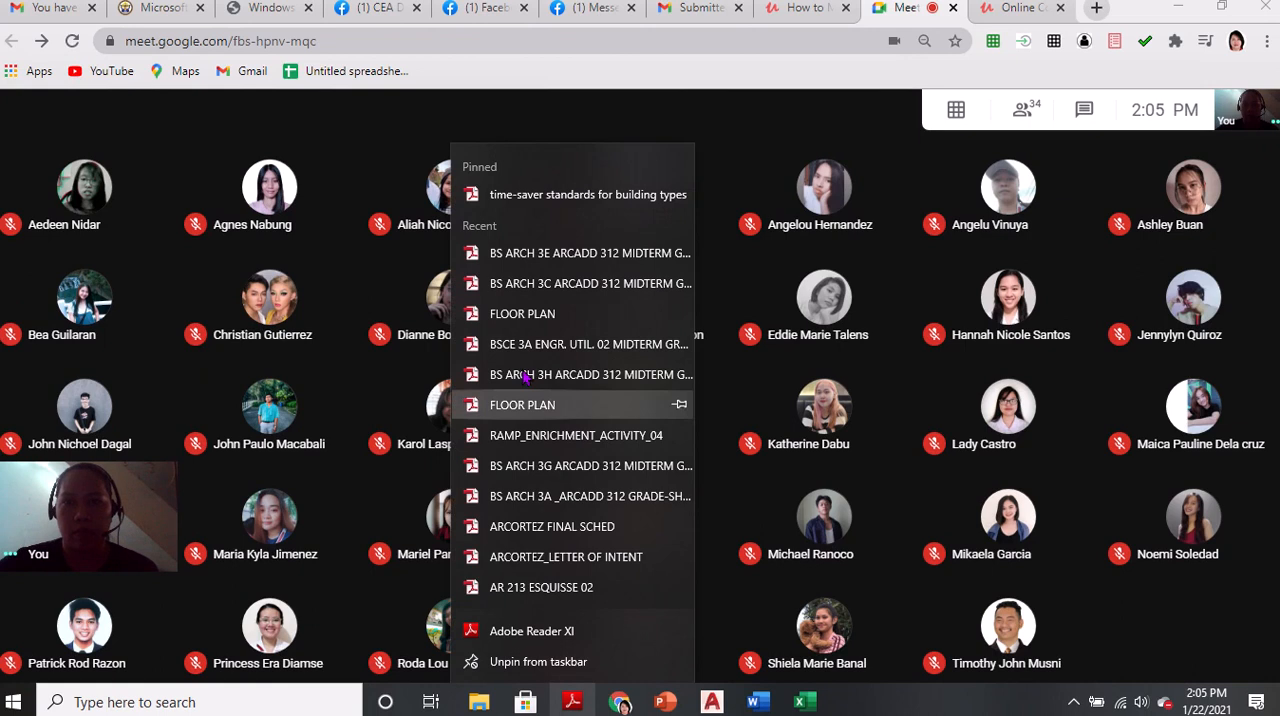
# Open the recent FLOOR PLAN PDF in Adobe Reader and present its window in the Google Meet call
pyautogui.click(578, 316)
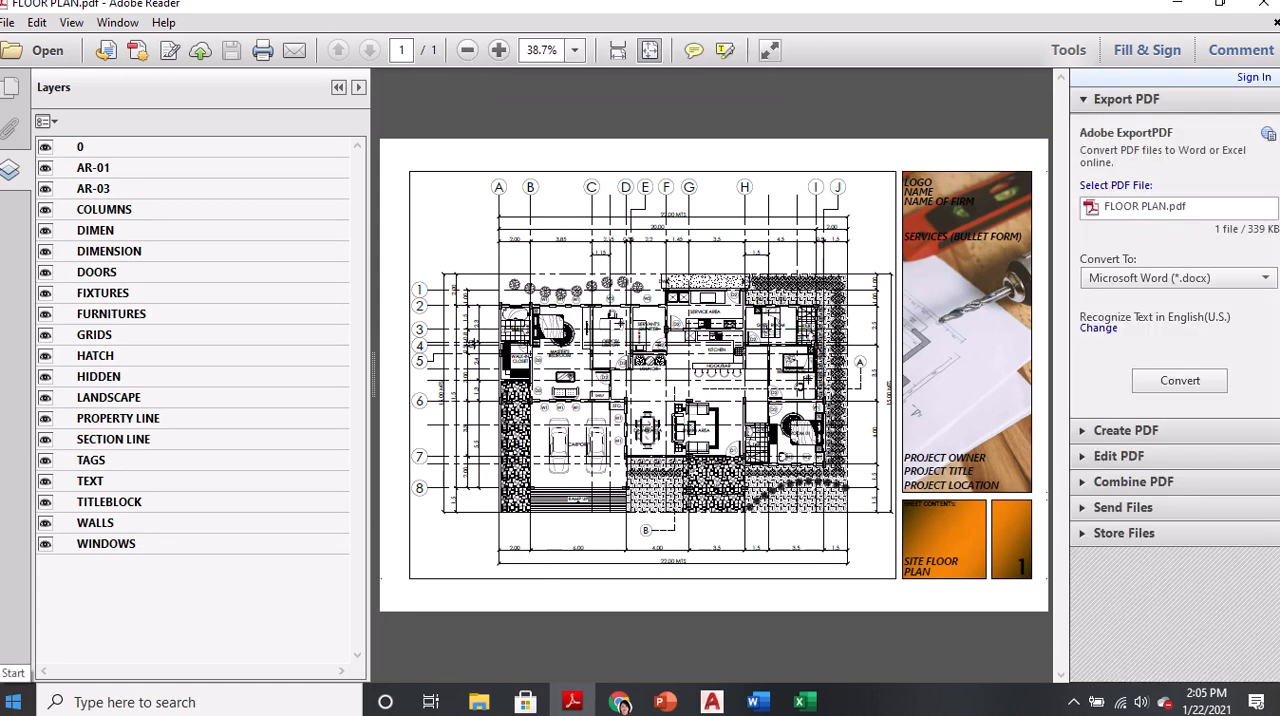
pyautogui.click(620, 702)
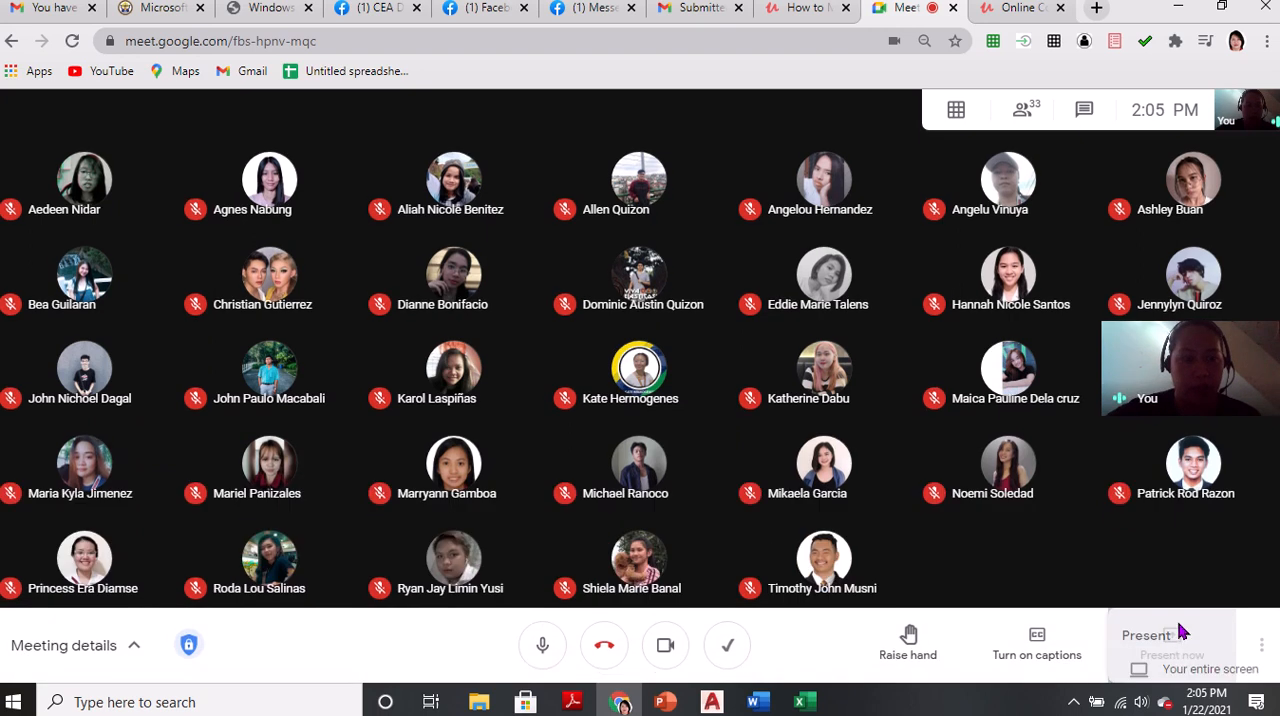
pyautogui.click(1176, 632)
pyautogui.click(1130, 529)
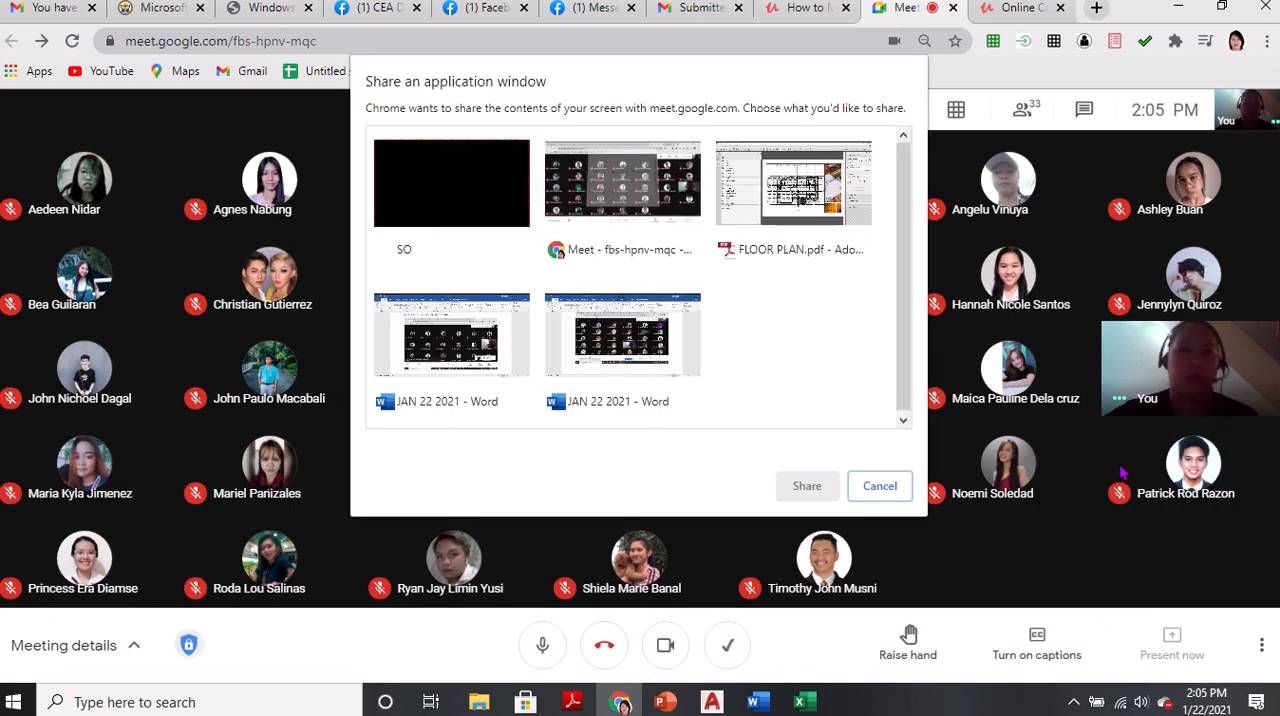
pyautogui.click(800, 250)
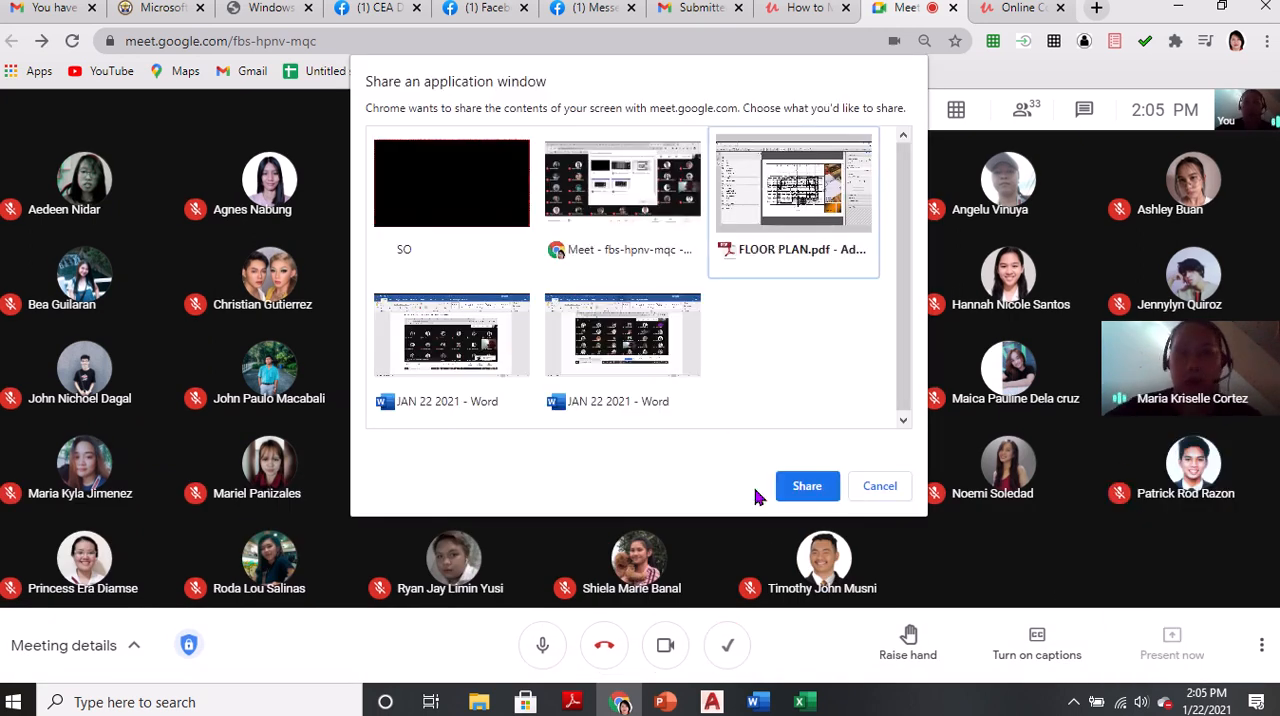
pyautogui.click(826, 492)
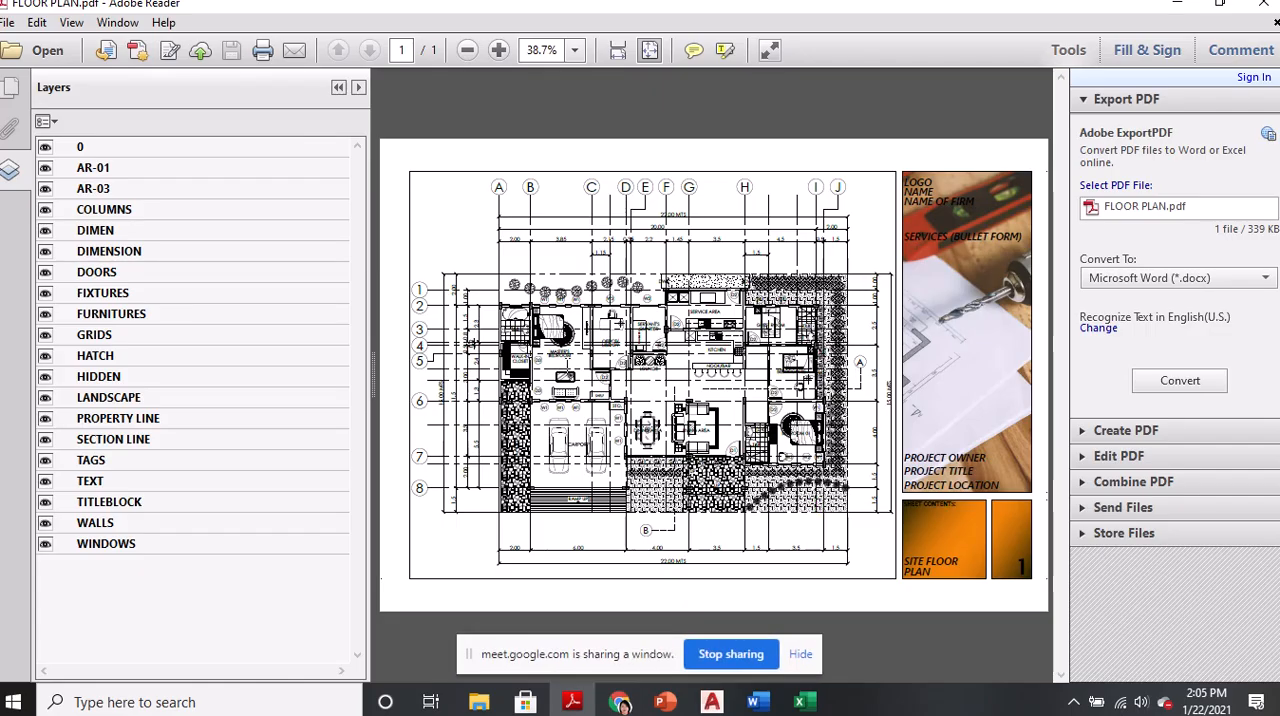
# Collapse the Layers pane and enlarge the floor plan to 75%, with the whole house width in view
pyautogui.click(339, 88)
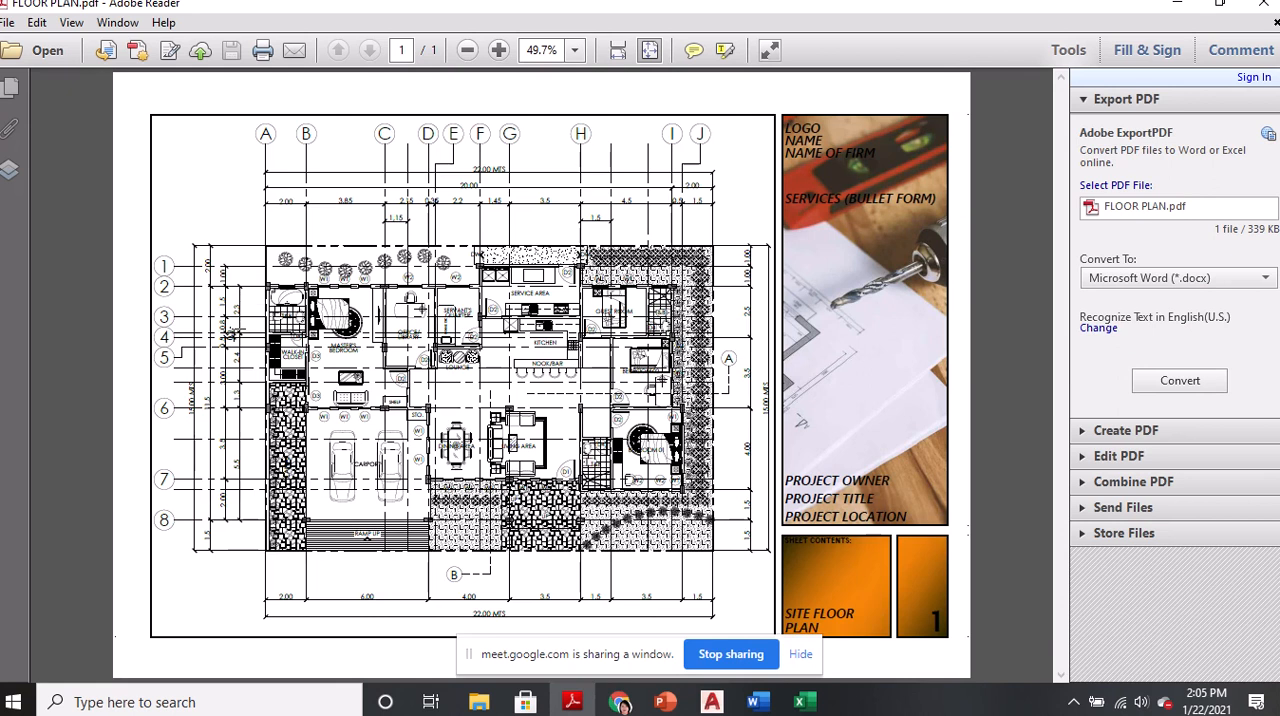
pyautogui.keyDown('ctrl'); pyautogui.scroll(2, 298, 368); pyautogui.keyUp('ctrl')
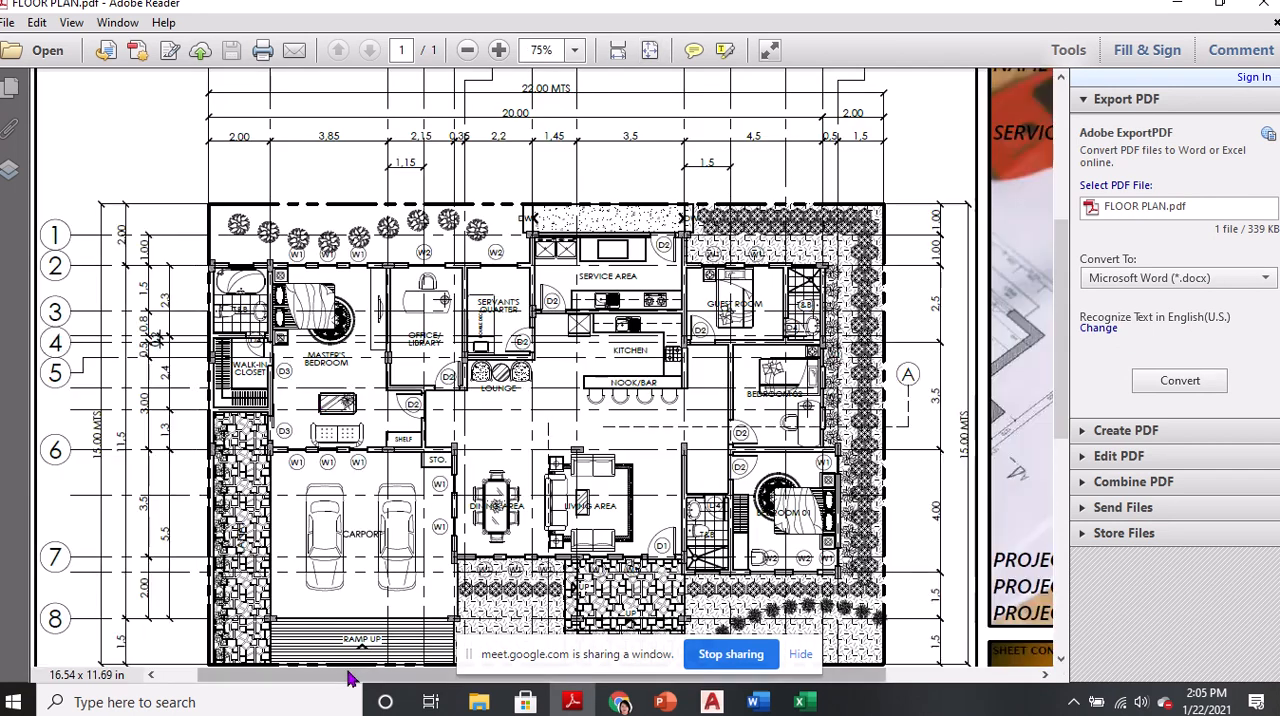
pyautogui.moveTo(350, 678); pyautogui.dragTo(250, 678)
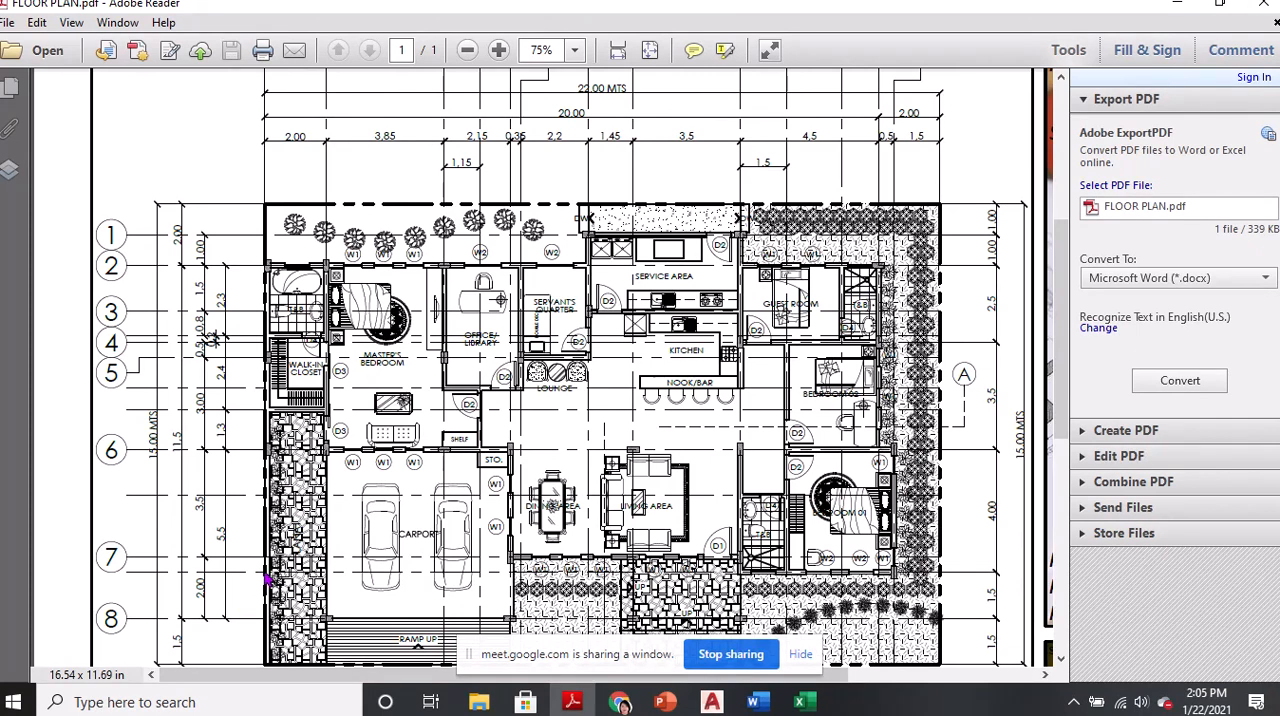
# Switch to Google Meet, read the meeting chat, close it and return to the floor plan in Adobe Reader
pyautogui.moveTo(622, 702)
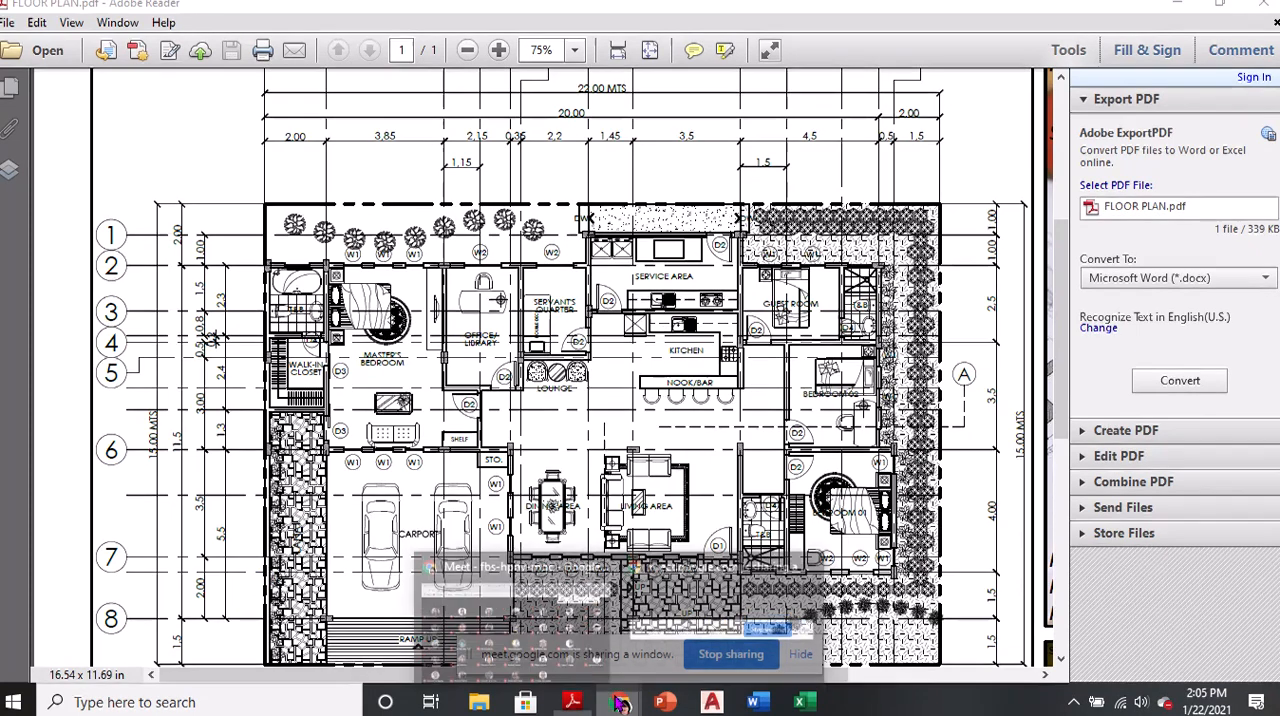
pyautogui.click(595, 653)
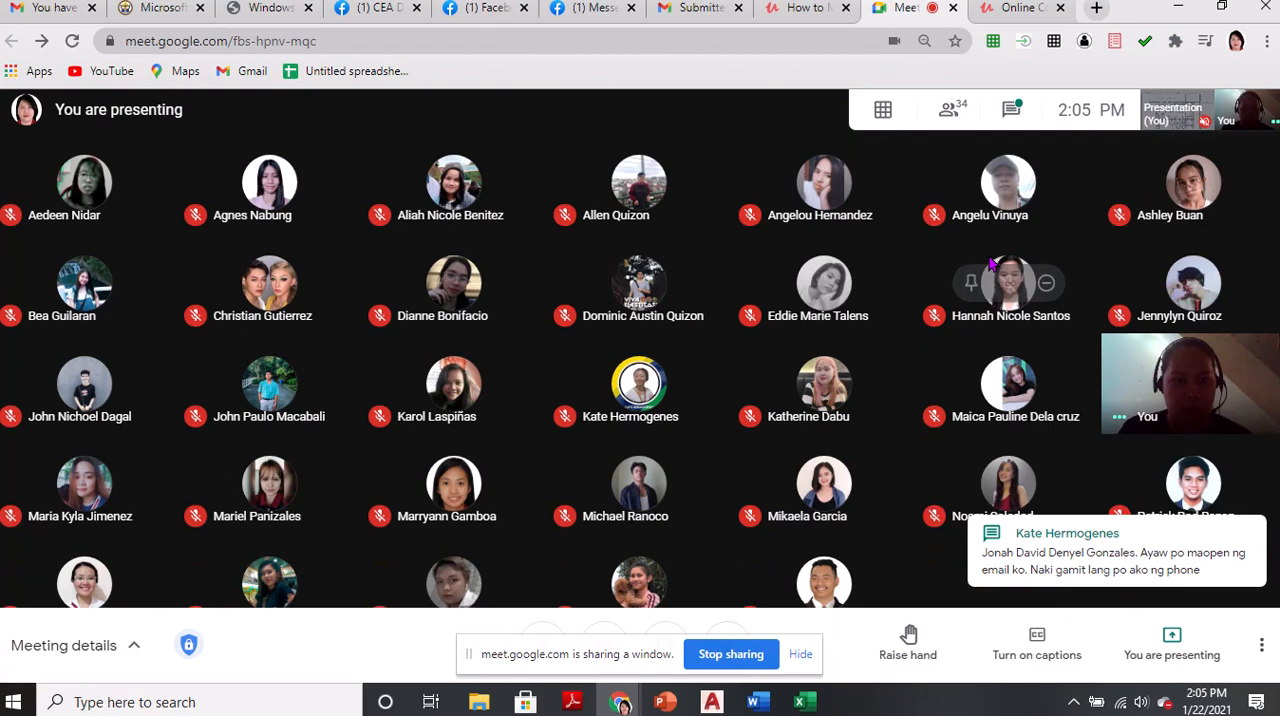
pyautogui.click(1009, 110)
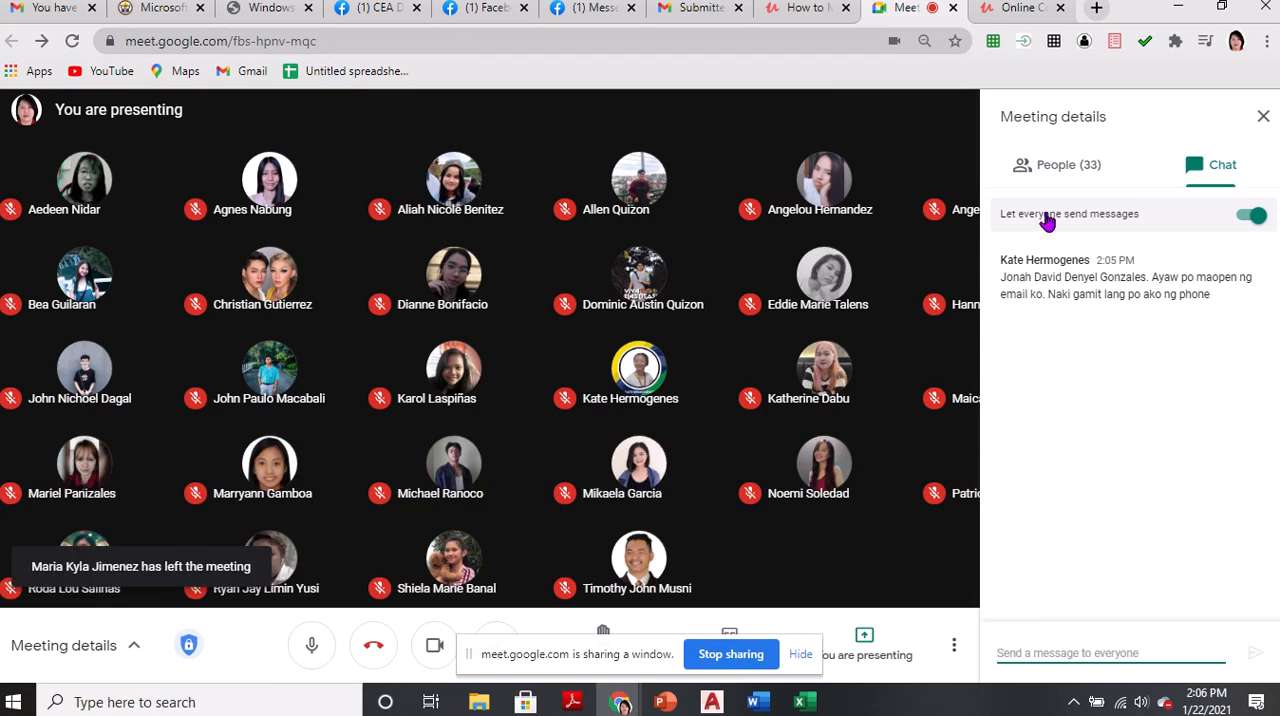
pyautogui.click(1263, 118)
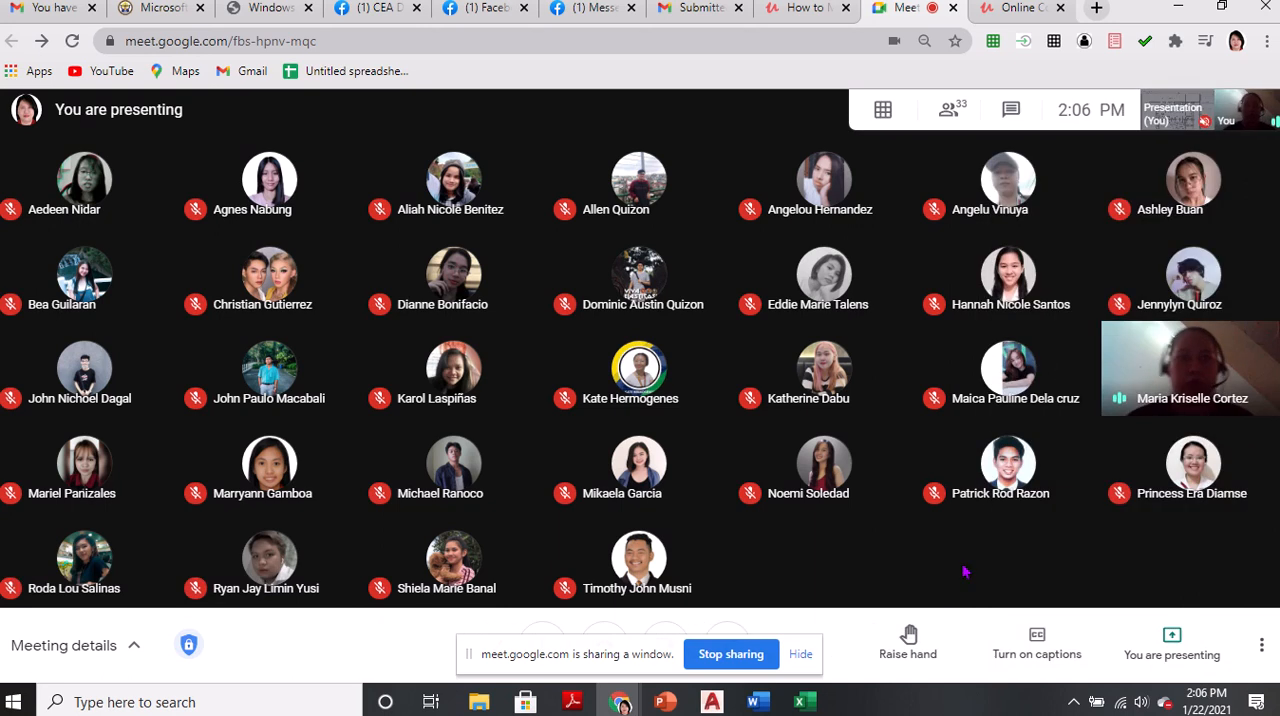
pyautogui.hotkey('alt', 'Tab')
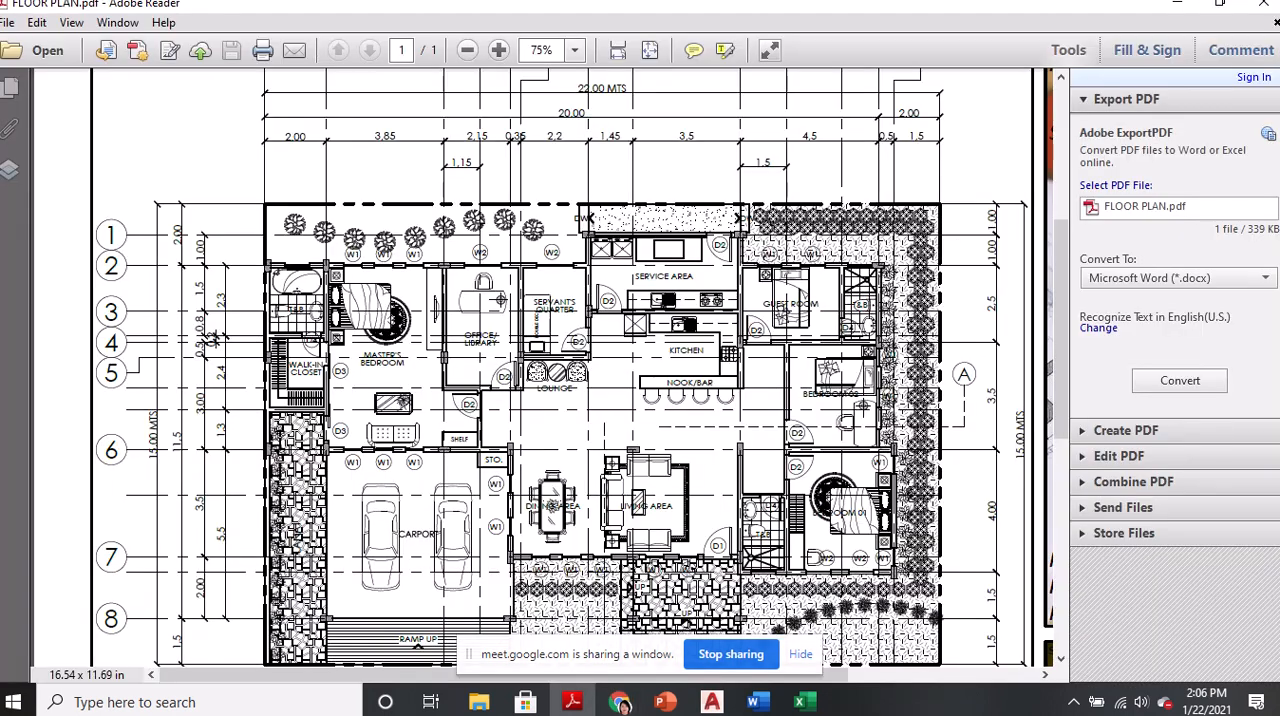
# Examine the overall floor plan with its grid lines and dimensions, and inspect the carport and its ramp at up to 300%
pyautogui.scroll(1, 860, 462)
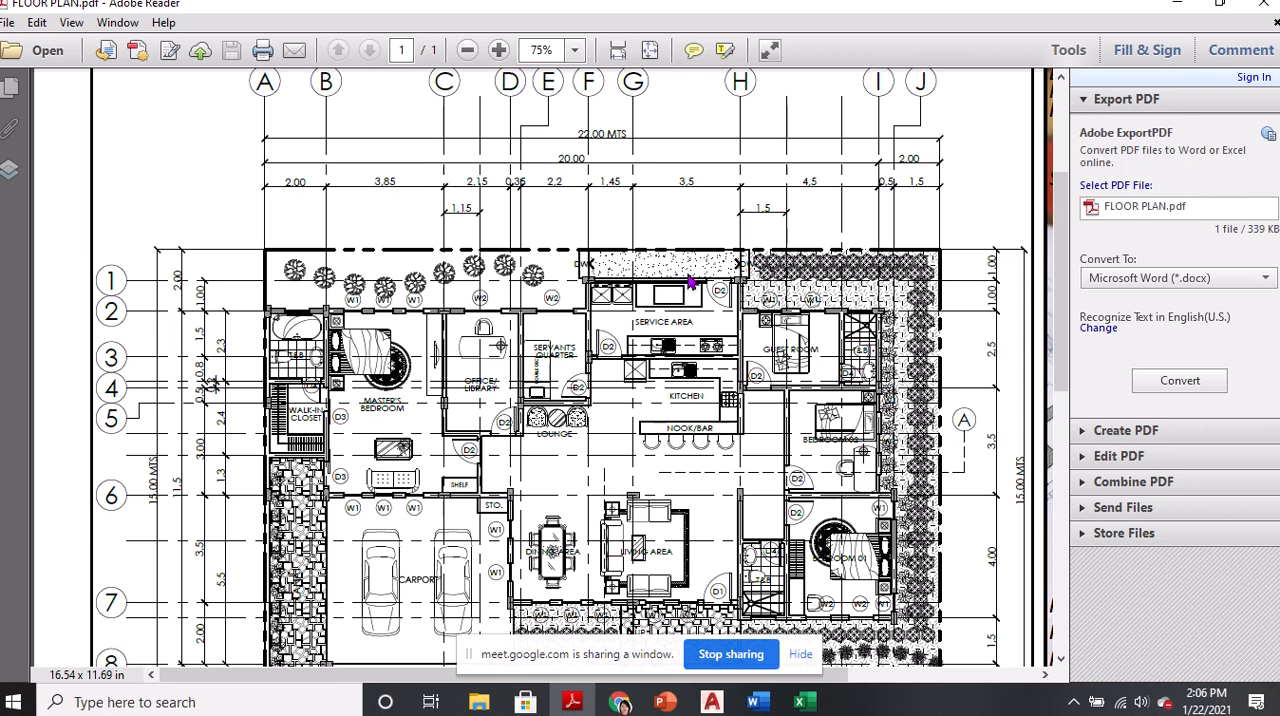
pyautogui.scroll(-1, 697, 310)
pyautogui.scroll(-1, 697, 311)
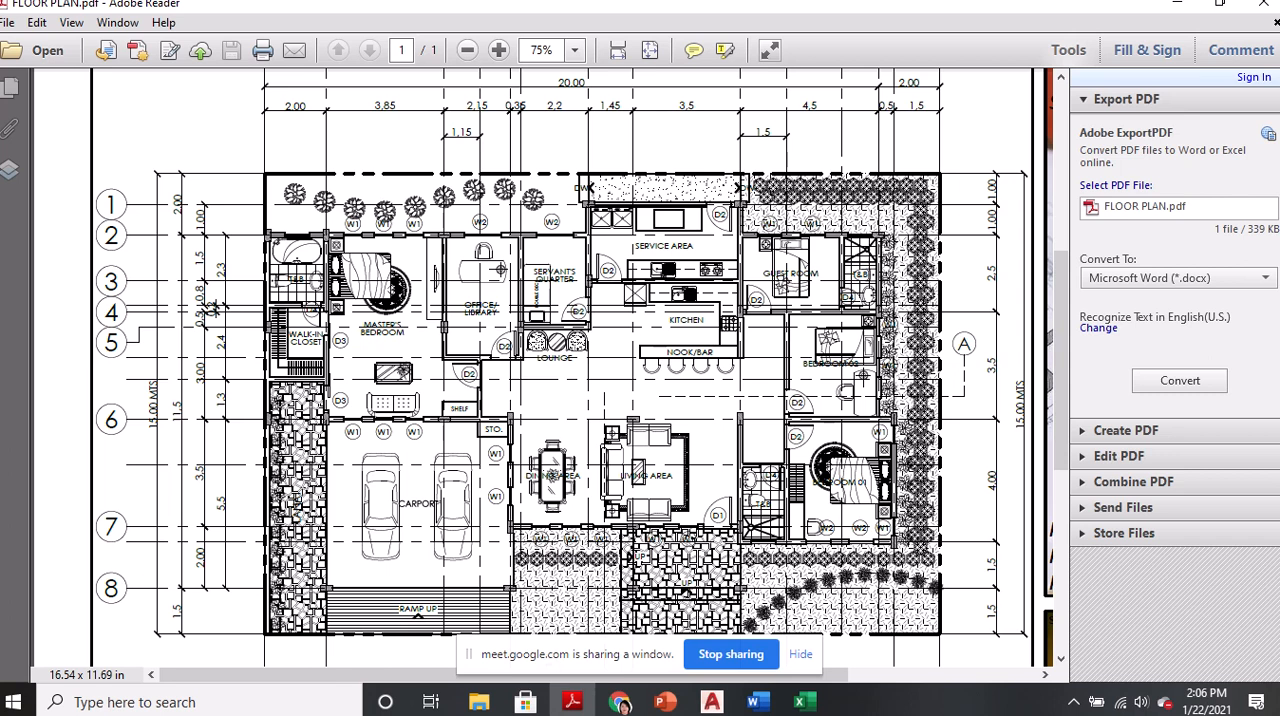
pyautogui.click(407, 518)
pyautogui.scroll(-1, 407, 518)
pyautogui.keyDown('ctrl'); pyautogui.scroll(2, 407, 518); pyautogui.keyUp('ctrl')
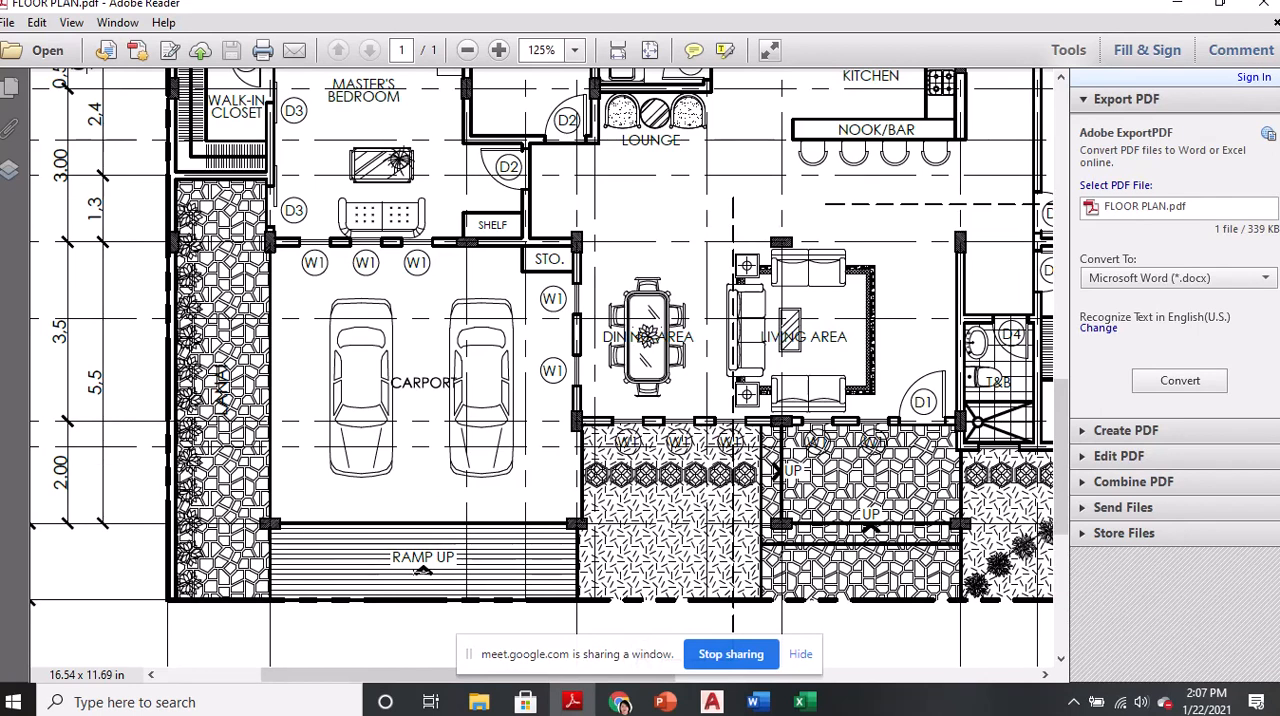
pyautogui.keyDown('ctrl'); pyautogui.scroll(3, 422, 572); pyautogui.keyUp('ctrl')
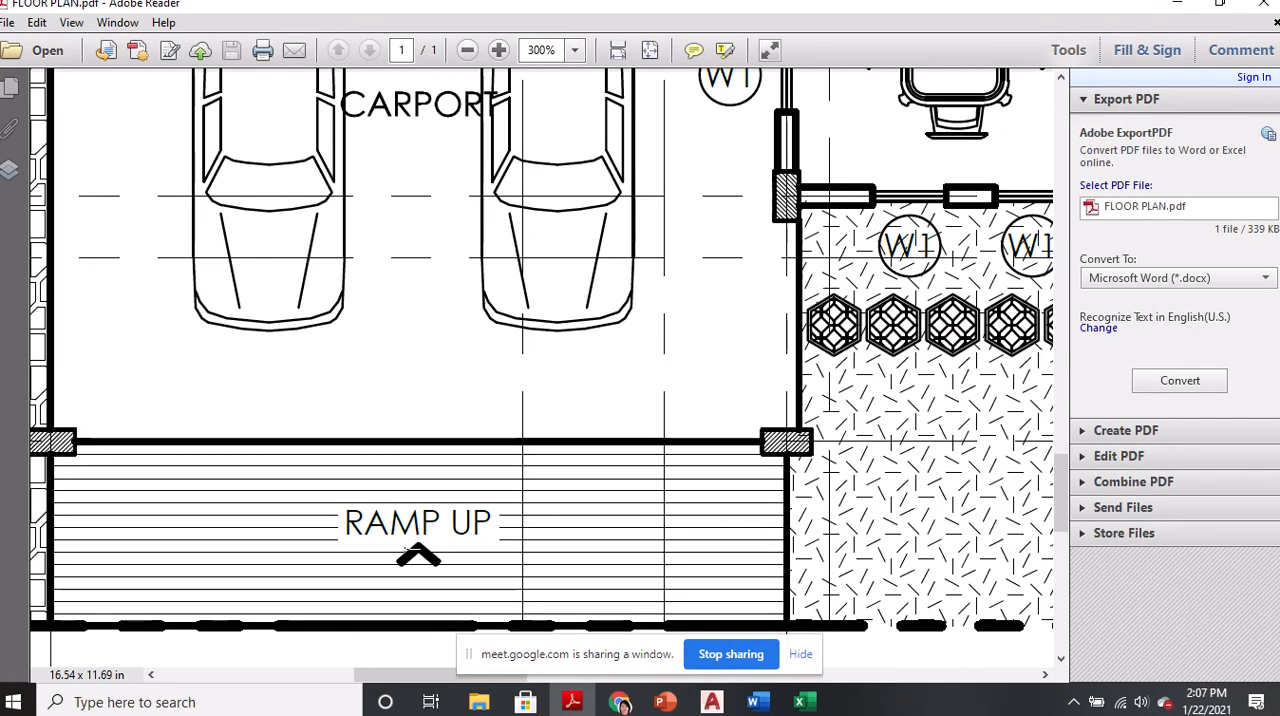
# Examine the entrance steps and porch in front of door D1, and the adjoining living and dining areas
pyautogui.keyDown('ctrl'); pyautogui.scroll(-3, 418, 555); pyautogui.keyUp('ctrl')
pyautogui.keyDown('ctrl'); pyautogui.scroll(2, 938, 524); pyautogui.keyUp('ctrl')
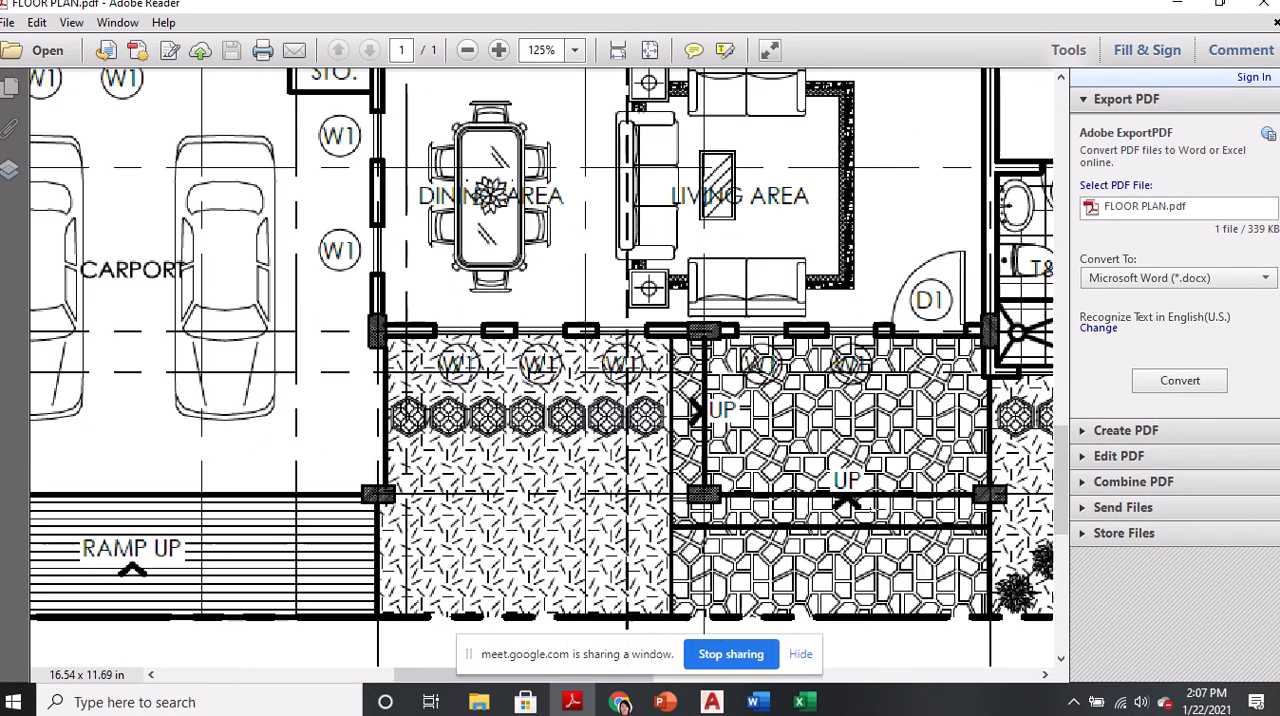
pyautogui.keyDown('ctrl'); pyautogui.scroll(1, 855, 527); pyautogui.keyUp('ctrl')
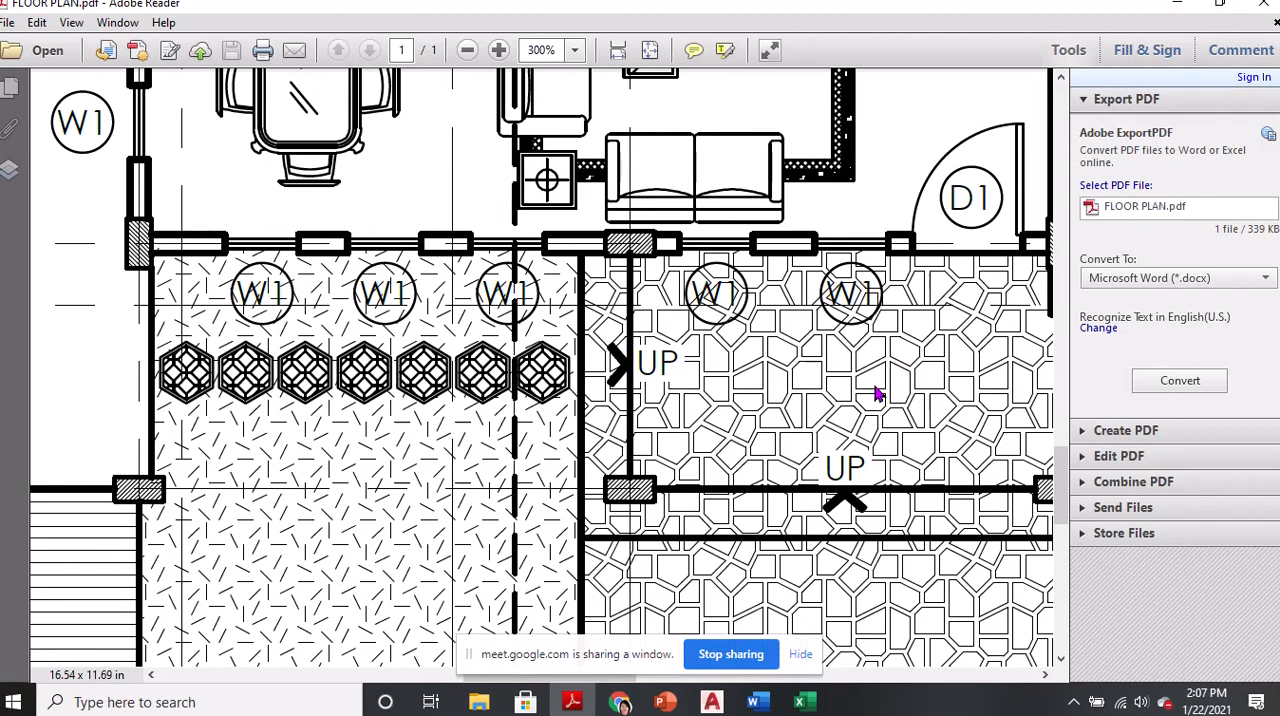
pyautogui.keyDown('ctrl'); pyautogui.scroll(-1, 838, 384); pyautogui.keyUp('ctrl')
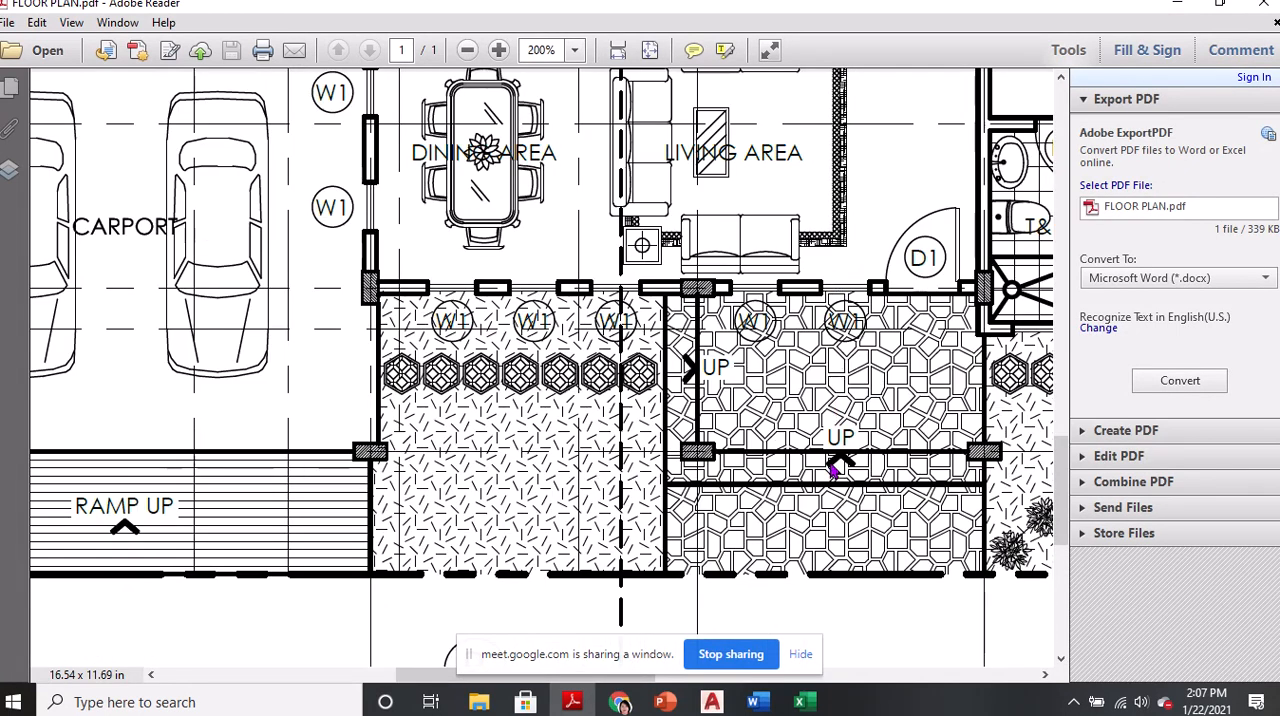
pyautogui.scroll(3, 848, 397)
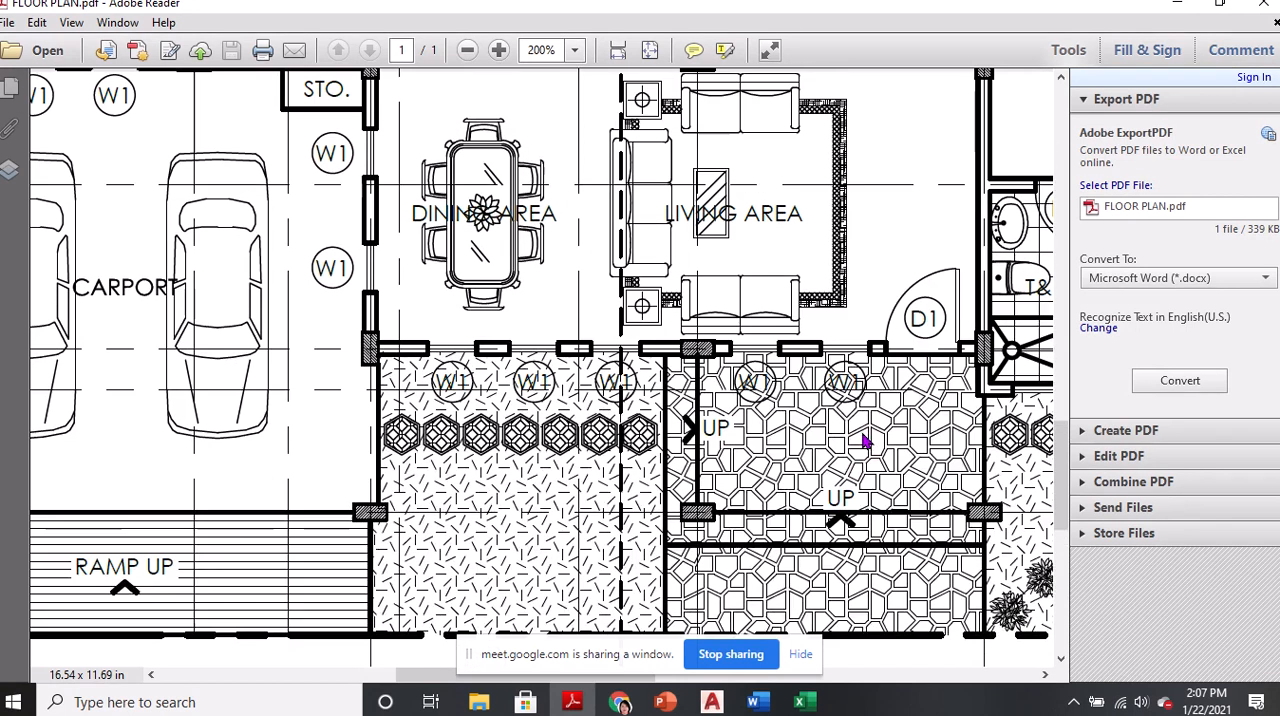
pyautogui.scroll(1, 830, 380)
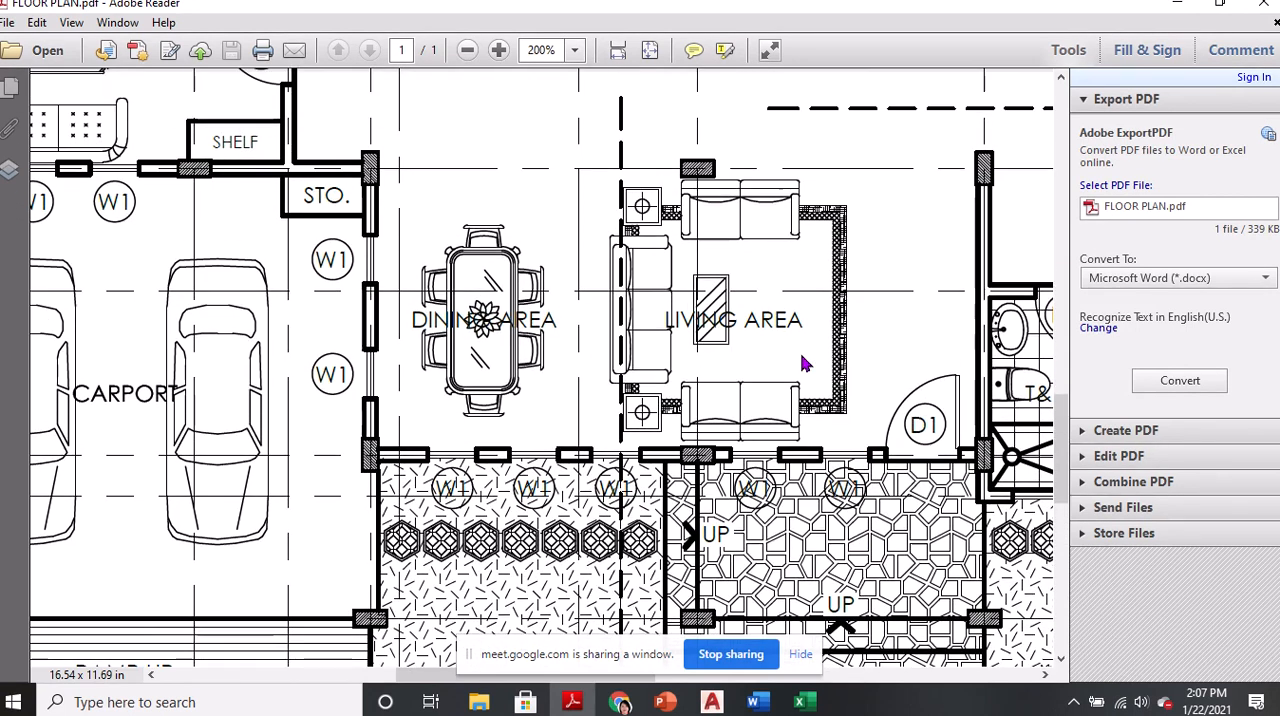
pyautogui.scroll(2, 568, 340)
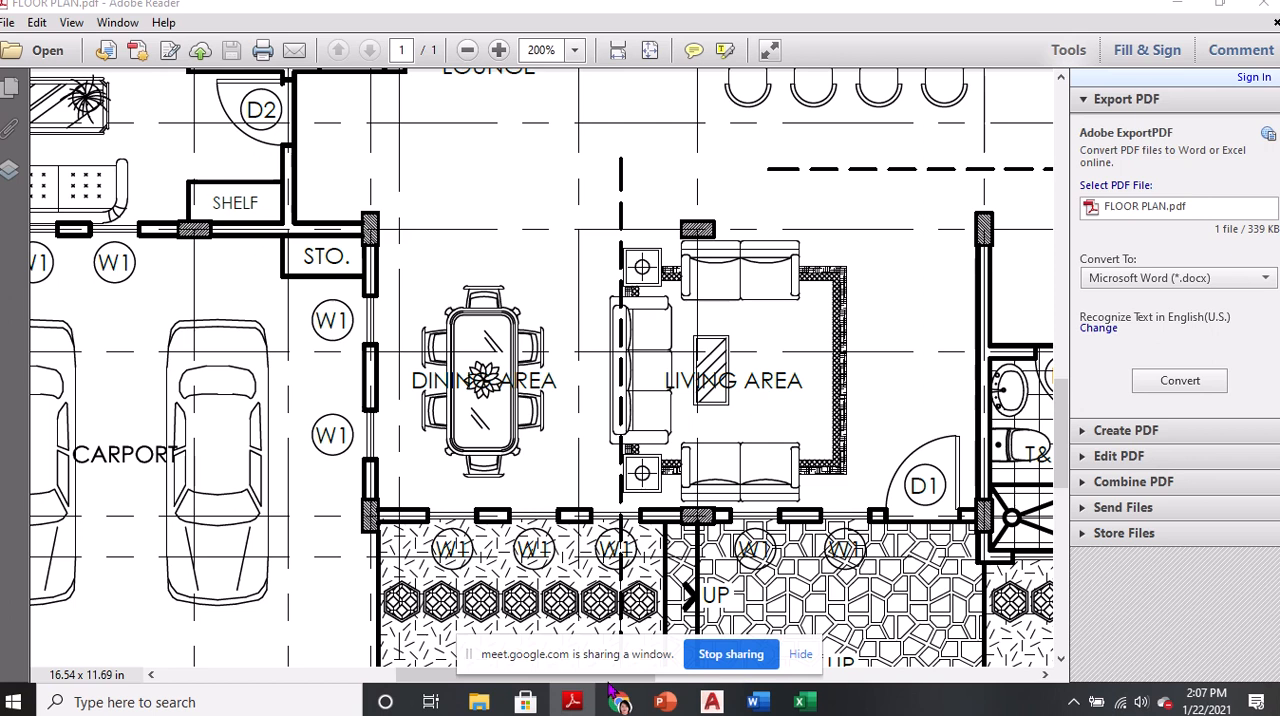
# Examine Bedroom 01 with the nearby T&B, Bedroom 02, and the guest room at 200%
pyautogui.click(1049, 675)
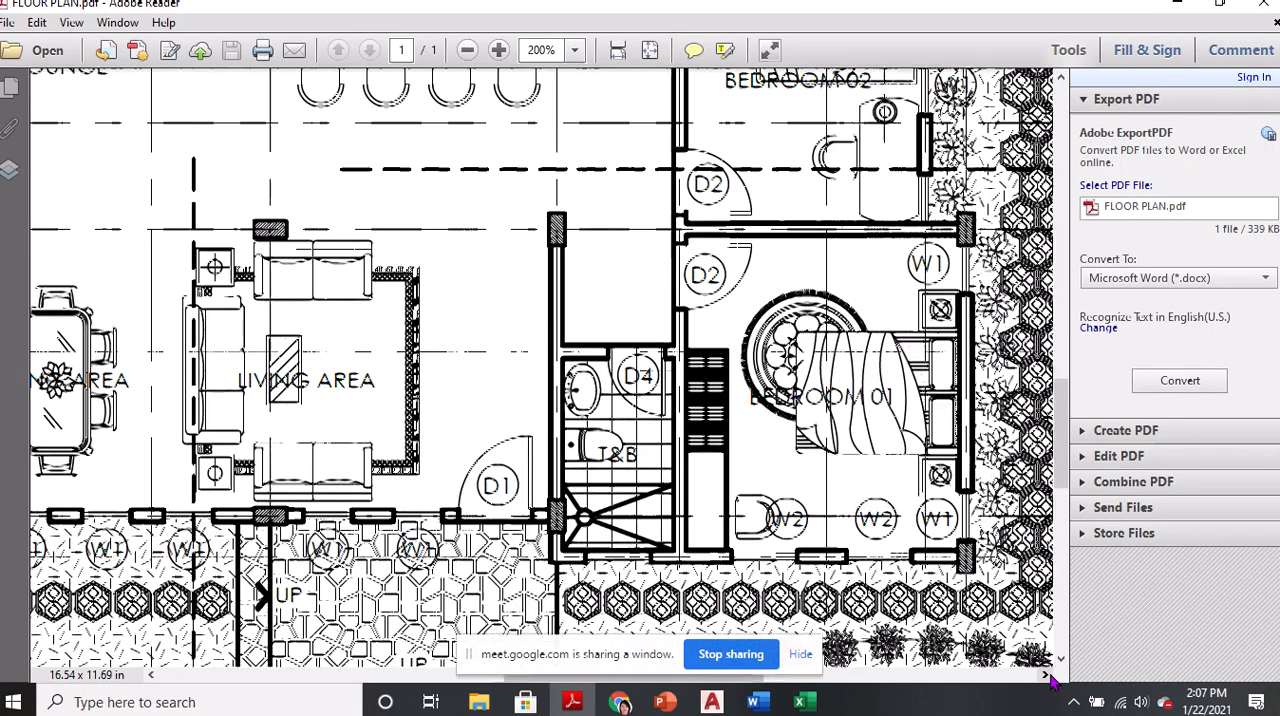
pyautogui.click(1049, 675)
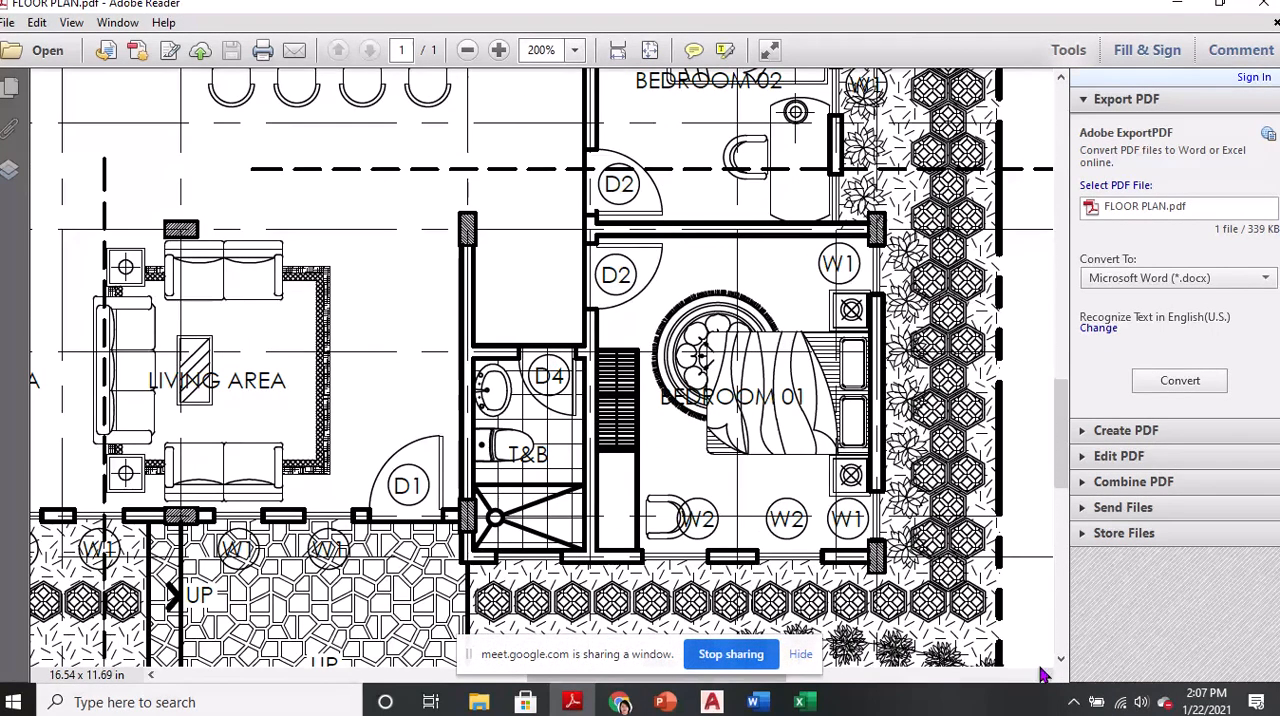
pyautogui.scroll(1, 750, 530)
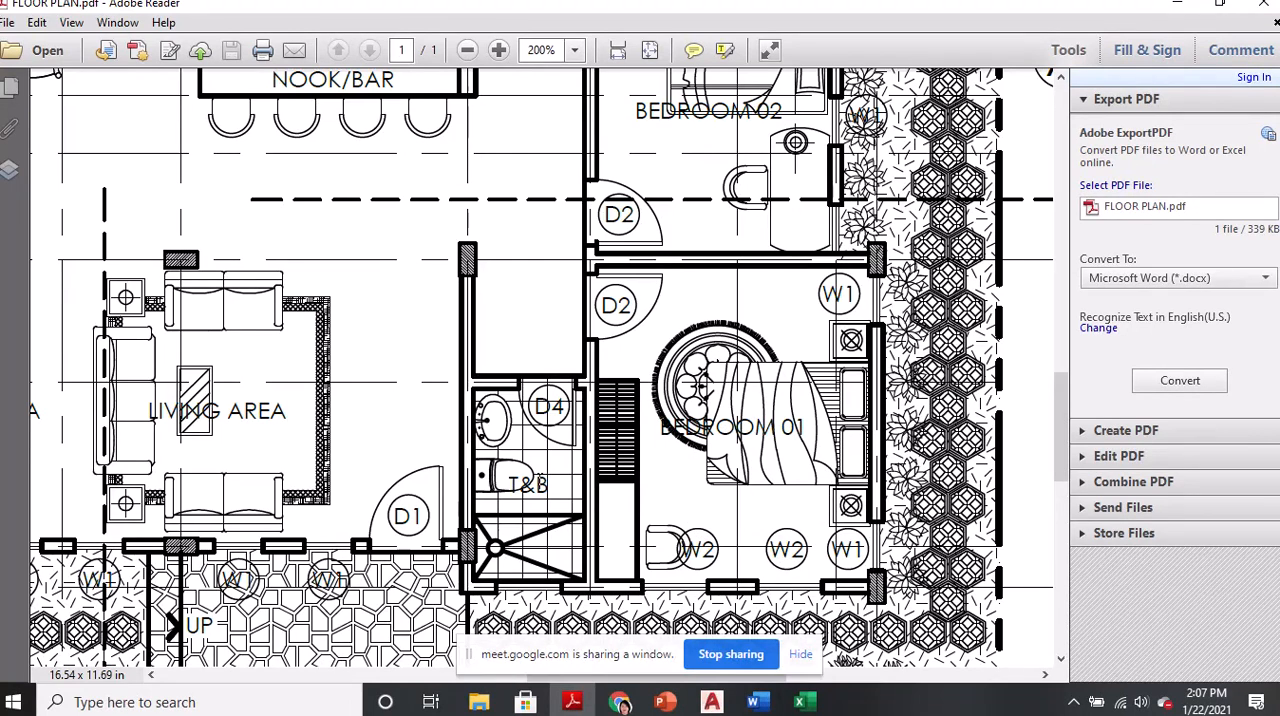
pyautogui.scroll(5, 680, 277)
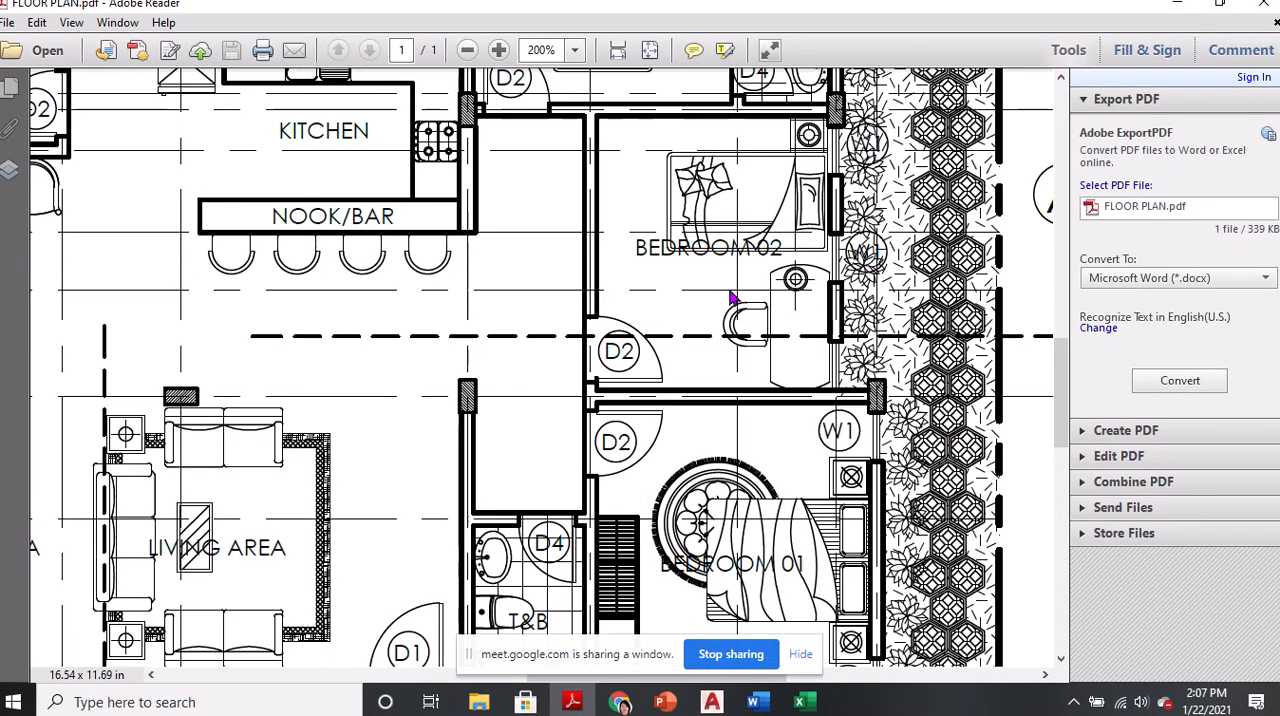
pyautogui.scroll(1, 730, 296)
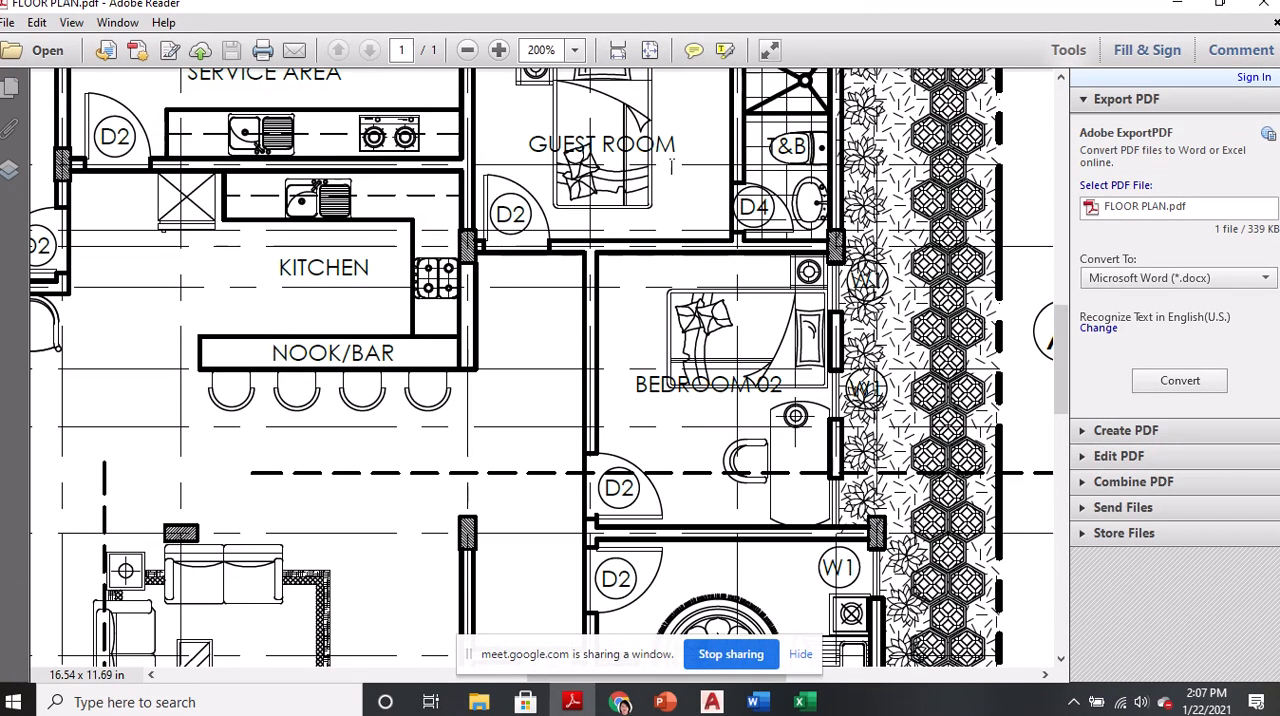
pyautogui.scroll(2, 690, 200)
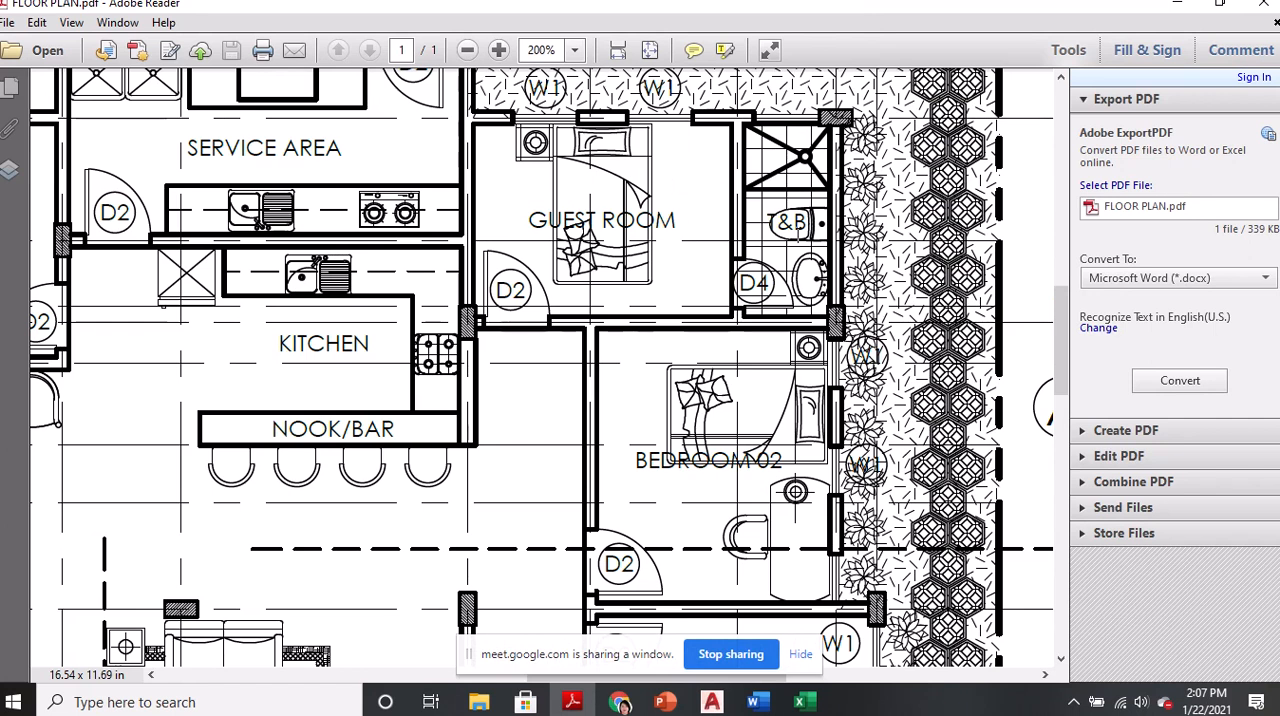
# Move the screen-sharing notice clear of the plan and examine the master's bedroom, walk-in closet, office/library and servant's quarter
pyautogui.click(544, 683)
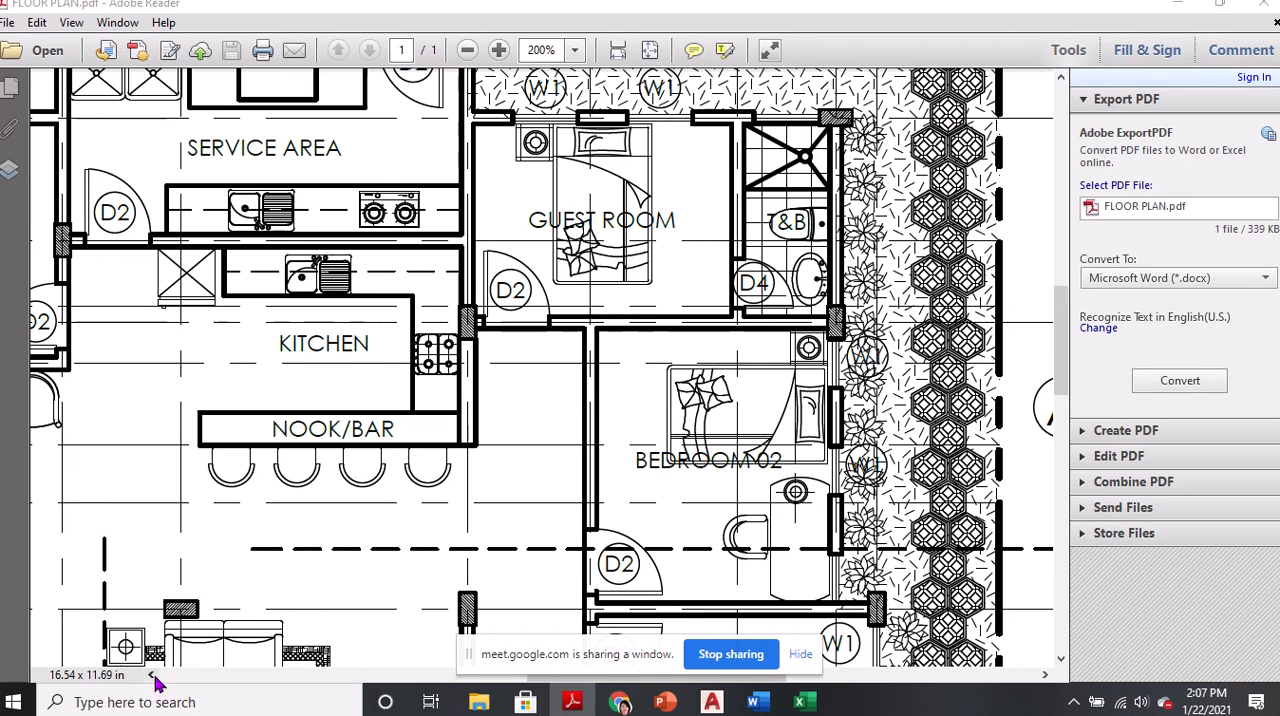
pyautogui.scroll(-5, 648, 445)
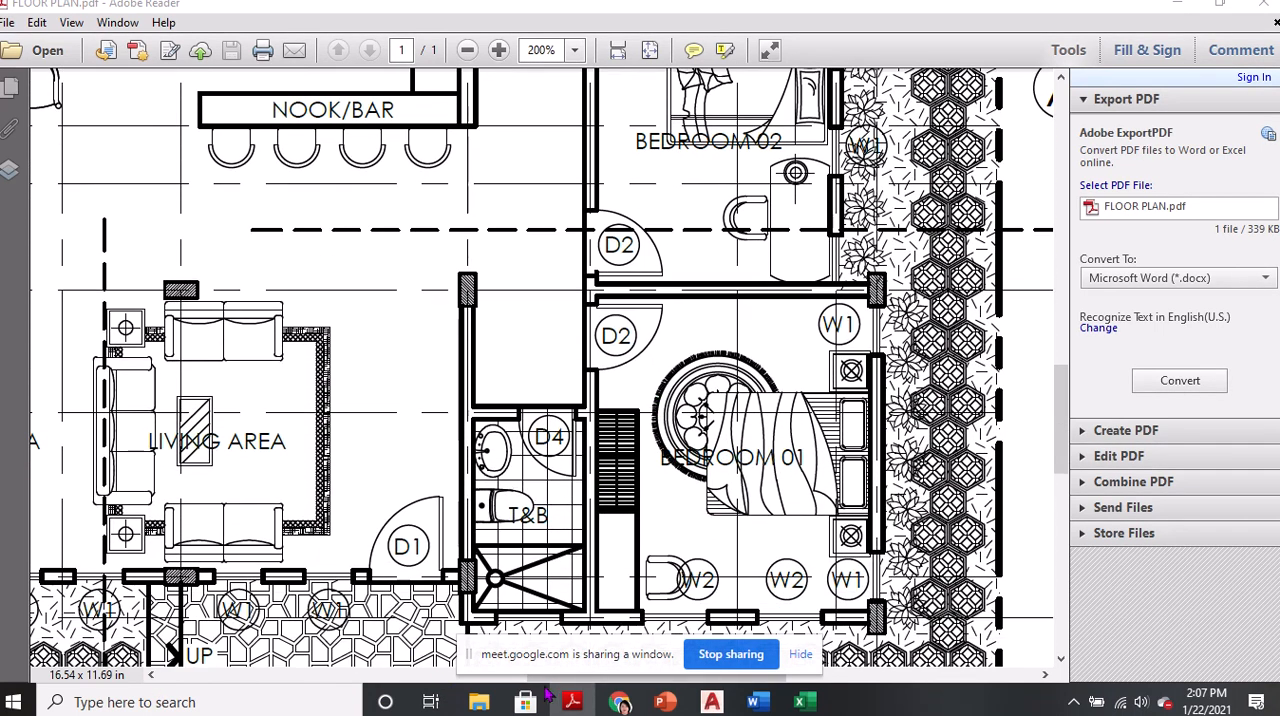
pyautogui.click(151, 675)
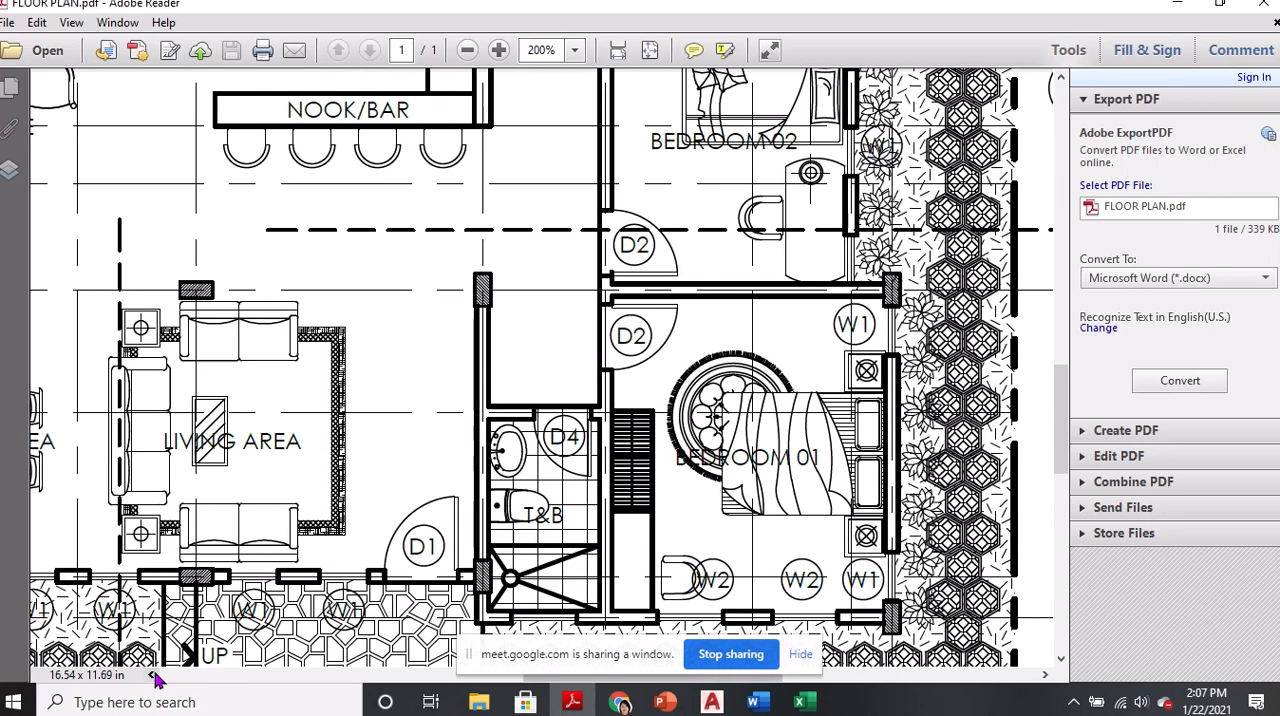
pyautogui.moveTo(467, 654); pyautogui.dragTo(457, 693)
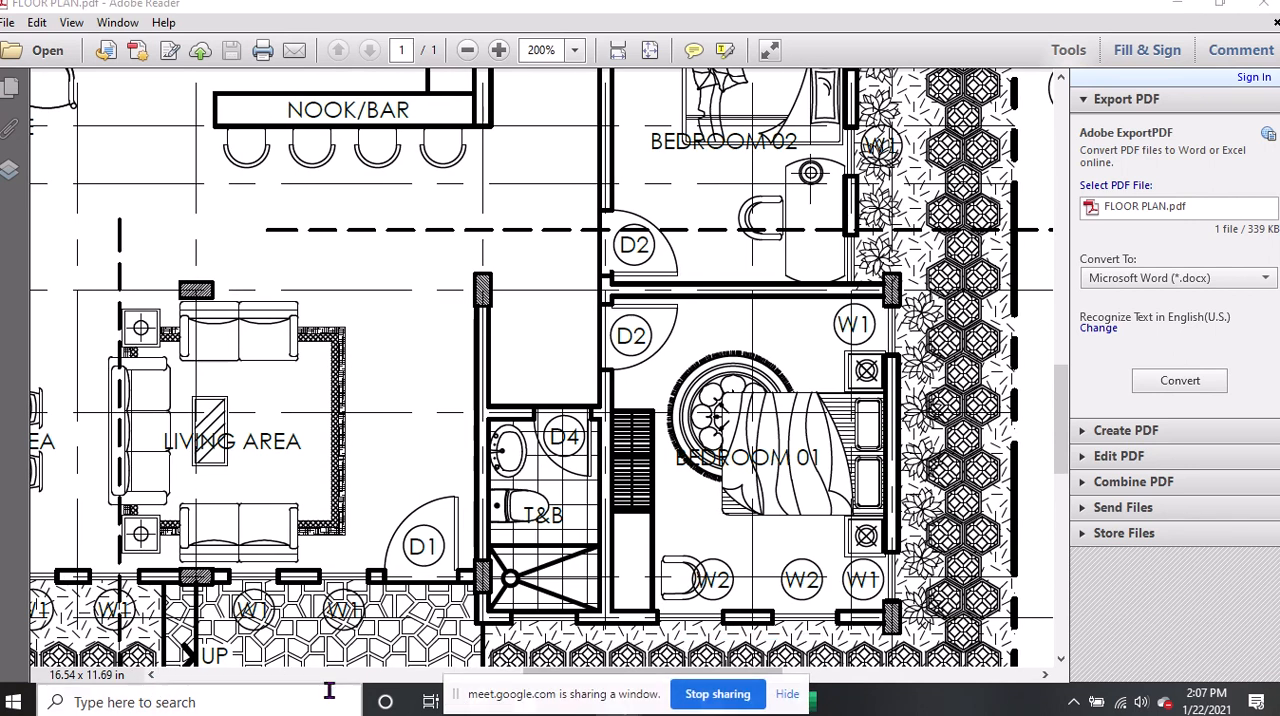
pyautogui.moveTo(536, 676); pyautogui.dragTo(337, 676)
pyautogui.scroll(3, 320, 437)
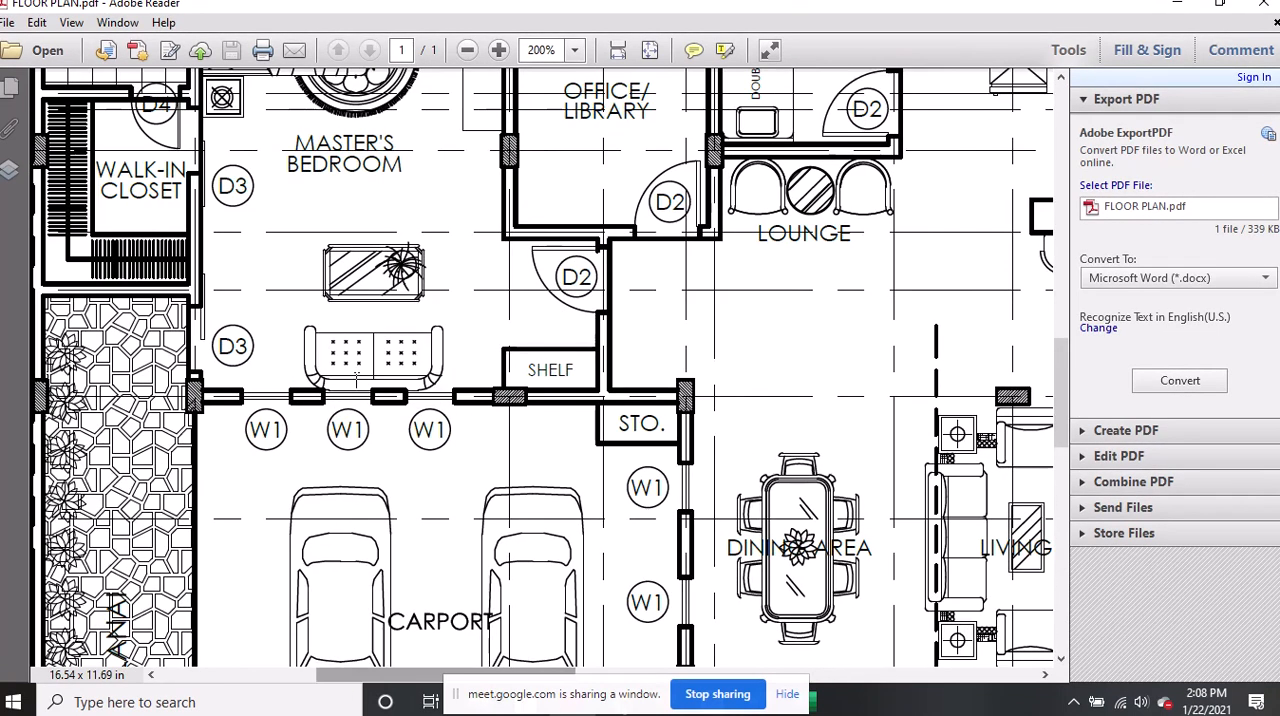
pyautogui.scroll(2, 380, 340)
pyautogui.scroll(4, 380, 340)
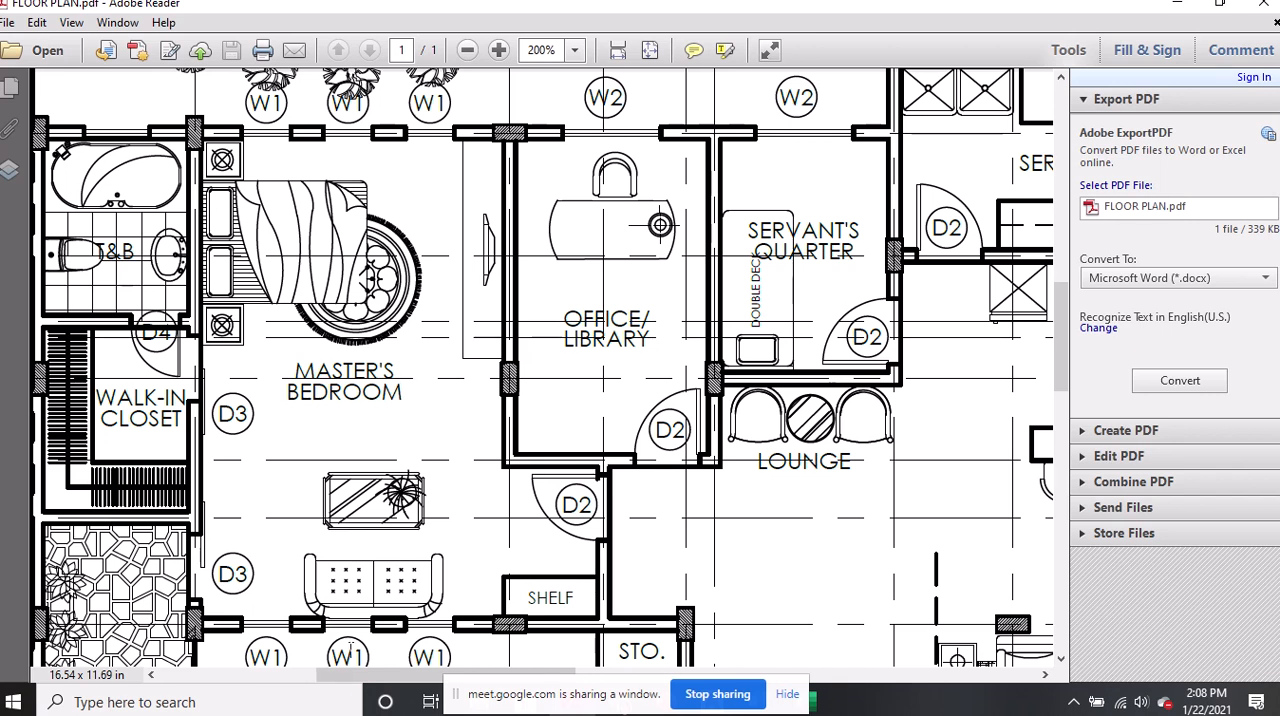
# Examine the master's bedroom with its T&B, walk-in closet and D3 doors, and the stone-paved lanai beside the carport
pyautogui.moveTo(358, 675); pyautogui.dragTo(344, 675)
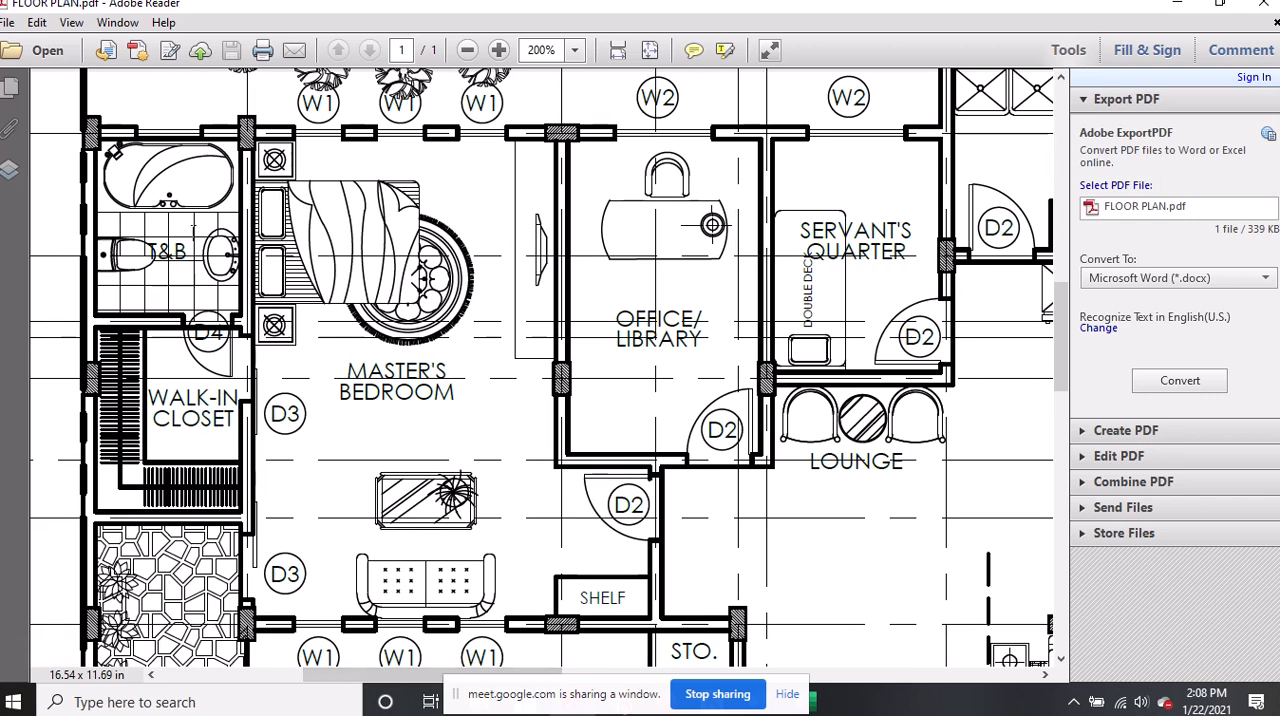
pyautogui.press('ctrl')
pyautogui.press('ctrl')
pyautogui.press('ctrl')
pyautogui.scroll(-3, 233, 427)
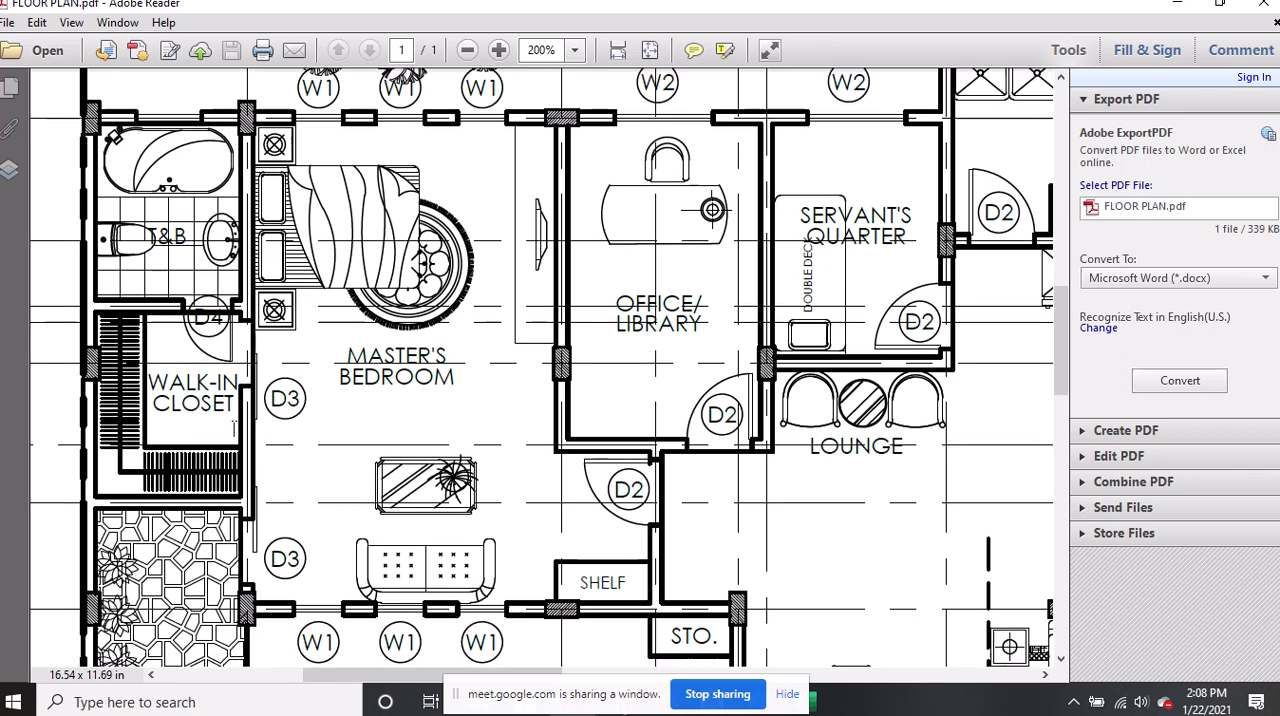
pyautogui.scroll(-5, 250, 444)
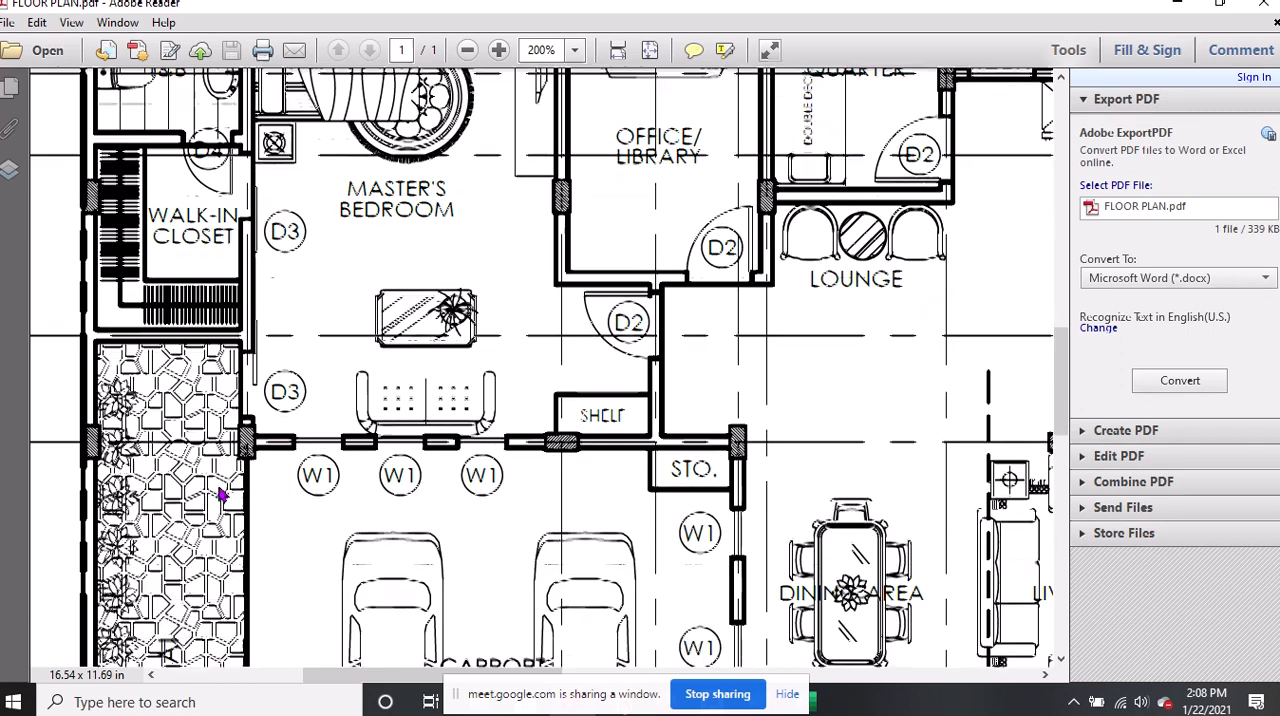
pyautogui.scroll(1, 228, 455)
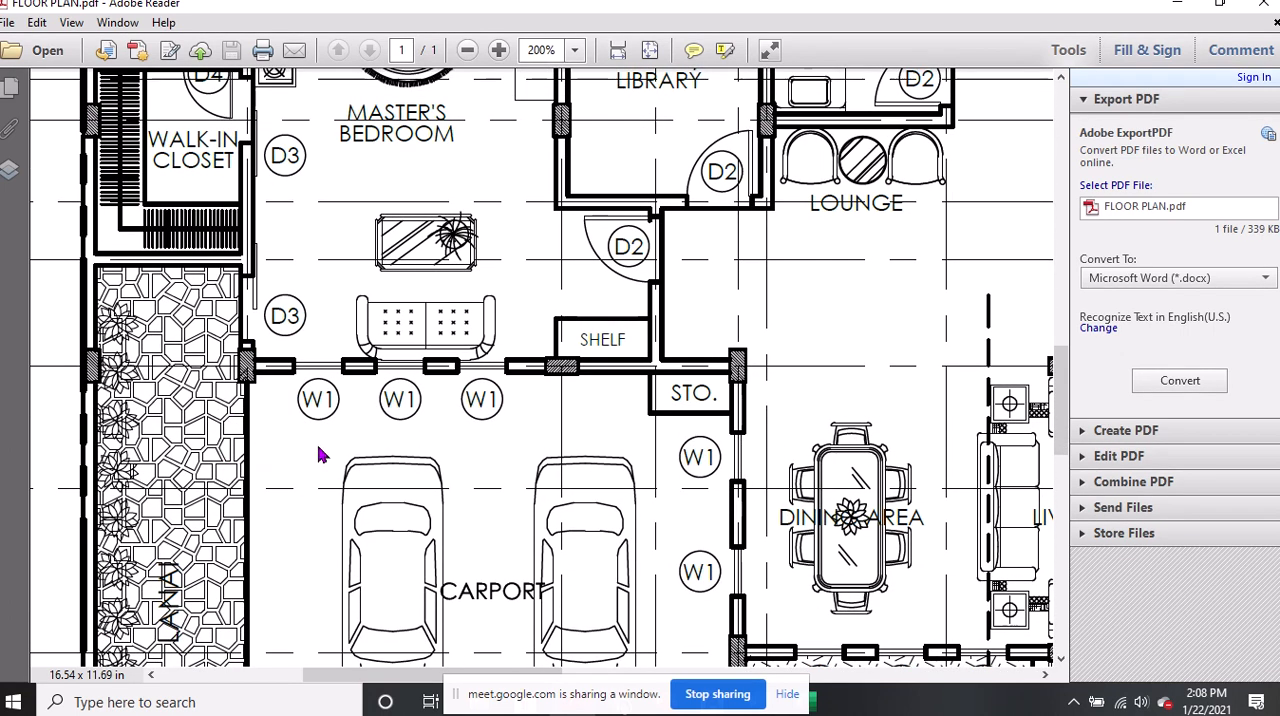
pyautogui.scroll(2, 620, 422)
pyautogui.scroll(1, 755, 405)
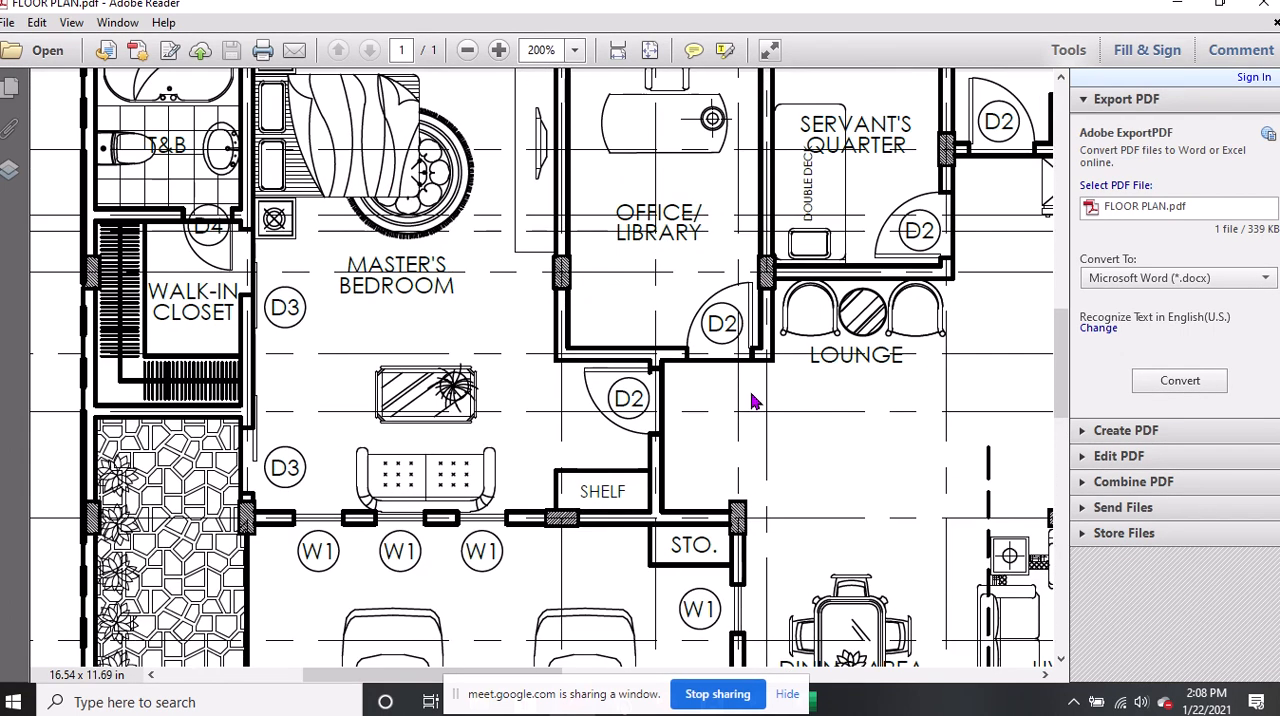
pyautogui.scroll(1, 715, 250)
pyautogui.click(714, 259)
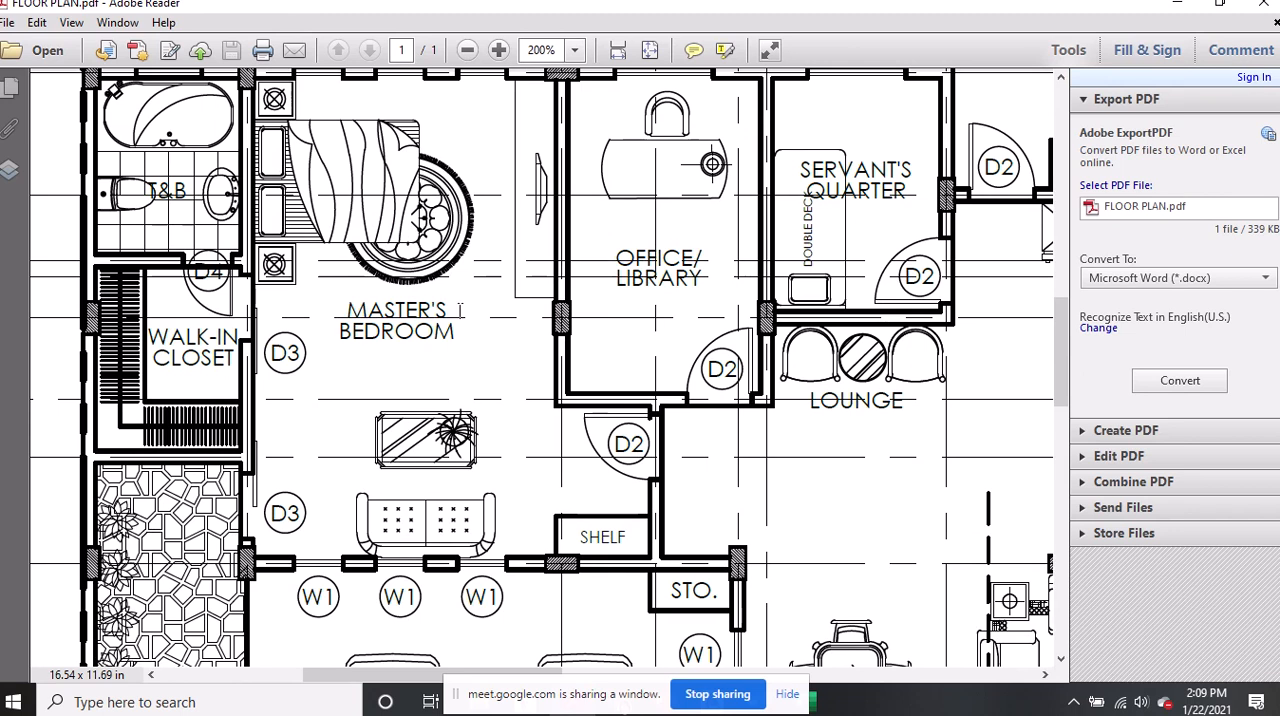
pyautogui.click(436, 322)
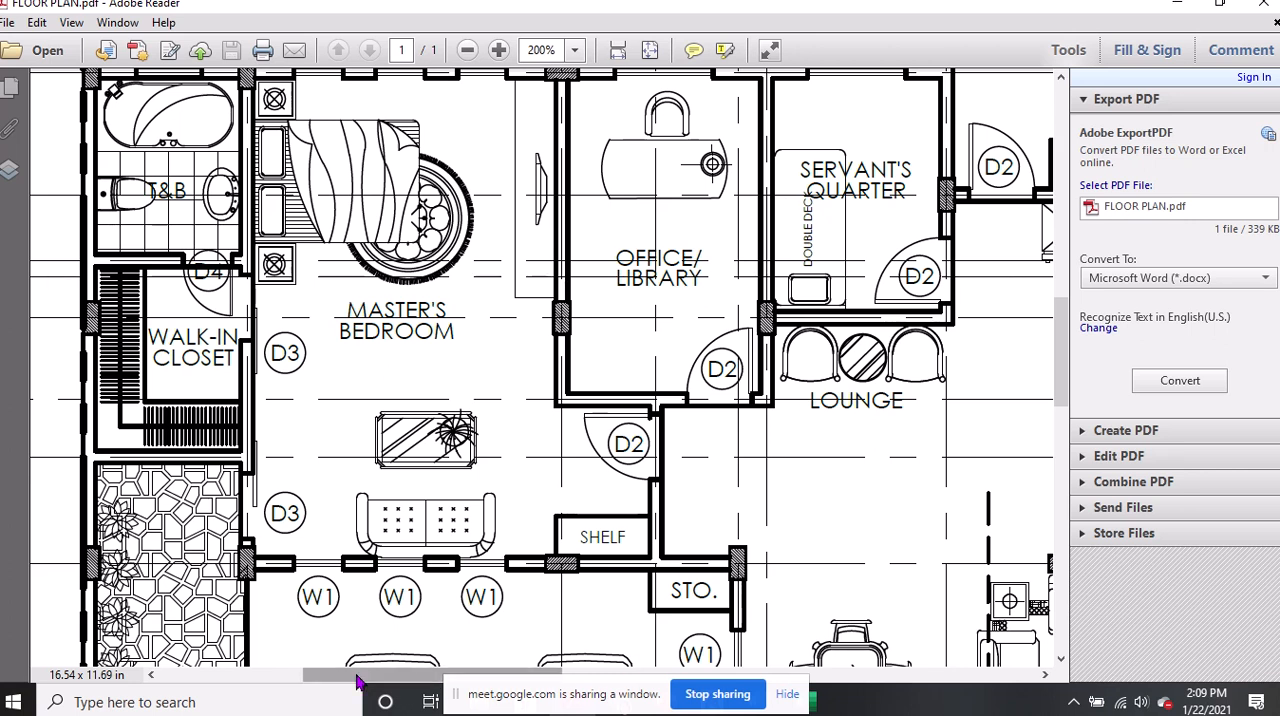
# Examine the lounge between the office/library, servant's quarter and nook/bar
pyautogui.moveTo(357, 675); pyautogui.dragTo(416, 682)
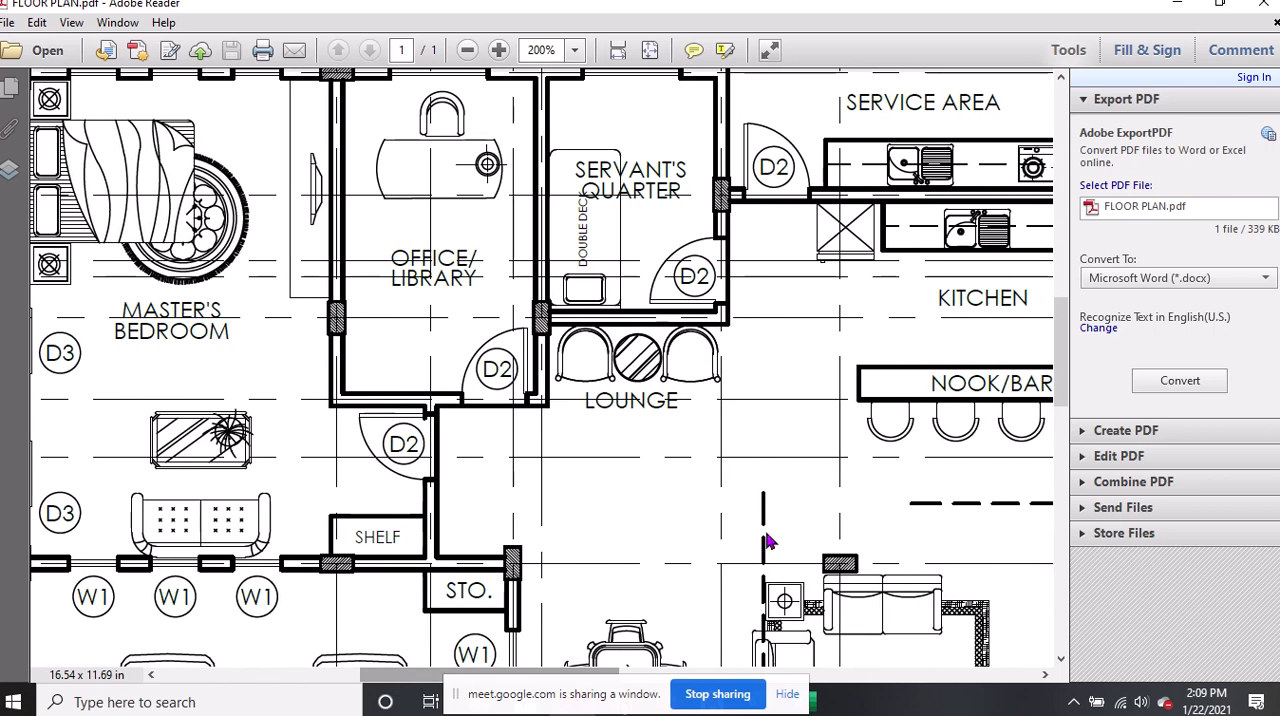
pyautogui.scroll(2, 820, 410)
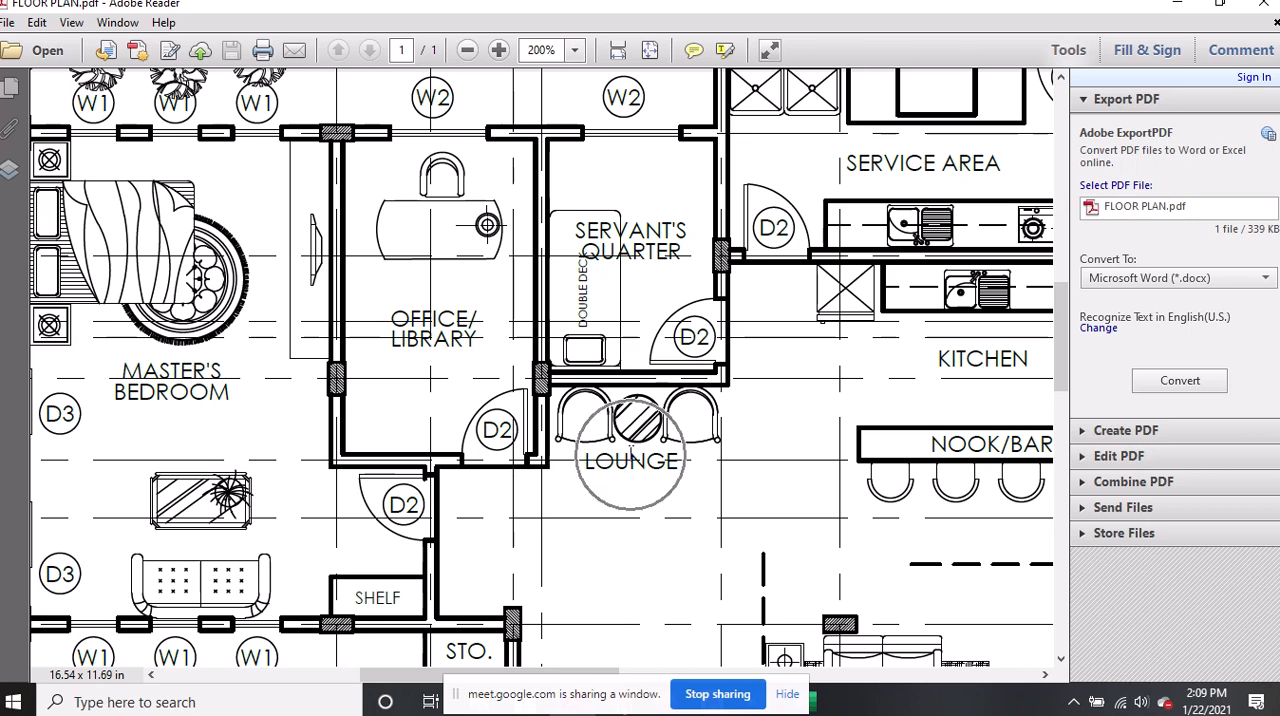
pyautogui.moveTo(380, 676); pyautogui.dragTo(450, 676)
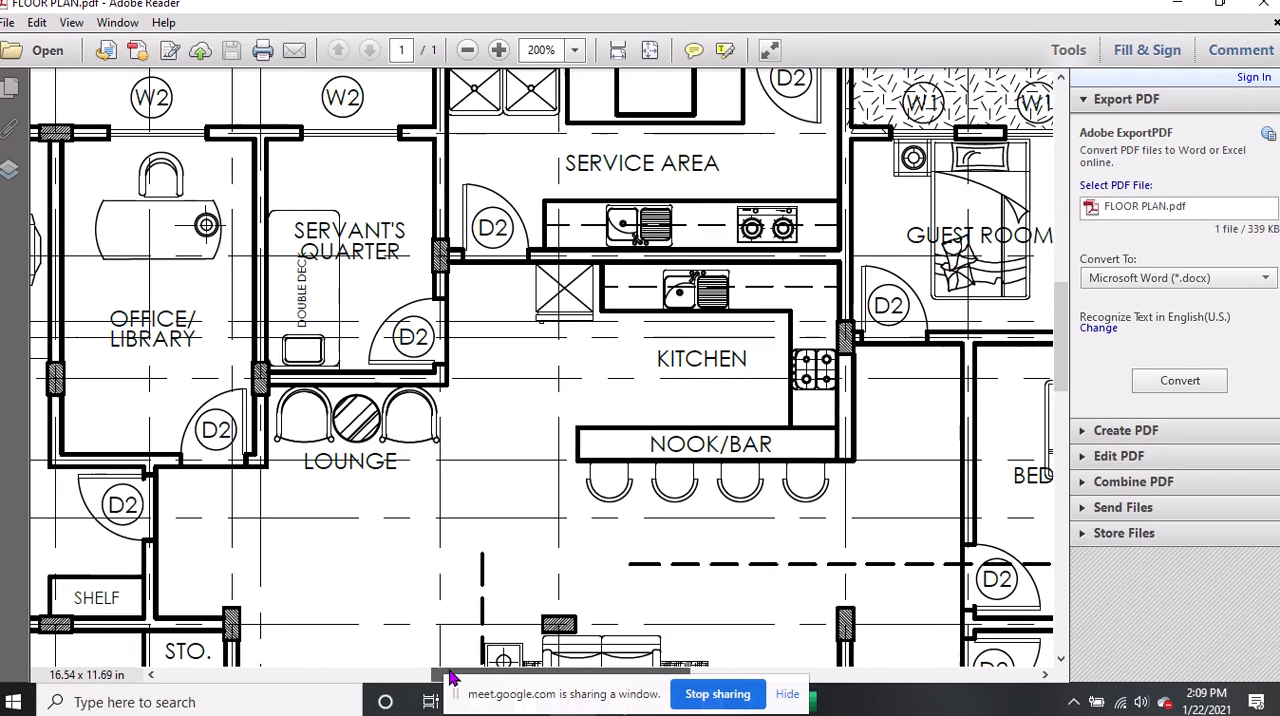
# Examine the service area with its sinks and cooking counter, and the adjoining kitchen and nook/bar
pyautogui.scroll(1, 698, 337)
pyautogui.scroll(1, 698, 340)
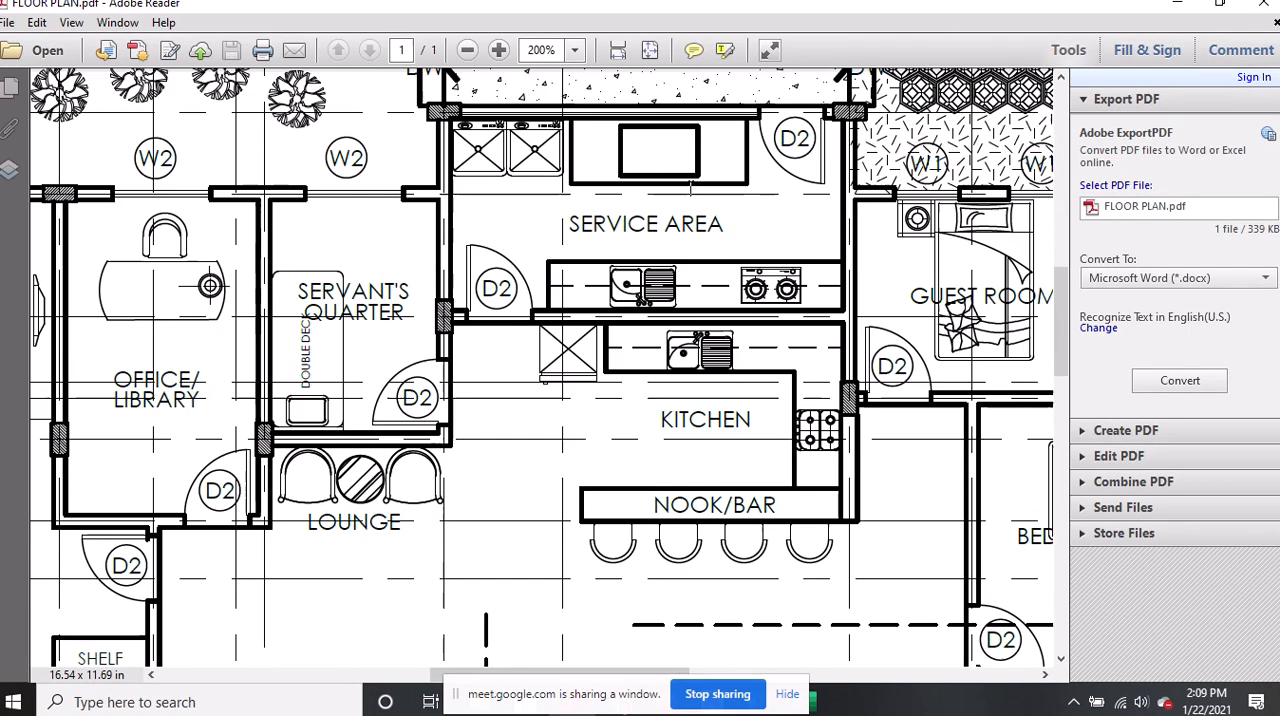
pyautogui.click(540, 146)
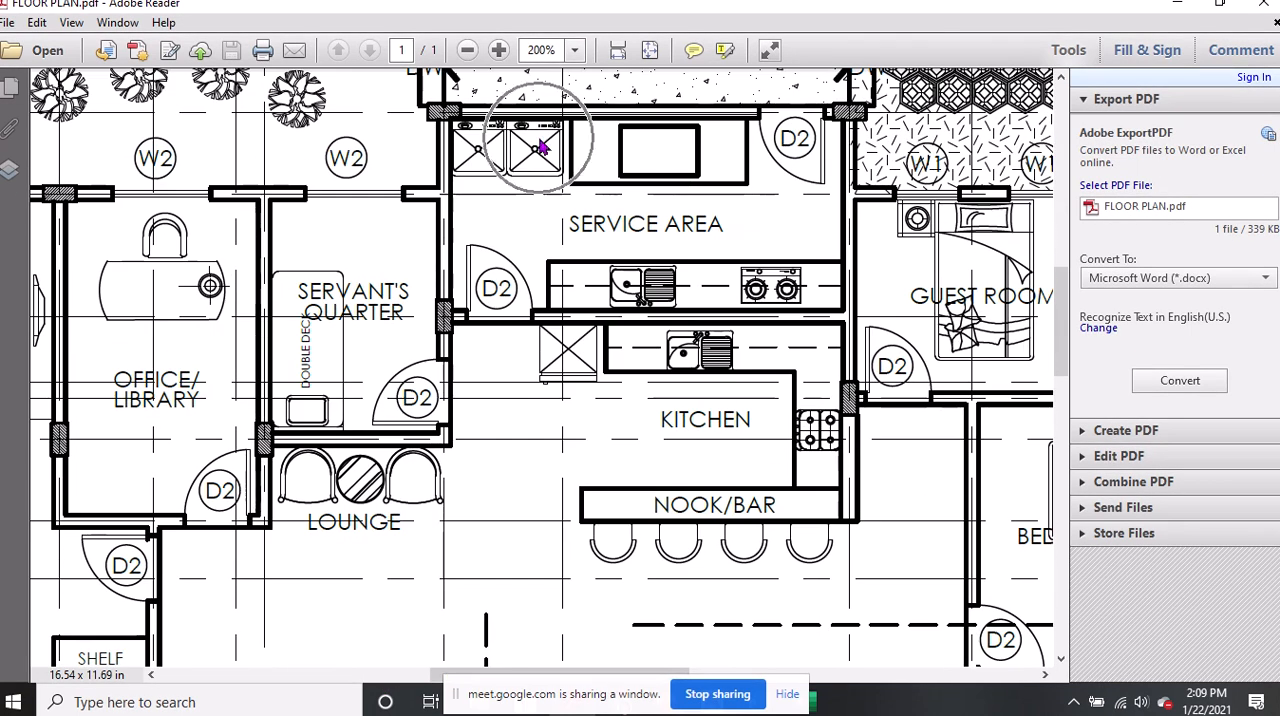
pyautogui.click(722, 289)
pyautogui.click(740, 463)
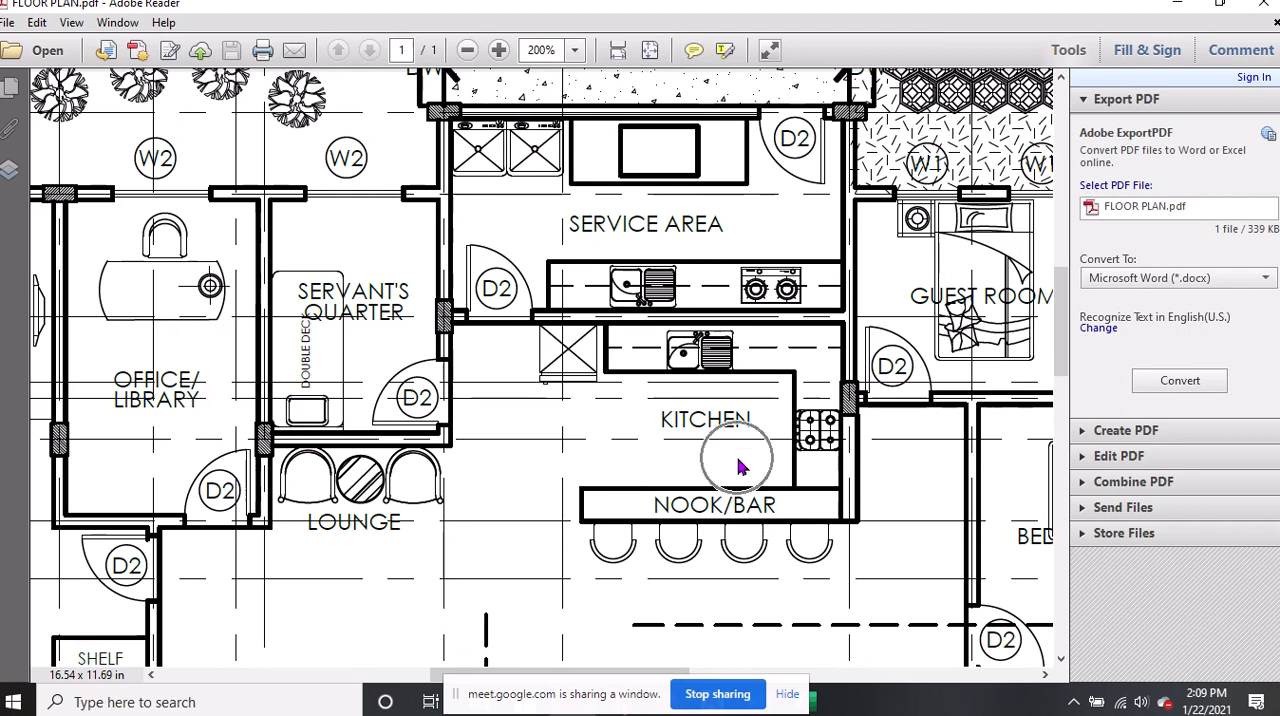
pyautogui.click(750, 503)
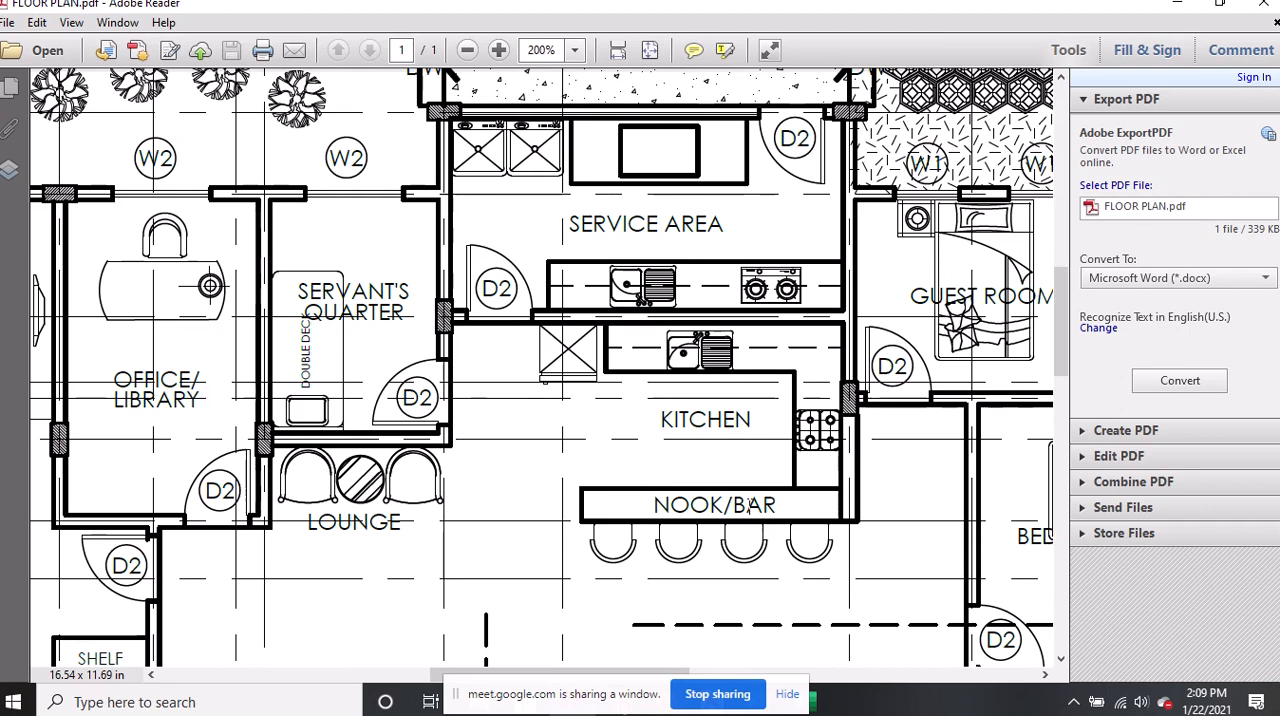
# Examine the guest room beside the service area and its surroundings with the whole plan width in view at 100%
pyautogui.moveTo(522, 671); pyautogui.dragTo(563, 663)
pyautogui.scroll(2, 714, 260)
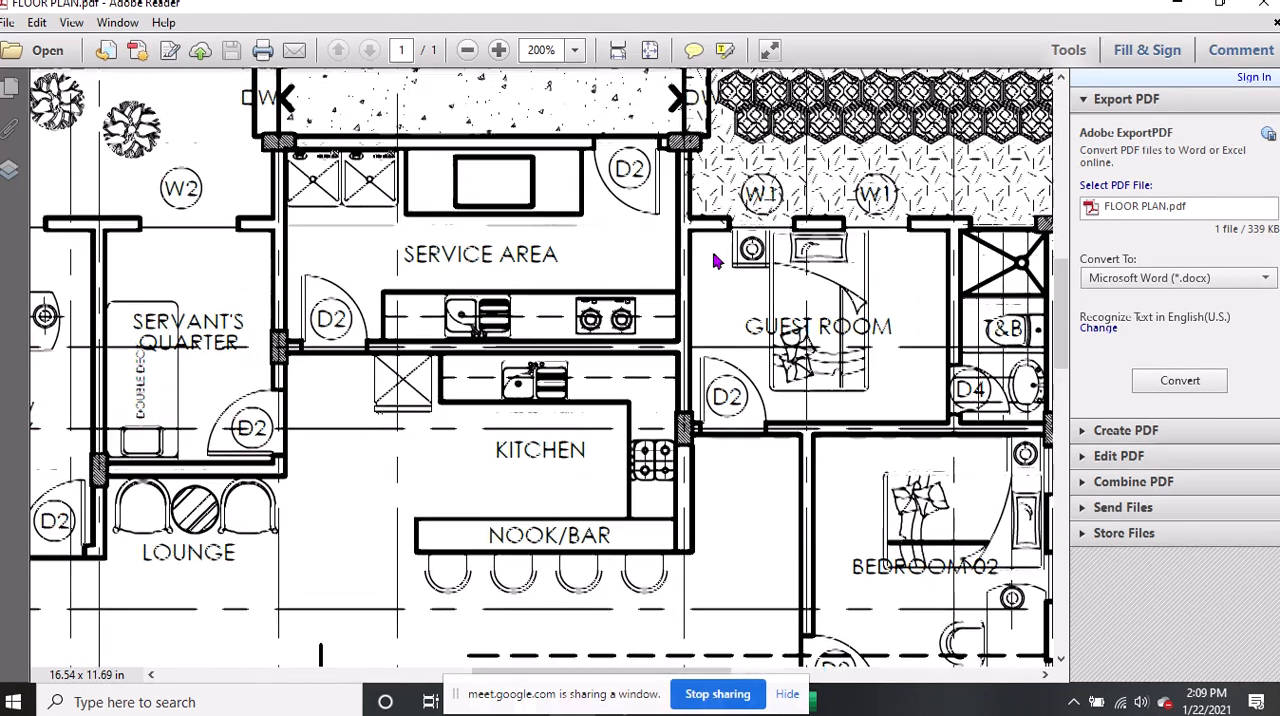
pyautogui.keyDown('ctrl'); pyautogui.scroll(-3, 726, 297); pyautogui.keyUp('ctrl')
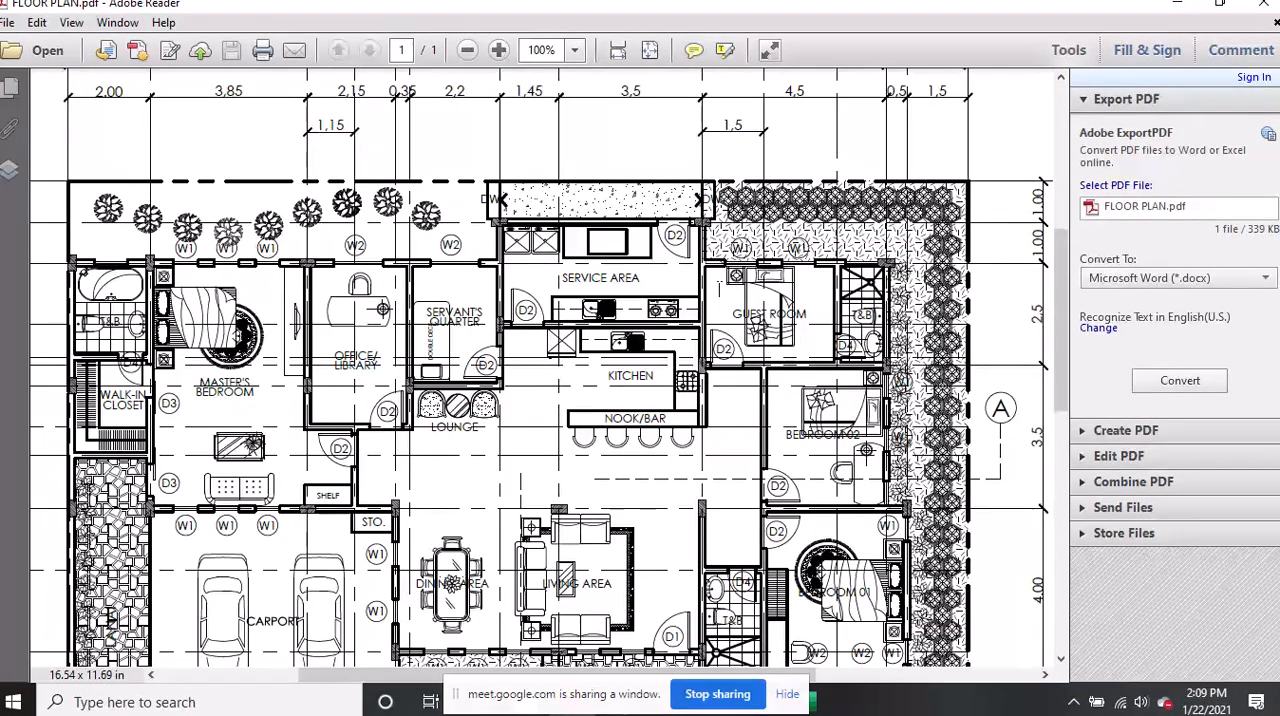
pyautogui.scroll(4, 718, 288)
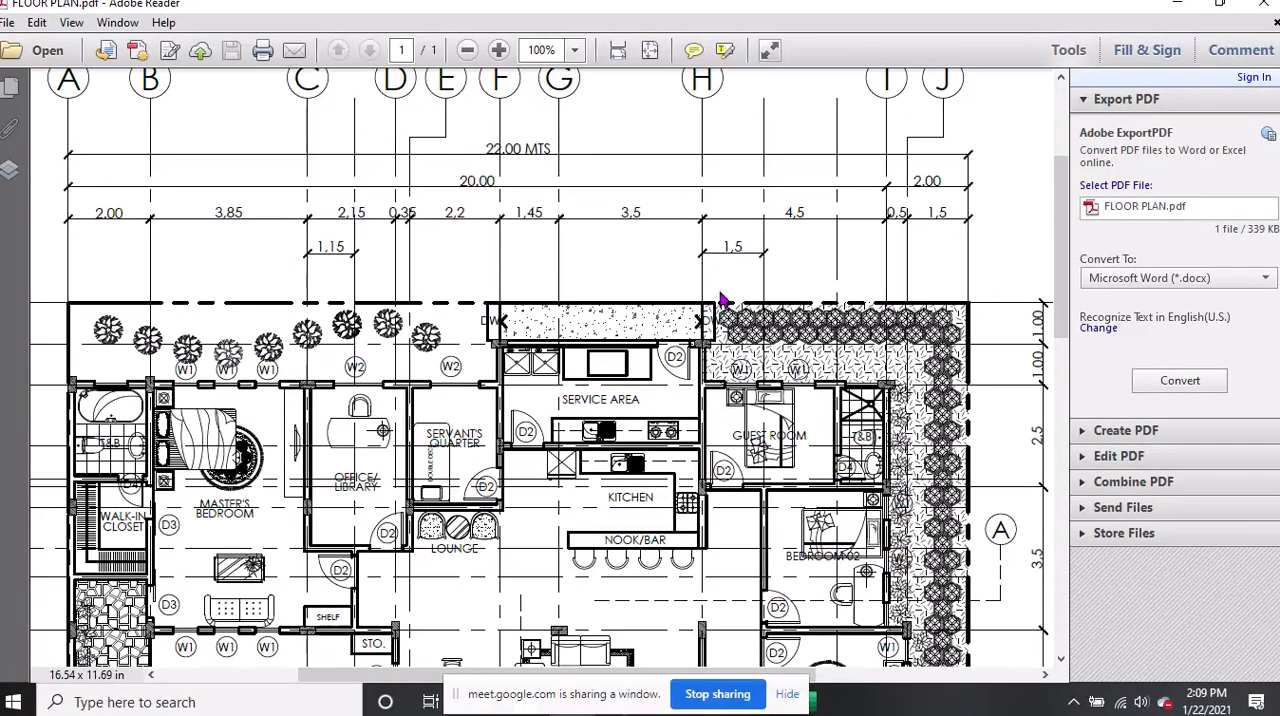
# Examine the planted strip behind the master's bedroom and office/library, and the dimensions under grid lines A to G at 150%
pyautogui.keyDown('ctrl'); pyautogui.scroll(2, 320, 600); pyautogui.keyUp('ctrl')
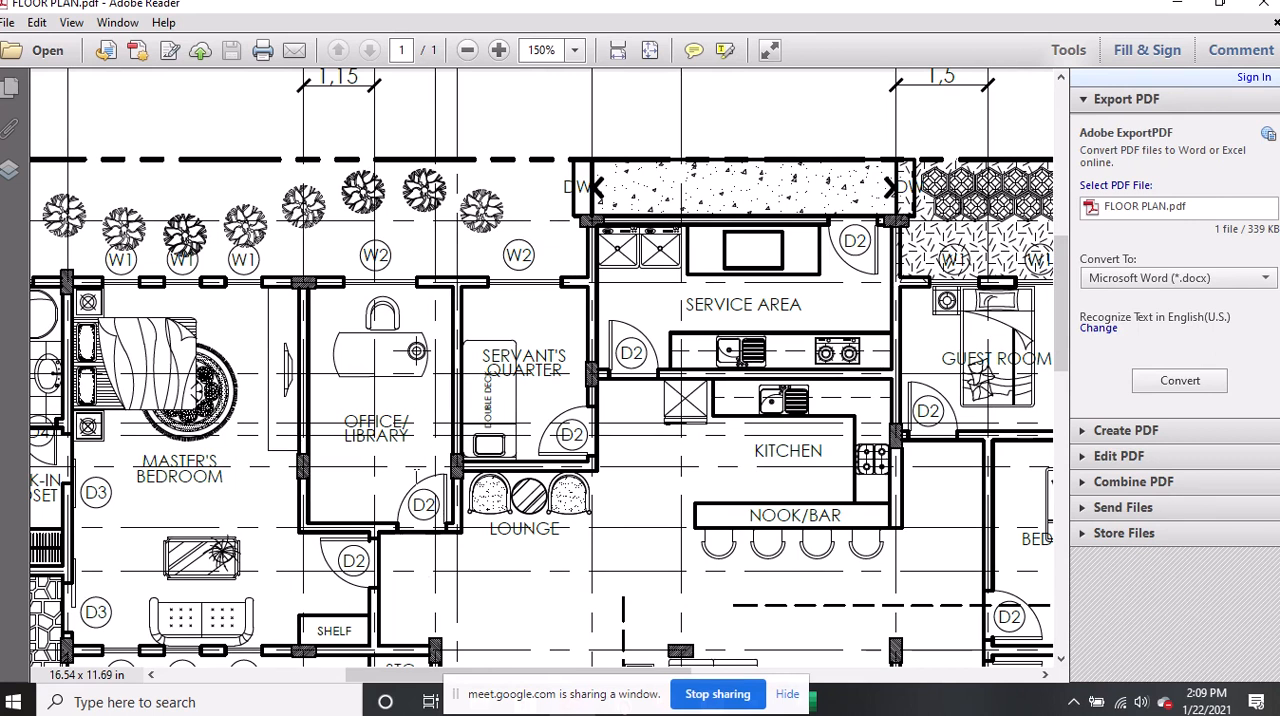
pyautogui.scroll(2, 440, 495)
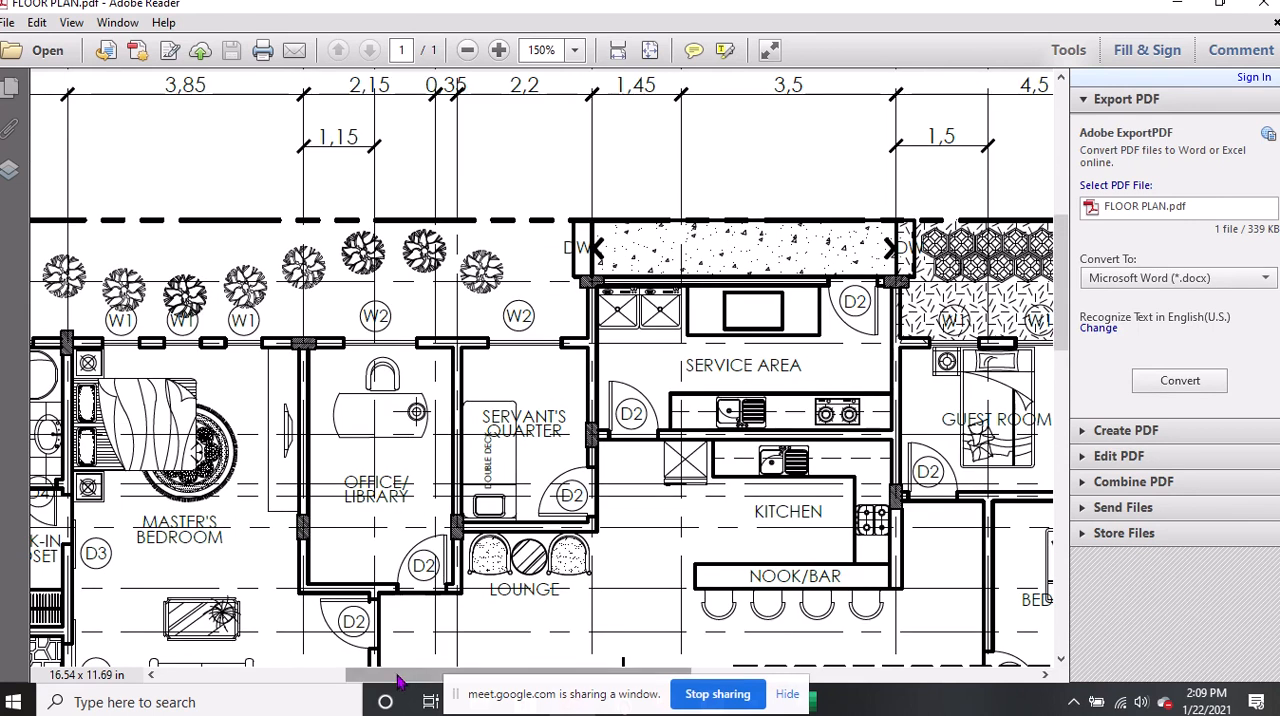
pyautogui.moveTo(419, 677); pyautogui.dragTo(305, 678)
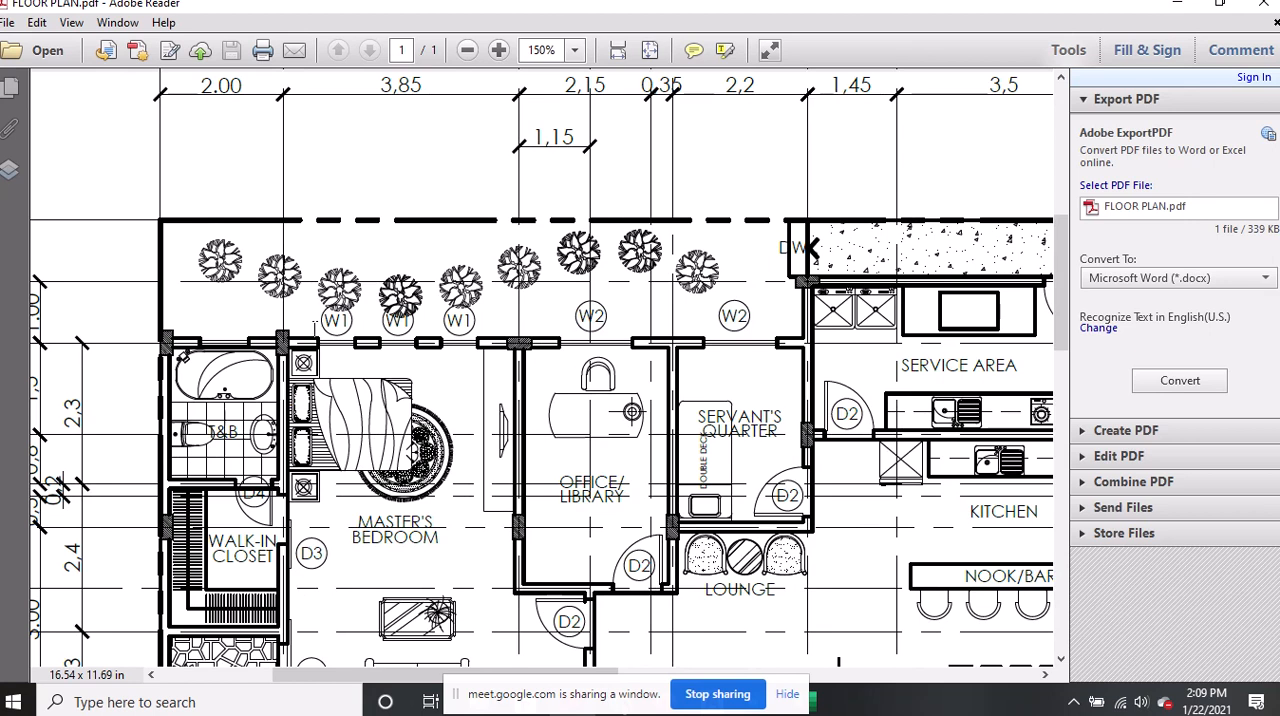
pyautogui.scroll(2, 318, 340)
pyautogui.scroll(7, 320, 340)
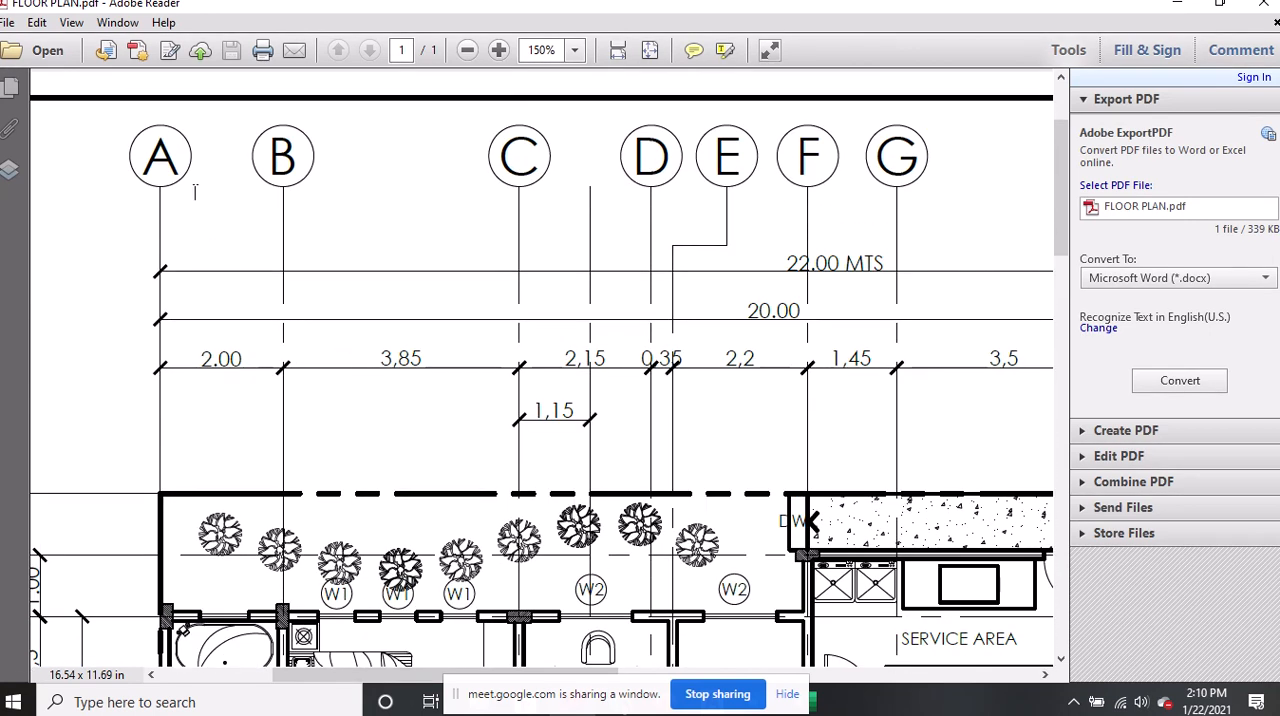
# Examine grid line A and its column at grid line 2, and trace the lettered and numbered grid lines across the plan
pyautogui.click(158, 144)
pyautogui.moveTo(410, 676); pyautogui.dragTo(329, 677)
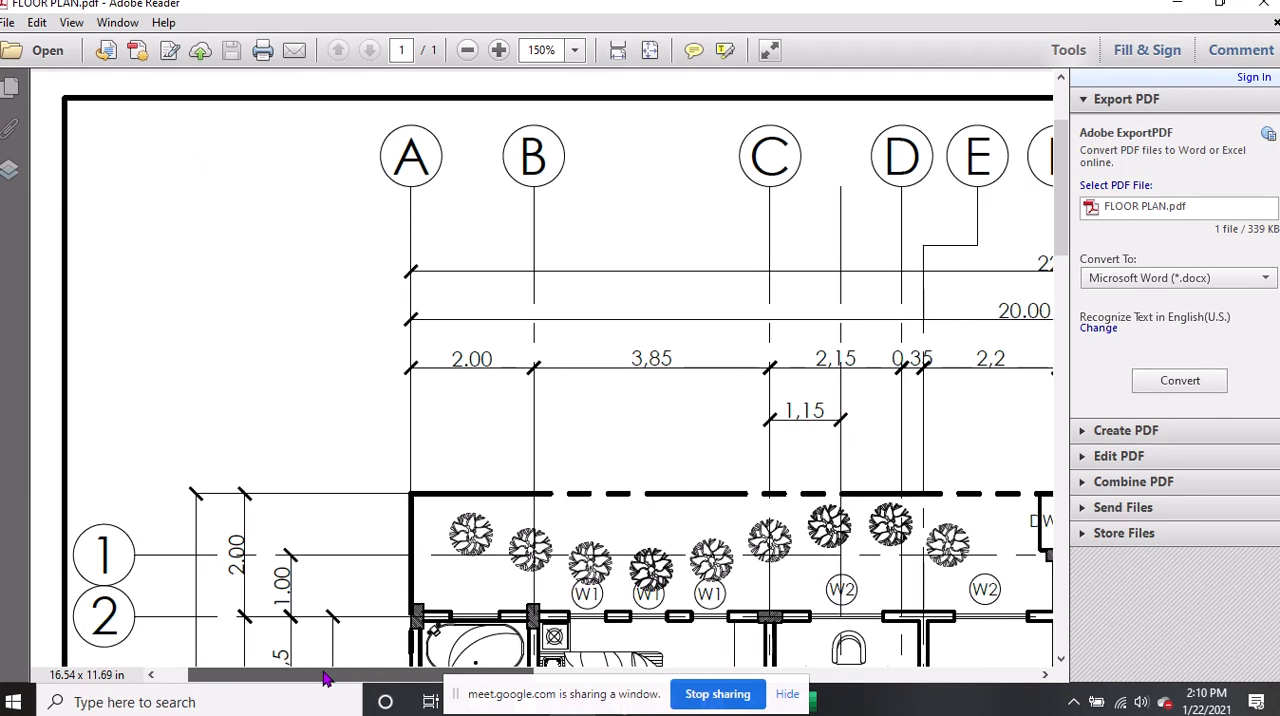
pyautogui.click(417, 163)
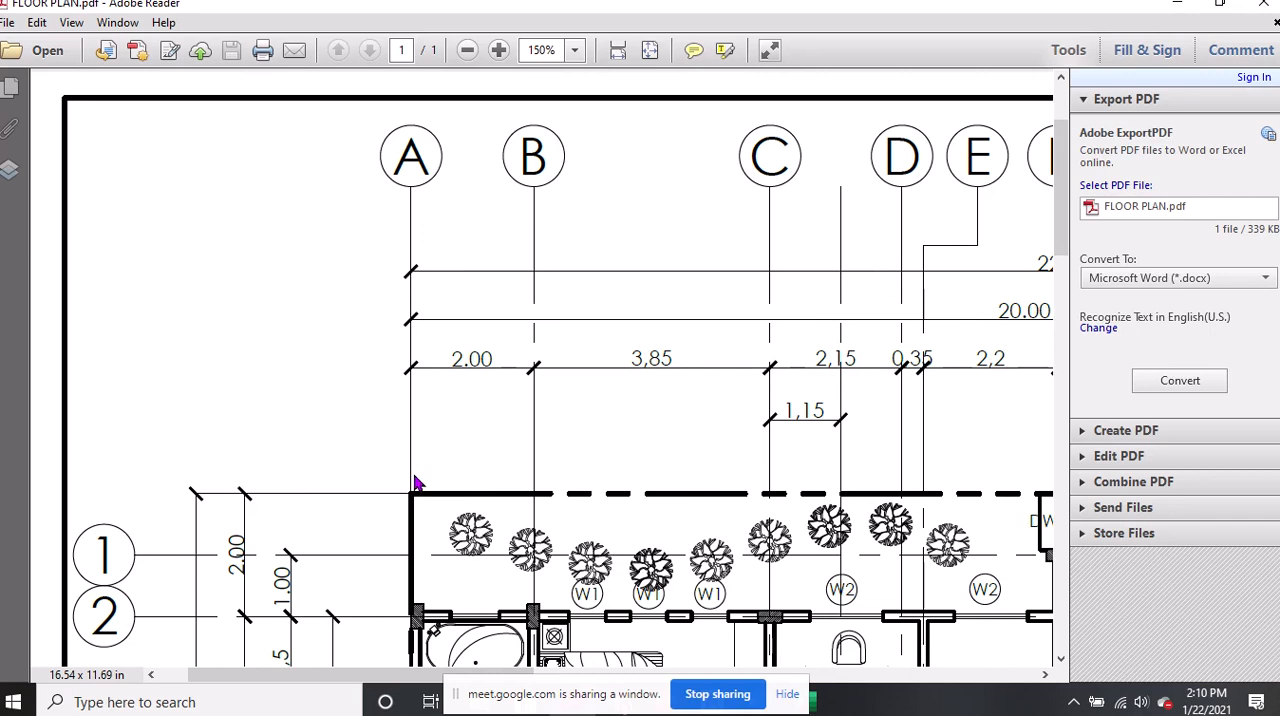
pyautogui.click(416, 624)
pyautogui.click(416, 624)
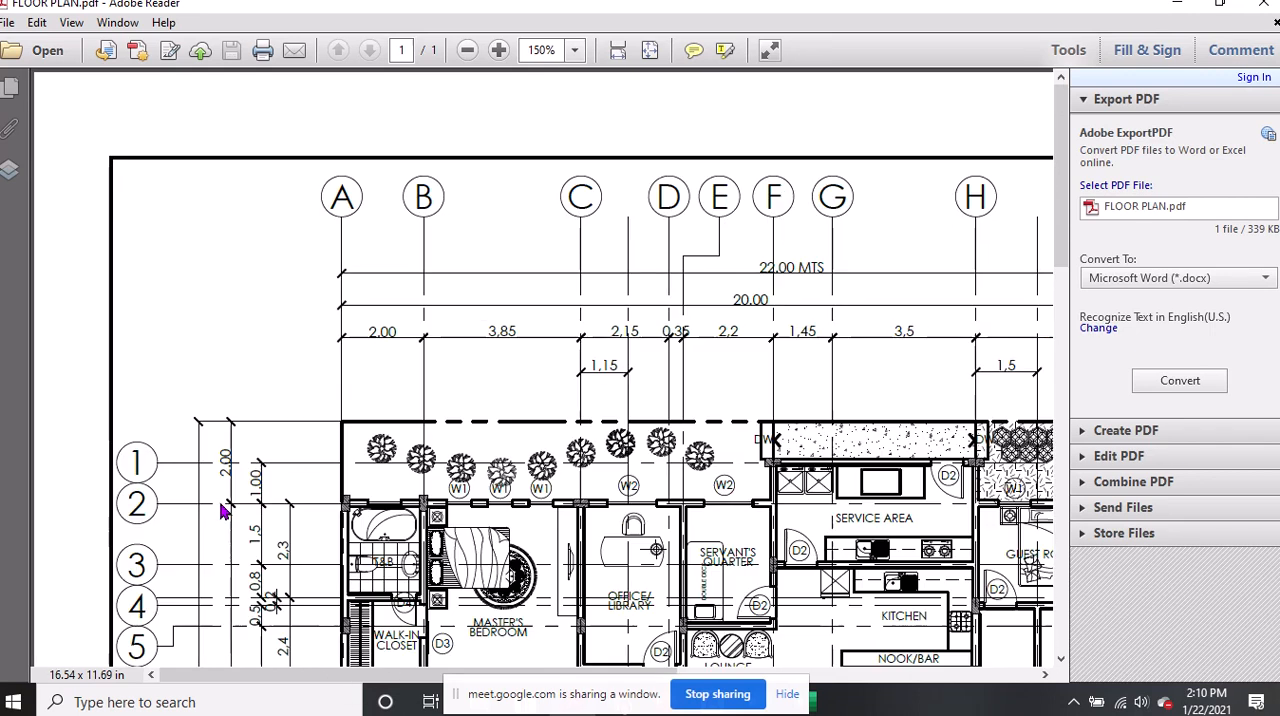
pyautogui.keyDown('ctrl'); pyautogui.scroll(-2, 223, 508); pyautogui.keyUp('ctrl')
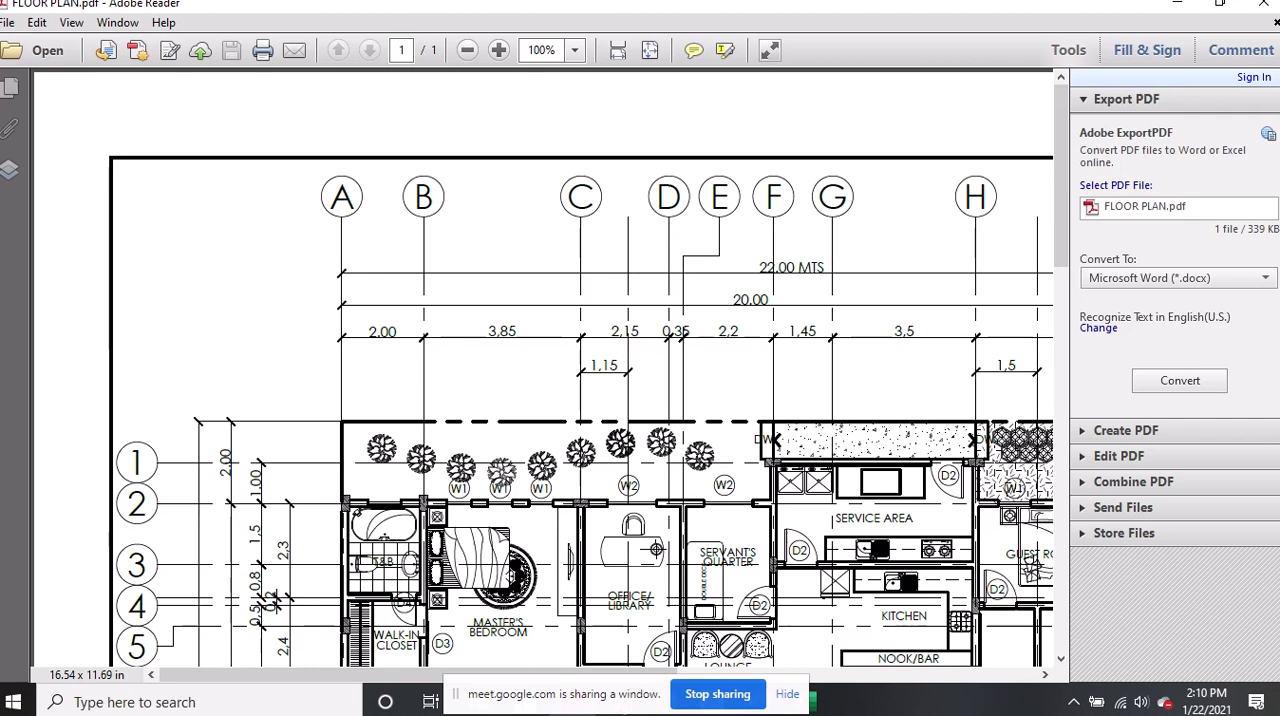
pyautogui.click(977, 468)
# Trace grid line C at 125% through its columns, from the master's bedroom wall down to grid line 6
pyautogui.scroll(-2, 206, 502)
pyautogui.keyDown('ctrl'); pyautogui.scroll(1, 200, 510); pyautogui.keyUp('ctrl')
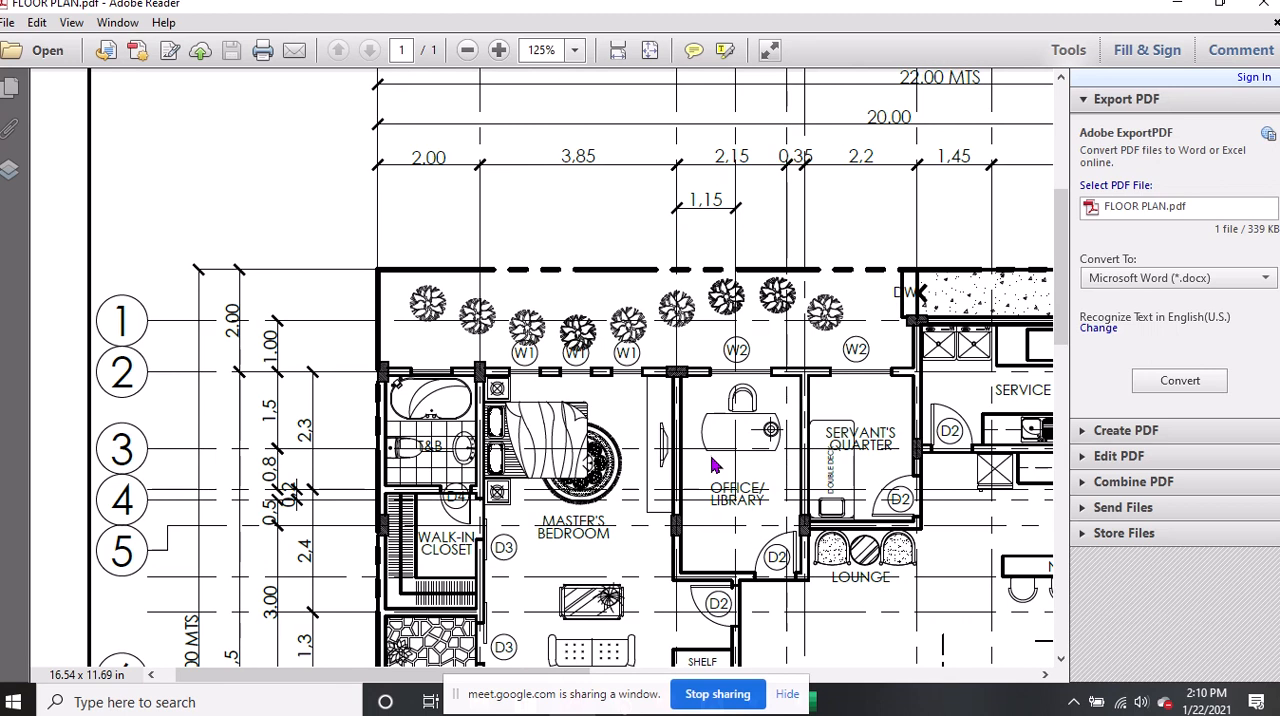
pyautogui.scroll(3, 712, 455)
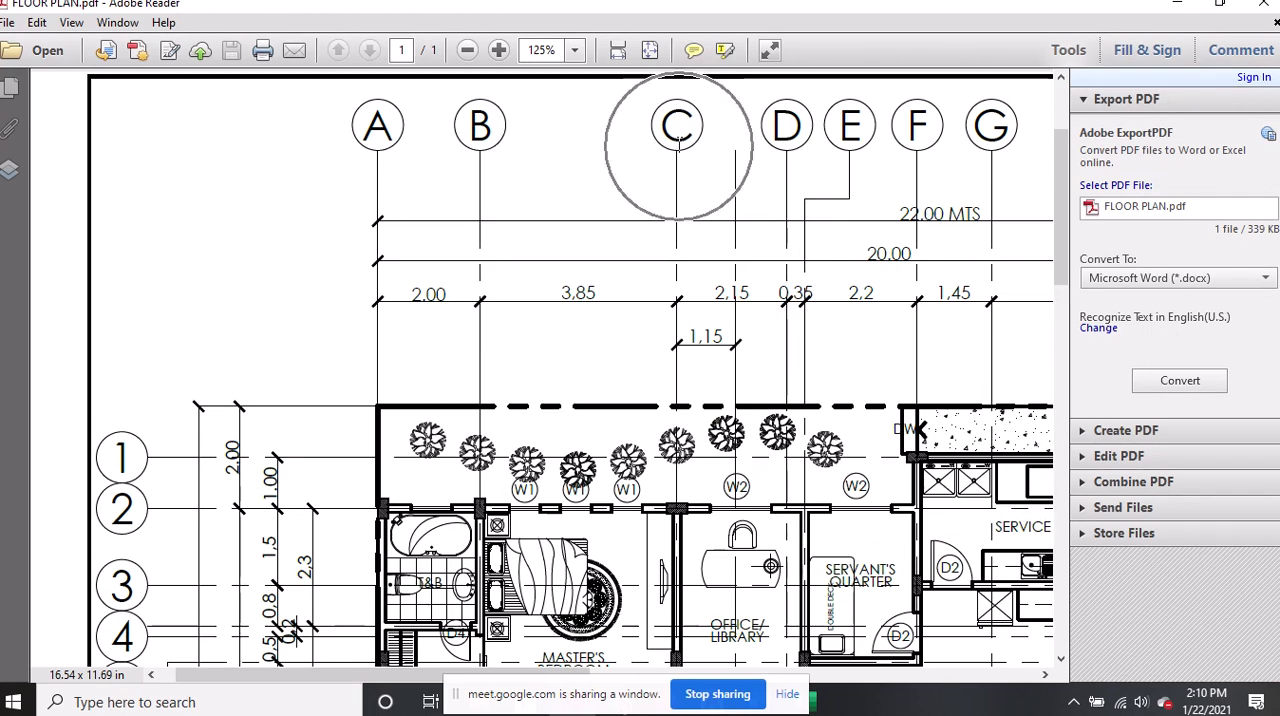
pyautogui.scroll(-3, 686, 318)
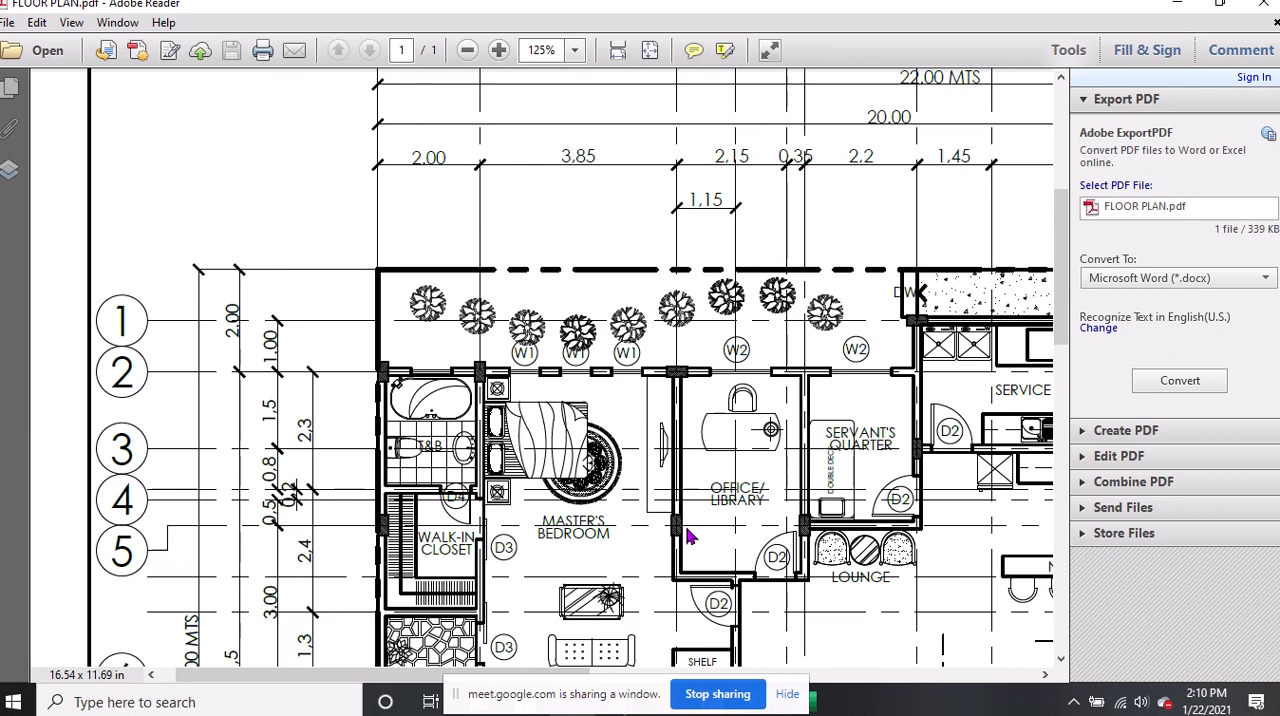
pyautogui.scroll(-1, 625, 455)
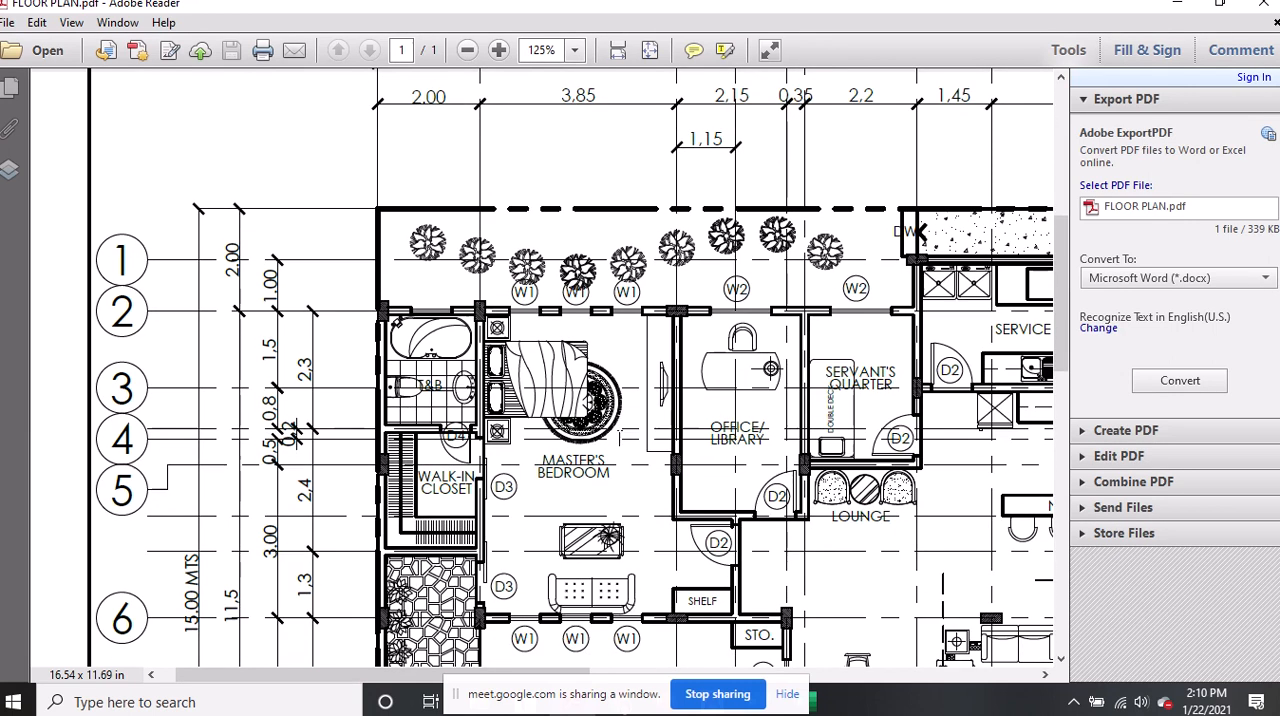
pyautogui.scroll(-2, 610, 428)
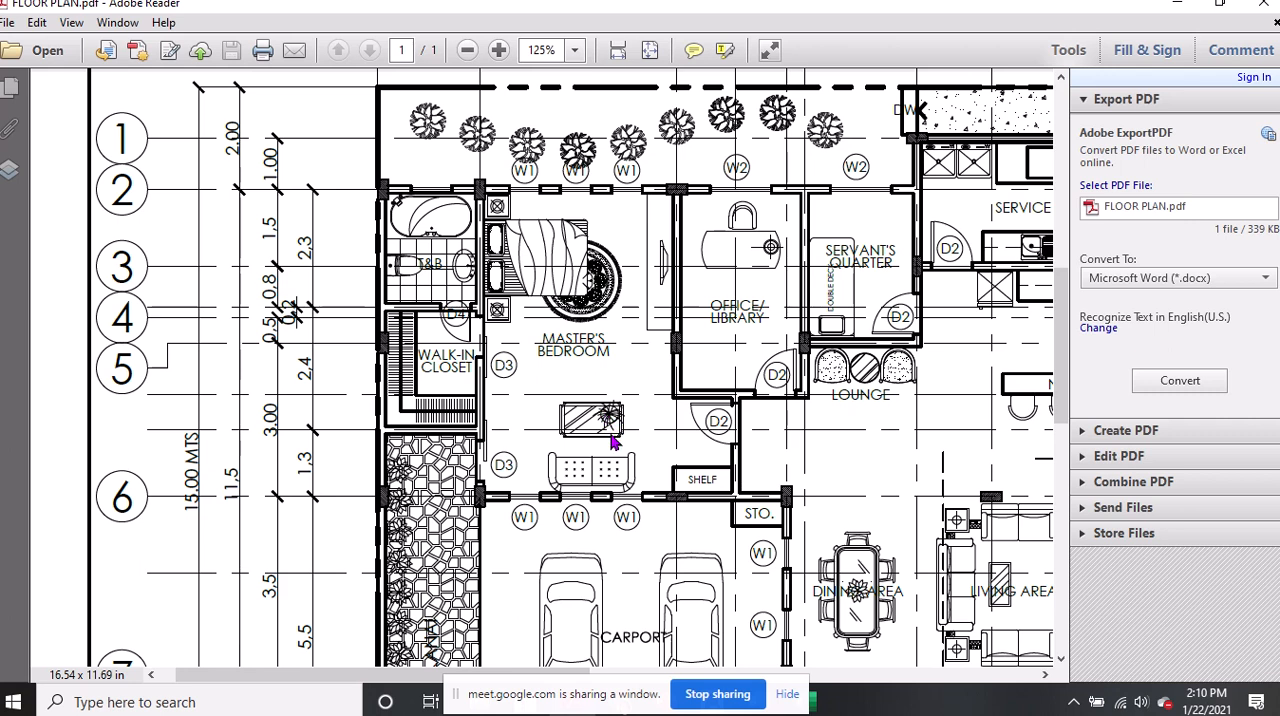
pyautogui.scroll(-1, 613, 443)
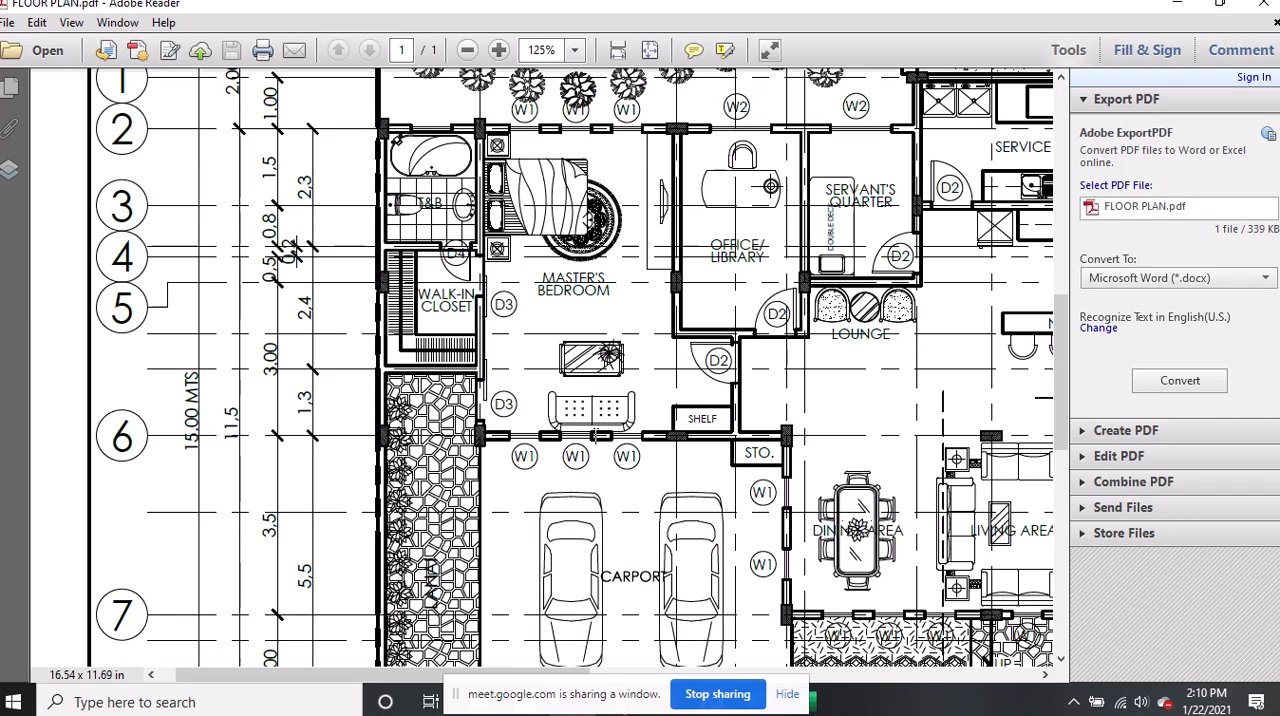
# Examine the windows between the master's bedroom and carport at 400% and select the W1 label nearest the shelf
pyautogui.scroll(-1, 596, 433)
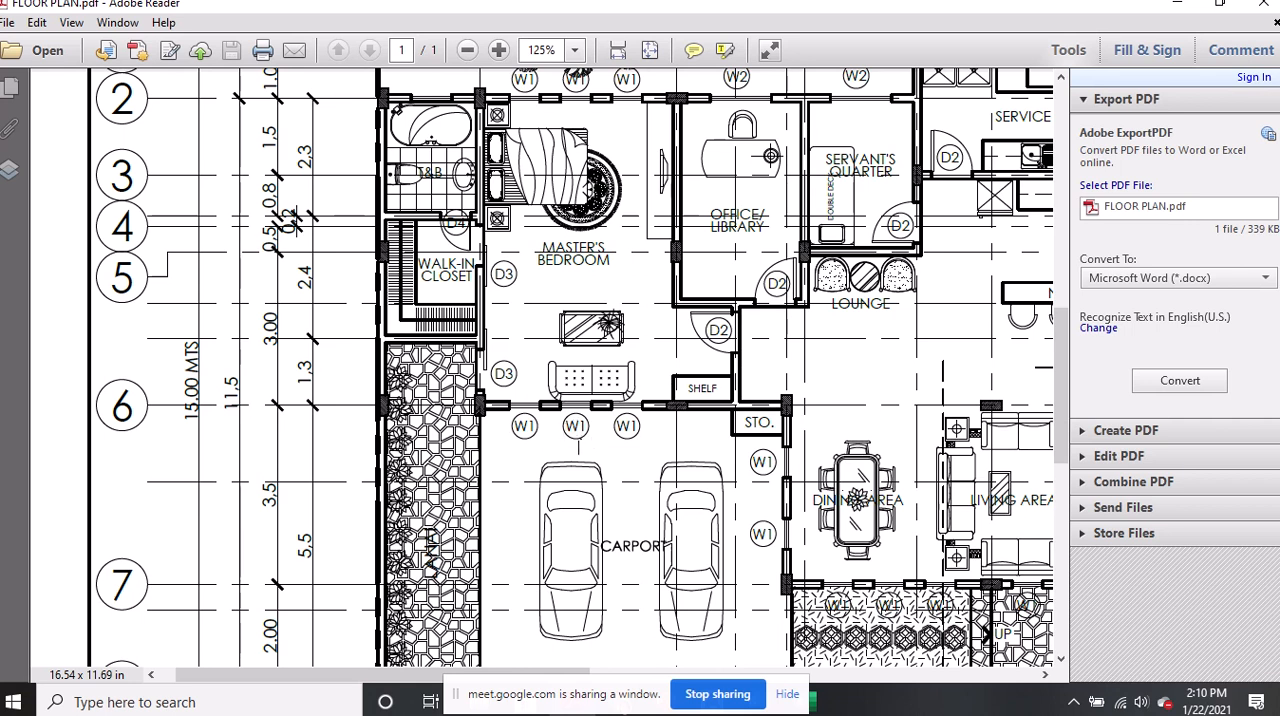
pyautogui.keyDown('ctrl'); pyautogui.scroll(3, 576, 430); pyautogui.keyUp('ctrl')
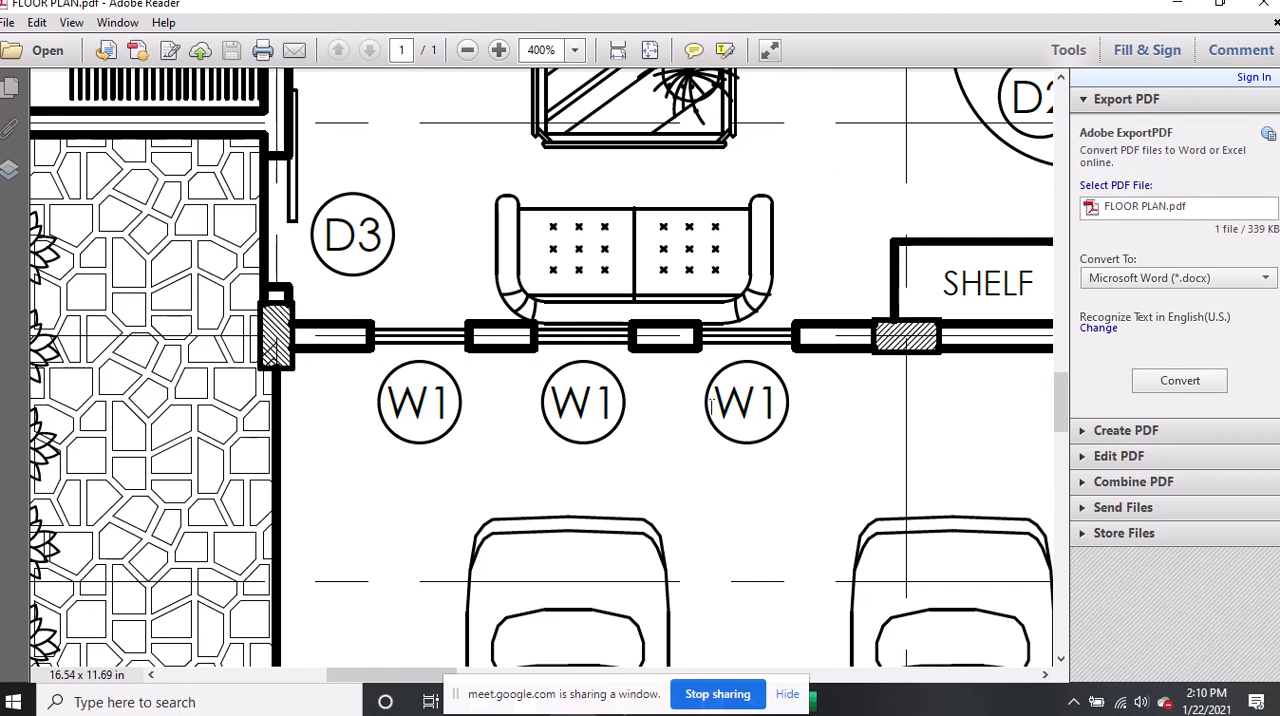
pyautogui.moveTo(713, 405); pyautogui.dragTo(786, 402)
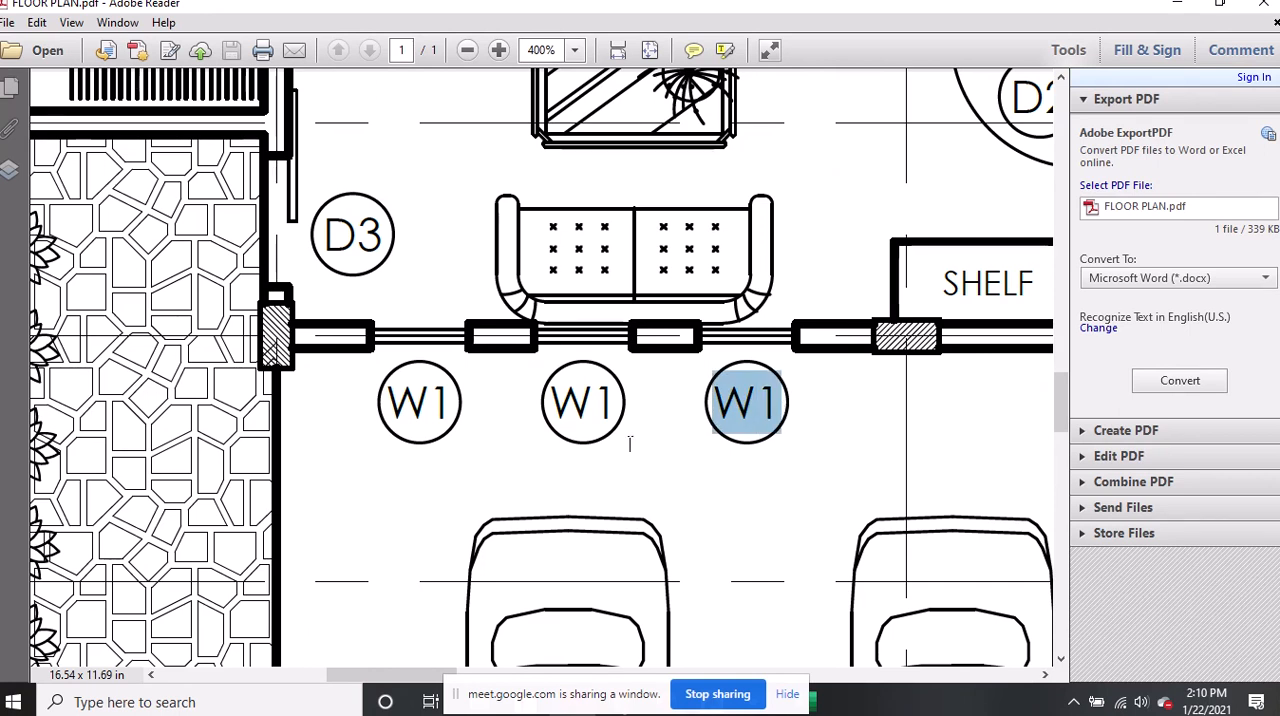
# Examine the dining area, living area and entrance door D1 at 300%
pyautogui.keyDown('ctrl'); pyautogui.scroll(-4, 836, 486); pyautogui.keyUp('ctrl')
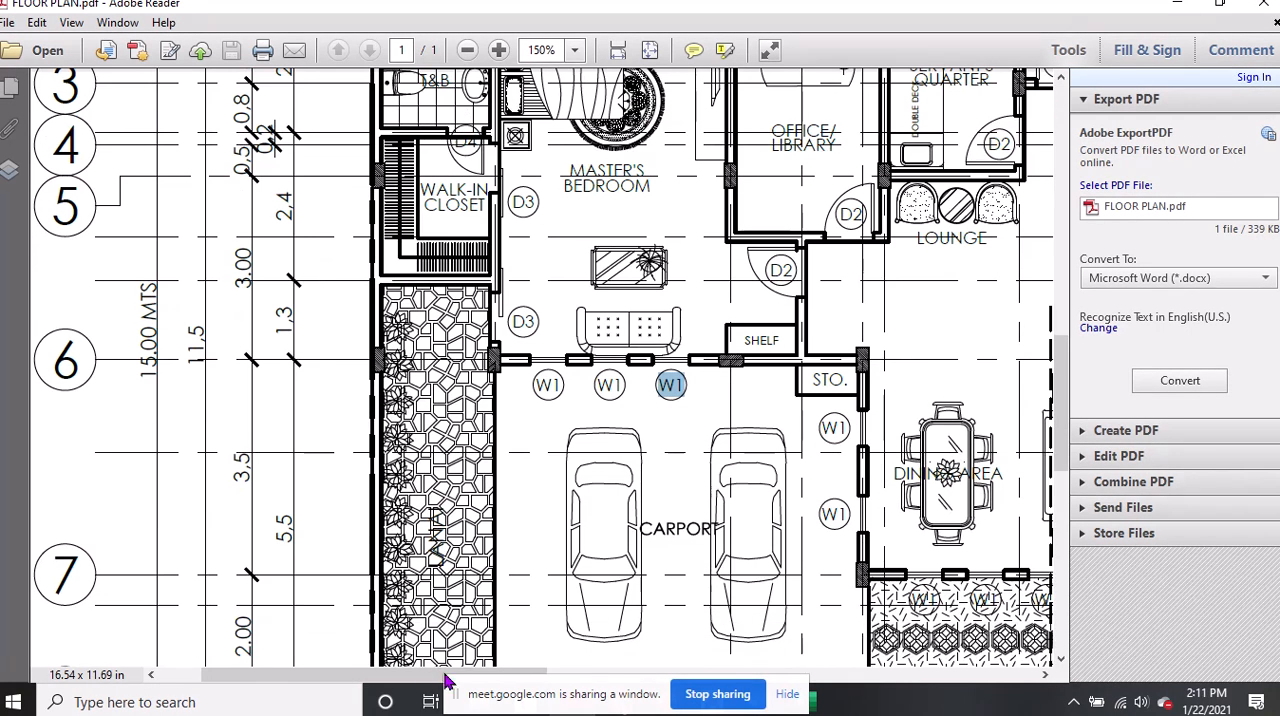
pyautogui.moveTo(408, 675); pyautogui.dragTo(548, 692)
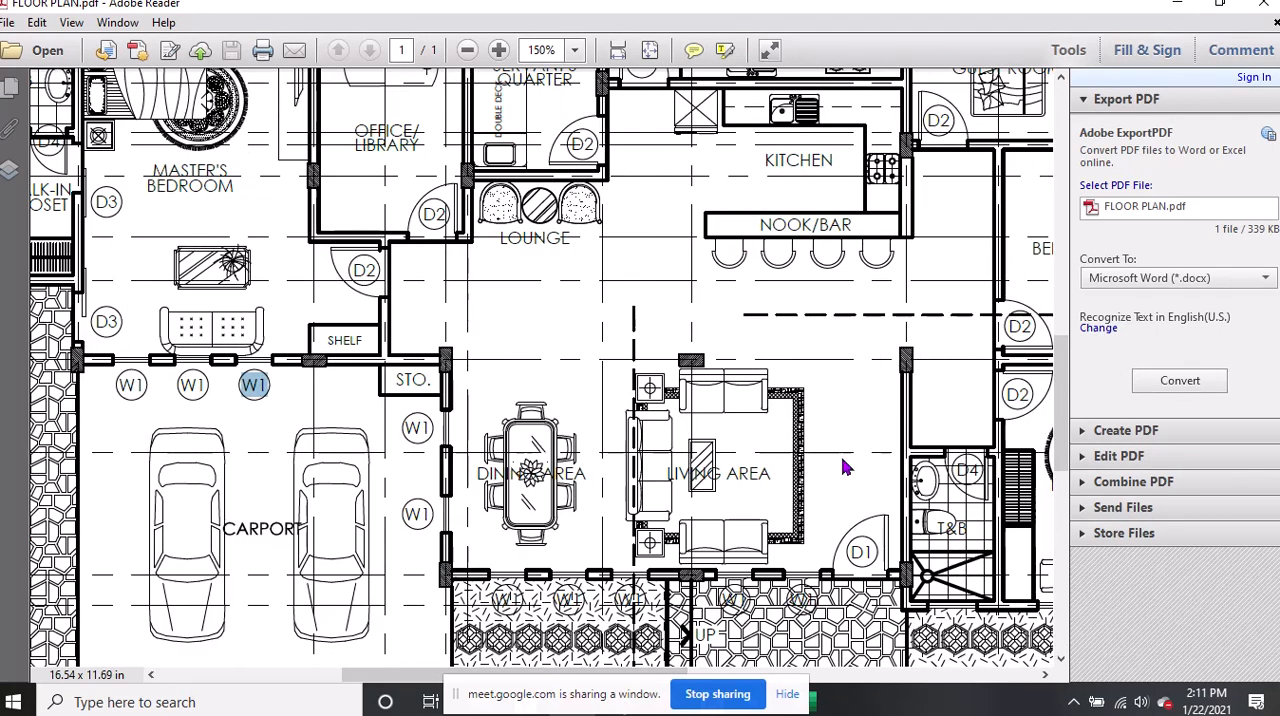
pyautogui.keyDown('ctrl'); pyautogui.scroll(2, 877, 565); pyautogui.keyUp('ctrl')
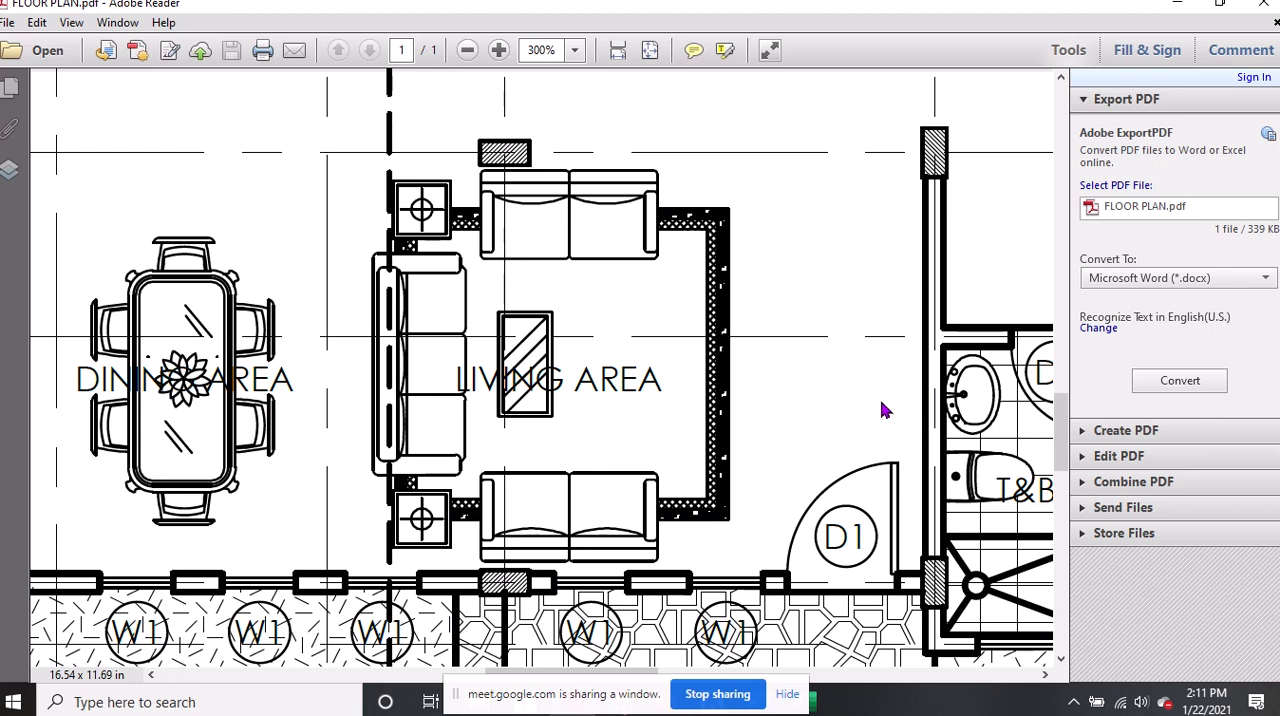
# Zoom the floor plan out to 58.7% to show the whole plan, and stop sharing its window with the meeting
pyautogui.keyDown('ctrl'); pyautogui.scroll(-2, 885, 408); pyautogui.keyUp('ctrl')
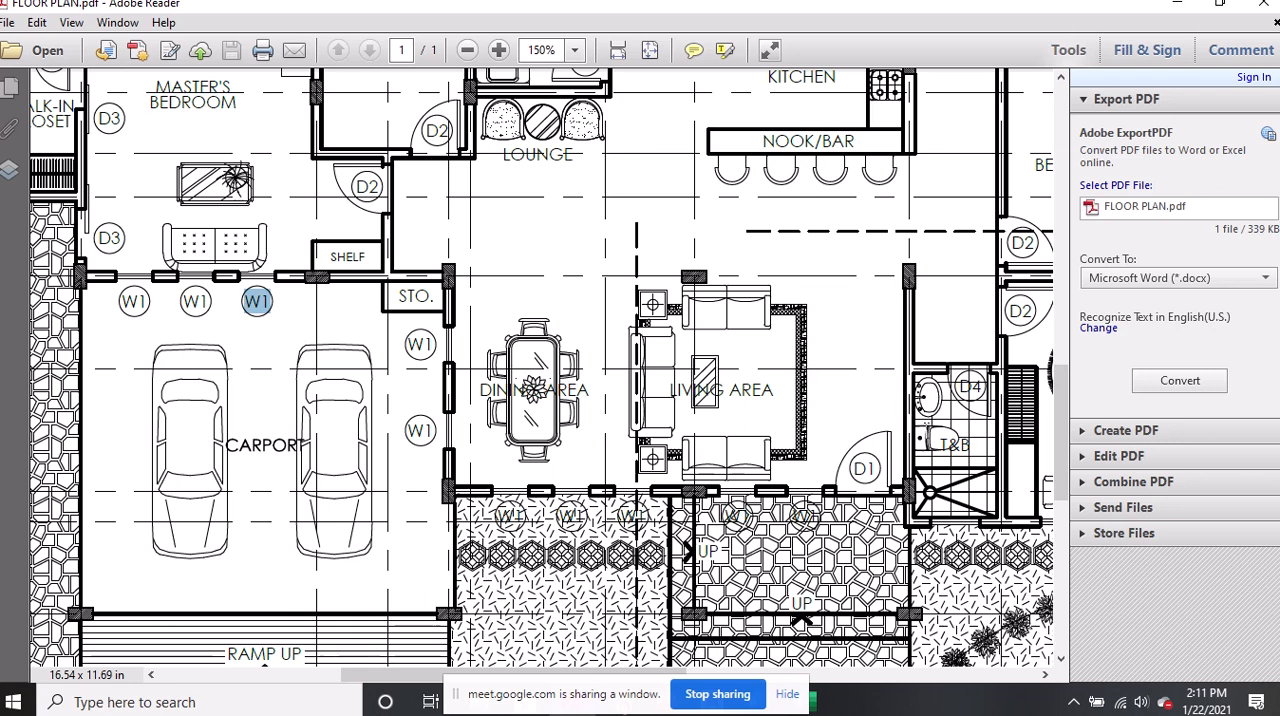
pyautogui.scroll(1, 640, 430)
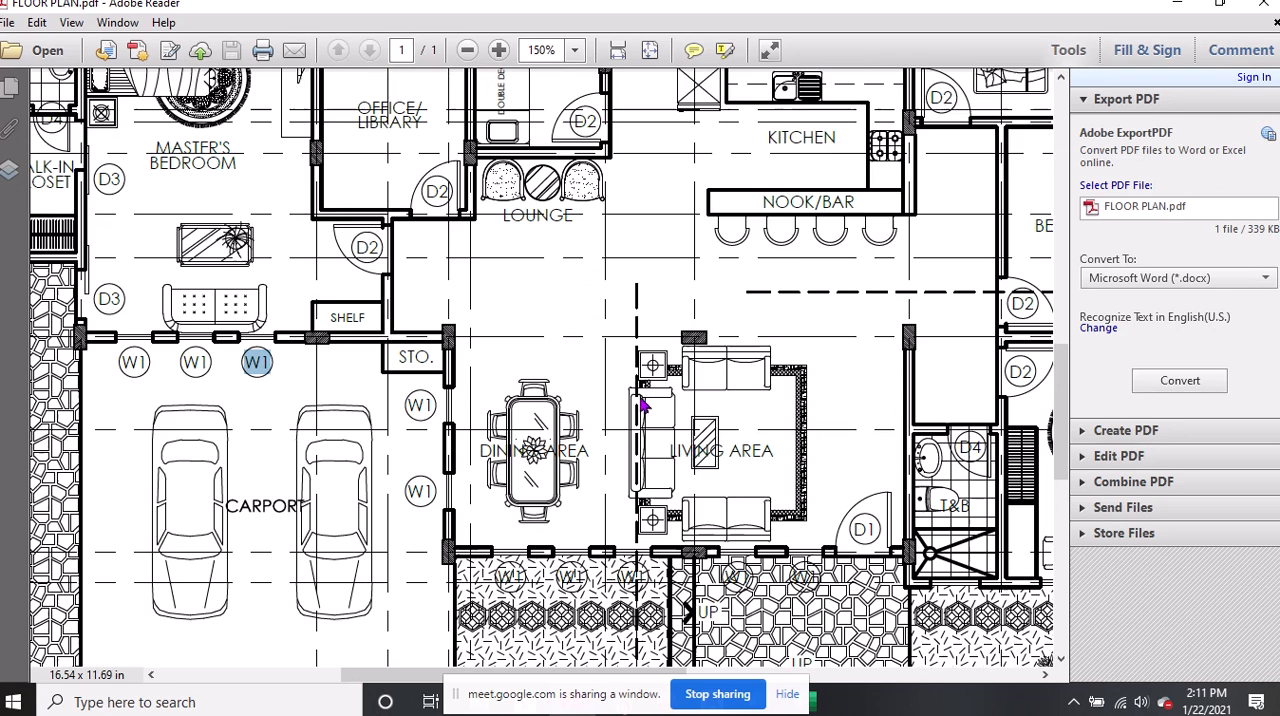
pyautogui.click(467, 50)
pyautogui.click(467, 50)
pyautogui.click(470, 54)
pyautogui.click(470, 54)
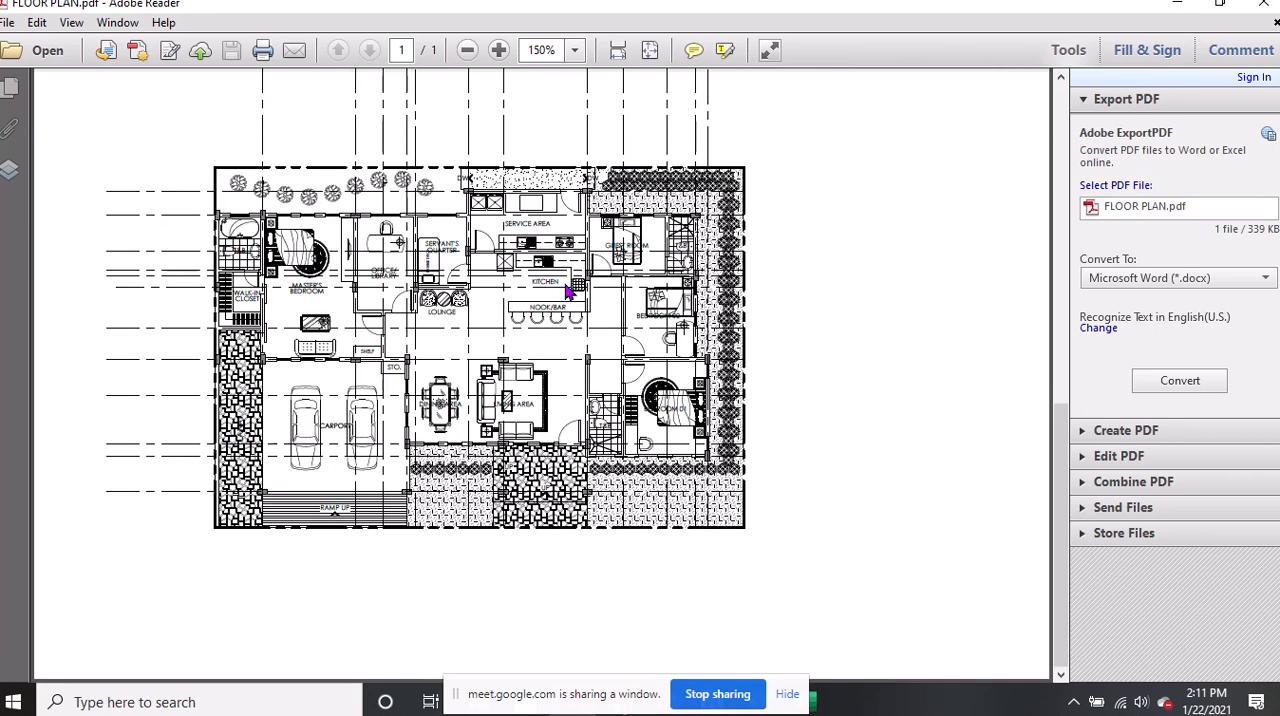
pyautogui.scroll(1, 570, 296)
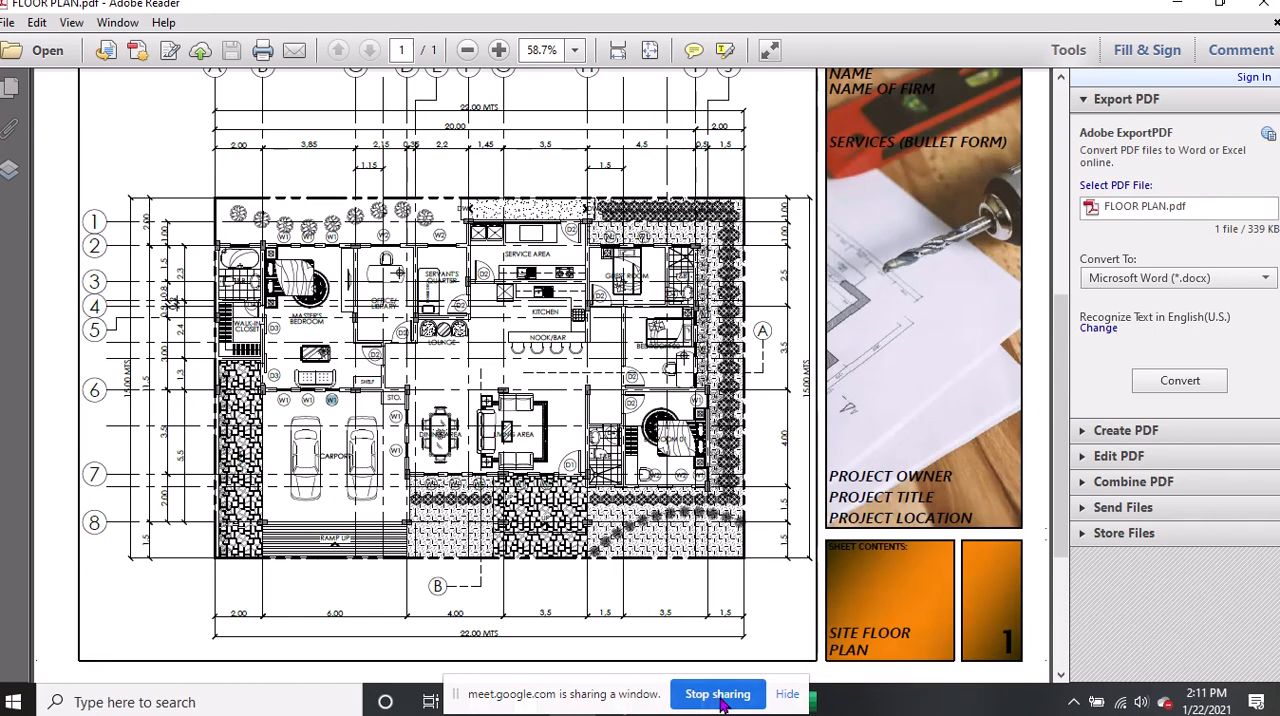
pyautogui.click(717, 700)
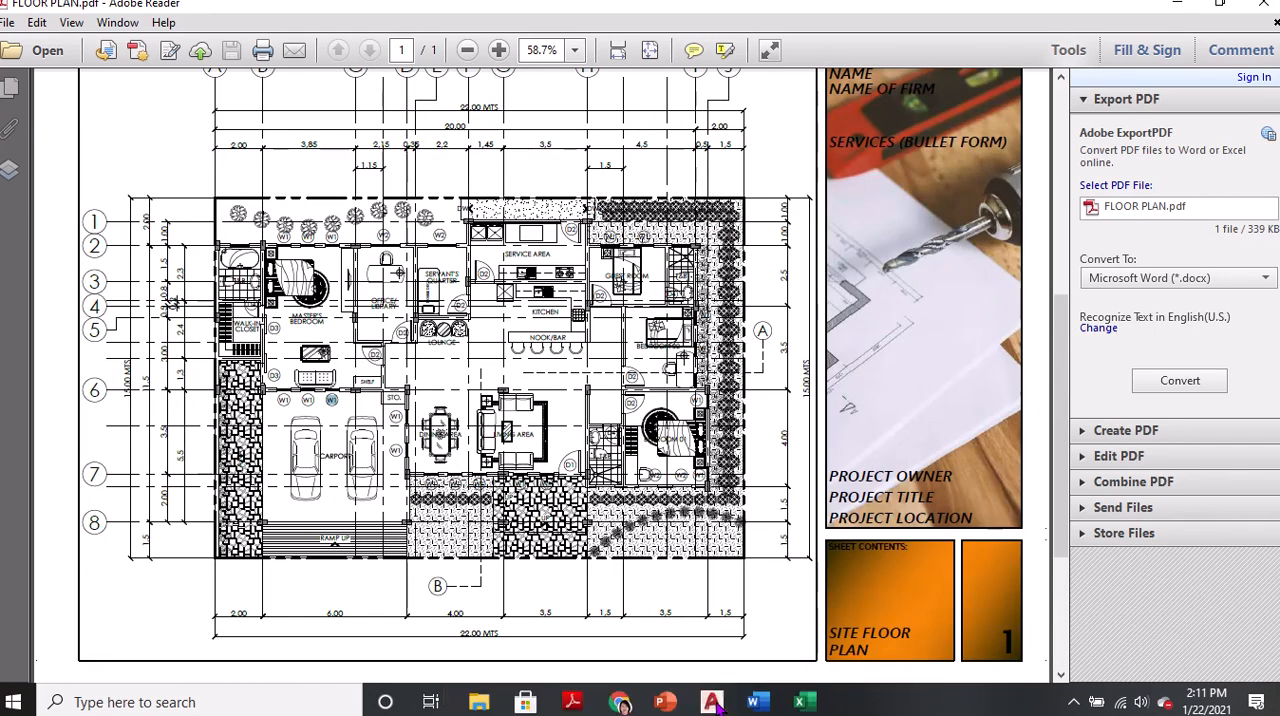
# Paste the captured Google Meet participant view below the existing picture in the Word document JAN 22 2021, and return to the meeting
pyautogui.click(620, 702)
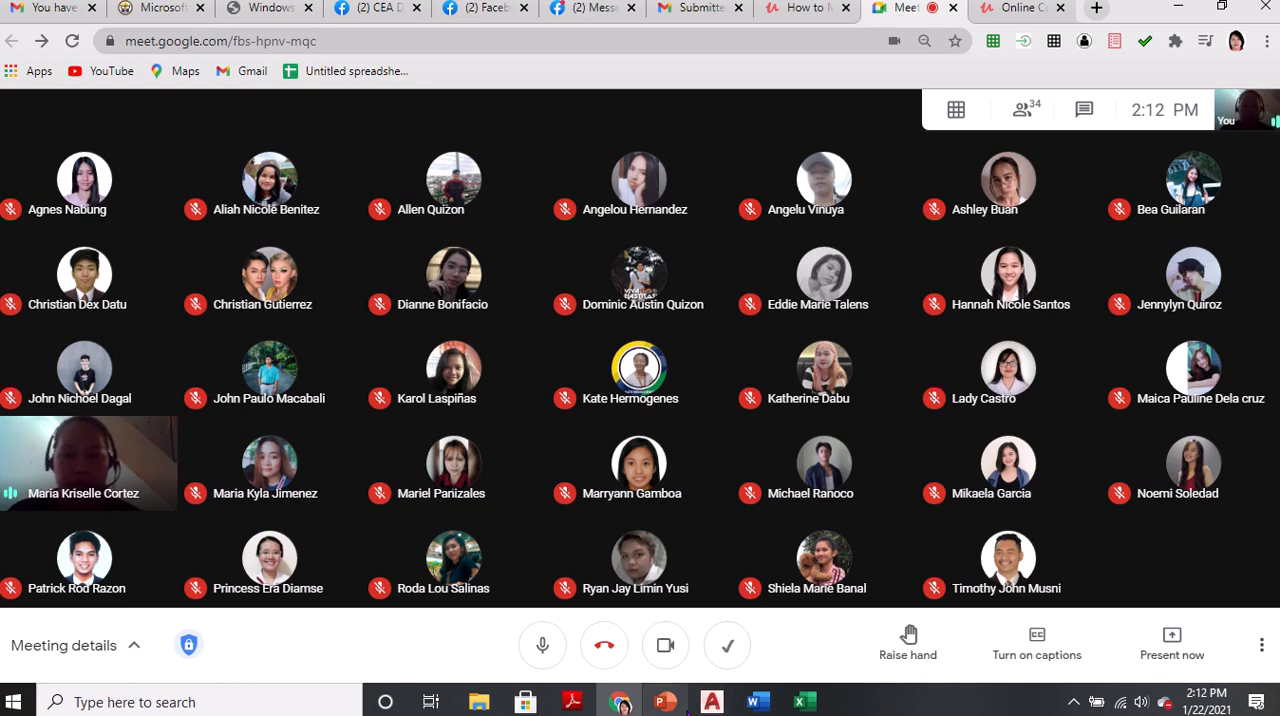
pyautogui.moveTo(757, 702)
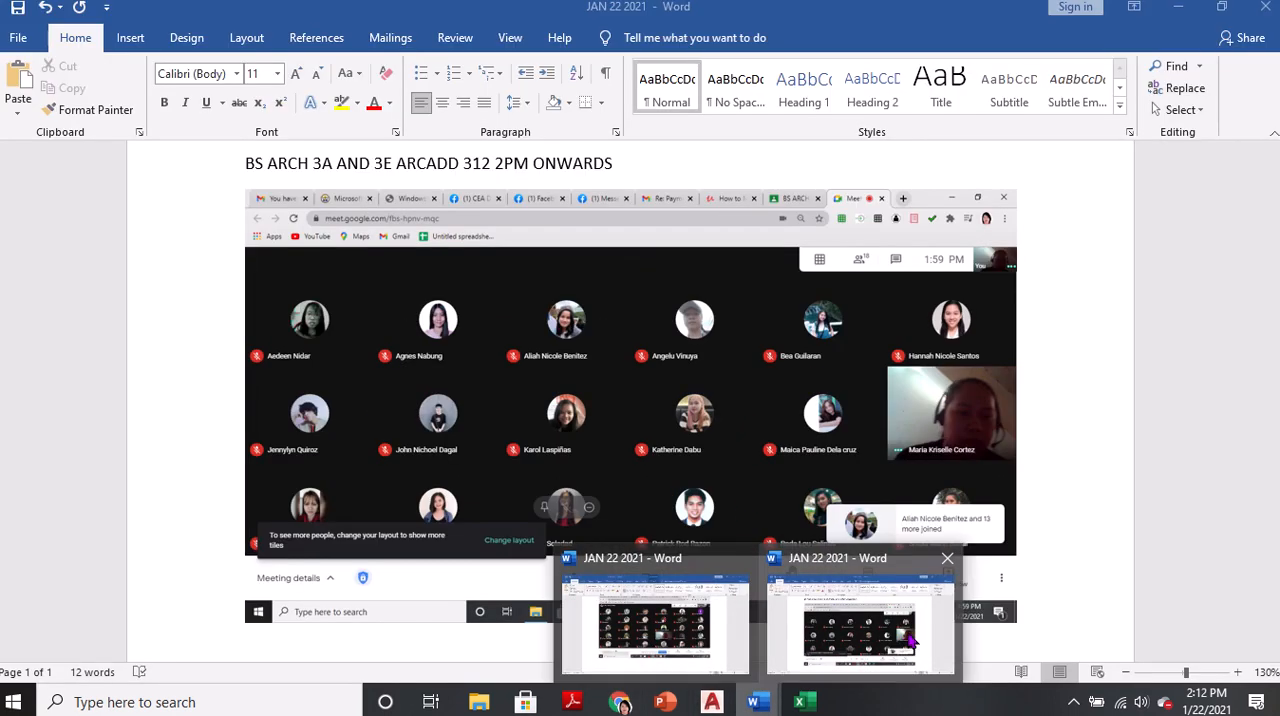
pyautogui.click(905, 645)
pyautogui.scroll(-3, 1076, 400)
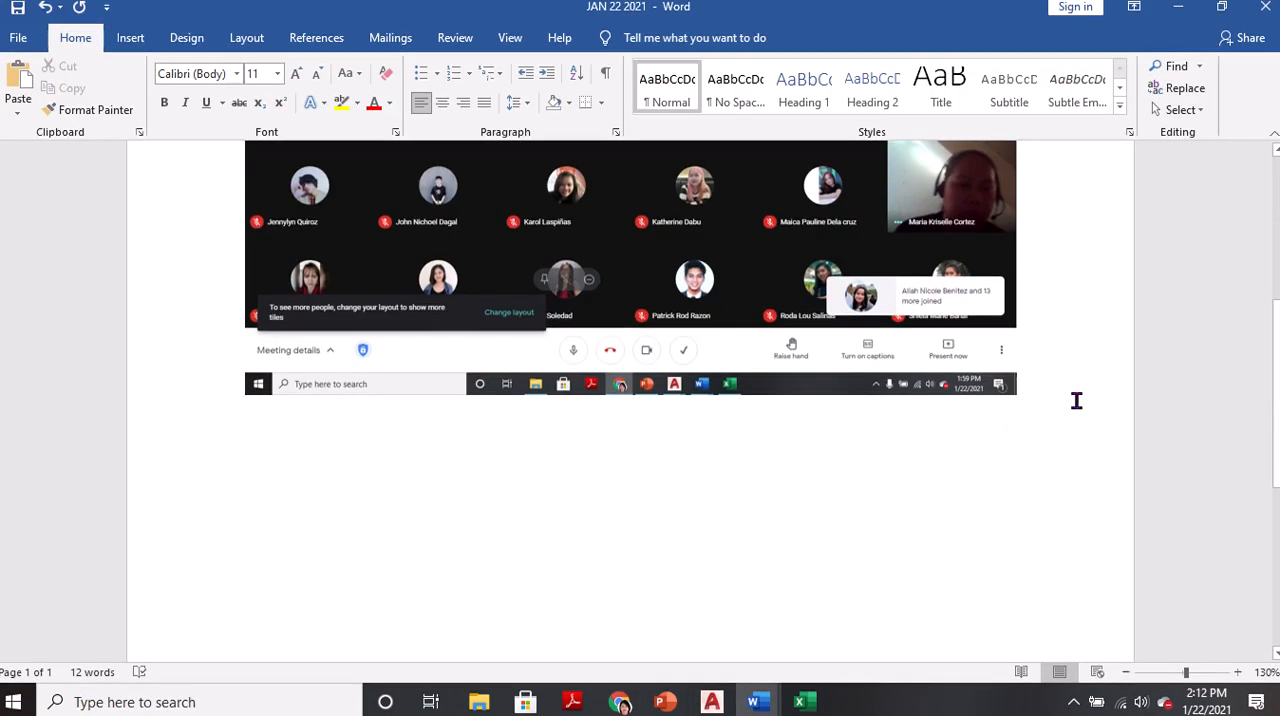
pyautogui.press('Return')
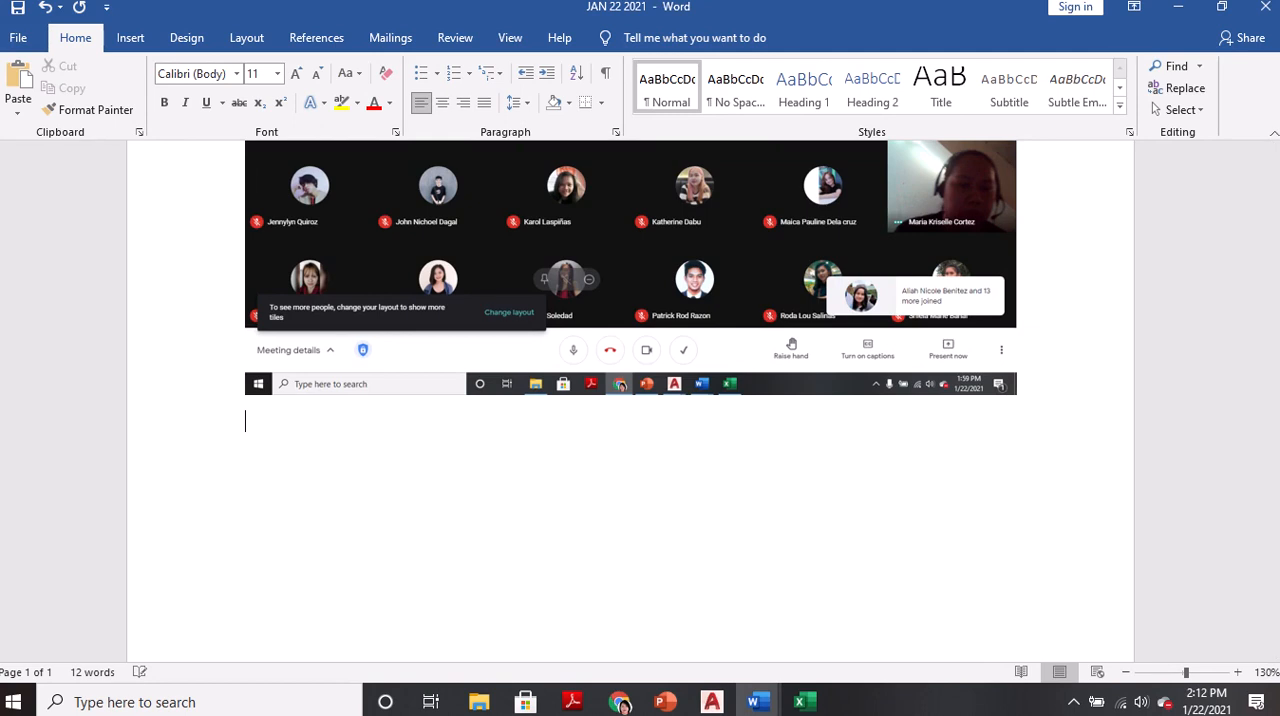
pyautogui.hotkey('ctrl', 'v')
pyautogui.hotkey('alt', 'Tab')
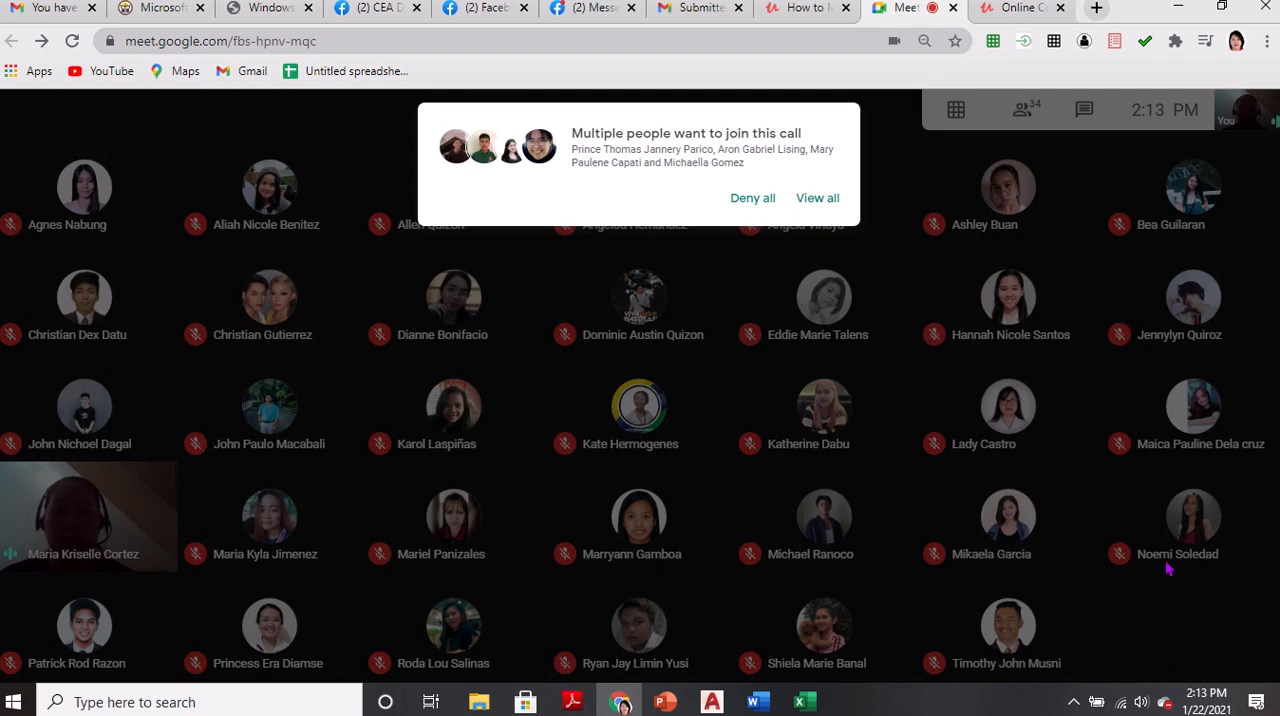
# Review the join requests in Google Meet and admit all the waiting participants to the call
pyautogui.click(817, 198)
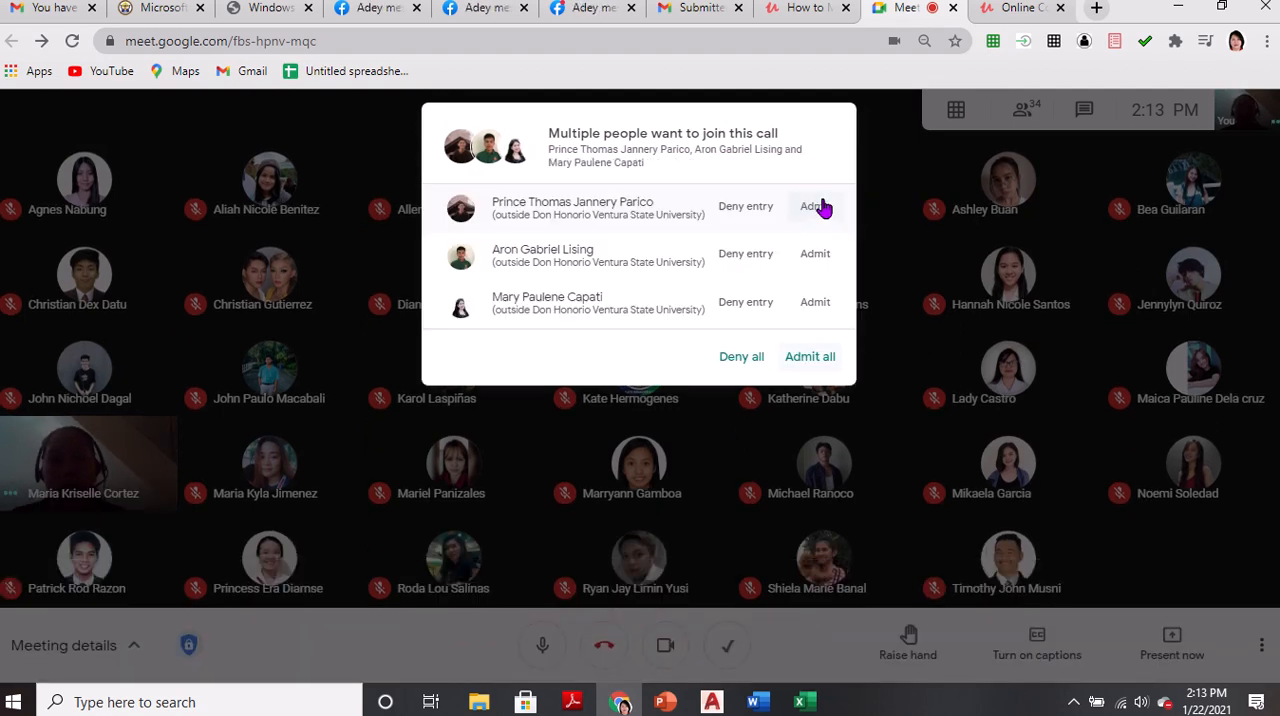
pyautogui.click(815, 206)
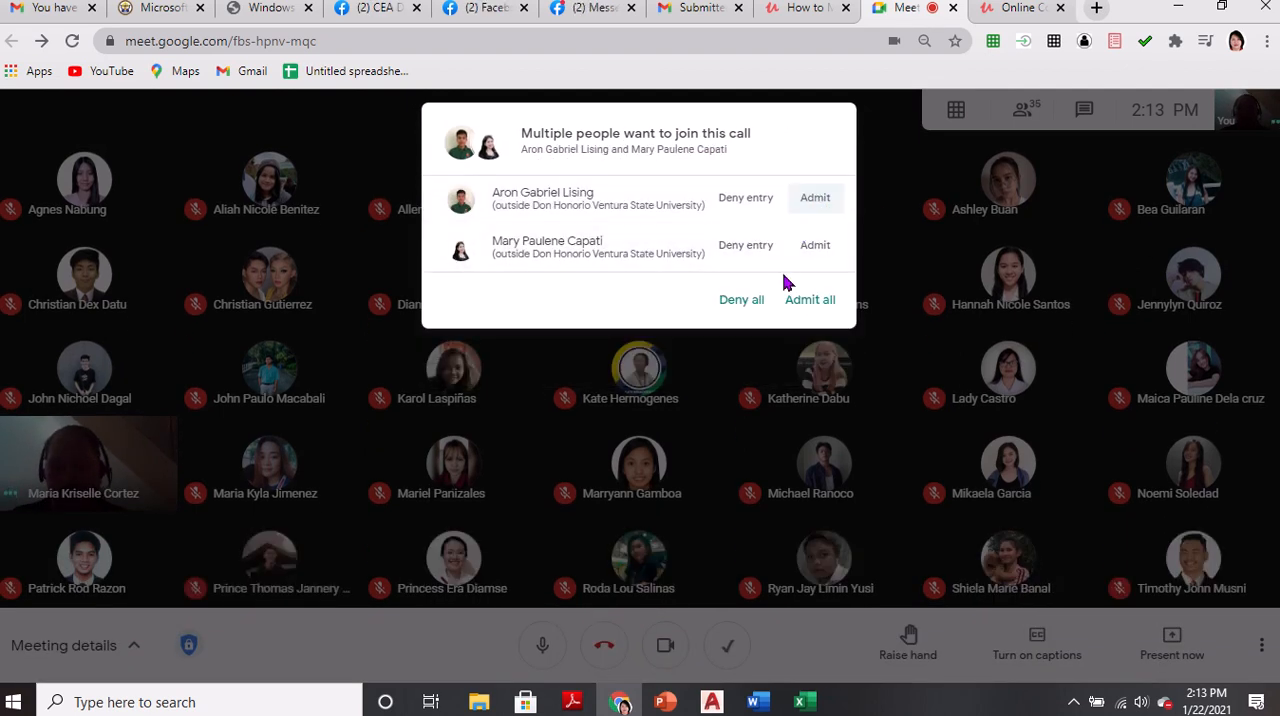
pyautogui.click(807, 293)
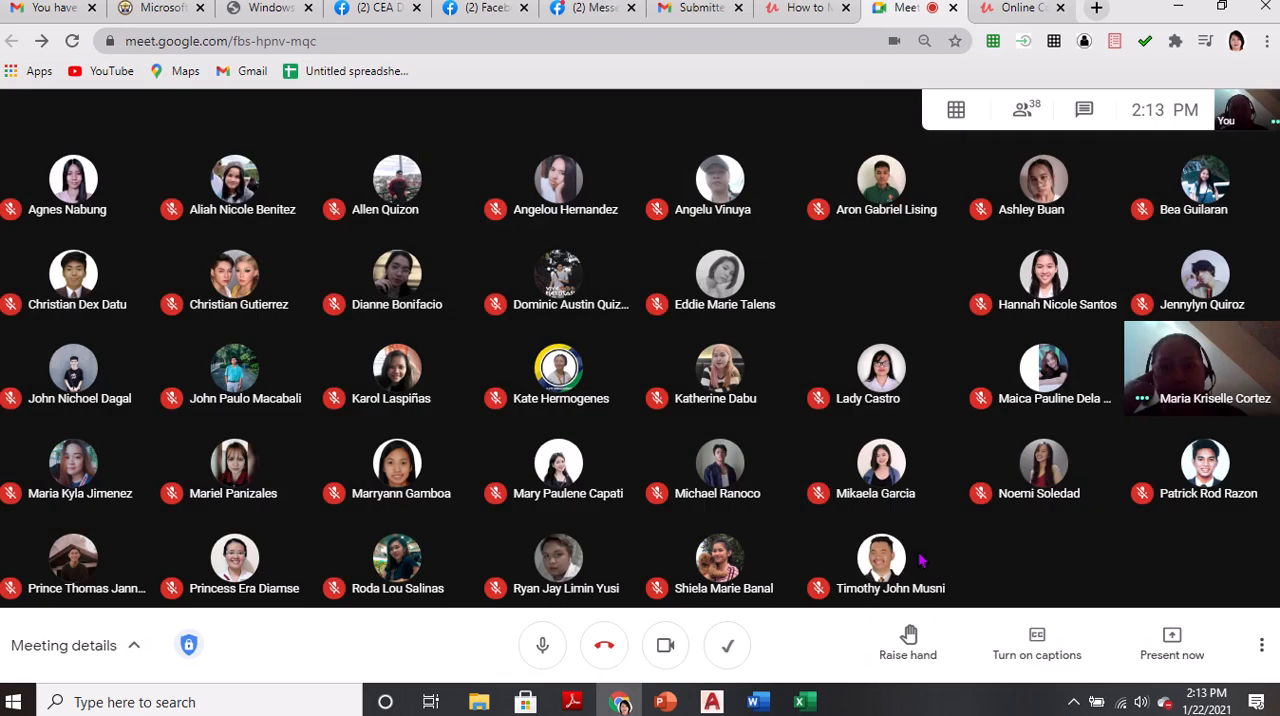
pyautogui.click(1168, 645)
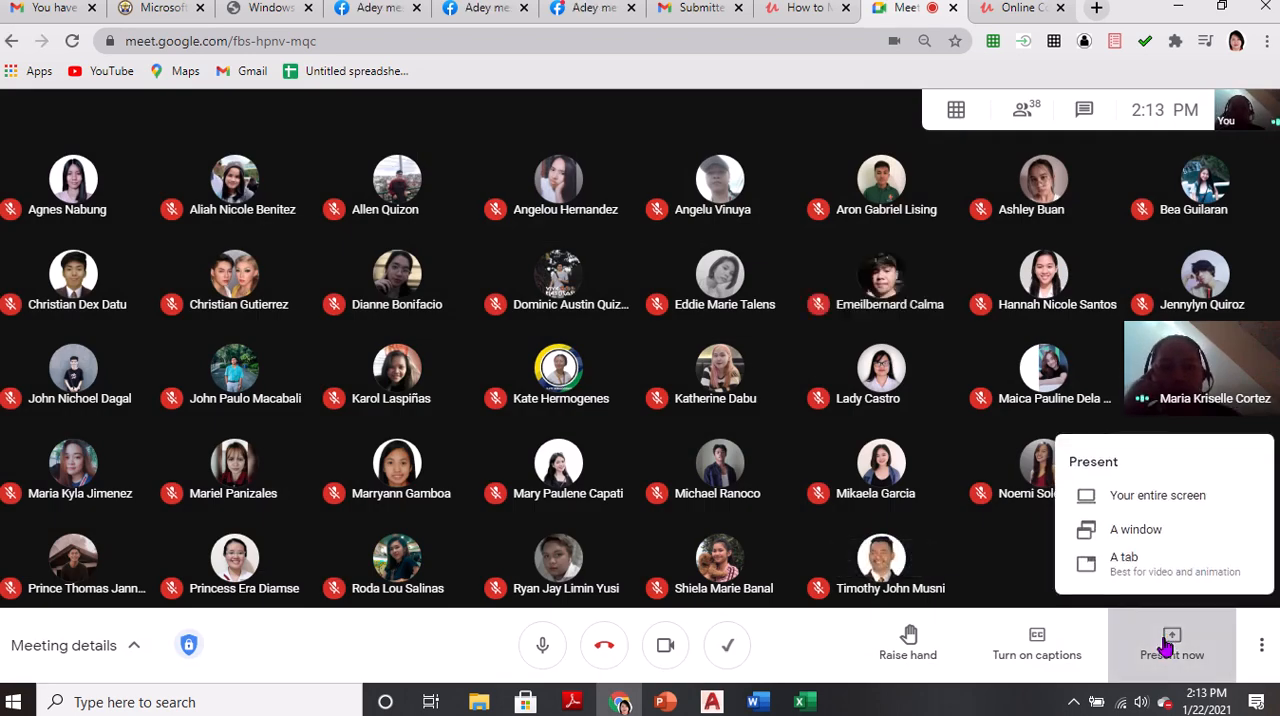
pyautogui.click(1122, 538)
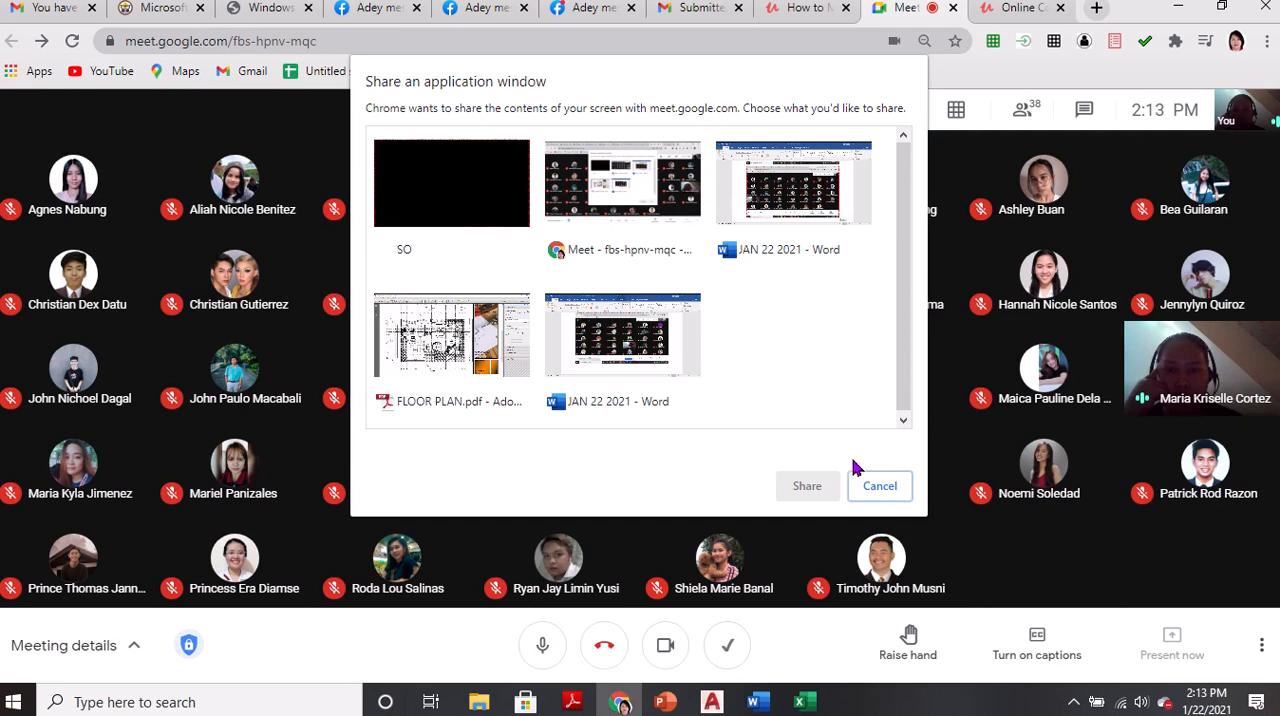
pyautogui.click(880, 487)
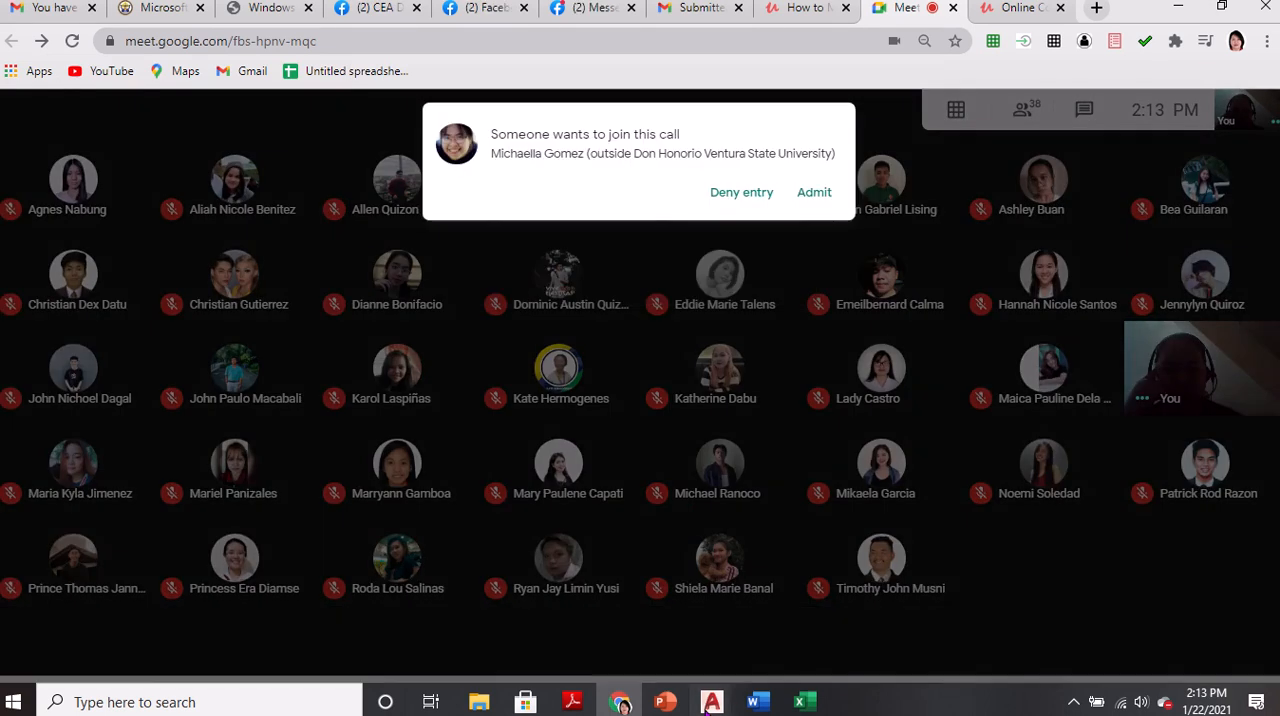
# Switch to AutoCAD and erase the floor plan sheet and the partial plan beside it from the exercises drawing
pyautogui.moveTo(710, 703)
pyautogui.click(668, 625)
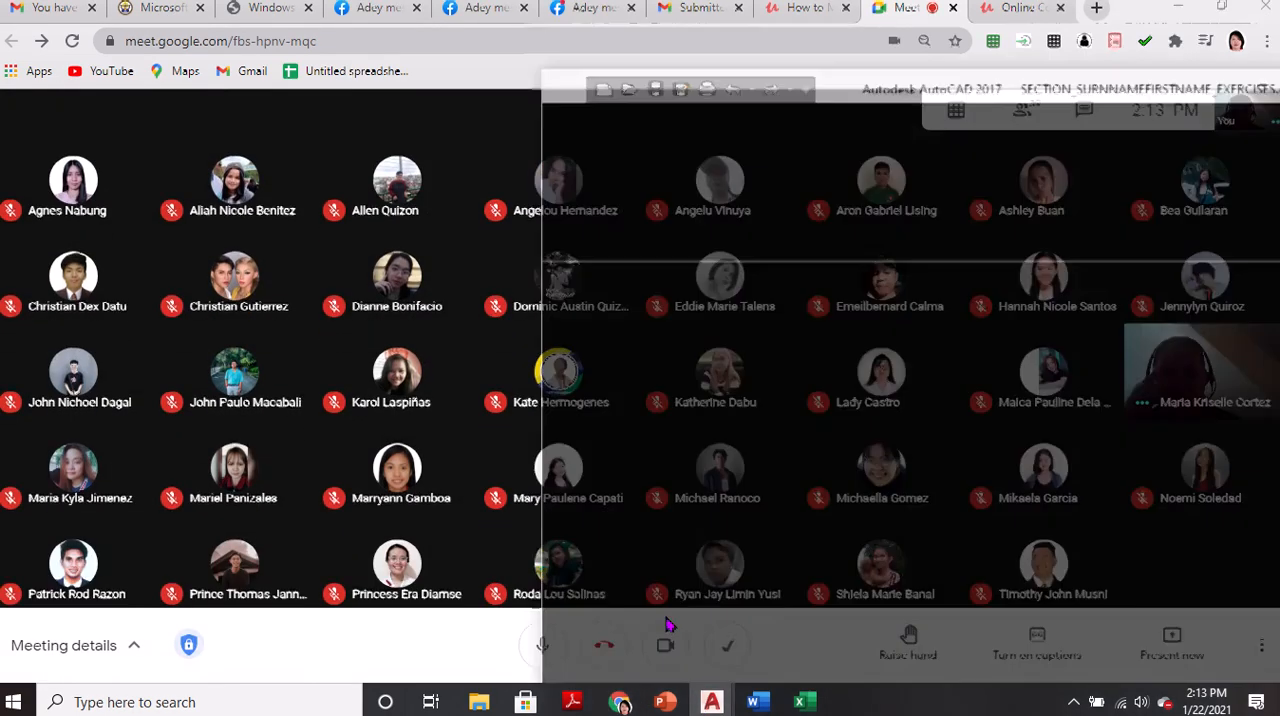
pyautogui.click(1219, 31)
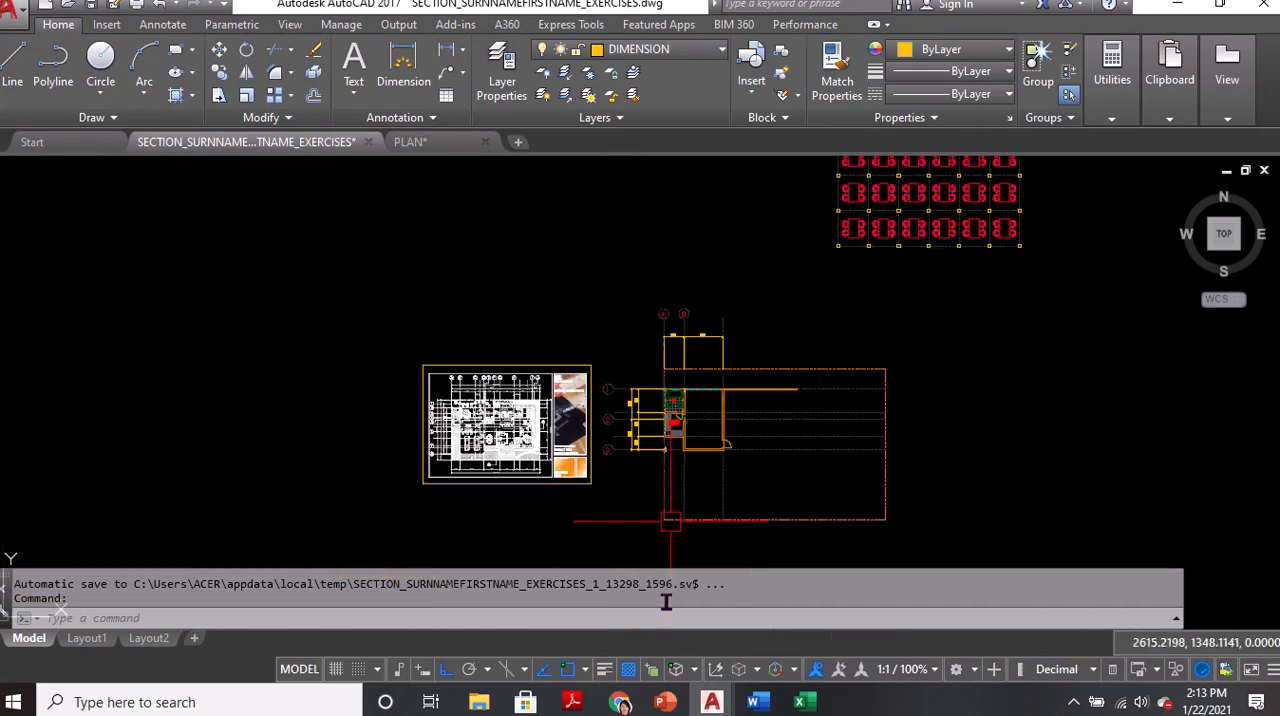
pyautogui.click(964, 305)
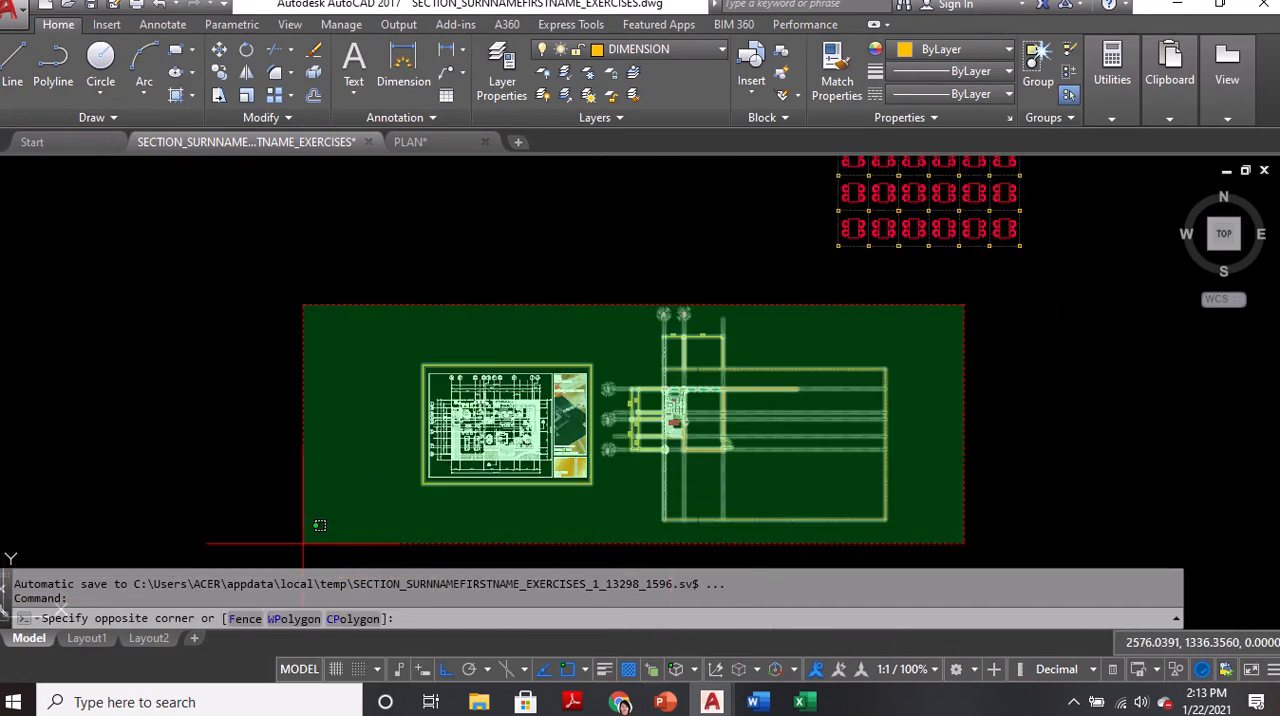
pyautogui.click(303, 543)
pyautogui.press('Delete')
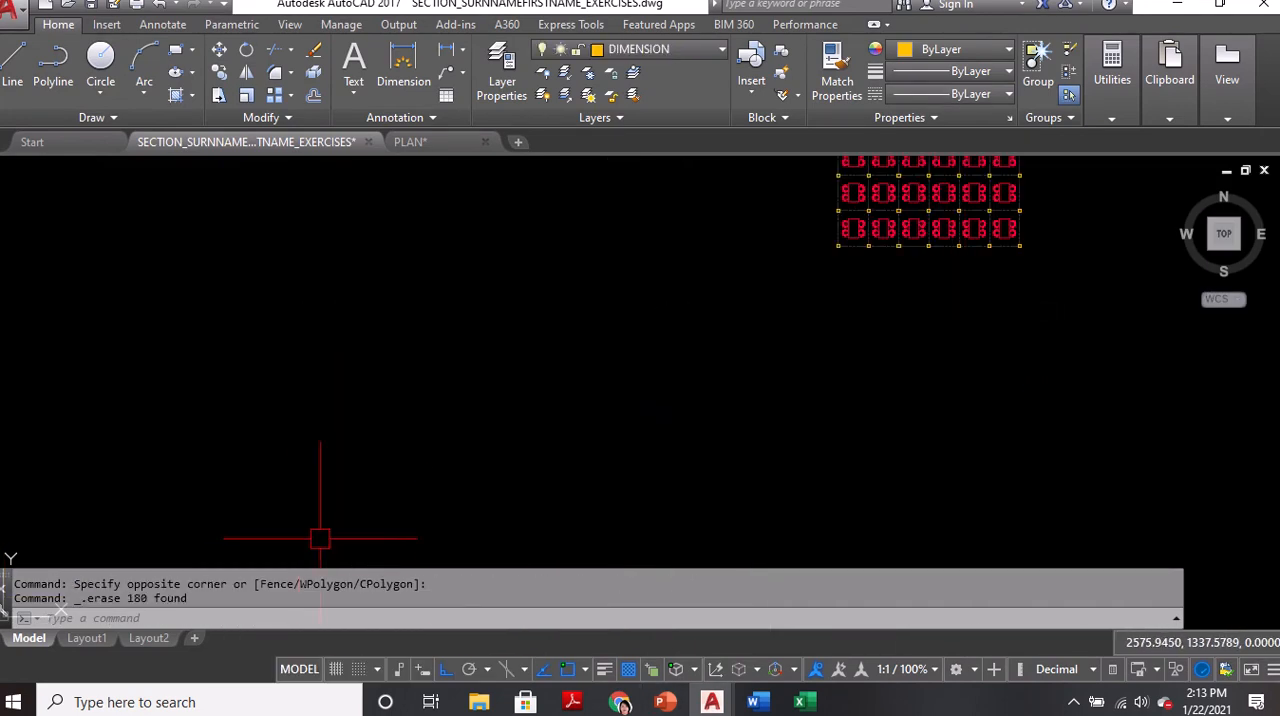
# Switch to Google Meet and present the Autodesk AutoCAD window to the class
pyautogui.click(626, 703)
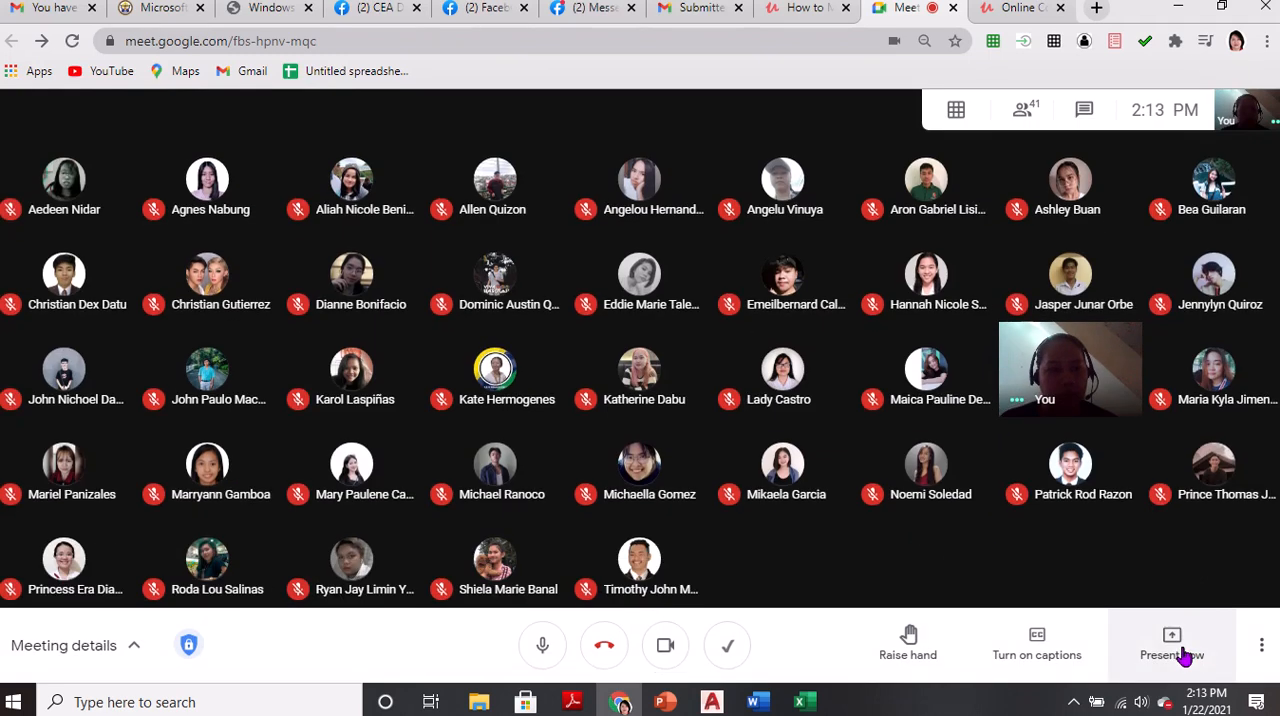
pyautogui.click(1180, 650)
pyautogui.click(1148, 527)
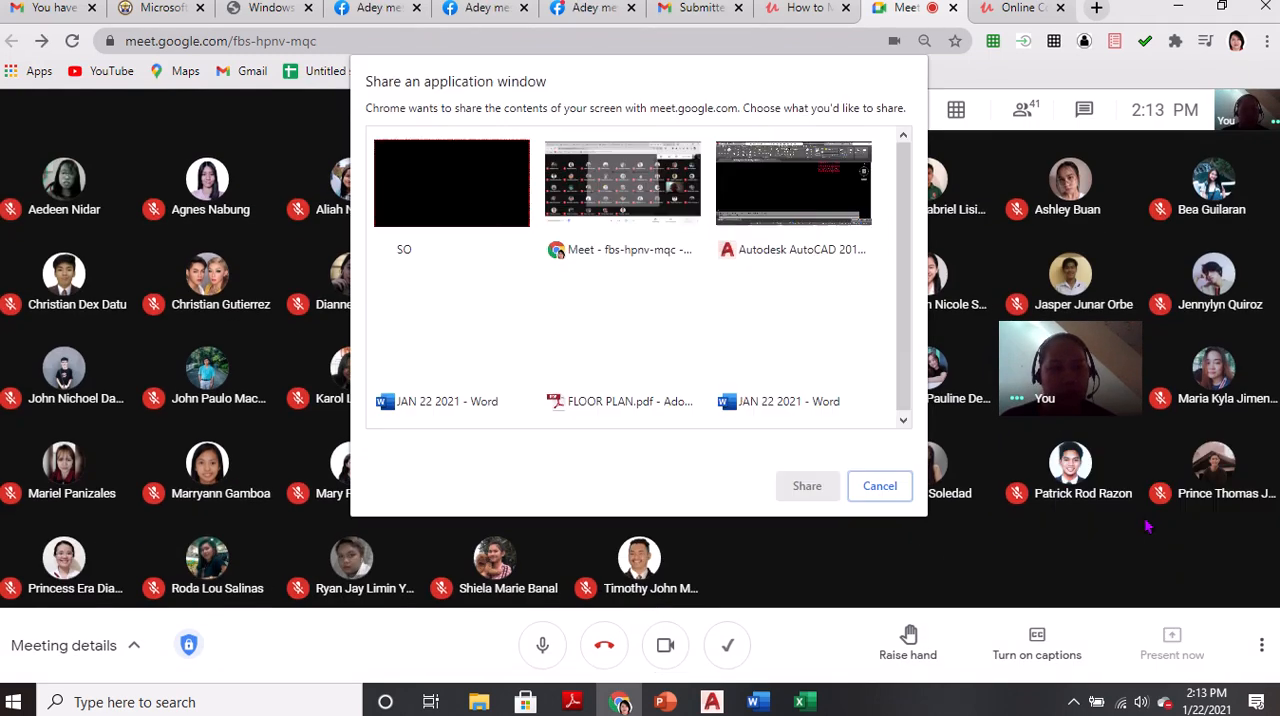
pyautogui.click(788, 205)
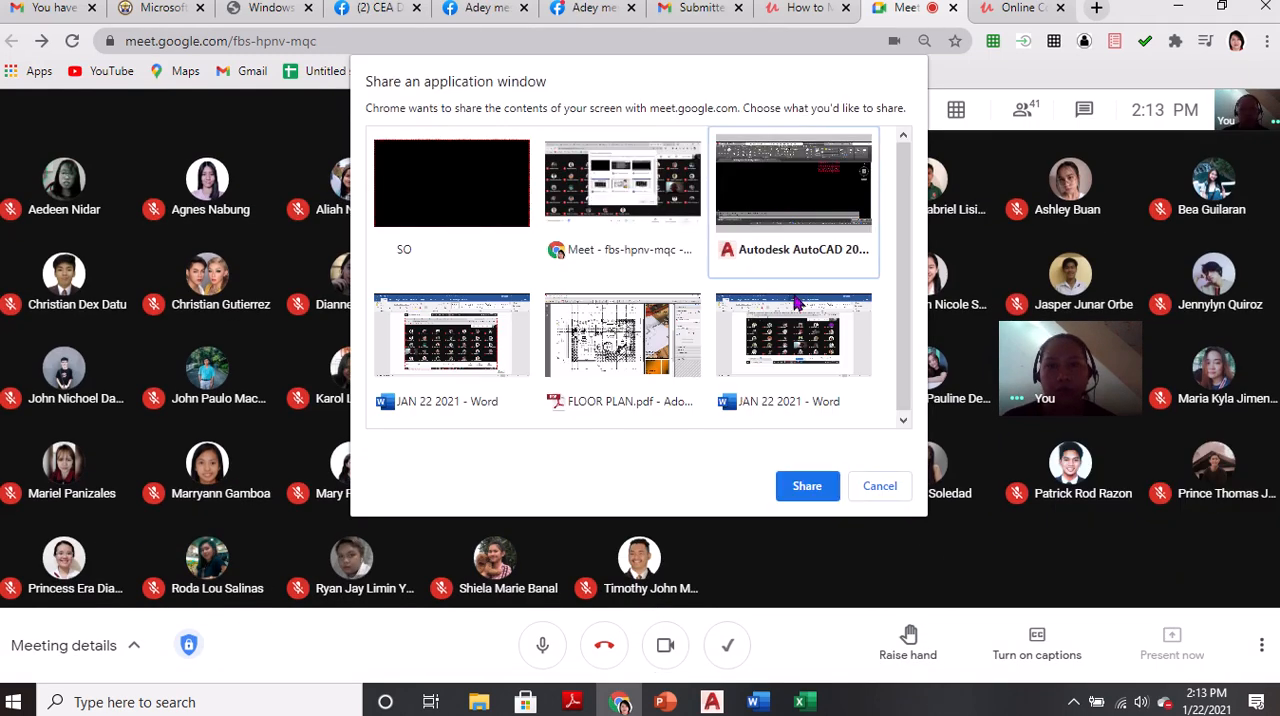
pyautogui.click(806, 485)
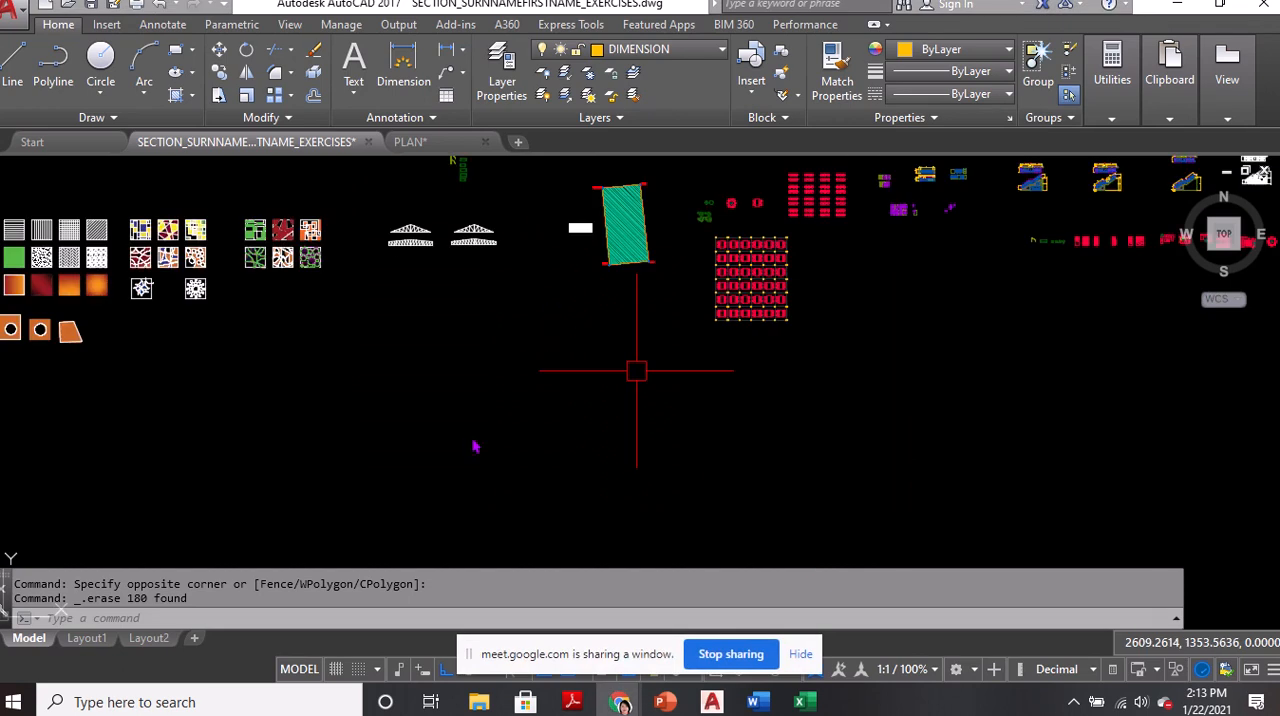
# Make PROPERTY LINE the current layer and draw a 22 by 15 rectangle in the empty area below the sample drawings
pyautogui.moveTo(544, 402)
pyautogui.mouseDown(button='middle')
pyautogui.moveTo(657, 391)
pyautogui.moveTo(666, 374)
pyautogui.mouseUp(button='middle')
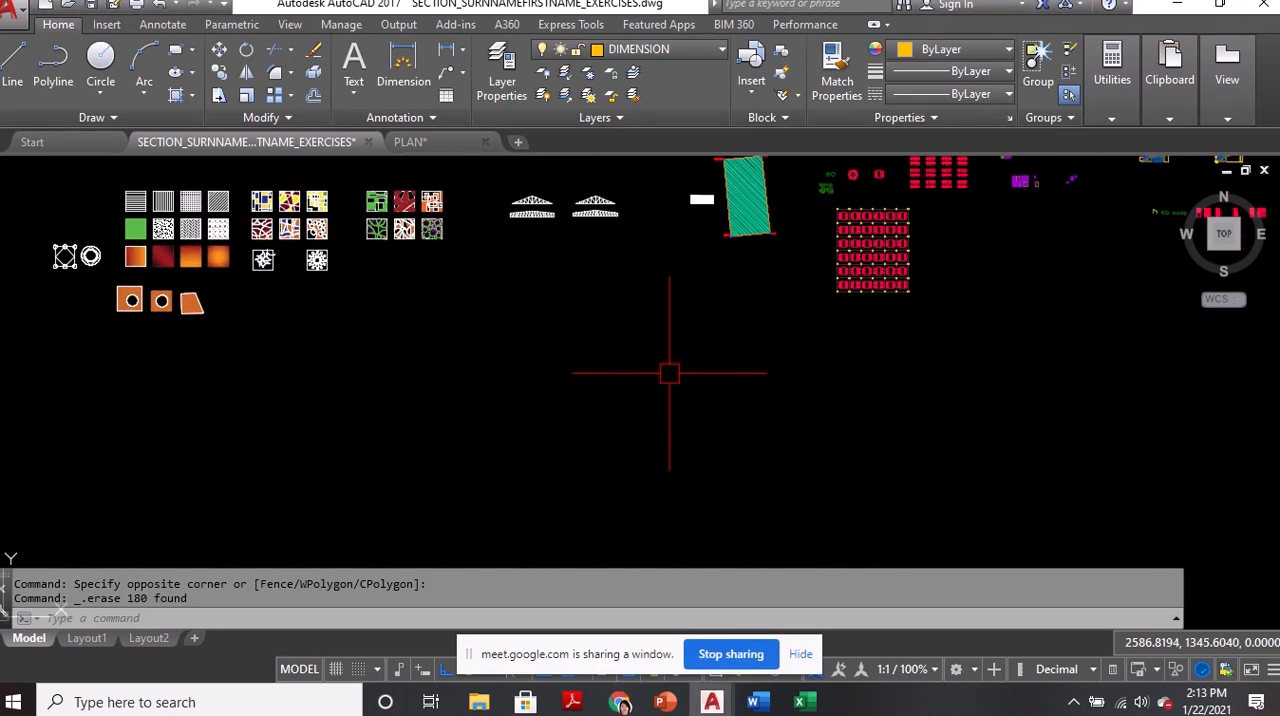
pyautogui.click(652, 49)
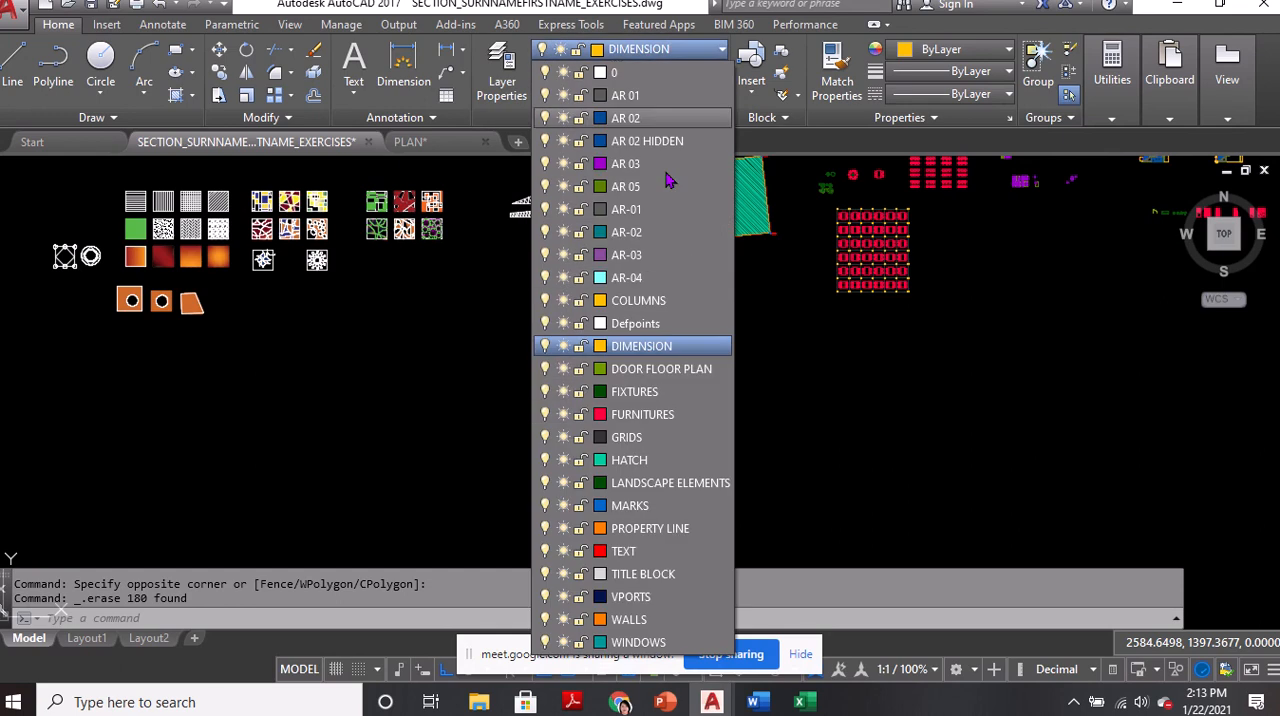
pyautogui.click(657, 534)
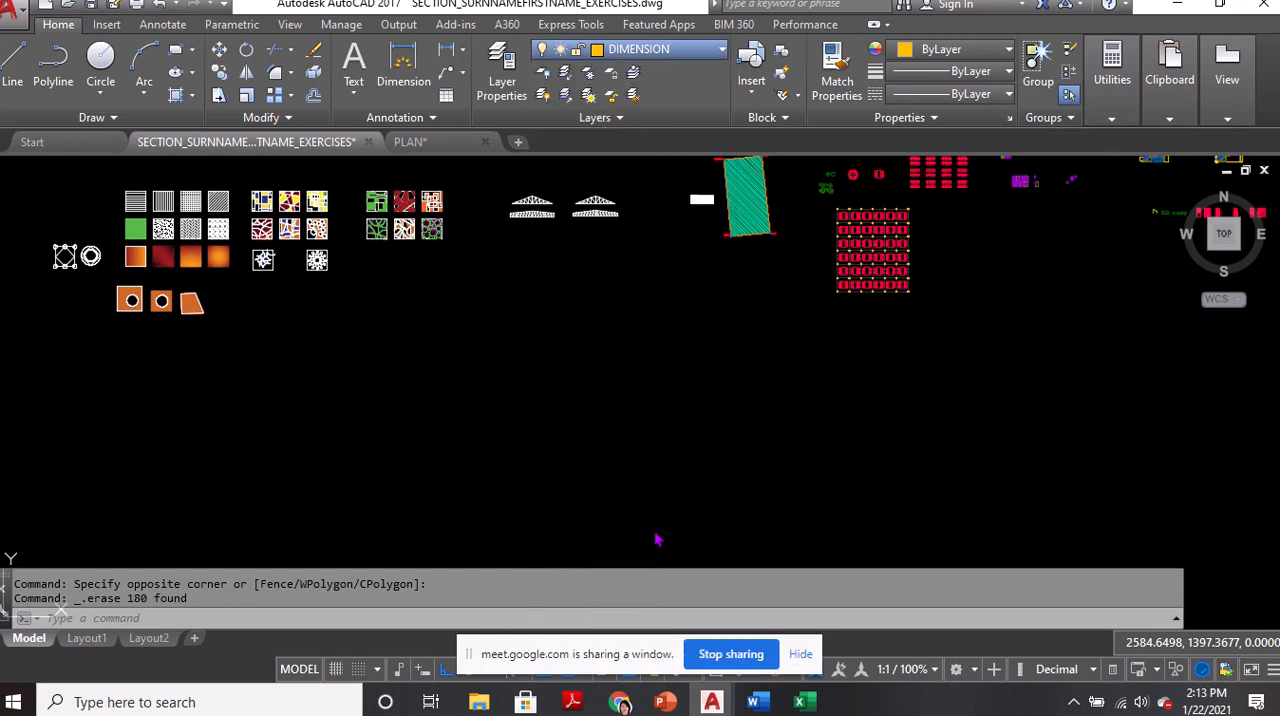
pyautogui.write('RE')
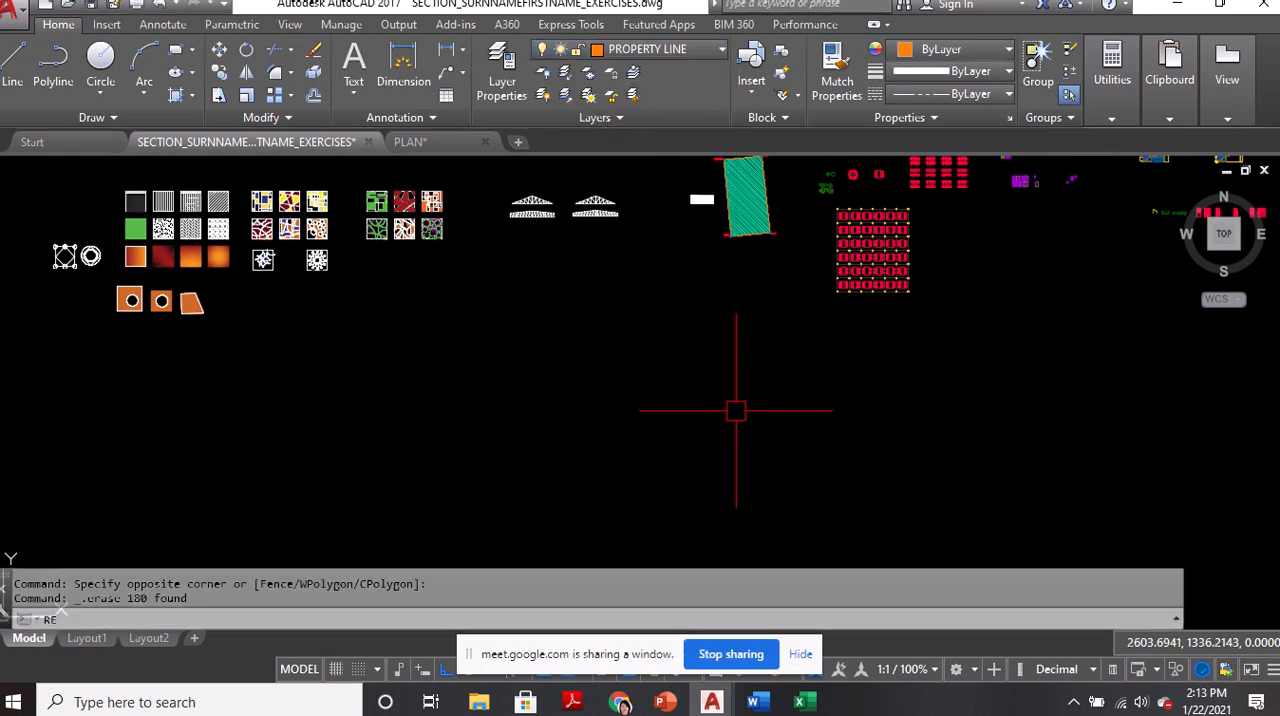
pyautogui.write('C')
pyautogui.press('Return')
pyautogui.click(645, 468)
pyautogui.press('F8')
pyautogui.write('@22,15')
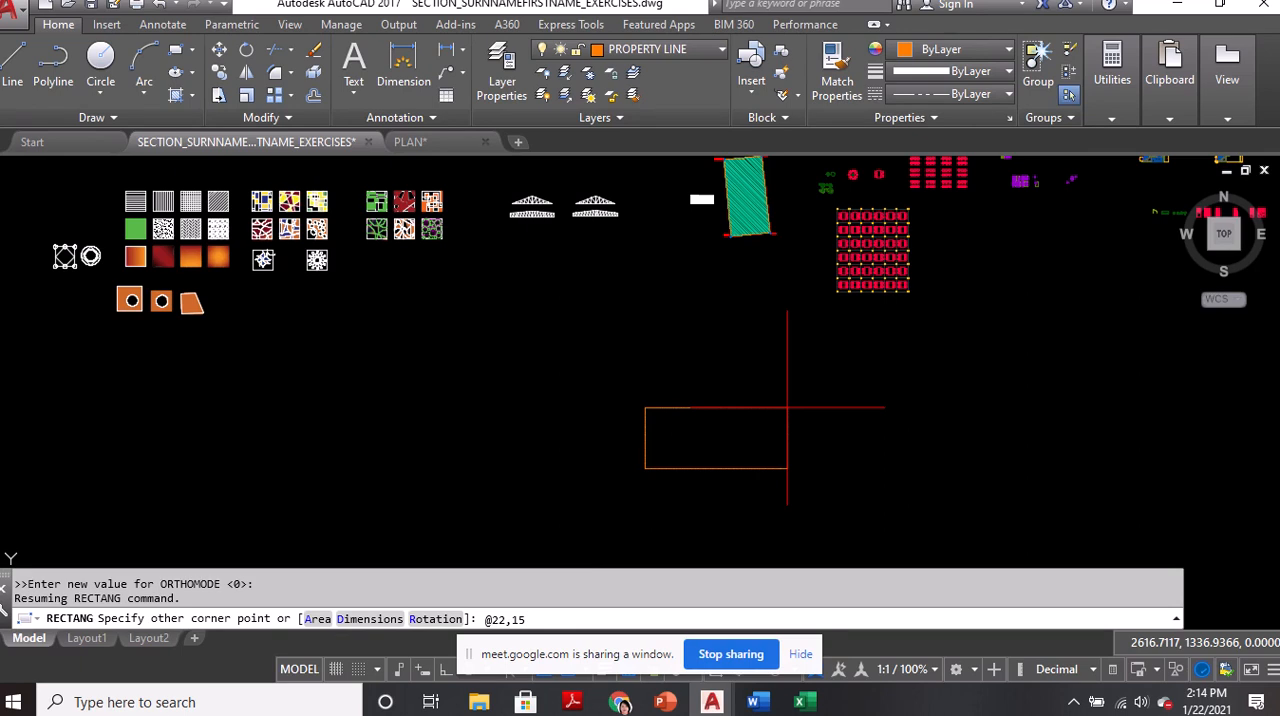
pyautogui.press('Return')
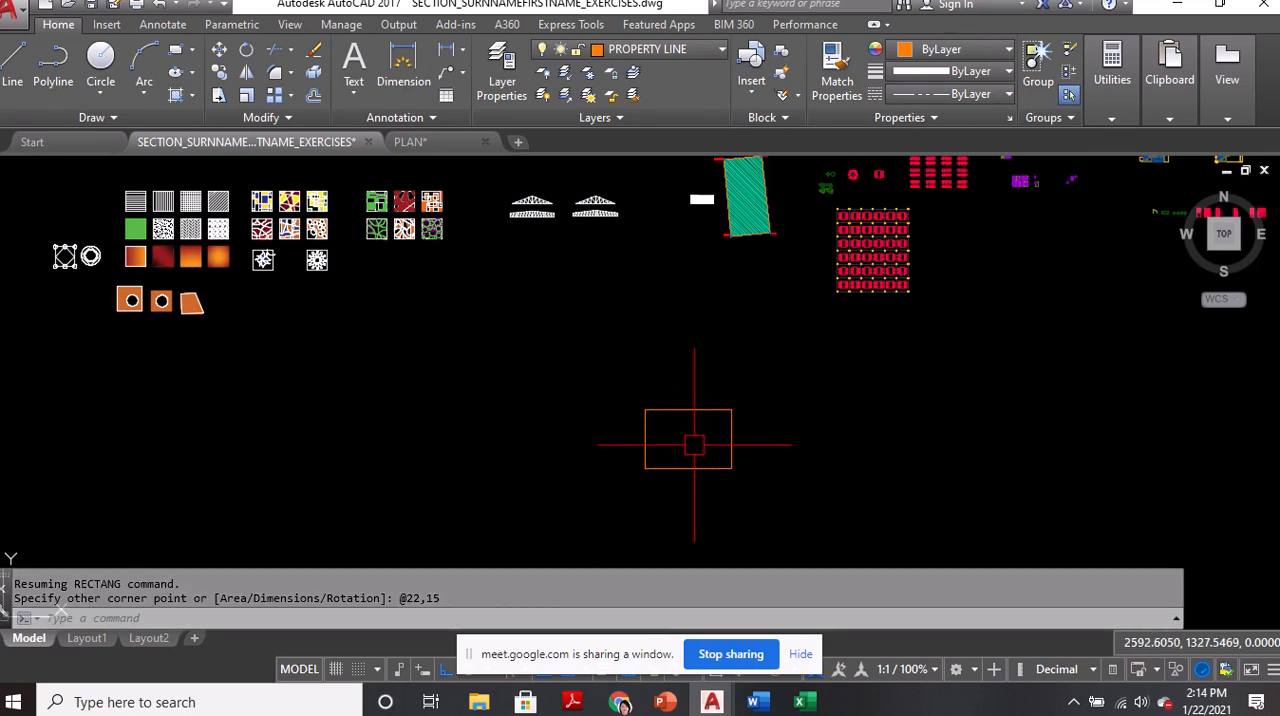
# Set the drawing's global linetype scale factor to .1 for the property line rectangle
pyautogui.scroll(5, 689, 434)
pyautogui.moveTo(689, 434); pyautogui.dragTo(645, 321, button='middle')
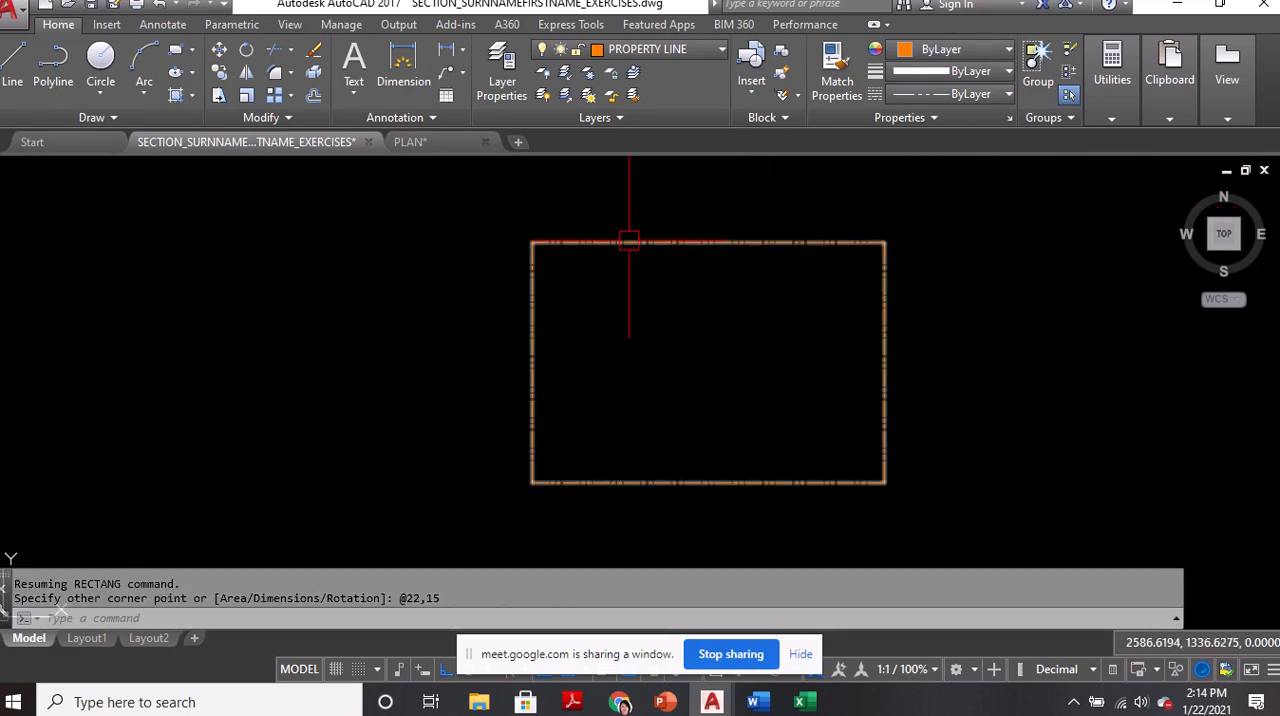
pyautogui.write('LTS')
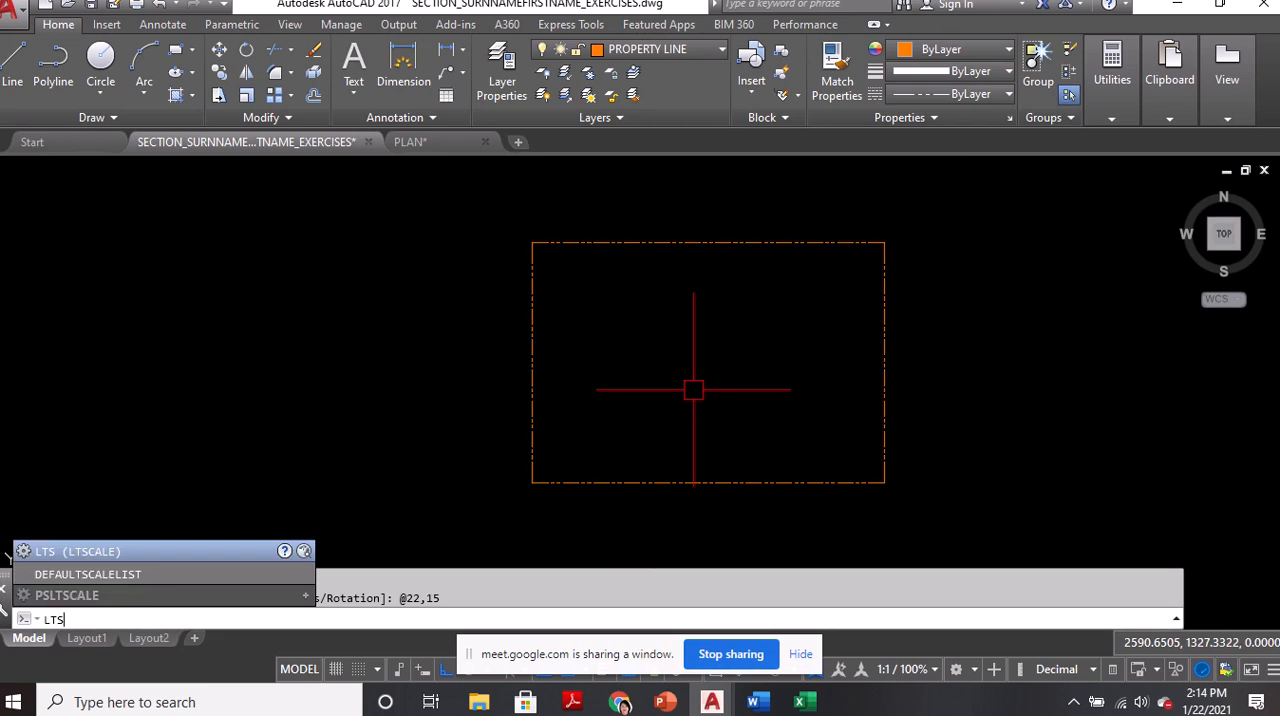
pyautogui.press('Return')
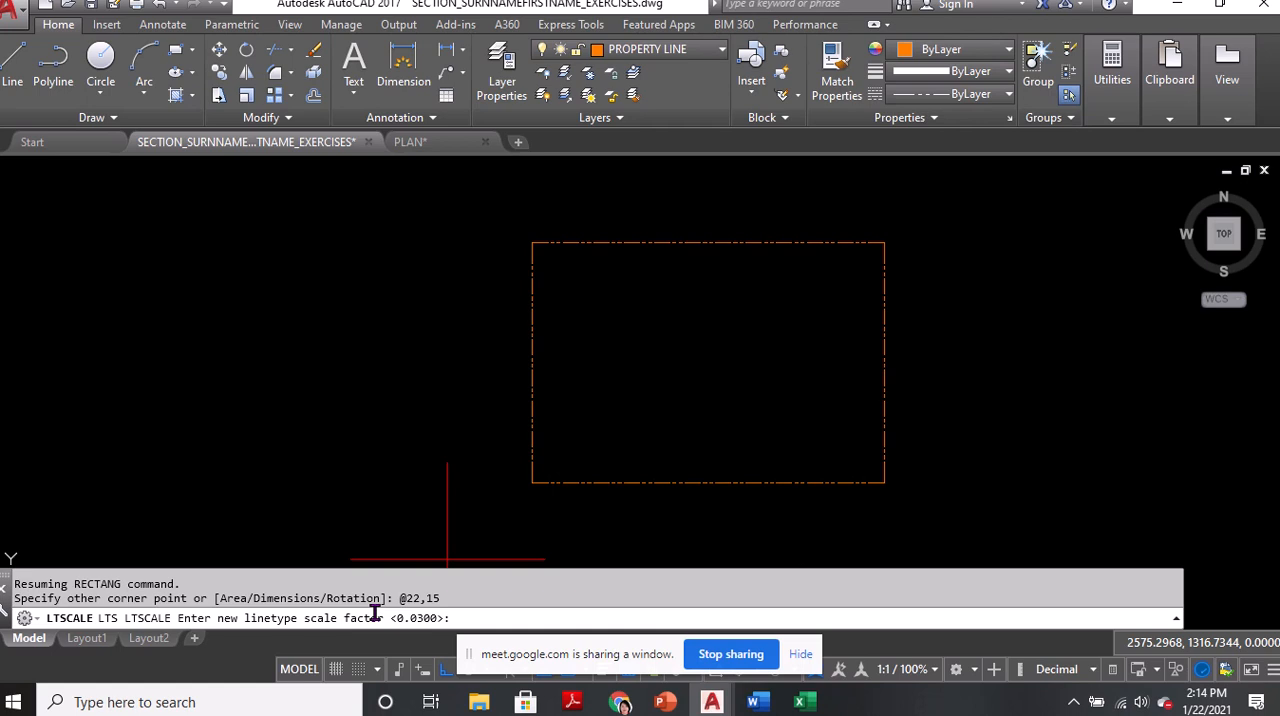
pyautogui.press('ctrl')
pyautogui.press('ctrl')
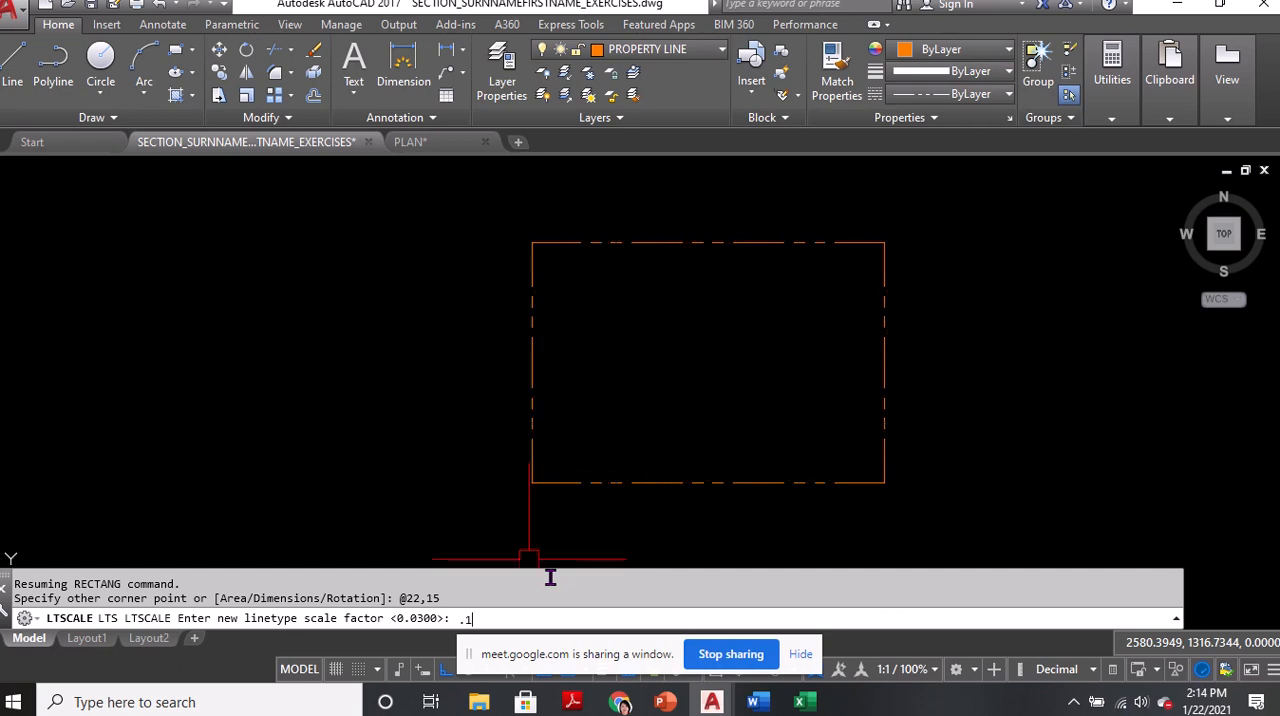
pyautogui.press('Return')
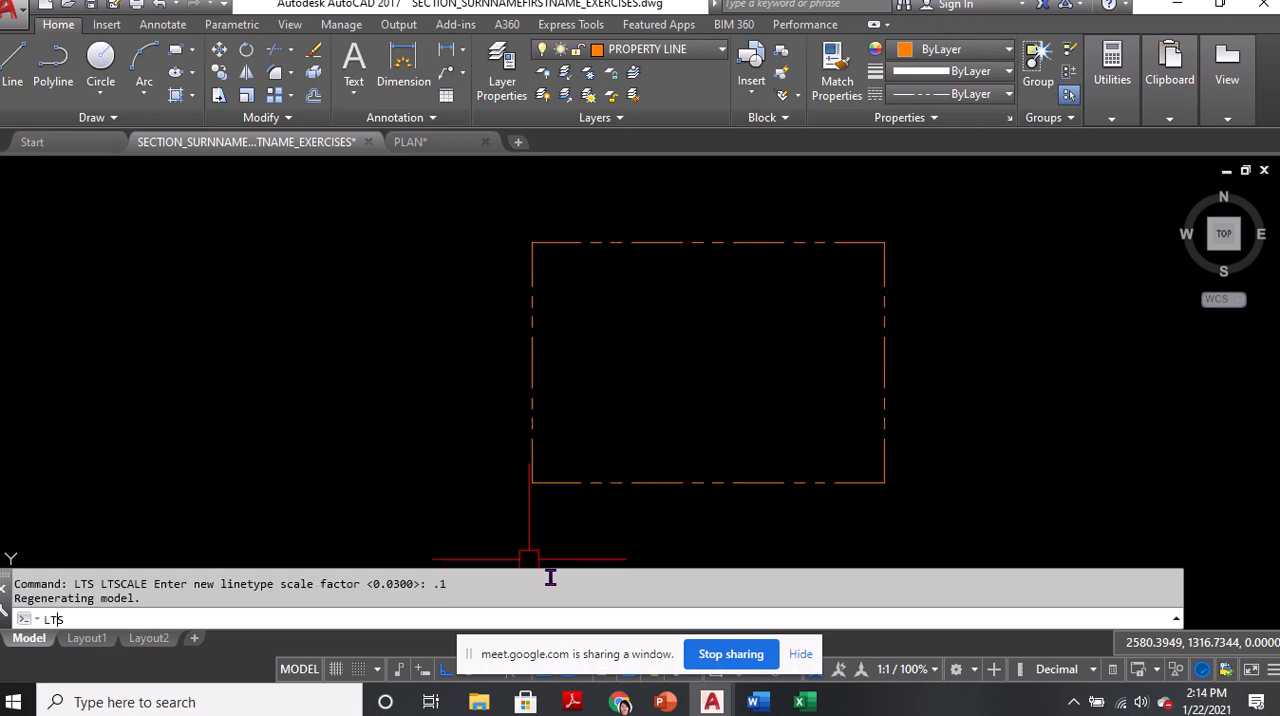
# Set the drawing's global linetype scale factor to 0.03
pyautogui.write('LTS')
pyautogui.press('Return')
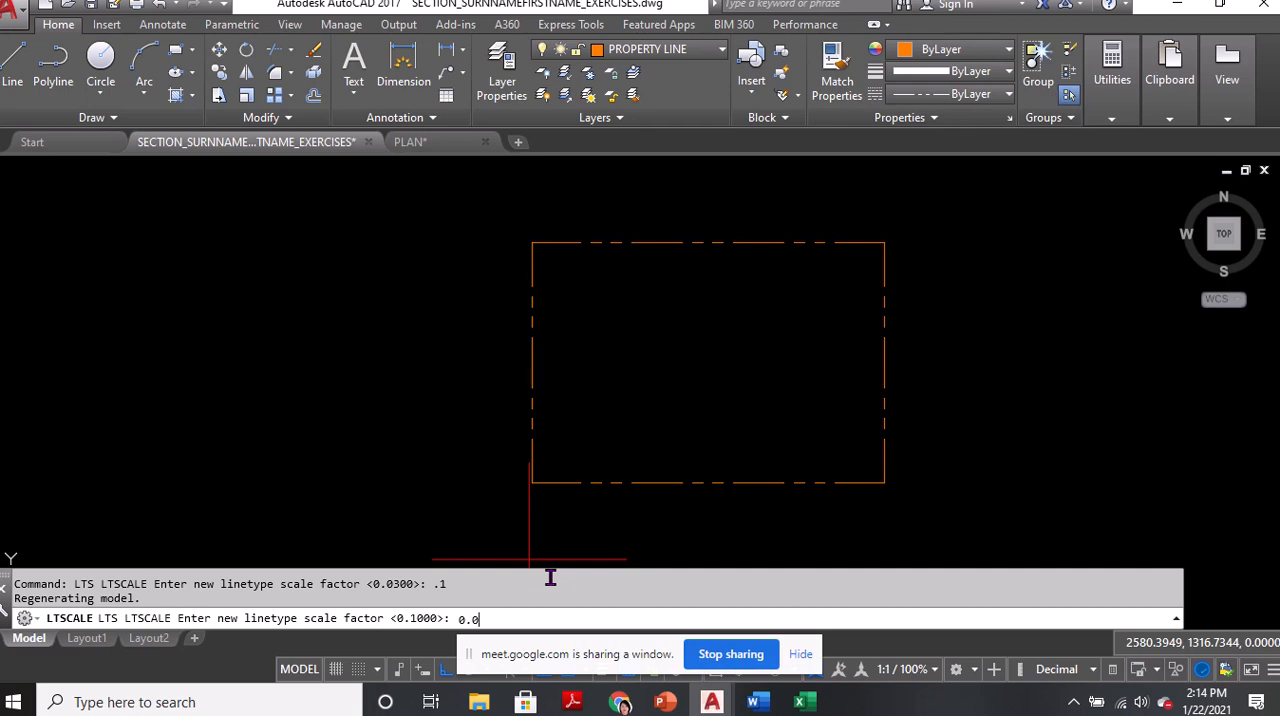
pyautogui.press('Return')
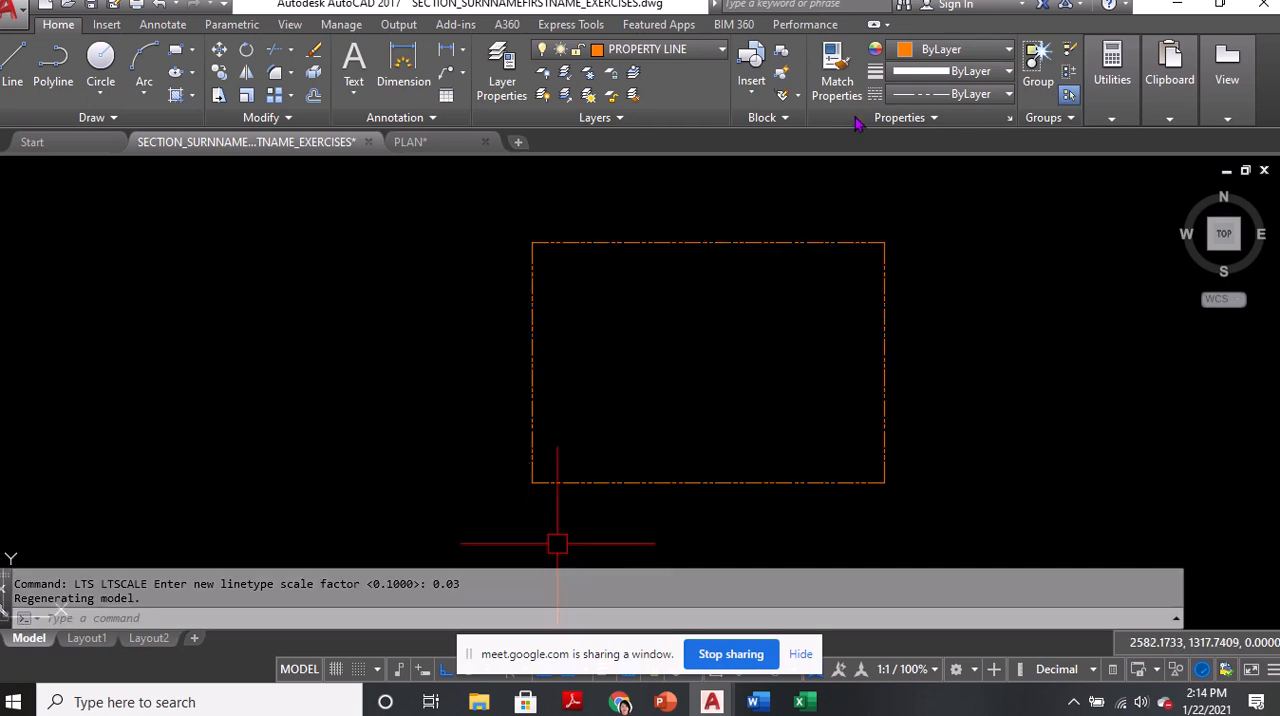
pyautogui.write('E')
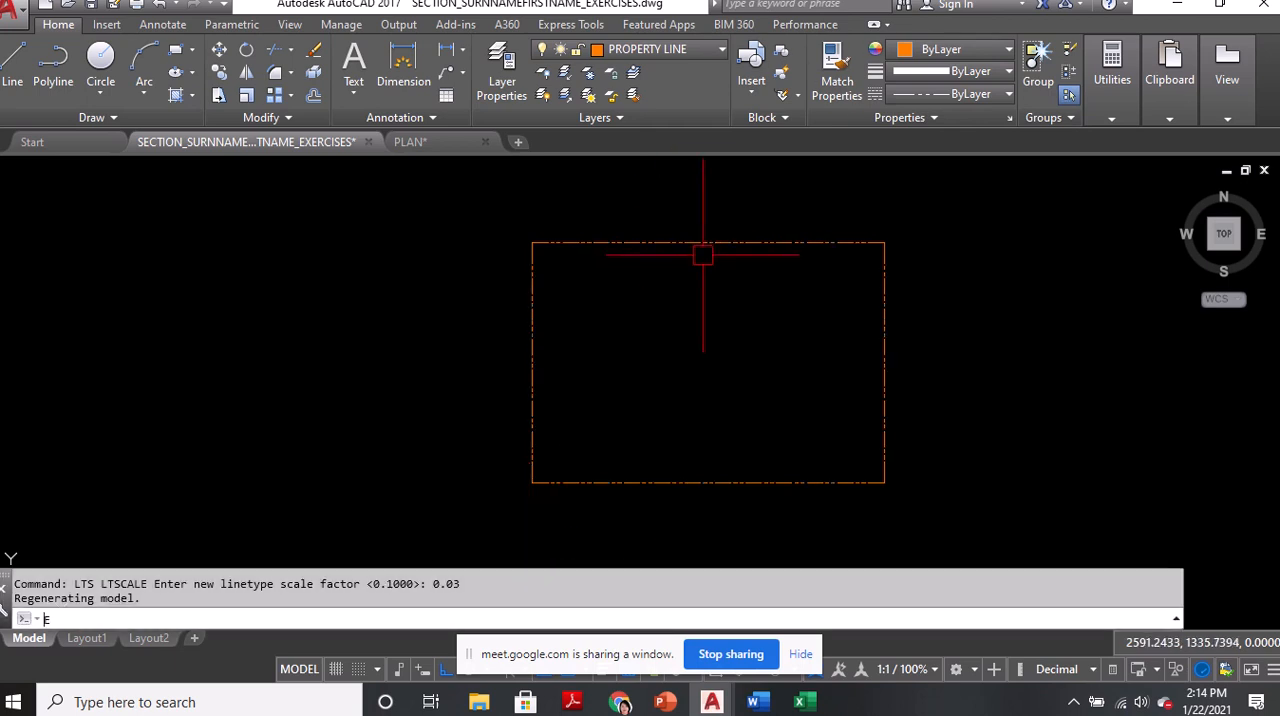
pyautogui.write('R')
pyautogui.press('Return')
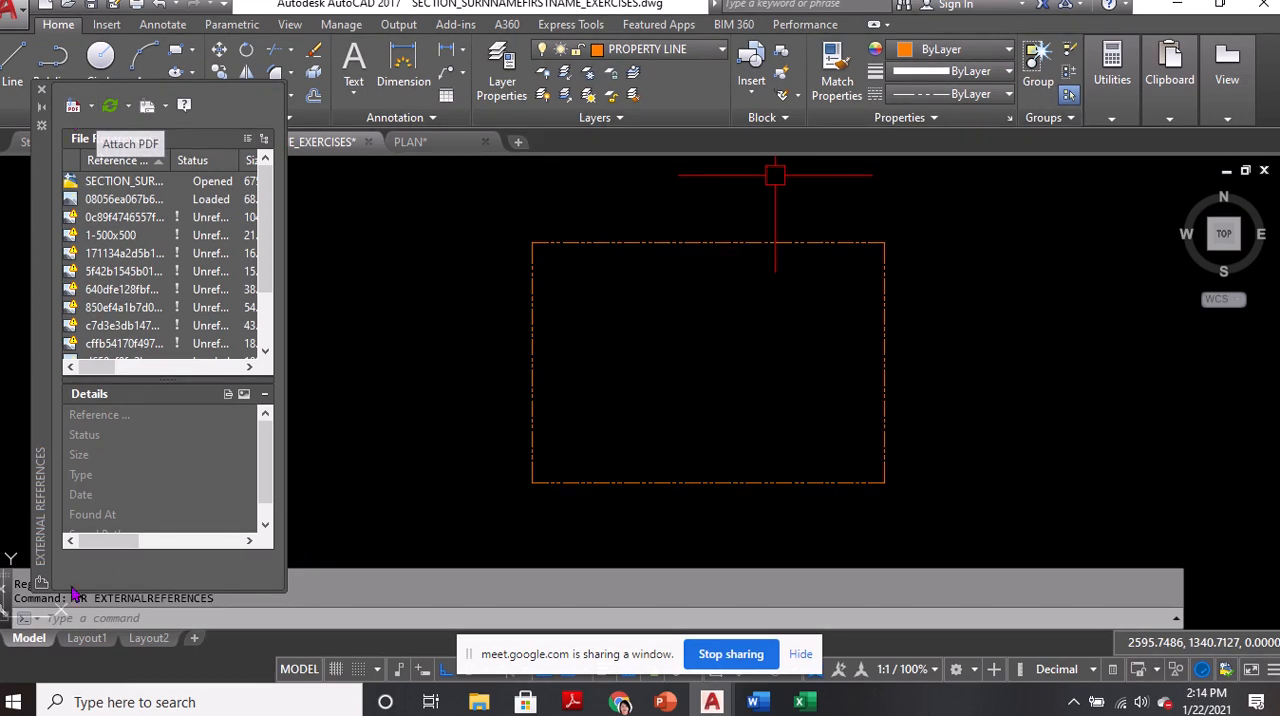
pyautogui.click(41, 89)
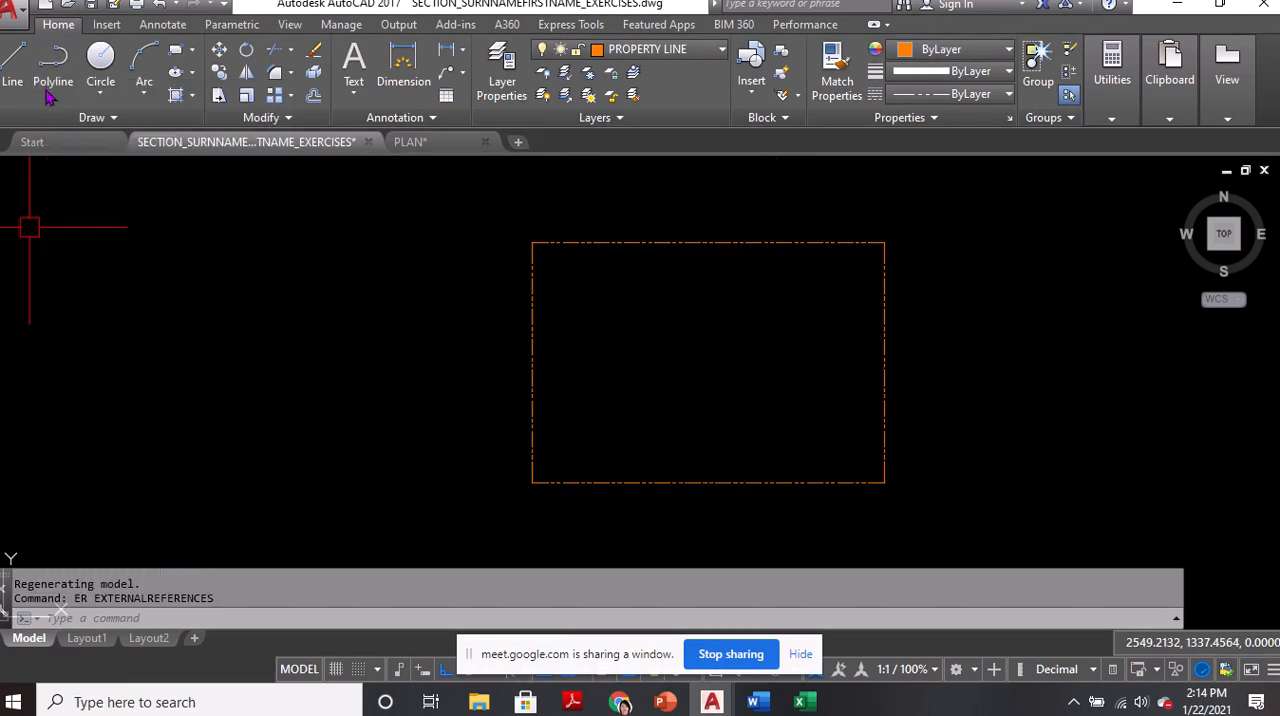
# Start attaching the FLOOR PLAN PDF from the EXERCISE 12 folder as an external reference
pyautogui.click(100, 606)
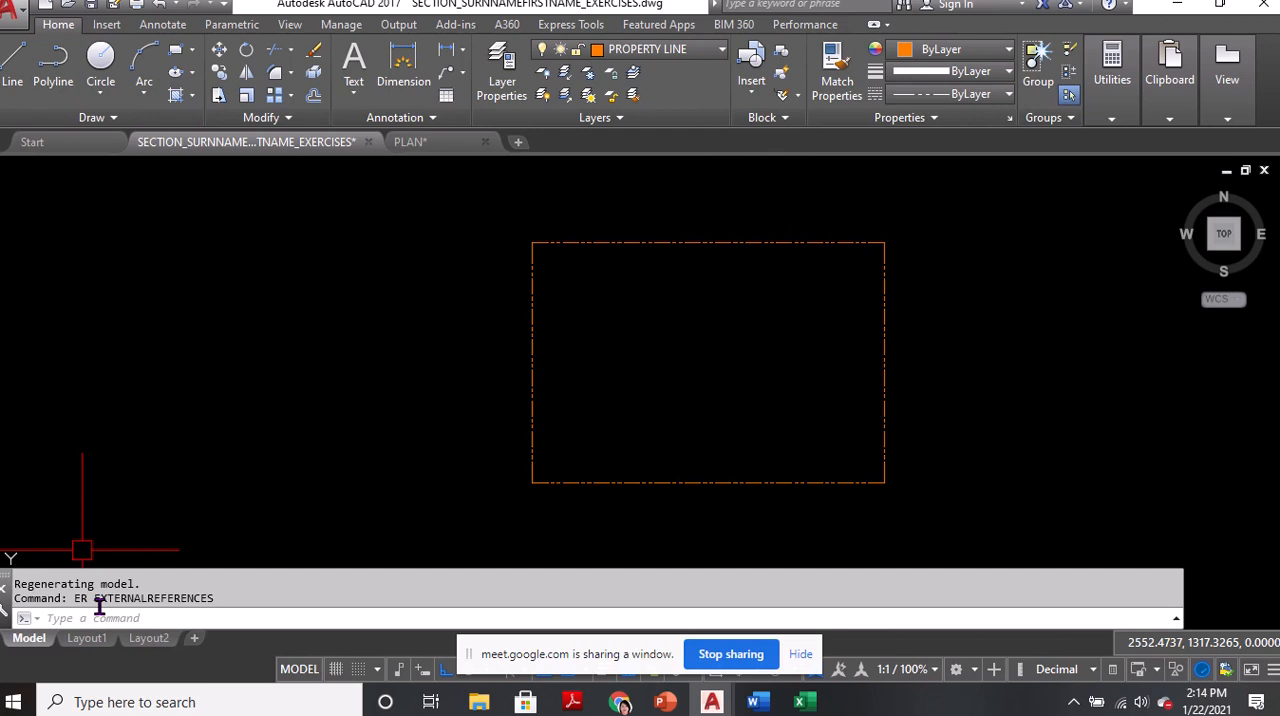
pyautogui.write('XREF')
pyautogui.press('Return')
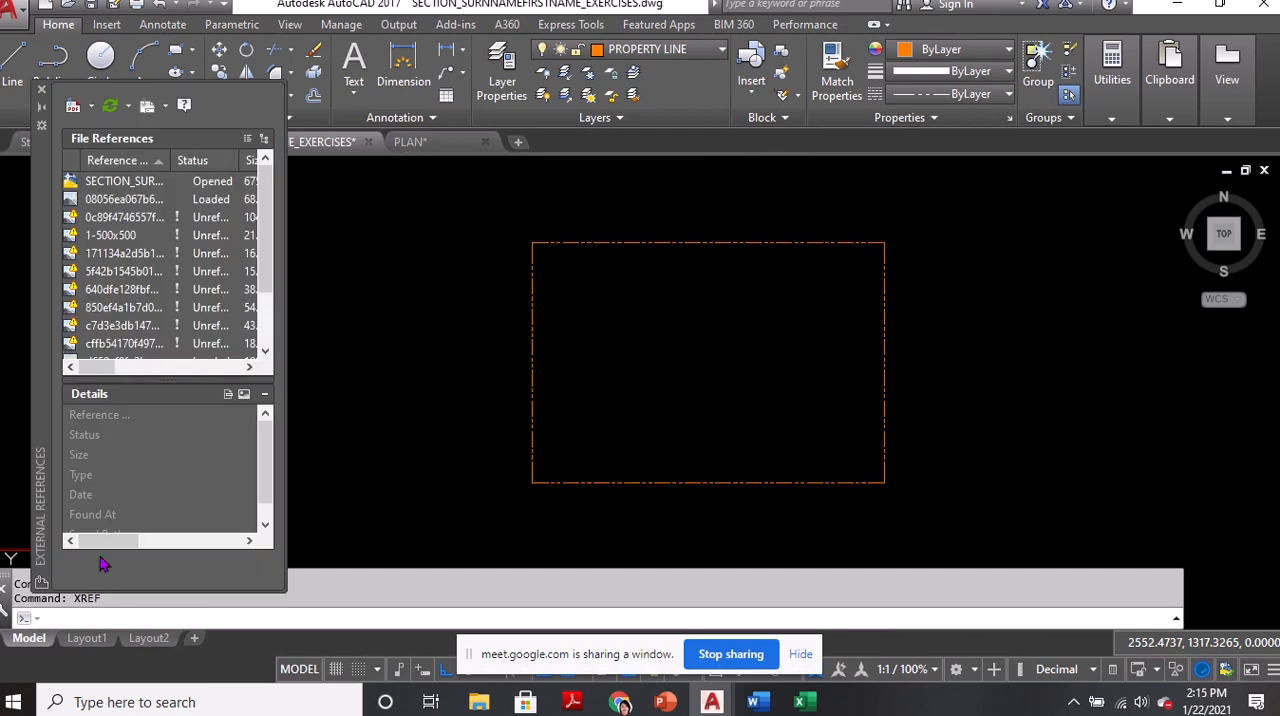
pyautogui.click(90, 105)
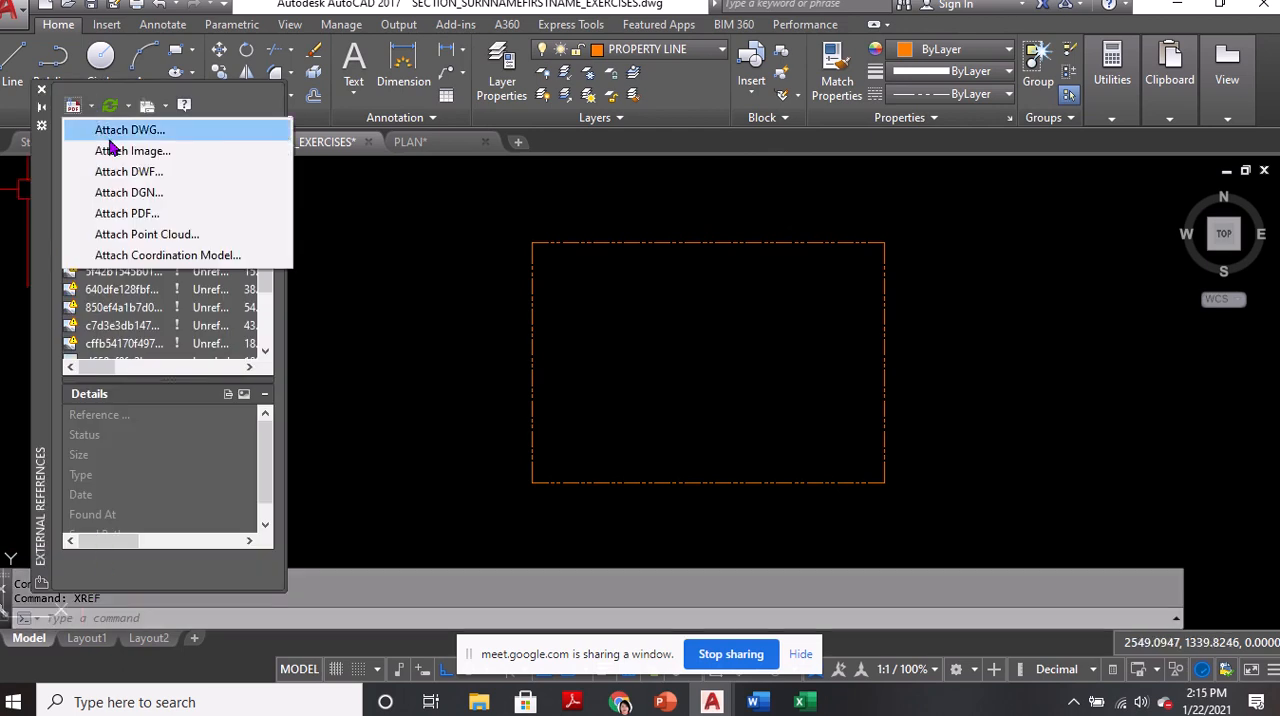
pyautogui.click(120, 222)
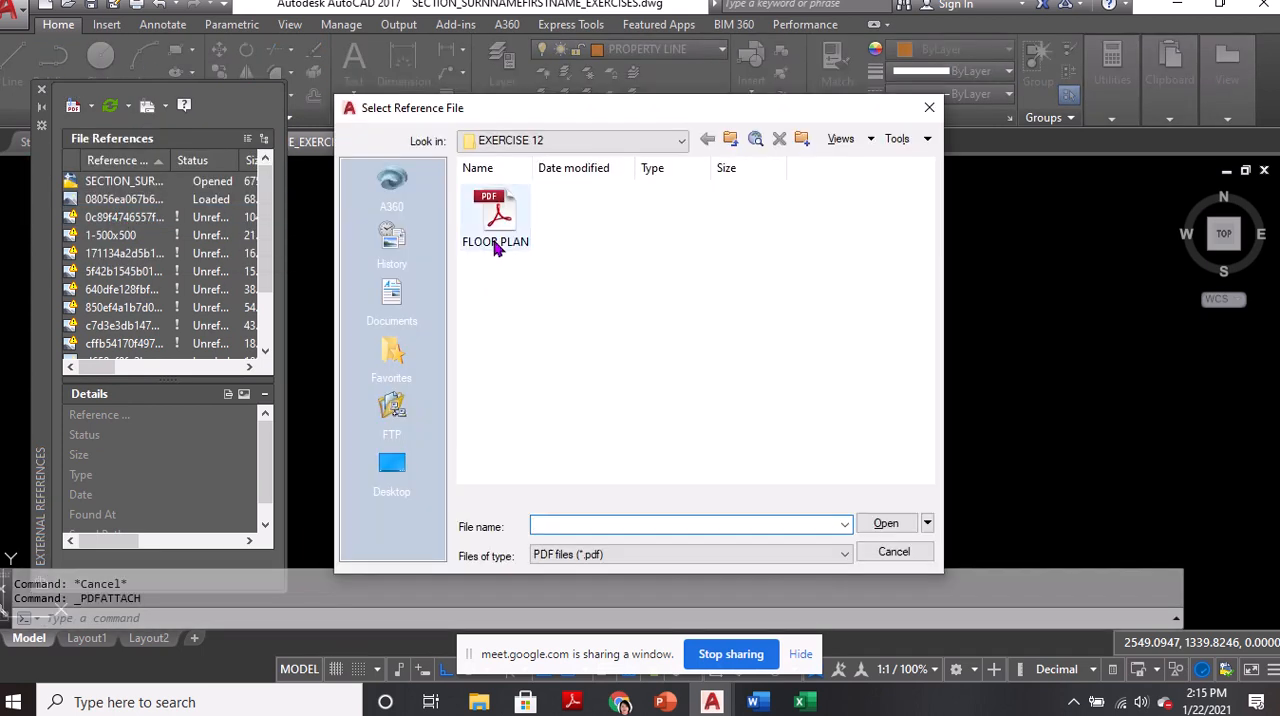
pyautogui.click(495, 240)
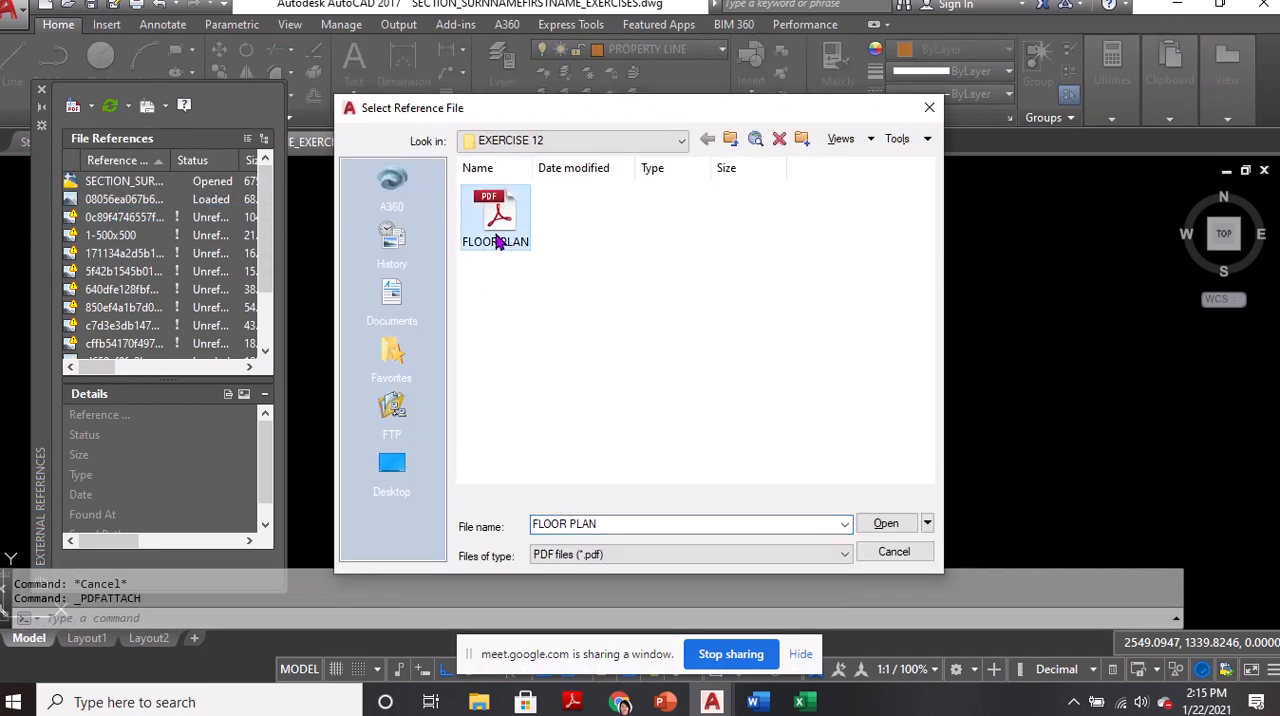
pyautogui.click(870, 524)
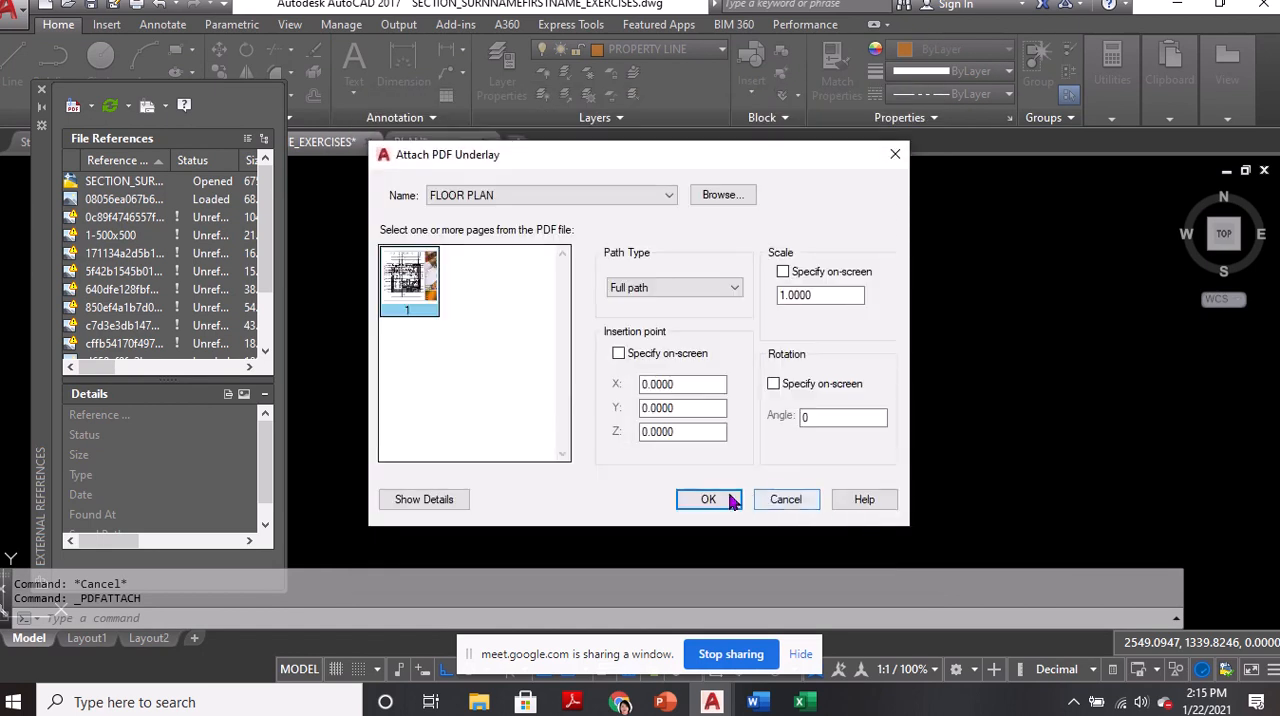
# Place the PDF underlay in the empty area west of the property line rectangle, with its insertion point specified on-screen
pyautogui.click(717, 509)
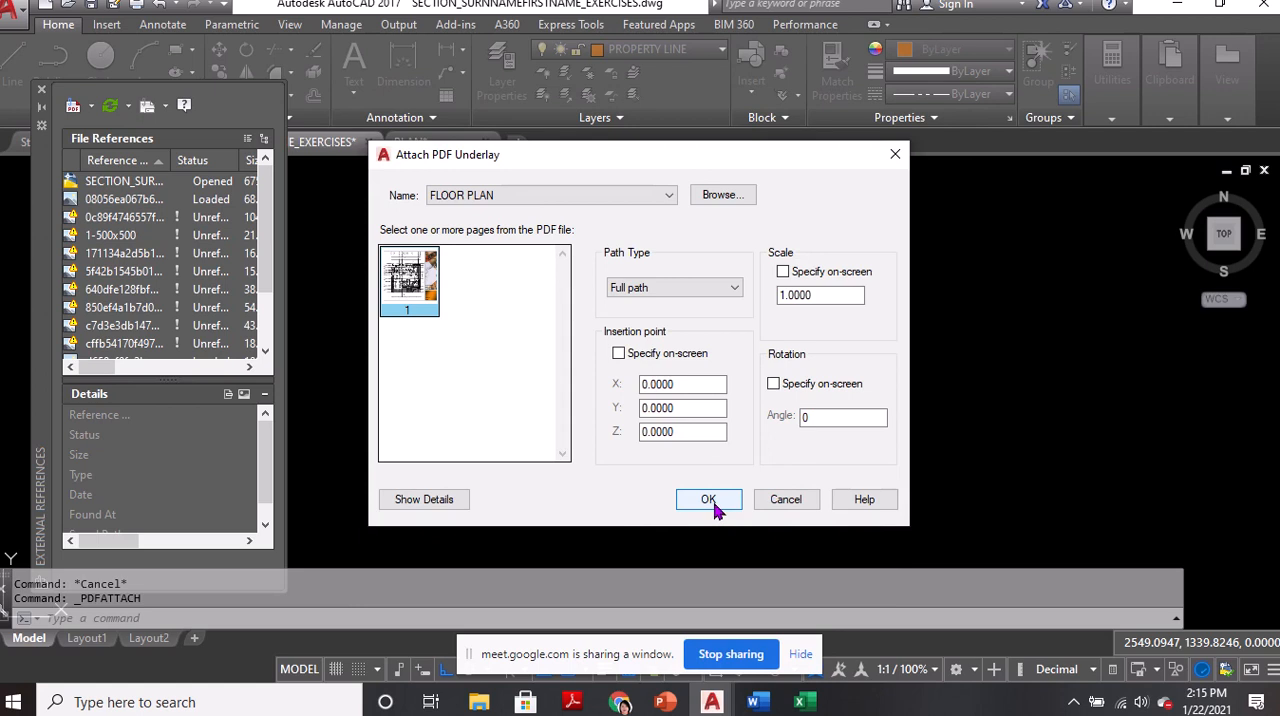
pyautogui.click(618, 354)
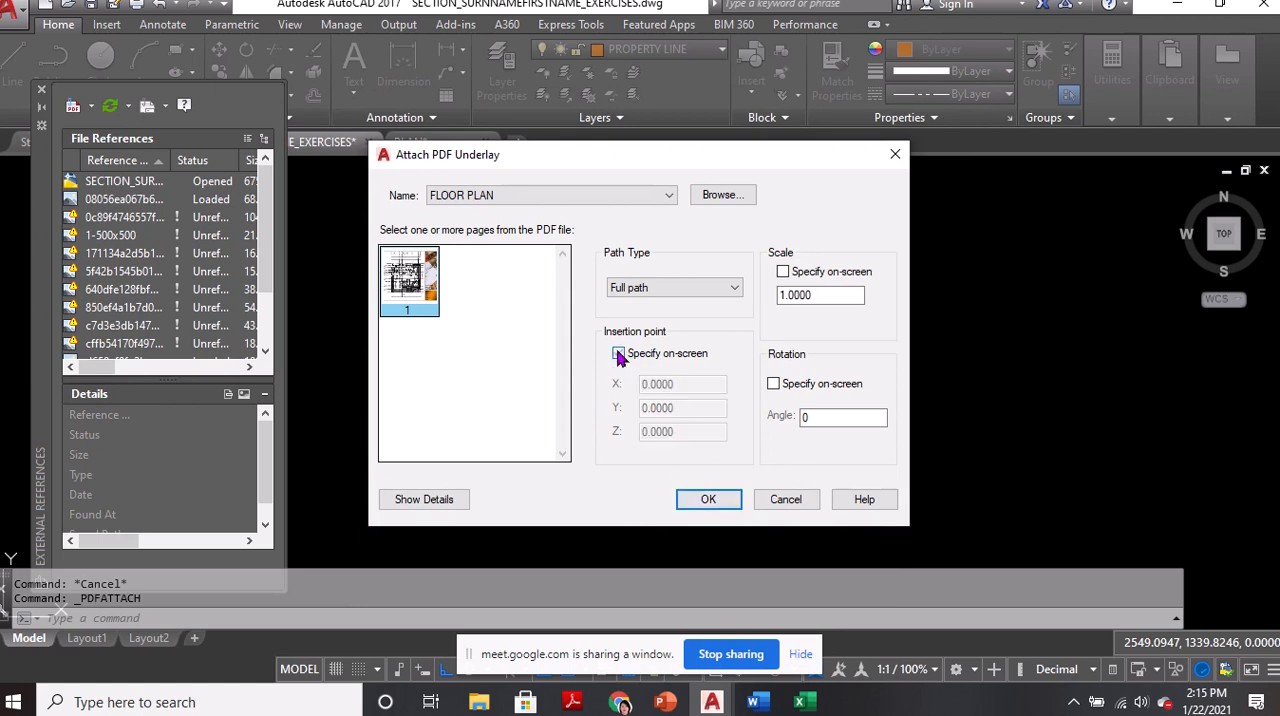
pyautogui.click(708, 500)
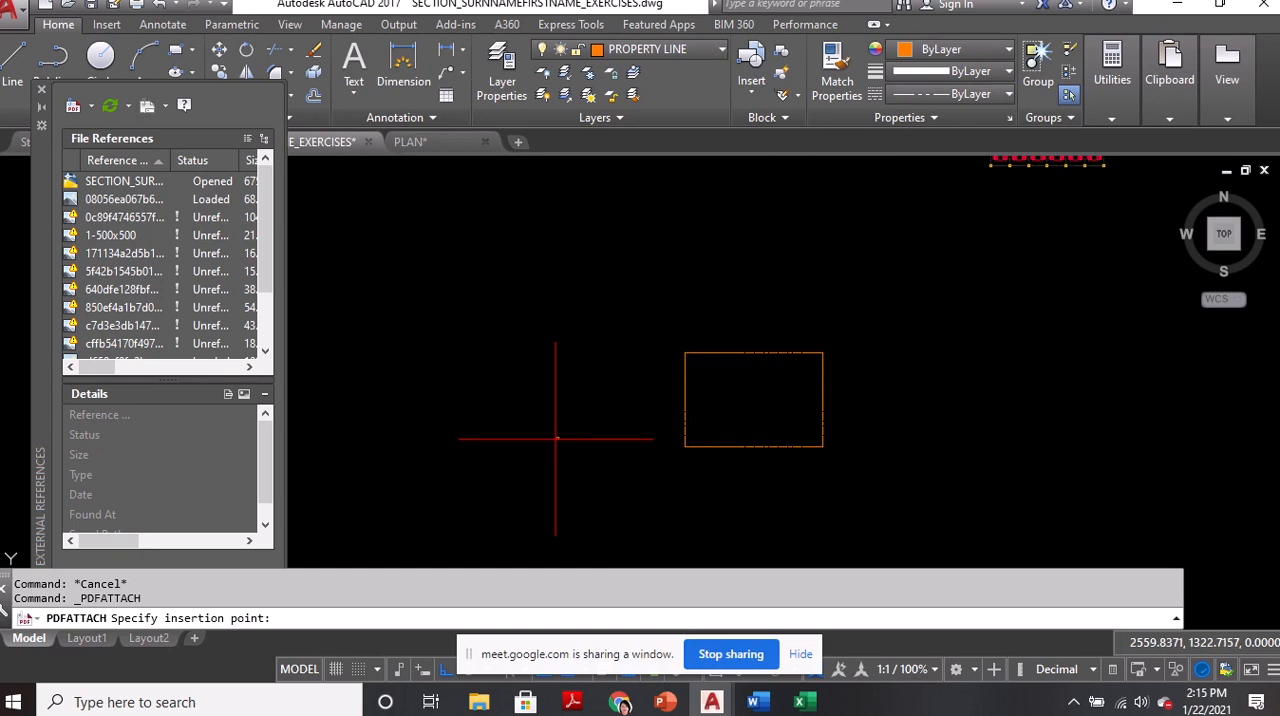
pyautogui.scroll(4, 560, 438)
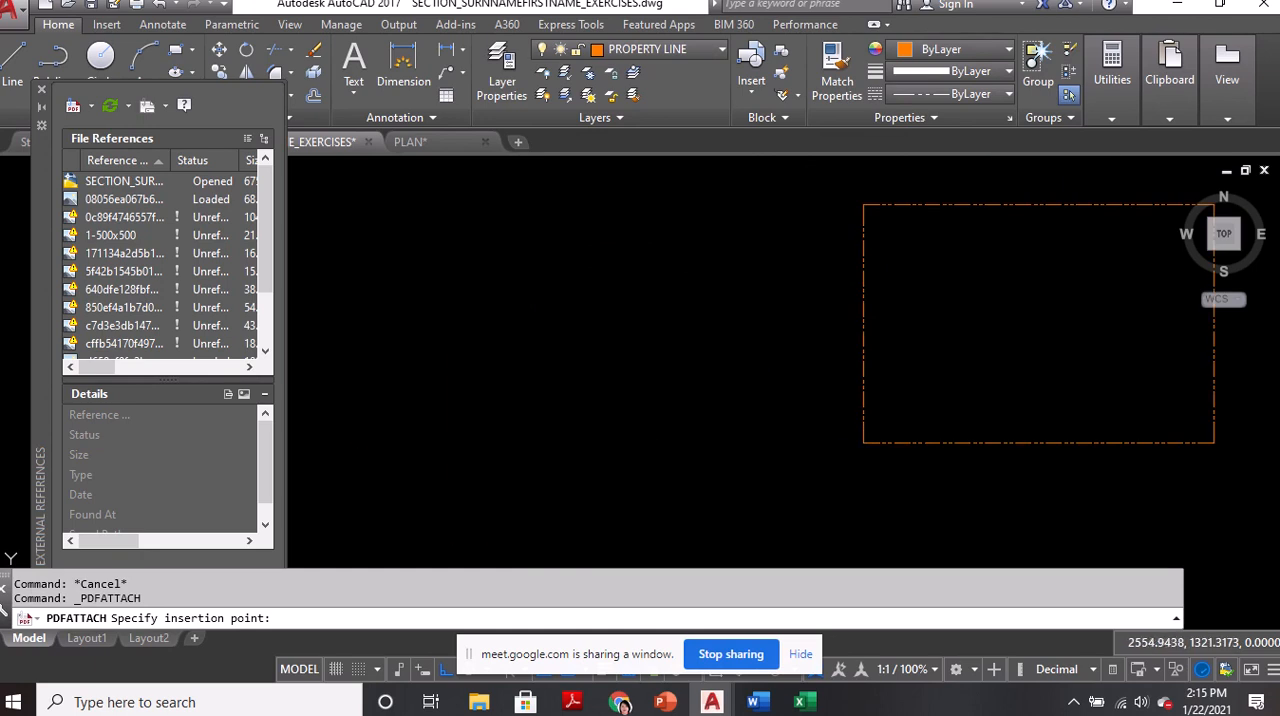
pyautogui.click(455, 446)
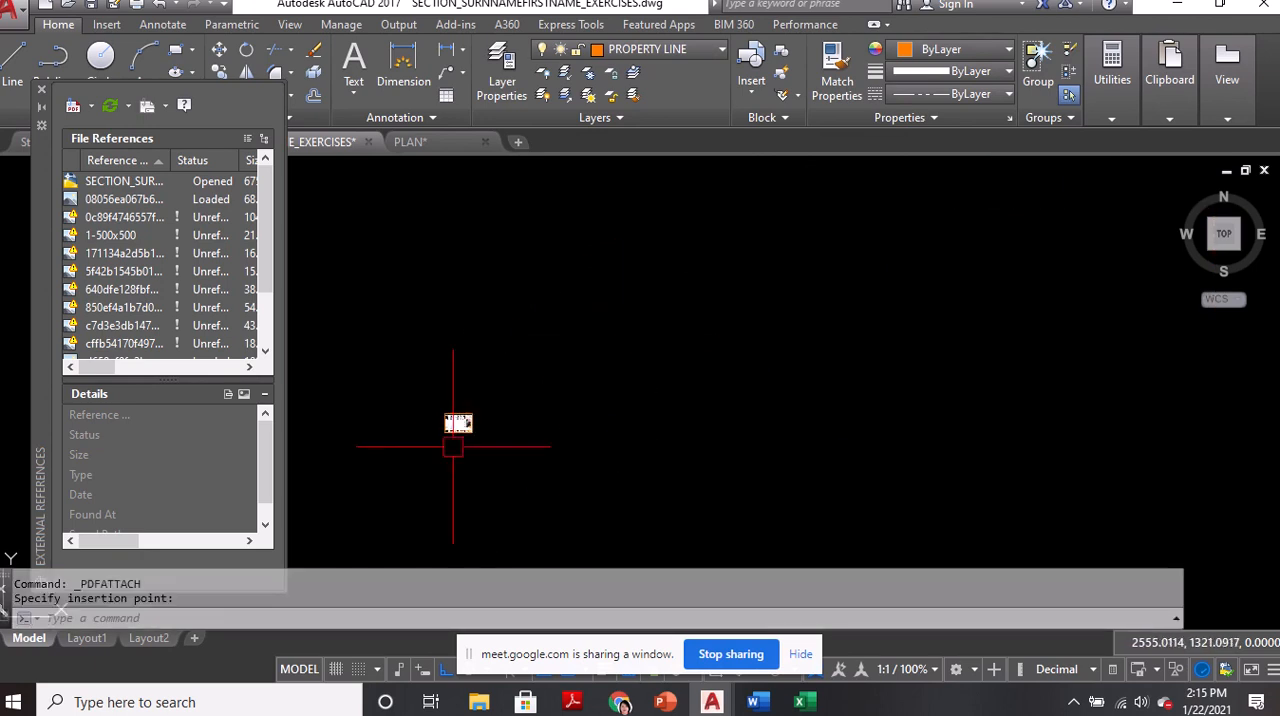
# Scale the attached floor plan underlay by a factor of 15 from its lower-left corner
pyautogui.write('sc')
pyautogui.press('Return')
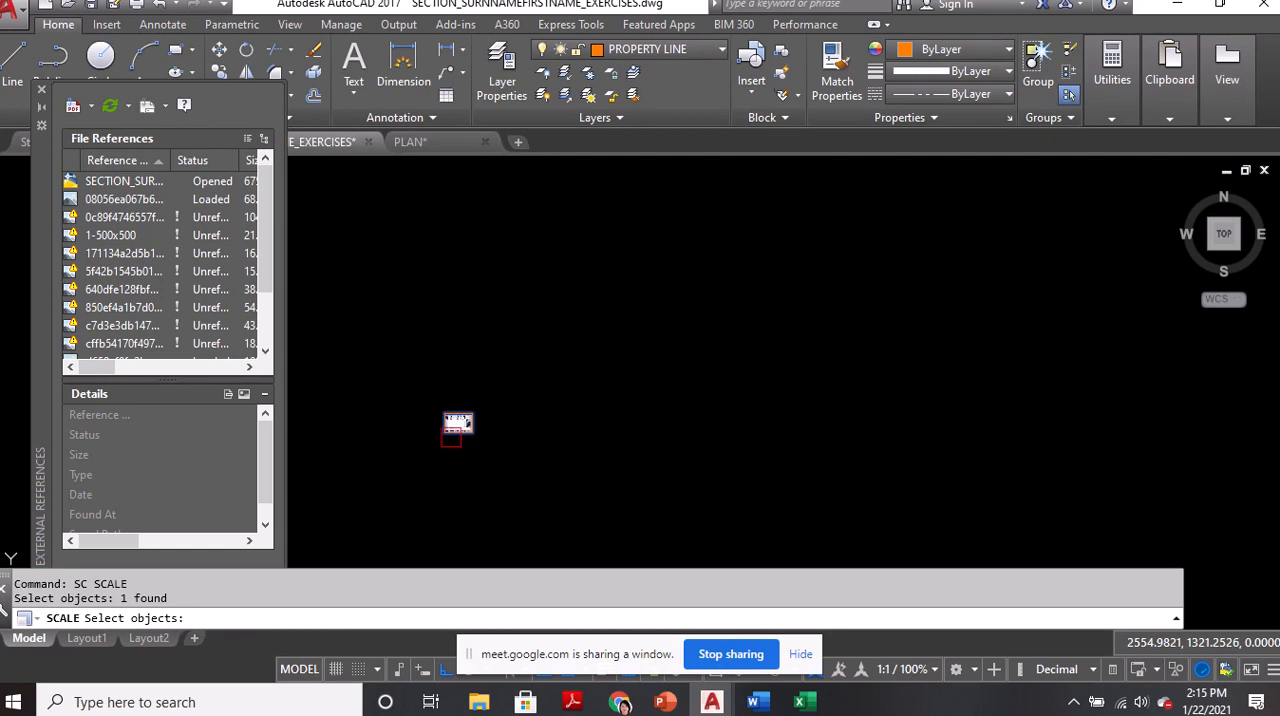
pyautogui.press('Return')
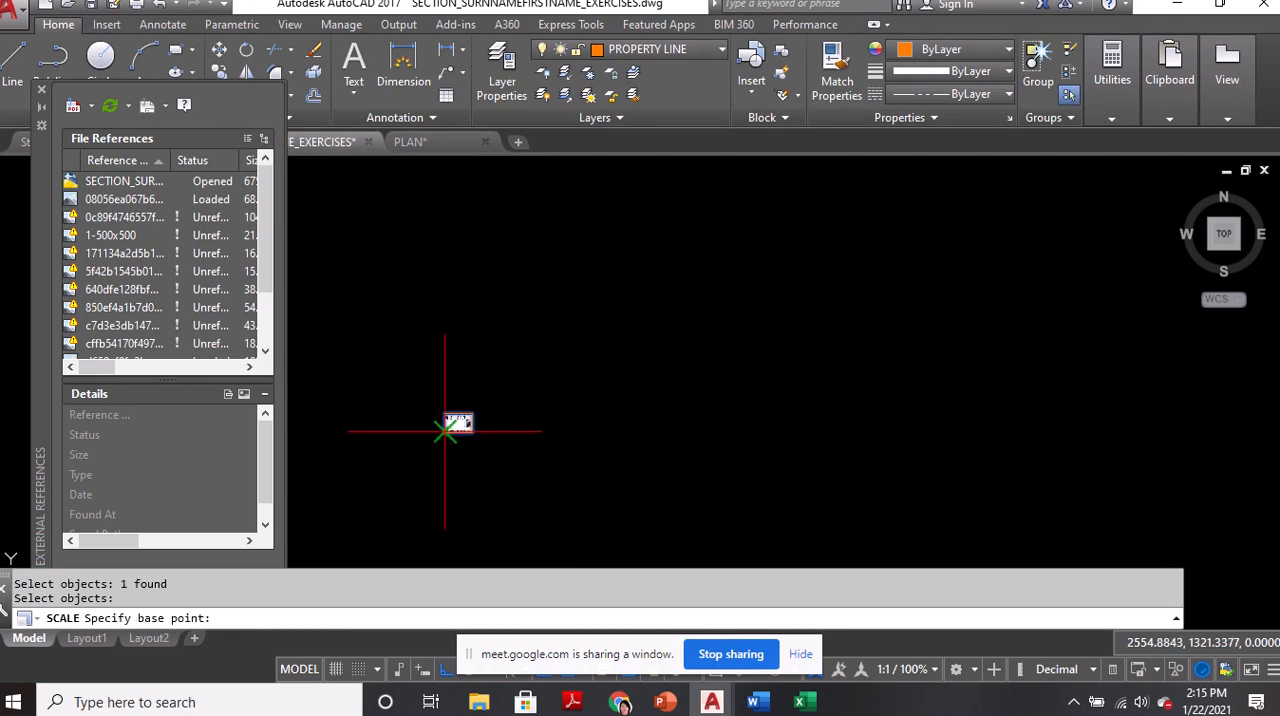
pyautogui.click(452, 430)
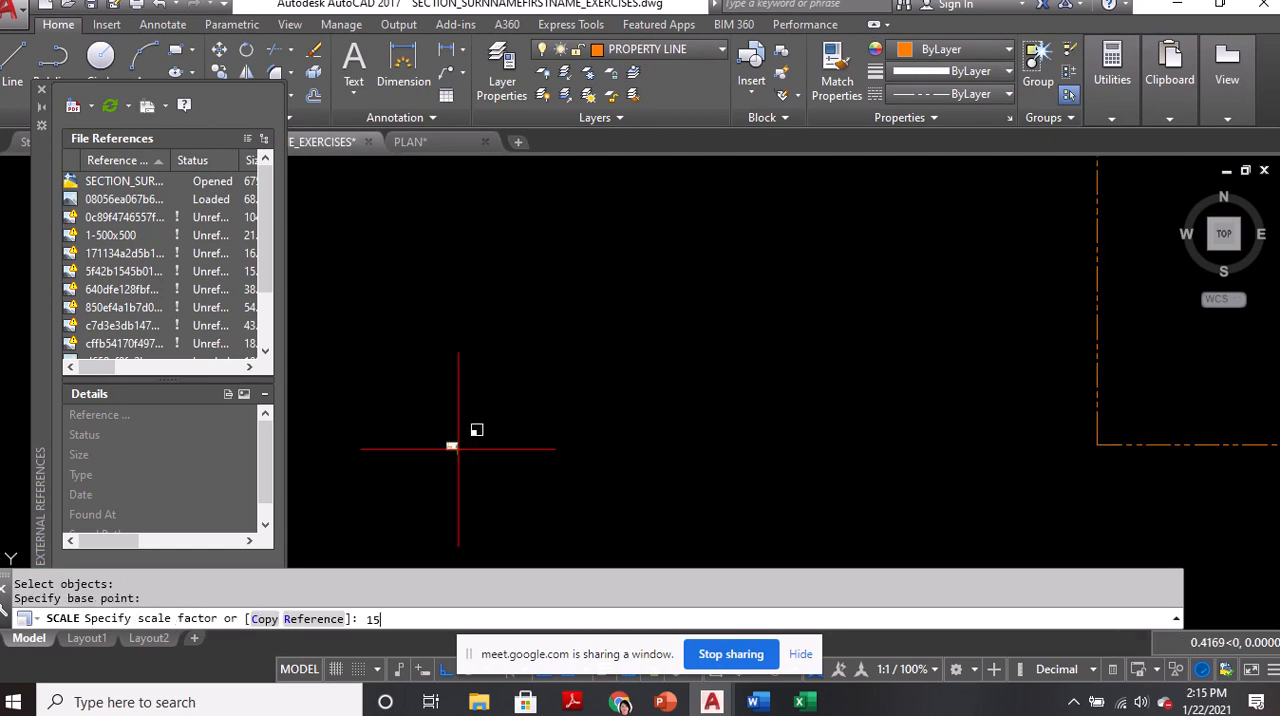
pyautogui.press('Return')
pyautogui.scroll(-2, 726, 354)
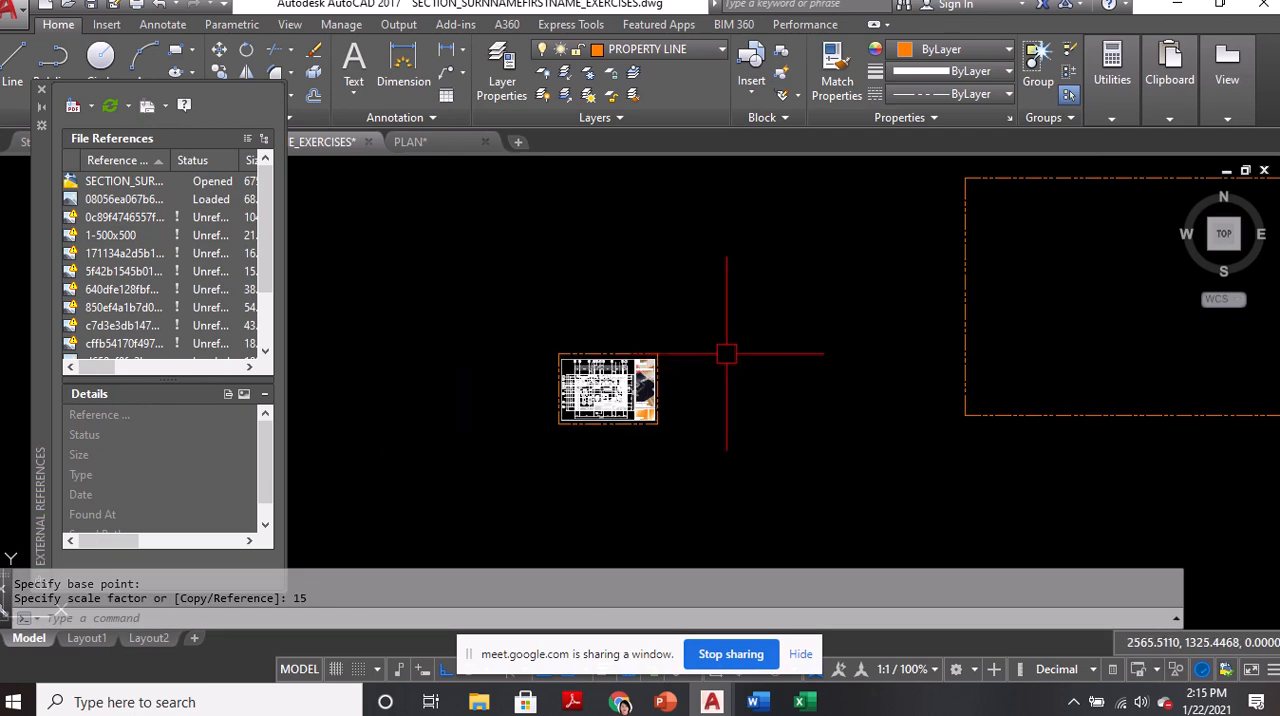
# Enlarge the floor plan underlay by a further factor of 5 about its lower-left corner
pyautogui.write('sc')
pyautogui.press('Return')
pyautogui.click(655, 360)
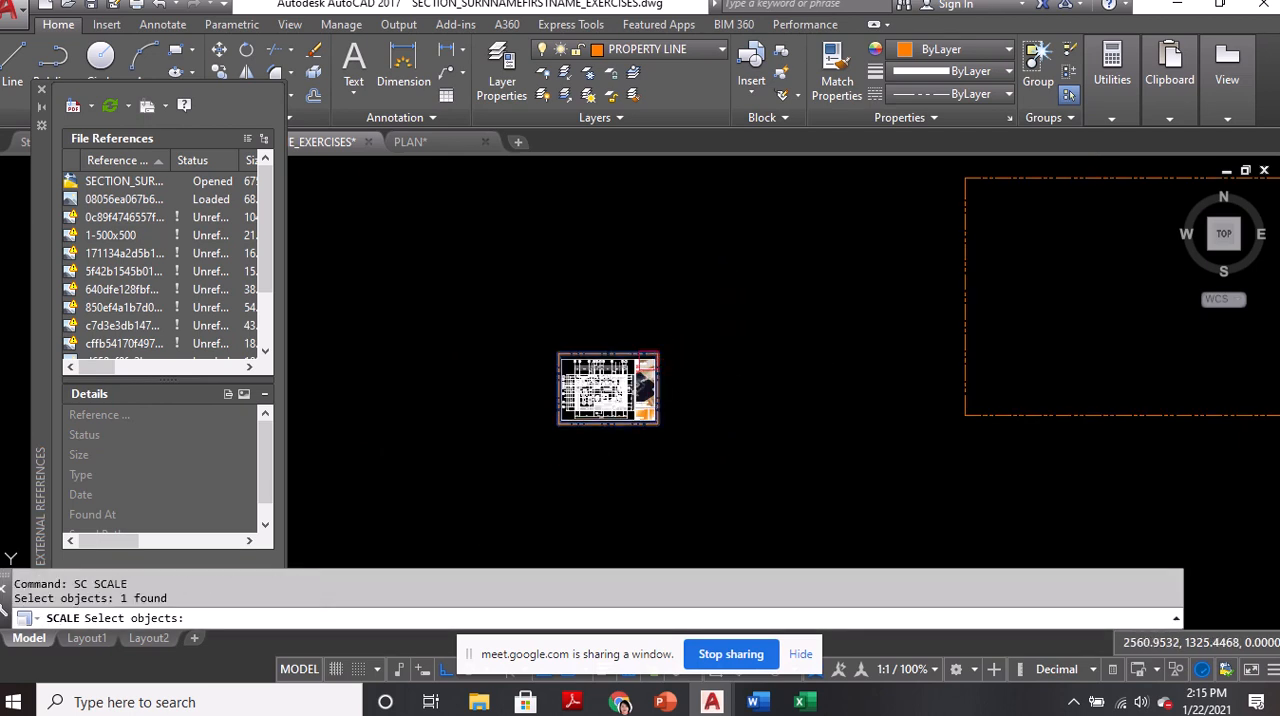
pyautogui.press('Return')
pyautogui.click(556, 425)
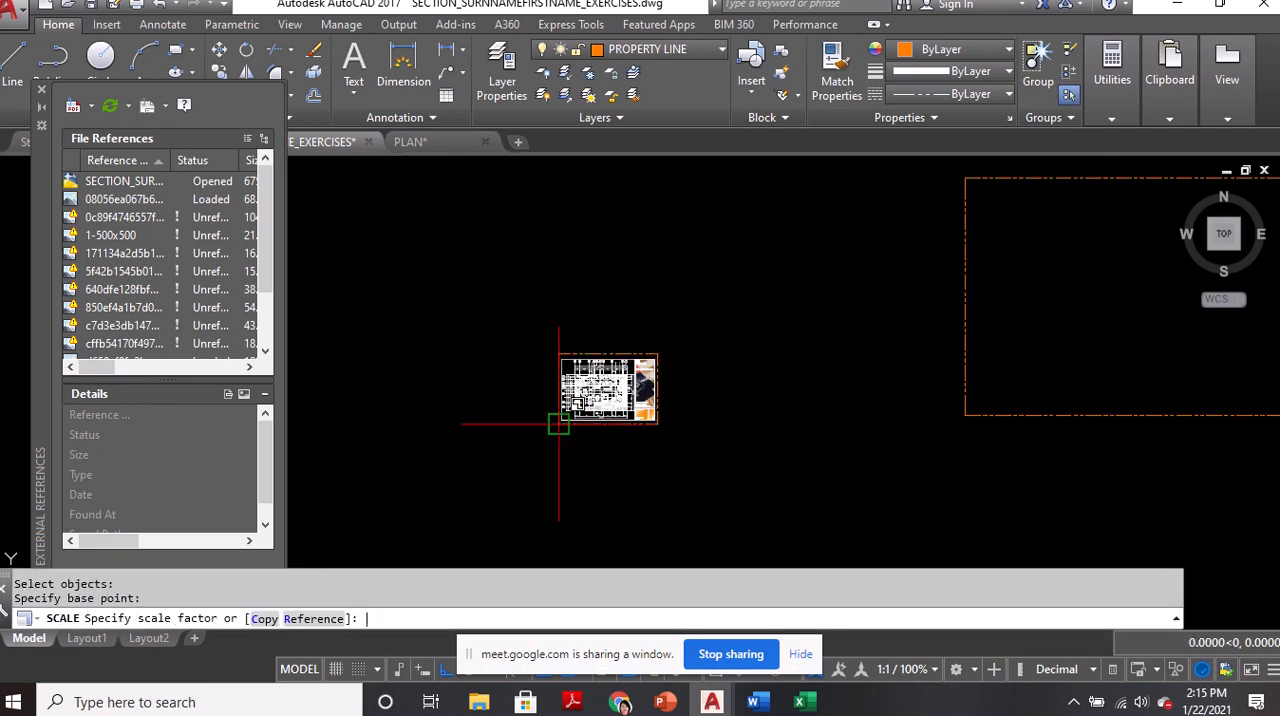
pyautogui.write('5')
pyautogui.press('Return')
# Move the floor plan underlay horizontally to just east of the property line rectangle and close the External References palette
pyautogui.moveTo(789, 292); pyautogui.dragTo(763, 340, button='middle')
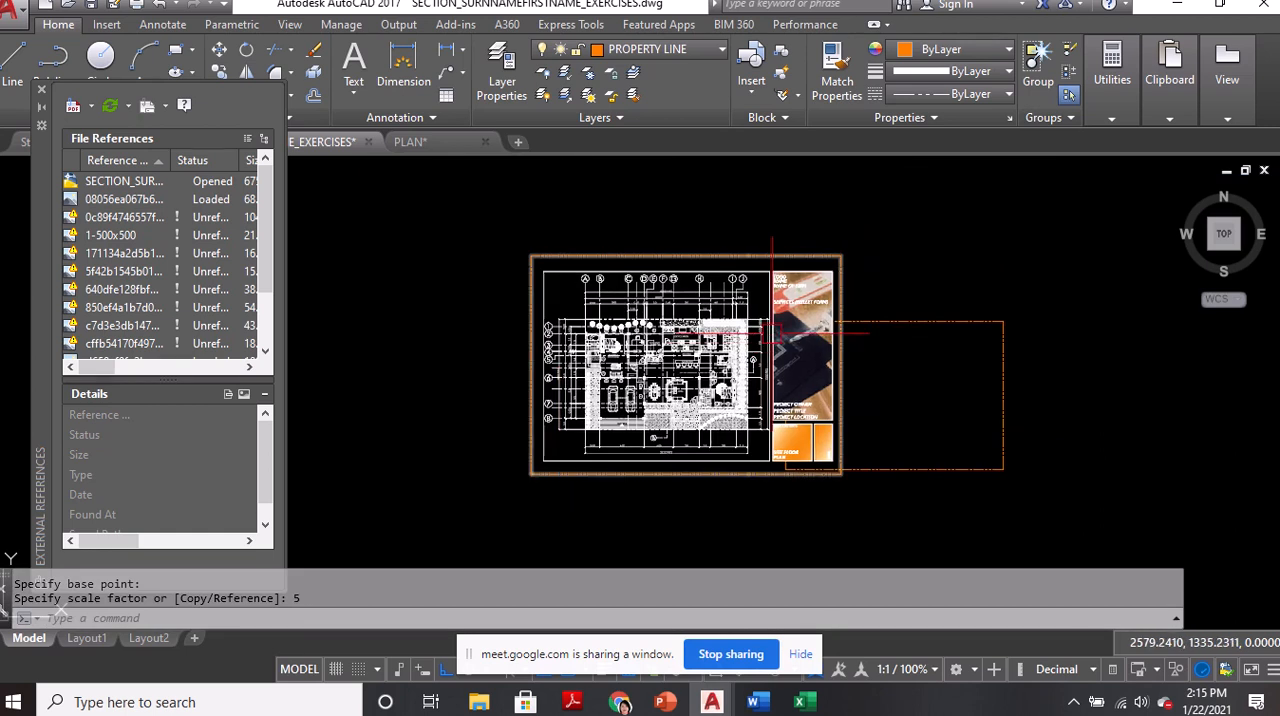
pyautogui.write('m')
pyautogui.press('Return')
pyautogui.click(879, 244)
pyautogui.click(831, 264)
pyautogui.press('Return')
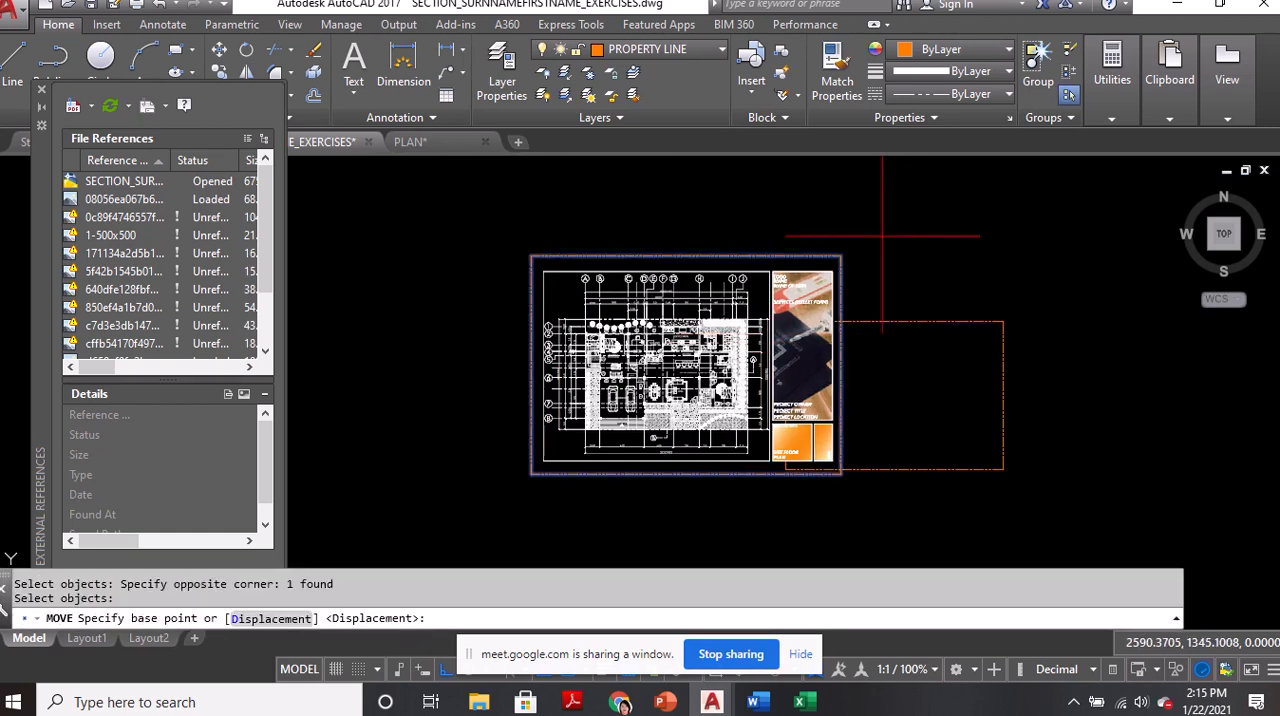
pyautogui.click(945, 245)
pyautogui.moveTo(945, 245); pyautogui.dragTo(680, 237, button='middle')
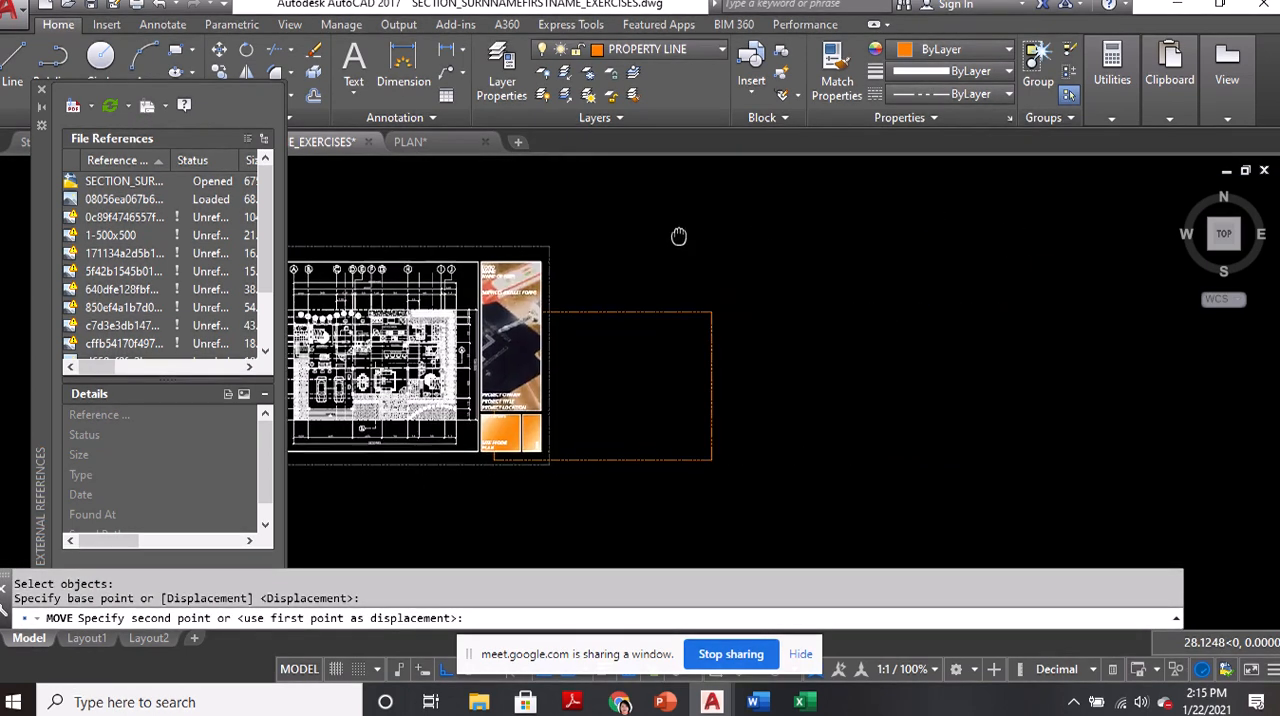
pyautogui.click(1092, 231)
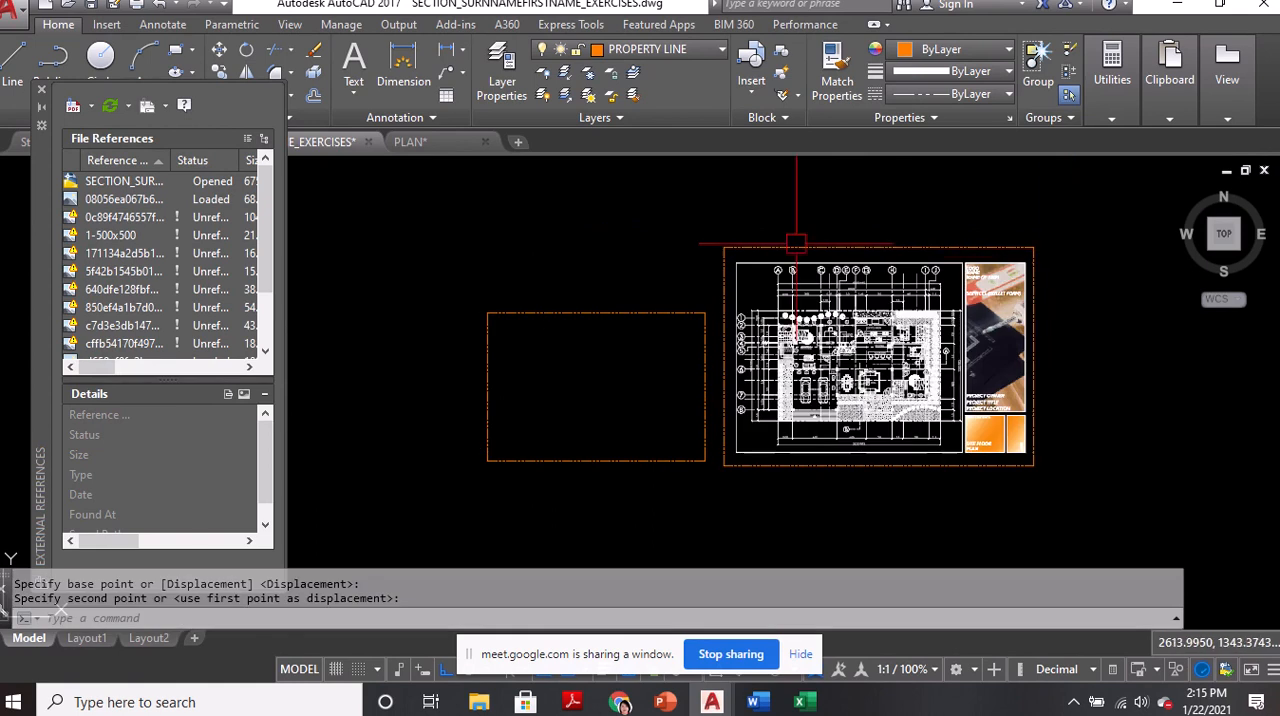
pyautogui.click(42, 89)
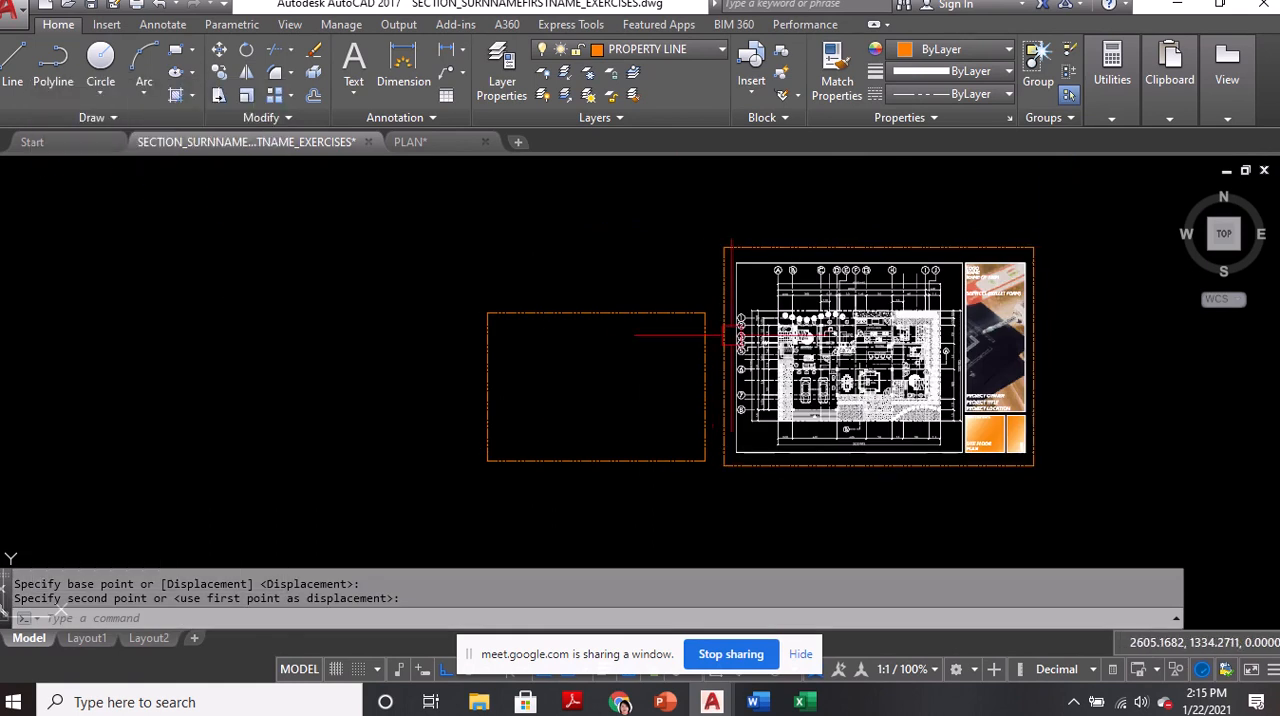
# Examine the underlay's grid lines, vertical dimensions and walls around the T&B, walk-in closet and master's bedroom
pyautogui.scroll(5, 783, 318)
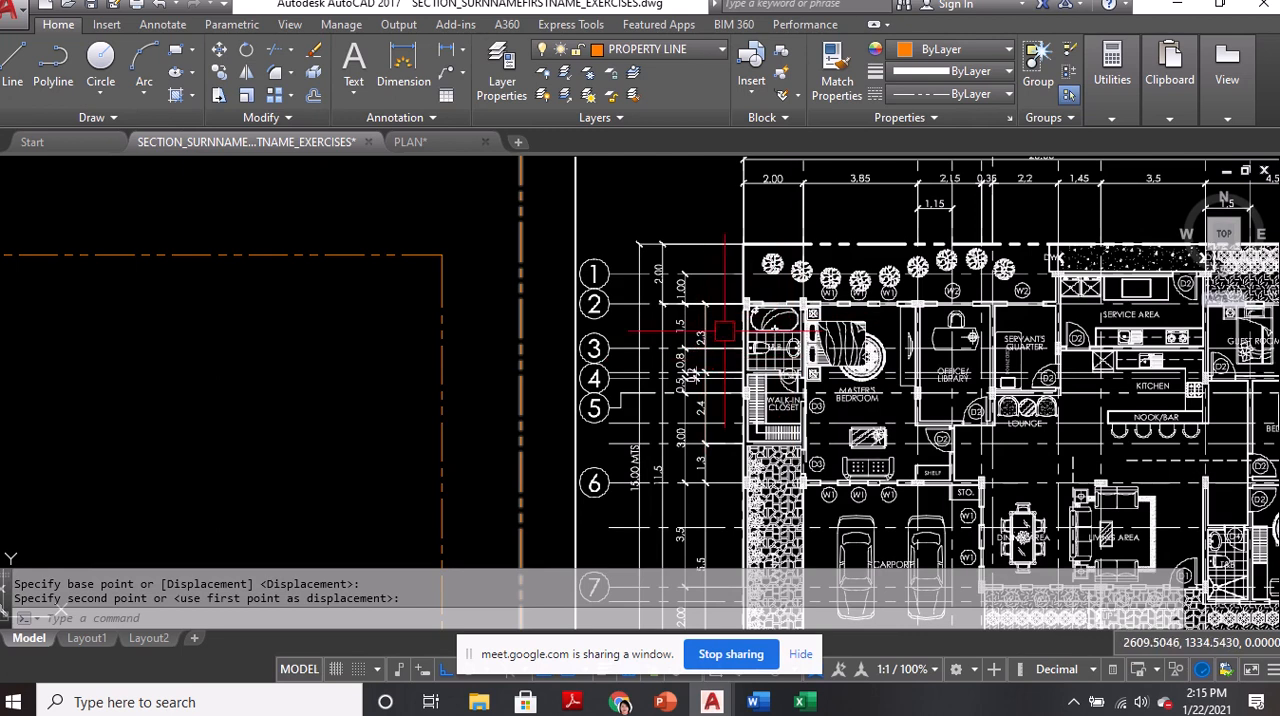
pyautogui.scroll(3, 727, 325)
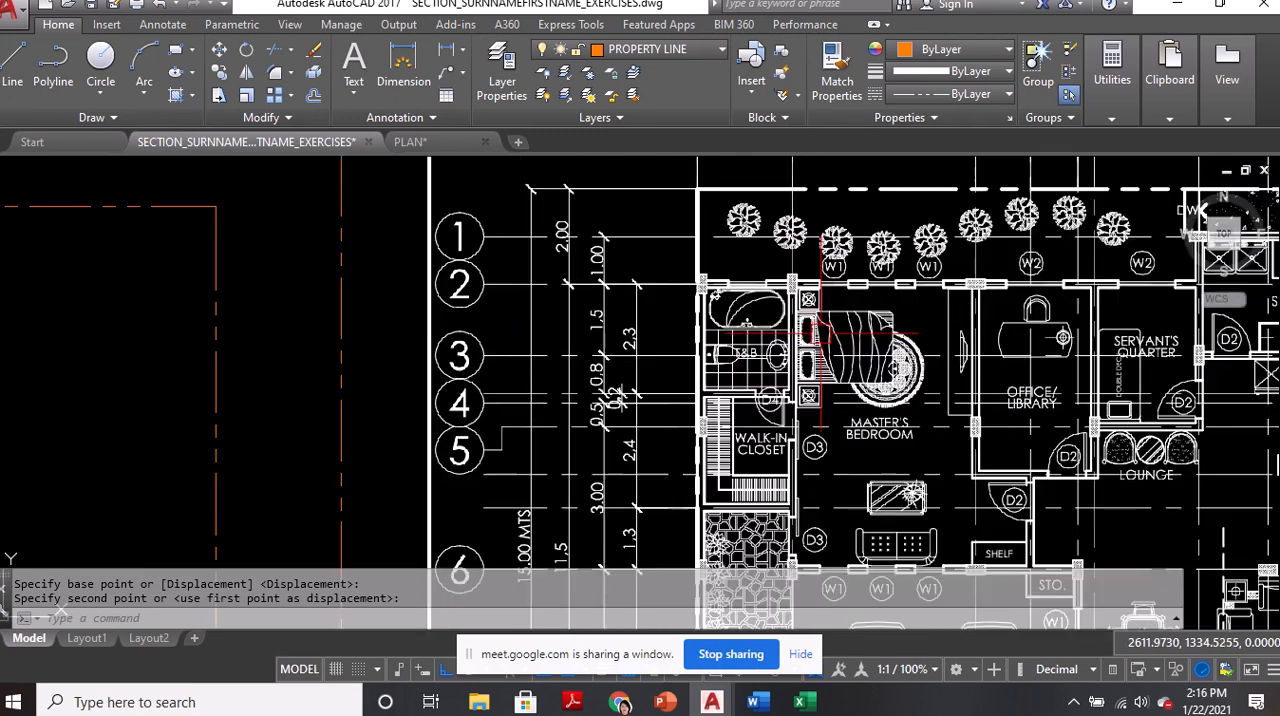
pyautogui.moveTo(763, 360); pyautogui.dragTo(763, 394, button='middle')
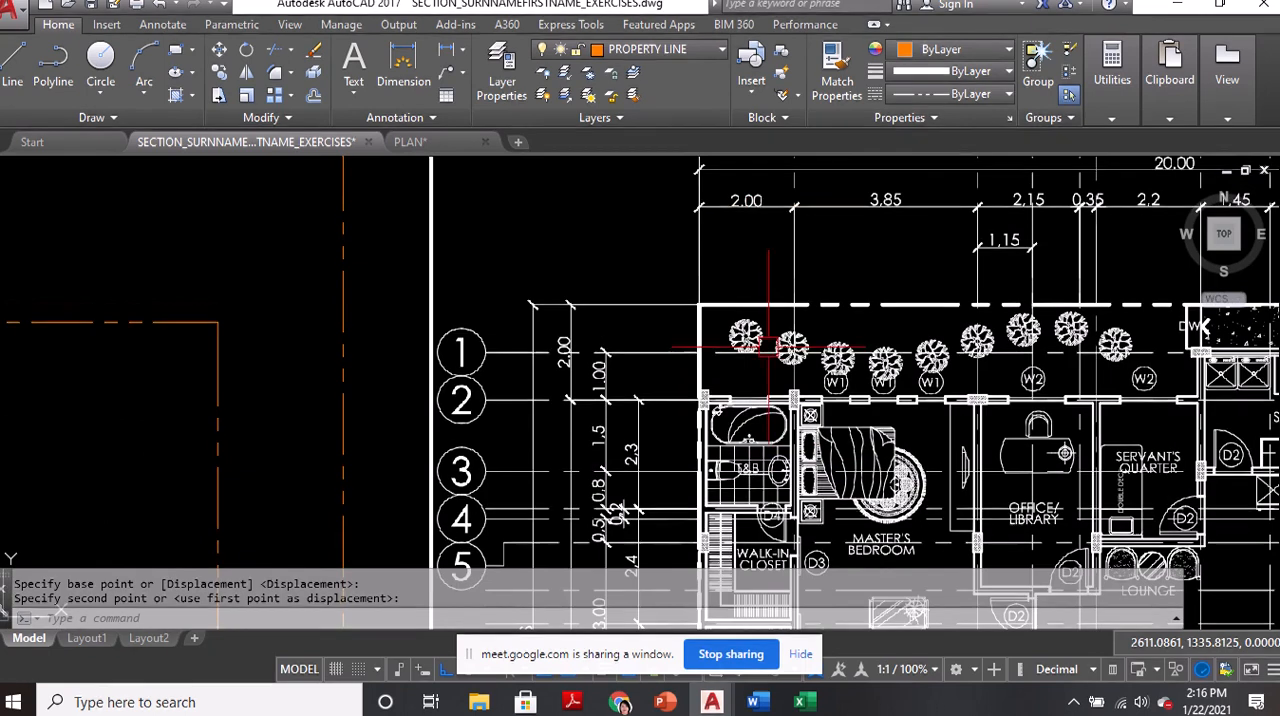
pyautogui.moveTo(690, 353); pyautogui.dragTo(706, 234, button='middle')
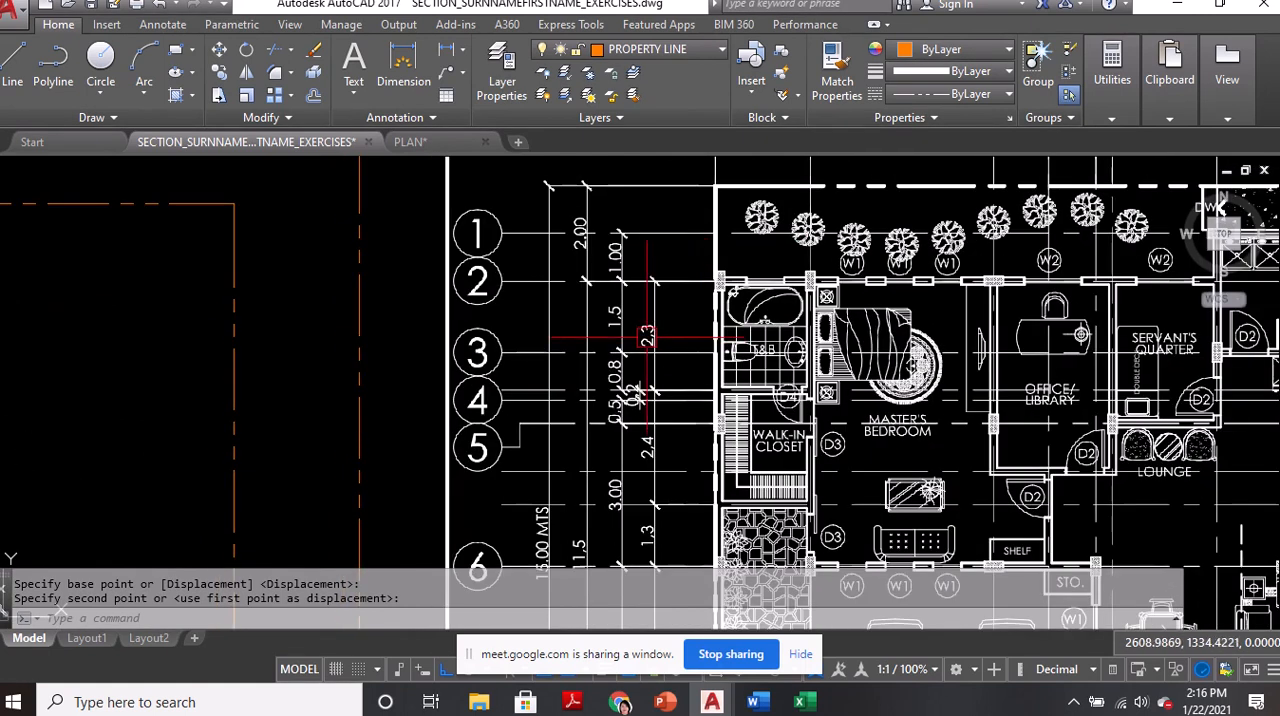
pyautogui.scroll(3, 786, 334)
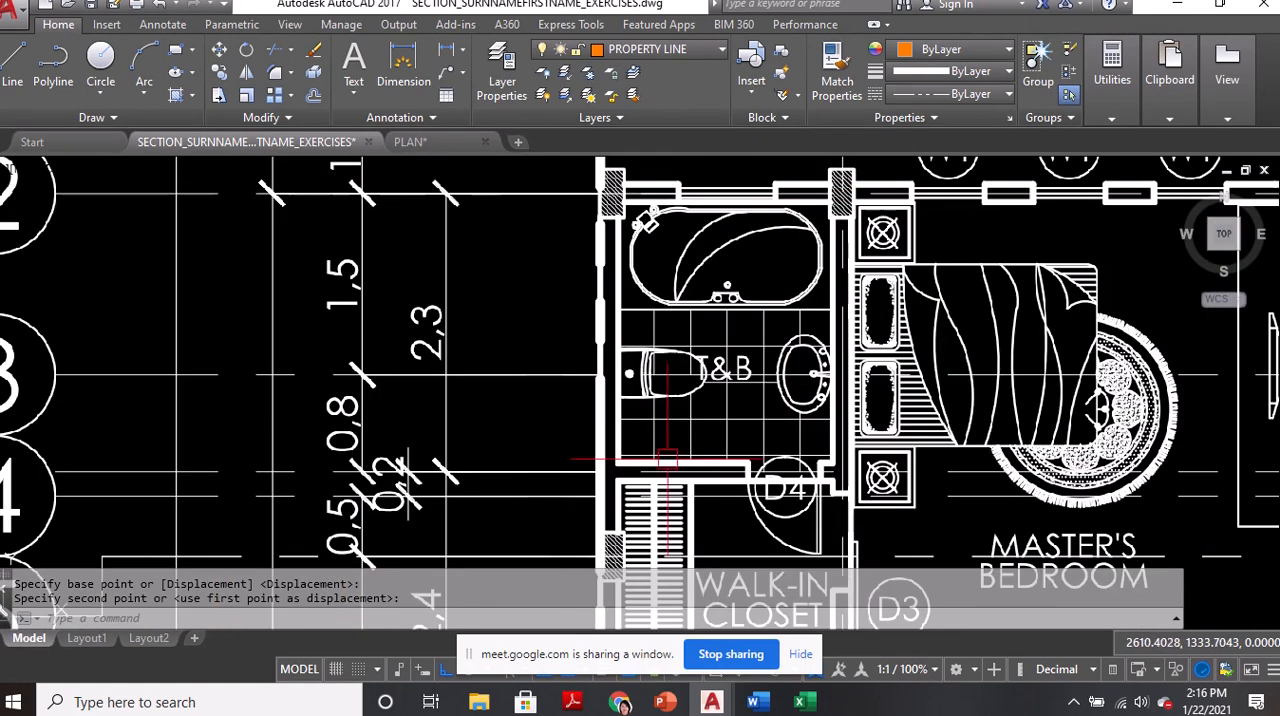
pyautogui.scroll(-3, 723, 312)
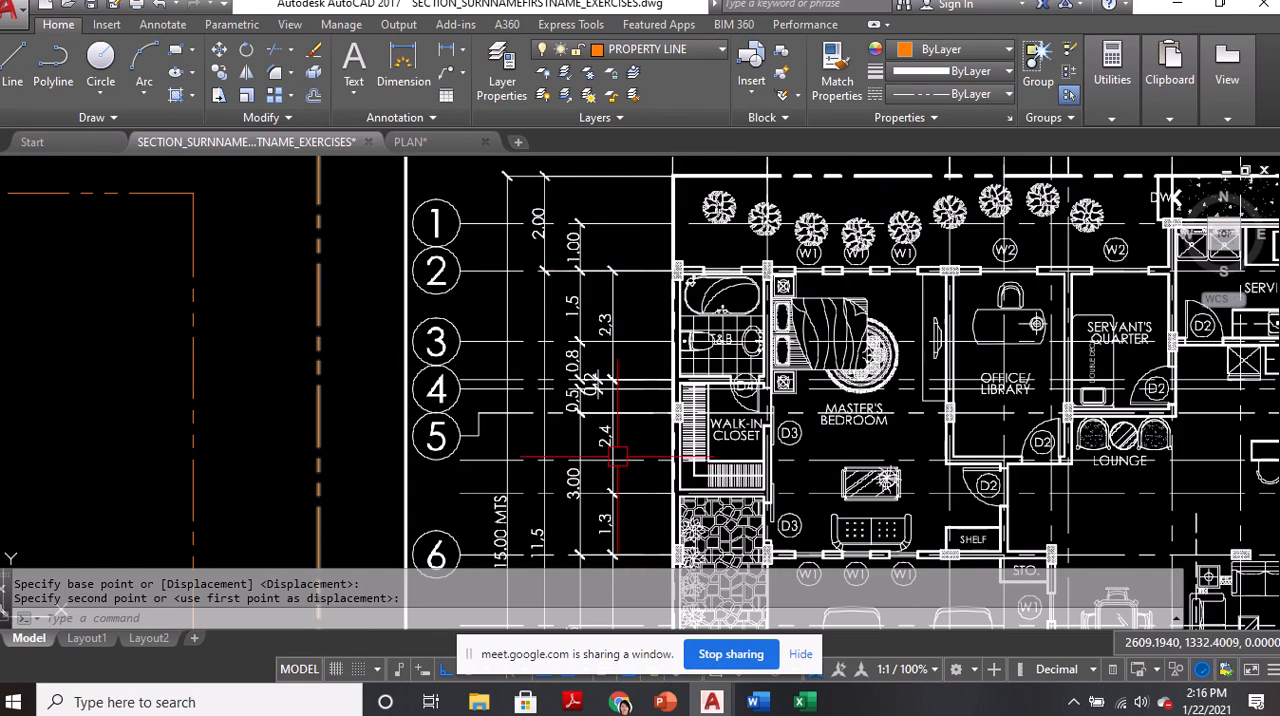
pyautogui.scroll(2, 662, 364)
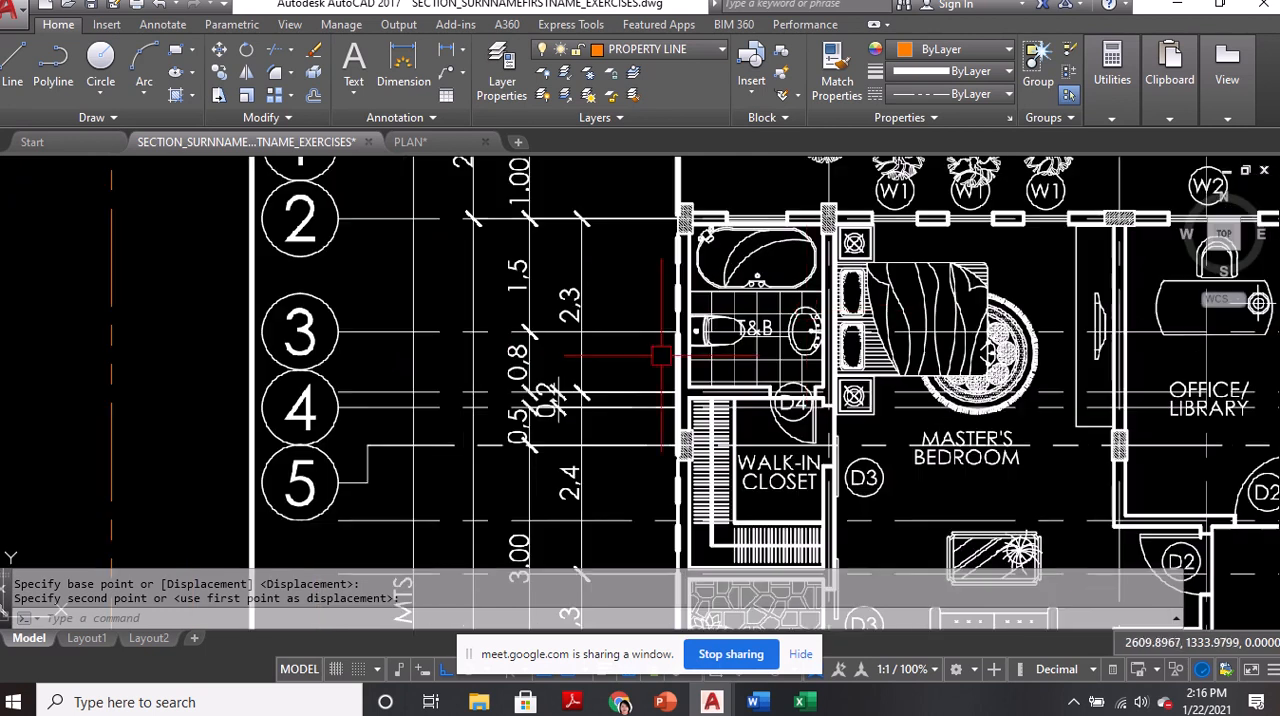
pyautogui.scroll(-4, 812, 333)
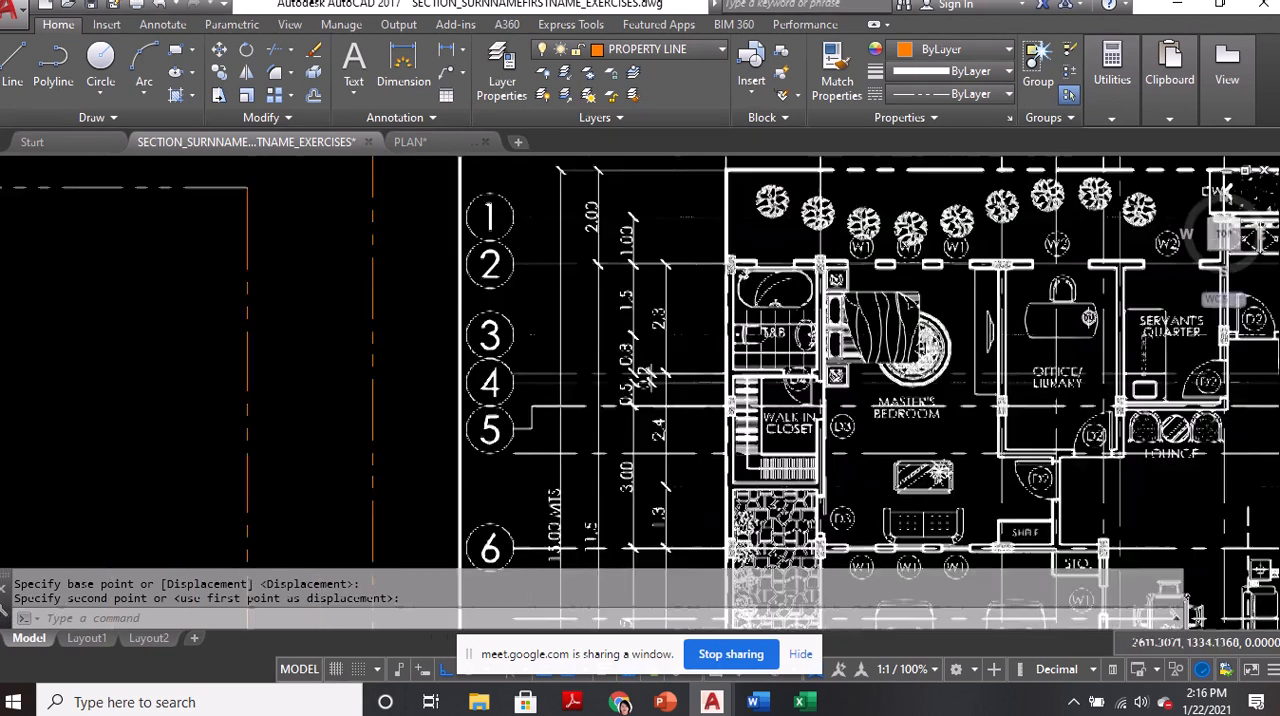
# Examine the underlay's vertical dimensions and grid lines 1 to 5 beside the T&B and walk-in closet
pyautogui.moveTo(500, 350)
pyautogui.mouseDown(button='middle')
pyautogui.moveTo(720, 320)
pyautogui.moveTo(997, 340)
pyautogui.mouseUp(button='middle')
pyautogui.moveTo(826, 250)
pyautogui.mouseDown(button='middle')
pyautogui.moveTo(323, 306)
pyautogui.moveTo(283, 346)
pyautogui.mouseUp(button='middle')
pyautogui.scroll(2, 625, 330)
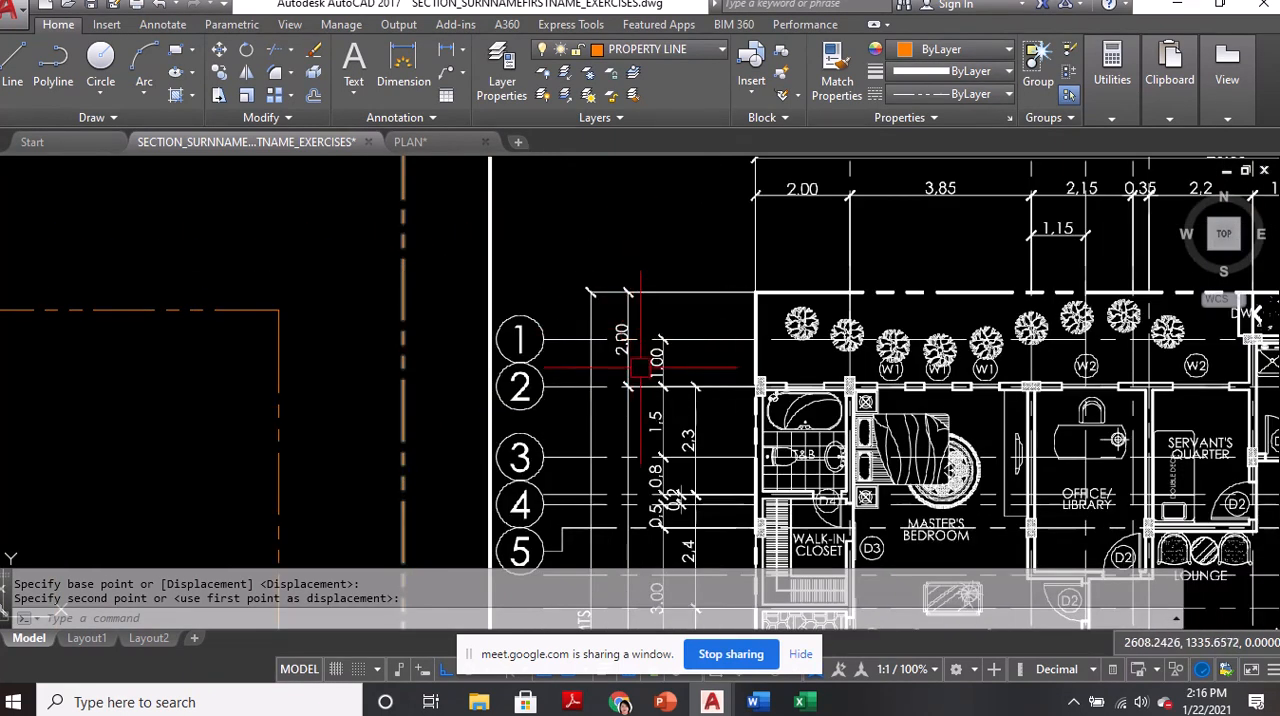
pyautogui.moveTo(640, 368); pyautogui.dragTo(655, 259, button='middle')
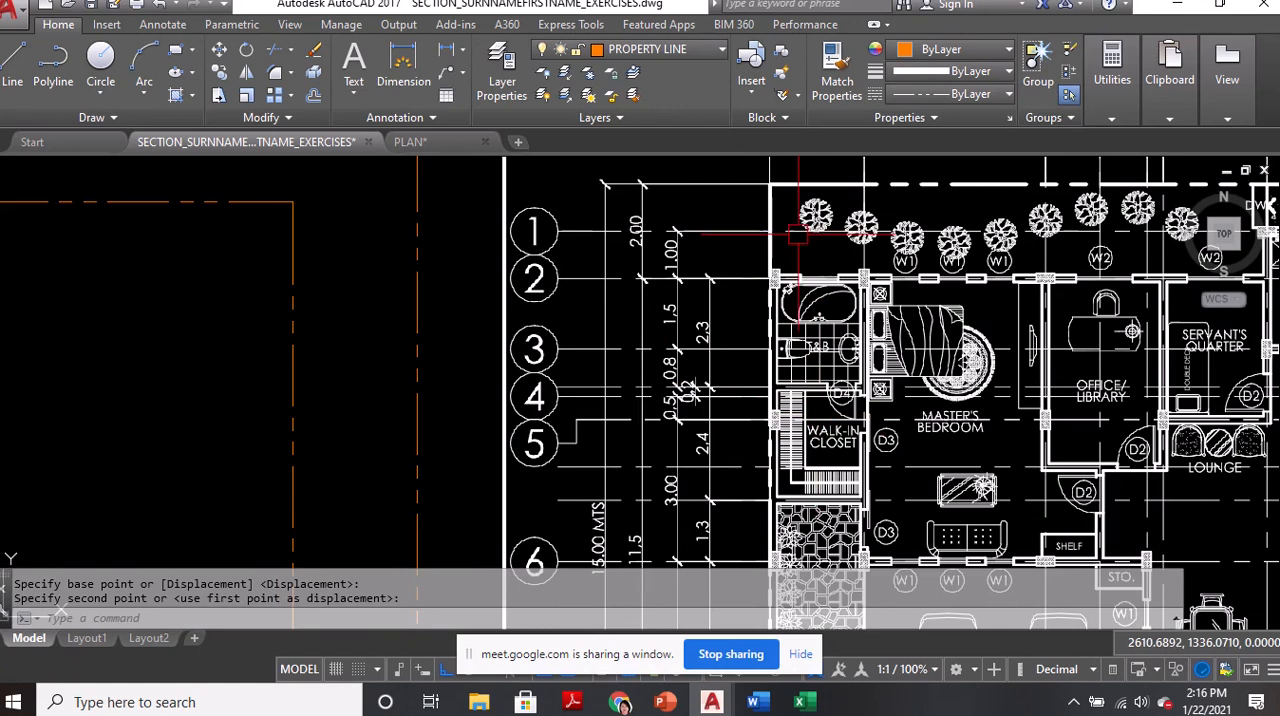
pyautogui.scroll(2, 850, 345)
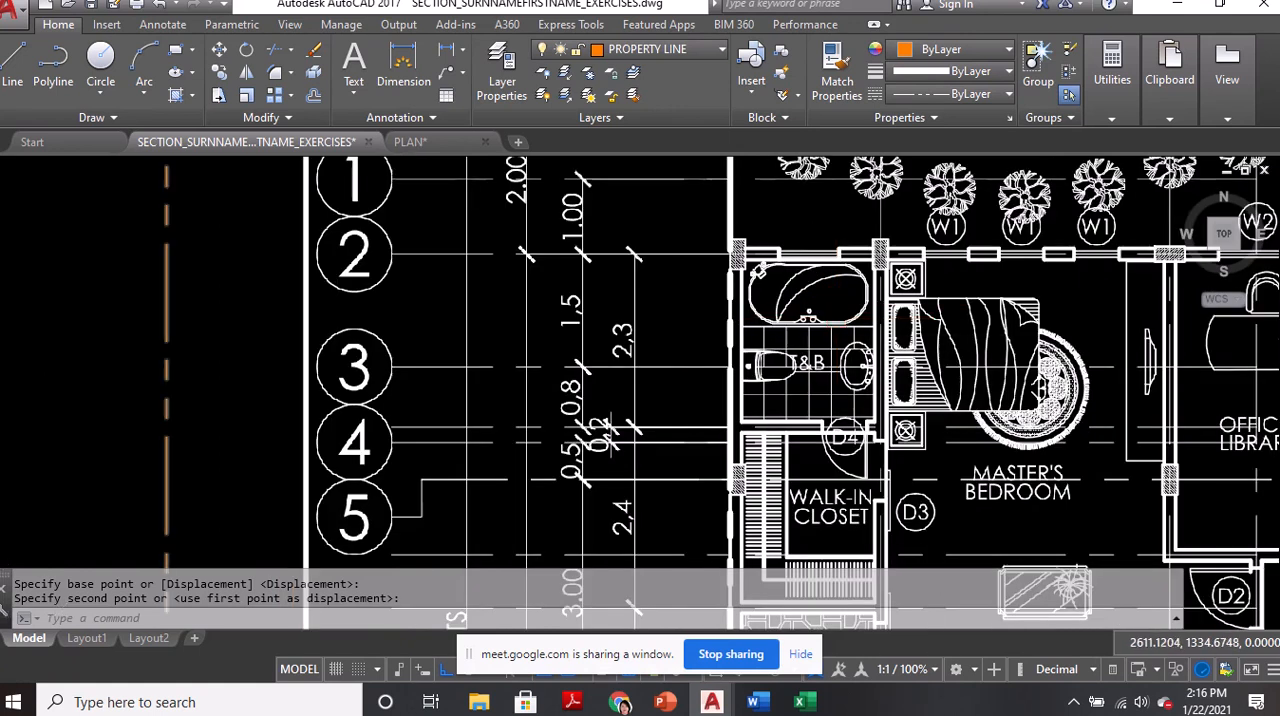
pyautogui.scroll(-9, 825, 338)
pyautogui.scroll(2, 663, 360)
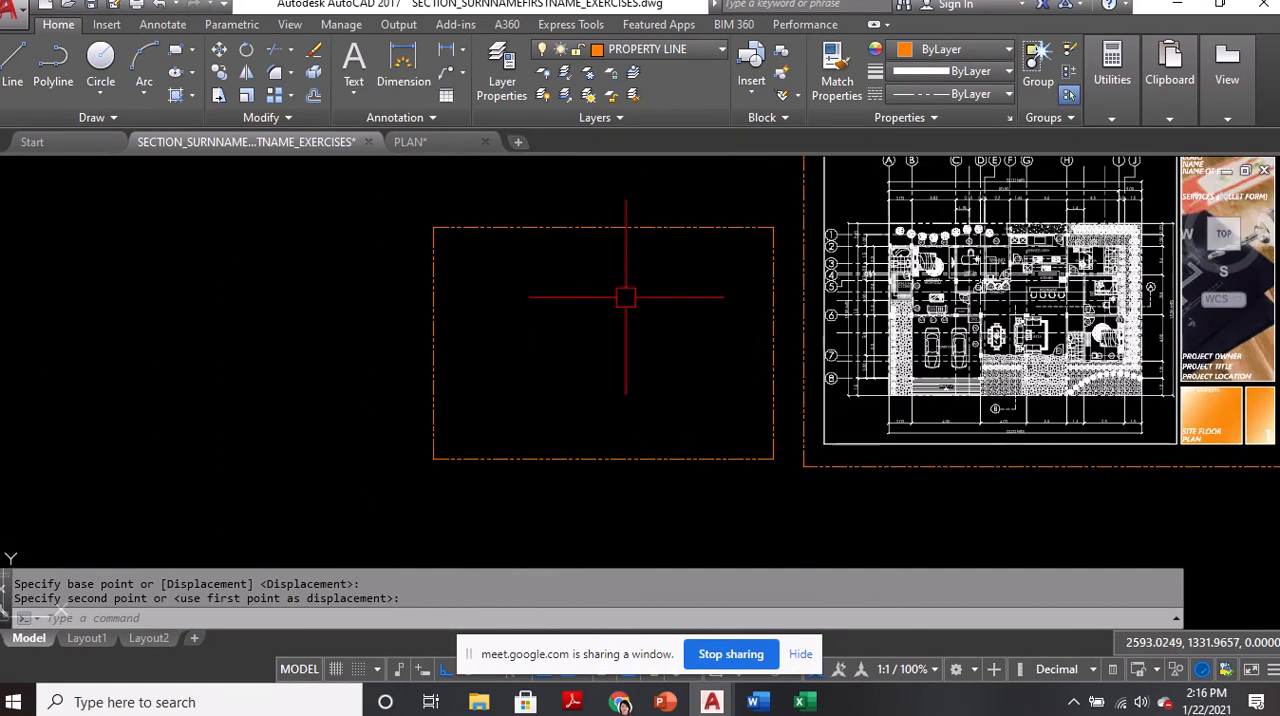
# Explode the property line rectangle into separate lines
pyautogui.moveTo(578, 244); pyautogui.dragTo(578, 252, button='middle')
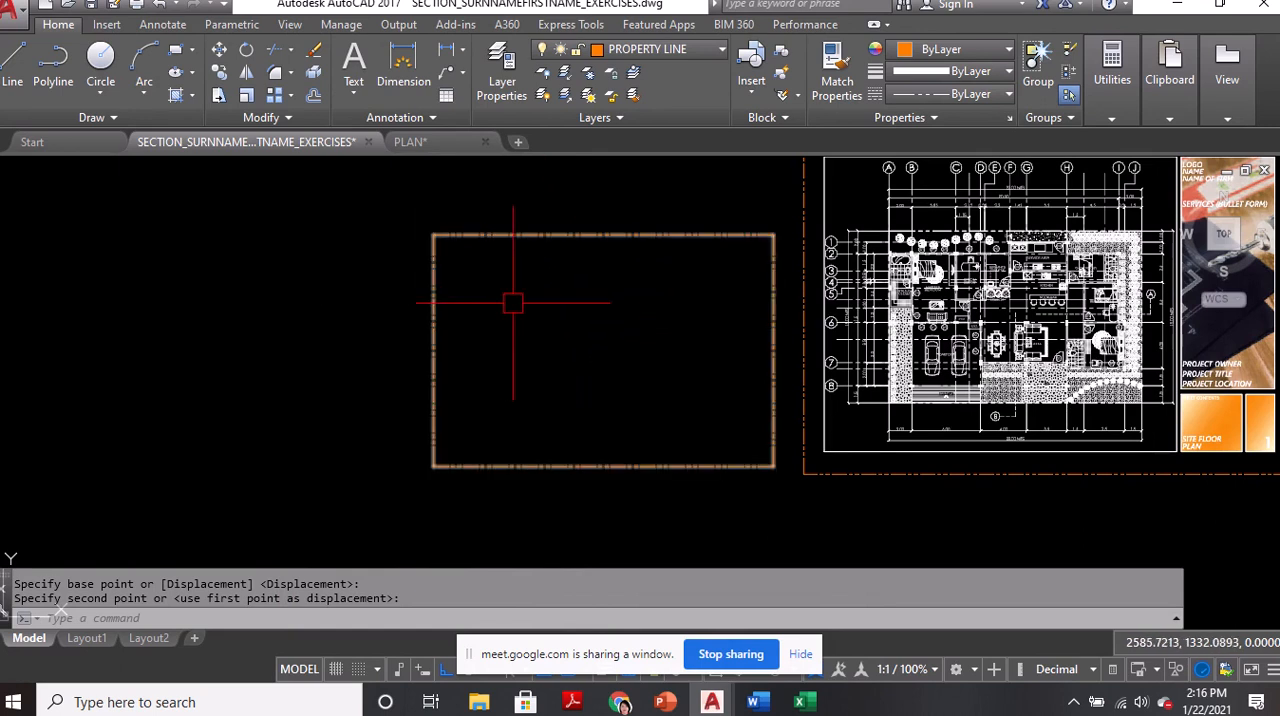
pyautogui.press('ctrl')
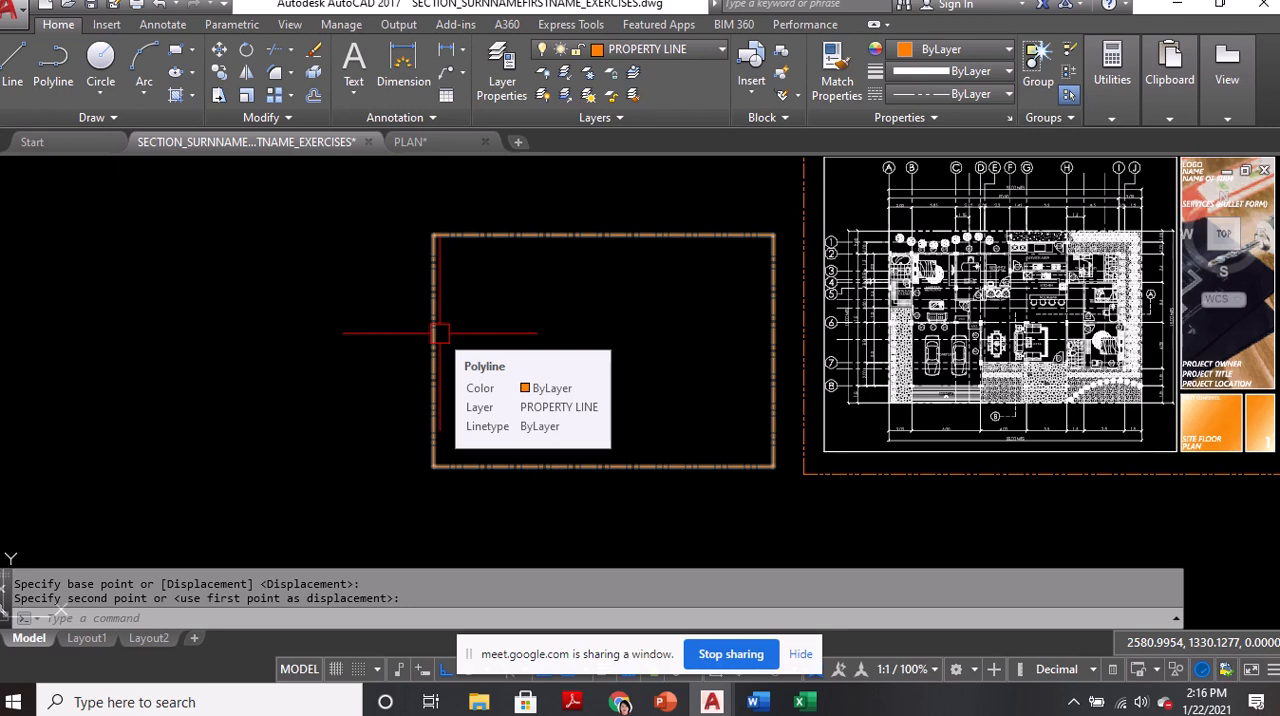
pyautogui.write('x')
pyautogui.press('Return')
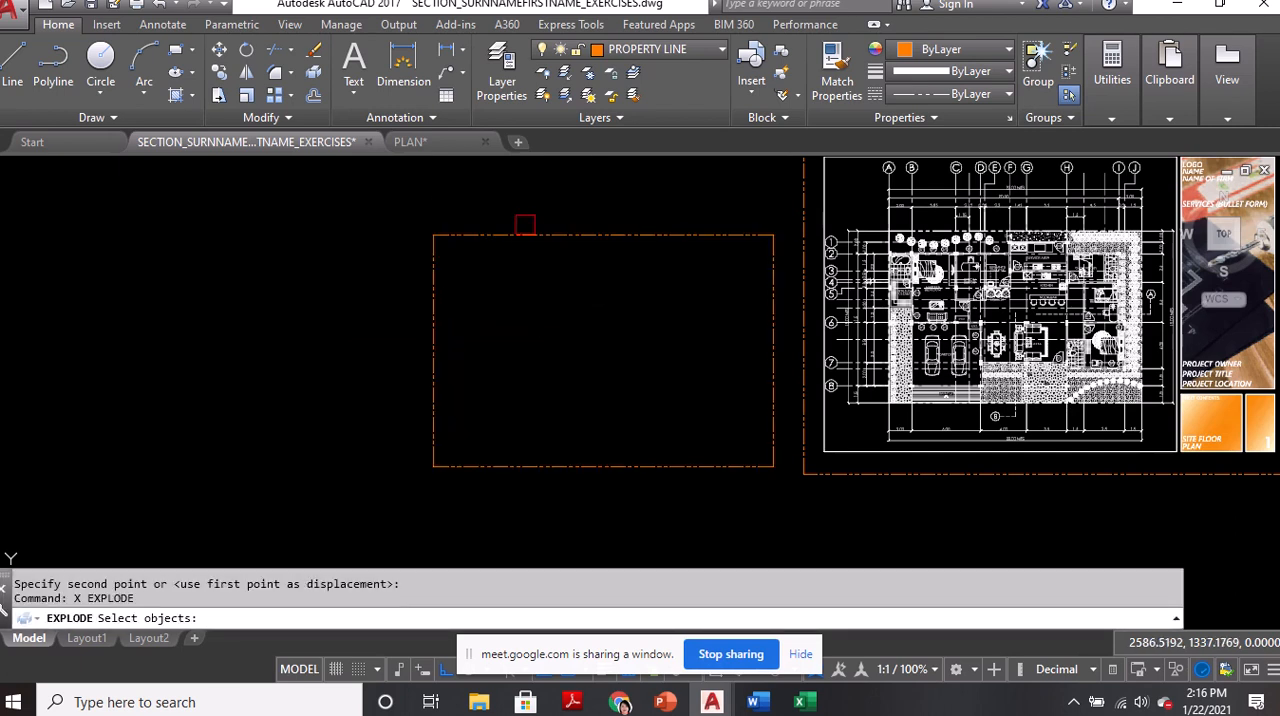
pyautogui.press('ctrl')
pyautogui.click(524, 229)
pyautogui.press('Return')
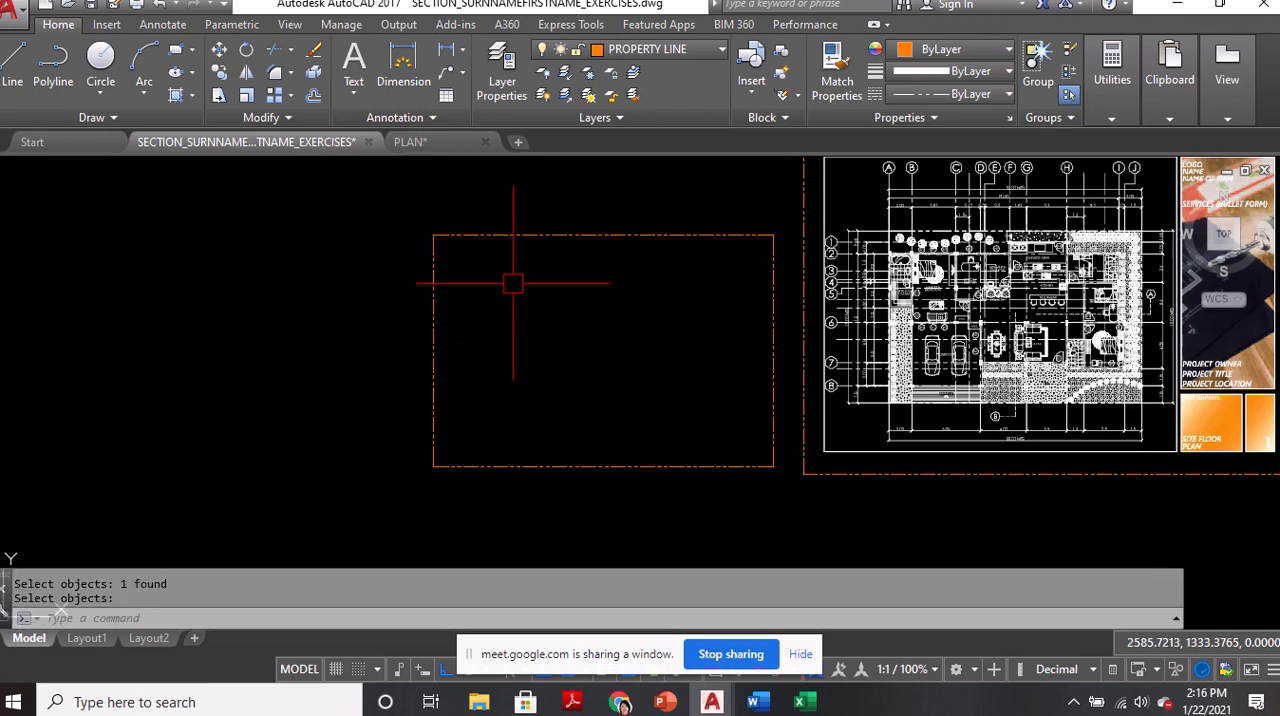
# Offset the north and west property lines 2 units toward the inside of the lot
pyautogui.write('o')
pyautogui.press('Return')
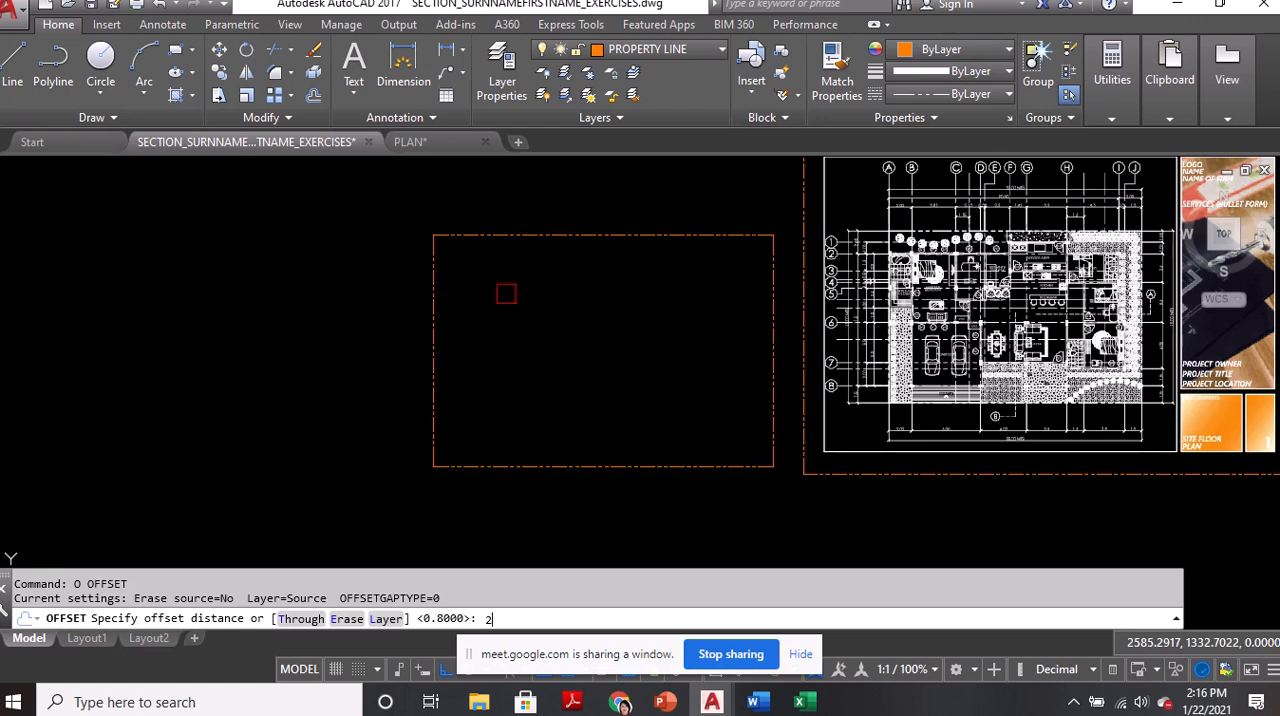
pyautogui.write('2')
pyautogui.press('Return')
pyautogui.scroll(2, 540, 250)
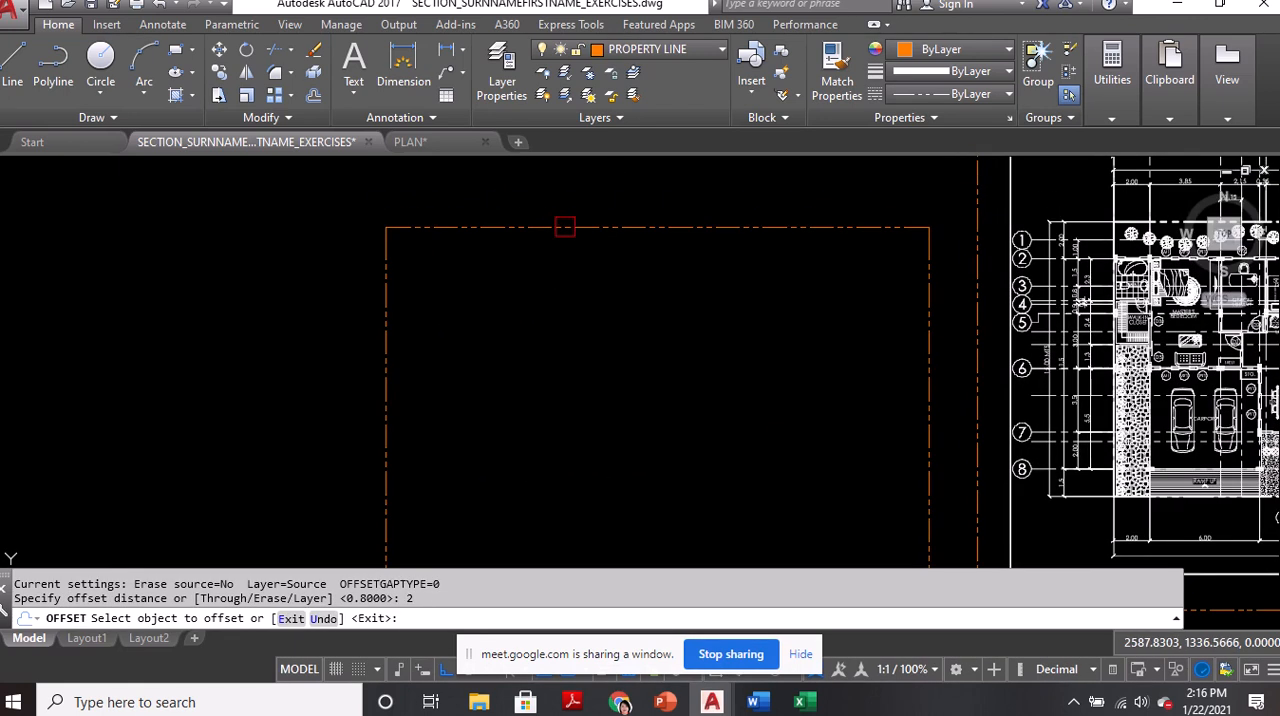
pyautogui.click(564, 227)
pyautogui.click(529, 272)
pyautogui.click(387, 311)
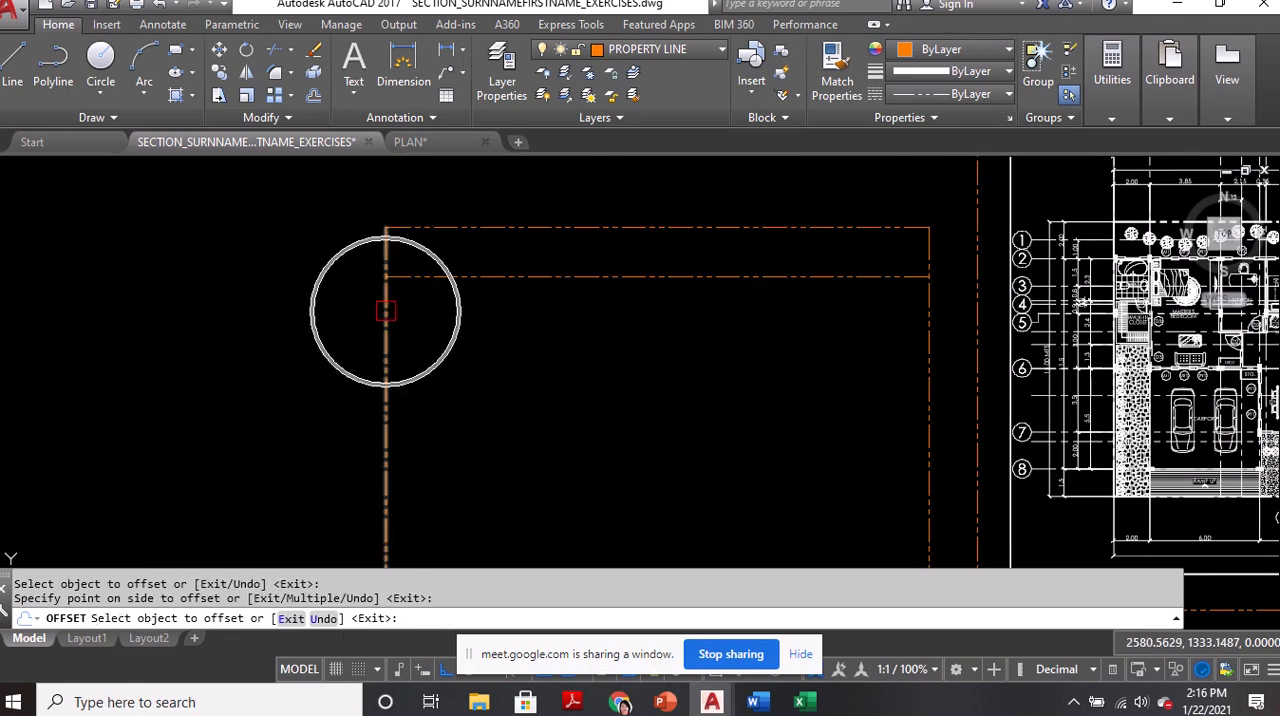
pyautogui.click(498, 316)
pyautogui.press('Return')
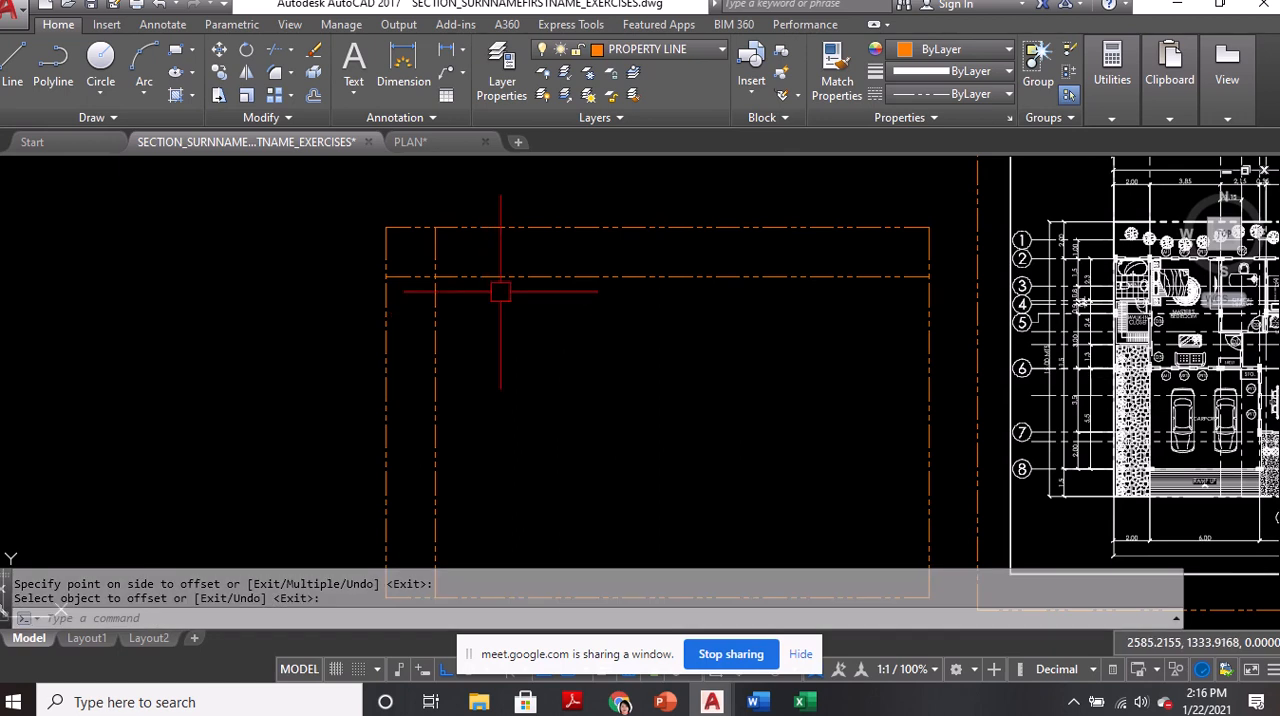
# Assign the two offset lines to the GRIDS layer and clear the selection
pyautogui.moveTo(500, 286); pyautogui.dragTo(507, 321, button='middle')
pyautogui.click(515, 312)
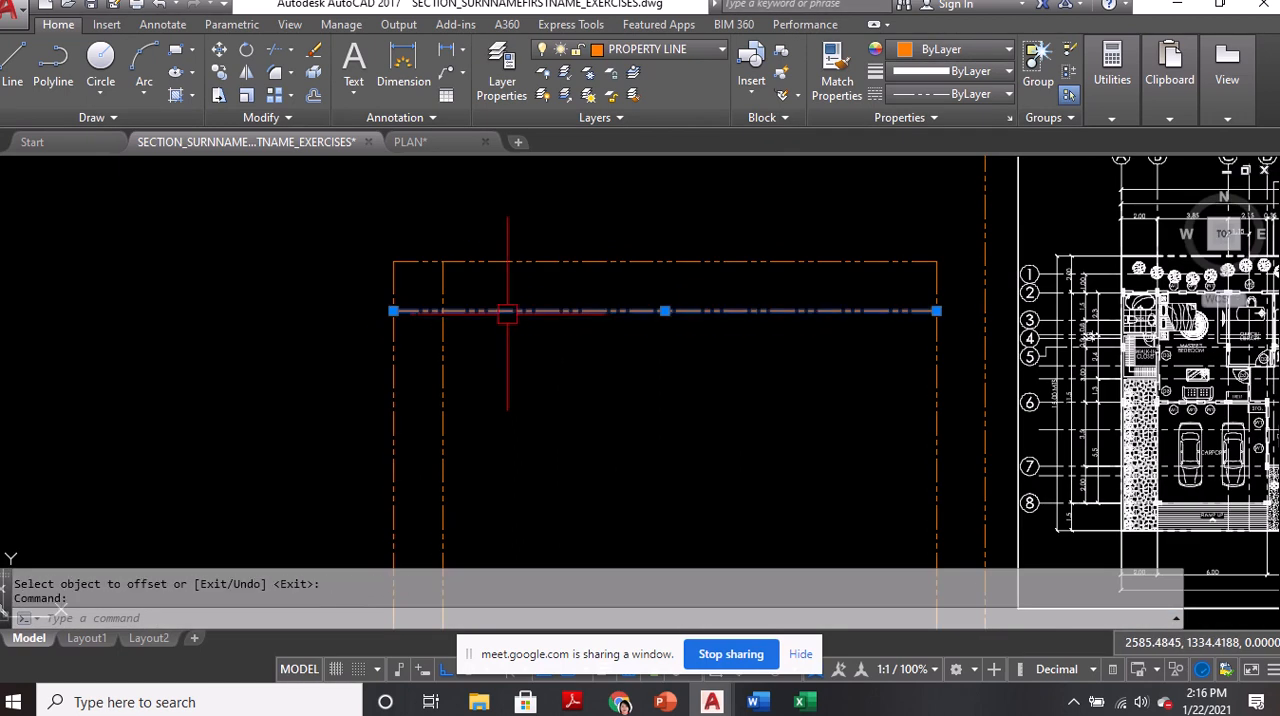
pyautogui.click(442, 362)
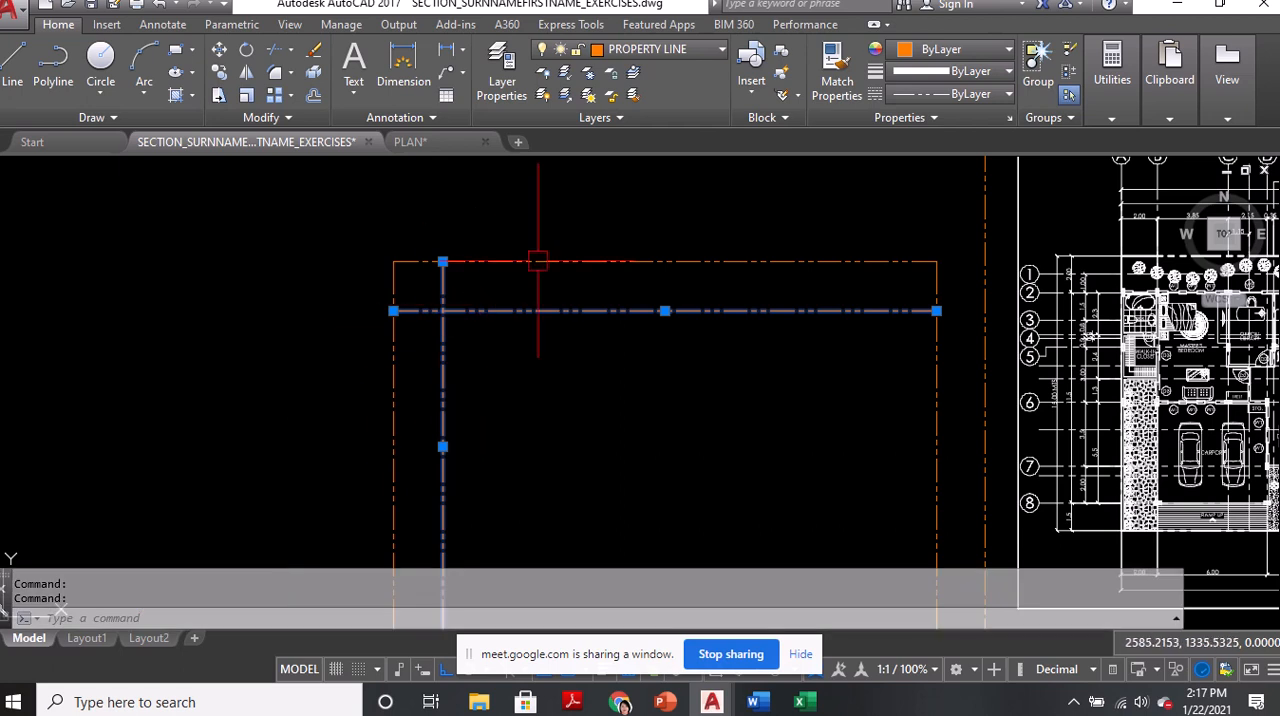
pyautogui.click(663, 52)
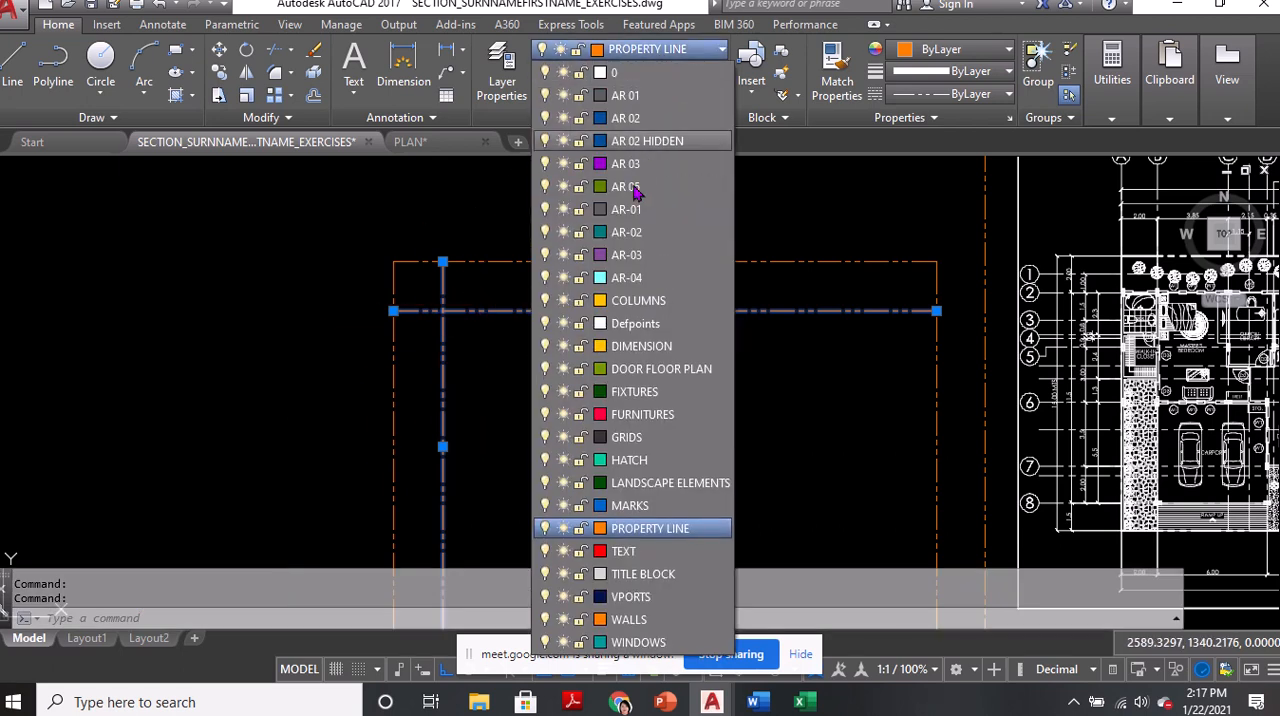
pyautogui.click(626, 437)
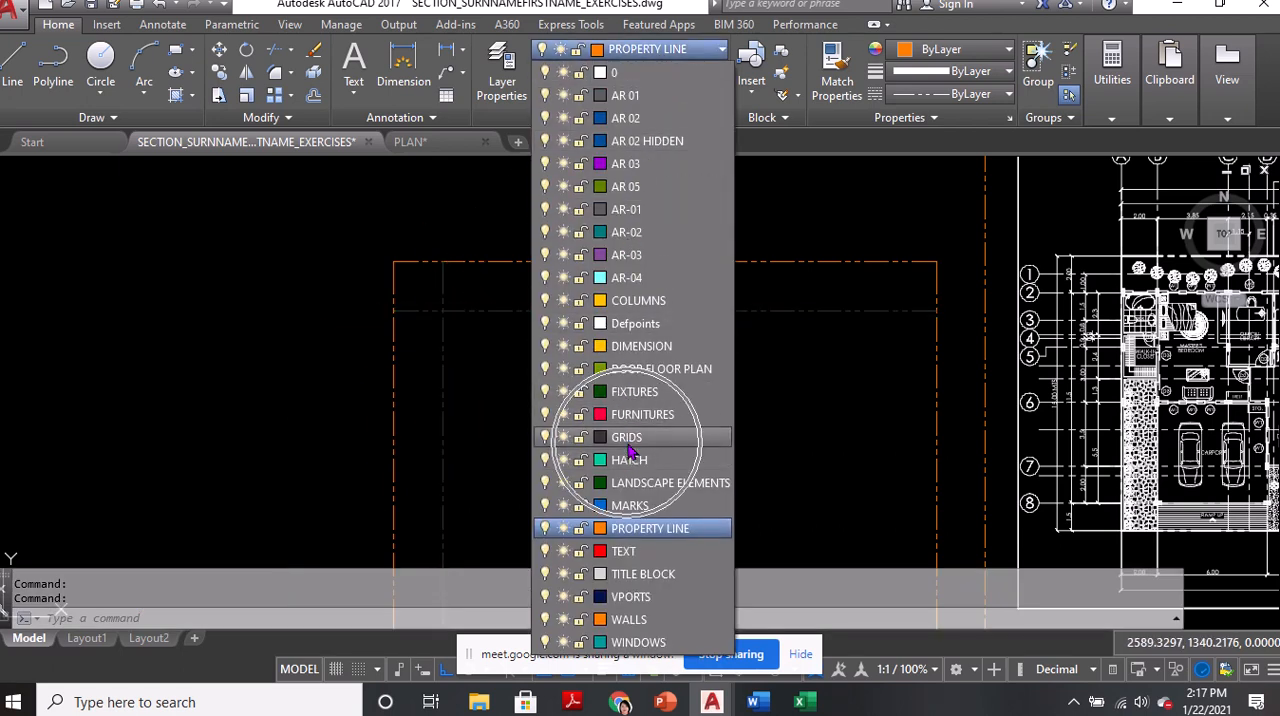
pyautogui.press('Escape')
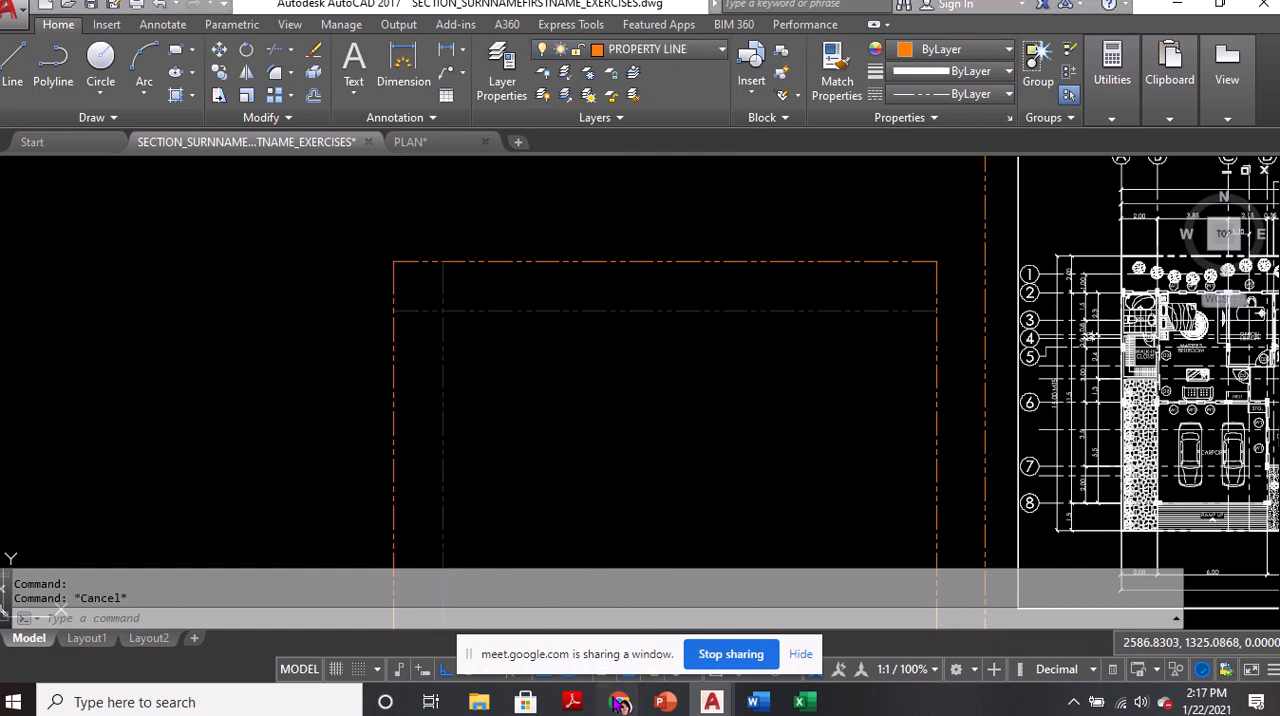
# Switch to the Google Meet call to check on the class, and return to the AutoCAD drawing
pyautogui.moveTo(620, 702)
pyautogui.click(567, 668)
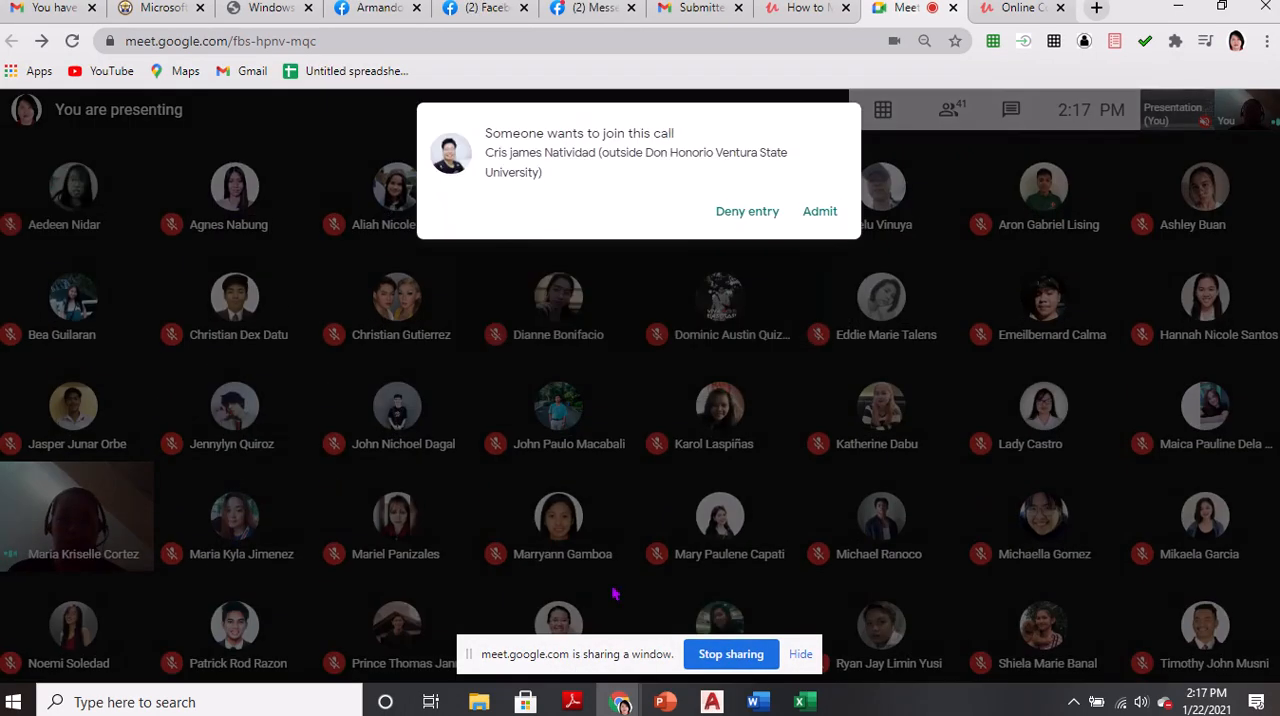
pyautogui.hotkey('alt', 'Tab')
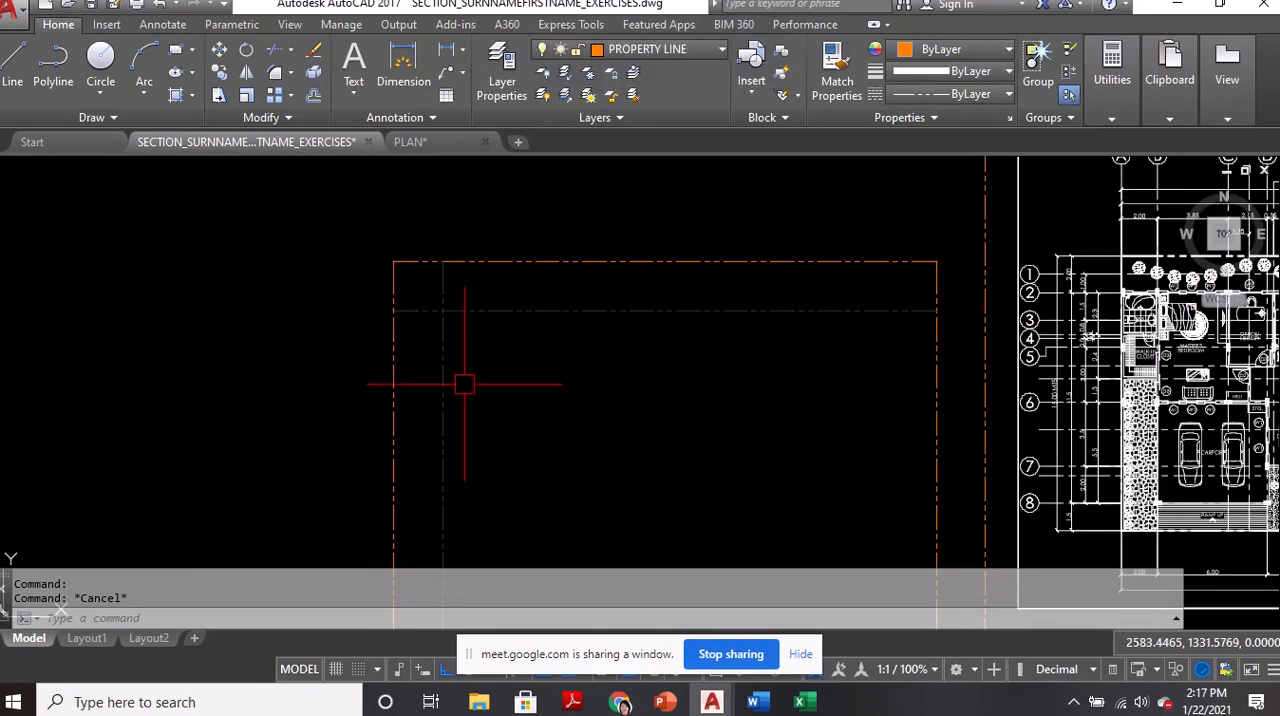
pyautogui.moveTo(576, 4)
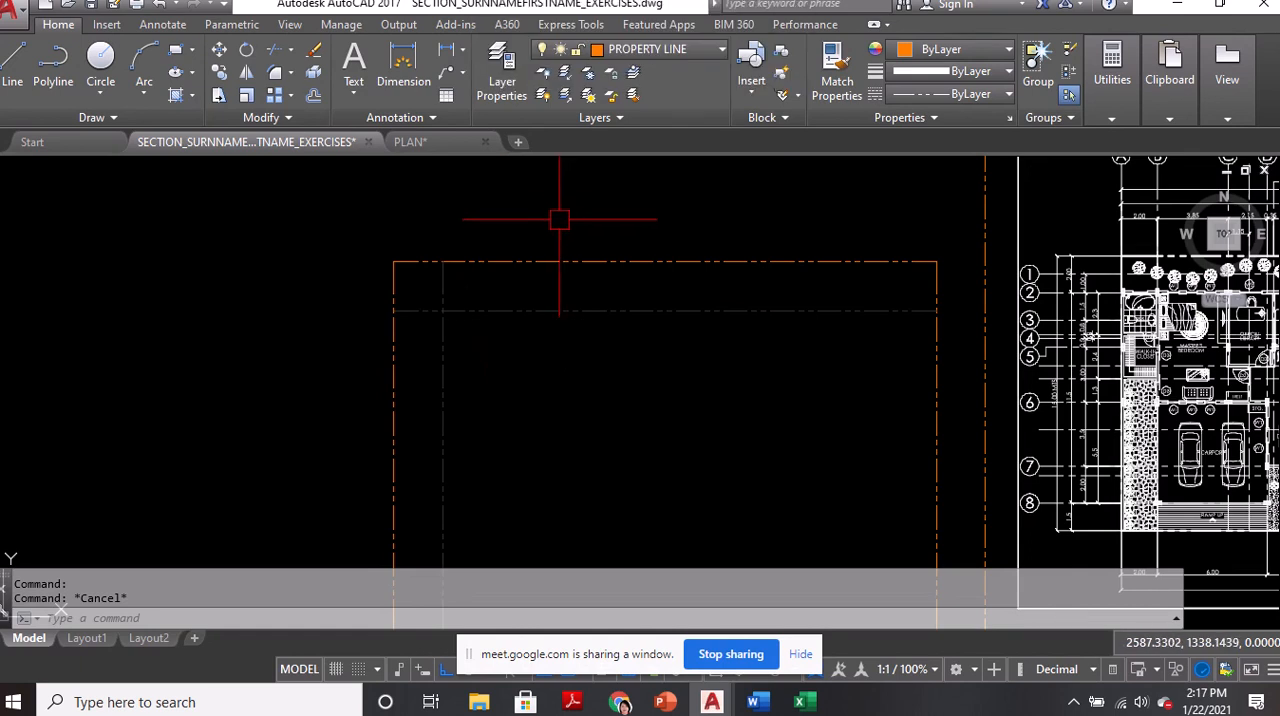
# Stretch the upper end of the vertical grid line 5 units upward, beyond the north property line
pyautogui.moveTo(473, 266); pyautogui.dragTo(457, 323, button='middle')
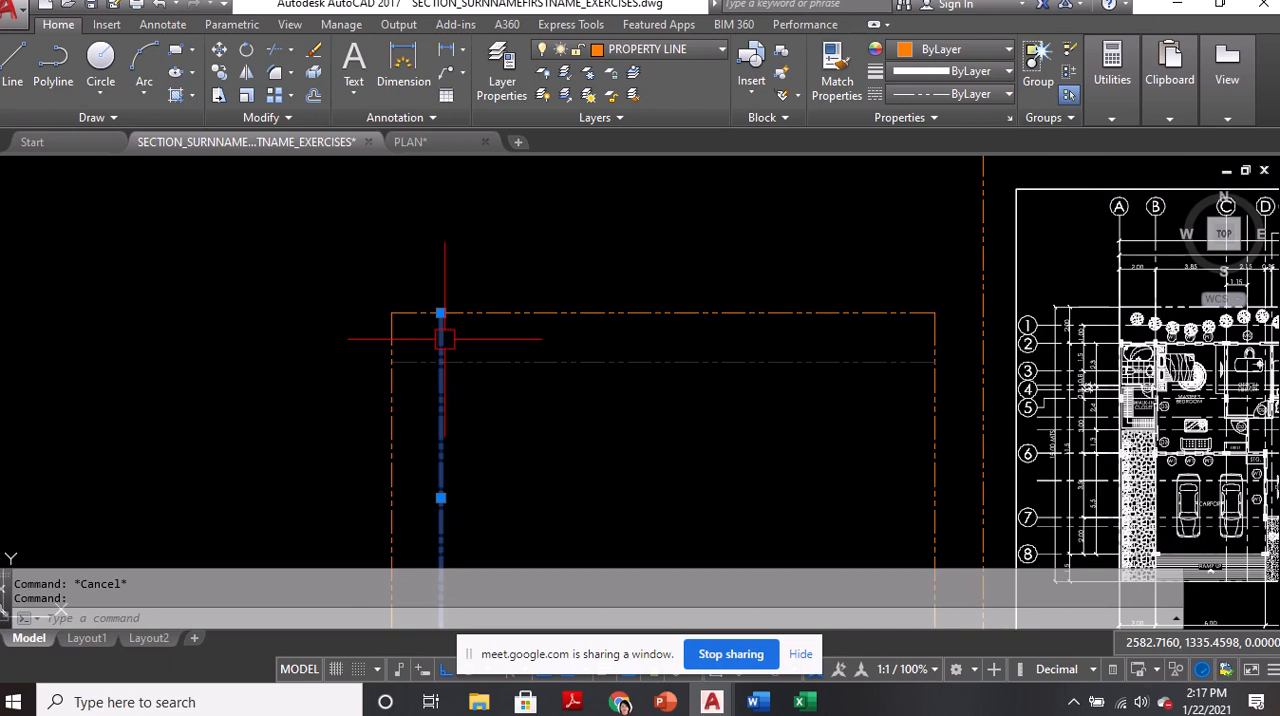
pyautogui.moveTo(434, 328); pyautogui.dragTo(447, 374, button='middle')
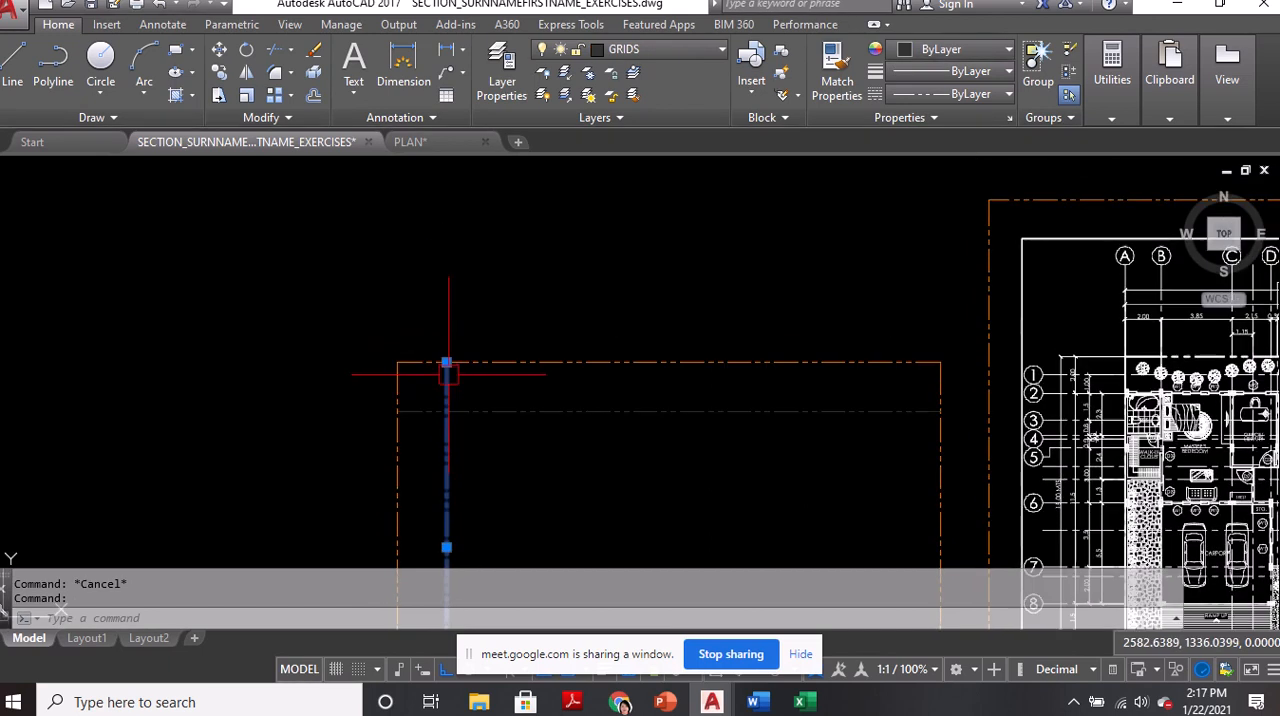
pyautogui.click(446, 362)
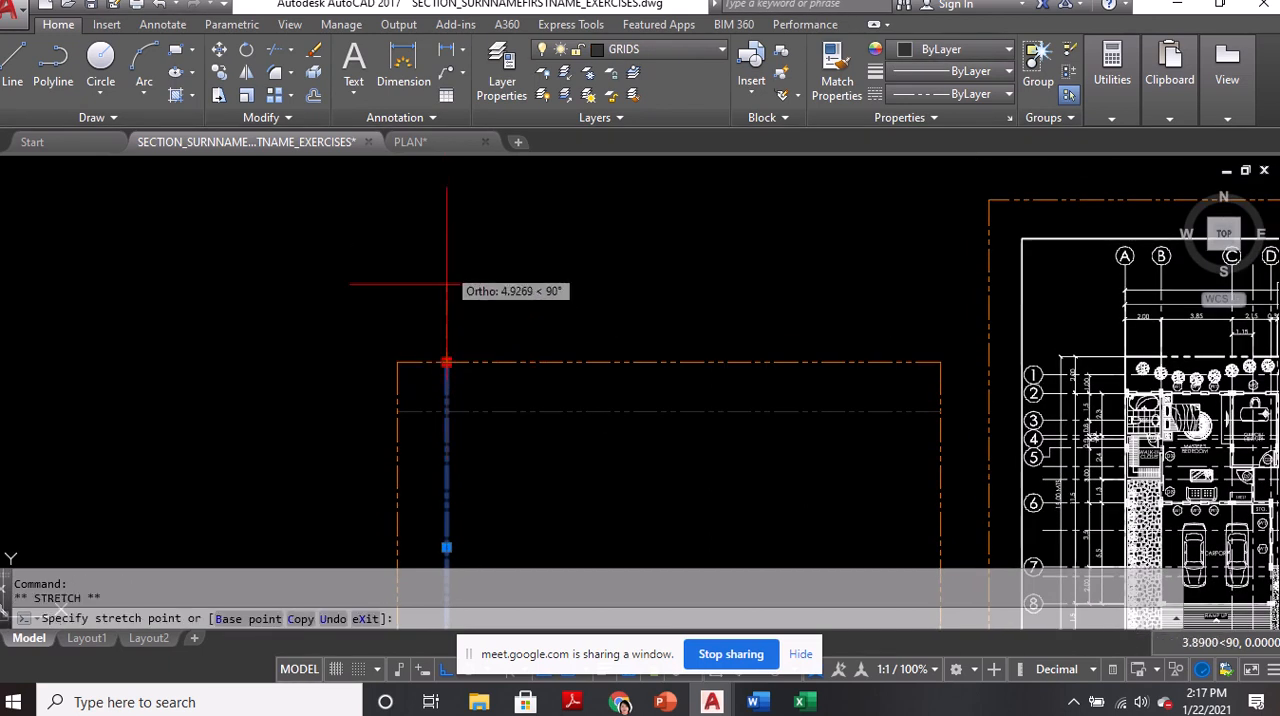
pyautogui.write('5')
pyautogui.press('Return')
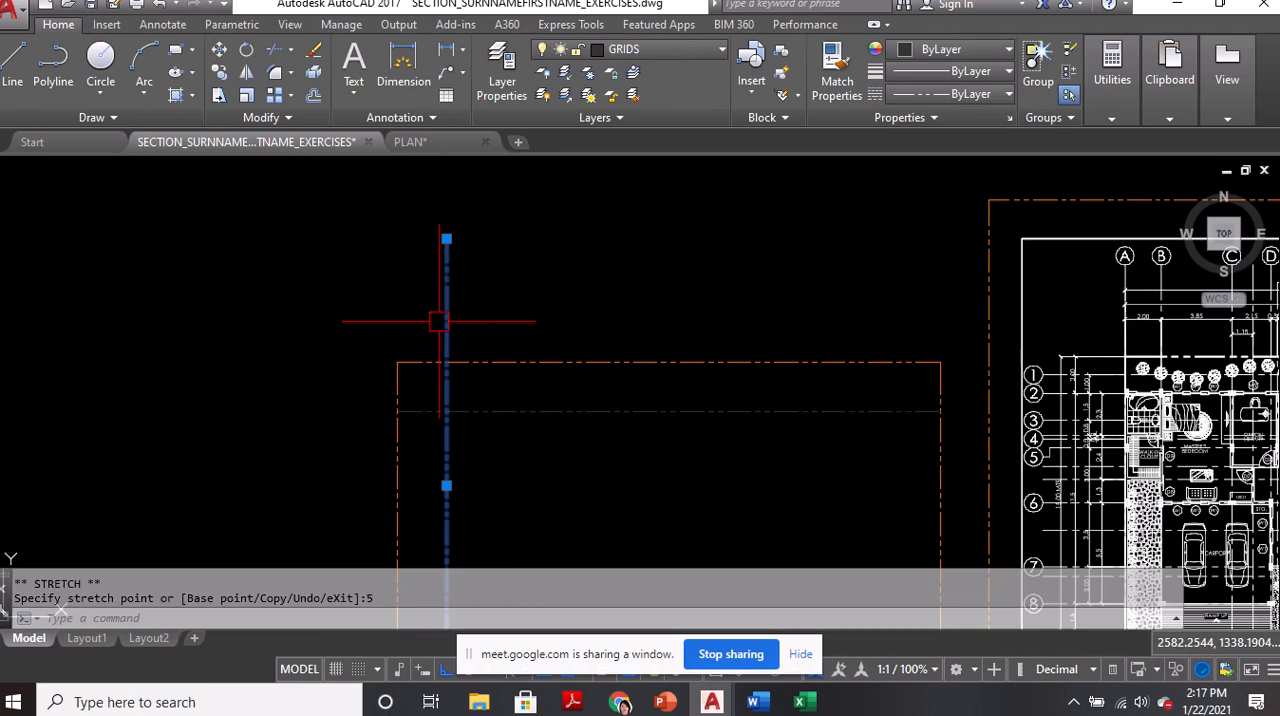
# Stretch the west end of the horizontal grid line 5 units outward past the west property line
pyautogui.click(428, 411)
pyautogui.click(397, 411)
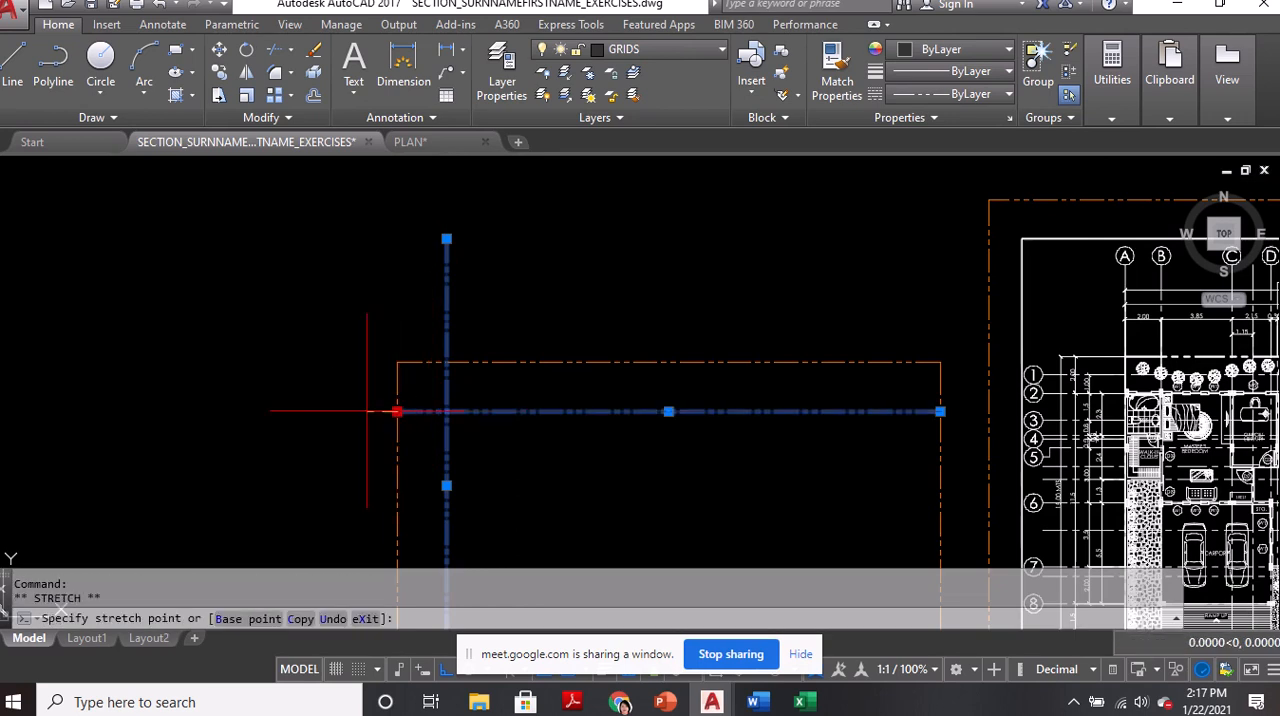
pyautogui.write('5')
pyautogui.press('Return')
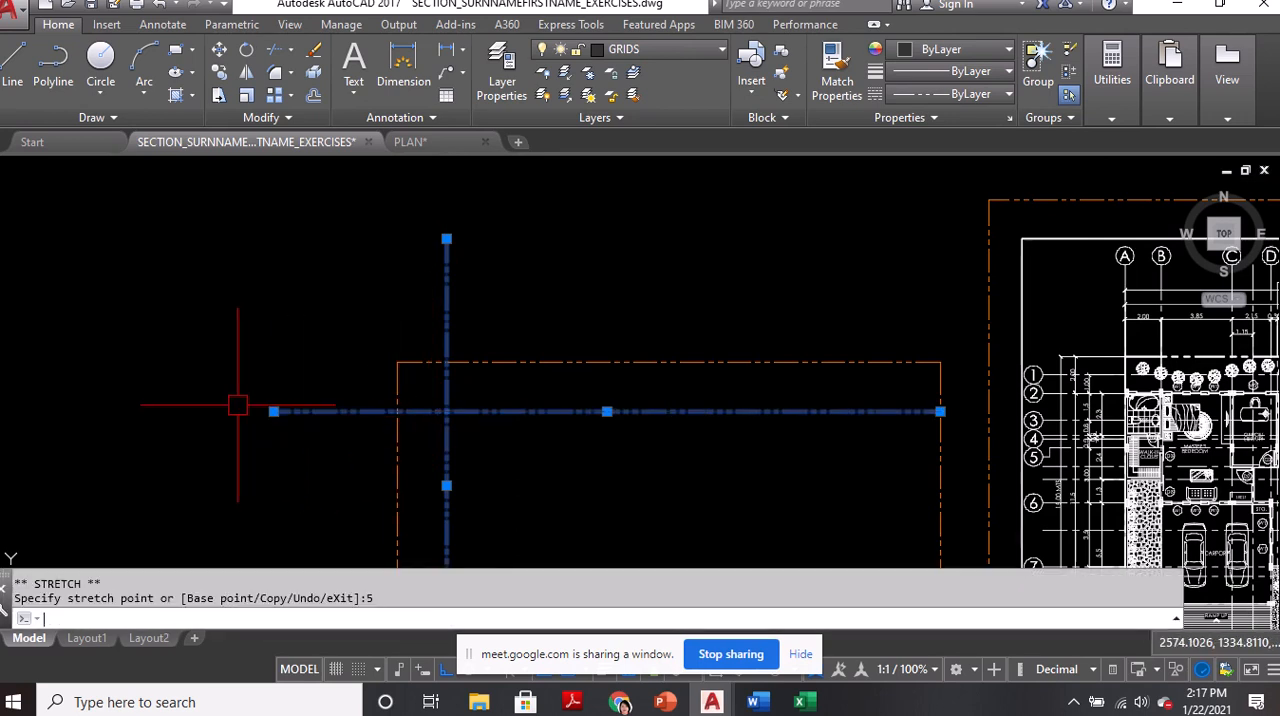
pyautogui.press('Escape')
# Copy the vertical grid line from its intersection with the north property line to the lot's northwest corner
pyautogui.scroll(4, 643, 349)
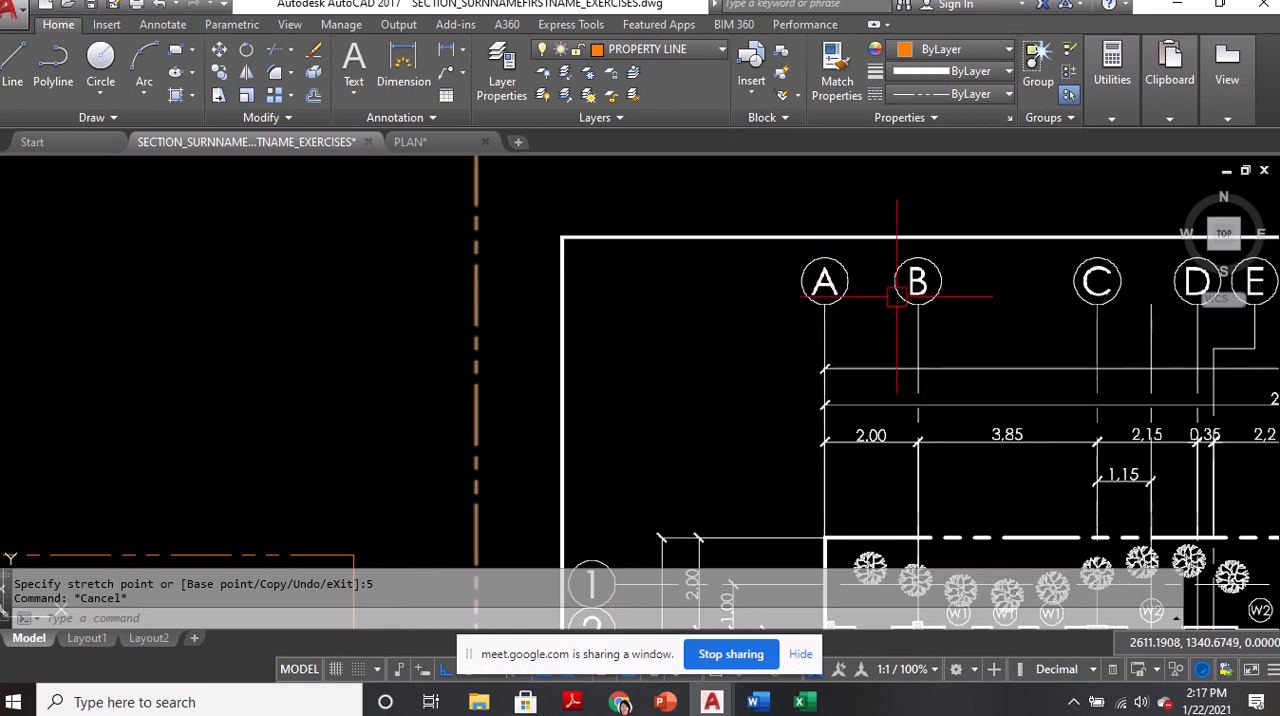
pyautogui.scroll(-5, 913, 287)
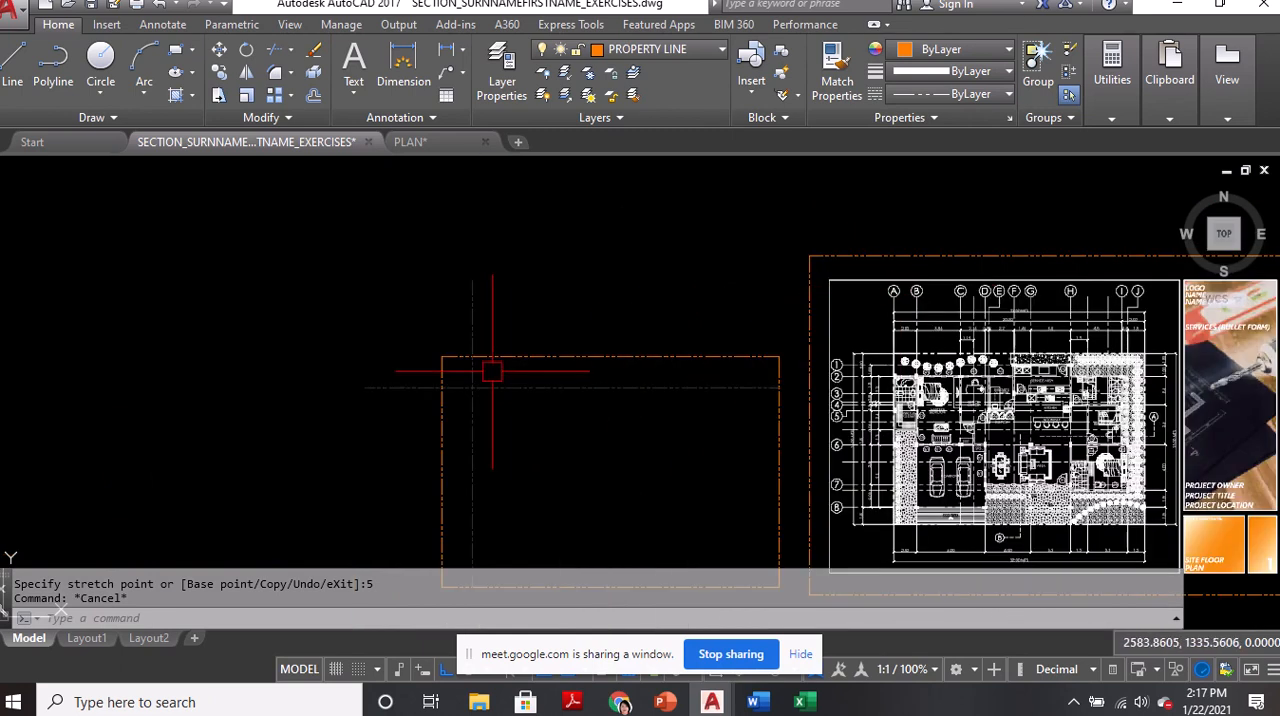
pyautogui.scroll(2, 466, 362)
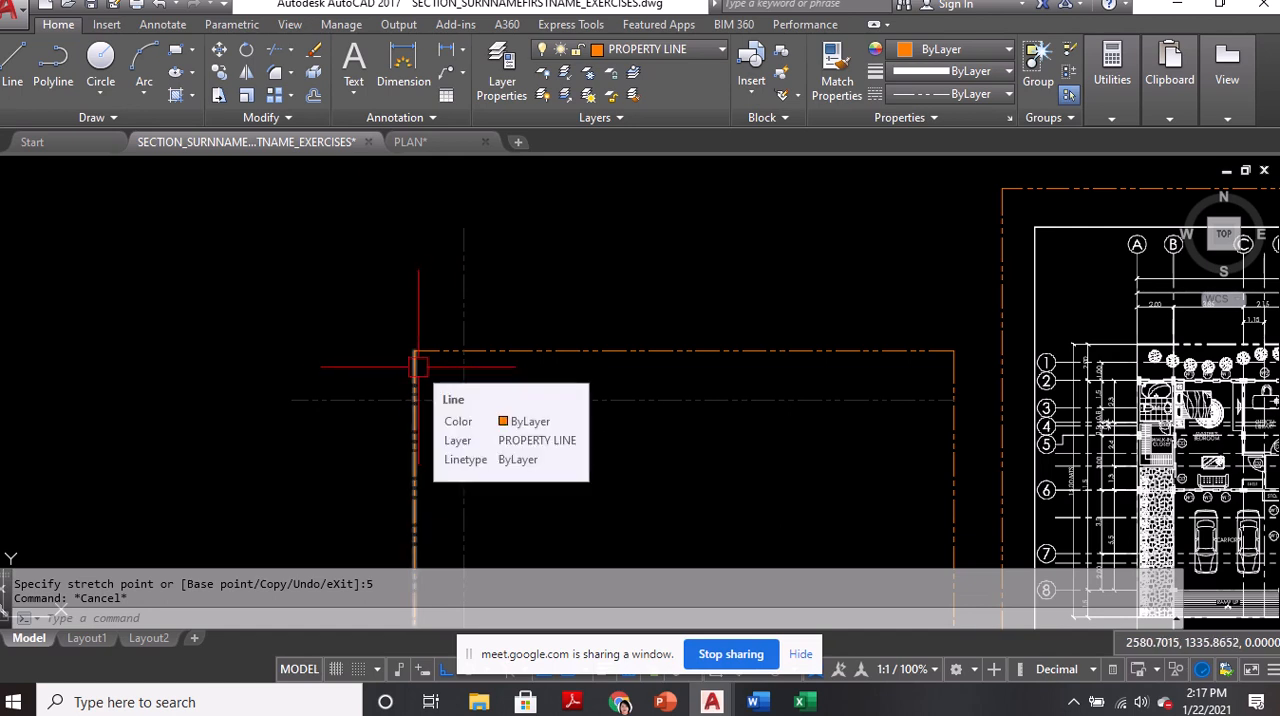
pyautogui.write('co')
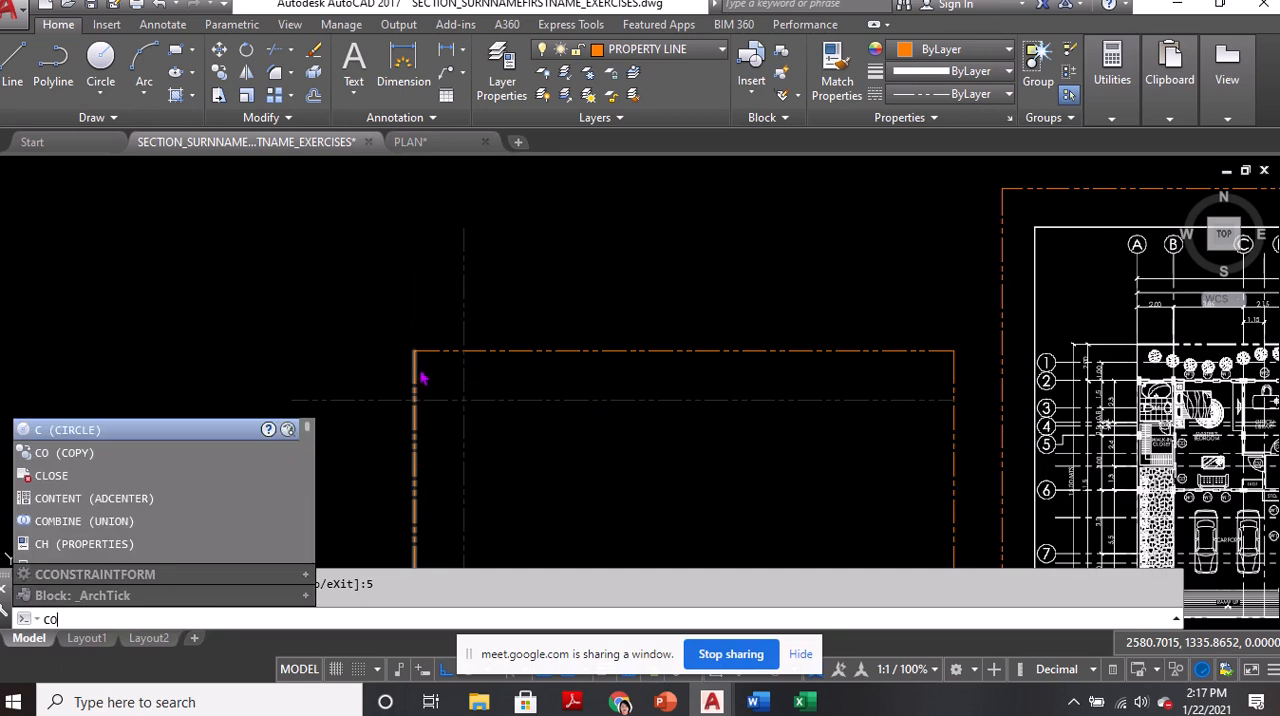
pyautogui.press('Return')
pyautogui.scroll(4, 436, 372)
pyautogui.click(500, 298)
pyautogui.press('Return')
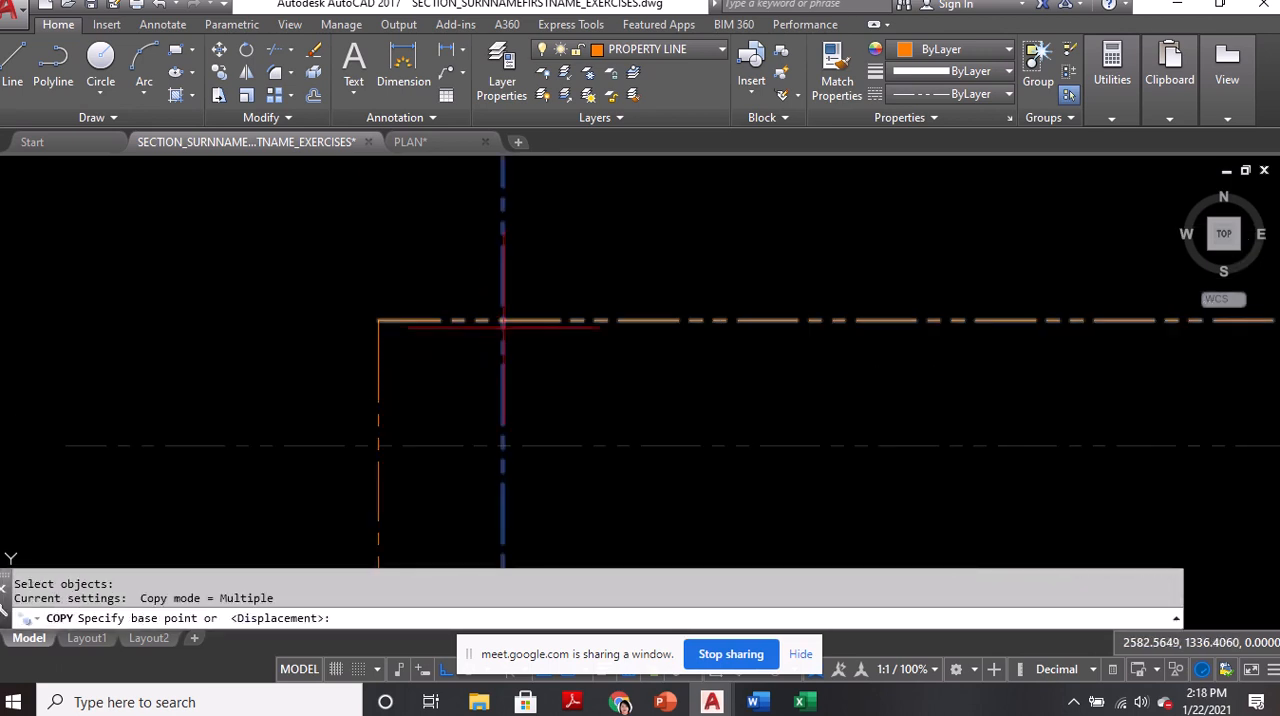
pyautogui.click(502, 321)
pyautogui.click(378, 320)
pyautogui.press('Return')
pyautogui.scroll(-4, 366, 332)
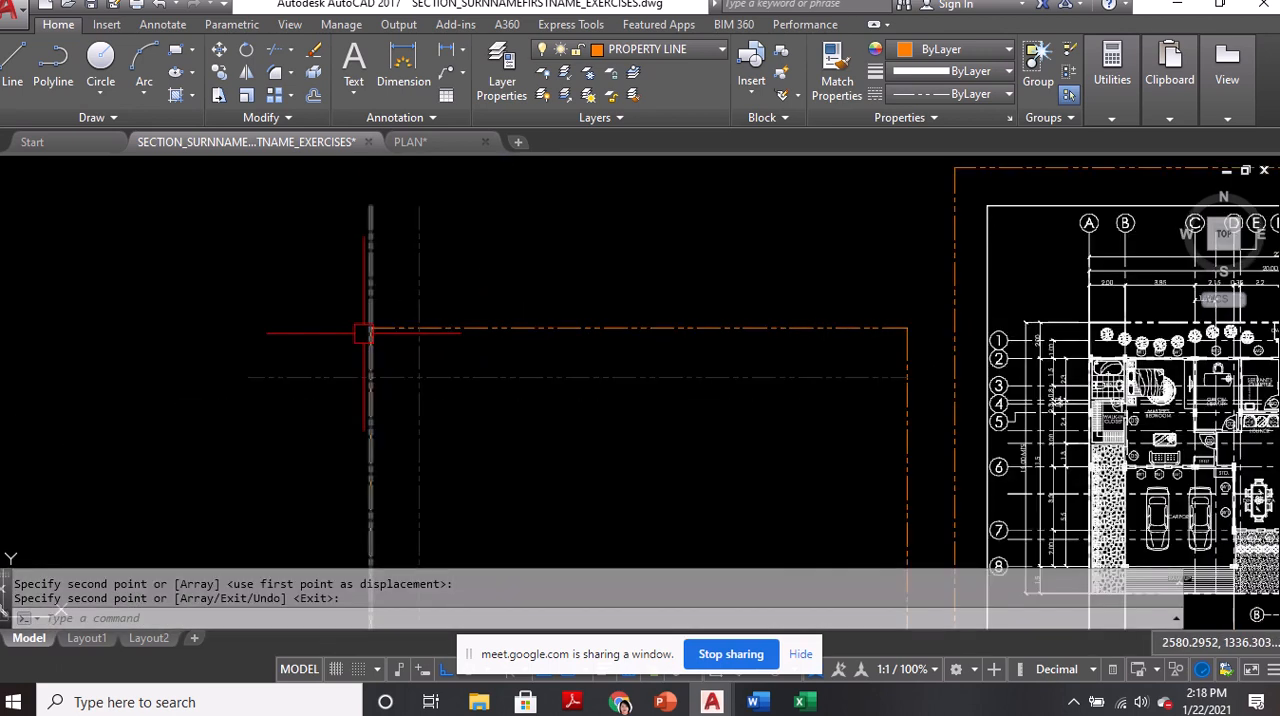
# Check the underlay's horizontal spacing dimensions from grid line A through grid line C
pyautogui.moveTo(754, 337); pyautogui.dragTo(586, 317, button='middle')
pyautogui.scroll(2, 1003, 284)
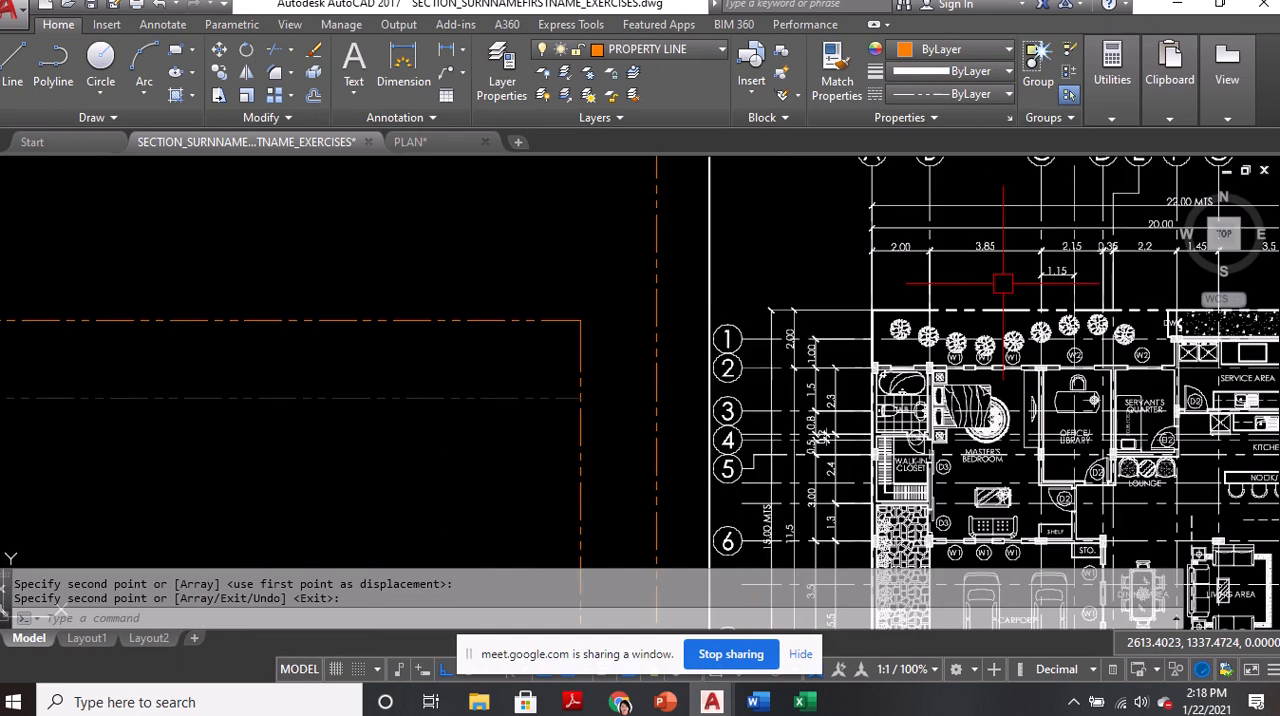
pyautogui.scroll(2, 1003, 280)
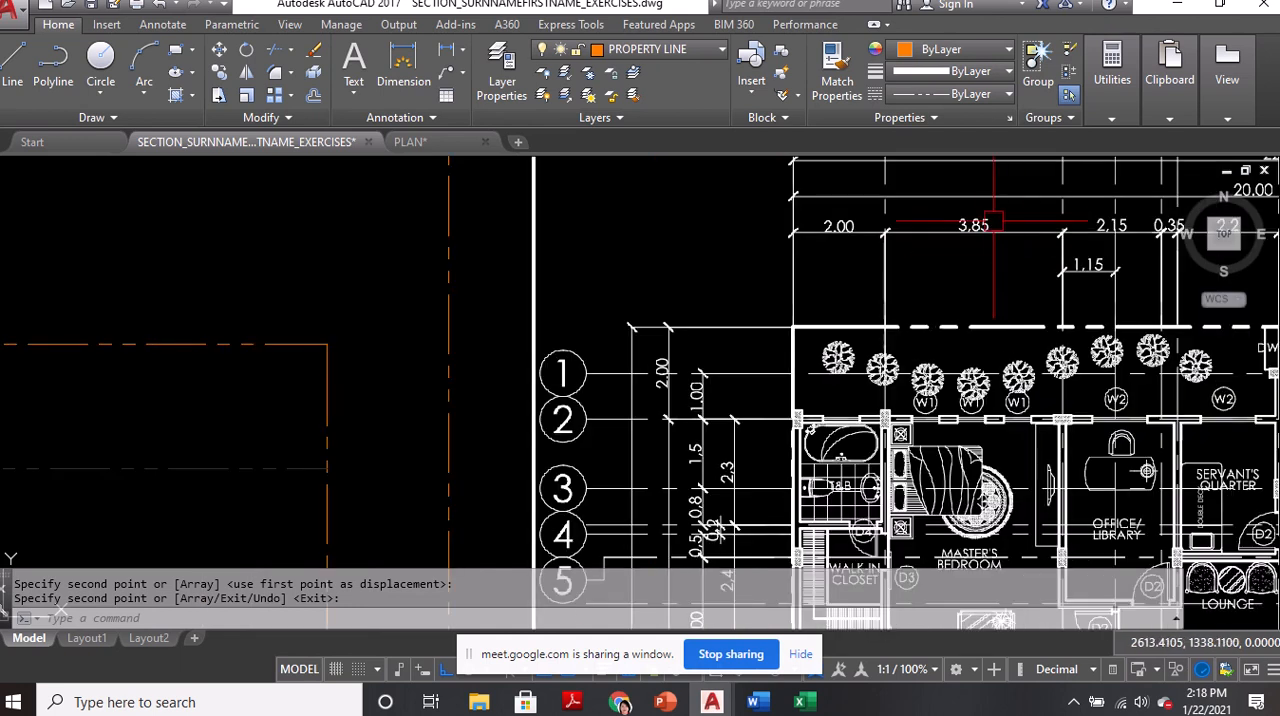
pyautogui.scroll(-2, 1088, 228)
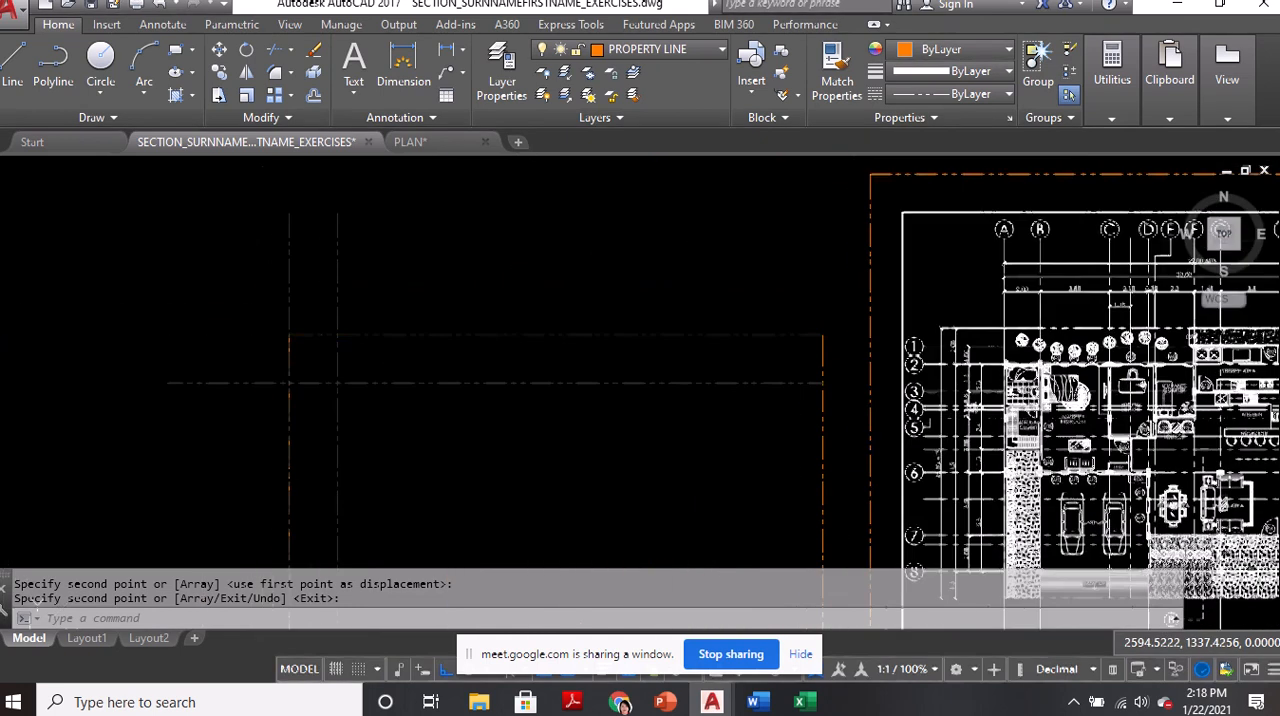
# Offset the vertical grid line inside the west property line 3.85 units to the east
pyautogui.write('o')
pyautogui.press('Return')
pyautogui.write('3')
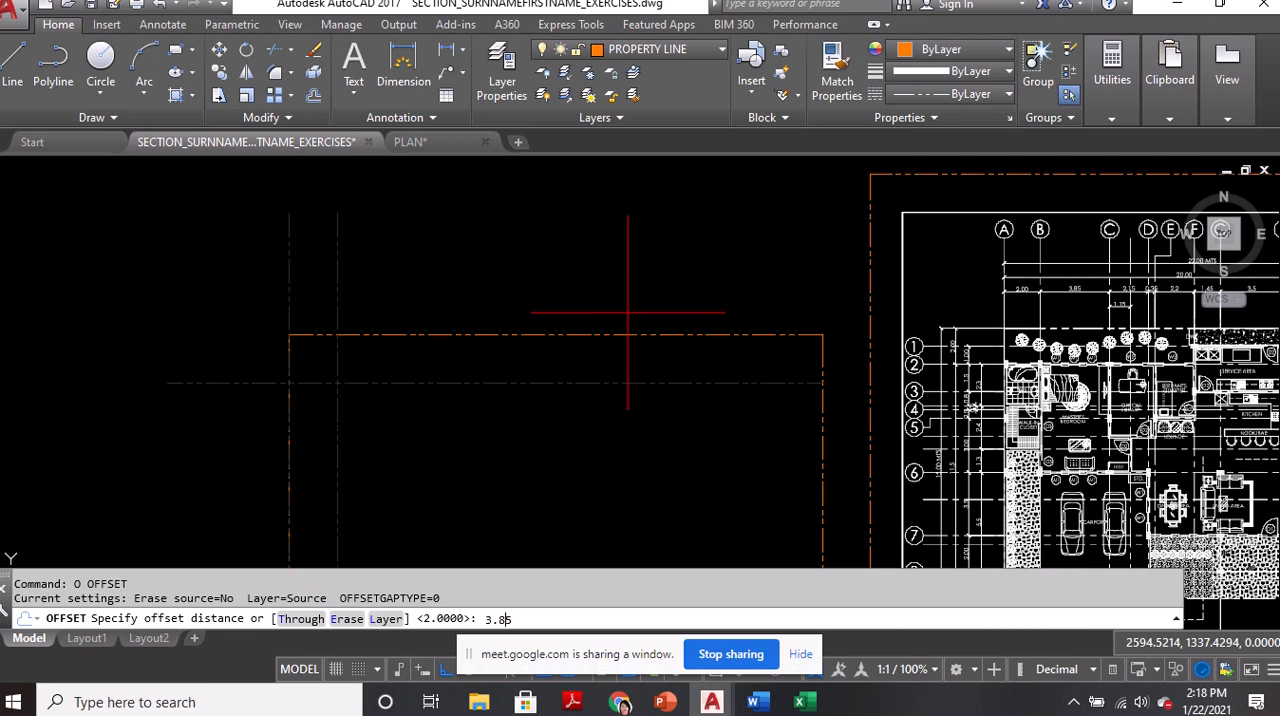
pyautogui.write('.85')
pyautogui.press('Return')
pyautogui.click(337, 278)
pyautogui.click(586, 263)
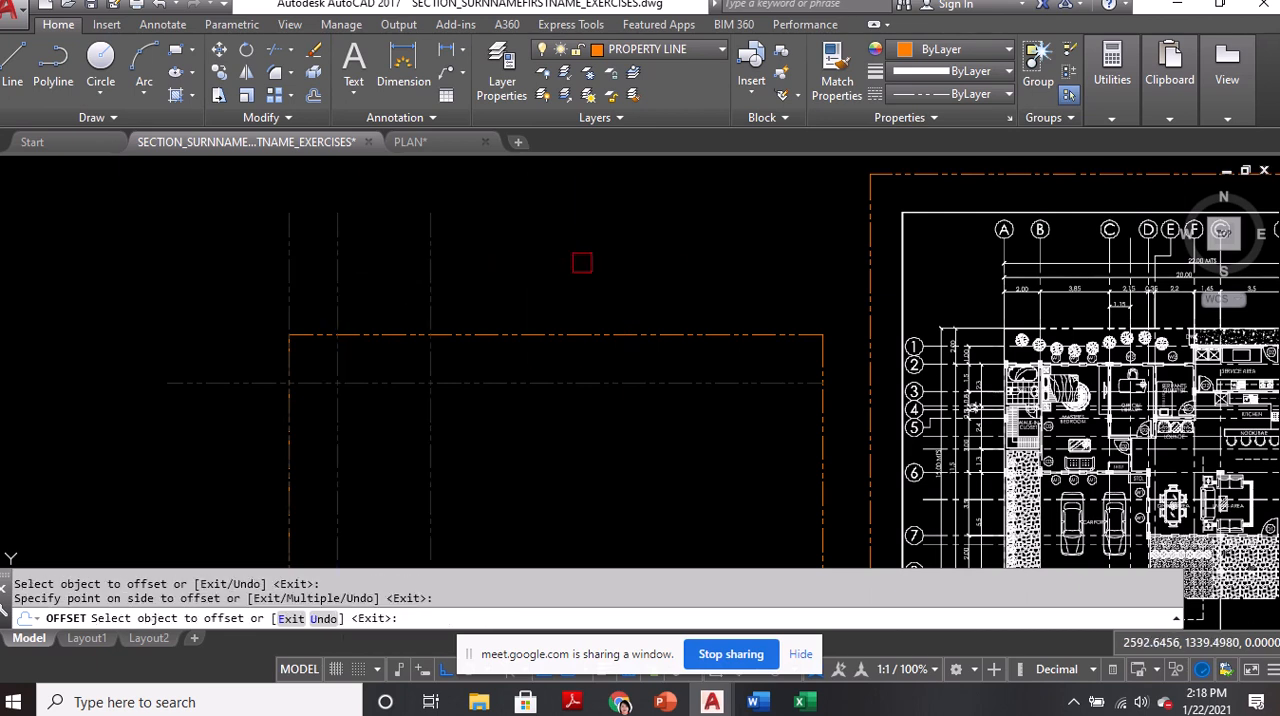
pyautogui.press('Return')
pyautogui.write('o')
pyautogui.press('Return')
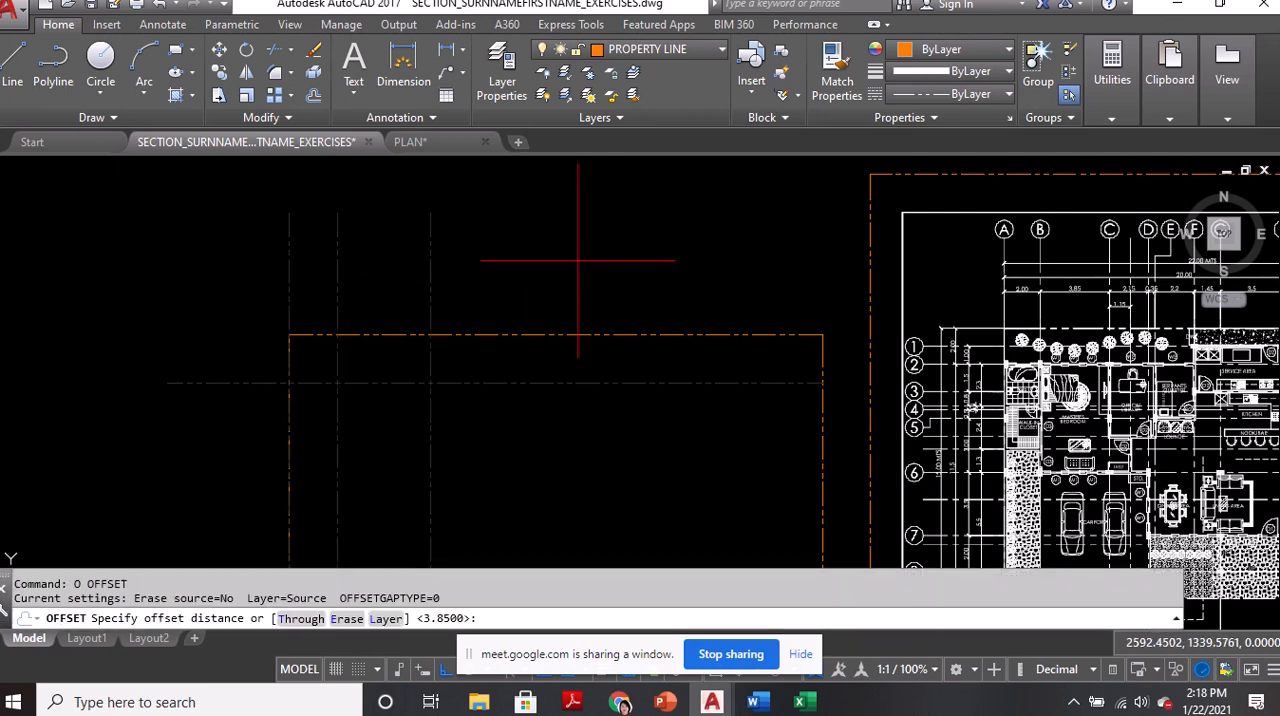
pyautogui.scroll(4, 1160, 295)
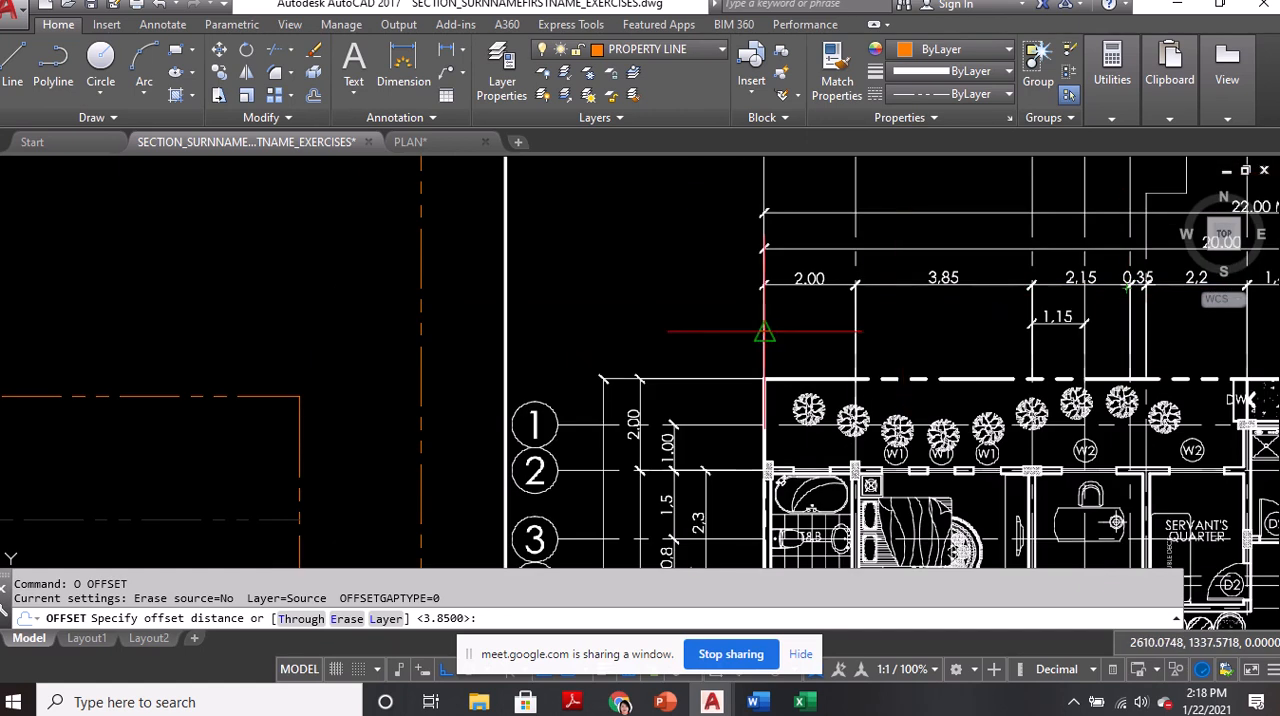
pyautogui.press('Escape')
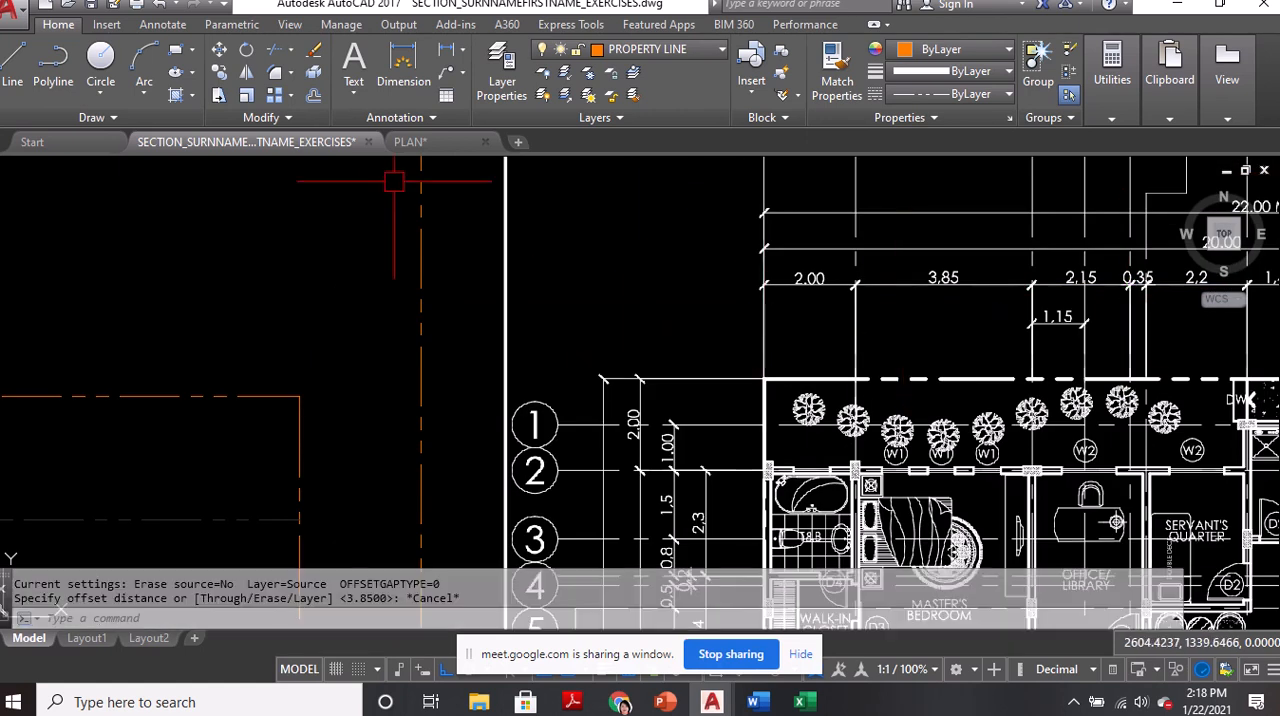
# Switch to the PLAN drawing and measure from grid line C to the wall between the office/library and the servant's quarter
pyautogui.click(411, 143)
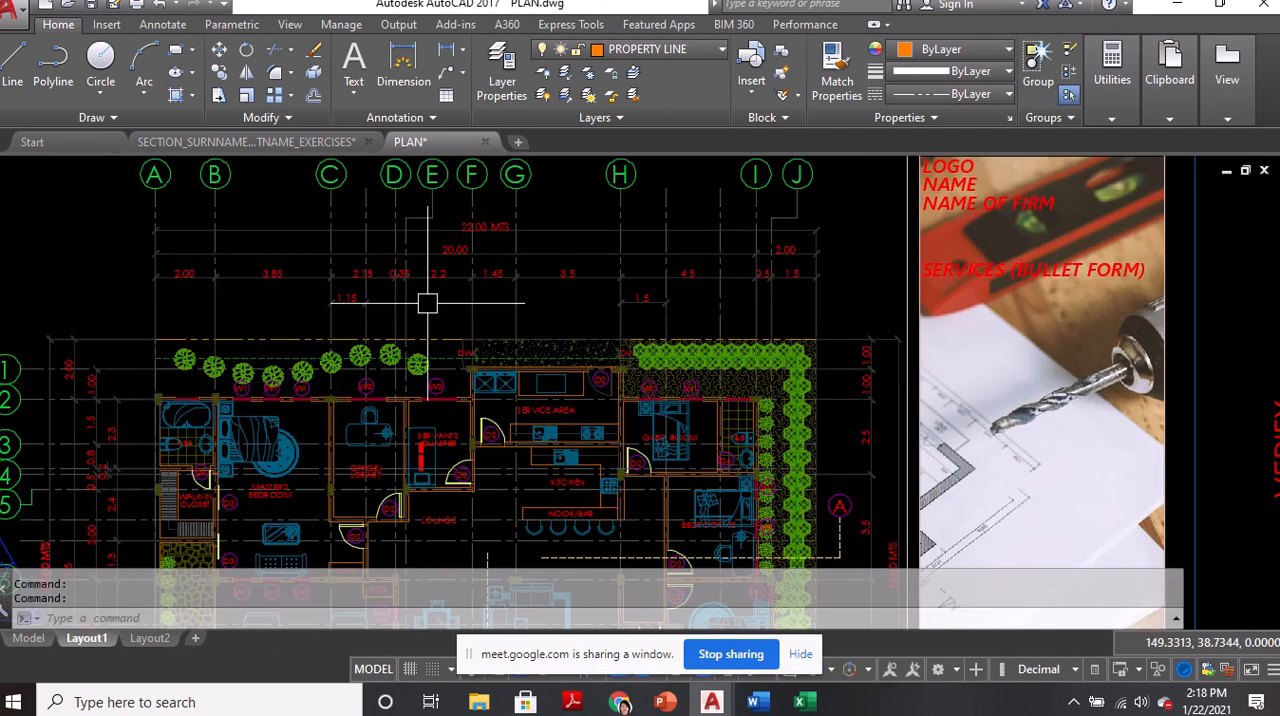
pyautogui.scroll(2, 300, 345)
pyautogui.moveTo(300, 351); pyautogui.dragTo(366, 349, button='middle')
pyautogui.write('DI')
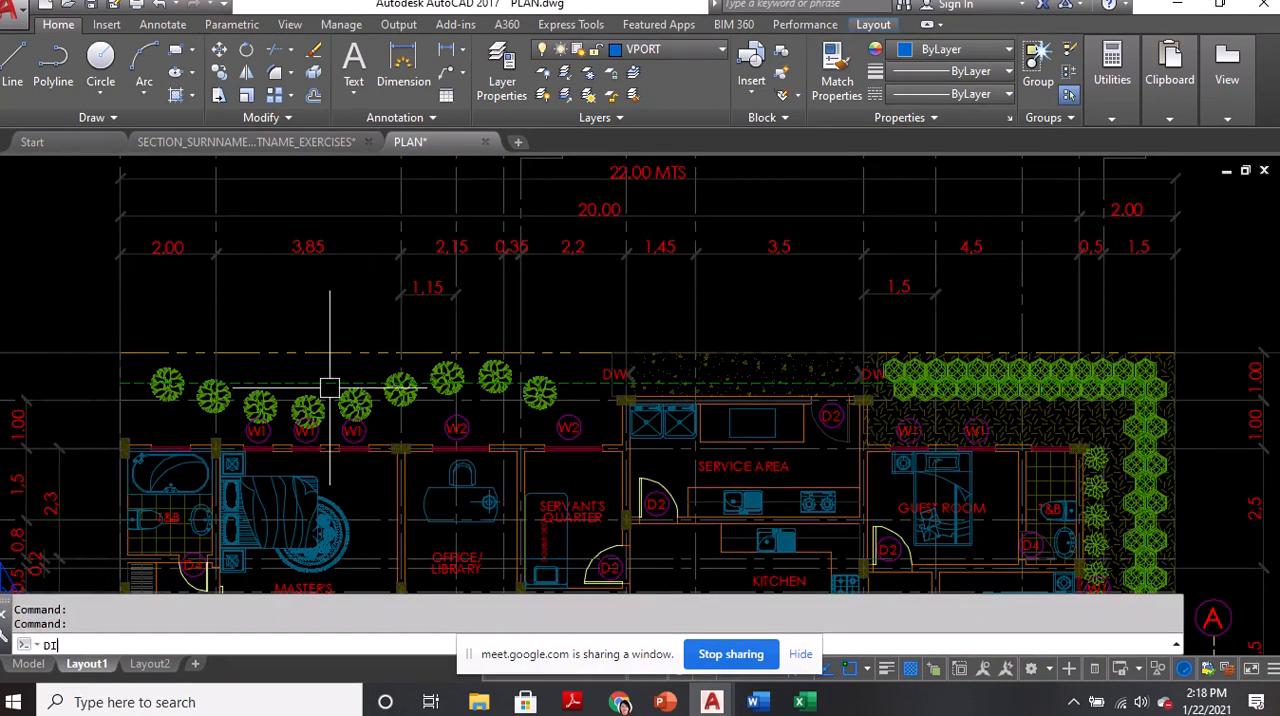
pyautogui.press('Return')
pyautogui.scroll(3, 330, 388)
pyautogui.click(420, 443)
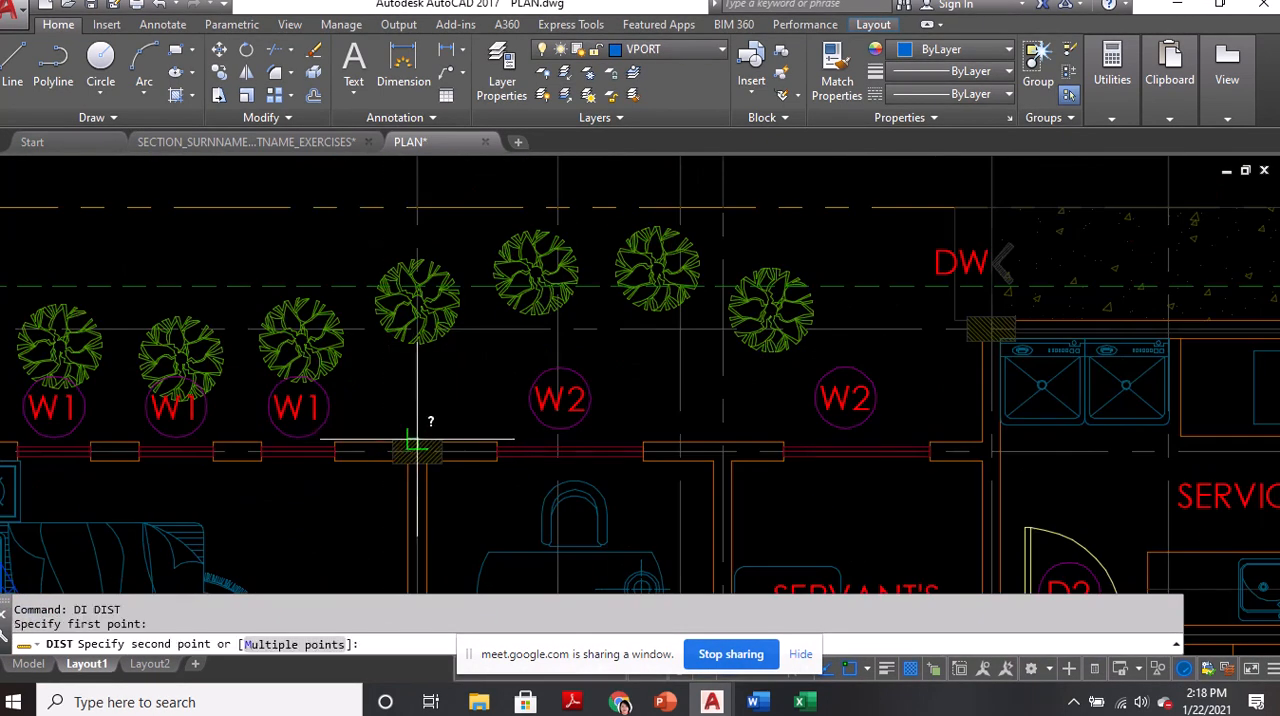
pyautogui.click(724, 440)
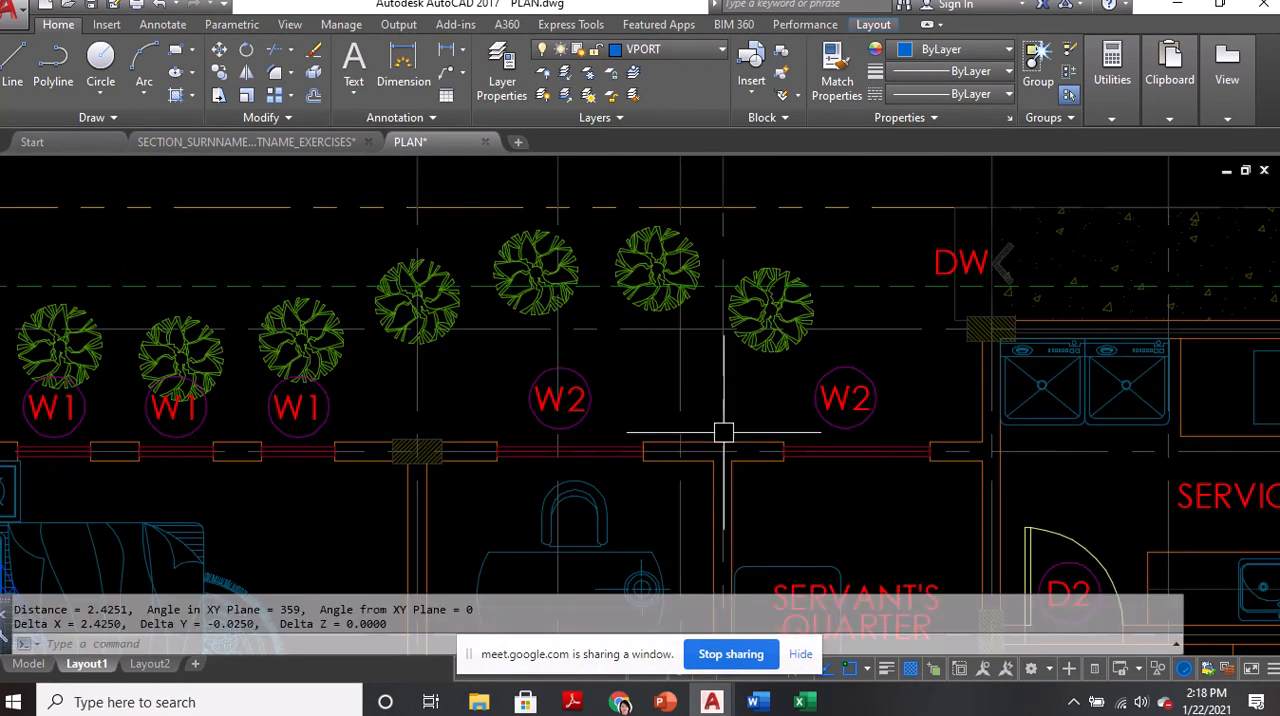
# Return to the exercises drawing and offset the easternmost vertical grid line 2.5 units to the east
pyautogui.click(250, 144)
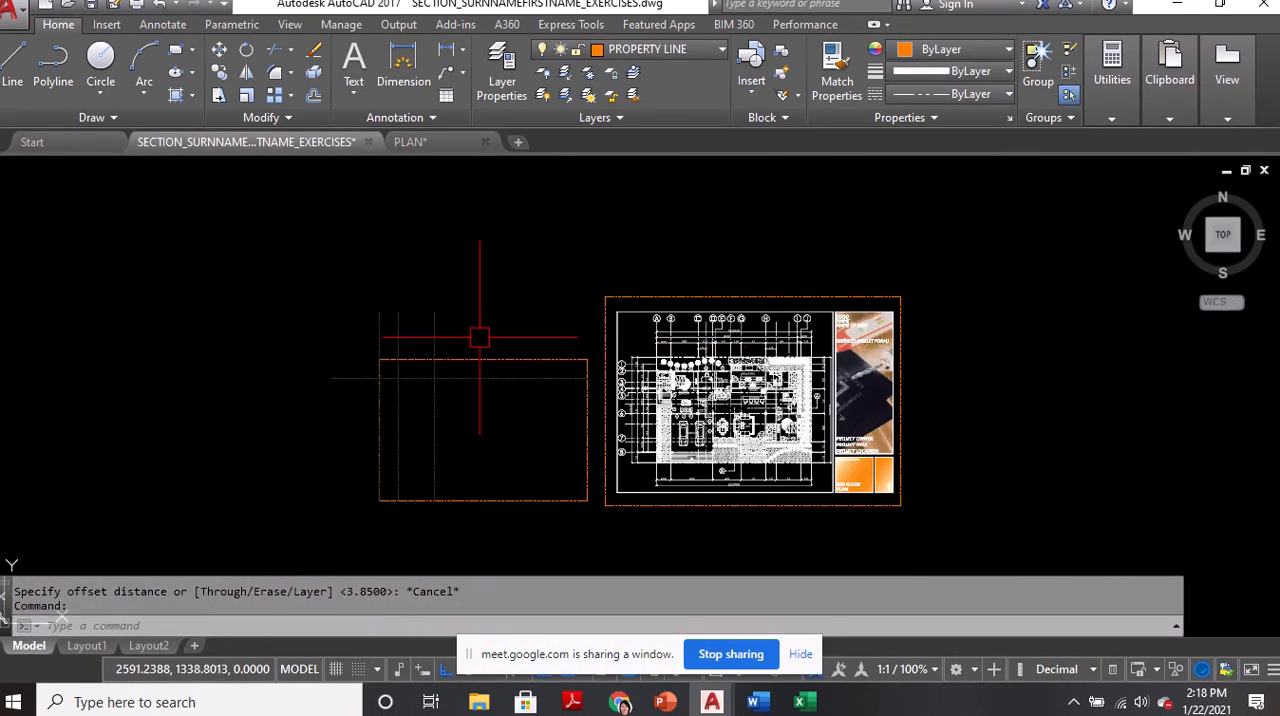
pyautogui.scroll(2, 470, 340)
pyautogui.write('O')
pyautogui.press('Return')
pyautogui.write('2/')
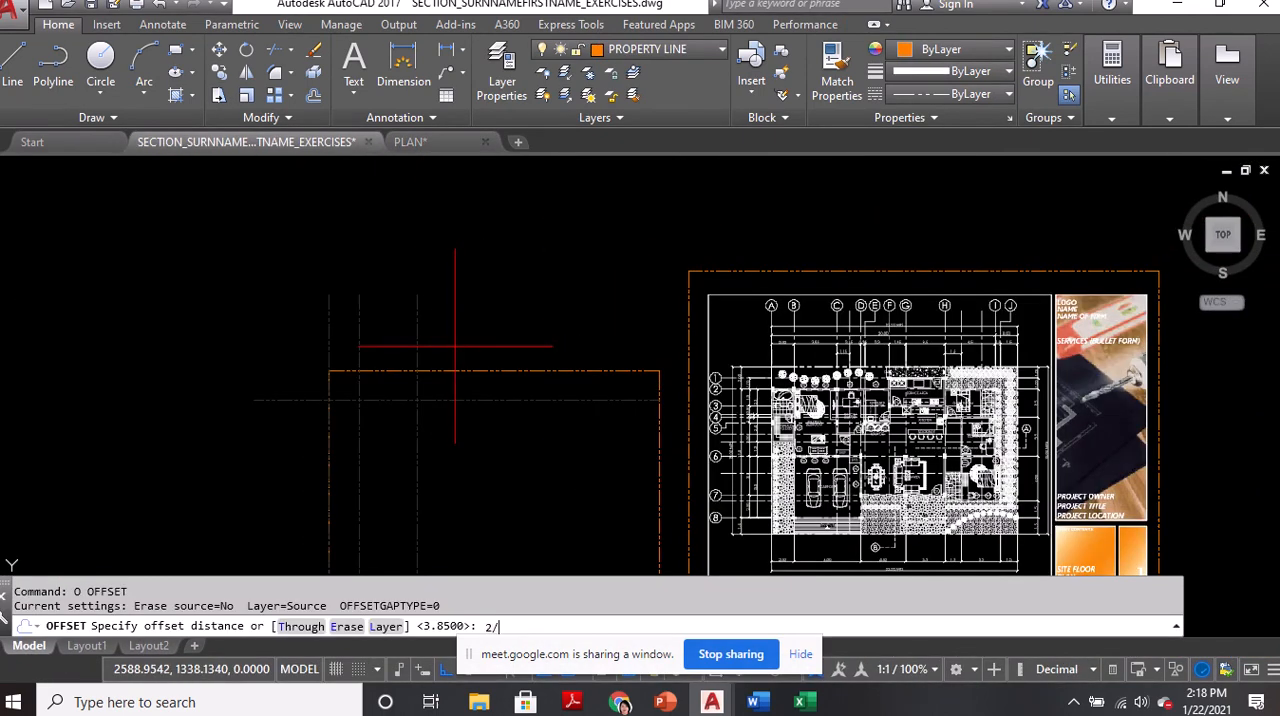
pyautogui.write('5')
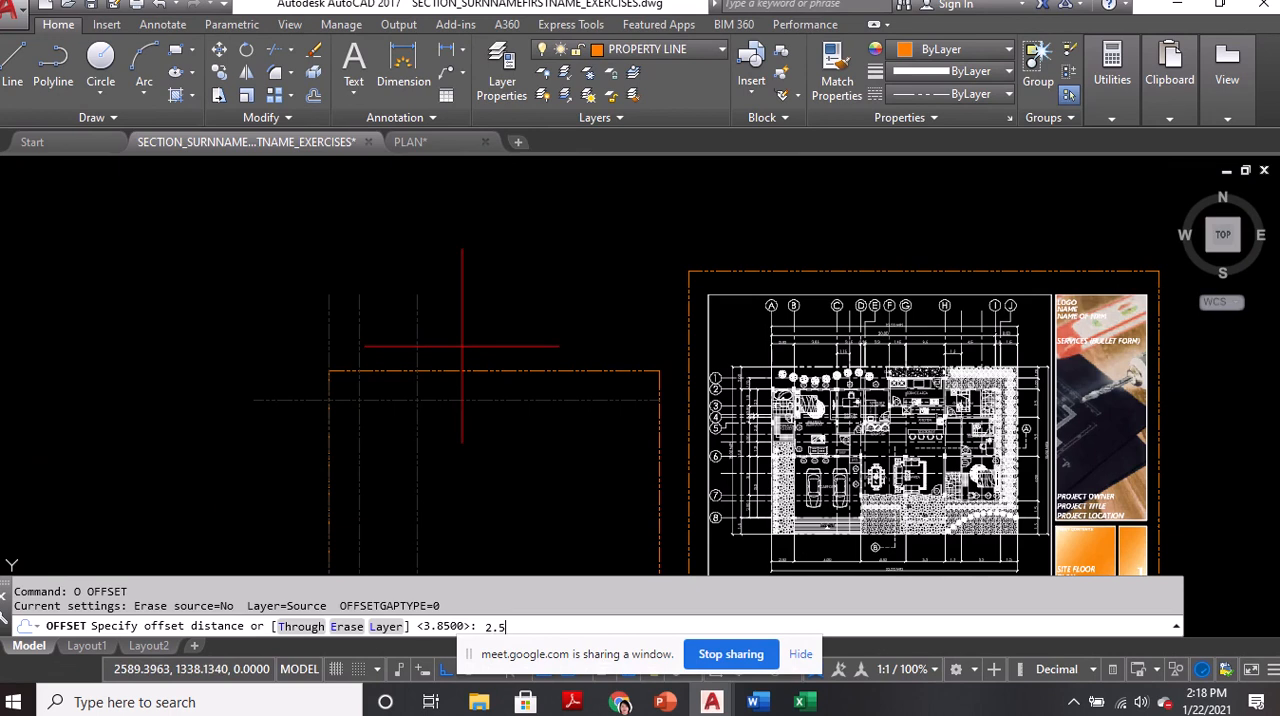
pyautogui.press('Return')
pyautogui.click(415, 325)
pyautogui.click(494, 345)
pyautogui.press('Return')
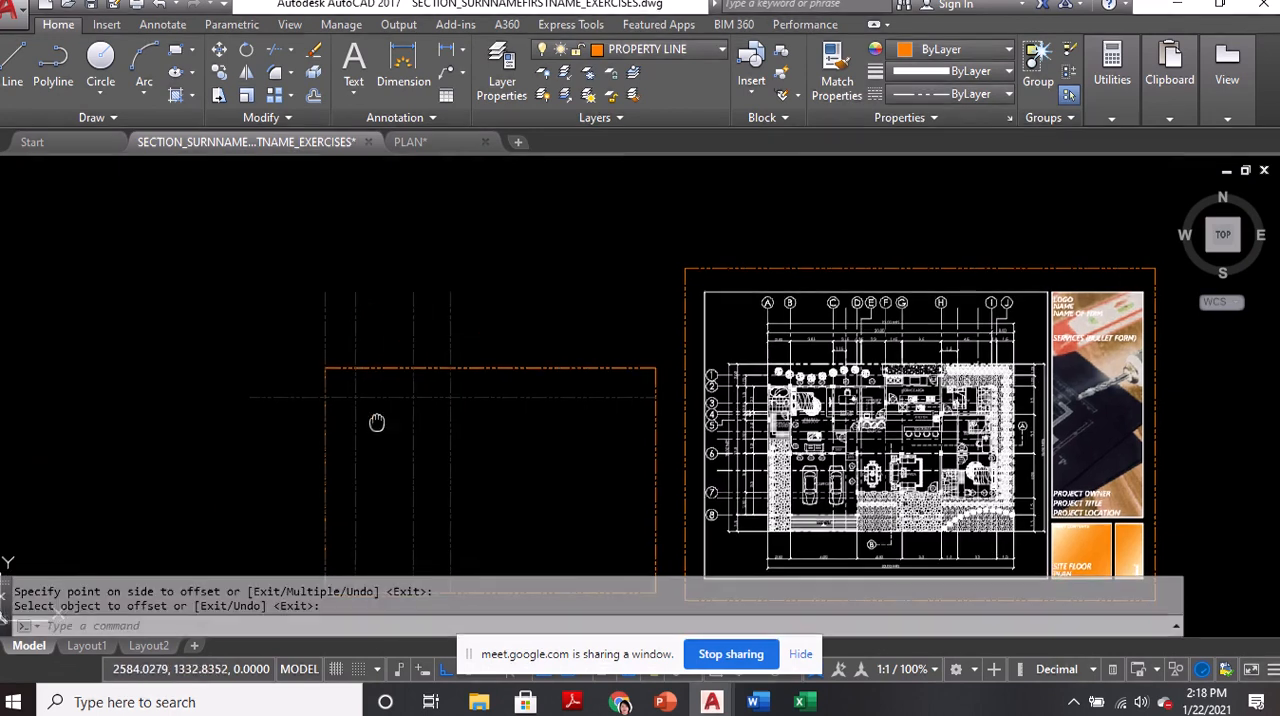
# Offset the horizontal grid line near the north property line 2.3 units to the south
pyautogui.scroll(1, 380, 328)
pyautogui.scroll(2, 399, 293)
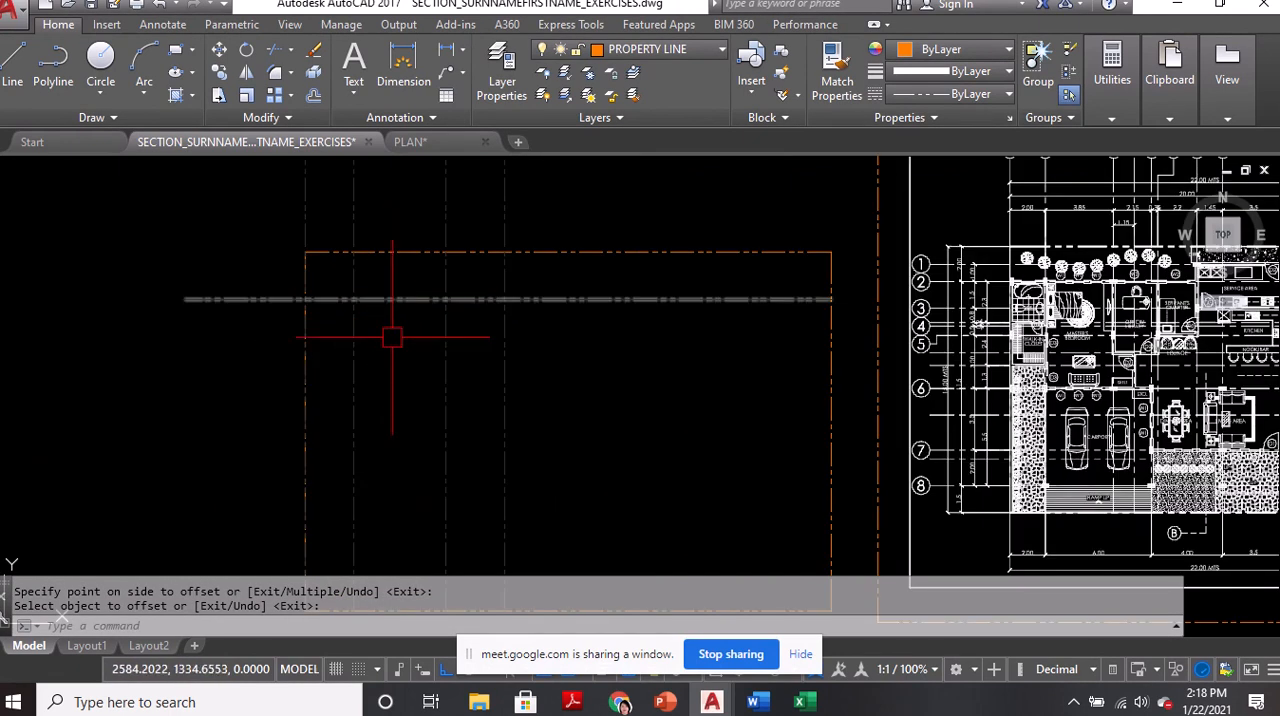
pyautogui.write('o')
pyautogui.press('Return')
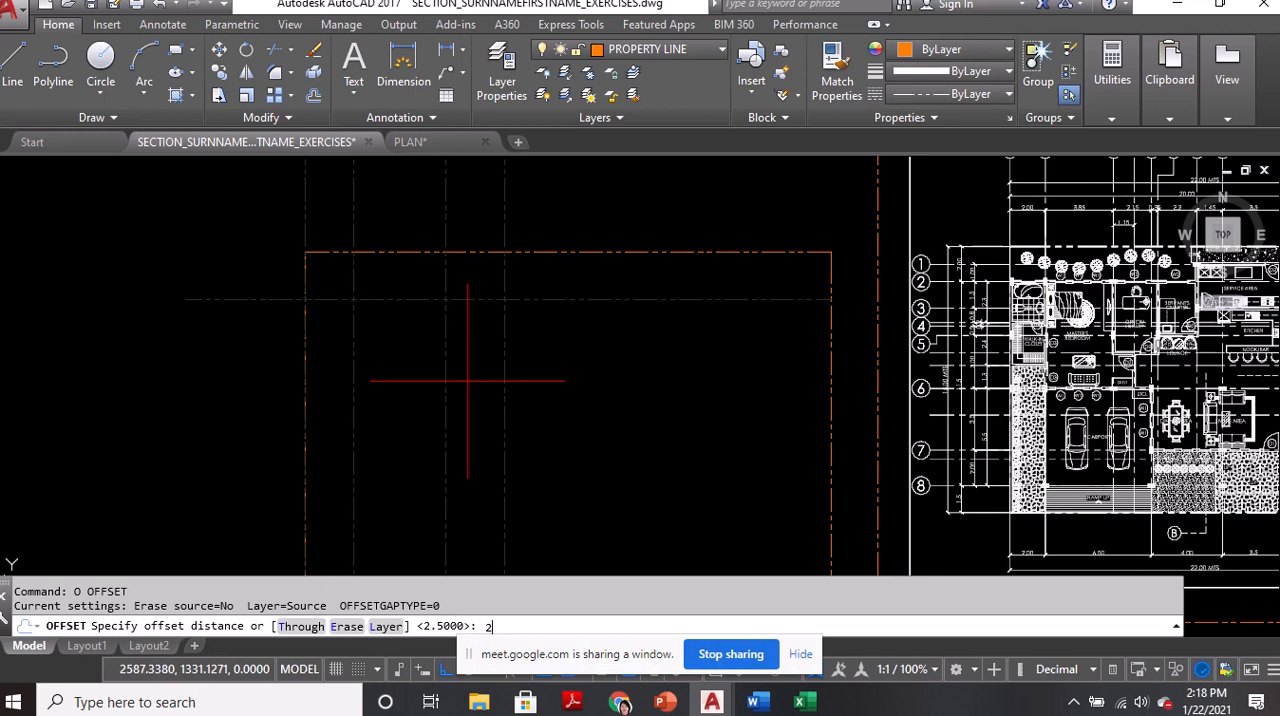
pyautogui.write('2.3')
pyautogui.press('Return')
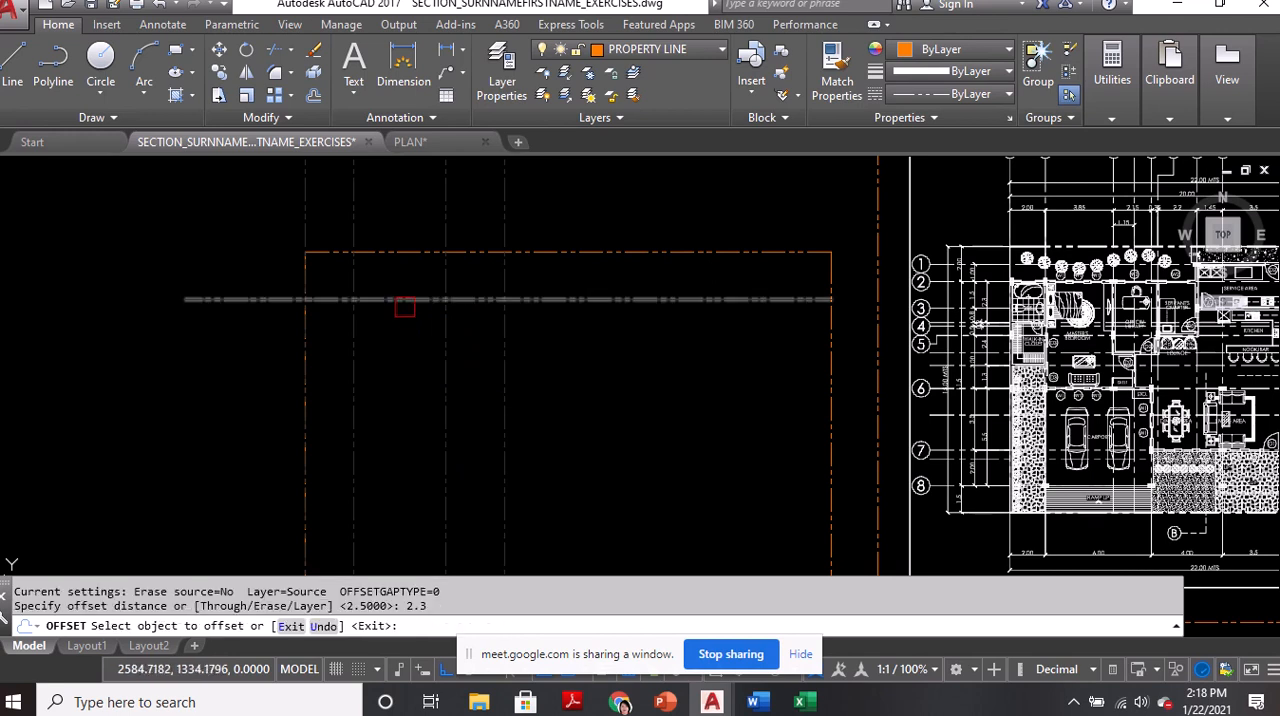
pyautogui.click(400, 298)
pyautogui.click(414, 400)
pyautogui.press('Return')
# Check the underlay's vertical spacings and offset the lower horizontal grid line 2.4 units to the south
pyautogui.scroll(5, 1026, 345)
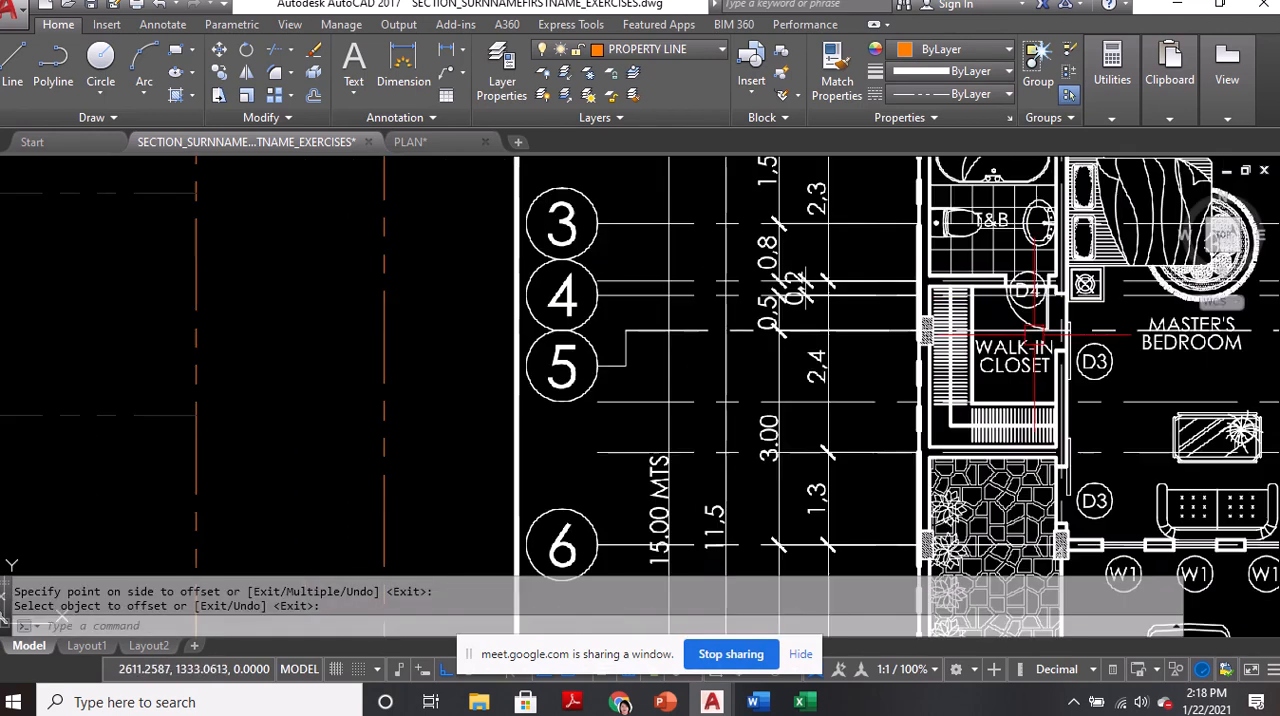
pyautogui.moveTo(835, 185); pyautogui.dragTo(835, 265, button='middle')
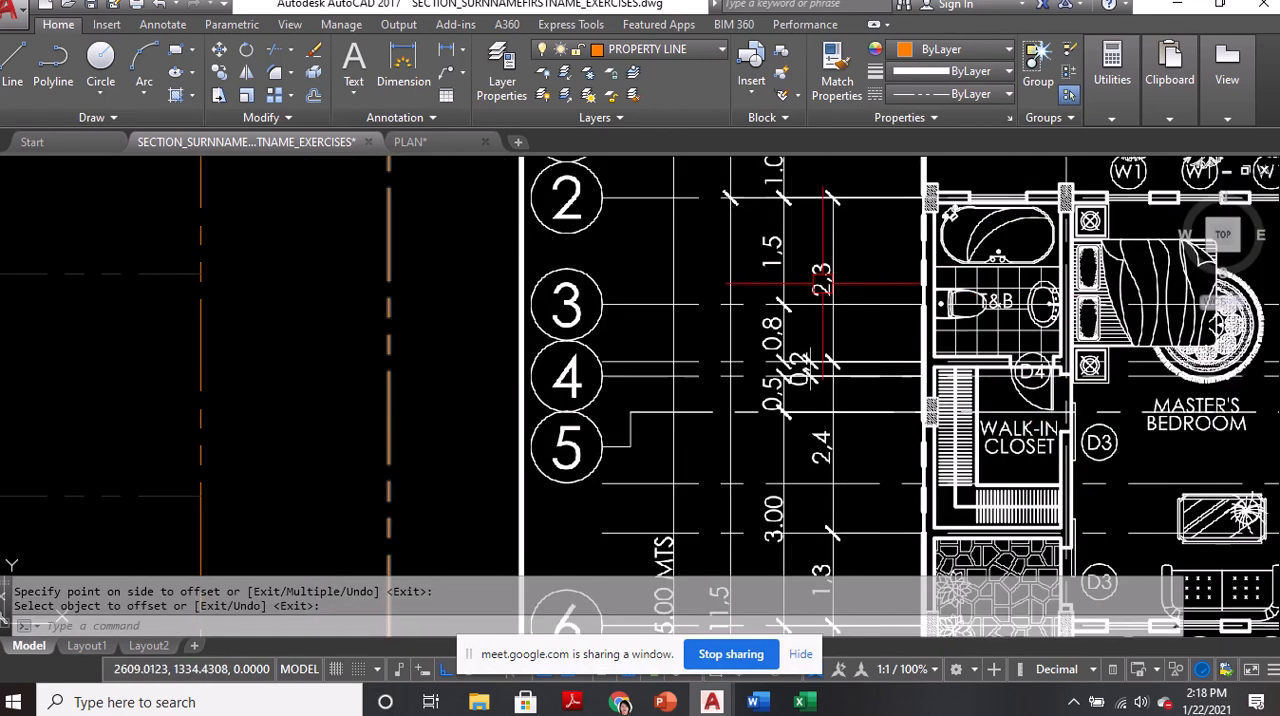
pyautogui.moveTo(830, 400); pyautogui.dragTo(807, 330, button='middle')
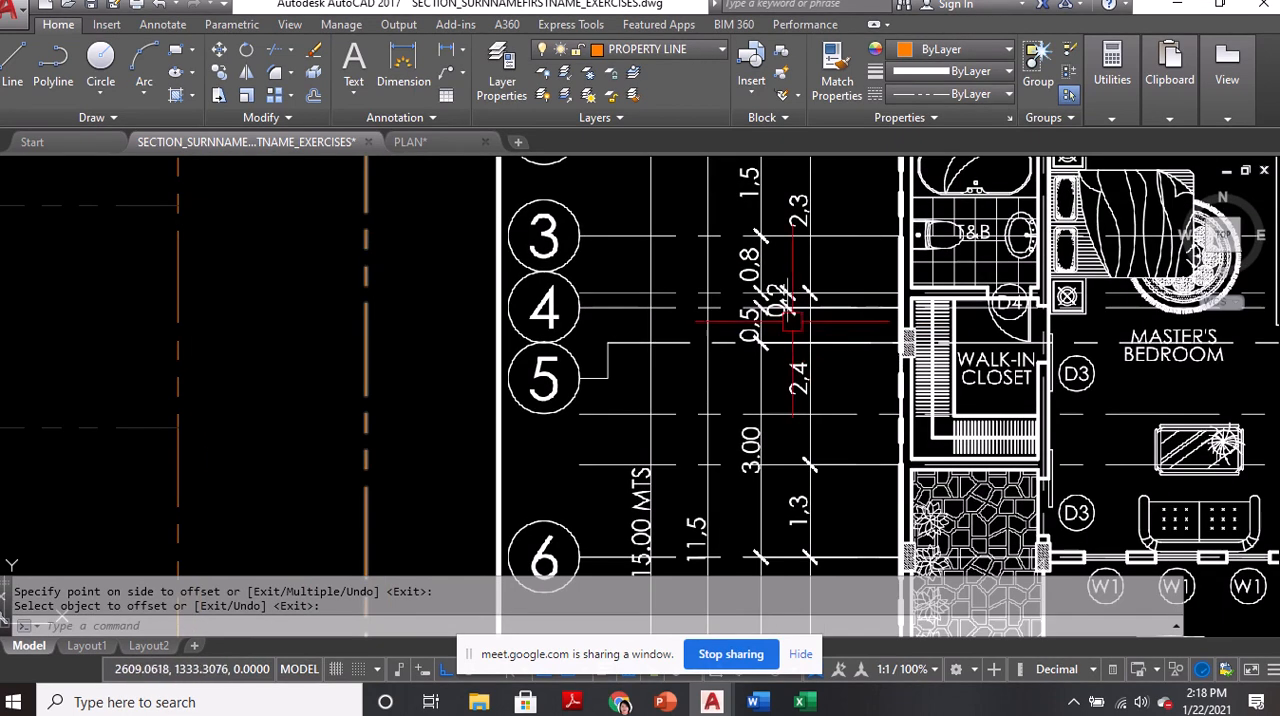
pyautogui.scroll(-4, 922, 334)
pyautogui.moveTo(332, 389); pyautogui.dragTo(895, 383, button='middle')
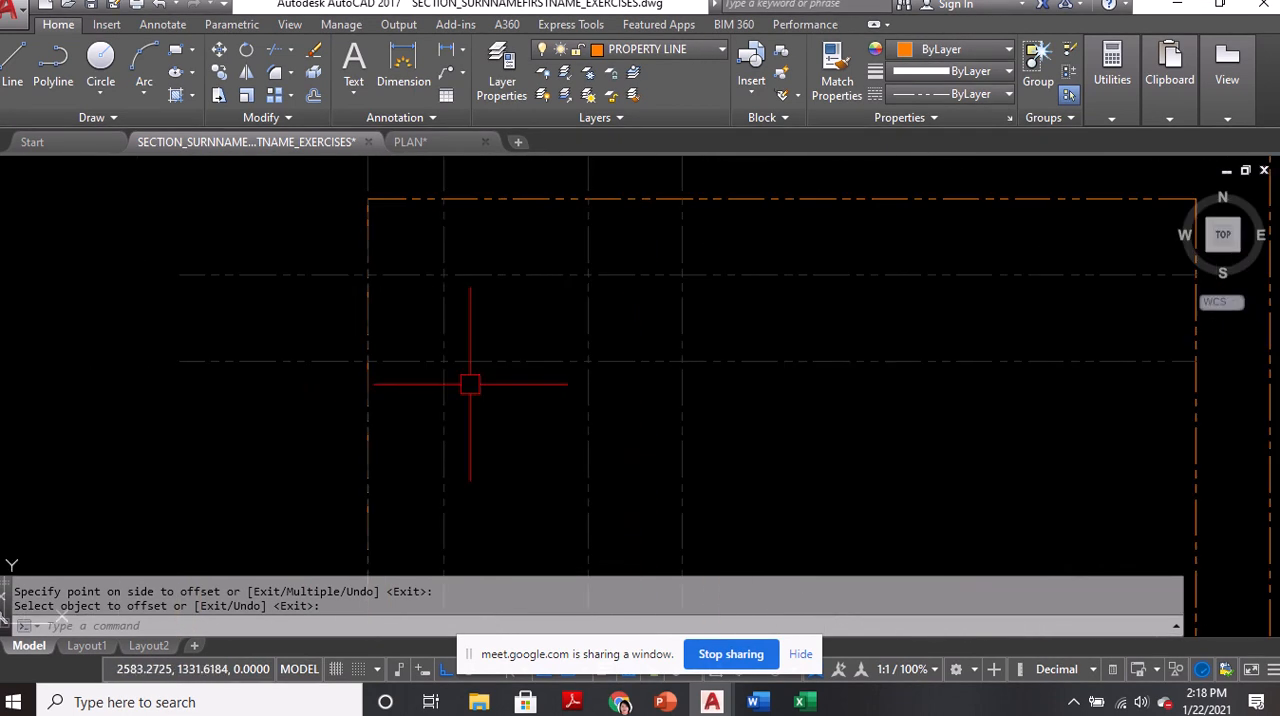
pyautogui.write('o')
pyautogui.press('Return')
pyautogui.write('2.4')
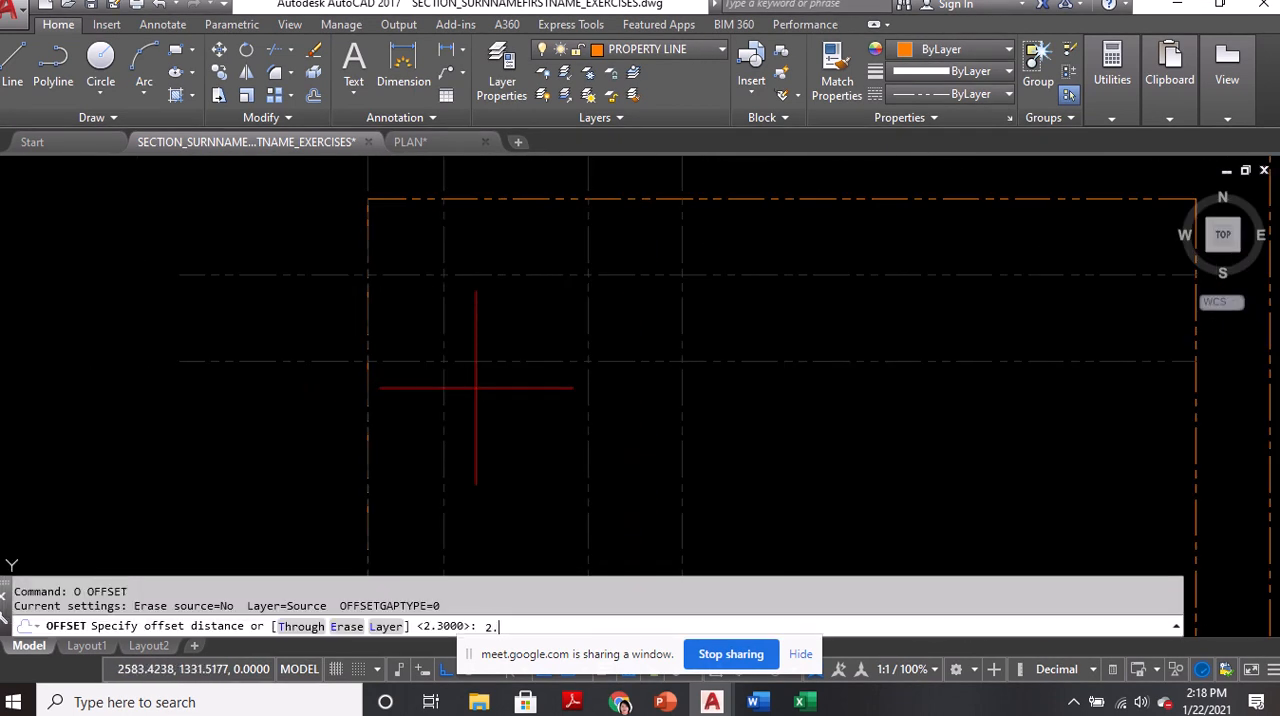
pyautogui.press('Return')
pyautogui.click(488, 361)
pyautogui.click(500, 432)
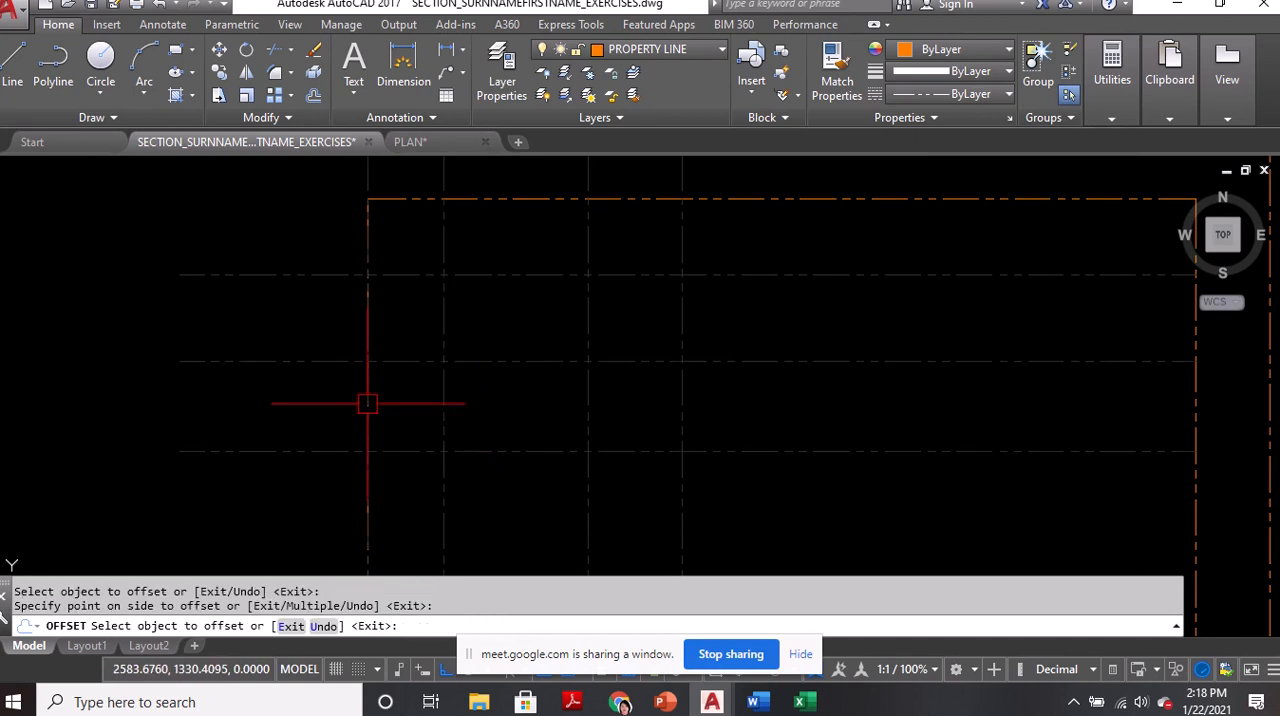
pyautogui.press('Return')
# Check the underlay's spacing down to grid line 6 and offset the southernmost horizontal grid line 1.3 units to the south
pyautogui.scroll(-4, 366, 403)
pyautogui.moveTo(582, 402); pyautogui.dragTo(546, 402, button='middle')
pyautogui.scroll(4, 779, 380)
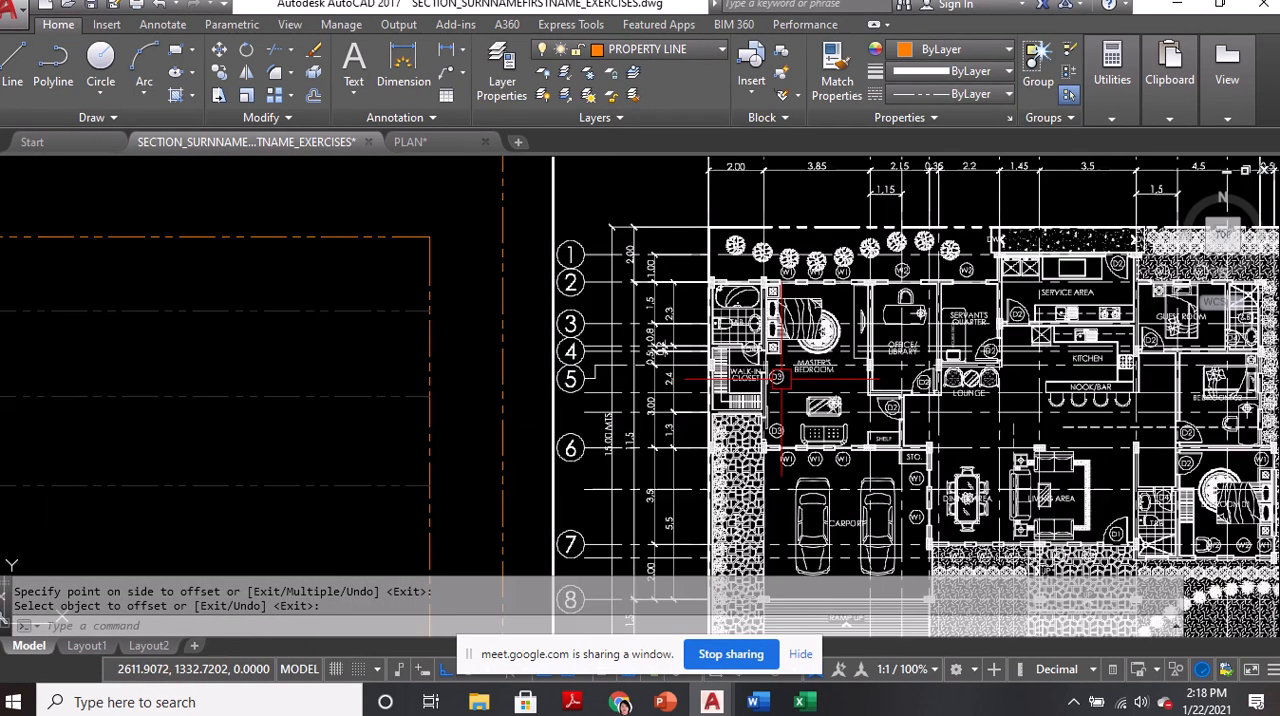
pyautogui.scroll(3, 775, 495)
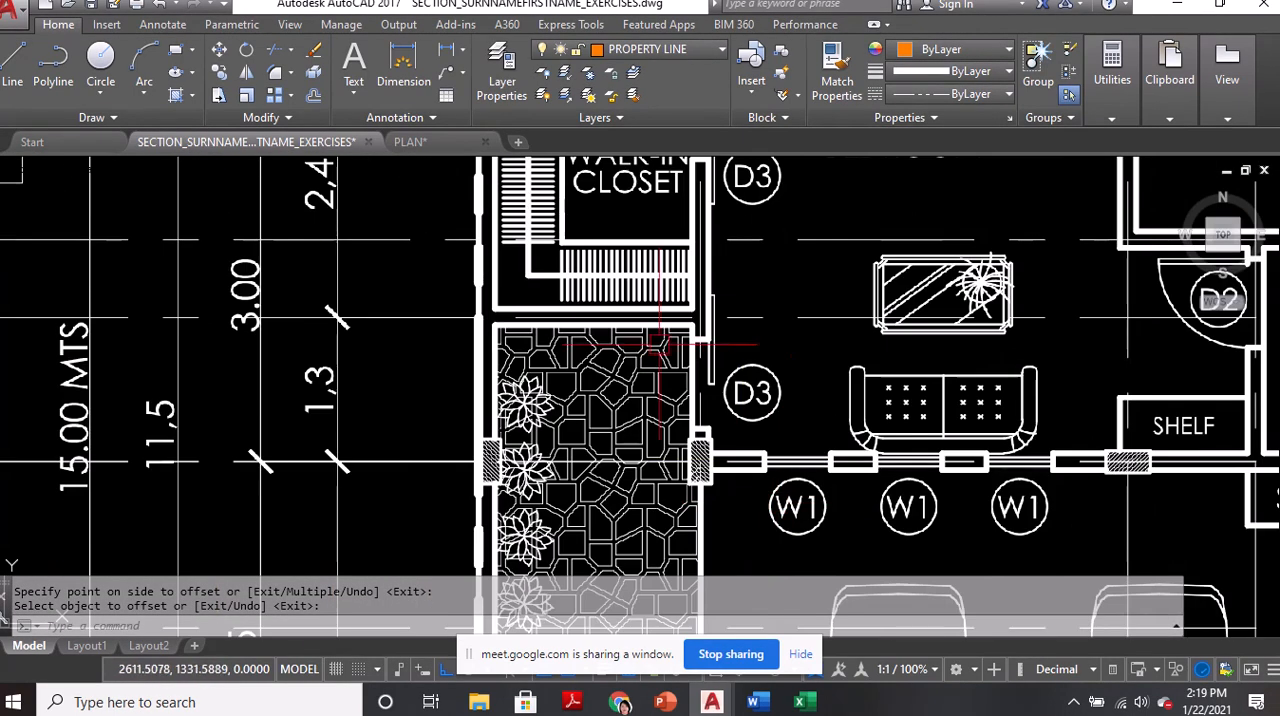
pyautogui.scroll(-2, 556, 328)
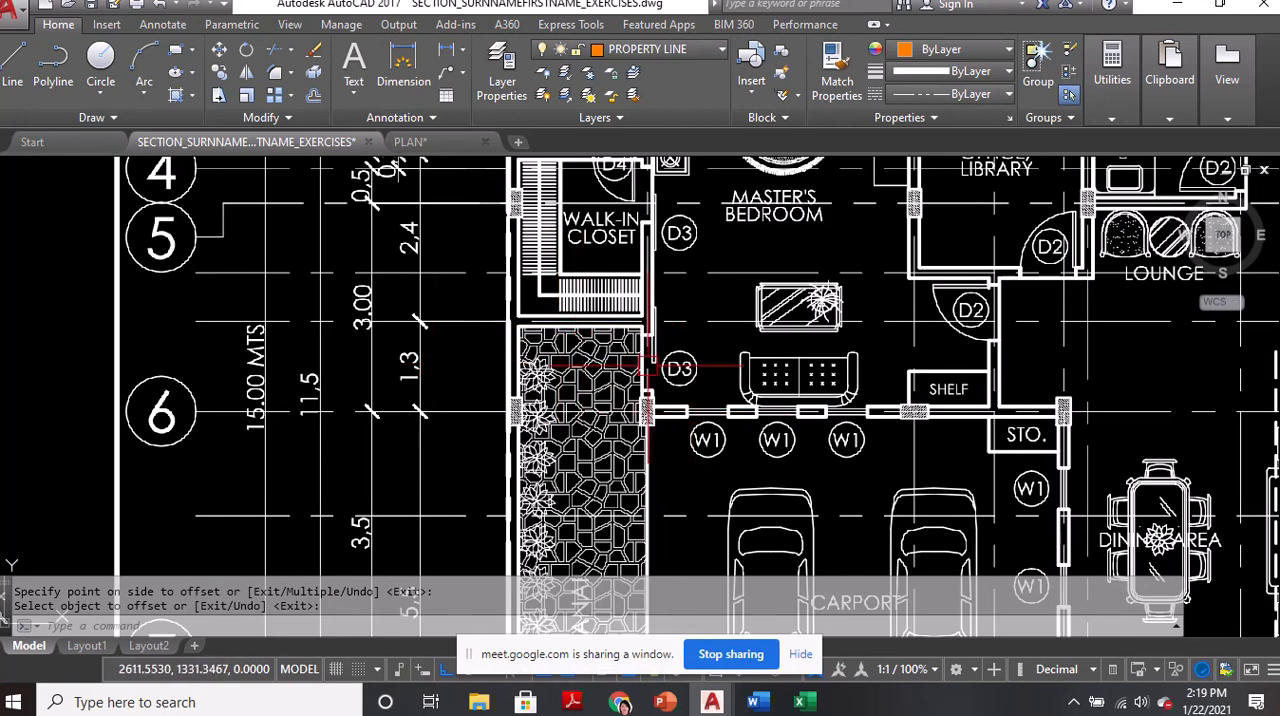
pyautogui.scroll(-6, 603, 345)
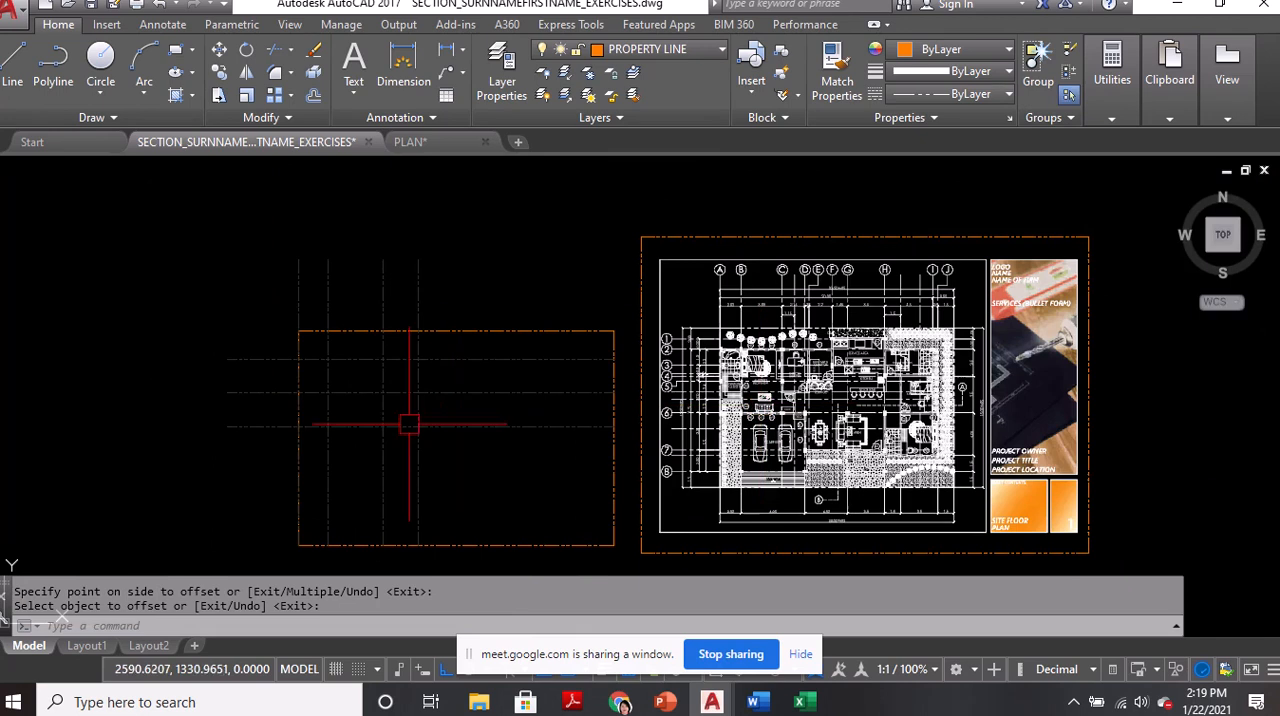
pyautogui.scroll(4, 409, 422)
pyautogui.write('o')
pyautogui.press('Return')
pyautogui.write('1.3')
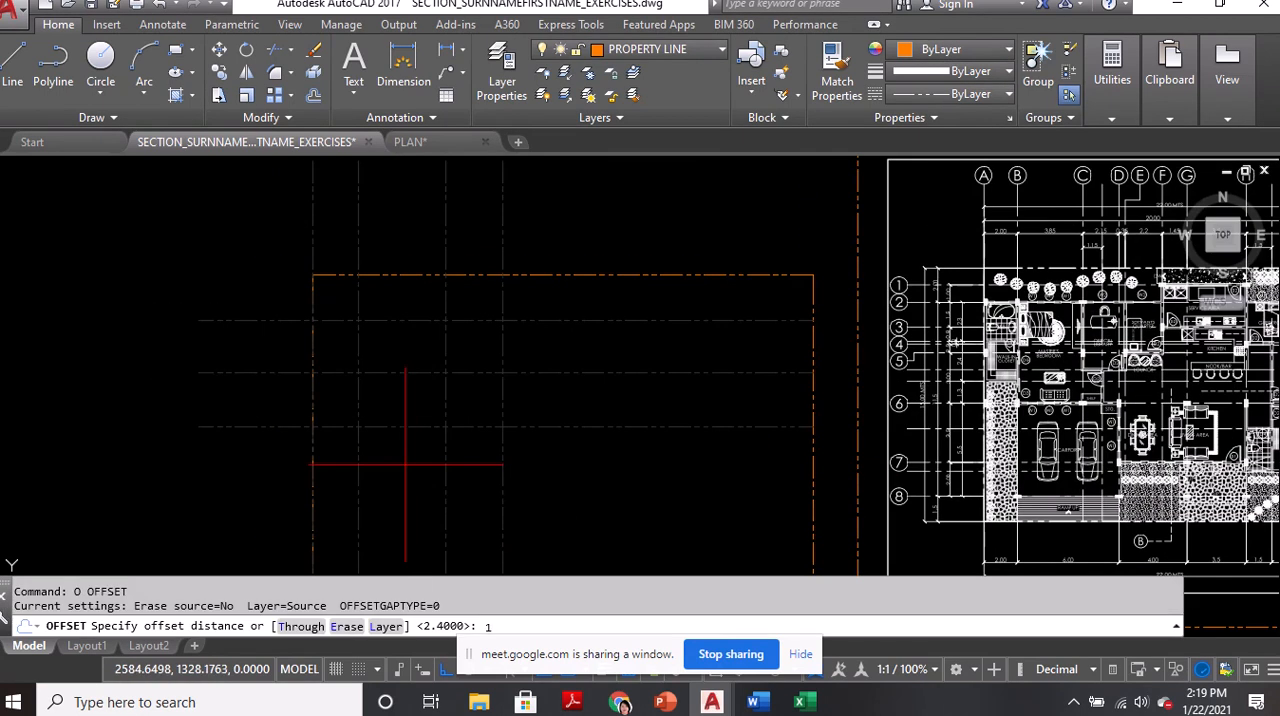
pyautogui.press('Return')
pyautogui.click(394, 427)
pyautogui.click(400, 475)
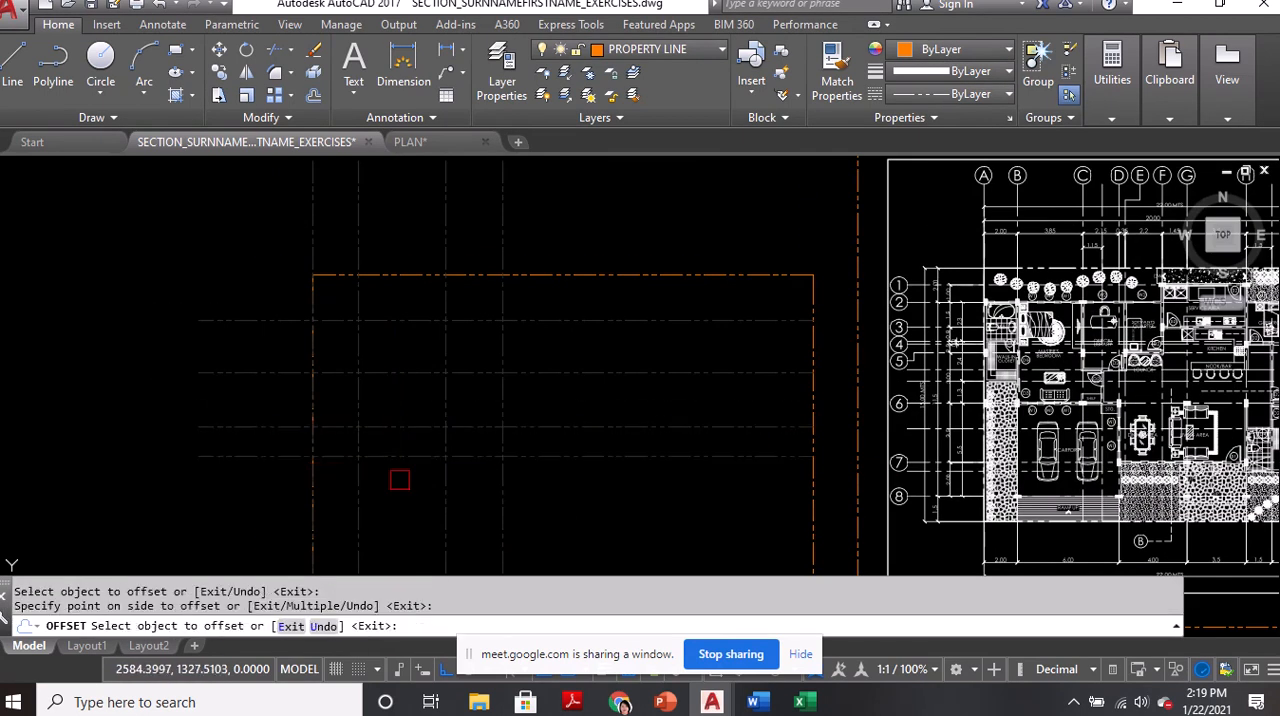
pyautogui.press('Return')
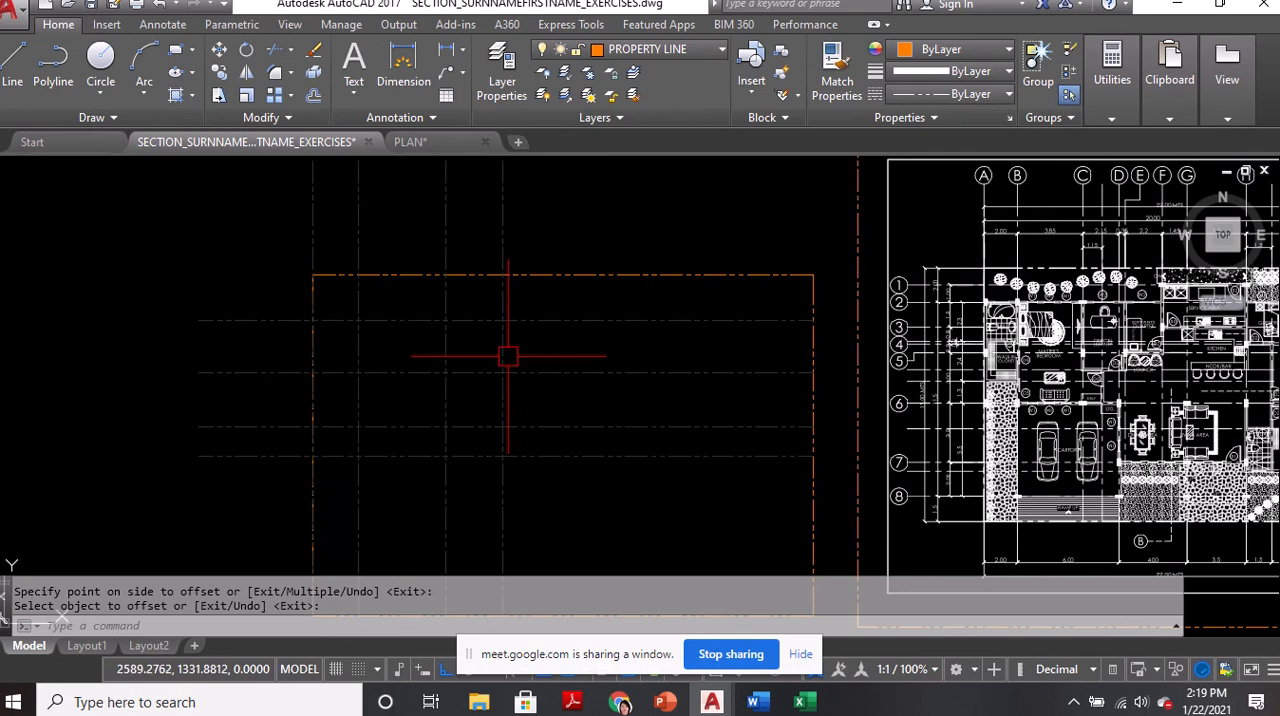
# Save the drawing and make WALLS the current layer
pyautogui.scroll(2, 366, 384)
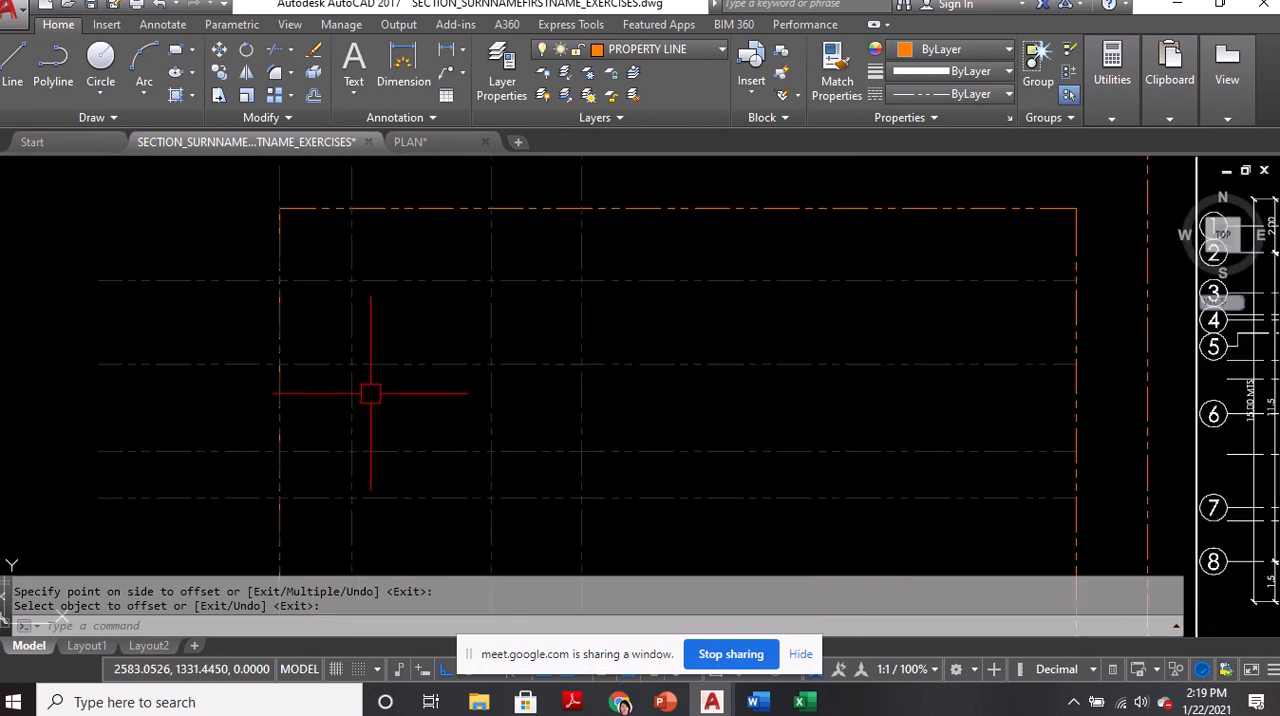
pyautogui.moveTo(371, 391); pyautogui.dragTo(414, 390, button='middle')
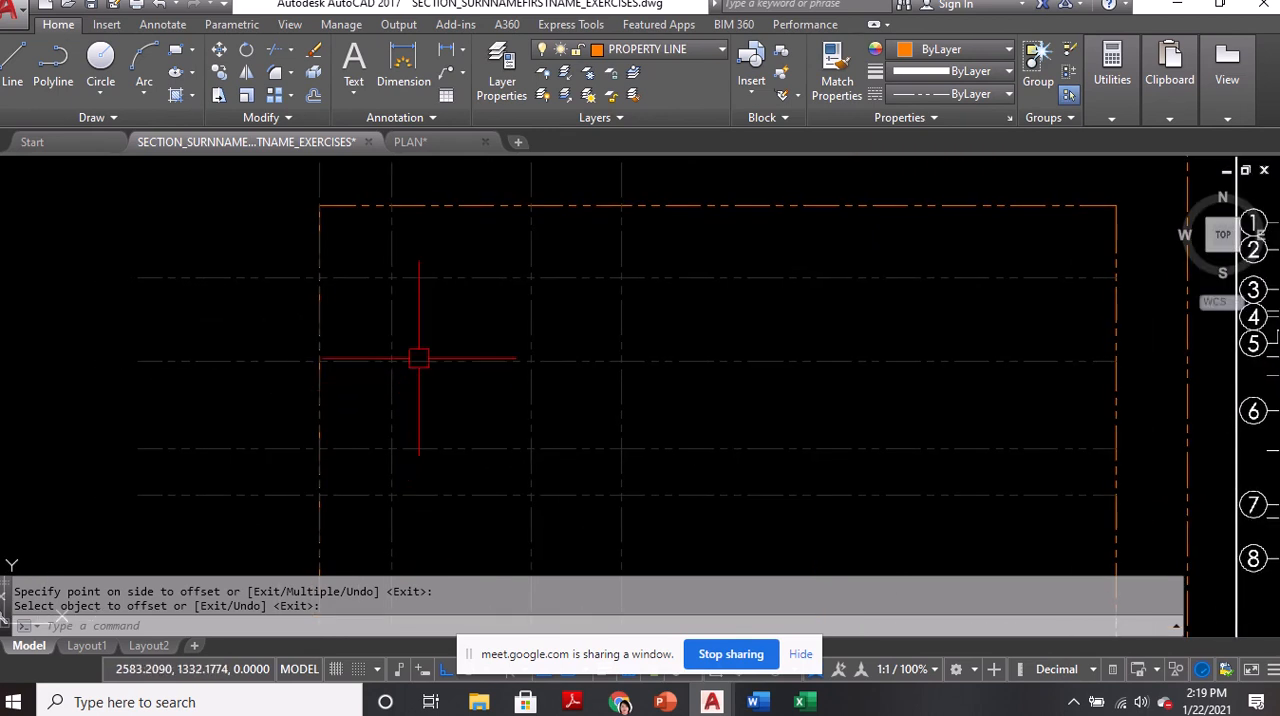
pyautogui.press('ctrl')
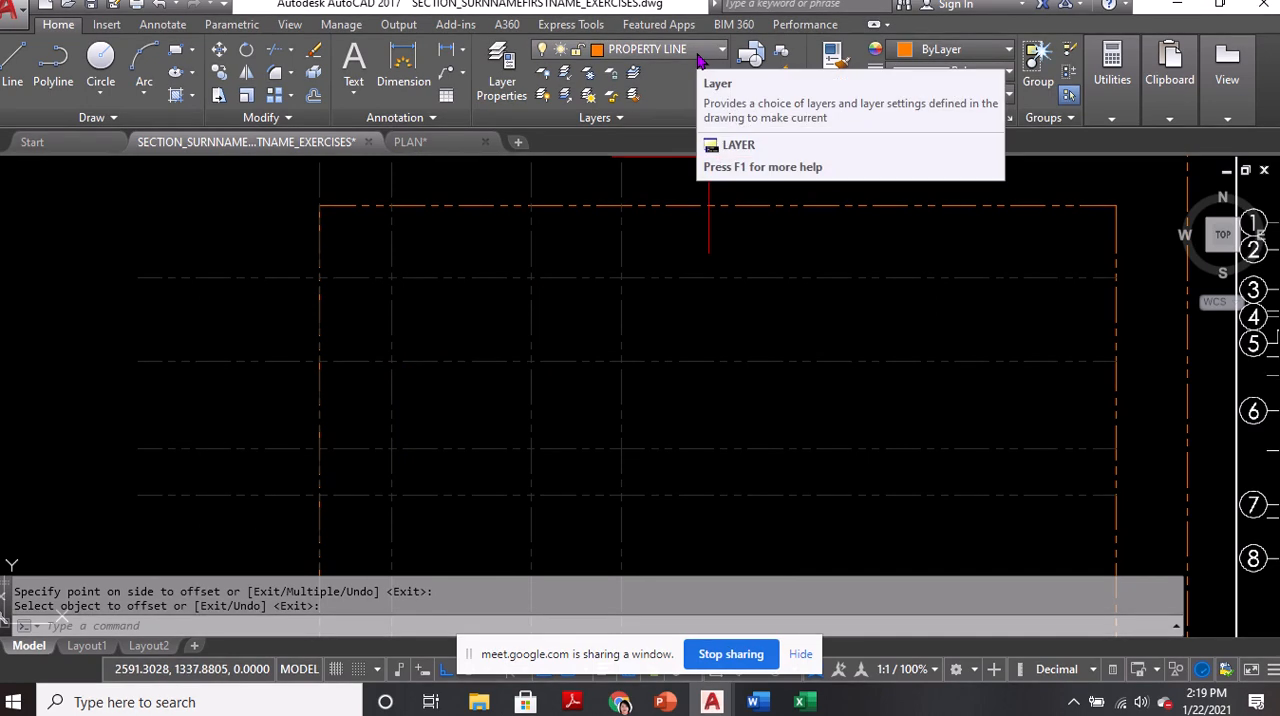
pyautogui.hotkey('ctrl', 's')
pyautogui.click(700, 58)
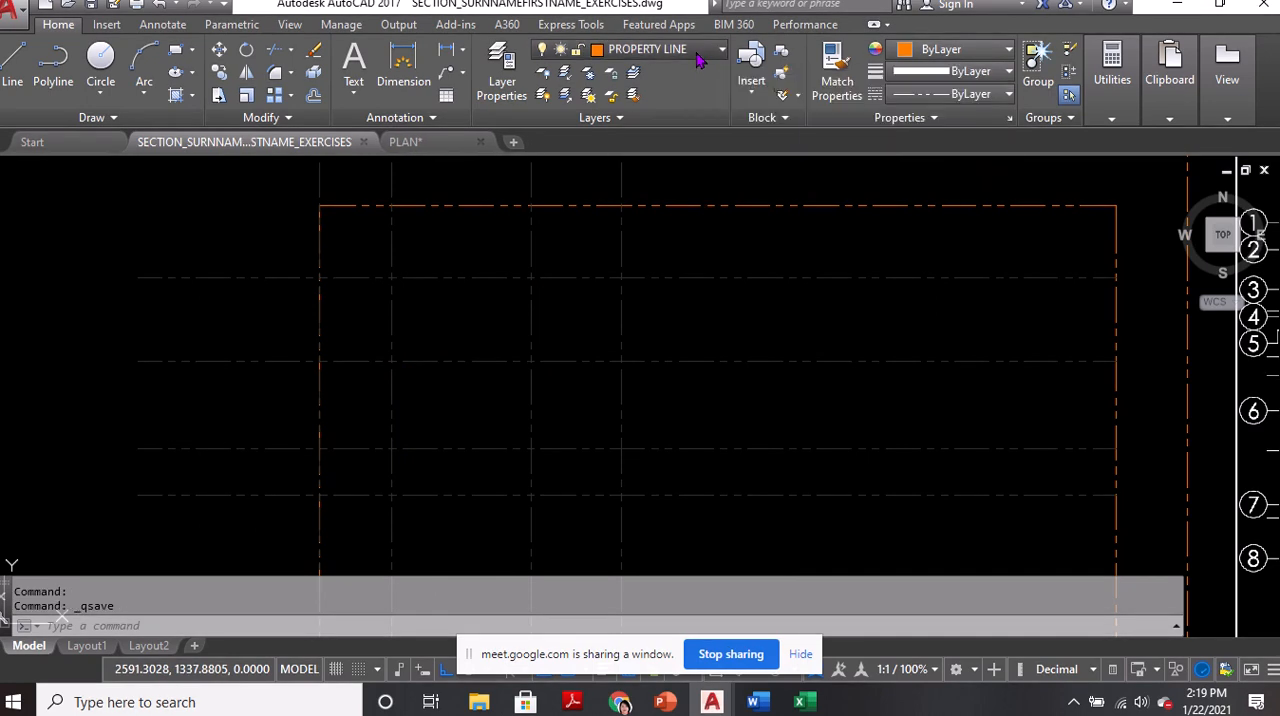
pyautogui.press('ctrl')
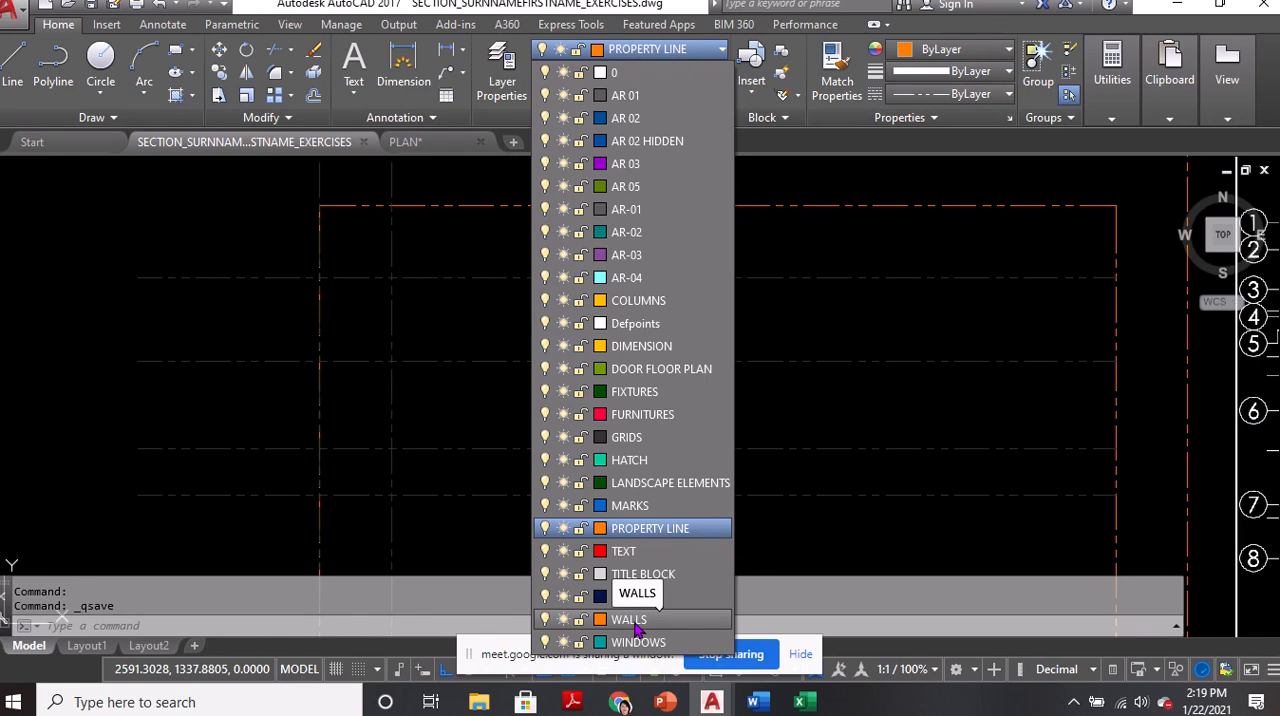
pyautogui.click(630, 620)
pyautogui.moveTo(540, 306); pyautogui.dragTo(542, 316, button='middle')
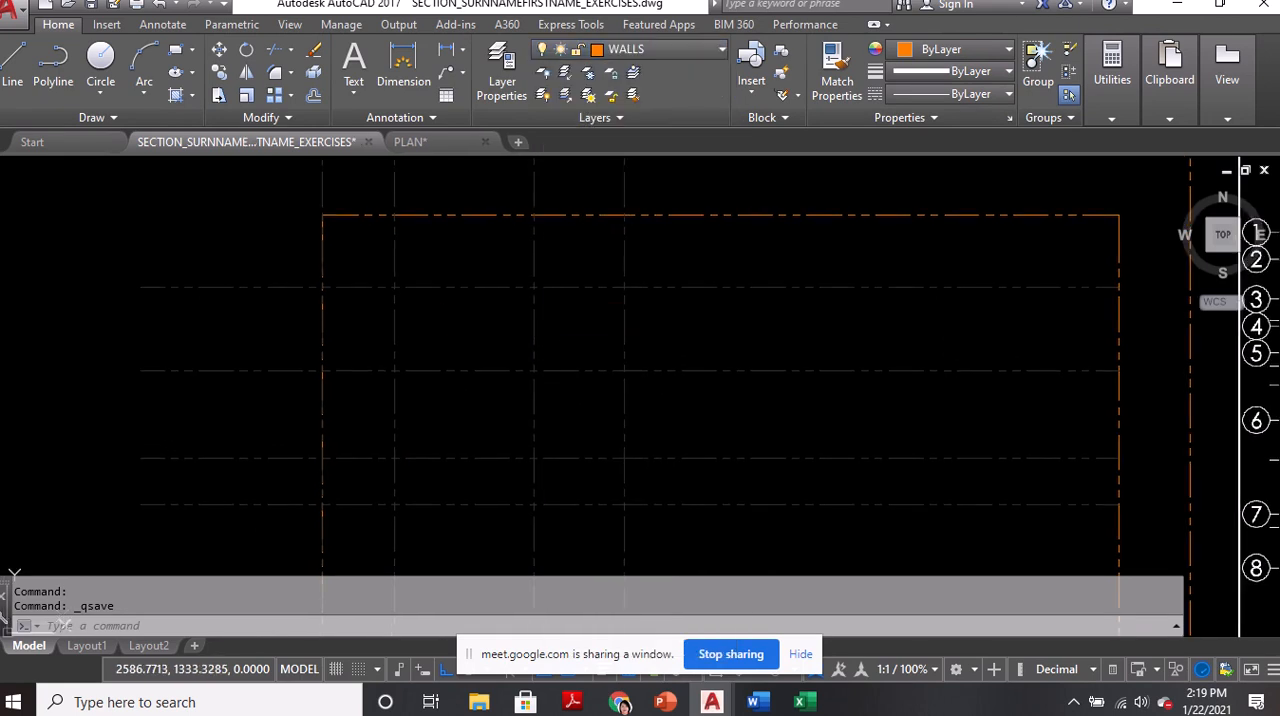
# Draw the north wall line along the northernmost horizontal grid line, from the west property line to just past the easternmost vertical grid line
pyautogui.write('L')
pyautogui.press('Return')
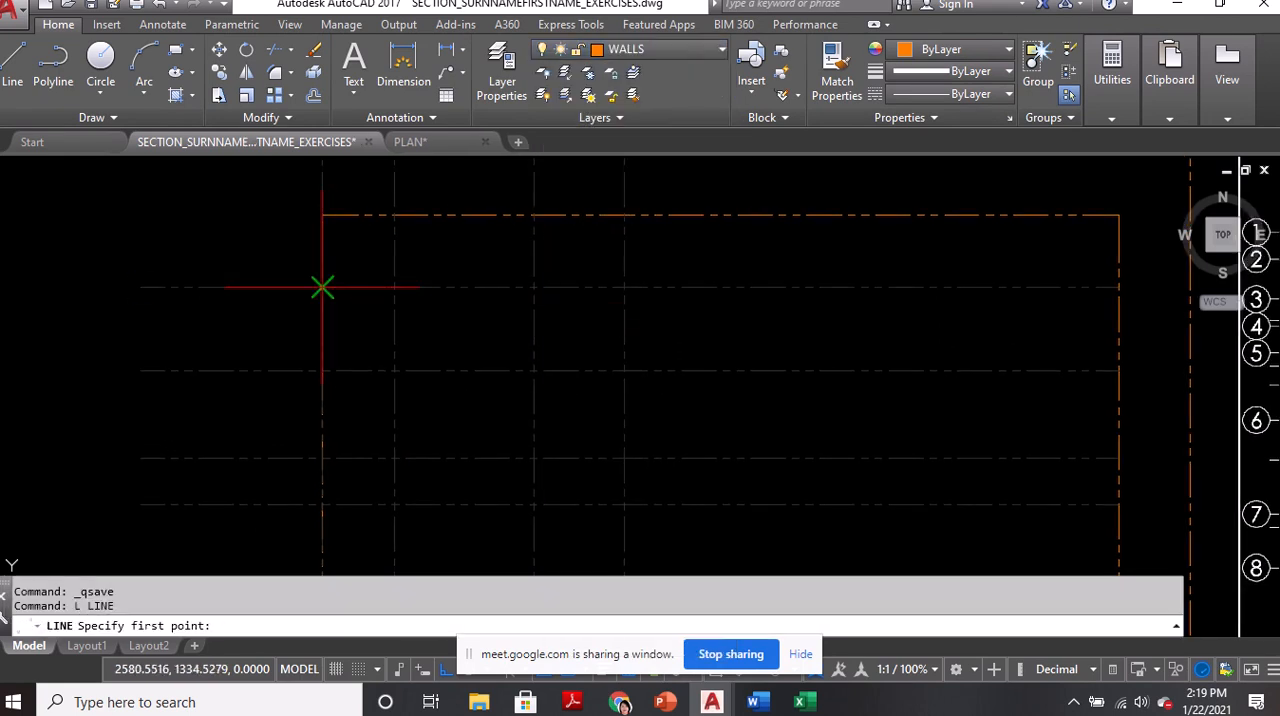
pyautogui.click(321, 288)
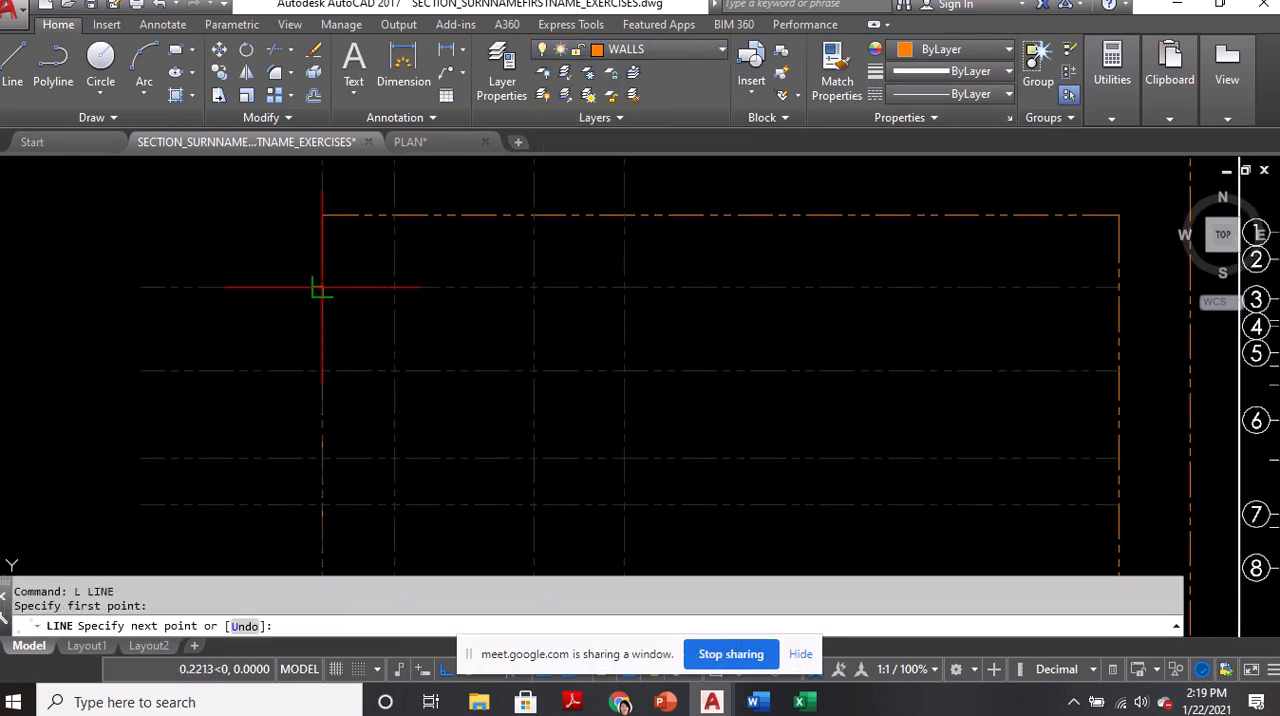
pyautogui.click(635, 288)
pyautogui.press('Return')
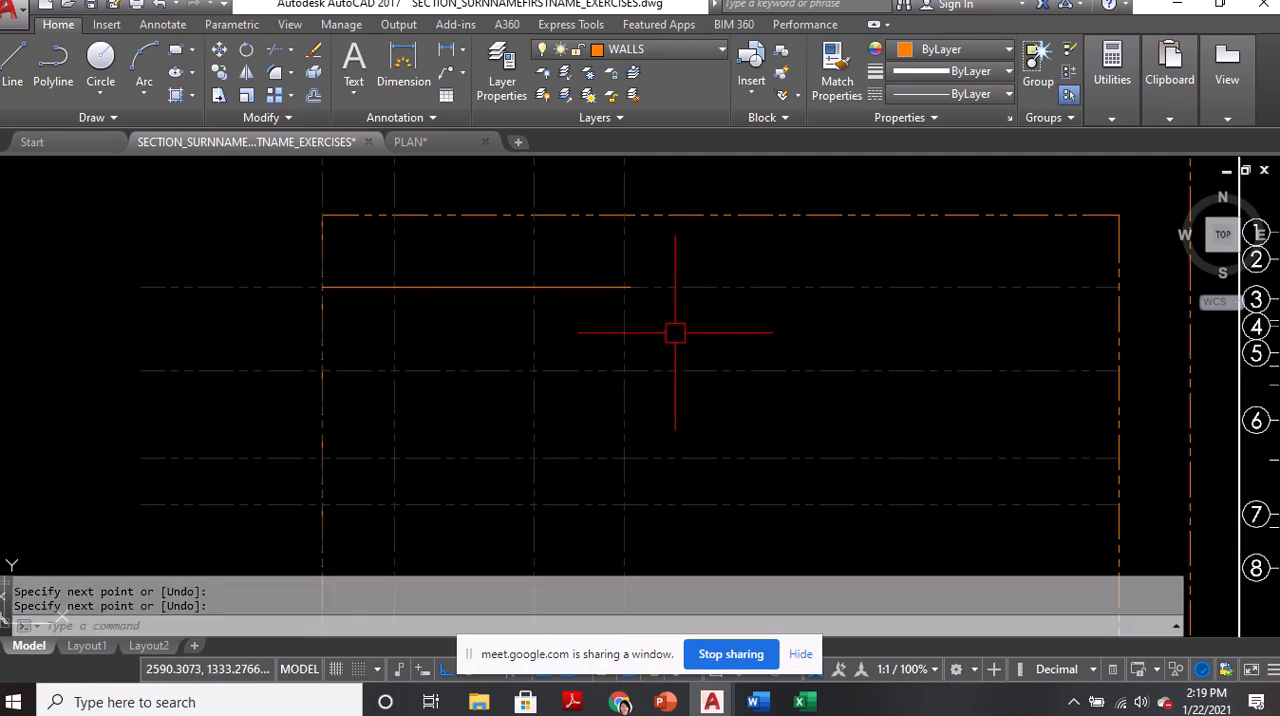
# Draw the west wall line from the north wall's west end south to the third horizontal grid line
pyautogui.moveTo(322, 316); pyautogui.dragTo(331, 288, button='middle')
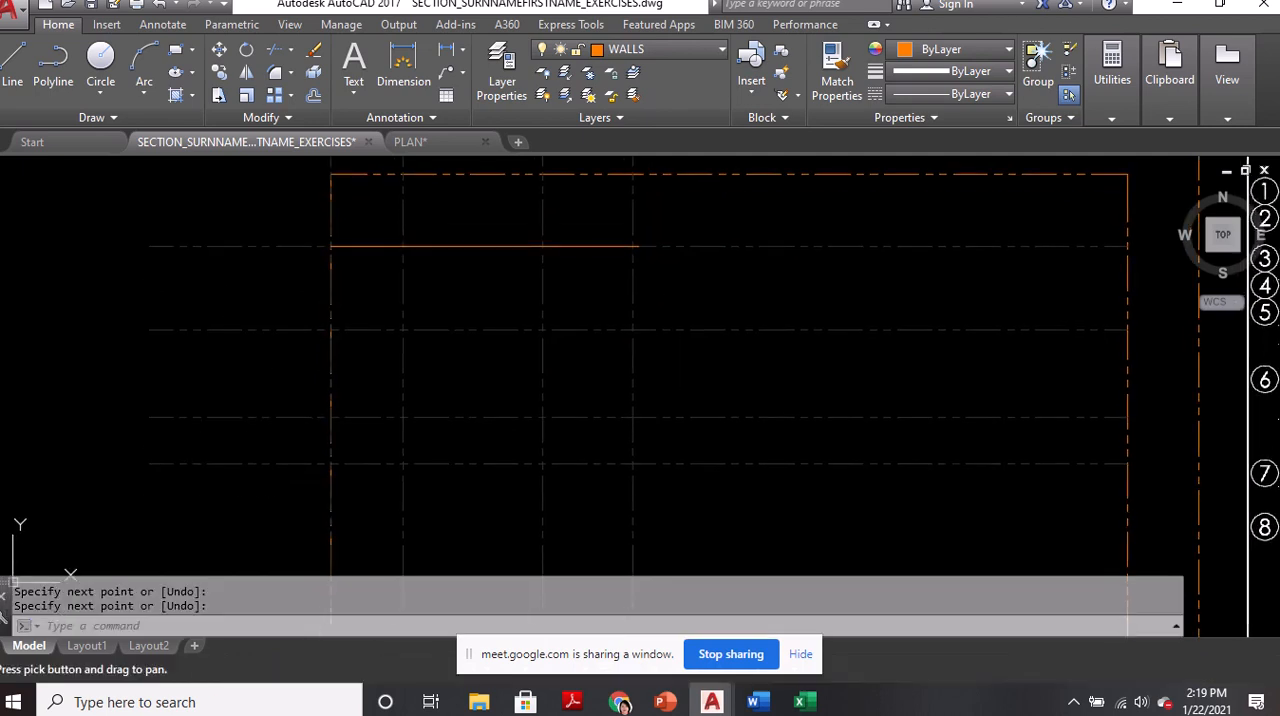
pyautogui.write('l')
pyautogui.press('Return')
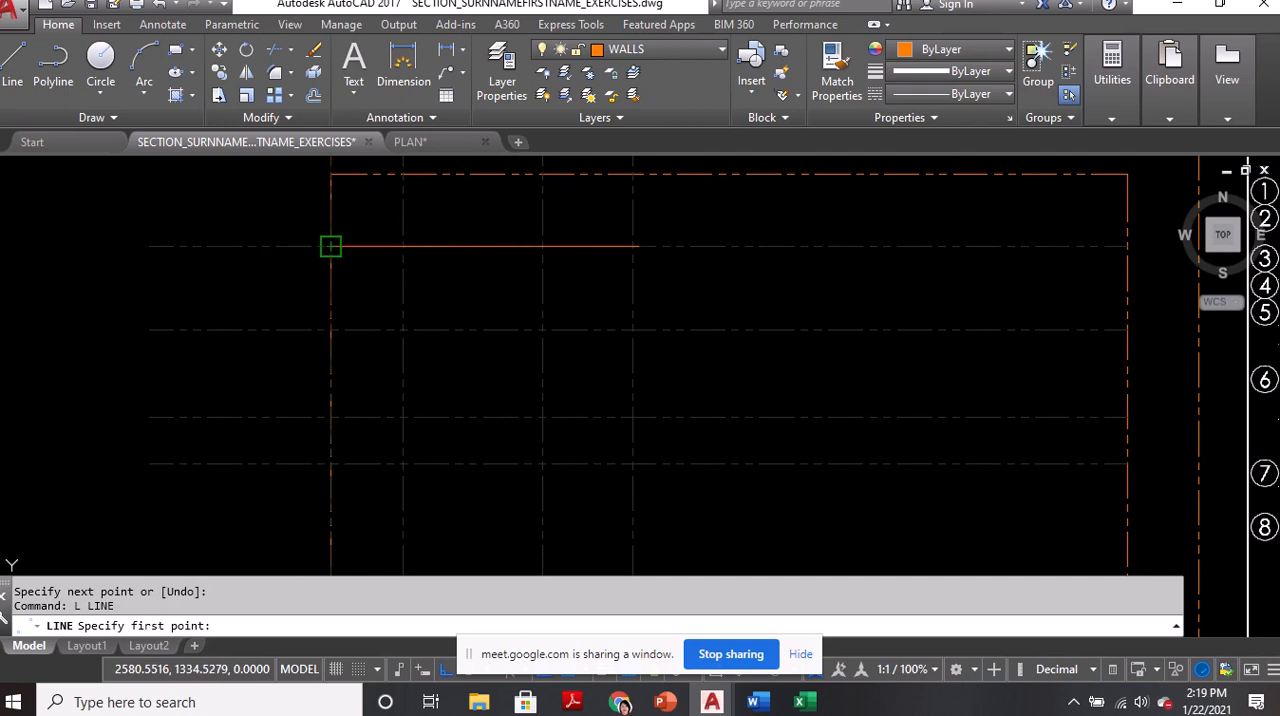
pyautogui.click(331, 245)
pyautogui.click(331, 417)
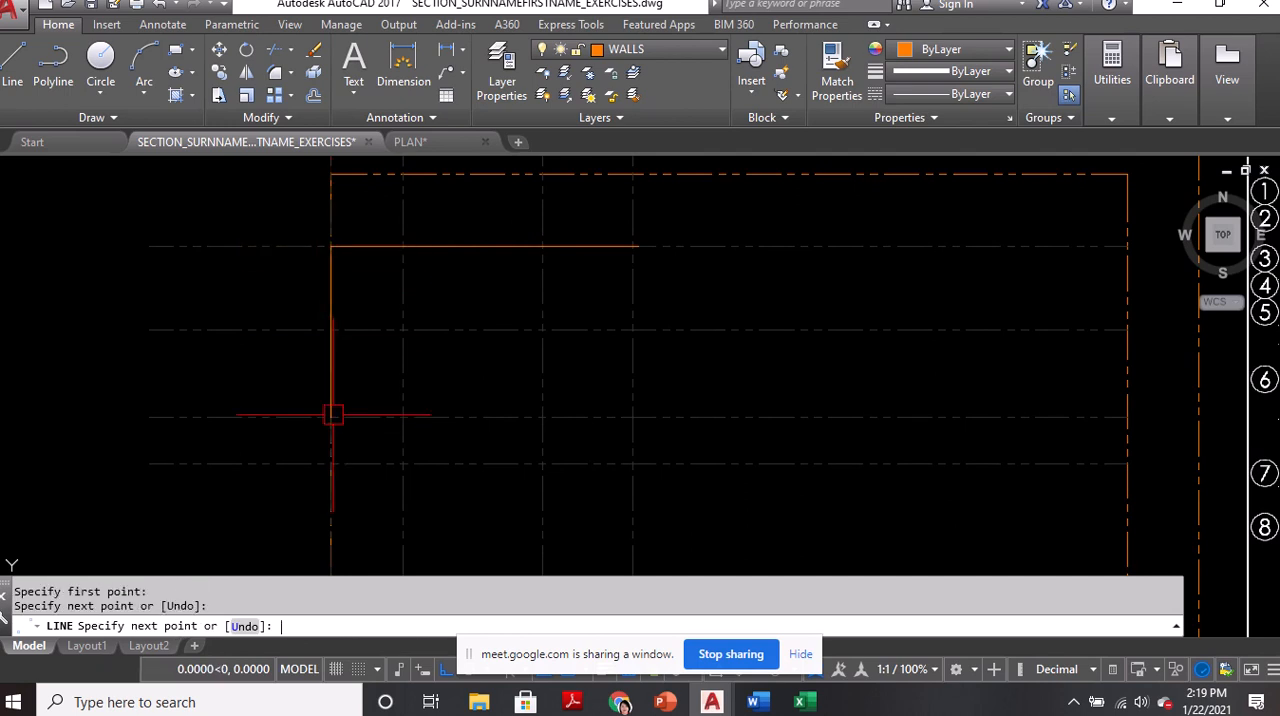
pyautogui.press('Return')
# Draw a wall line along the second horizontal grid line from the west wall east to the second vertical grid line
pyautogui.scroll(2, 344, 342)
pyautogui.write('l')
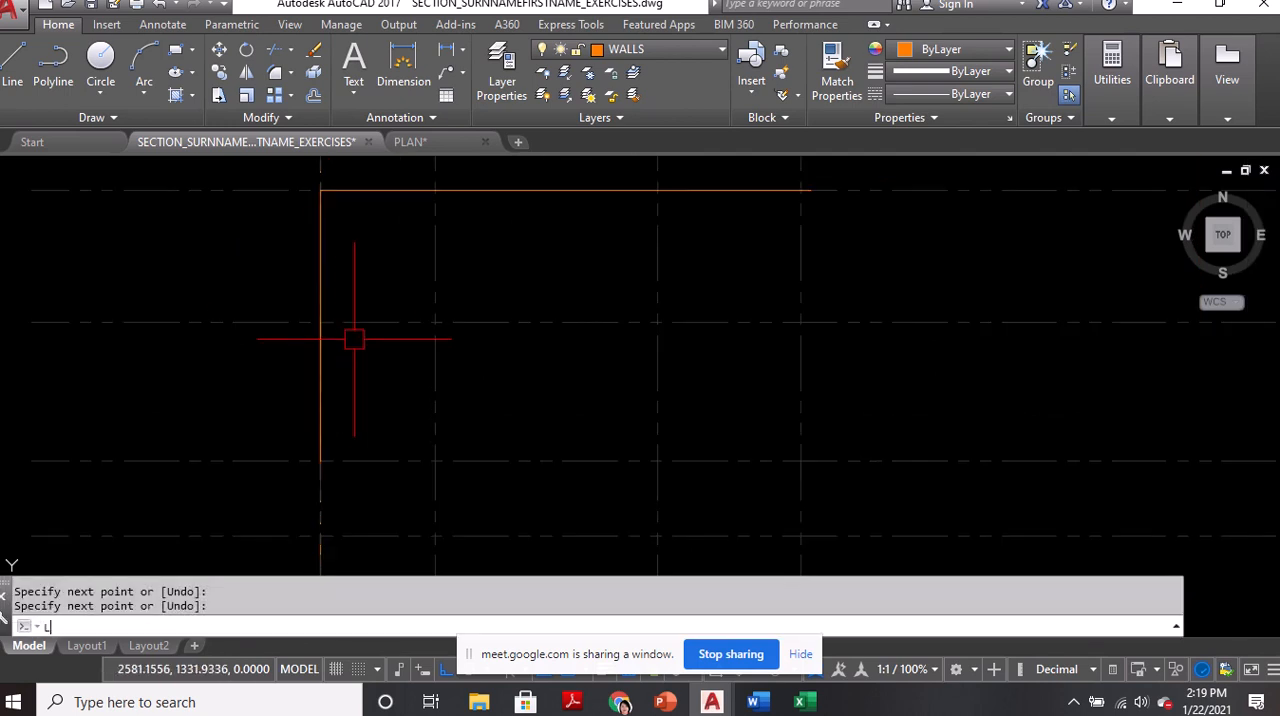
pyautogui.press('Return')
pyautogui.click(320, 322)
pyautogui.click(435, 322)
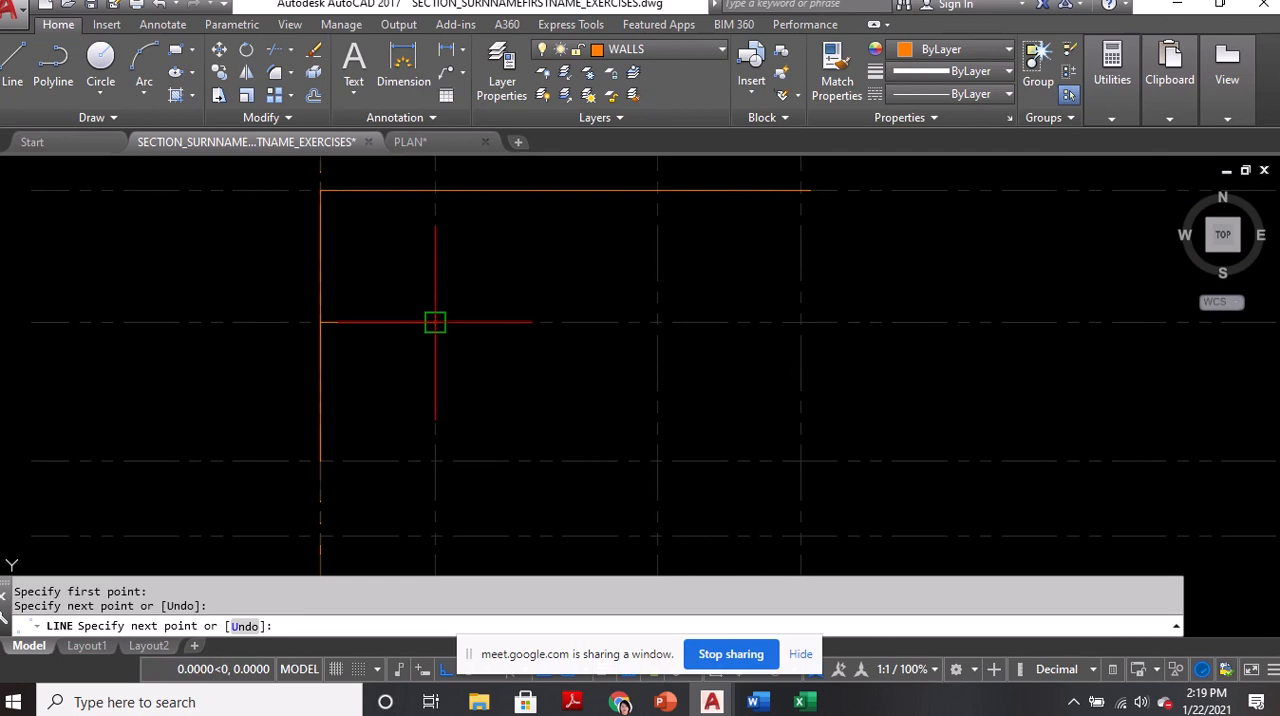
pyautogui.press('Return')
# Draw wall lines from the north wall south along the second vertical grid line to the third horizontal one, then west to the west wall
pyautogui.write('l')
pyautogui.press('Return')
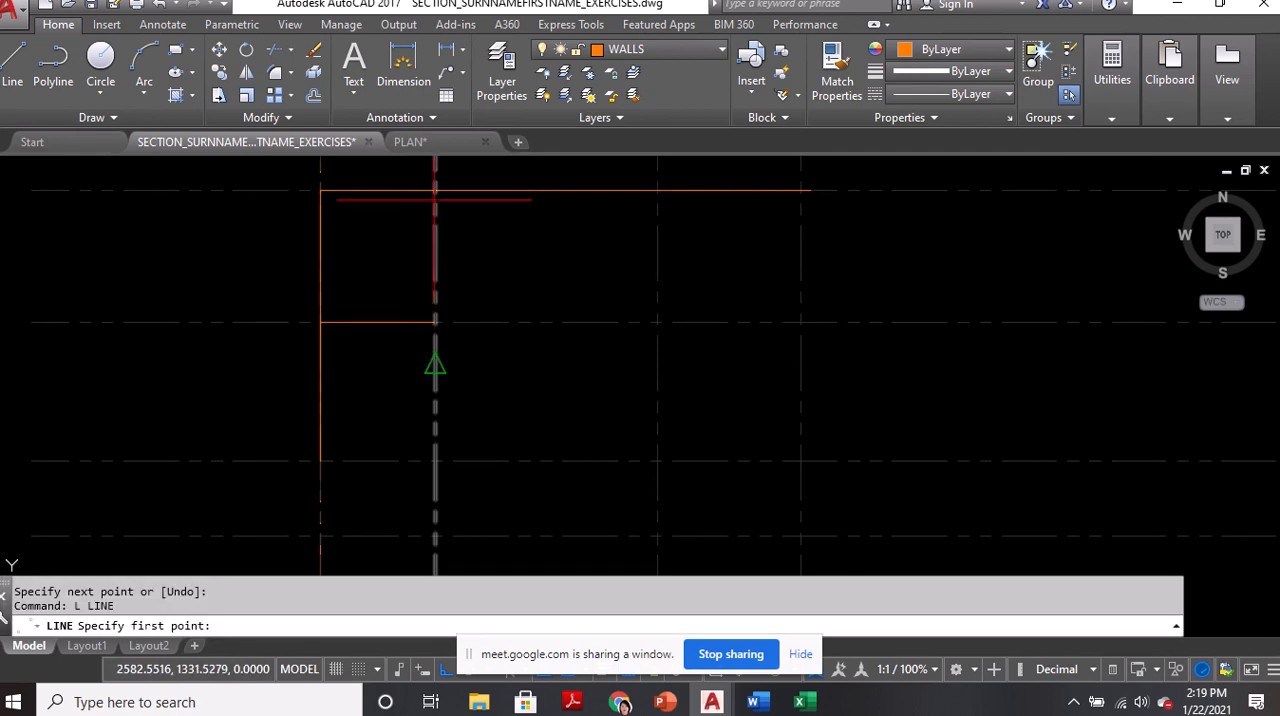
pyautogui.click(434, 195)
pyautogui.click(435, 460)
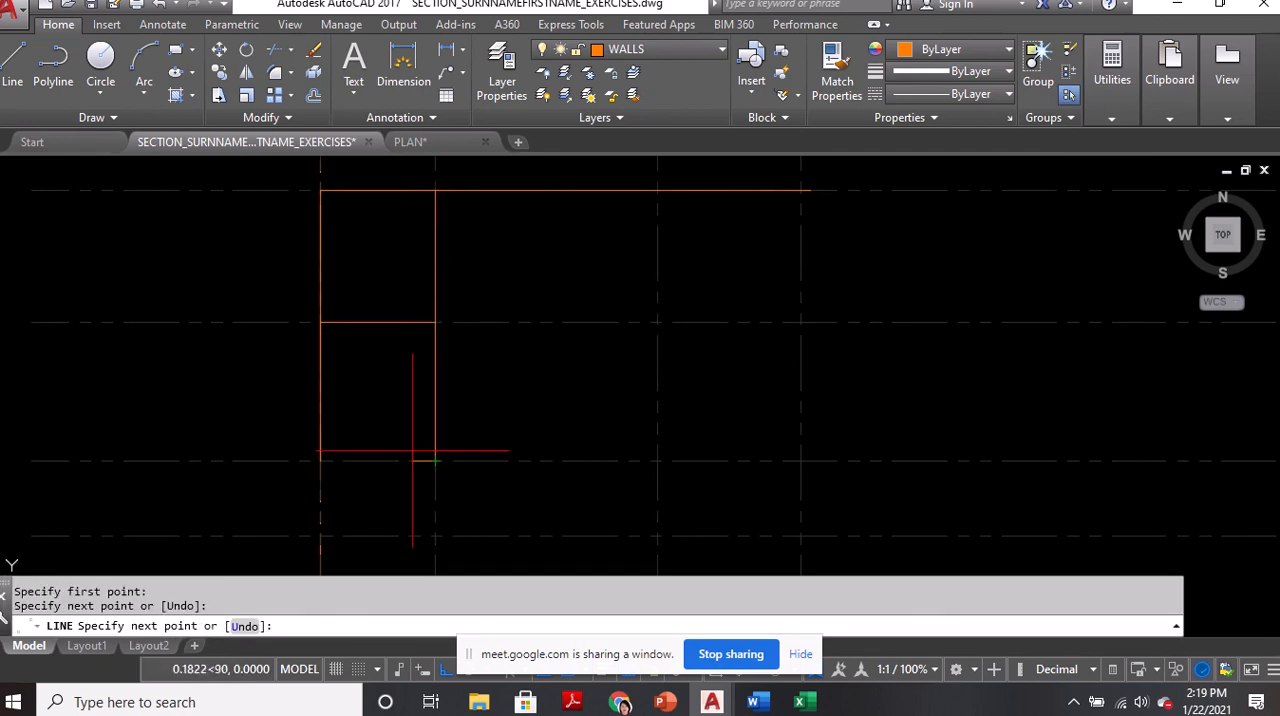
pyautogui.click(319, 460)
pyautogui.press('Return')
# Stretch the south end of the wall line on the second vertical grid line down to the southernmost horizontal grid line
pyautogui.moveTo(452, 483); pyautogui.dragTo(443, 408, button='middle')
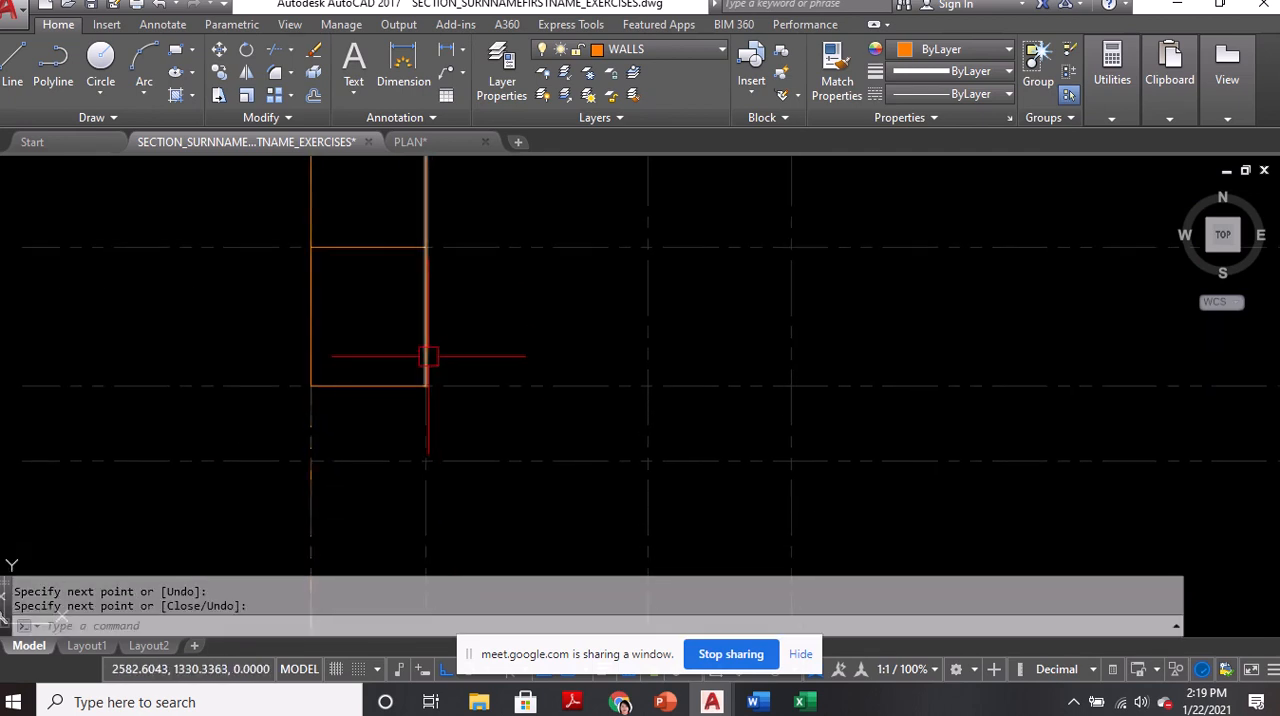
pyautogui.click(424, 390)
pyautogui.click(424, 390)
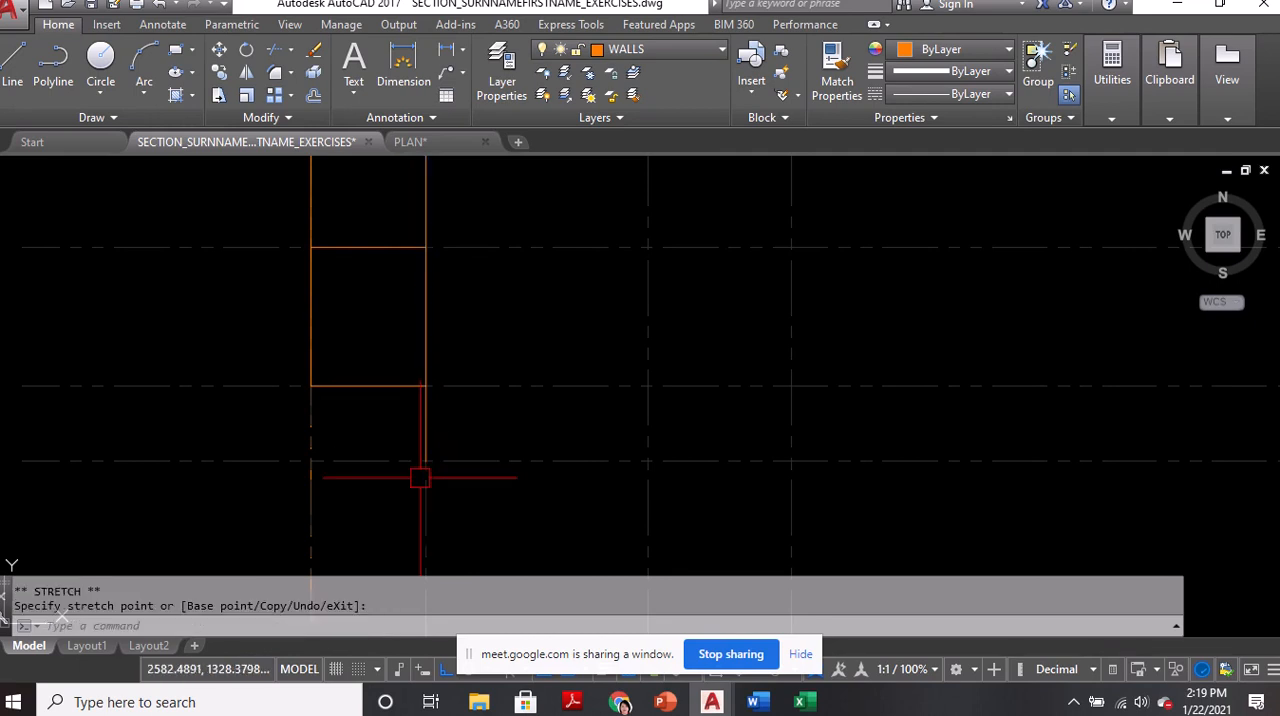
pyautogui.press('Escape')
# Draw the south wall line from the stretched wall's end east along the southernmost horizontal grid line to the easternmost vertical grid line
pyautogui.write('l')
pyautogui.press('Return')
pyautogui.click(426, 461)
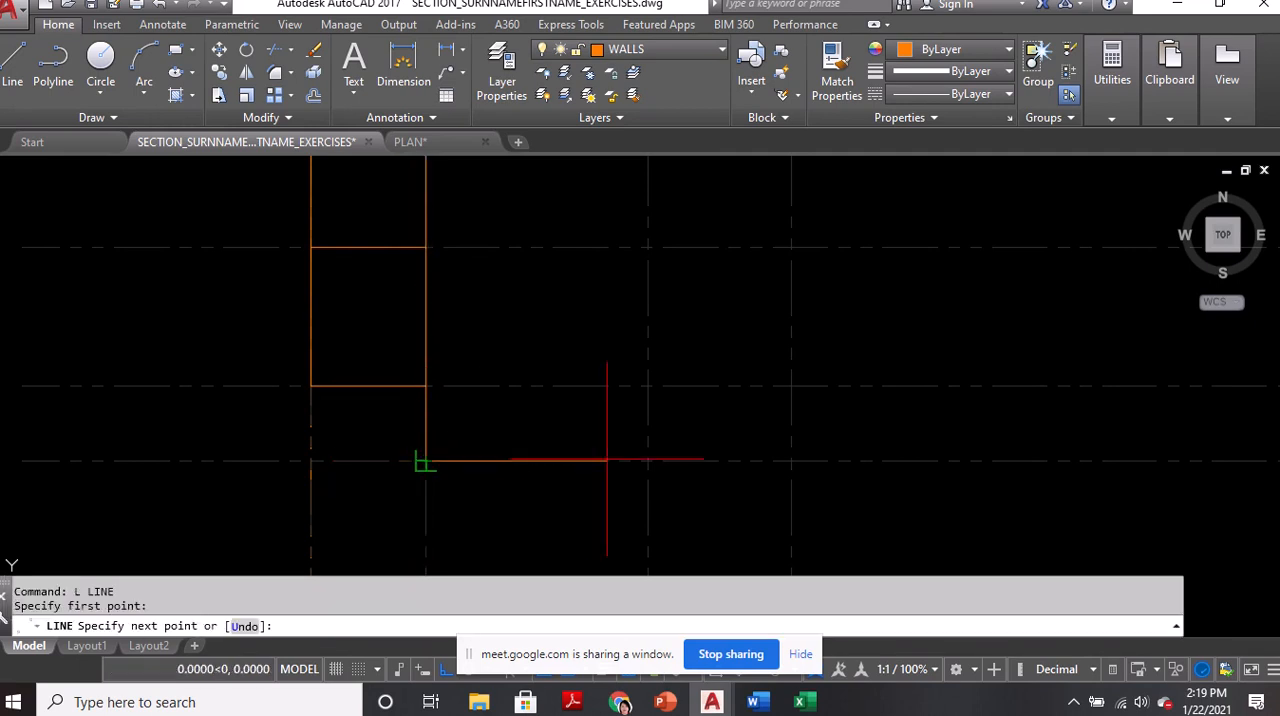
pyautogui.click(791, 460)
pyautogui.moveTo(687, 618); pyautogui.dragTo(703, 394, button='middle')
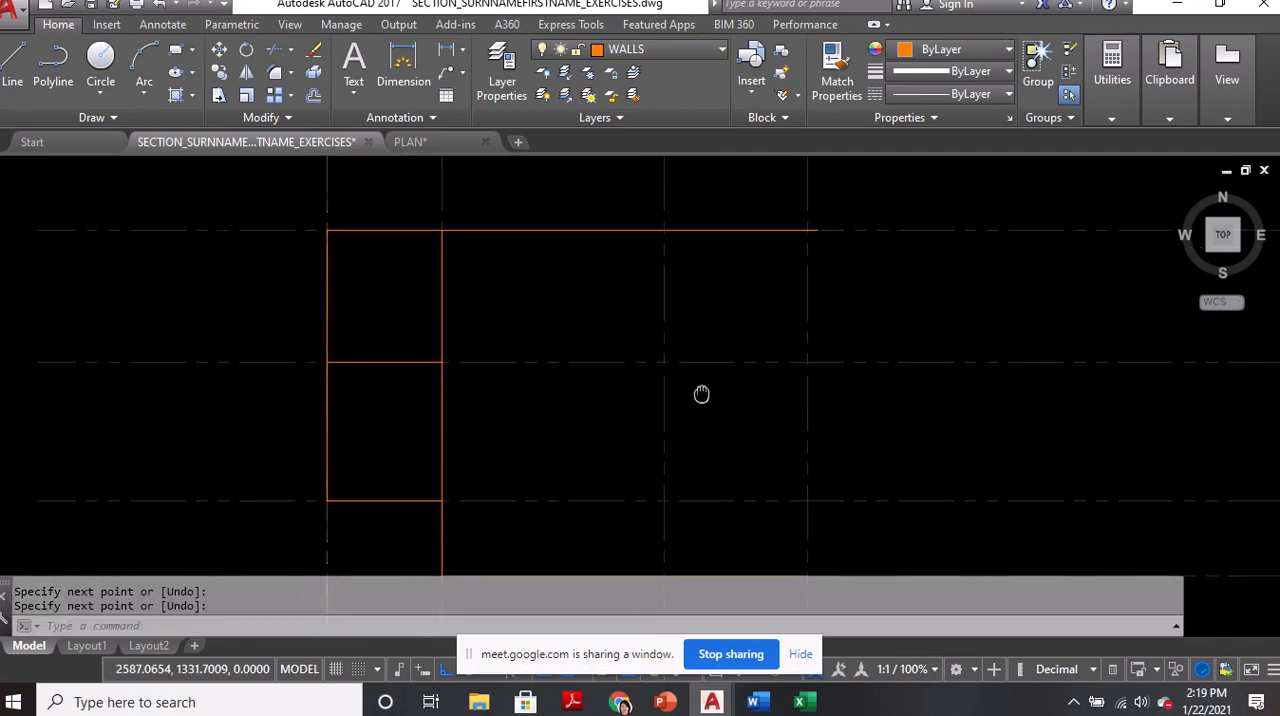
pyautogui.press('Return')
# Draw wall lines from the north wall 4.7 units south along the third vertical grid line, then 2.5 units east to the easternmost grid line
pyautogui.write('l')
pyautogui.press('Return')
pyautogui.click(664, 230)
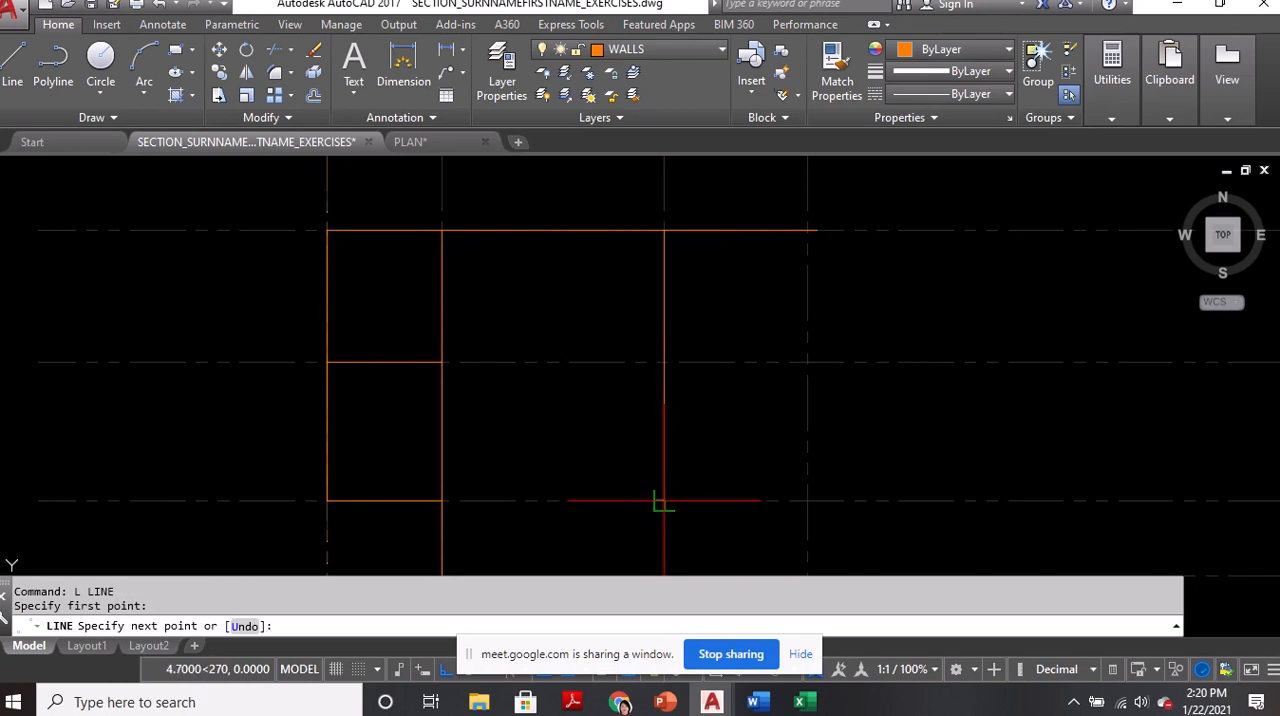
pyautogui.click(664, 500)
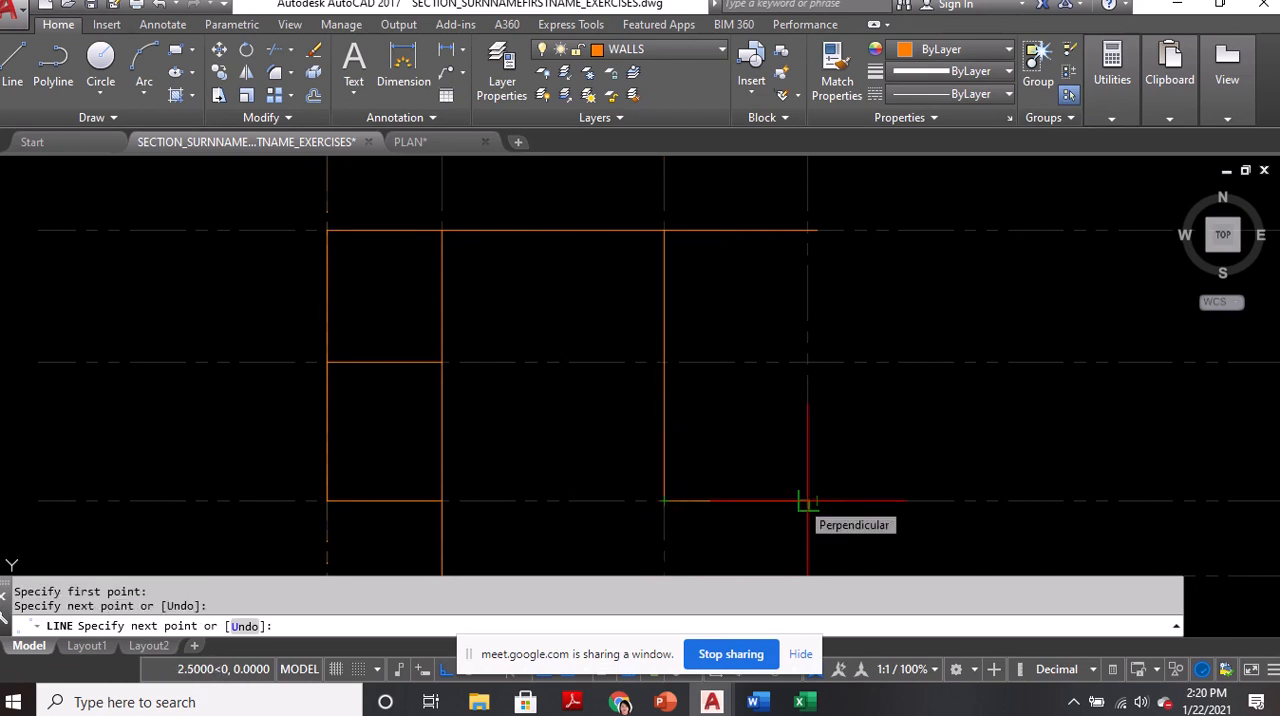
pyautogui.click(808, 500)
pyautogui.press('Escape')
pyautogui.moveTo(758, 347); pyautogui.dragTo(764, 255, button='middle')
pyautogui.moveTo(684, 259)
pyautogui.mouseDown(button='middle')
pyautogui.moveTo(700, 320)
pyautogui.moveTo(725, 343)
pyautogui.mouseUp(button='middle')
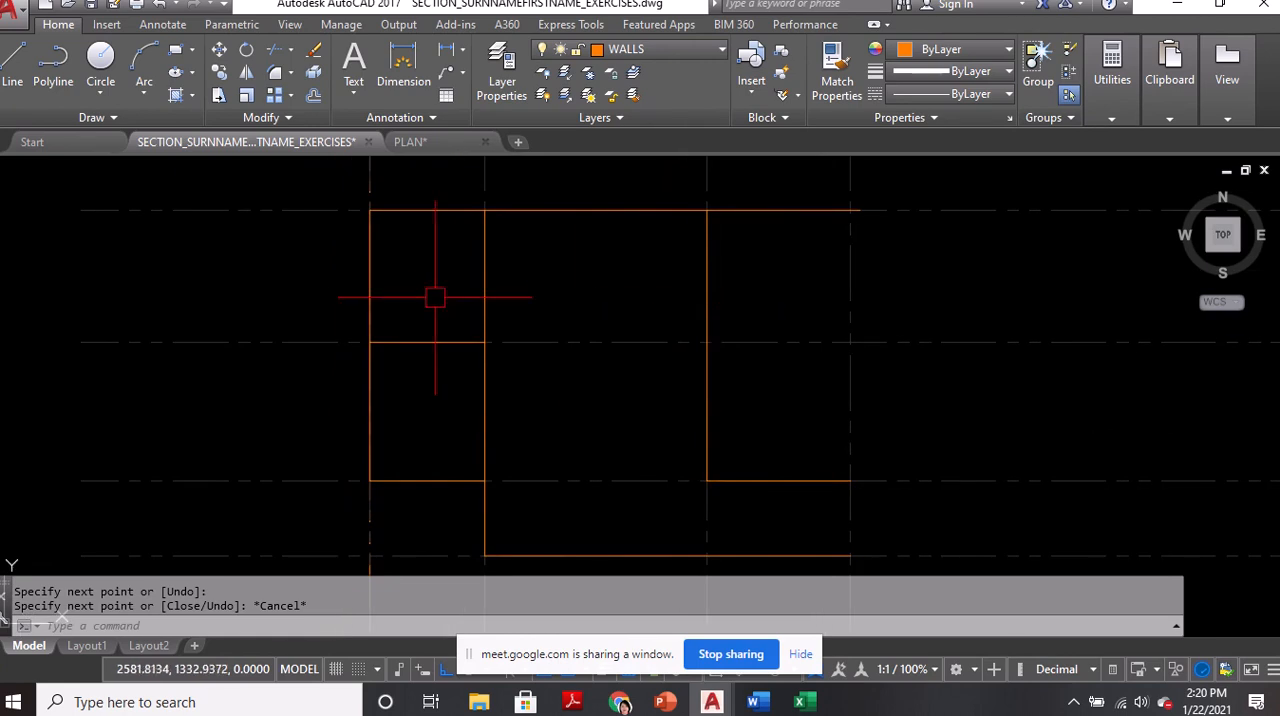
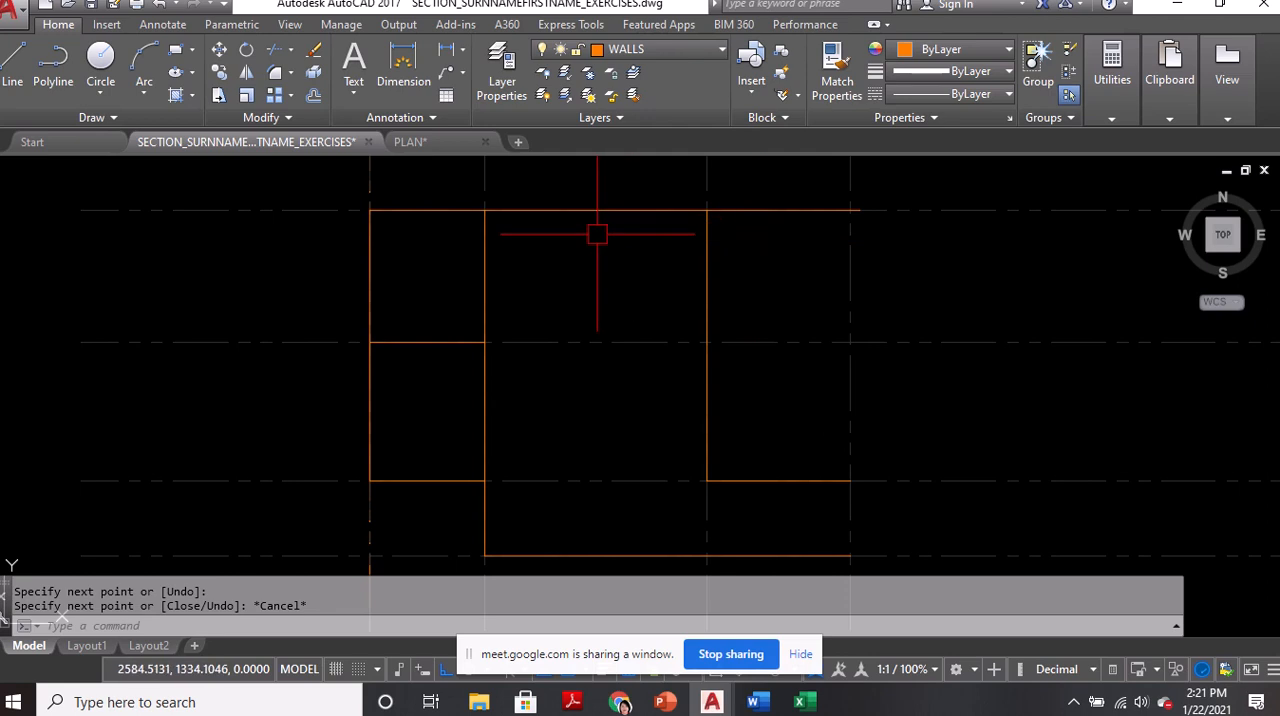
# Offset the north wall line by 0.075 to its north and south sides
pyautogui.write('o')
pyautogui.press('Return')
pyautogui.write('.0')
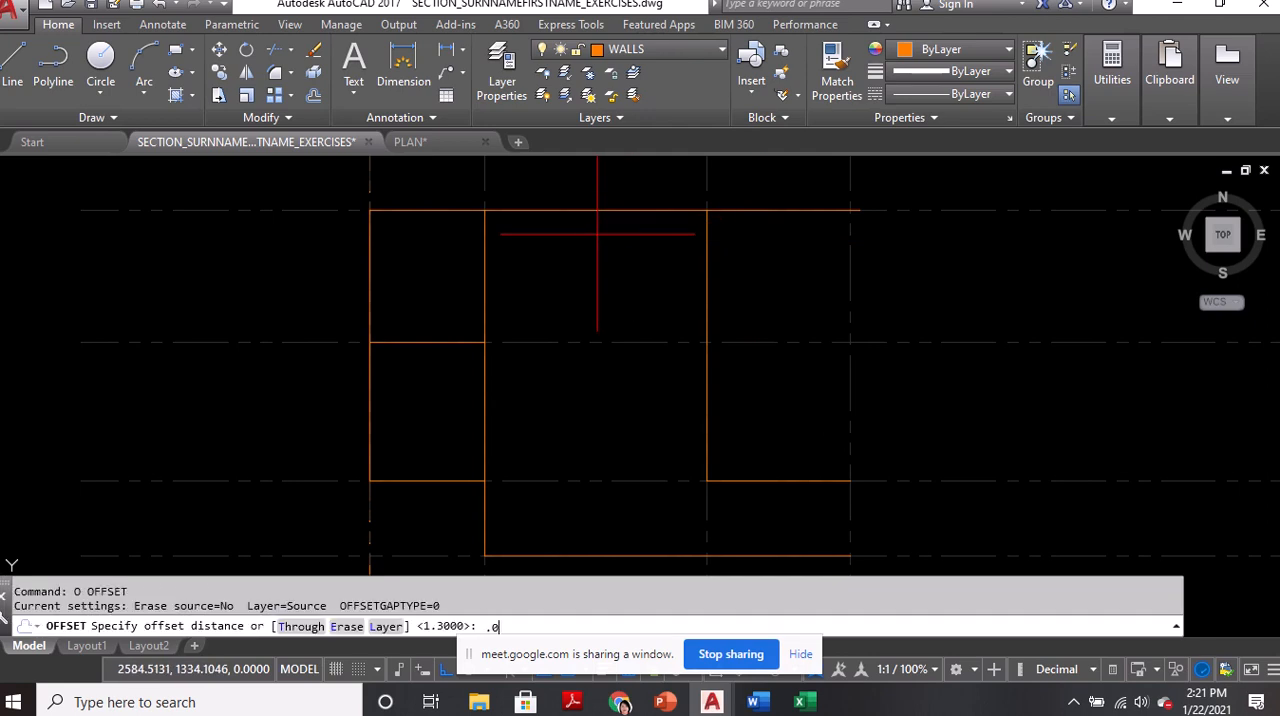
pyautogui.write('75')
pyautogui.press('Return')
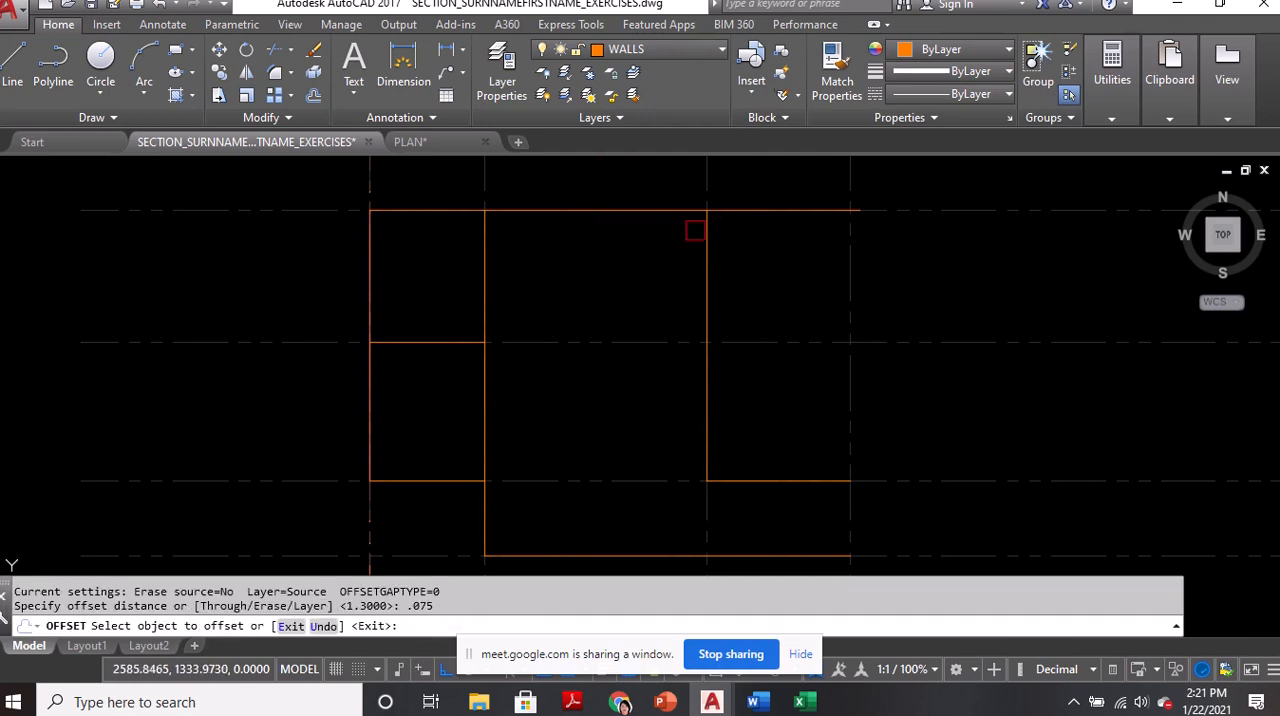
pyautogui.moveTo(684, 259); pyautogui.dragTo(708, 303, button='middle')
pyautogui.scroll(4, 626, 282)
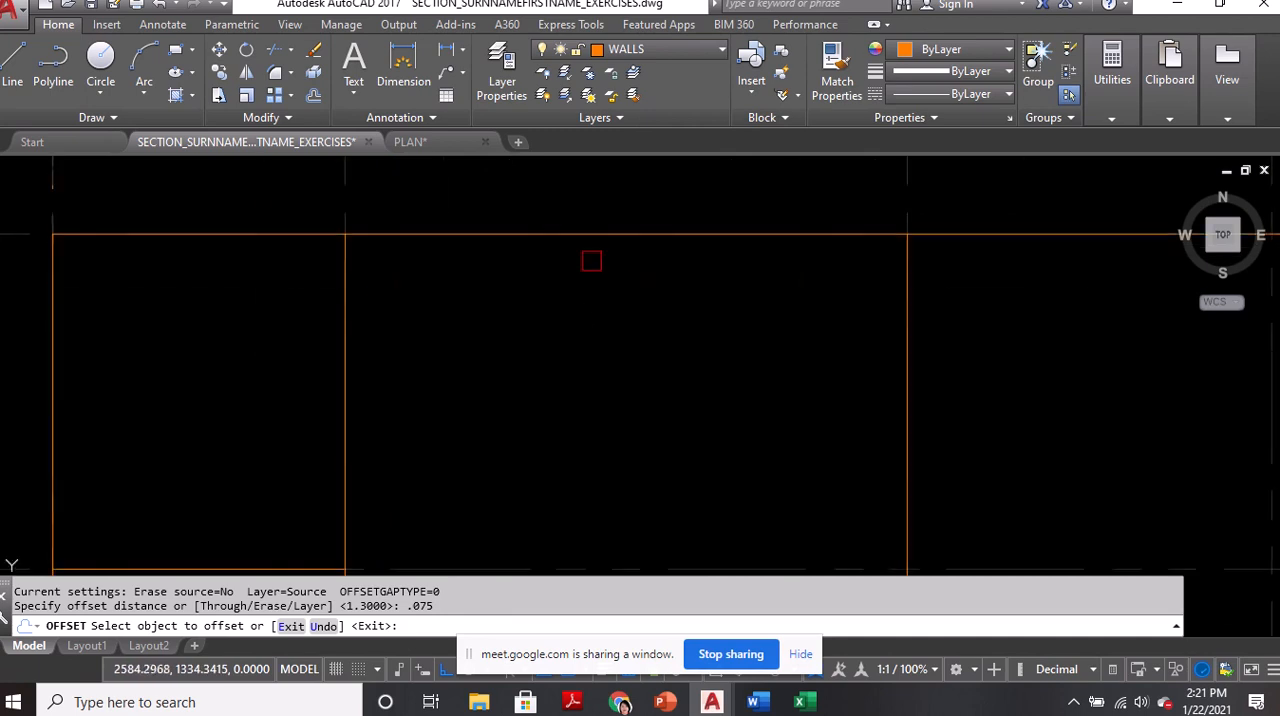
pyautogui.moveTo(591, 262); pyautogui.dragTo(581, 318, button='middle')
pyautogui.scroll(-4, 560, 310)
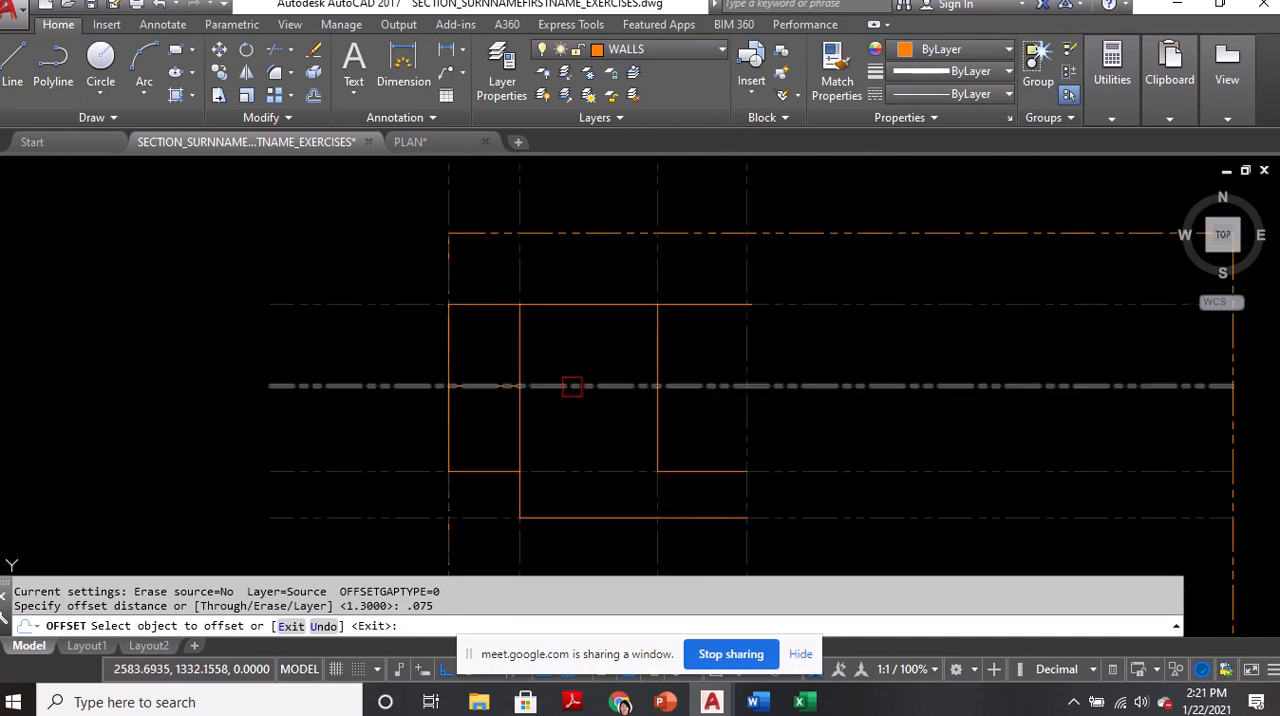
pyautogui.scroll(2, 848, 318)
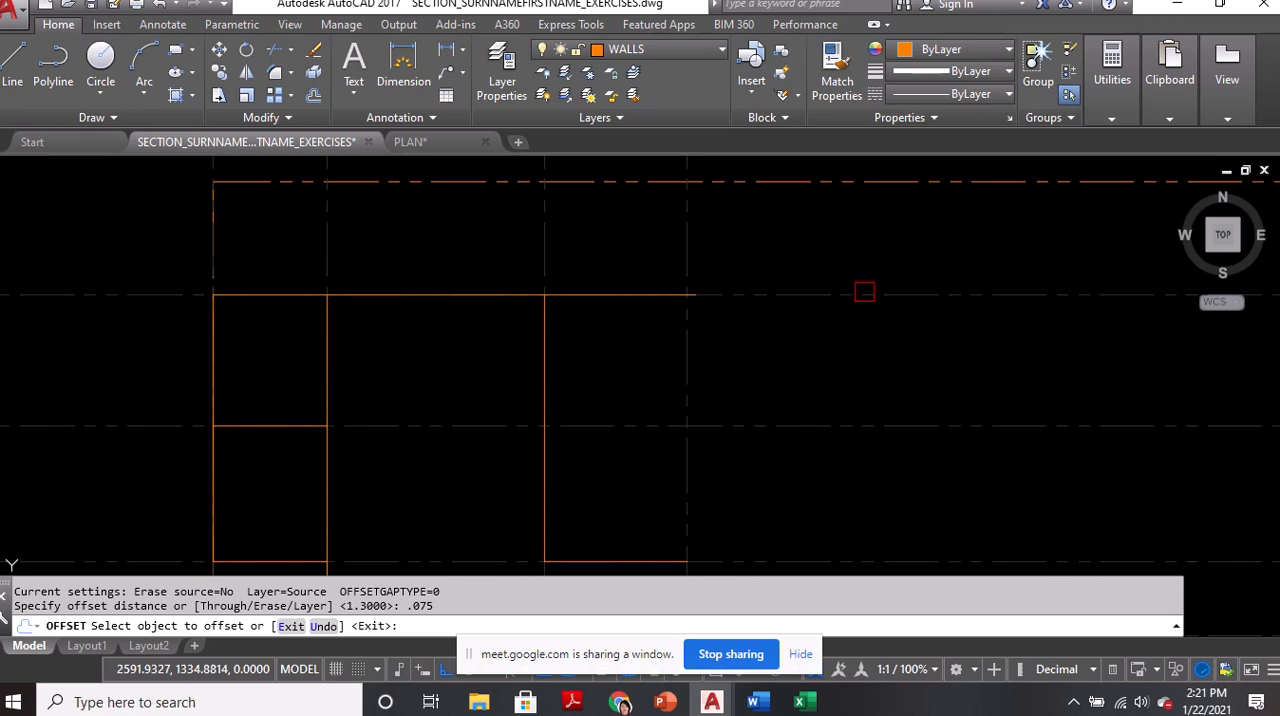
pyautogui.scroll(1, 421, 281)
pyautogui.click(490, 302)
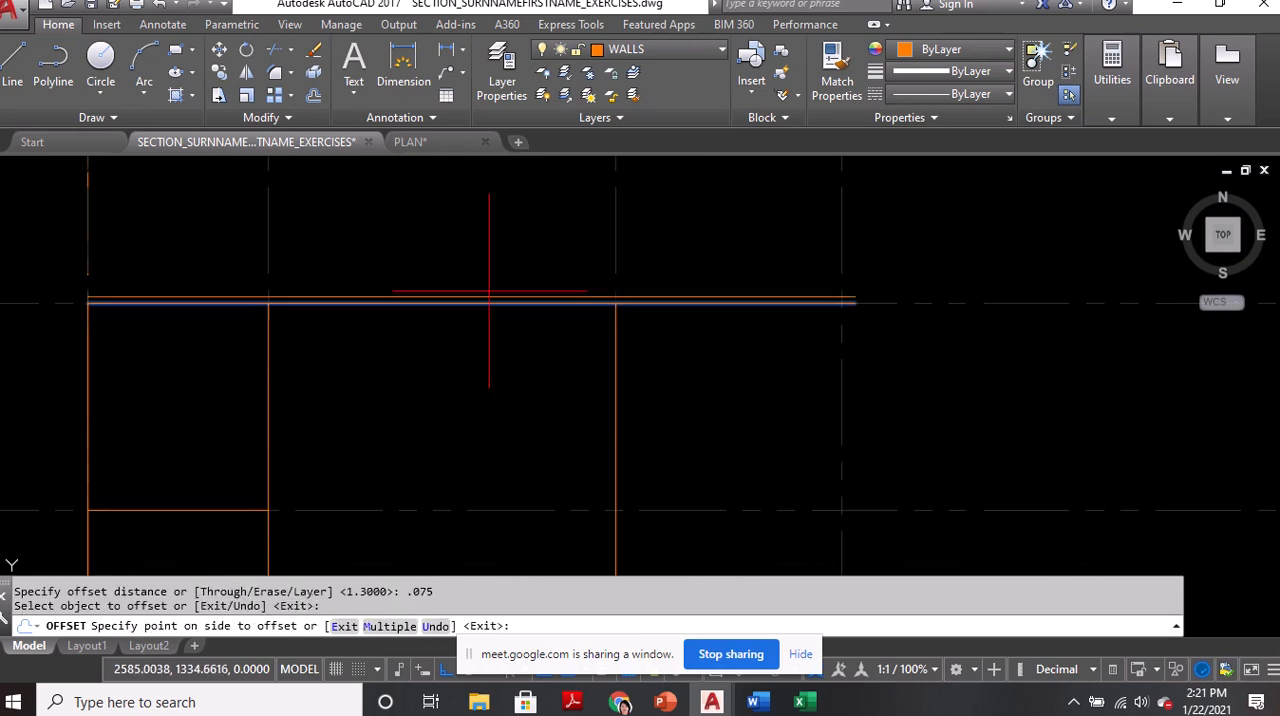
pyautogui.click(474, 287)
pyautogui.click(471, 305)
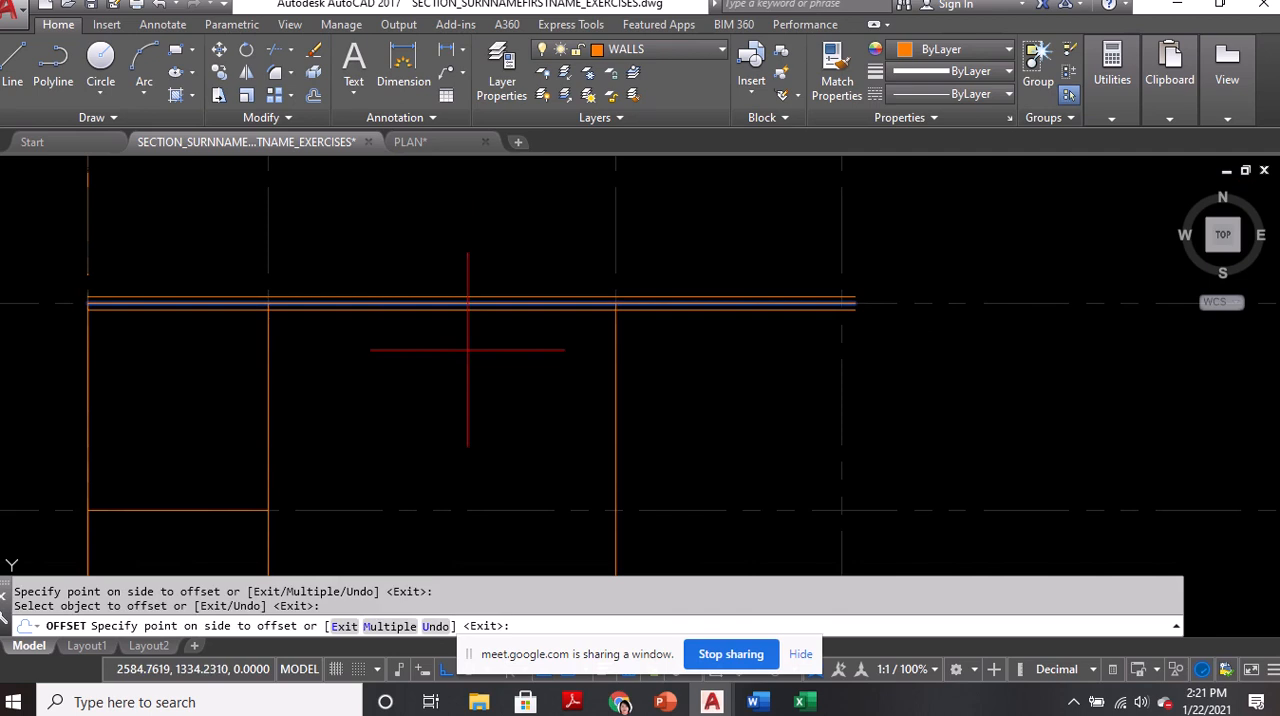
pyautogui.click(471, 280)
# Offset the wall line on the second vertical grid line and the dividing wall between the west rooms by 0.075 to both sides
pyautogui.moveTo(270, 420); pyautogui.dragTo(333, 318, button='middle')
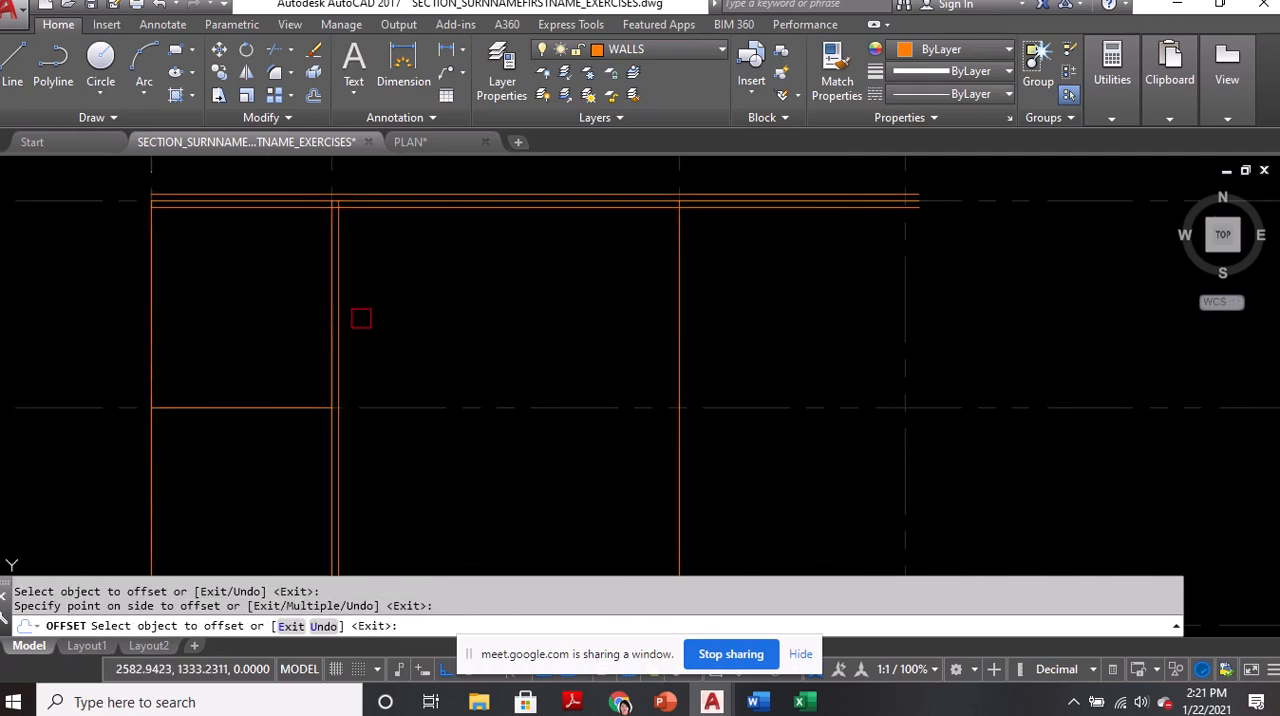
pyautogui.scroll(2, 322, 316)
pyautogui.moveTo(257, 455); pyautogui.dragTo(353, 369, button='middle')
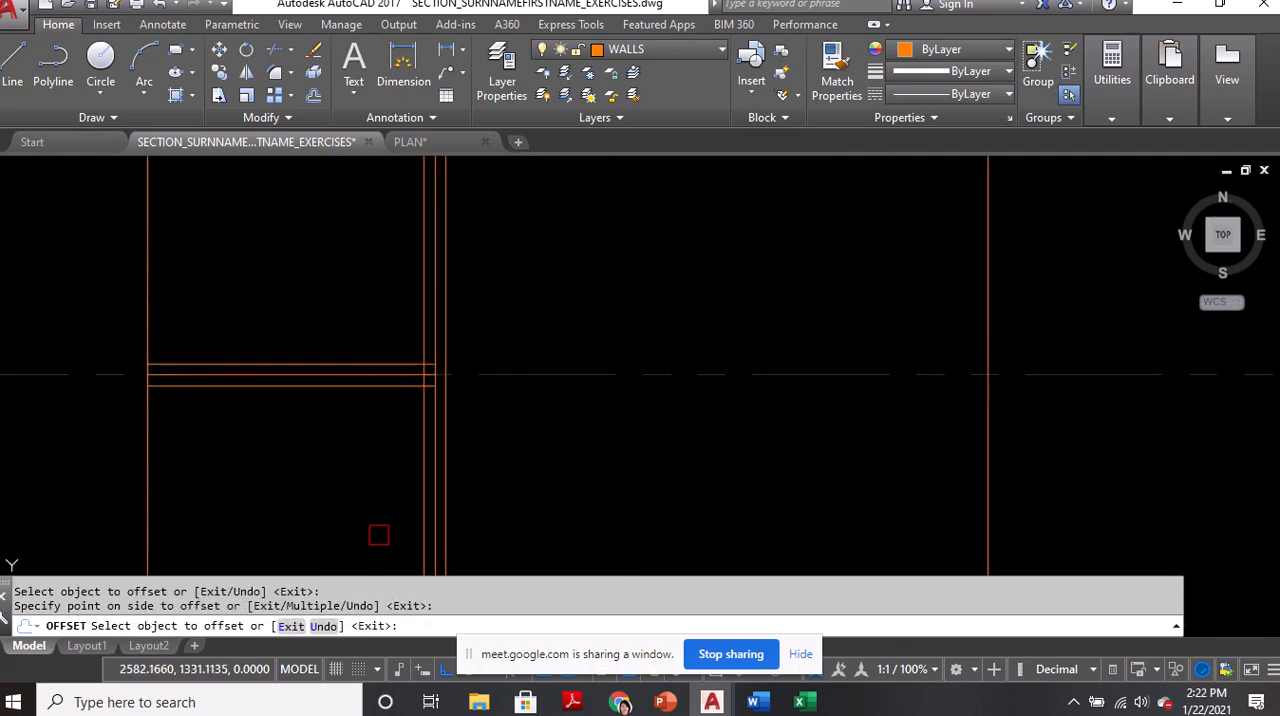
# Offset the west rooms' south wall line by 0.075 to its north and south sides
pyautogui.moveTo(377, 533); pyautogui.dragTo(447, 517, button='middle')
pyautogui.click(420, 358)
pyautogui.click(428, 332)
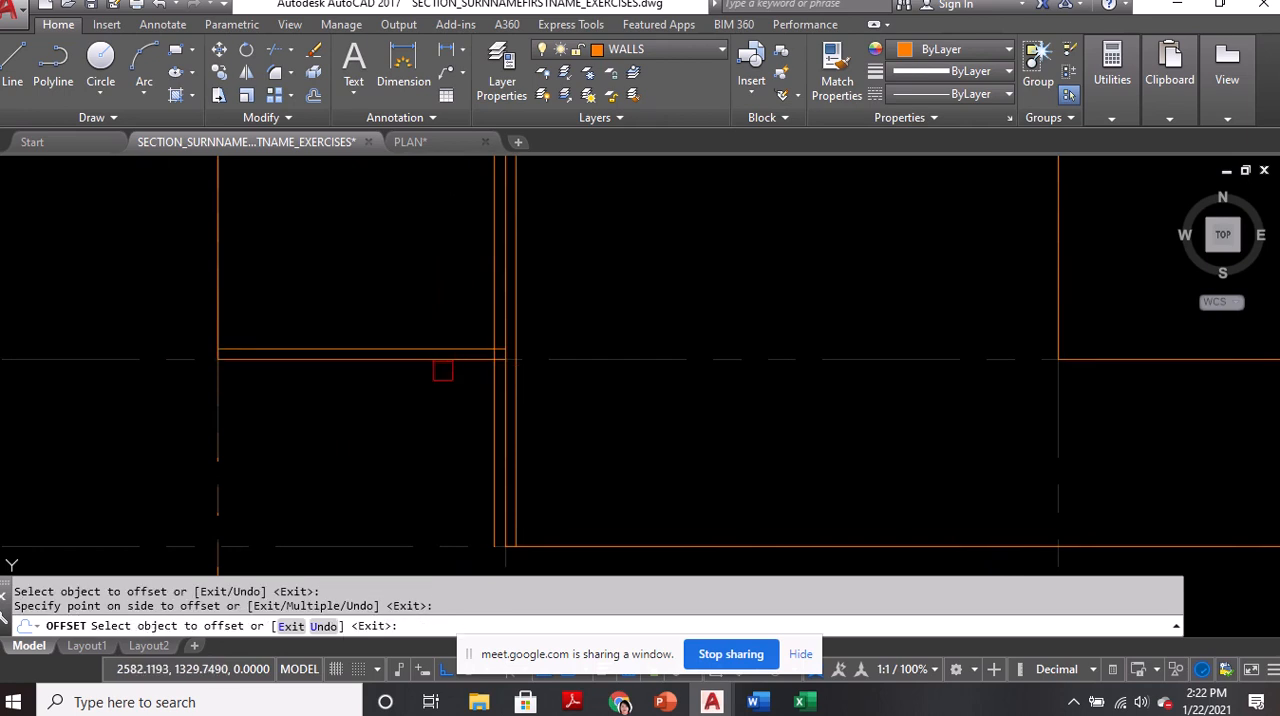
pyautogui.click(443, 368)
pyautogui.click(441, 420)
# Offset the wall line on the southernmost horizontal grid line by 0.075 to both sides
pyautogui.moveTo(610, 554); pyautogui.dragTo(405, 403, button='middle')
pyautogui.click(401, 398)
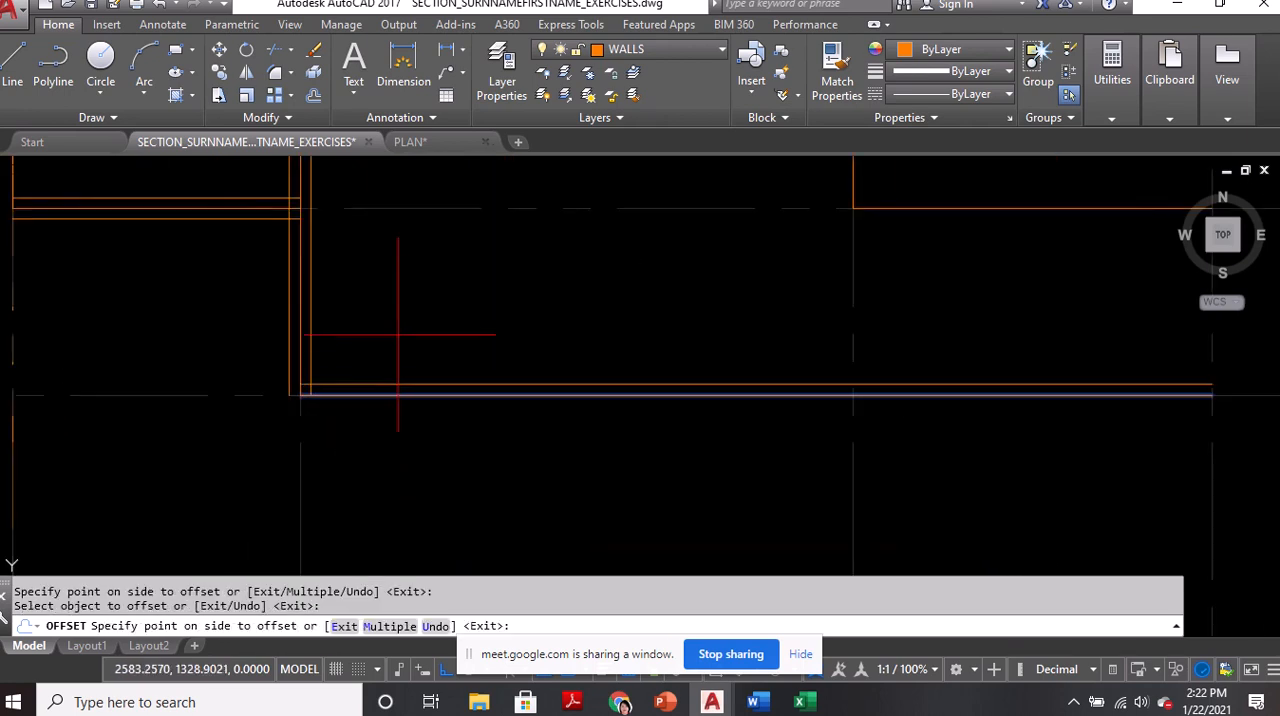
pyautogui.click(397, 336)
pyautogui.click(394, 401)
pyautogui.click(394, 437)
# Offset the wall line on the third vertical grid line by 0.075 to its east and west sides
pyautogui.scroll(-2, 382, 457)
pyautogui.moveTo(691, 264); pyautogui.dragTo(638, 396, button='middle')
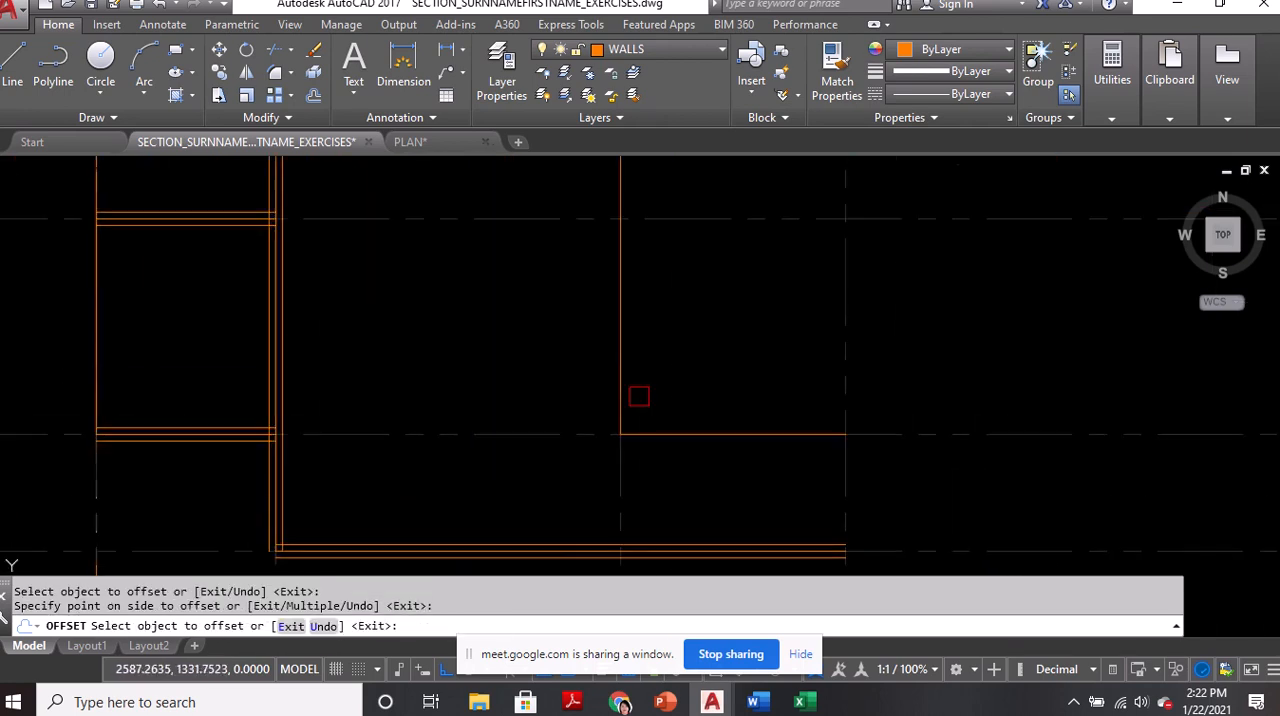
pyautogui.click(620, 357)
pyautogui.click(667, 357)
pyautogui.scroll(4, 617, 361)
pyautogui.click(610, 359)
pyautogui.click(587, 354)
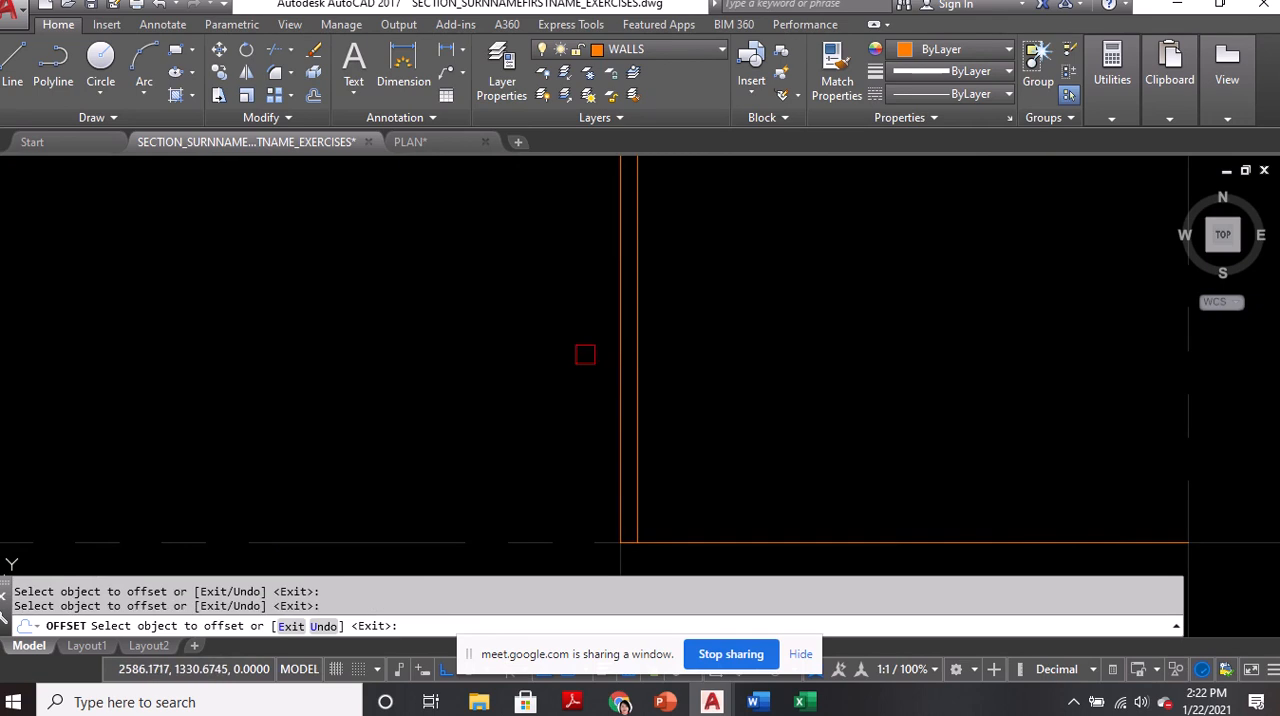
pyautogui.click(620, 354)
pyautogui.click(550, 356)
# Offset the east room's south wall line by 0.075 to its north and south sides
pyautogui.moveTo(701, 424); pyautogui.dragTo(662, 304, button='middle')
pyautogui.click(645, 420)
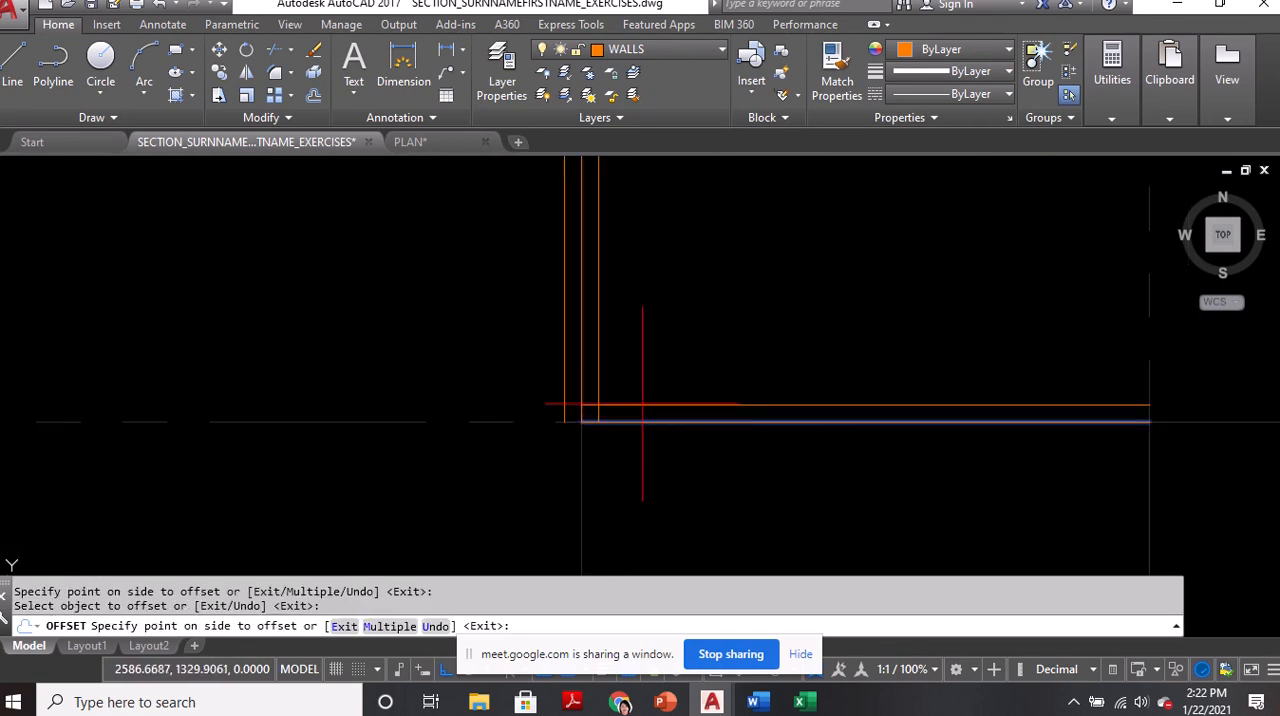
pyautogui.click(610, 398)
pyautogui.click(638, 424)
pyautogui.click(638, 464)
pyautogui.scroll(-5, 638, 464)
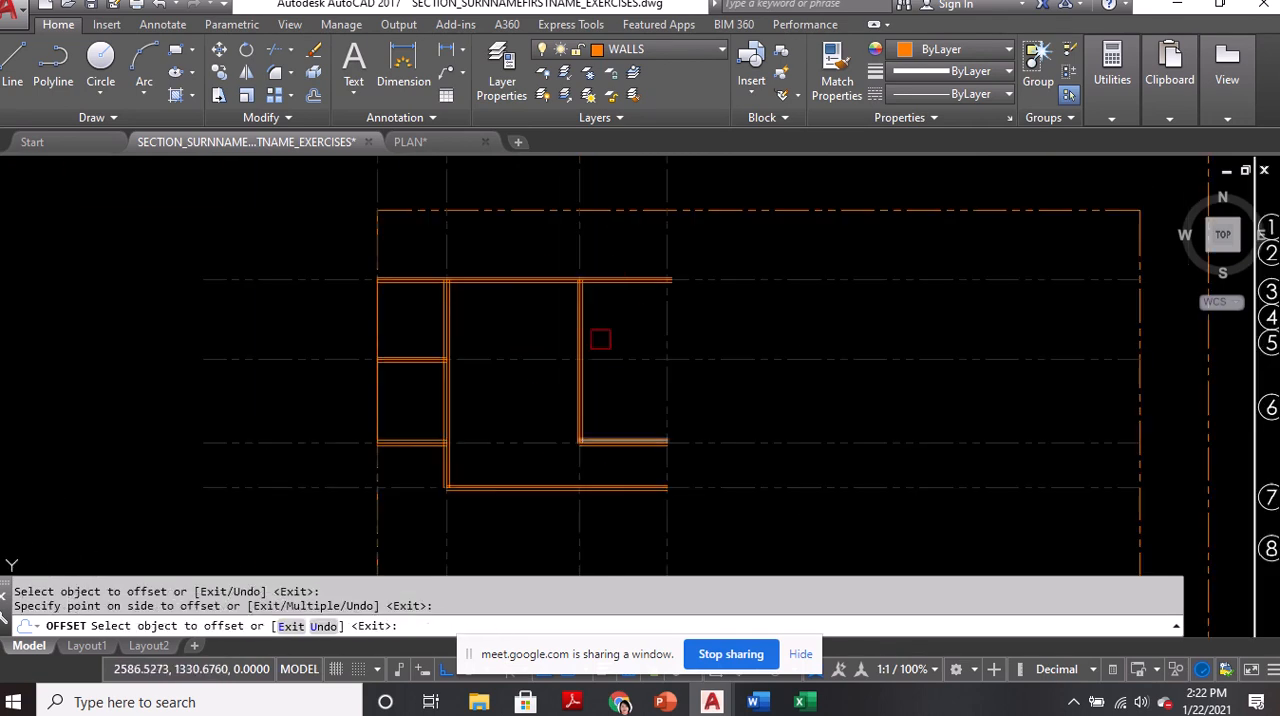
# Offset the west wall line twice to the east, 0.075 each time, and end the Offset command
pyautogui.scroll(4, 380, 383)
pyautogui.click(373, 367)
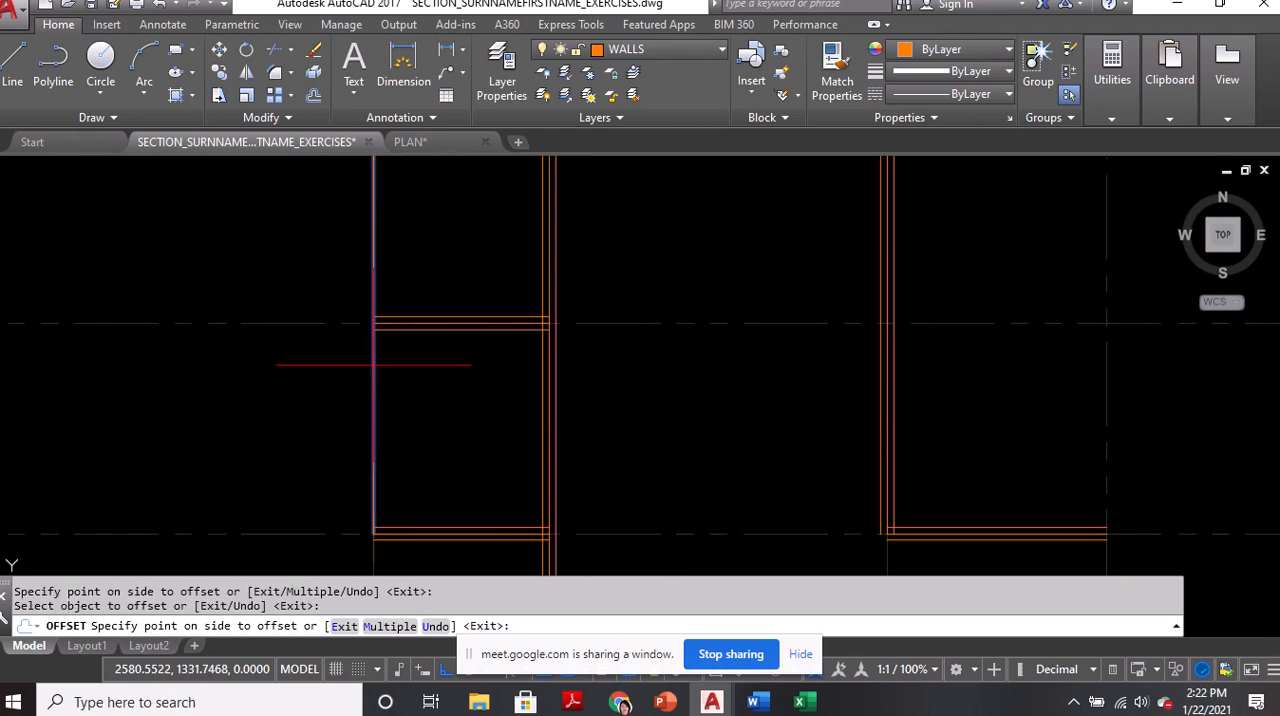
pyautogui.click(415, 371)
pyautogui.scroll(4, 381, 374)
pyautogui.scroll(-5, 384, 351)
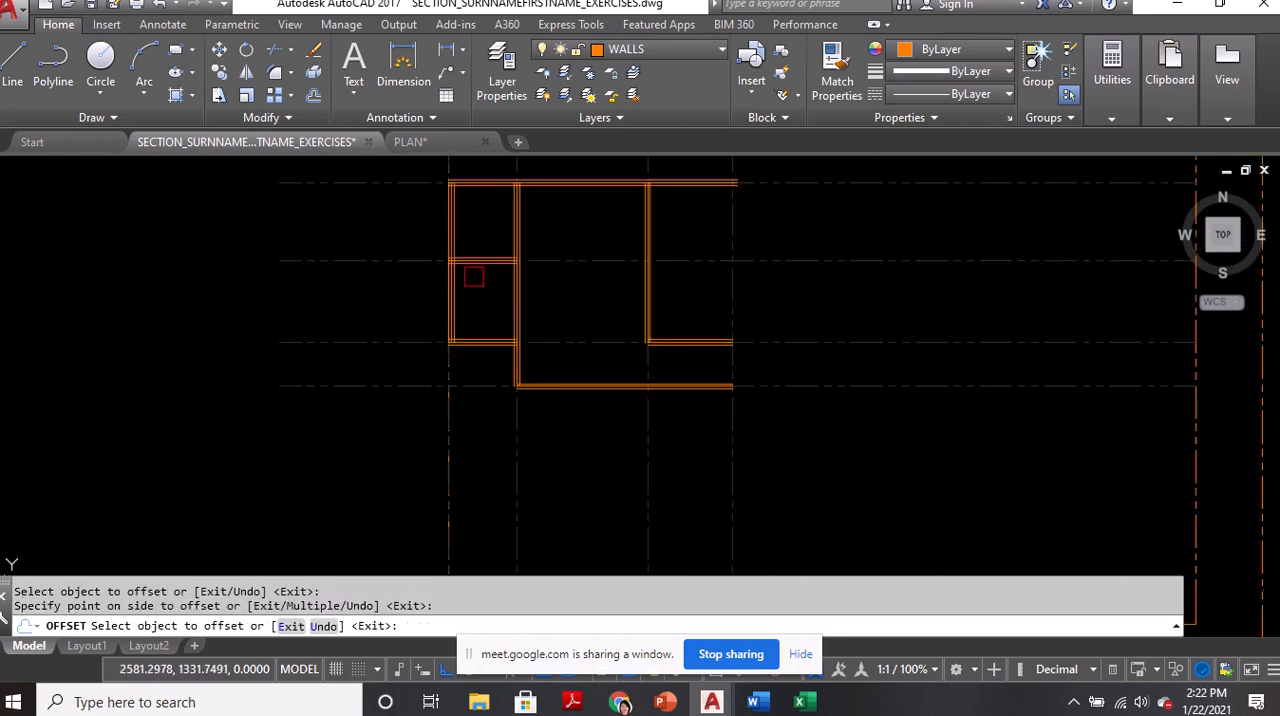
pyautogui.press('Return')
# Erase the middle lines of the north wall and the west wall
pyautogui.scroll(3, 551, 253)
pyautogui.write('e')
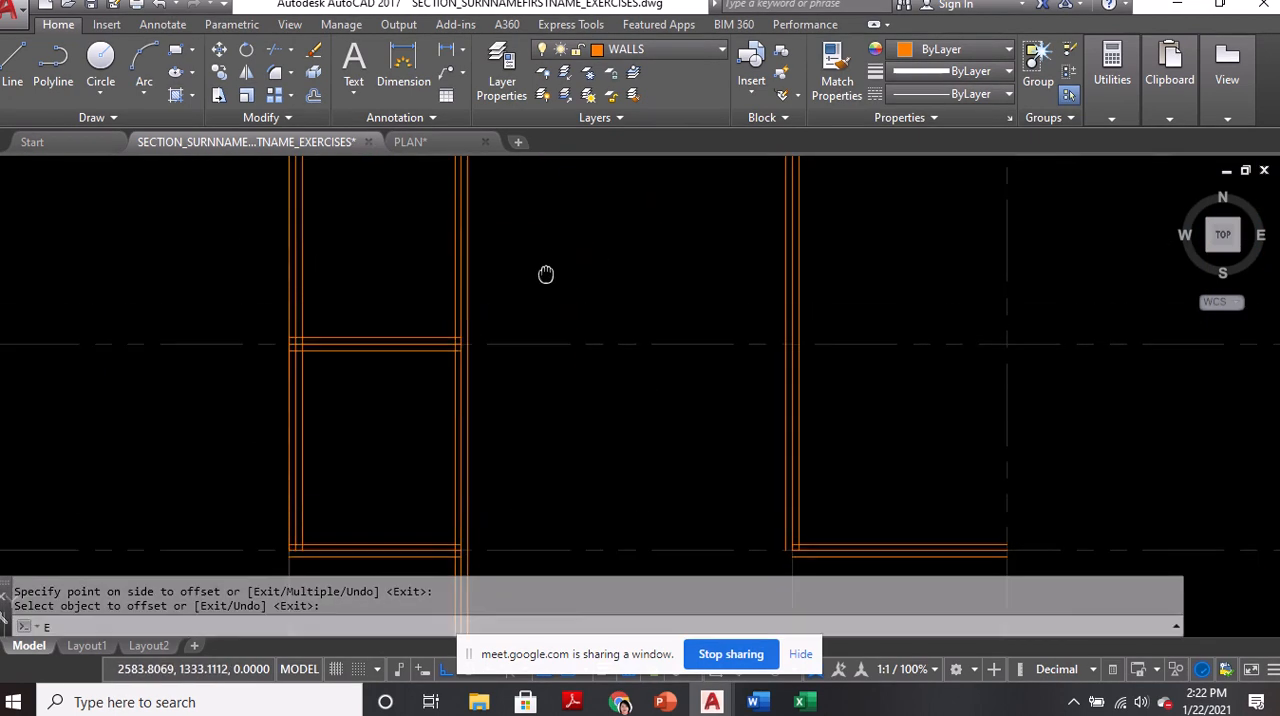
pyautogui.press('Return')
pyautogui.scroll(2, 412, 220)
pyautogui.click(420, 253)
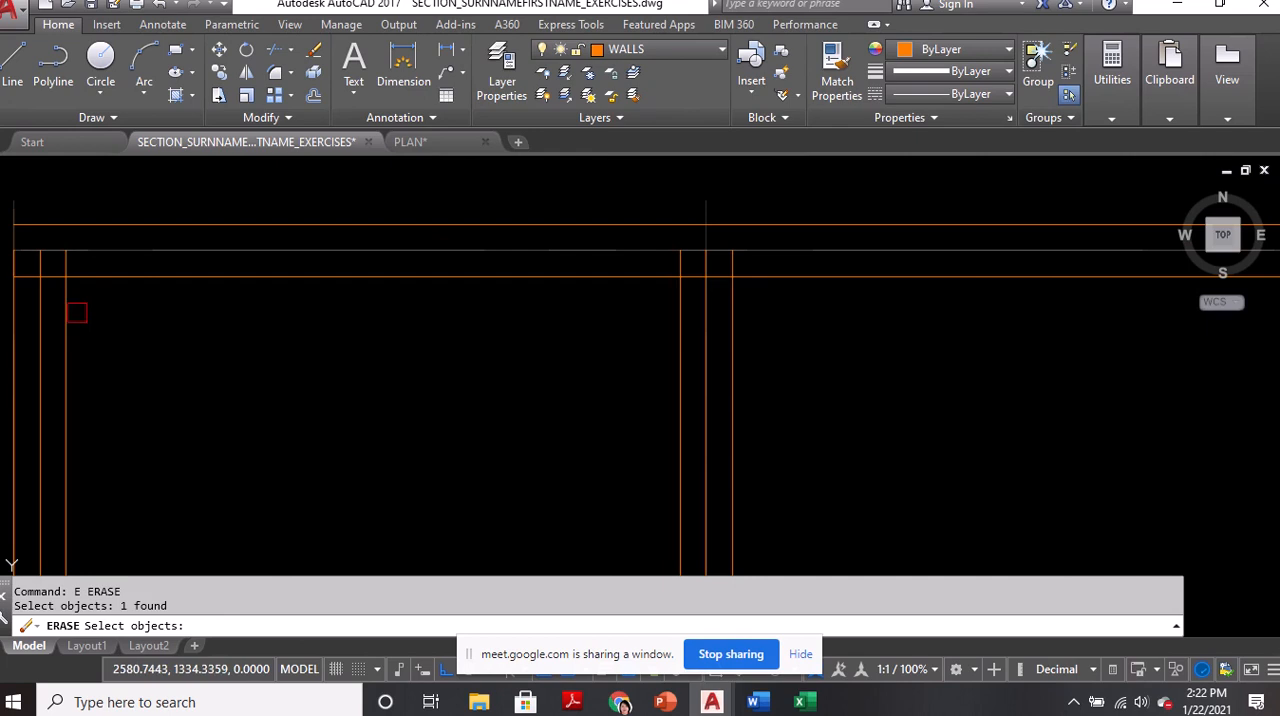
pyautogui.click(42, 303)
pyautogui.press('Return')
# Erase the middle line of the wall on the second vertical grid line
pyautogui.write('e')
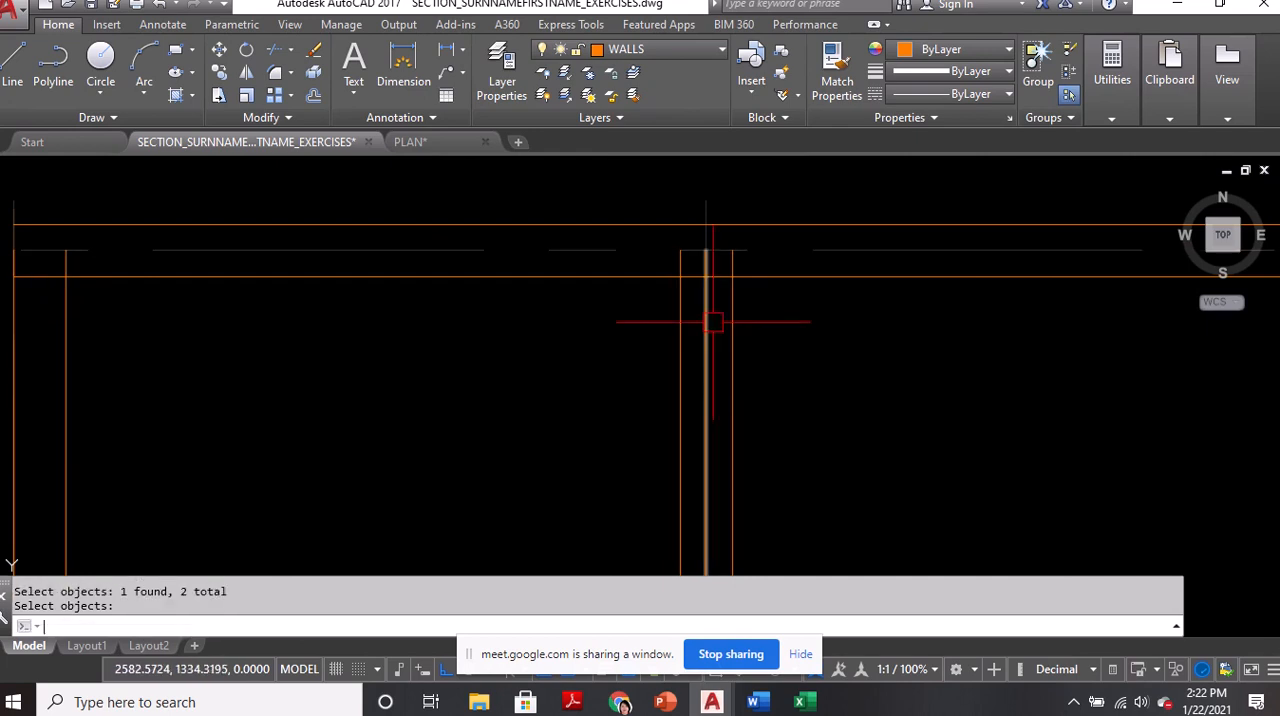
pyautogui.press('Return')
pyautogui.click(711, 317)
pyautogui.press('Return')
# Erase the middle line of the dividing wall between the two west rooms
pyautogui.scroll(-5, 711, 317)
pyautogui.moveTo(632, 474)
pyautogui.mouseDown(button='middle')
pyautogui.moveTo(559, 374)
pyautogui.moveTo(552, 305)
pyautogui.mouseUp(button='middle')
pyautogui.scroll(5, 491, 343)
pyautogui.write('e')
pyautogui.press('Return')
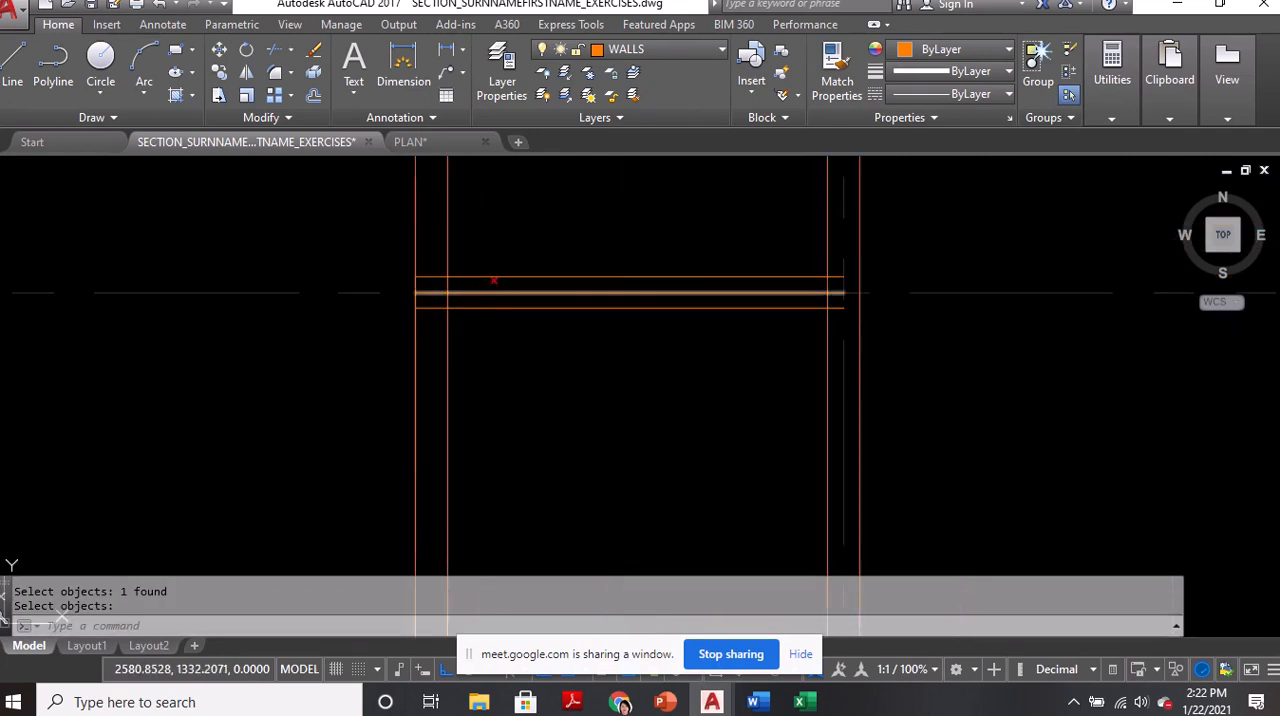
pyautogui.click(479, 296)
pyautogui.press('Return')
# Erase the middle line of the west rooms' south wall
pyautogui.moveTo(459, 391); pyautogui.dragTo(457, 155, button='middle')
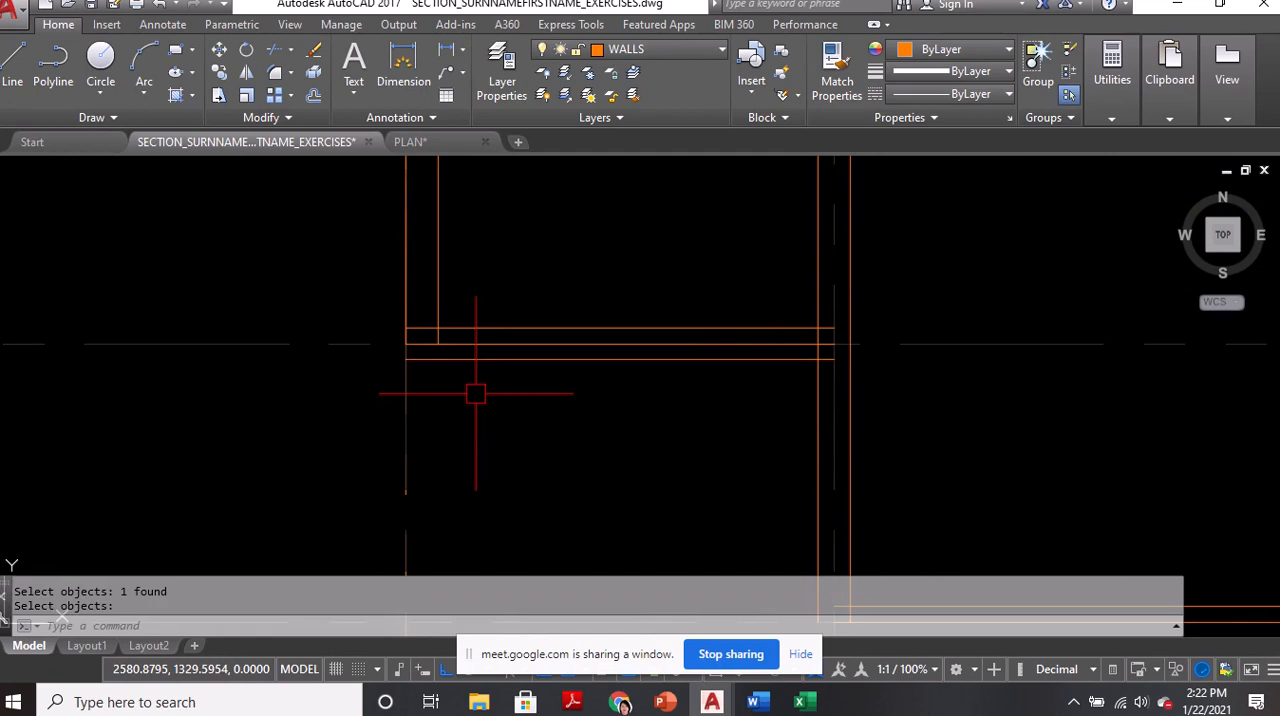
pyautogui.press('Return')
pyautogui.click(466, 349)
pyautogui.press('Return')
# Erase the middle line of the wall on the southernmost horizontal grid line
pyautogui.scroll(-5, 466, 353)
pyautogui.scroll(5, 720, 462)
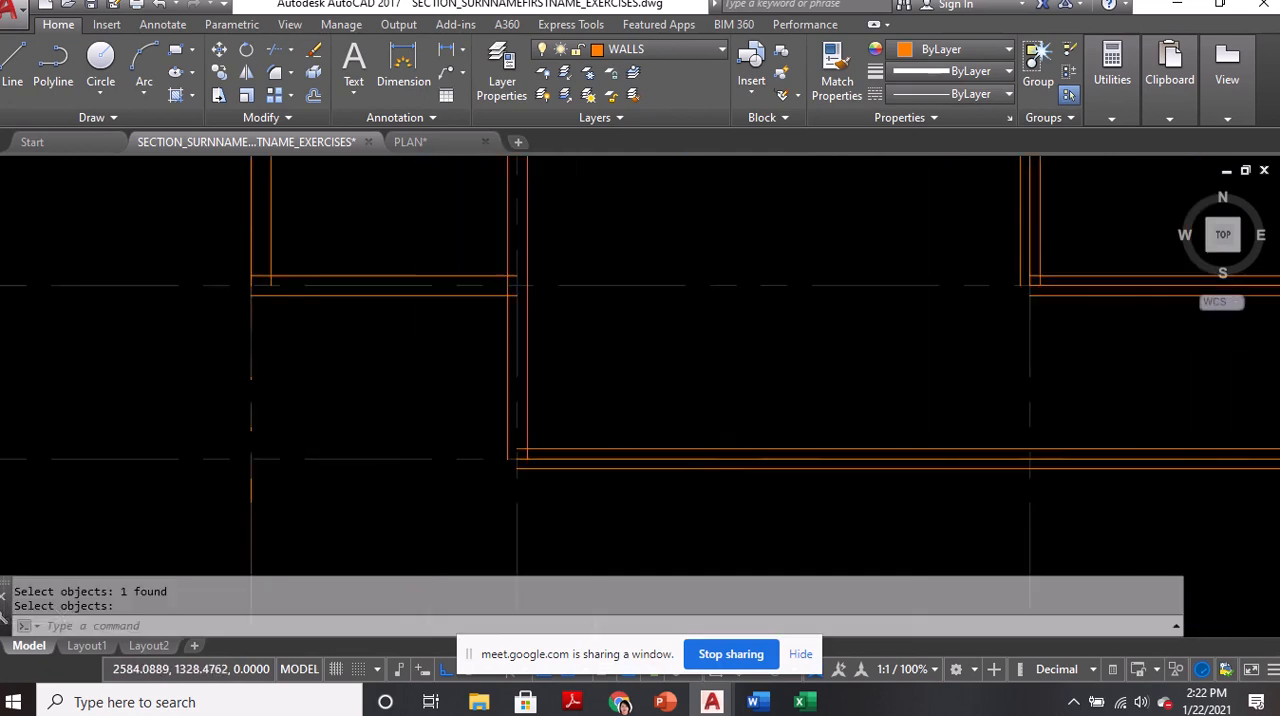
pyautogui.press('Return')
pyautogui.click(715, 453)
pyautogui.press('Return')
# Erase the middle lines of the east room's south wall and the wall on the third vertical grid line
pyautogui.scroll(-5, 749, 409)
pyautogui.scroll(5, 771, 394)
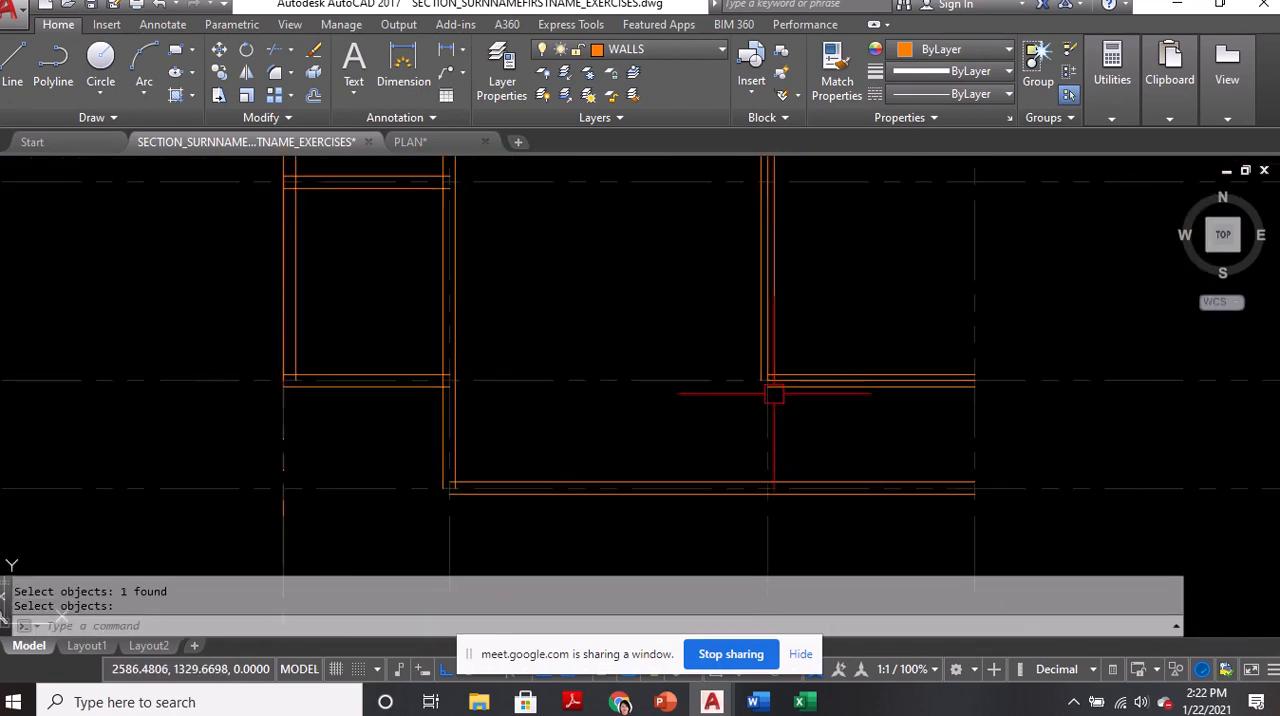
pyautogui.press('Return')
pyautogui.click(799, 308)
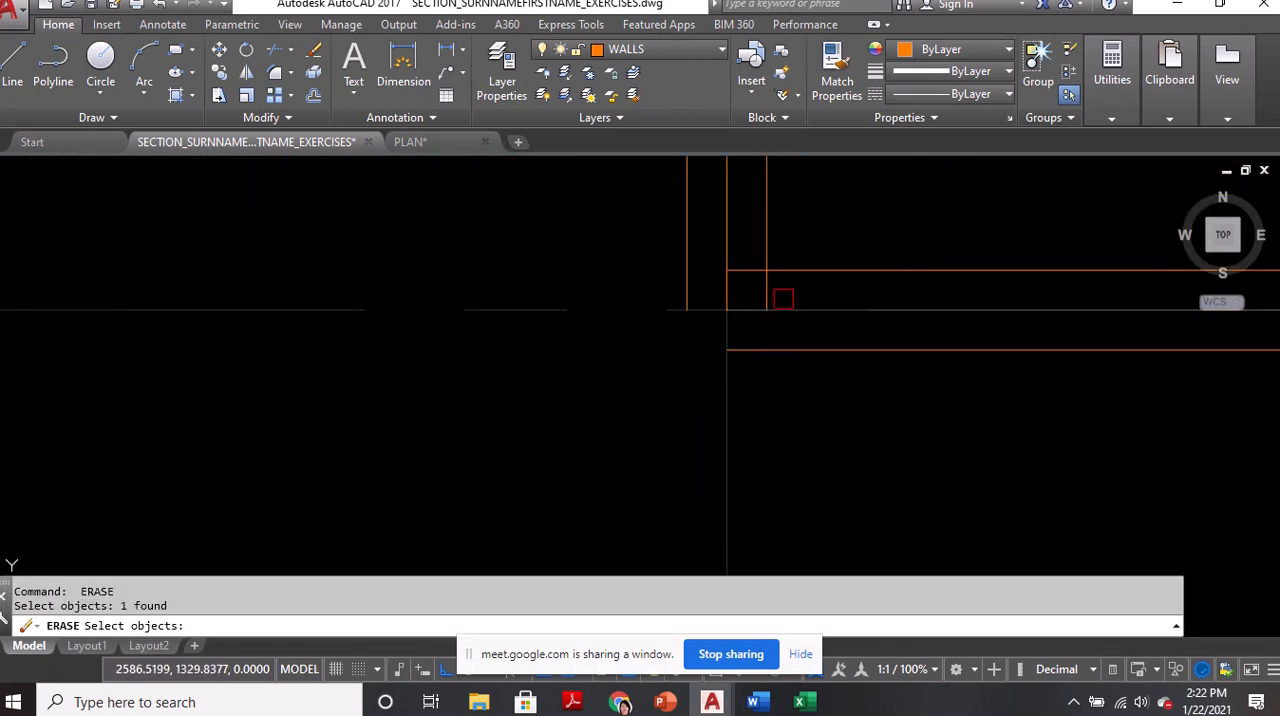
pyautogui.click(734, 217)
pyautogui.press('Return')
pyautogui.scroll(-5, 674, 389)
pyautogui.scroll(-5, 672, 389)
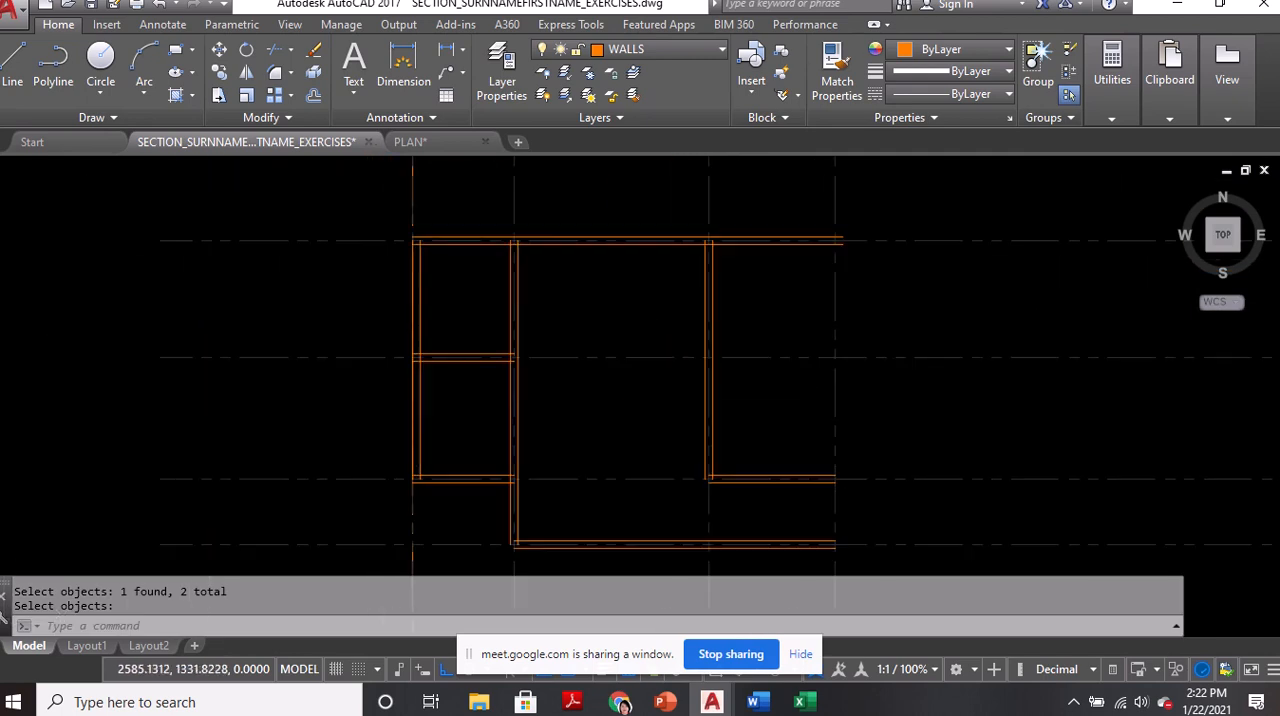
# Start Fillet with the Multiple option and join the inner and outer wall lines at the northwest corner
pyautogui.scroll(5, 424, 255)
pyautogui.scroll(2, 424, 255)
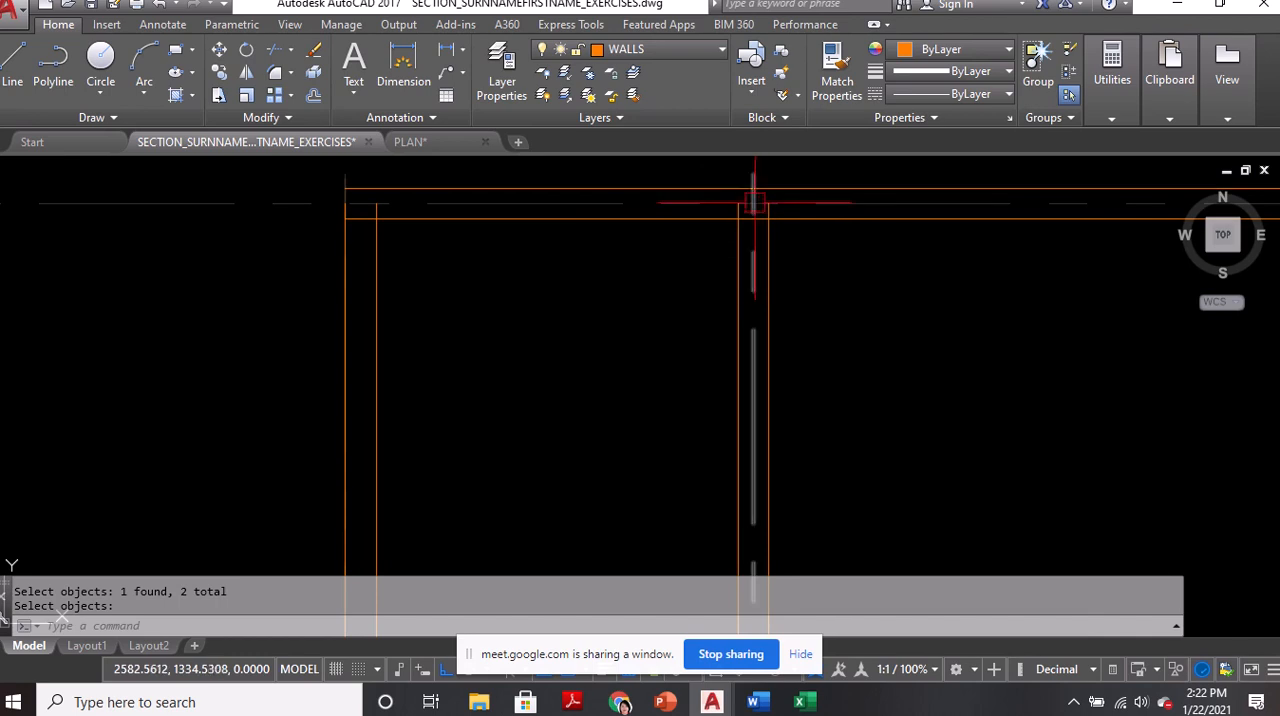
pyautogui.write('F')
pyautogui.press('Return')
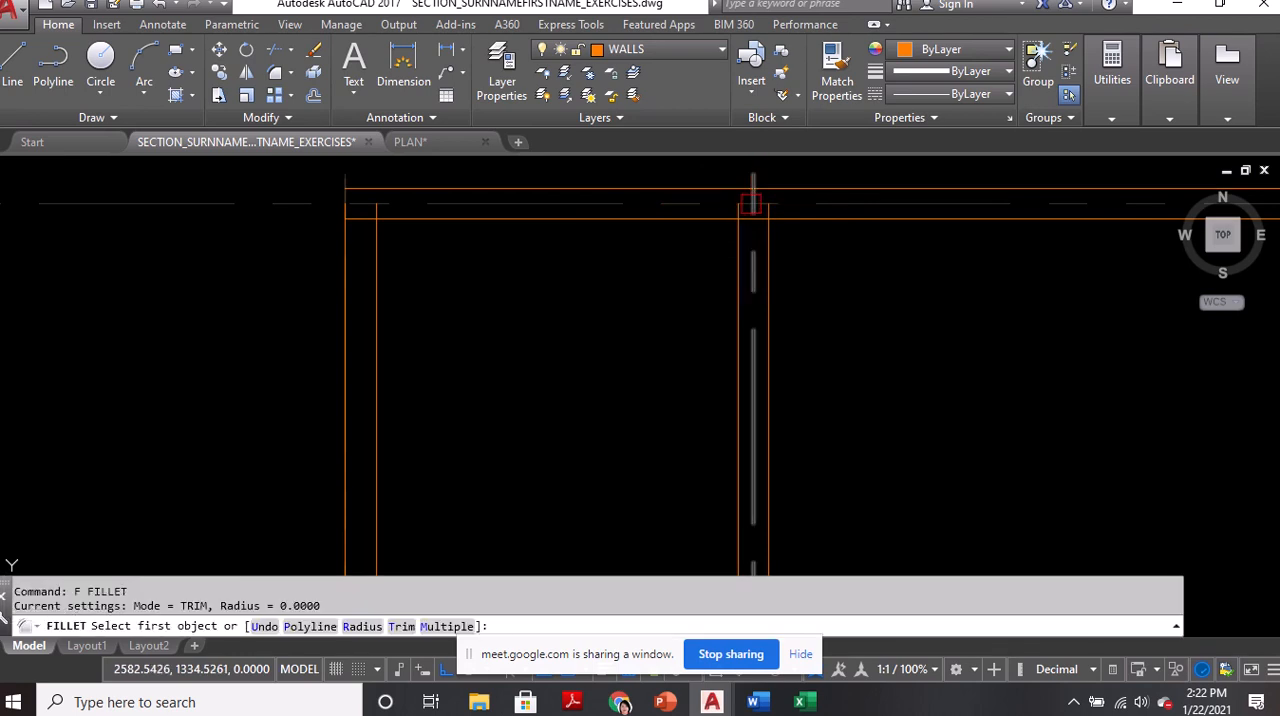
pyautogui.write('M')
pyautogui.press('Return')
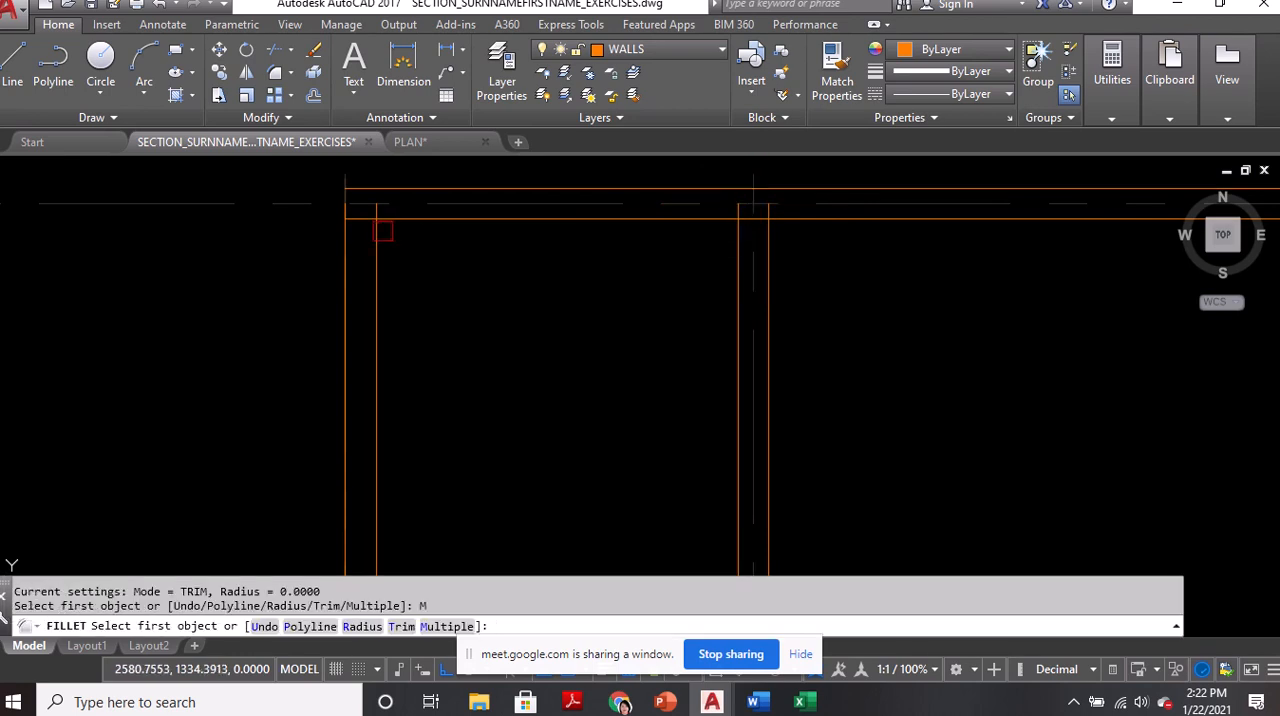
pyautogui.click(383, 231)
pyautogui.click(414, 218)
pyautogui.click(346, 240)
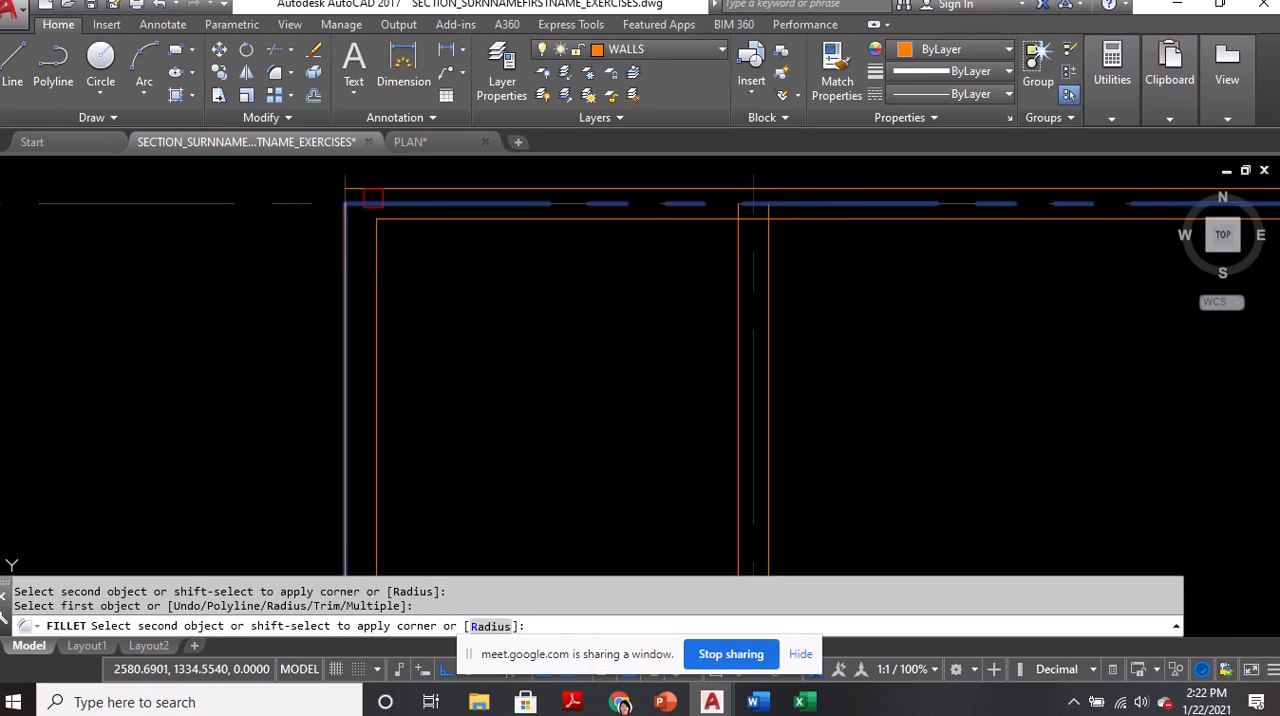
pyautogui.click(374, 191)
# Fillet the inner and outer wall lines at the west rooms' southwest corner
pyautogui.scroll(-3, 378, 190)
pyautogui.moveTo(436, 378); pyautogui.dragTo(444, 212, button='middle')
pyautogui.scroll(3, 385, 401)
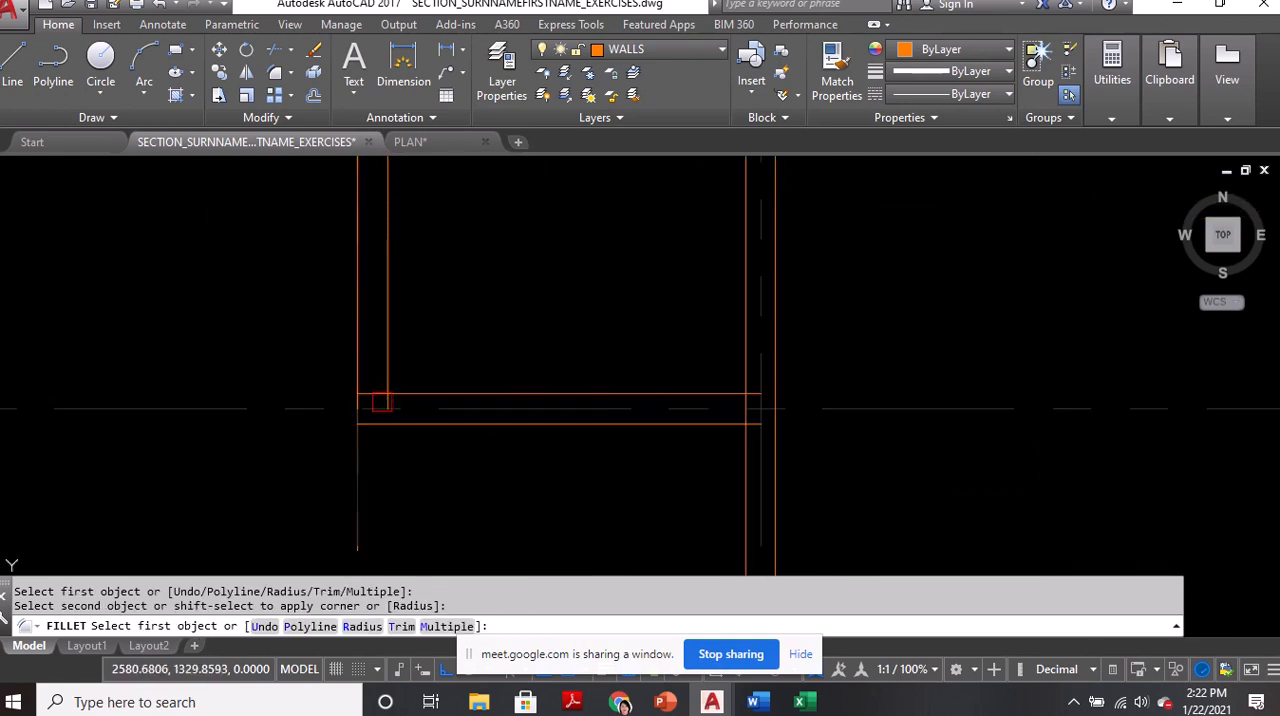
pyautogui.click(398, 392)
pyautogui.click(389, 362)
pyautogui.click(391, 423)
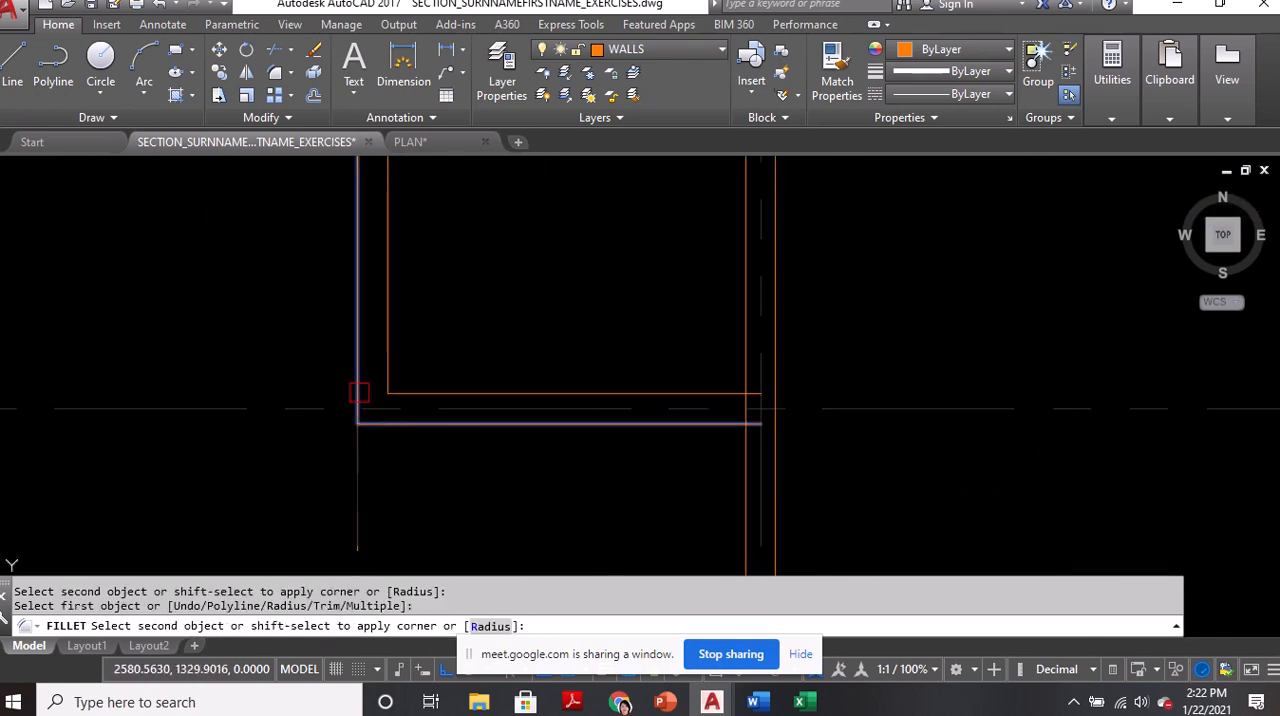
pyautogui.click(359, 392)
# Fillet the inner and outer wall lines where the second vertical grid line's wall meets the southernmost wall
pyautogui.scroll(-3, 600, 400)
pyautogui.scroll(4, 620, 410)
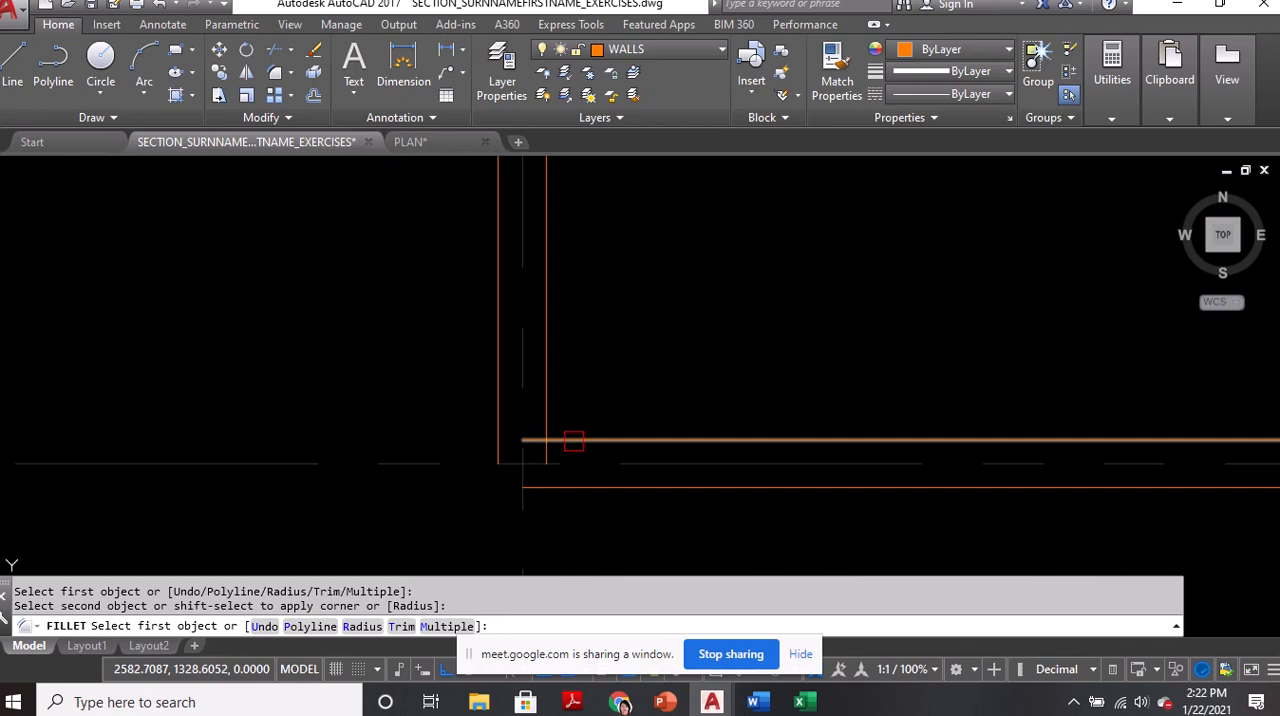
pyautogui.click(573, 441)
pyautogui.click(551, 456)
pyautogui.click(551, 490)
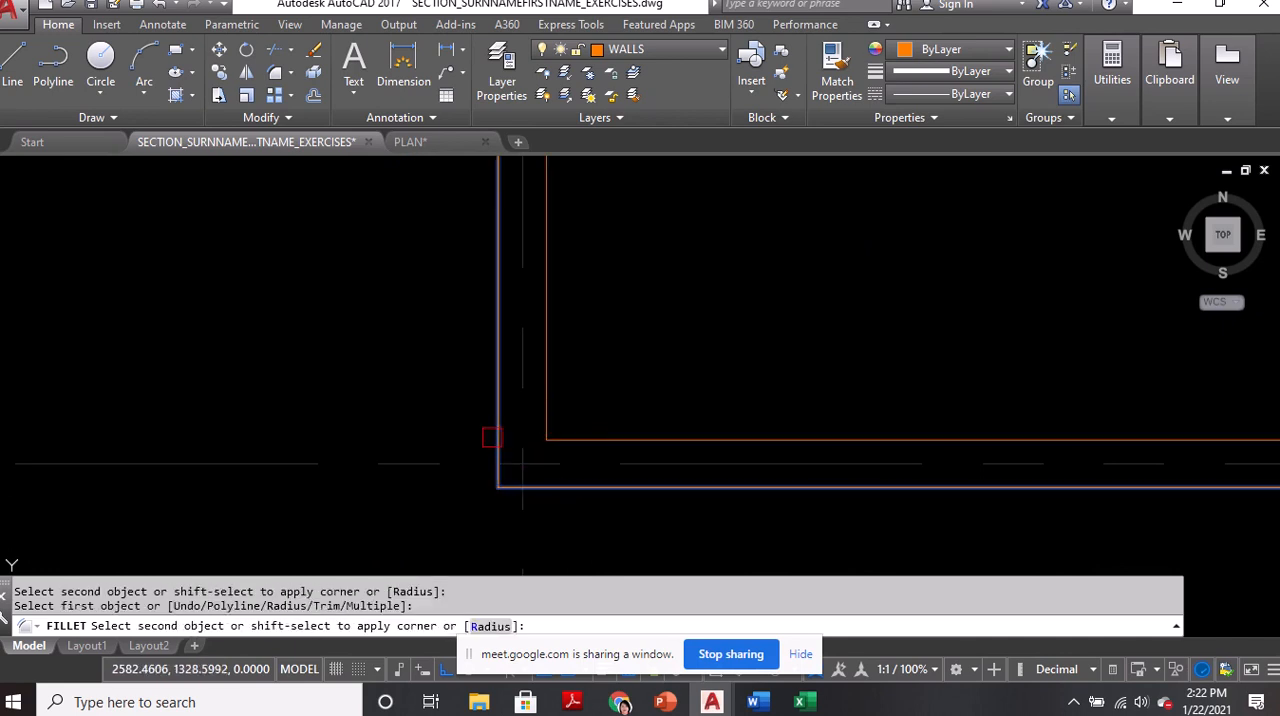
pyautogui.click(491, 437)
# Fillet the inner and outer wall lines at the east room's southwest corner on the third vertical grid line, and end Fillet
pyautogui.scroll(-6, 465, 438)
pyautogui.moveTo(809, 446); pyautogui.dragTo(749, 468, button='middle')
pyautogui.scroll(4, 720, 388)
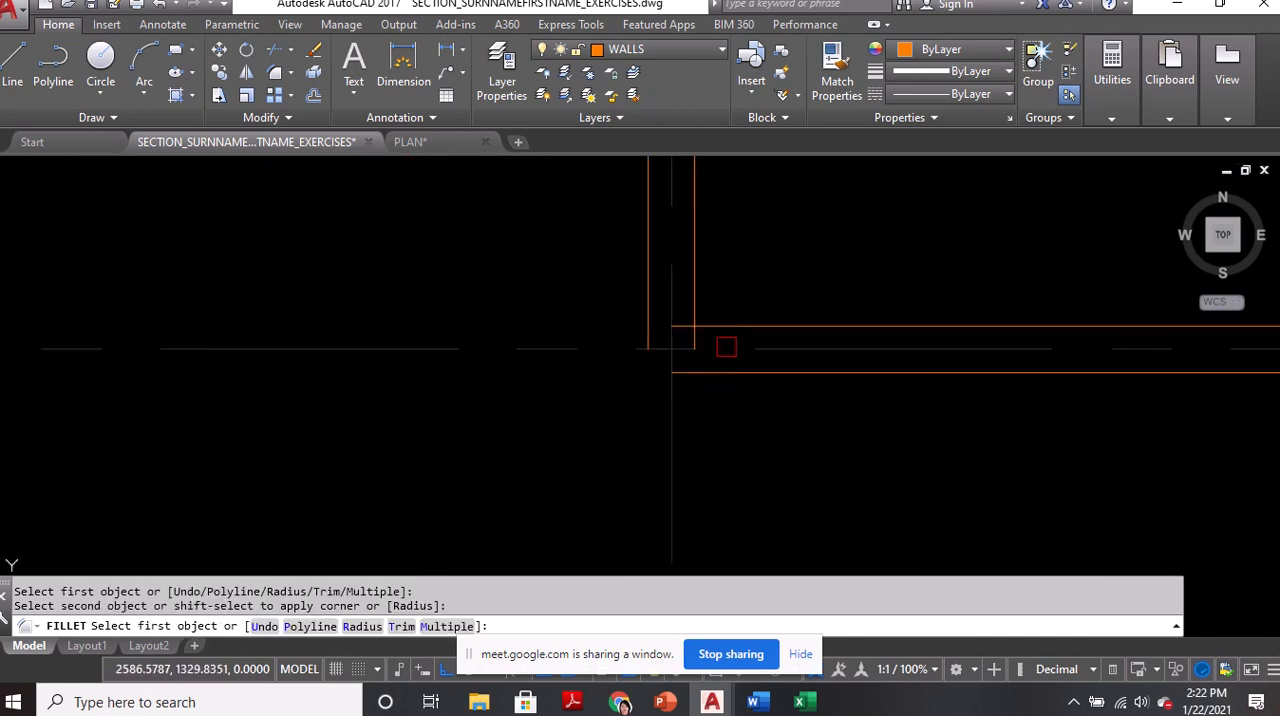
pyautogui.click(727, 340)
pyautogui.click(700, 318)
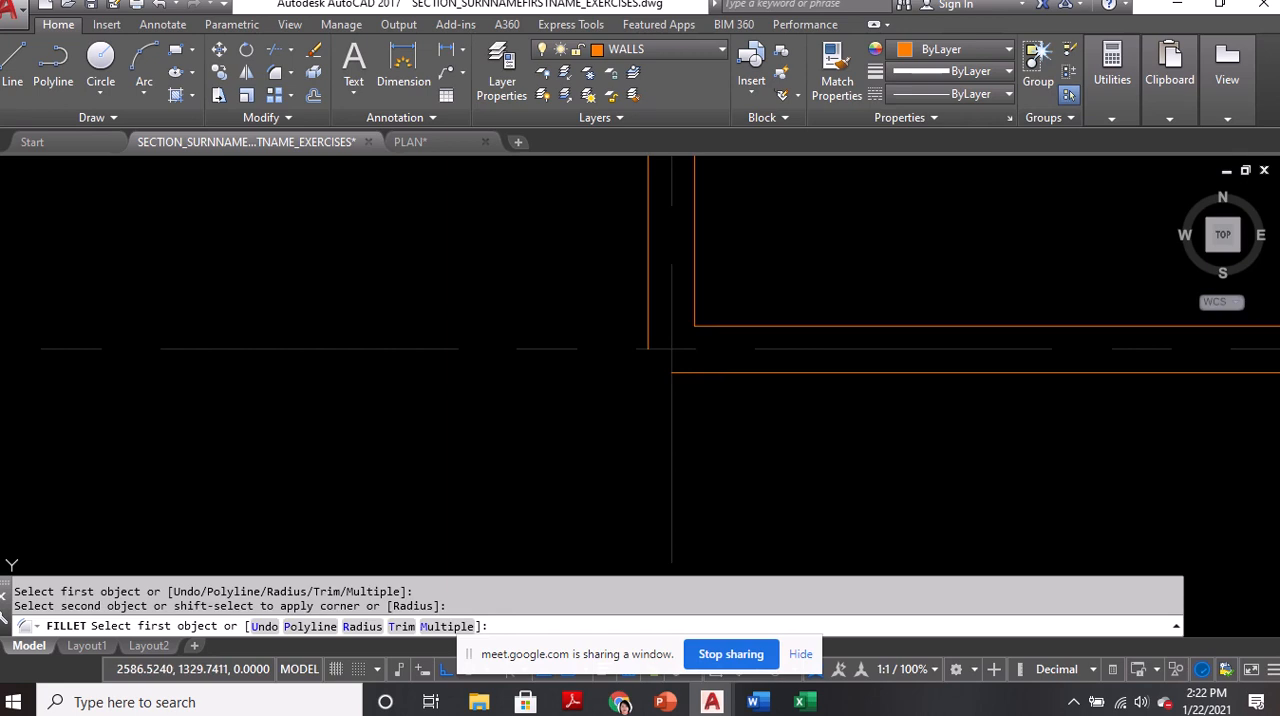
pyautogui.click(712, 374)
pyautogui.click(648, 318)
pyautogui.scroll(-3, 686, 434)
pyautogui.moveTo(659, 321); pyautogui.dragTo(711, 466, button='middle')
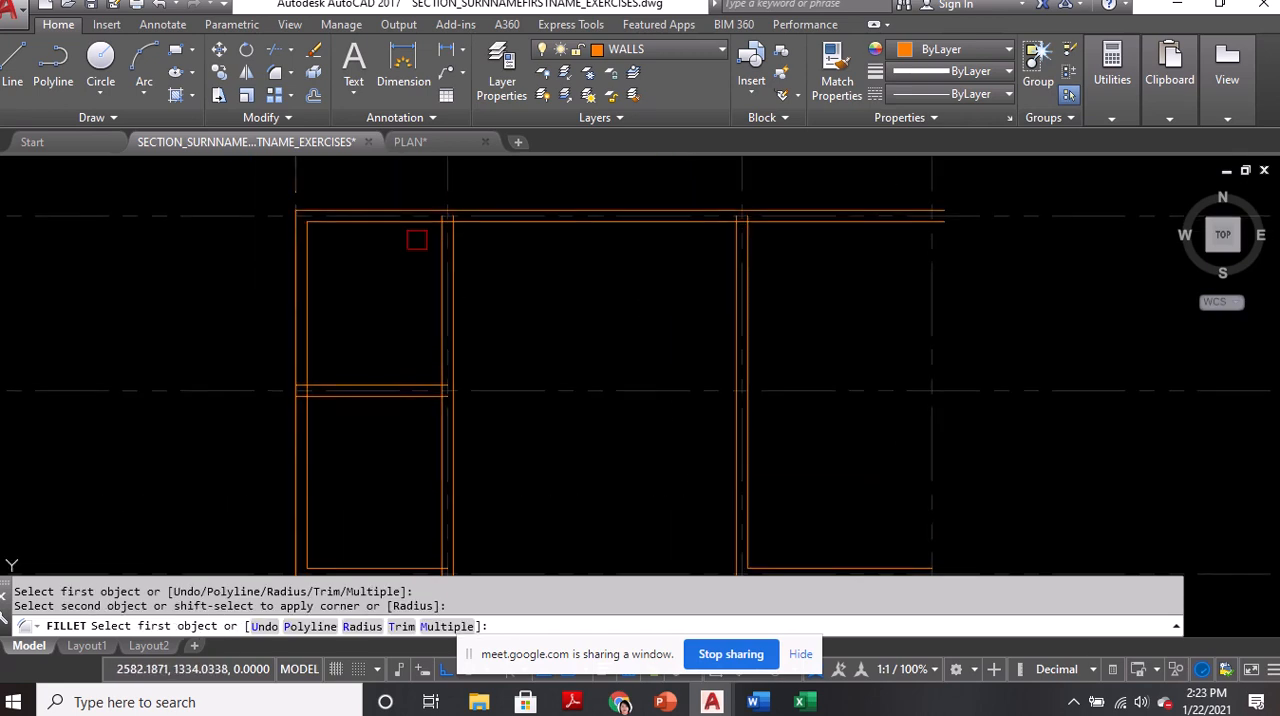
pyautogui.moveTo(548, 363); pyautogui.dragTo(691, 257, button='middle')
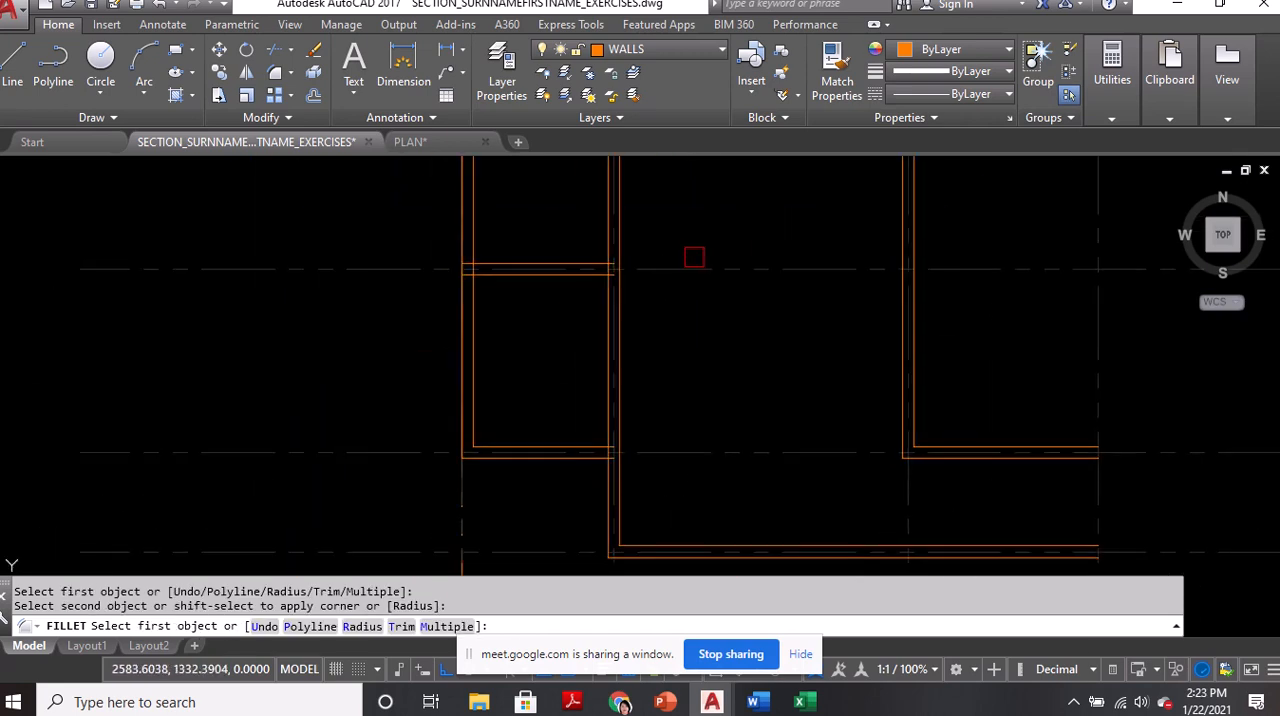
pyautogui.press('Return')
# Start Trim with all objects as cutting edges and open the junction of the north wall with the second vertical grid line's wall
pyautogui.moveTo(683, 206); pyautogui.dragTo(680, 366, button='middle')
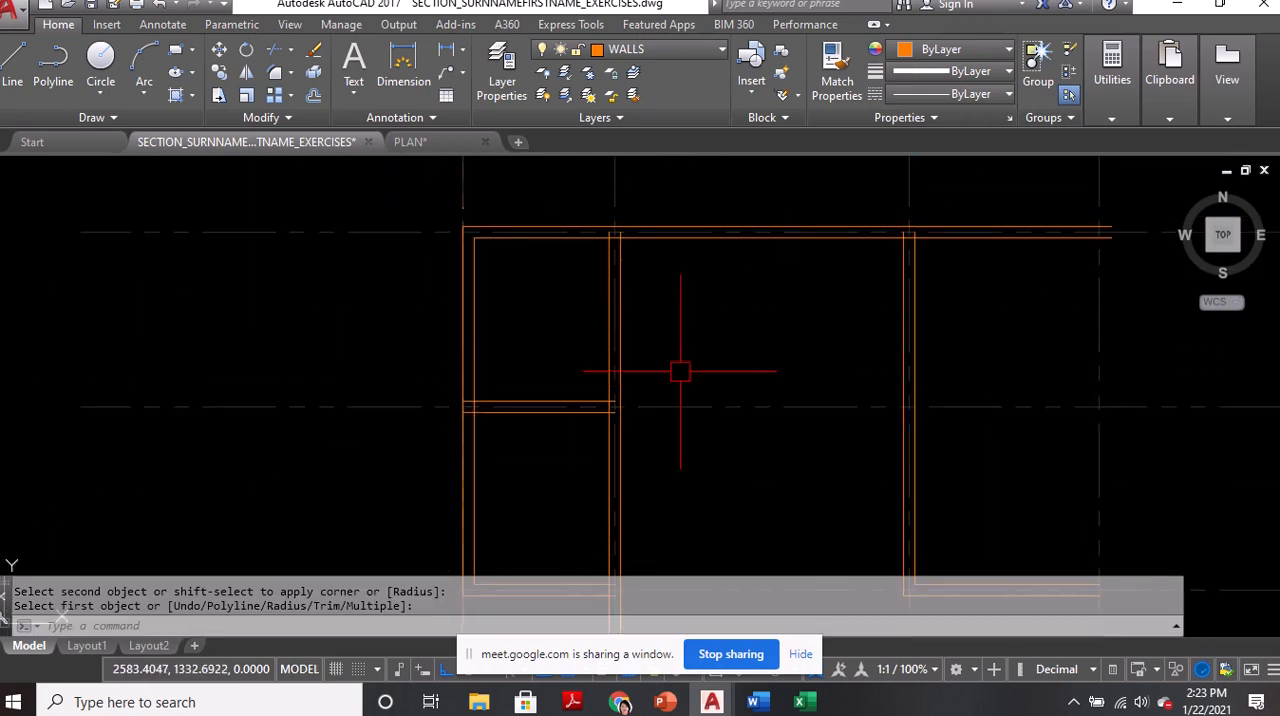
pyautogui.write('TR')
pyautogui.press('Return')
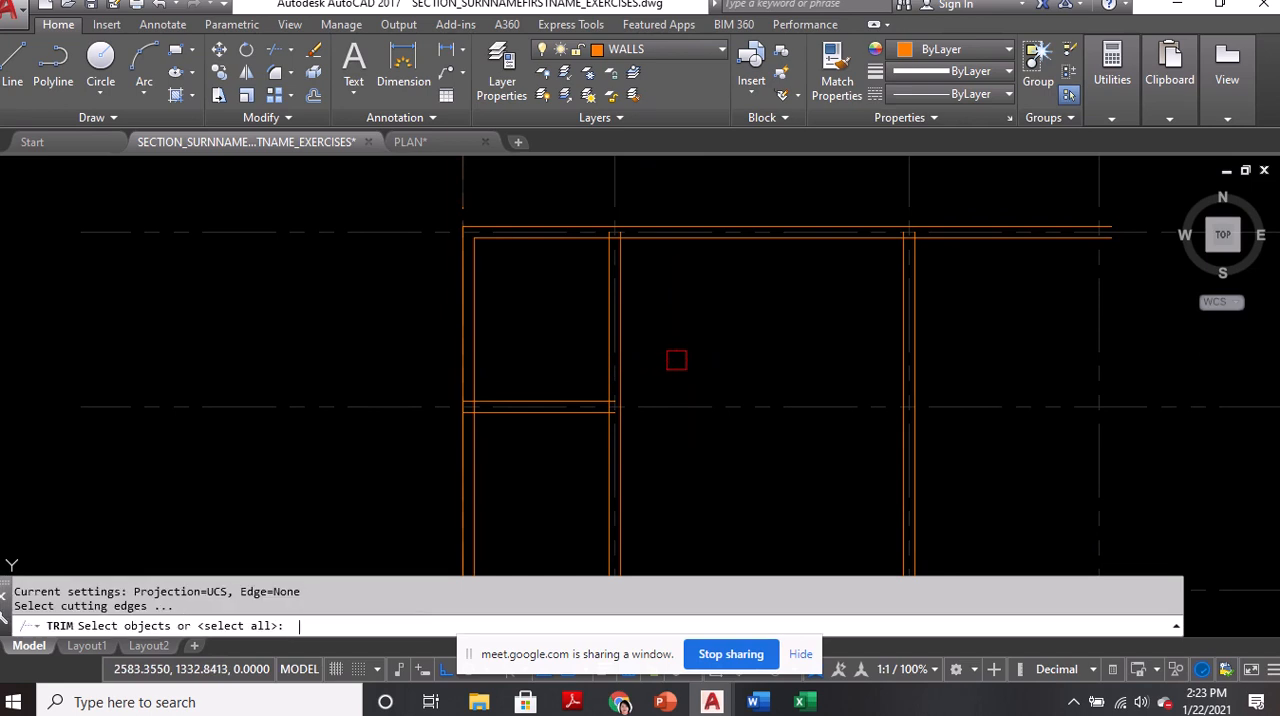
pyautogui.press('Return')
pyautogui.scroll(5, 526, 267)
pyautogui.click(512, 283)
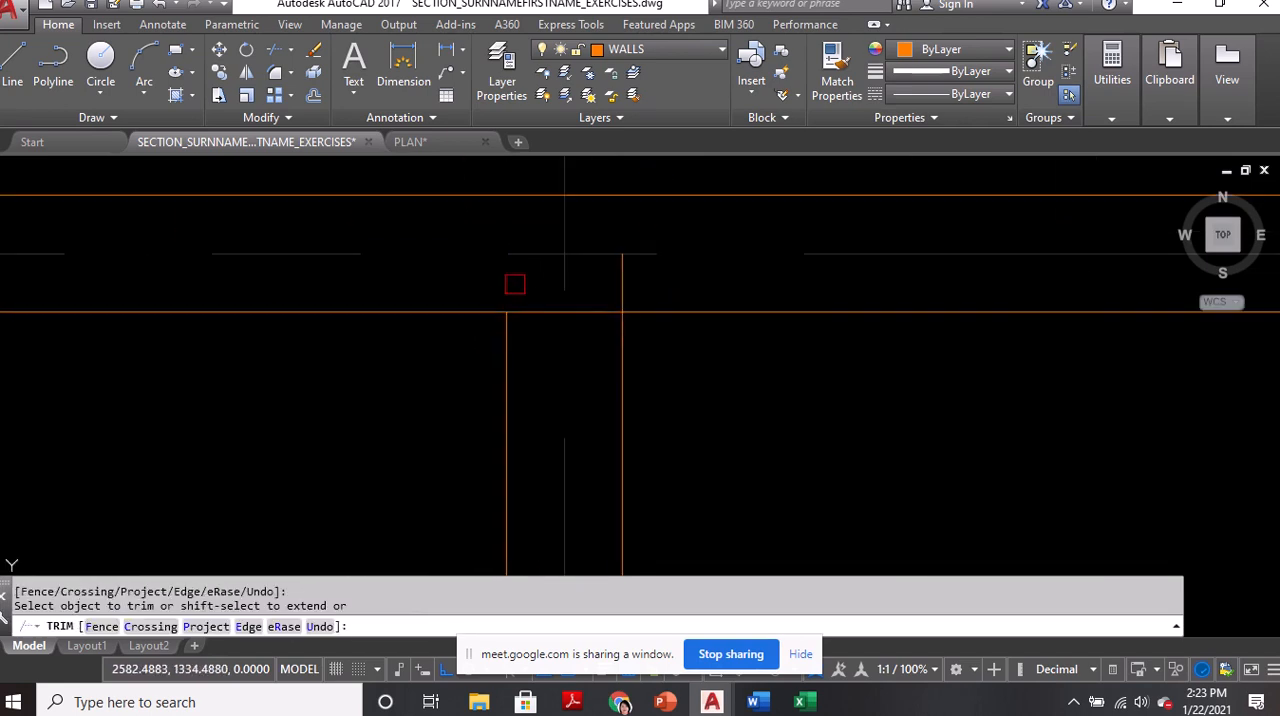
pyautogui.click(571, 313)
pyautogui.click(621, 277)
# Trim the overlapping lines where the third vertical grid line's wall meets the north wall
pyautogui.scroll(-6, 557, 290)
pyautogui.scroll(8, 614, 317)
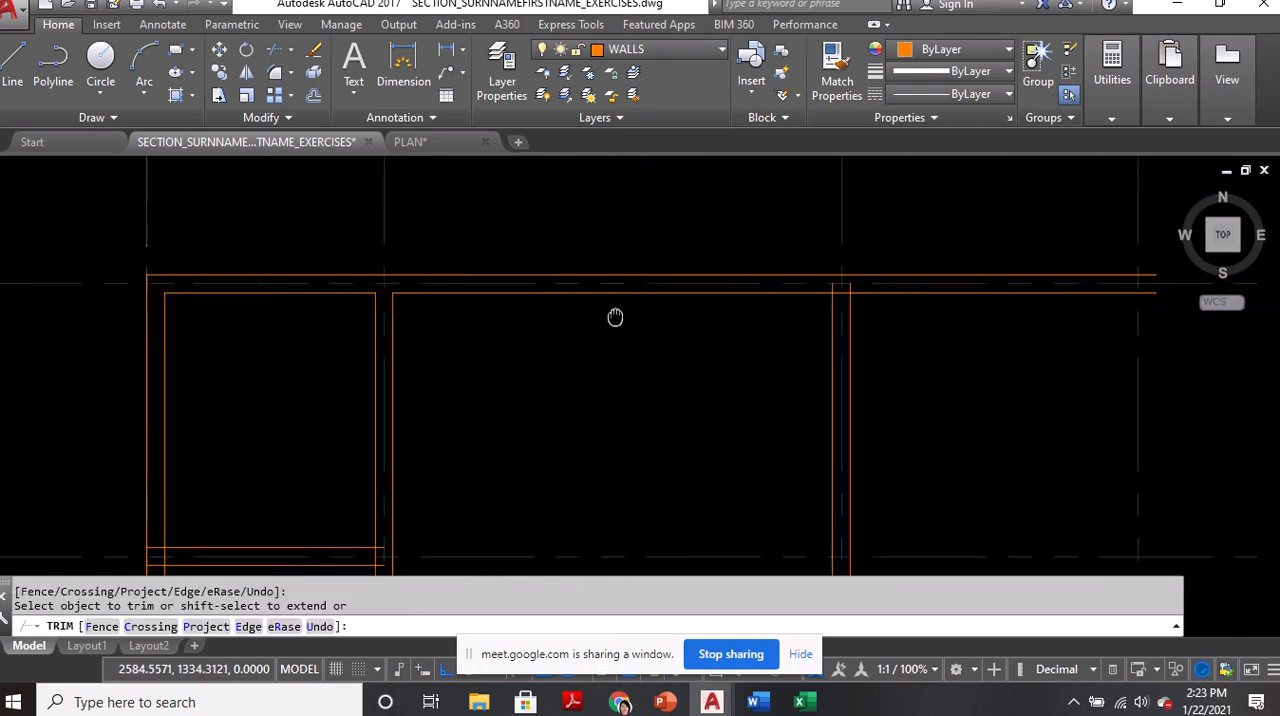
pyautogui.click(790, 328)
pyautogui.click(831, 399)
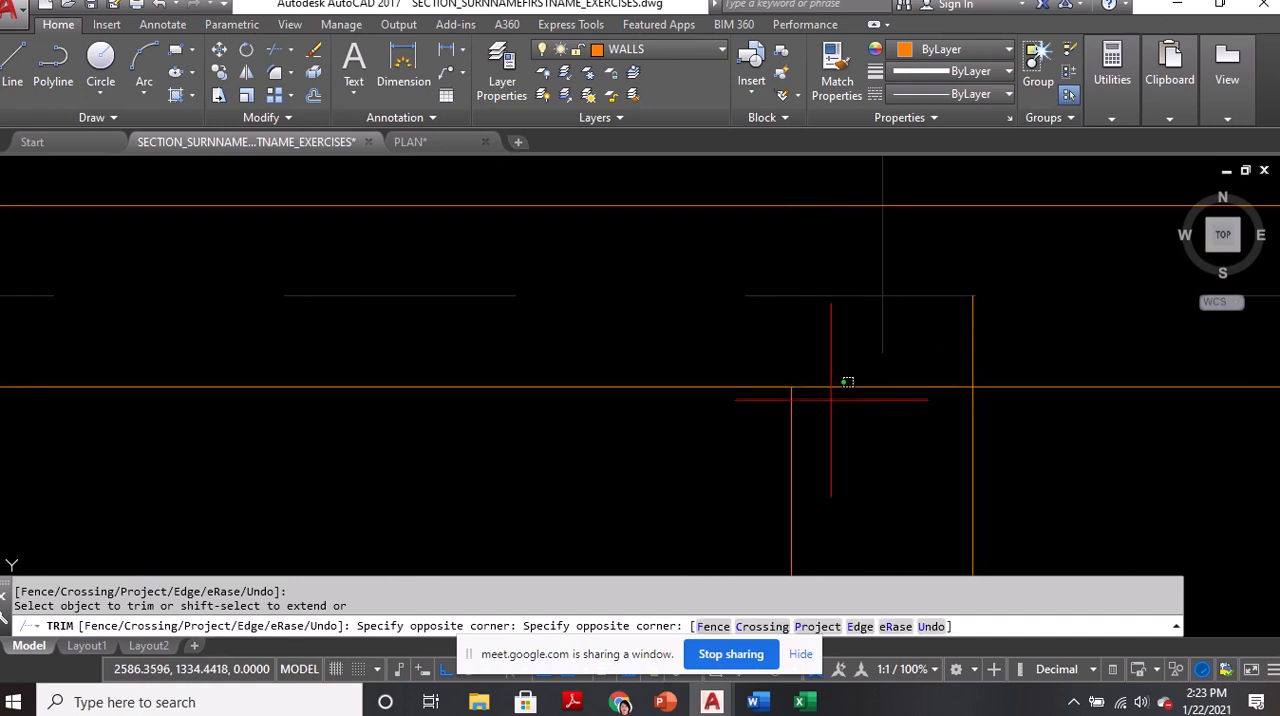
pyautogui.click(827, 386)
pyautogui.click(908, 385)
pyautogui.click(977, 342)
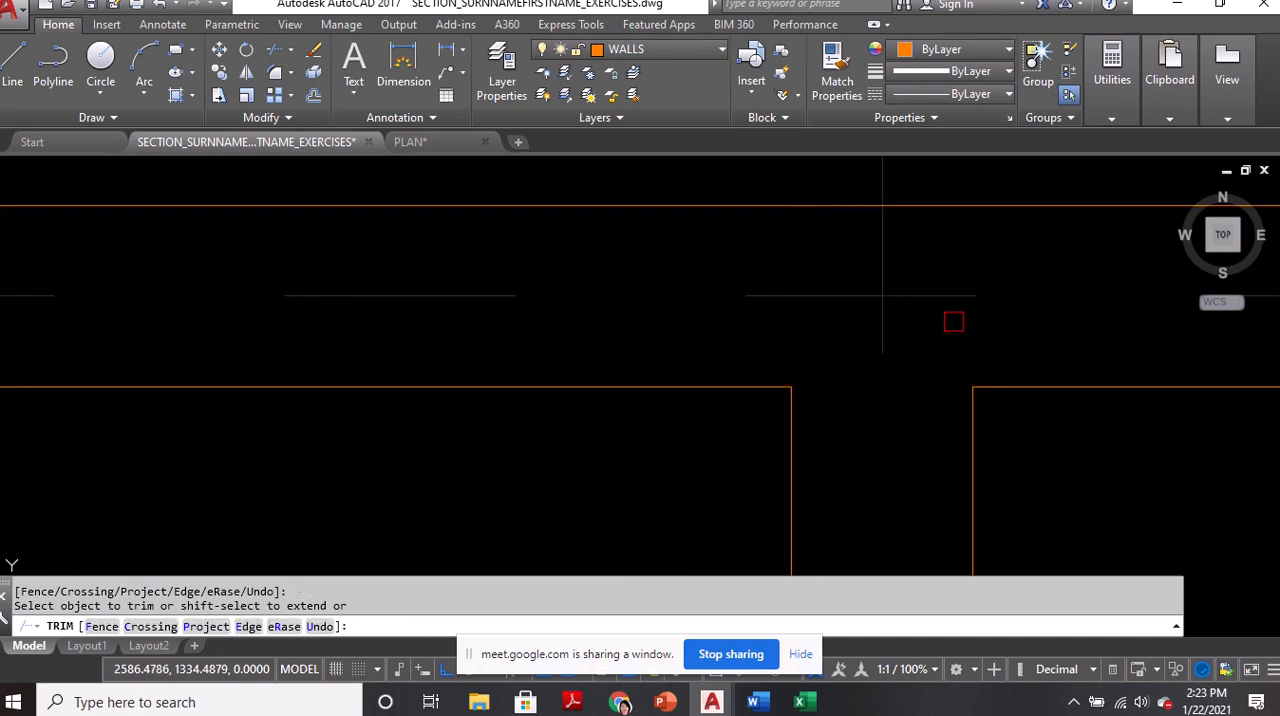
# Trim the overlapping lines where the partition between the two west rooms meets the west exterior wall
pyautogui.scroll(-6, 889, 258)
pyautogui.click(866, 294)
pyautogui.moveTo(823, 397); pyautogui.dragTo(1043, 363, button='middle')
pyautogui.scroll(-5, 780, 372)
pyautogui.scroll(10, 690, 350)
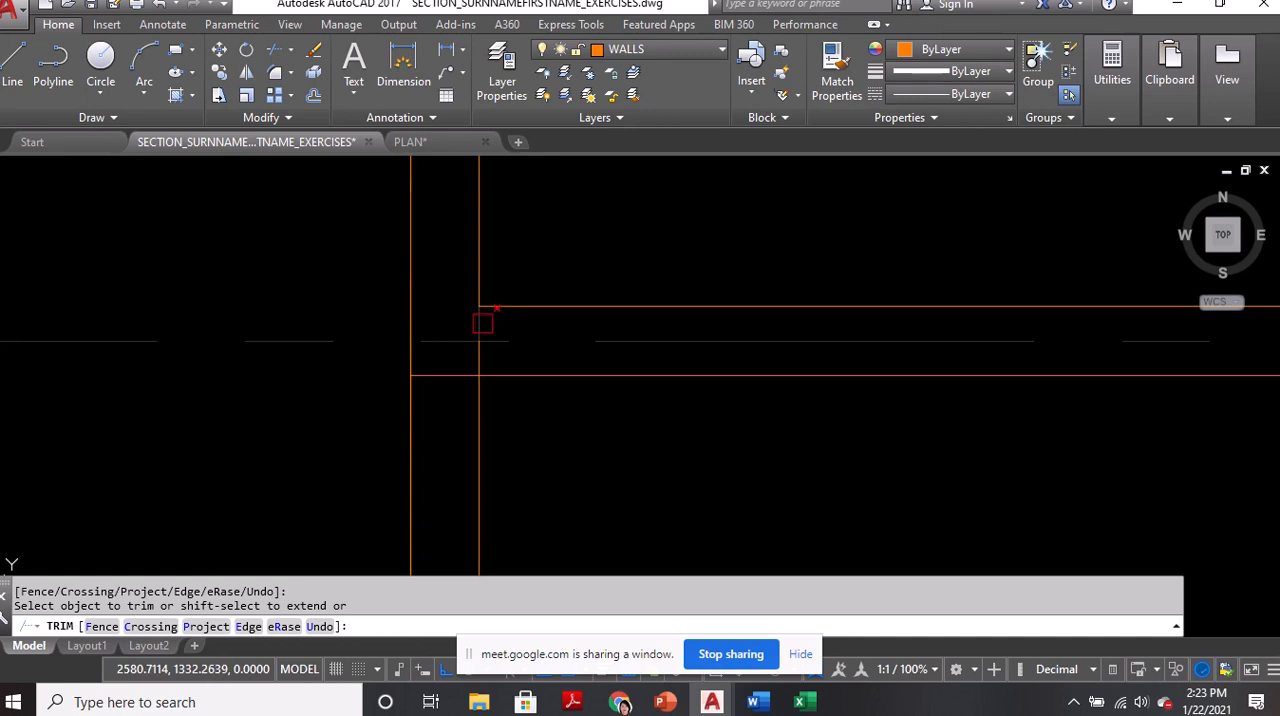
pyautogui.click(480, 355)
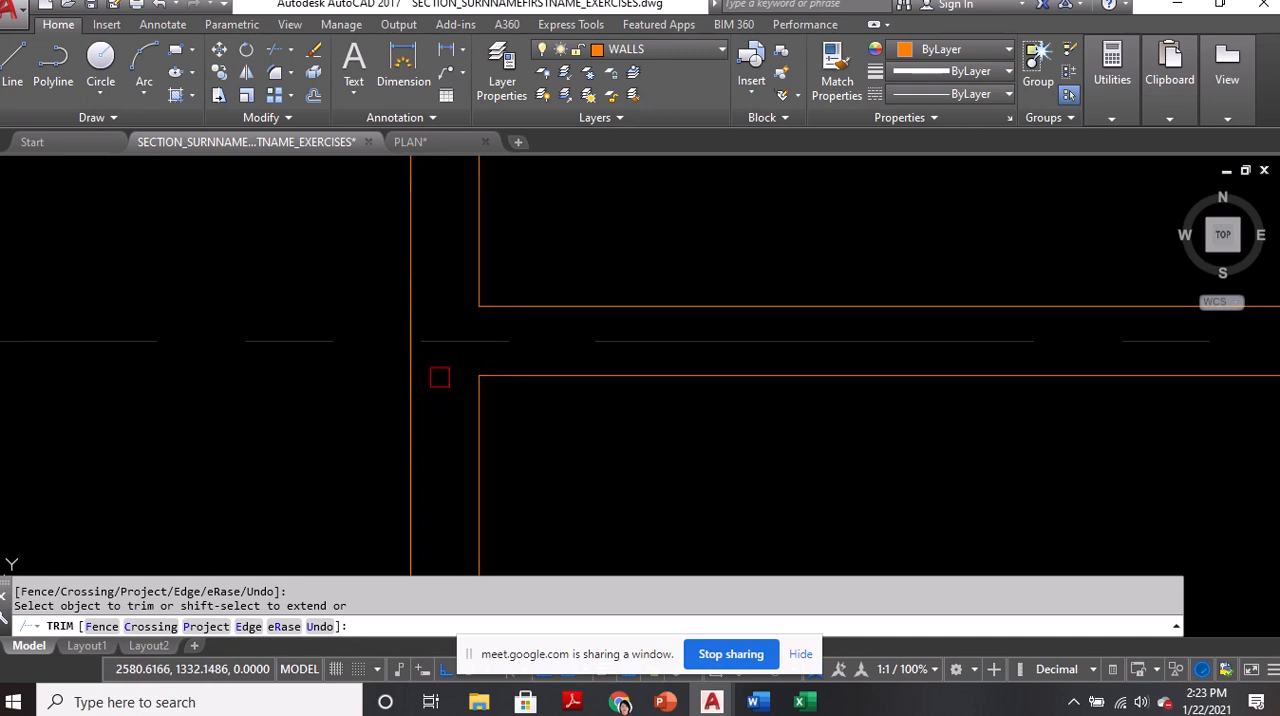
# Trim the overlapping lines where the west rooms' partition meets the second vertical grid line's wall
pyautogui.scroll(-6, 422, 356)
pyautogui.moveTo(637, 351); pyautogui.dragTo(571, 334, button='middle')
pyautogui.scroll(6, 573, 329)
pyautogui.click(557, 316)
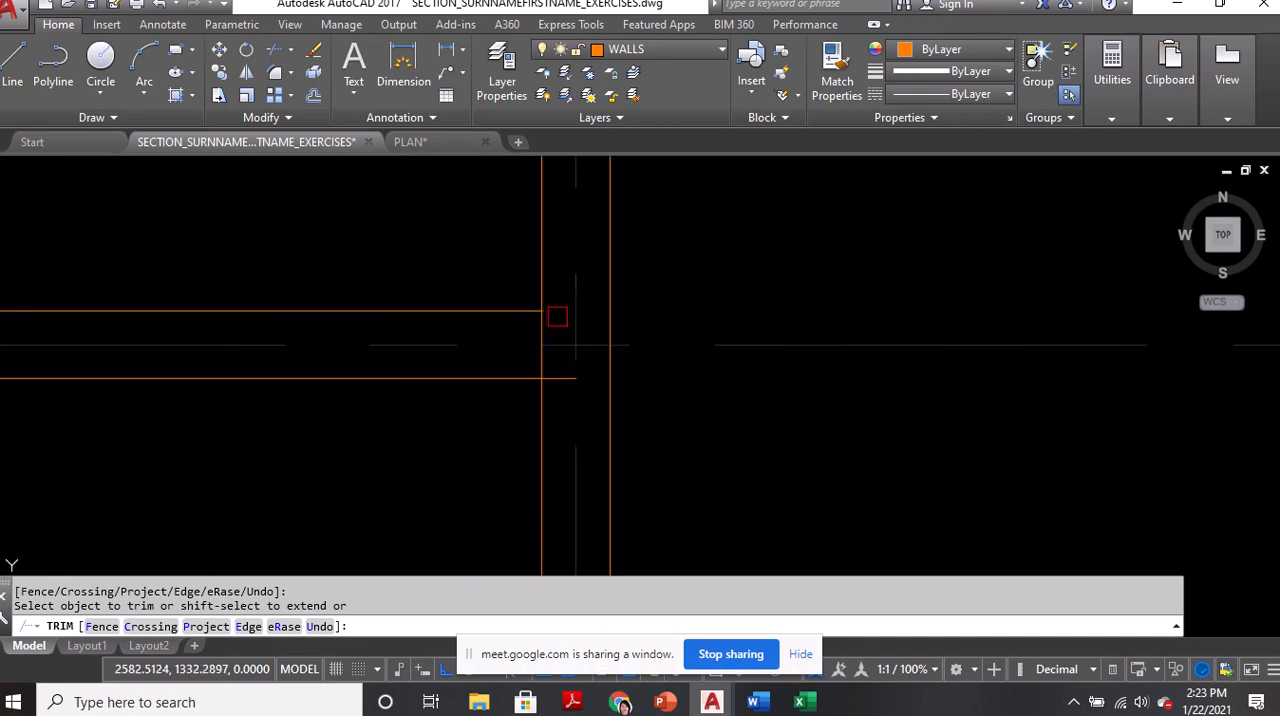
pyautogui.click(560, 372)
pyautogui.scroll(-3, 548, 330)
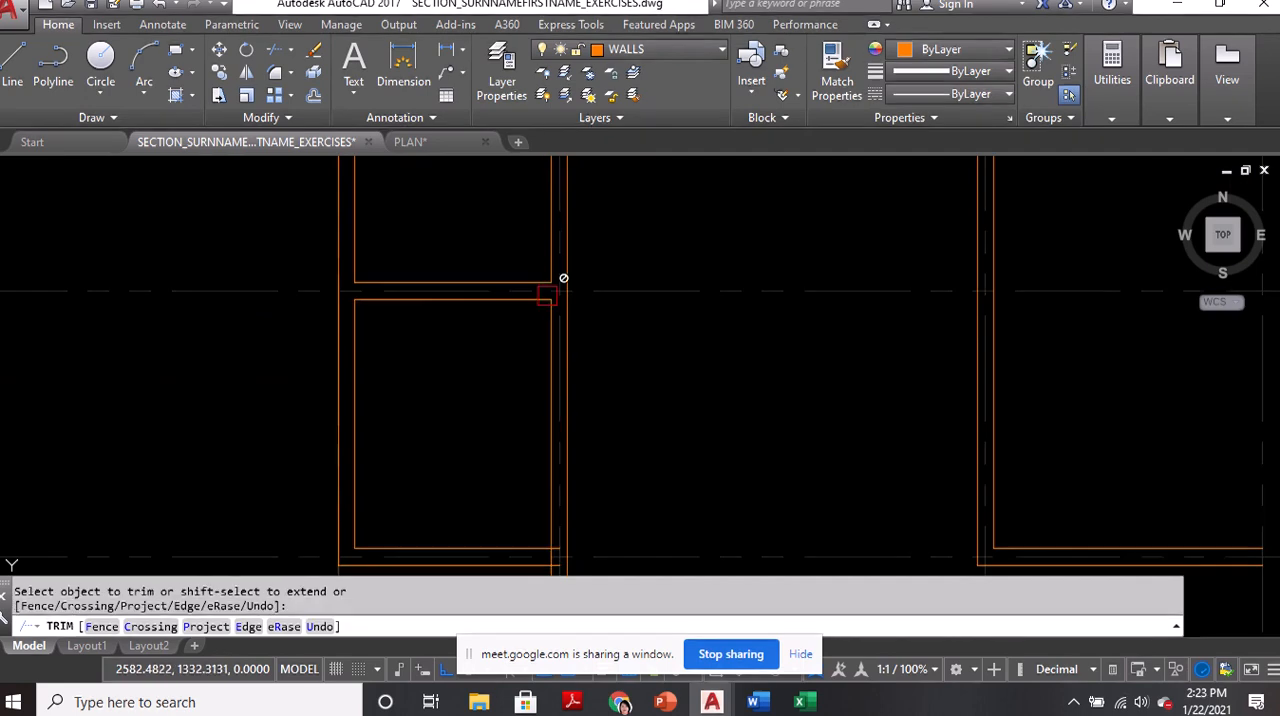
pyautogui.click(547, 295)
# Trim the overlapping lines where the west rooms' south wall meets the second vertical grid line's wall, and end Trim
pyautogui.moveTo(550, 427); pyautogui.dragTo(546, 231, button='middle')
pyautogui.scroll(7, 547, 359)
pyautogui.click(565, 321)
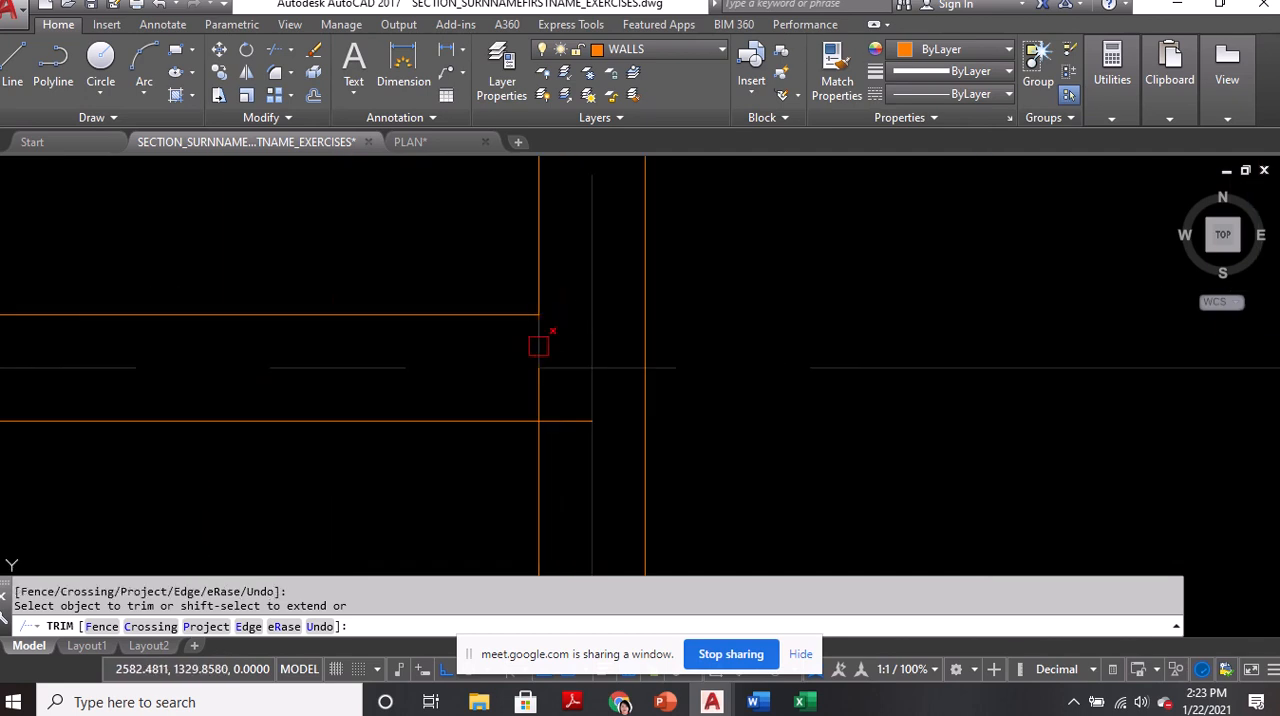
pyautogui.click(565, 413)
pyautogui.click(534, 391)
pyautogui.scroll(-6, 480, 315)
pyautogui.click(480, 317)
pyautogui.moveTo(691, 366); pyautogui.dragTo(536, 470, button='middle')
pyautogui.scroll(-5, 595, 412)
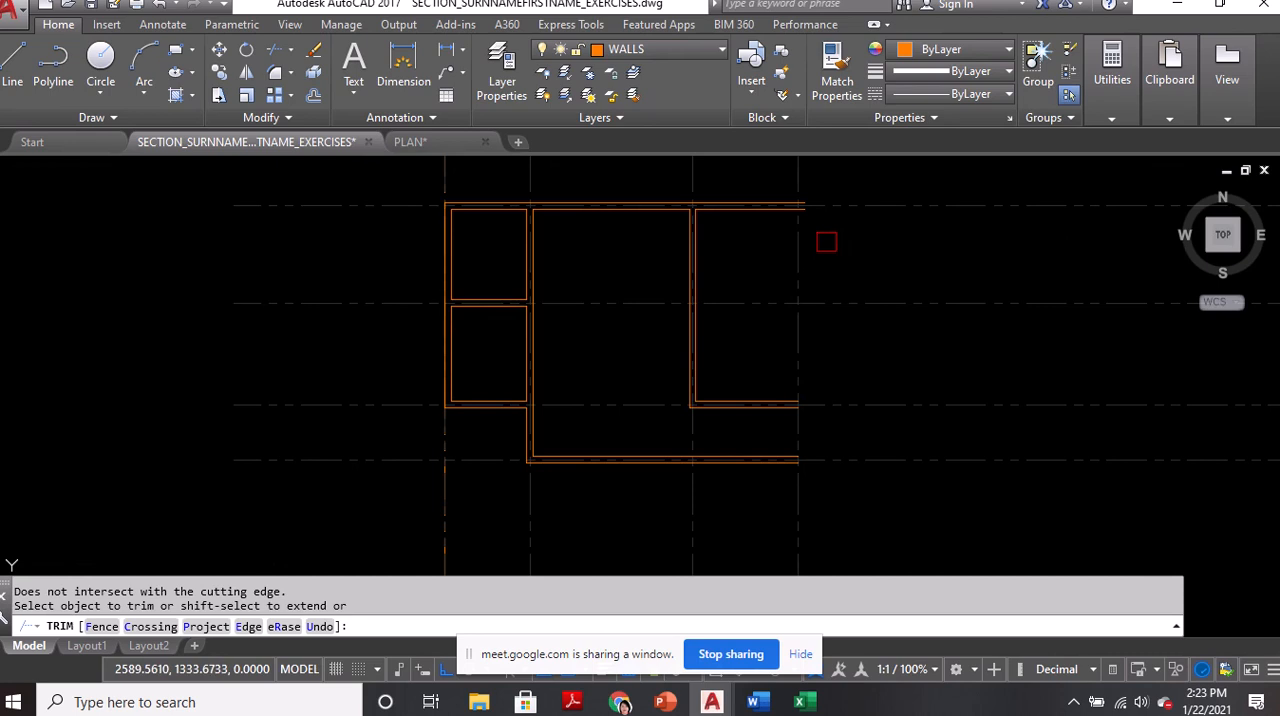
pyautogui.press('Return')
pyautogui.scroll(2, 486, 240)
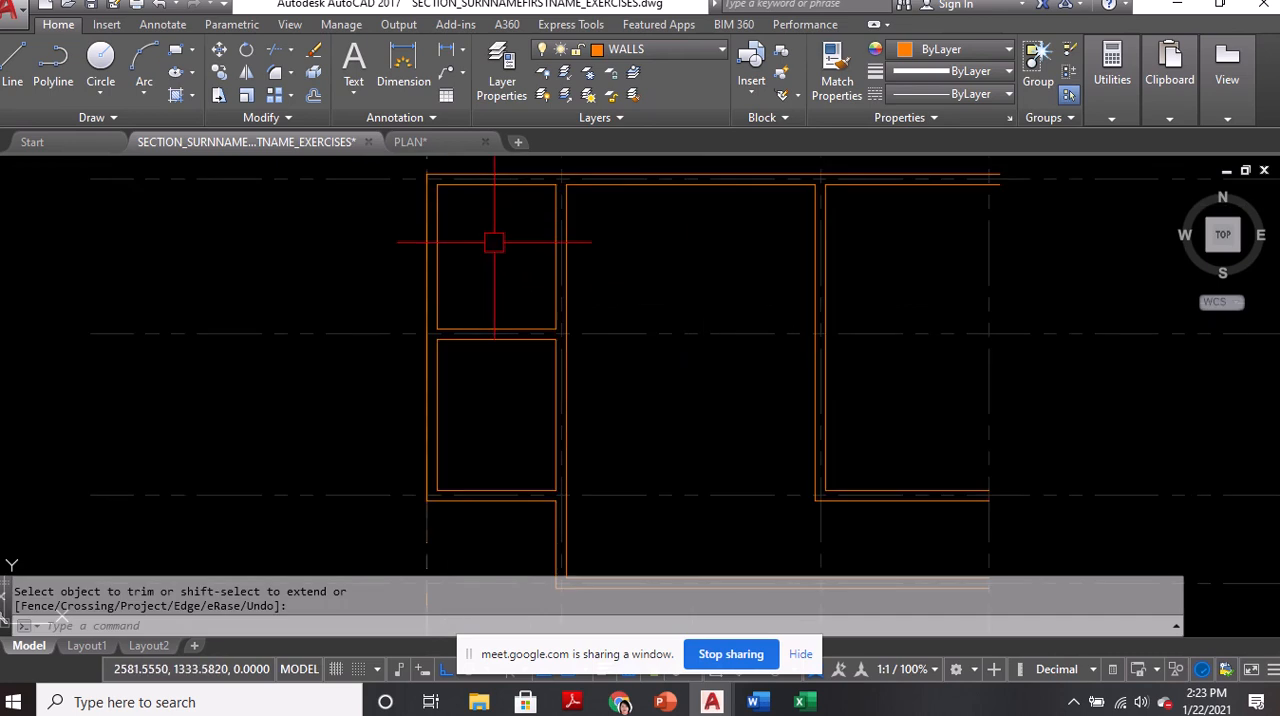
pyautogui.scroll(-4, 502, 255)
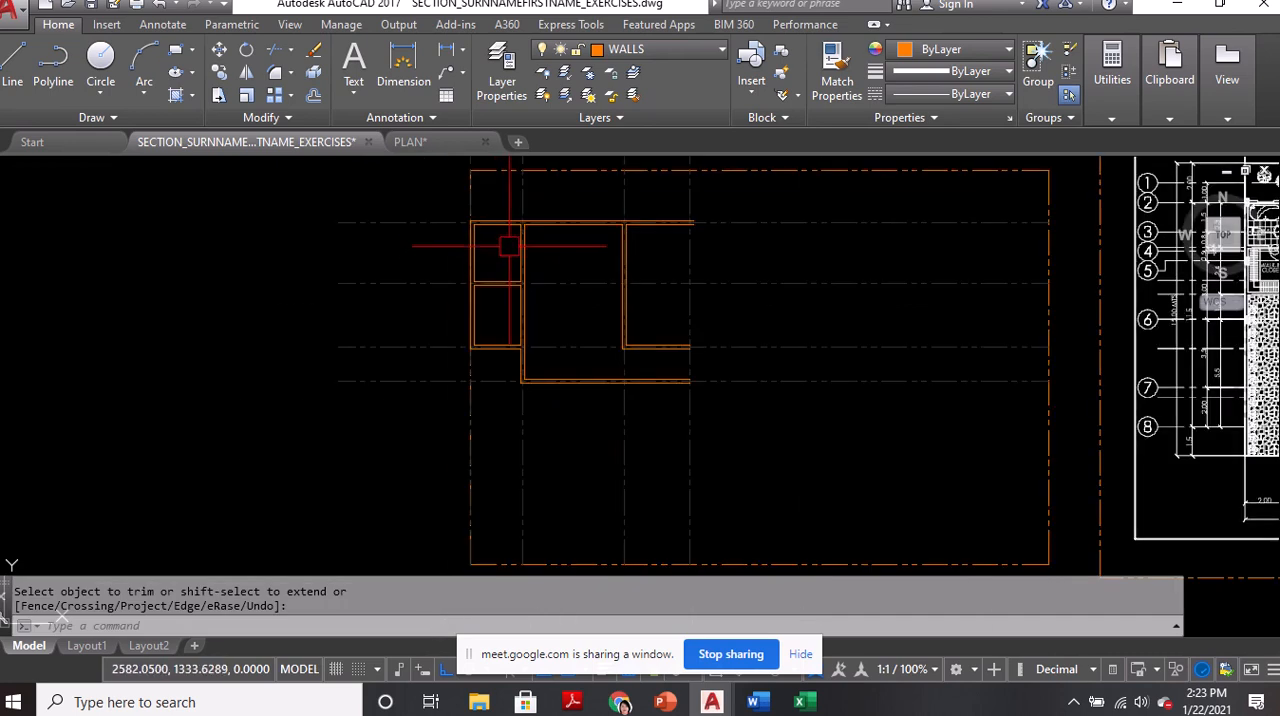
pyautogui.moveTo(508, 245); pyautogui.dragTo(507, 295, button='middle')
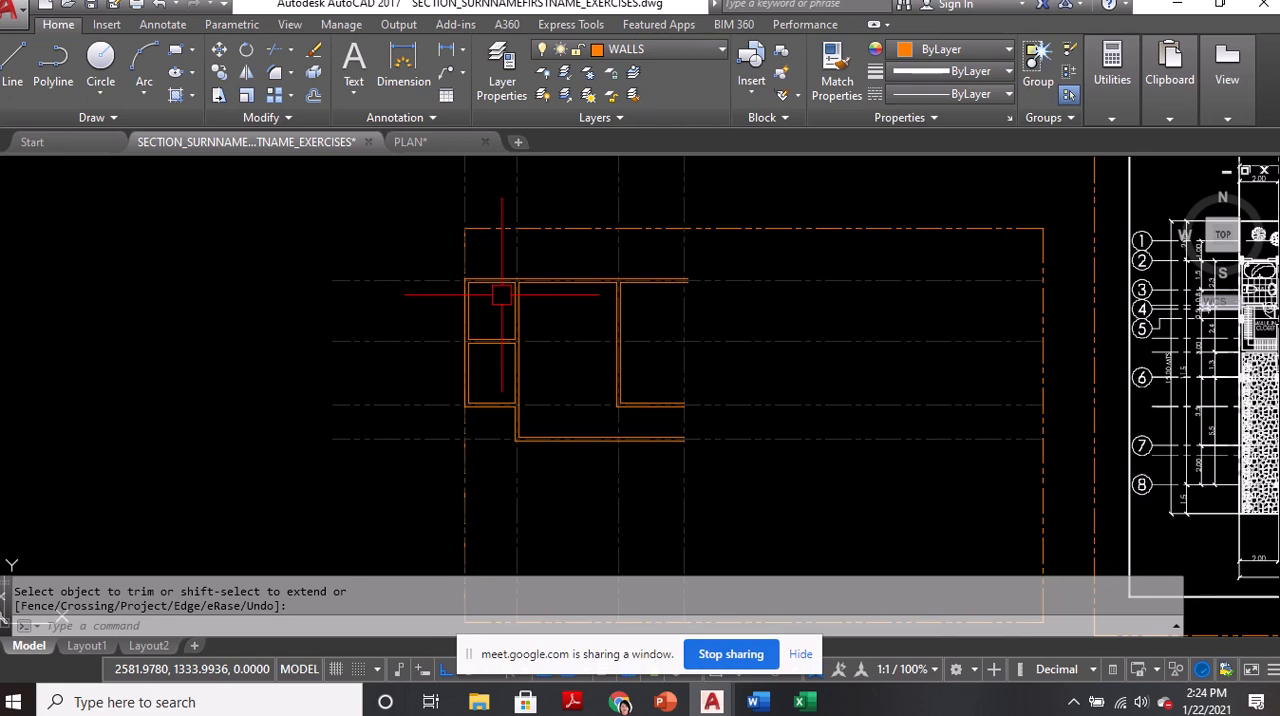
pyautogui.scroll(4, 486, 320)
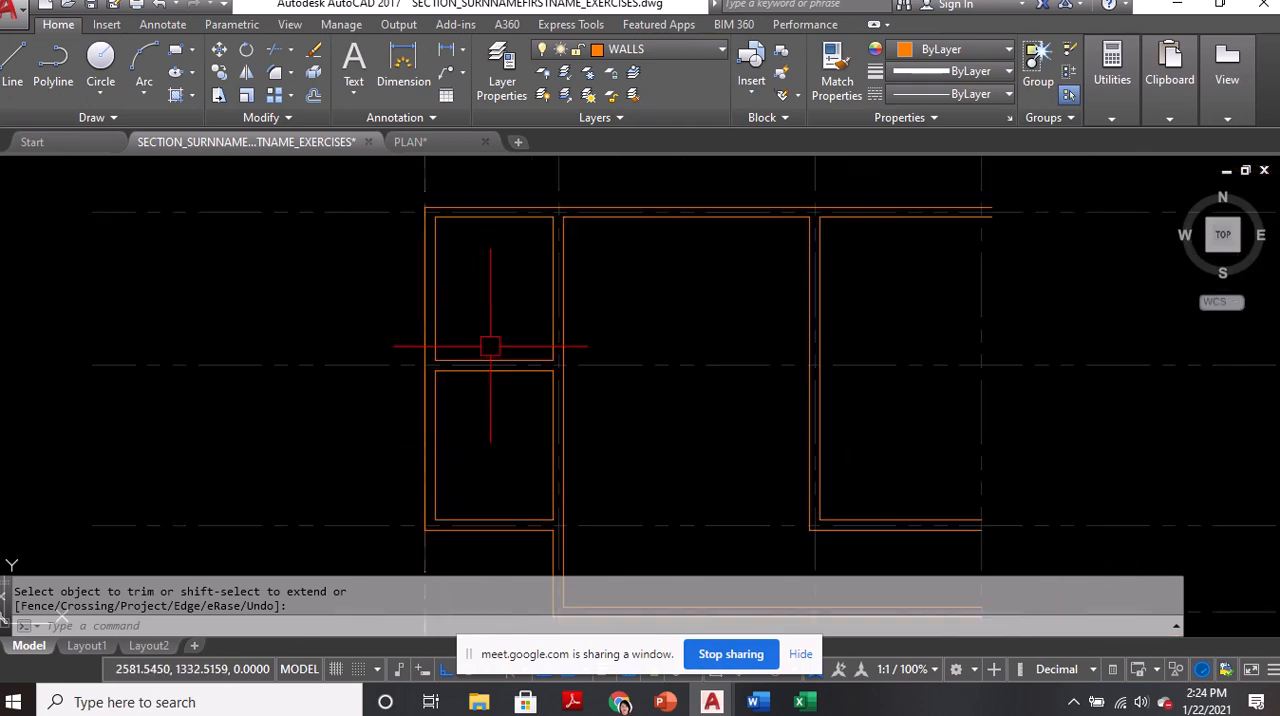
pyautogui.moveTo(456, 264); pyautogui.dragTo(440, 290, button='middle')
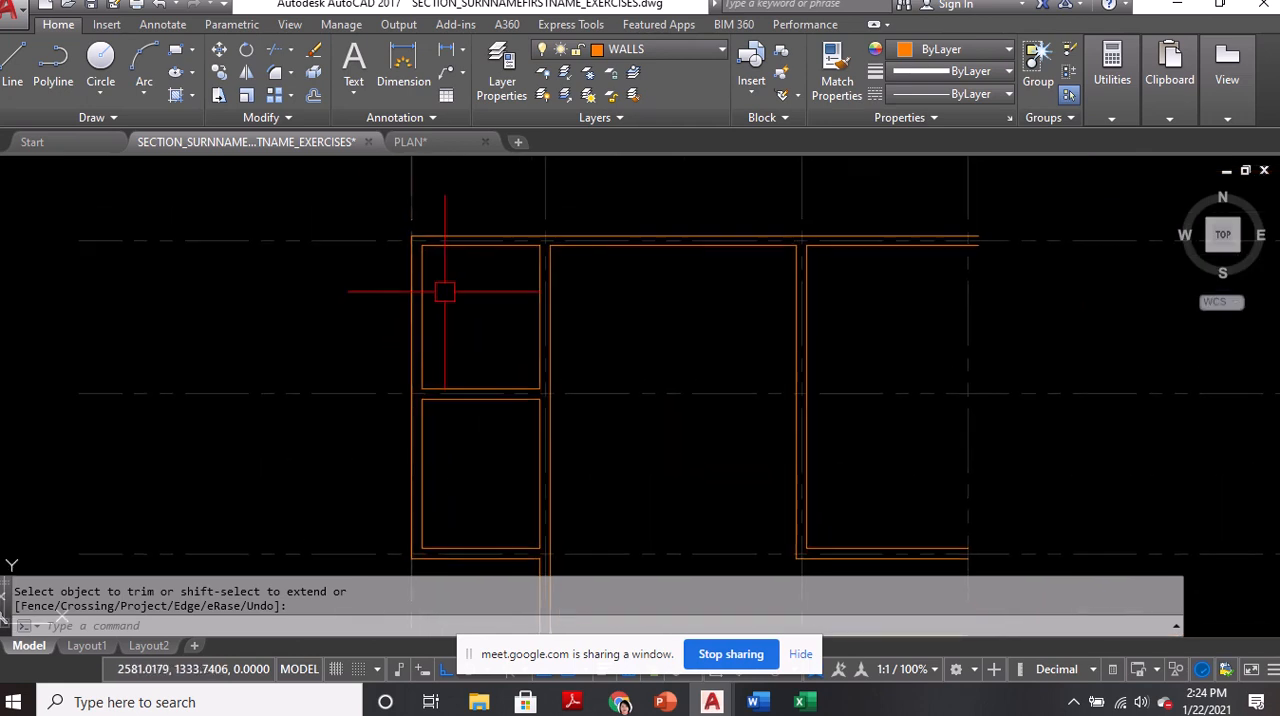
pyautogui.scroll(-4, 480, 320)
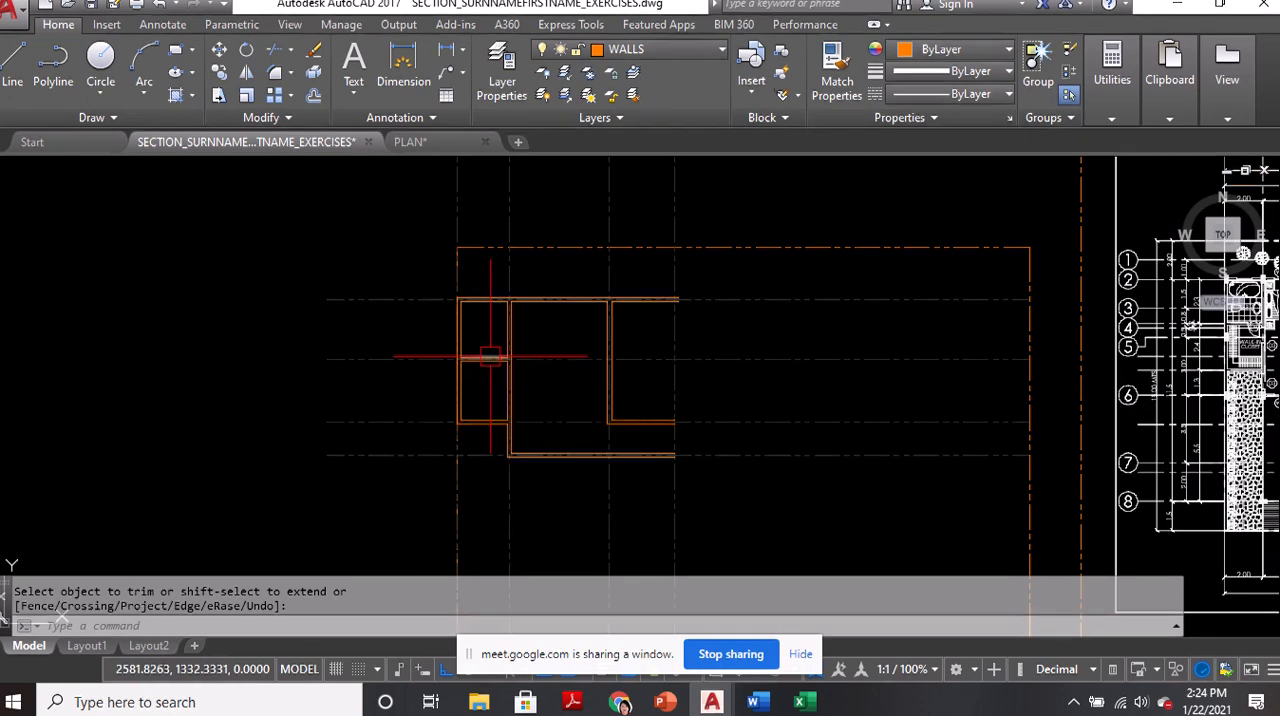
pyautogui.scroll(2, 490, 356)
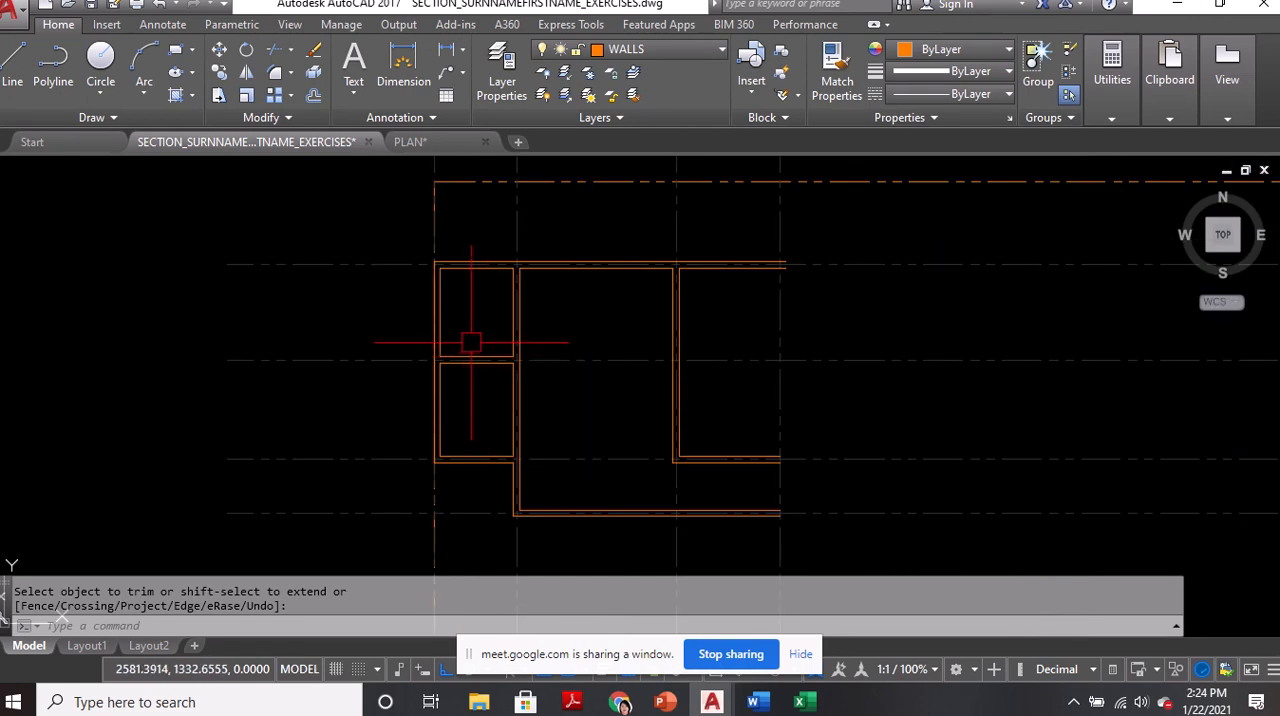
# Make COLUMNS the current layer
pyautogui.click(640, 49)
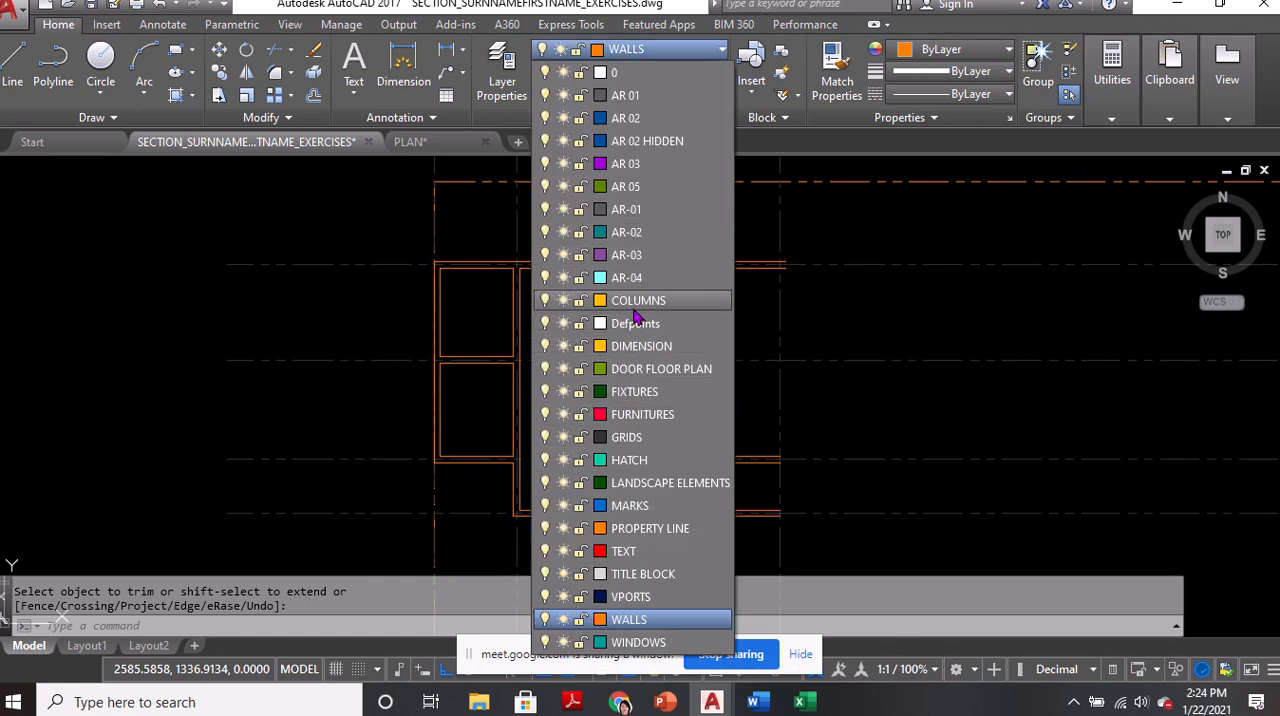
pyautogui.click(636, 302)
pyautogui.scroll(3, 466, 288)
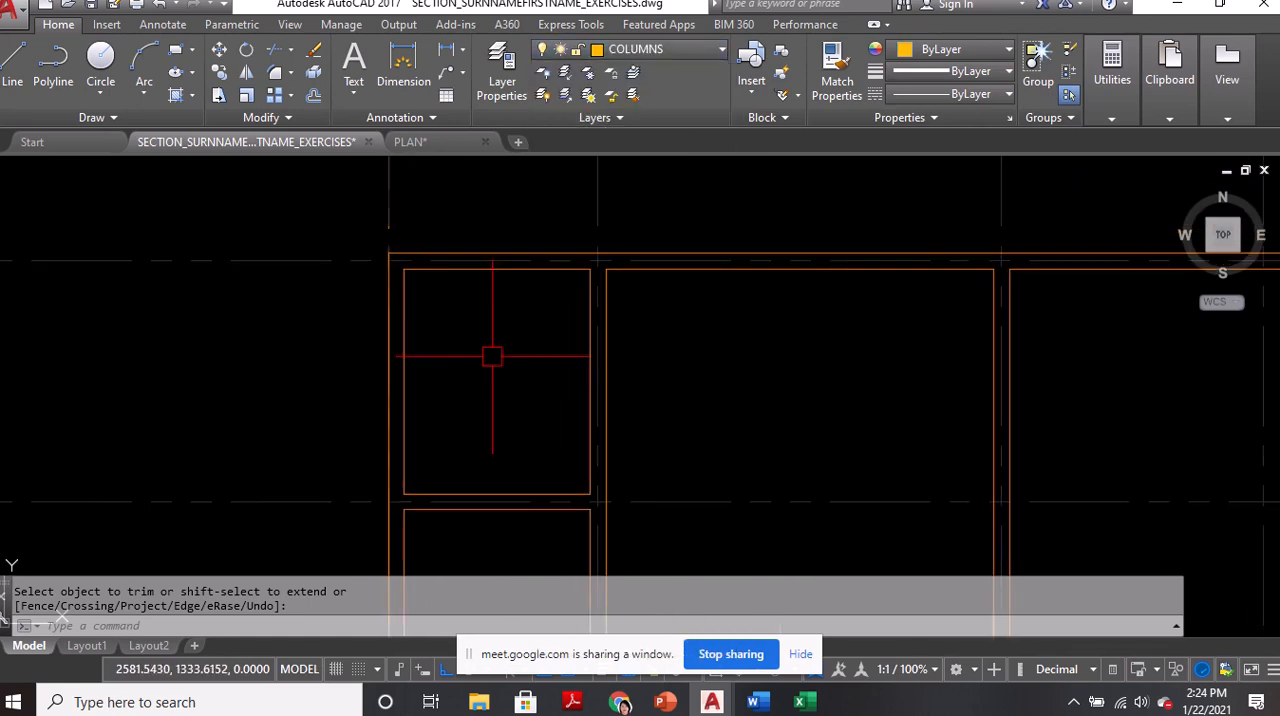
# Draw a rectangle in the northwest room with its opposite corner at @0.20,30, and erase it
pyautogui.write('rec')
pyautogui.press('Return')
pyautogui.click(477, 391)
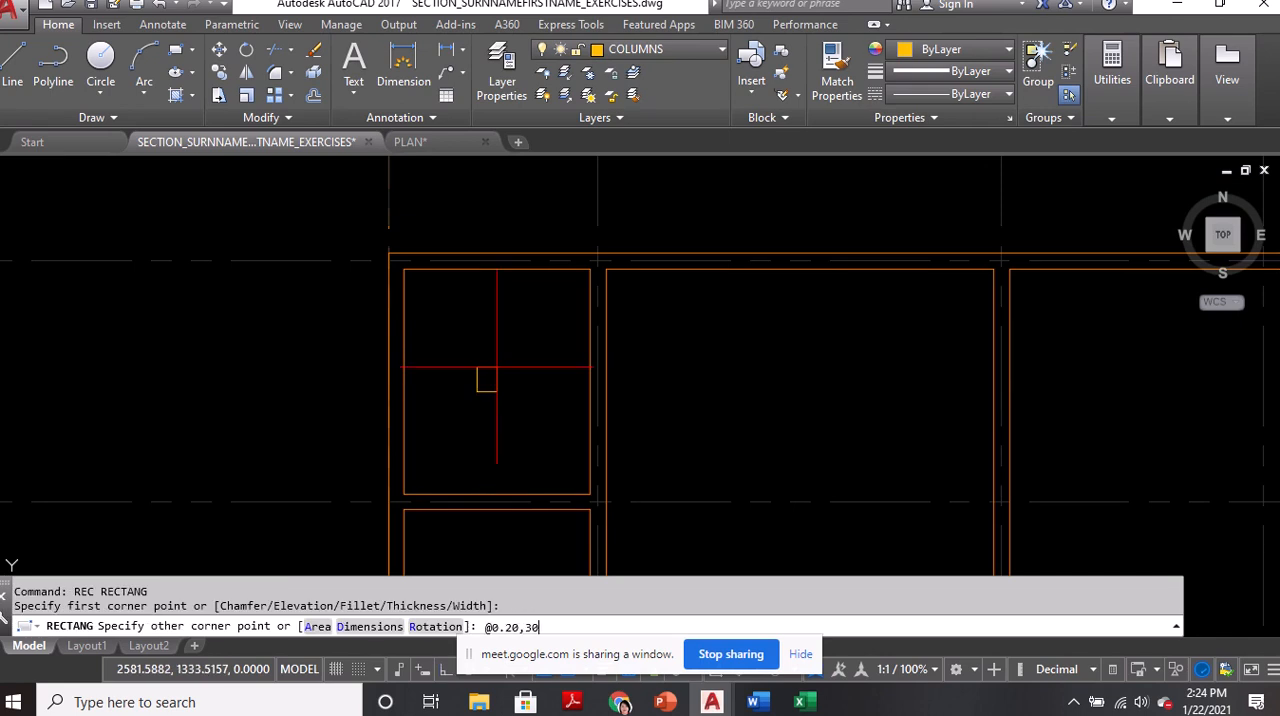
pyautogui.write('@0.20,30')
pyautogui.press('Return')
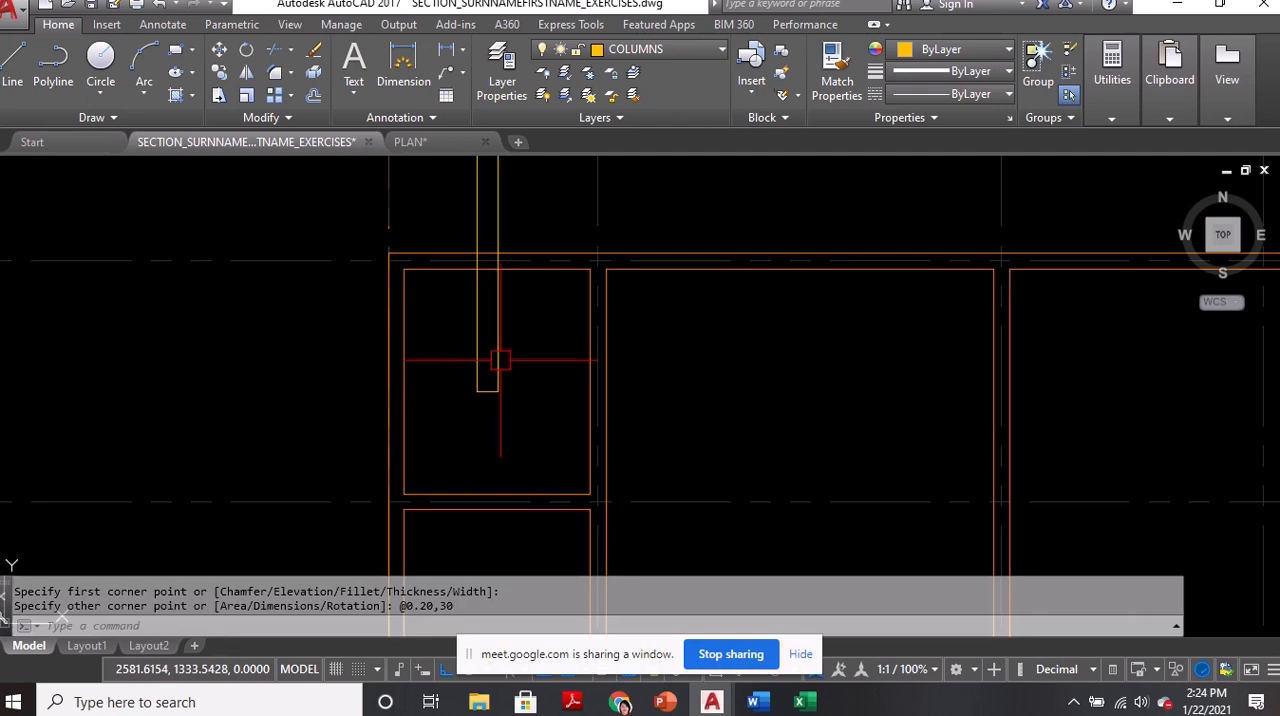
pyautogui.moveTo(497, 355); pyautogui.dragTo(516, 431, button='middle')
pyautogui.click(514, 411)
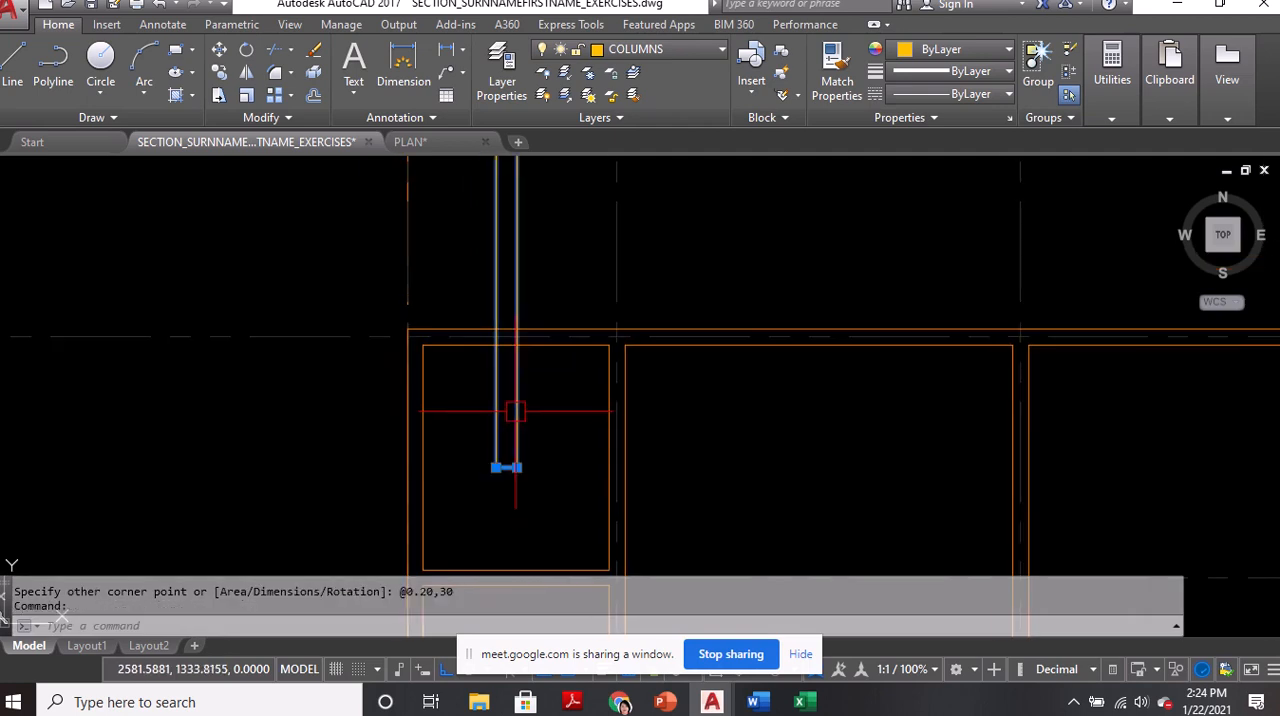
pyautogui.write('e')
pyautogui.press('Return')
# Draw a column rectangle inside the northwest room with its opposite corner at @0.20,0.30
pyautogui.write('rec')
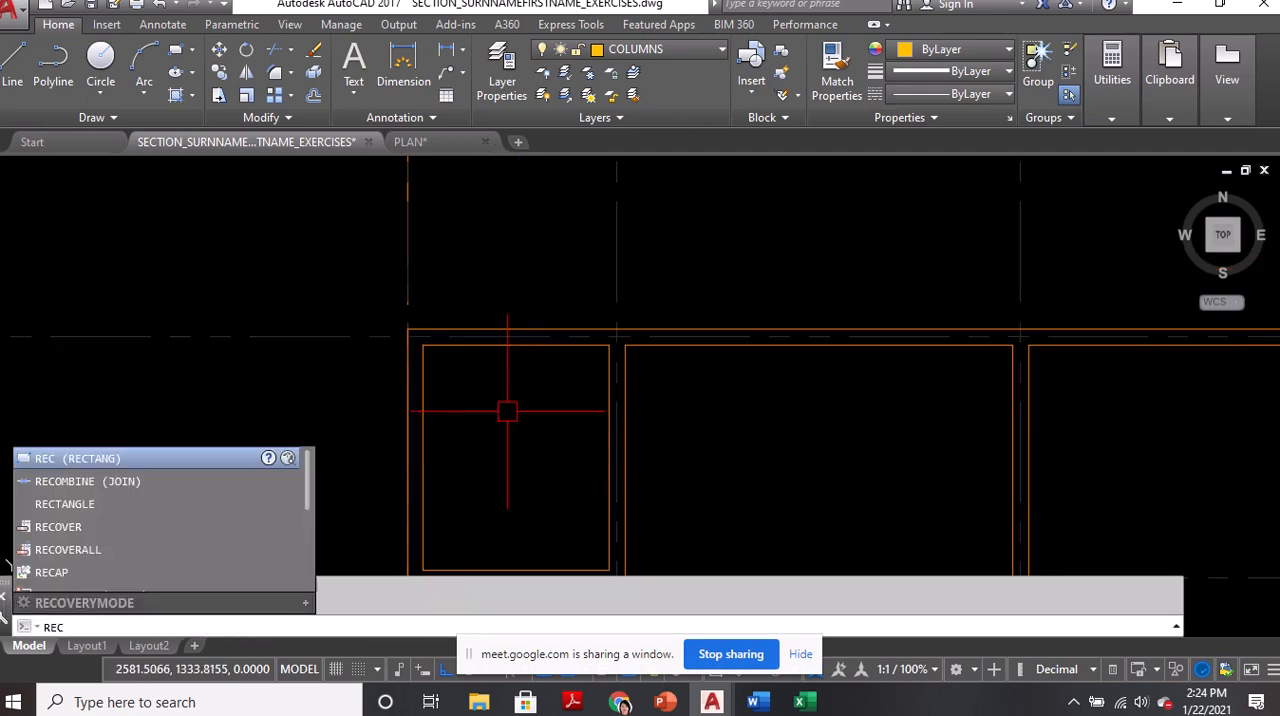
pyautogui.press('Return')
pyautogui.click(502, 437)
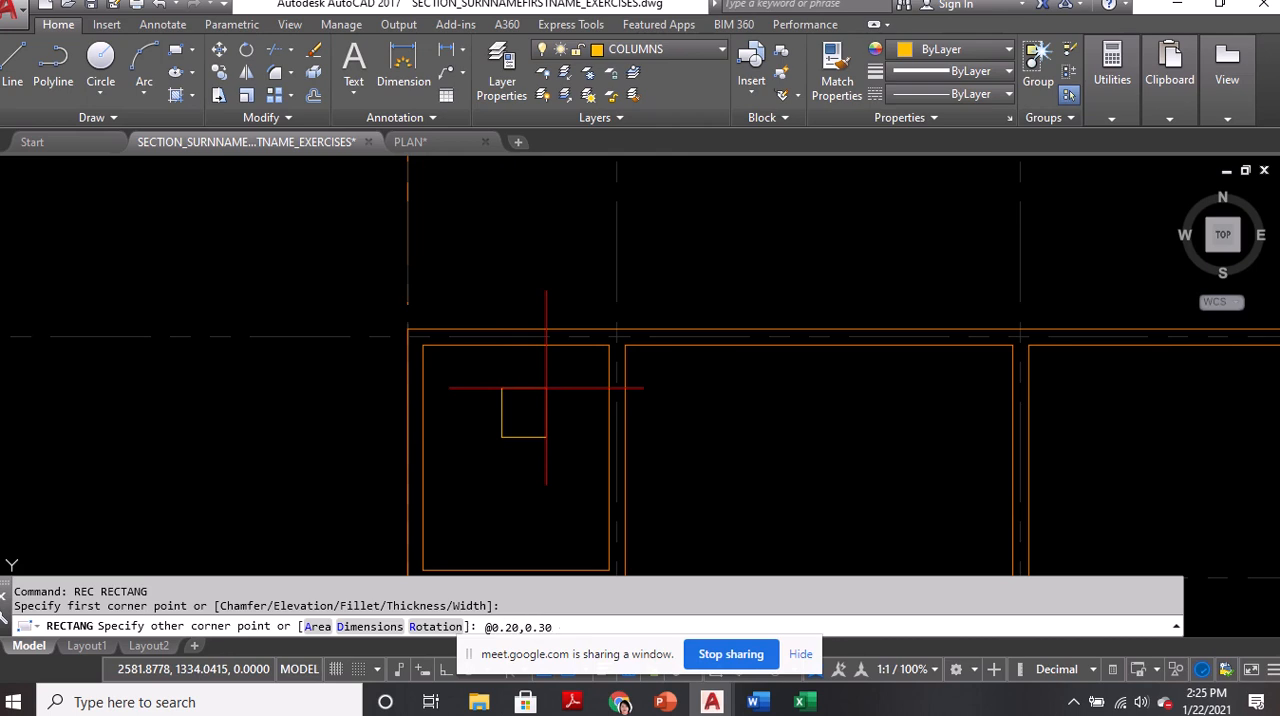
pyautogui.press('Return')
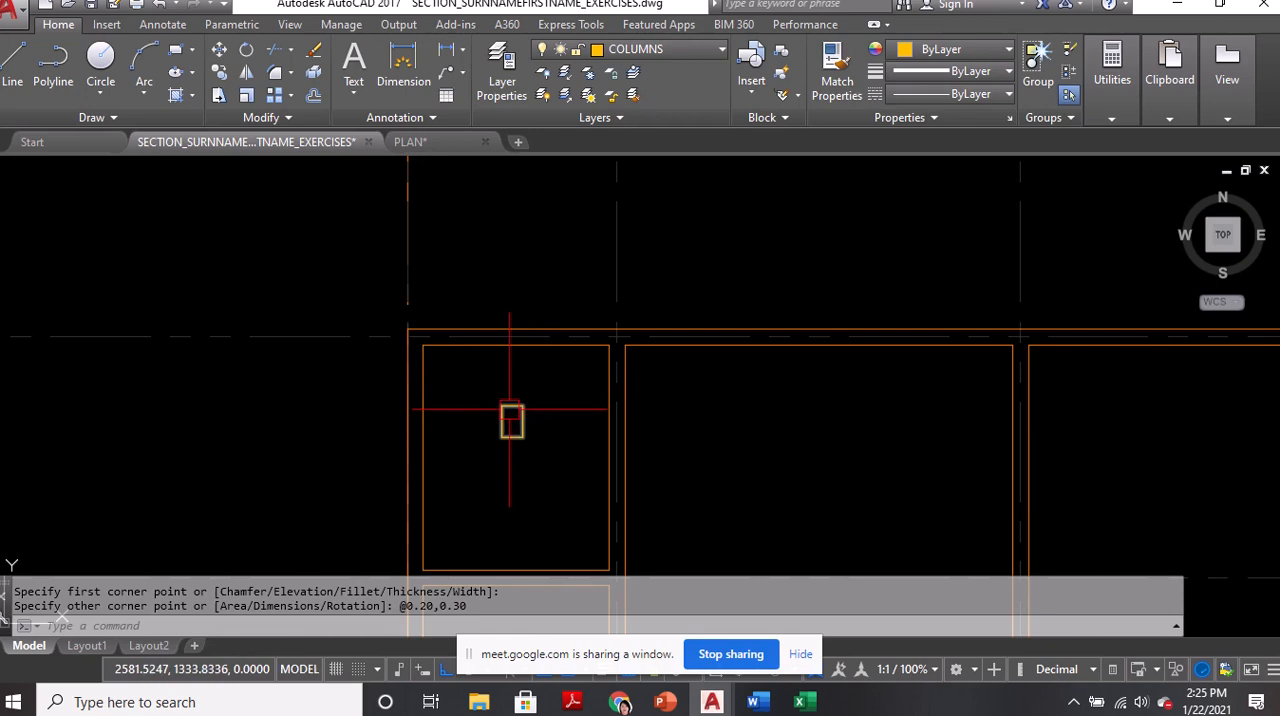
# Make AR 01 the current layer
pyautogui.scroll(-3, 465, 367)
pyautogui.scroll(5, 468, 348)
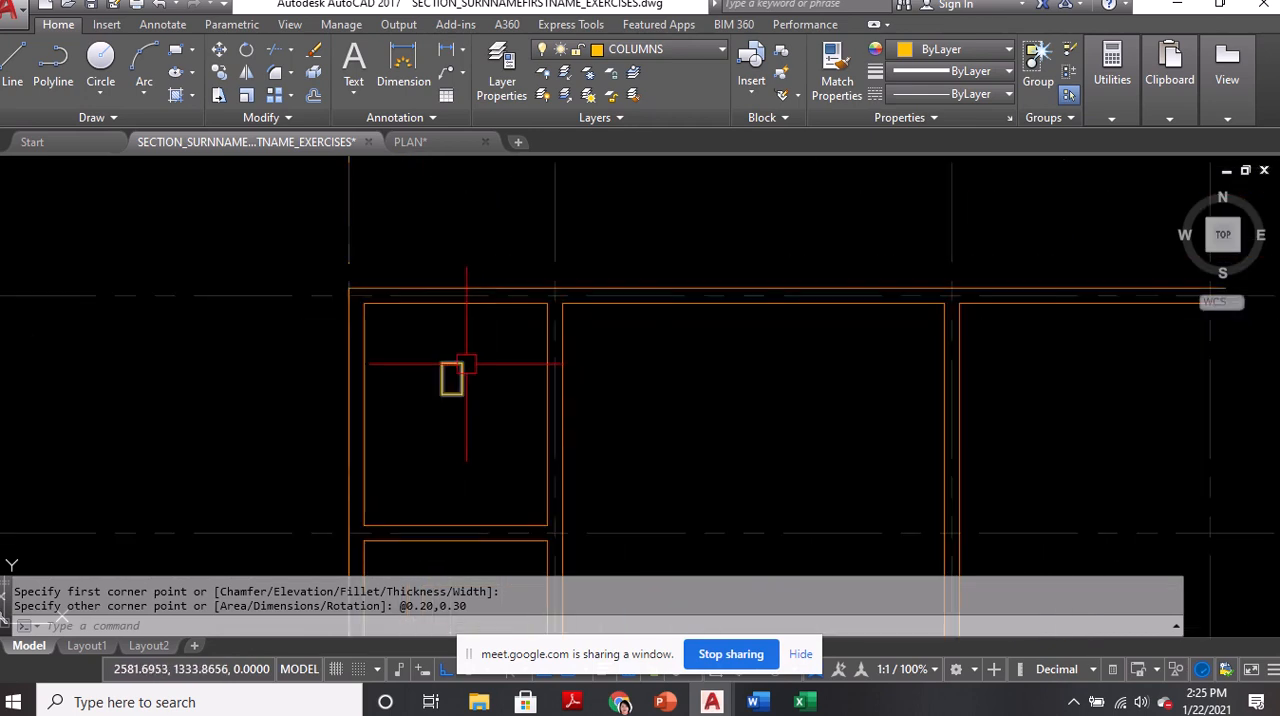
pyautogui.scroll(3, 467, 368)
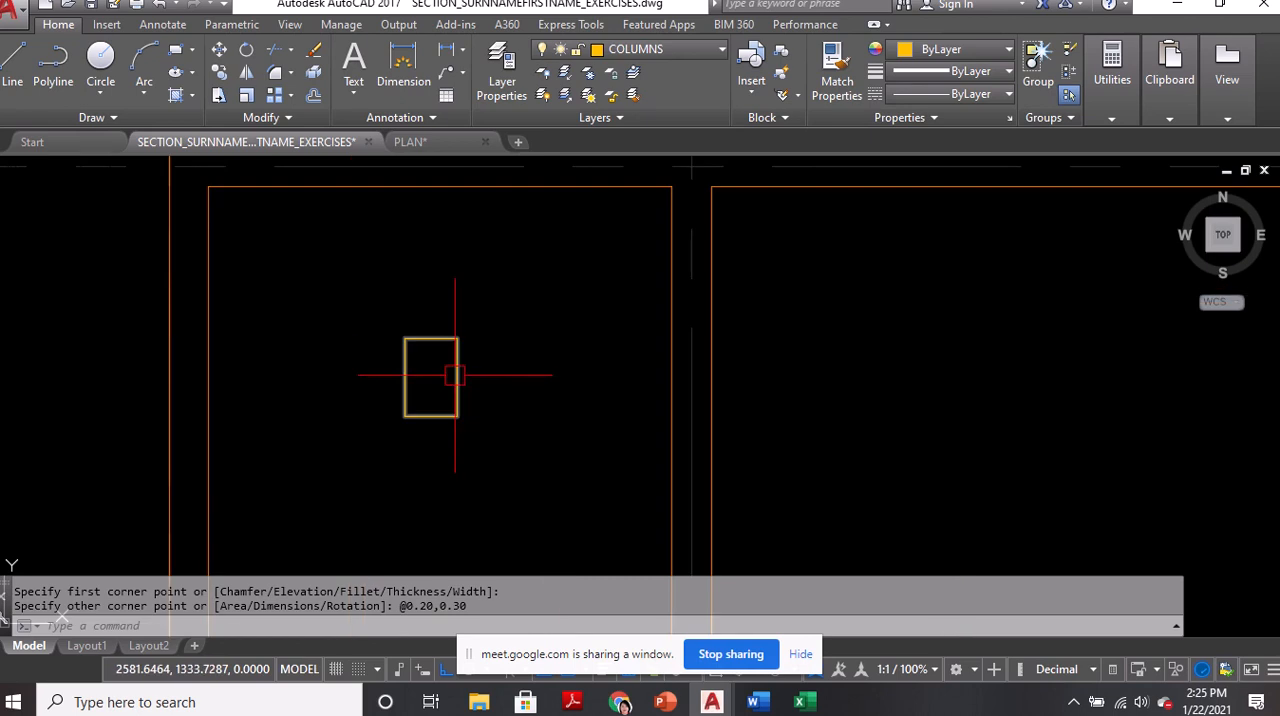
pyautogui.moveTo(415, 365); pyautogui.dragTo(466, 376, button='middle')
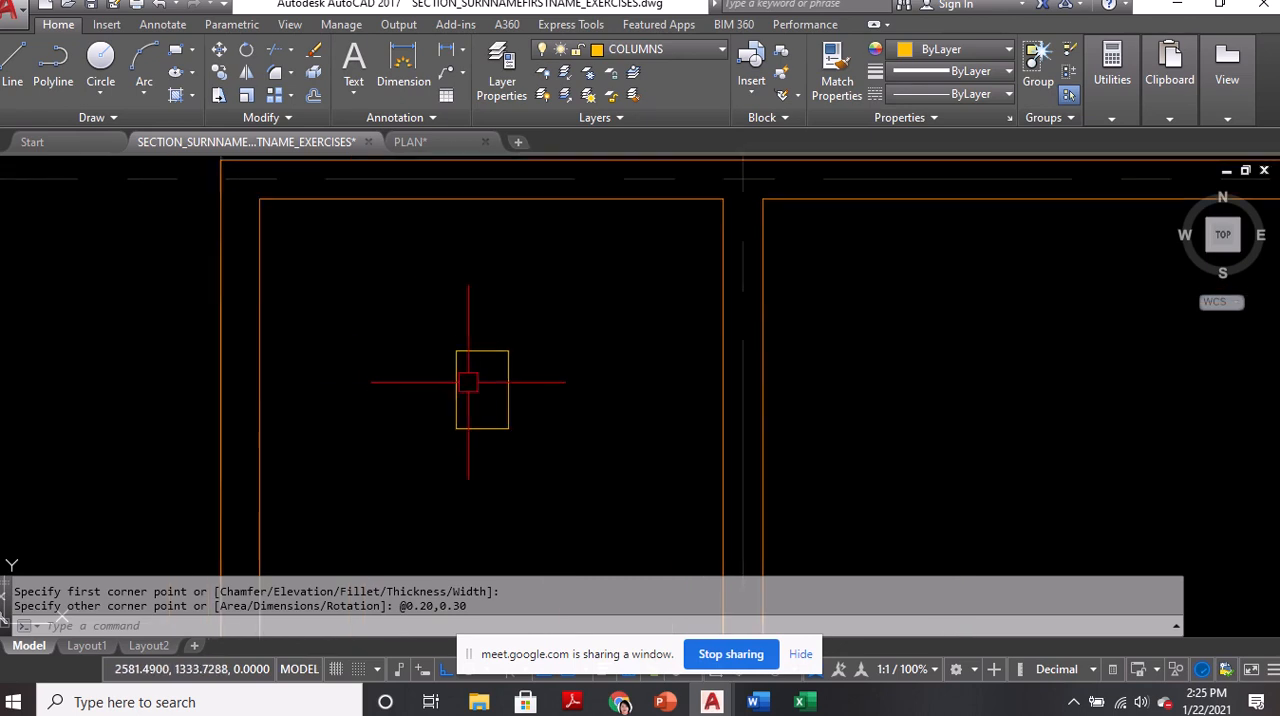
pyautogui.click(657, 48)
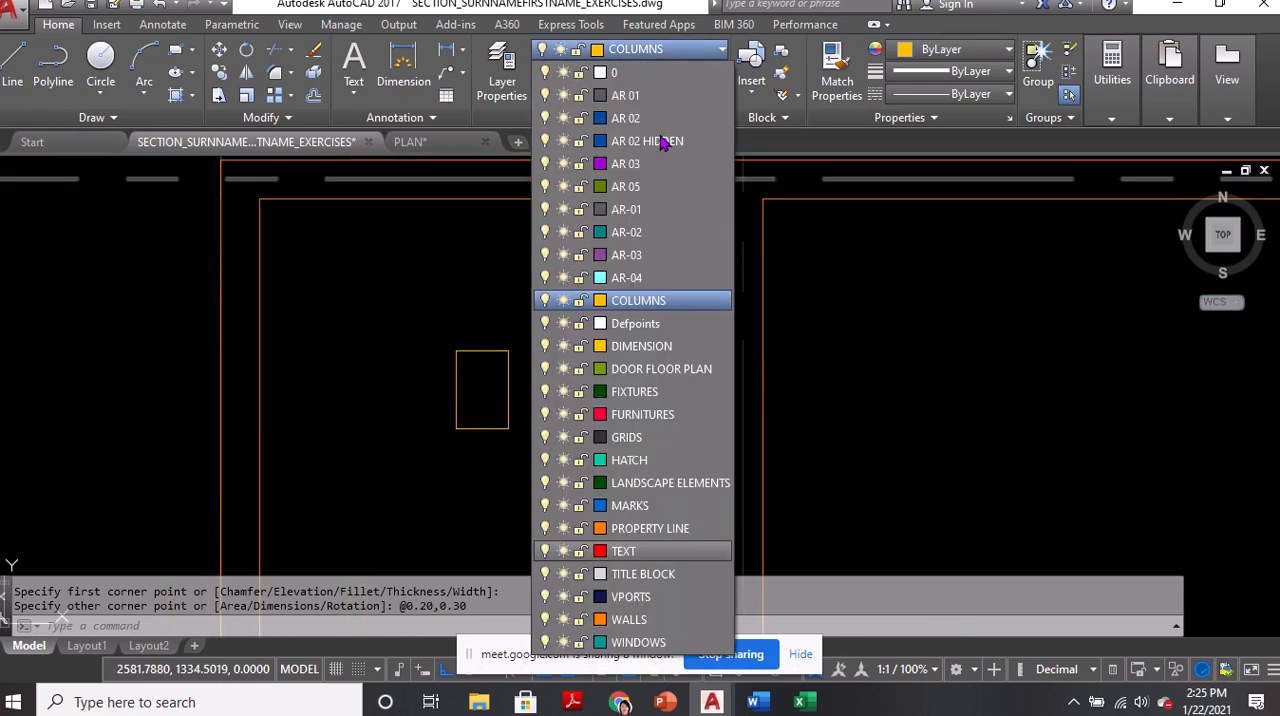
pyautogui.click(630, 95)
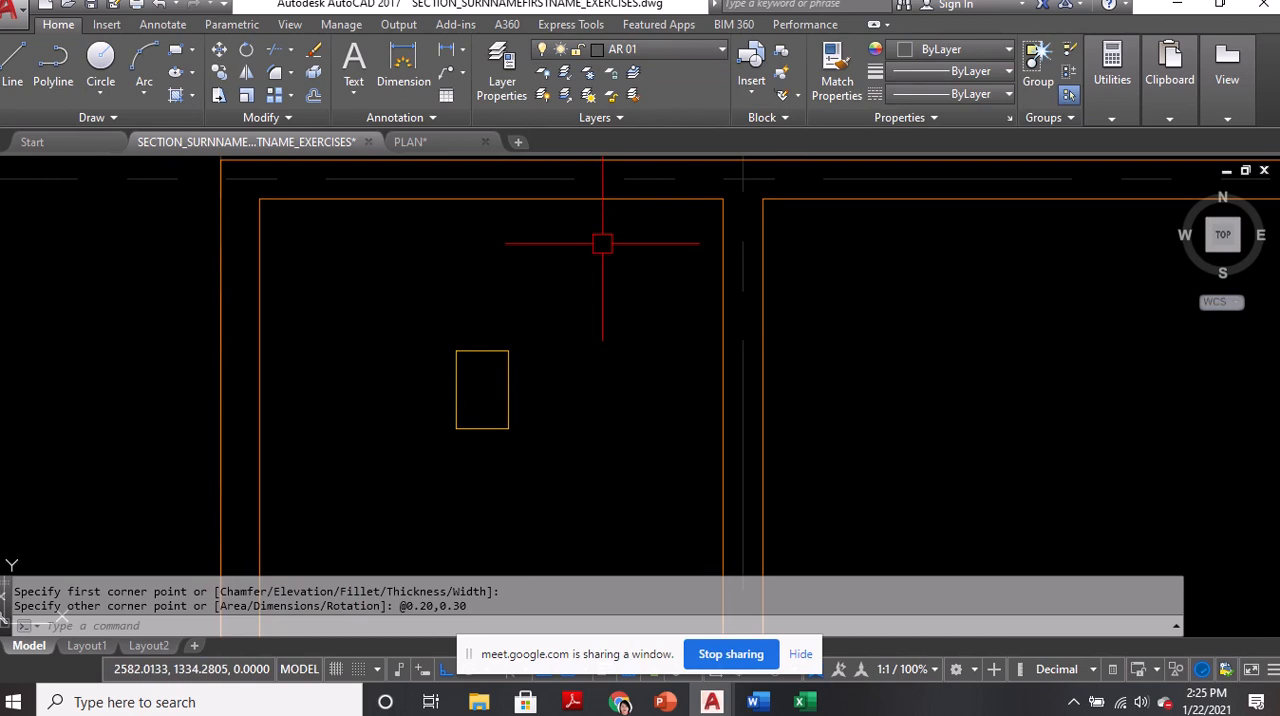
# Hatch the column rectangle with the user-defined pattern at angle 135 and spacing 0.0087, and close hatch creation
pyautogui.write('HATCH')
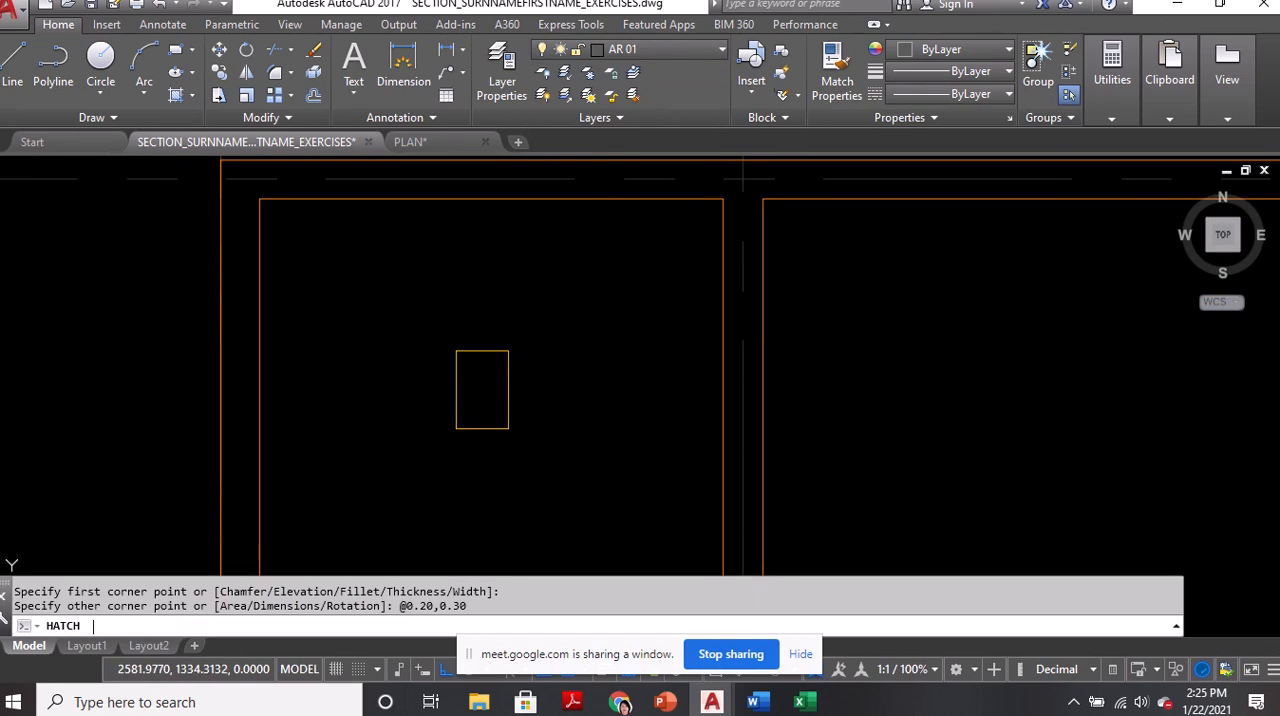
pyautogui.press('Return')
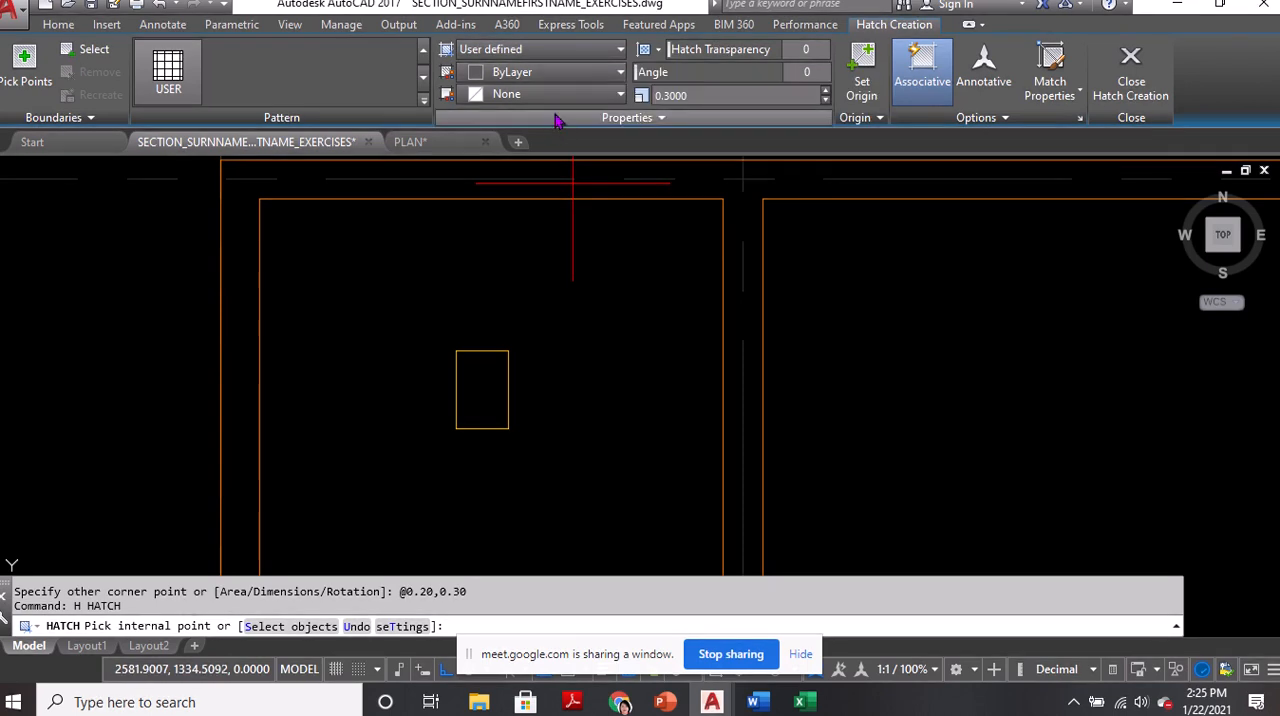
pyautogui.click(515, 118)
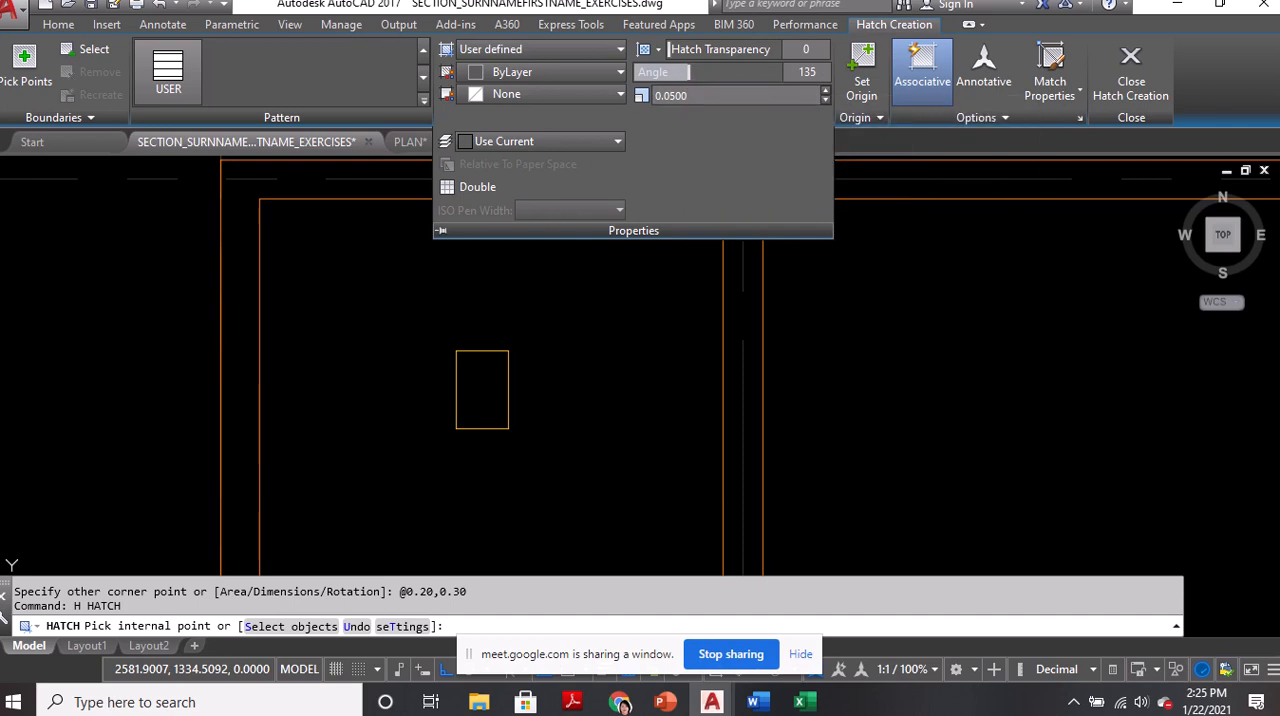
pyautogui.click(482, 384)
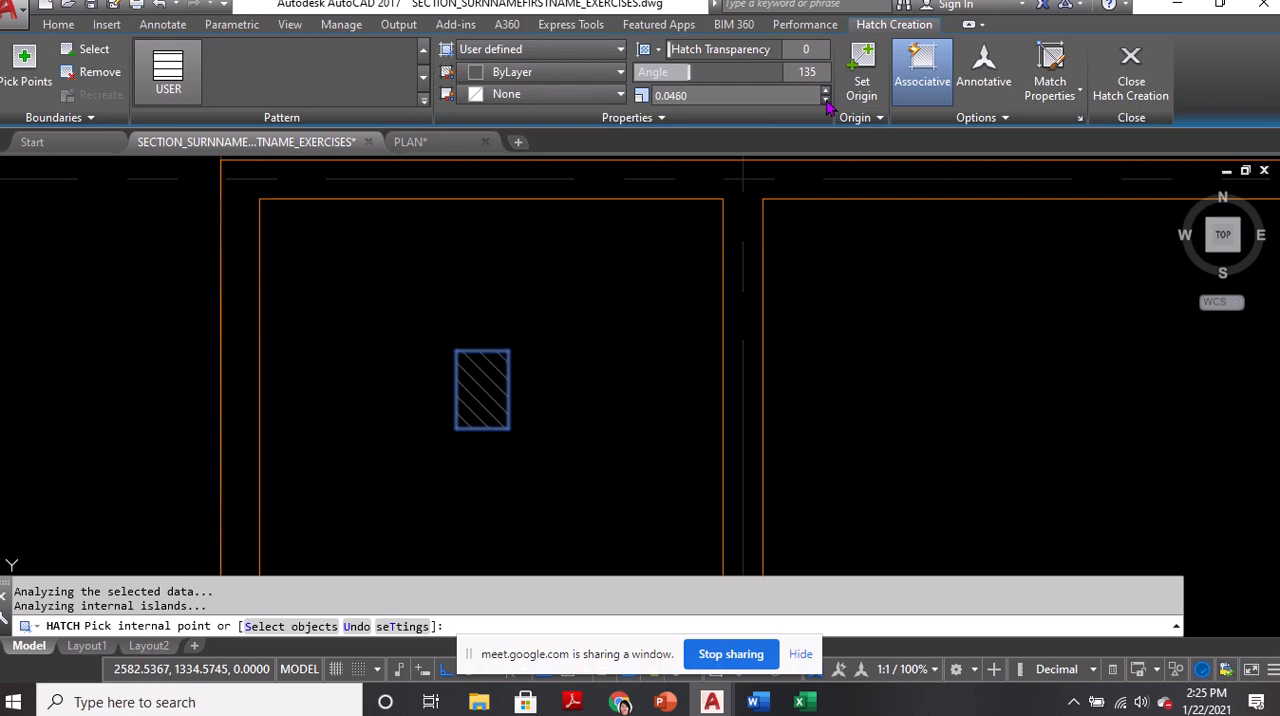
pyautogui.click(826, 101)
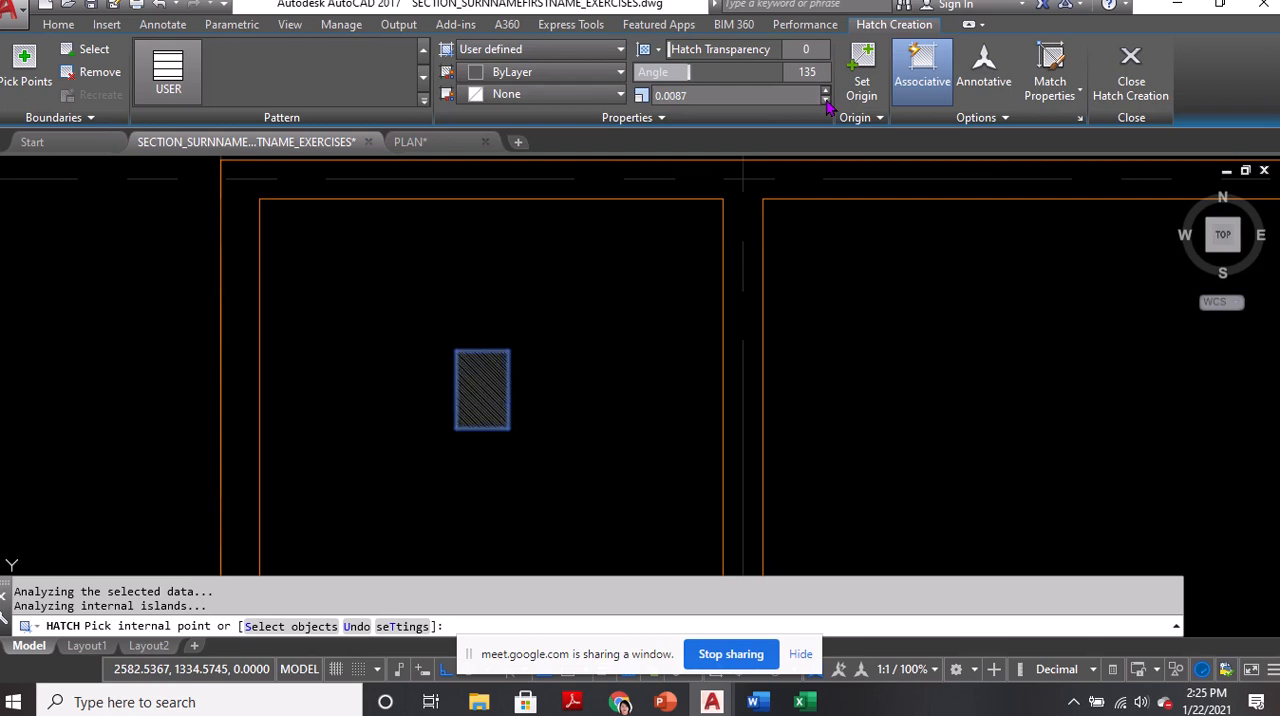
pyautogui.click(1147, 74)
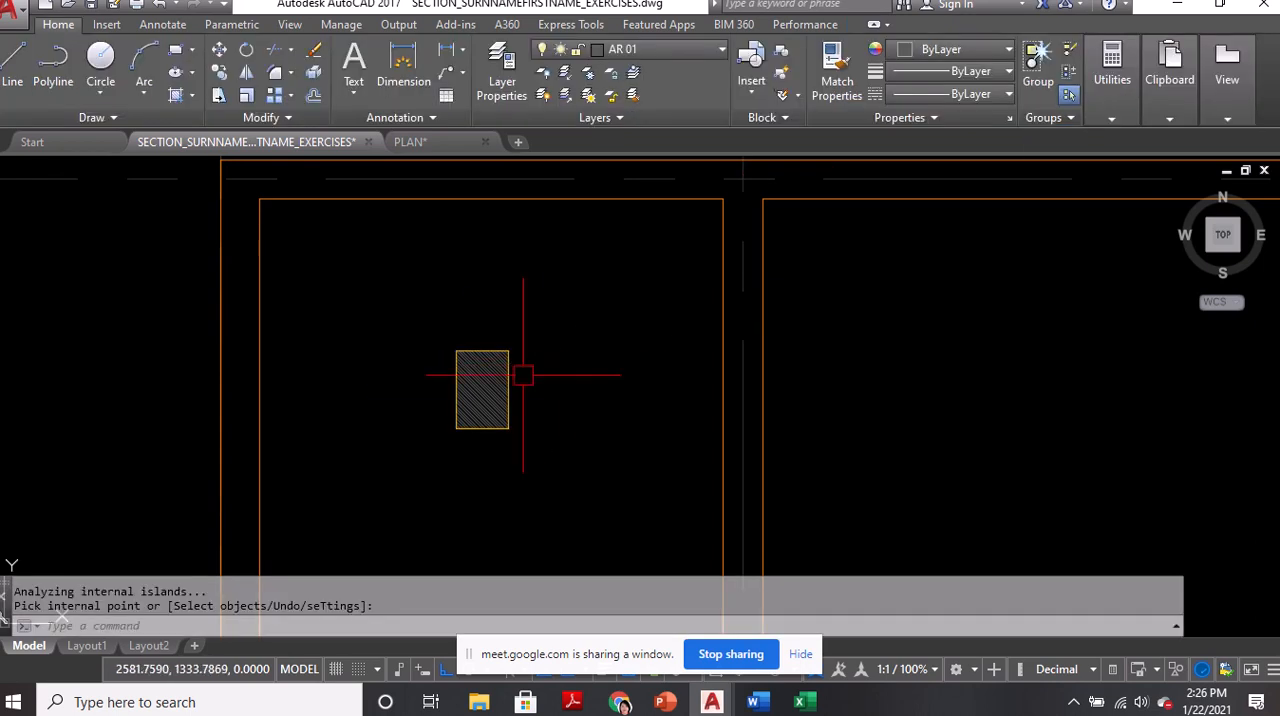
# Group the column rectangle with its hatch, select the group to check it, and clear the selection
pyautogui.scroll(4, 465, 390)
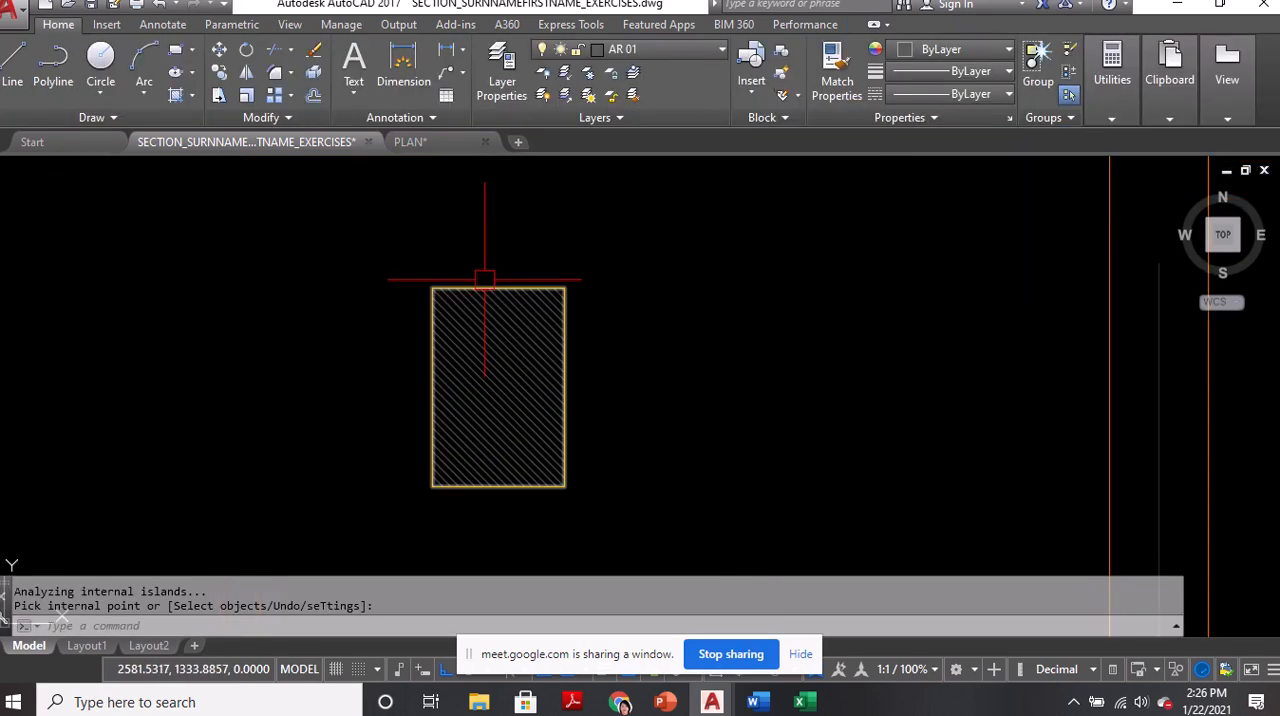
pyautogui.scroll(-4, 483, 282)
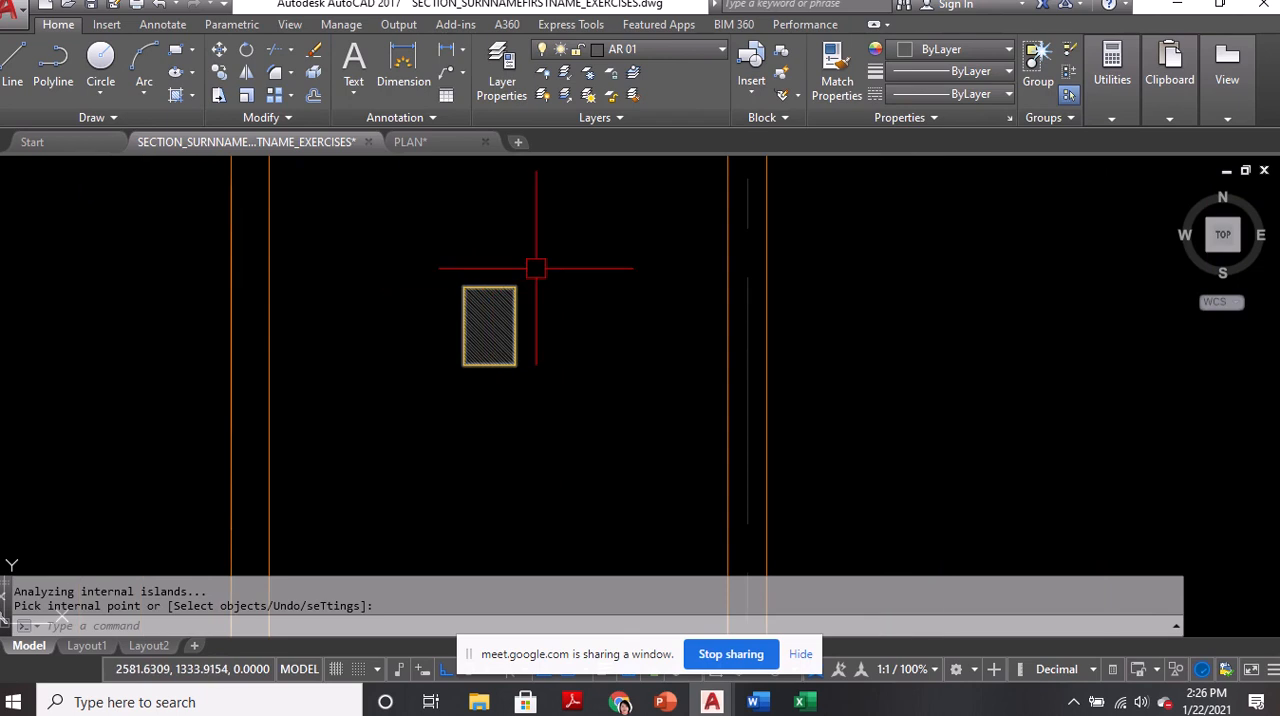
pyautogui.write('g')
pyautogui.press('Return')
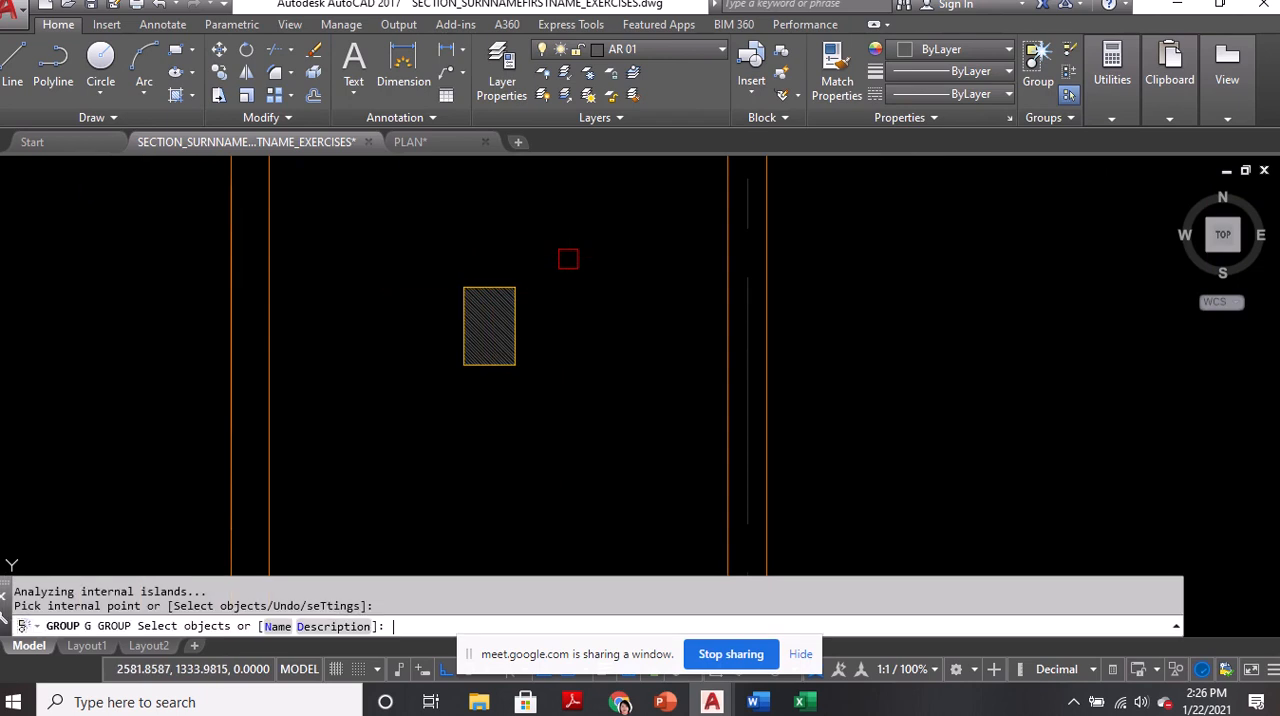
pyautogui.click(571, 259)
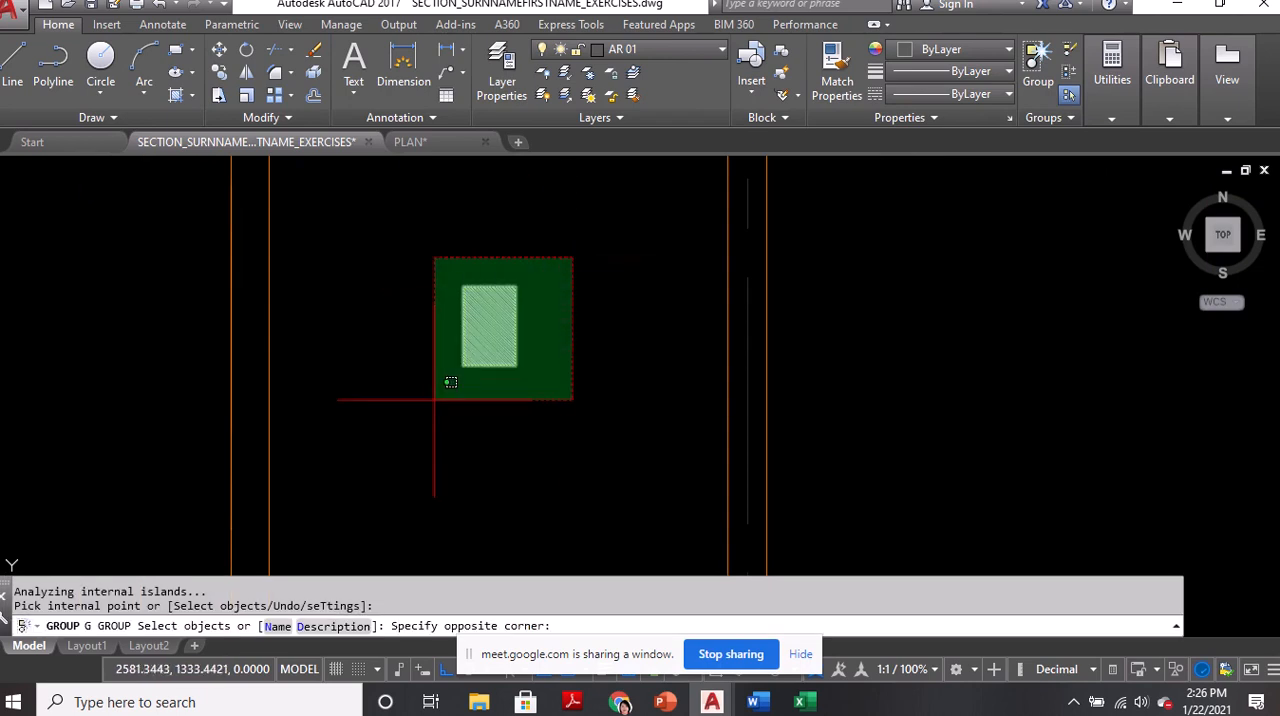
pyautogui.click(433, 402)
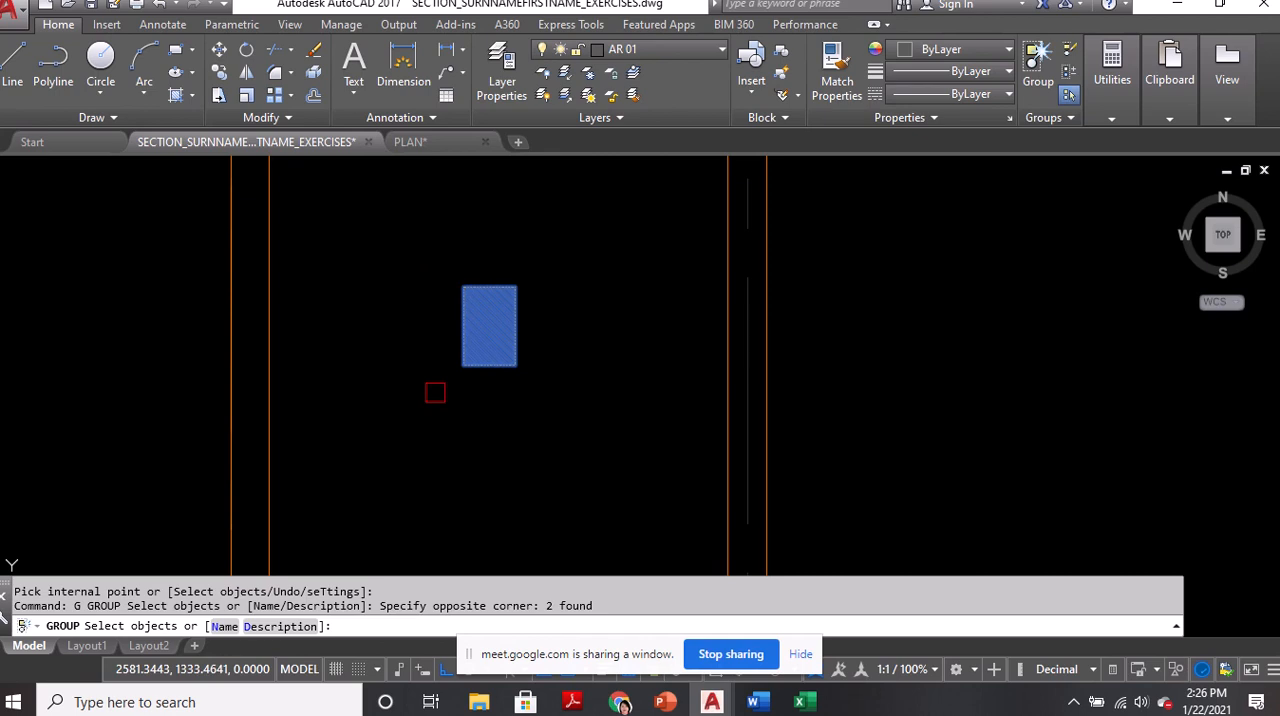
pyautogui.press('Return')
pyautogui.click(487, 323)
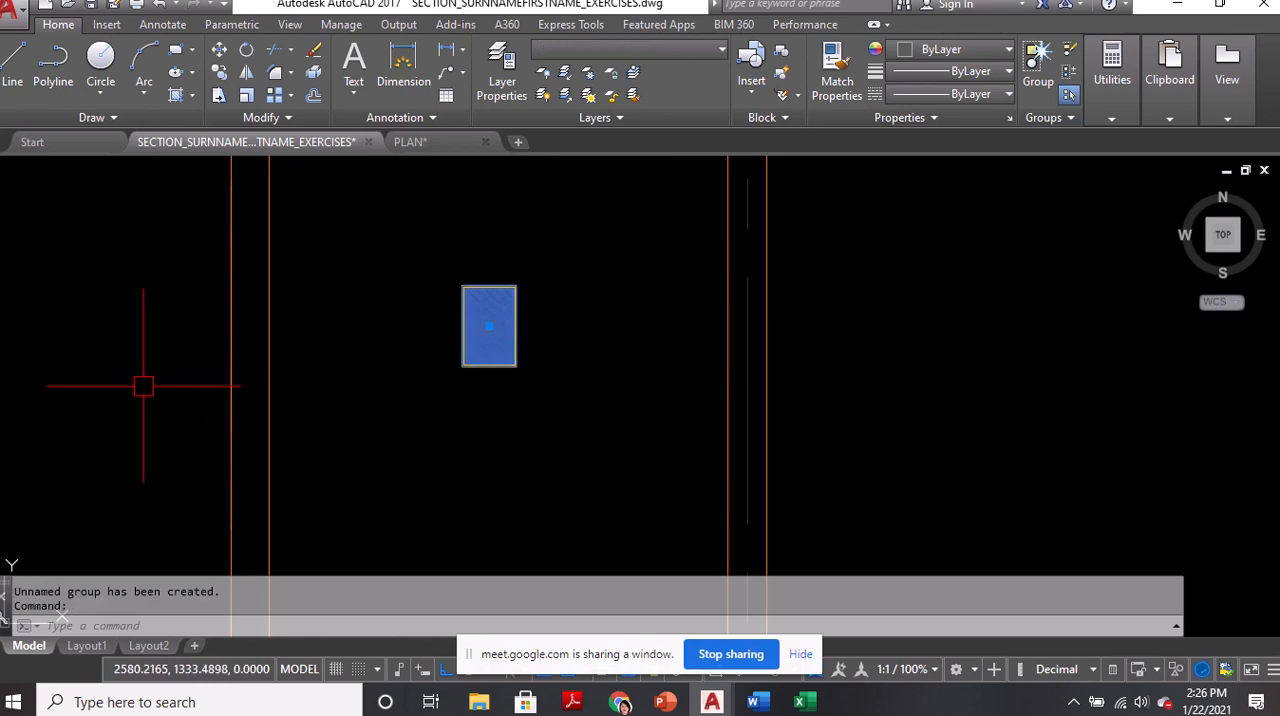
pyautogui.press('Escape')
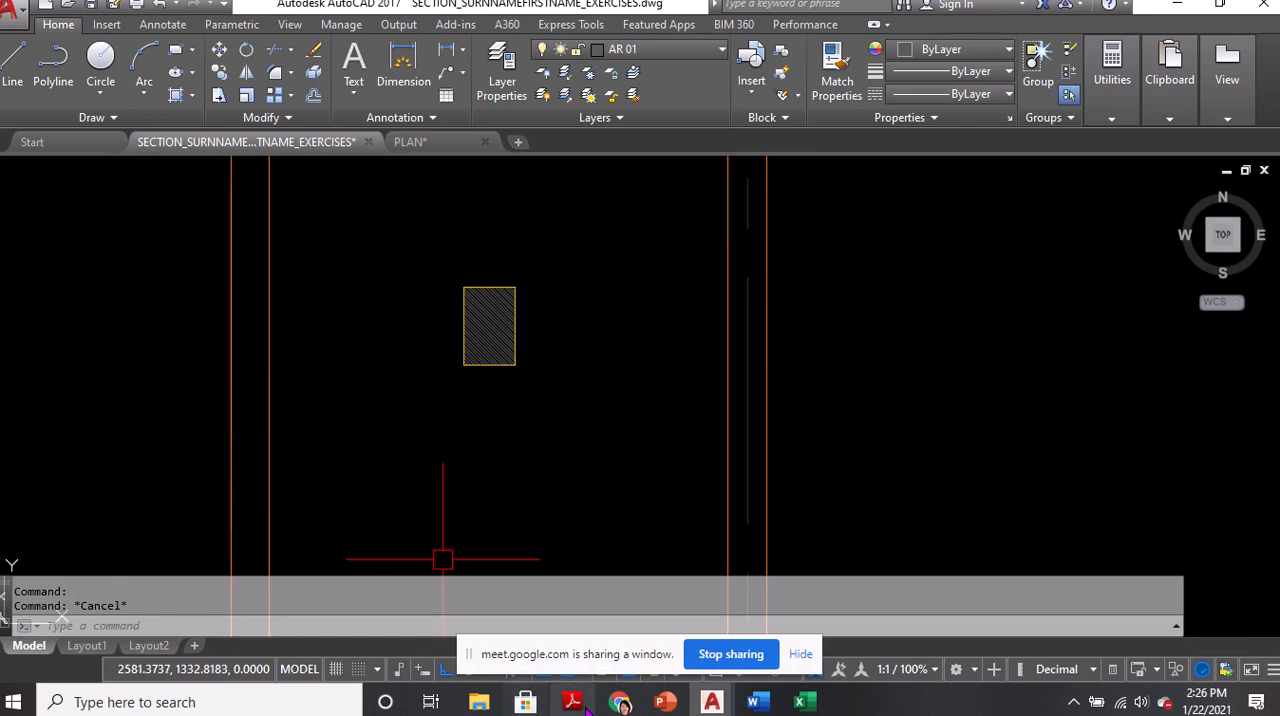
# Switch to the Google Meet call in Chrome, admit everyone waiting to join, and return to AutoCAD
pyautogui.moveTo(620, 702)
pyautogui.click(592, 645)
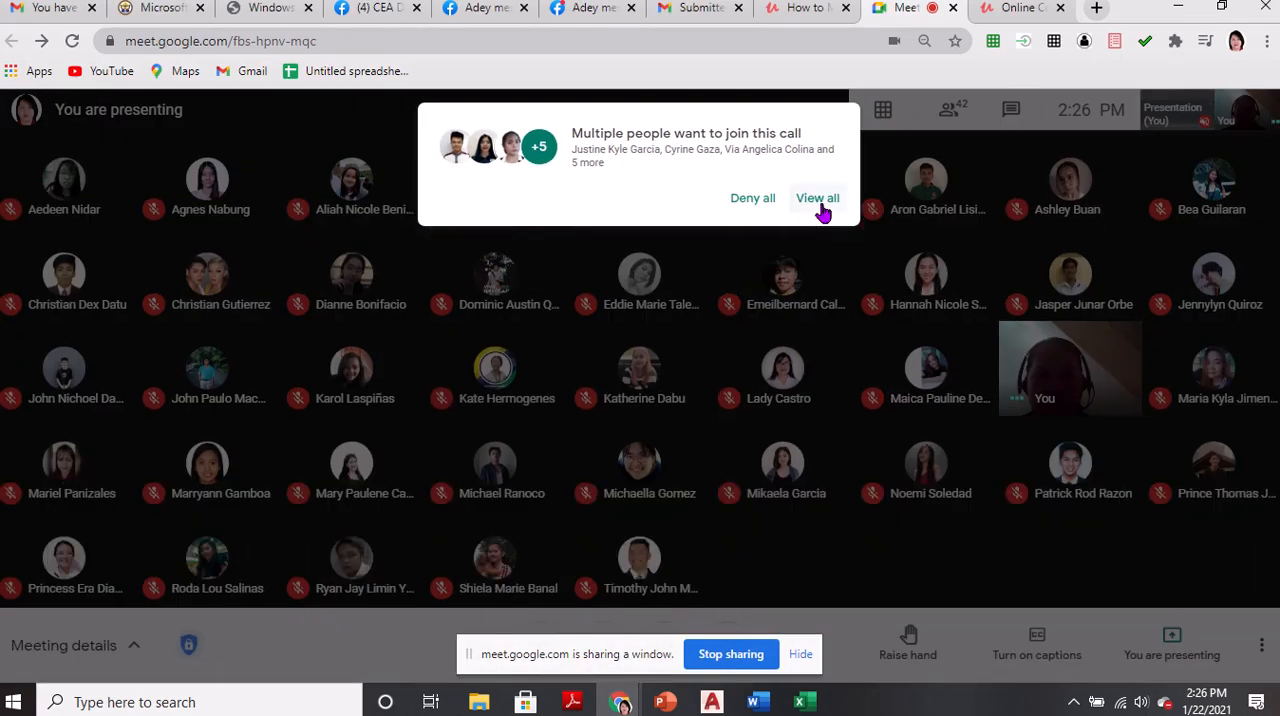
pyautogui.click(818, 199)
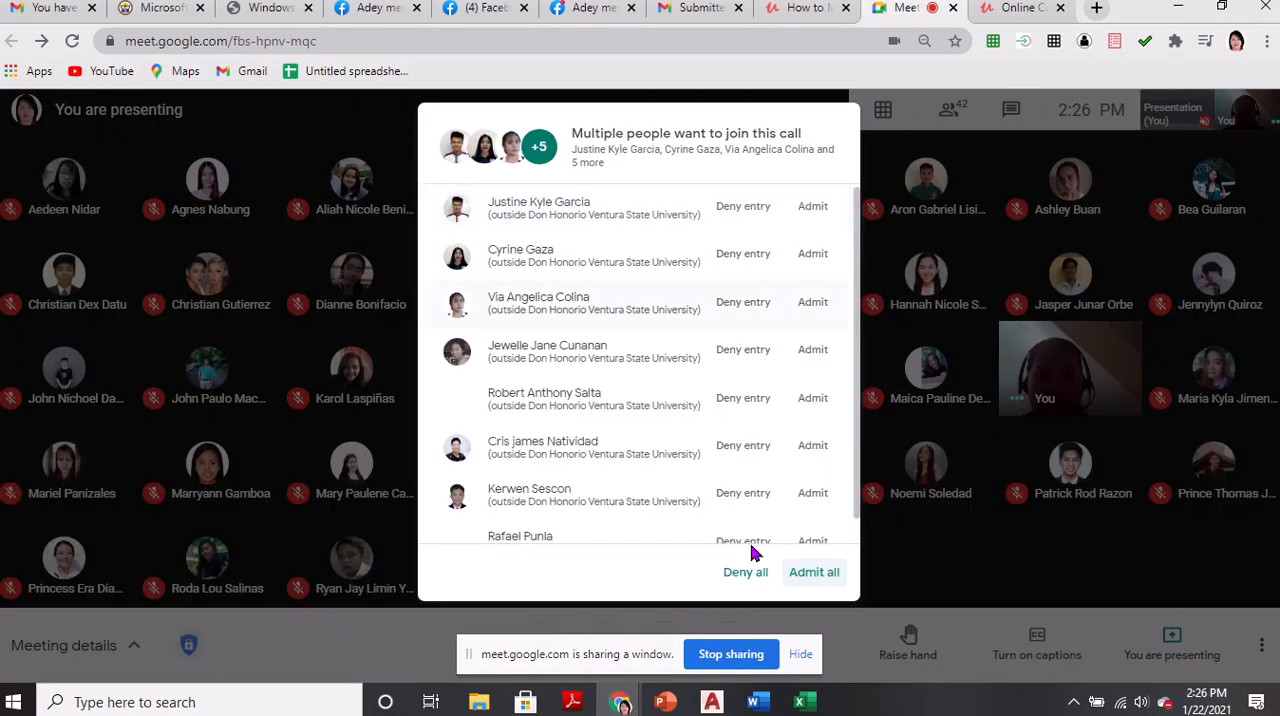
pyautogui.click(814, 572)
pyautogui.hotkey('alt', 'Tab')
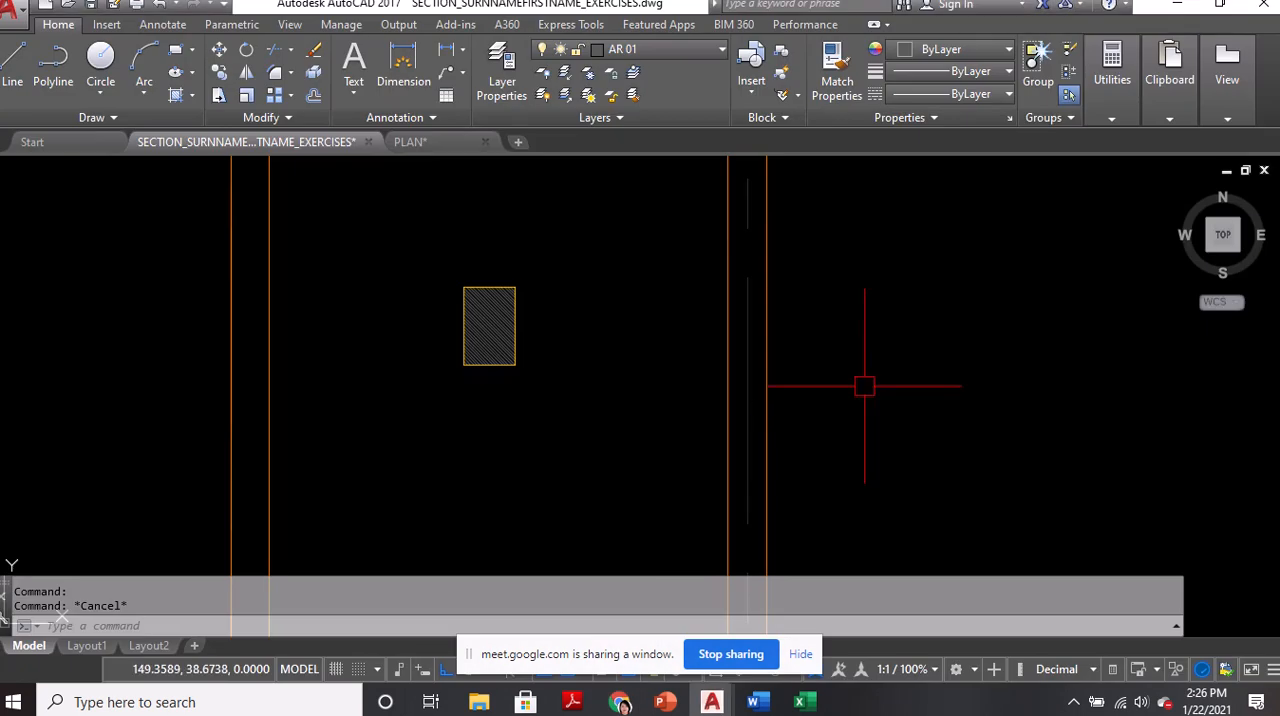
# Ungroup the hatched column in the northwest room
pyautogui.scroll(-2, 531, 351)
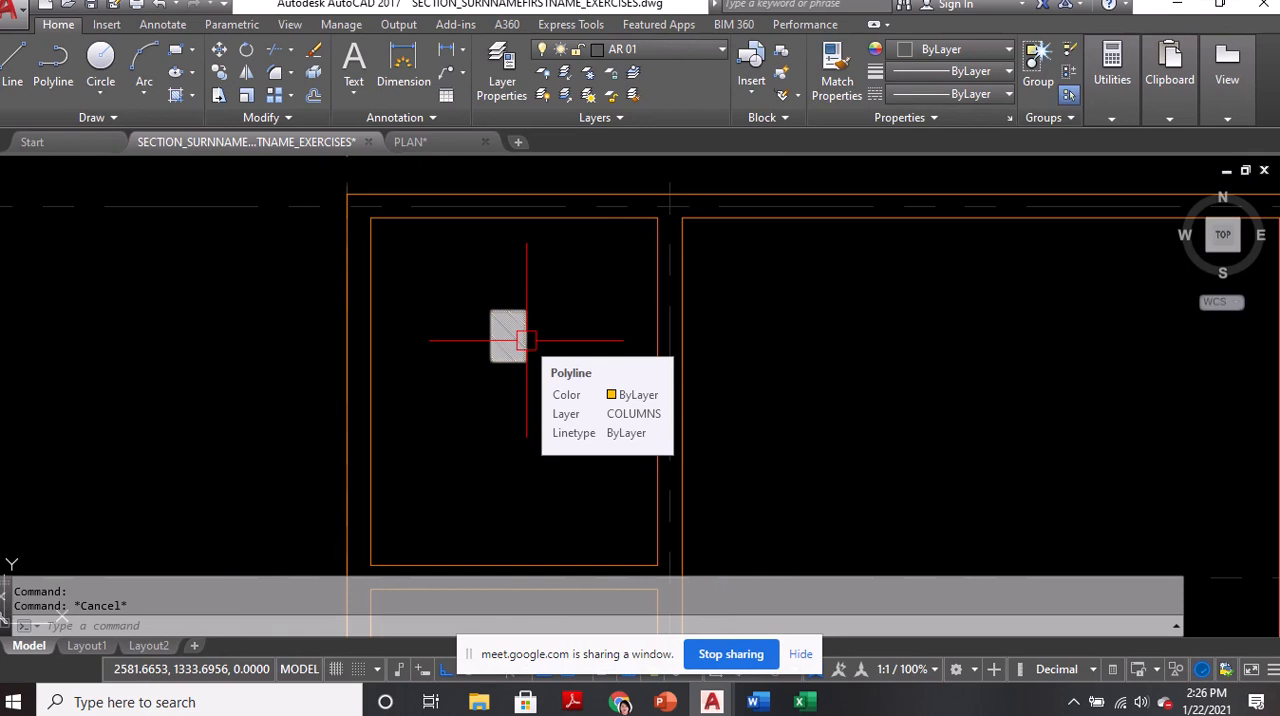
pyautogui.write('u')
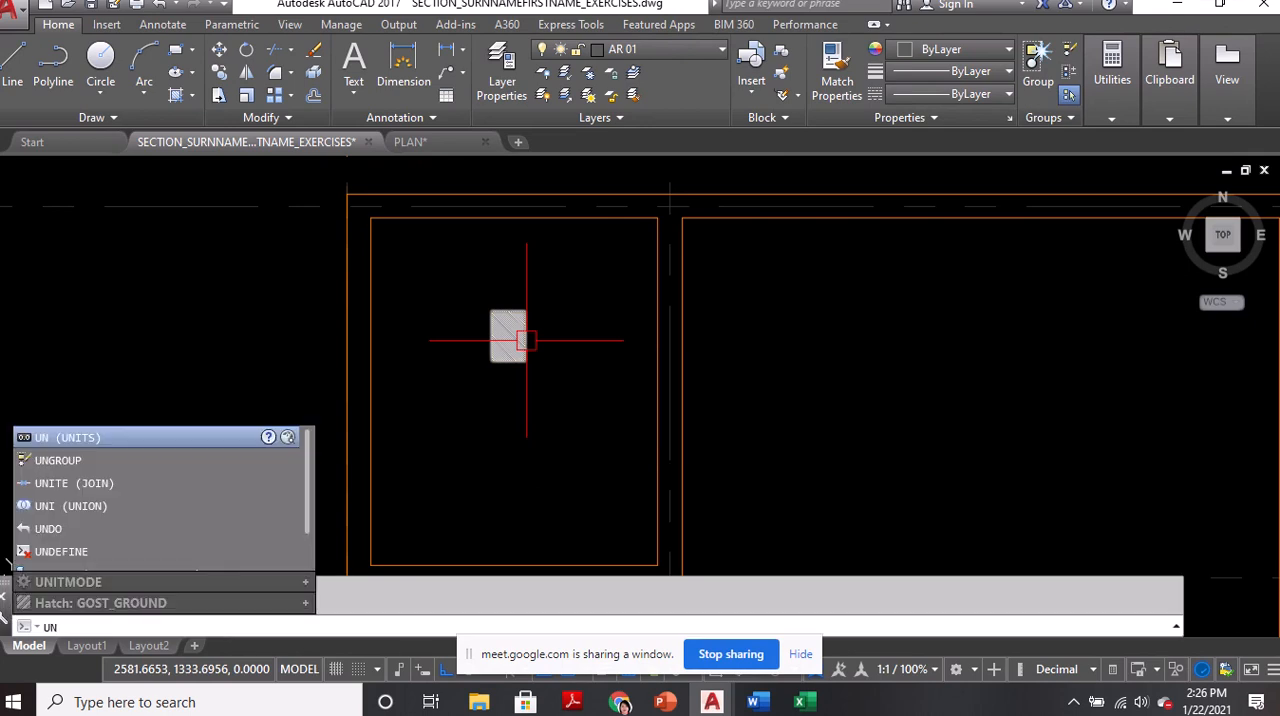
pyautogui.write('ngr')
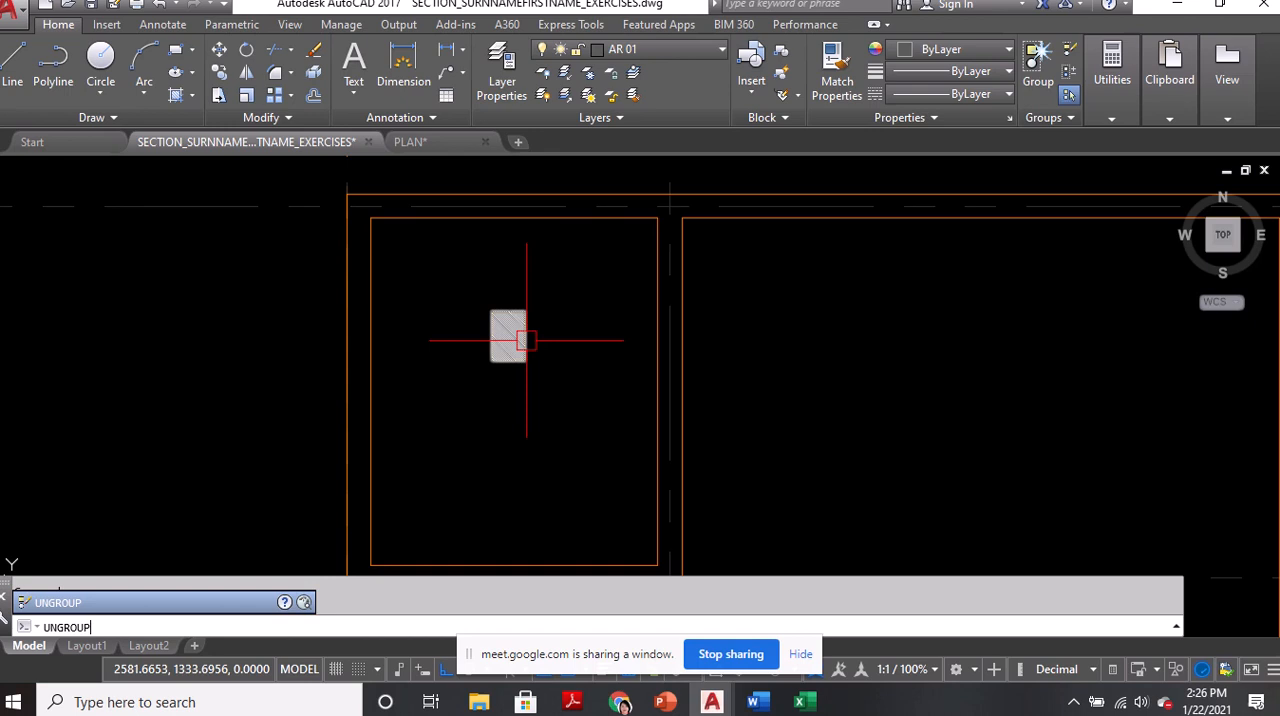
pyautogui.write('up')
pyautogui.press('Return')
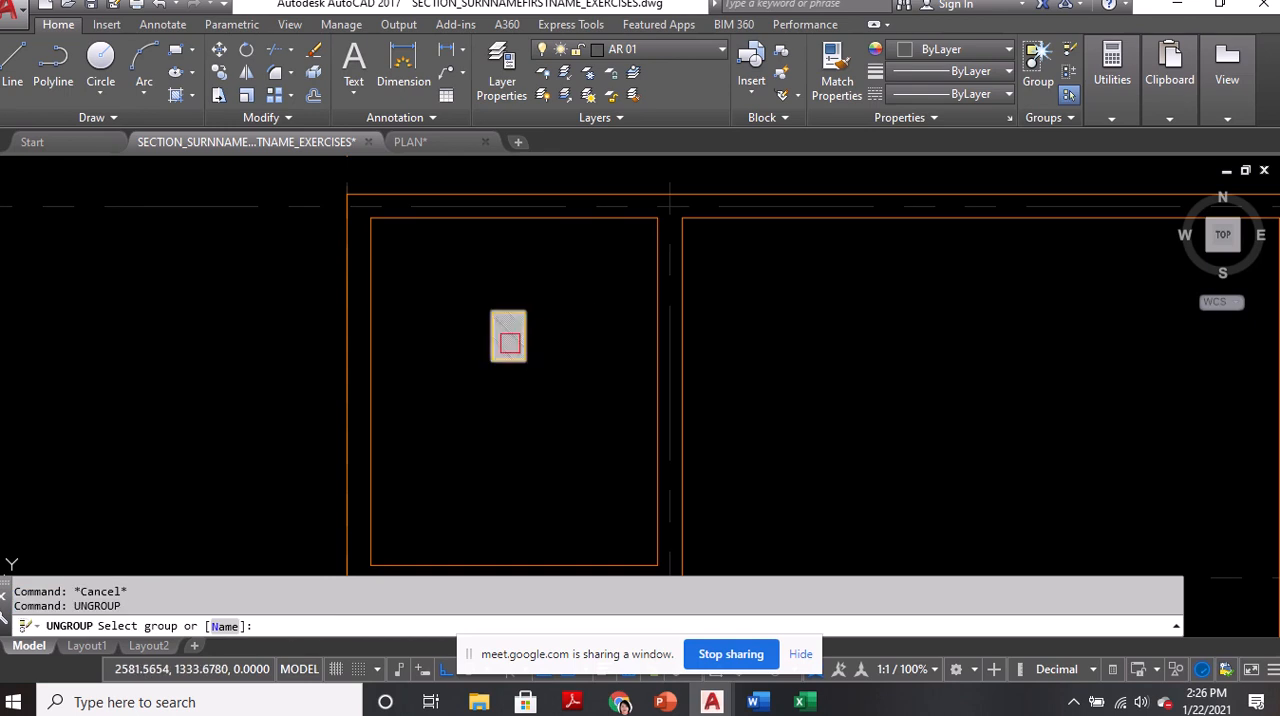
pyautogui.click(508, 336)
pyautogui.scroll(3, 506, 335)
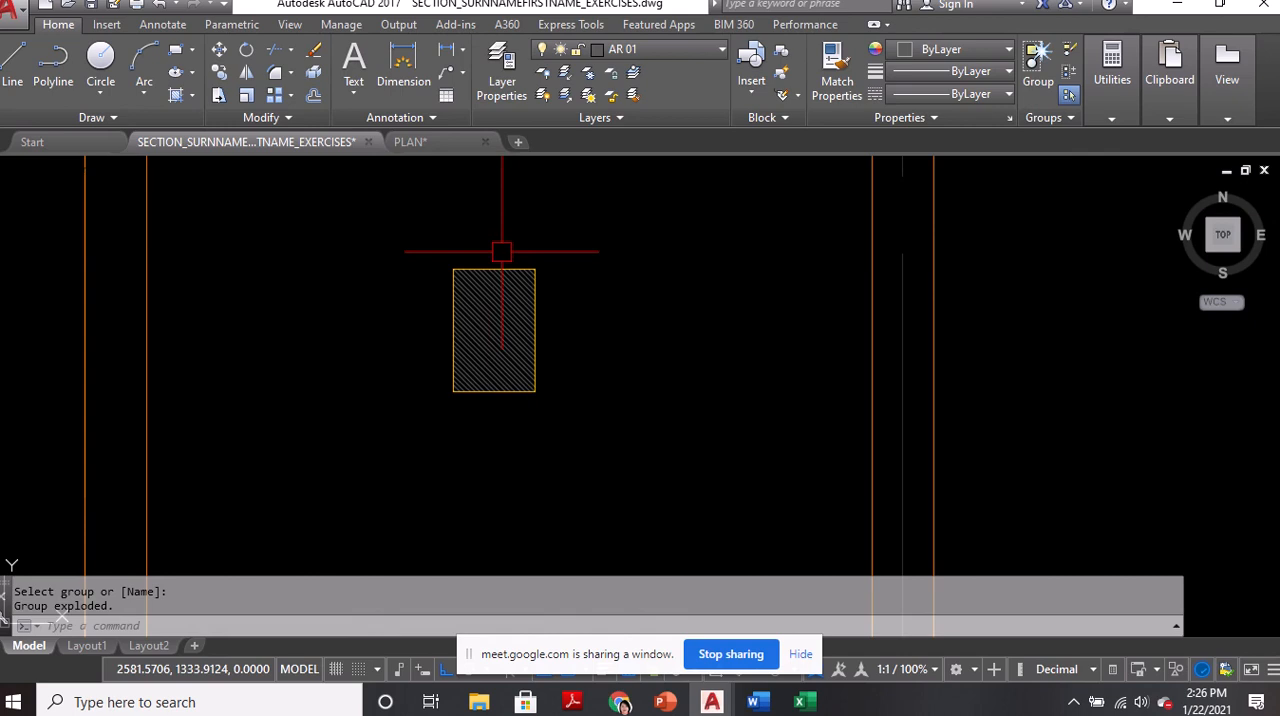
# Regroup the column outline and its hatch as one unnamed group
pyautogui.write('g')
pyautogui.press('Return')
pyautogui.click(442, 229)
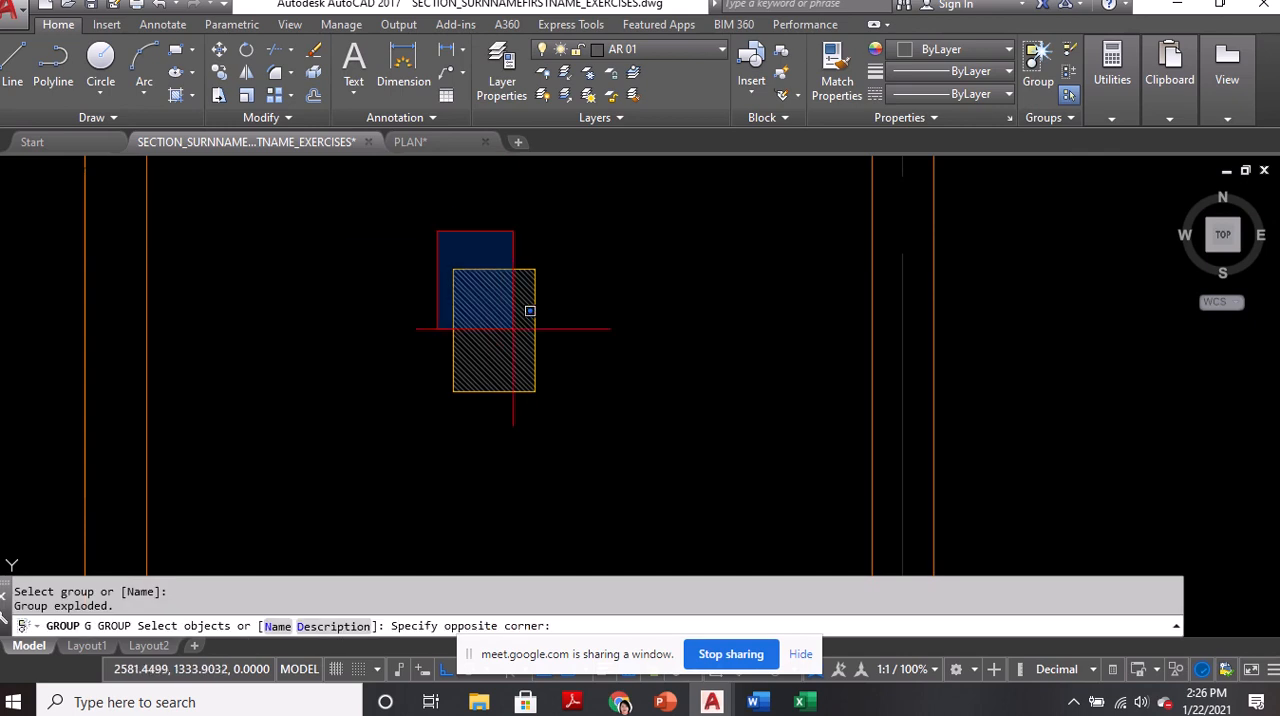
pyautogui.click(600, 462)
pyautogui.press('Return')
# Move the grouped column by its northwest corner onto the outer northwest corner of the house walls
pyautogui.scroll(-4, 543, 400)
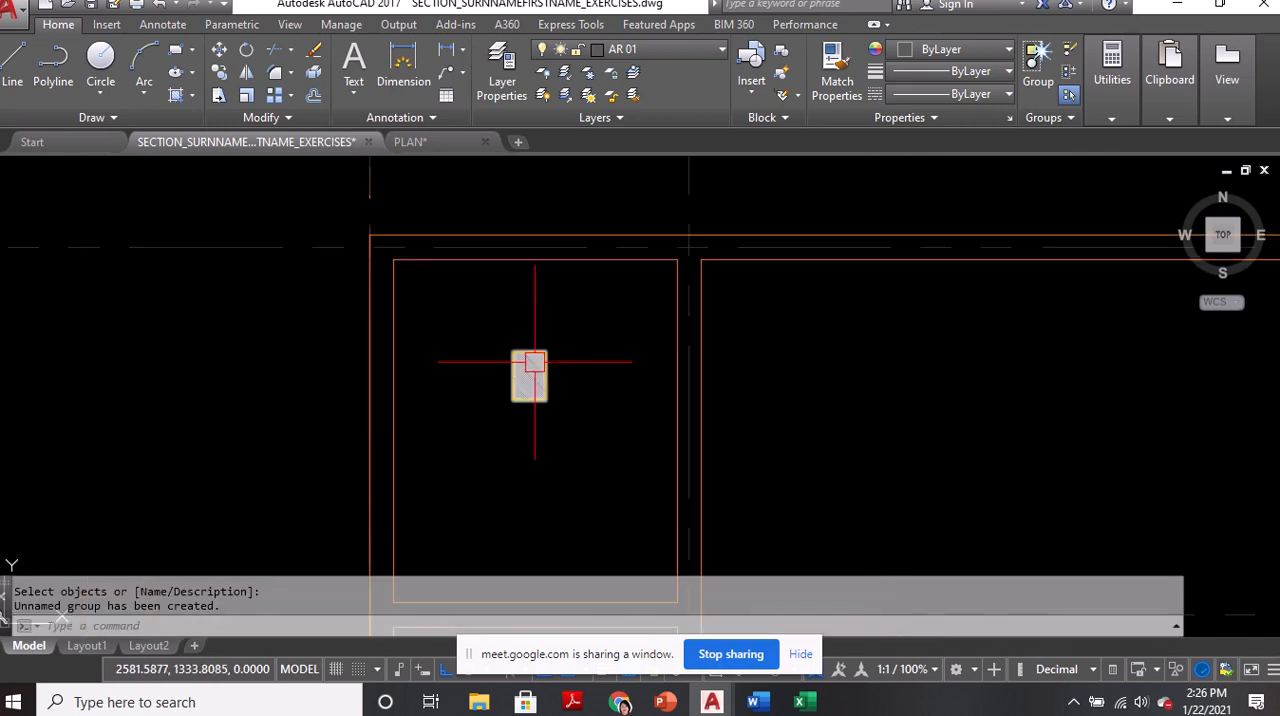
pyautogui.write('m')
pyautogui.press('Return')
pyautogui.click(528, 372)
pyautogui.scroll(4, 485, 335)
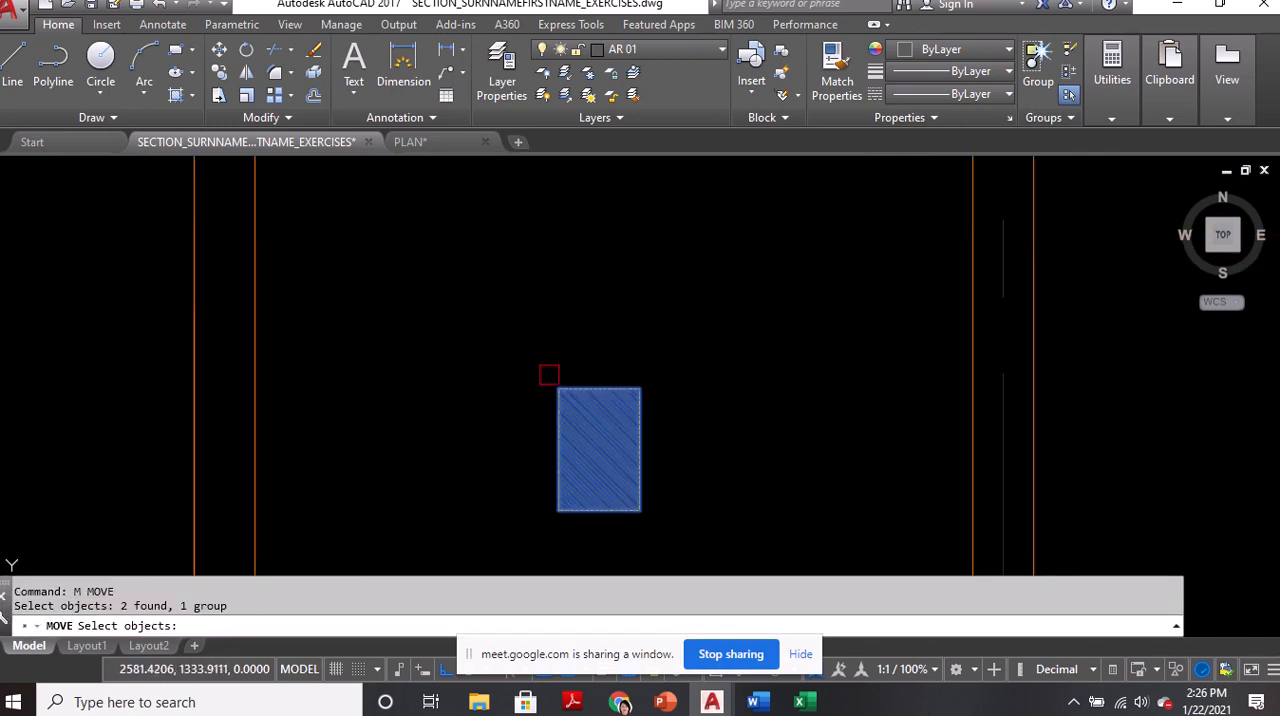
pyautogui.press('Return')
pyautogui.click(559, 390)
pyautogui.moveTo(363, 280); pyautogui.dragTo(453, 426, button='middle')
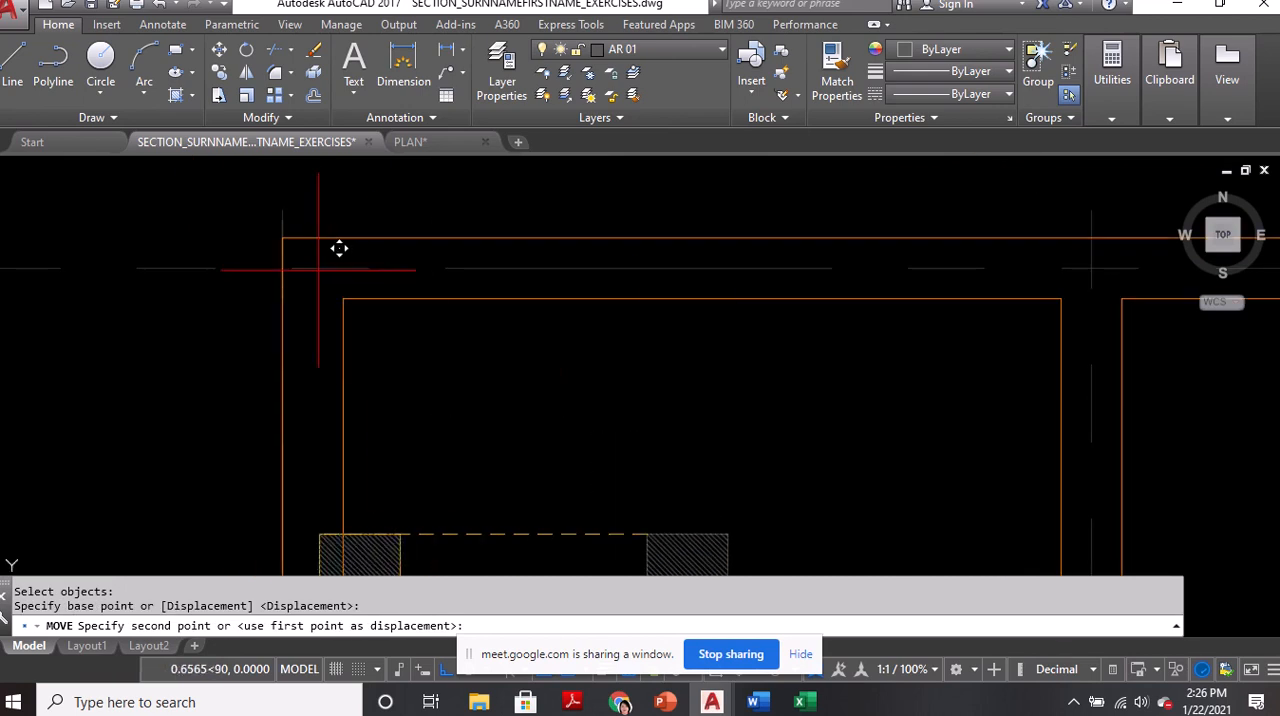
pyautogui.click(284, 238)
# Stretch the ends of the two inner wall lines at the northwest corner back to the column's east and south faces
pyautogui.scroll(4, 337, 288)
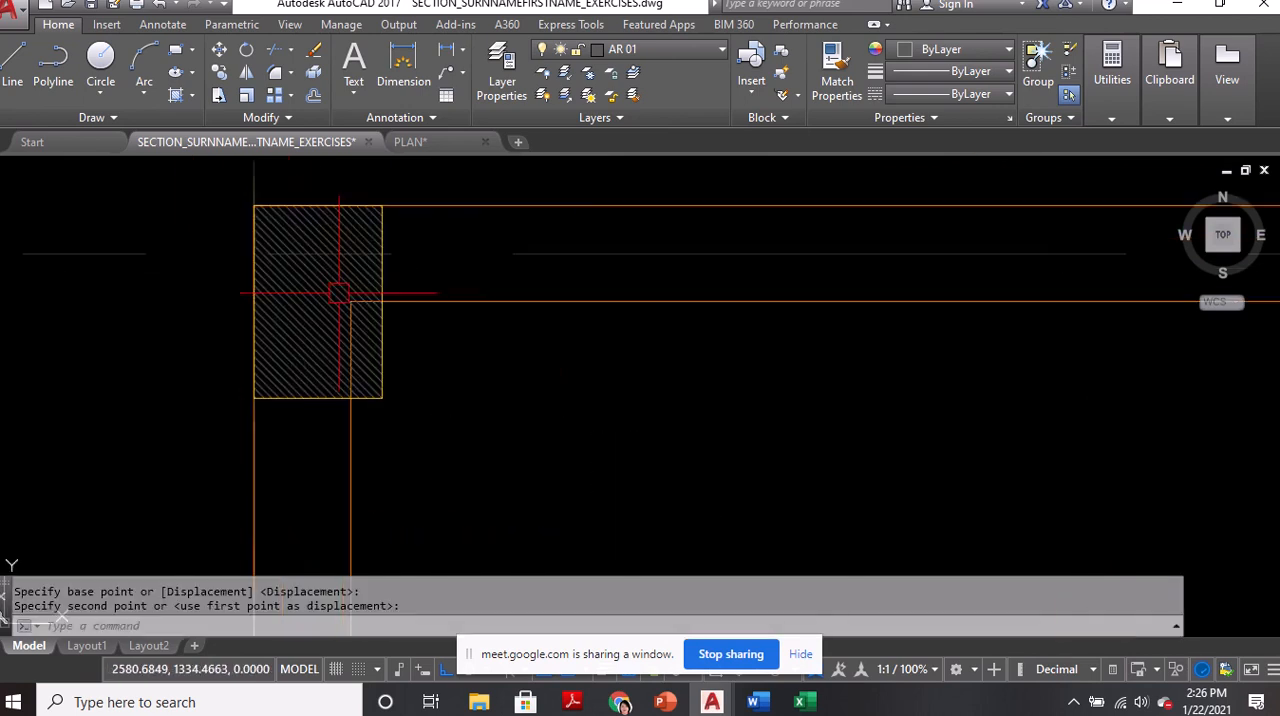
pyautogui.click(475, 308)
pyautogui.click(339, 307)
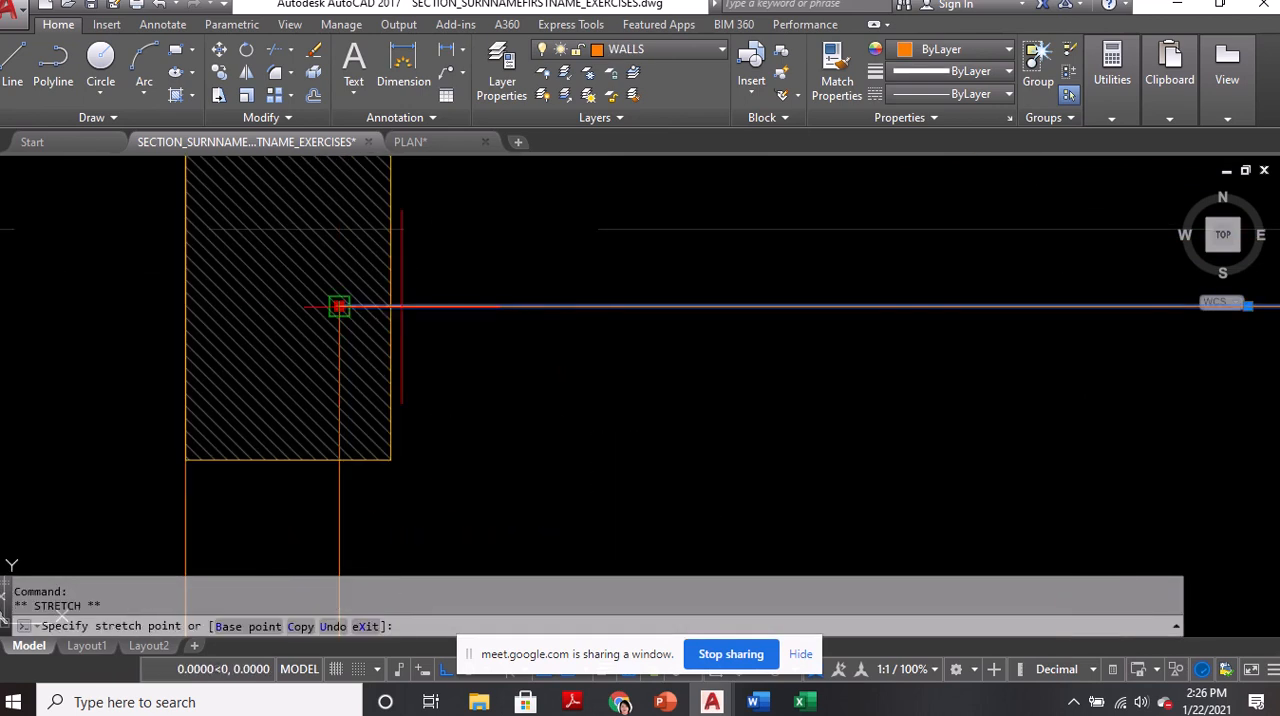
pyautogui.click(390, 307)
pyautogui.click(341, 487)
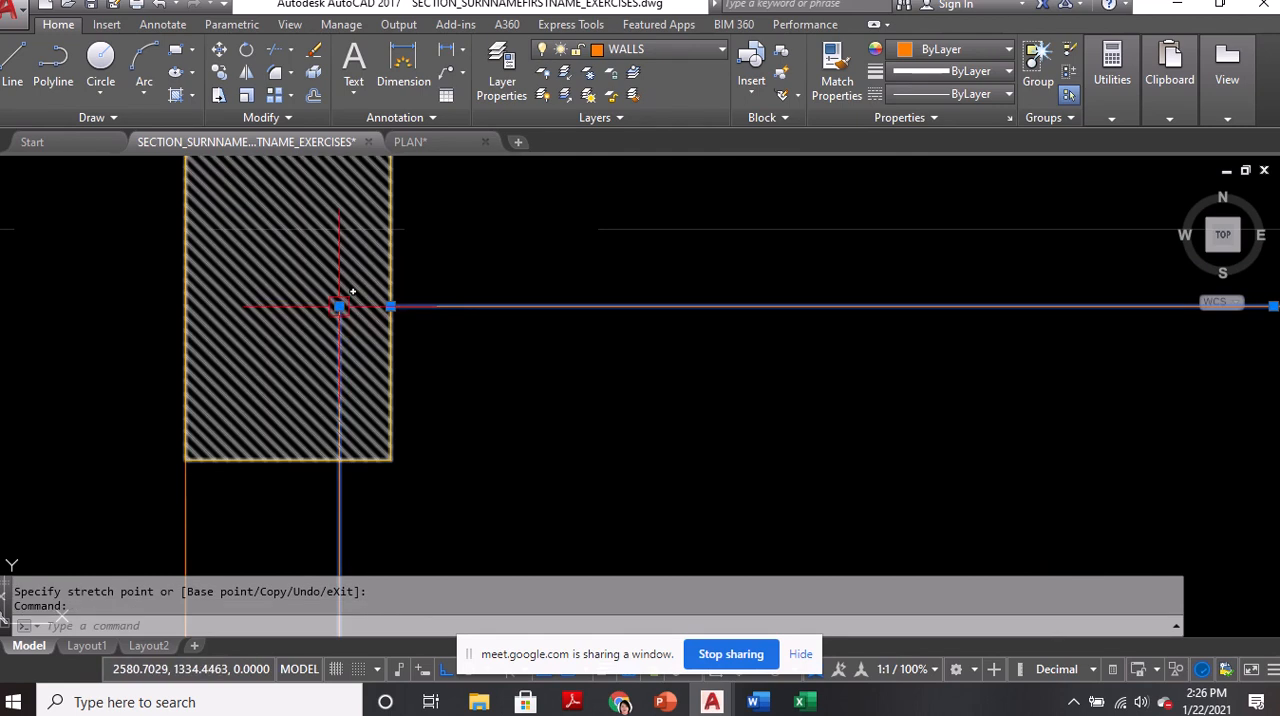
pyautogui.click(340, 305)
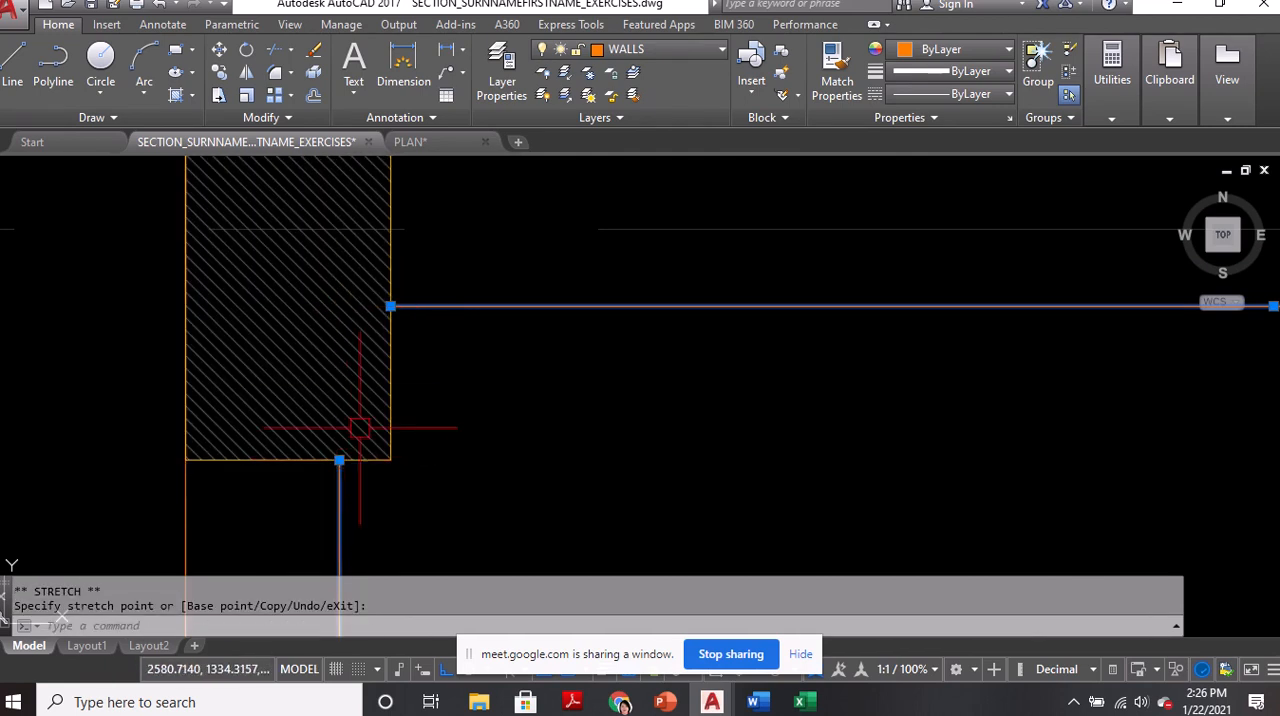
pyautogui.press('Escape')
pyautogui.scroll(-4, 400, 370)
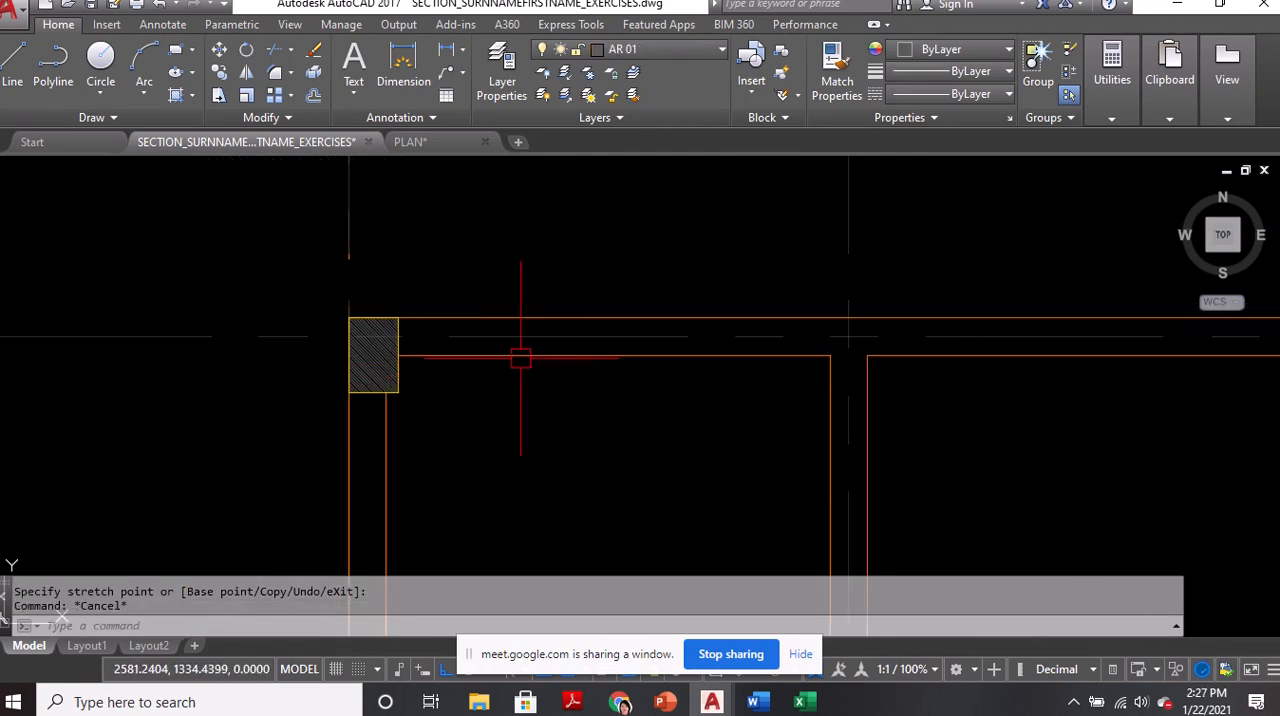
pyautogui.write('m')
pyautogui.press('Return')
pyautogui.press('Escape')
# Examine the column positions at the north corners of the T&B room in the reference floor plan
pyautogui.scroll(-2, 370, 318)
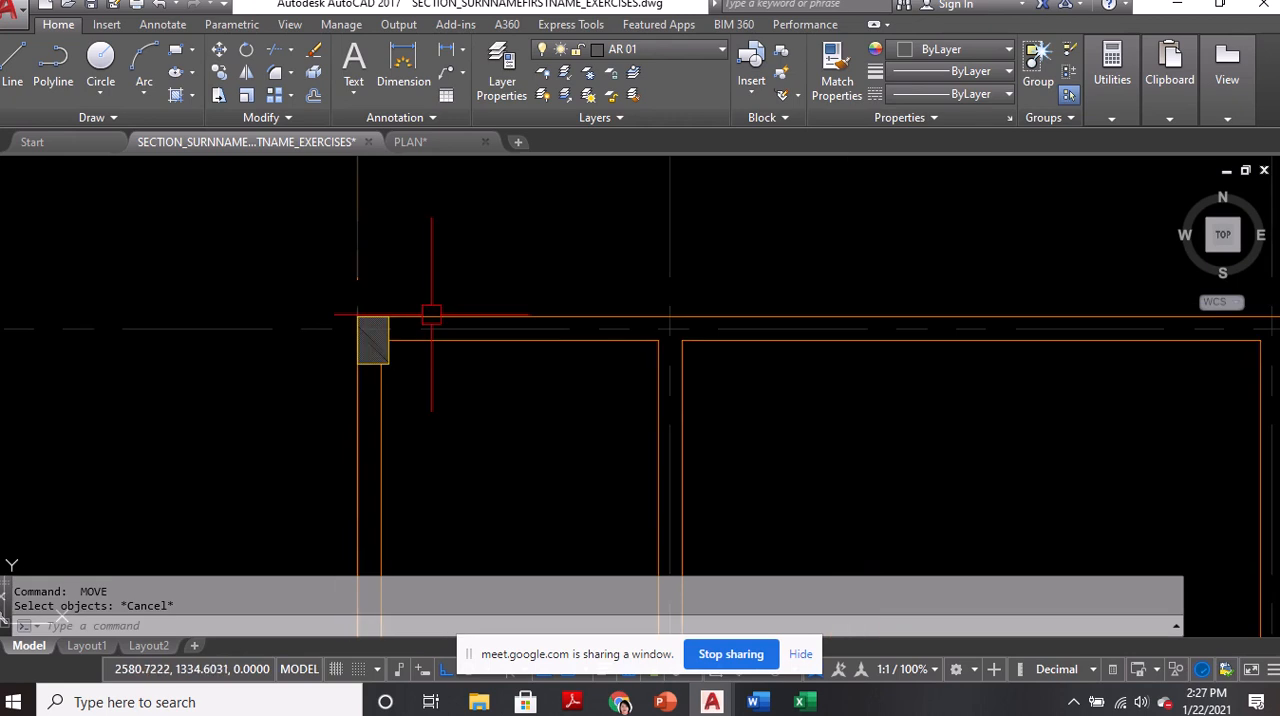
pyautogui.scroll(-4, 358, 378)
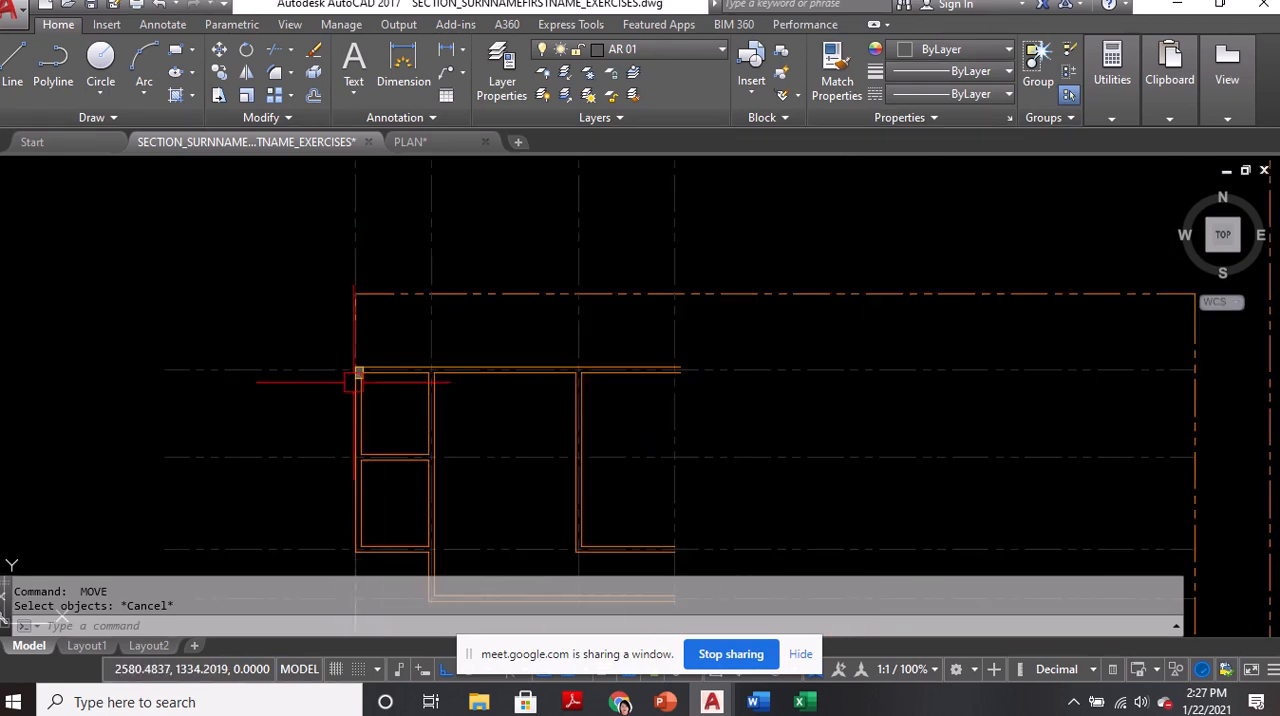
pyautogui.moveTo(663, 400); pyautogui.dragTo(130, 403, button='middle')
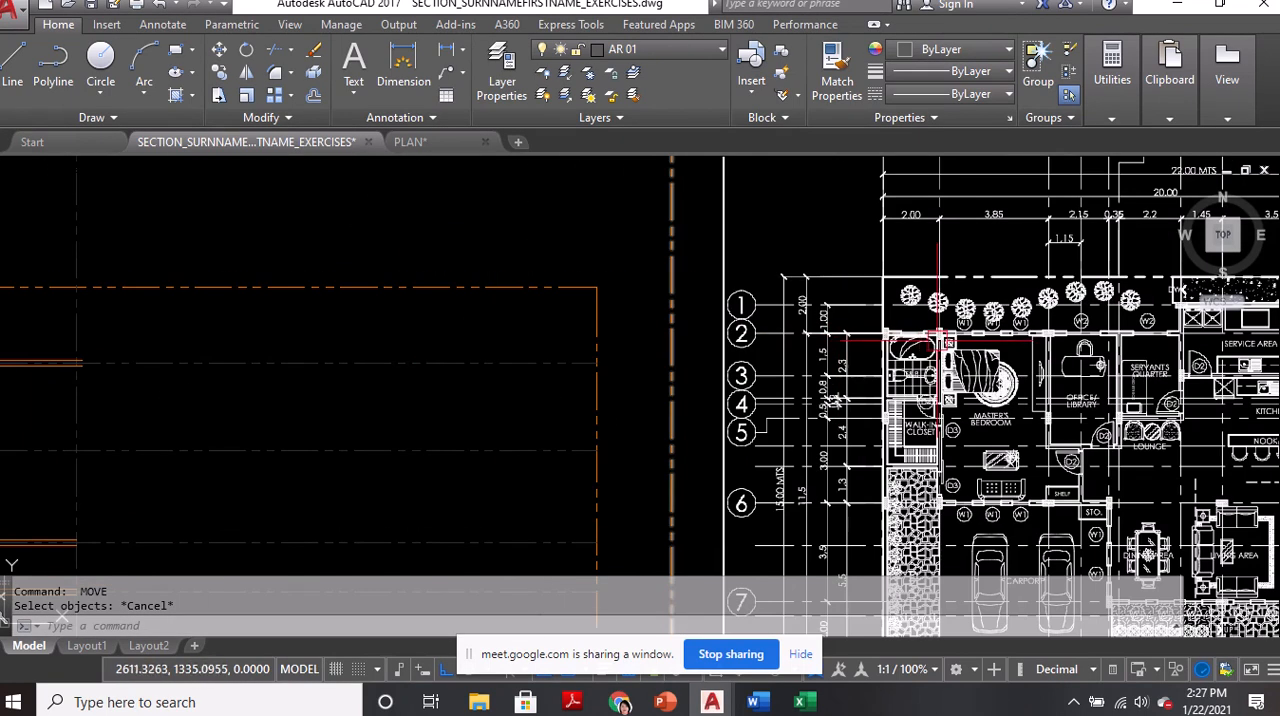
pyautogui.scroll(8, 908, 371)
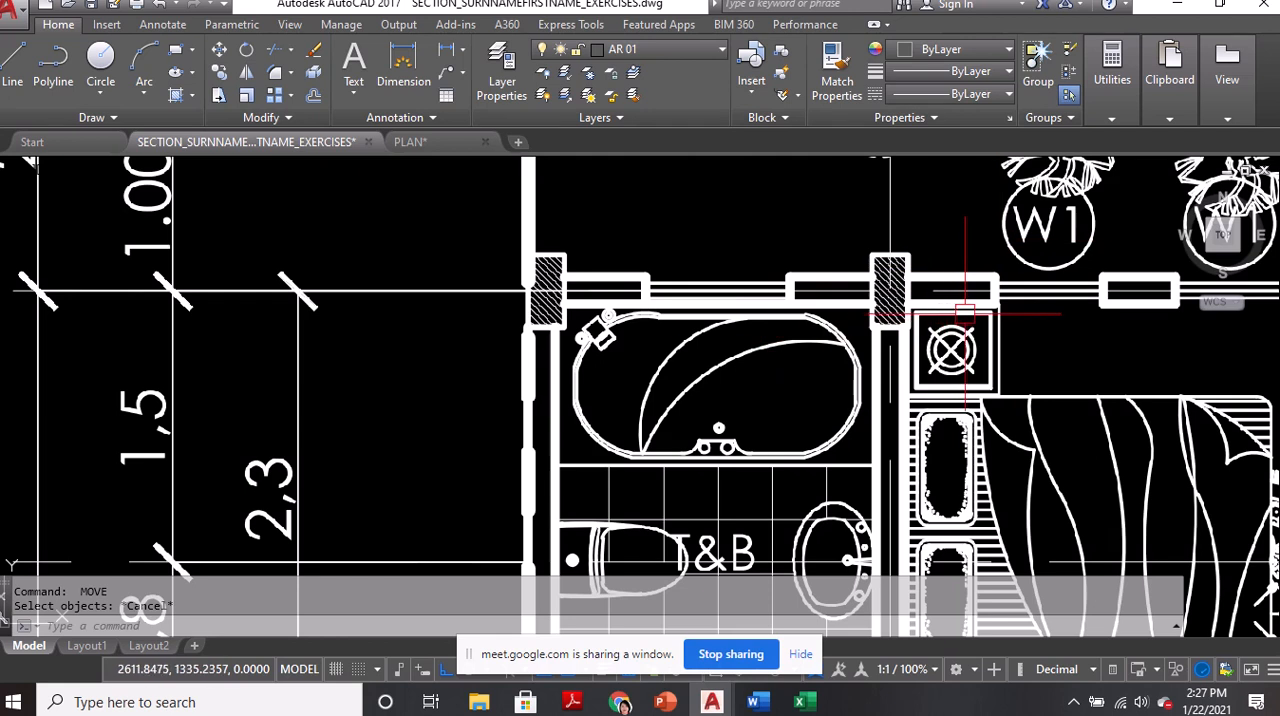
pyautogui.scroll(-5, 968, 316)
pyautogui.scroll(-3, 968, 316)
pyautogui.scroll(8, 697, 323)
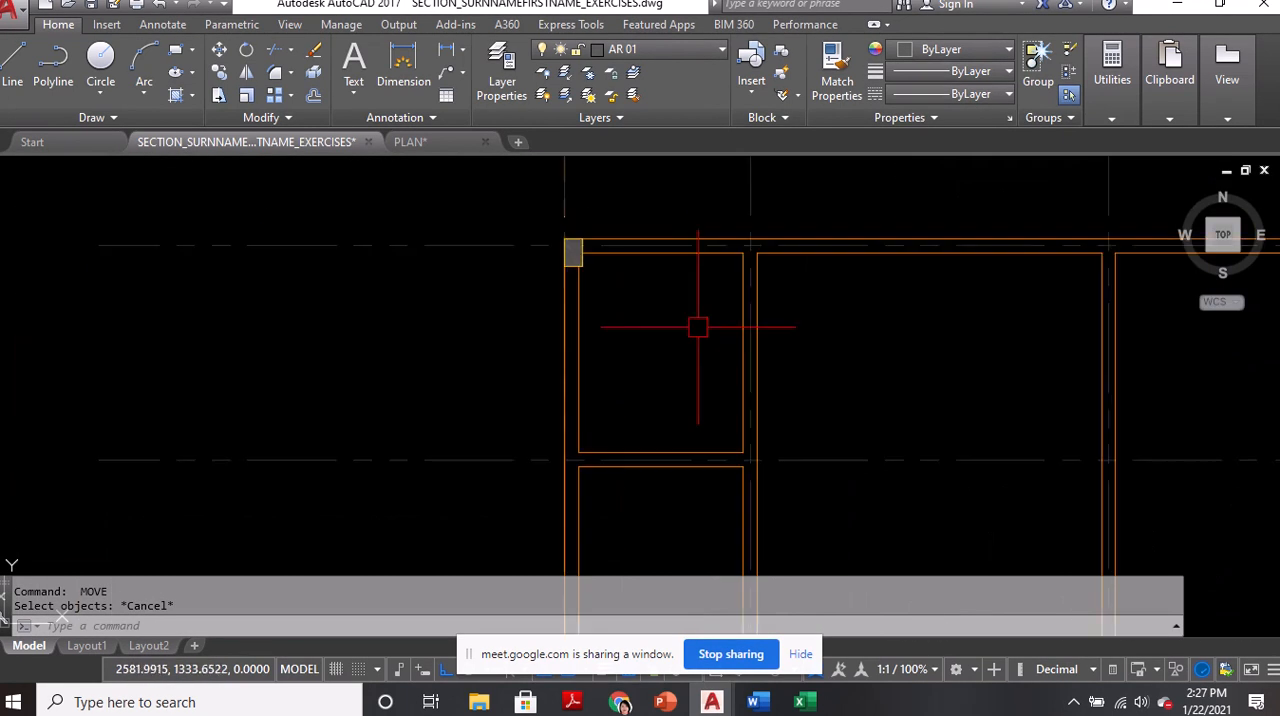
# Copy the northwest column by its top-edge midpoint to where the second vertical grid line meets the outer north wall line
pyautogui.moveTo(610, 293); pyautogui.dragTo(586, 321, button='middle')
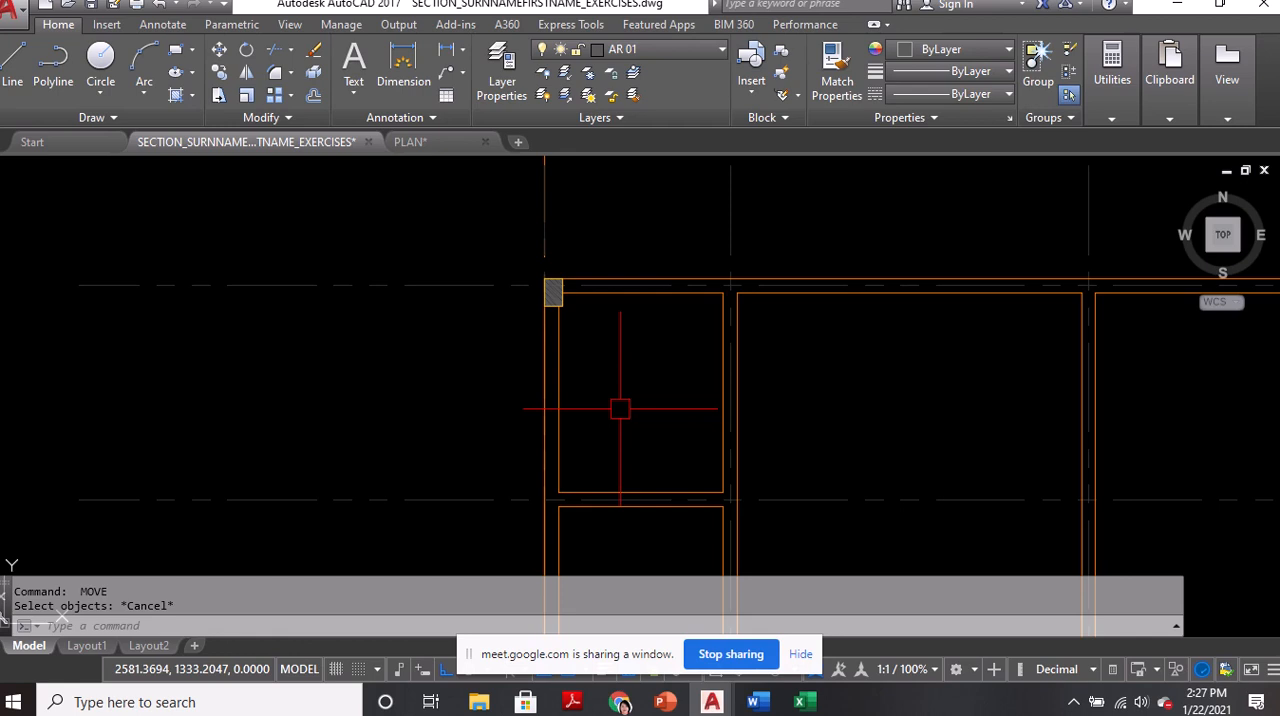
pyautogui.write('COPY')
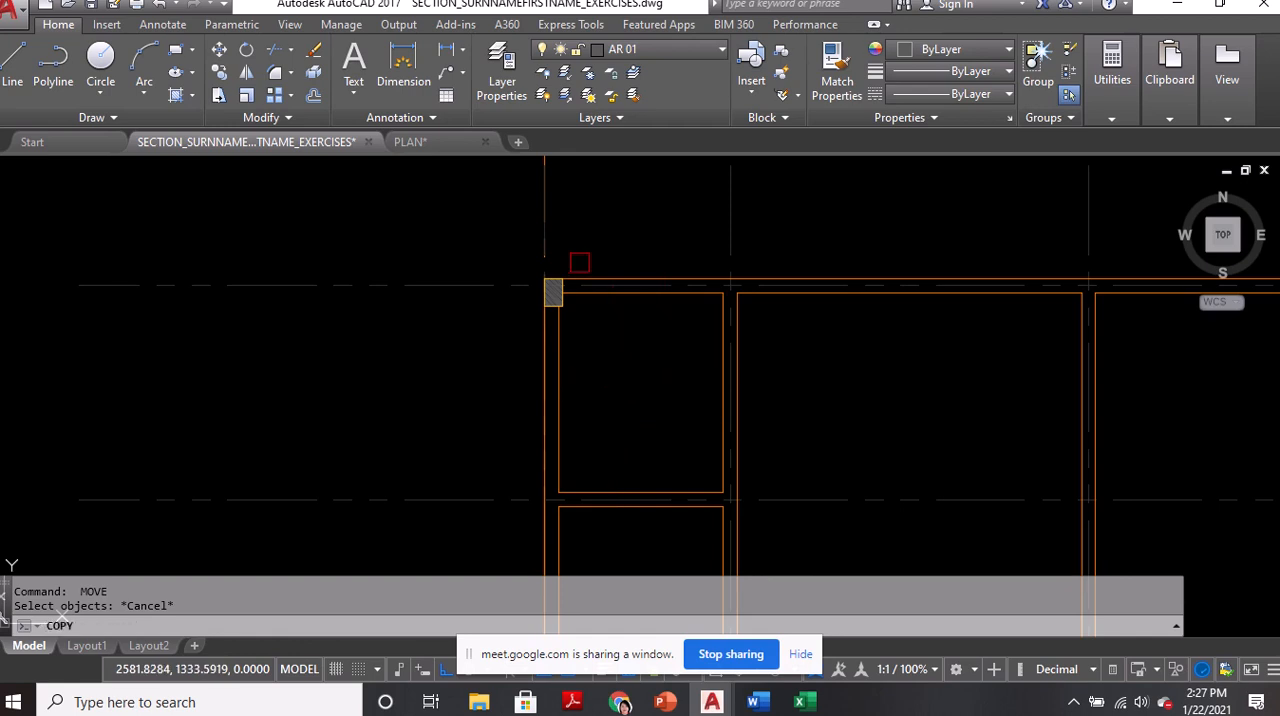
pyautogui.press('Return')
pyautogui.scroll(7, 570, 262)
pyautogui.click(571, 386)
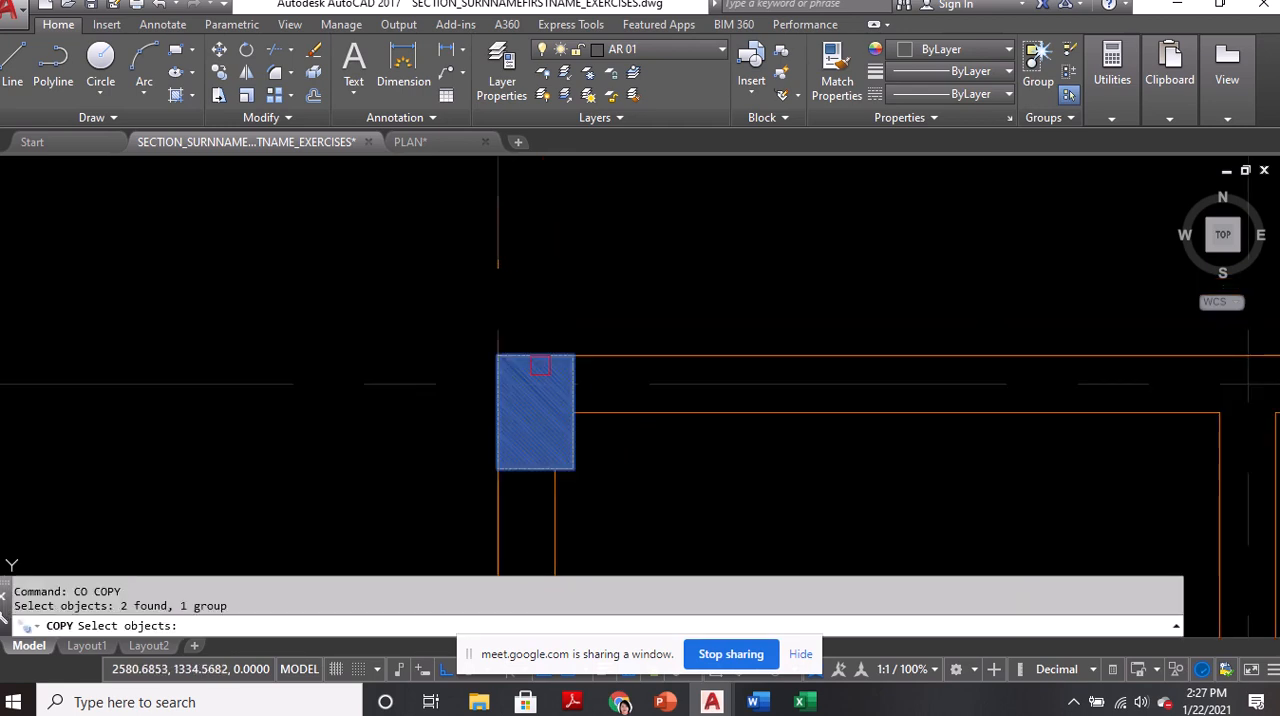
pyautogui.press('Return')
pyautogui.click(536, 356)
pyautogui.scroll(-2, 520, 350)
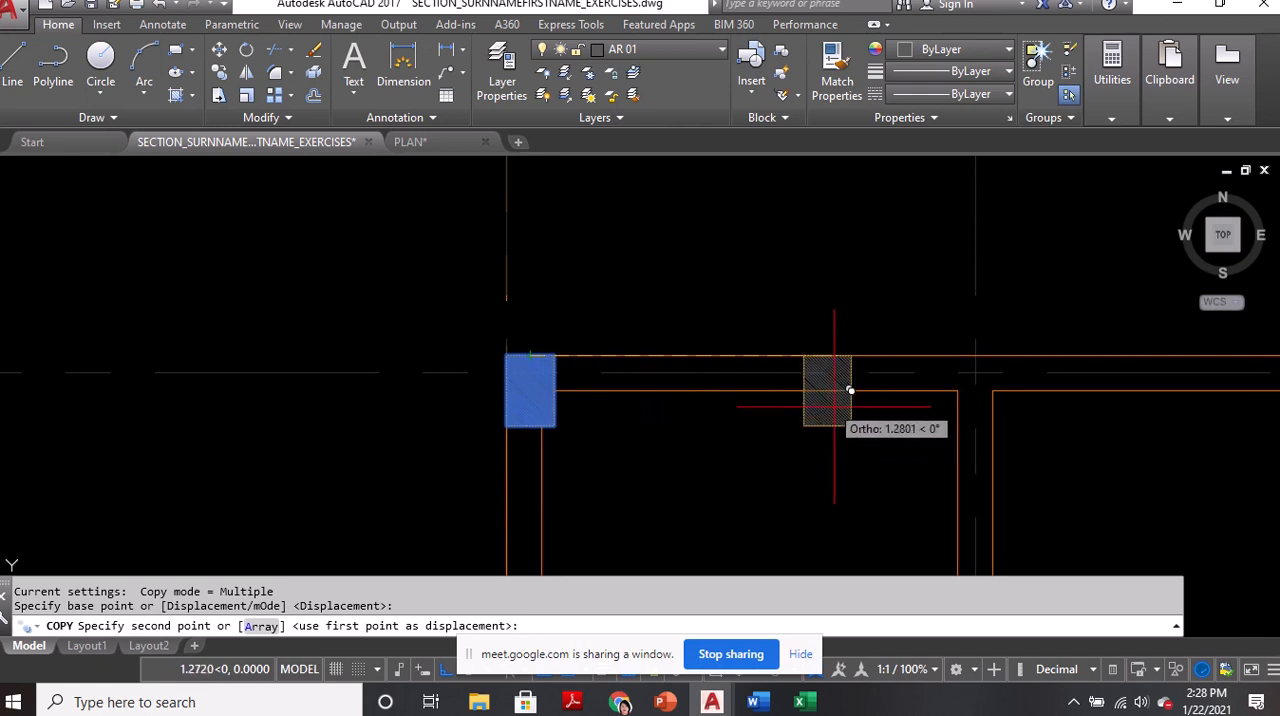
pyautogui.moveTo(840, 388); pyautogui.dragTo(679, 387, button='middle')
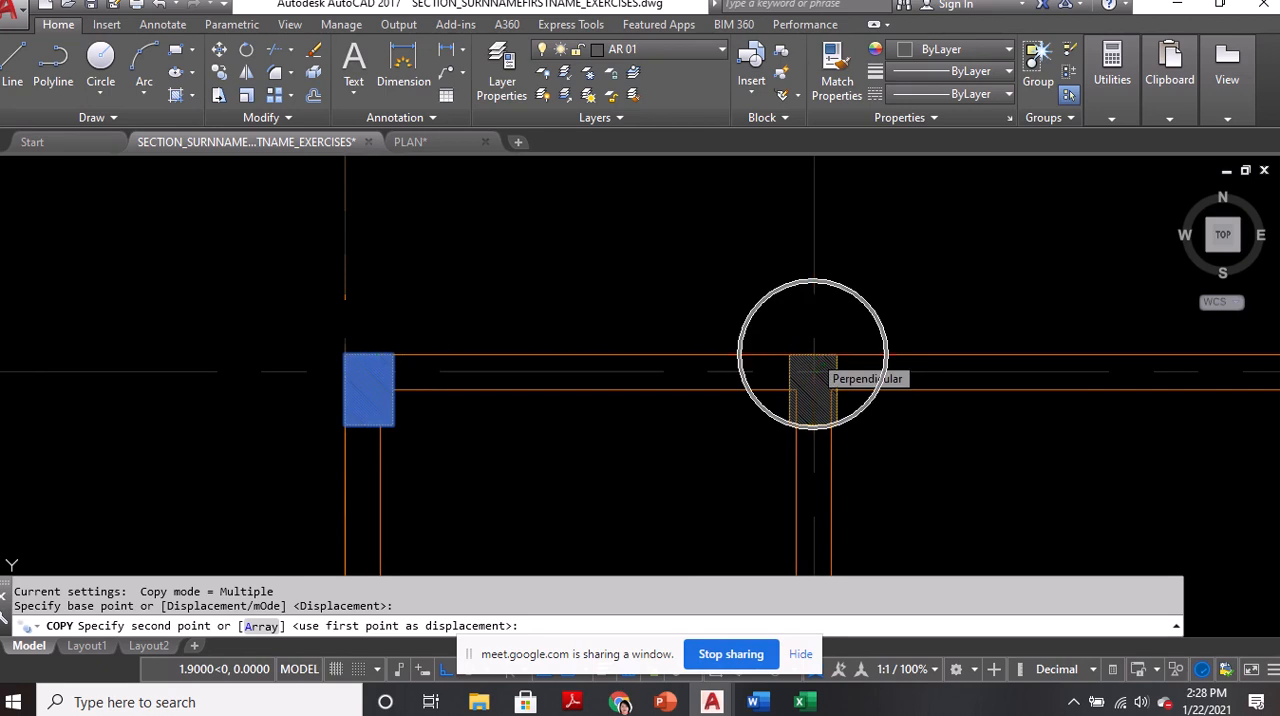
pyautogui.click(813, 355)
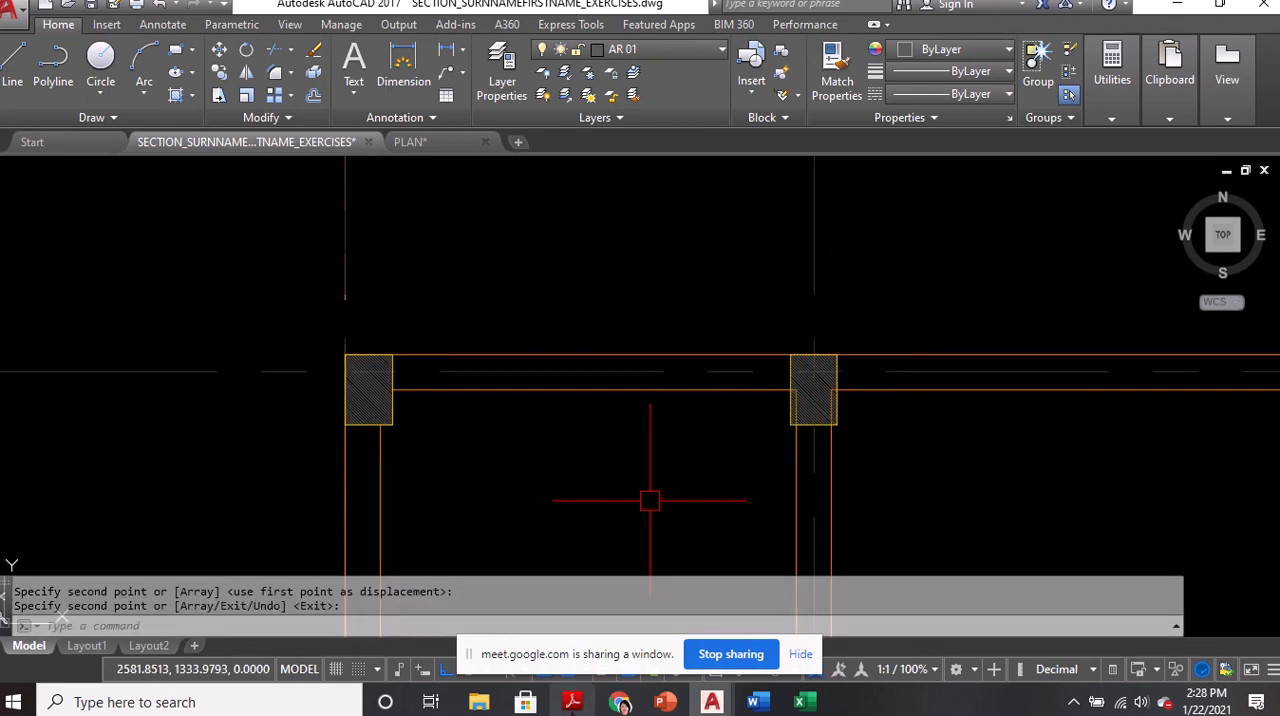
# Switch to the Google Meet call and admit all the people waiting to join
pyautogui.click(588, 670)
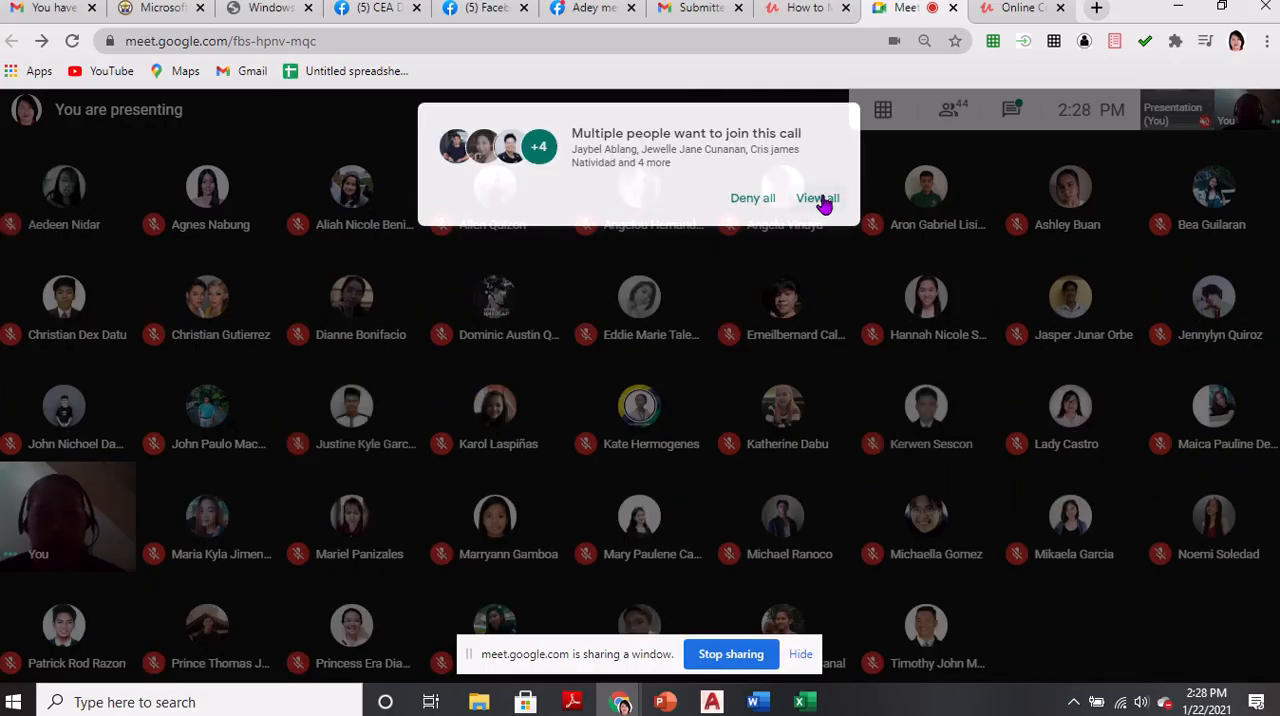
pyautogui.click(818, 199)
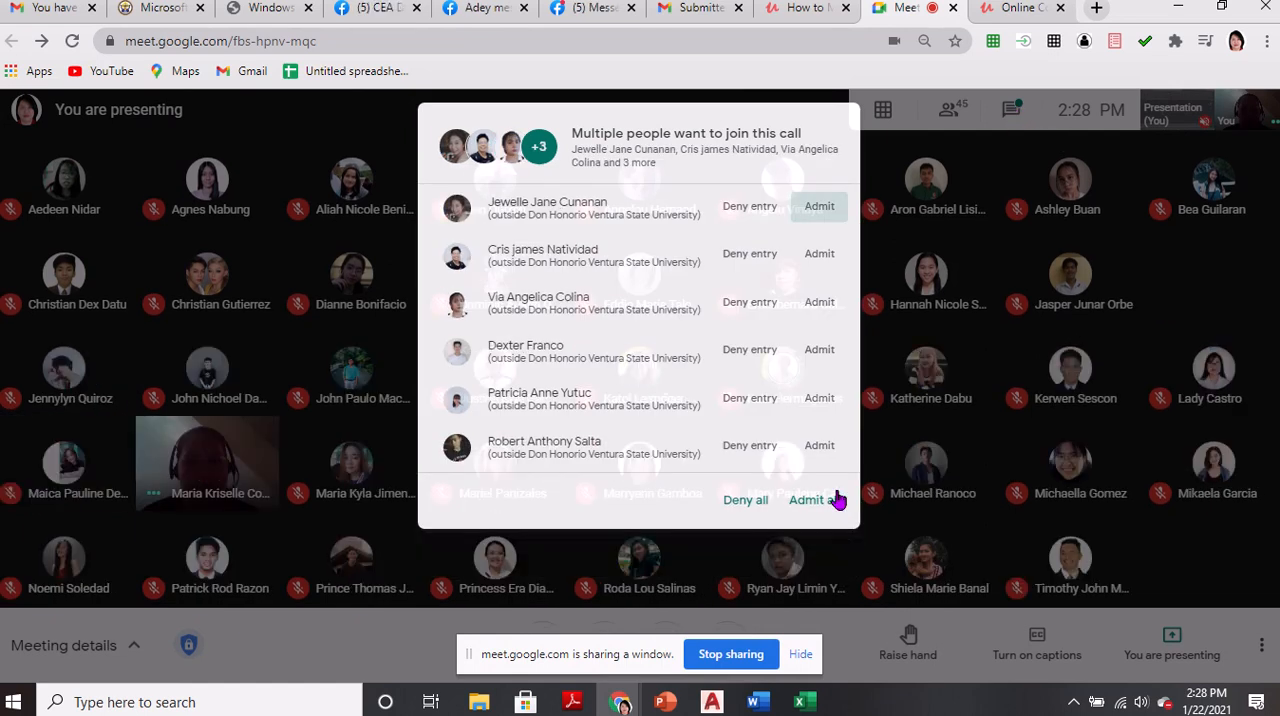
pyautogui.click(812, 500)
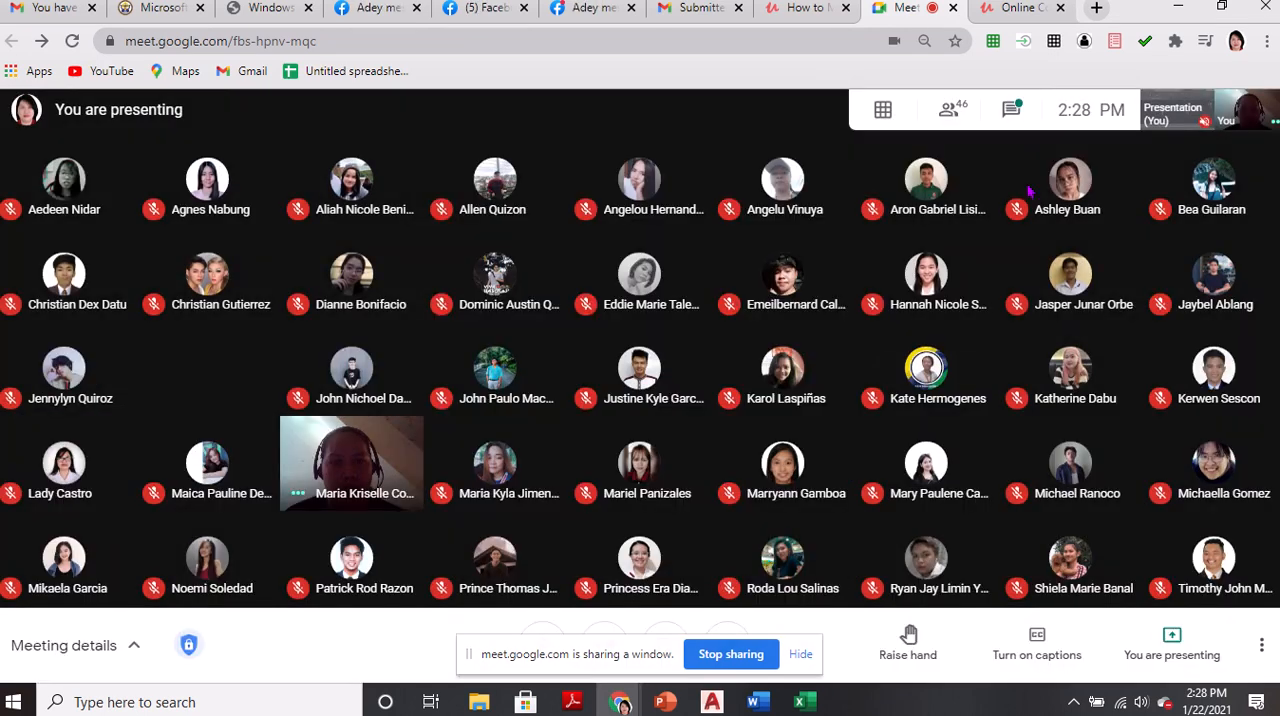
# Read the messages in the meeting chat, close the chat and return to the AutoCAD drawing
pyautogui.click(1014, 111)
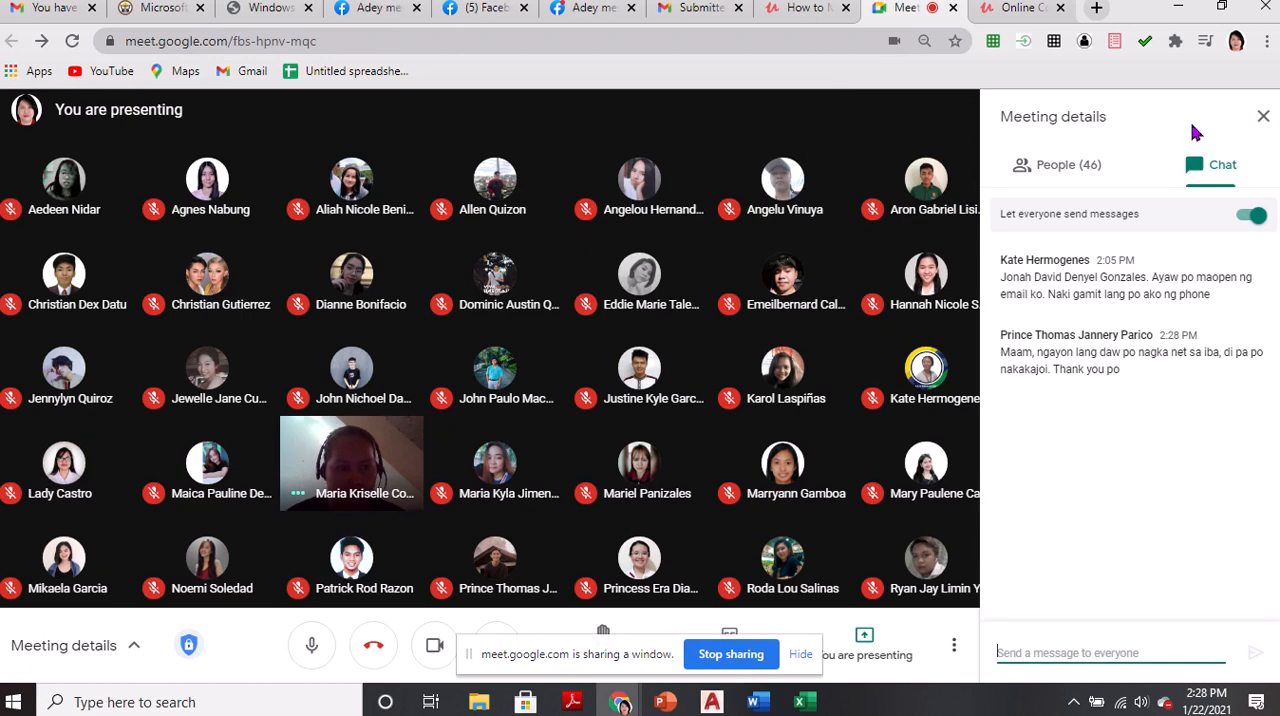
pyautogui.click(1263, 117)
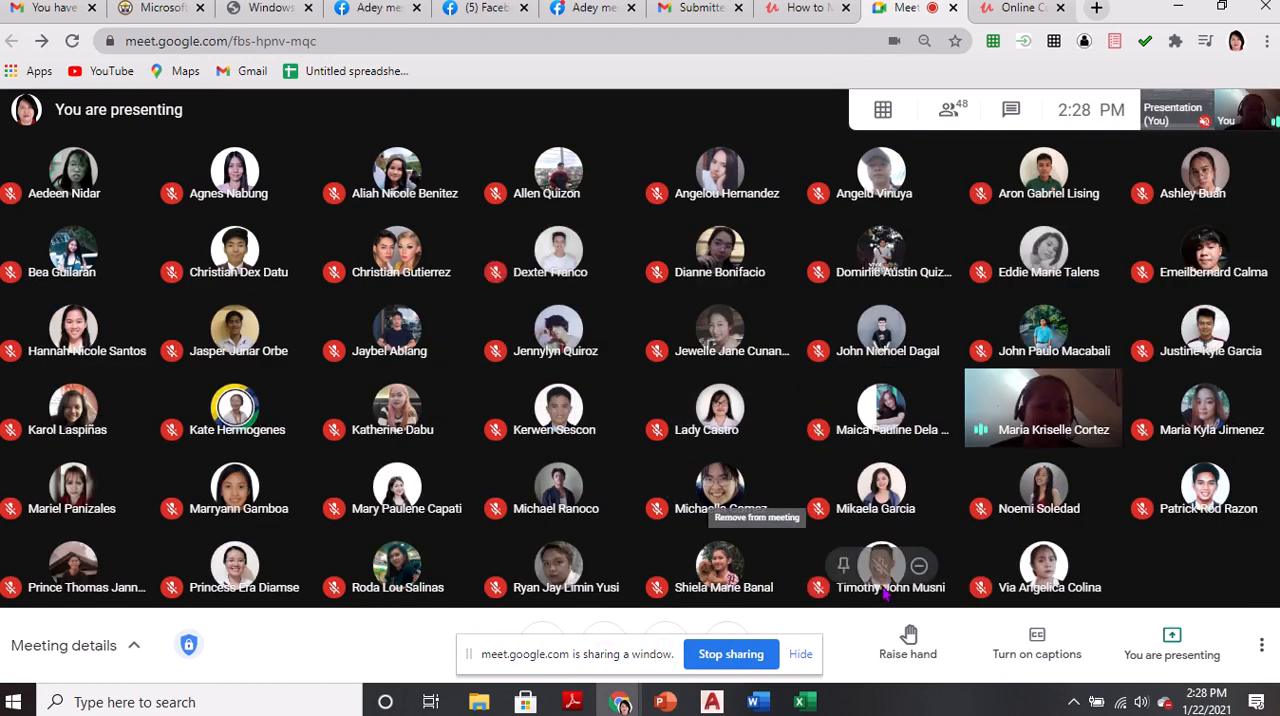
pyautogui.hotkey('alt', 'Tab')
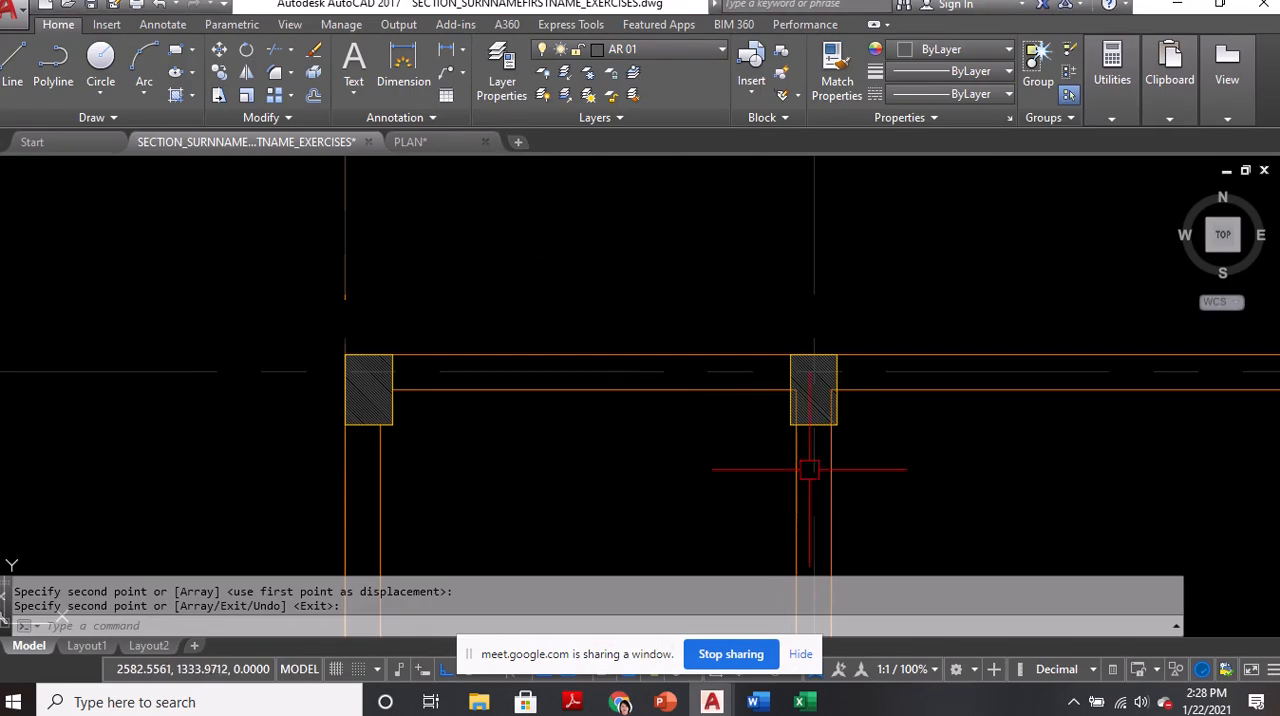
pyautogui.moveTo(672, 497); pyautogui.dragTo(646, 440, button='middle')
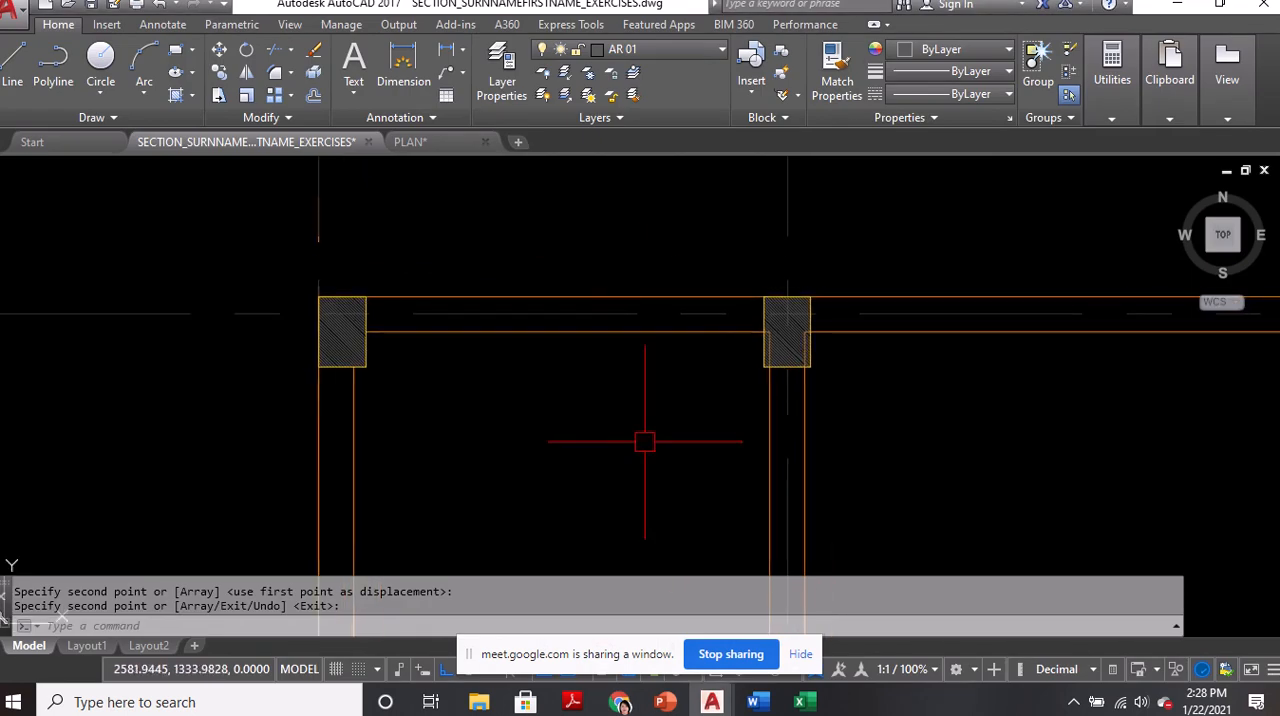
pyautogui.scroll(4, 840, 324)
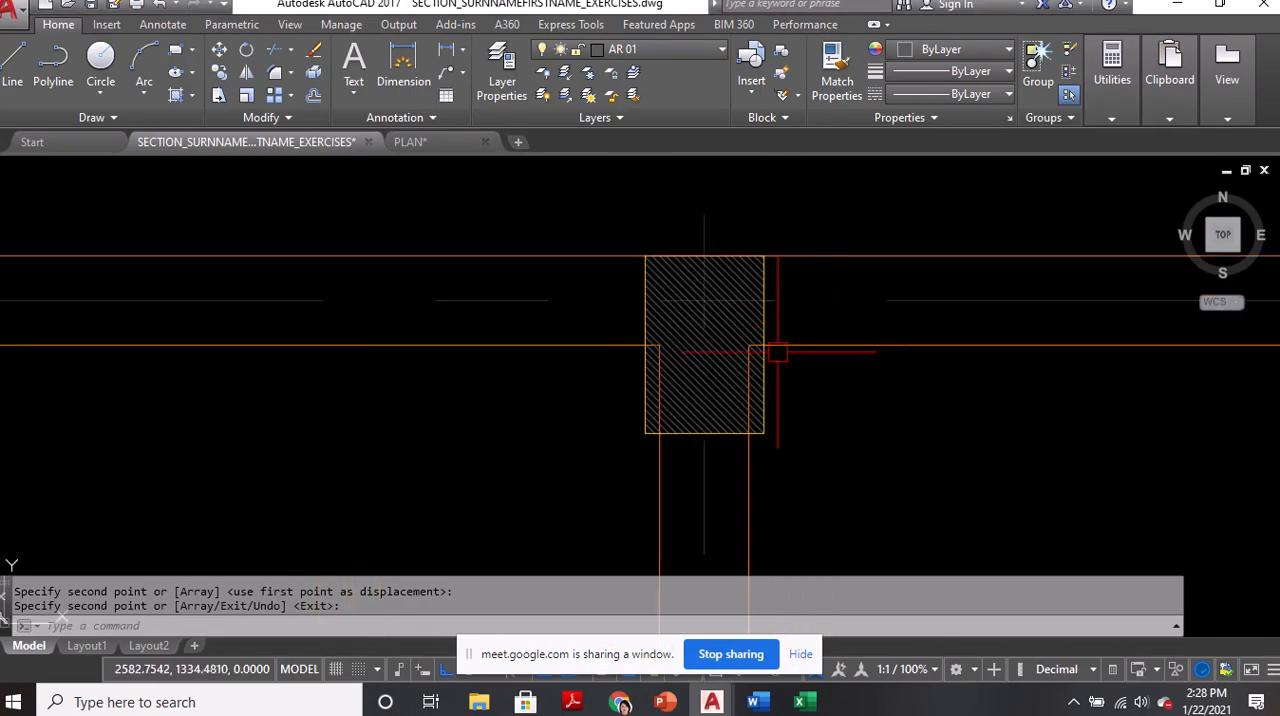
pyautogui.press('Return')
pyautogui.click(600, 346)
pyautogui.scroll(3, 655, 345)
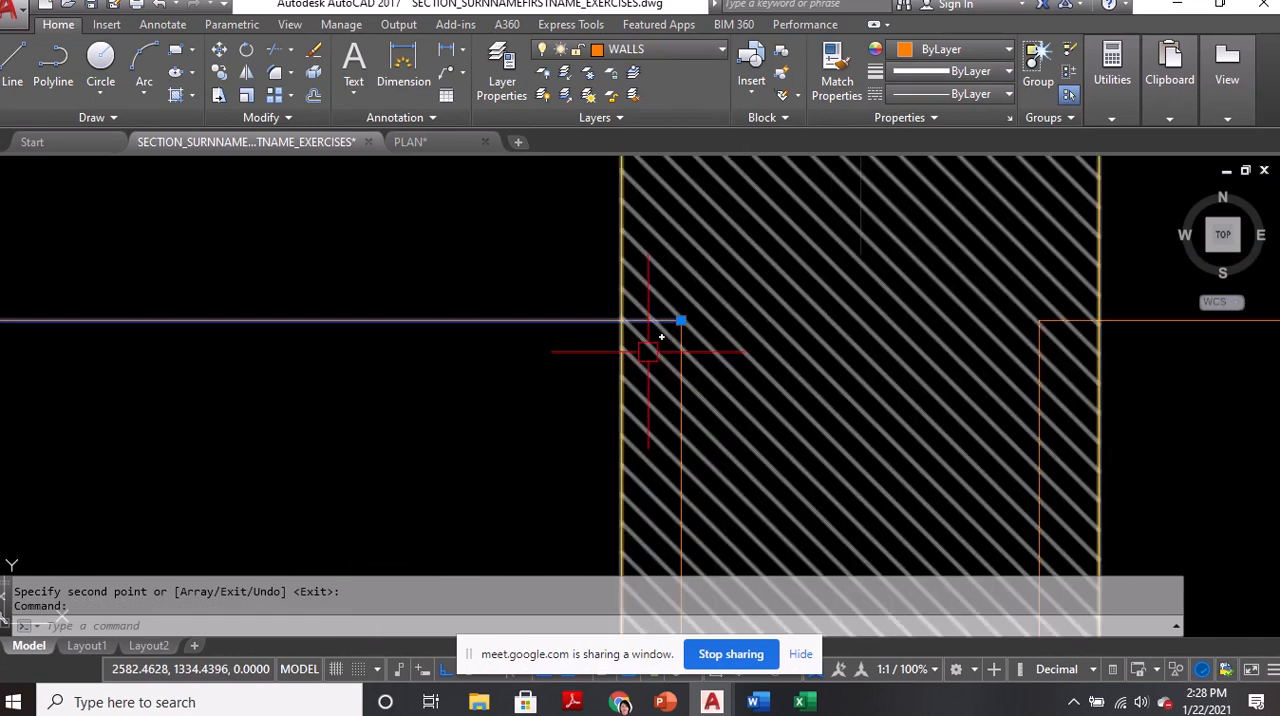
pyautogui.press('Escape')
pyautogui.scroll(2, 654, 323)
pyautogui.scroll(-2, 627, 292)
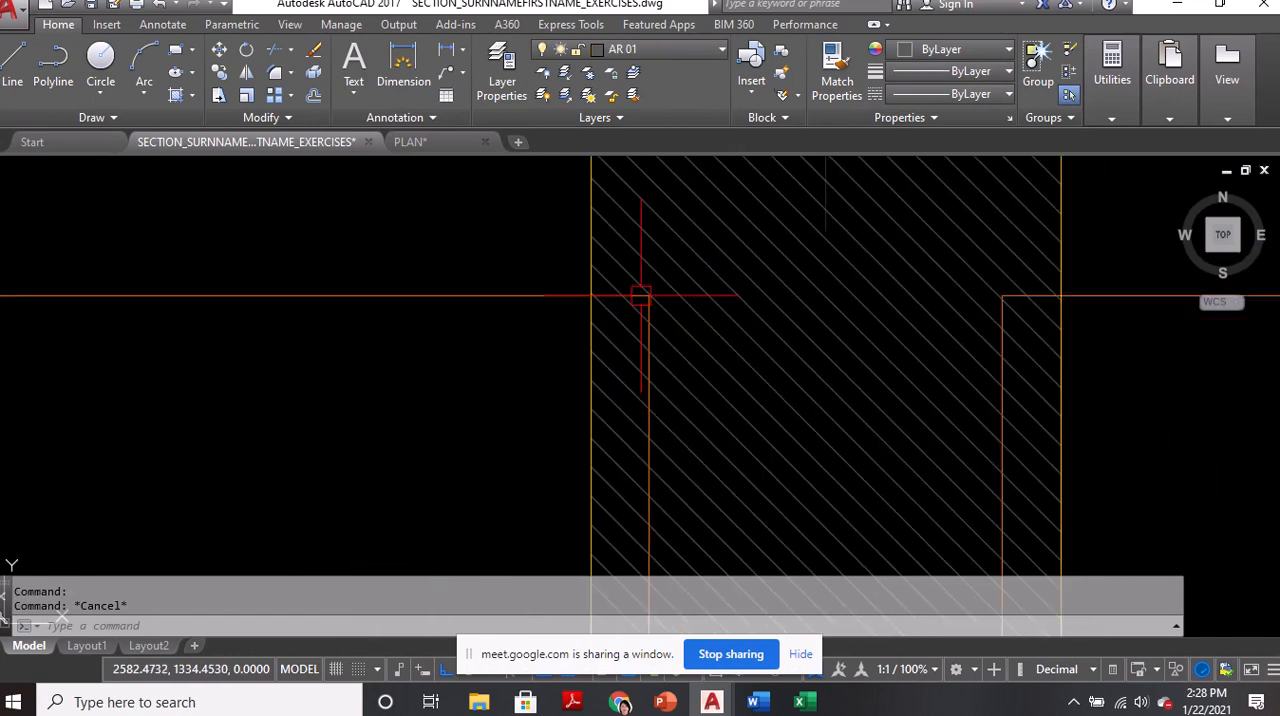
# Stretch the two wall lines ending inside the copied column's west side back to its west and south faces
pyautogui.moveTo(651, 363); pyautogui.dragTo(651, 250, button='middle')
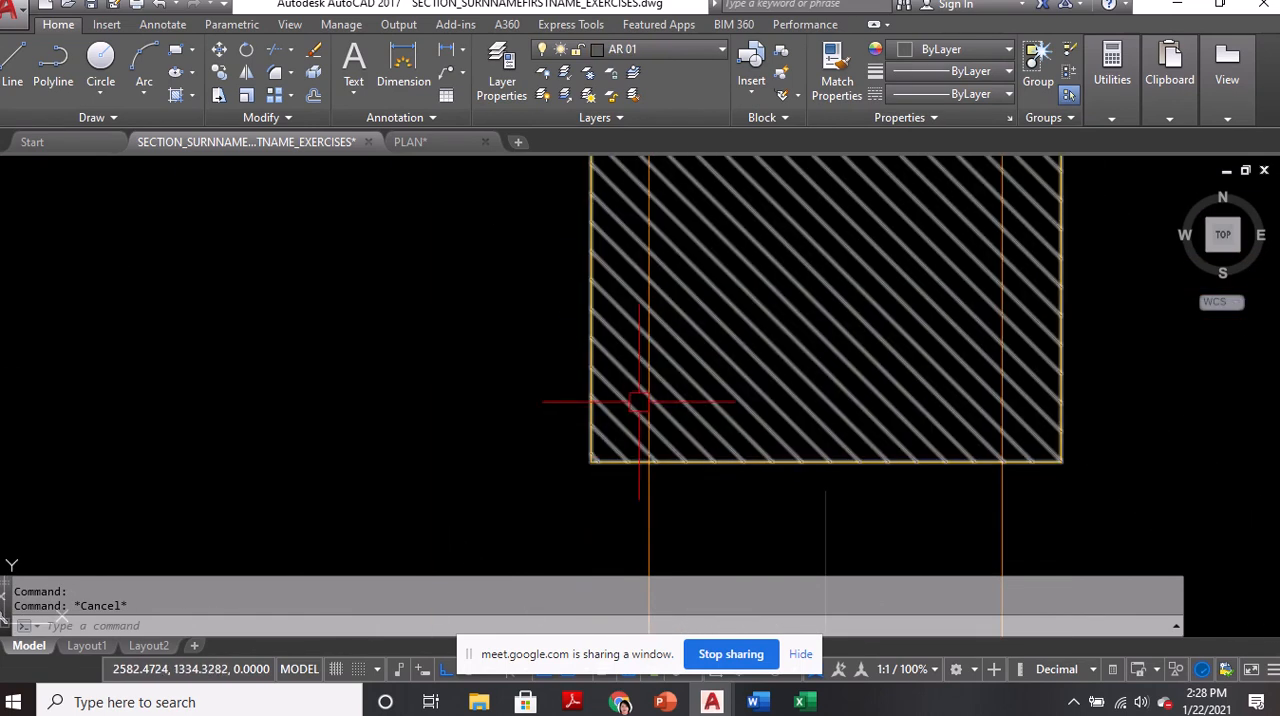
pyautogui.scroll(-2, 647, 464)
pyautogui.click(500, 242)
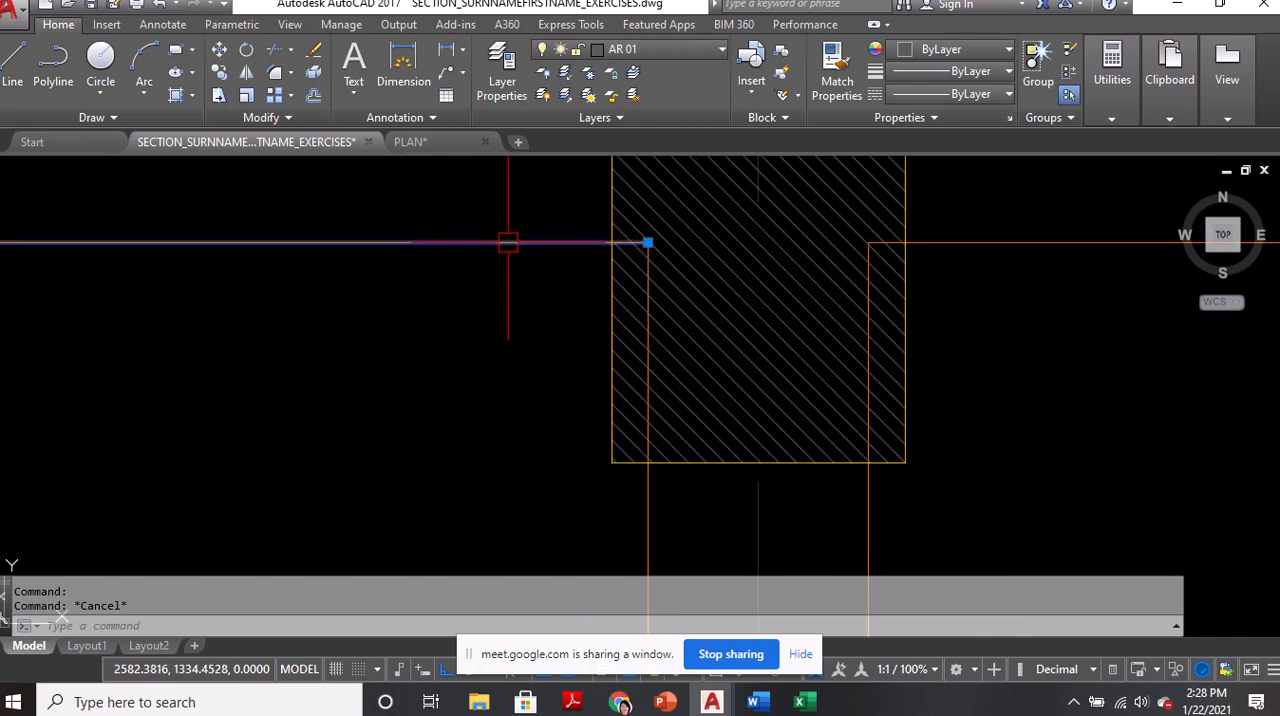
pyautogui.click(648, 242)
pyautogui.click(612, 242)
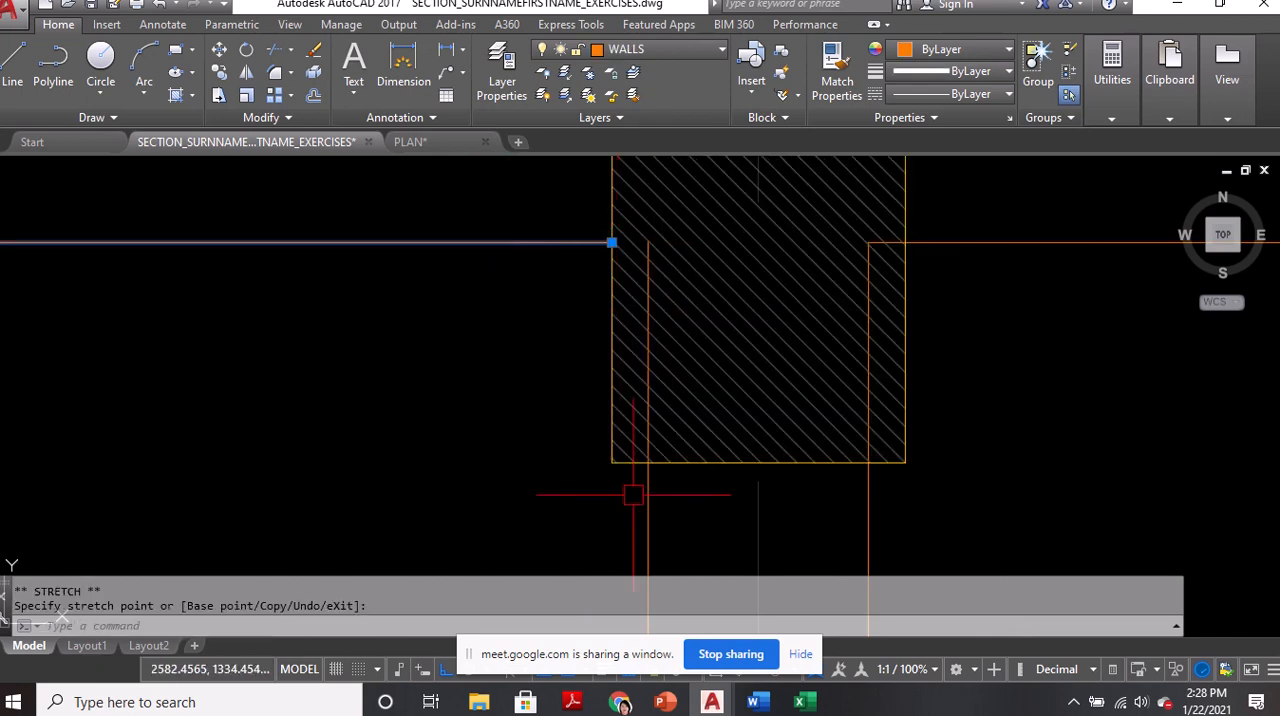
pyautogui.click(648, 242)
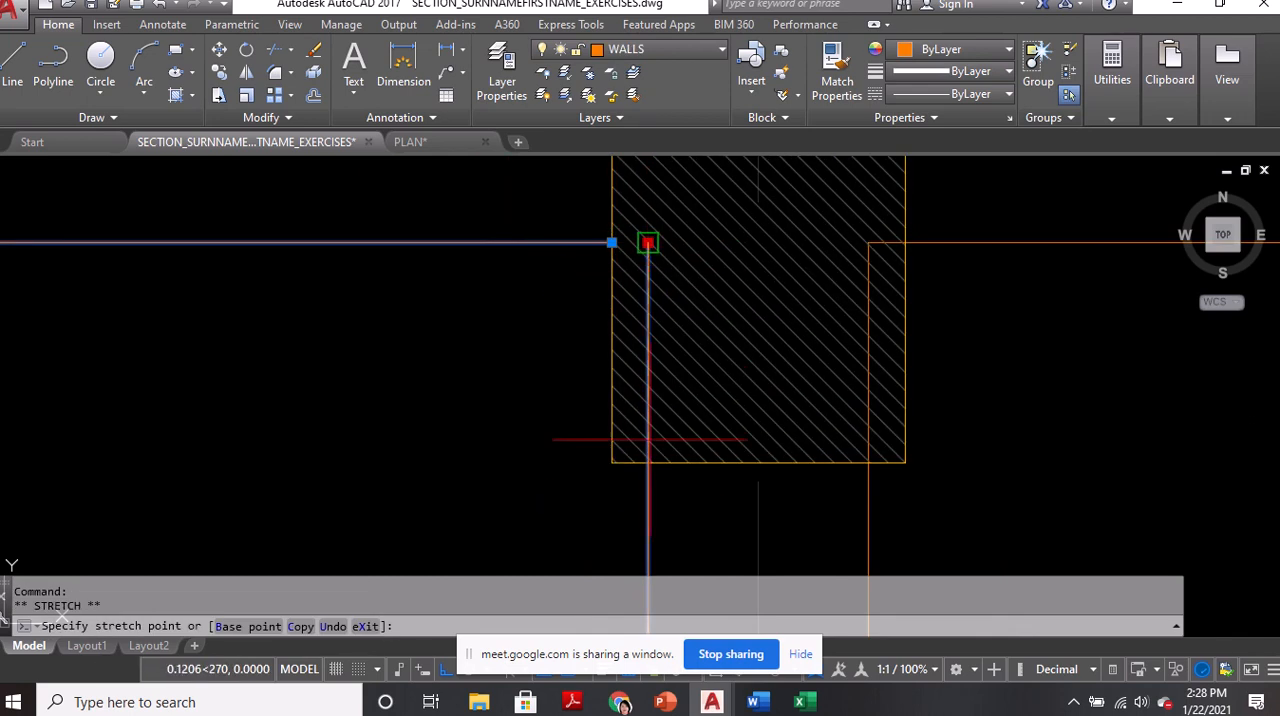
pyautogui.click(648, 462)
# Stretch the two wall lines ending inside the copied column's east side back to its south and east faces
pyautogui.click(870, 498)
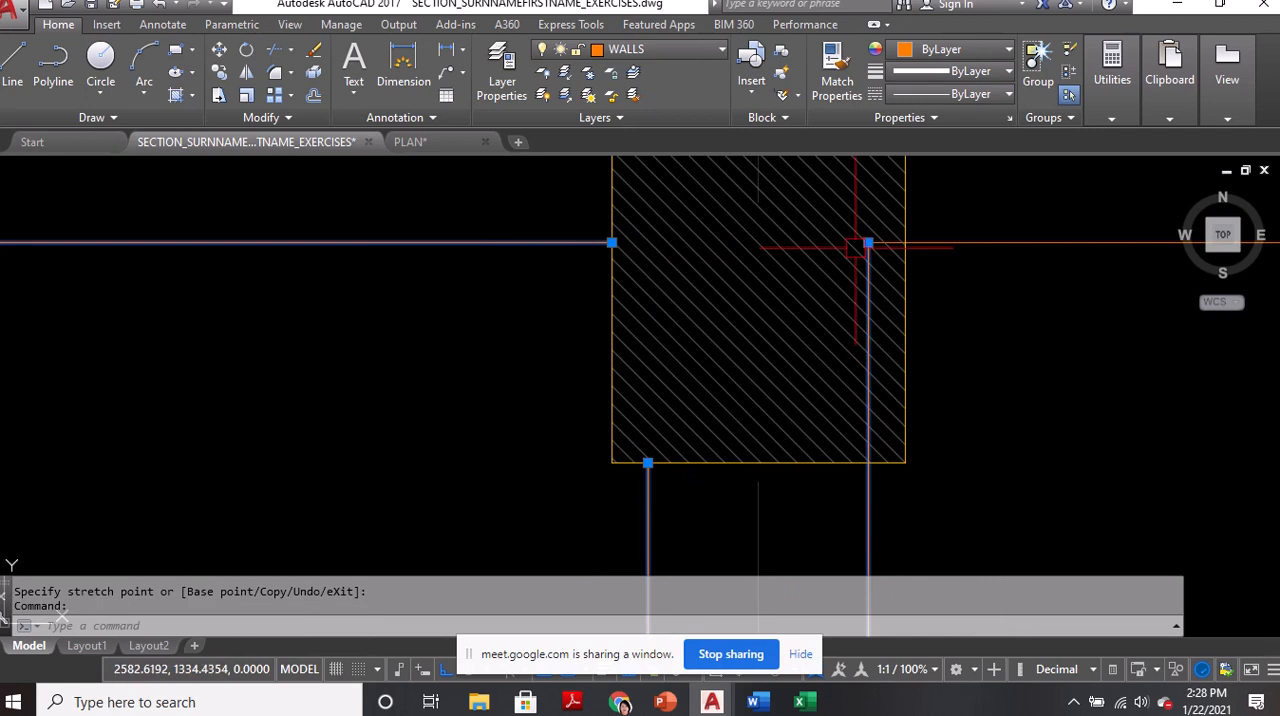
pyautogui.click(868, 242)
pyautogui.click(868, 462)
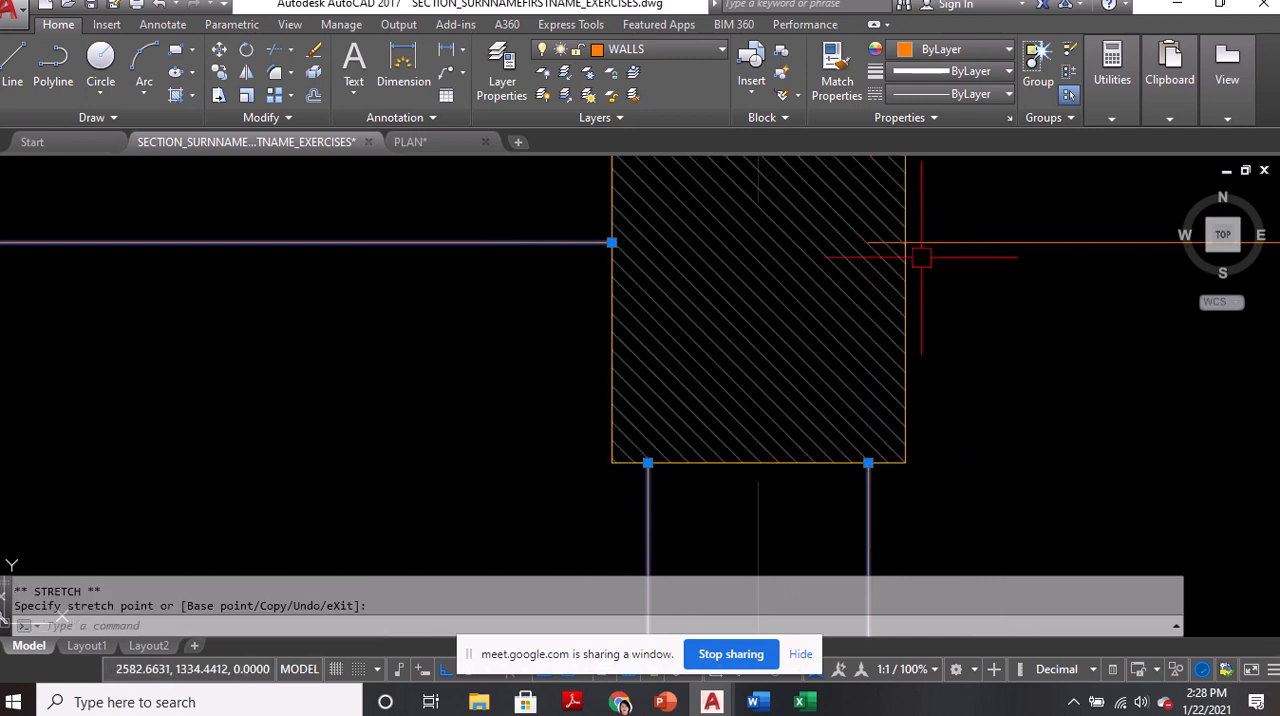
pyautogui.click(876, 243)
pyautogui.click(868, 242)
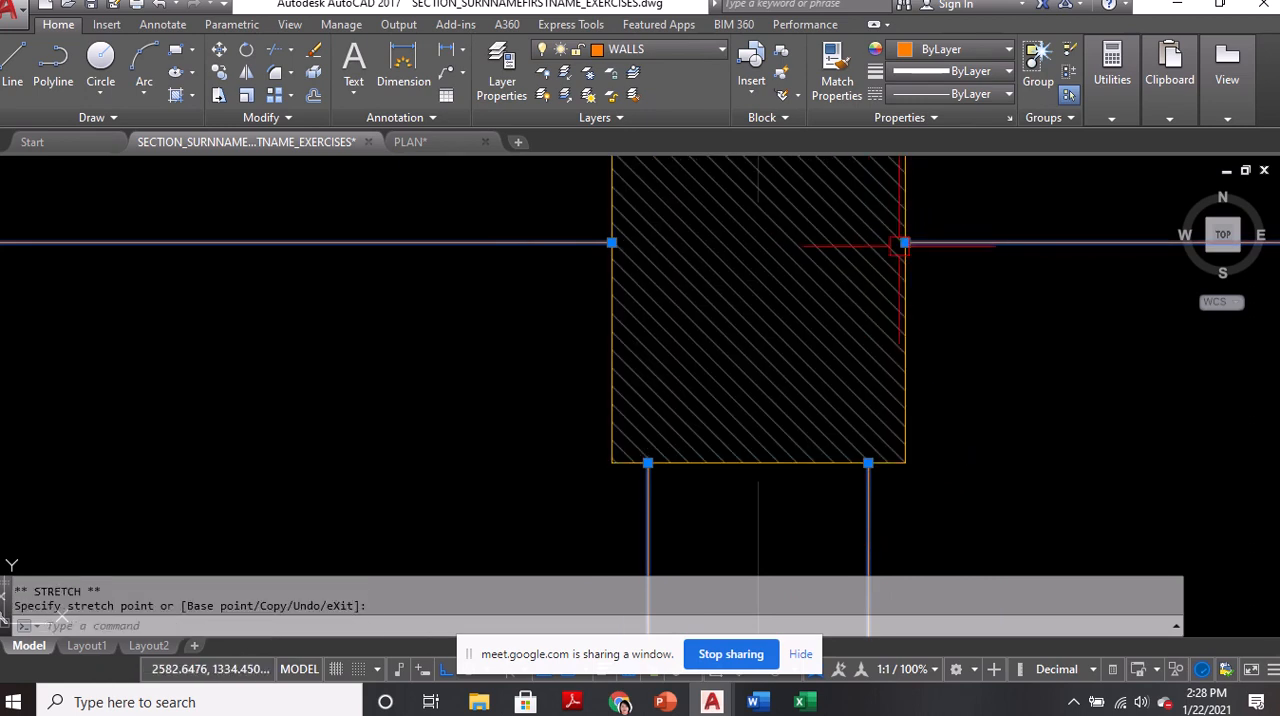
pyautogui.scroll(-5, 840, 325)
pyautogui.press('Escape')
pyautogui.scroll(-2, 660, 397)
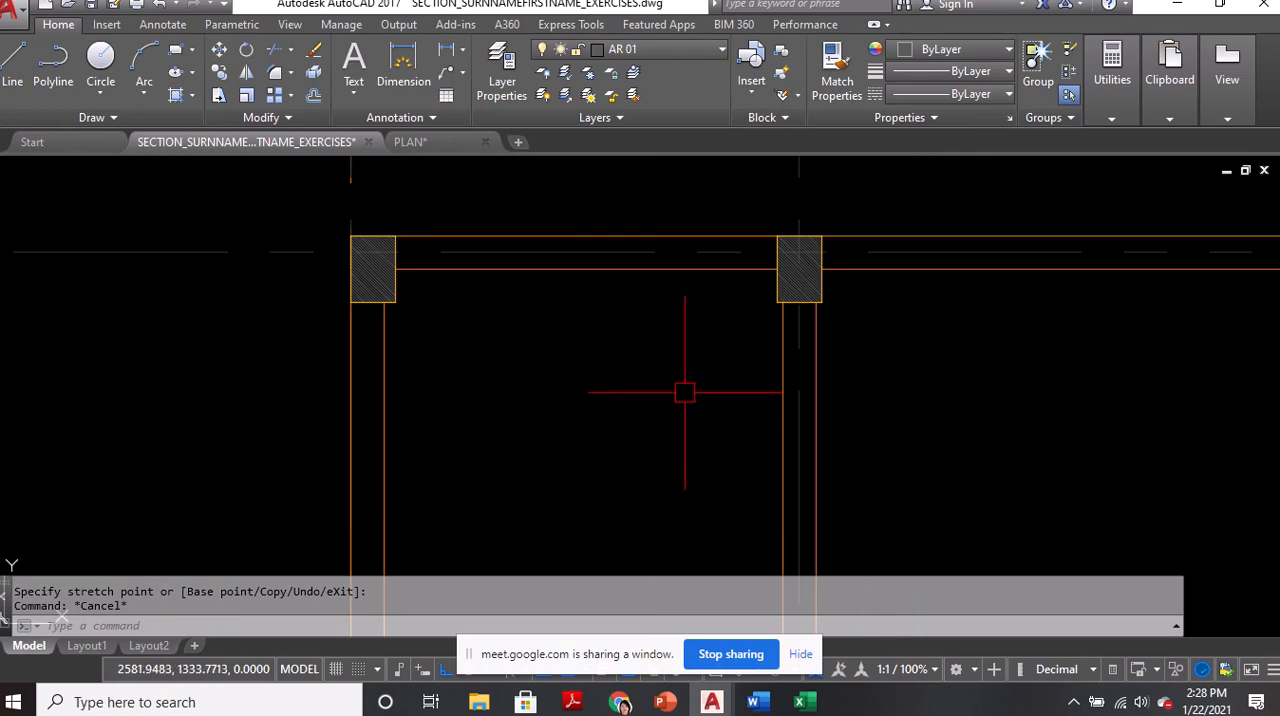
# Compare the drafted walls with the reference floor plan, examining the column positions around the master's bedroom, walk-in closet and office/library
pyautogui.scroll(-4, 730, 352)
pyautogui.moveTo(654, 420); pyautogui.dragTo(662, 324, button='middle')
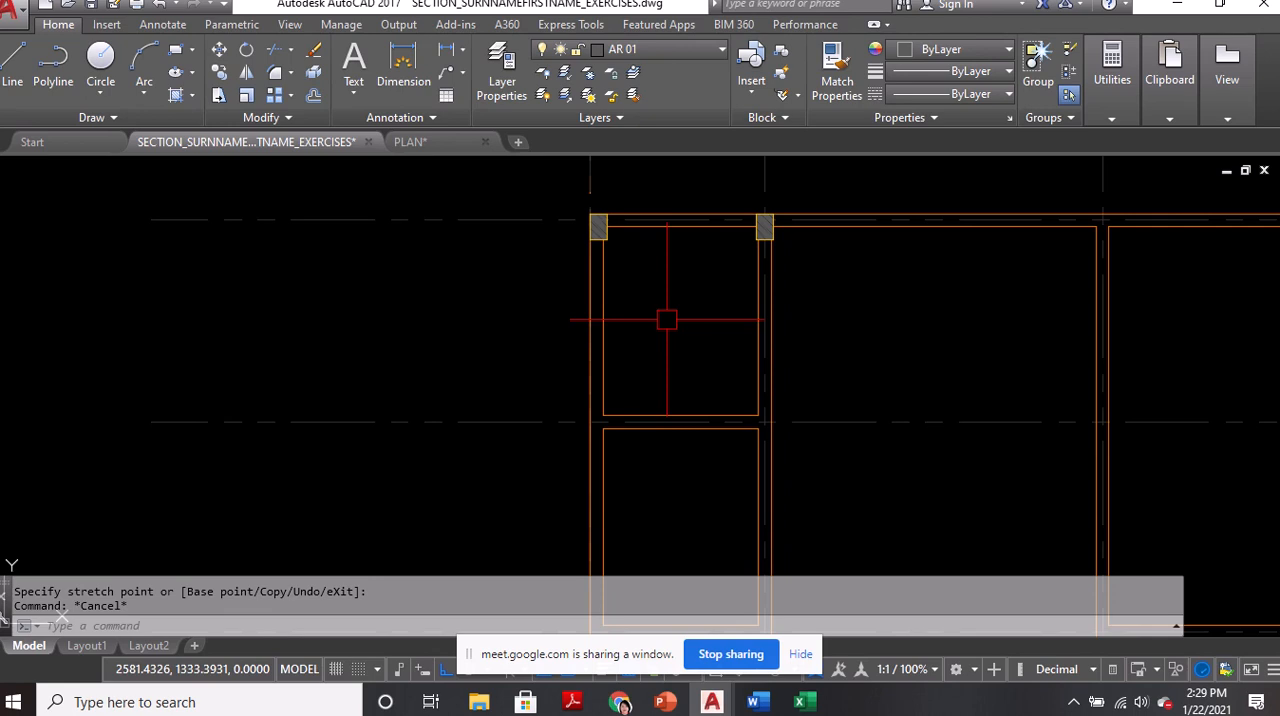
pyautogui.scroll(3, 745, 424)
pyautogui.scroll(-2, 721, 340)
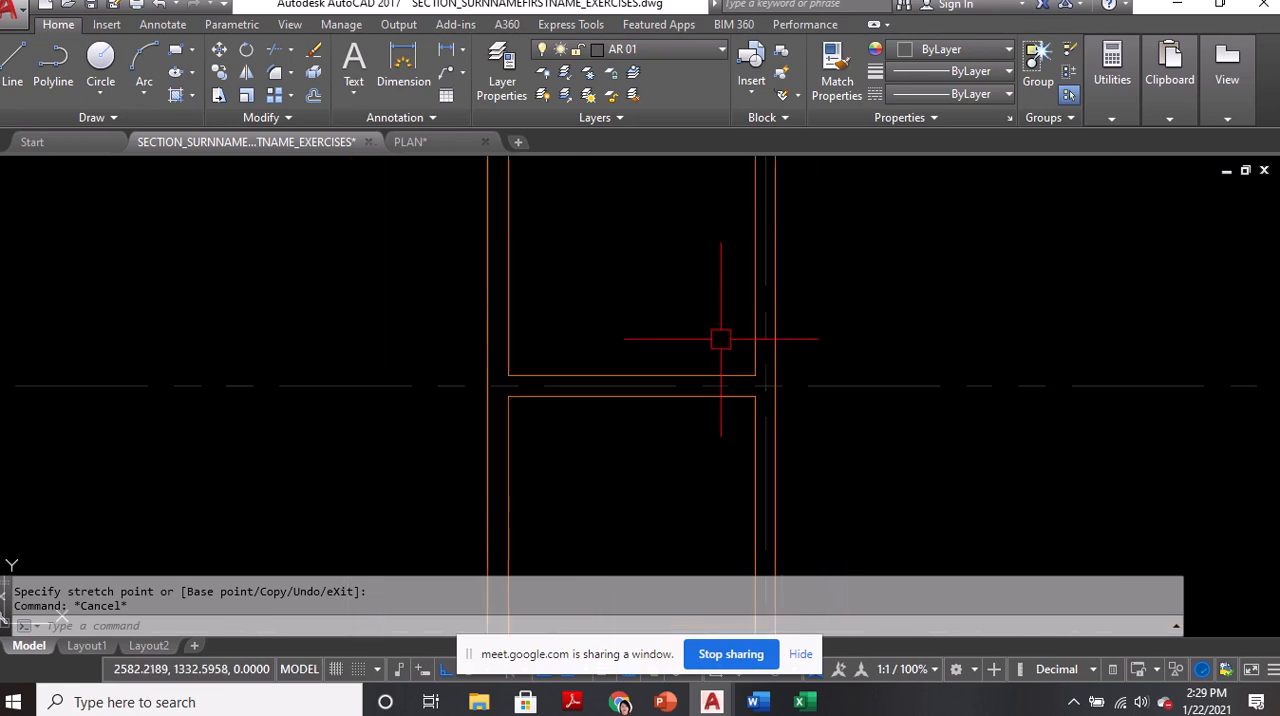
pyautogui.moveTo(723, 325); pyautogui.dragTo(757, 434, button='middle')
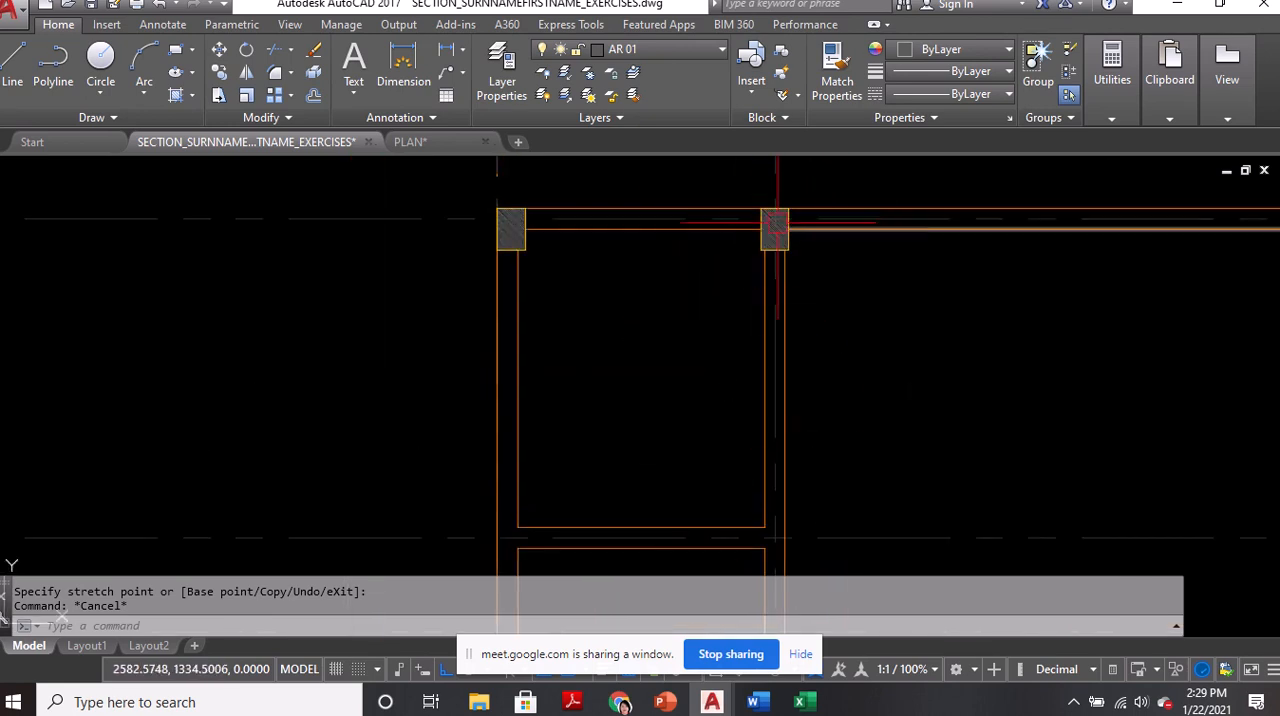
pyautogui.scroll(-2, 469, 265)
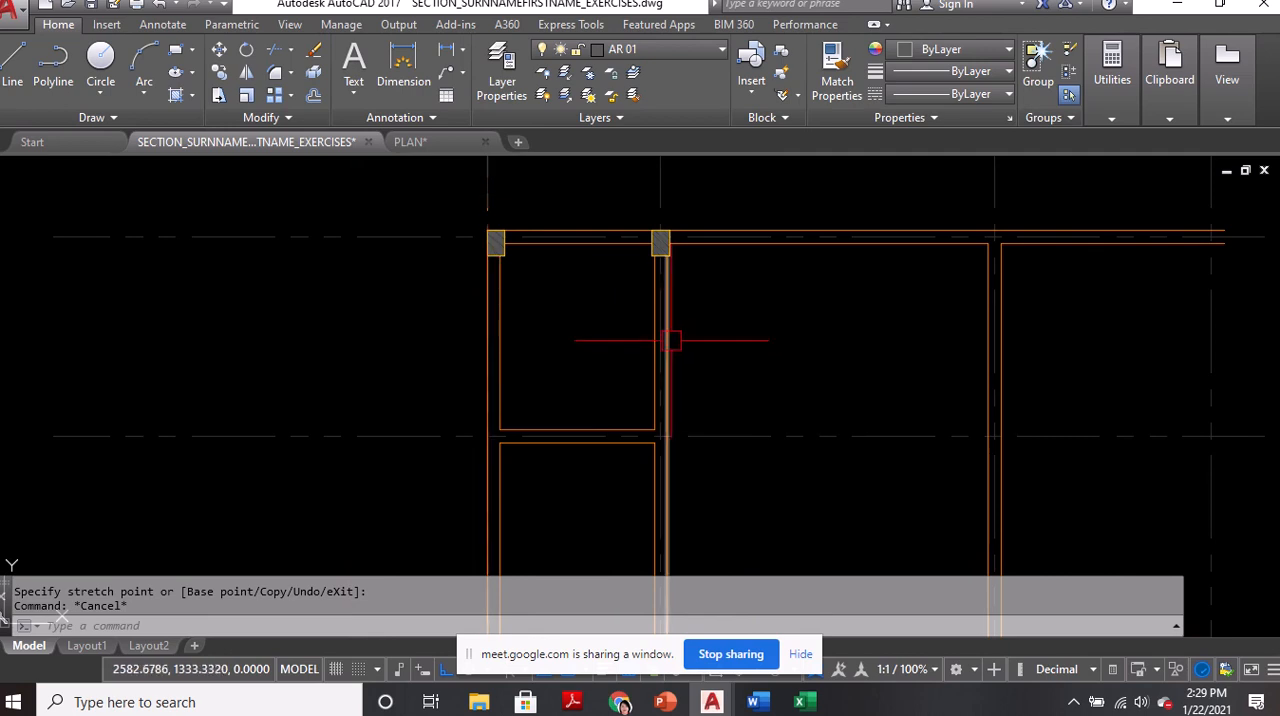
pyautogui.scroll(-2, 672, 267)
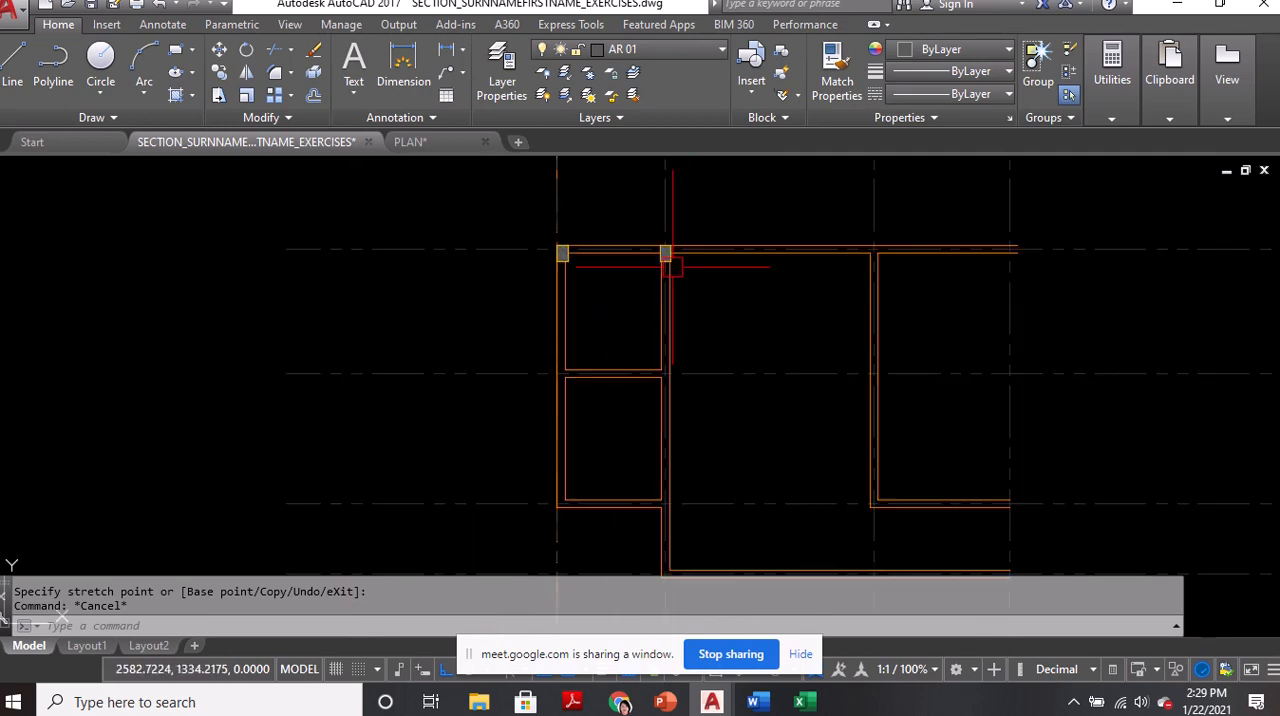
pyautogui.moveTo(1000, 262)
pyautogui.mouseDown(button='middle')
pyautogui.moveTo(803, 317)
pyautogui.moveTo(552, 348)
pyautogui.mouseUp(button='middle')
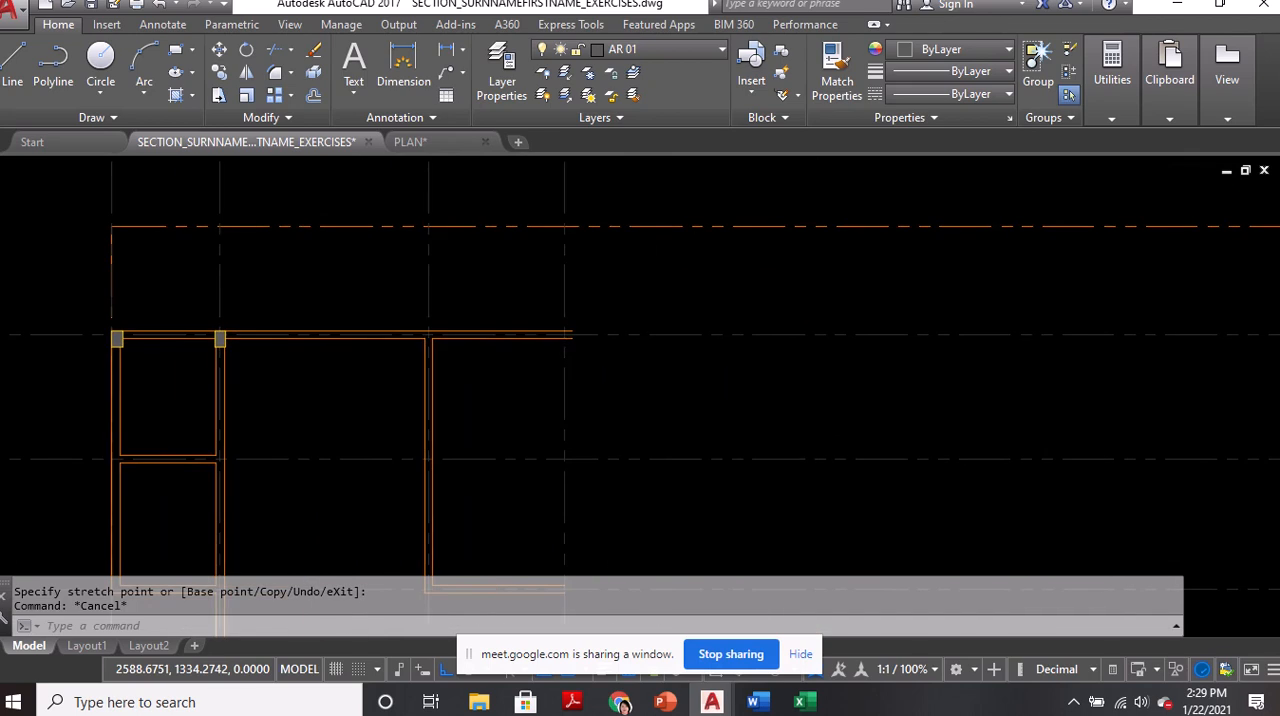
pyautogui.moveTo(1131, 335); pyautogui.dragTo(189, 351, button='middle')
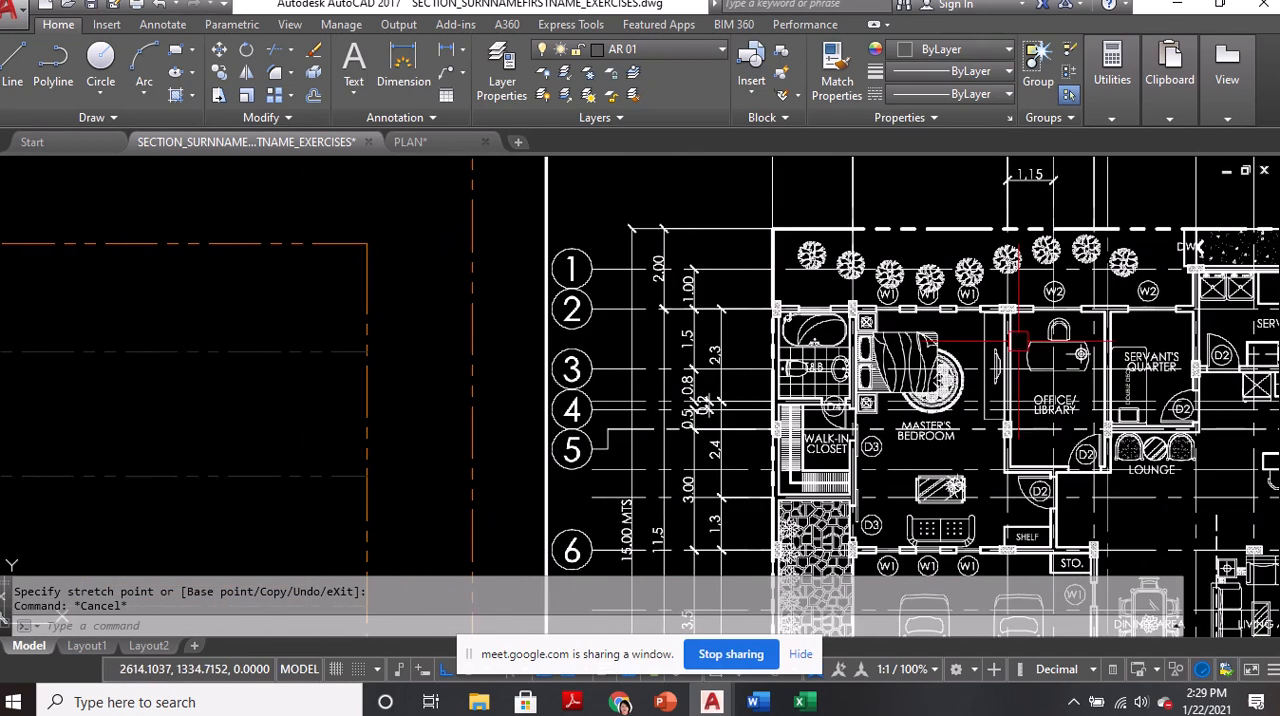
pyautogui.scroll(2, 1018, 325)
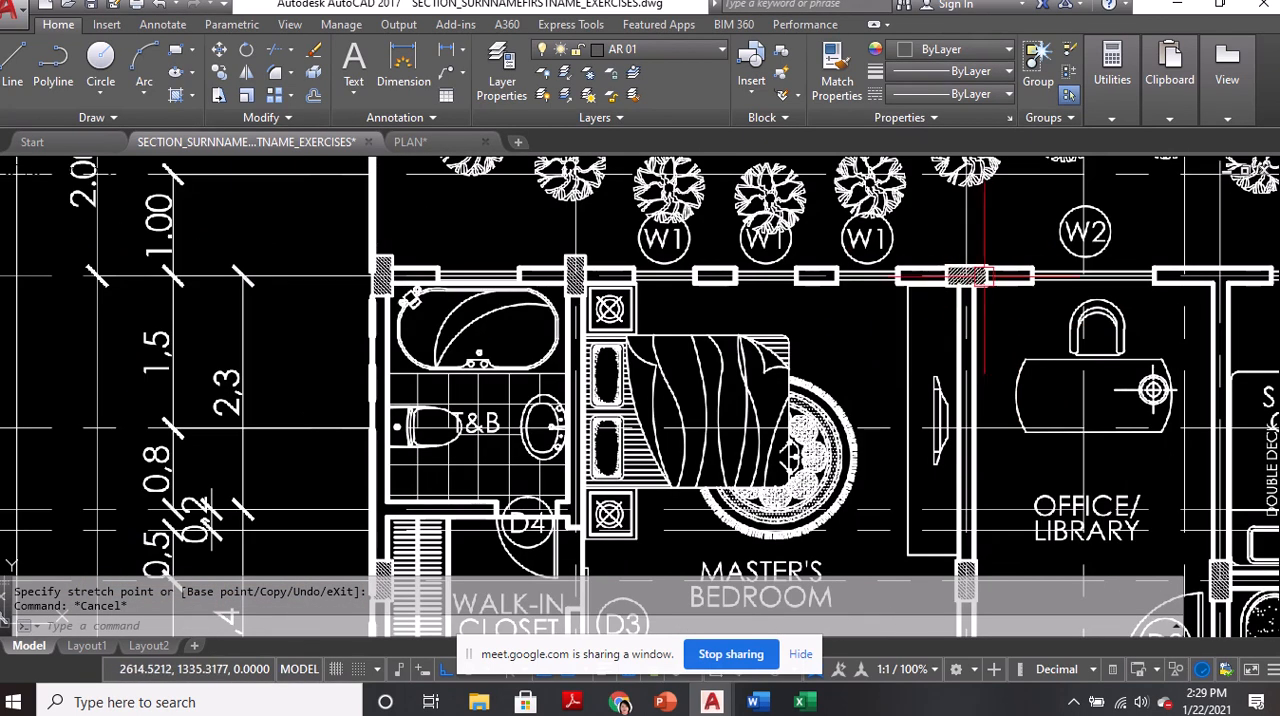
pyautogui.moveTo(735, 437)
pyautogui.mouseDown(button='middle')
pyautogui.moveTo(700, 330)
pyautogui.moveTo(612, 388)
pyautogui.mouseUp(button='middle')
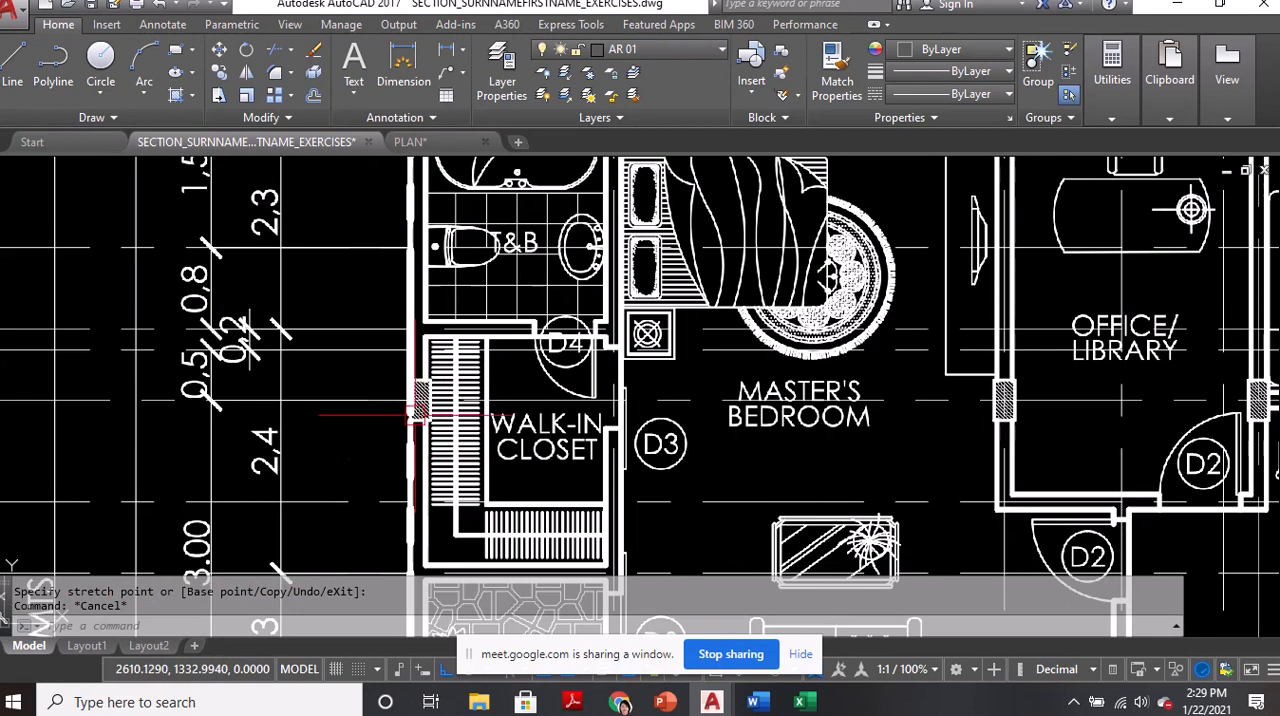
pyautogui.scroll(-2, 1035, 392)
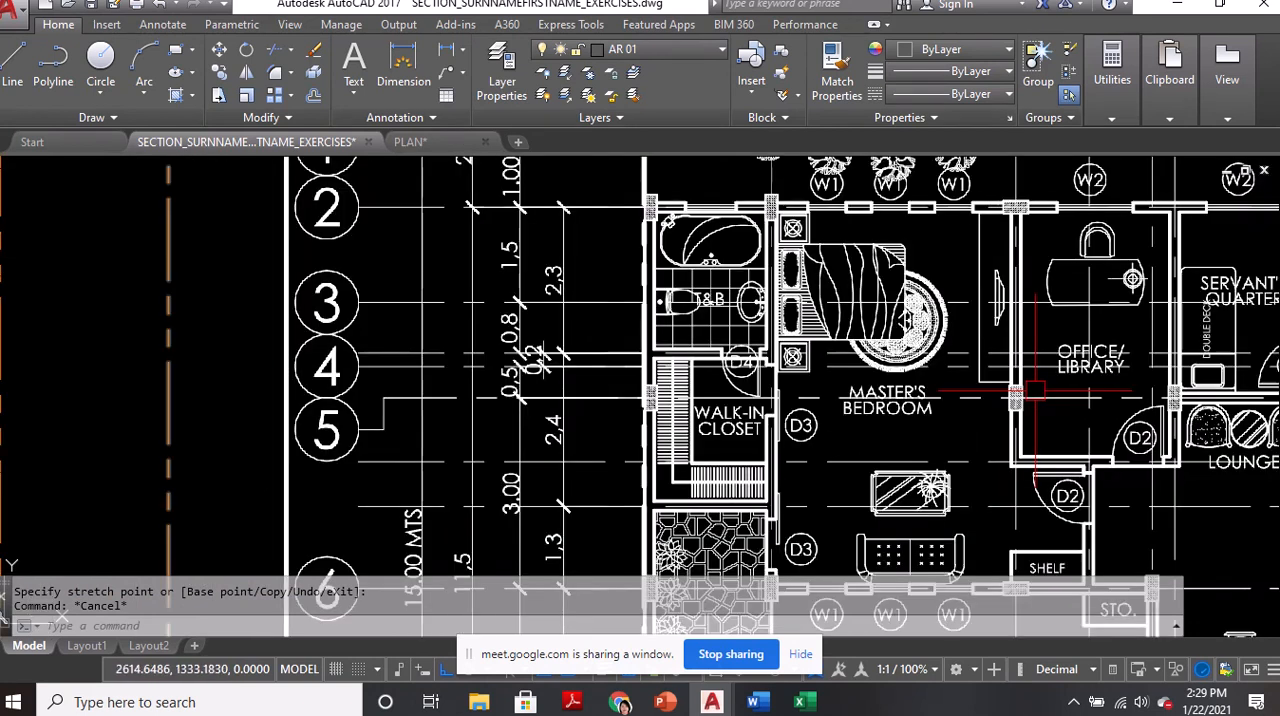
pyautogui.scroll(-4, 1045, 392)
pyautogui.moveTo(222, 370); pyautogui.dragTo(623, 374, button='middle')
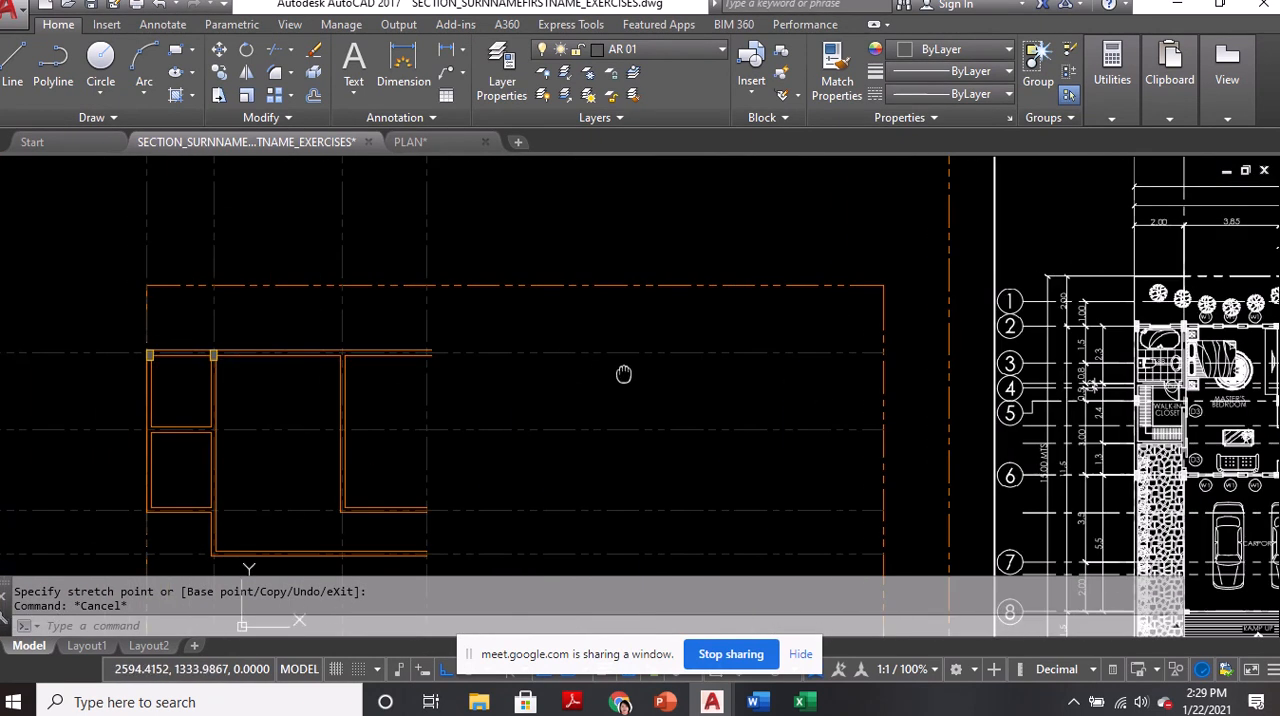
# Copy the hatched column from its top-edge midpoint to the next wall junction east along the north wall's outer line
pyautogui.scroll(3, 226, 354)
pyautogui.moveTo(273, 290); pyautogui.dragTo(386, 285, button='middle')
pyautogui.write('c')
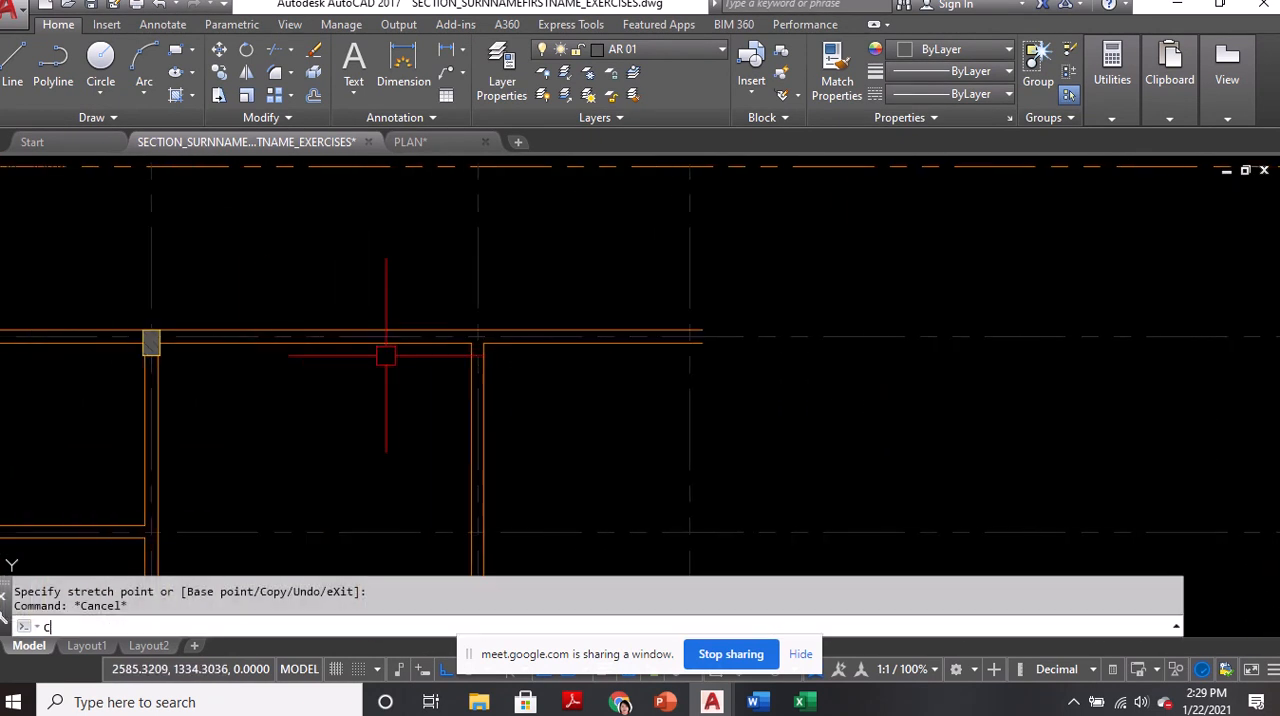
pyautogui.write('o')
pyautogui.press('Return')
pyautogui.scroll(4, 250, 318)
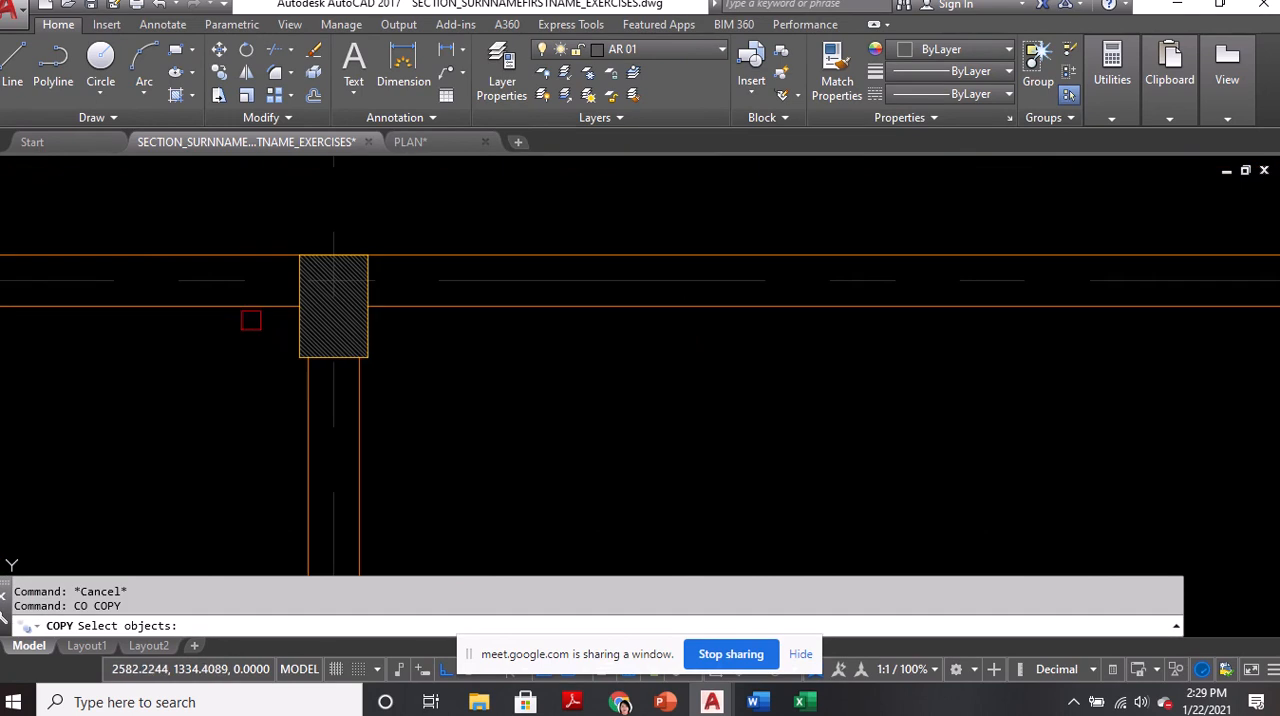
pyautogui.press('Return')
pyautogui.click(333, 256)
pyautogui.scroll(-4, 300, 270)
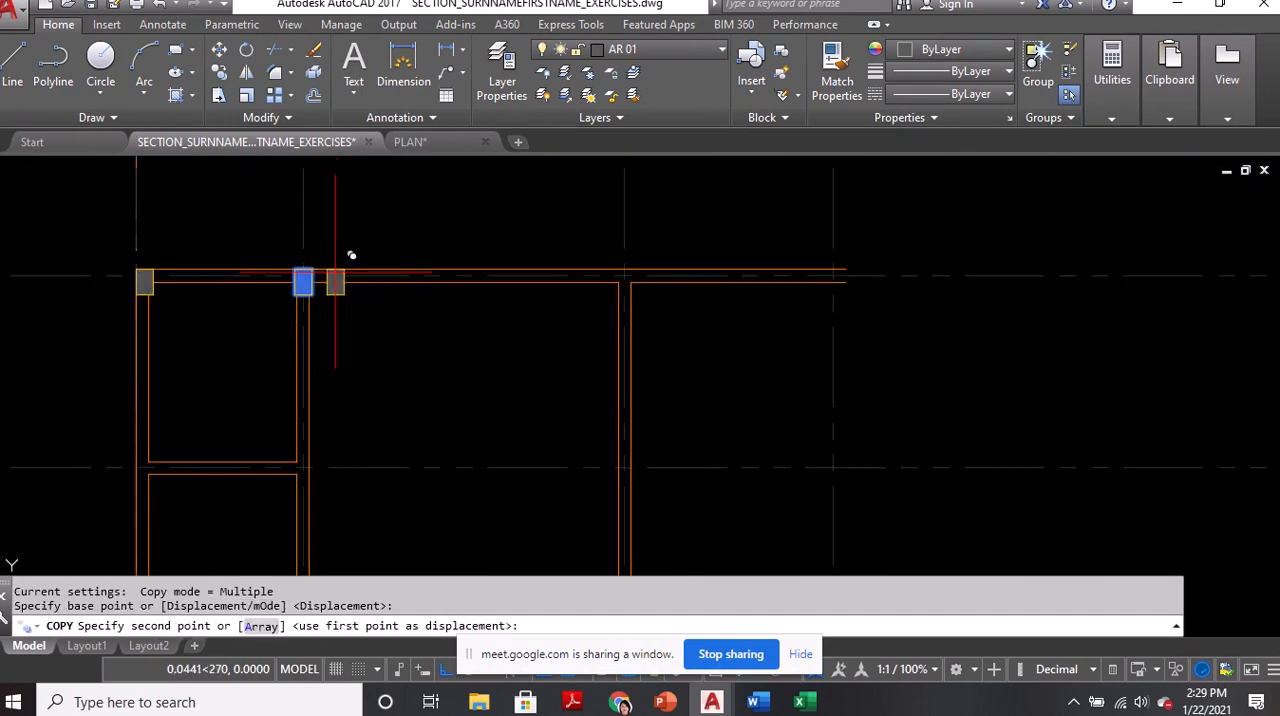
pyautogui.scroll(3, 618, 275)
pyautogui.click(616, 270)
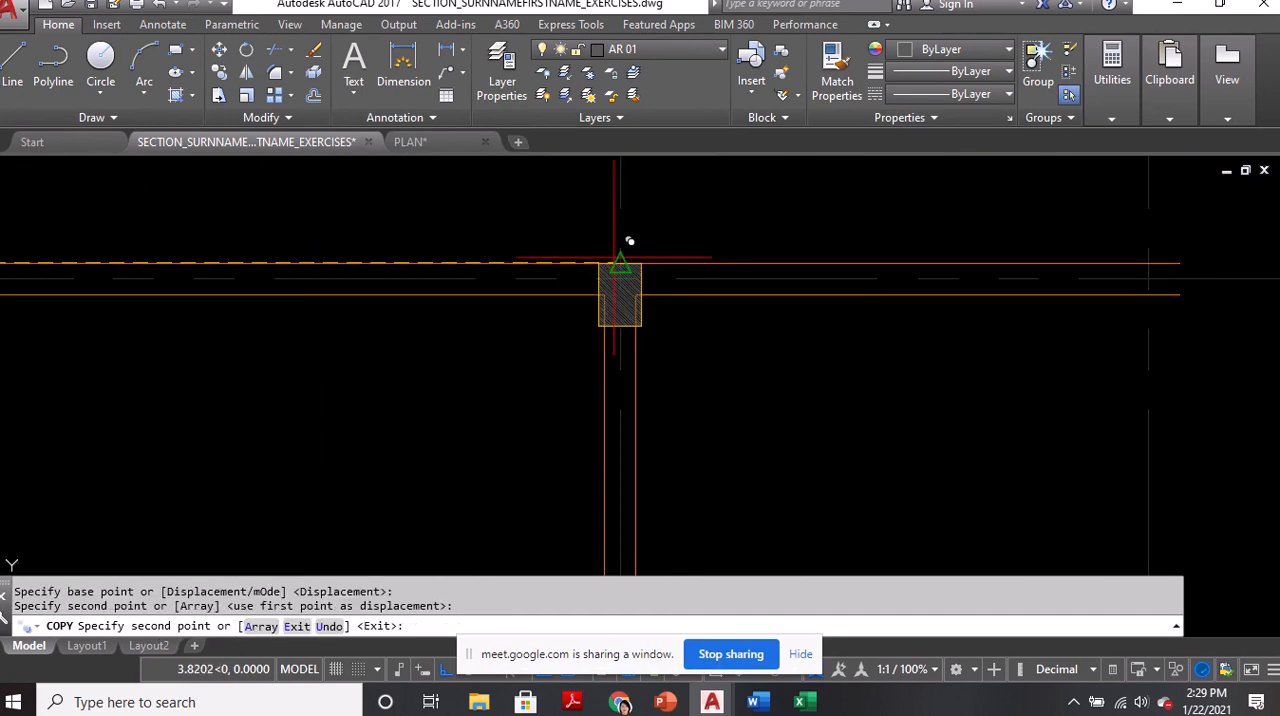
pyautogui.press('Return')
# Rotate the newly copied column 90 degrees so its long side runs along the north wall
pyautogui.scroll(2, 618, 280)
pyautogui.write('ro')
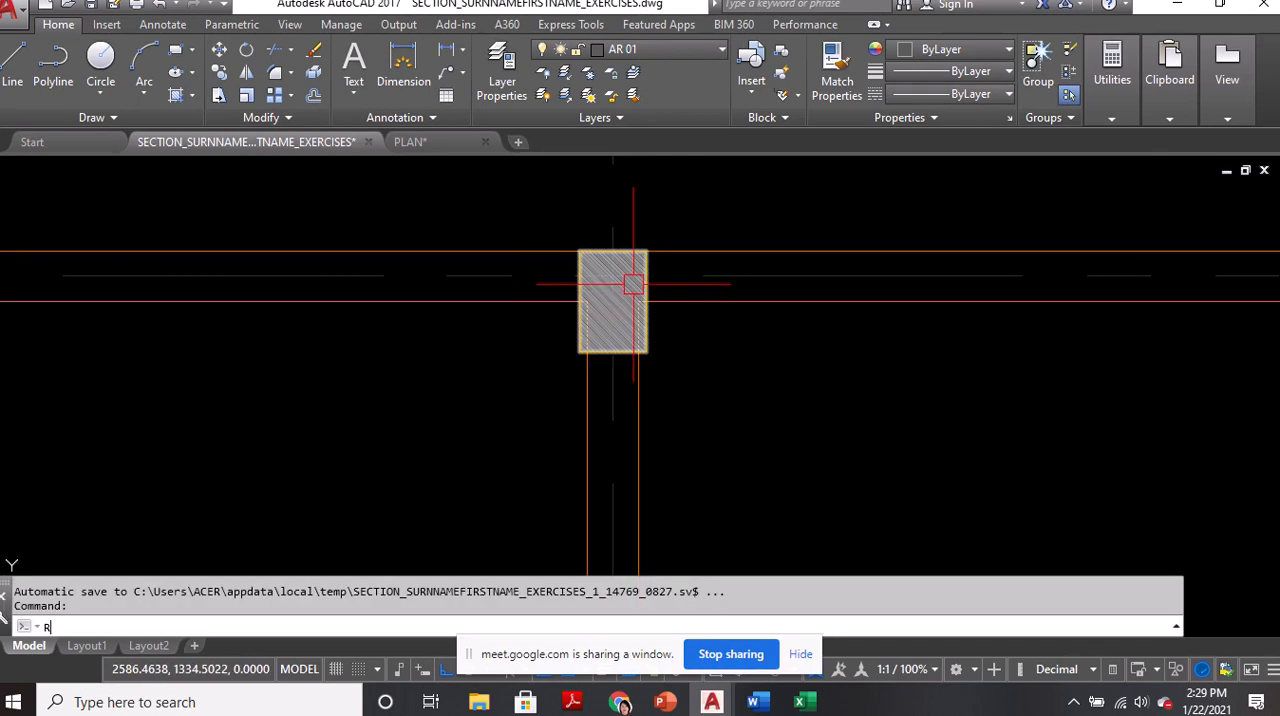
pyautogui.press('Return')
pyautogui.click(654, 285)
pyautogui.press('Return')
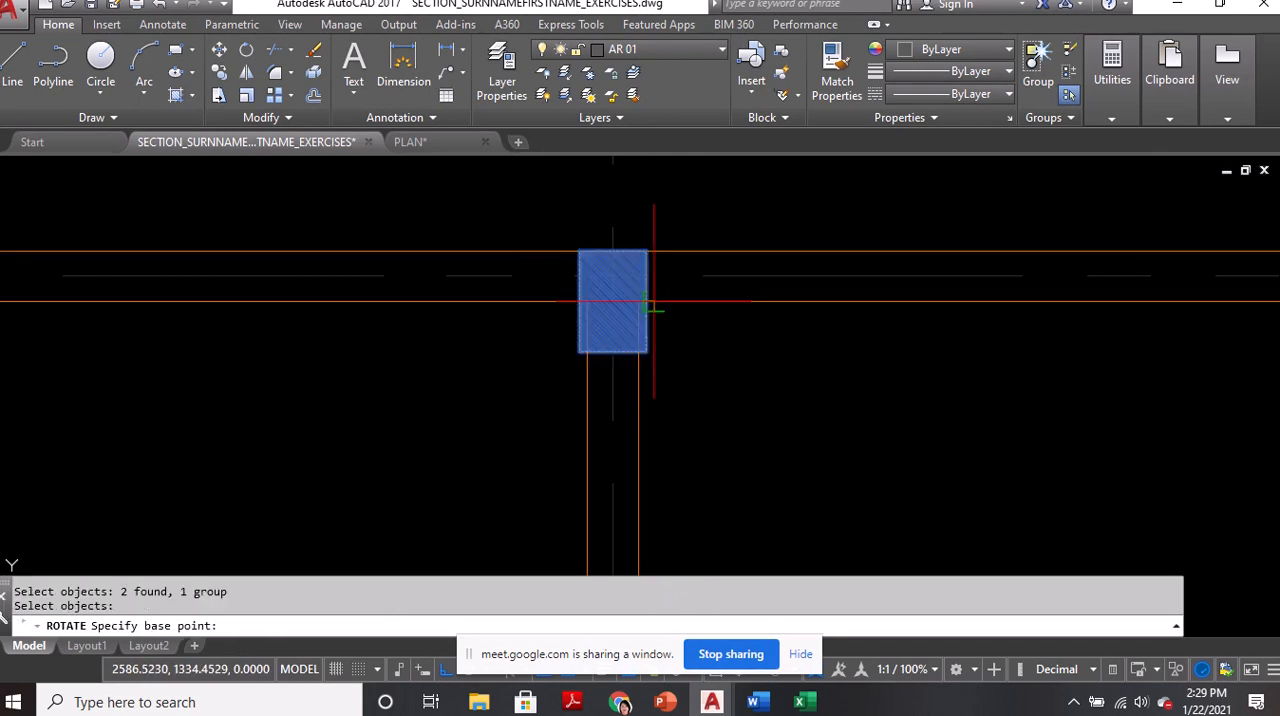
pyautogui.click(650, 300)
pyautogui.click(657, 480)
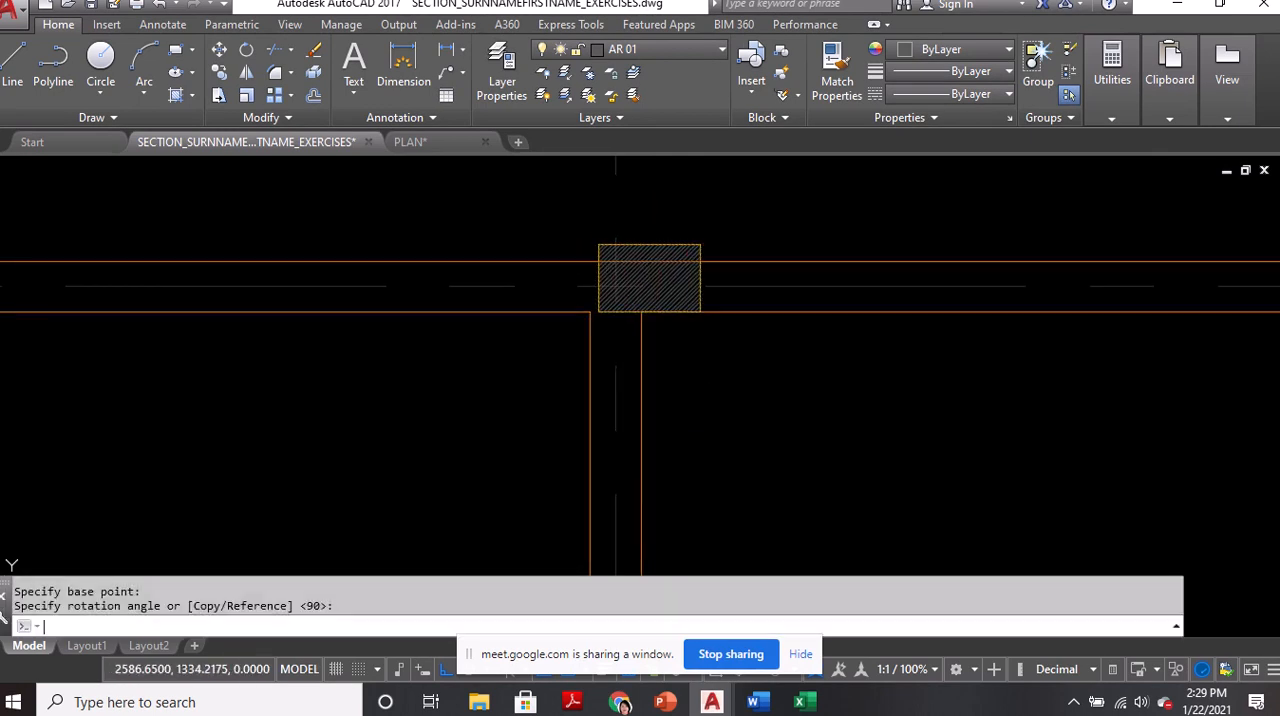
# Move the rotated column by its top-edge midpoint onto the north wall's outer line at the vertical grid line
pyautogui.write('m')
pyautogui.press('Return')
pyautogui.scroll(4, 672, 245)
pyautogui.click(661, 240)
pyautogui.press('Return')
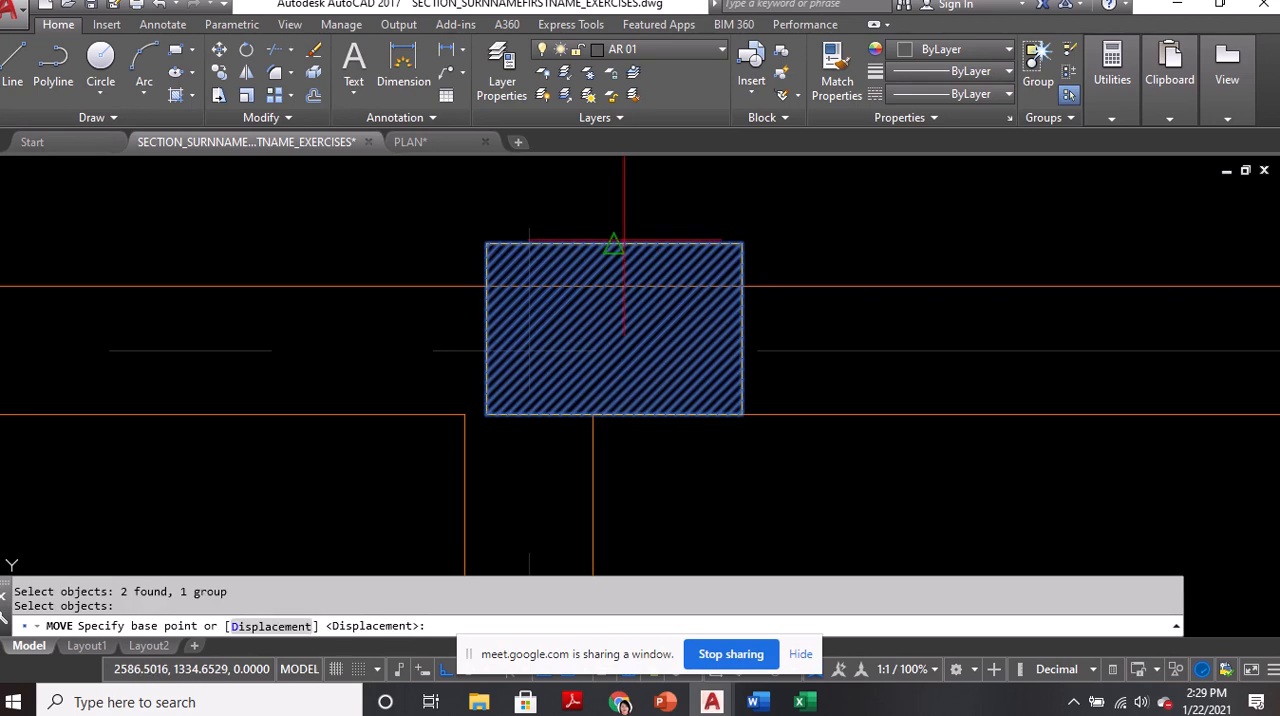
pyautogui.click(608, 241)
pyautogui.click(551, 265)
# Stretch the two wall lines ending inside the rotated column's east side back to its east and south faces
pyautogui.scroll(-2, 655, 388)
pyautogui.click(586, 371)
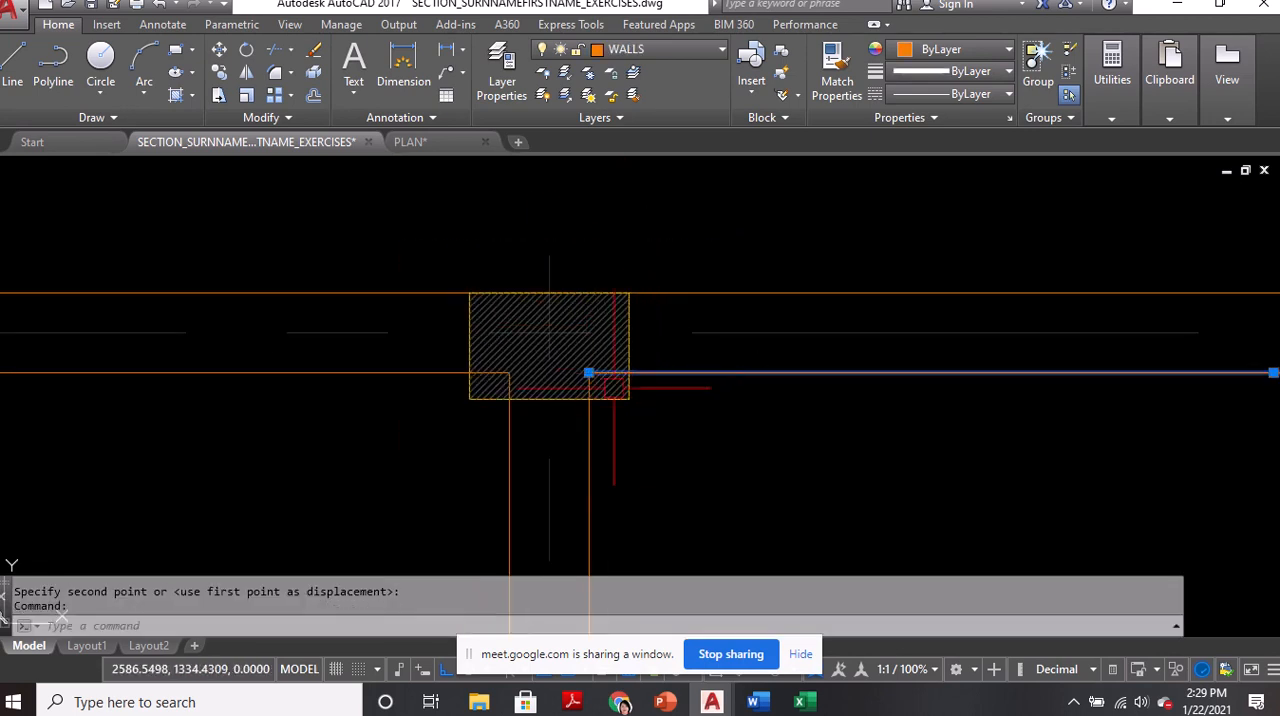
pyautogui.scroll(2, 586, 368)
pyautogui.click(585, 364)
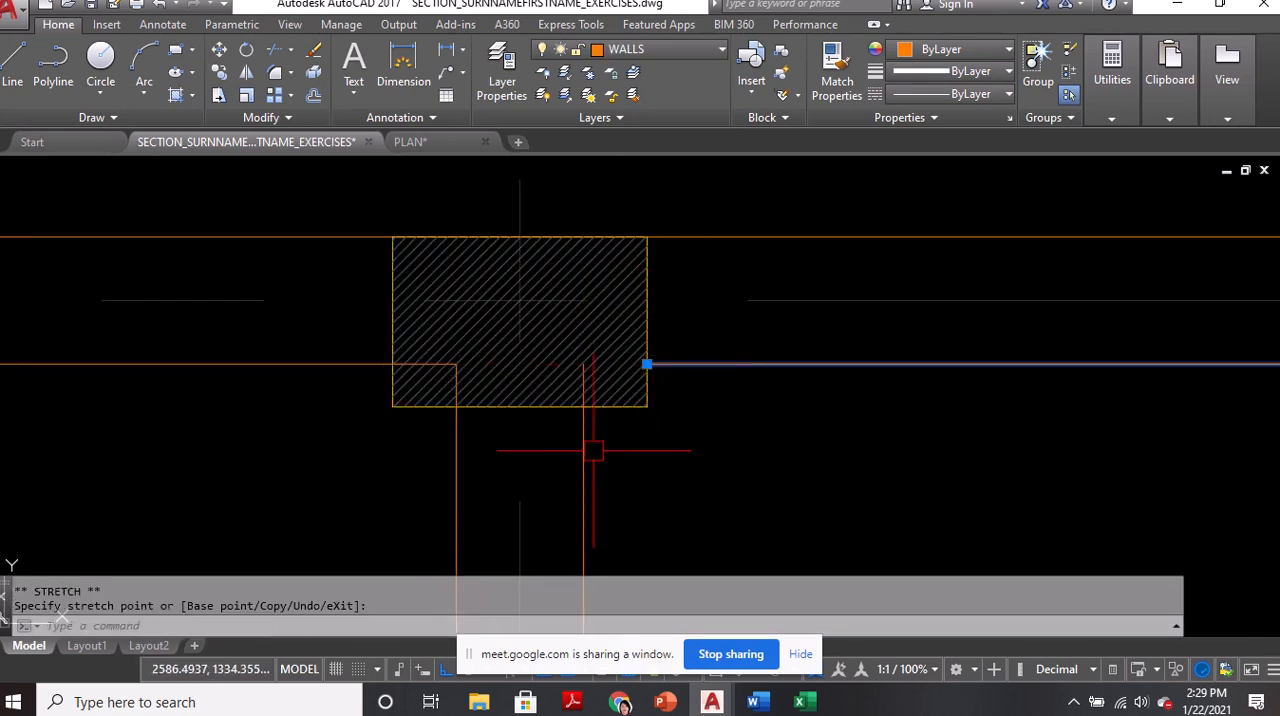
pyautogui.click(583, 407)
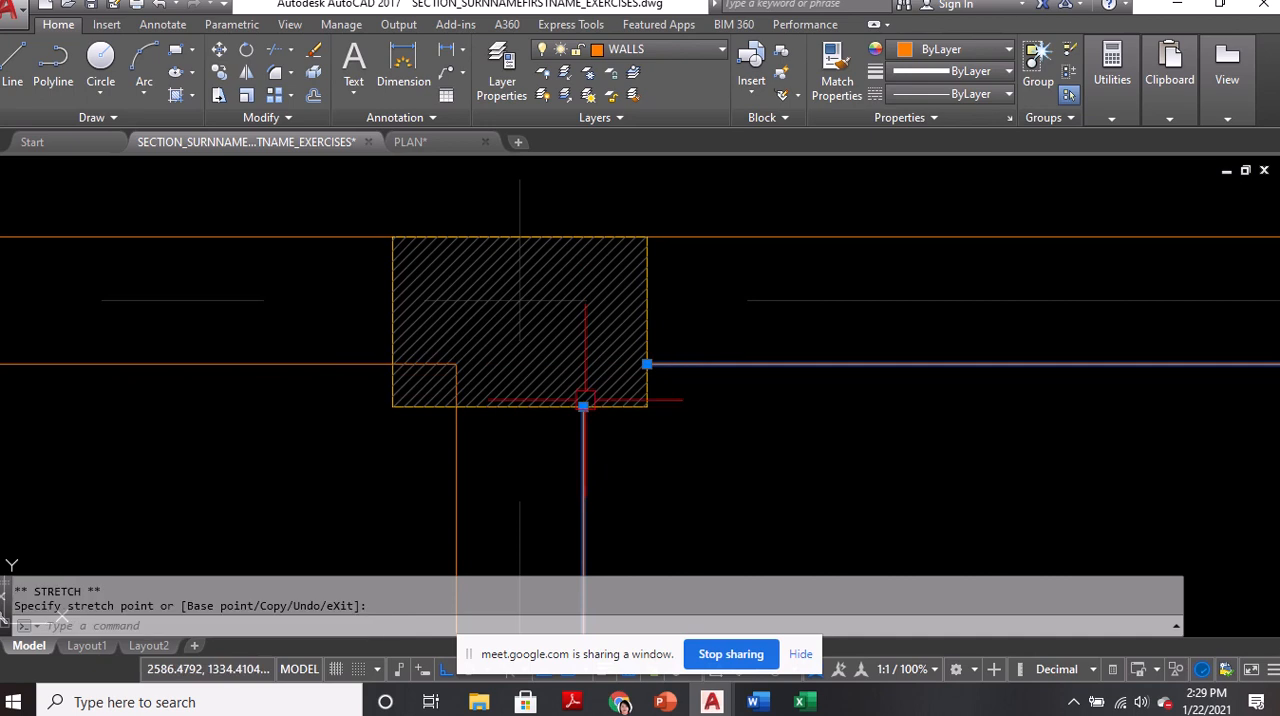
# Stretch the two wall lines ending inside the rotated column's west side back to its west and south faces, and save the drawing
pyautogui.click(305, 364)
pyautogui.click(462, 372)
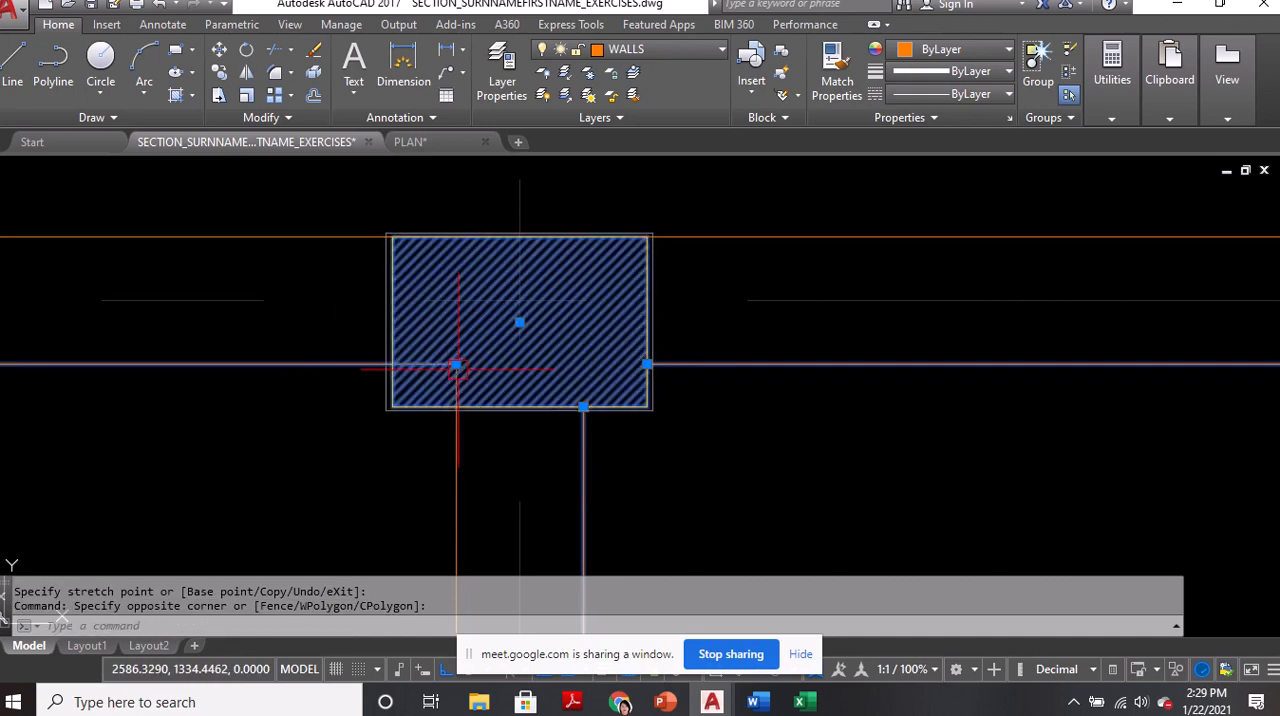
pyautogui.click(455, 365)
pyautogui.click(392, 364)
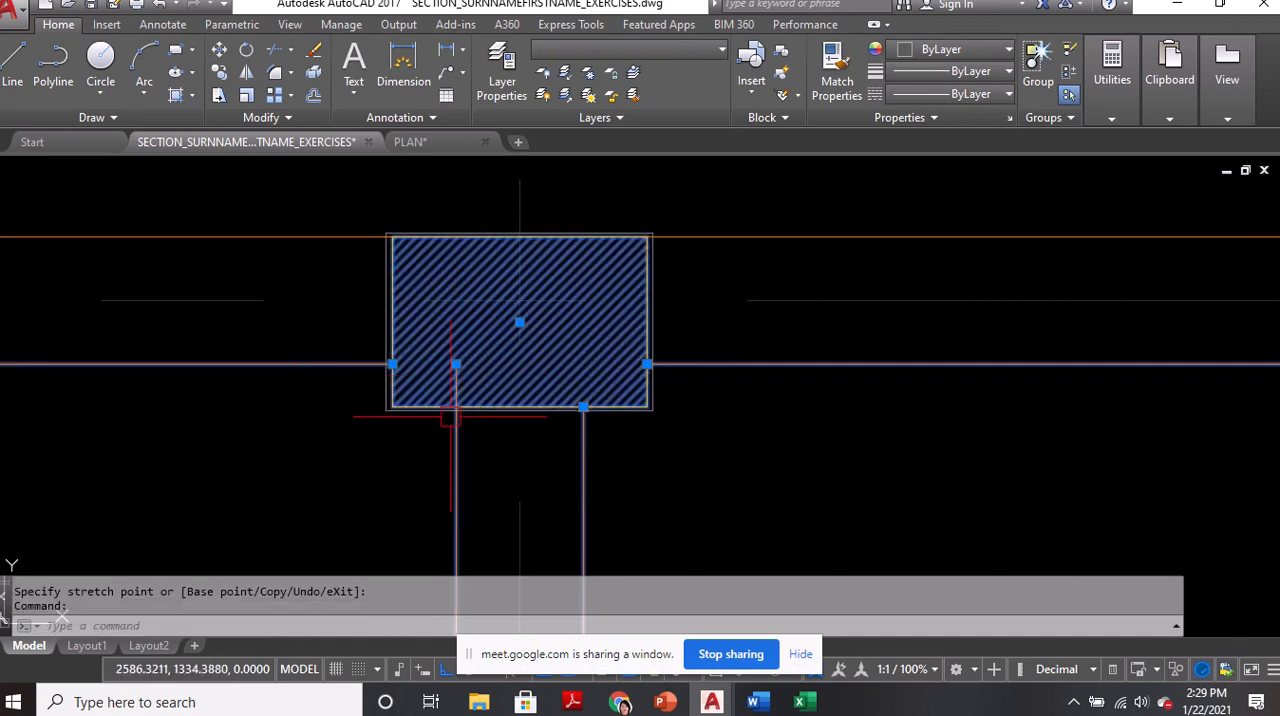
pyautogui.click(456, 366)
pyautogui.press('Escape')
pyautogui.scroll(3, 646, 423)
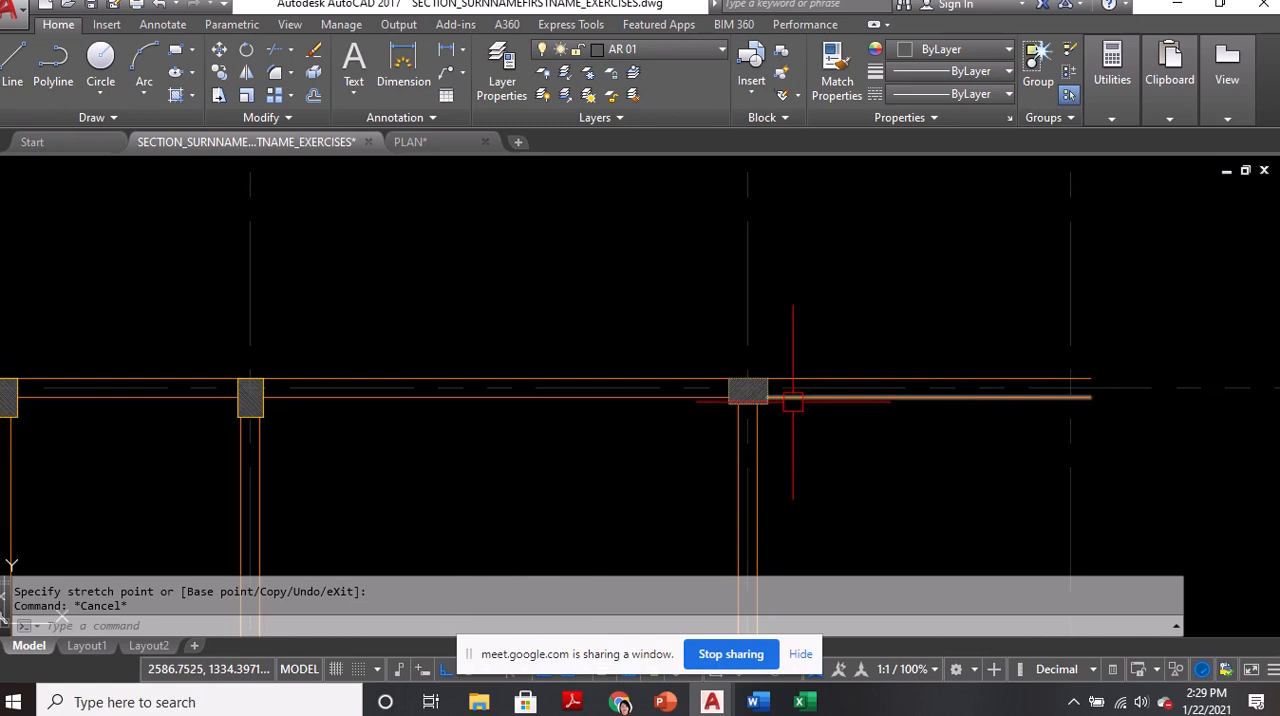
pyautogui.hotkey('ctrl', 's')
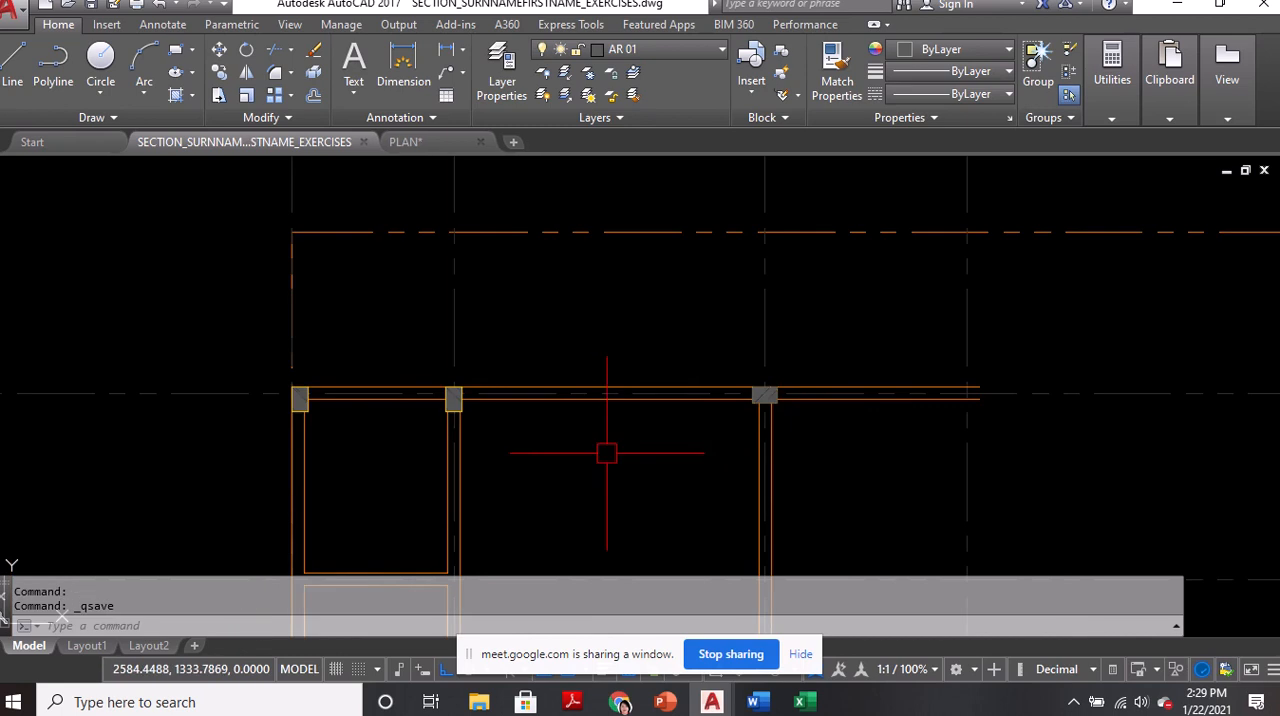
# In the PLAN drawing, measure the distance from the north-wall column to the next column south between the master's bedroom and office/library
pyautogui.moveTo(606, 448); pyautogui.dragTo(608, 317, button='middle')
pyautogui.scroll(-2, 608, 320)
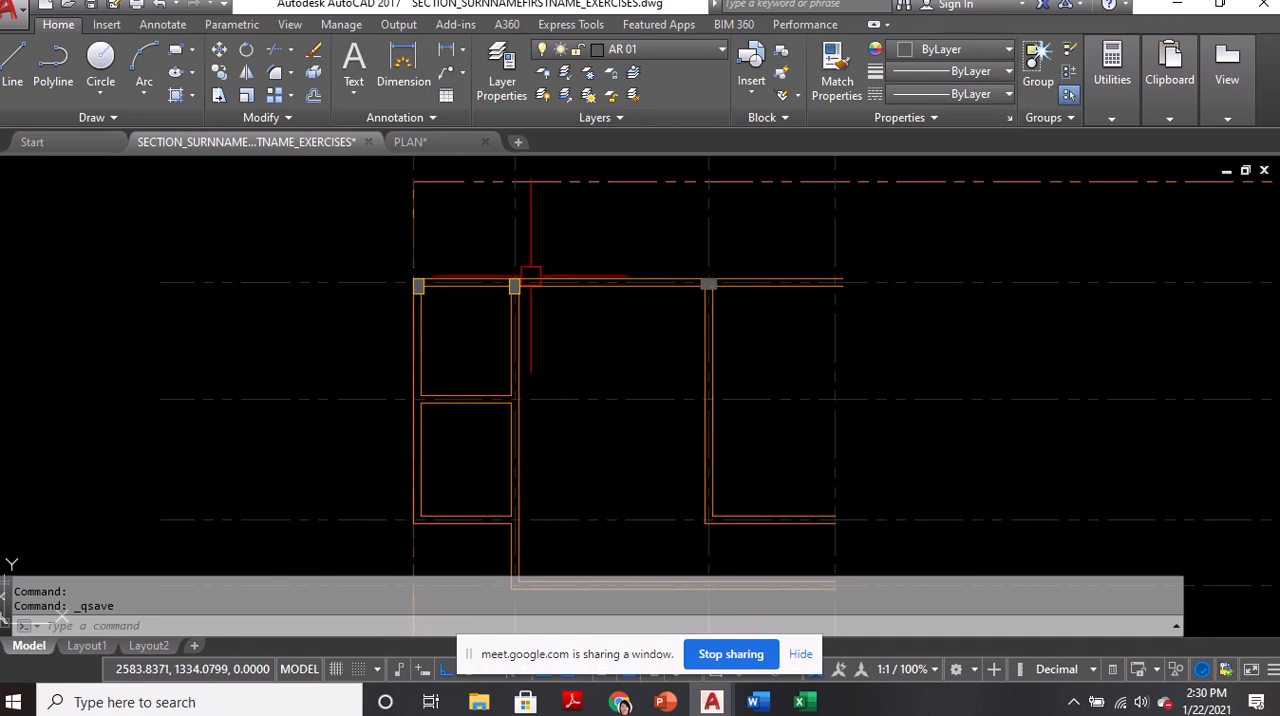
pyautogui.click(437, 148)
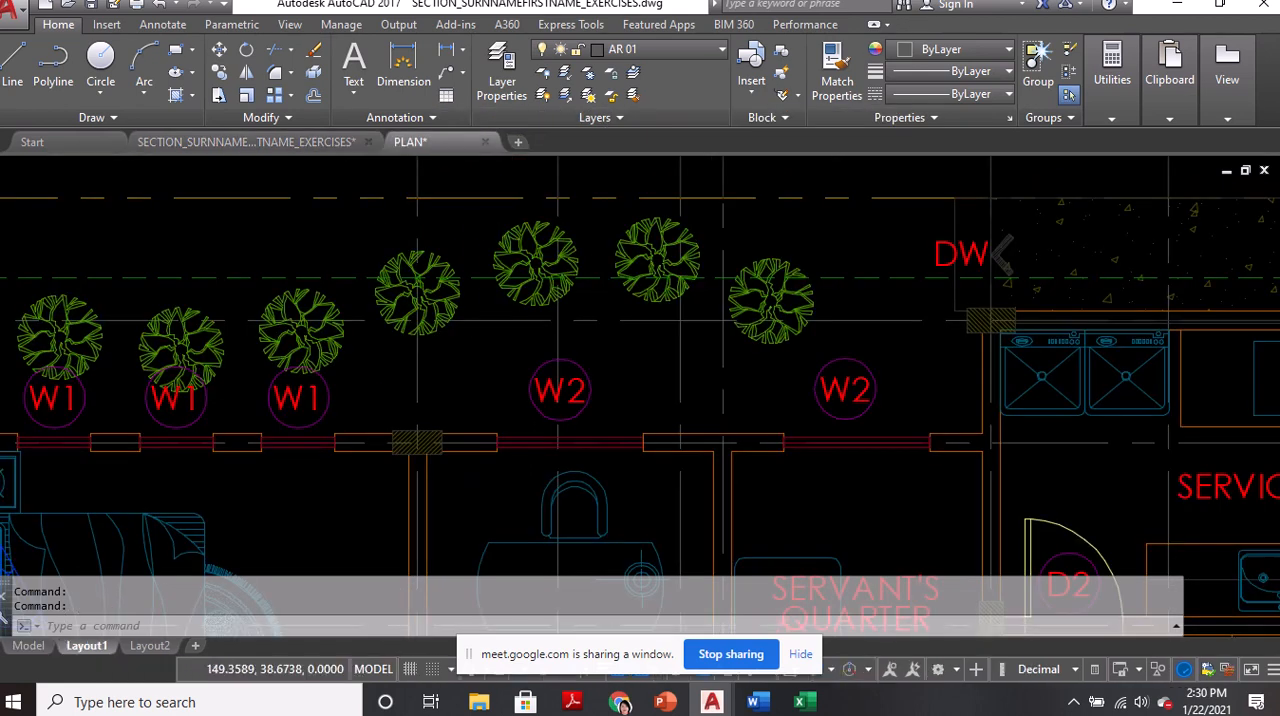
pyautogui.scroll(-2, 646, 283)
pyautogui.moveTo(523, 390); pyautogui.dragTo(655, 293, button='middle')
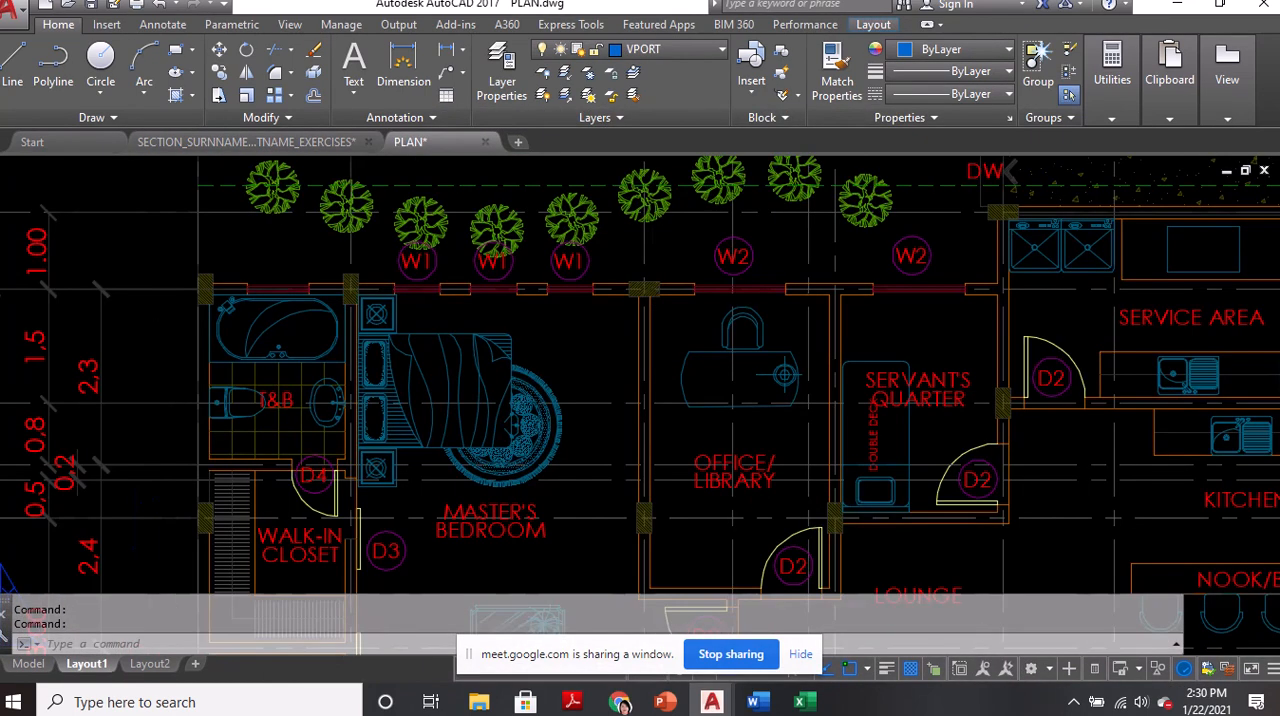
pyautogui.write('di')
pyautogui.press('Return')
pyautogui.scroll(5, 648, 290)
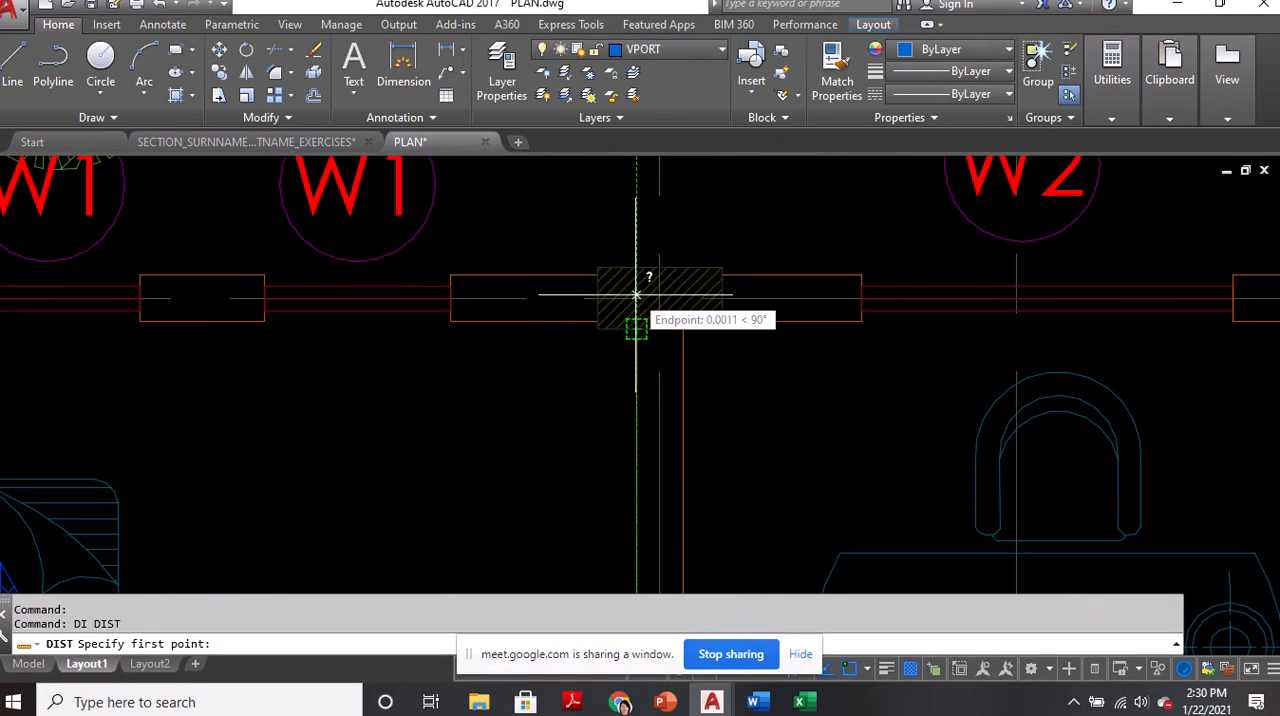
pyautogui.click(722, 298)
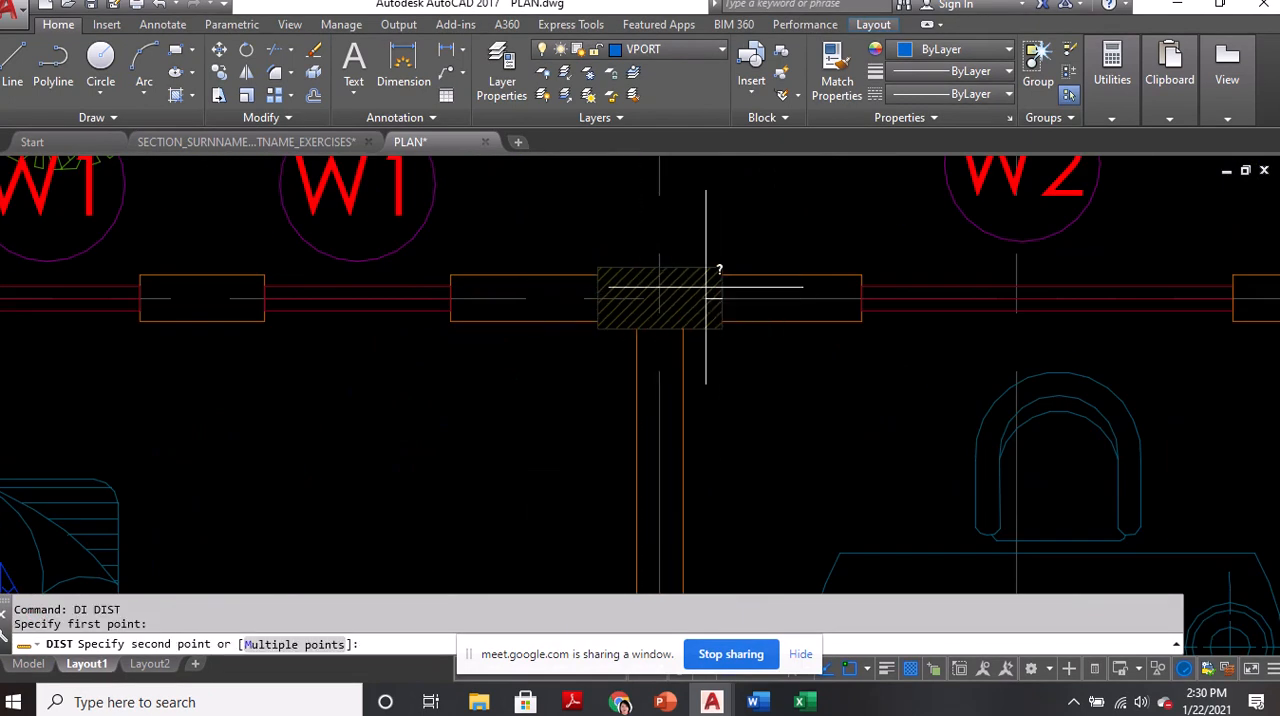
pyautogui.scroll(-4, 722, 298)
pyautogui.moveTo(714, 491); pyautogui.dragTo(707, 292, button='middle')
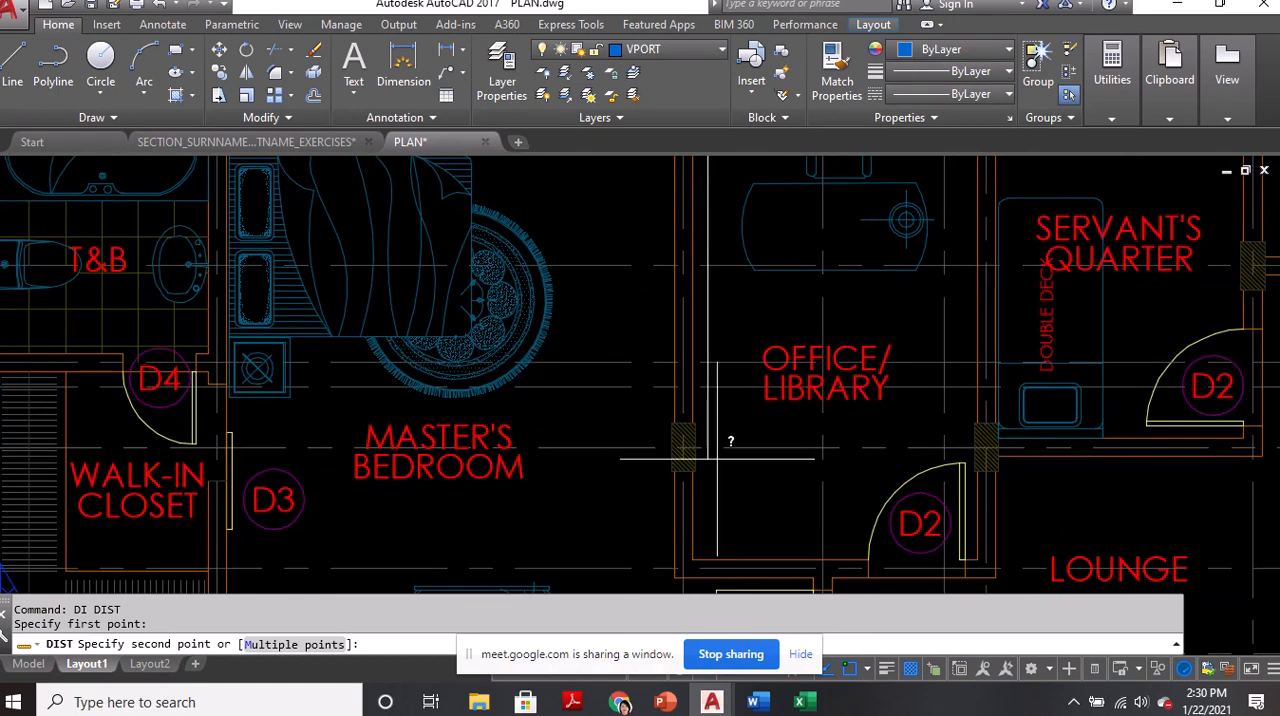
pyautogui.click(684, 447)
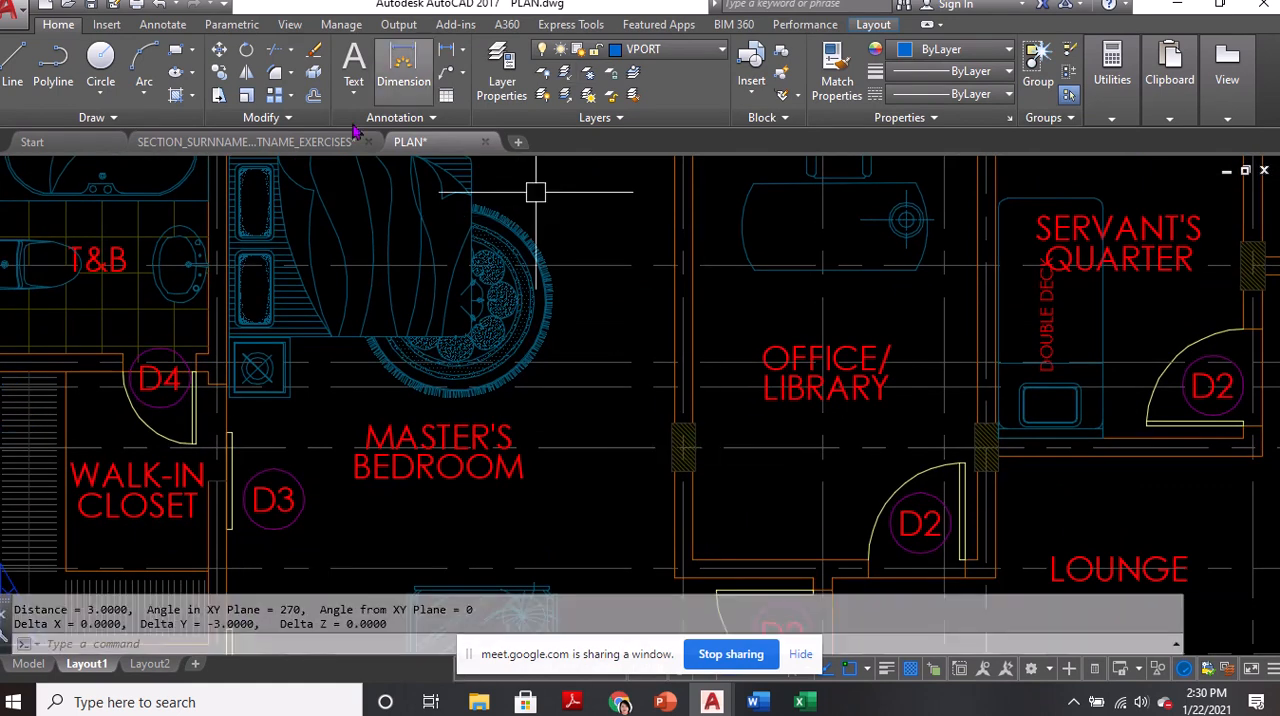
# In the SECTION_SURNAMEFIRSTNAME_EXERCISES drawing, offset the north wall's horizontal grid line 3 units to the south
pyautogui.click(245, 142)
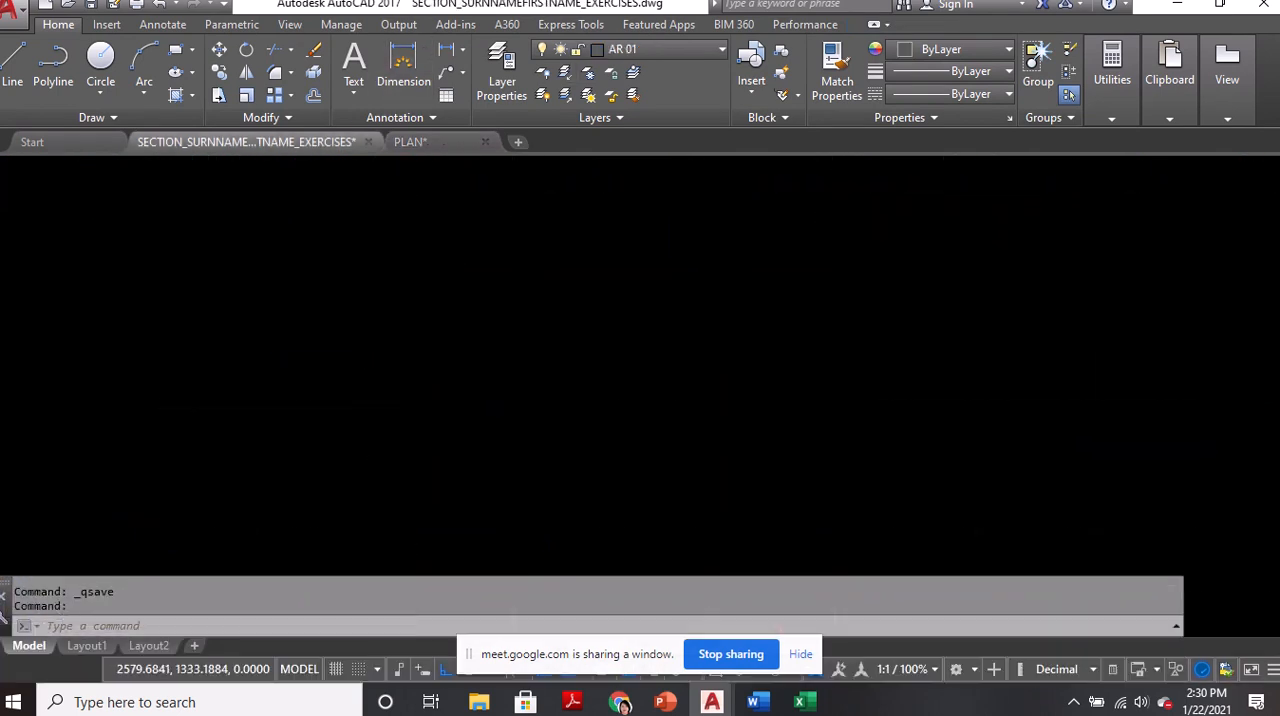
pyautogui.write('o')
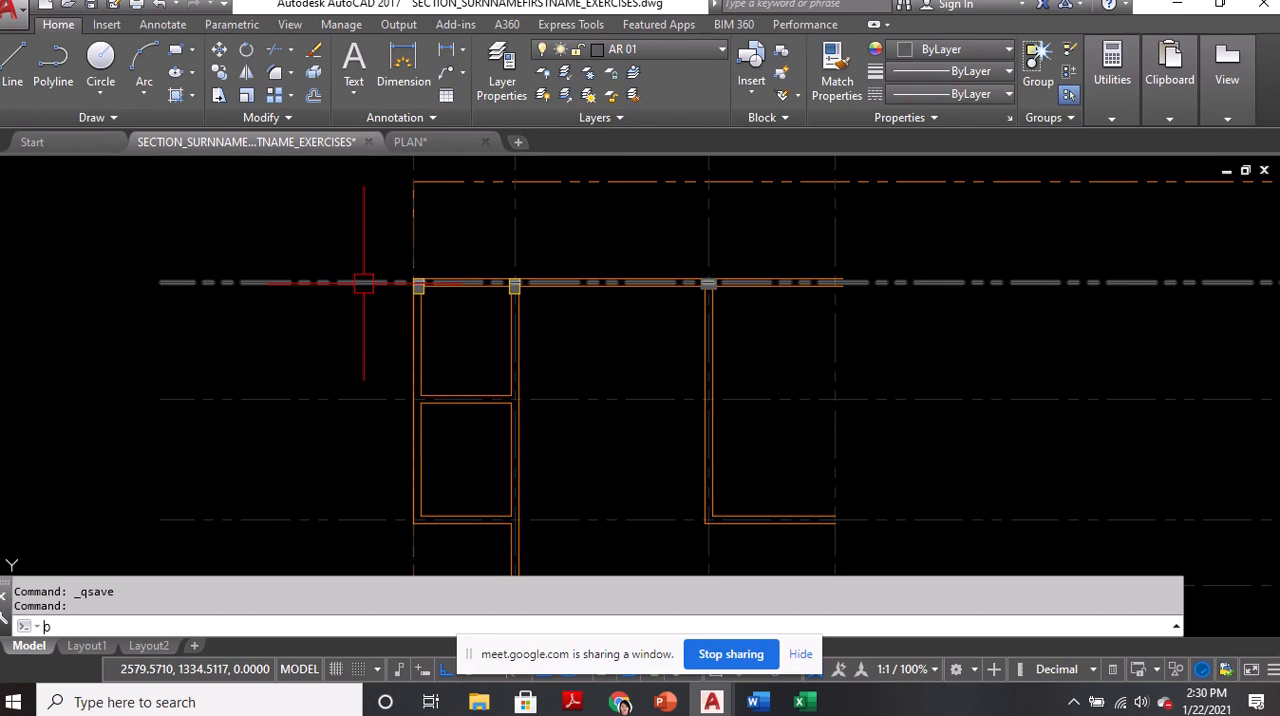
pyautogui.press('Return')
pyautogui.write('3')
pyautogui.press('Return')
pyautogui.click(343, 284)
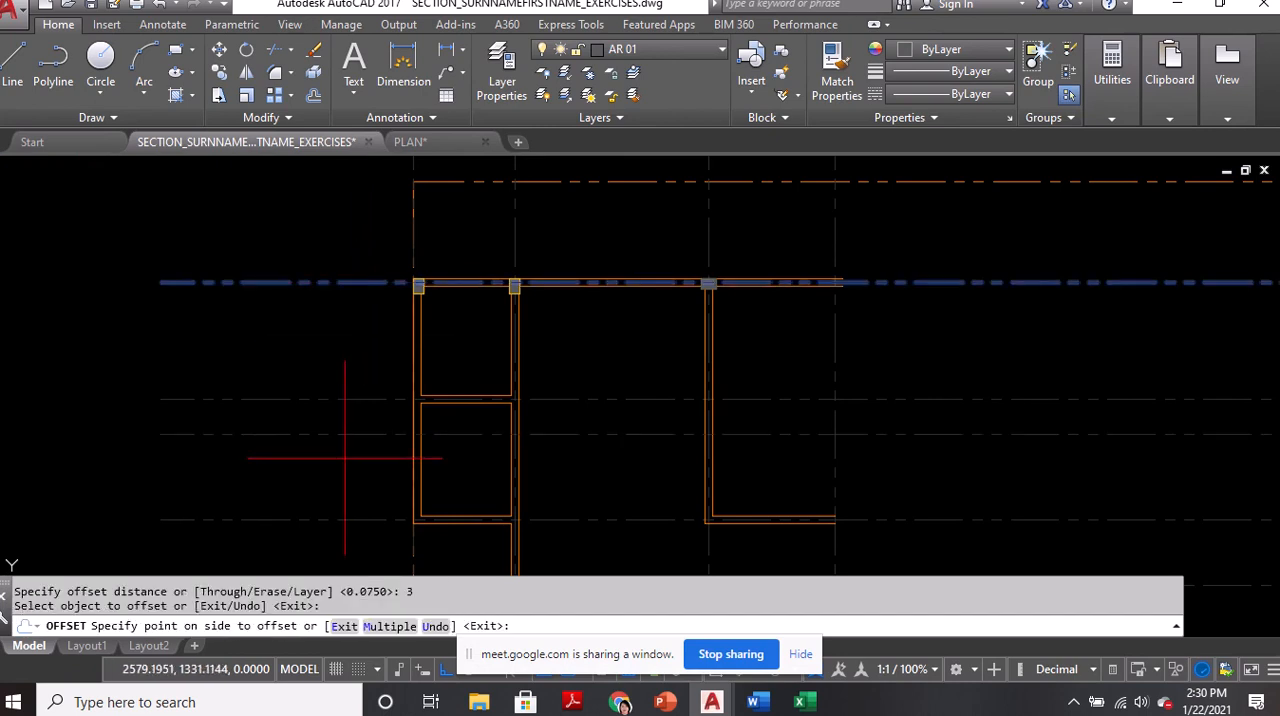
pyautogui.click(343, 457)
pyautogui.press('Return')
pyautogui.scroll(2, 657, 437)
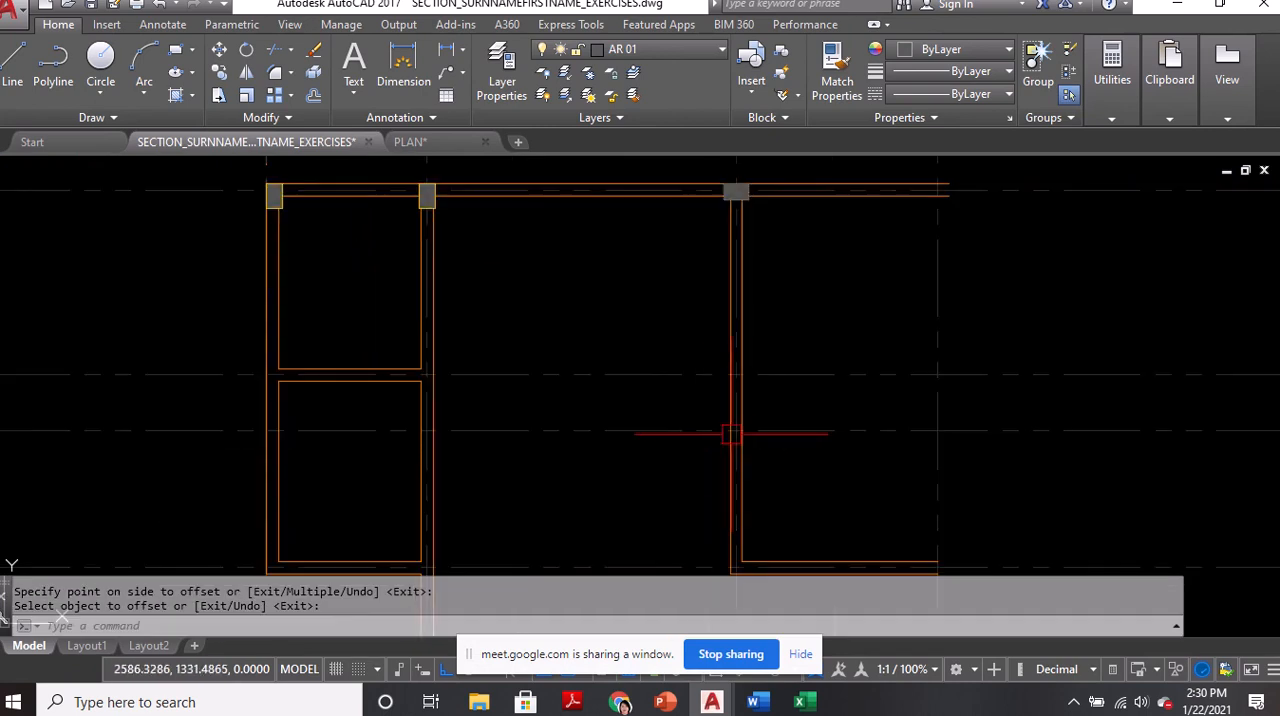
# Copy the northwest corner column by its west-edge midpoint down the outer west wall line to the new horizontal grid line
pyautogui.write('co')
pyautogui.press('Return')
pyautogui.scroll(5, 243, 200)
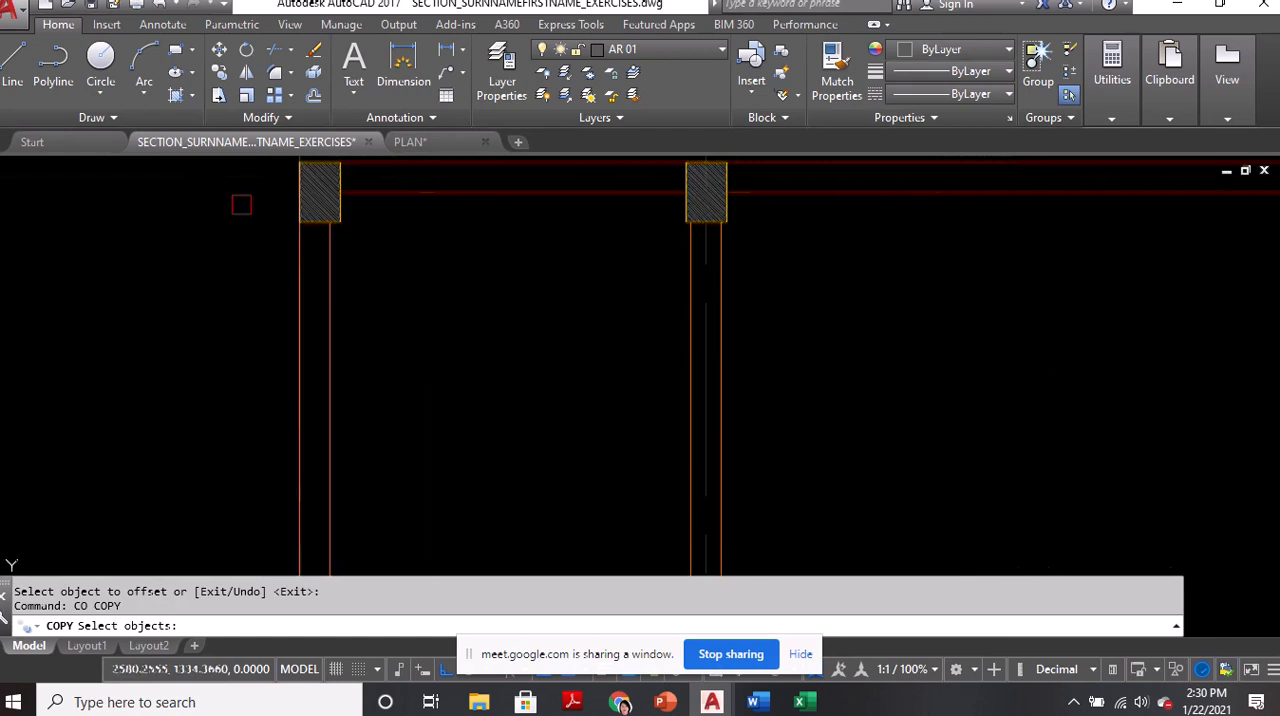
pyautogui.click(337, 189)
pyautogui.press('Return')
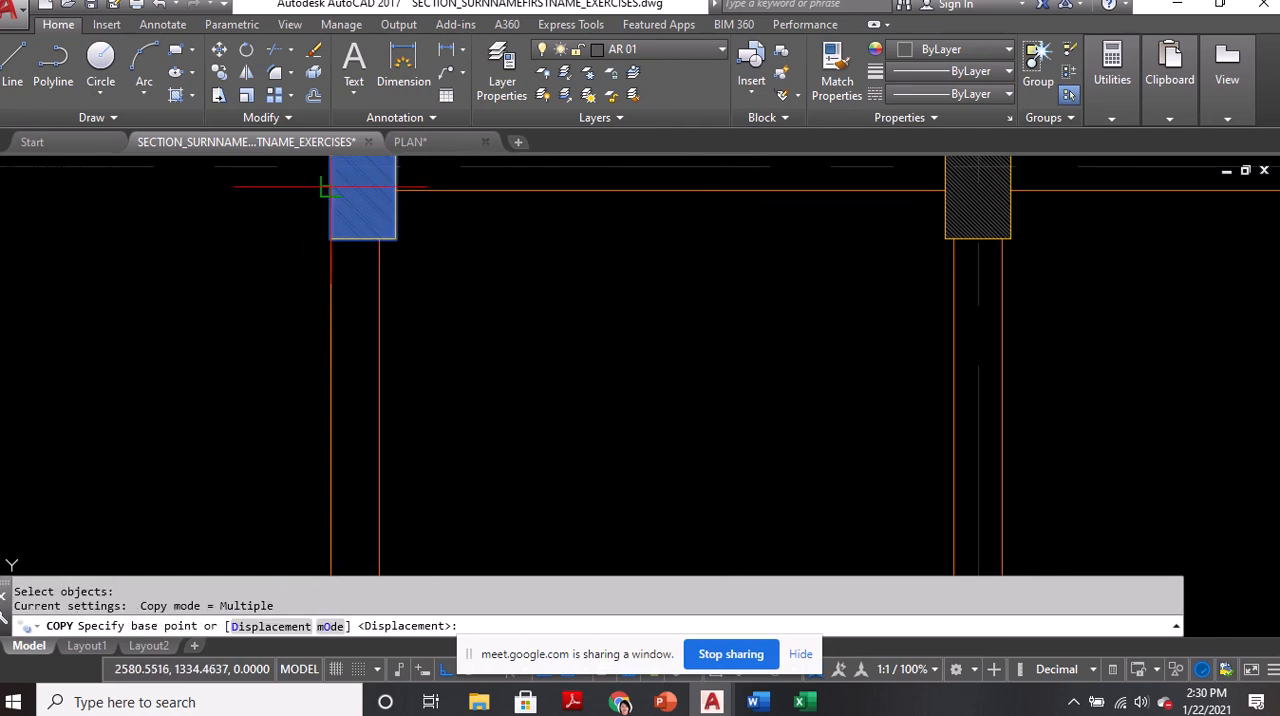
pyautogui.click(331, 190)
pyautogui.scroll(-5, 331, 192)
pyautogui.moveTo(329, 486); pyautogui.dragTo(343, 283, button='middle')
pyautogui.click(345, 365)
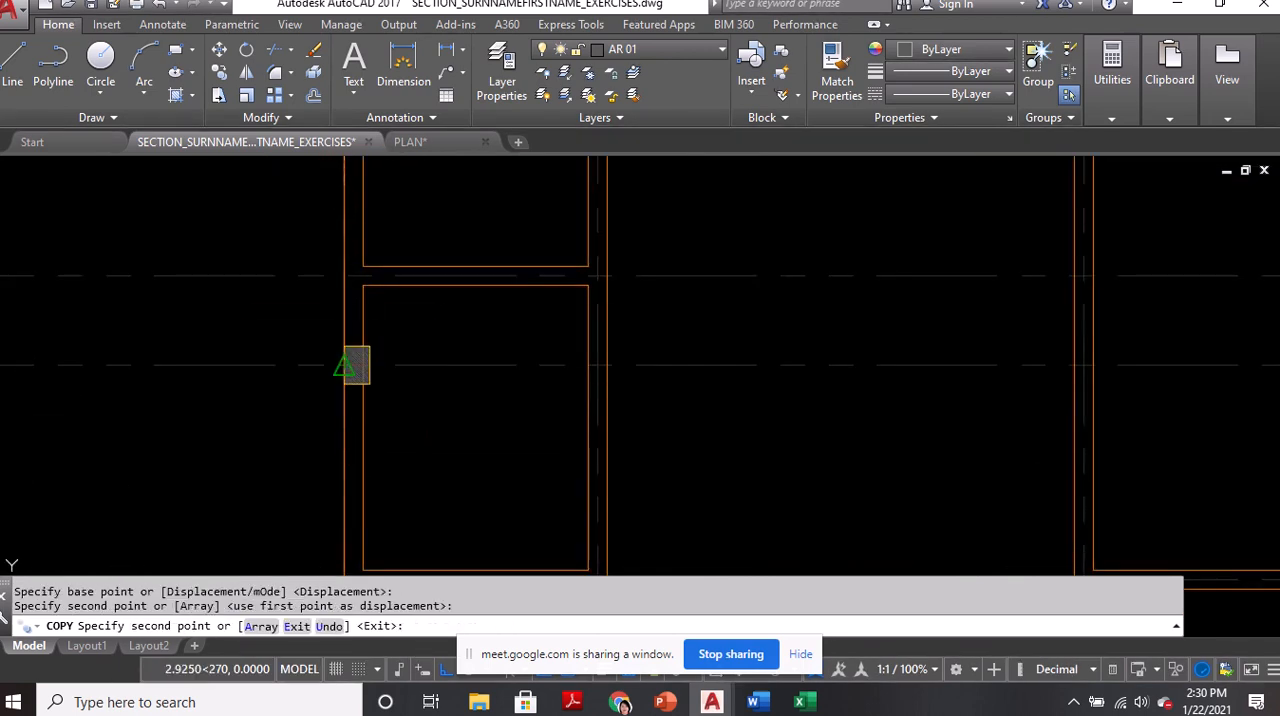
pyautogui.press('Return')
# Copy the new west-wall column by its top-edge midpoint straight east onto the third vertical grid line
pyautogui.scroll(-2, 351, 369)
pyautogui.write('co')
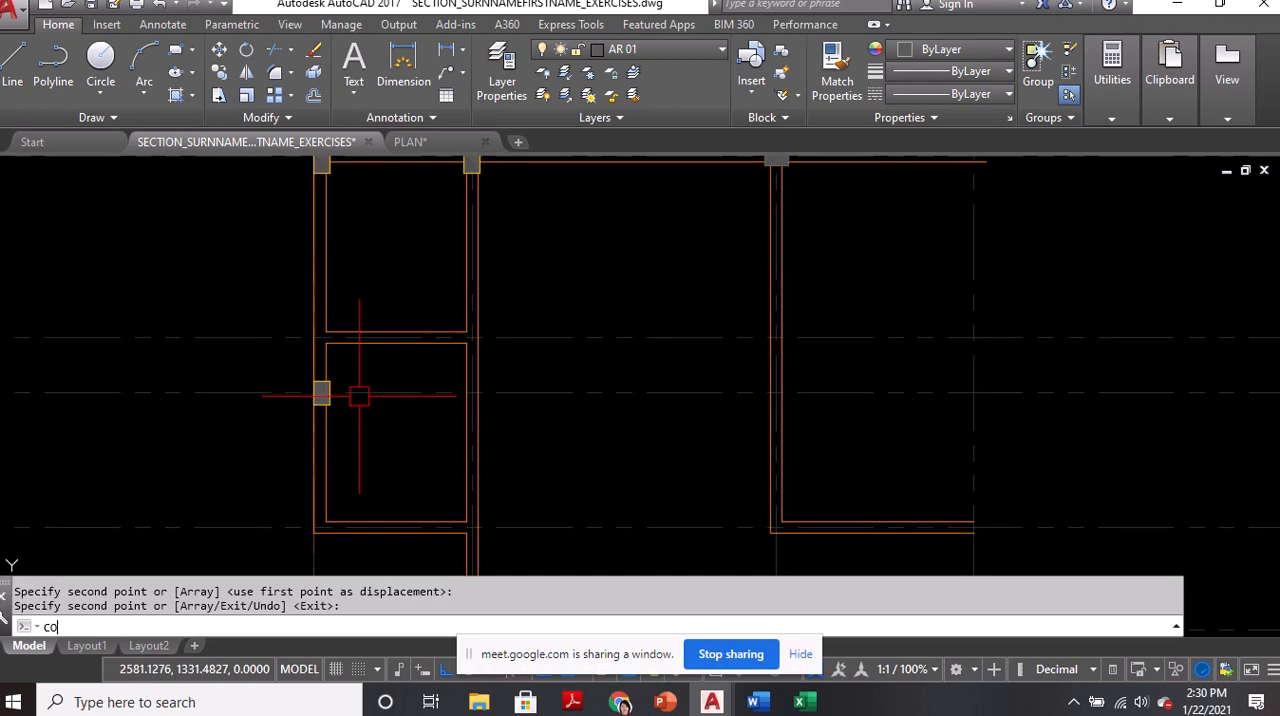
pyautogui.press('Return')
pyautogui.scroll(5, 343, 375)
pyautogui.click(344, 377)
pyautogui.scroll(2, 344, 377)
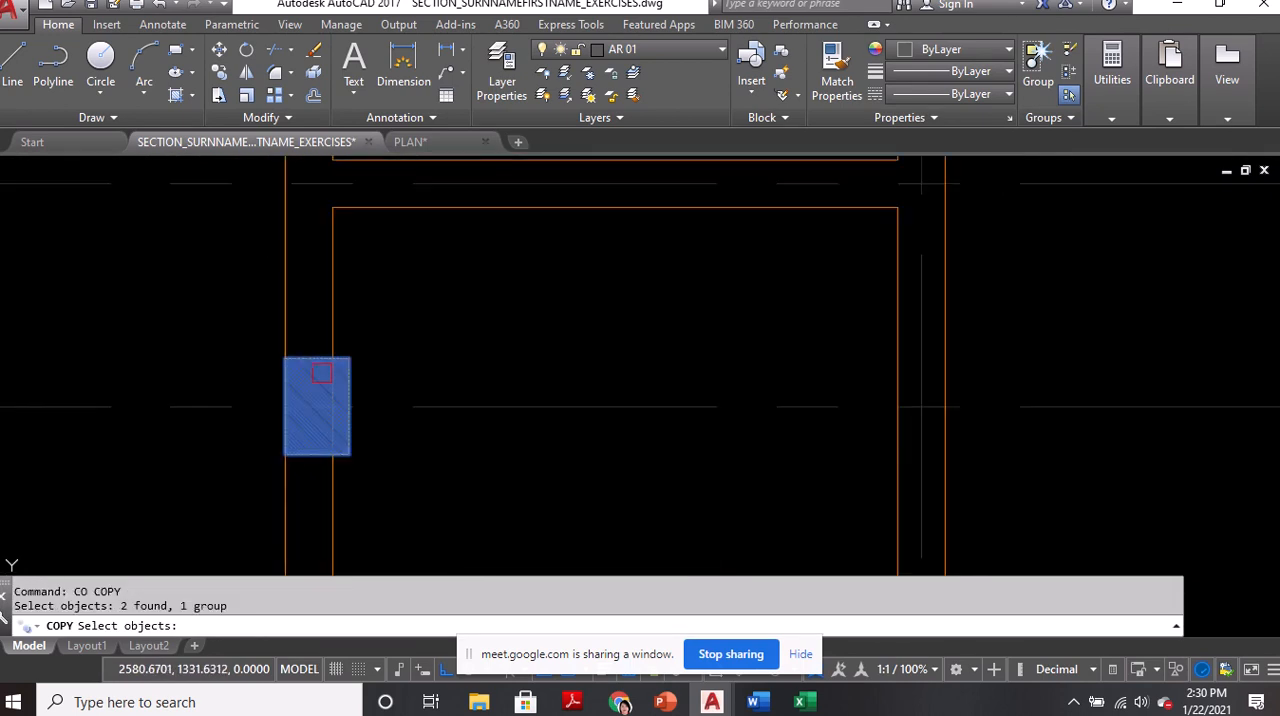
pyautogui.press('Return')
pyautogui.click(316, 357)
pyautogui.scroll(-3, 320, 360)
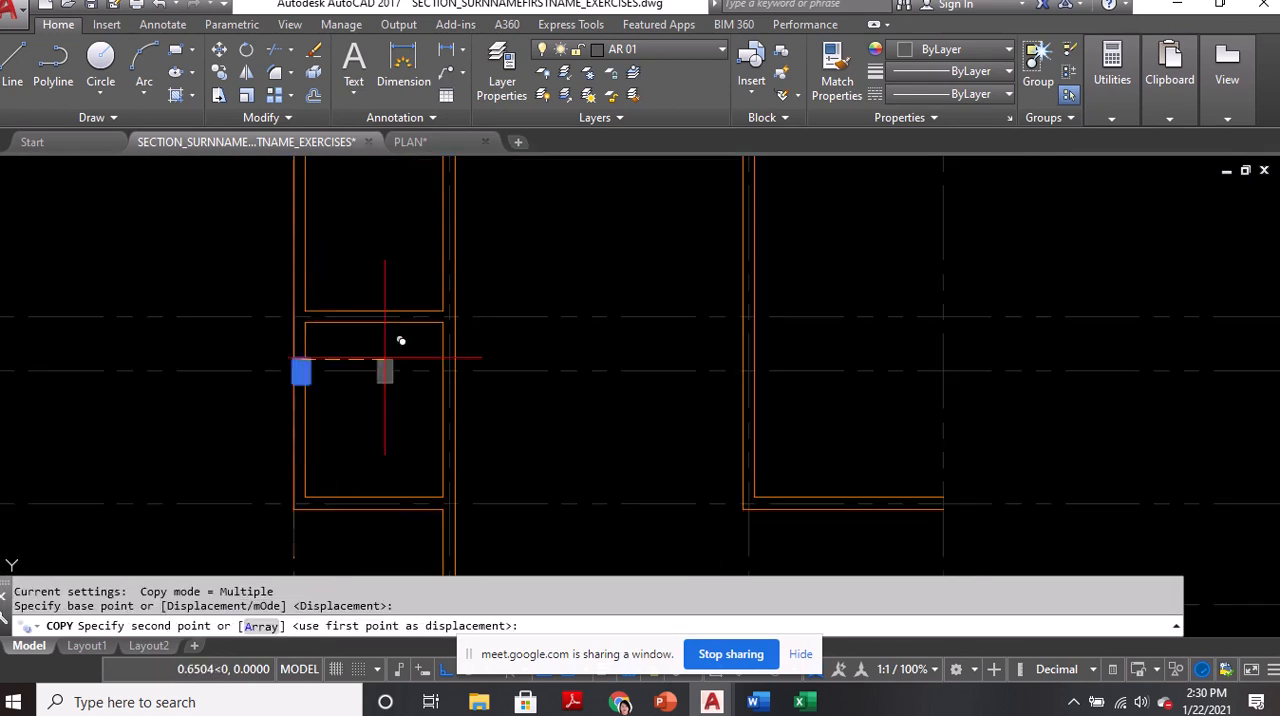
pyautogui.scroll(2, 746, 361)
pyautogui.click(746, 361)
pyautogui.press('Return')
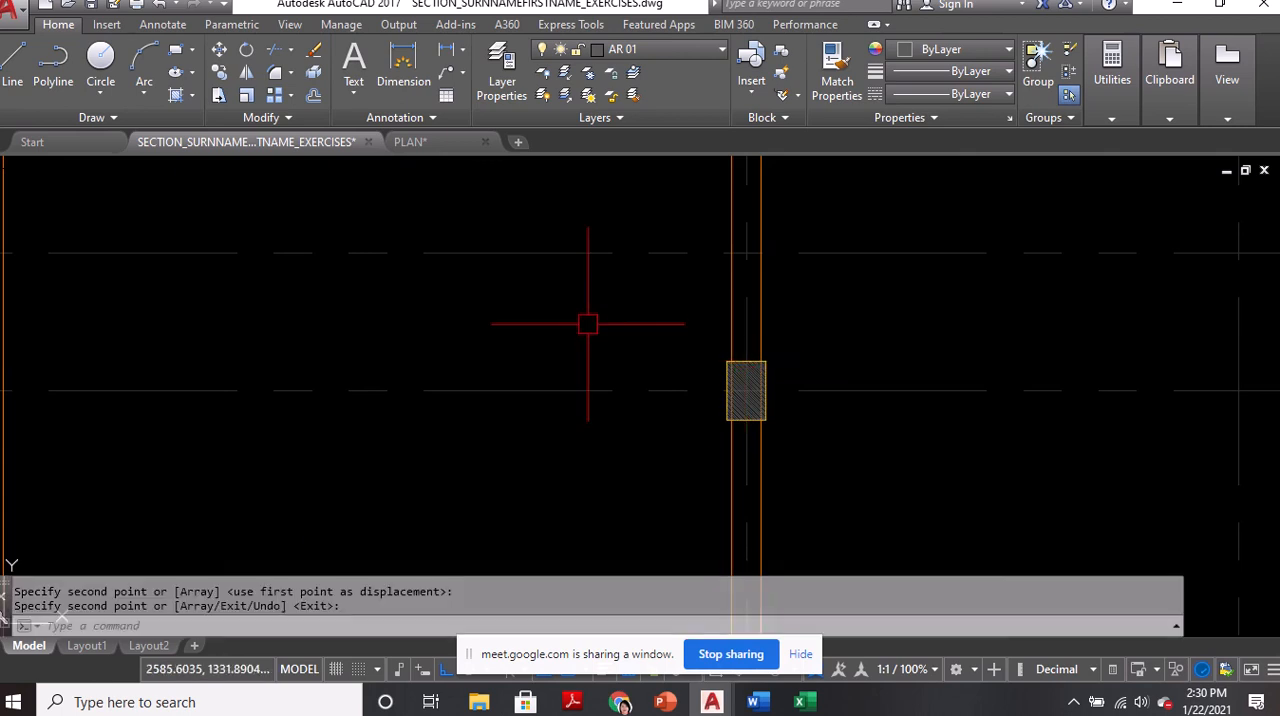
# Stretch the top end of the lower room's west inner wall line down to the west column's south face
pyautogui.scroll(-2, 606, 337)
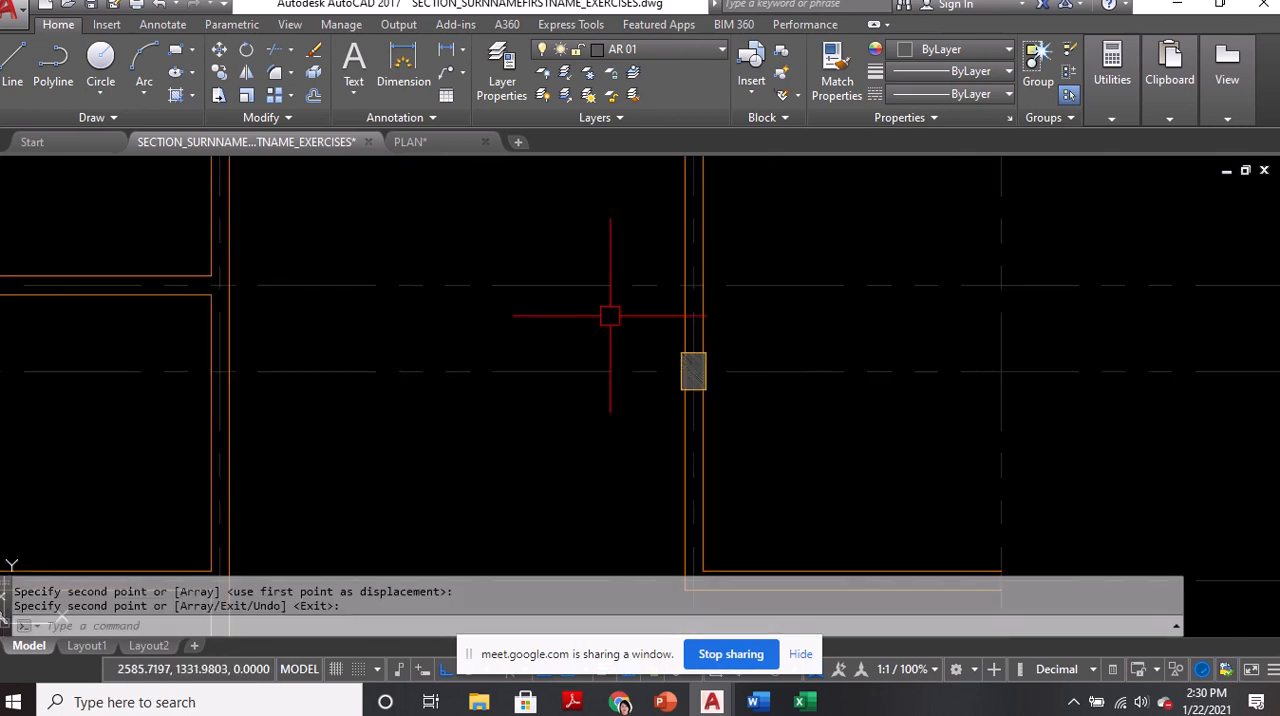
pyautogui.scroll(3, 698, 355)
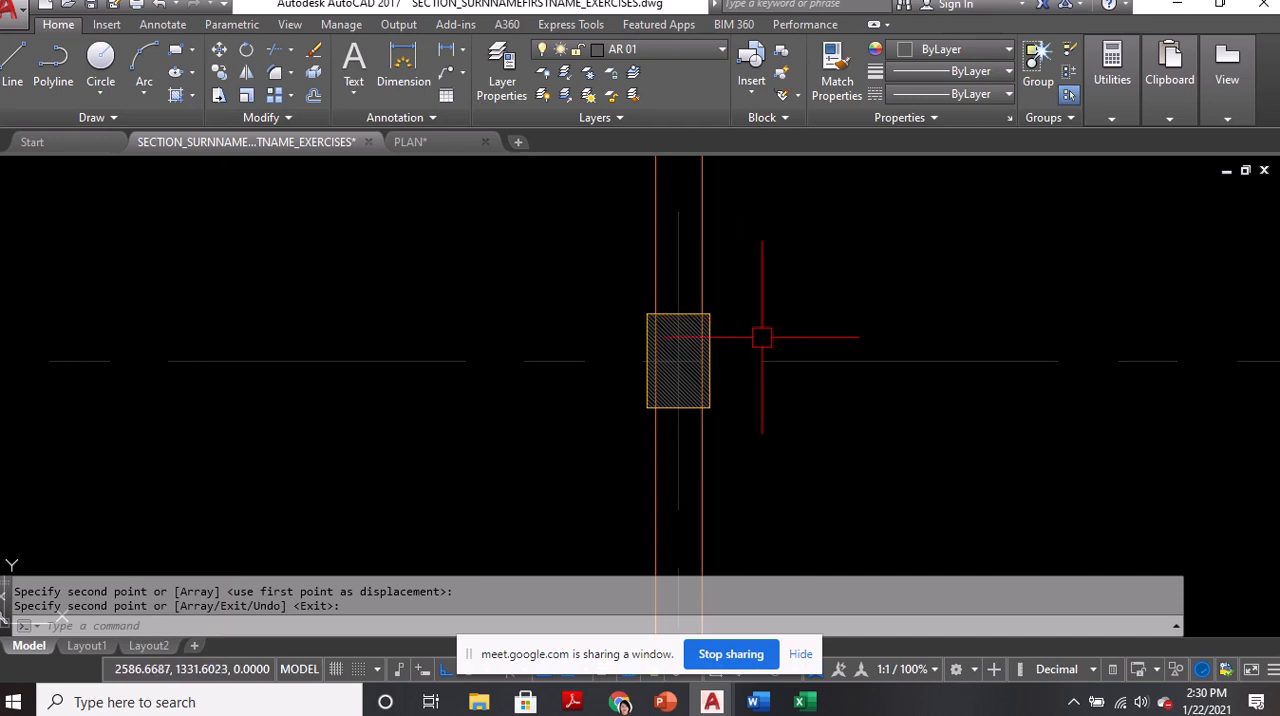
pyautogui.scroll(-3, 760, 336)
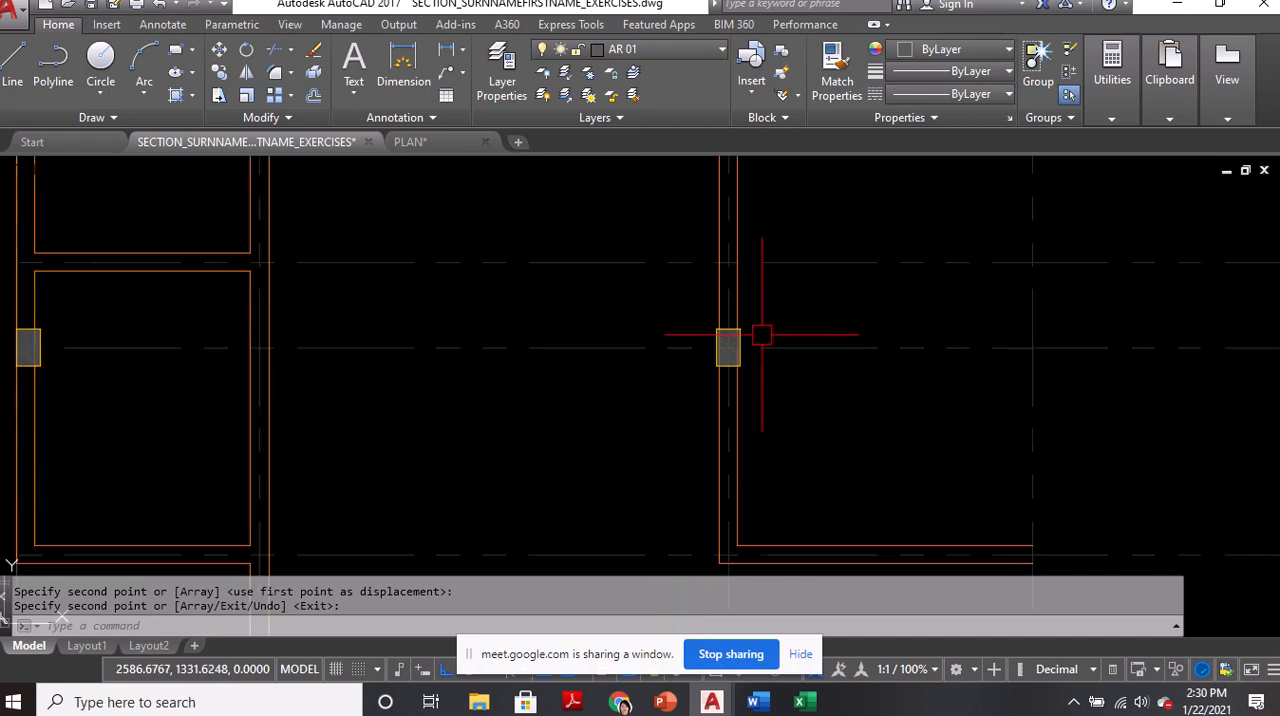
pyautogui.moveTo(396, 368); pyautogui.dragTo(640, 407, button='middle')
pyautogui.scroll(2, 291, 381)
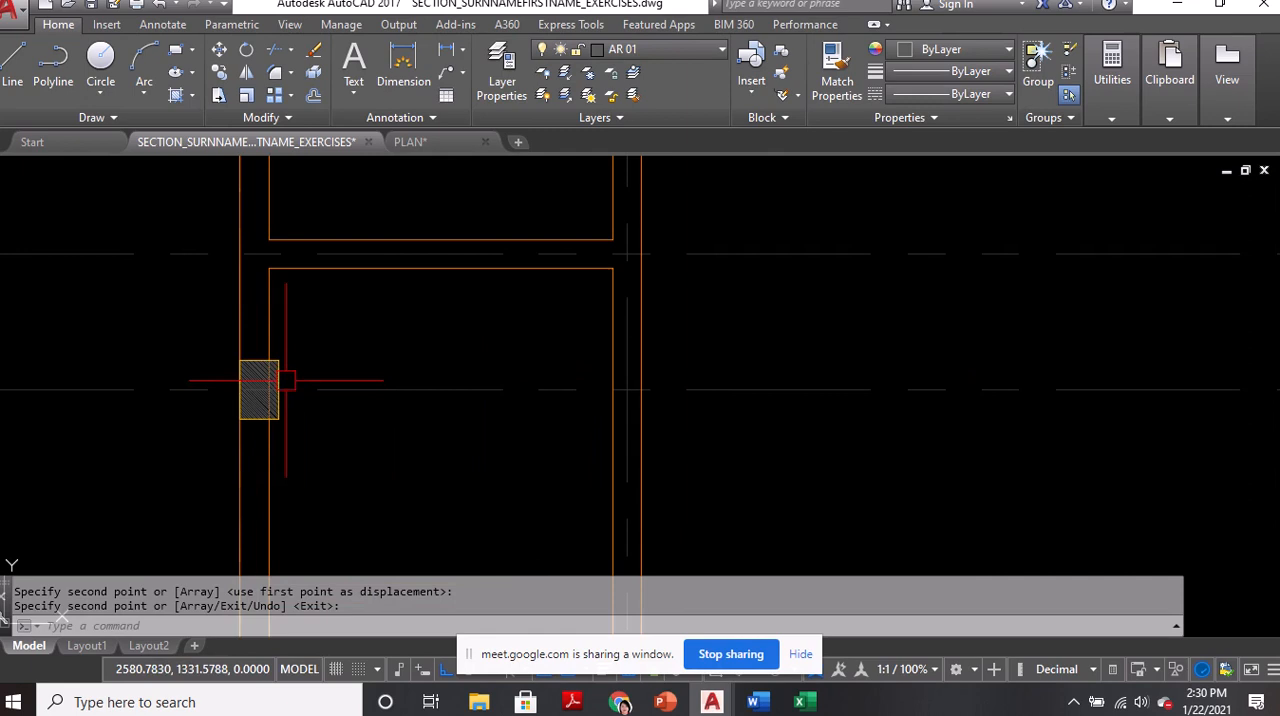
pyautogui.press('Return')
pyautogui.click(268, 320)
pyautogui.click(268, 268)
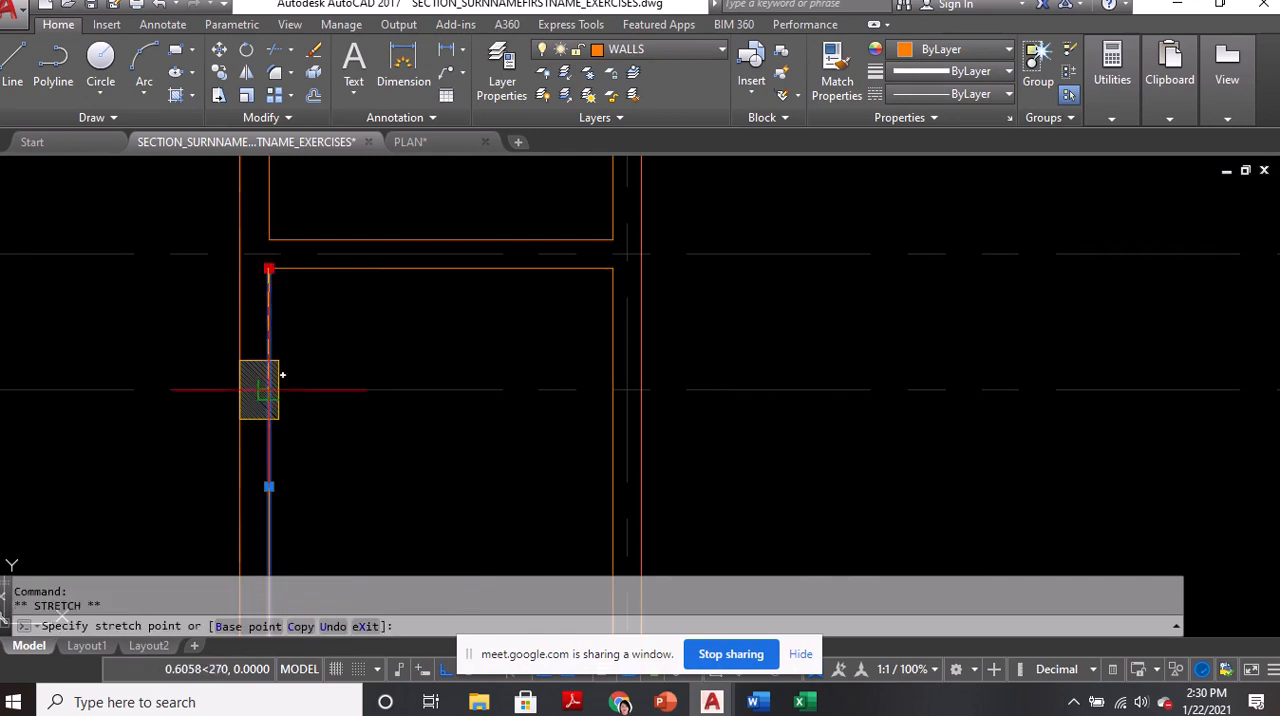
pyautogui.scroll(2, 283, 390)
pyautogui.press('Escape')
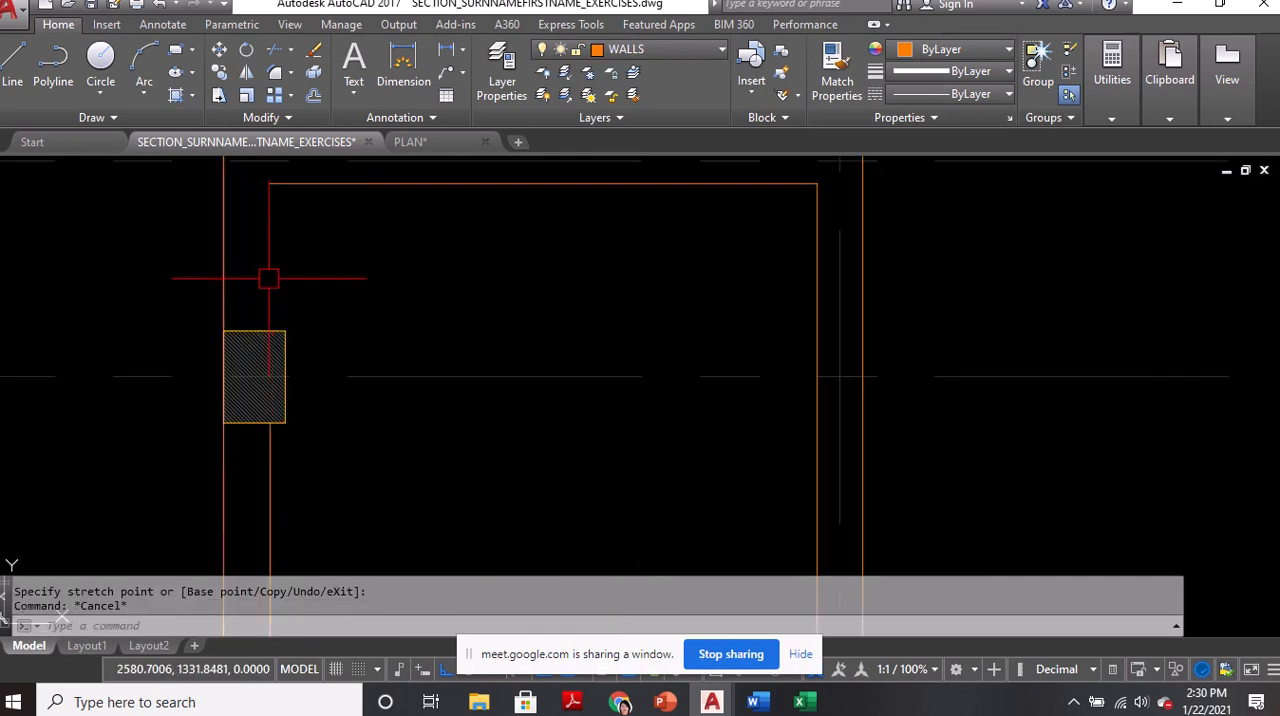
# Make WALLS the current layer and draw a line from the lower room's northwest inner corner down to the west column's north face
pyautogui.write('l')
pyautogui.press('BackSpace')
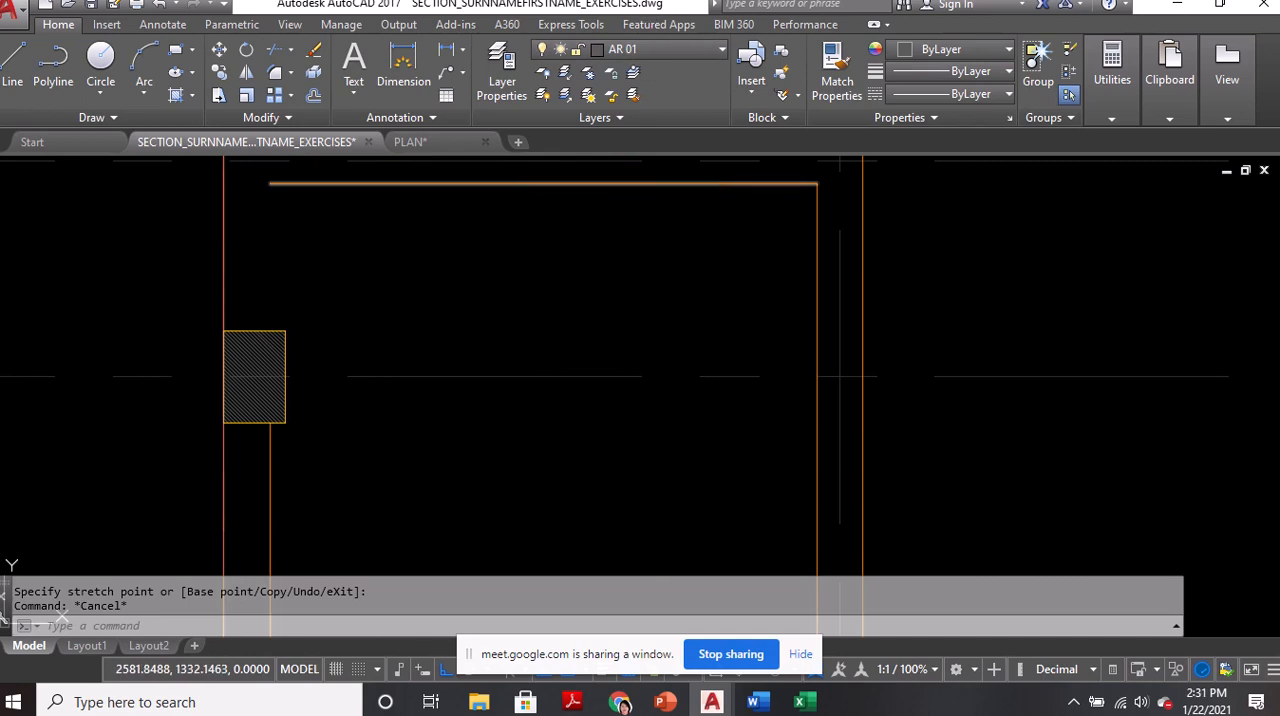
pyautogui.click(640, 50)
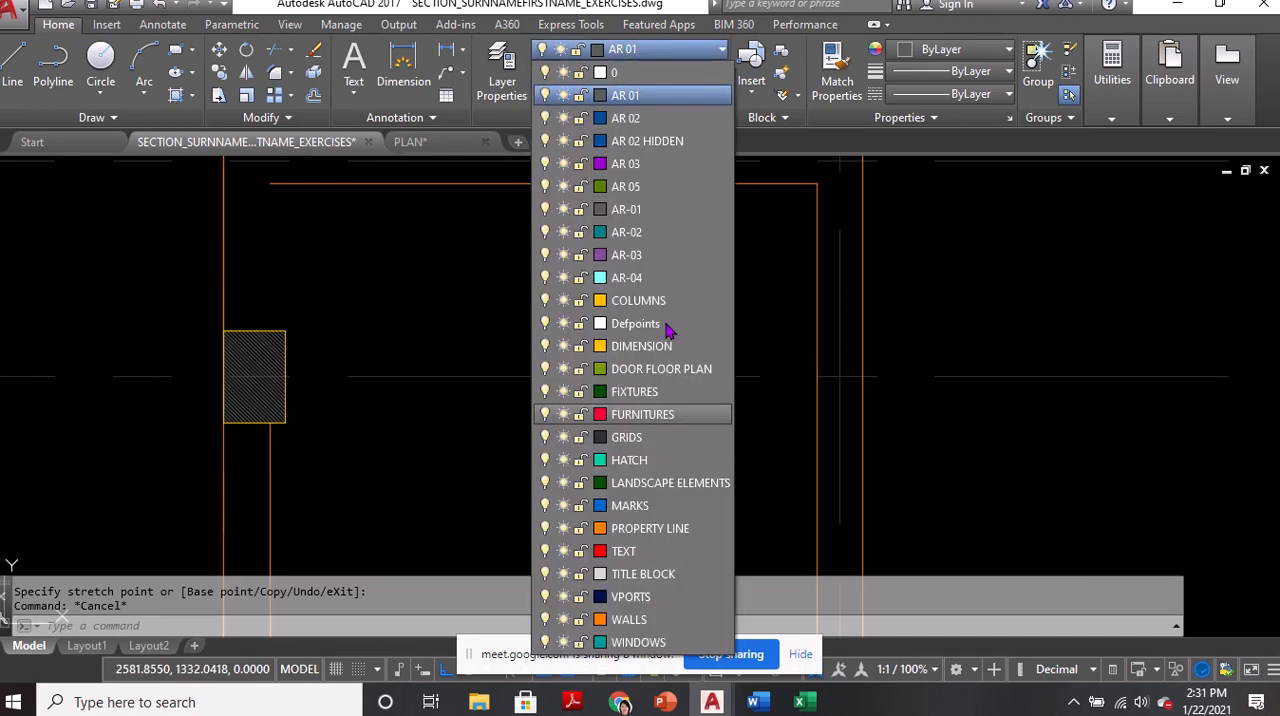
pyautogui.click(629, 619)
pyautogui.moveTo(361, 279); pyautogui.dragTo(391, 327, button='middle')
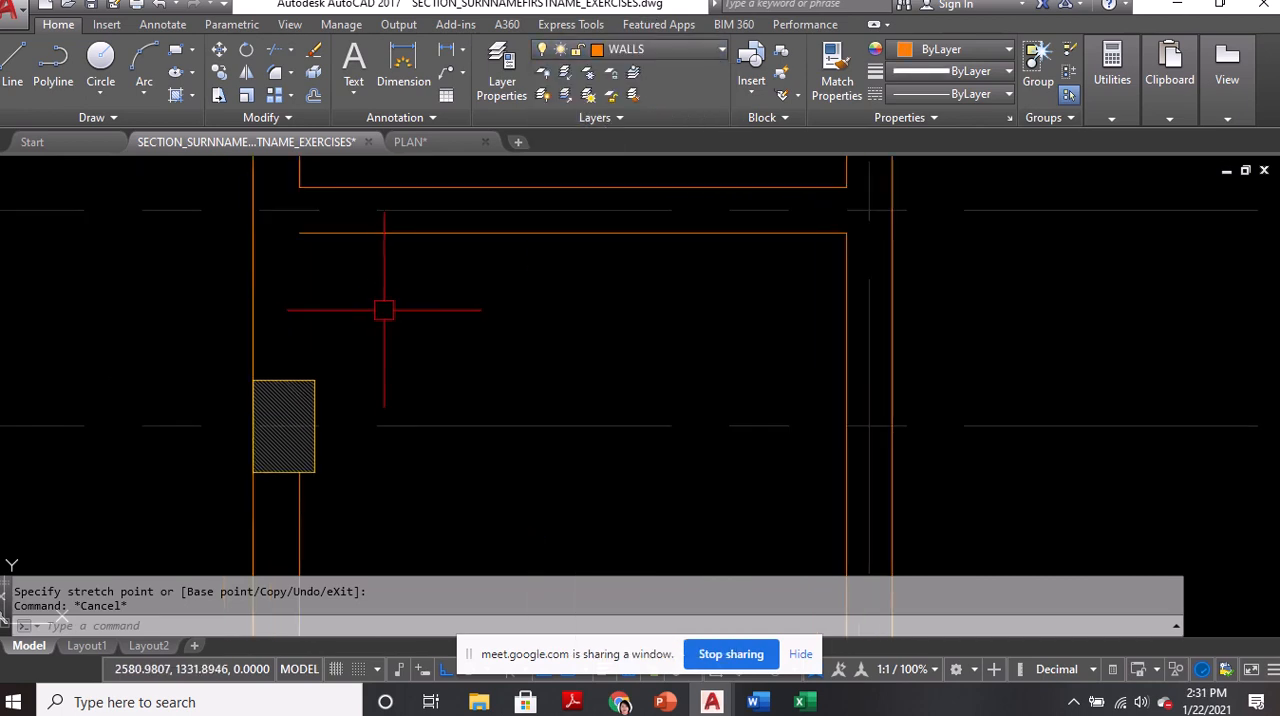
pyautogui.write('L')
pyautogui.press('Return')
pyautogui.click(298, 233)
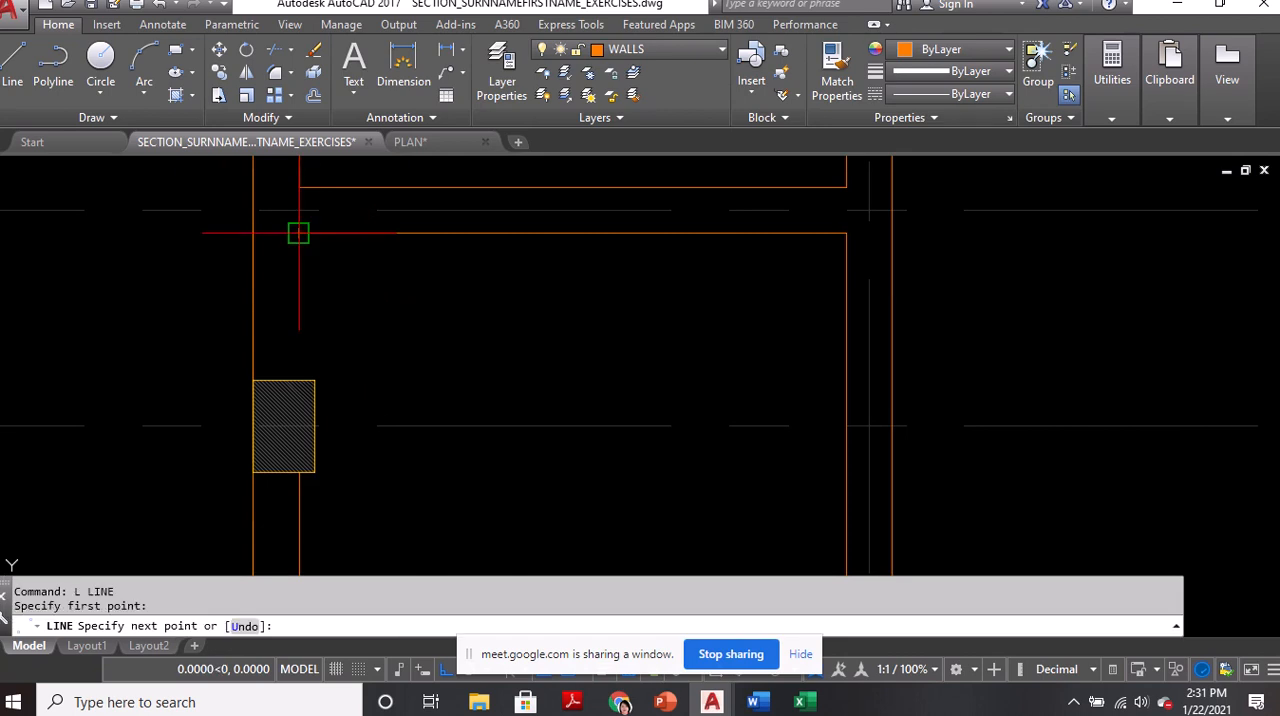
pyautogui.press('Return')
pyautogui.scroll(-5, 270, 349)
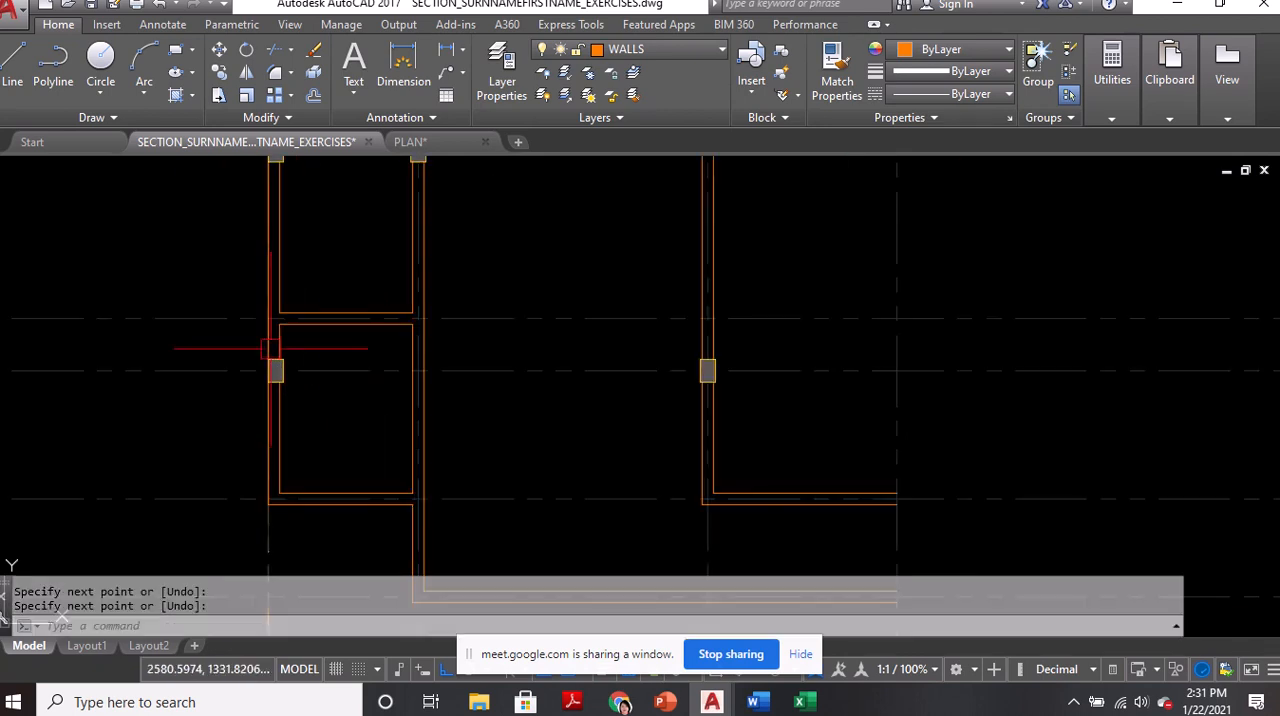
# Draw a rectangle over the outline of the copied column on the third vertical grid line, from corner to opposite corner
pyautogui.moveTo(754, 312); pyautogui.dragTo(646, 377, button='middle')
pyautogui.scroll(4, 599, 466)
pyautogui.scroll(2, 599, 466)
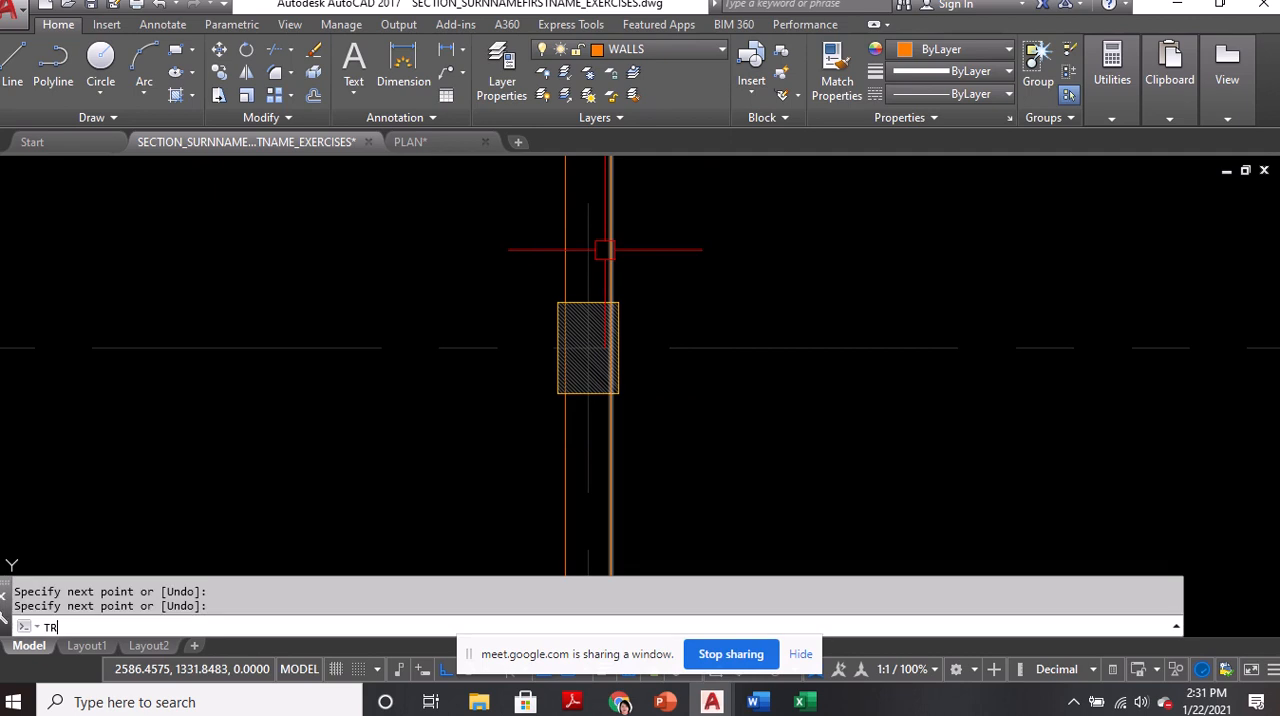
pyautogui.press('BackSpace')
pyautogui.press('BackSpace')
pyautogui.write('REC')
pyautogui.press('Return')
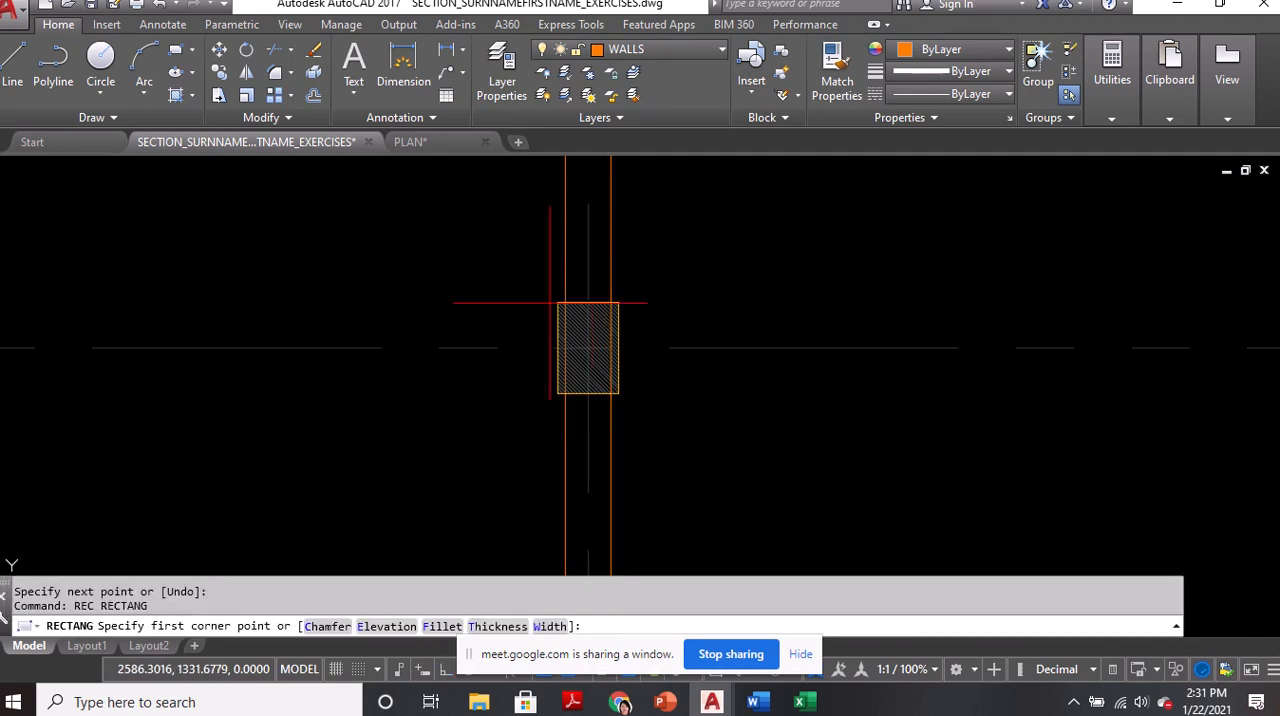
pyautogui.click(557, 303)
pyautogui.click(618, 393)
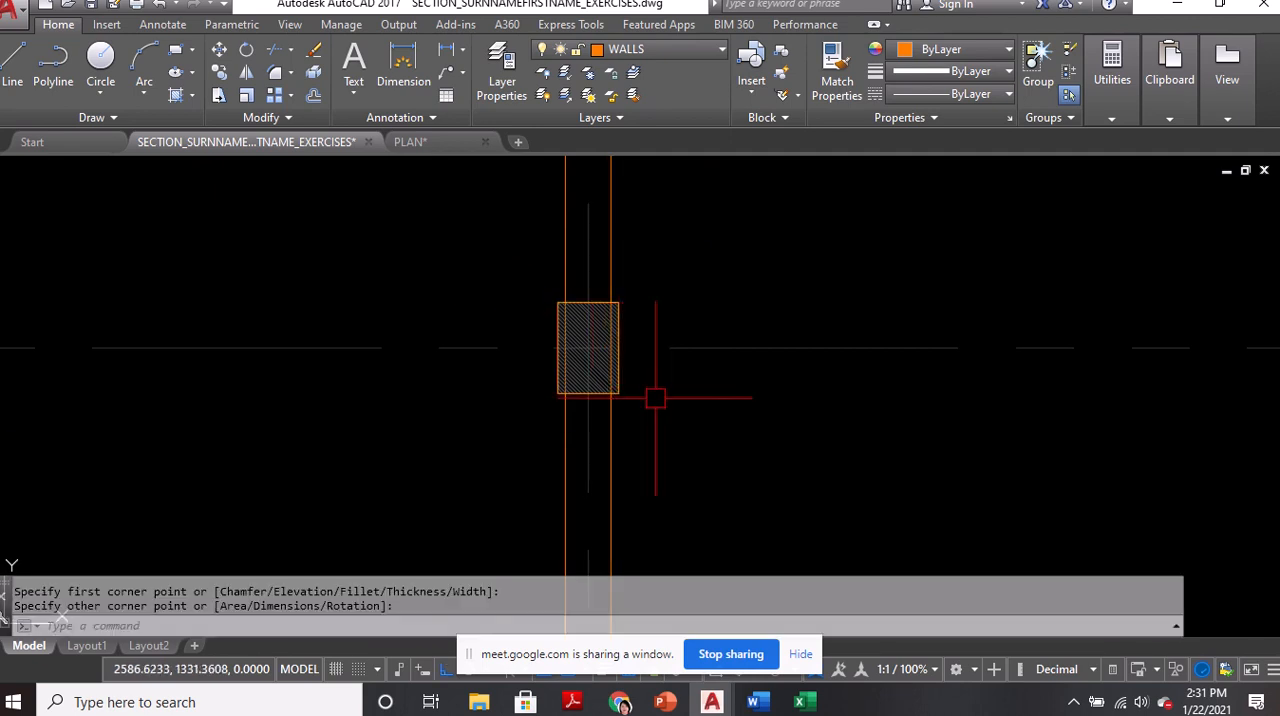
# Trim away both wall lines inside the column on the third vertical grid line, using the traced rectangle as the cutting edge
pyautogui.write('TR')
pyautogui.press('Return')
pyautogui.scroll(2, 622, 392)
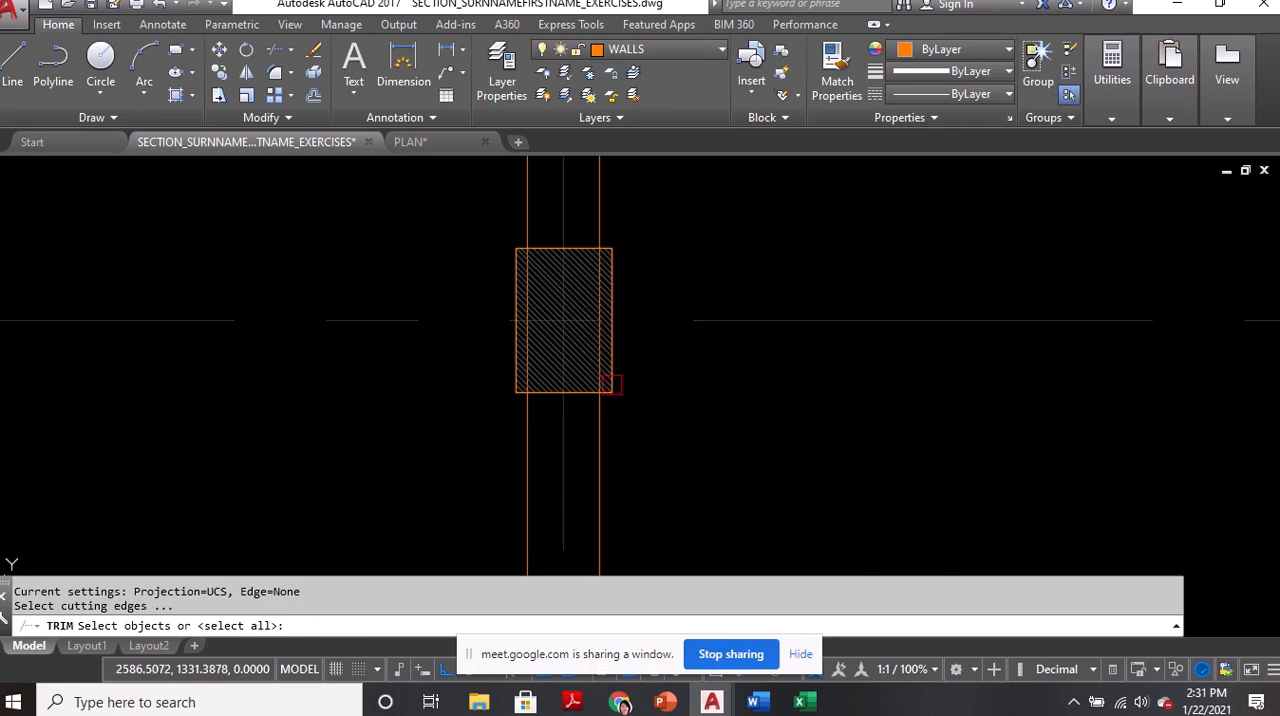
pyautogui.click(608, 375)
pyautogui.press('Return')
pyautogui.scroll(4, 530, 250)
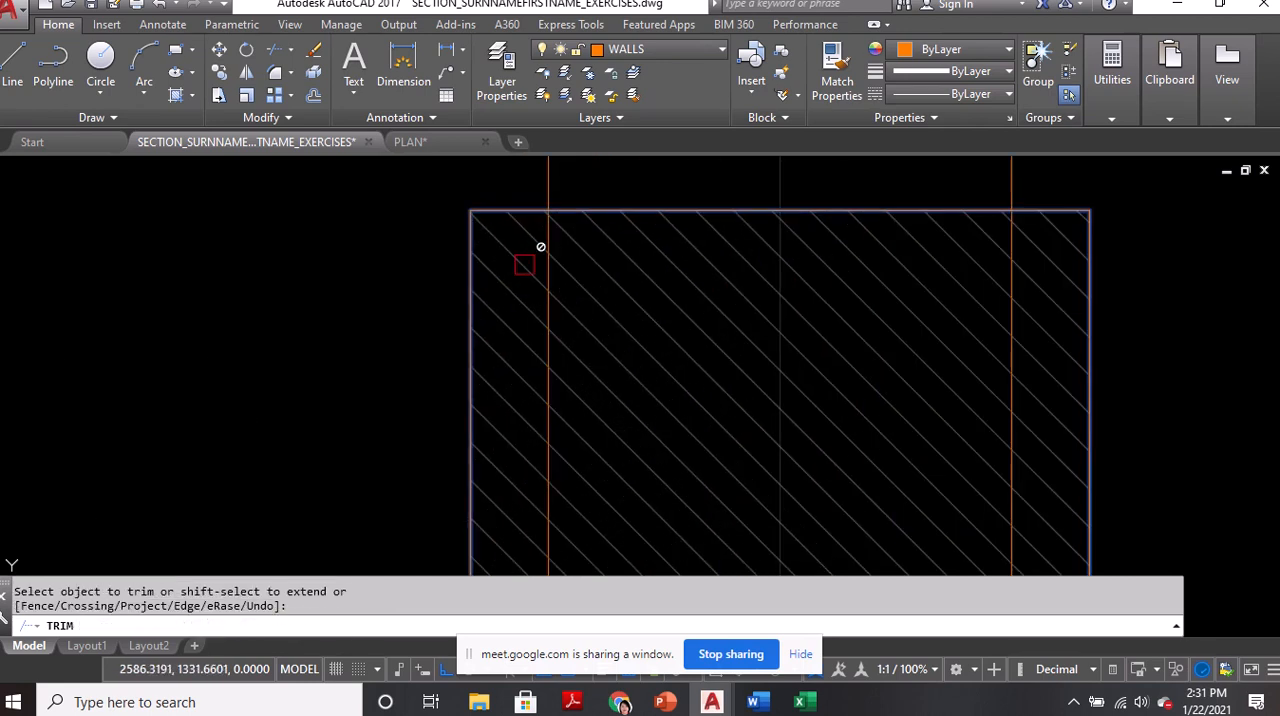
pyautogui.click(543, 271)
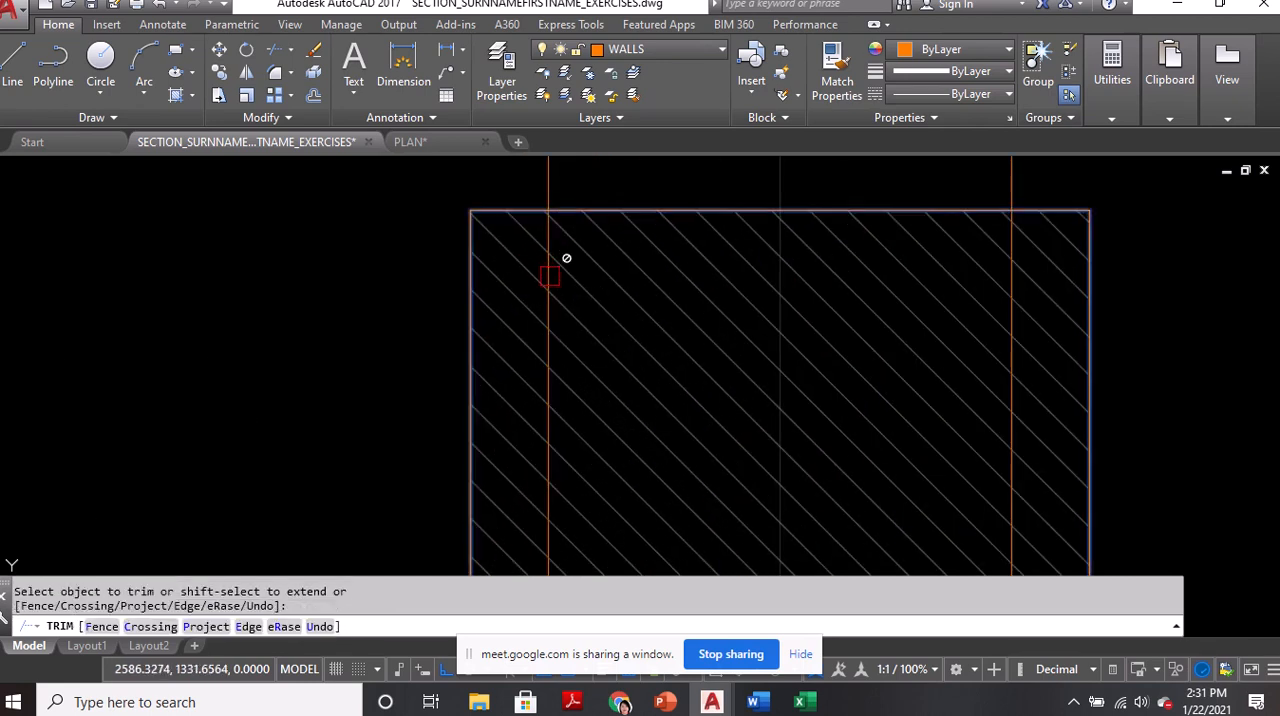
pyautogui.scroll(5, 560, 259)
pyautogui.scroll(-5, 537, 263)
pyautogui.scroll(4, 946, 265)
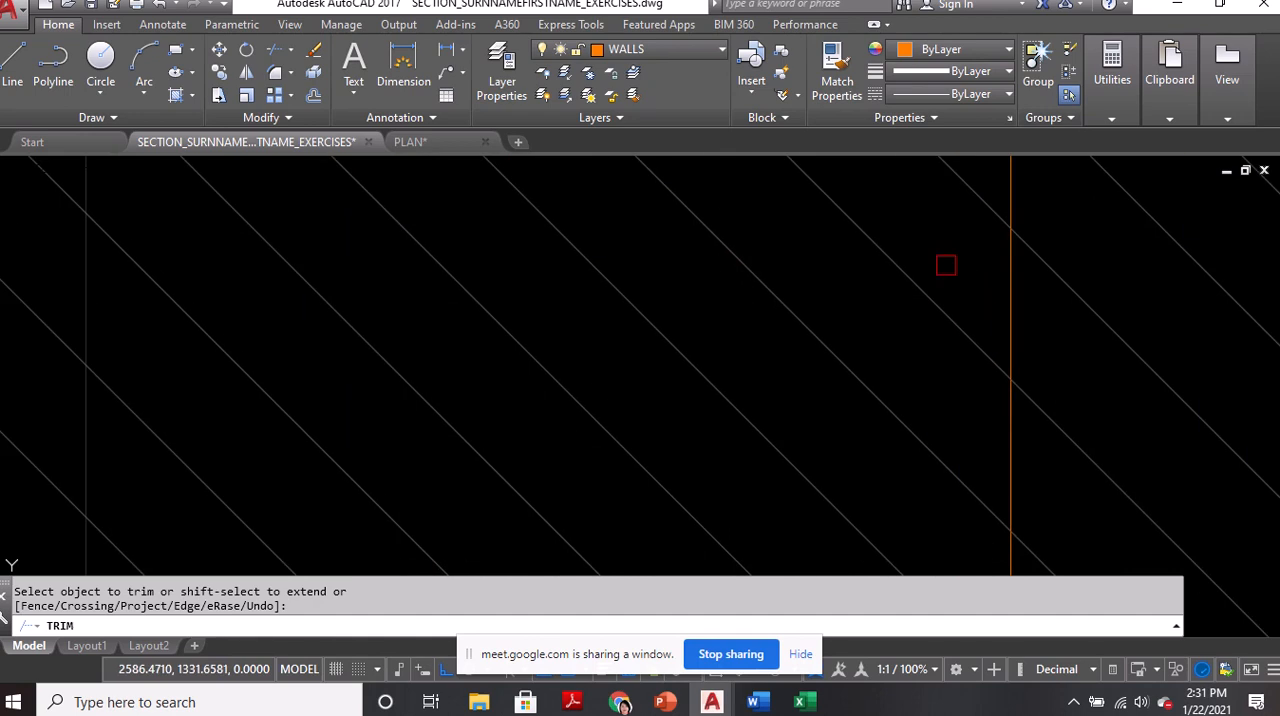
pyautogui.click(1000, 280)
pyautogui.click(686, 363)
pyautogui.scroll(-5, 686, 363)
pyautogui.press('Return')
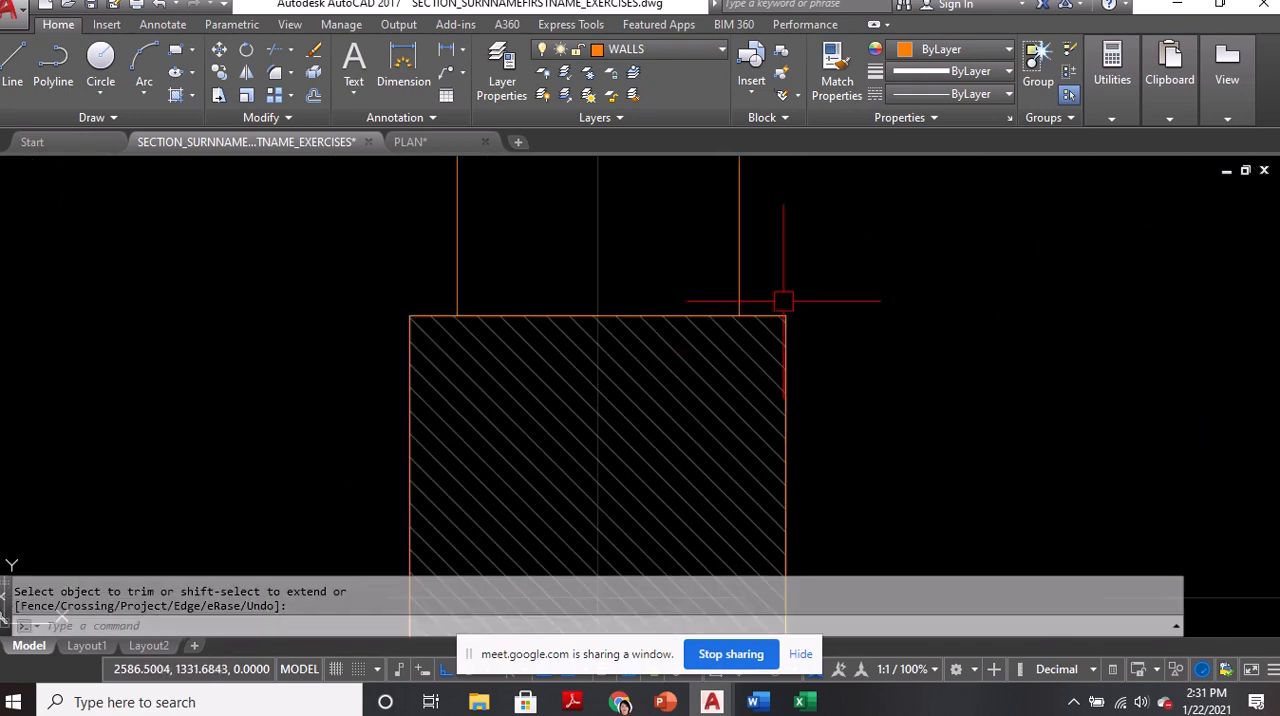
# Erase the rectangle traced around the column on the third vertical grid line
pyautogui.click(775, 318)
pyautogui.write('e')
pyautogui.press('Return')
pyautogui.scroll(-5, 800, 306)
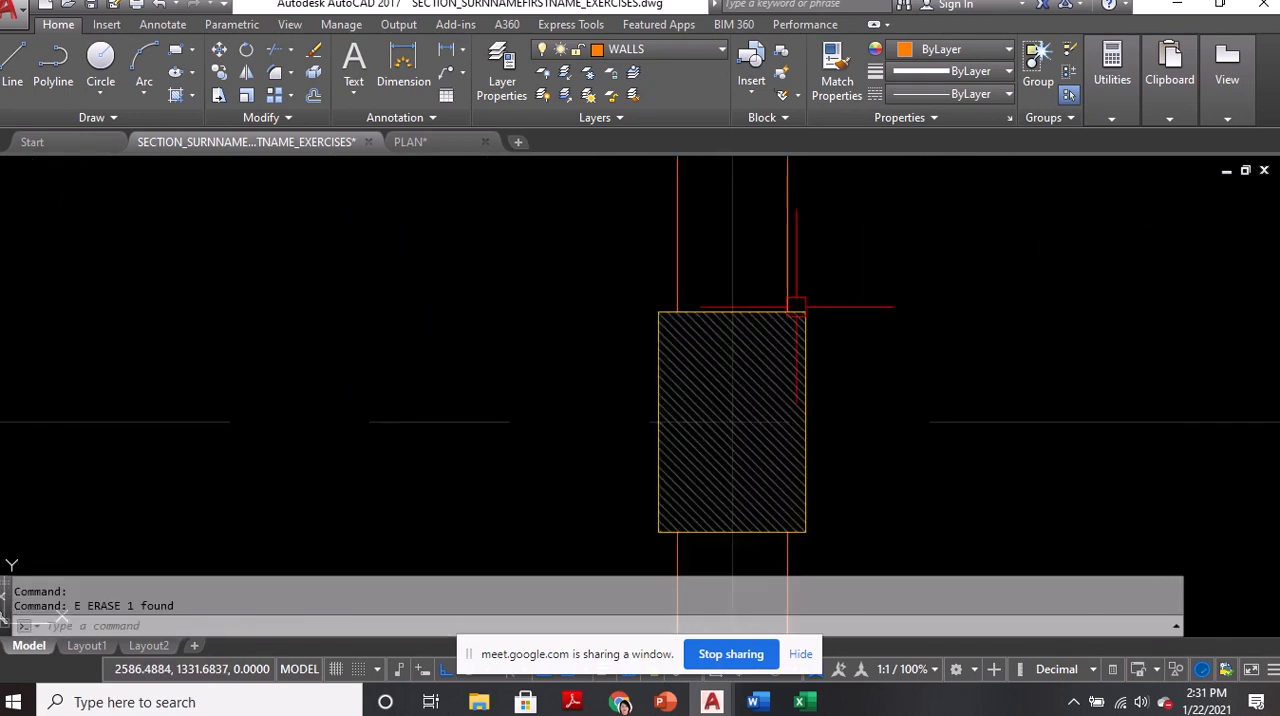
pyautogui.scroll(-5, 794, 308)
pyautogui.moveTo(687, 267); pyautogui.dragTo(687, 385, button='middle')
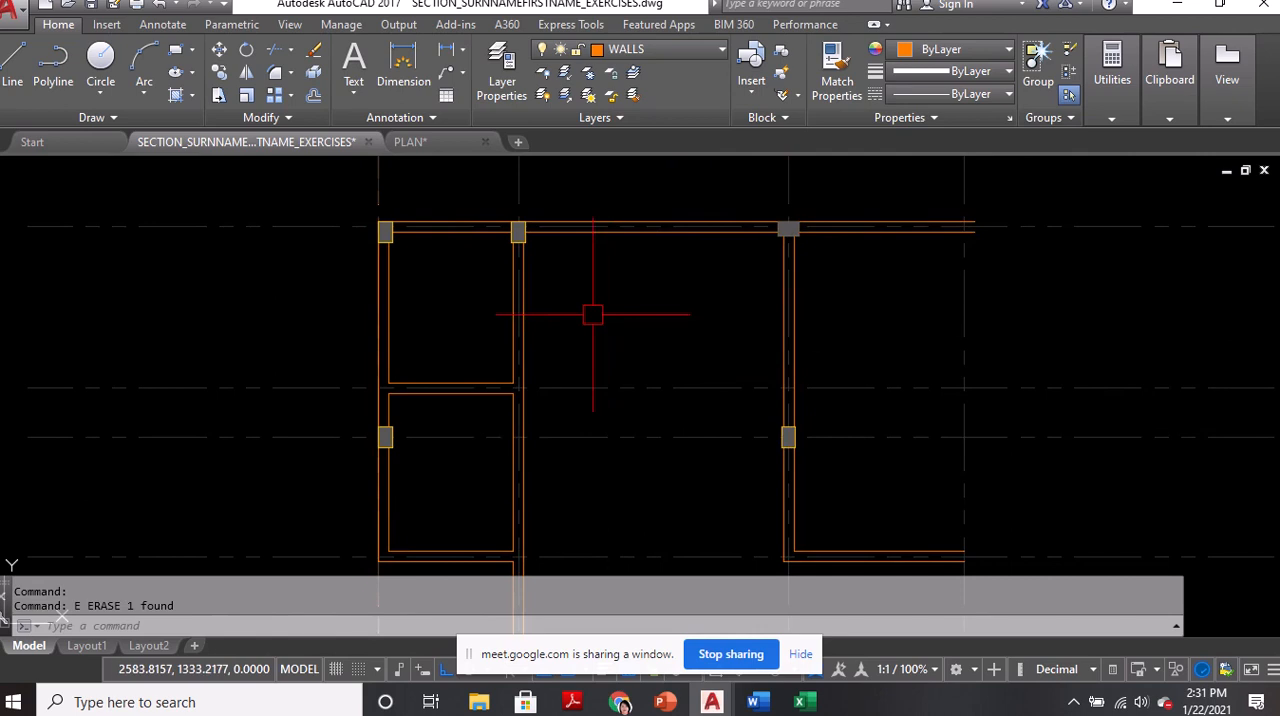
pyautogui.moveTo(490, 436); pyautogui.dragTo(499, 393, button='middle')
pyautogui.moveTo(535, 533); pyautogui.dragTo(534, 509, button='middle')
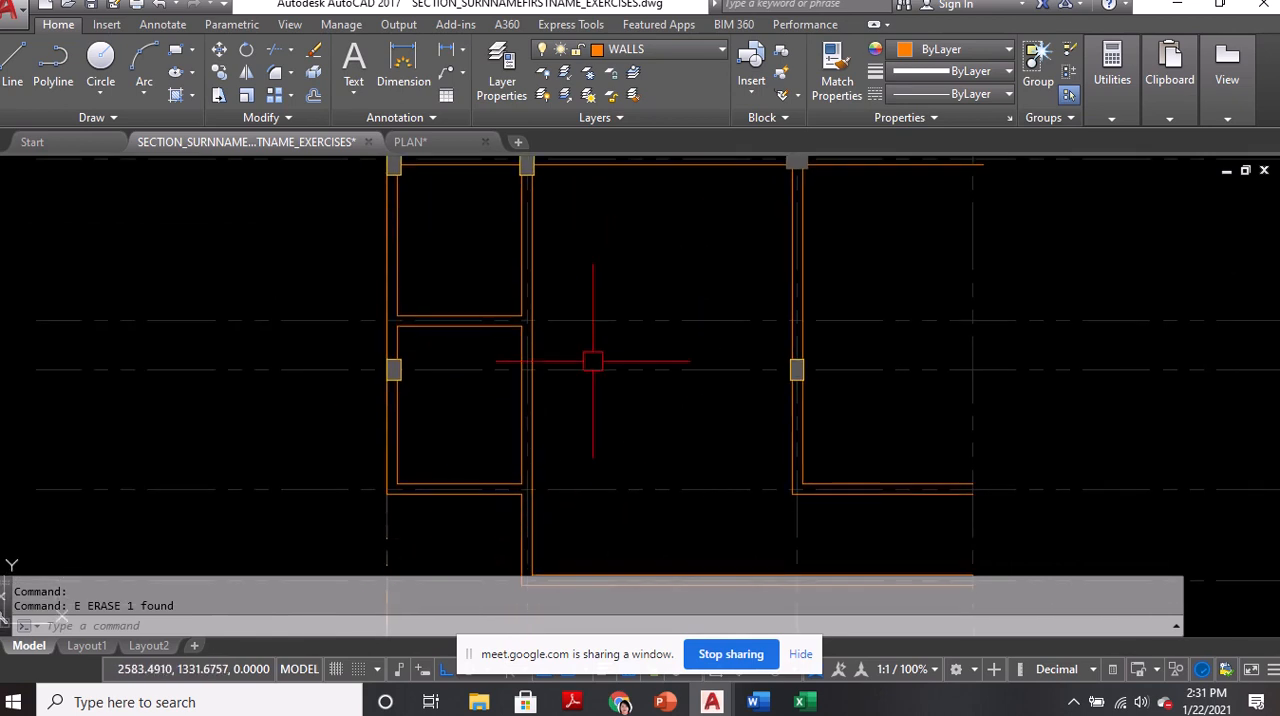
# Switch to the Google Meet call, admit the waiting participant, and return to AutoCAD
pyautogui.moveTo(620, 702)
pyautogui.click(509, 609)
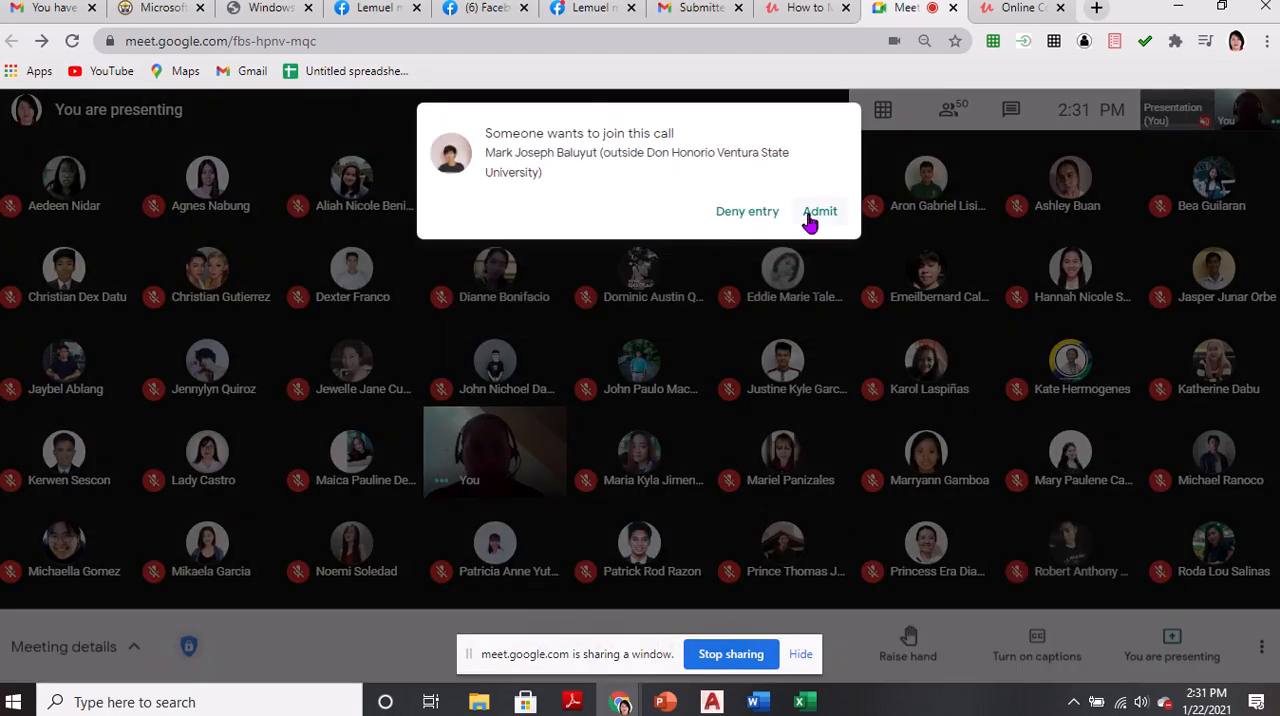
pyautogui.click(816, 214)
pyautogui.hotkey('alt', 'Tab')
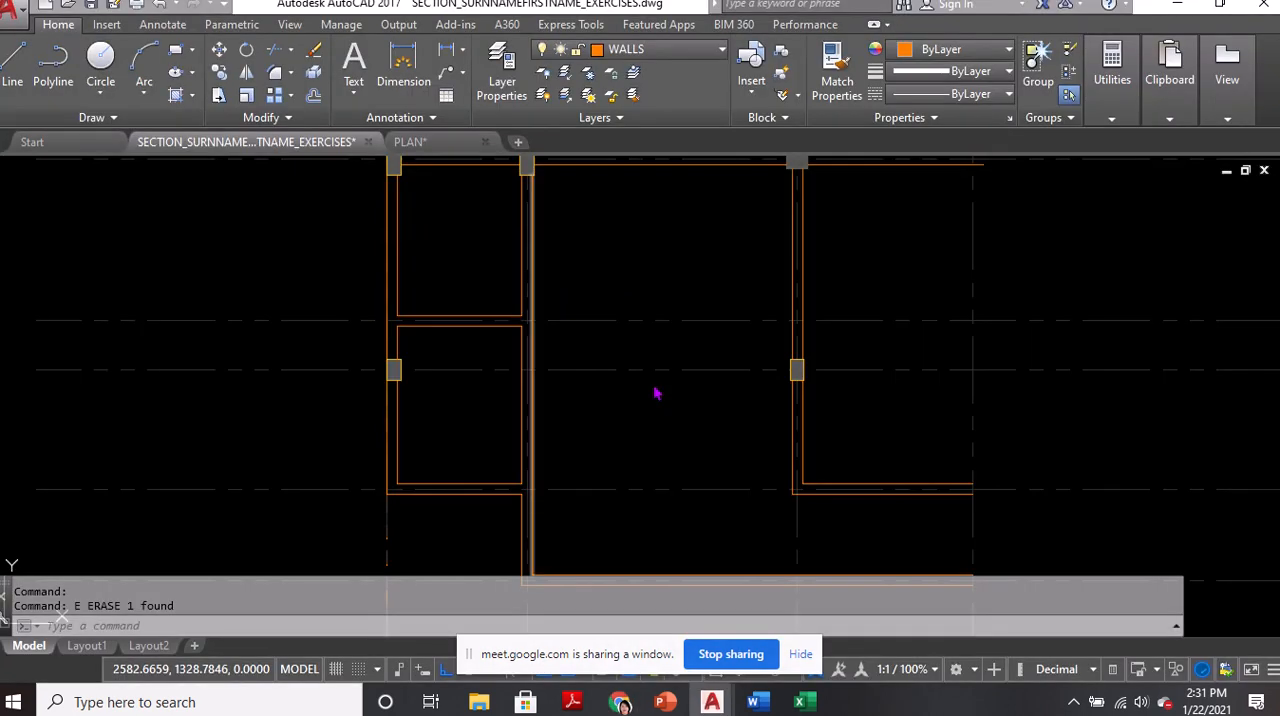
# Switch to the Google Meet call to check the participants and return to AutoCAD
pyautogui.moveTo(488, 278); pyautogui.dragTo(550, 386, button='middle')
pyautogui.scroll(2, 530, 350)
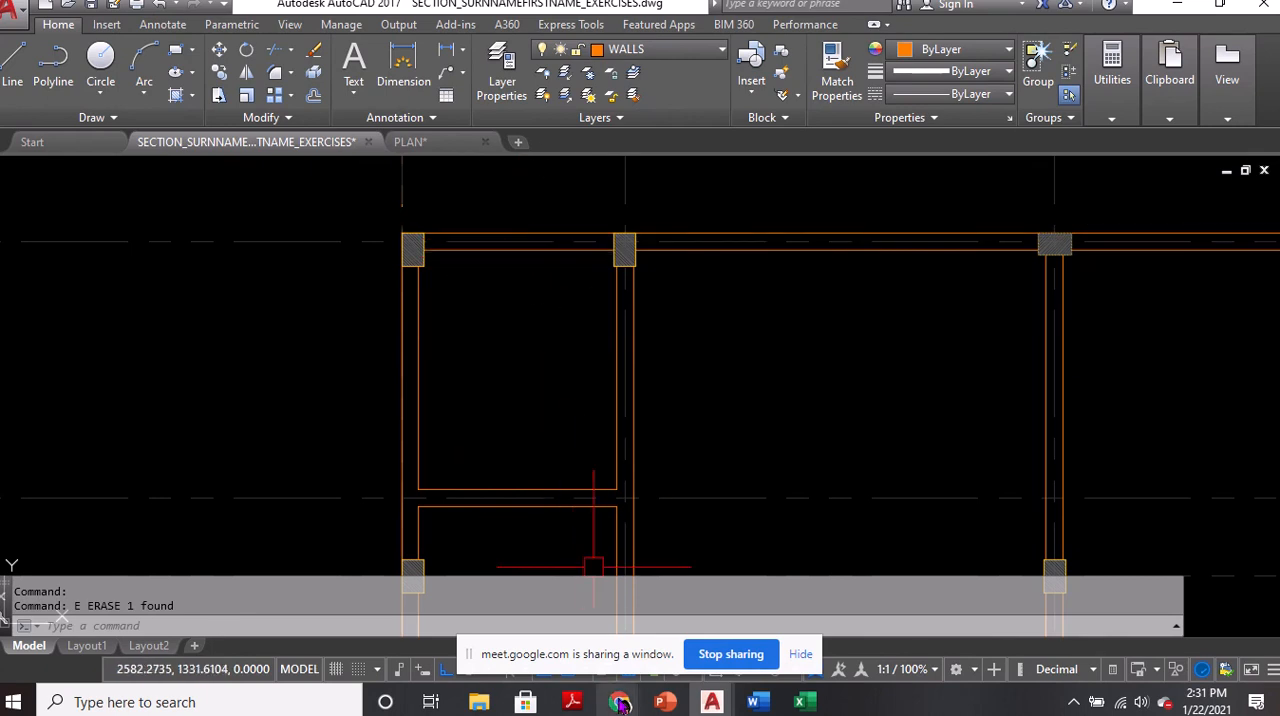
pyautogui.moveTo(620, 704)
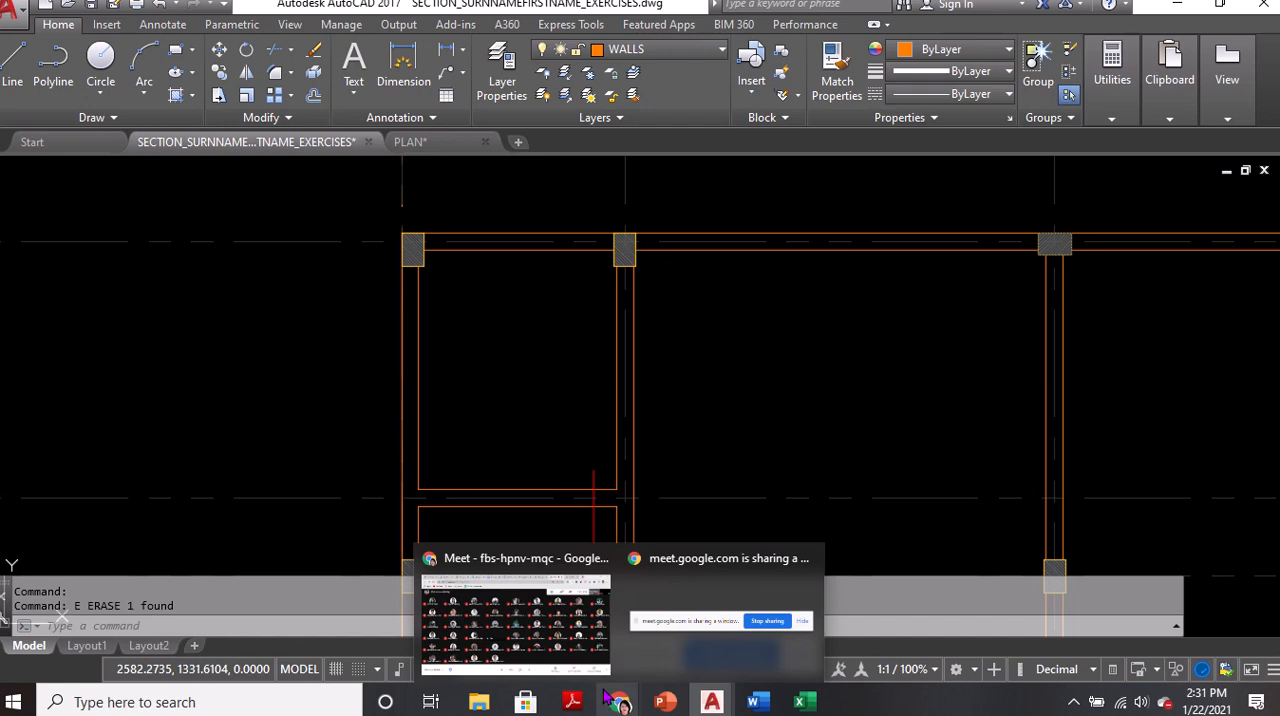
pyautogui.moveTo(597, 684)
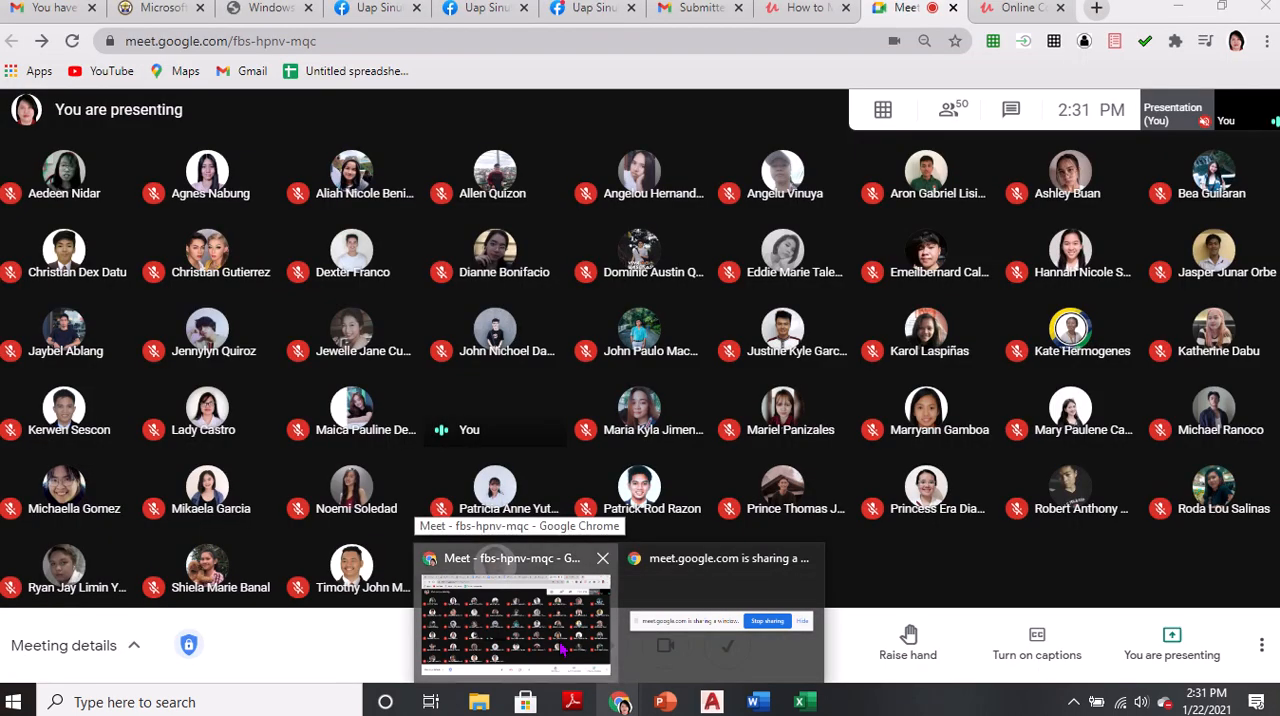
pyautogui.click(569, 655)
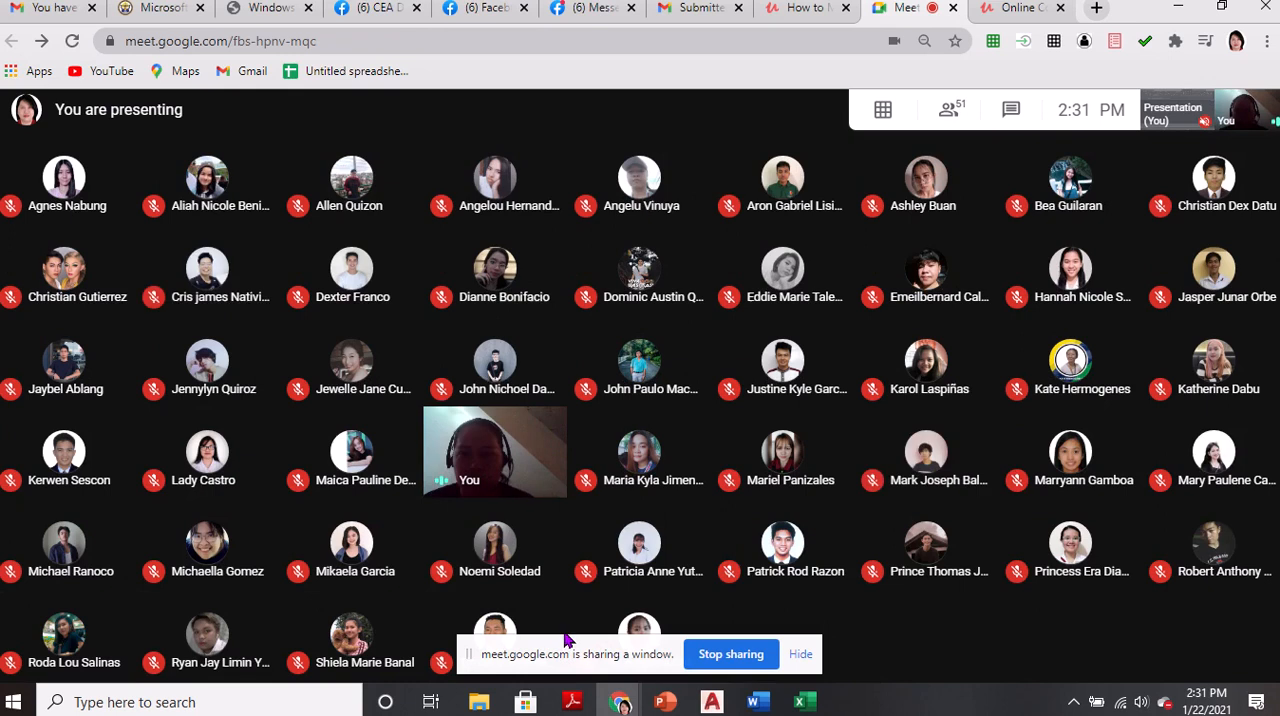
pyautogui.hotkey('alt', 'Tab')
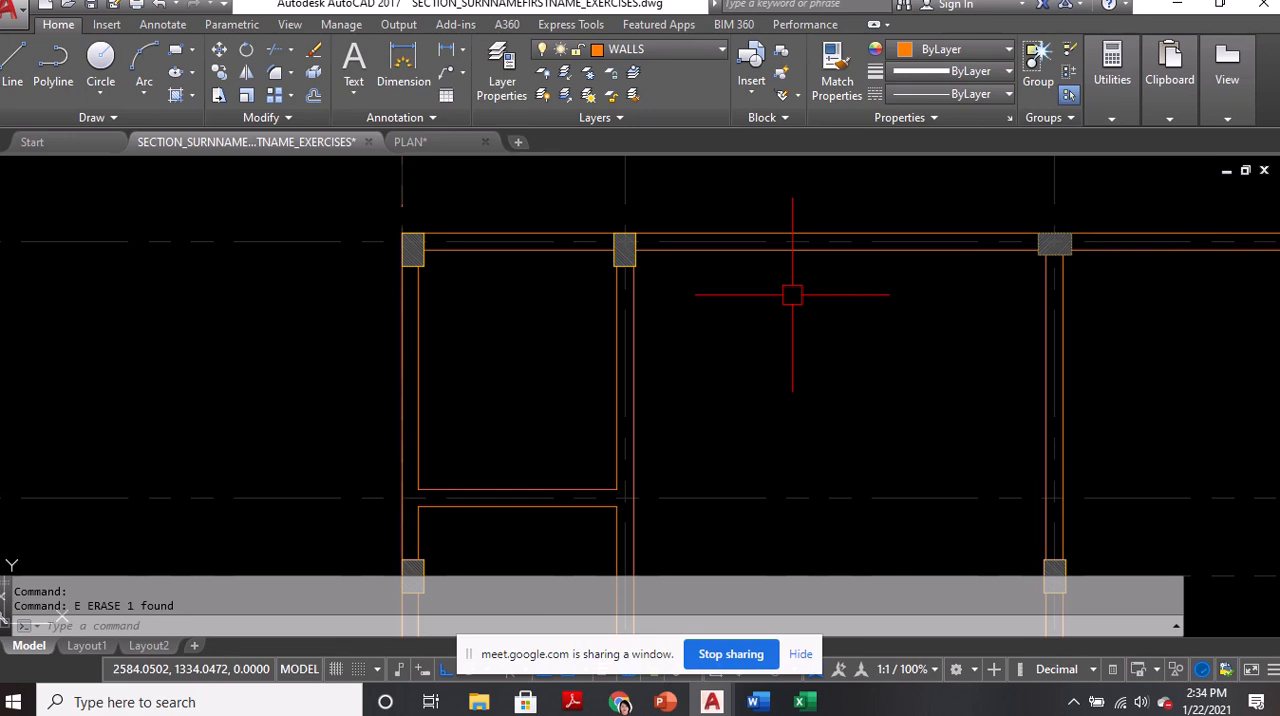
# Draw a line across the top wall between the first two columns, from the inner line's midpoint perpendicular to the outer line
pyautogui.moveTo(491, 434); pyautogui.dragTo(551, 371, button='middle')
pyautogui.scroll(-2, 551, 369)
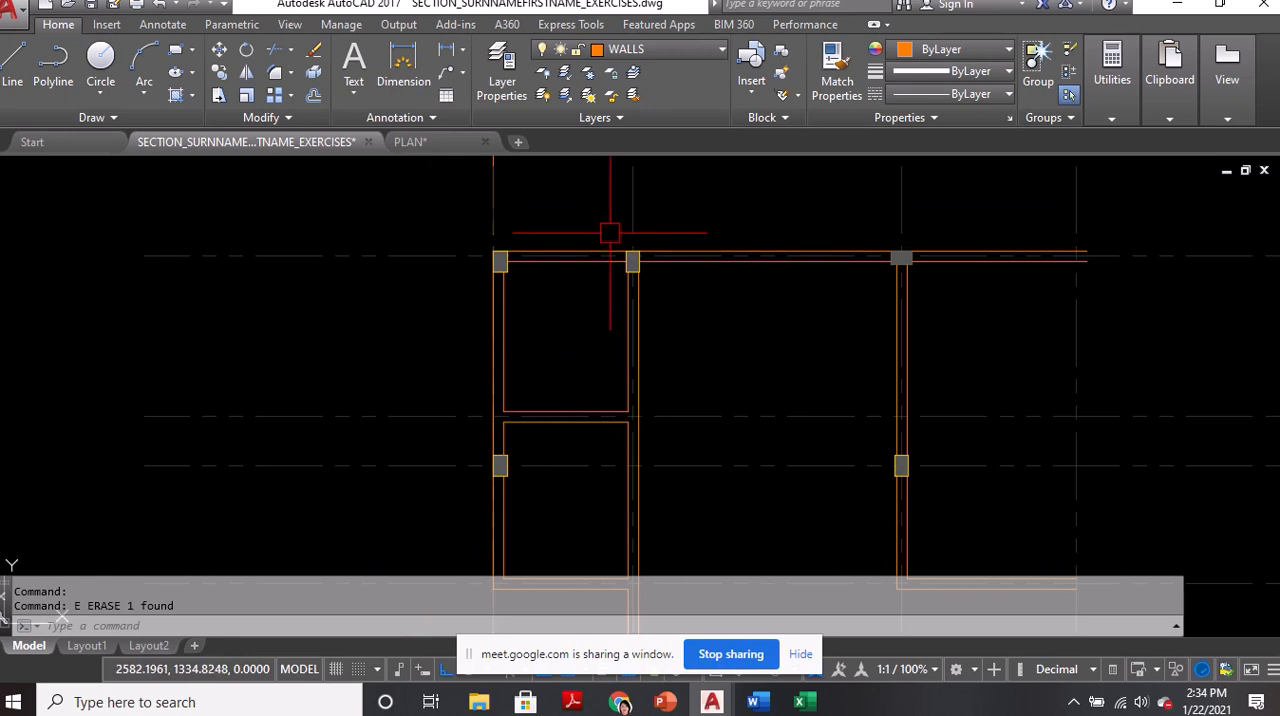
pyautogui.write('l')
pyautogui.press('Return')
pyautogui.scroll(5, 585, 245)
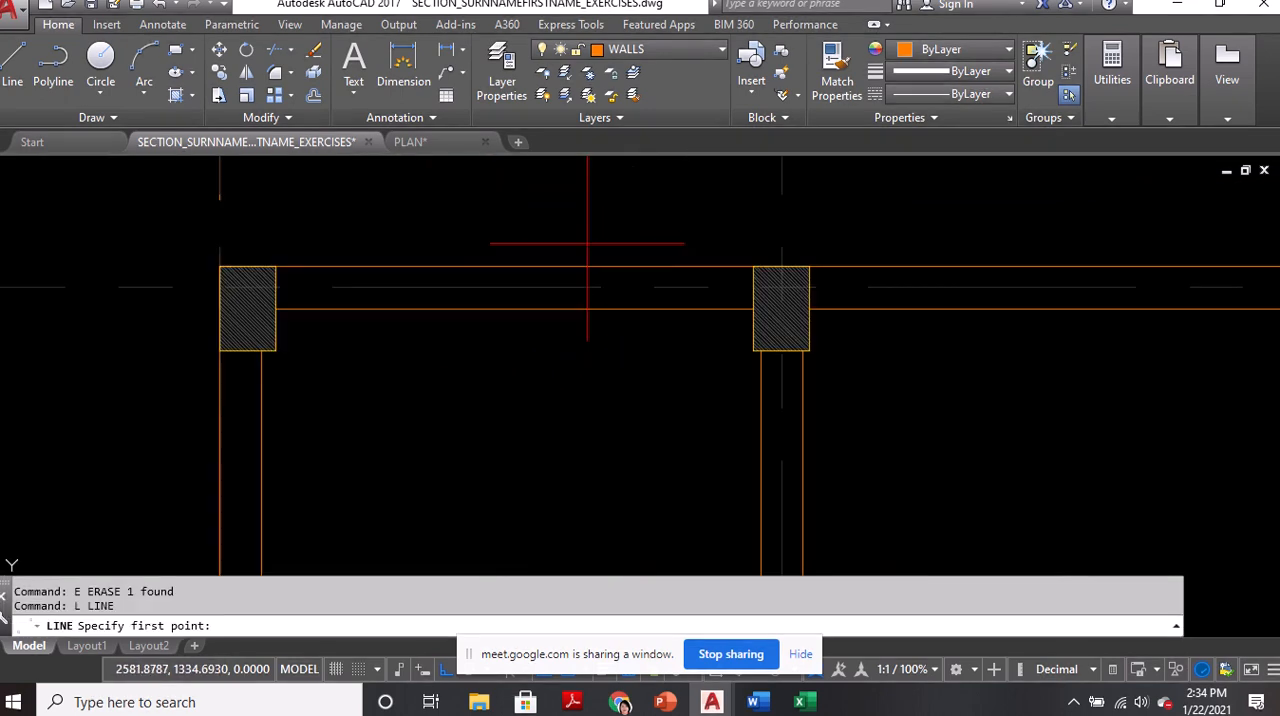
pyautogui.click(514, 309)
pyautogui.click(514, 266)
pyautogui.press('Return')
# Offset the line across the top wall by 0.3 to both sides to mark the opening edges
pyautogui.write('o')
pyautogui.press('Return')
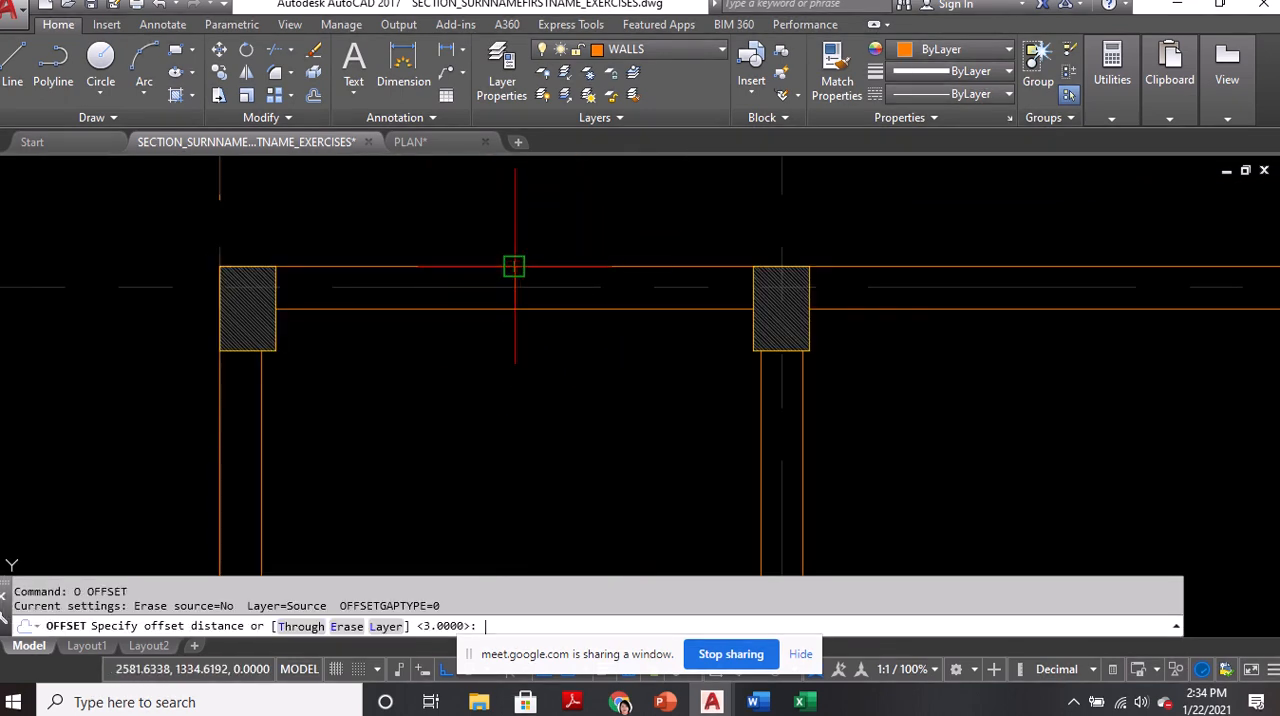
pyautogui.write('.3')
pyautogui.press('Return')
pyautogui.scroll(3, 514, 266)
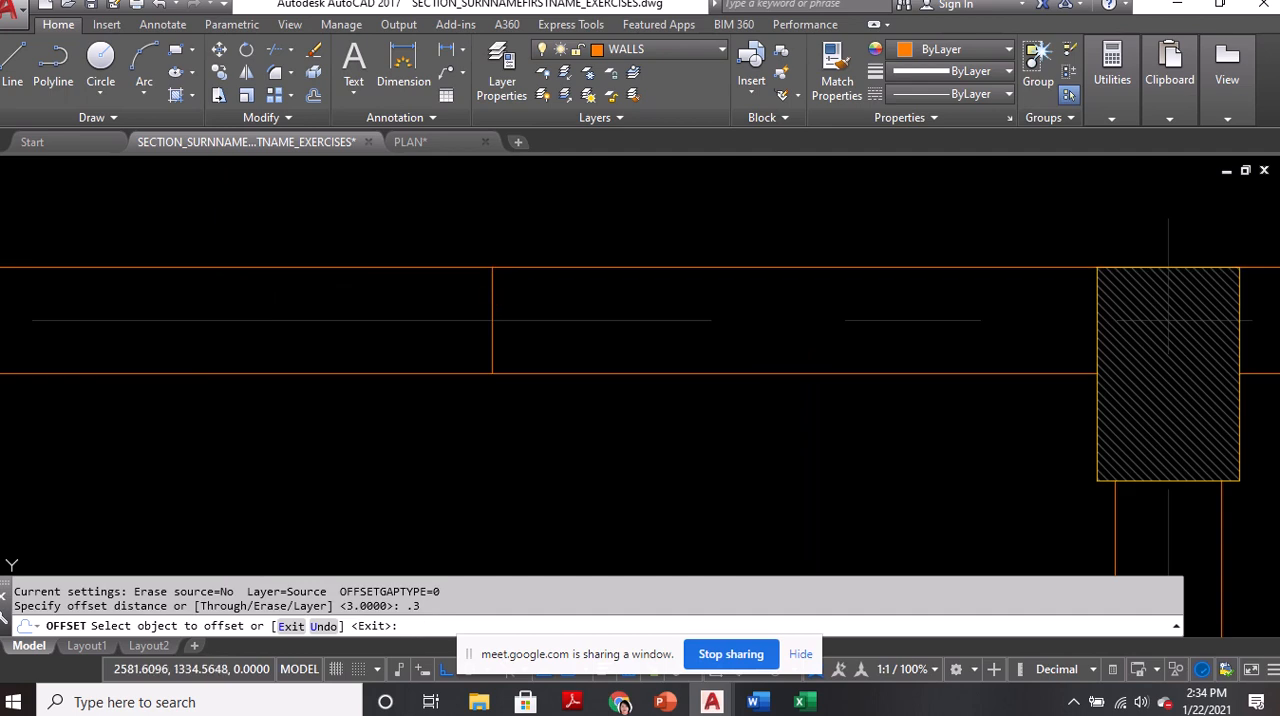
pyautogui.click(492, 291)
pyautogui.click(519, 291)
pyautogui.click(486, 287)
pyautogui.click(385, 299)
pyautogui.press('Return')
# Trim both top wall lines between the two offset lines to cut the opening
pyautogui.scroll(-2, 403, 303)
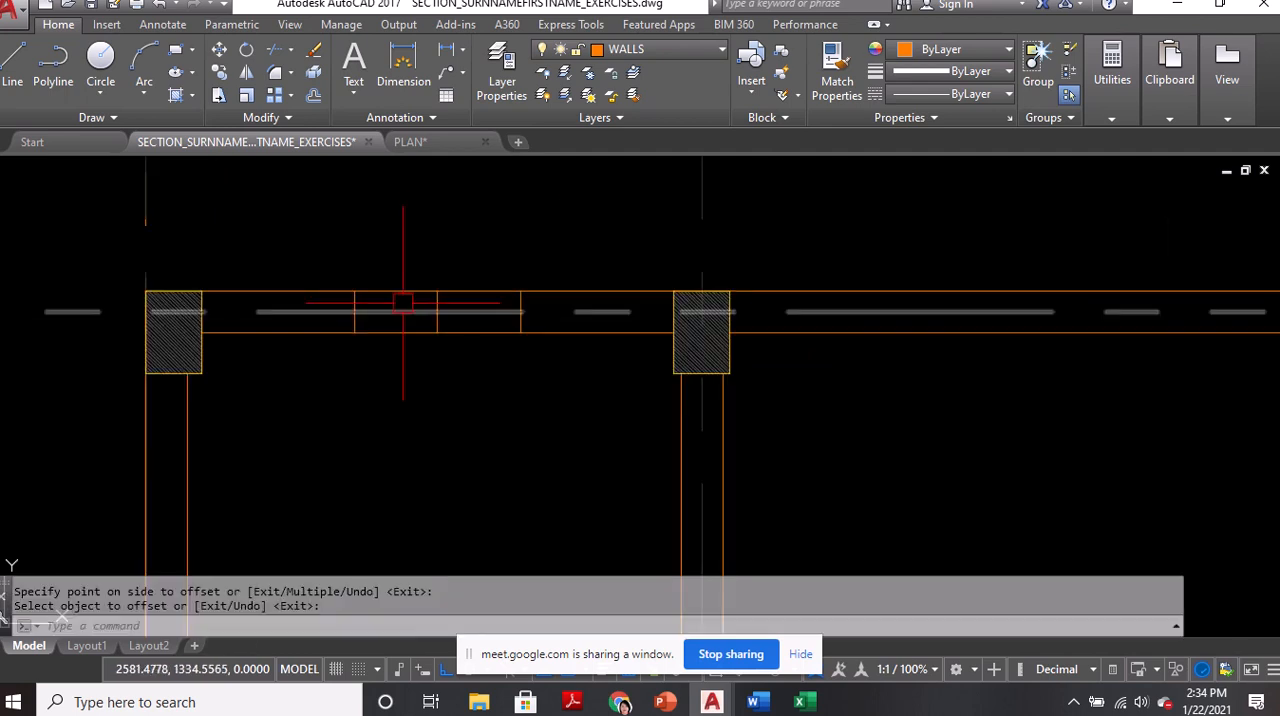
pyautogui.write('tr')
pyautogui.press('Return')
pyautogui.press('Return')
pyautogui.click(400, 289)
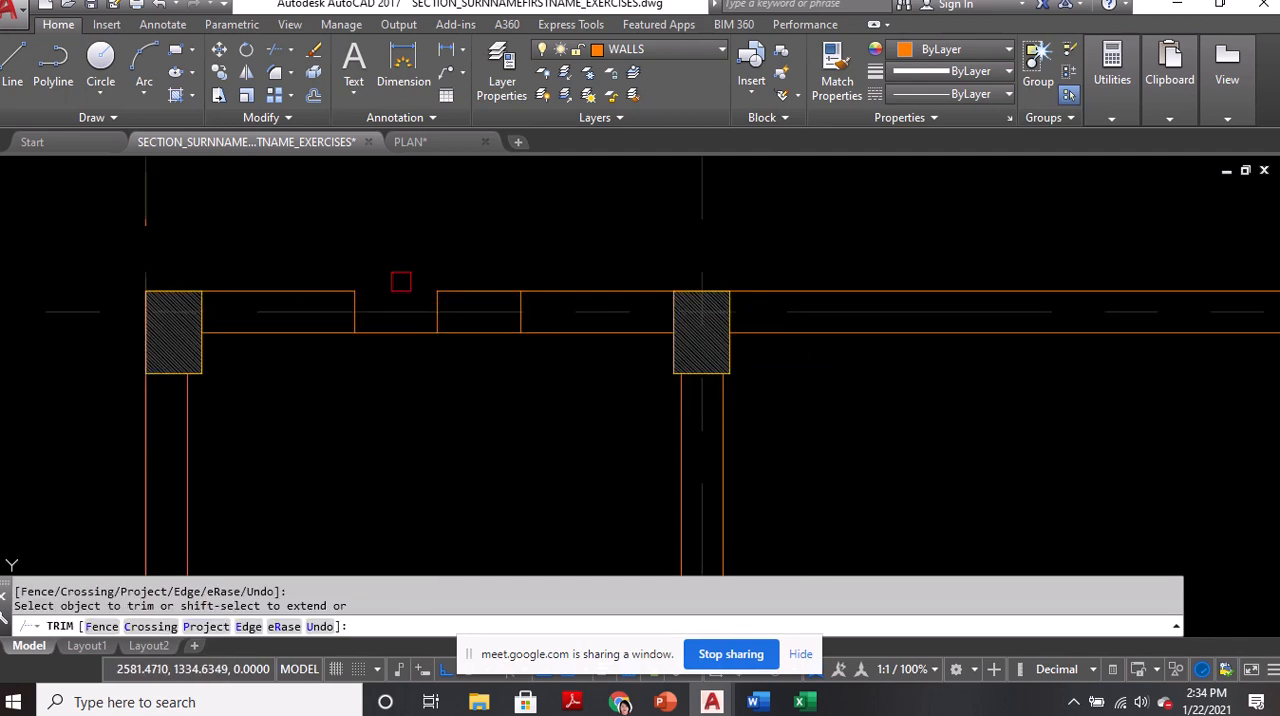
pyautogui.click(478, 291)
pyautogui.click(428, 331)
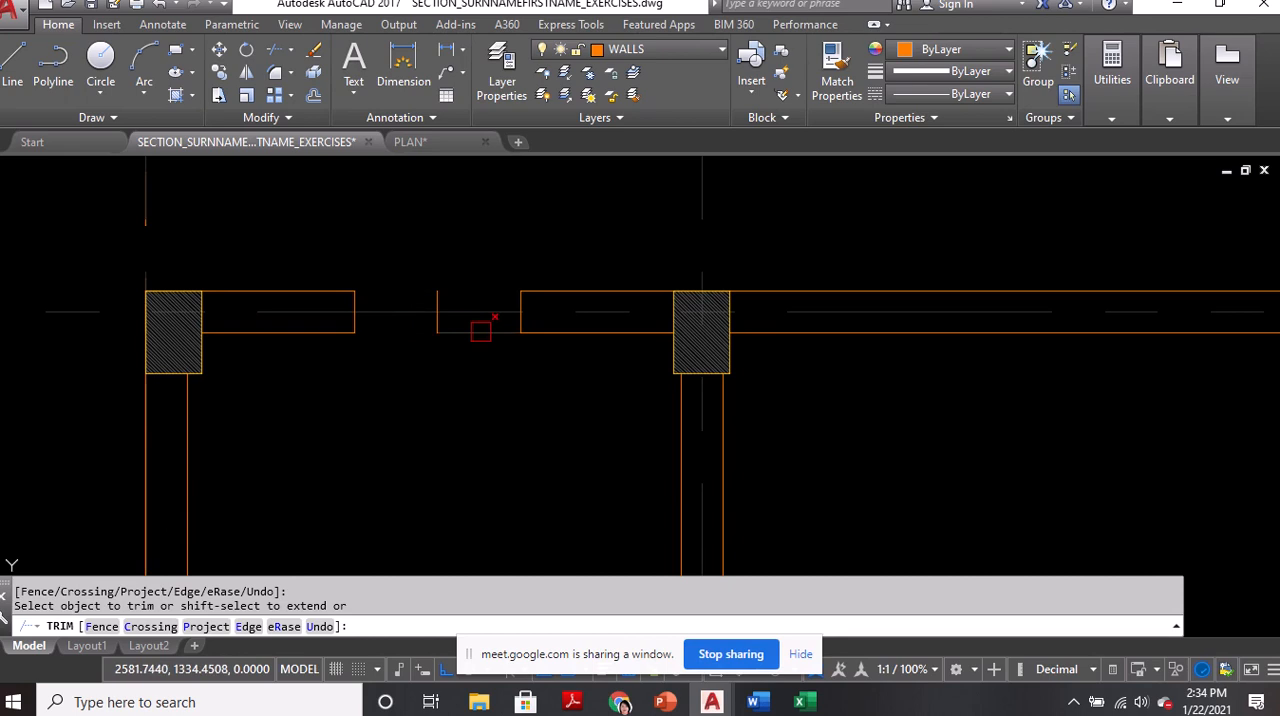
pyautogui.click(481, 331)
pyautogui.press('Return')
# Erase the leftover centre line in the middle of the top wall opening
pyautogui.click(423, 263)
pyautogui.click(468, 393)
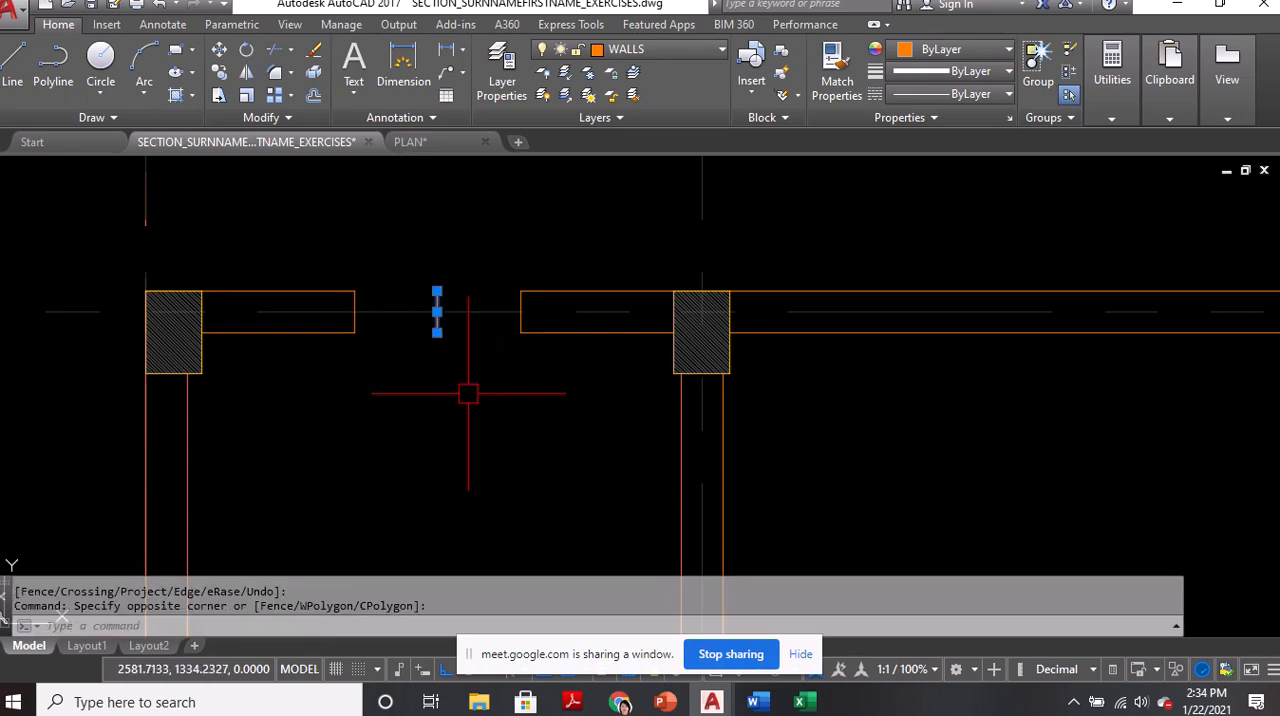
pyautogui.write('e')
pyautogui.press('Return')
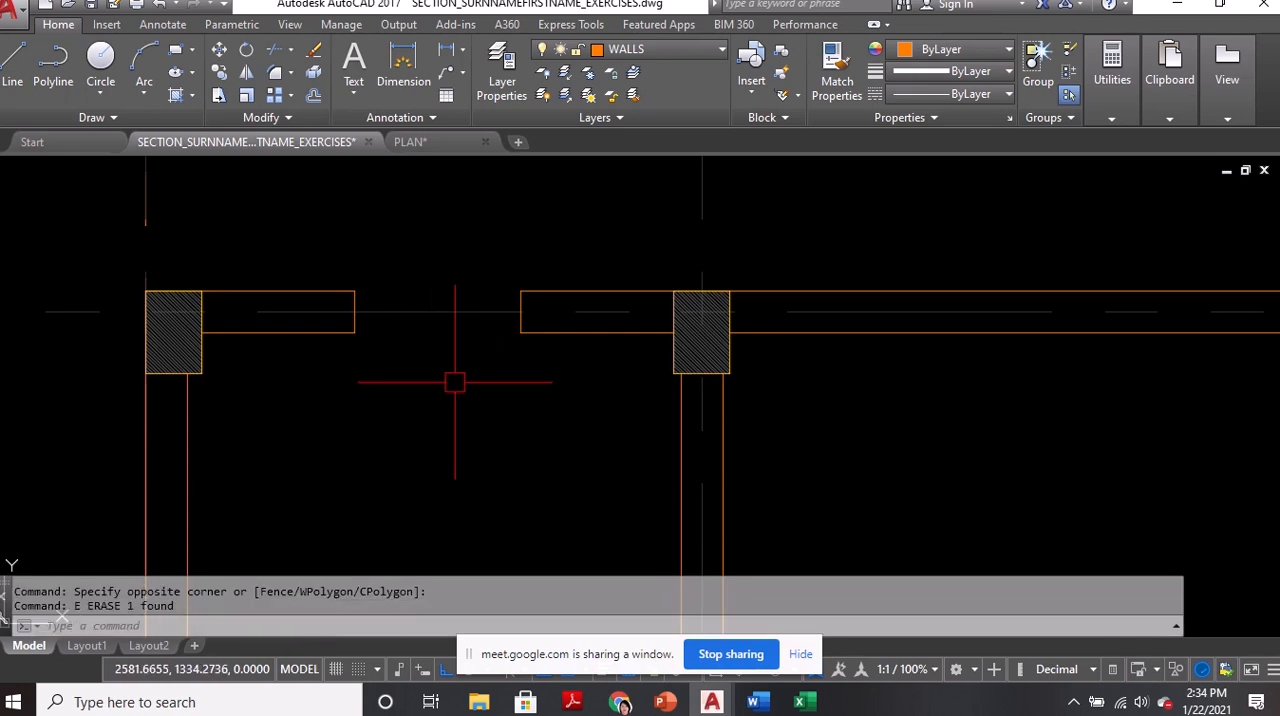
# Examine door D4 between the T&B and the walk-in closet in the reference plan and return to the drafted walls
pyautogui.moveTo(455, 382)
pyautogui.mouseDown(button='middle')
pyautogui.moveTo(477, 380)
pyautogui.moveTo(557, 289)
pyautogui.mouseUp(button='middle')
pyautogui.scroll(-3, 557, 289)
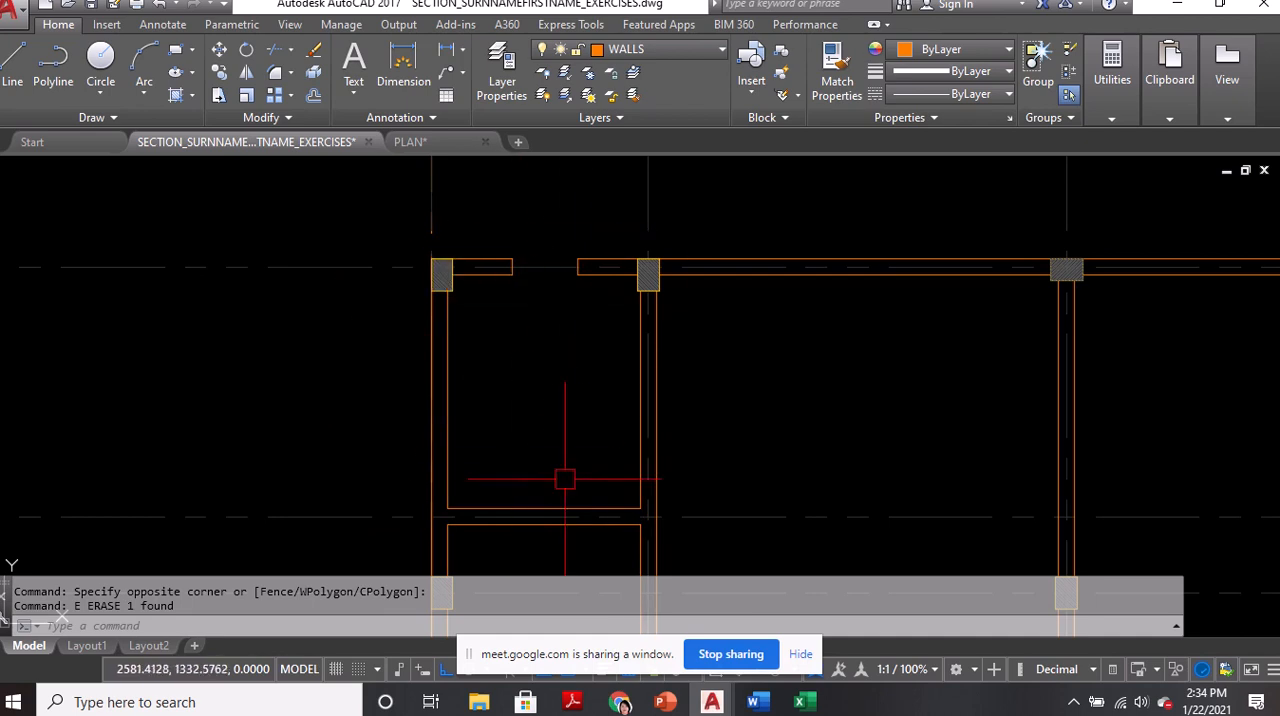
pyautogui.moveTo(614, 467); pyautogui.dragTo(614, 429, button='middle')
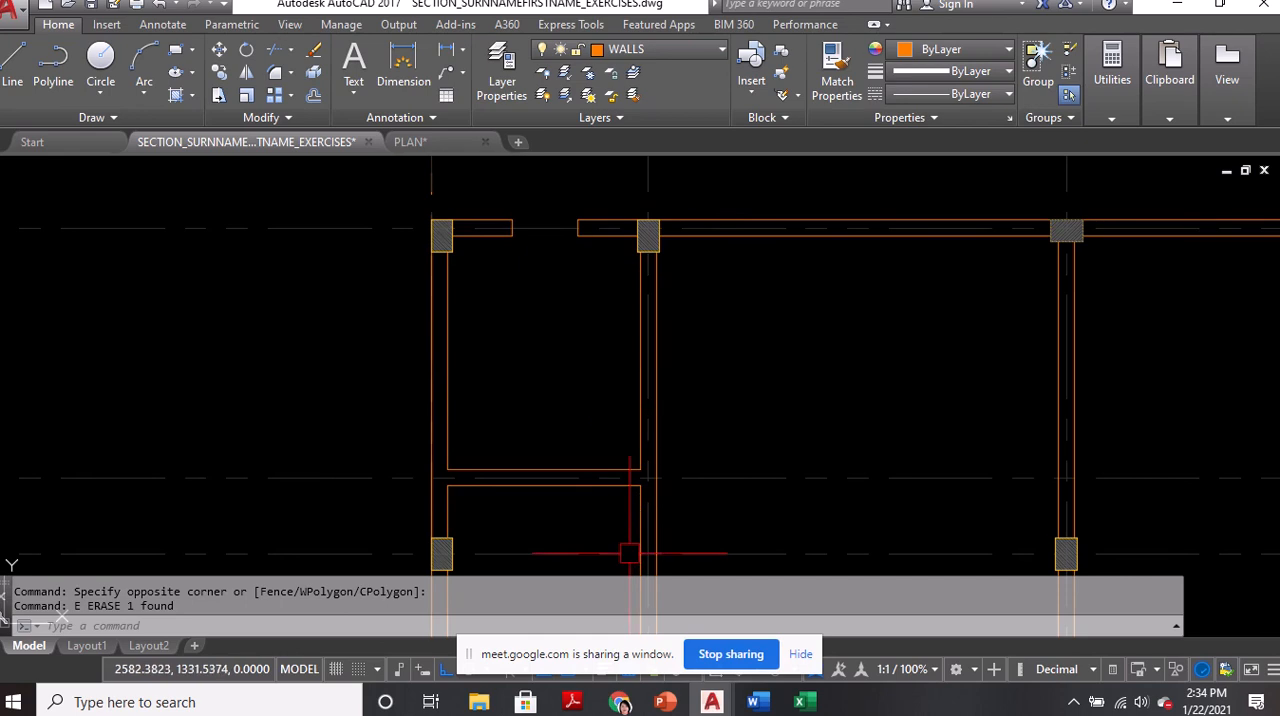
pyautogui.scroll(2, 623, 543)
pyautogui.scroll(-3, 616, 410)
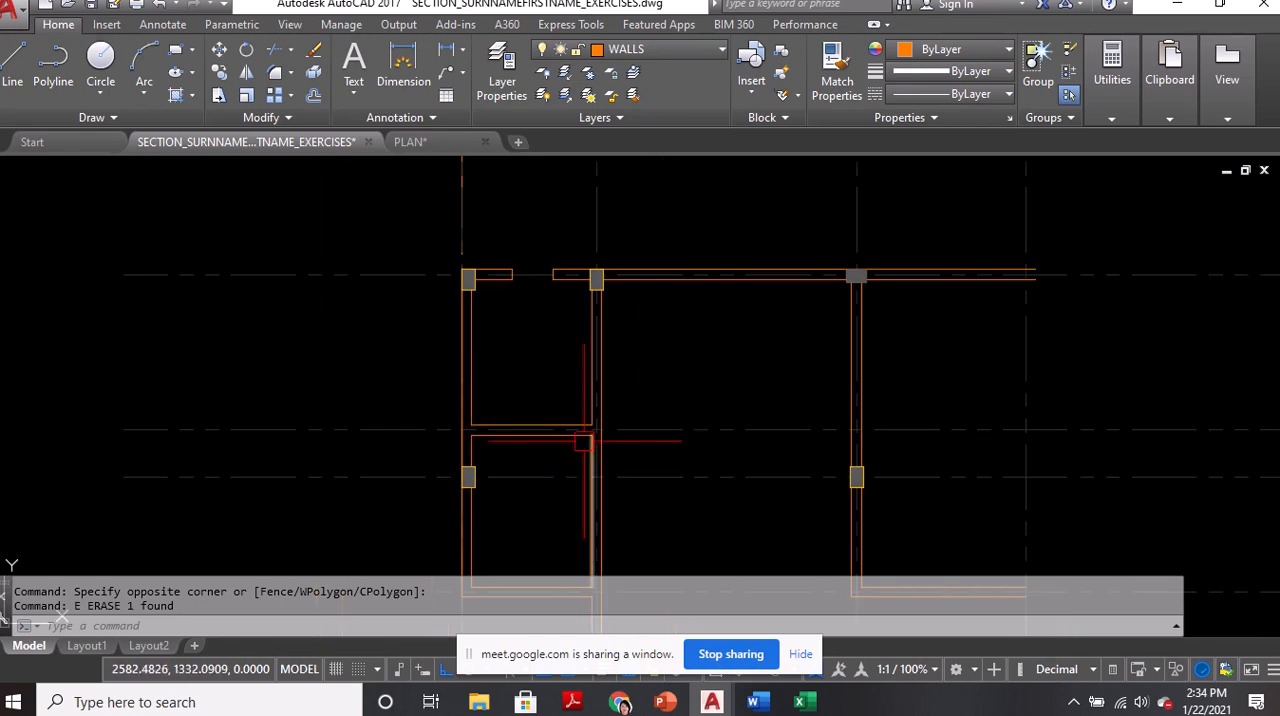
pyautogui.scroll(3, 585, 395)
pyautogui.scroll(-4, 498, 393)
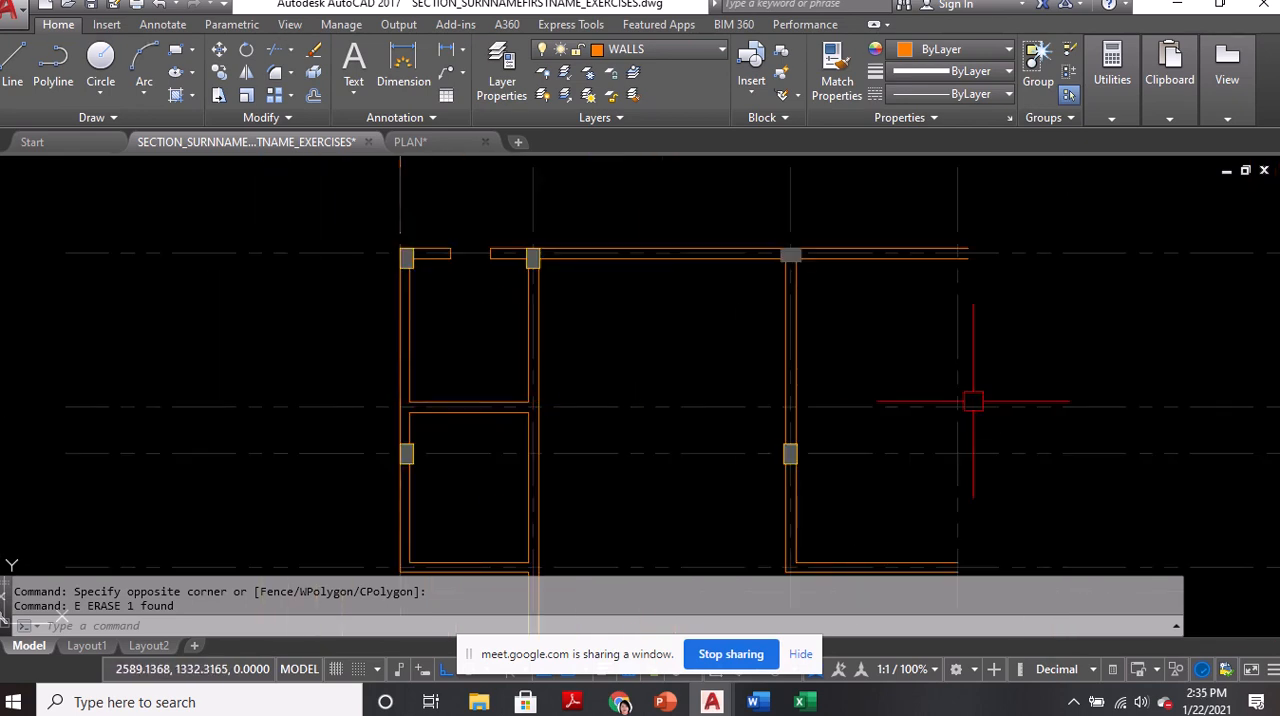
pyautogui.moveTo(971, 400); pyautogui.dragTo(168, 400, button='middle')
pyautogui.scroll(-4, 357, 367)
pyautogui.scroll(10, 885, 355)
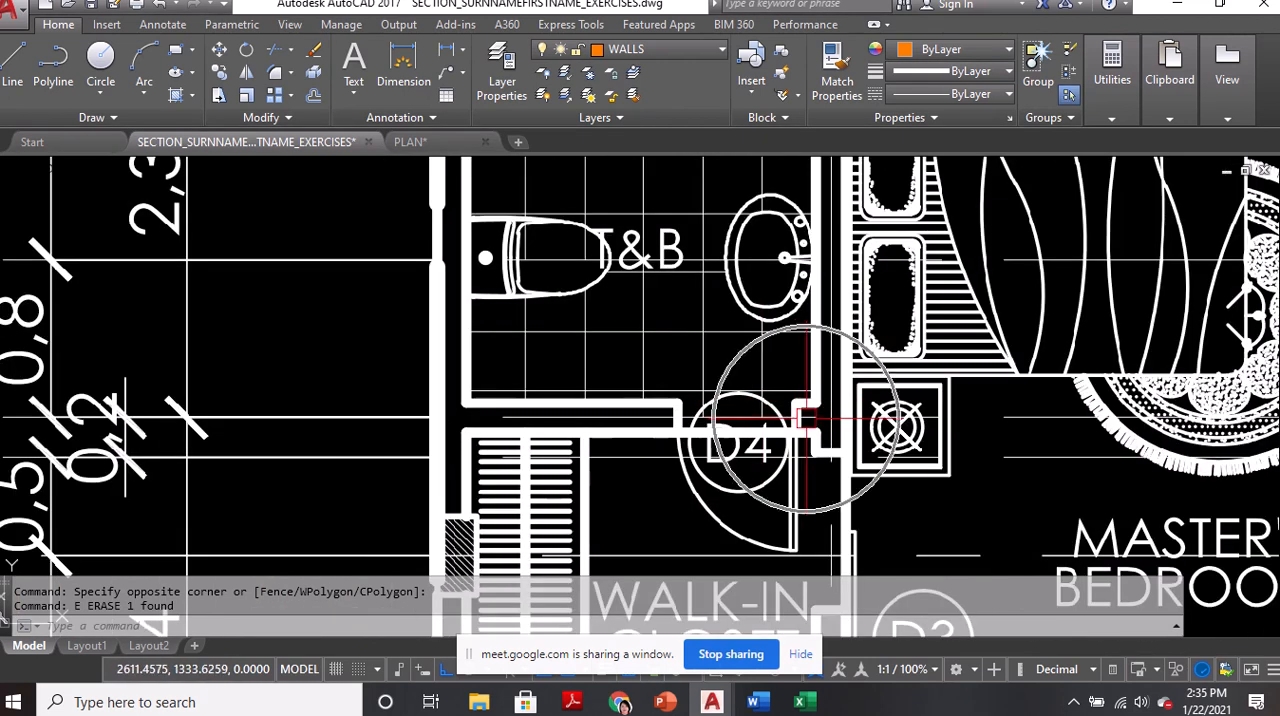
pyautogui.scroll(-8, 918, 408)
pyautogui.scroll(-3, 918, 408)
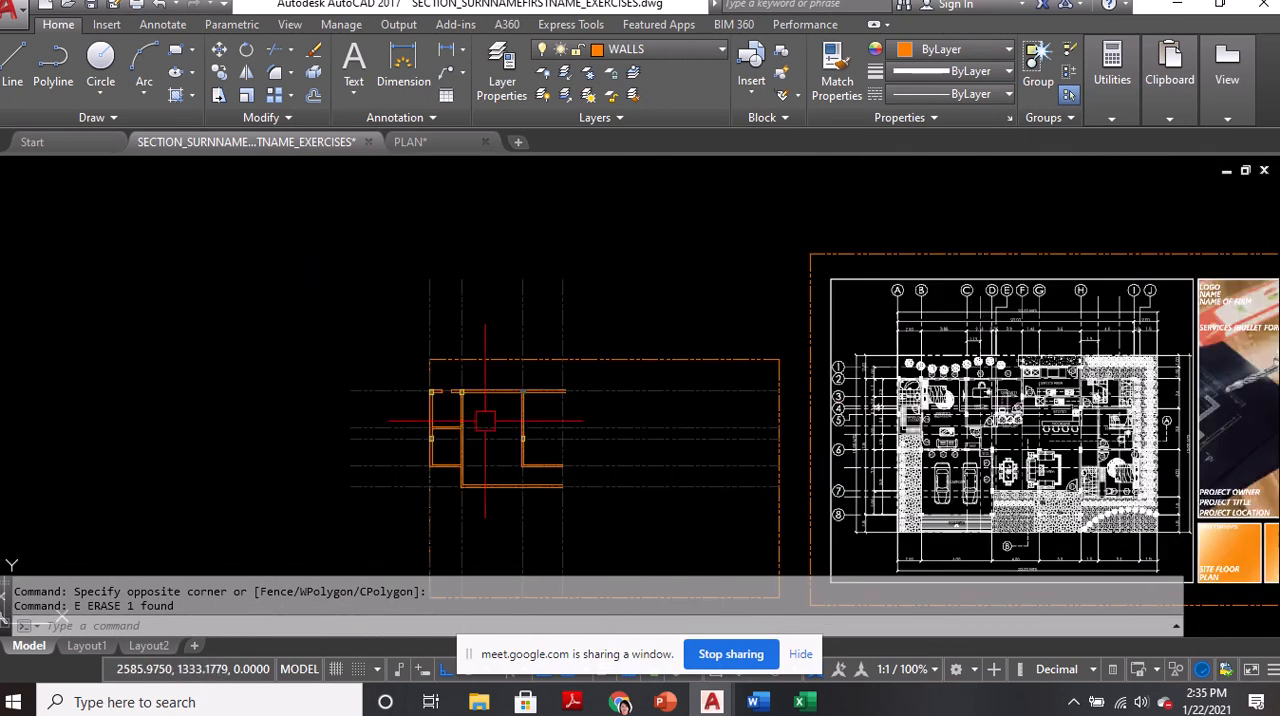
pyautogui.scroll(8, 440, 430)
pyautogui.scroll(3, 440, 388)
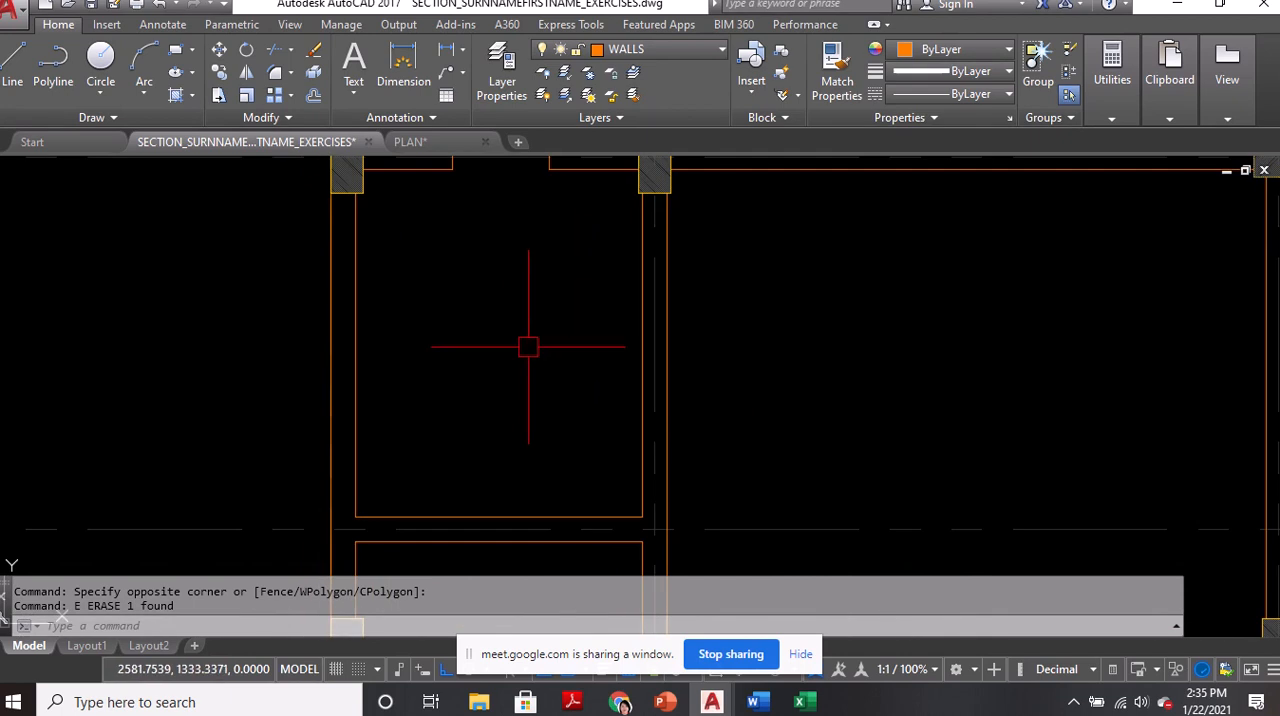
# Offset the inner line of the upper small room's wall on the second vertical grid line by 0.1 into the room
pyautogui.write('o')
pyautogui.press('Return')
pyautogui.write('.1')
pyautogui.press('Return')
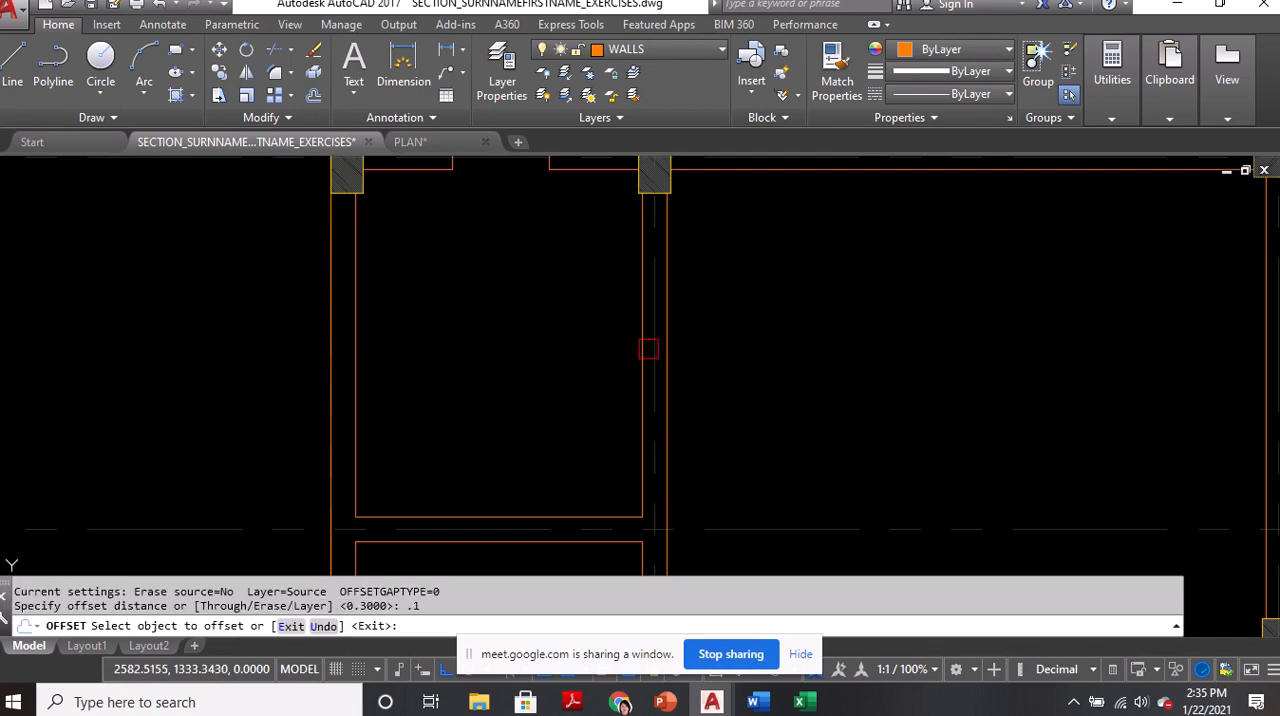
pyautogui.click(647, 349)
pyautogui.click(559, 403)
pyautogui.press('Return')
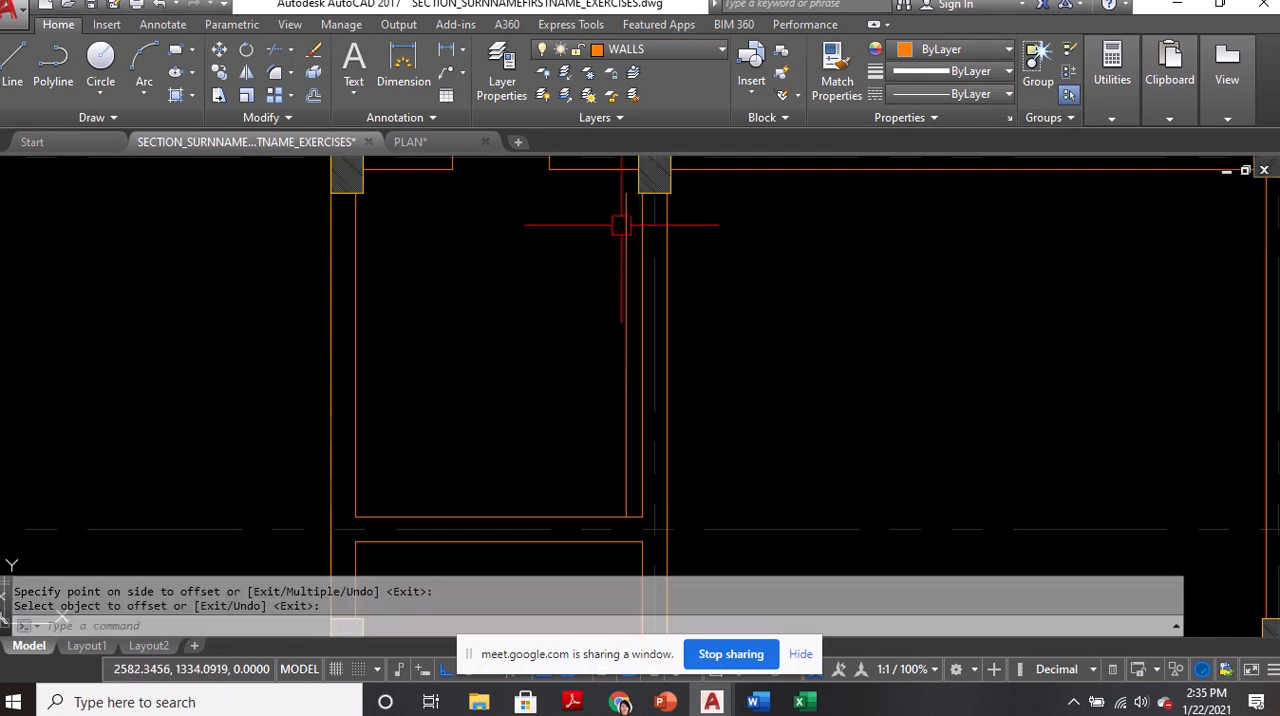
# Stretch the upper end of the offset line down to the partition's lower line so it only spans the partition between the small rooms
pyautogui.click(625, 212)
pyautogui.click(626, 193)
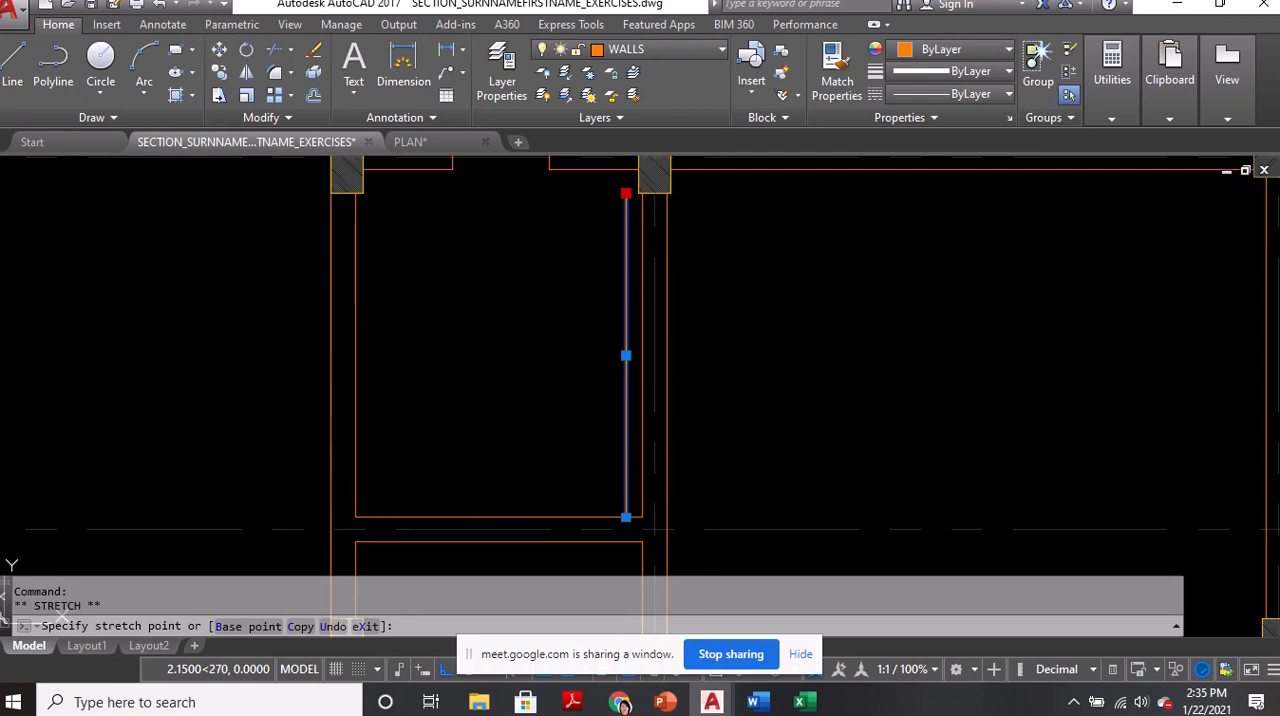
pyautogui.click(626, 541)
pyautogui.press('Escape')
# Offset the short line across the partition by 0.6 toward the first vertical grid line to mark the door width
pyautogui.moveTo(604, 455); pyautogui.dragTo(635, 290, button='middle')
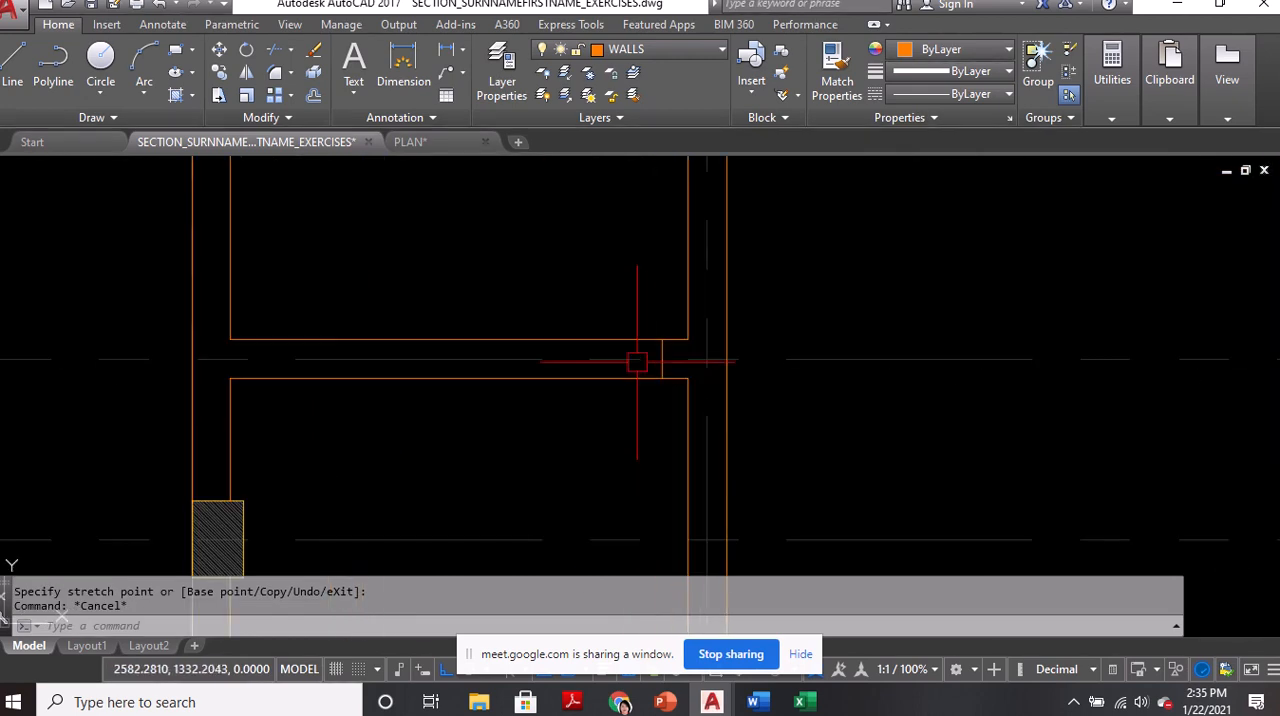
pyautogui.write('o')
pyautogui.press('Return')
pyautogui.write('.6')
pyautogui.press('Return')
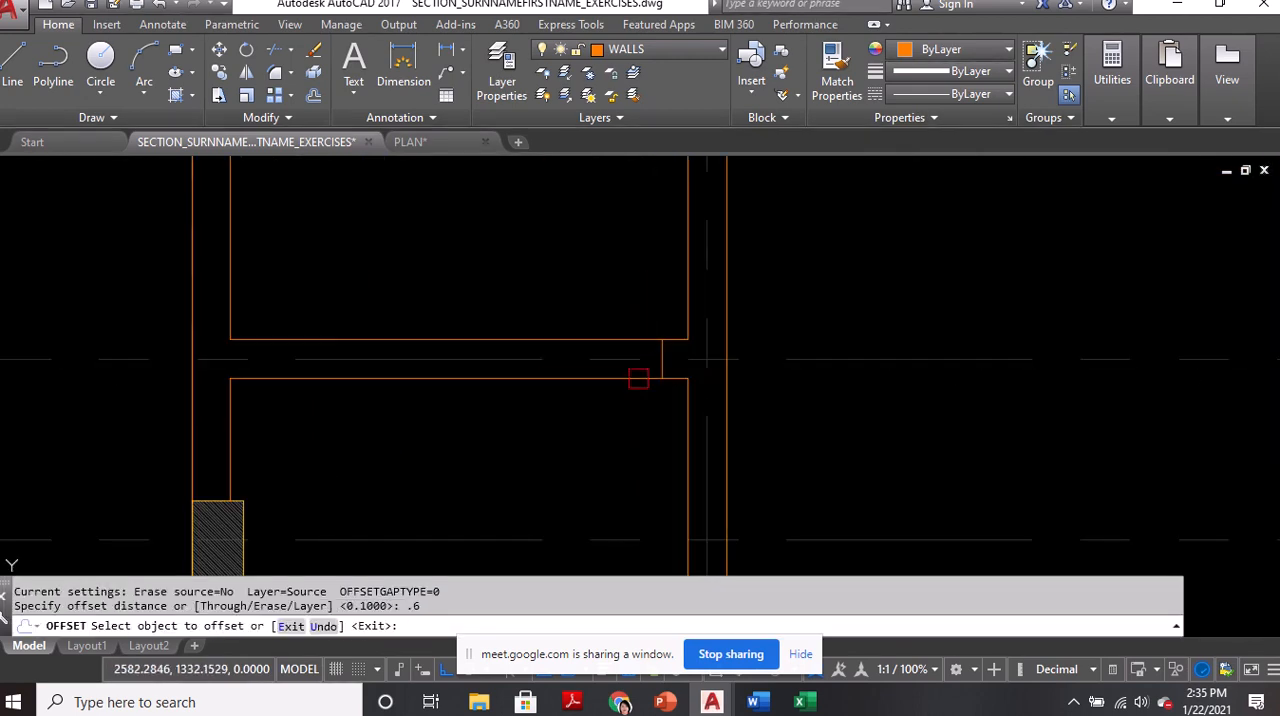
pyautogui.scroll(4, 643, 355)
pyautogui.click(686, 338)
pyautogui.click(483, 434)
pyautogui.scroll(-4, 483, 434)
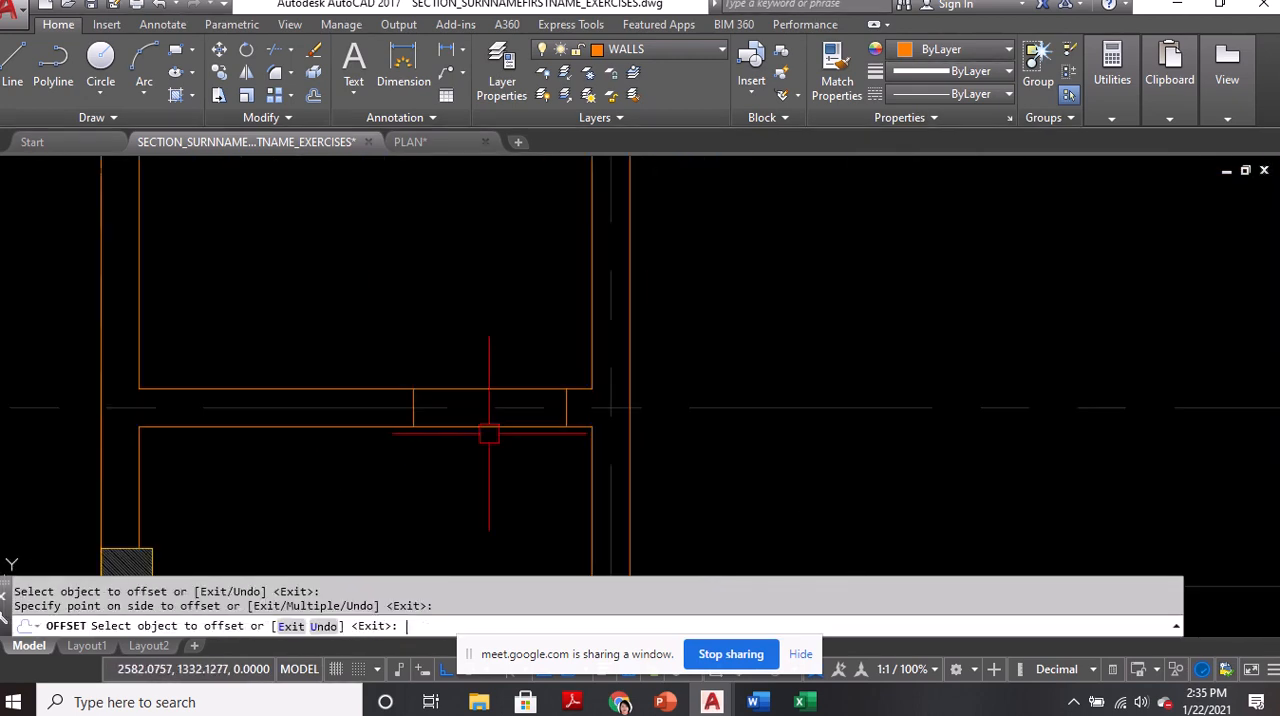
pyautogui.press('Return')
# Trim away the upper line of the partition between the two door opening lines
pyautogui.write('tr')
pyautogui.press('Return')
pyautogui.press('Return')
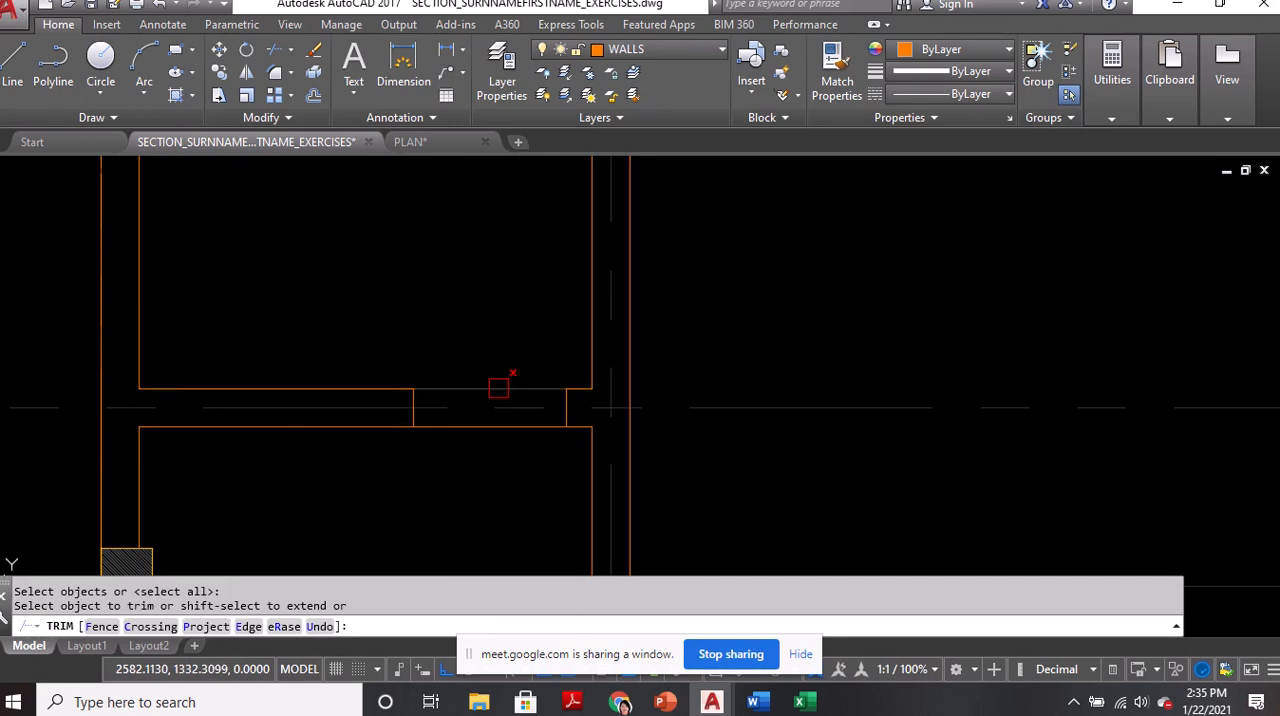
pyautogui.scroll(-2, 509, 391)
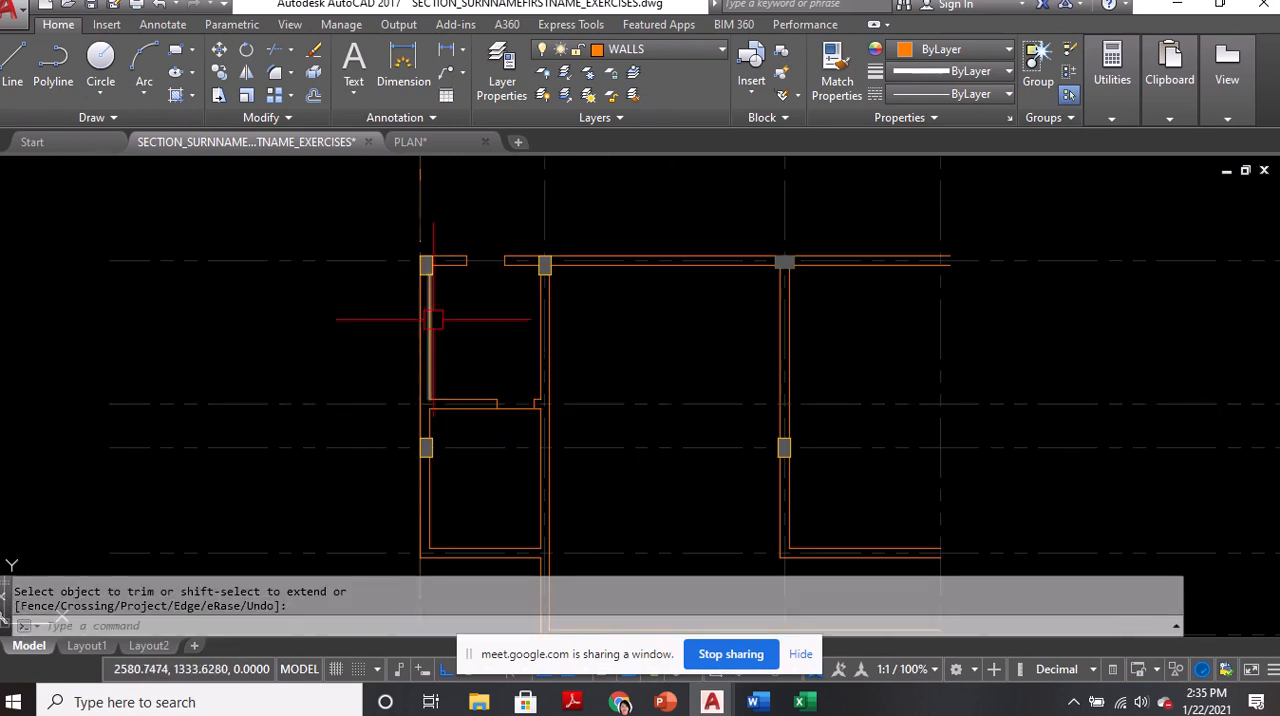
# Locate the door and bathroom fixture symbols in the area above the floor plan
pyautogui.moveTo(470, 320); pyautogui.dragTo(486, 357, button='middle')
pyautogui.scroll(4, 530, 440)
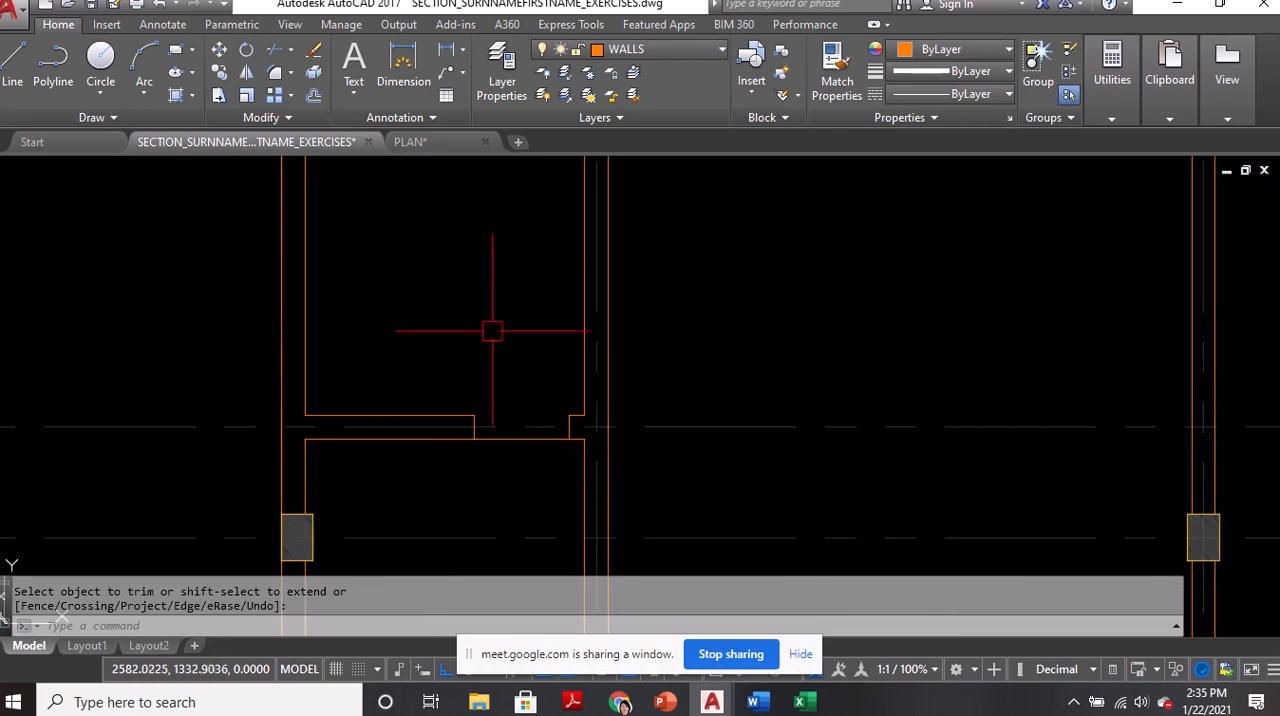
pyautogui.scroll(-8, 477, 428)
pyautogui.moveTo(743, 286); pyautogui.dragTo(682, 510, button='middle')
pyautogui.scroll(-3, 563, 391)
pyautogui.moveTo(732, 357); pyautogui.dragTo(716, 484, button='middle')
pyautogui.scroll(5, 365, 251)
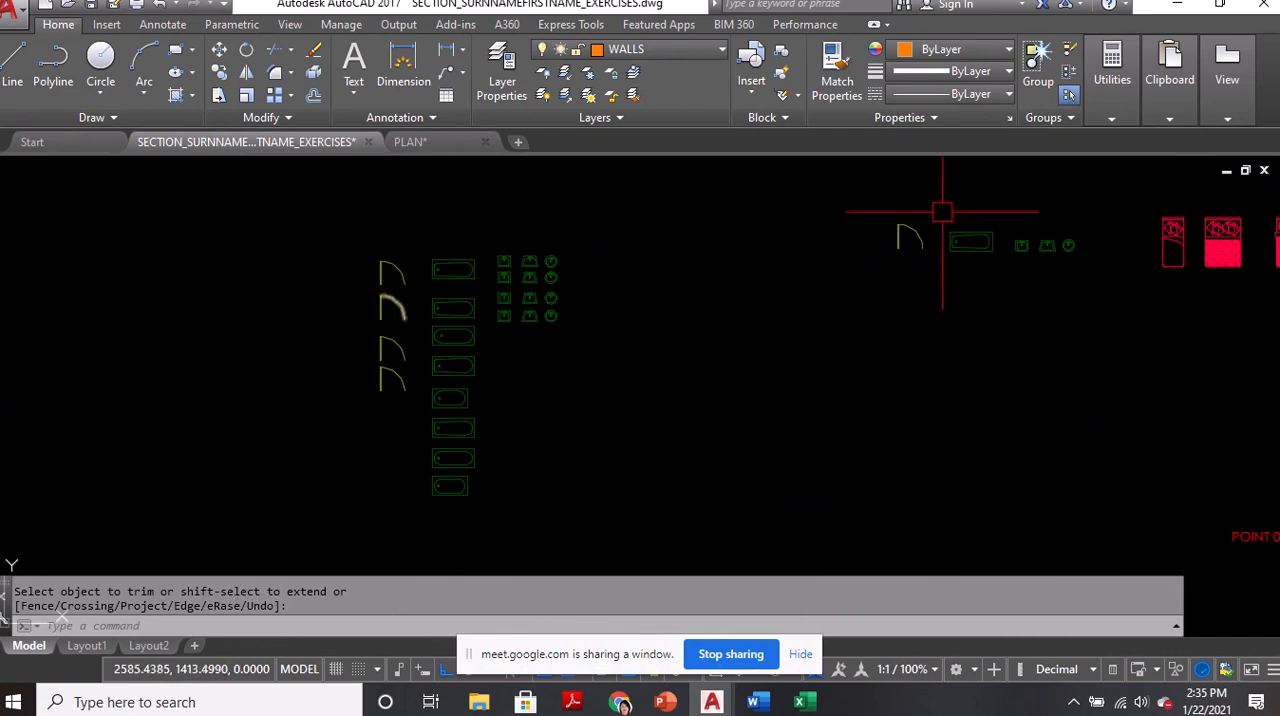
pyautogui.moveTo(890, 235); pyautogui.dragTo(670, 245, button='middle')
pyautogui.scroll(-2, 644, 240)
pyautogui.scroll(2, 668, 241)
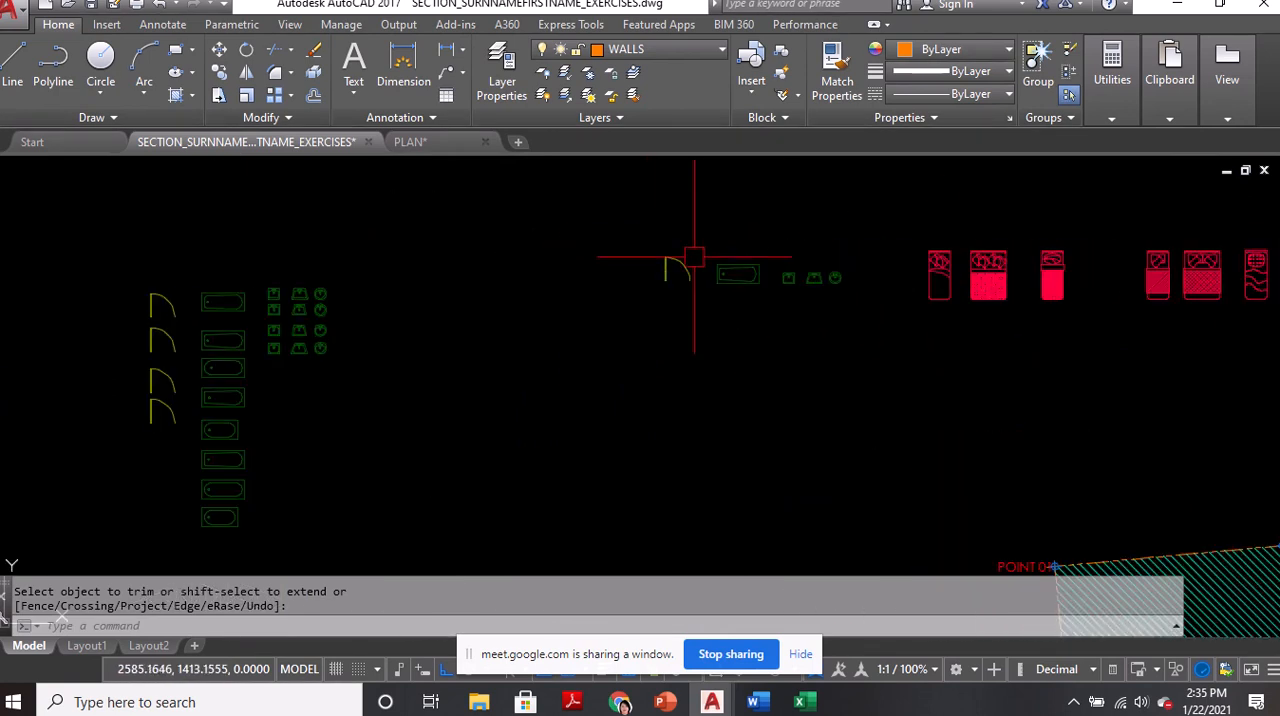
# Copy the door, bathtub and square washbasin symbols from the symbol row to the clipboard
pyautogui.click(701, 237)
pyautogui.click(646, 287)
pyautogui.scroll(4, 760, 256)
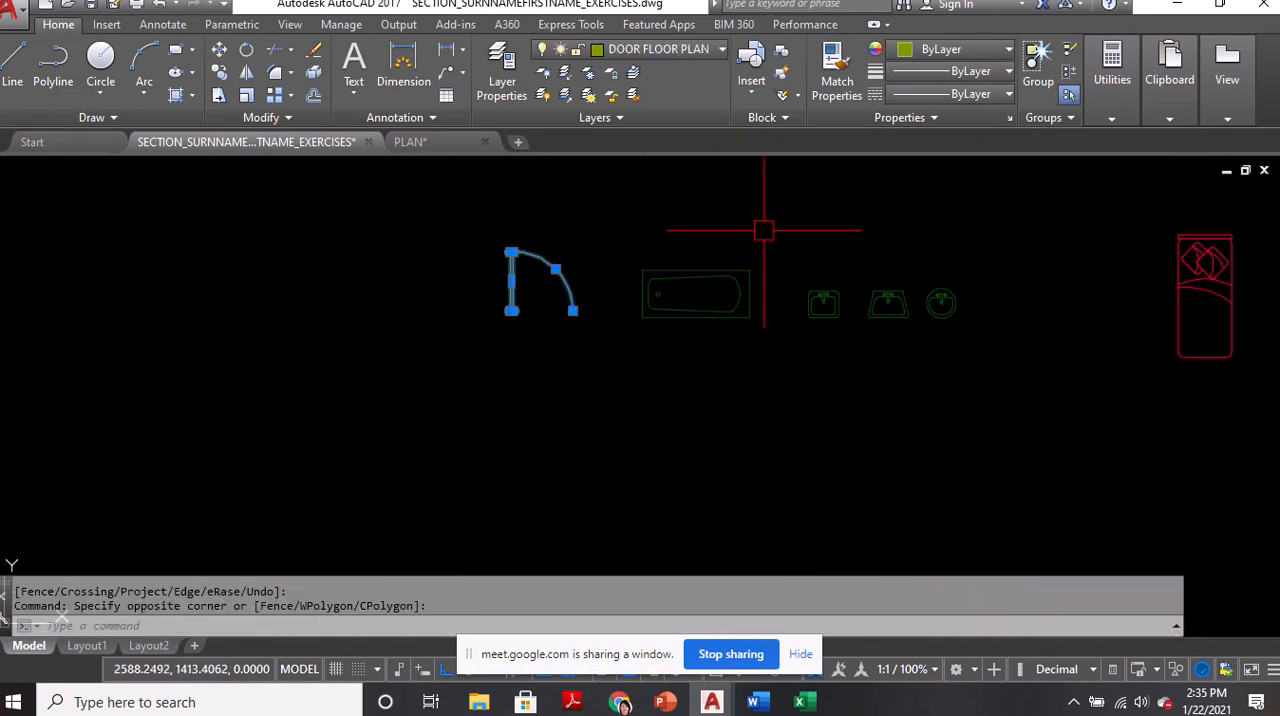
pyautogui.click(768, 229)
pyautogui.click(614, 323)
pyautogui.scroll(-4, 614, 323)
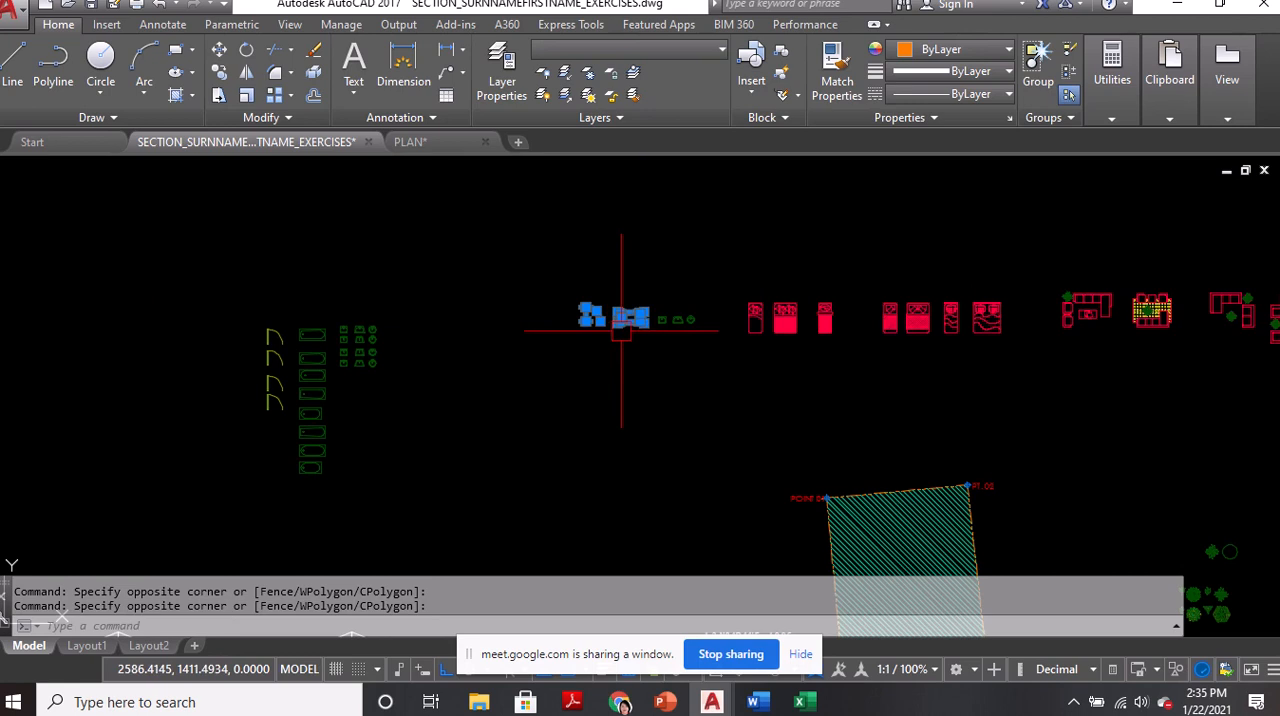
pyautogui.scroll(4, 640, 347)
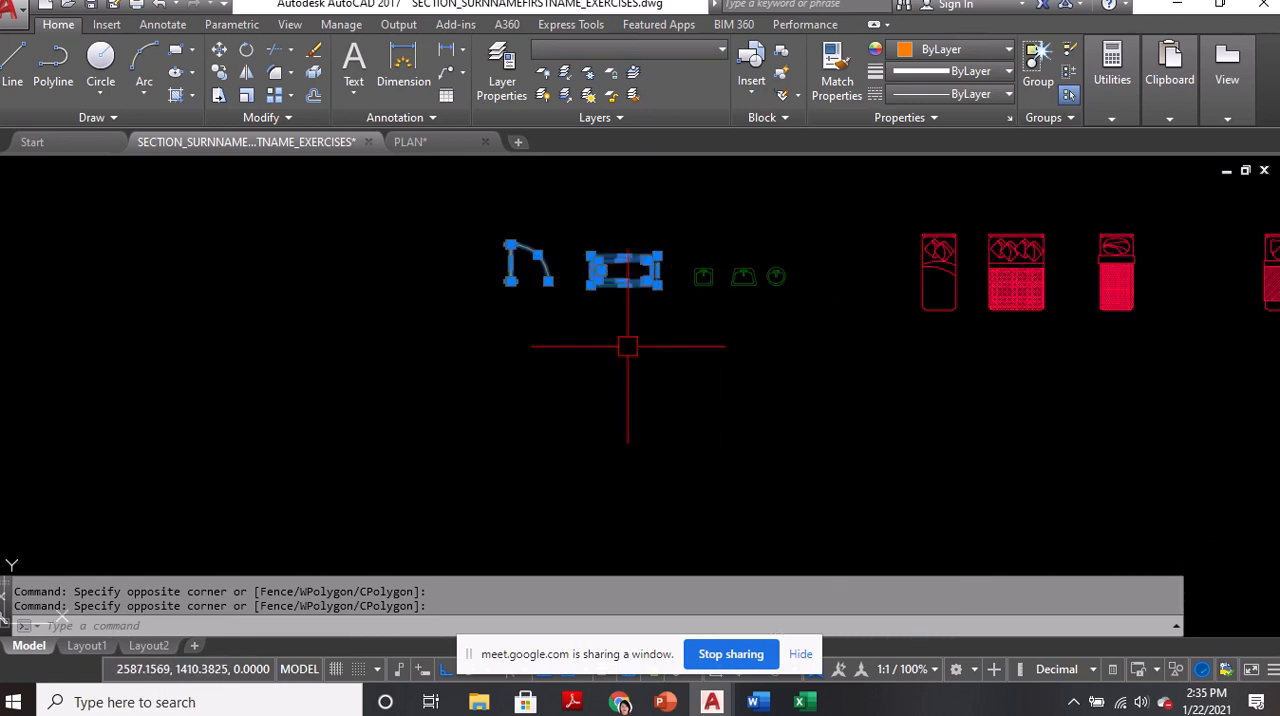
pyautogui.hotkey('ctrl', 'c')
pyautogui.scroll(4, 700, 268)
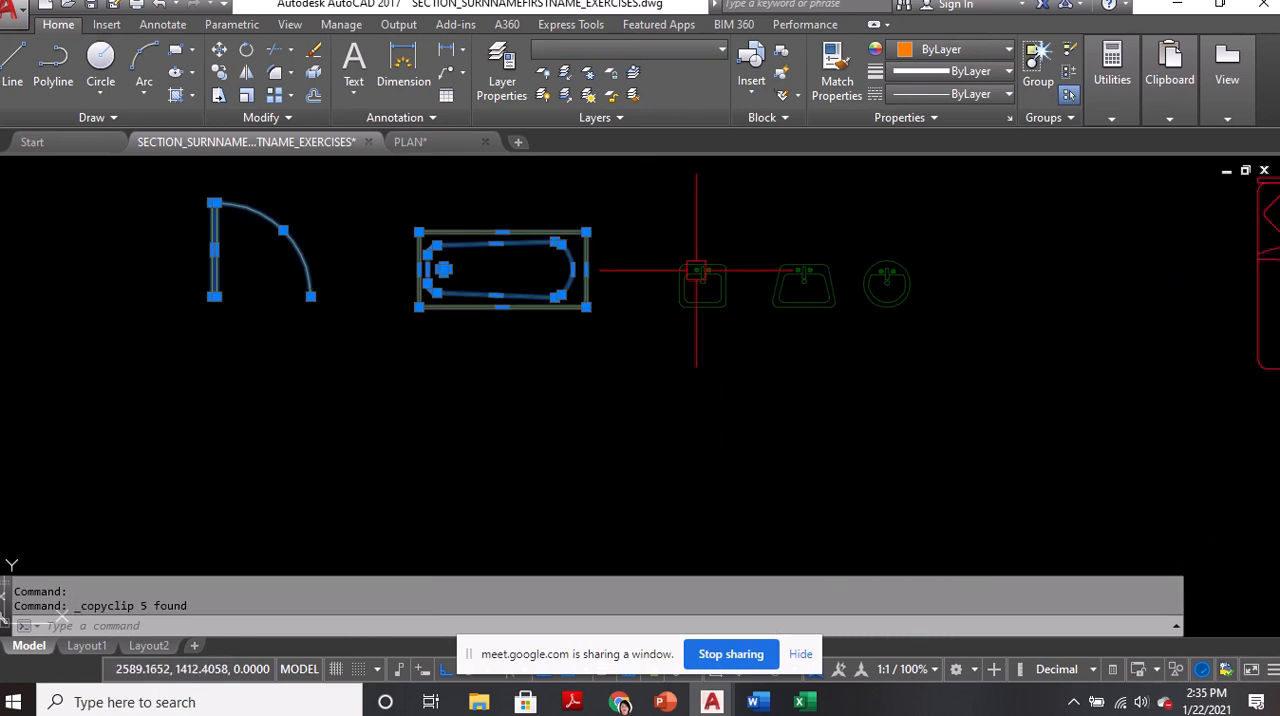
pyautogui.click(646, 240)
pyautogui.click(764, 347)
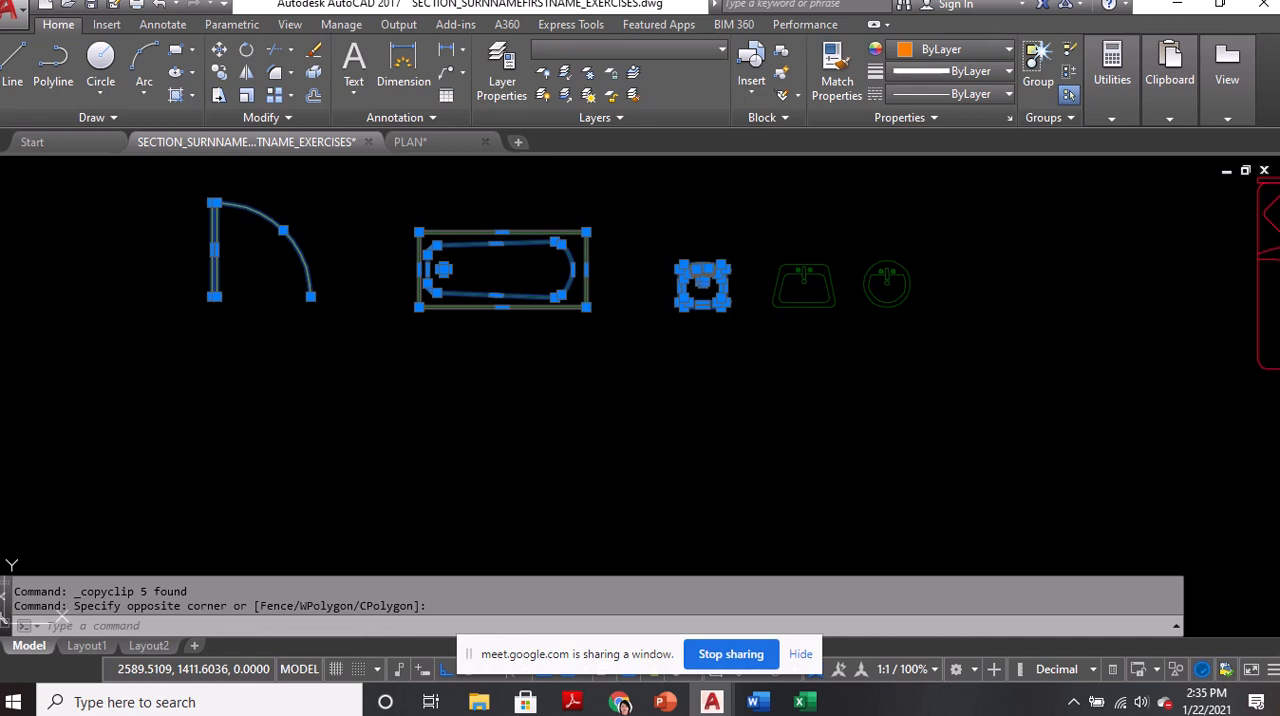
pyautogui.hotkey('ctrl', 'c')
# Paste the copied door, bathtub and washbasin symbols in the empty area left of the floor plan
pyautogui.scroll(-5, 731, 286)
pyautogui.scroll(6, 714, 445)
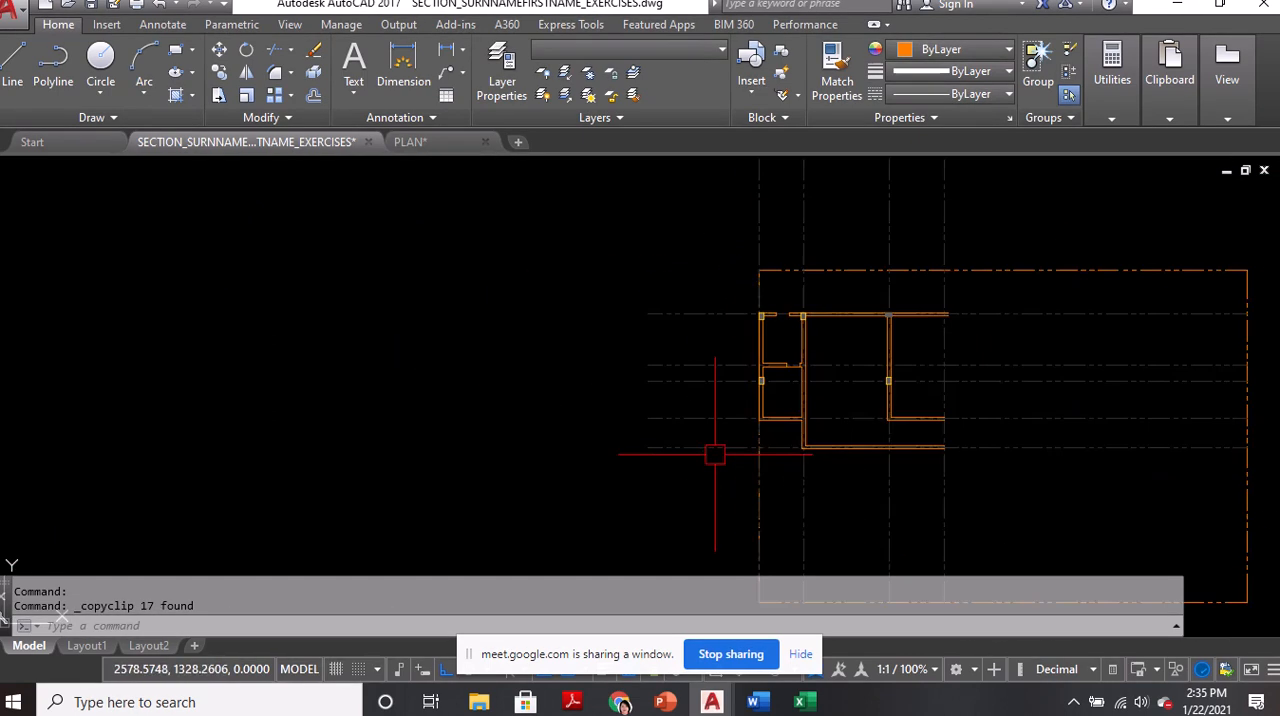
pyautogui.hotkey('ctrl', 'v')
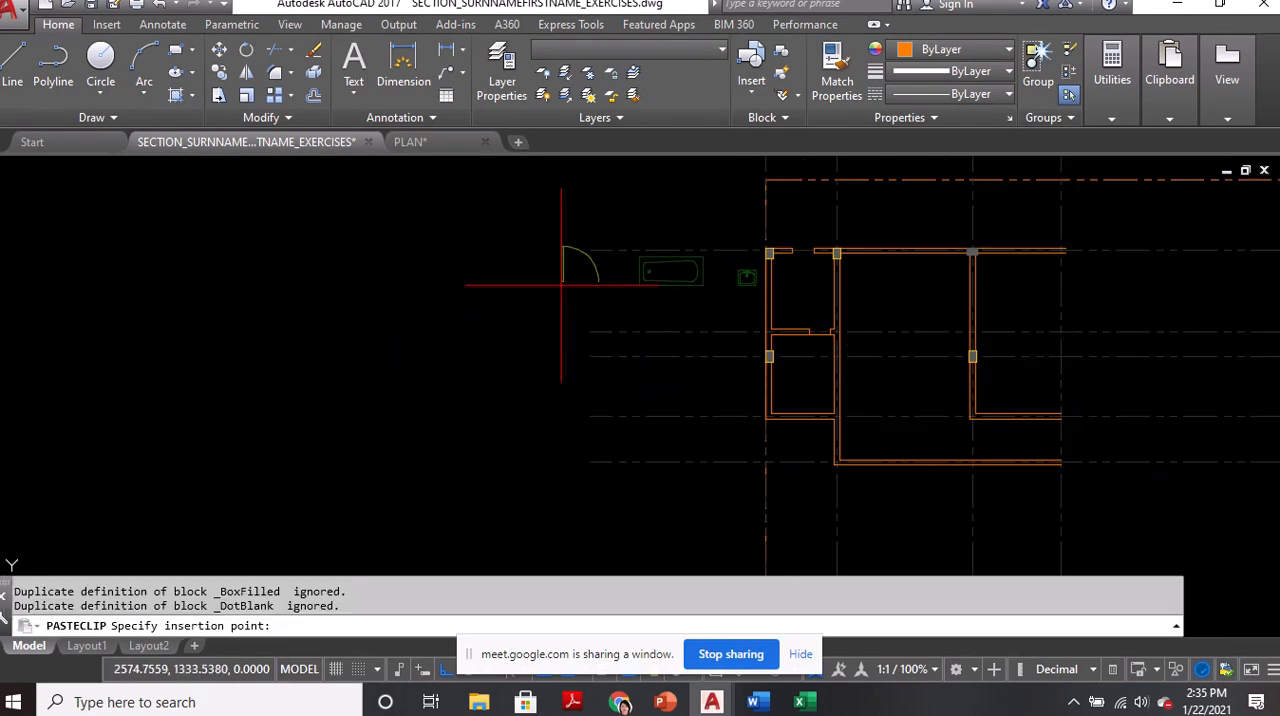
pyautogui.scroll(-6, 566, 306)
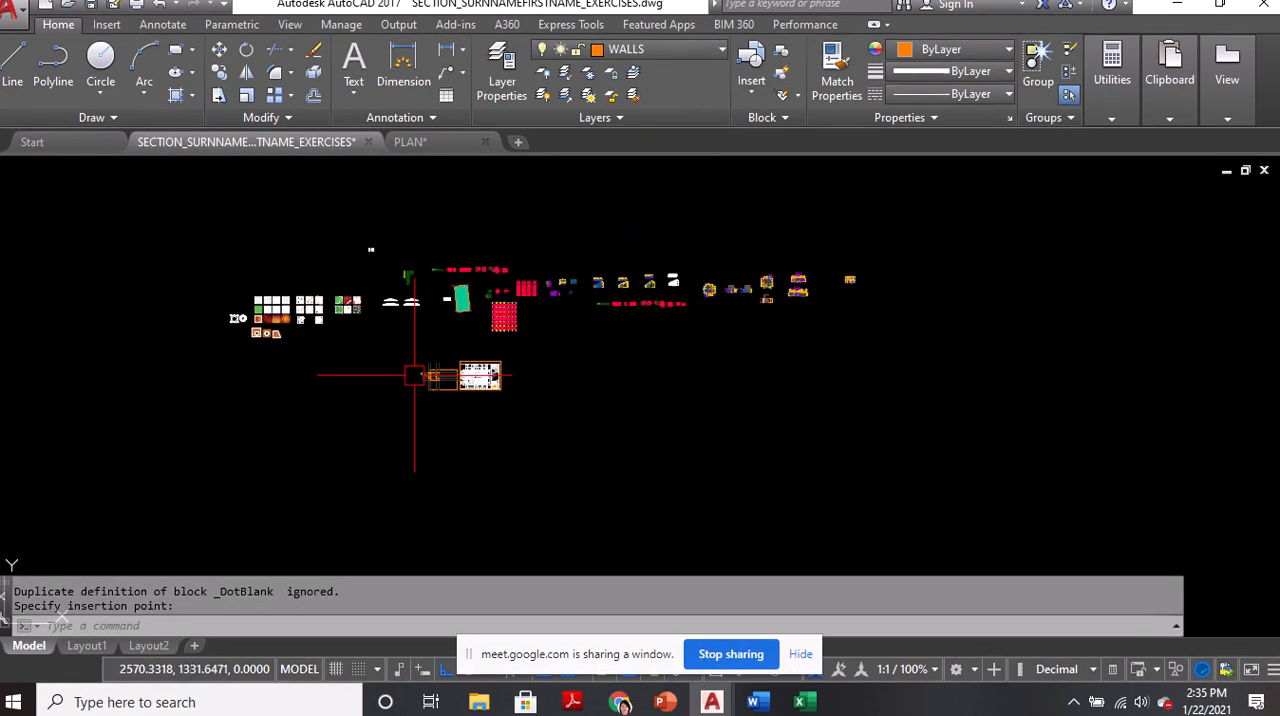
# Copy the toilet symbol from the T & B room of the finished floor plan to the clipboard
pyautogui.scroll(5, 541, 333)
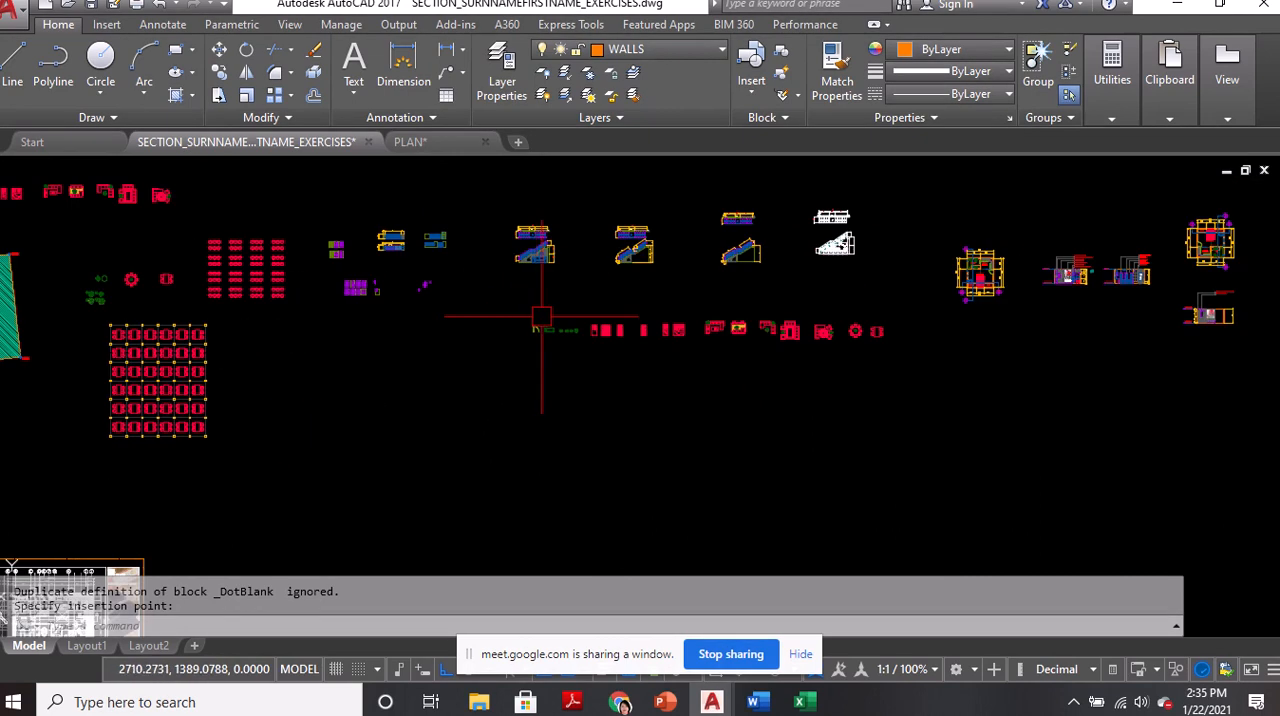
pyautogui.scroll(8, 958, 308)
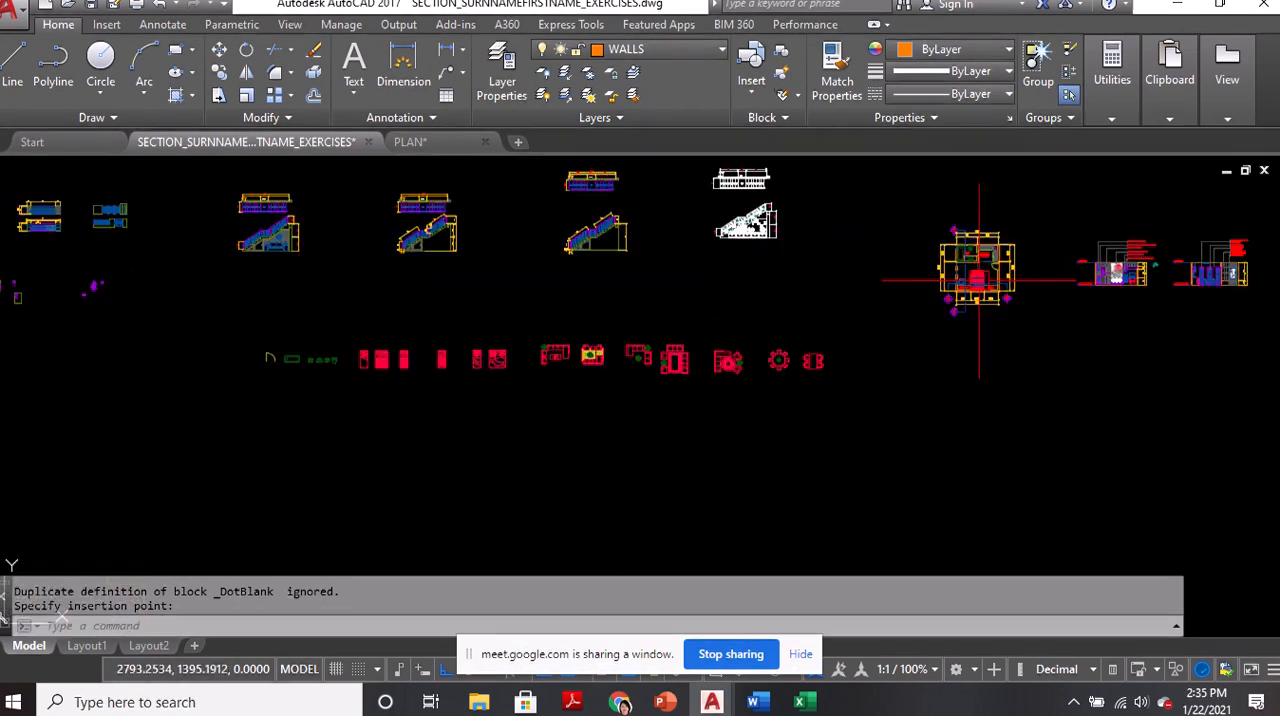
pyautogui.scroll(3, 968, 184)
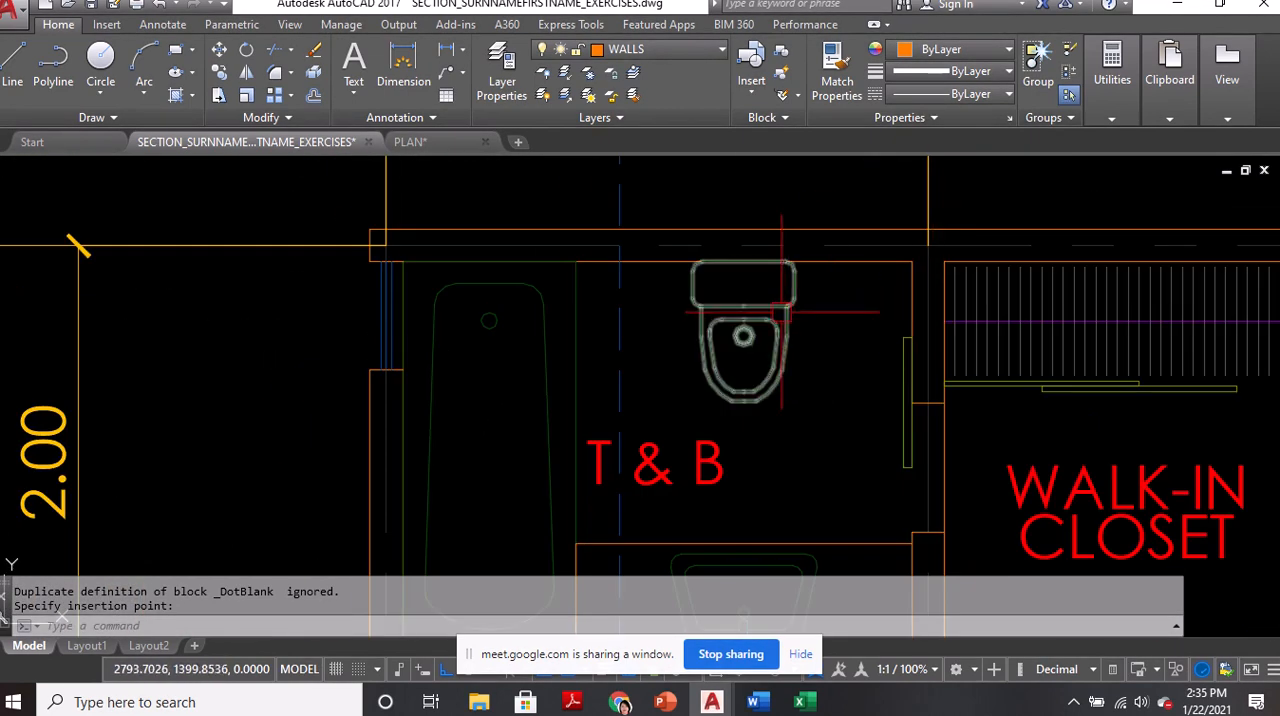
pyautogui.click(778, 314)
pyautogui.hotkey('ctrl', 'c')
pyautogui.scroll(-10, 778, 314)
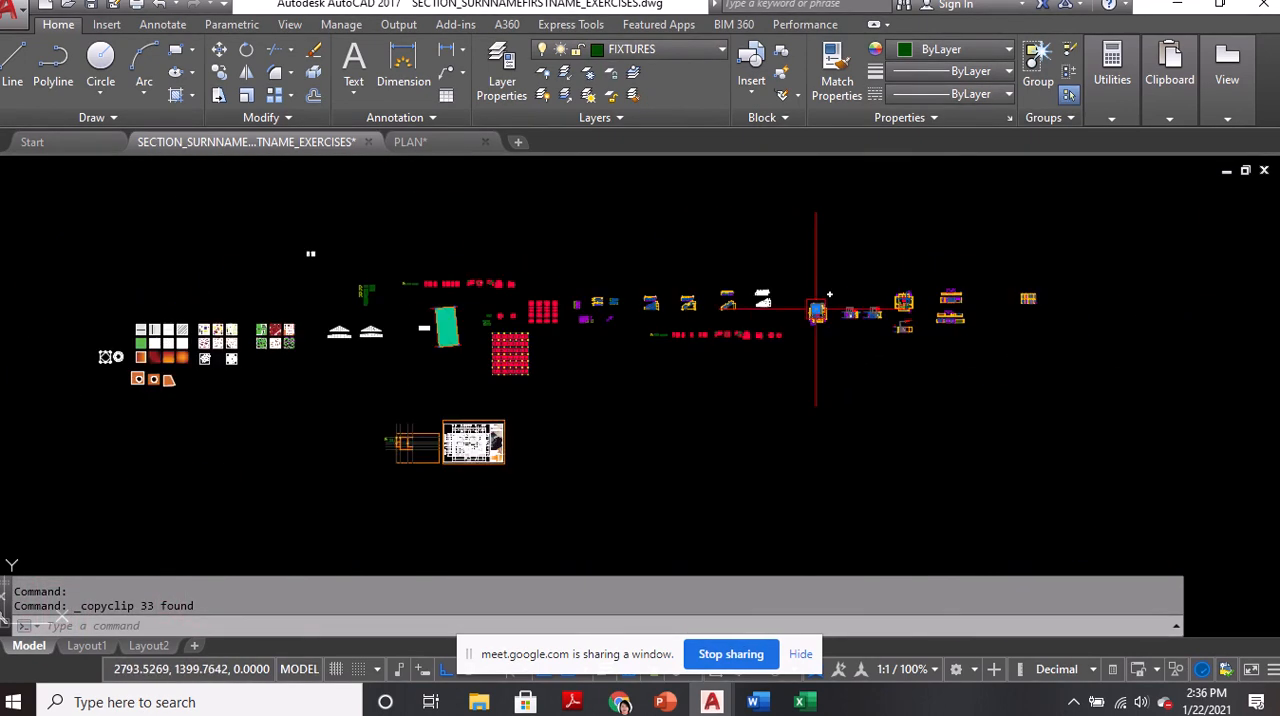
# Paste the toilet symbol below the bathtub, left of the floor plan
pyautogui.scroll(3, 376, 441)
pyautogui.scroll(5, 376, 441)
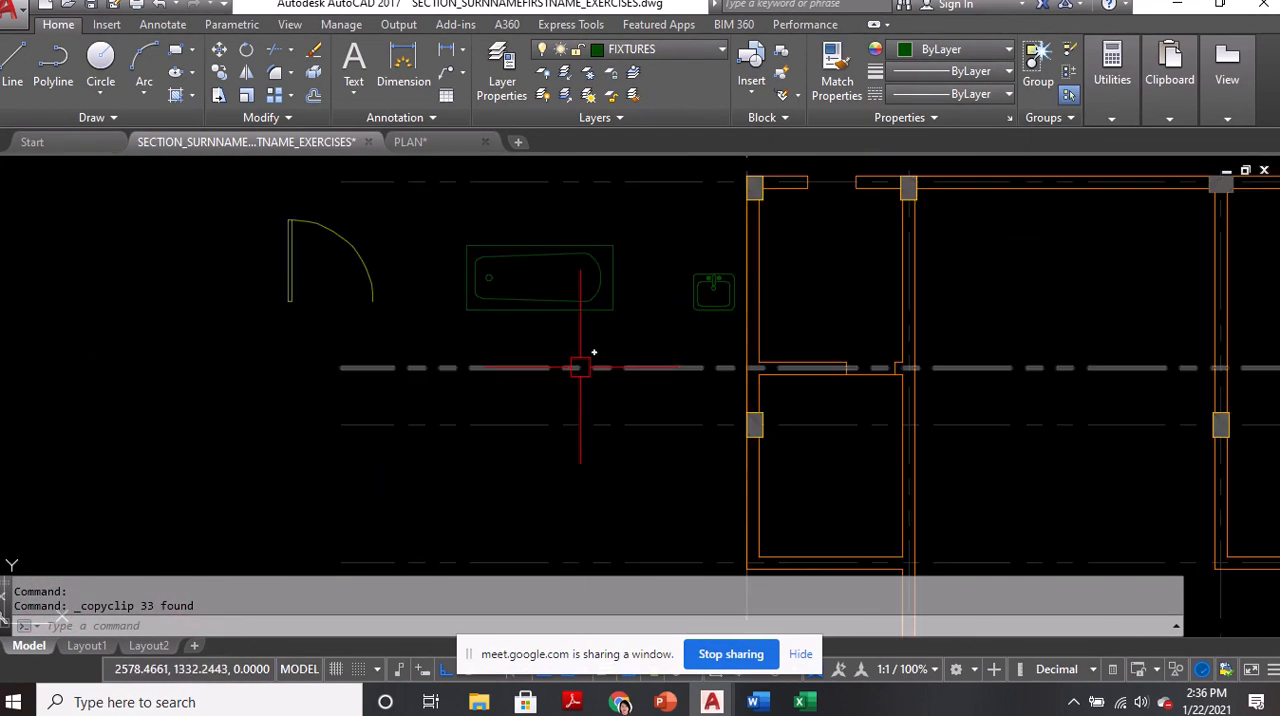
pyautogui.hotkey('ctrl', 'v')
pyautogui.scroll(2, 574, 390)
pyautogui.click(543, 442)
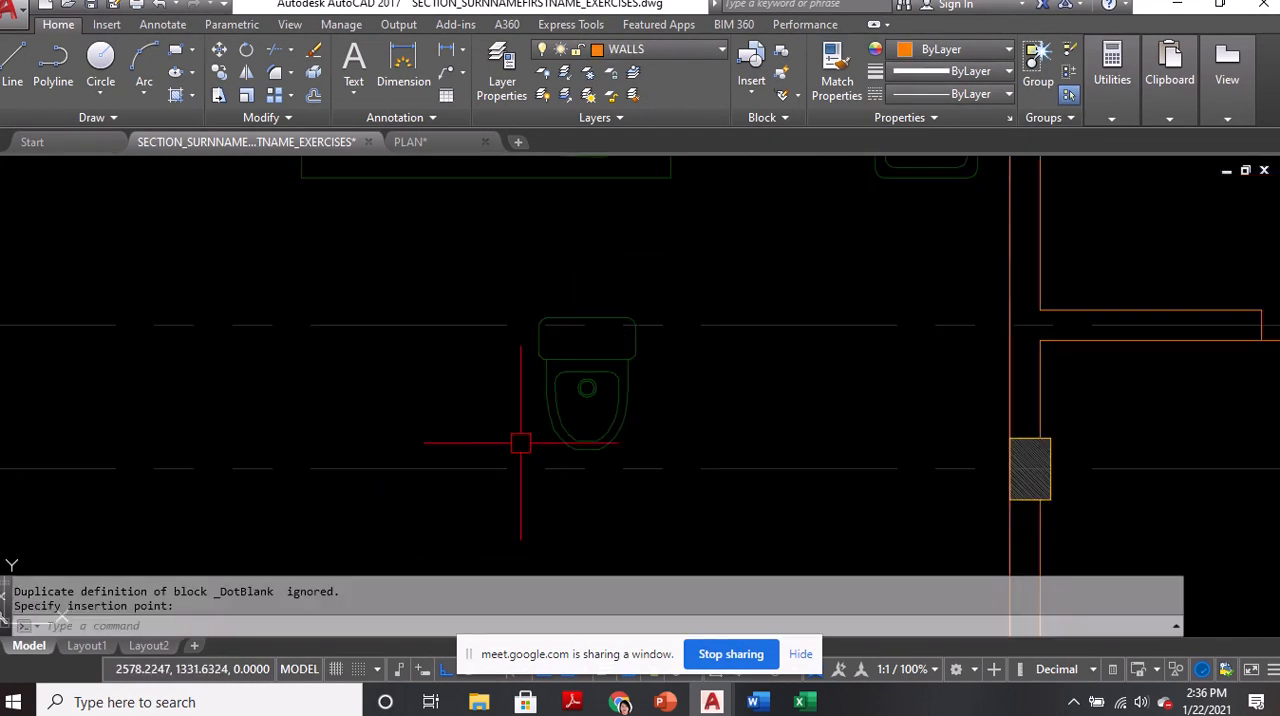
pyautogui.scroll(-2, 543, 442)
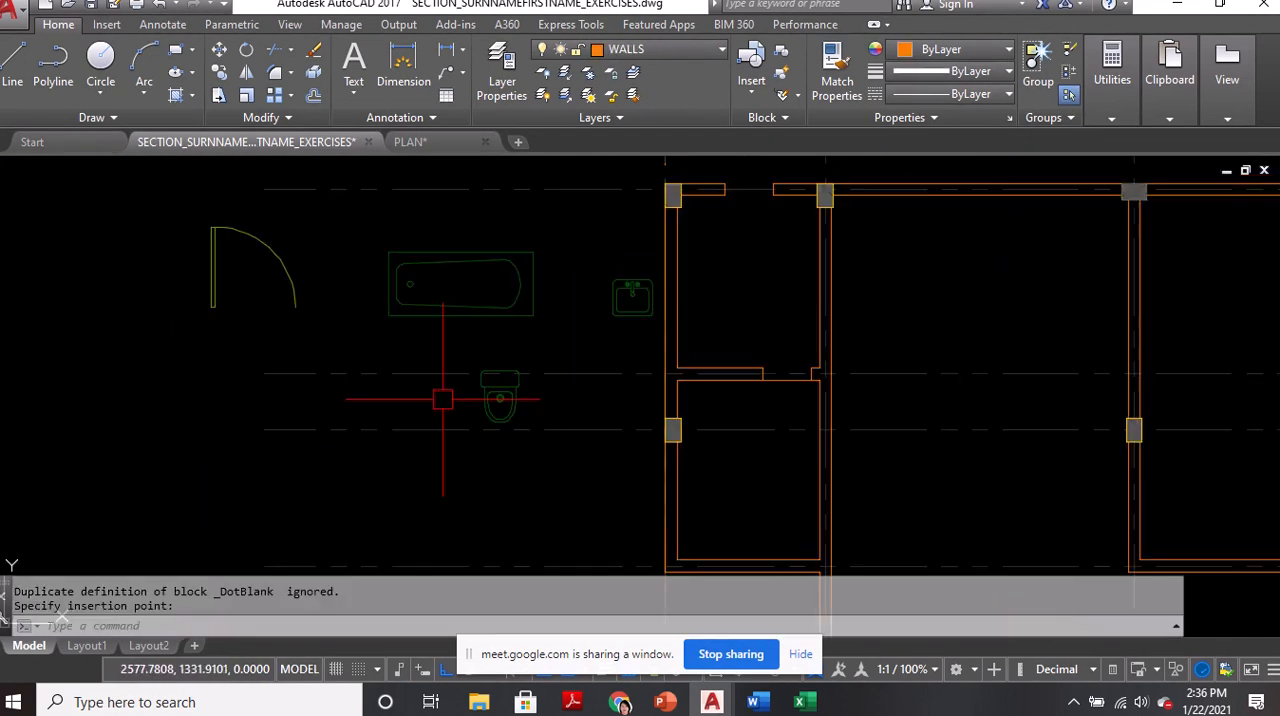
pyautogui.write('co')
pyautogui.press('Return')
pyautogui.click(197, 257)
pyautogui.click(207, 251)
pyautogui.click(204, 266)
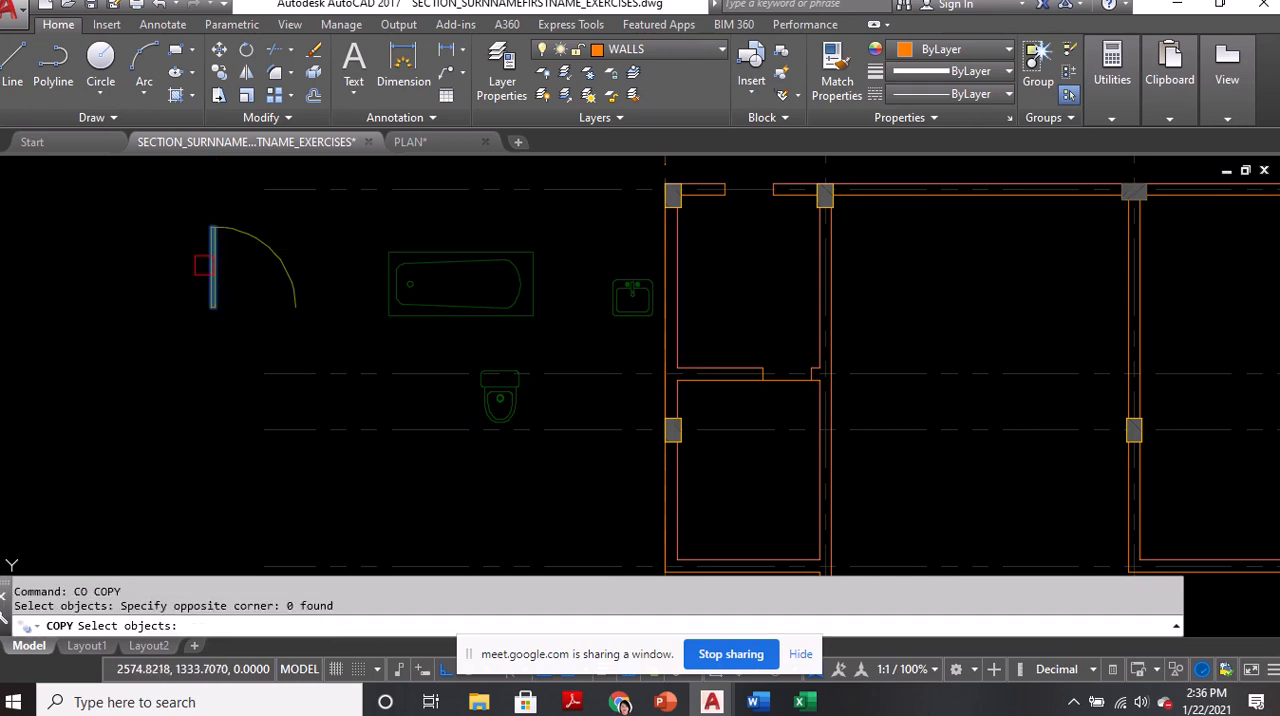
pyautogui.click(246, 240)
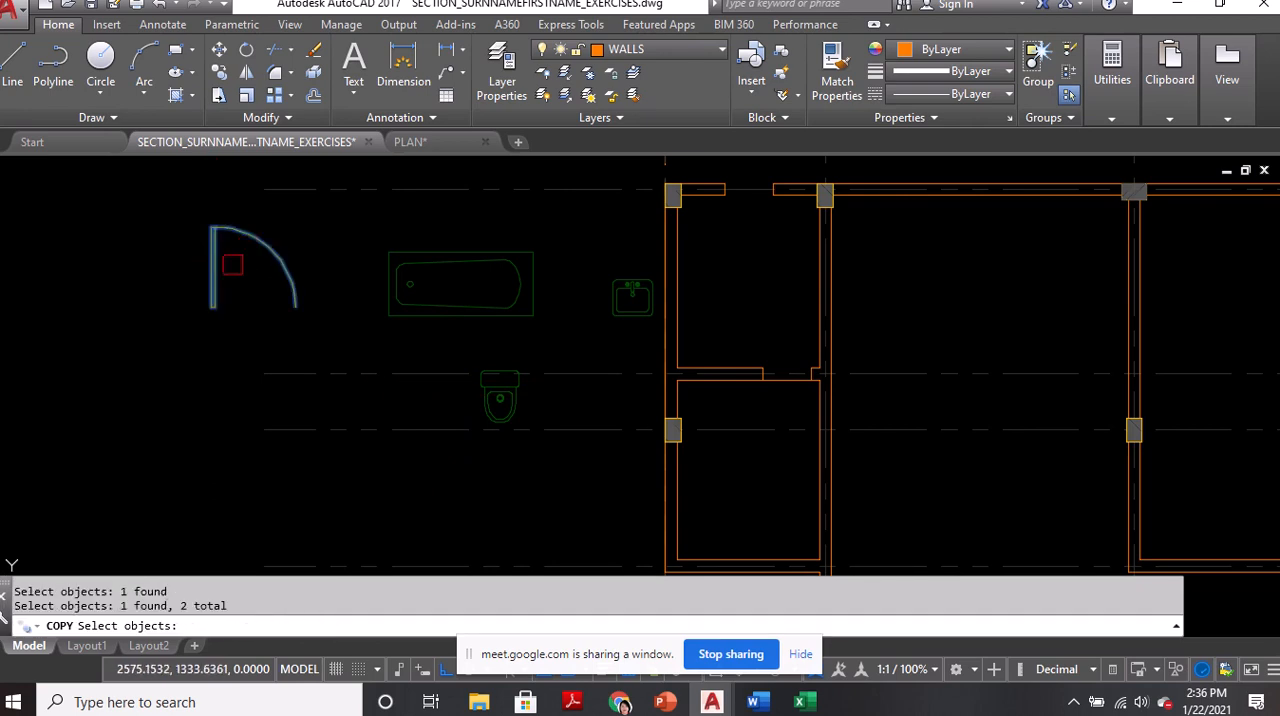
pyautogui.press('Escape')
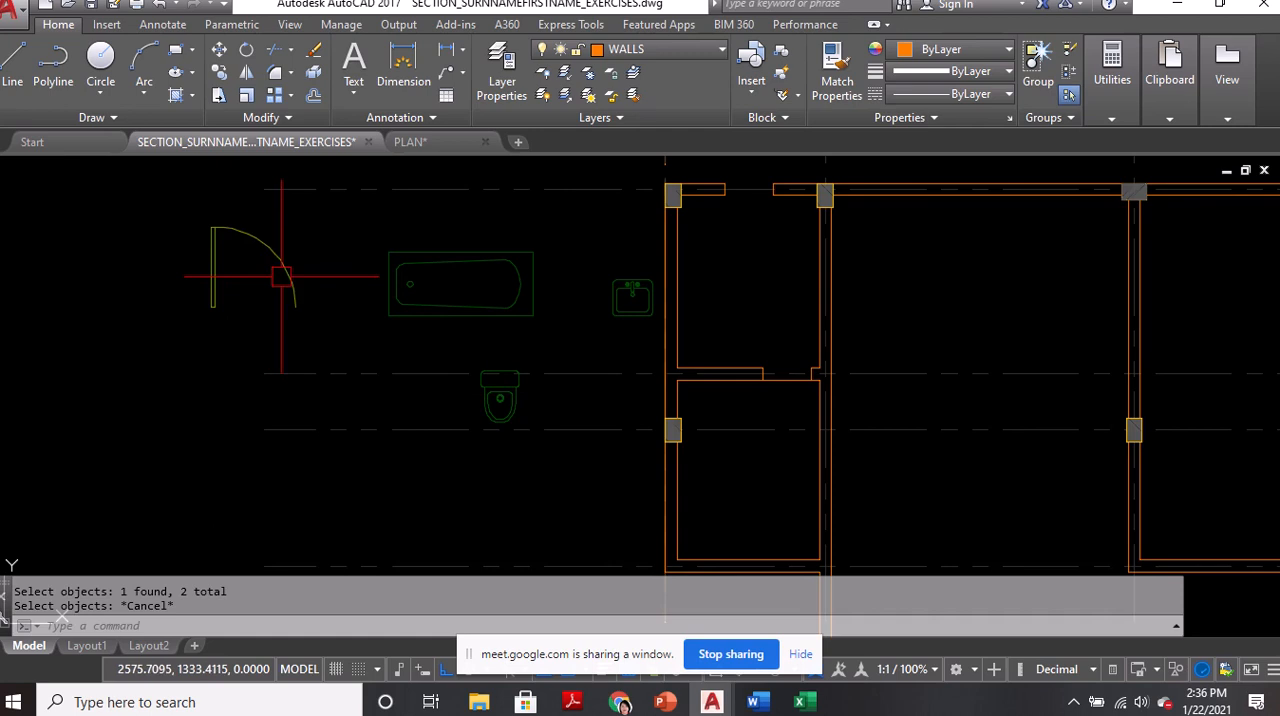
# Group the leaf and swing arc of the pasted door symbol into one object
pyautogui.write('g')
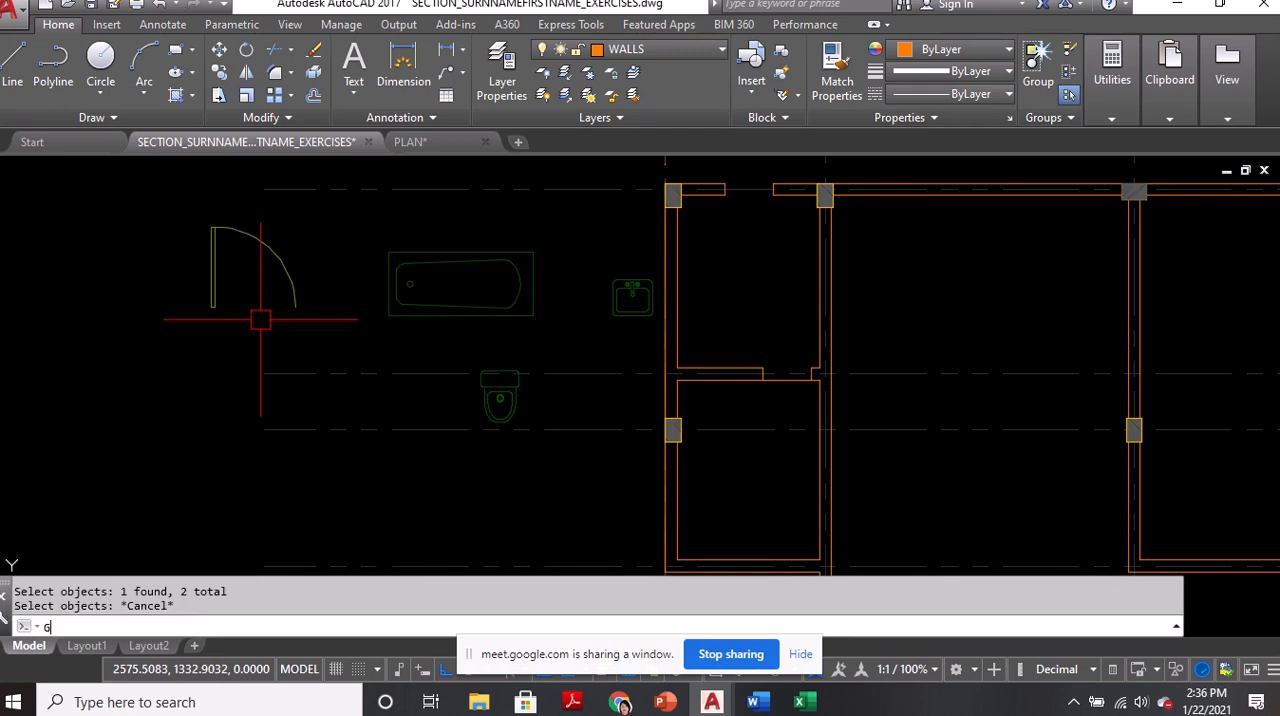
pyautogui.press('Return')
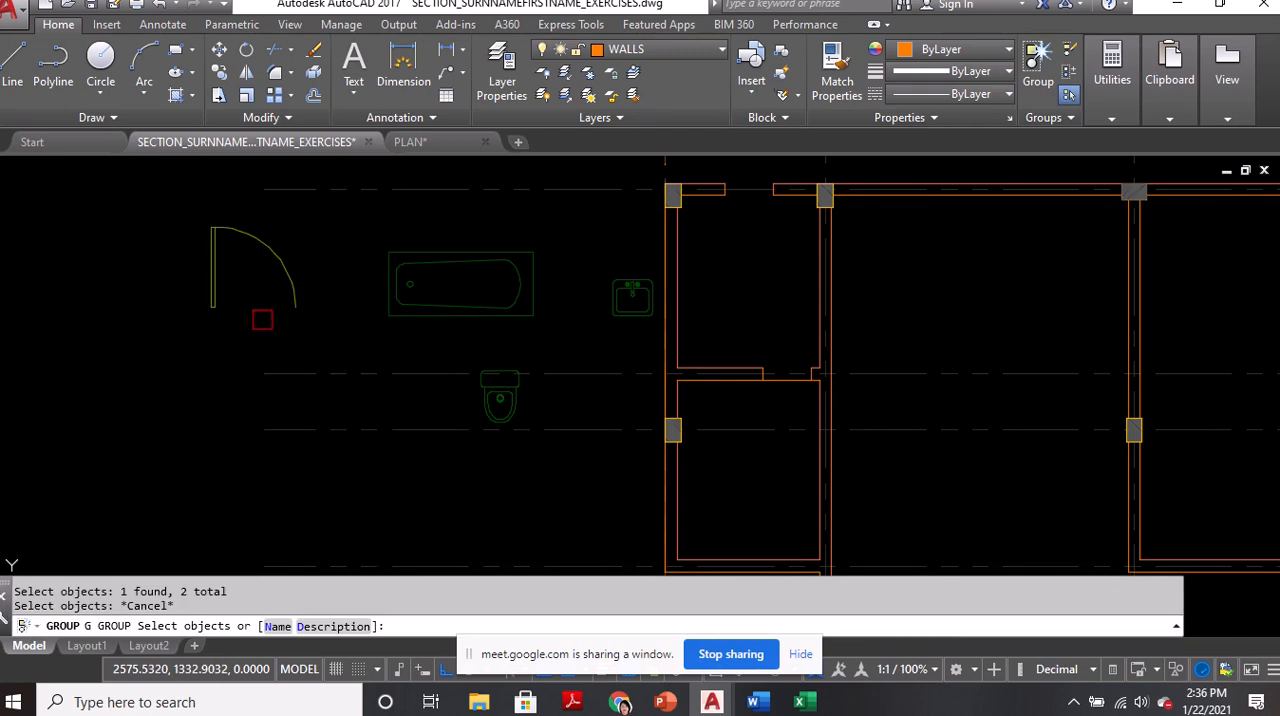
pyautogui.click(196, 222)
pyautogui.click(314, 330)
pyautogui.press('Return')
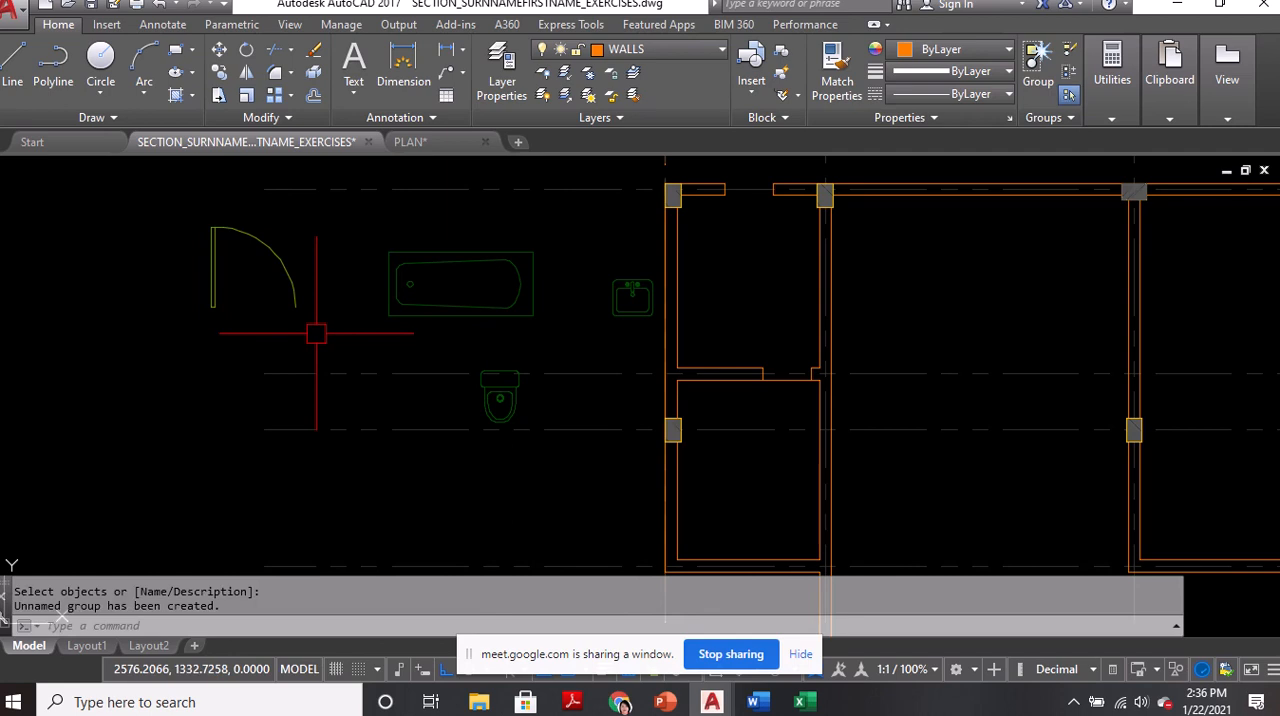
# Group all parts of the pasted bathtub symbol
pyautogui.write('G')
pyautogui.press('Return')
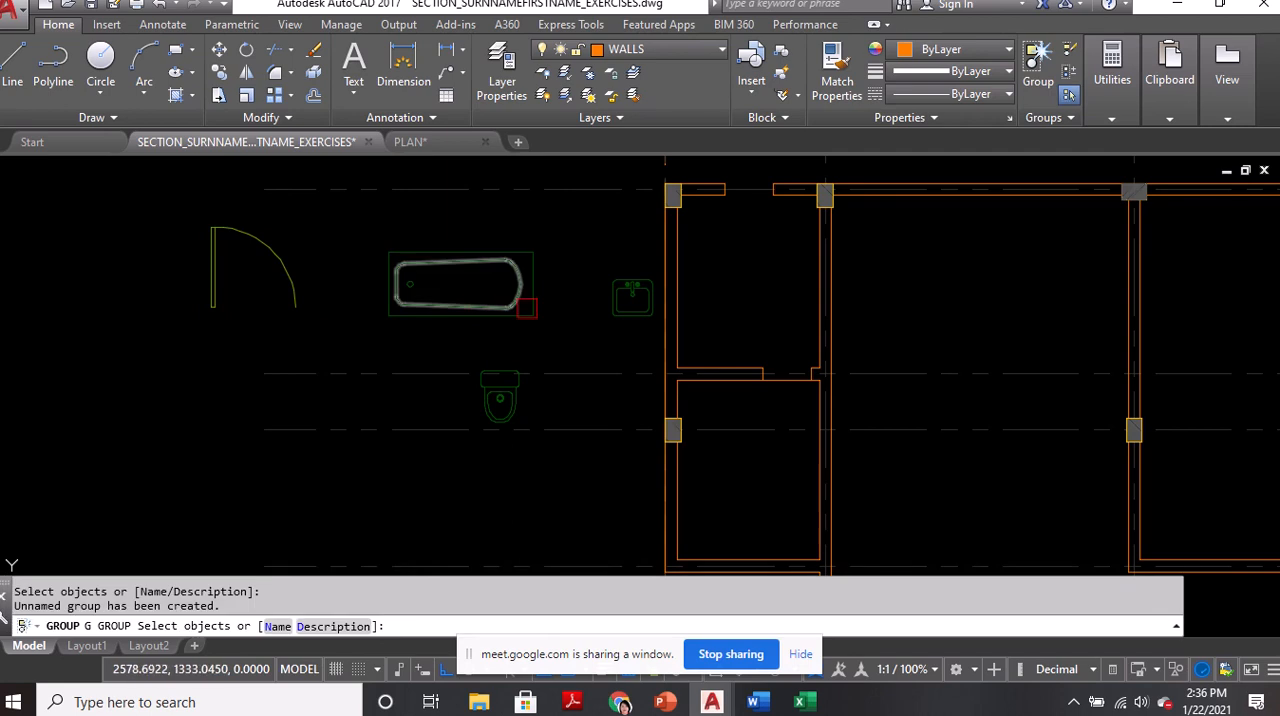
pyautogui.click(365, 229)
pyautogui.click(546, 335)
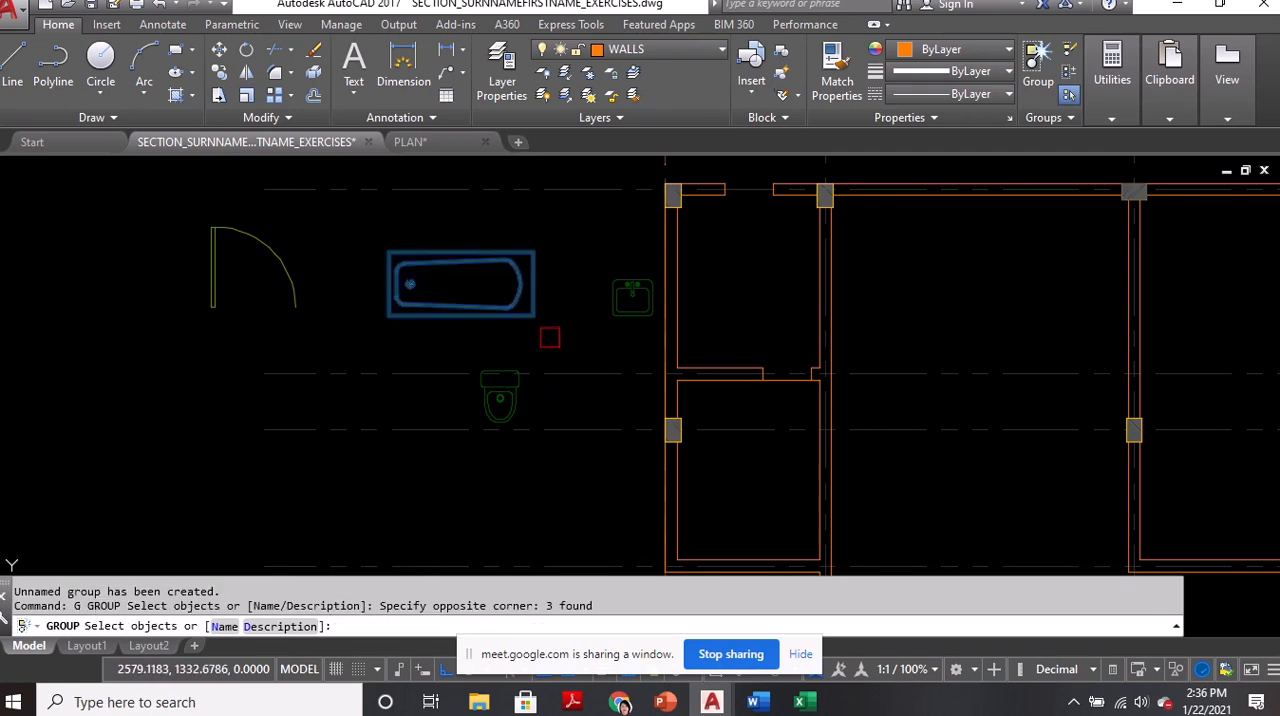
pyautogui.press('Return')
# Group all parts of the pasted washbasin symbol
pyautogui.write('G')
pyautogui.press('Return')
pyautogui.click(602, 256)
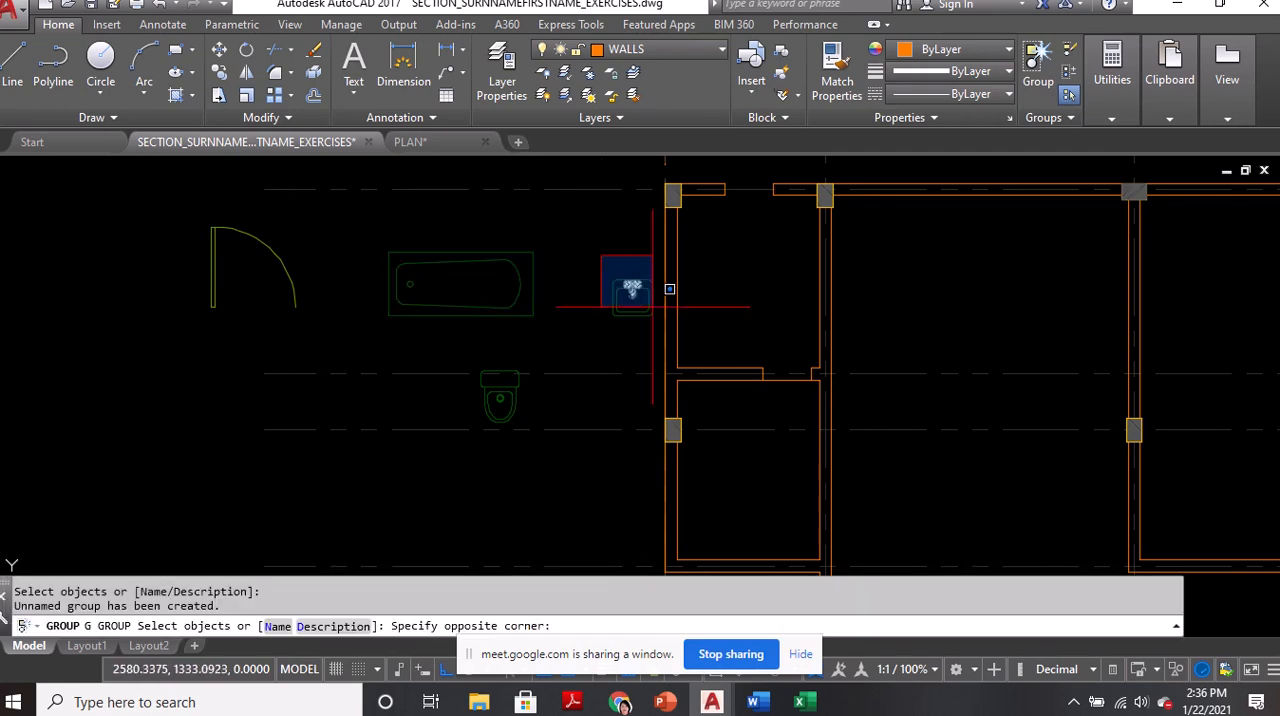
pyautogui.click(665, 327)
pyautogui.press('Return')
# Group all parts of the pasted toilet symbol
pyautogui.moveTo(535, 351); pyautogui.dragTo(537, 266, button='middle')
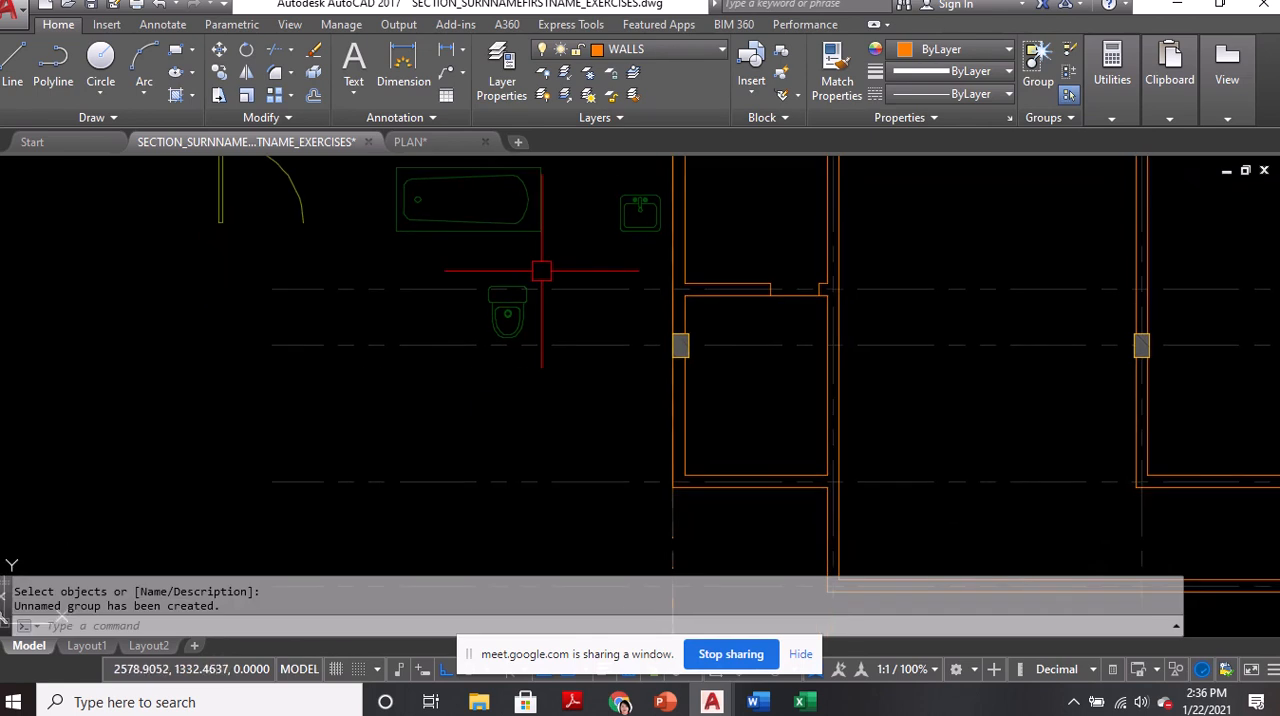
pyautogui.write('g')
pyautogui.press('Return')
pyautogui.click(466, 266)
pyautogui.click(553, 383)
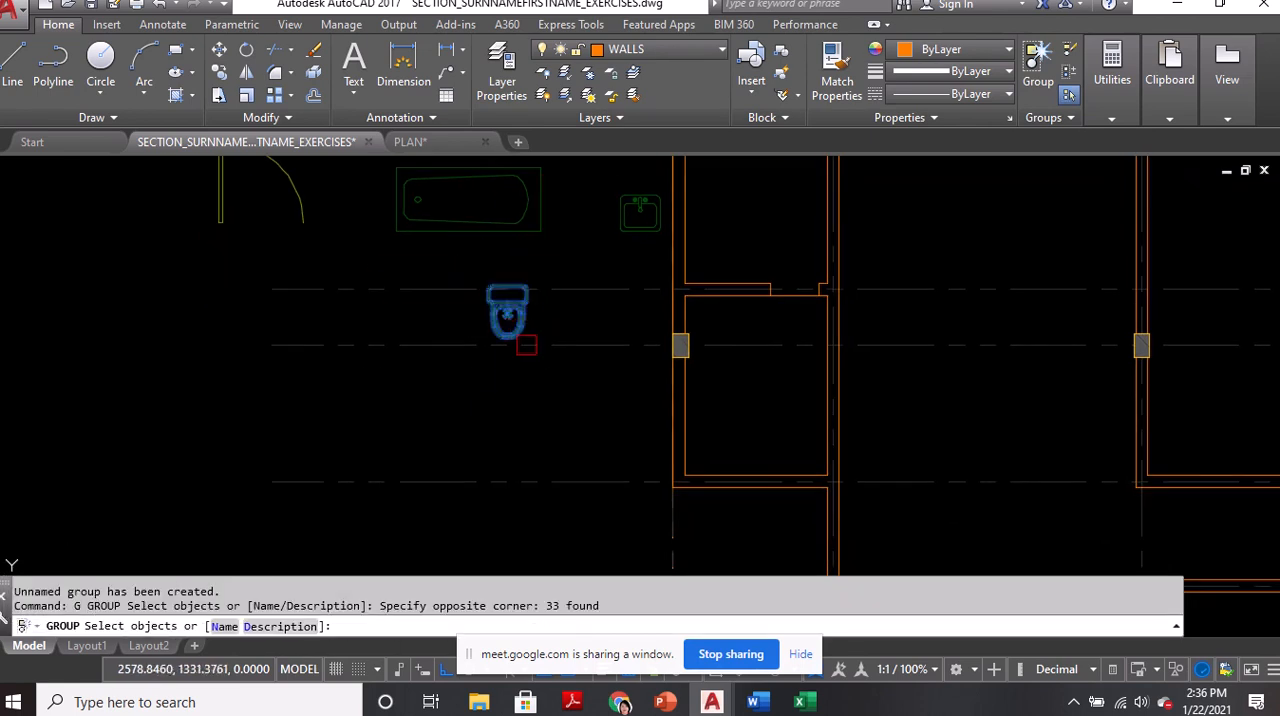
pyautogui.click(478, 270)
pyautogui.click(586, 405)
pyautogui.press('Return')
# Move the grouped door symbol horizontally into the upper small room, above the partition's door opening
pyautogui.moveTo(547, 328); pyautogui.dragTo(527, 400, button='middle')
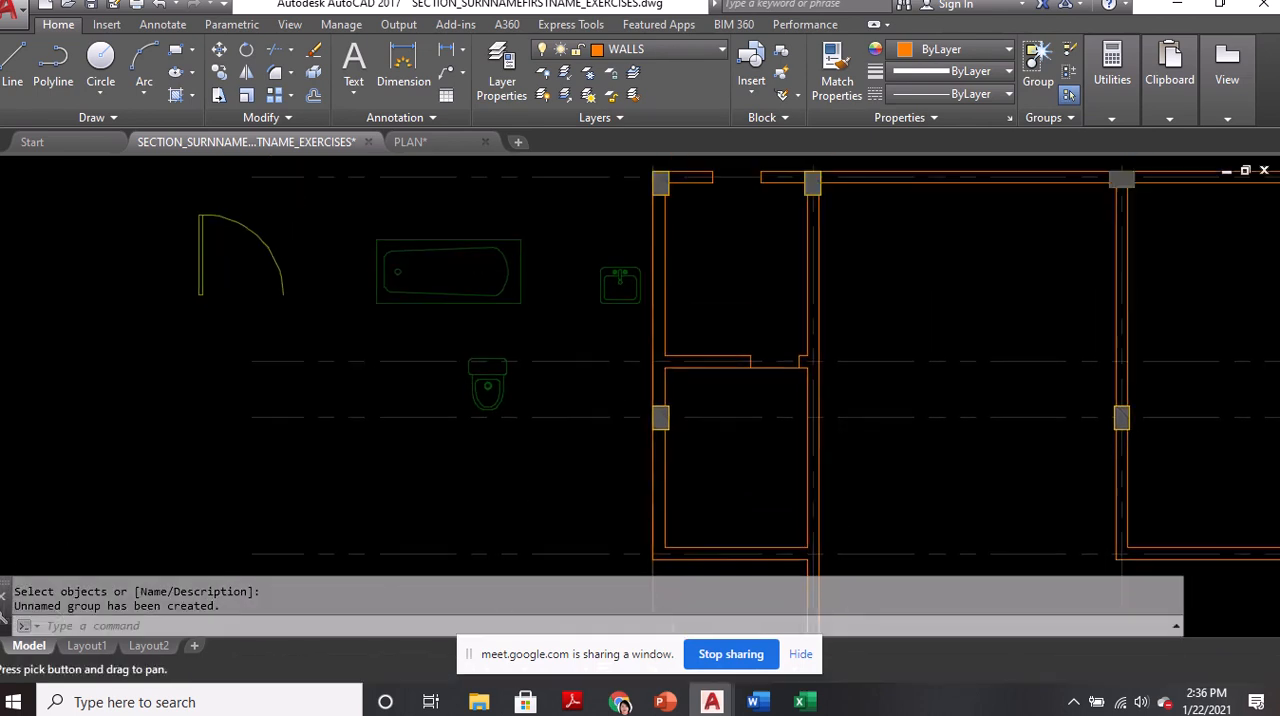
pyautogui.write('co')
pyautogui.press('Escape')
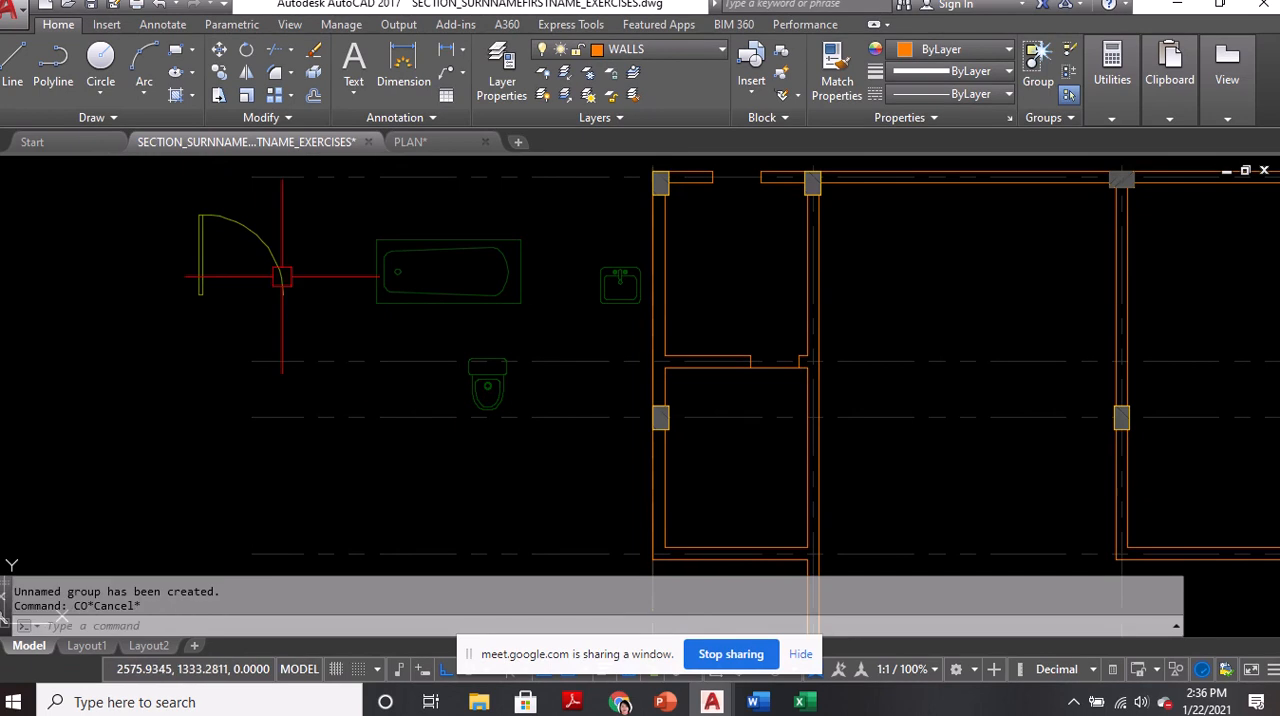
pyautogui.write('m')
pyautogui.press('Return')
pyautogui.press('Return')
pyautogui.click(244, 267)
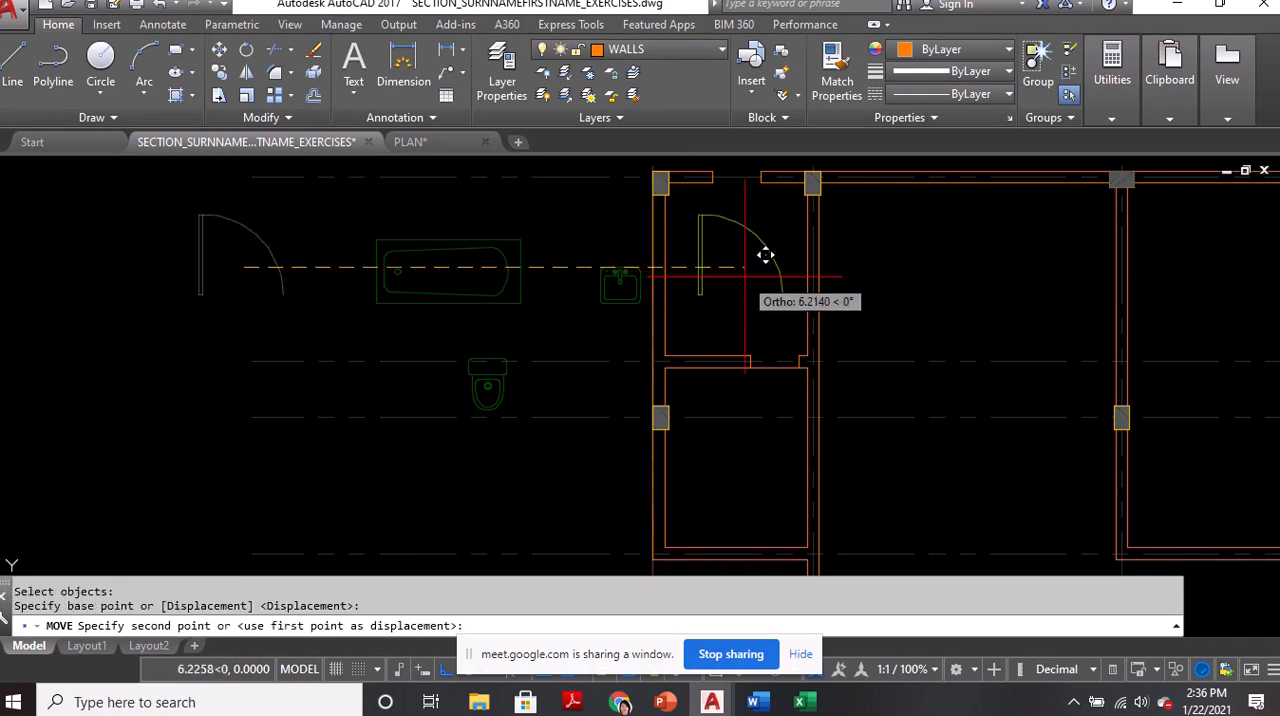
pyautogui.click(746, 276)
# Align the door symbol with the partition opening, matching its arc end to the left jamb's lower corner and its hinge corner to the right jamb's
pyautogui.moveTo(734, 280); pyautogui.dragTo(582, 282, button='middle')
pyautogui.scroll(2, 603, 281)
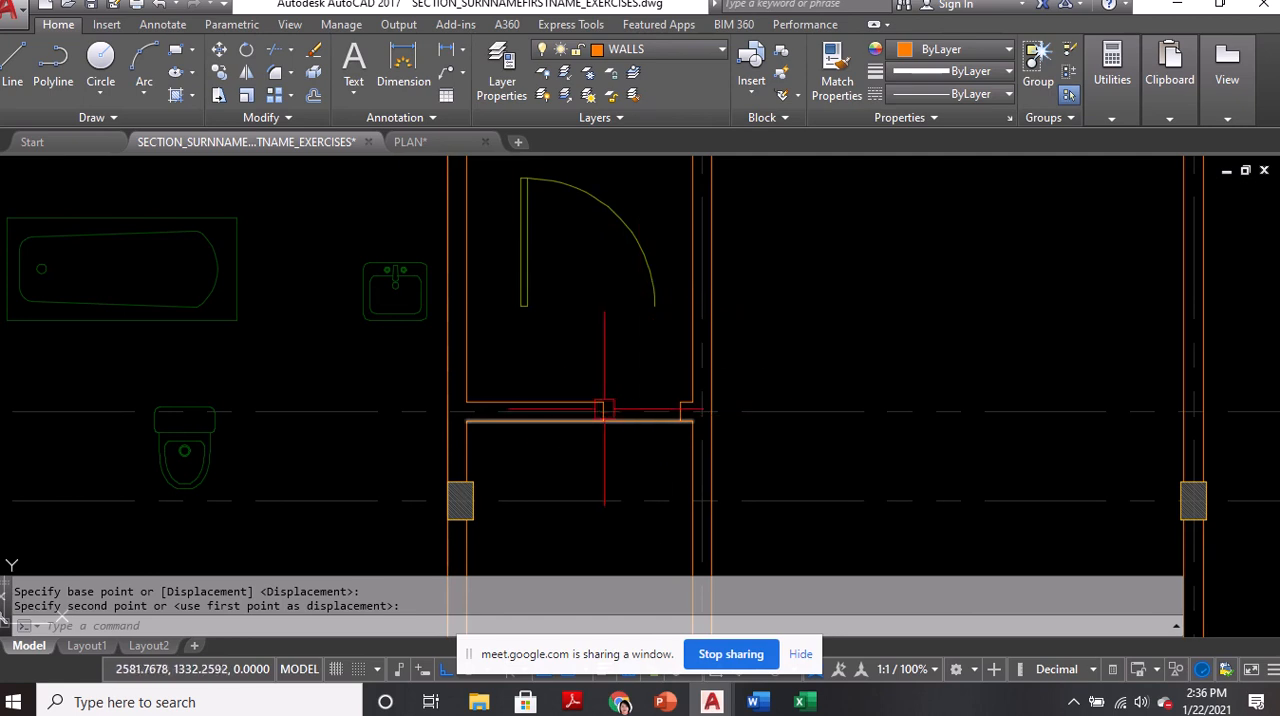
pyautogui.scroll(-2, 625, 390)
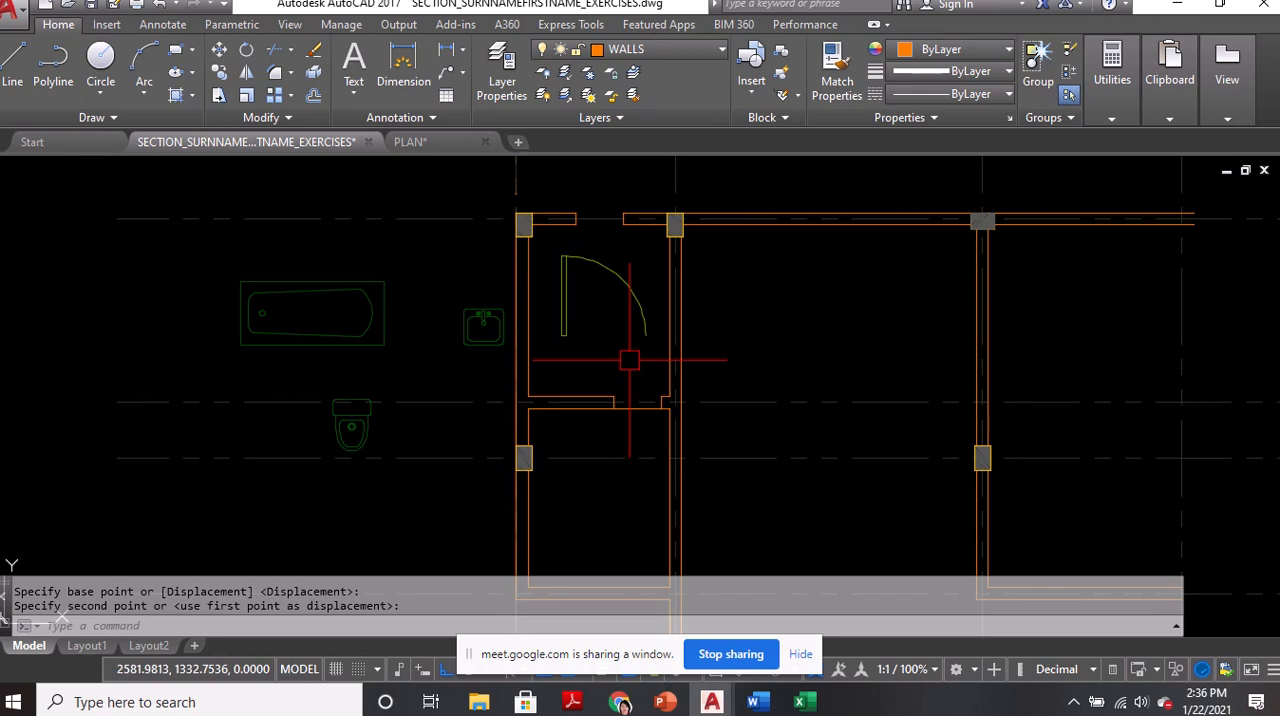
pyautogui.scroll(2, 625, 362)
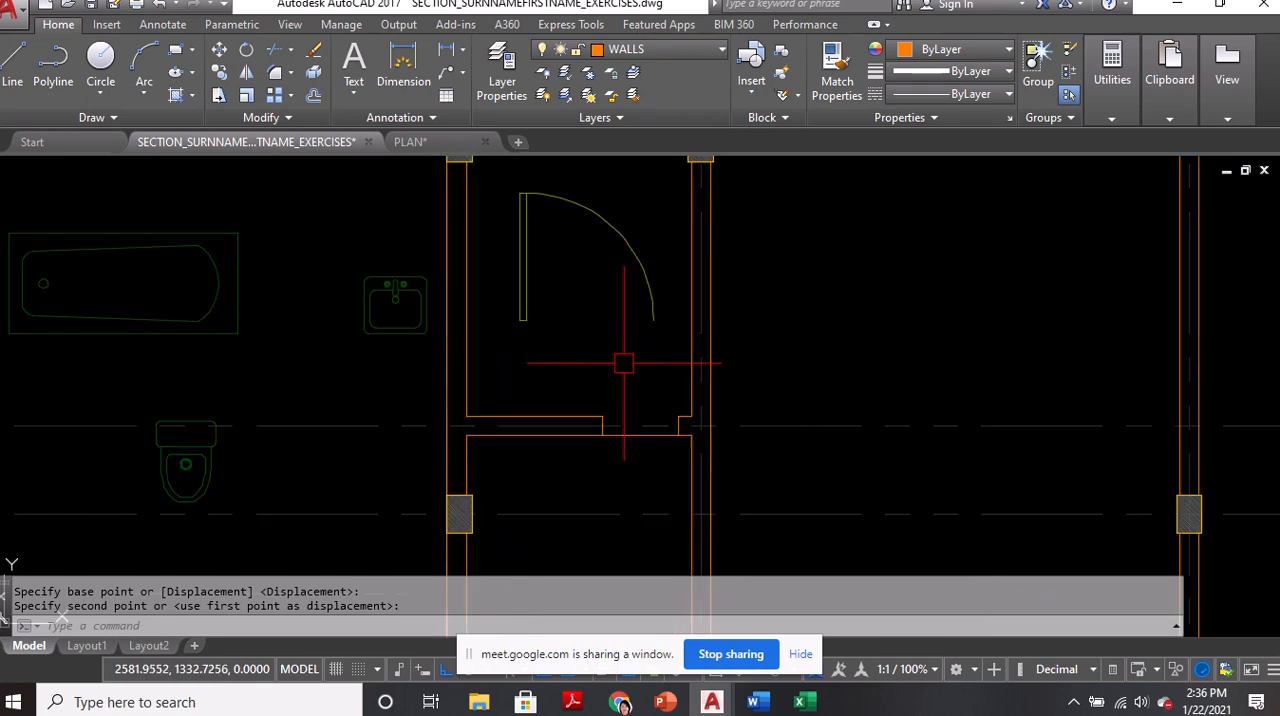
pyautogui.moveTo(620, 367); pyautogui.dragTo(614, 417, button='middle')
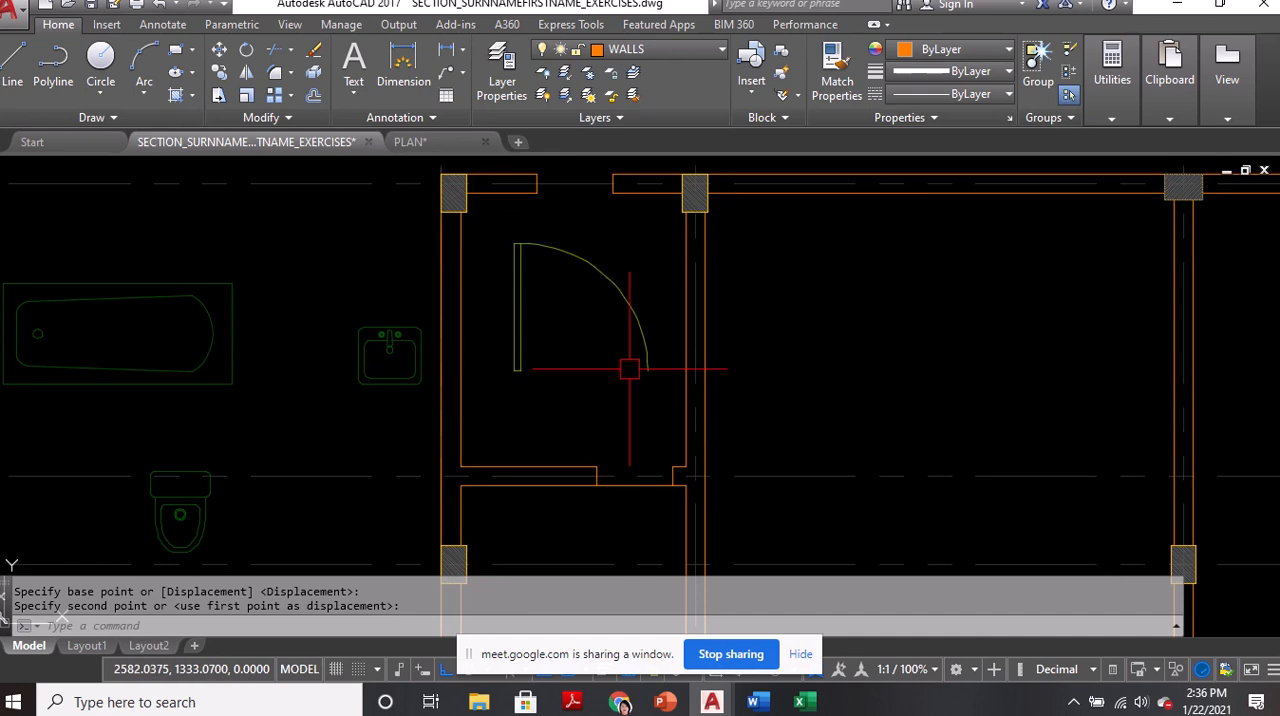
pyautogui.write('AL')
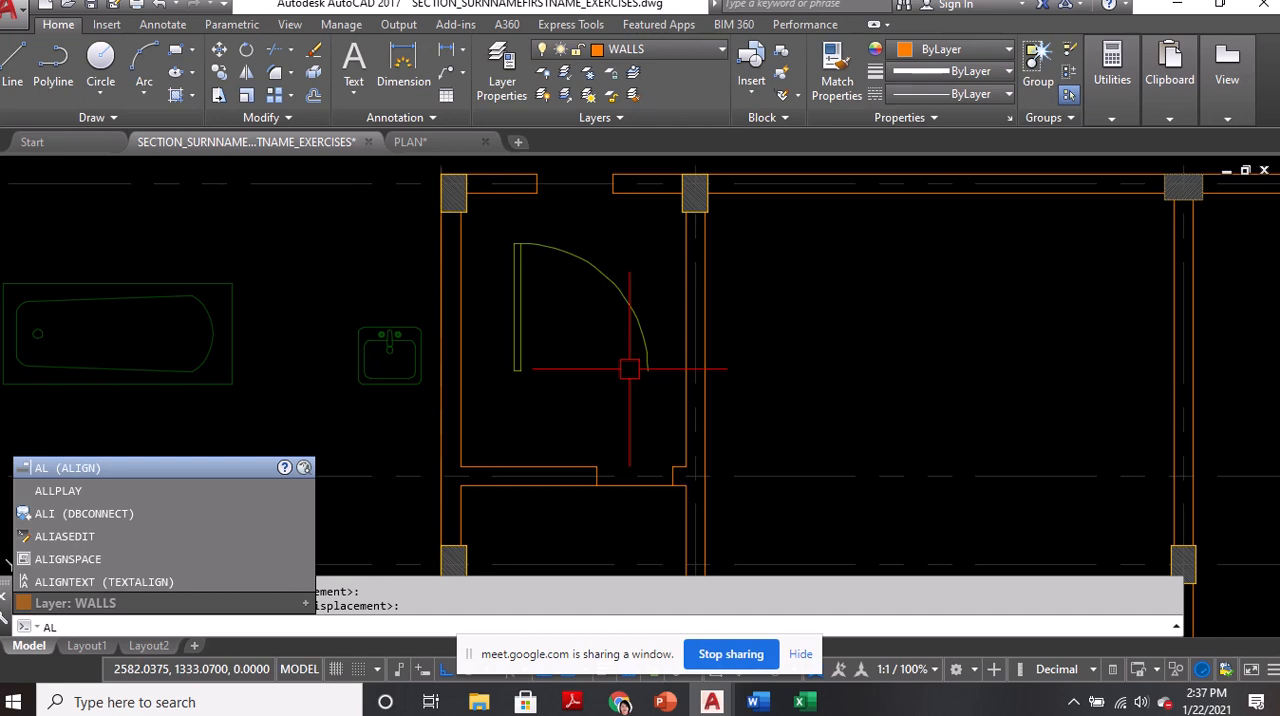
pyautogui.press('Return')
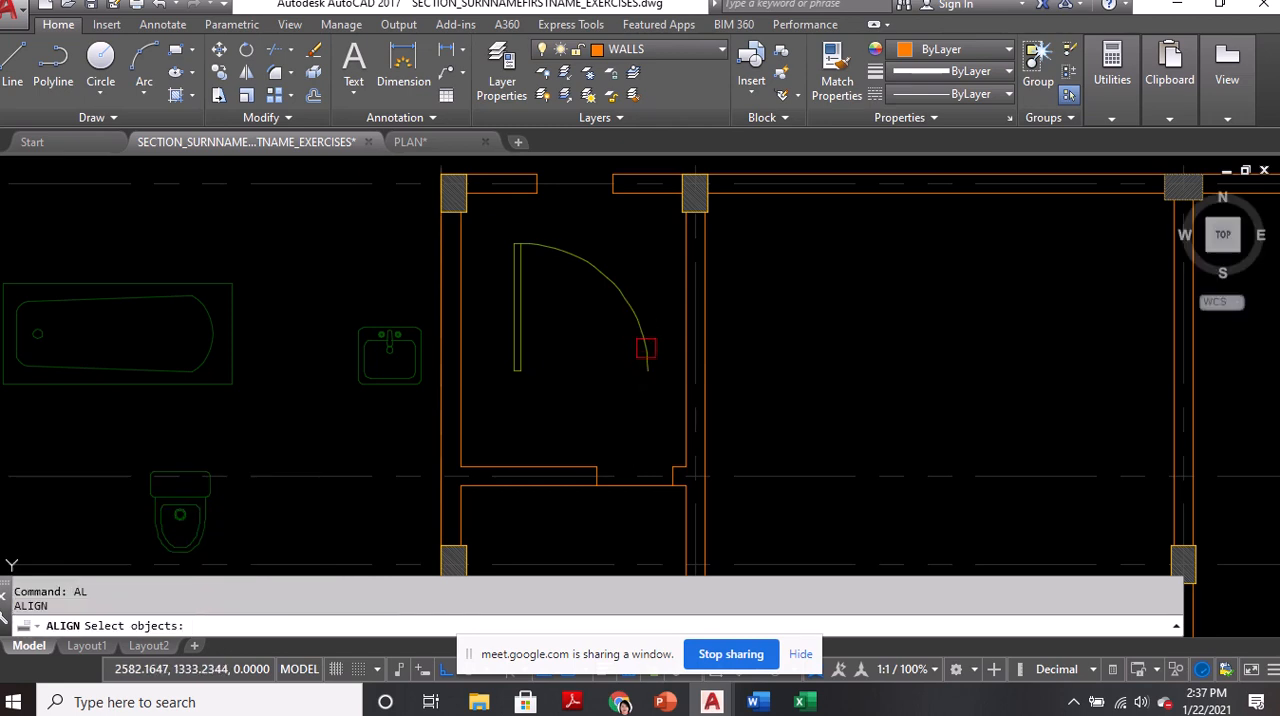
pyautogui.click(644, 332)
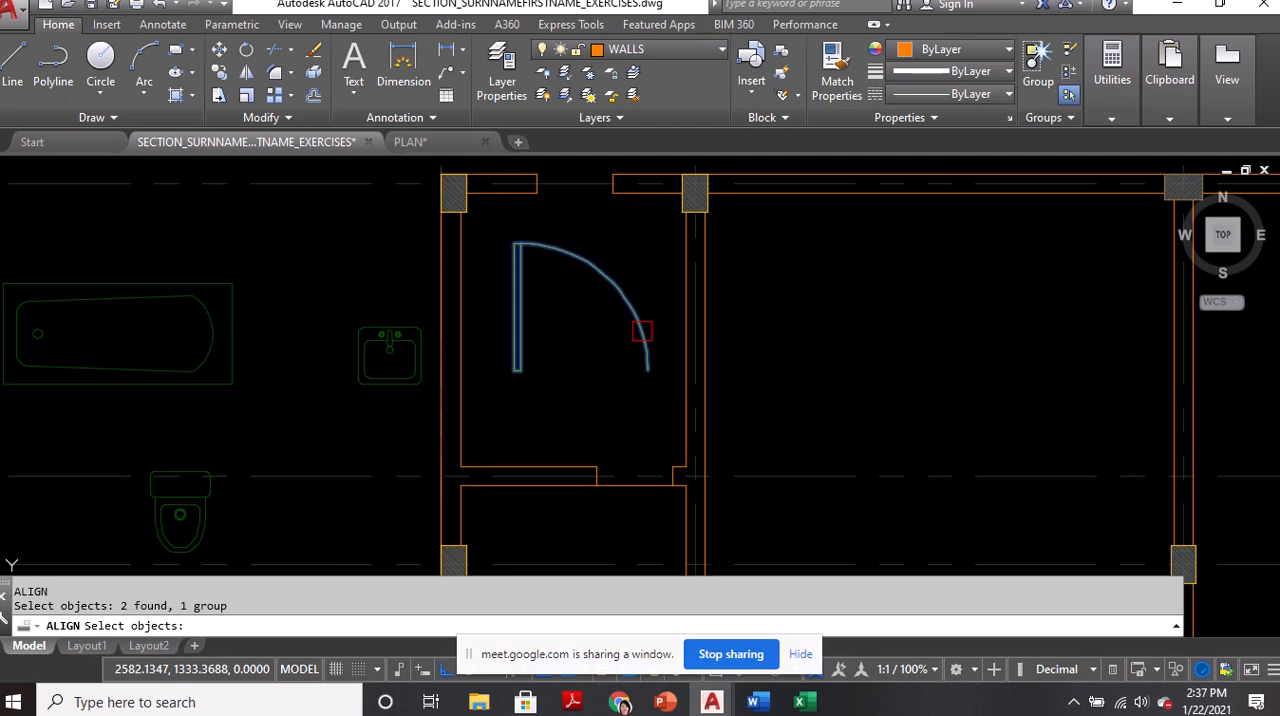
pyautogui.press('Return')
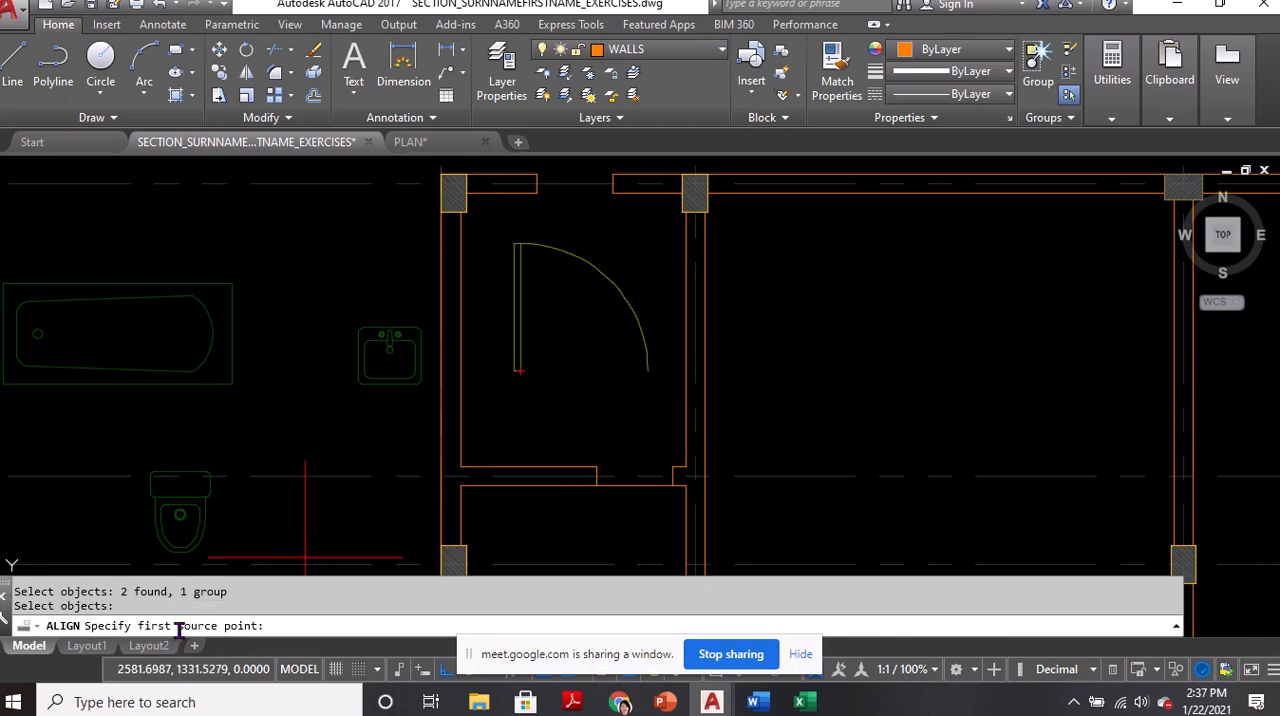
pyautogui.click(648, 371)
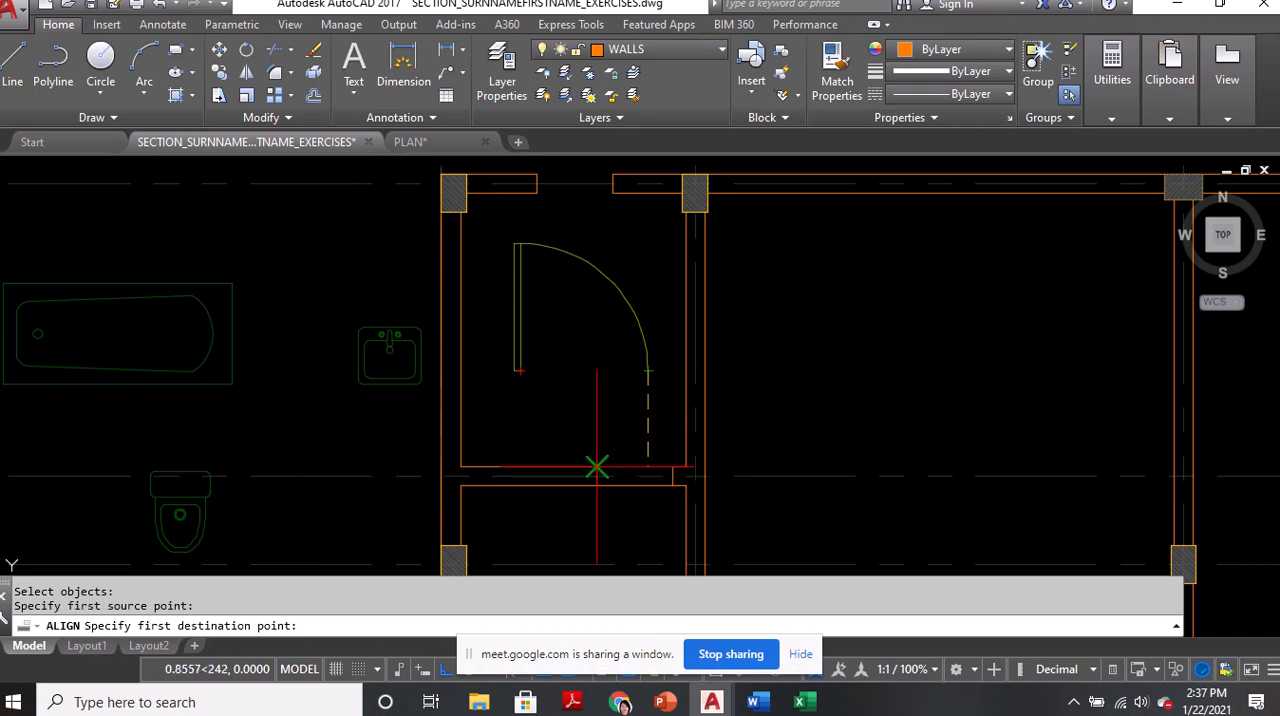
pyautogui.click(596, 486)
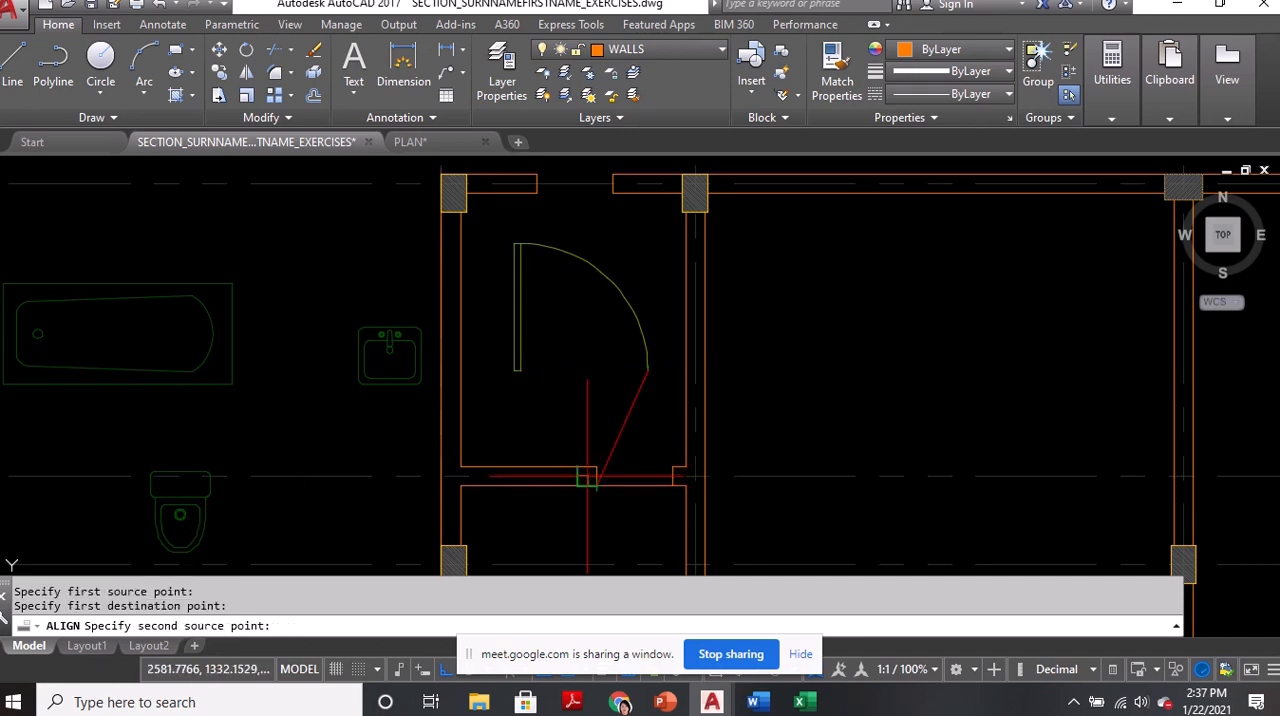
pyautogui.click(513, 370)
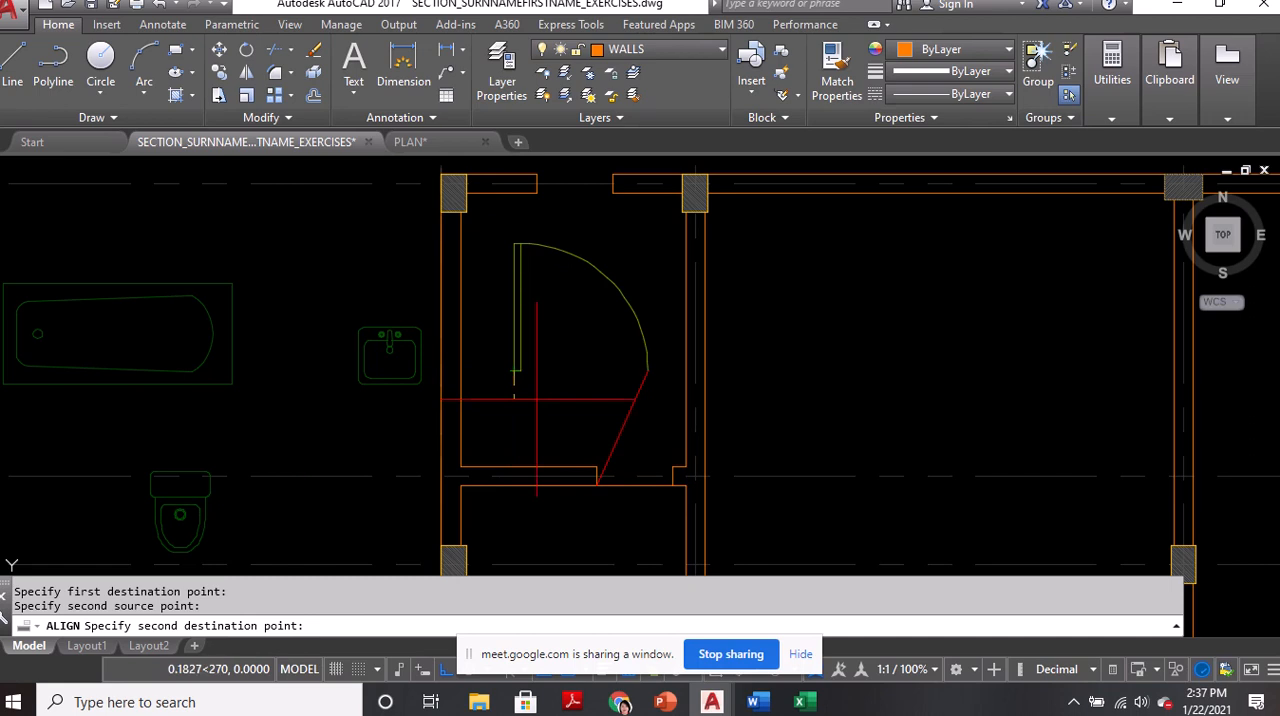
pyautogui.click(672, 486)
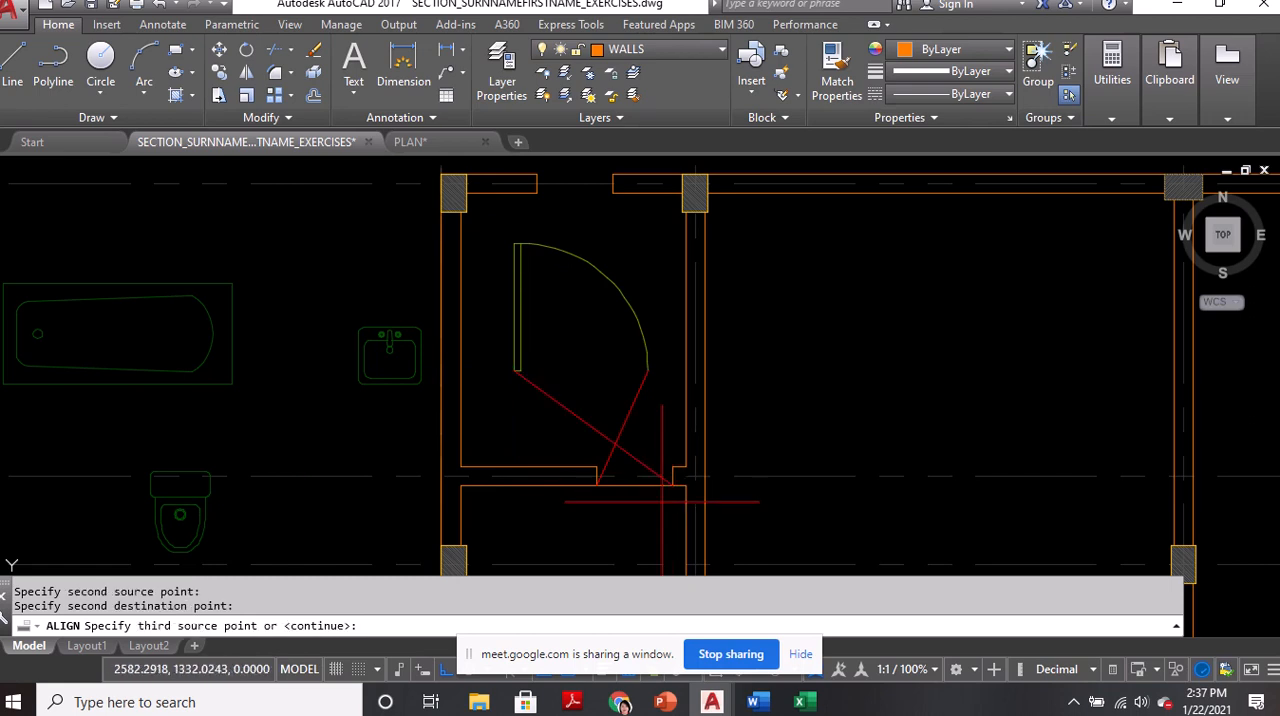
pyautogui.press('Return')
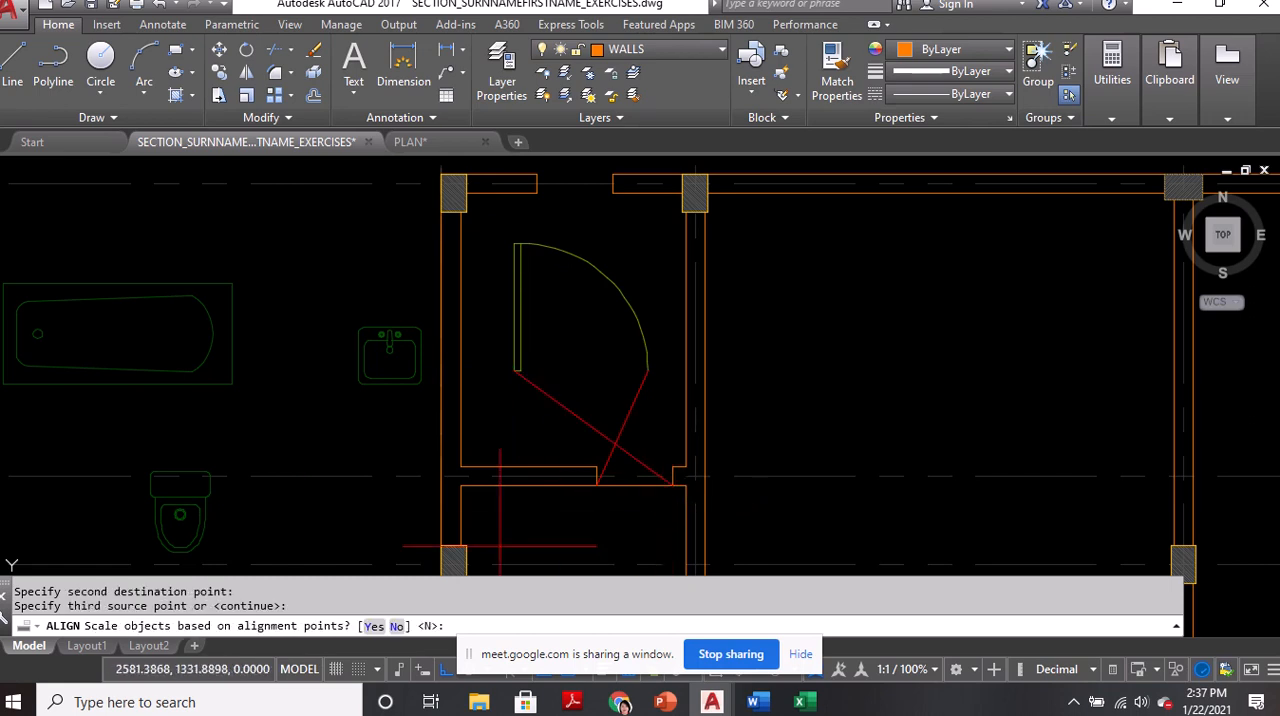
pyautogui.click(271, 624)
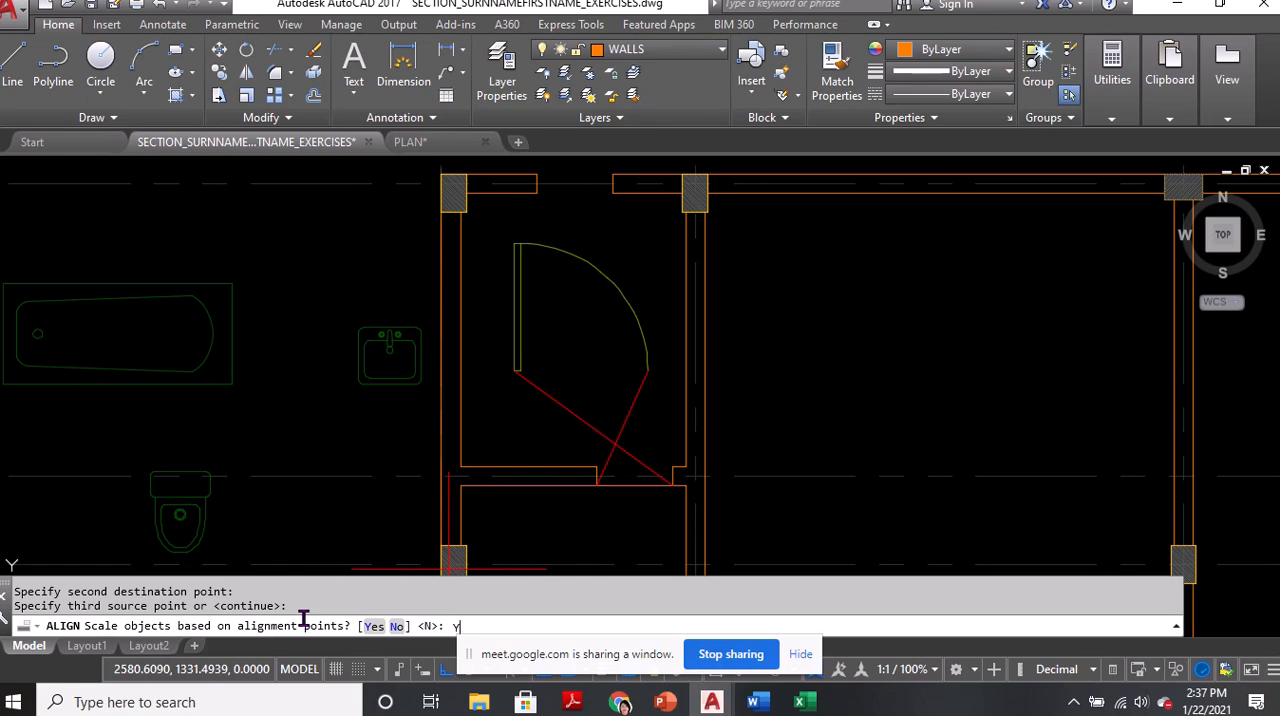
# Finish the door alignment by scaling it to the alignment points, and undo the whole alignment
pyautogui.press('Return')
pyautogui.scroll(4, 594, 406)
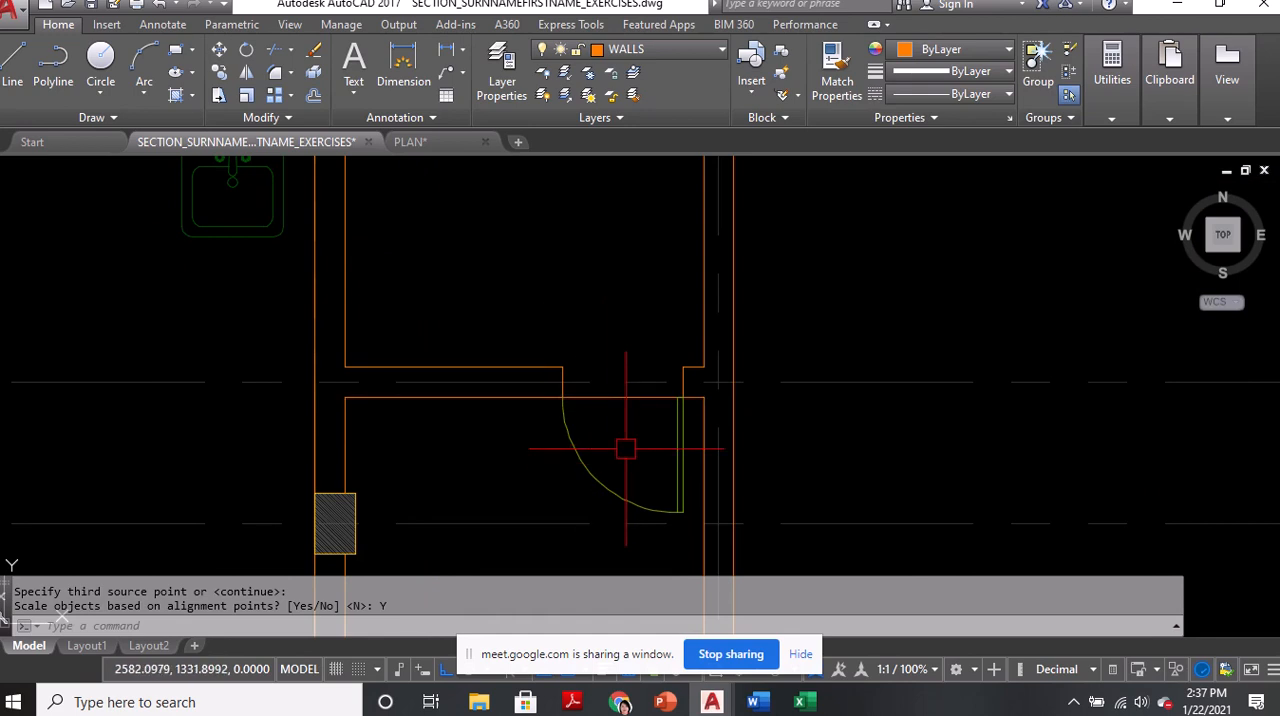
pyautogui.hotkey('ctrl', 'z')
pyautogui.hotkey('ctrl', 'z')
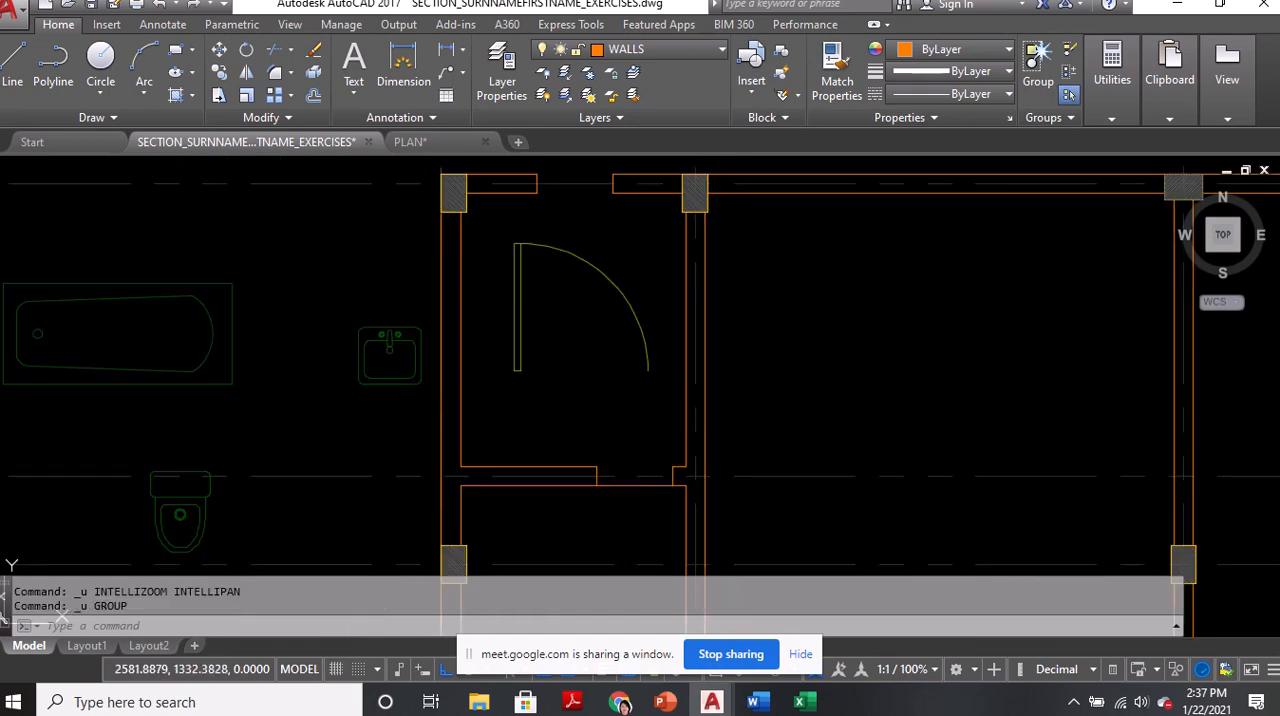
pyautogui.write('AL')
pyautogui.press('Return')
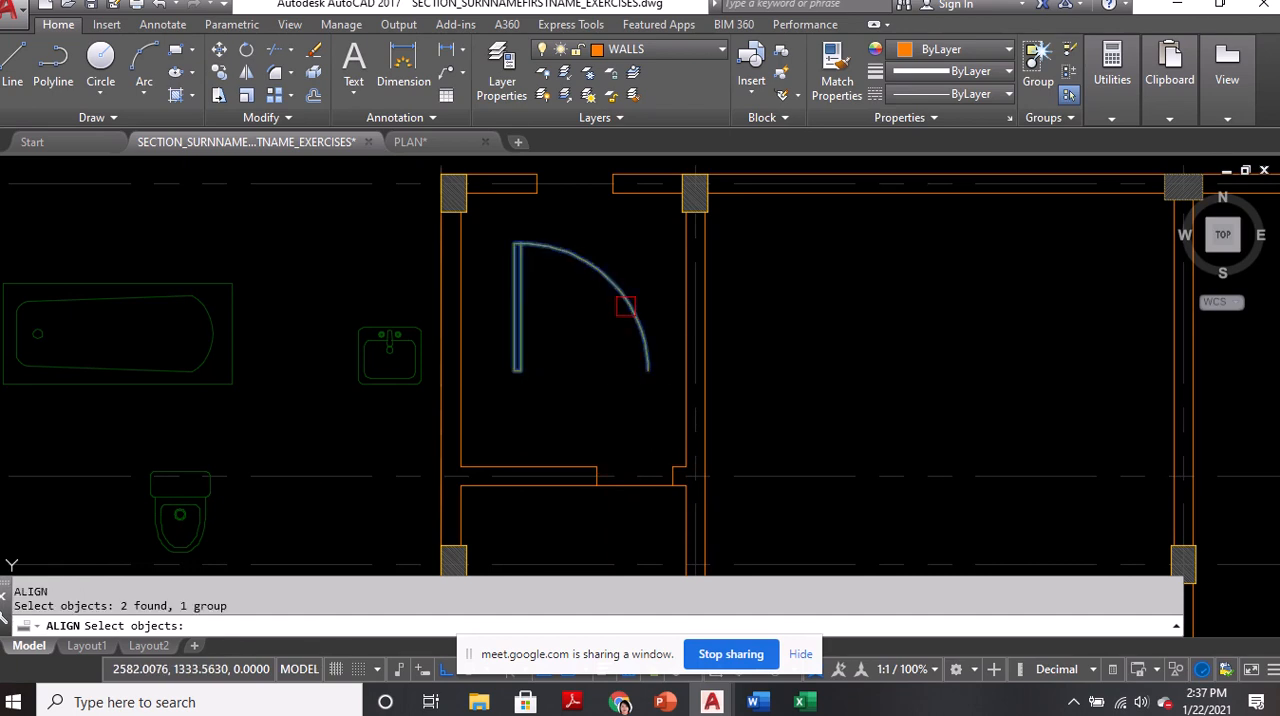
pyautogui.press('Return')
pyautogui.click(648, 371)
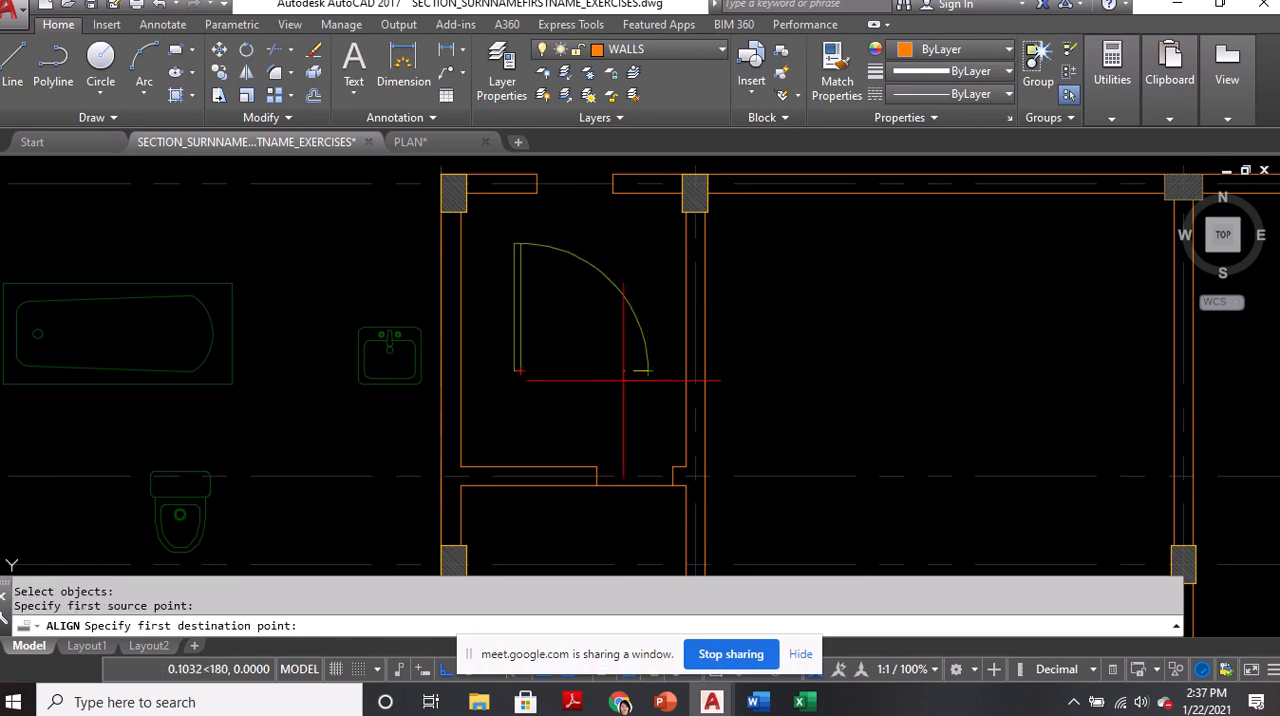
pyautogui.click(596, 466)
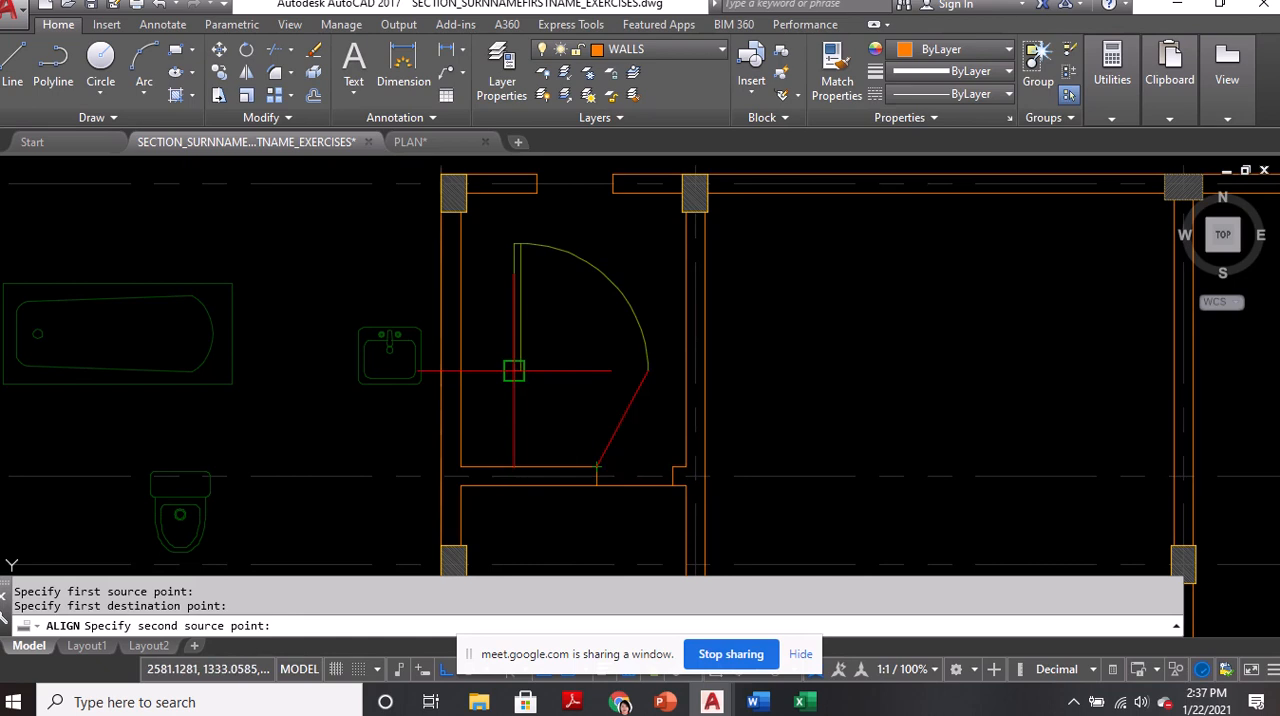
pyautogui.scroll(2, 513, 378)
pyautogui.press('Escape')
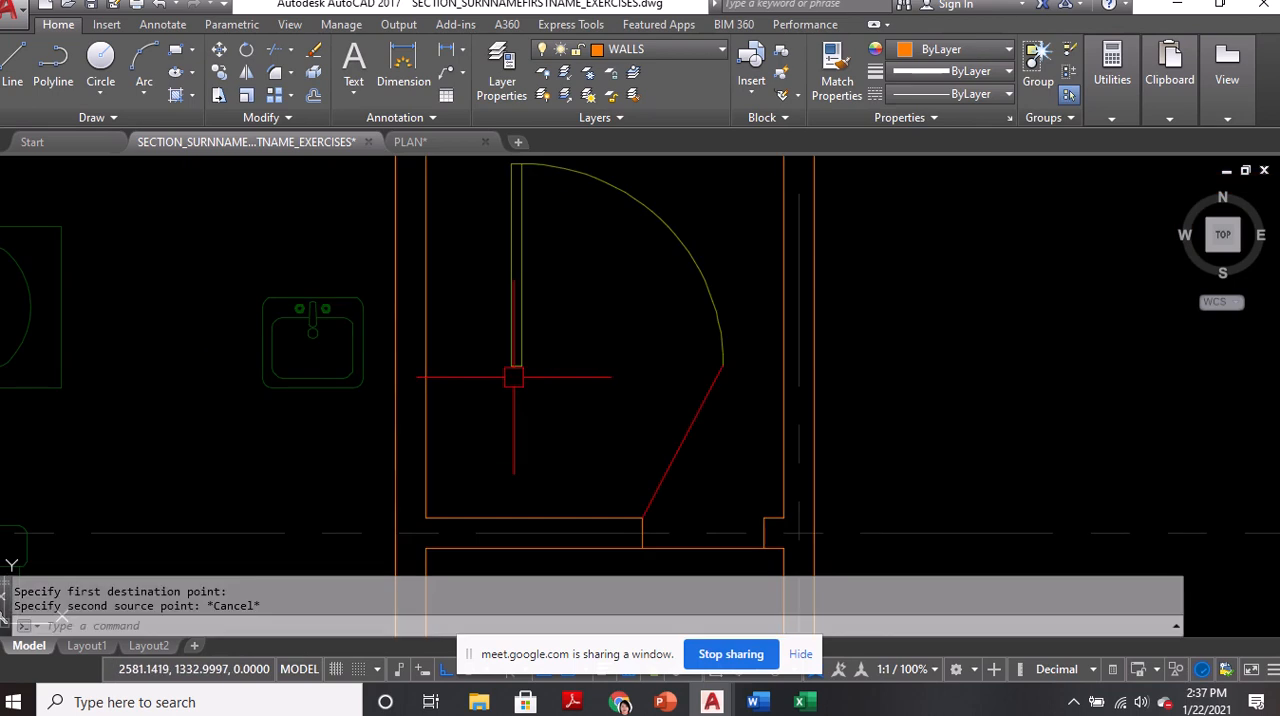
# Start aligning the grouped door, matching its arc end to the lower corner of the partition opening's left jamb
pyautogui.moveTo(513, 378)
pyautogui.mouseDown(button='middle')
pyautogui.moveTo(523, 414)
pyautogui.moveTo(537, 354)
pyautogui.mouseUp(button='middle')
pyautogui.write('al')
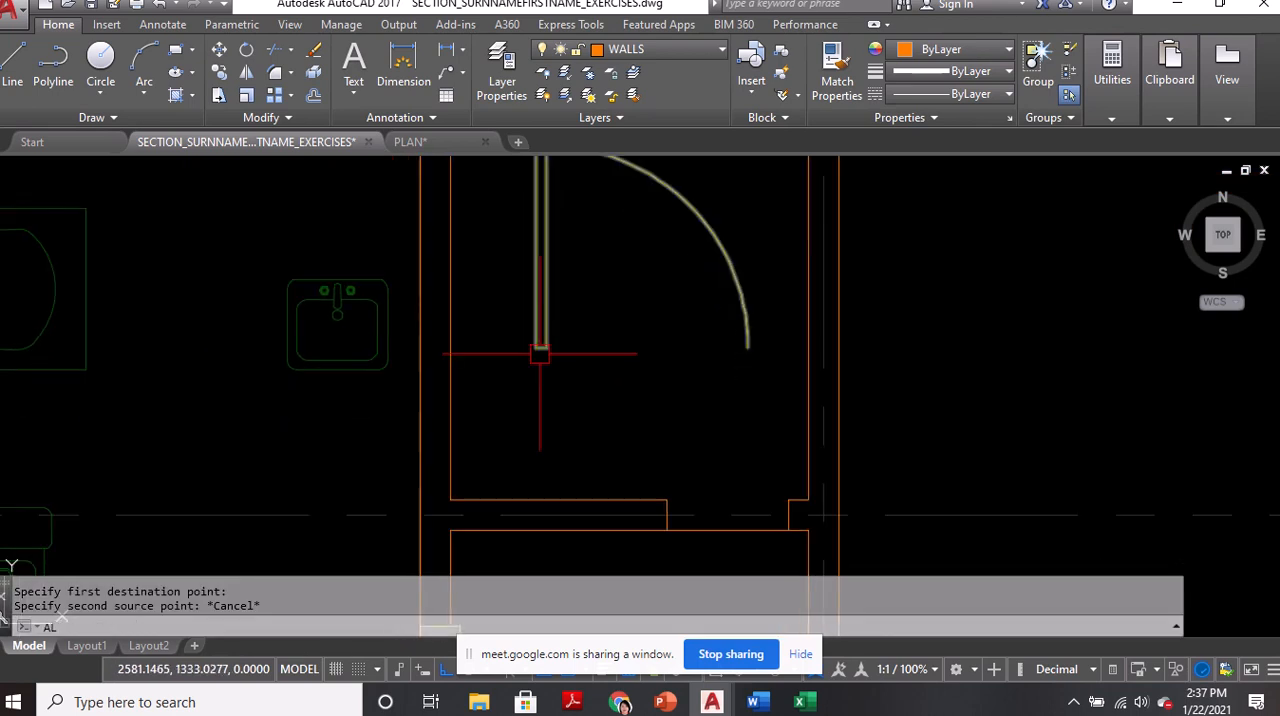
pyautogui.press('Return')
pyautogui.click(548, 318)
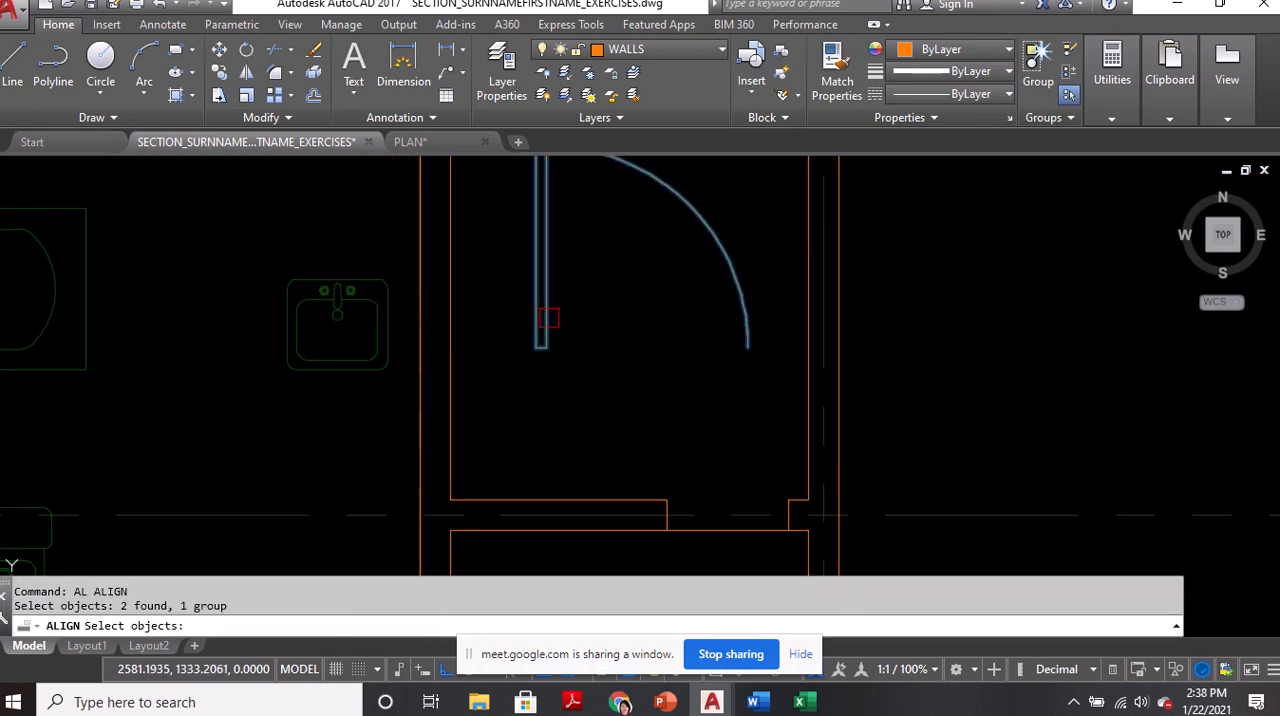
pyautogui.press('Return')
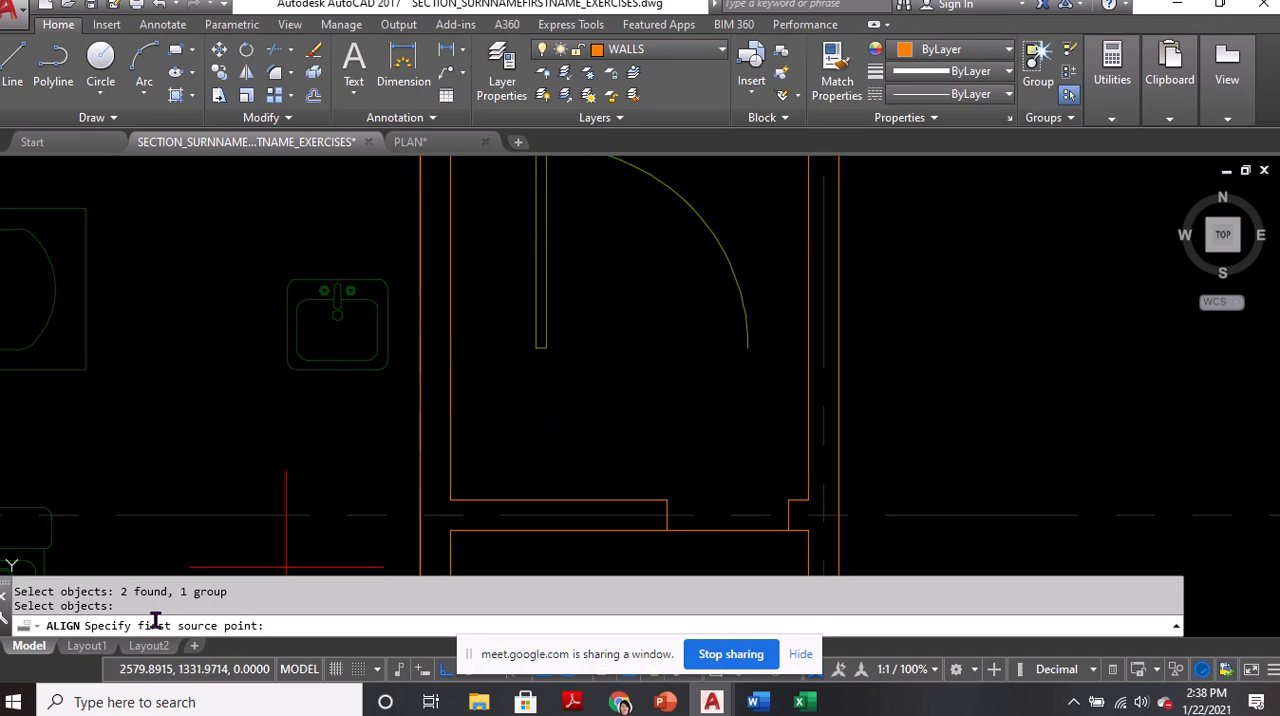
pyautogui.click(748, 347)
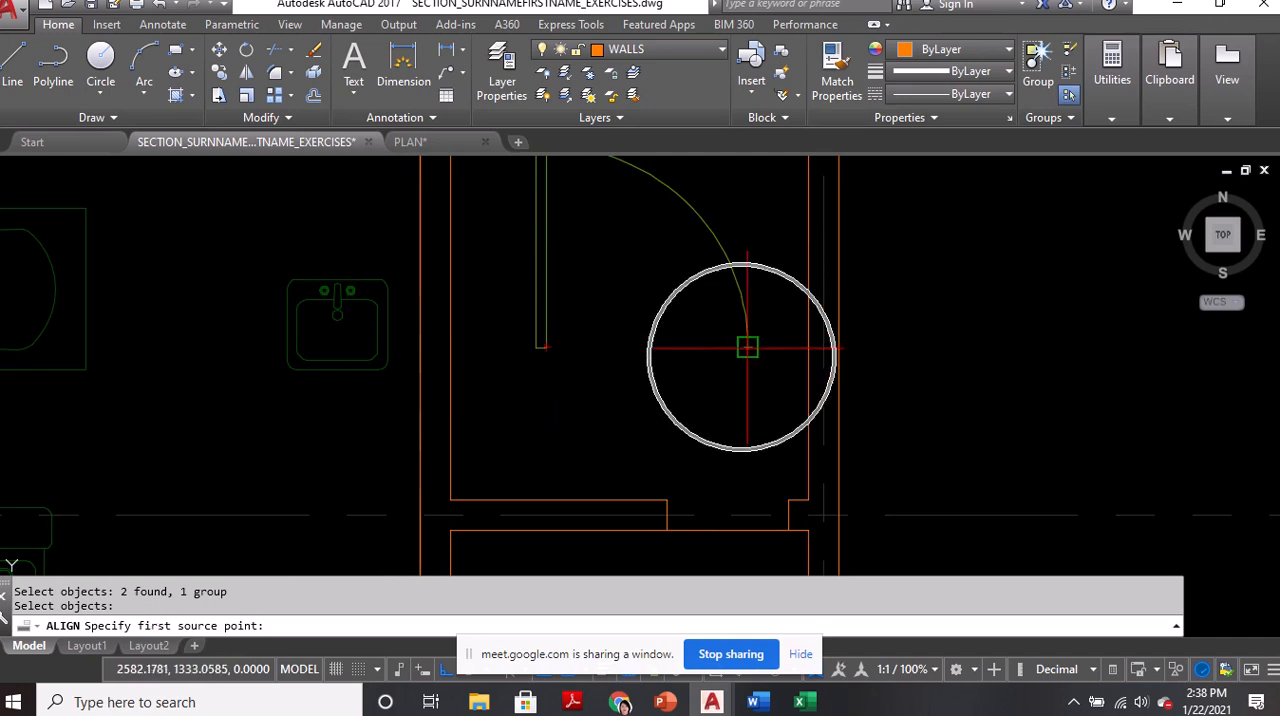
pyautogui.click(666, 530)
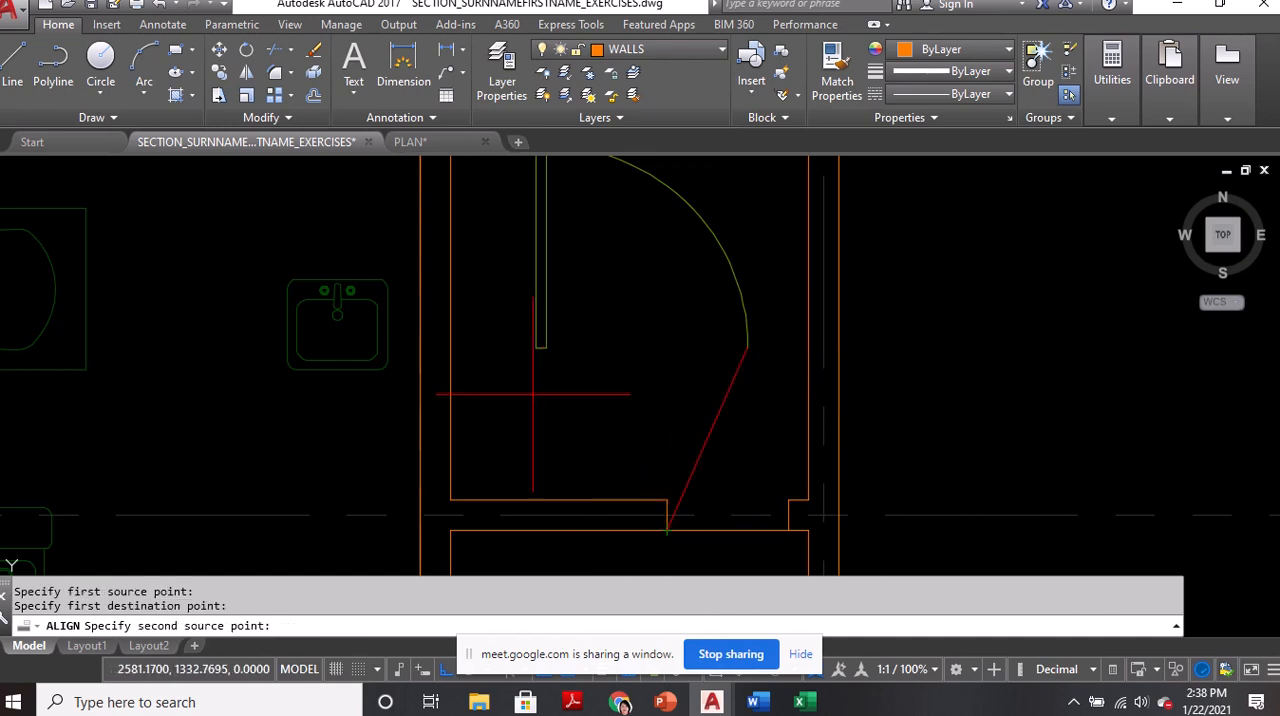
# Match the door's outer hinge corner to the right jamb's lower corner and scale the door to the alignment points
pyautogui.press('ctrl')
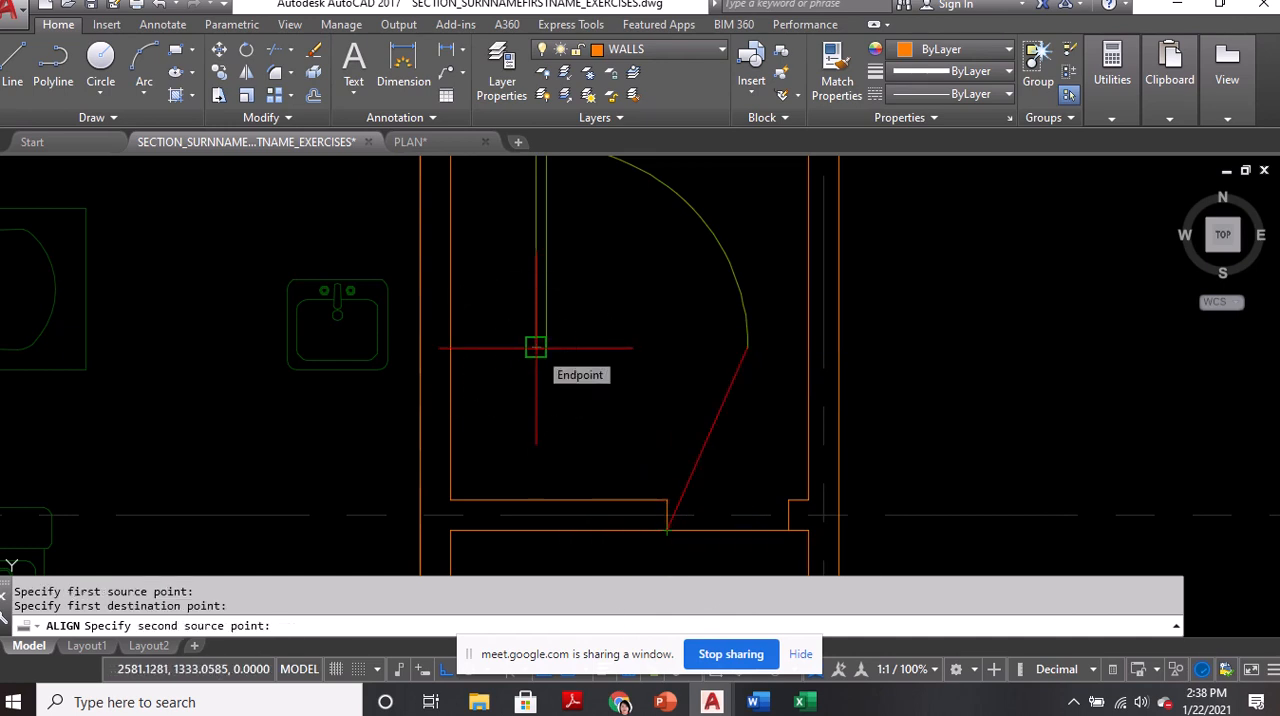
pyautogui.click(536, 348)
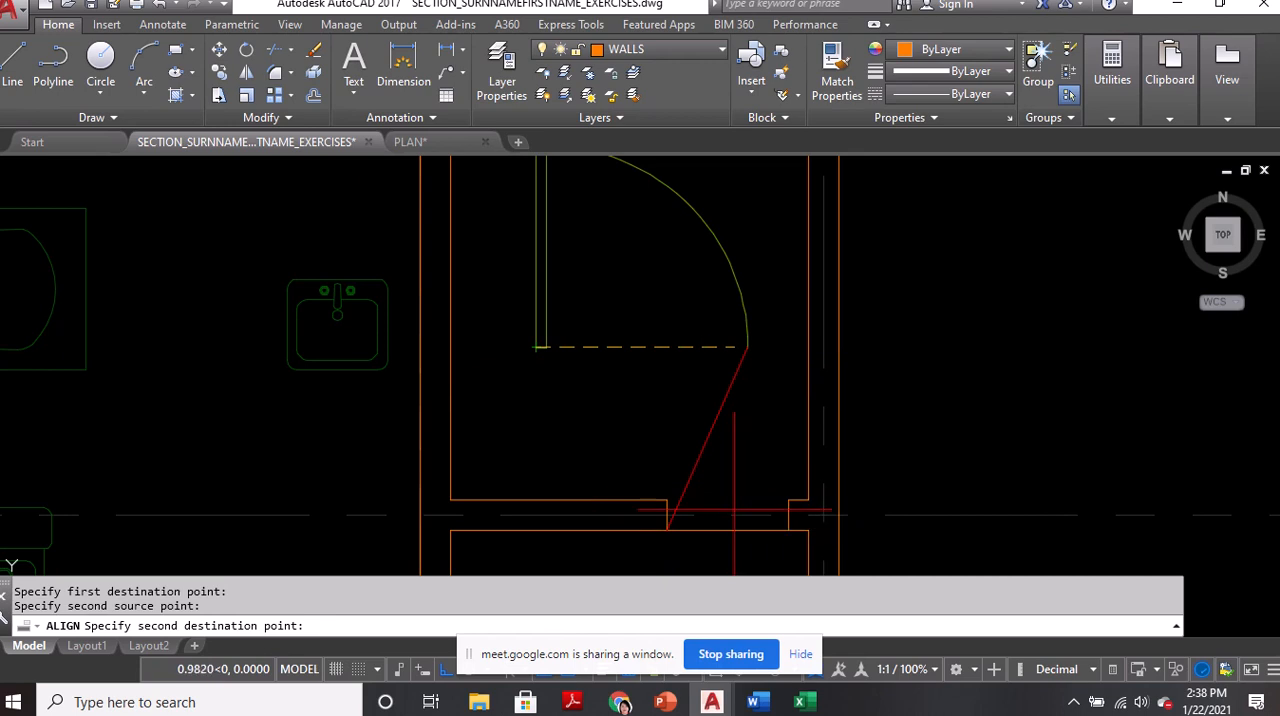
pyautogui.press('ctrl')
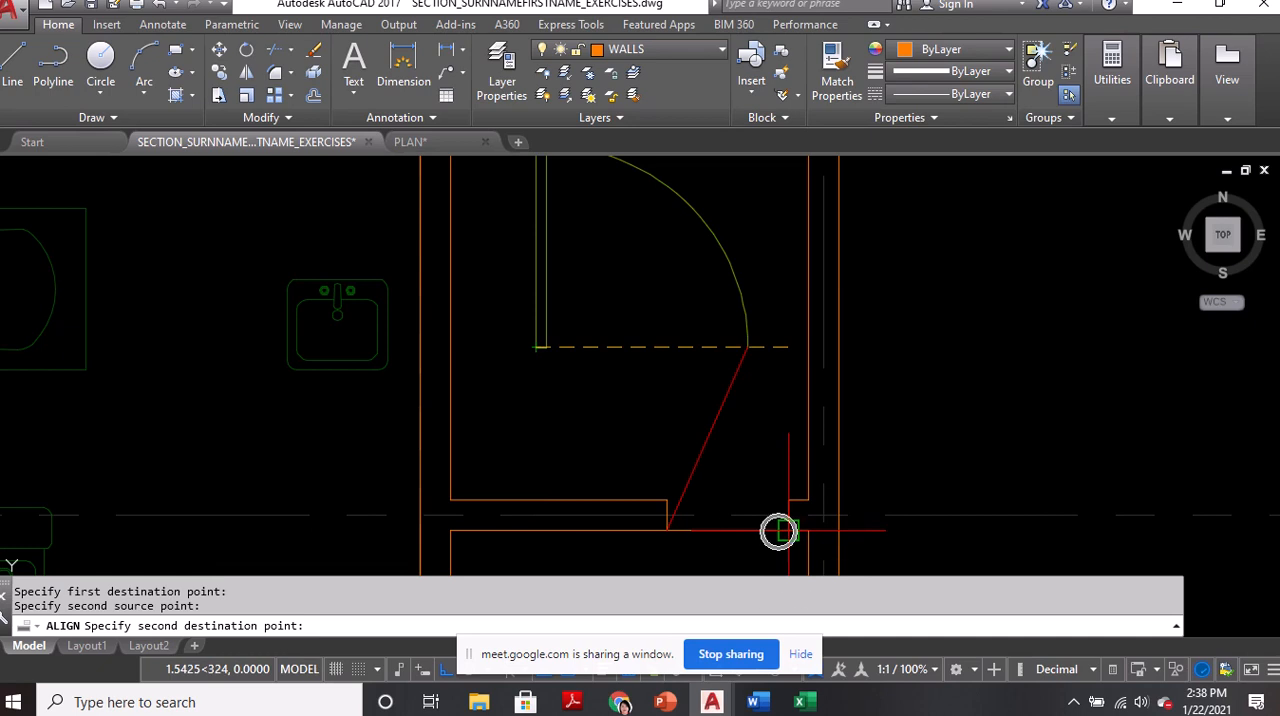
pyautogui.click(779, 531)
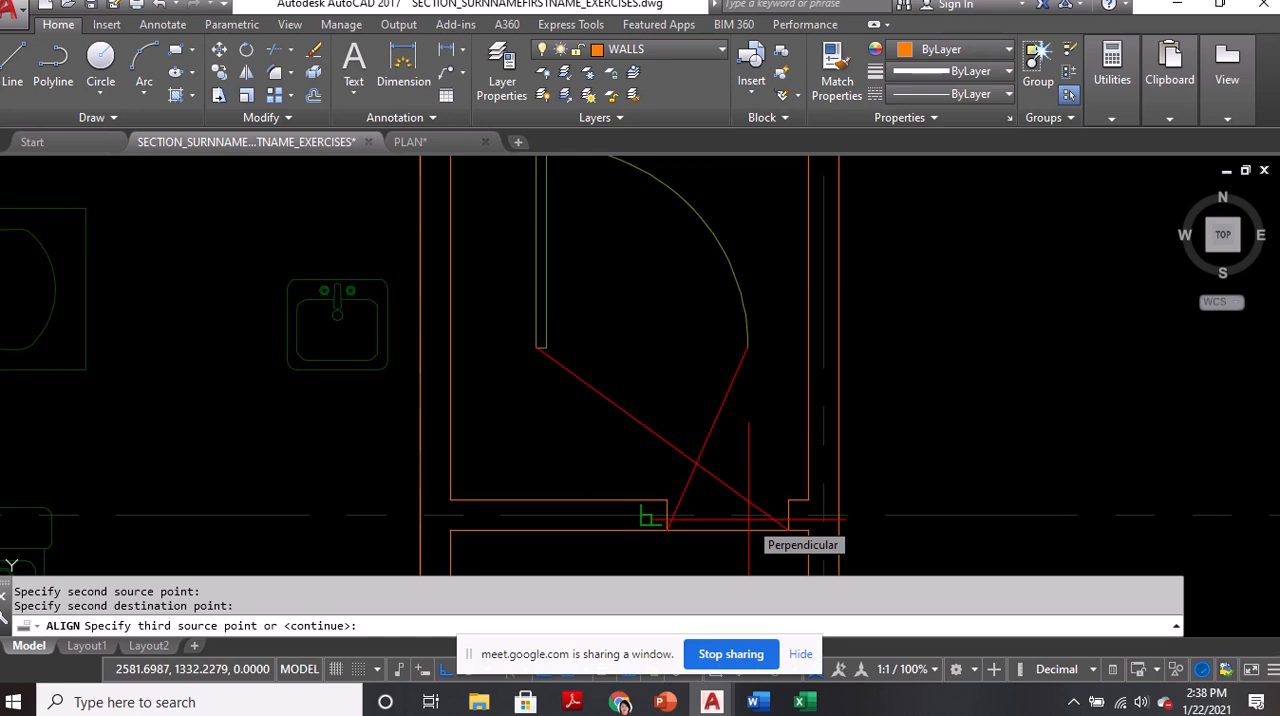
pyautogui.press('Return')
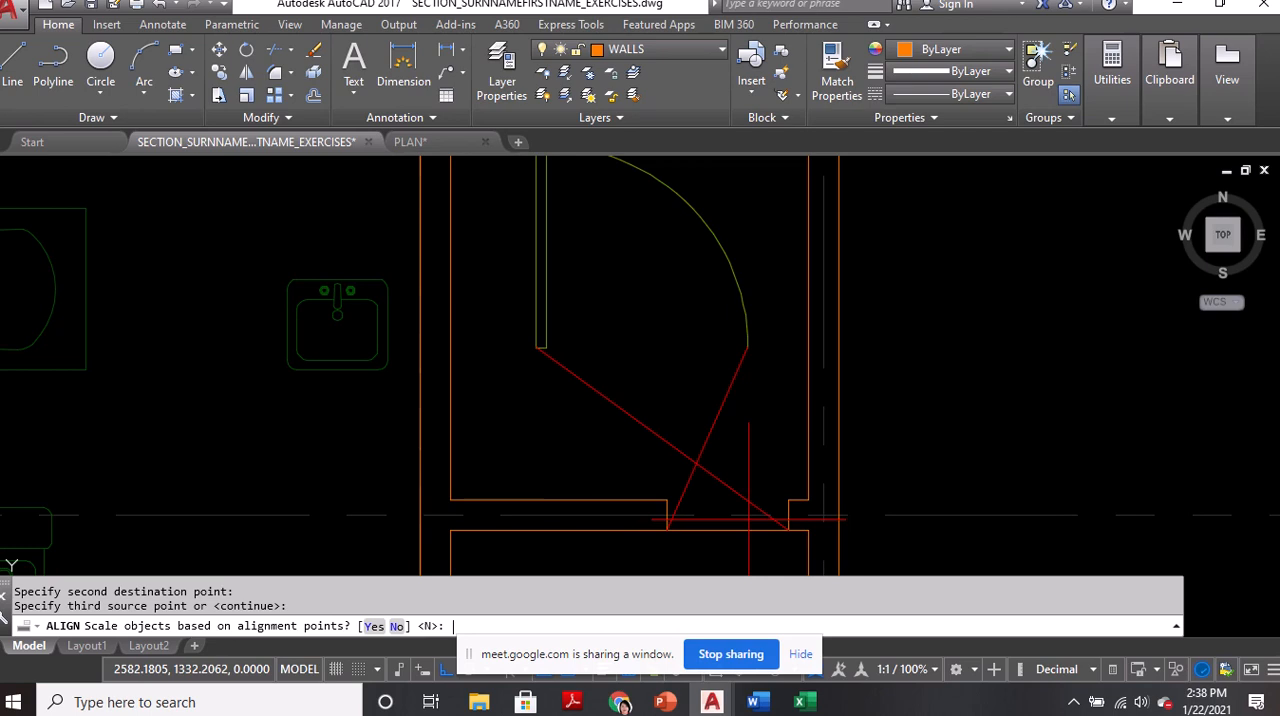
pyautogui.click(373, 627)
pyautogui.scroll(-2, 737, 414)
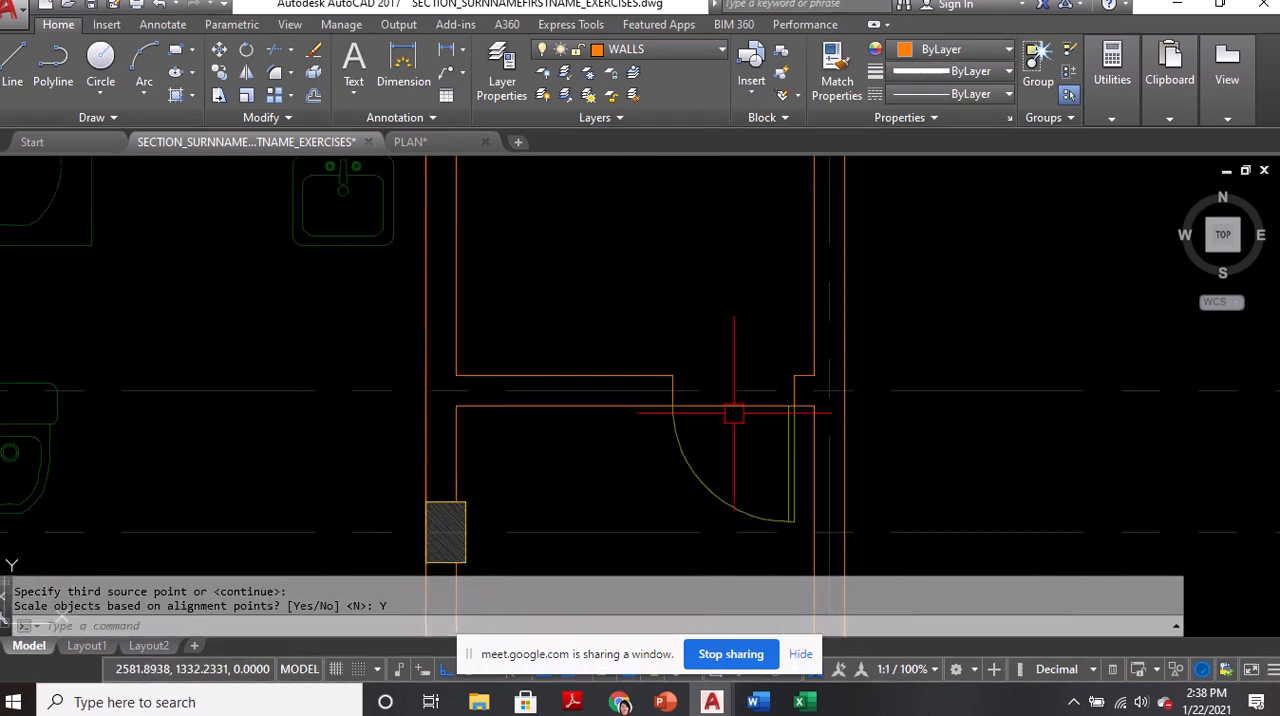
pyautogui.scroll(-4, 708, 425)
pyautogui.scroll(6, 706, 419)
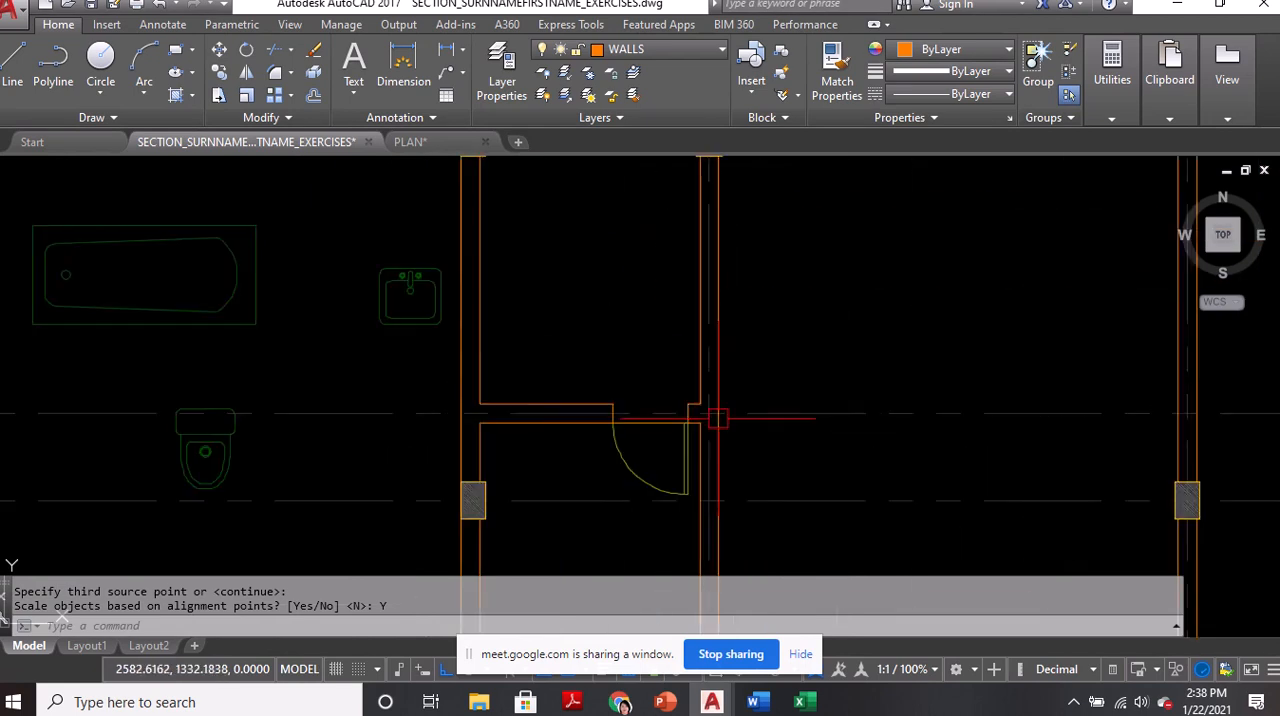
pyautogui.scroll(-2, 598, 354)
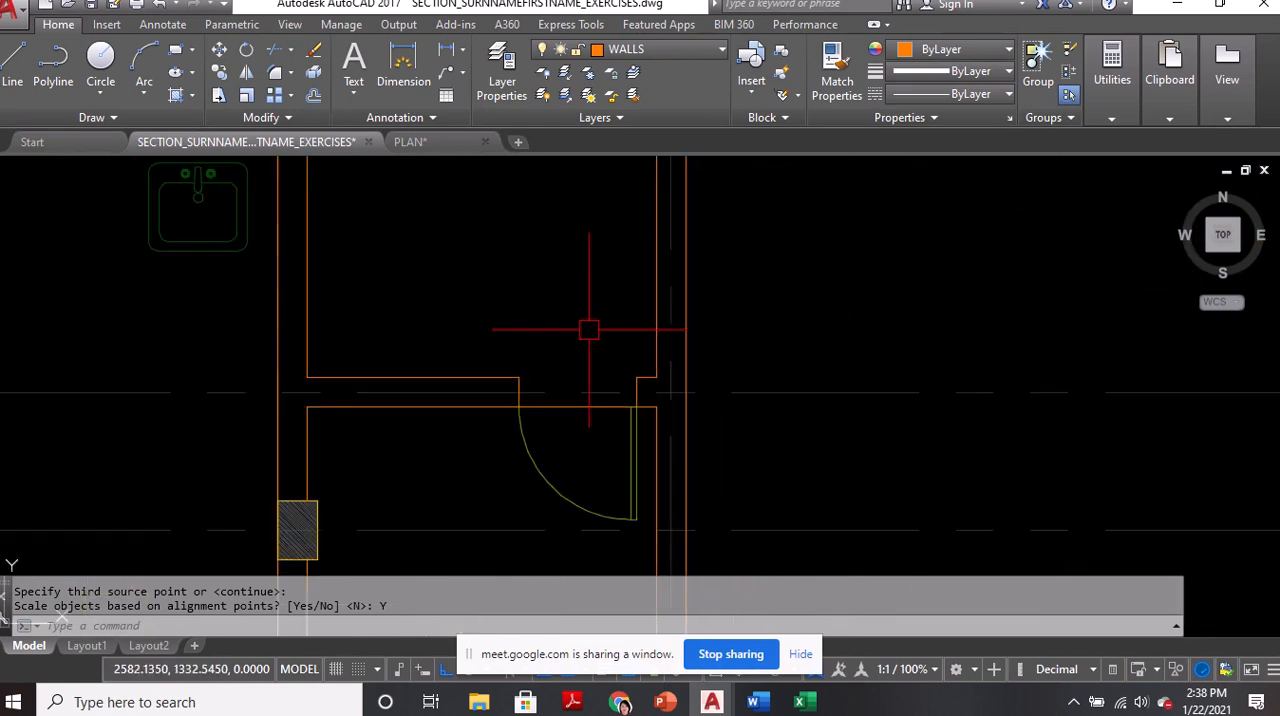
pyautogui.moveTo(586, 414); pyautogui.dragTo(598, 477, button='middle')
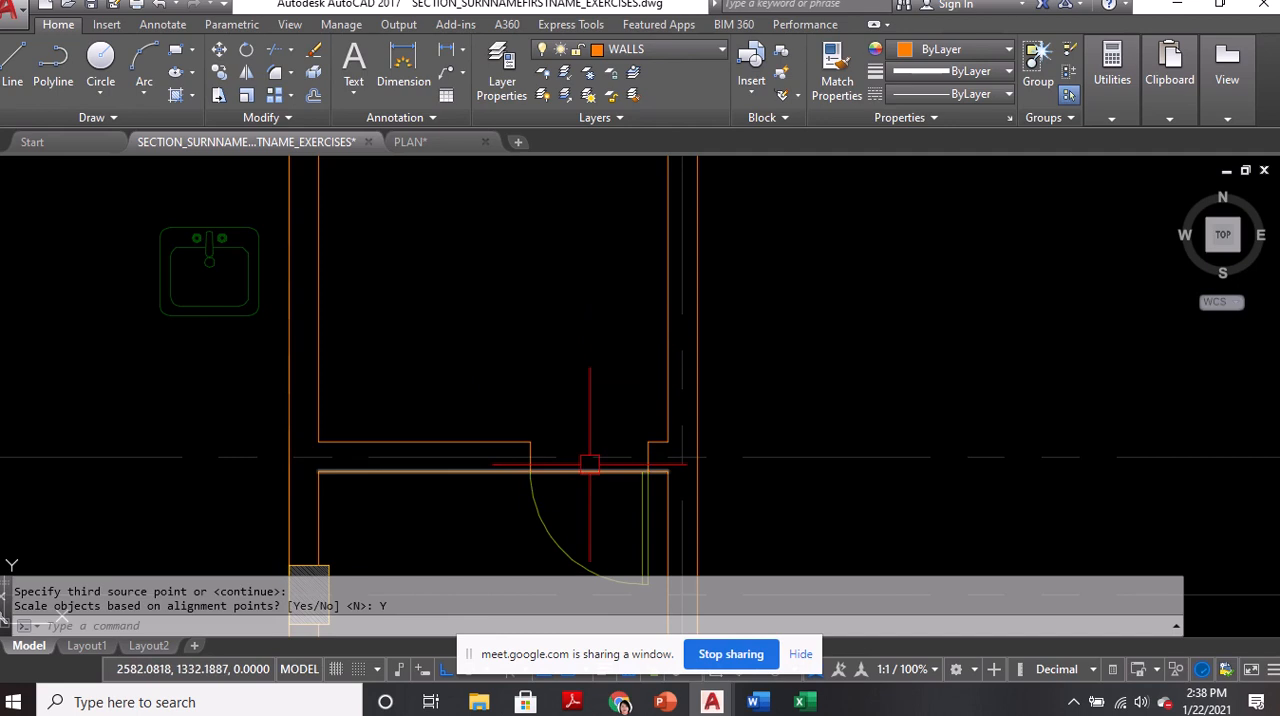
pyautogui.write('mi')
pyautogui.press('Return')
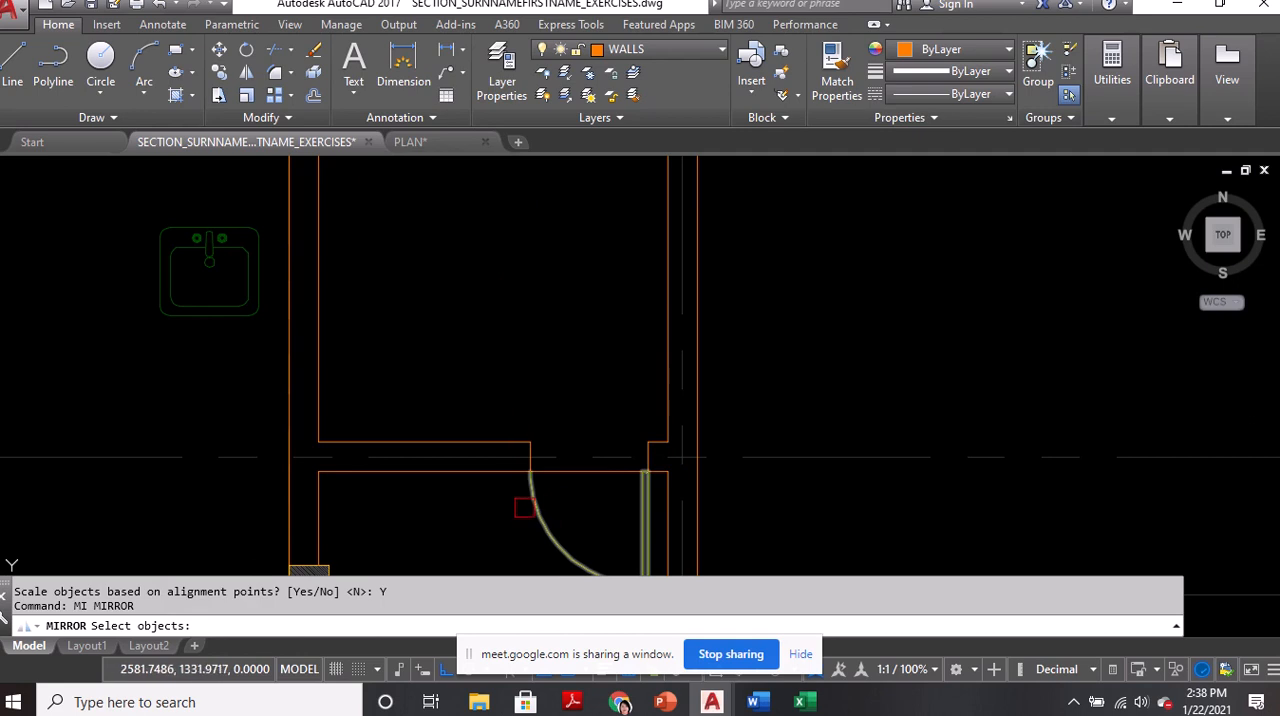
pyautogui.click(531, 492)
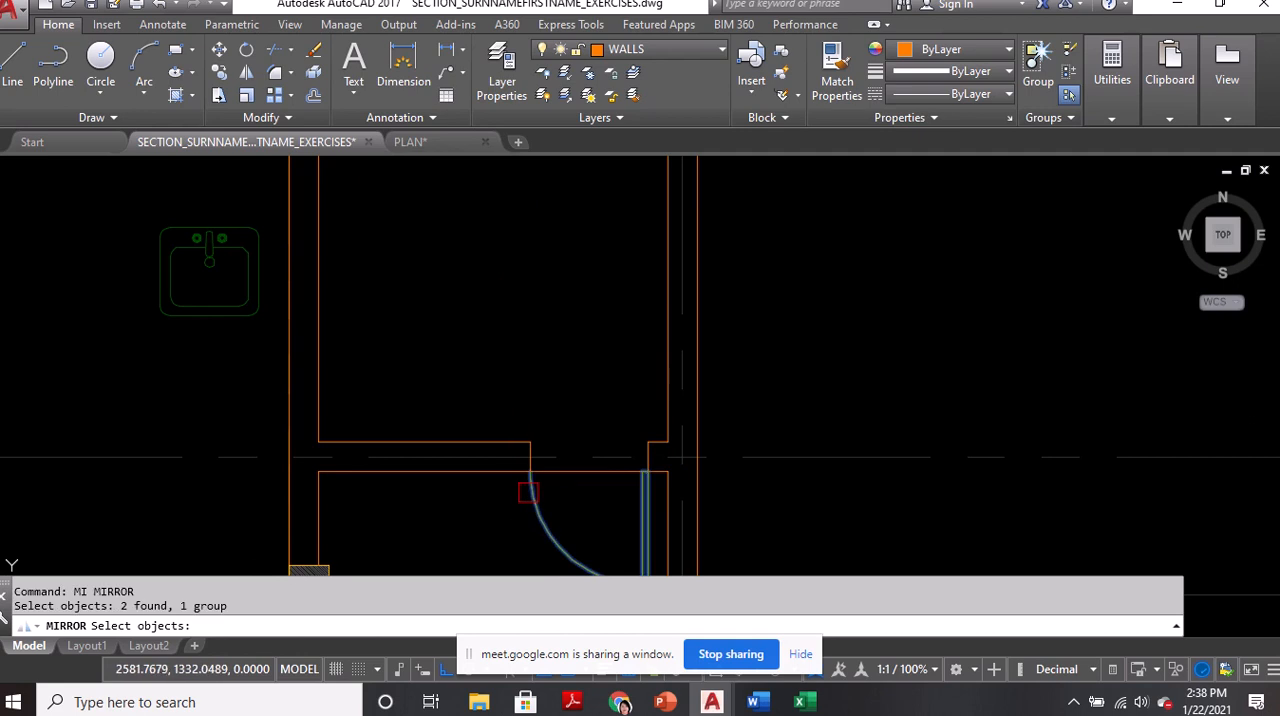
pyautogui.press('Escape')
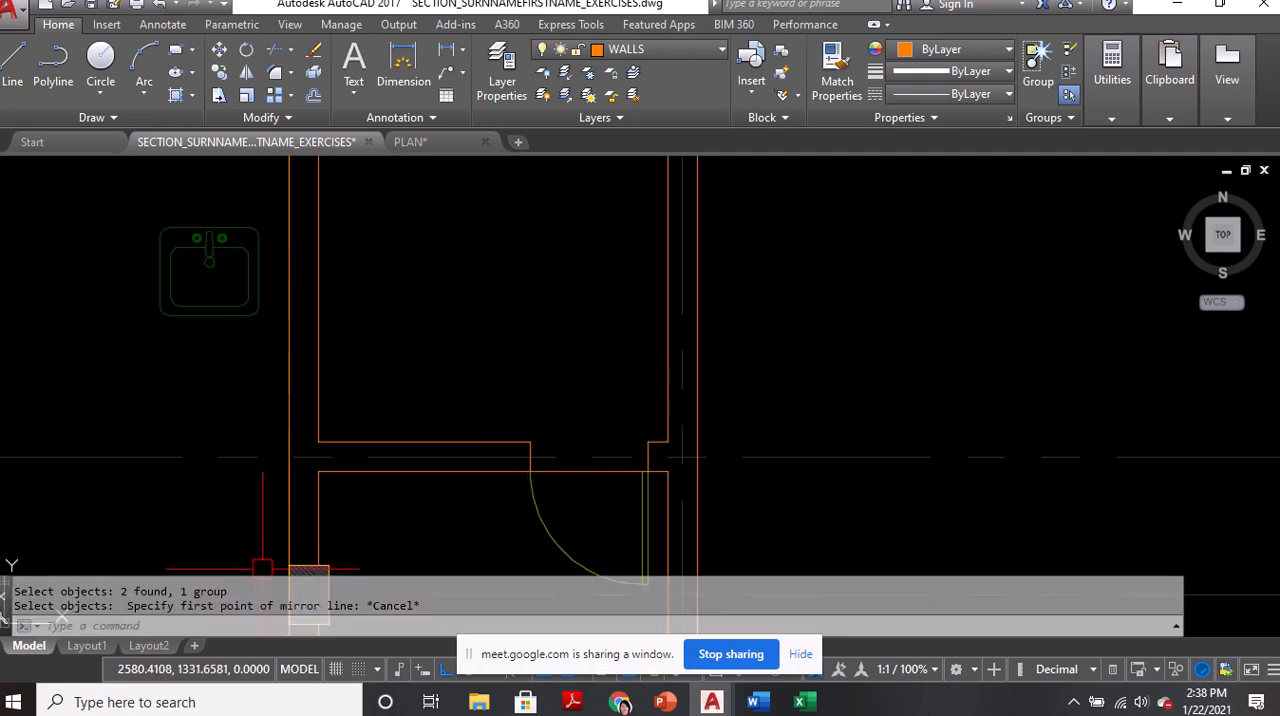
# Mirror the door into the upper small room about the line joining the jambs' midpoints, erasing the source door
pyautogui.write('MI')
pyautogui.press('Return')
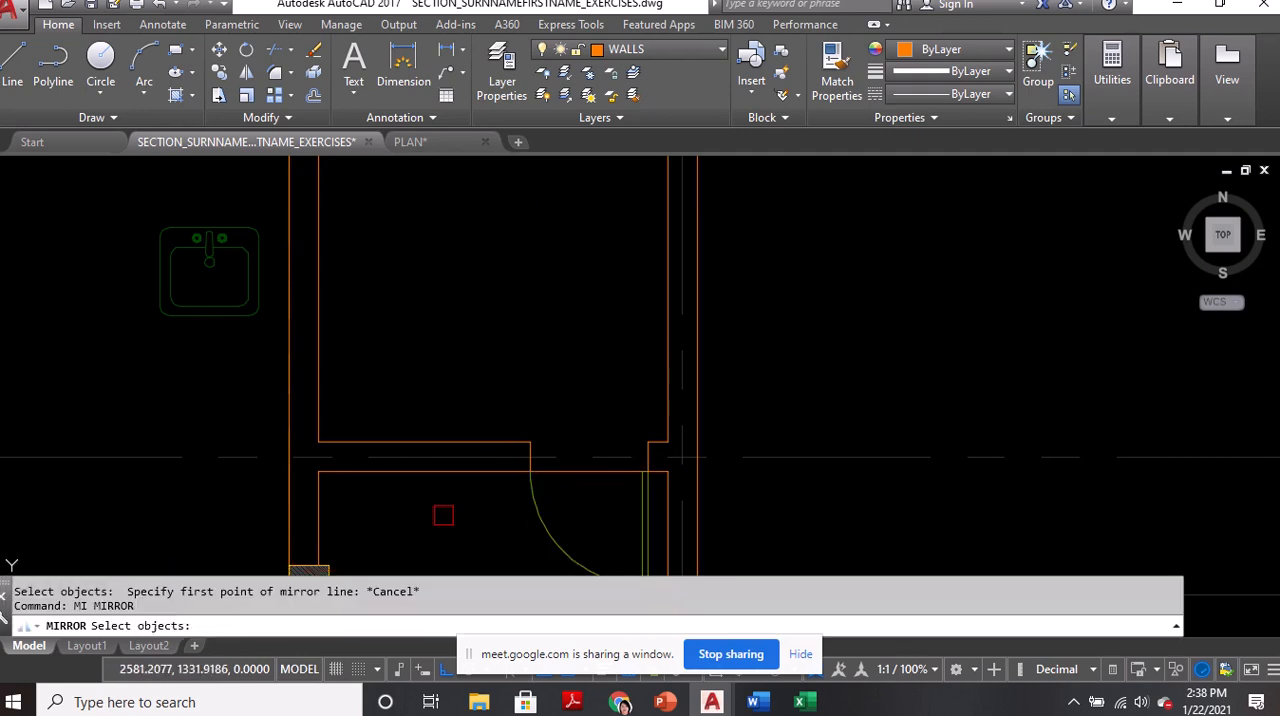
pyautogui.click(531, 500)
pyautogui.scroll(4, 531, 490)
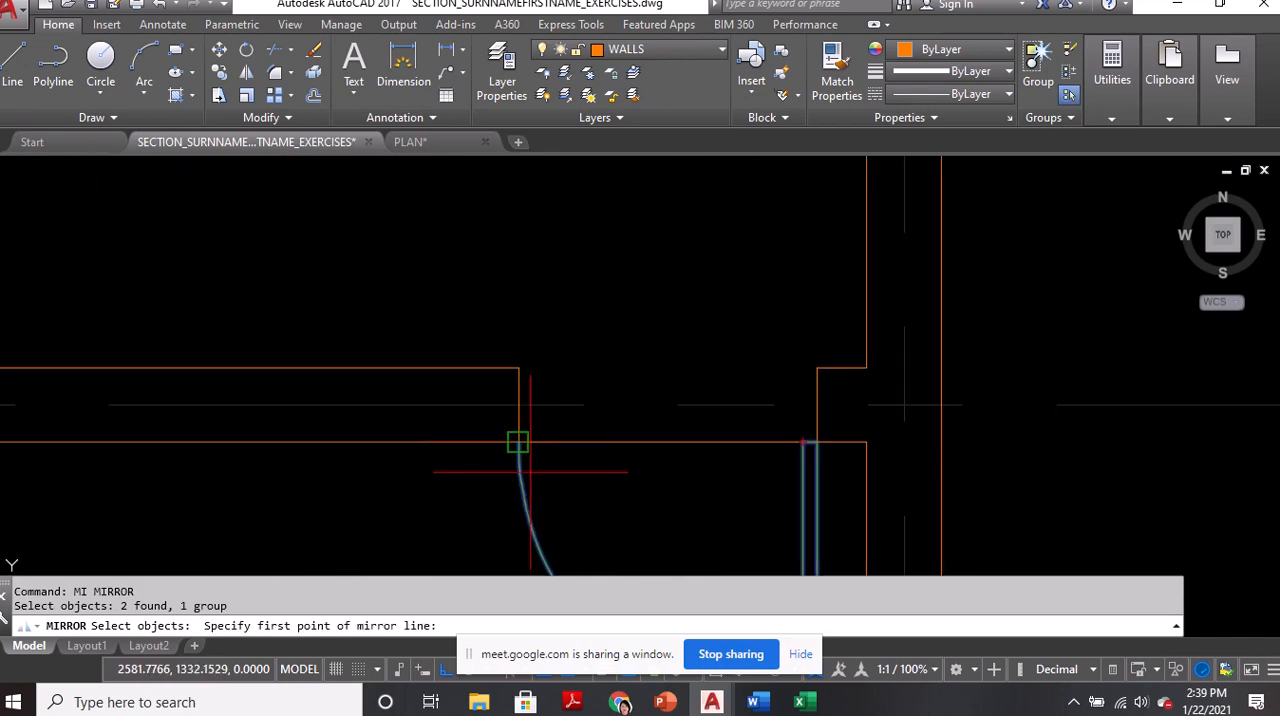
pyautogui.click(518, 405)
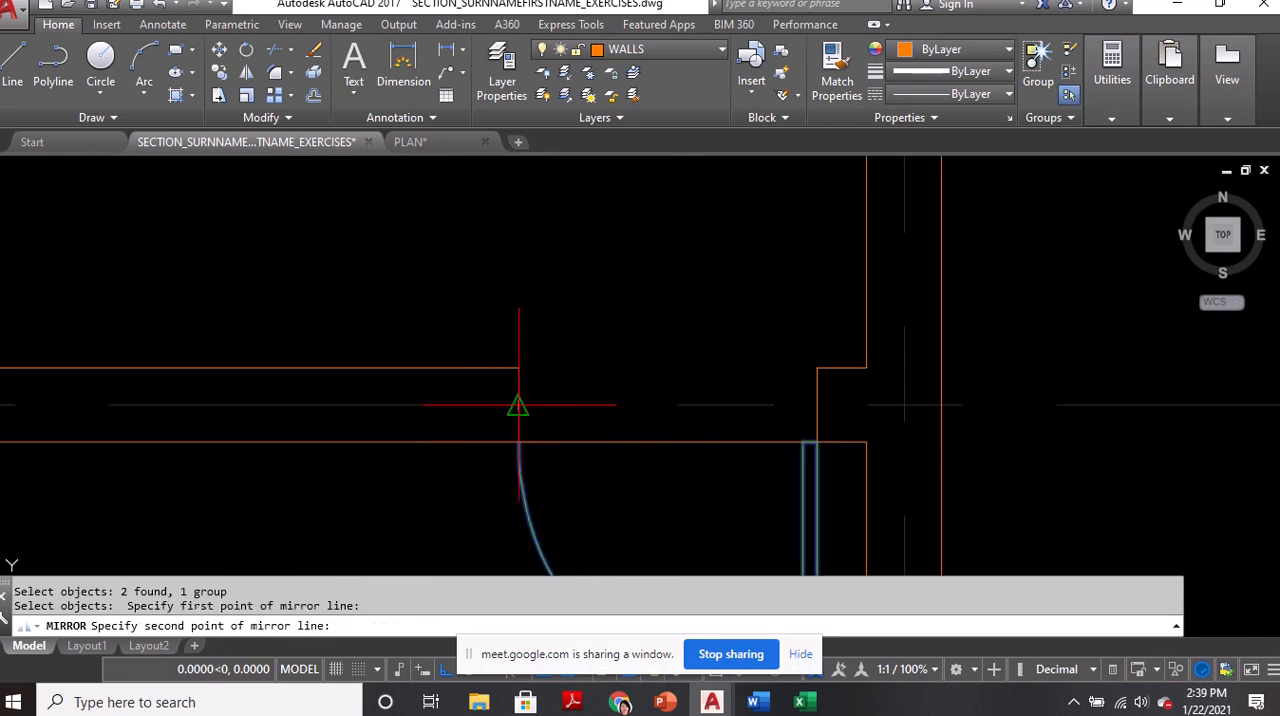
pyautogui.click(816, 405)
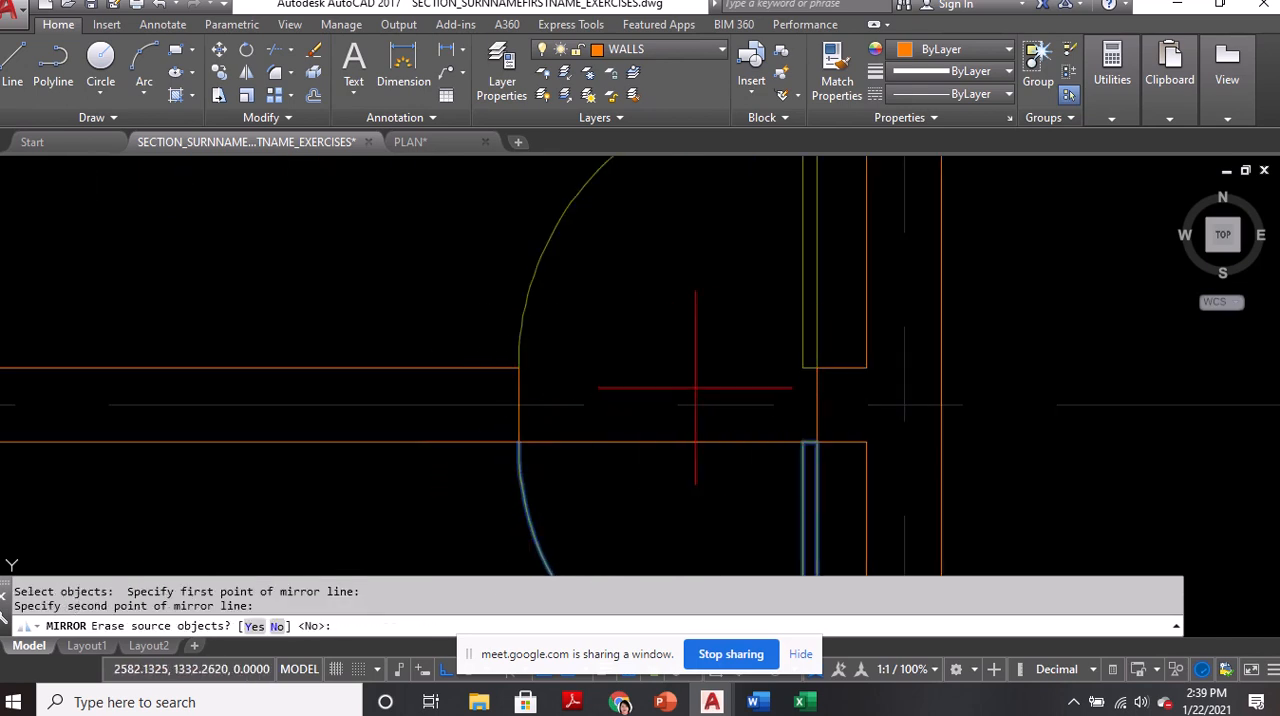
pyautogui.click(254, 626)
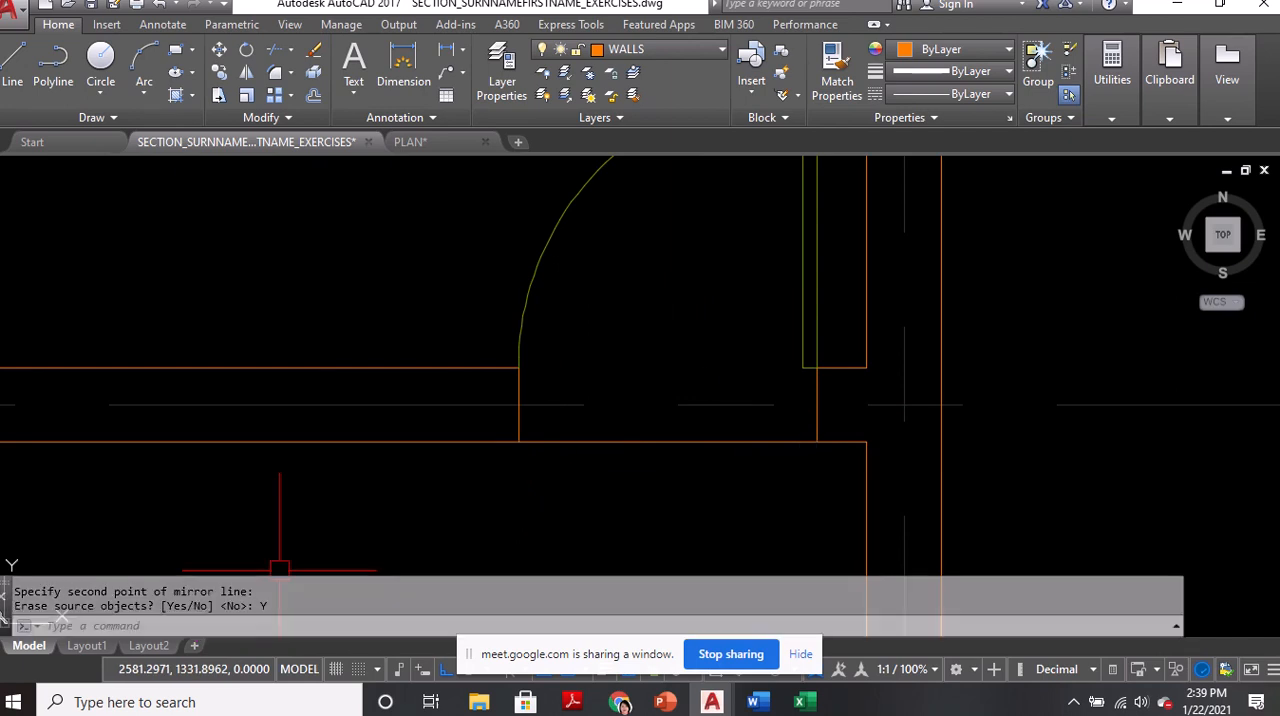
# Undo the mirroring of the door
pyautogui.scroll(-3, 780, 391)
pyautogui.hotkey('ctrl', 'z')
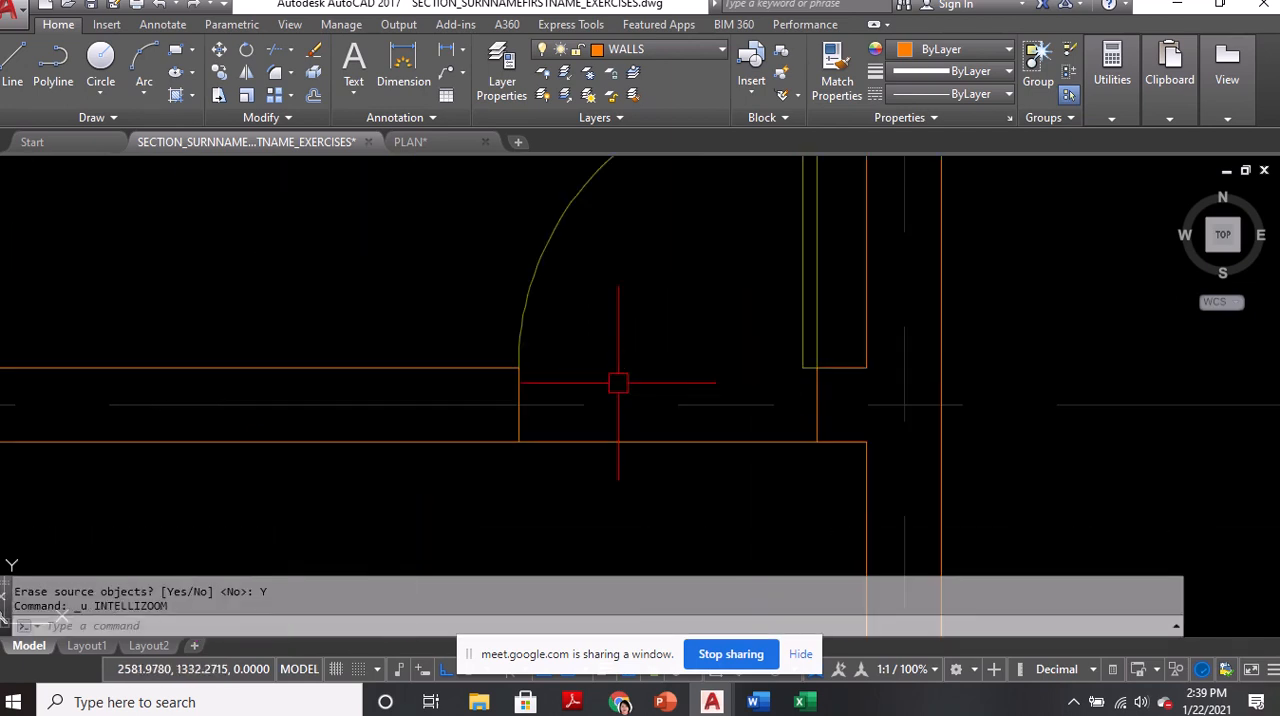
pyautogui.hotkey('ctrl', 'z')
# Offset the inner line of the upper room's top wall, left of the opening, by 0.90 down into the room
pyautogui.scroll(-2, 614, 378)
pyautogui.scroll(-1, 625, 355)
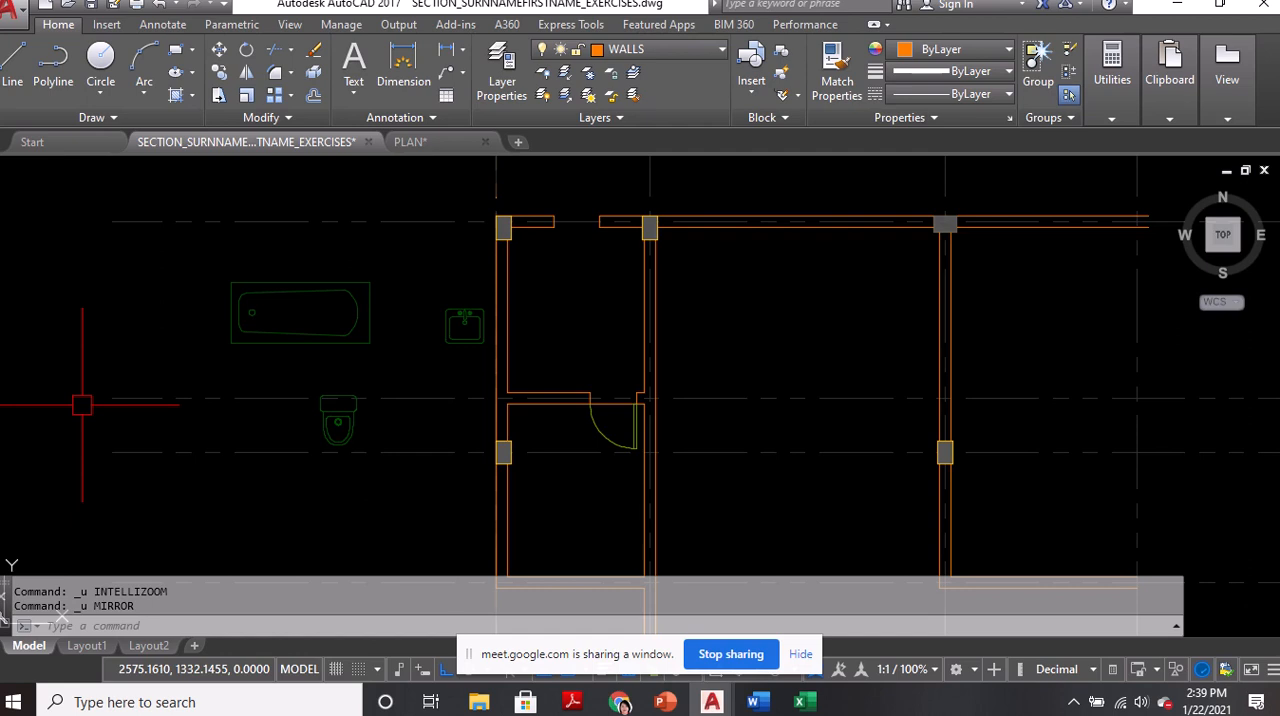
pyautogui.scroll(1, 553, 230)
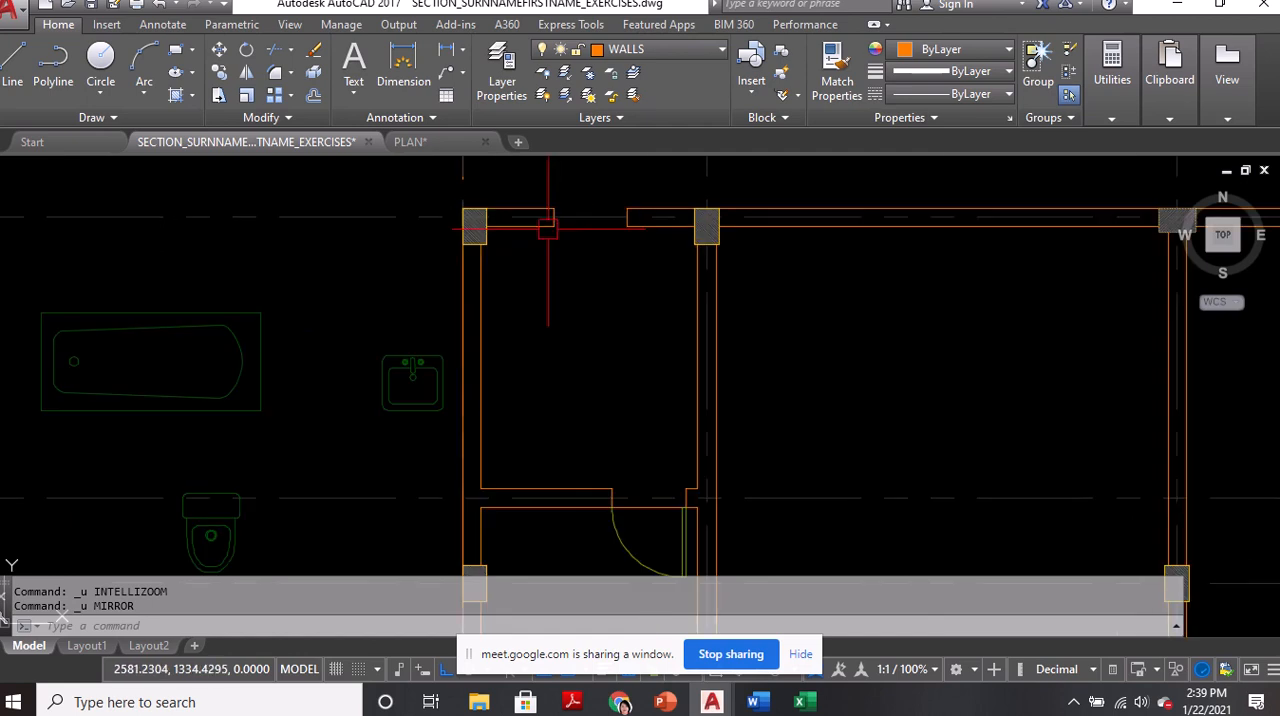
pyautogui.write('O')
pyautogui.press('Return')
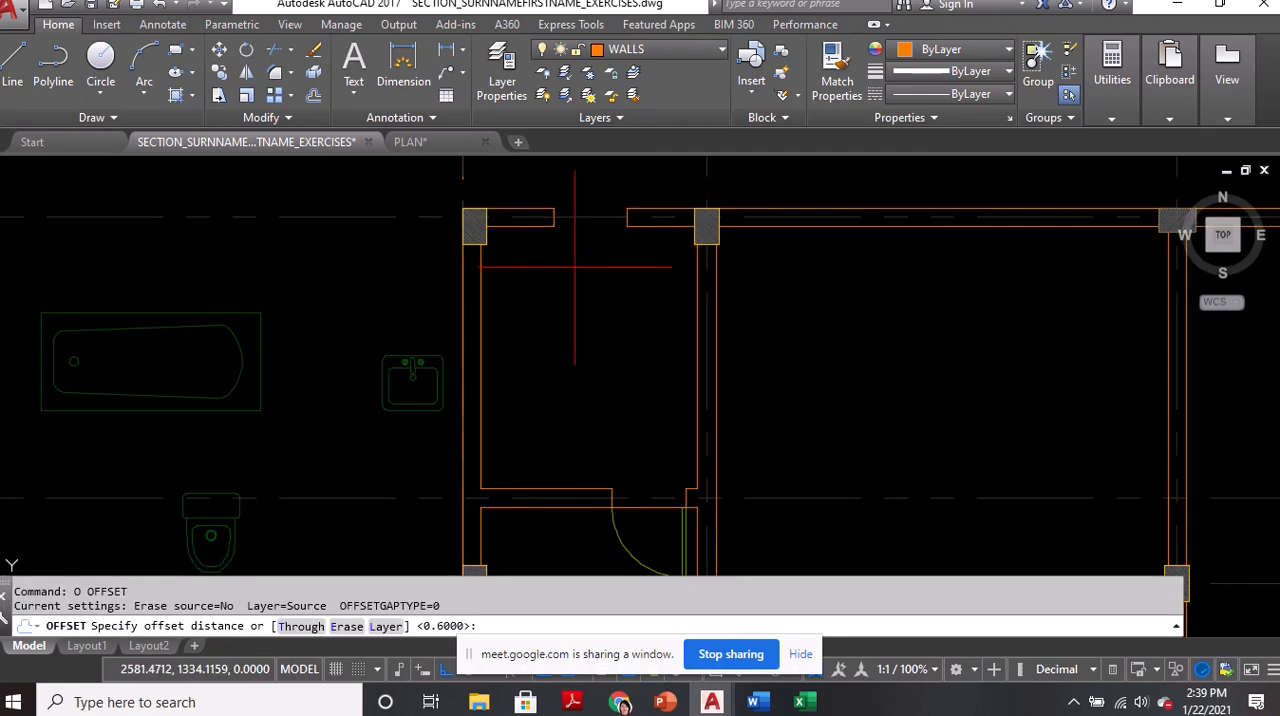
pyautogui.write('0.90')
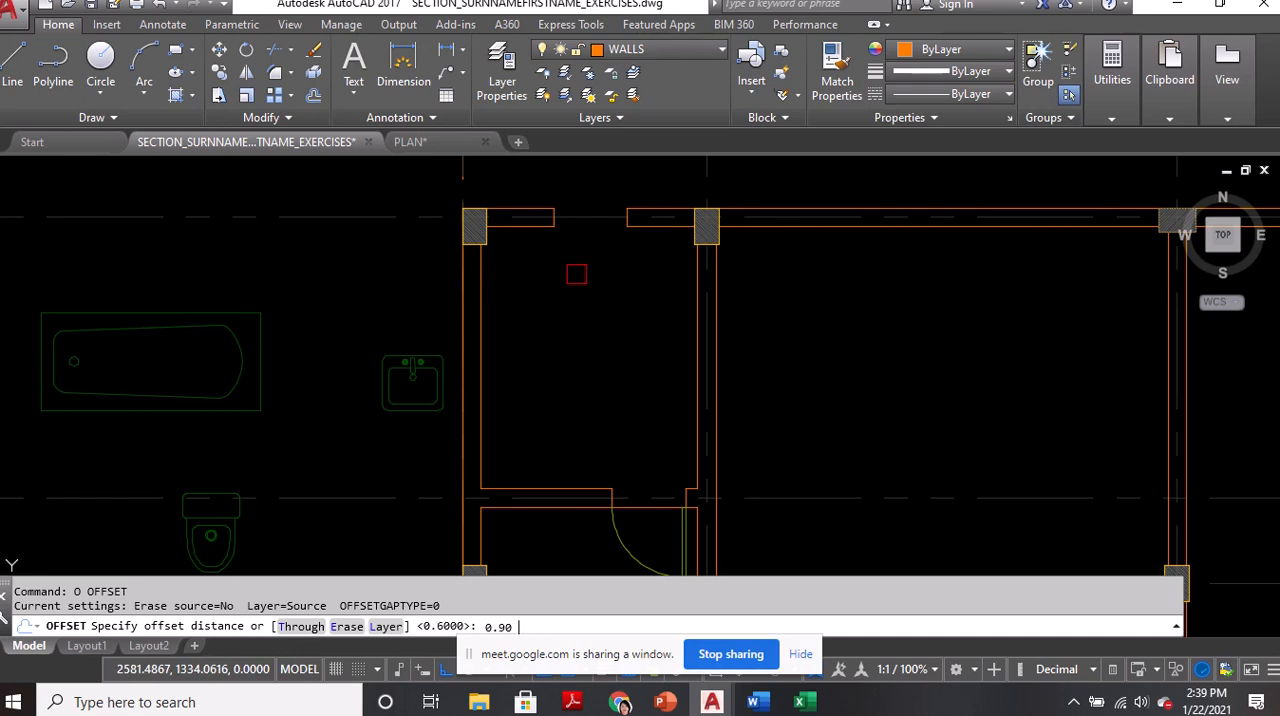
pyautogui.press('Return')
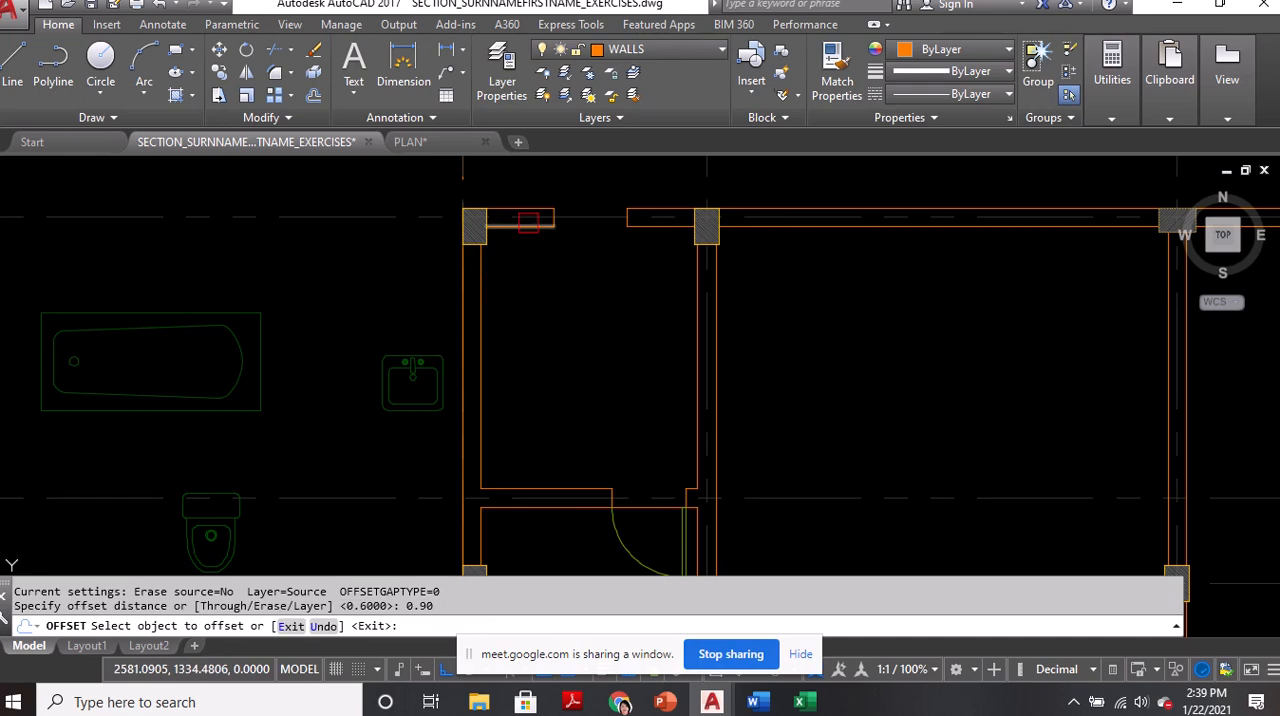
pyautogui.click(528, 220)
pyautogui.click(528, 288)
pyautogui.press('Return')
# Stretch both ends of the offset horizontal line so it spans between the inner faces of the upper room's side walls
pyautogui.click(485, 337)
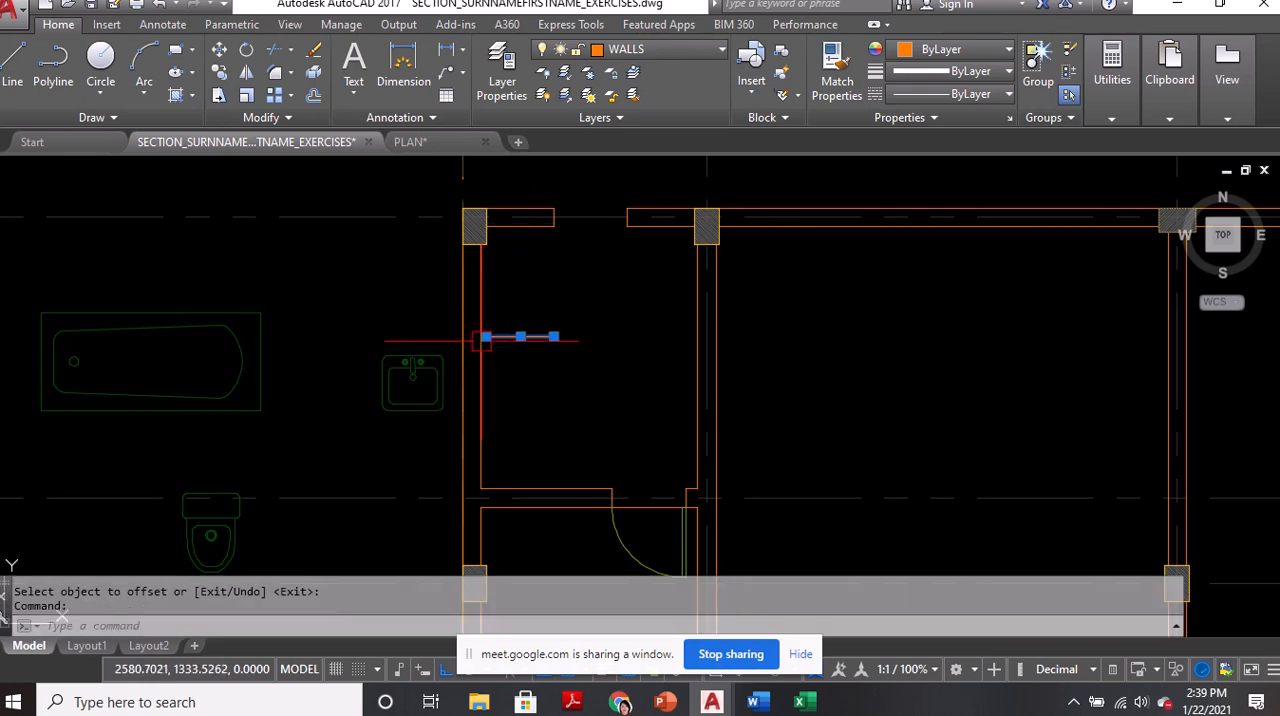
pyautogui.scroll(5, 482, 340)
pyautogui.click(480, 309)
pyautogui.scroll(-2, 463, 310)
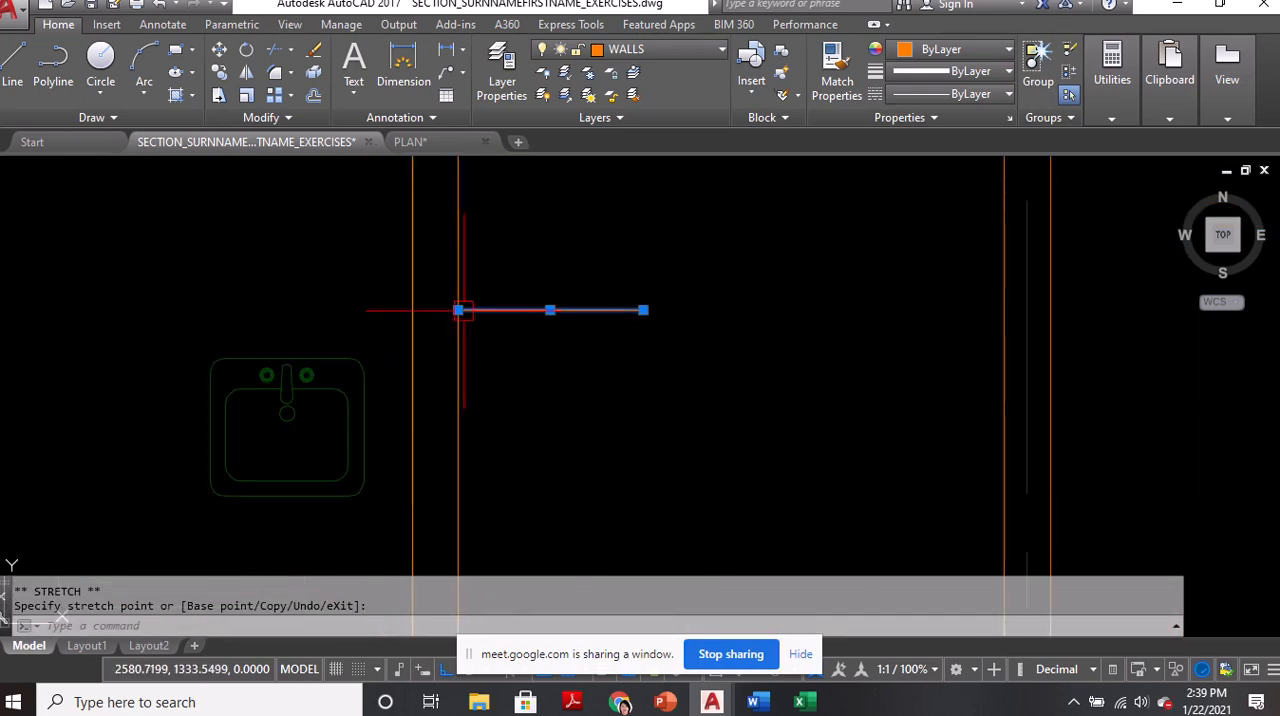
pyautogui.click(461, 310)
pyautogui.click(643, 310)
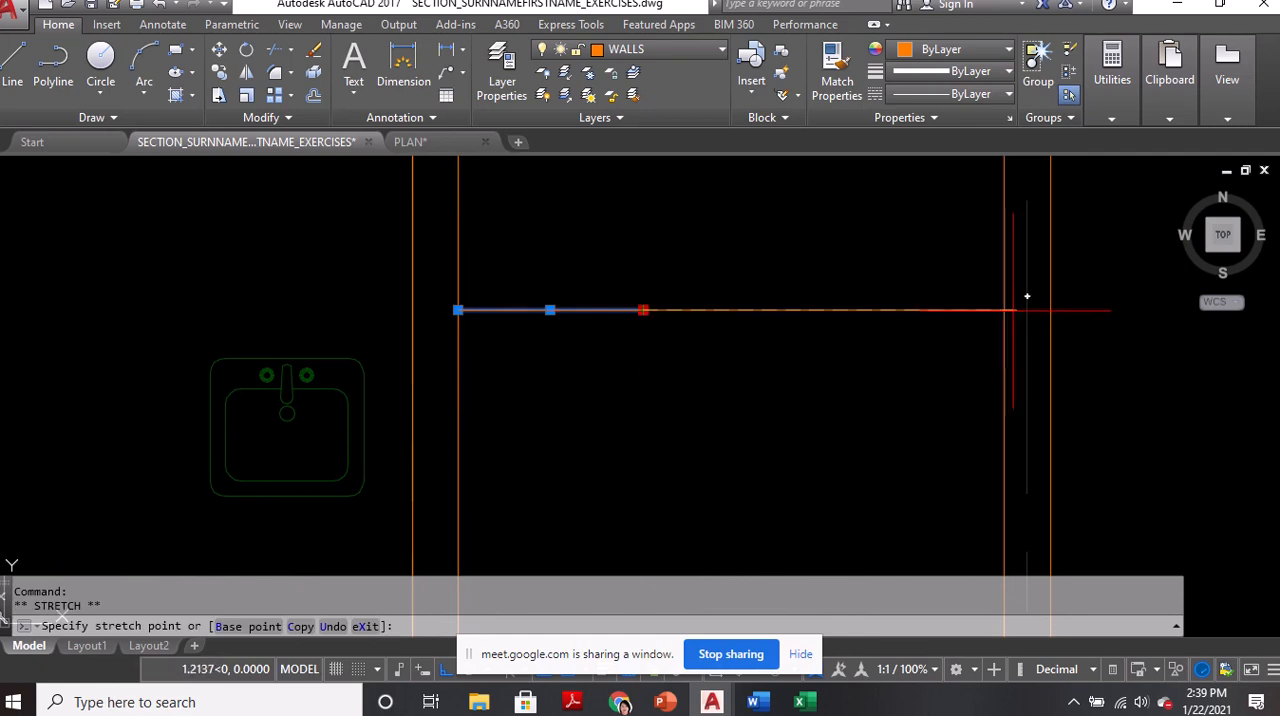
pyautogui.click(1005, 309)
pyautogui.scroll(-4, 768, 330)
pyautogui.press('Escape')
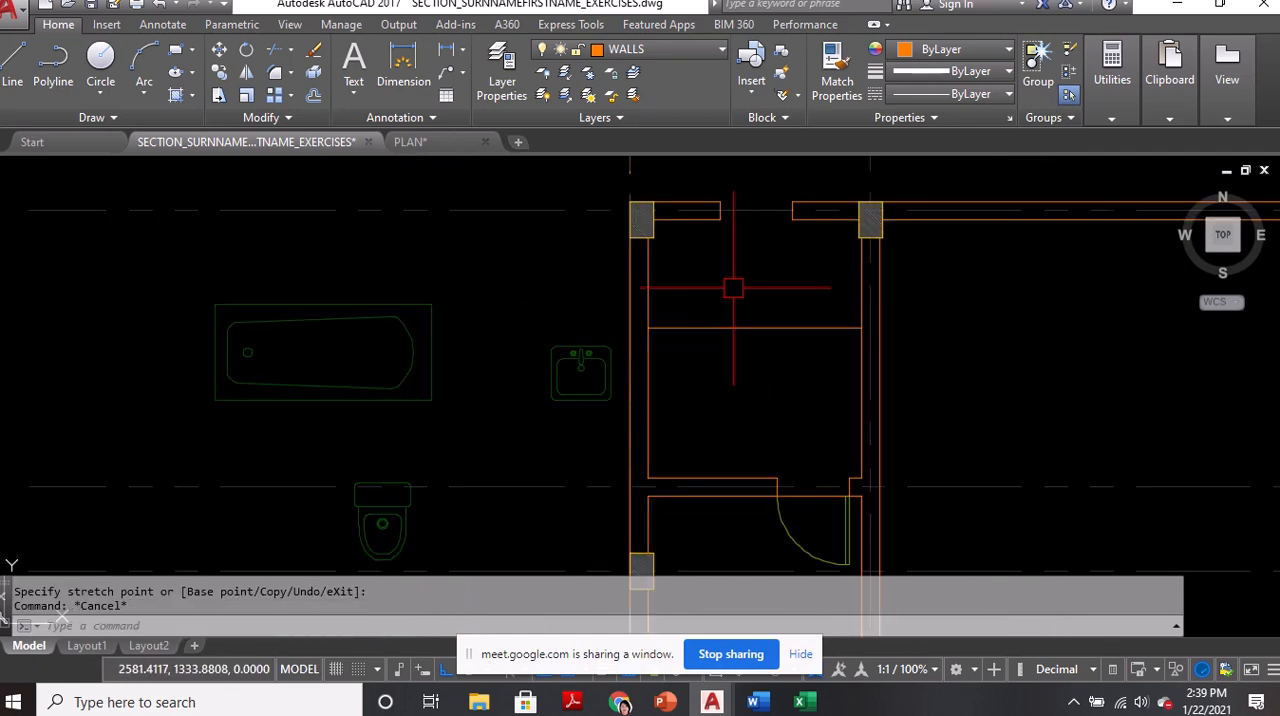
# Offset the inner line of the upper room's left wall by 0.5 into the room
pyautogui.write('O')
pyautogui.press('Return')
pyautogui.write('.')
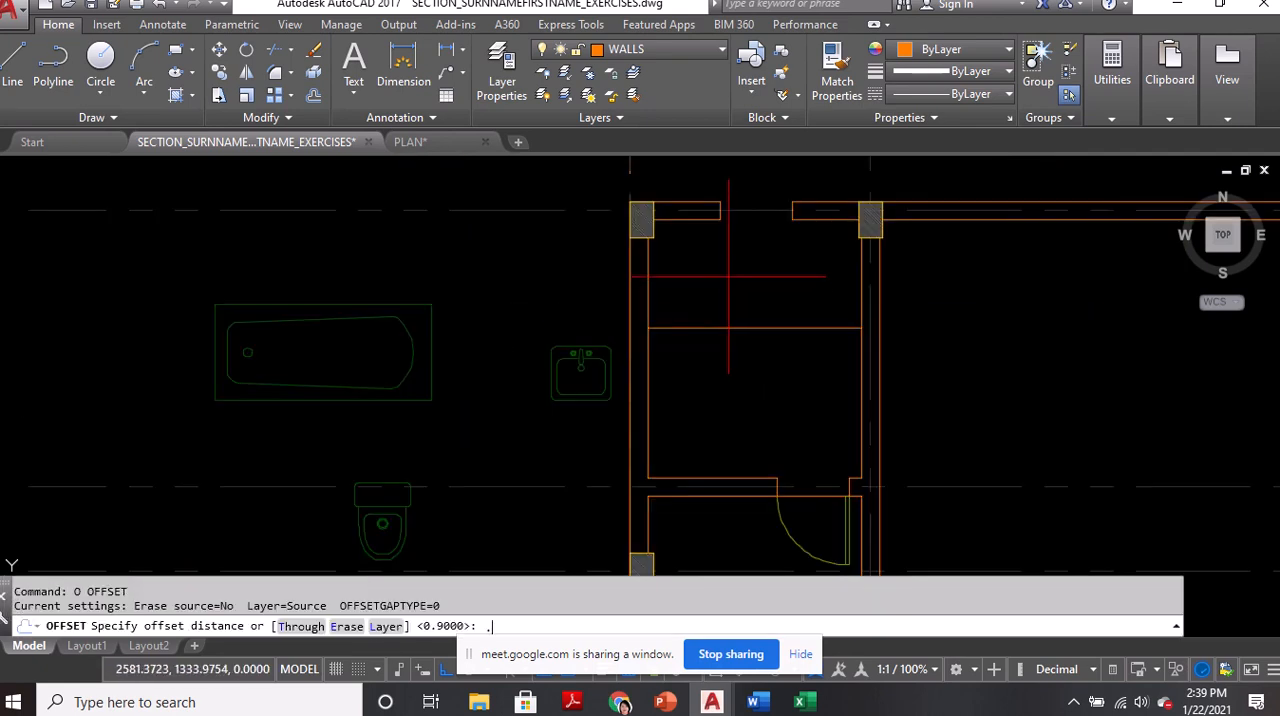
pyautogui.press('Return')
pyautogui.click(648, 277)
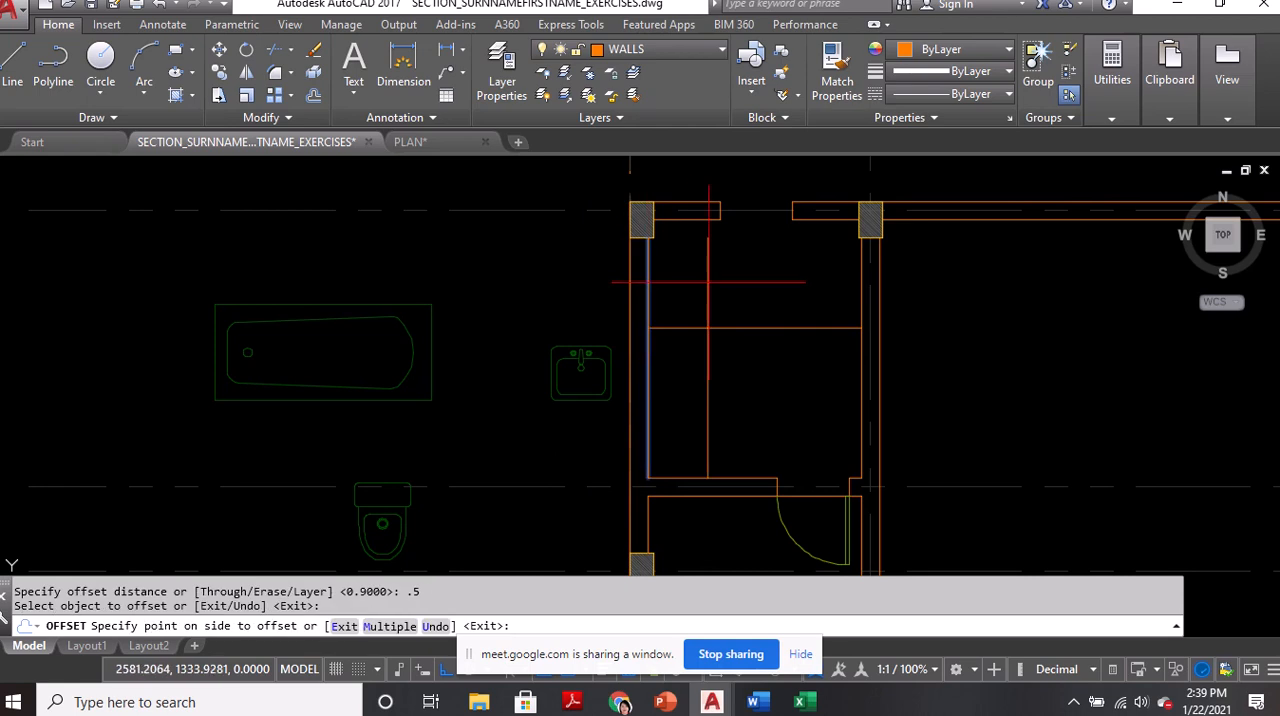
pyautogui.click(708, 289)
pyautogui.press('Return')
# Fit the offset vertical line between the top wall's inner line and the horizontal line across the room
pyautogui.click(708, 290)
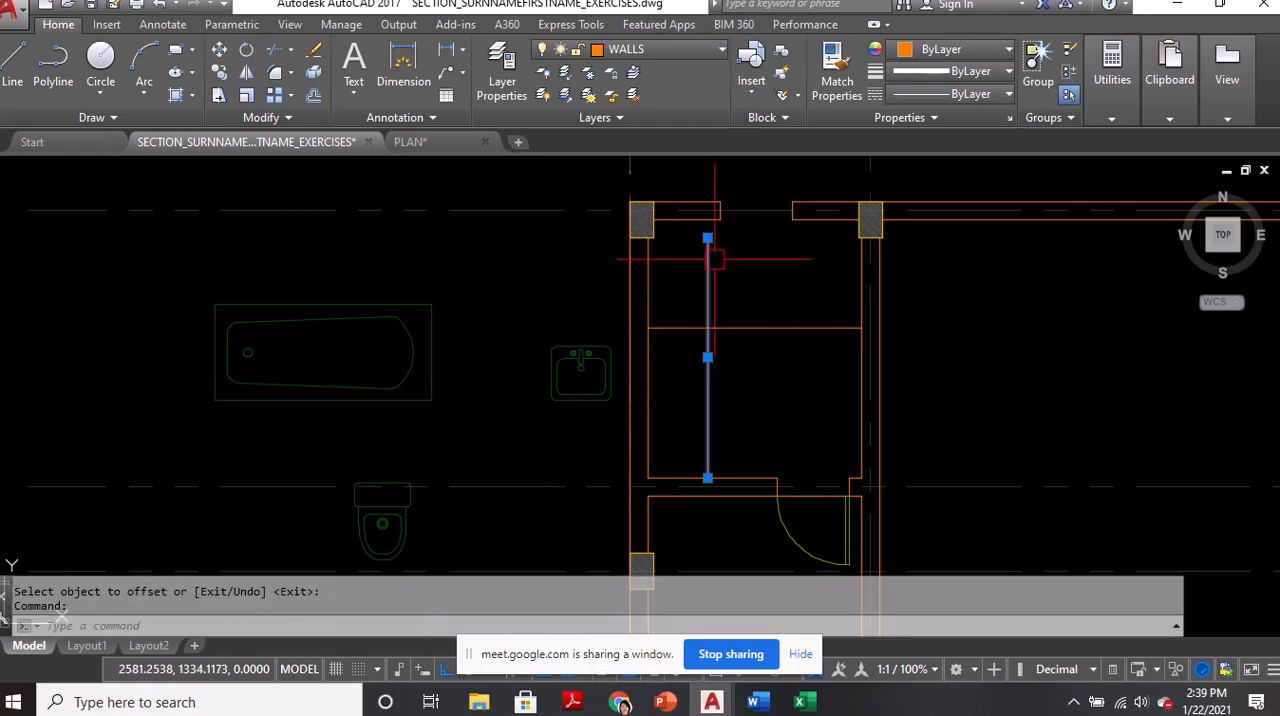
pyautogui.click(708, 238)
pyautogui.click(708, 220)
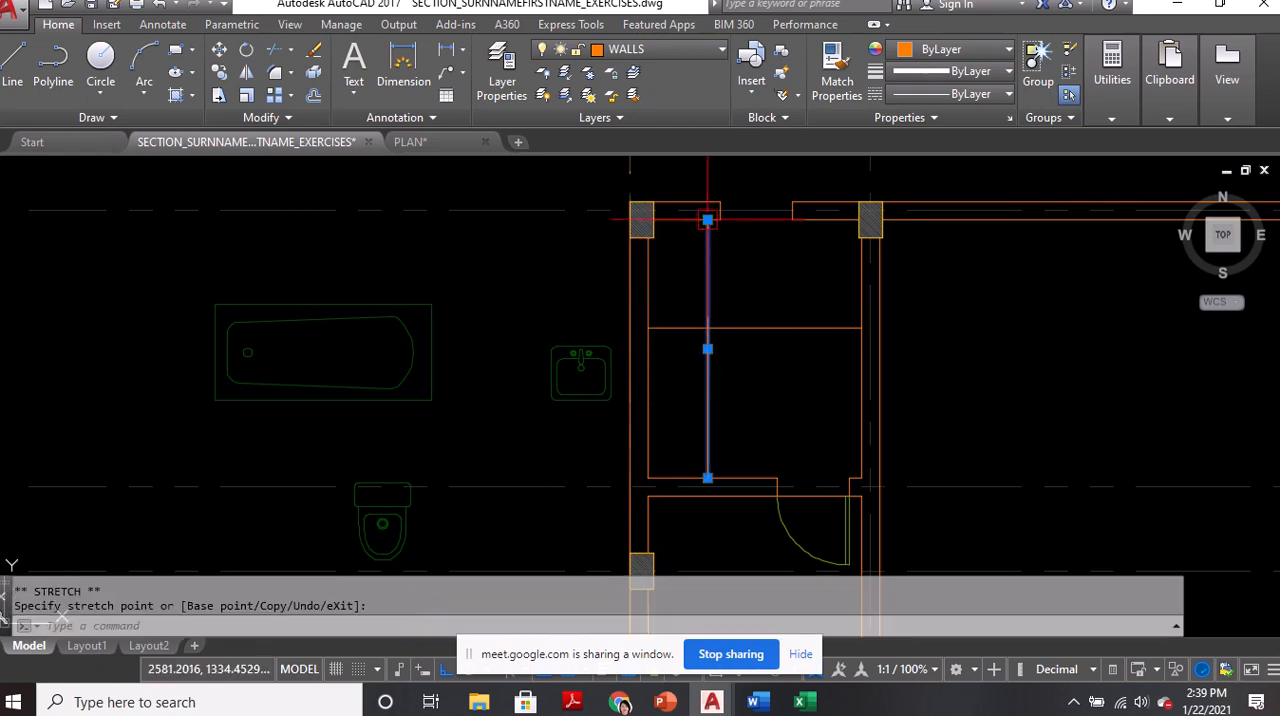
pyautogui.click(708, 478)
pyautogui.scroll(2, 709, 341)
pyautogui.click(707, 320)
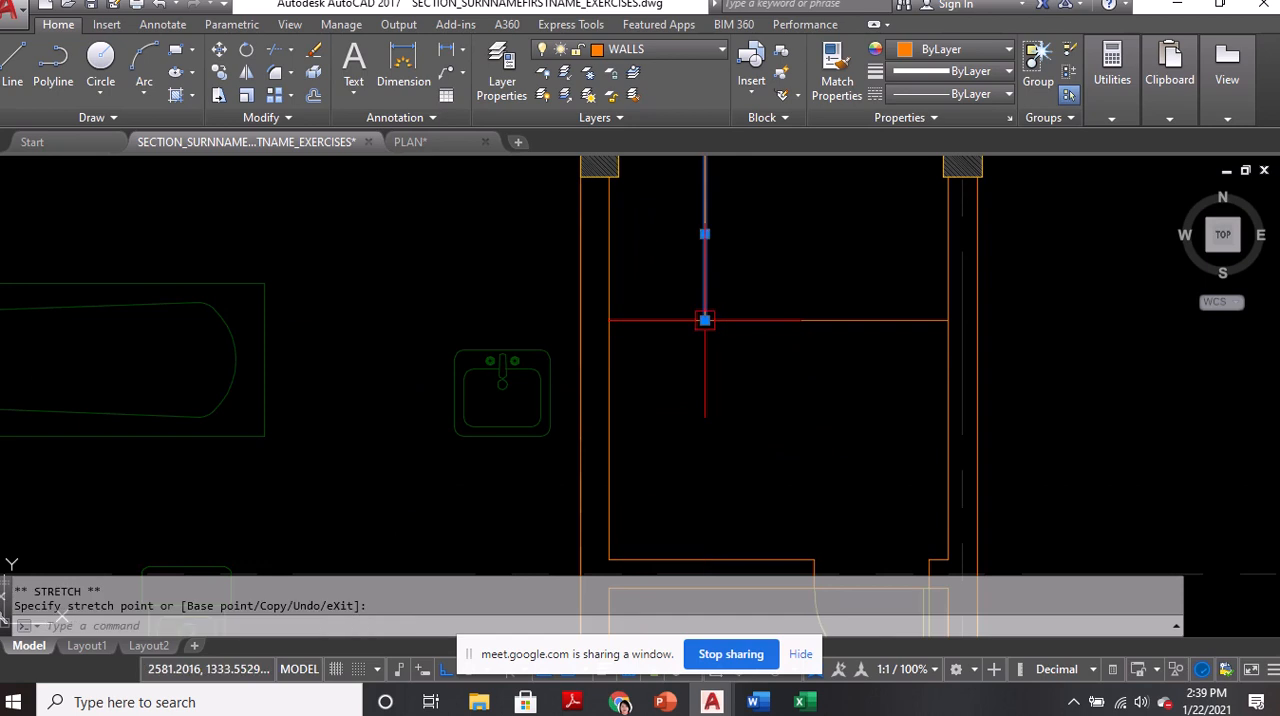
pyautogui.moveTo(655, 277); pyautogui.dragTo(674, 377, button='middle')
pyautogui.press('Escape')
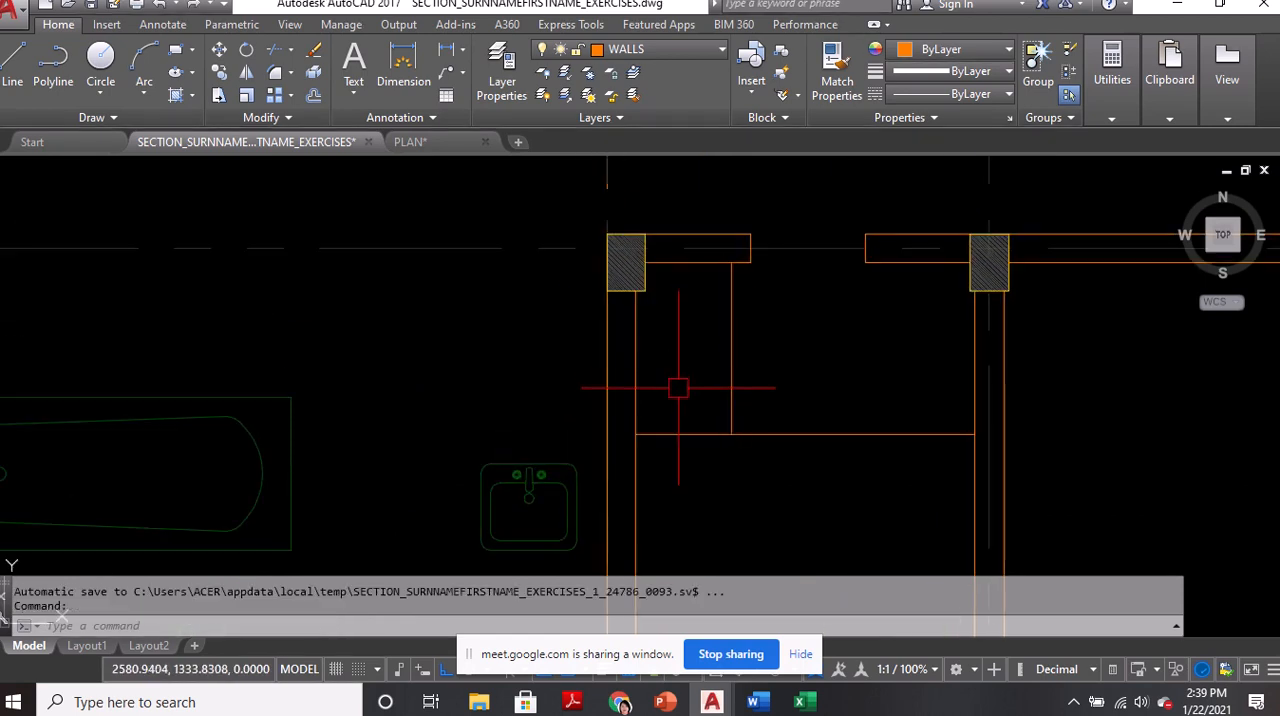
# Draw a V-shaped polyline from the enclosure's lower-left corner through the vertical line's midpoint to the upper-left wall corner, with Ortho off
pyautogui.write('PL')
pyautogui.press('Return')
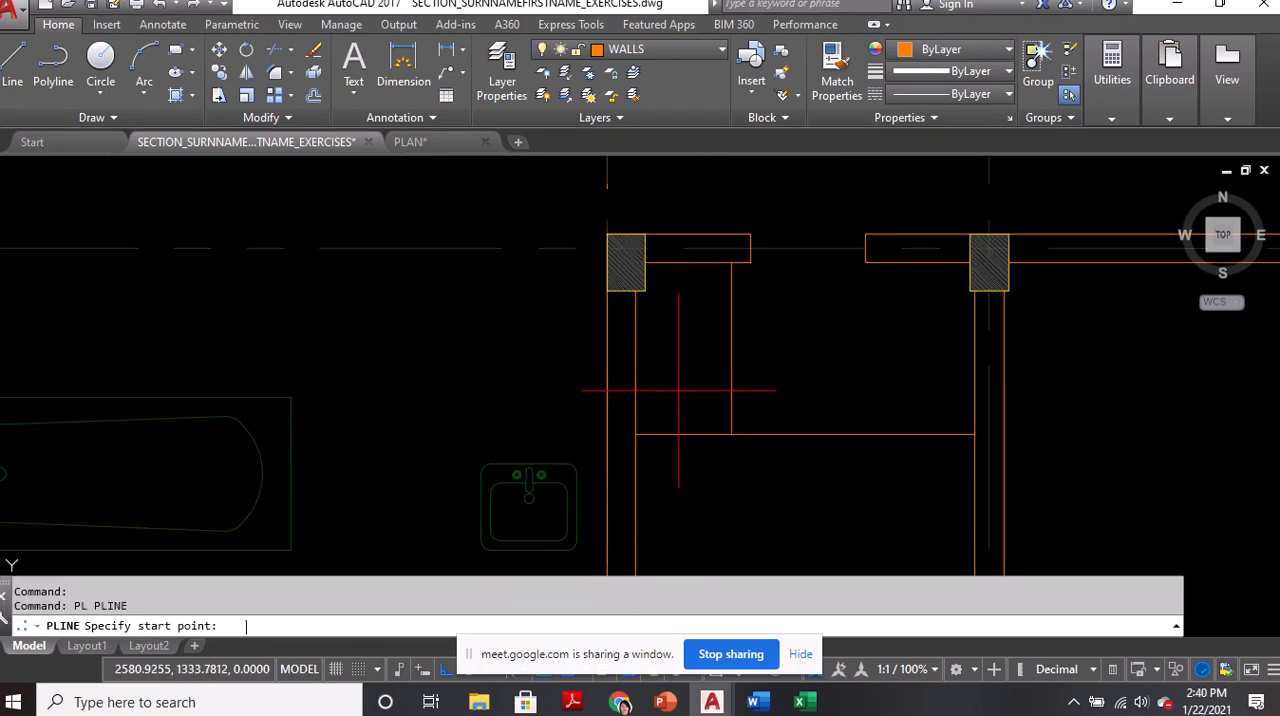
pyautogui.click(634, 434)
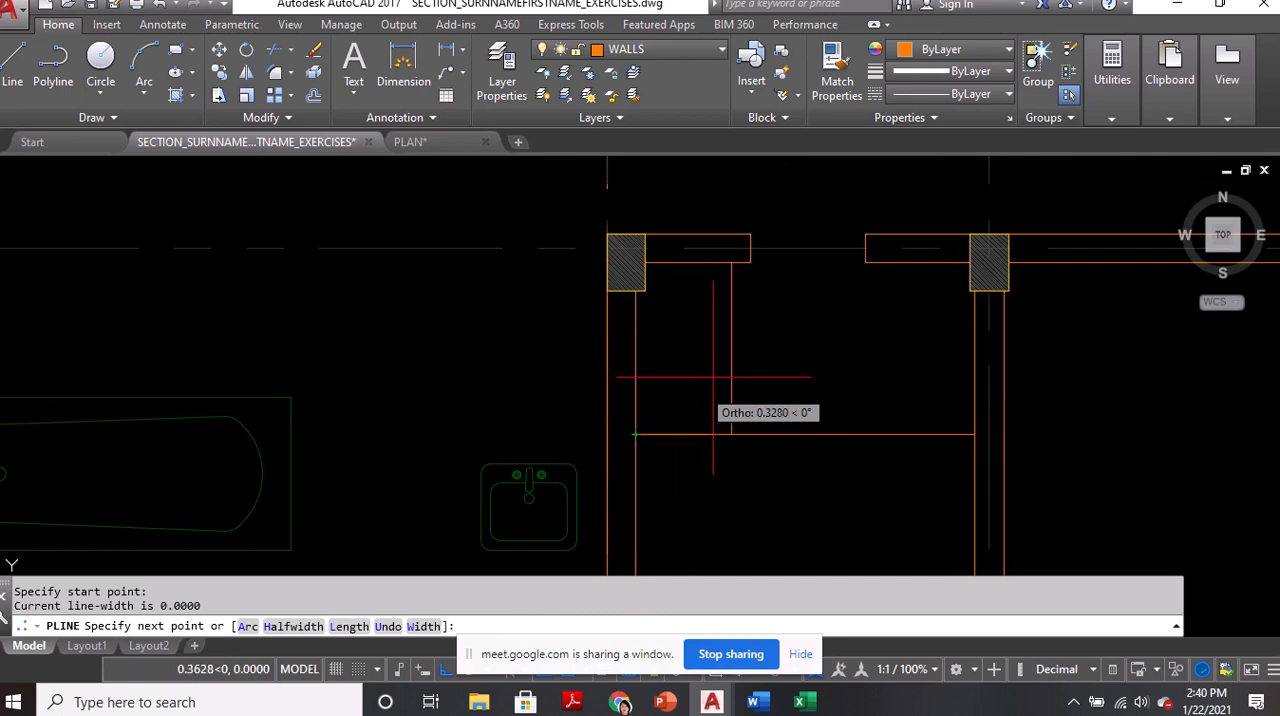
pyautogui.click(731, 350)
pyautogui.scroll(4, 628, 257)
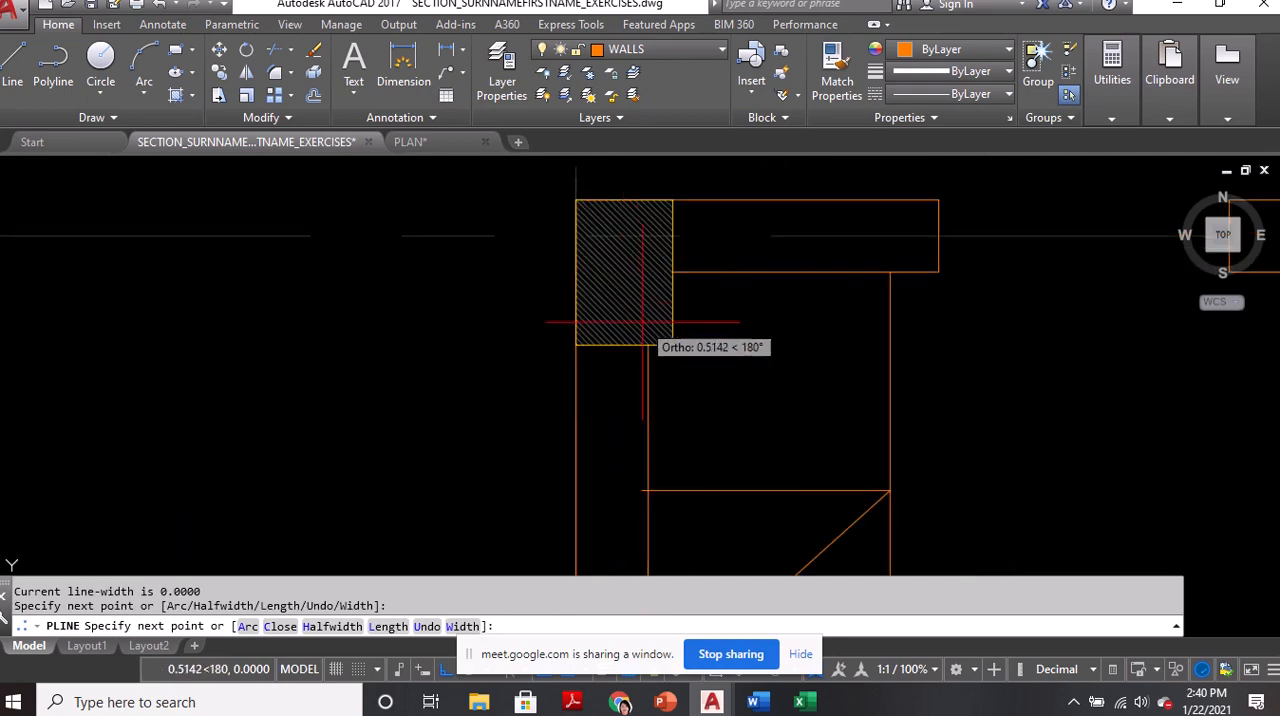
pyautogui.press('F8')
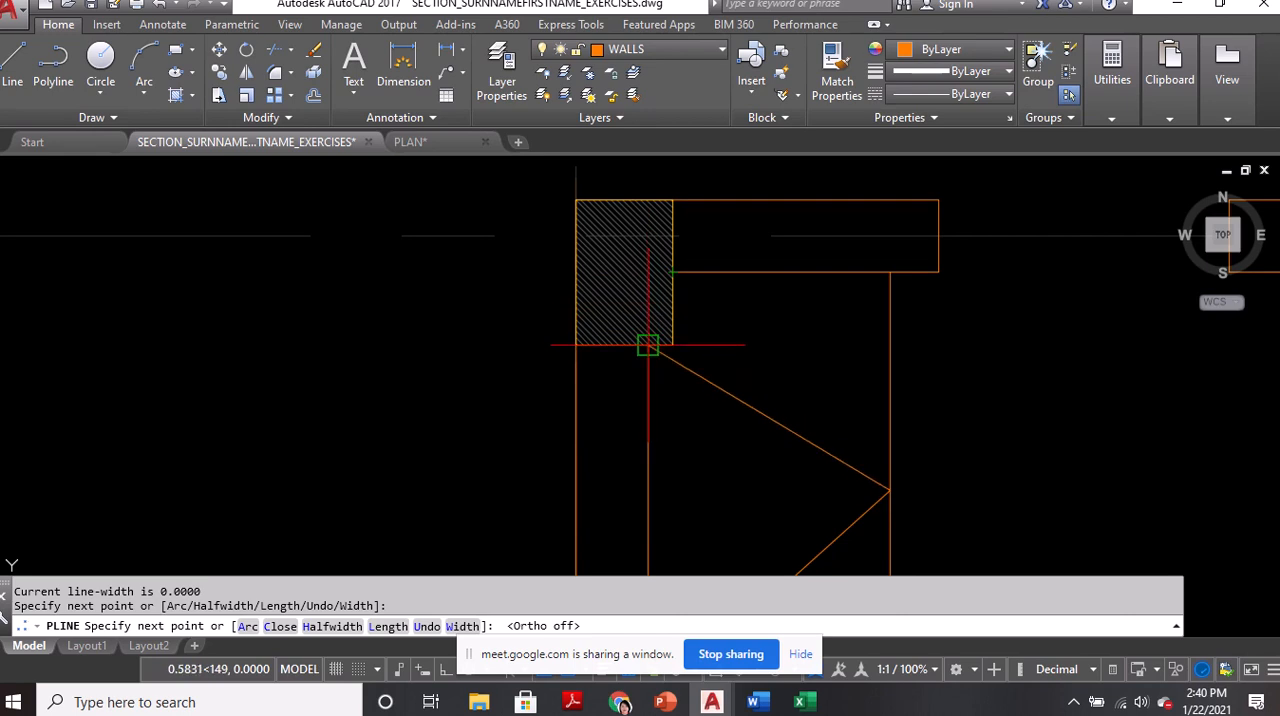
pyautogui.click(648, 272)
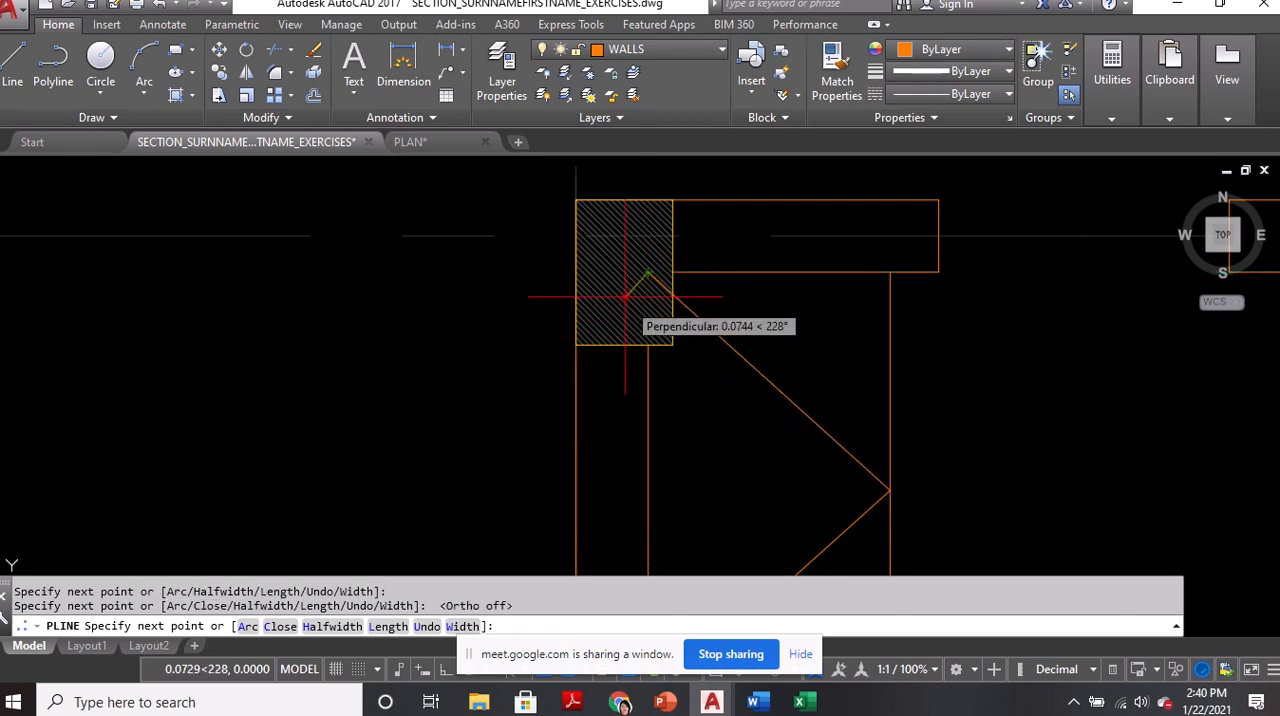
pyautogui.scroll(-4, 628, 298)
pyautogui.press('Return')
# Mirror the V-shaped polyline about the vertical line, keeping the source
pyautogui.write('mi')
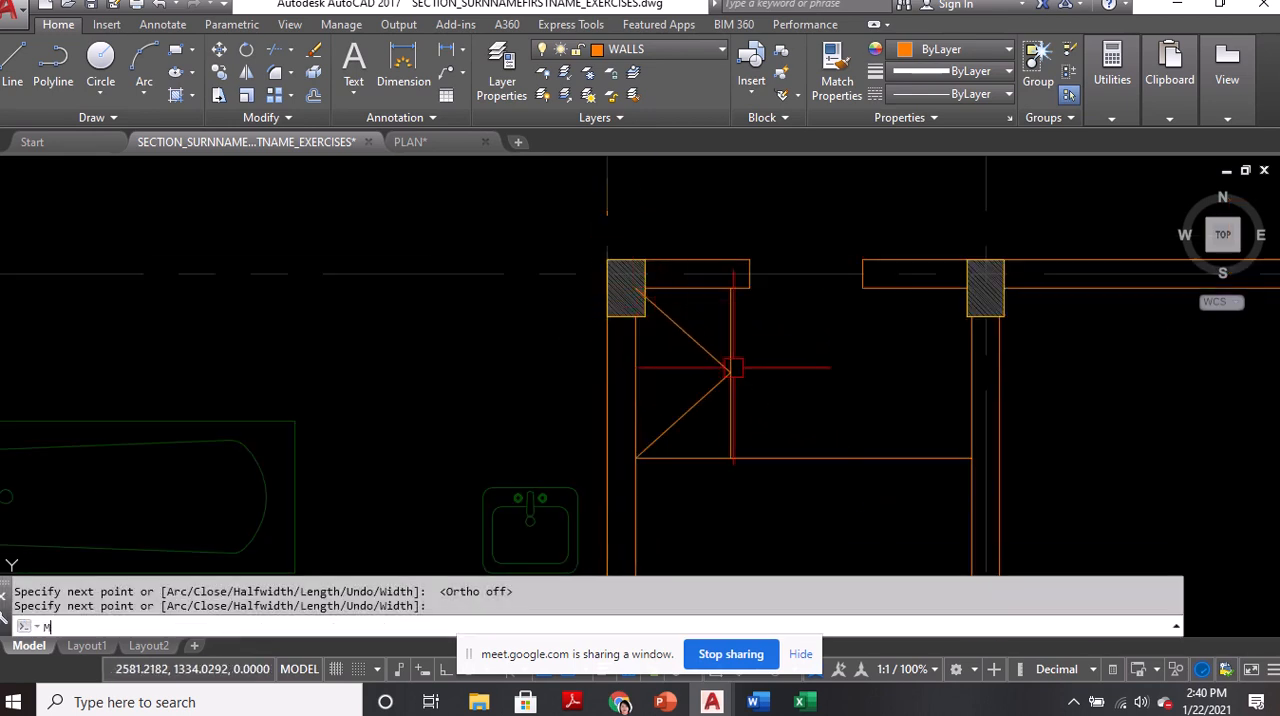
pyautogui.press('Return')
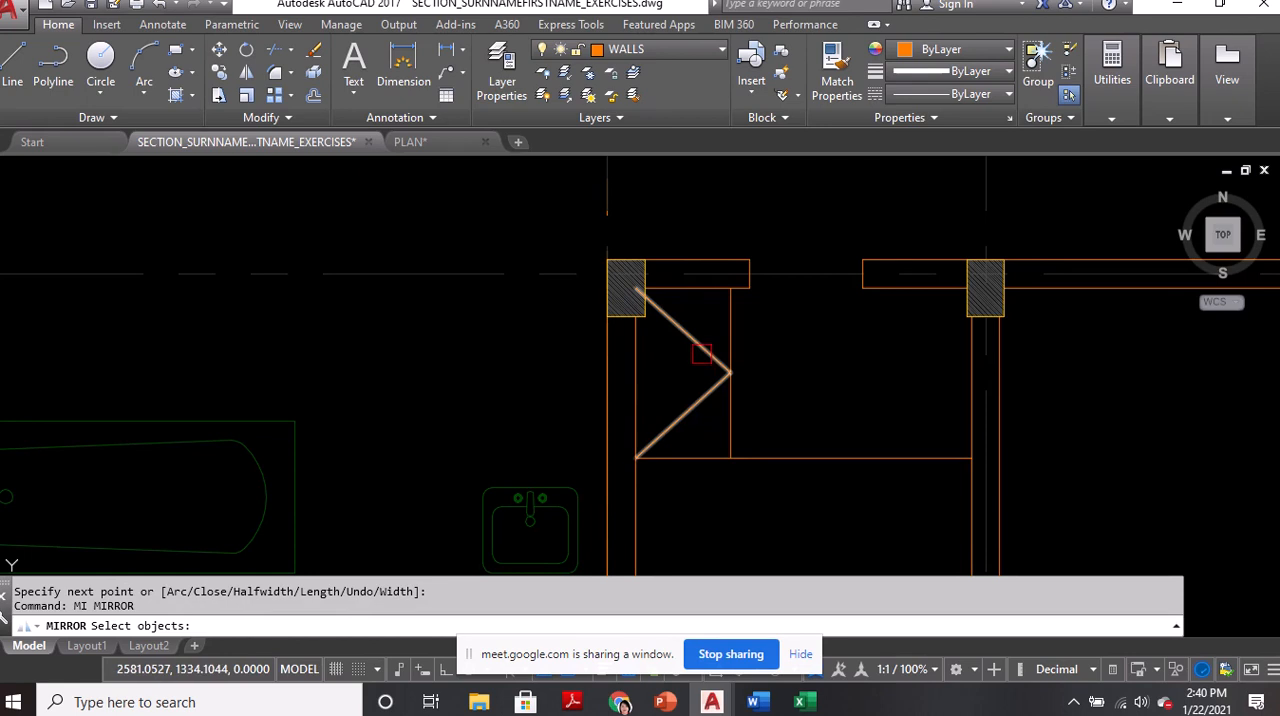
pyautogui.click(701, 354)
pyautogui.press('Return')
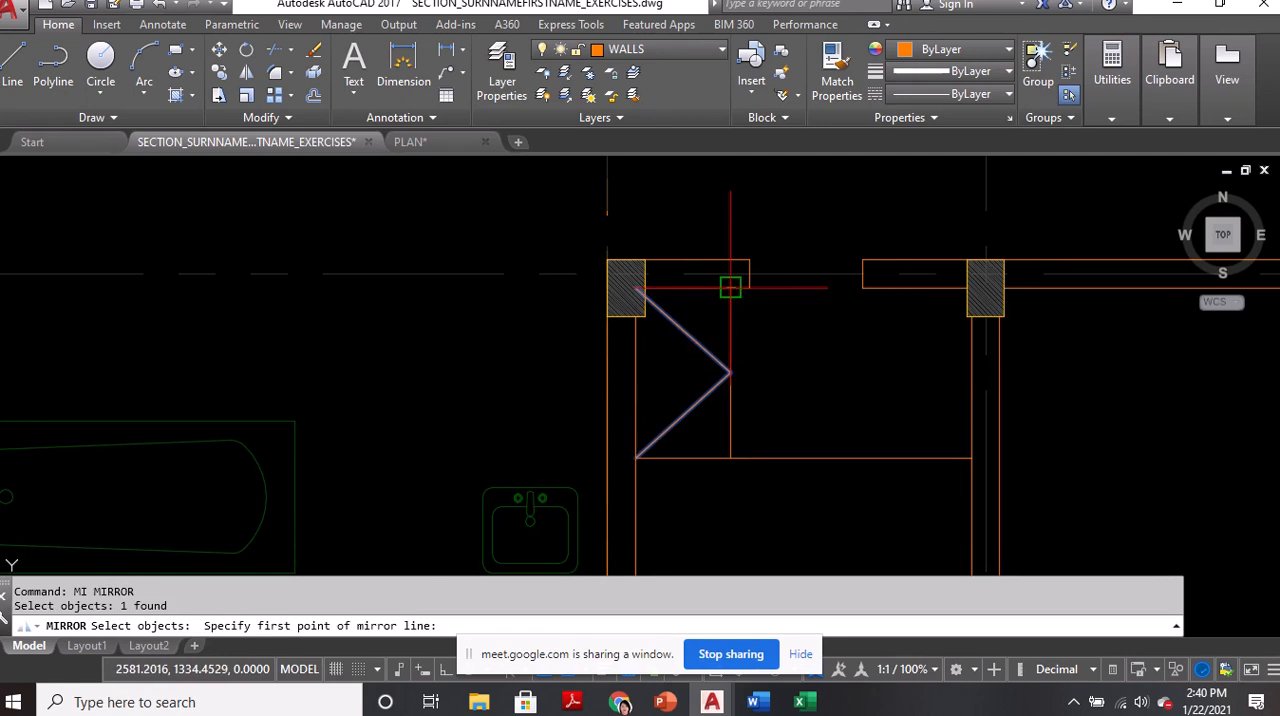
pyautogui.click(730, 287)
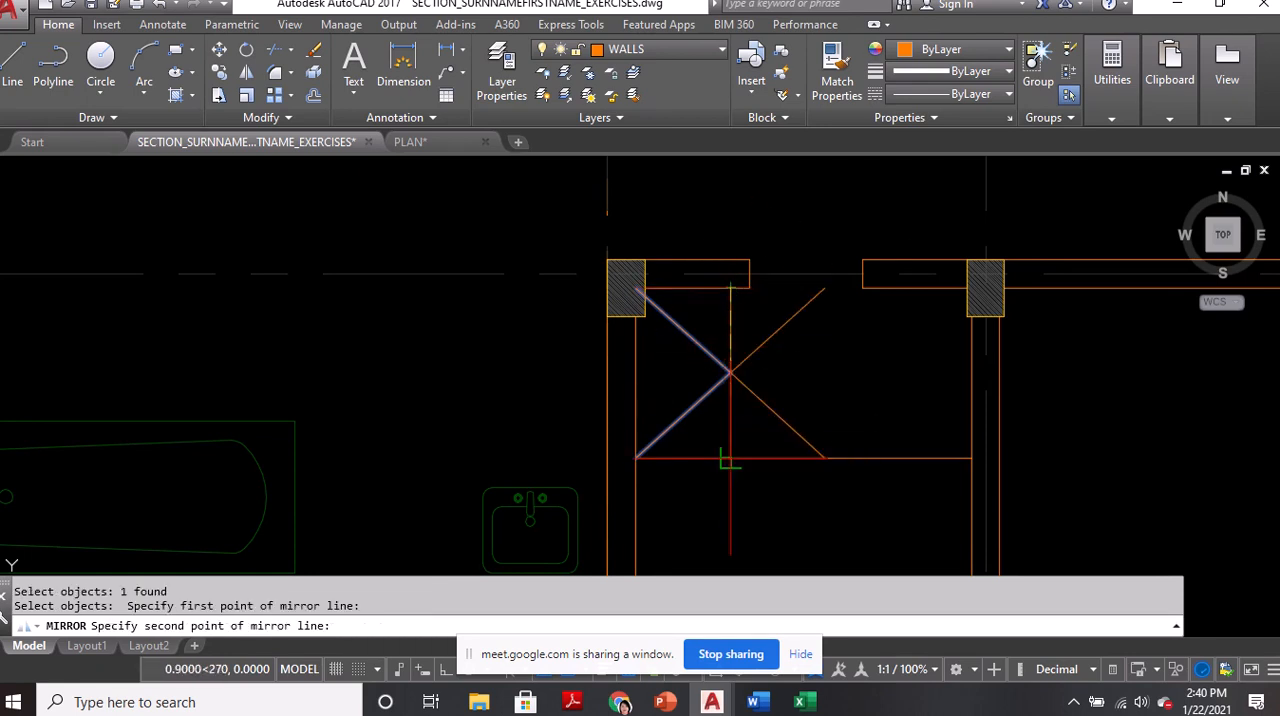
pyautogui.click(730, 460)
pyautogui.press('Return')
# Stretch the mirrored polyline's two free ends to the enclosure's lower-right and upper-right corners at the right wall
pyautogui.click(781, 420)
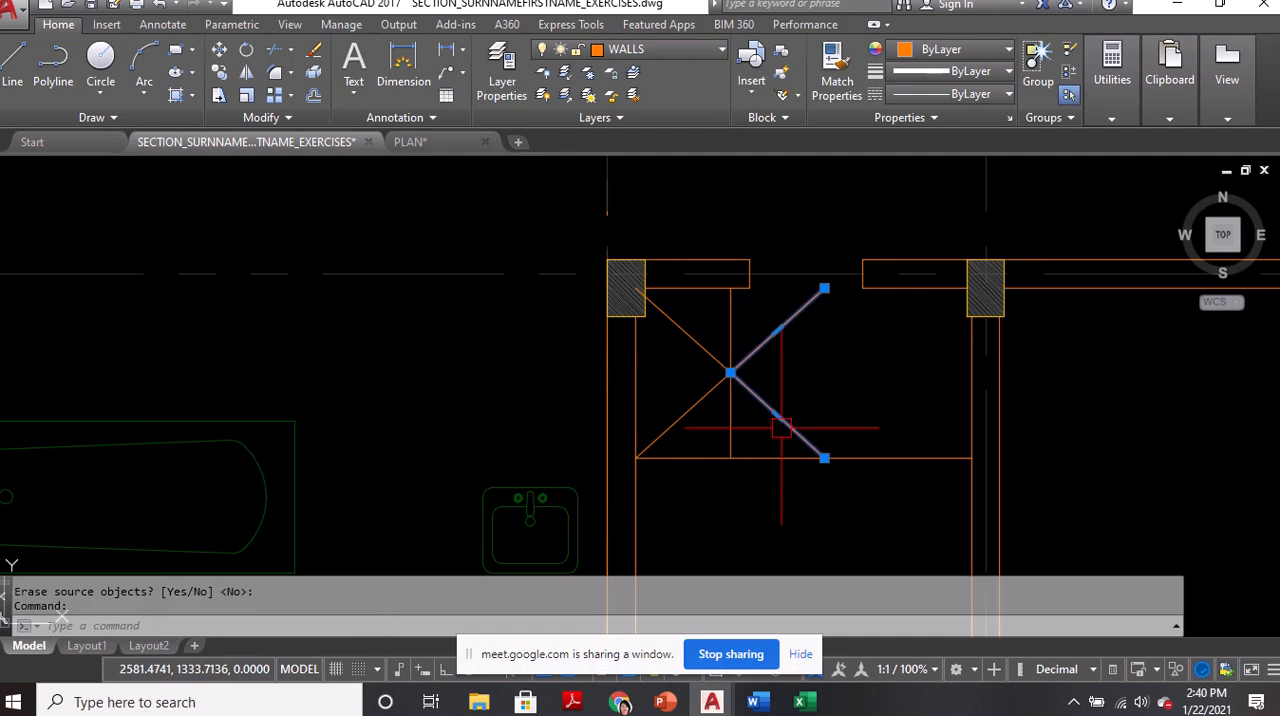
pyautogui.click(824, 458)
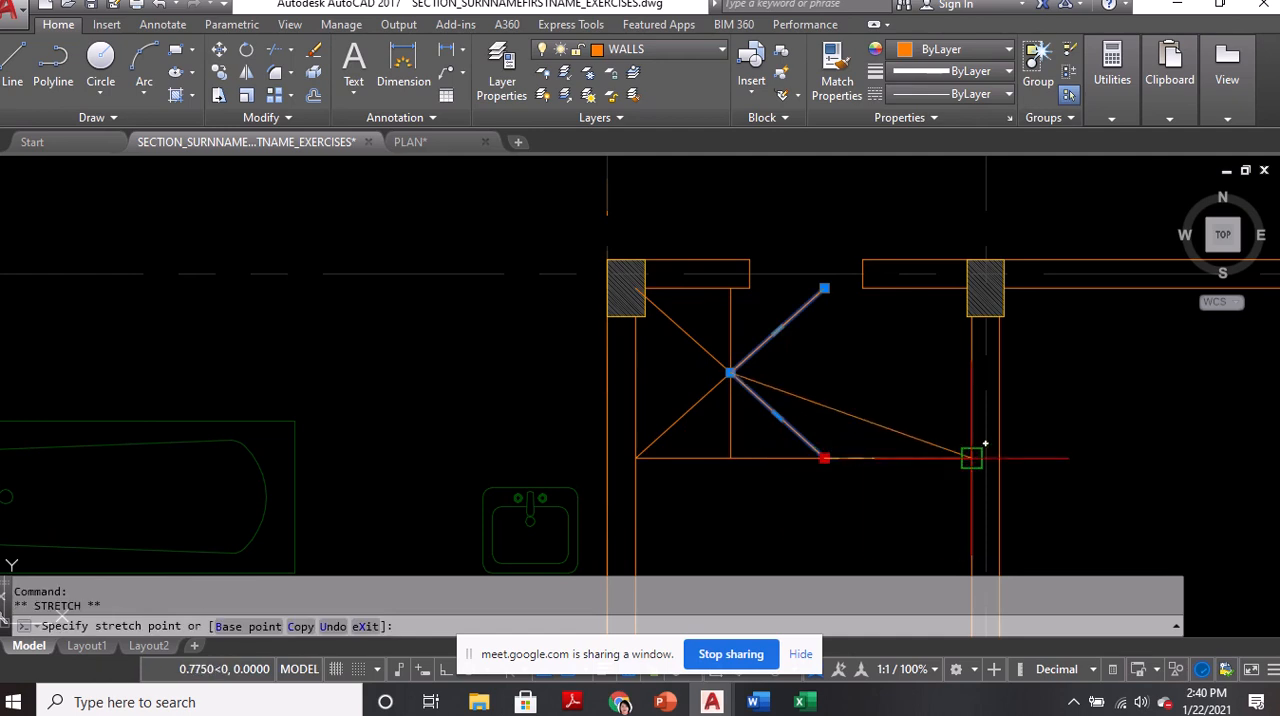
pyautogui.click(971, 458)
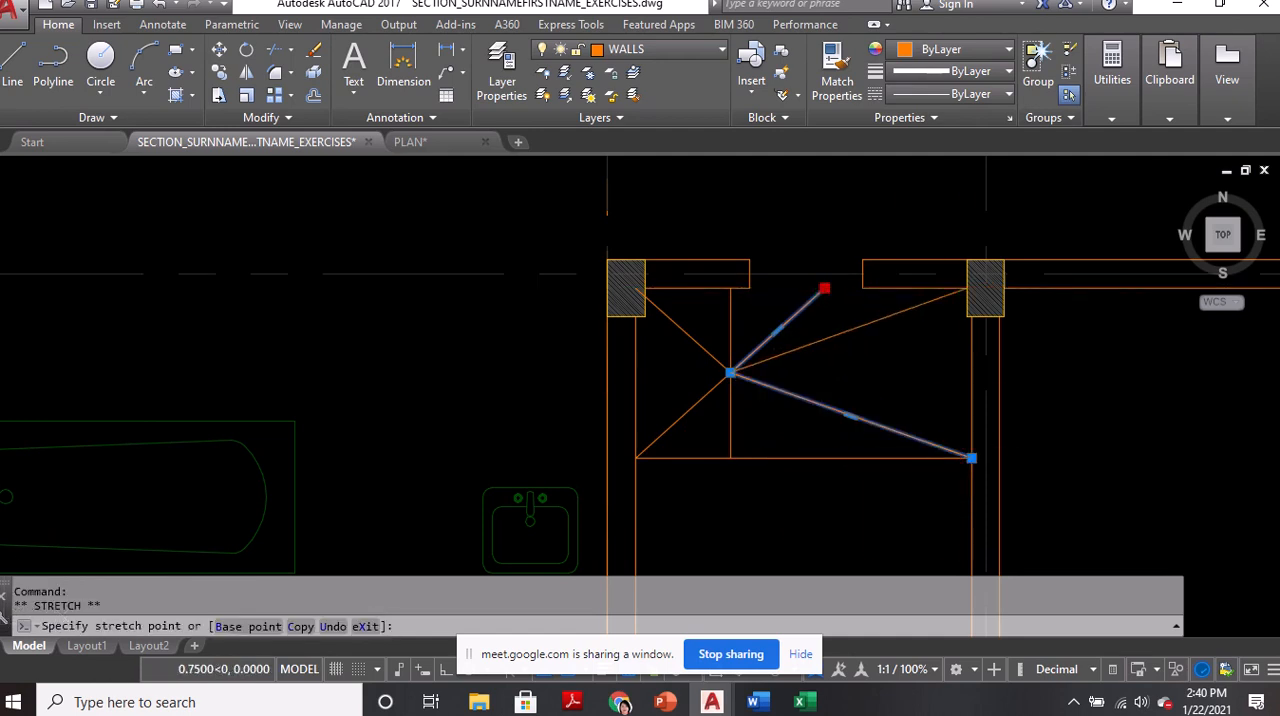
pyautogui.scroll(4, 972, 288)
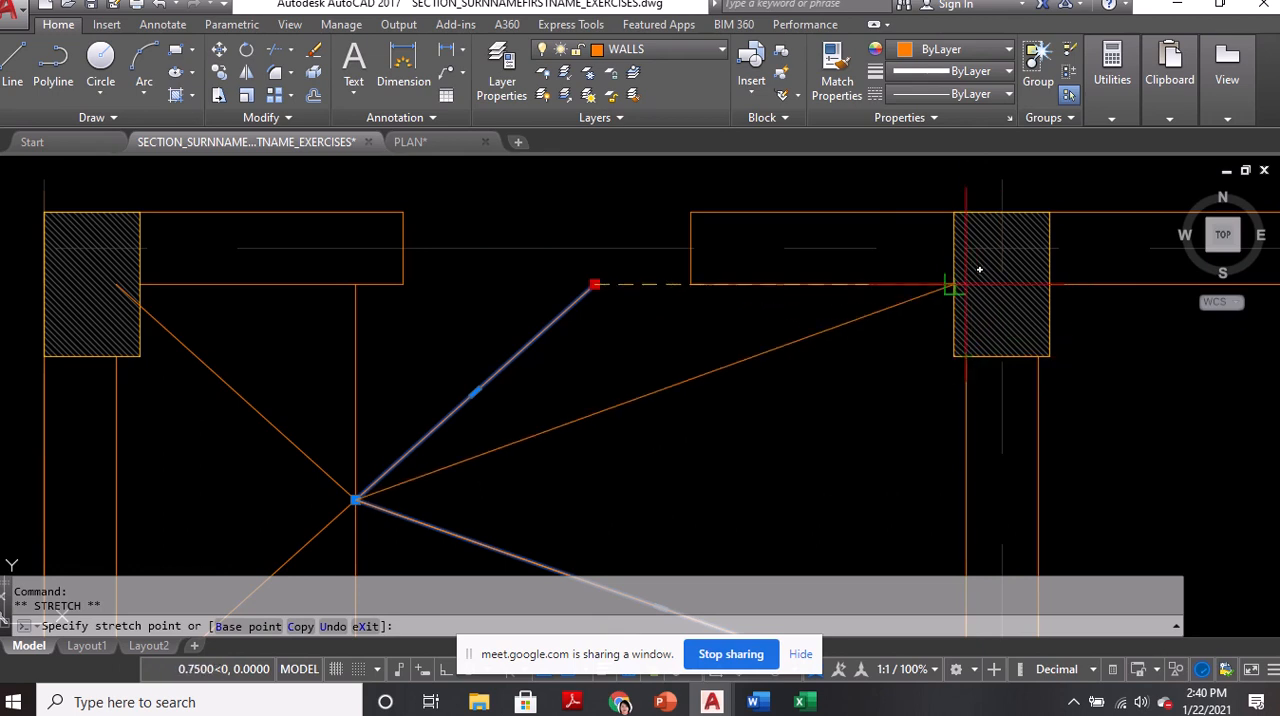
pyautogui.click(953, 287)
pyautogui.scroll(-4, 865, 277)
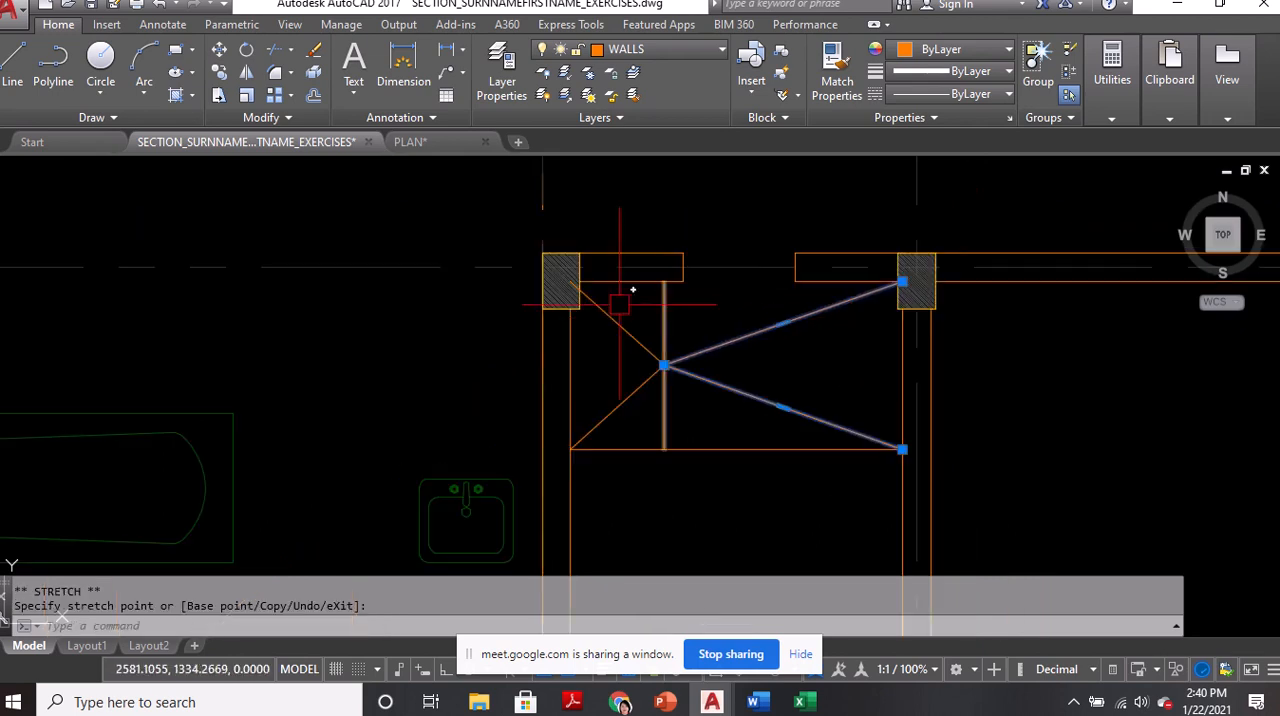
pyautogui.press('Escape')
# Pull the left polyline's upper end back to the right face of the top-left column
pyautogui.scroll(2, 563, 286)
pyautogui.click(598, 296)
pyautogui.scroll(2, 583, 290)
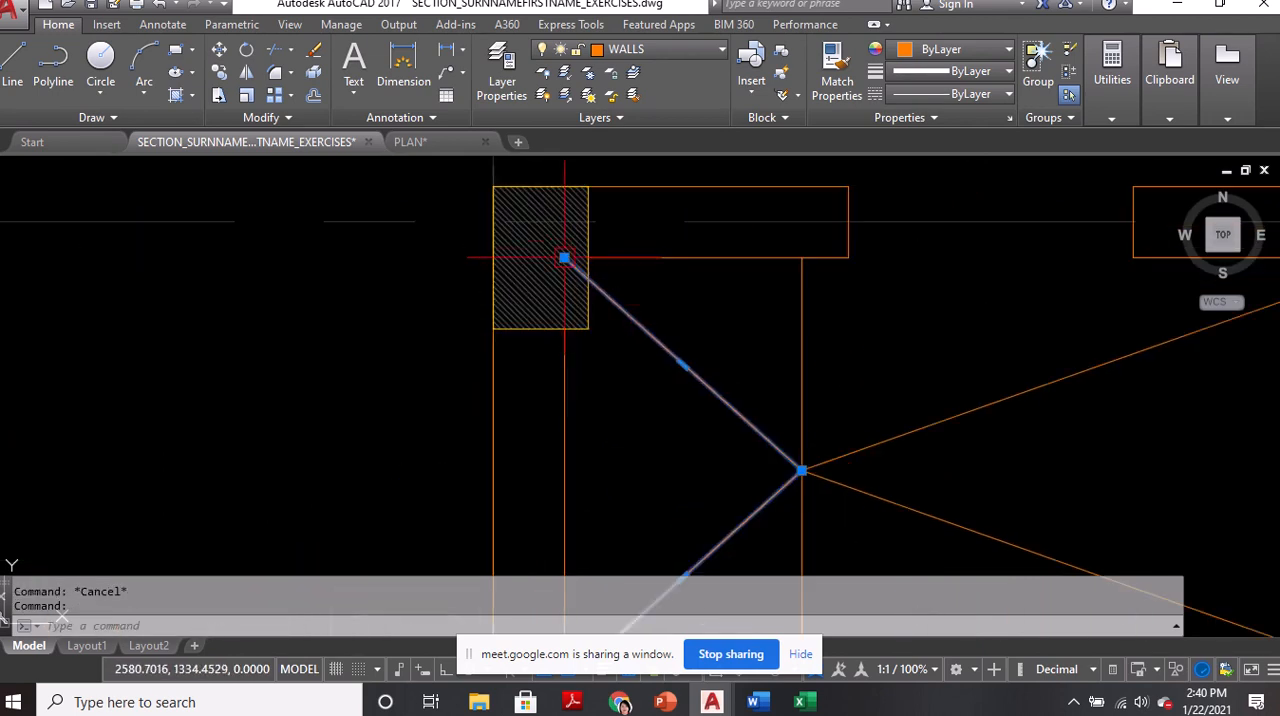
pyautogui.click(564, 258)
pyautogui.click(589, 278)
pyautogui.scroll(-2, 547, 283)
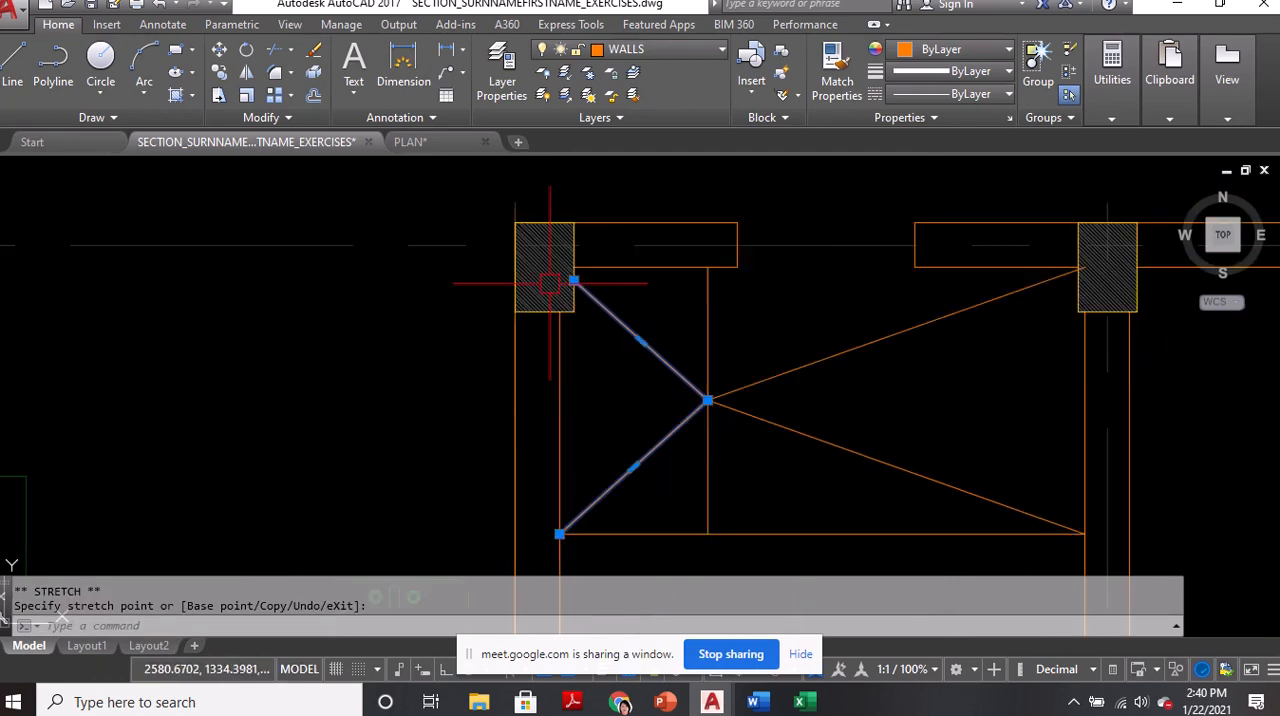
pyautogui.scroll(2, 551, 275)
pyautogui.scroll(-2, 604, 249)
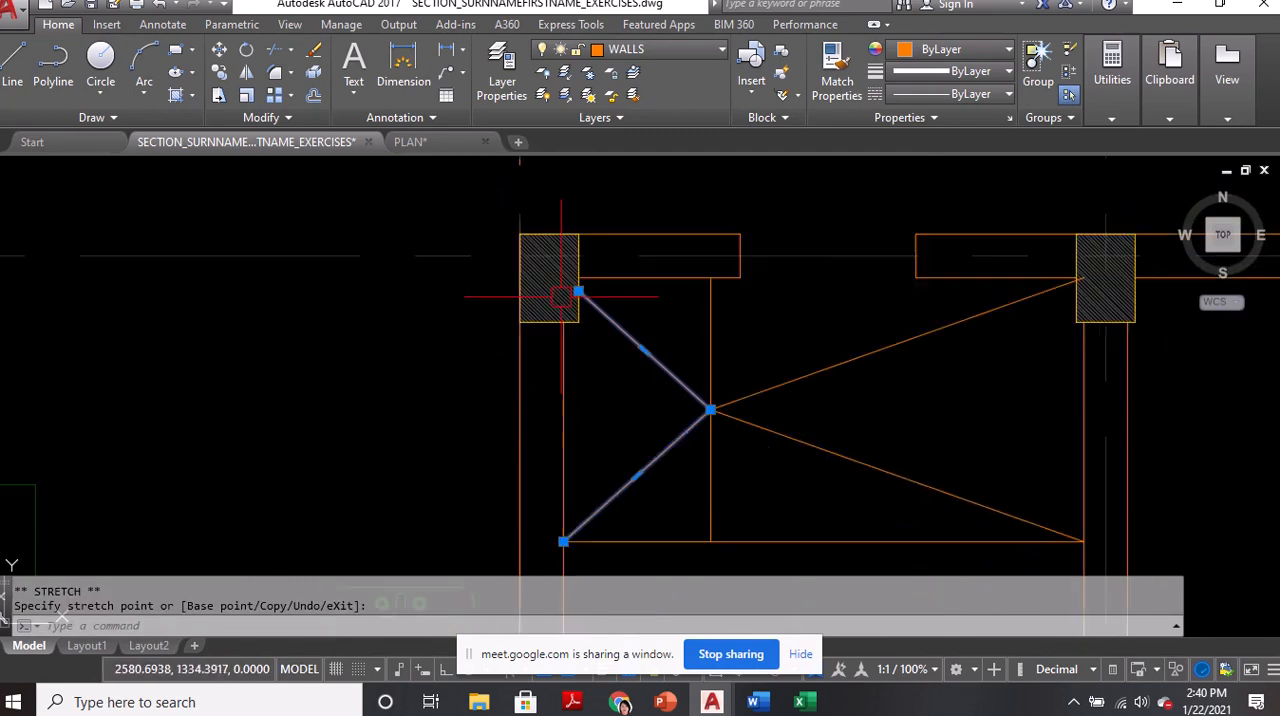
# Move the right polyline's upper end to the left face of the upper-right column at the top wall's inner line
pyautogui.click(1056, 294)
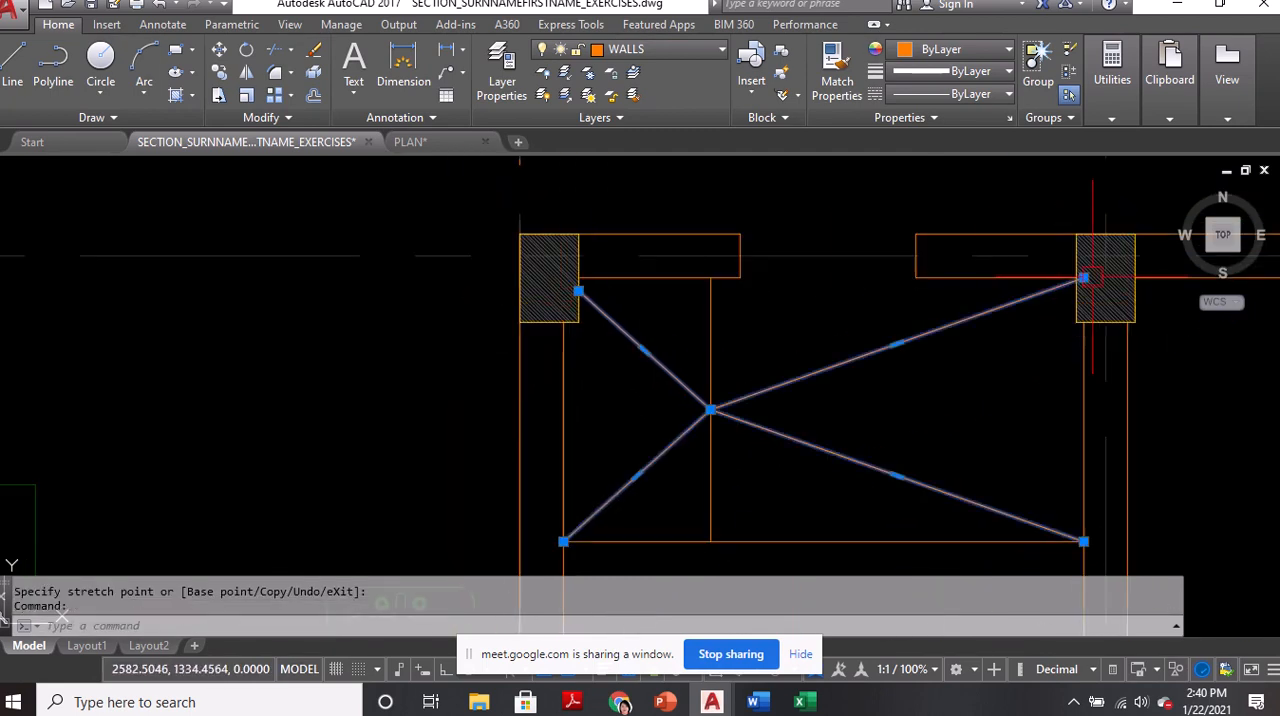
pyautogui.click(1084, 277)
pyautogui.scroll(2, 1095, 277)
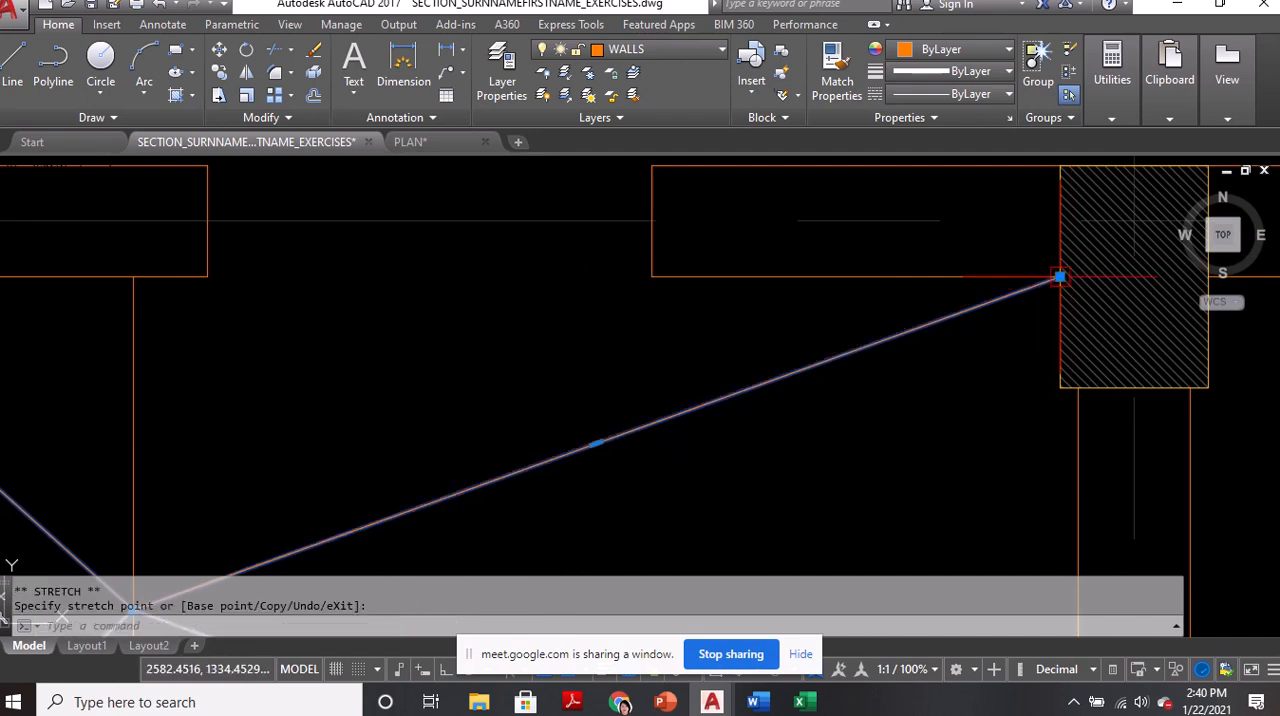
pyautogui.scroll(-2, 1059, 277)
pyautogui.press('Escape')
pyautogui.press('Escape')
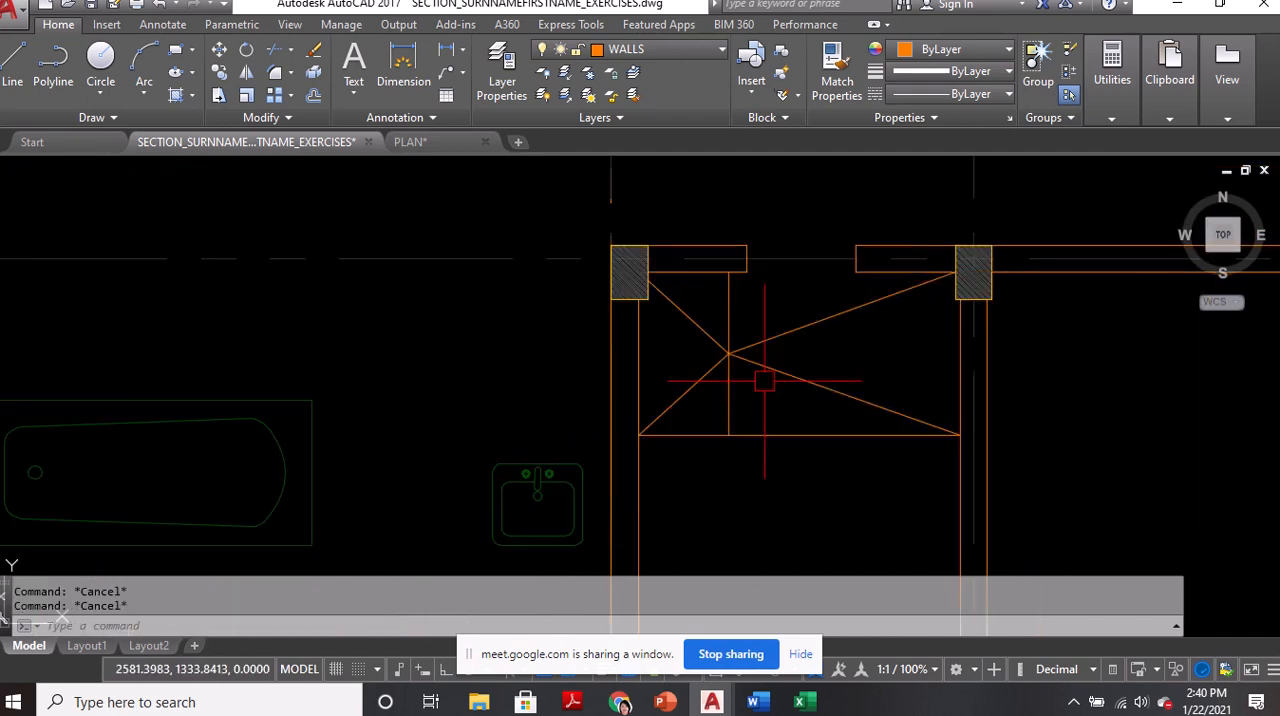
# Draw a circle of radius 0.05 centred where the diagonal lines meet
pyautogui.write('c')
pyautogui.press('Return')
pyautogui.scroll(2, 763, 378)
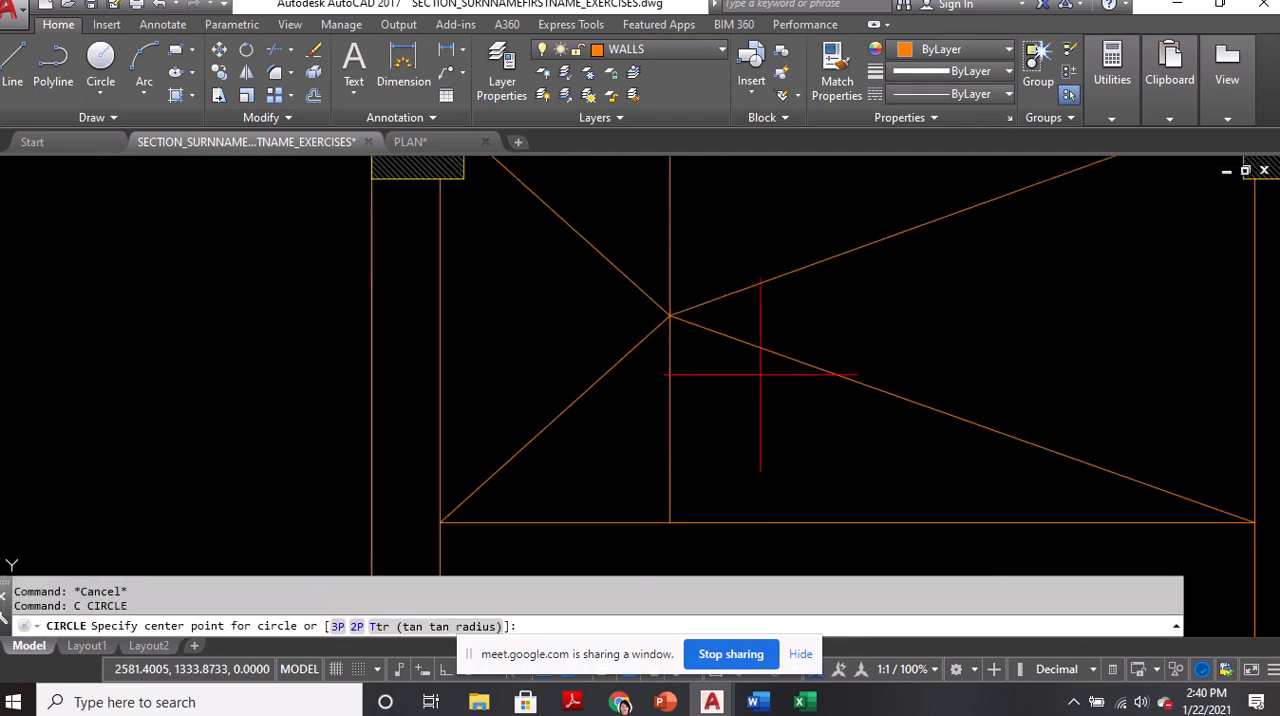
pyautogui.click(669, 316)
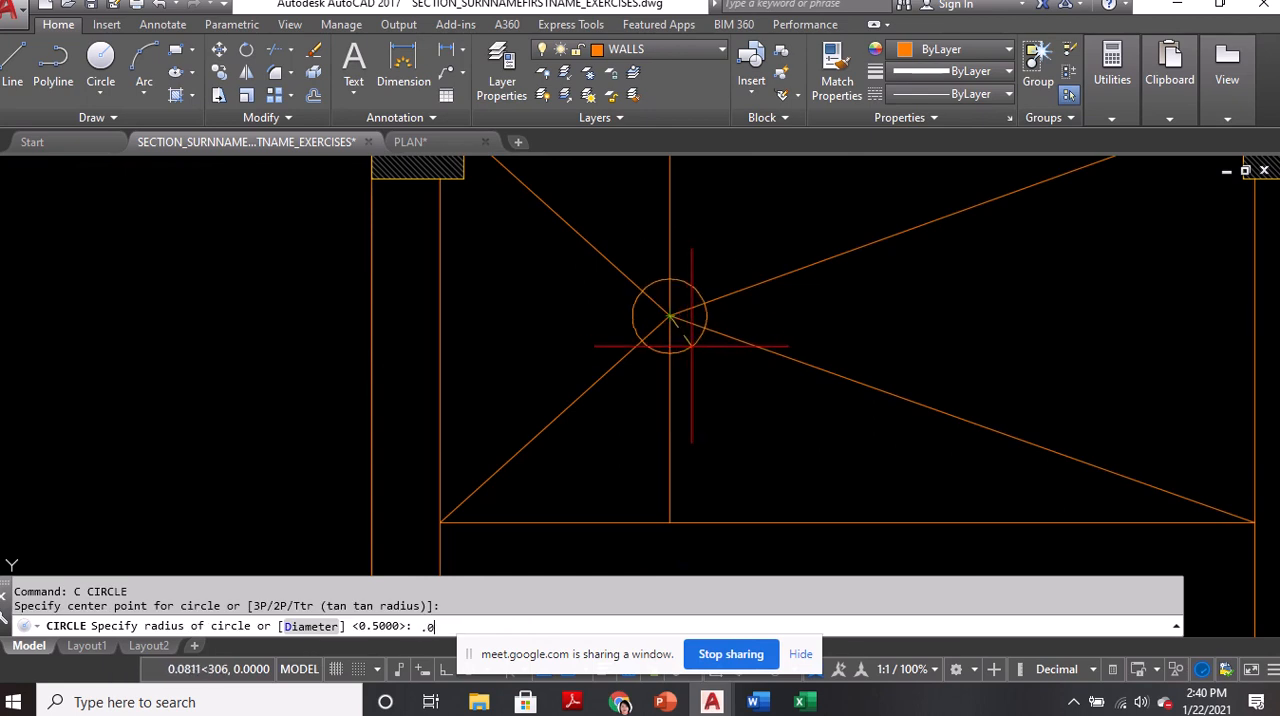
pyautogui.write('.05')
pyautogui.press('Return')
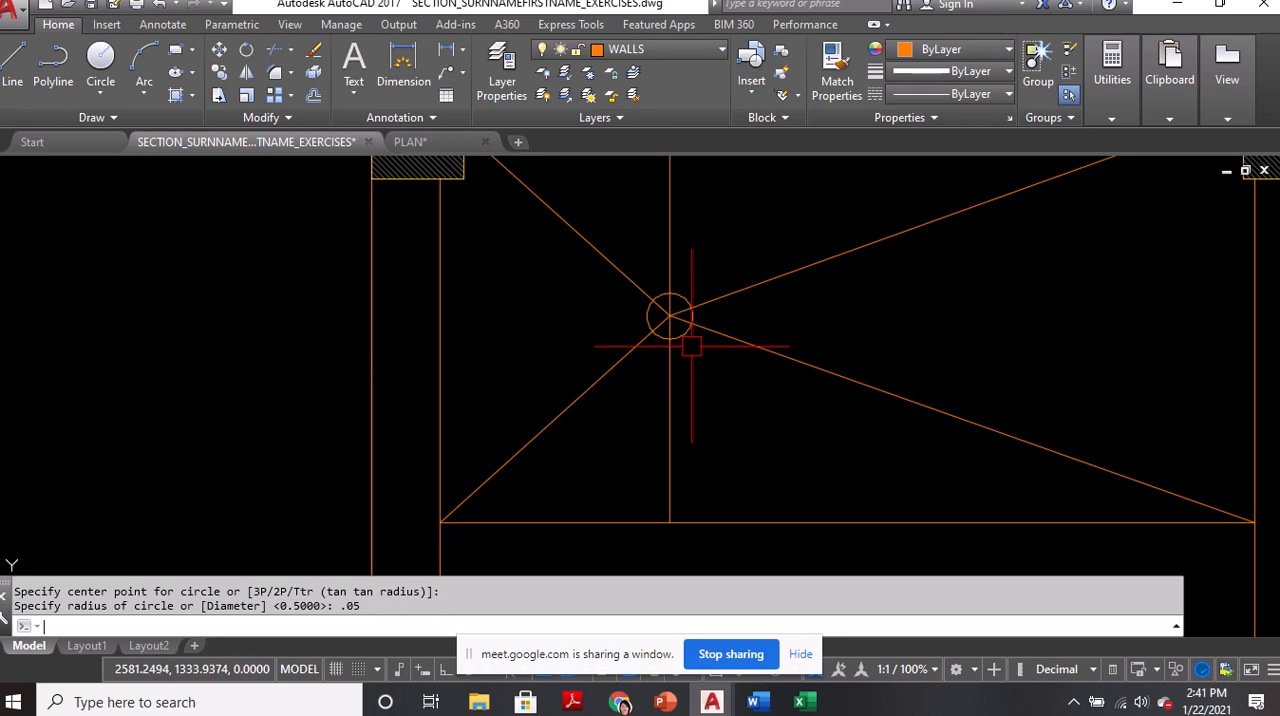
# Erase the vertical construction line running through the drain circle
pyautogui.scroll(-2, 655, 355)
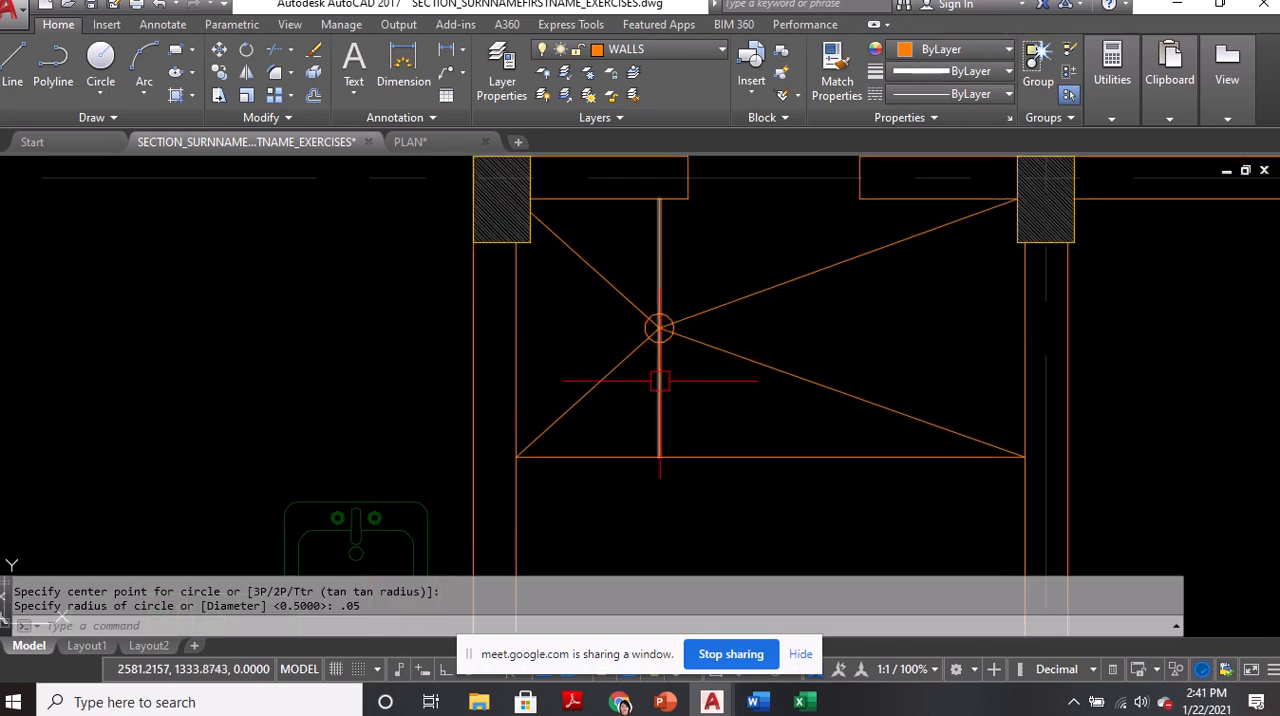
pyautogui.click(657, 392)
pyautogui.write('E')
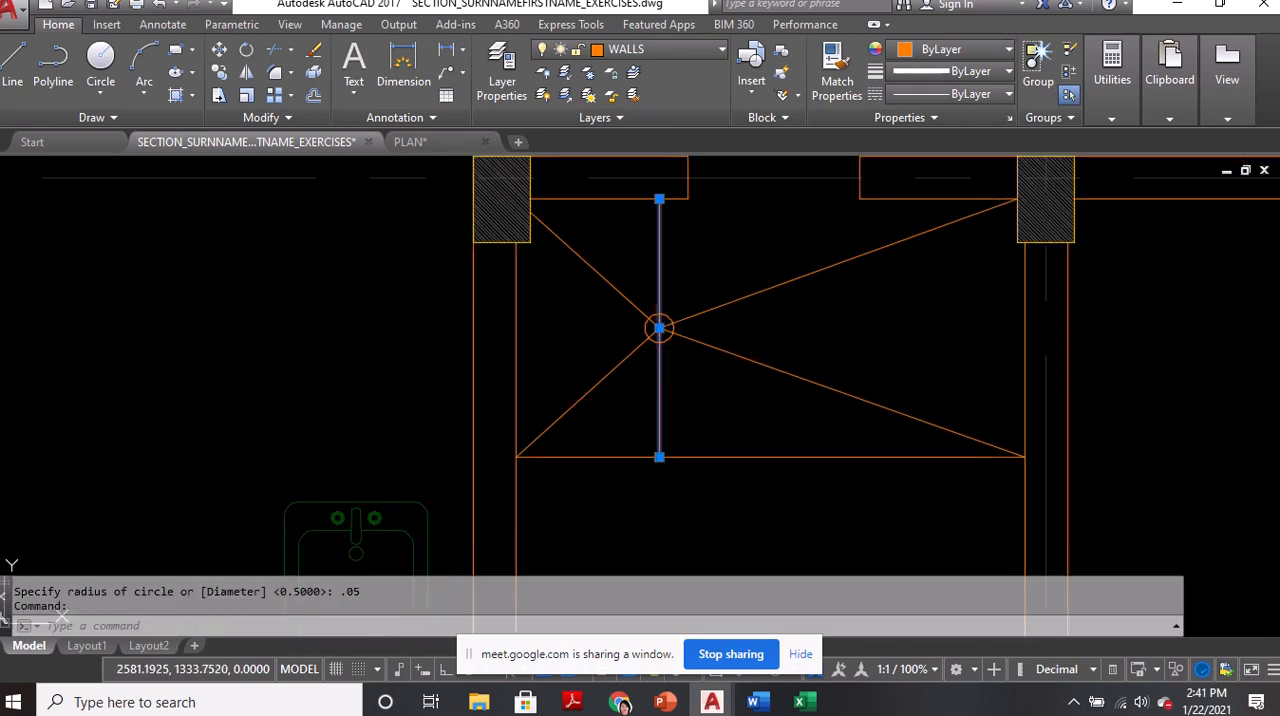
pyautogui.press('Return')
# Stretch the diagonals' meeting point together with the drain circle horizontally towards the shower's left wall
pyautogui.scroll(2, 665, 360)
pyautogui.scroll(2, 650, 300)
pyautogui.click(641, 278)
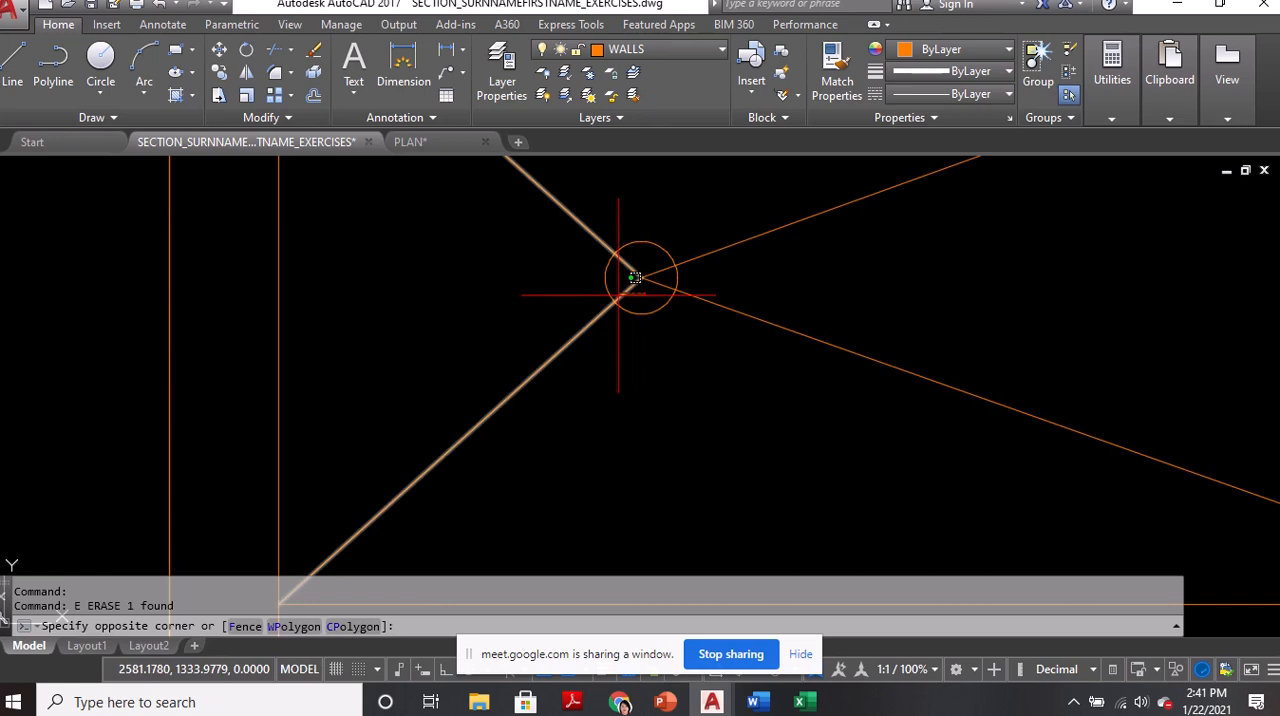
pyautogui.click(640, 278)
pyautogui.scroll(2, 640, 280)
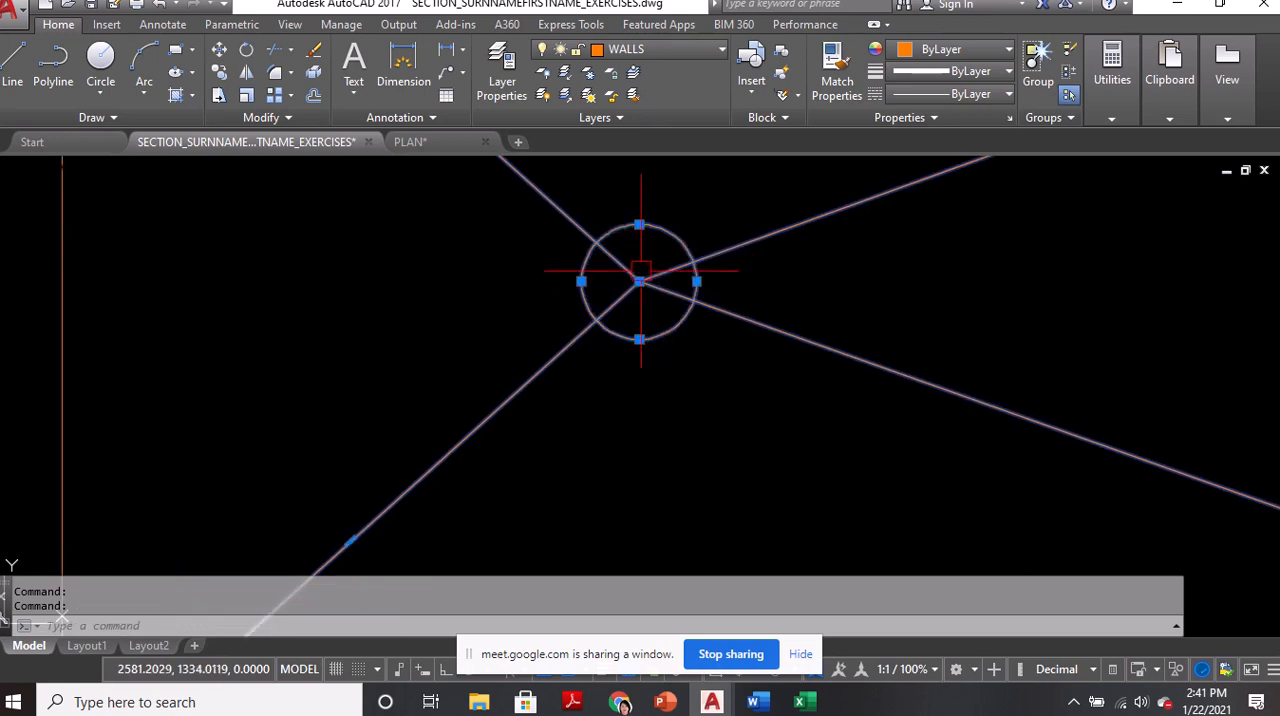
pyautogui.click(640, 281)
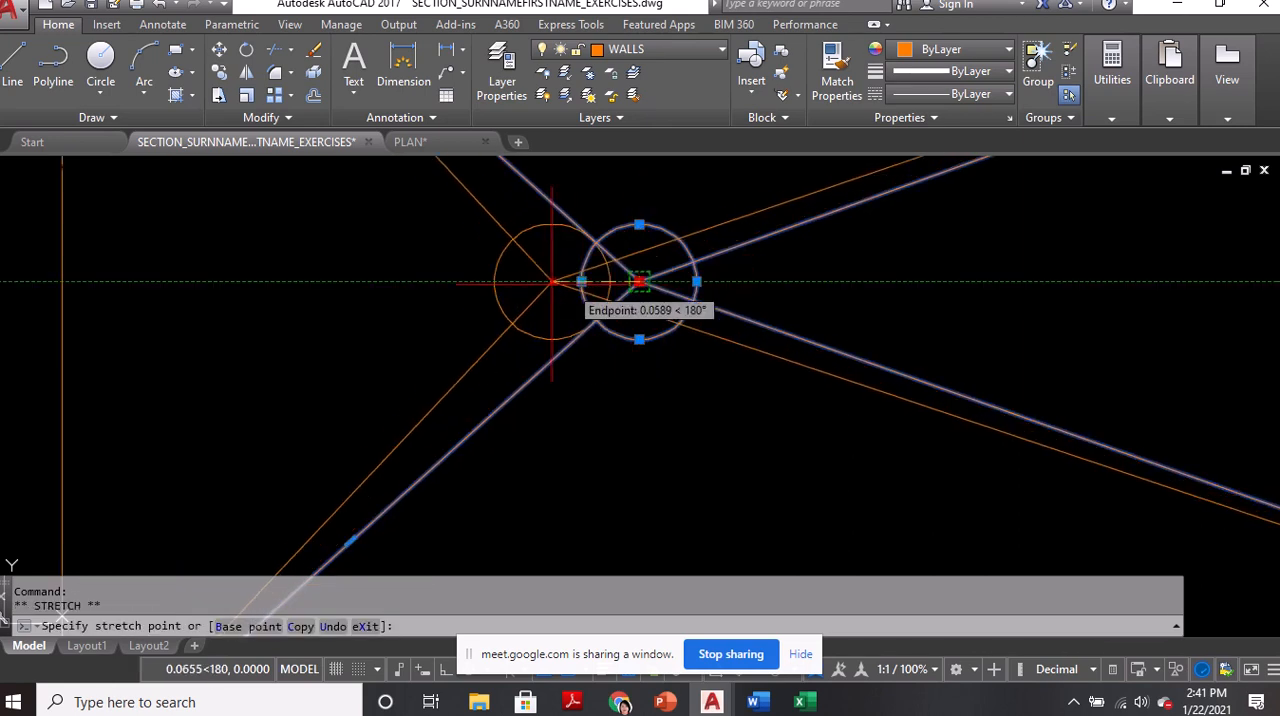
pyautogui.scroll(-5, 480, 277)
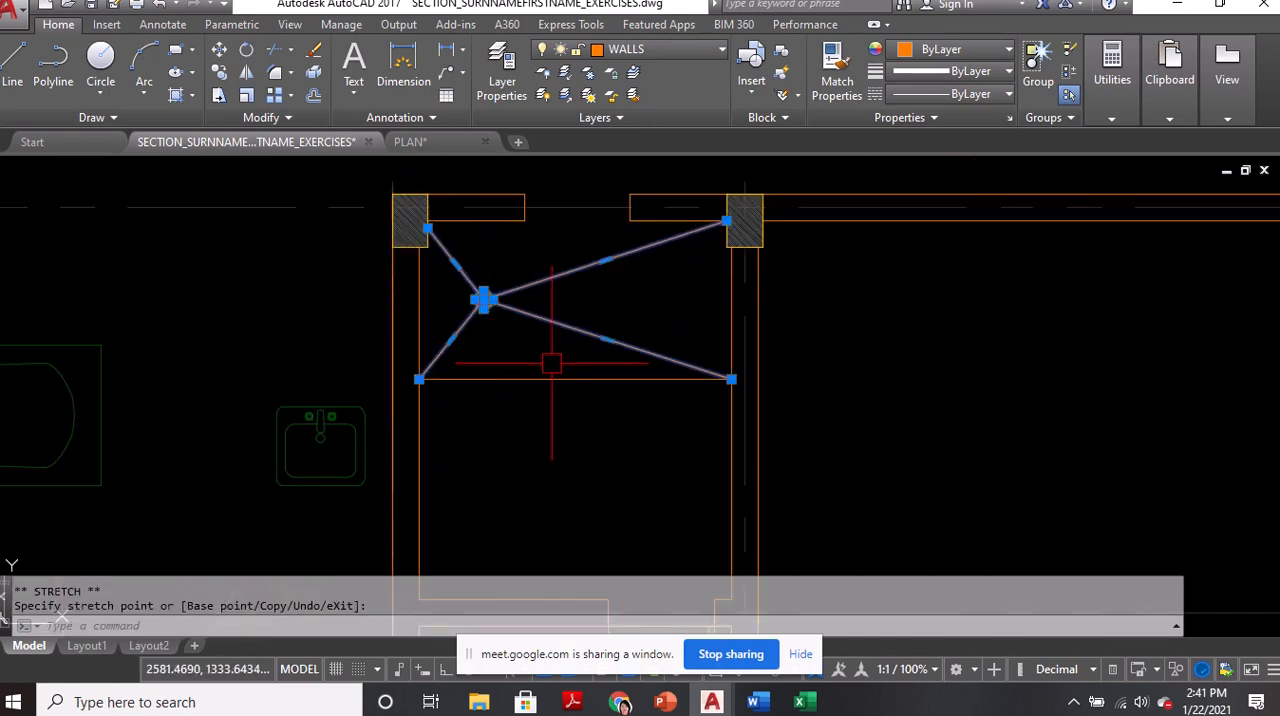
# Trim away the parts of the four diagonal lines that lie inside the drain circle
pyautogui.press('Escape')
pyautogui.write('tr')
pyautogui.press('Return')
pyautogui.press('Return')
pyautogui.scroll(8, 480, 300)
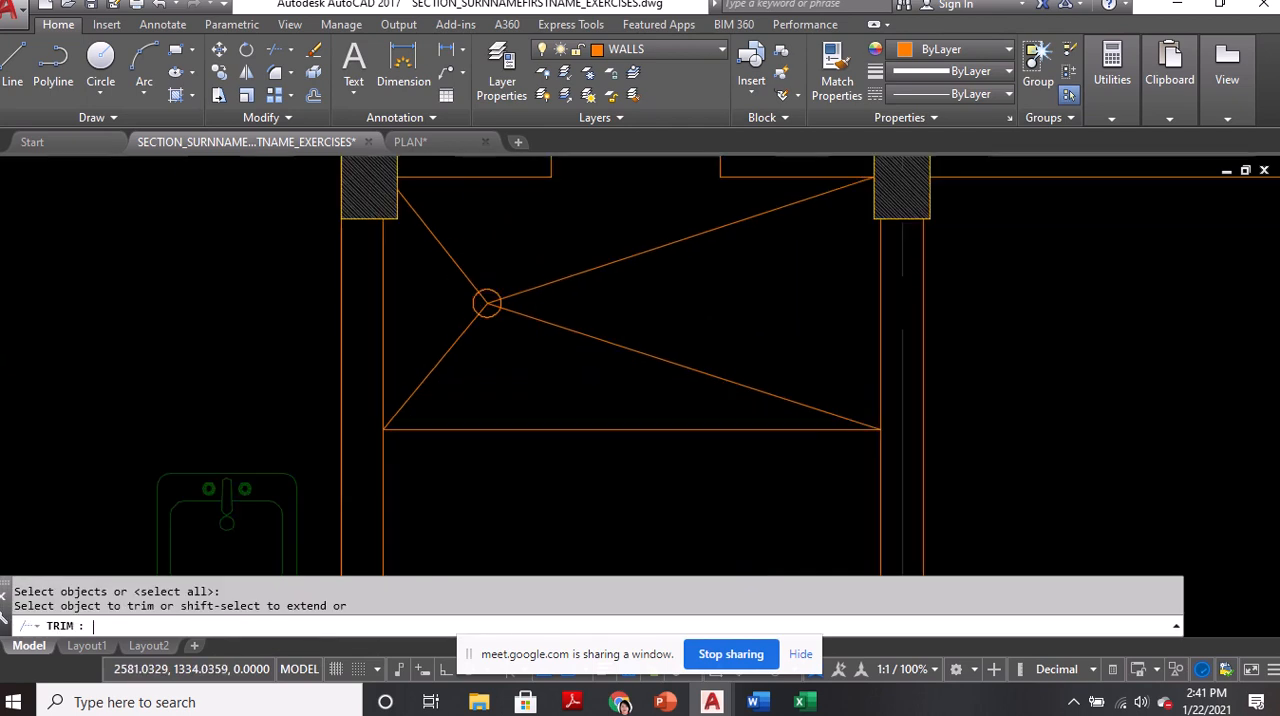
pyautogui.click(500, 304)
pyautogui.click(527, 288)
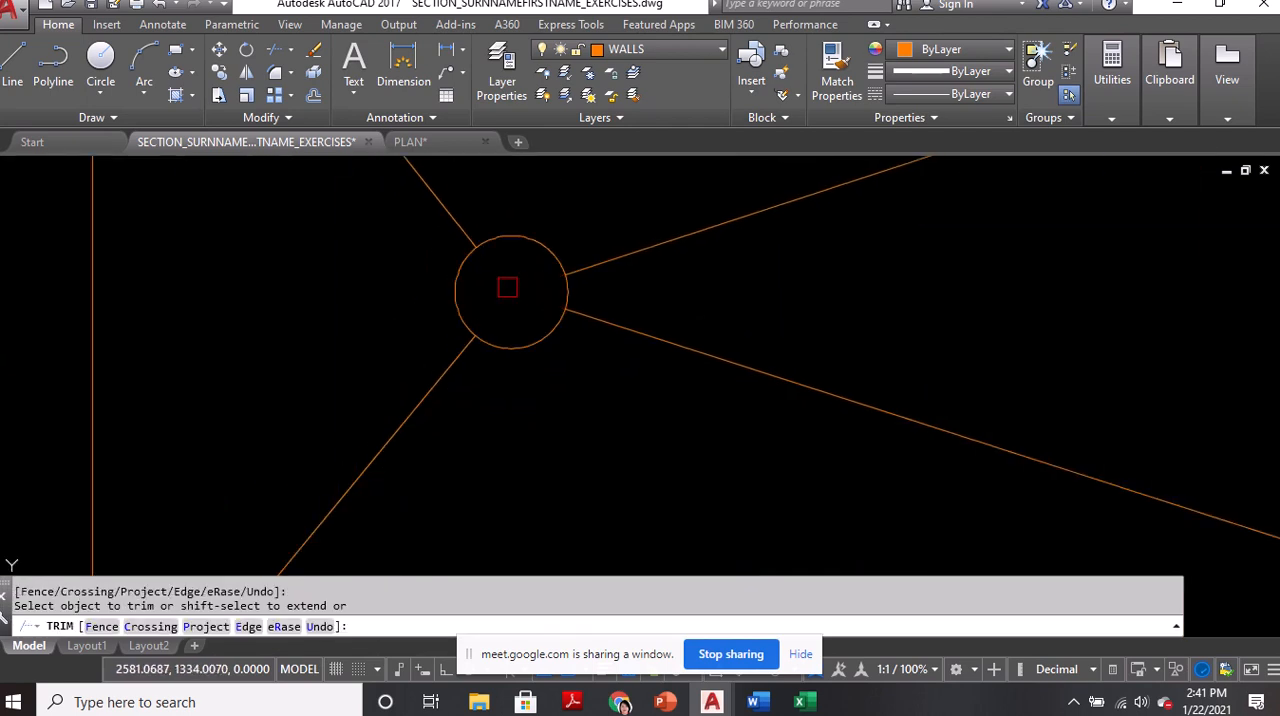
pyautogui.press('Return')
pyautogui.scroll(-8, 507, 288)
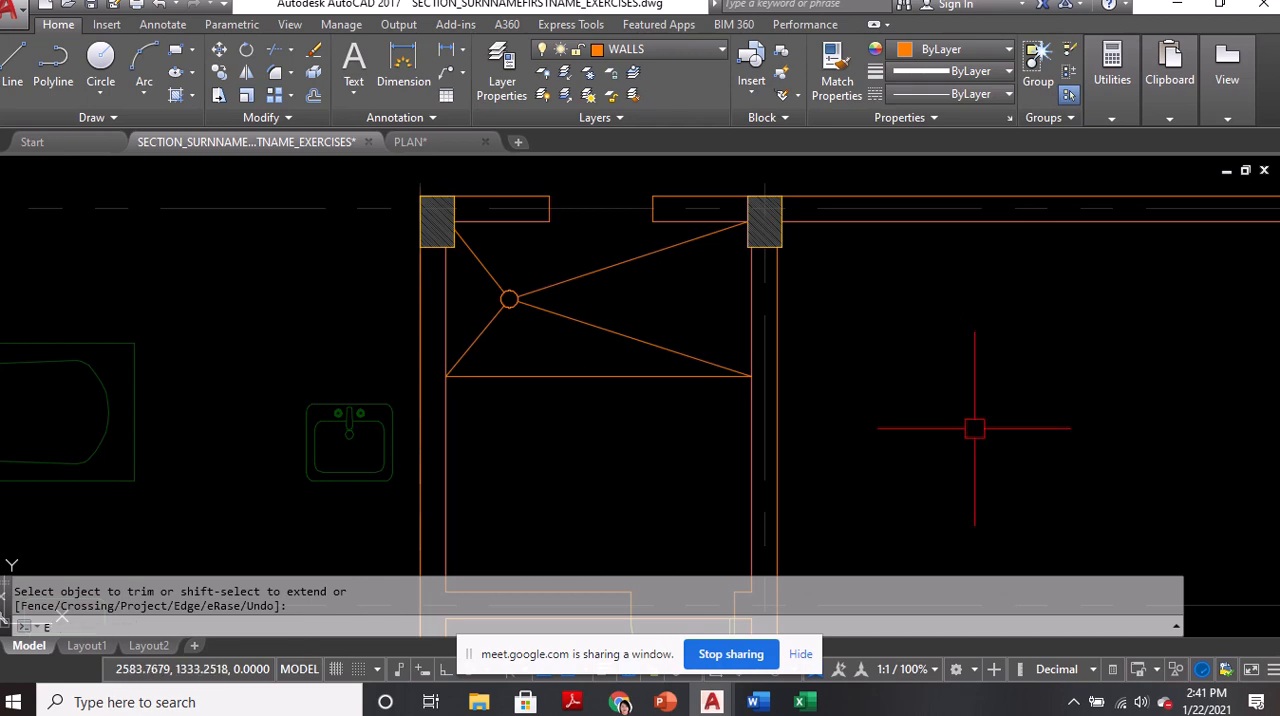
# Erase the shower area's sloped-floor diagonals, drain circle and lower boundary line
pyautogui.press('Return')
pyautogui.click(575, 388)
pyautogui.click(477, 277)
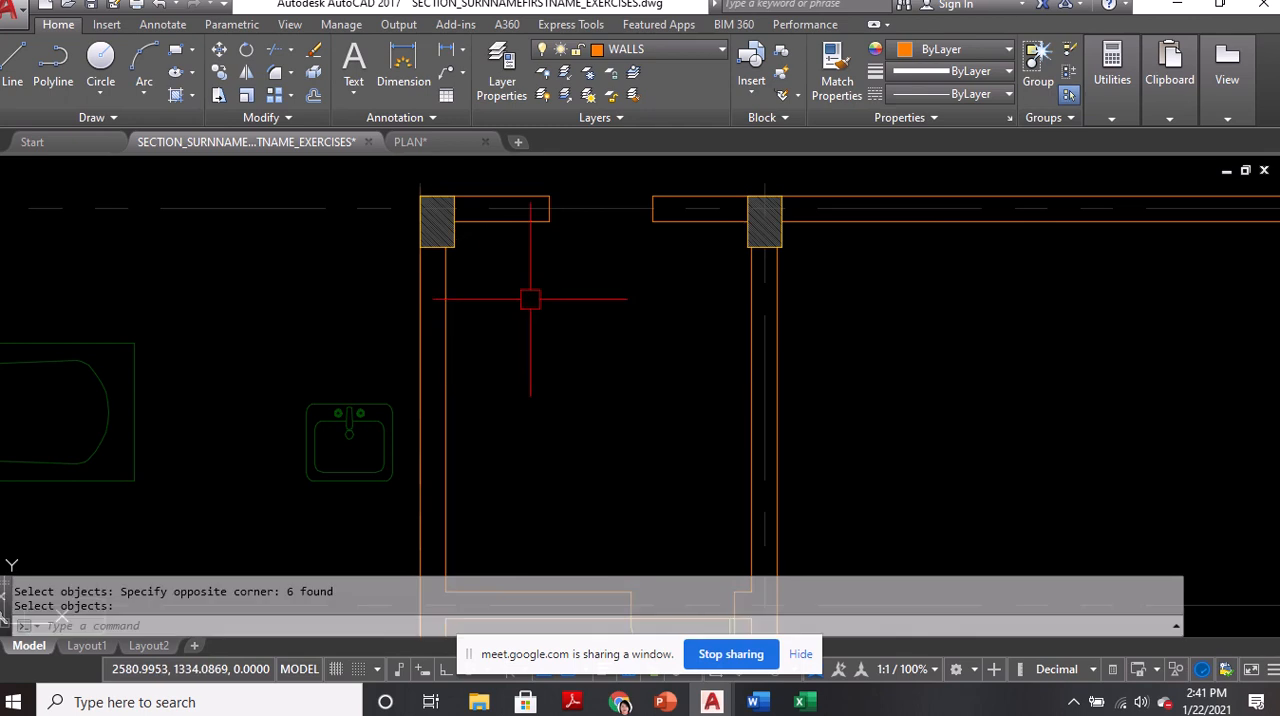
# Move the bathtub group by its upper-left corner to the bathroom's upper-left inner wall corner, at the column
pyautogui.scroll(-4, 530, 299)
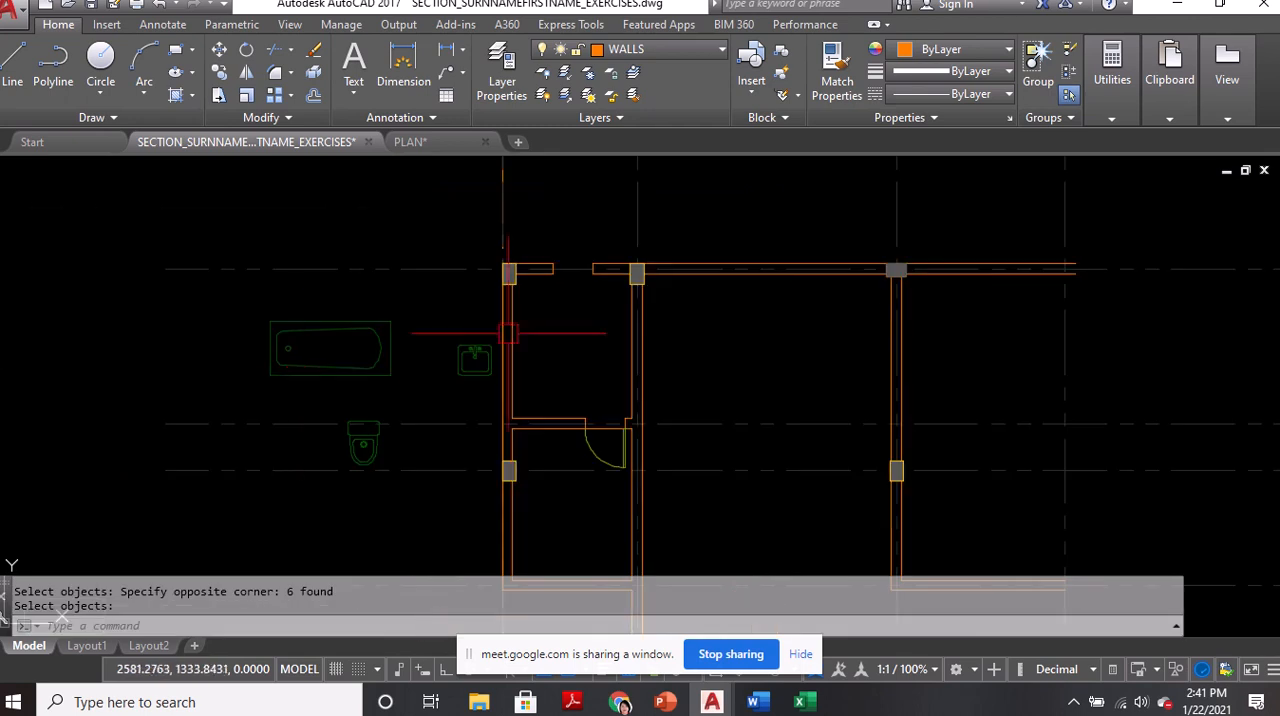
pyautogui.press('Return')
pyautogui.write('m')
pyautogui.press('Return')
pyautogui.click(340, 321)
pyautogui.scroll(5, 374, 323)
pyautogui.moveTo(165, 339); pyautogui.dragTo(254, 423, button='middle')
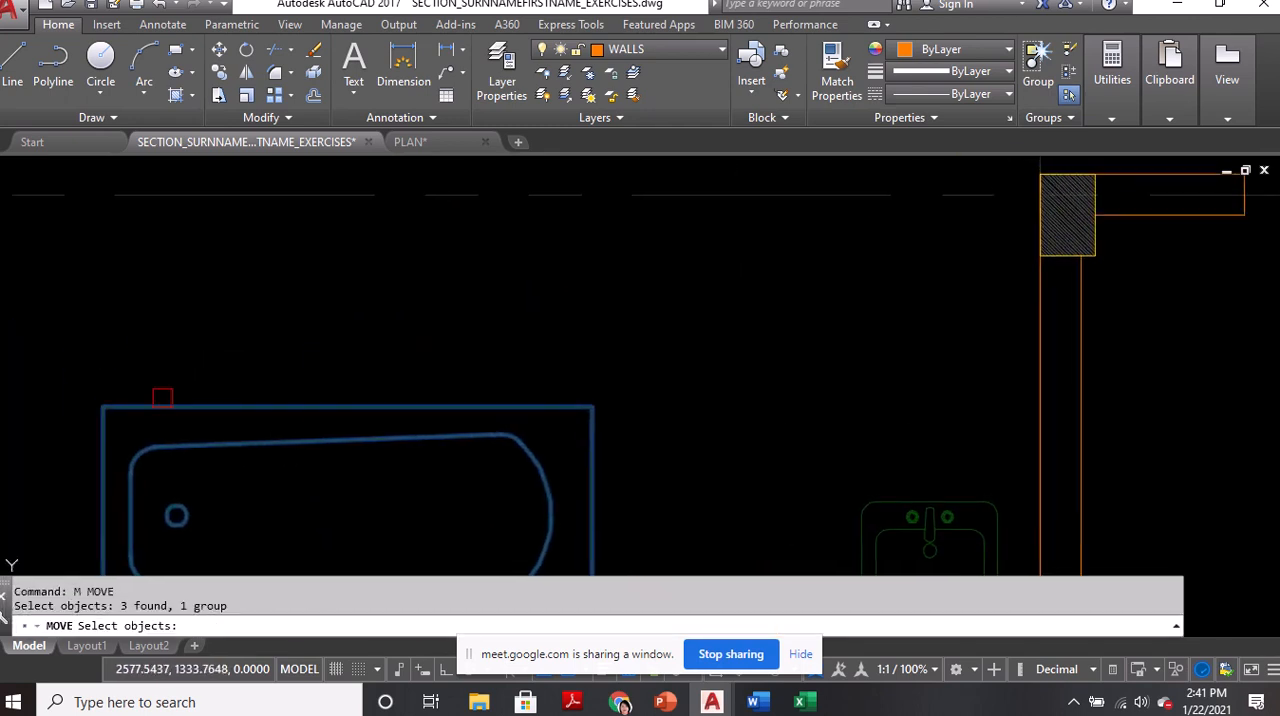
pyautogui.press('Return')
pyautogui.click(105, 407)
pyautogui.scroll(-4, 155, 347)
pyautogui.scroll(5, 492, 280)
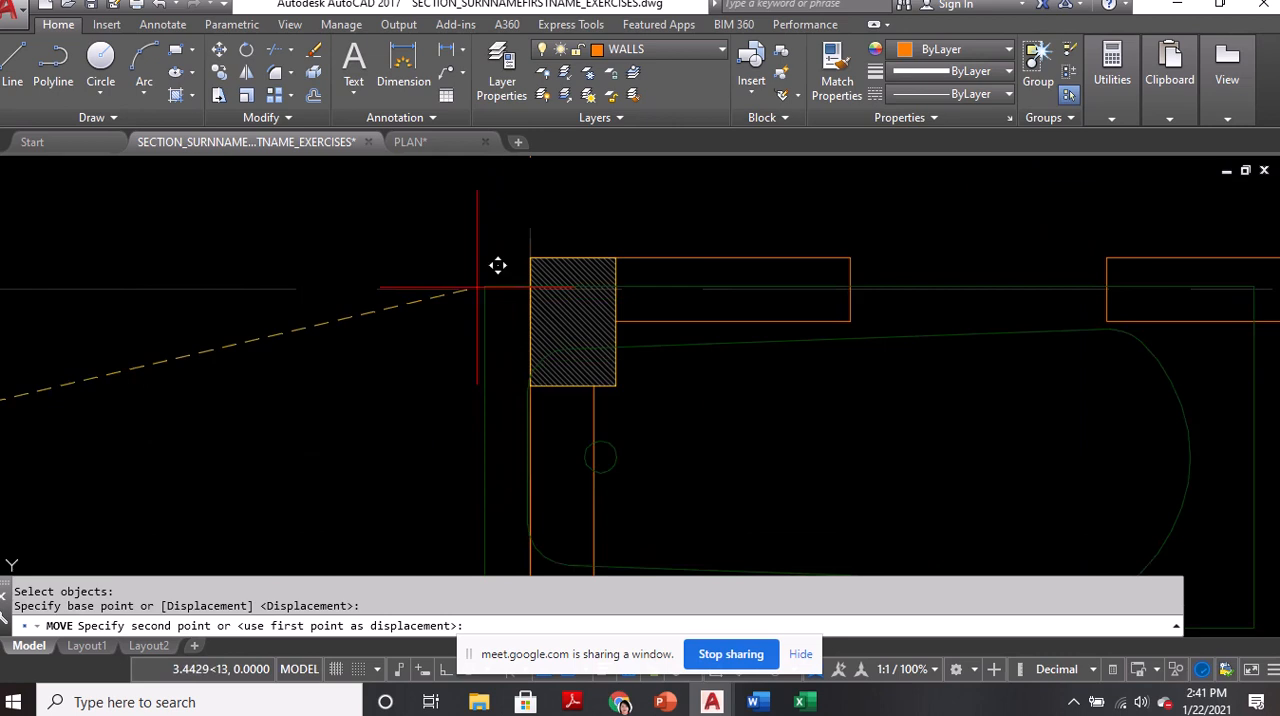
pyautogui.click(594, 322)
pyautogui.scroll(-3, 586, 322)
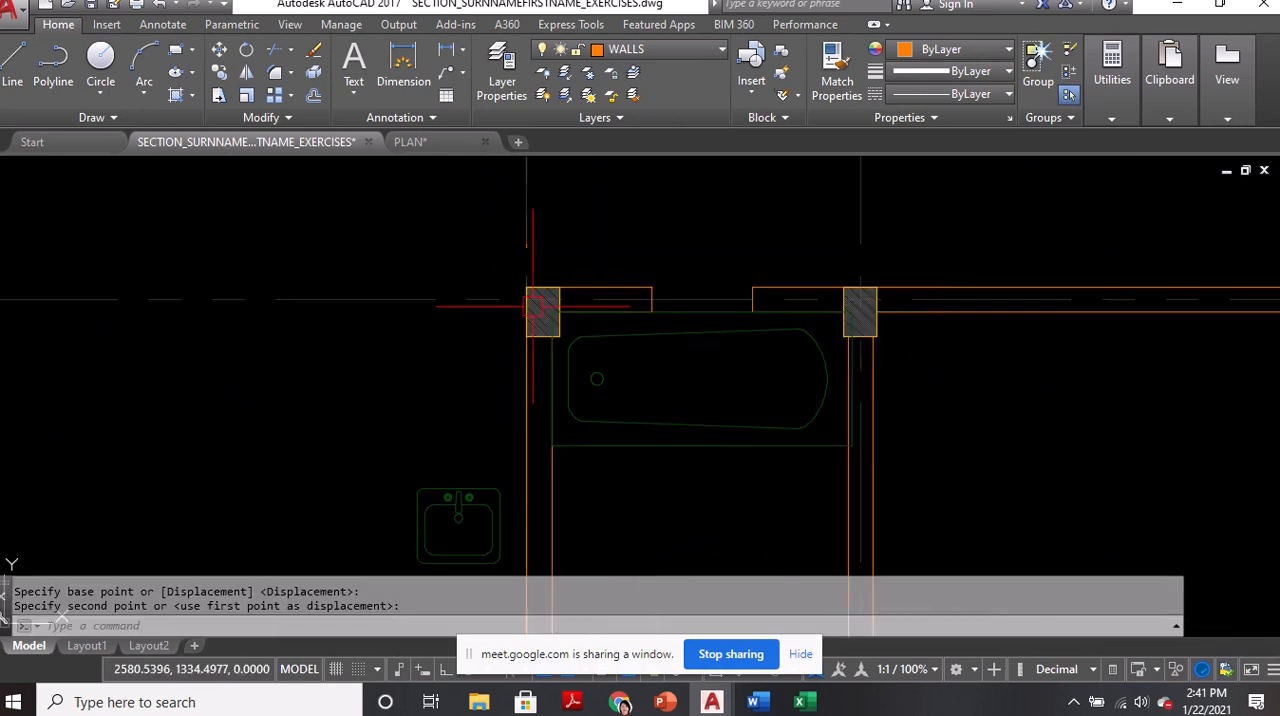
pyautogui.scroll(3, 880, 381)
pyautogui.click(808, 308)
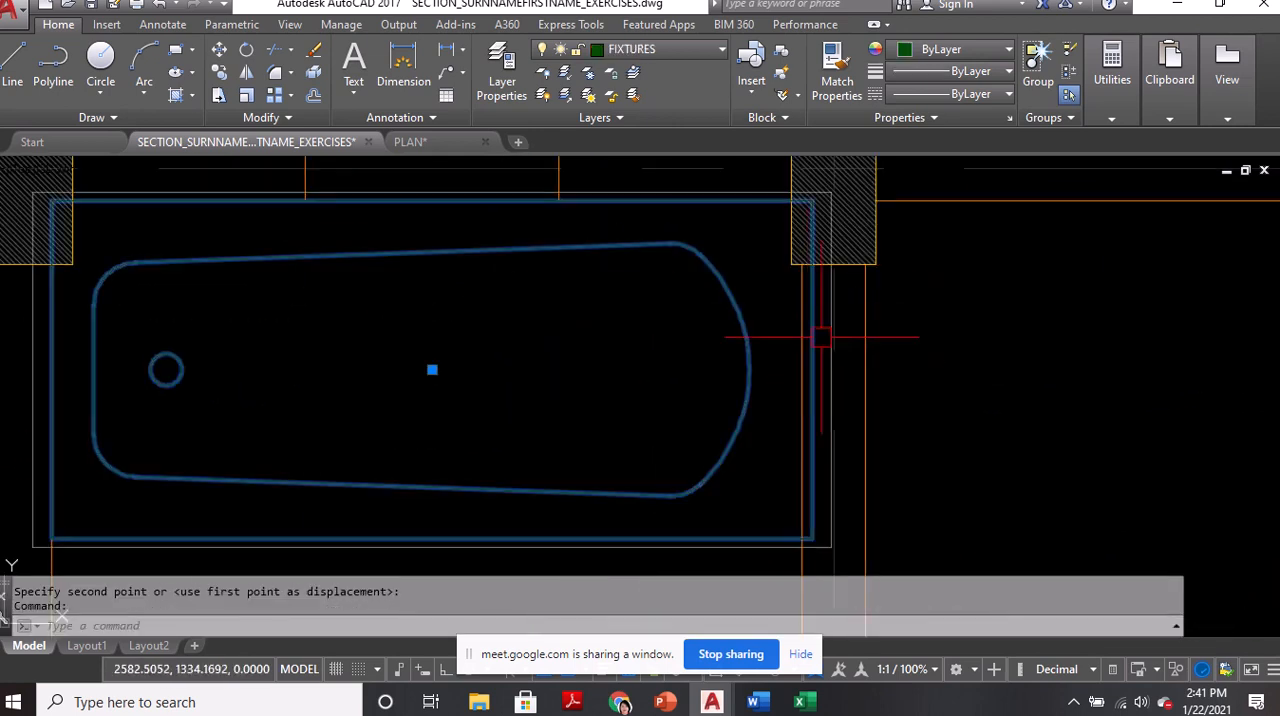
pyautogui.scroll(-3, 778, 262)
pyautogui.scroll(5, 490, 220)
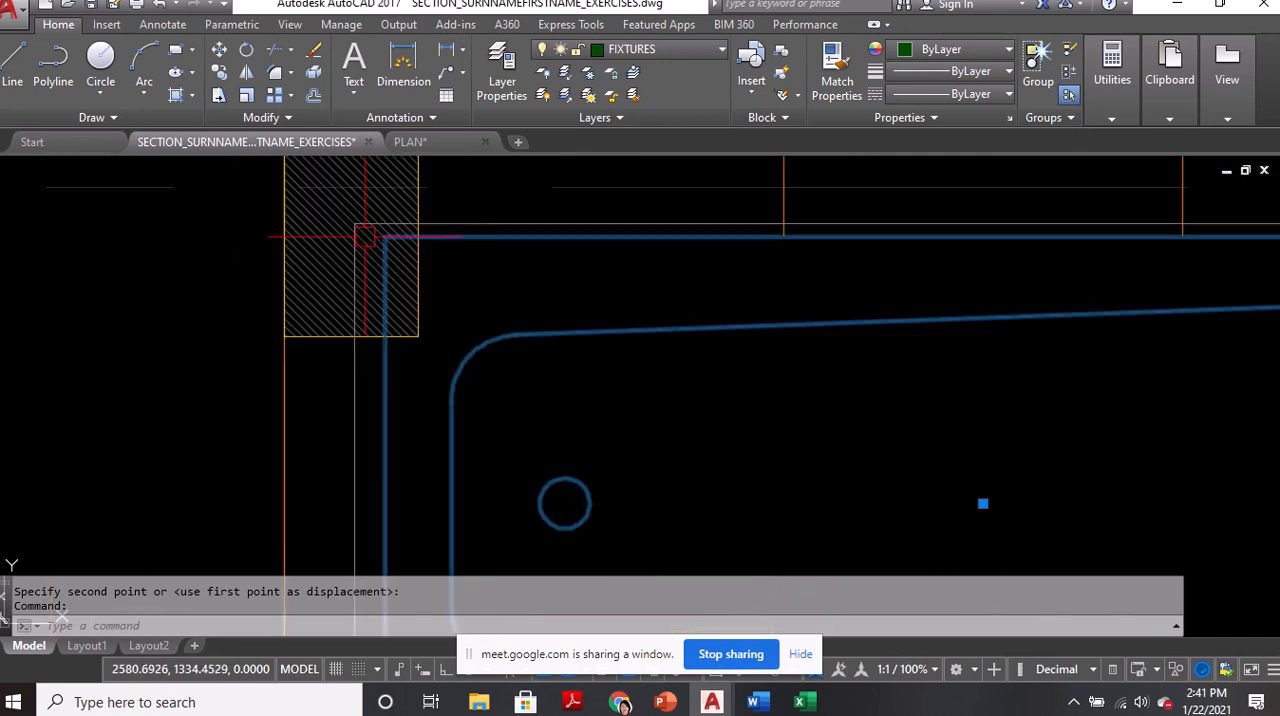
pyautogui.scroll(-4, 380, 253)
pyautogui.press('Escape')
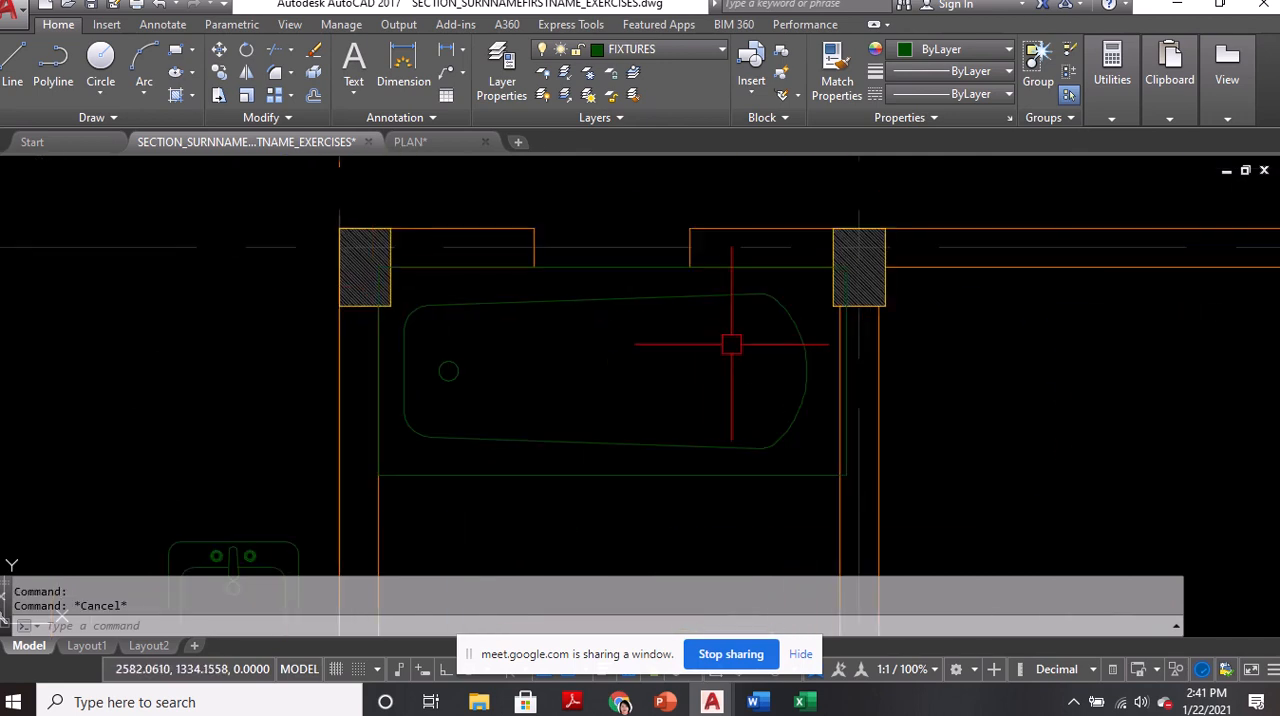
# Ungroup the bathtub and explode its outer rectangle into separate lines
pyautogui.write('ung')
pyautogui.press('Return')
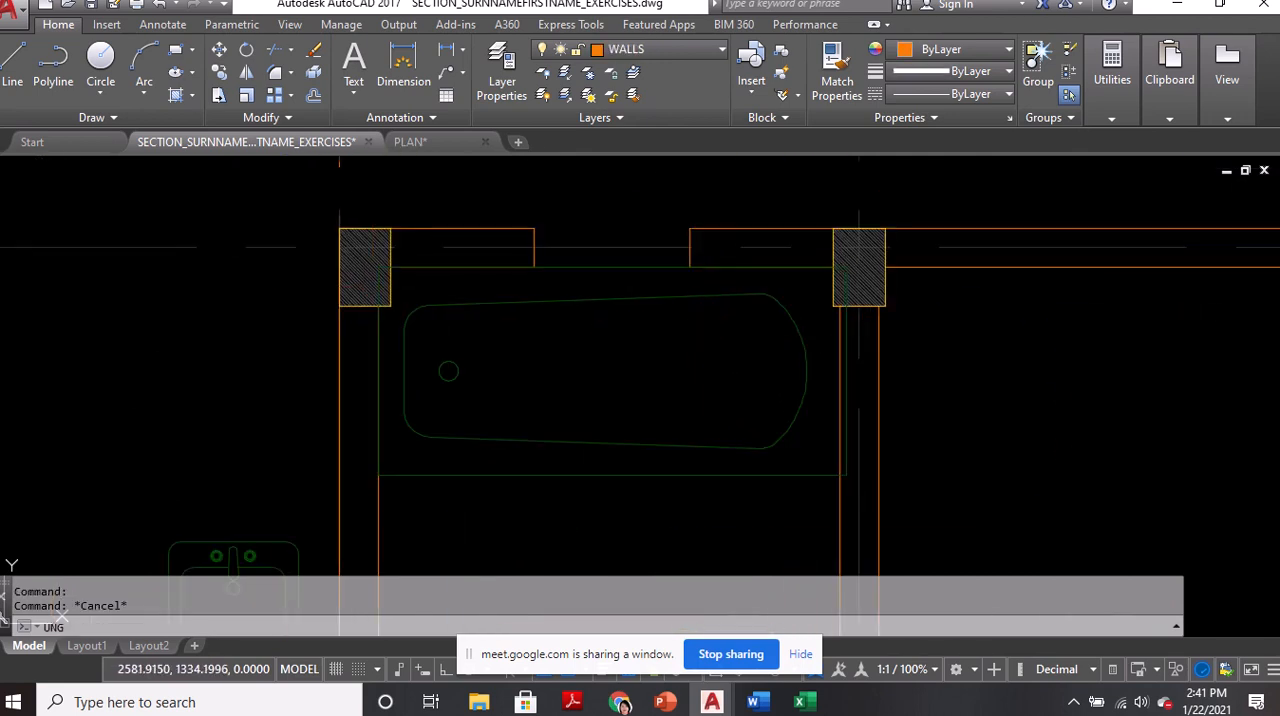
pyautogui.click(660, 428)
pyautogui.scroll(4, 346, 271)
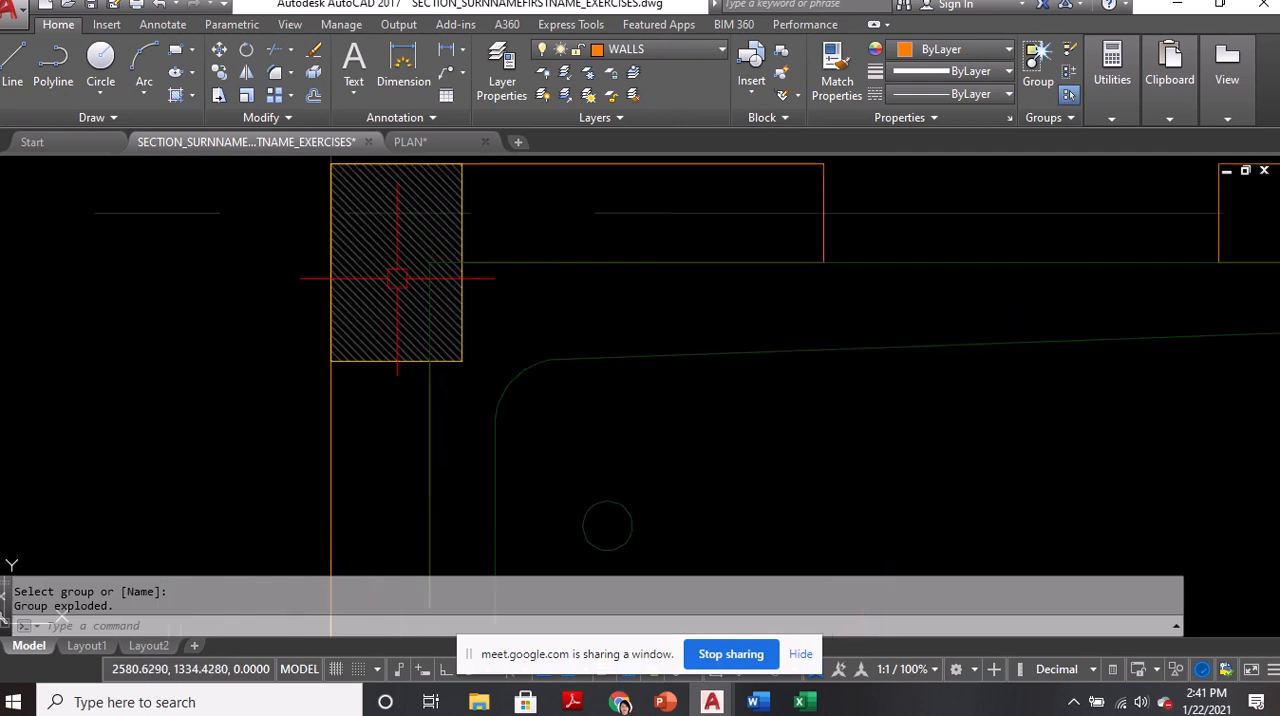
pyautogui.click(533, 261)
pyautogui.scroll(-4, 433, 262)
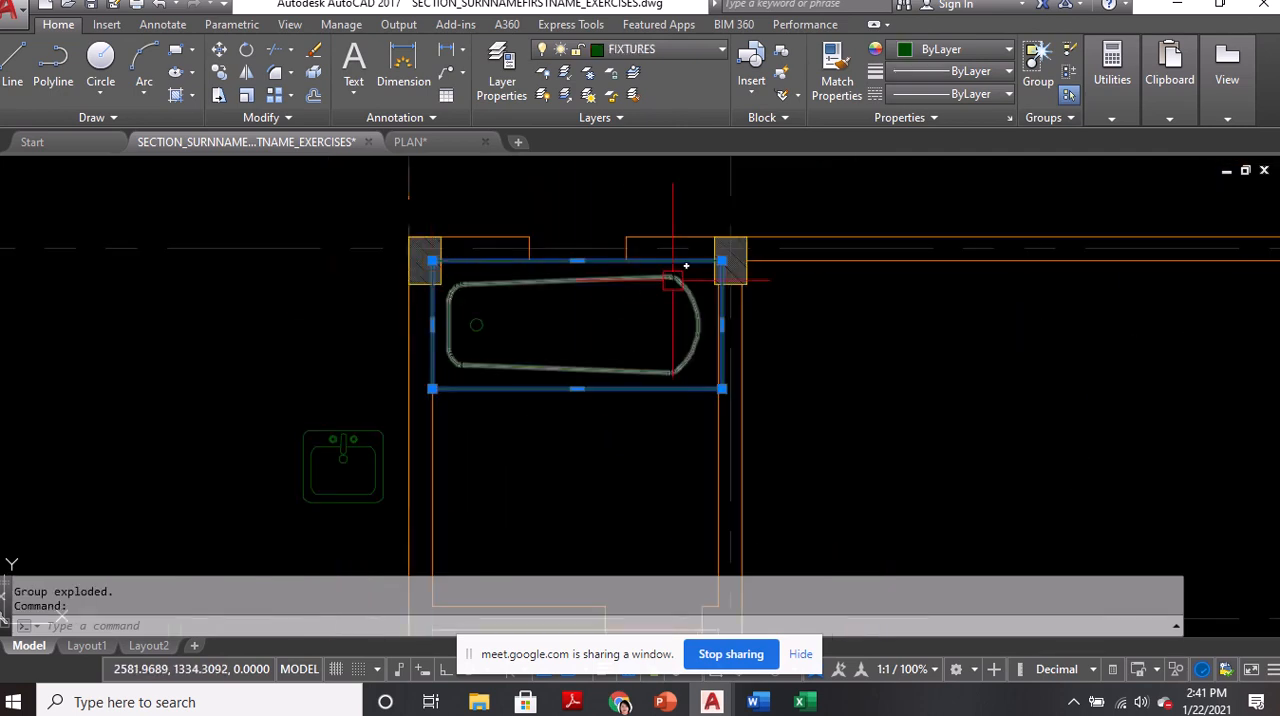
pyautogui.write('x')
# Erase the bathtub rectangle's right edge, which lies inside the bathroom's right wall
pyautogui.scroll(4, 730, 300)
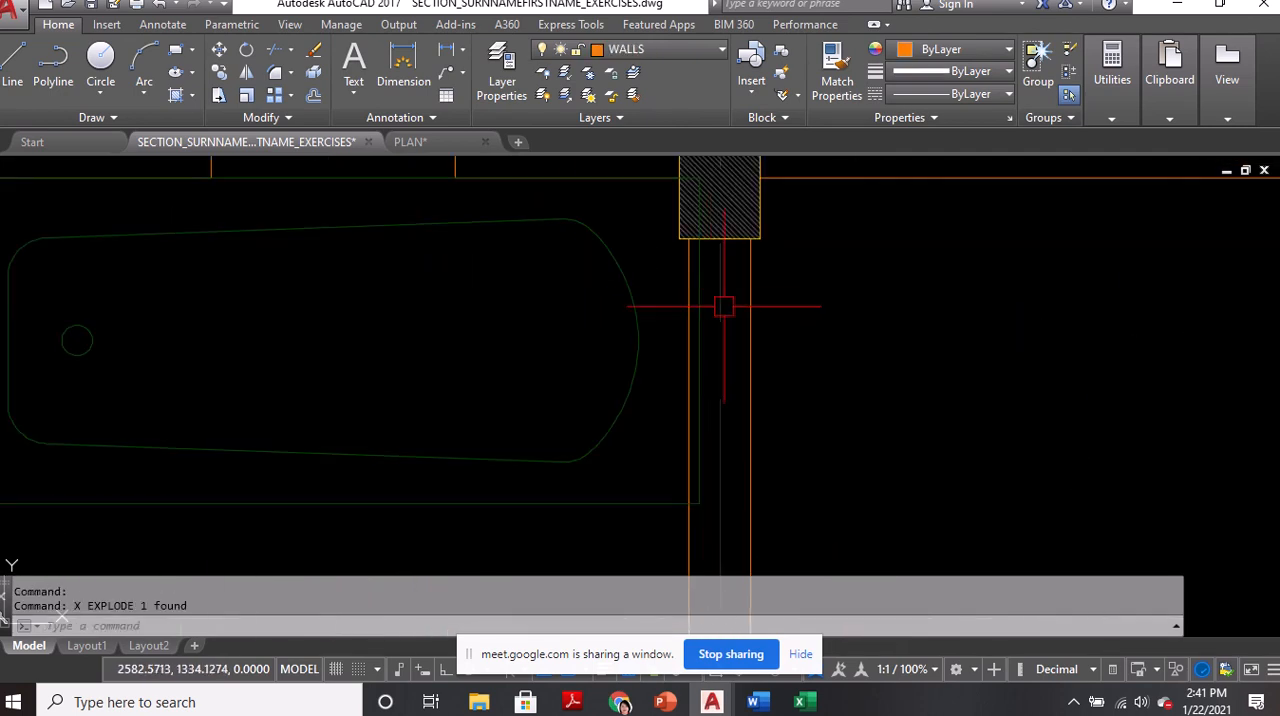
pyautogui.click(701, 285)
pyautogui.press('Delete')
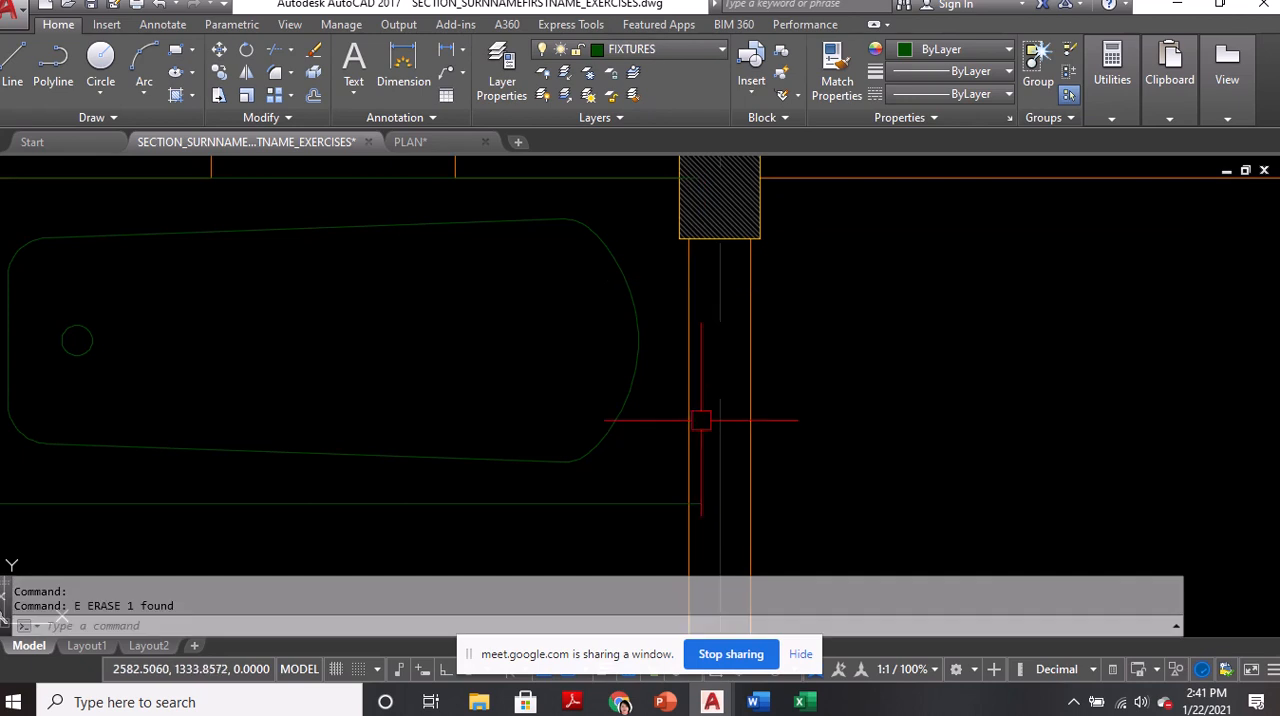
# Trim the bathtub's lower edge where it overhangs the inner face of the right wall
pyautogui.write('tr')
pyautogui.press('Return')
pyautogui.press('Return')
pyautogui.scroll(4, 698, 498)
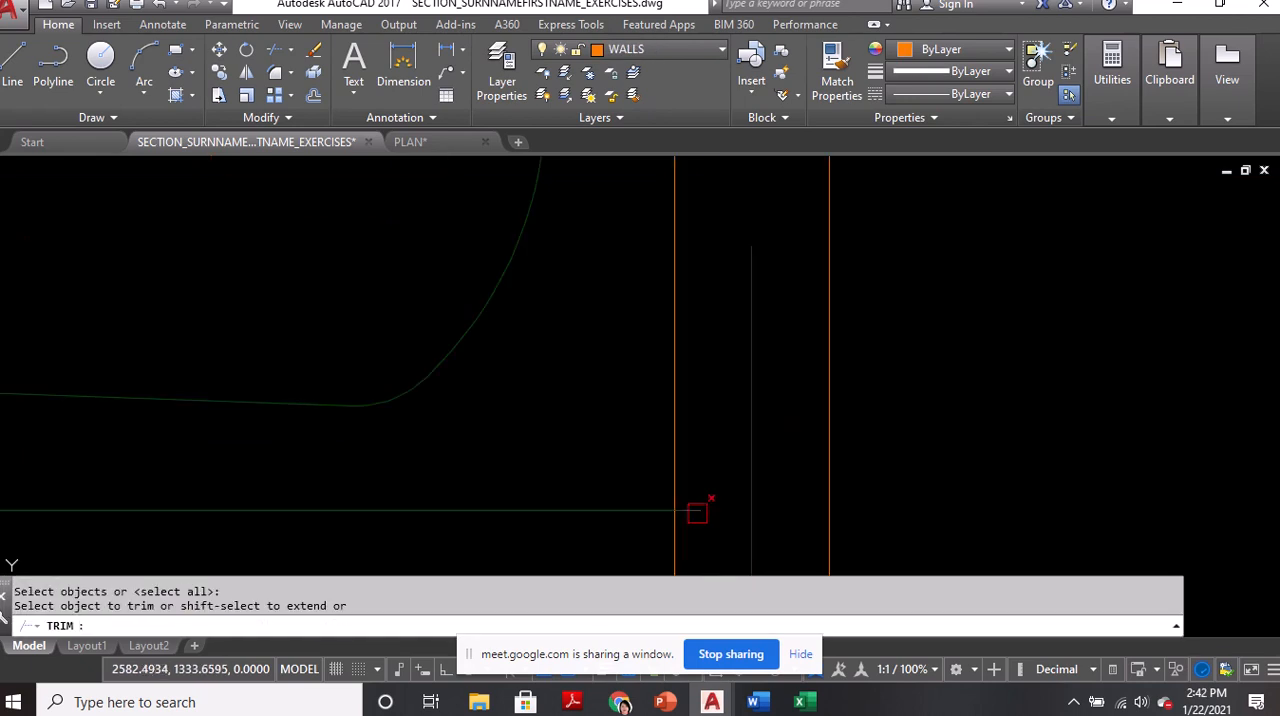
pyautogui.click(697, 514)
pyautogui.scroll(-4, 695, 499)
pyautogui.scroll(8, 673, 163)
pyautogui.moveTo(660, 317); pyautogui.dragTo(700, 377, button='middle')
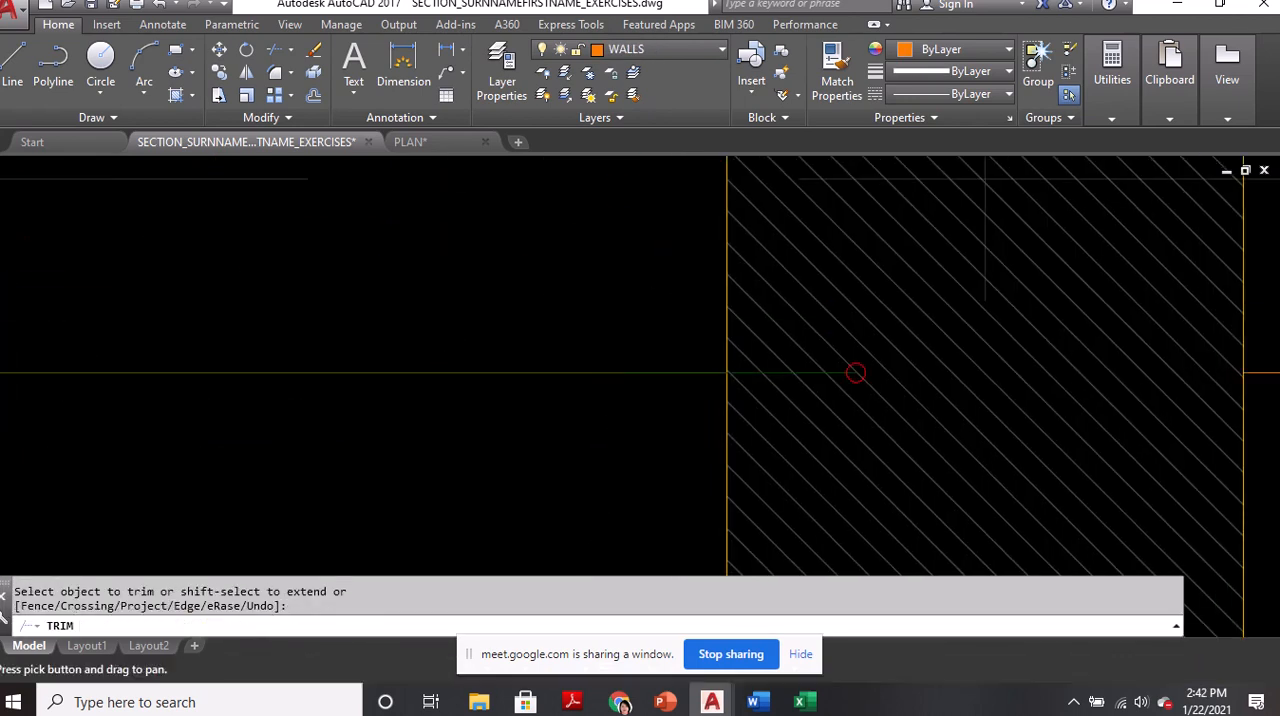
pyautogui.press('Escape')
# Shorten both ends of the bathtub's upper edge to the inner faces of the two upper columns
pyautogui.click(814, 372)
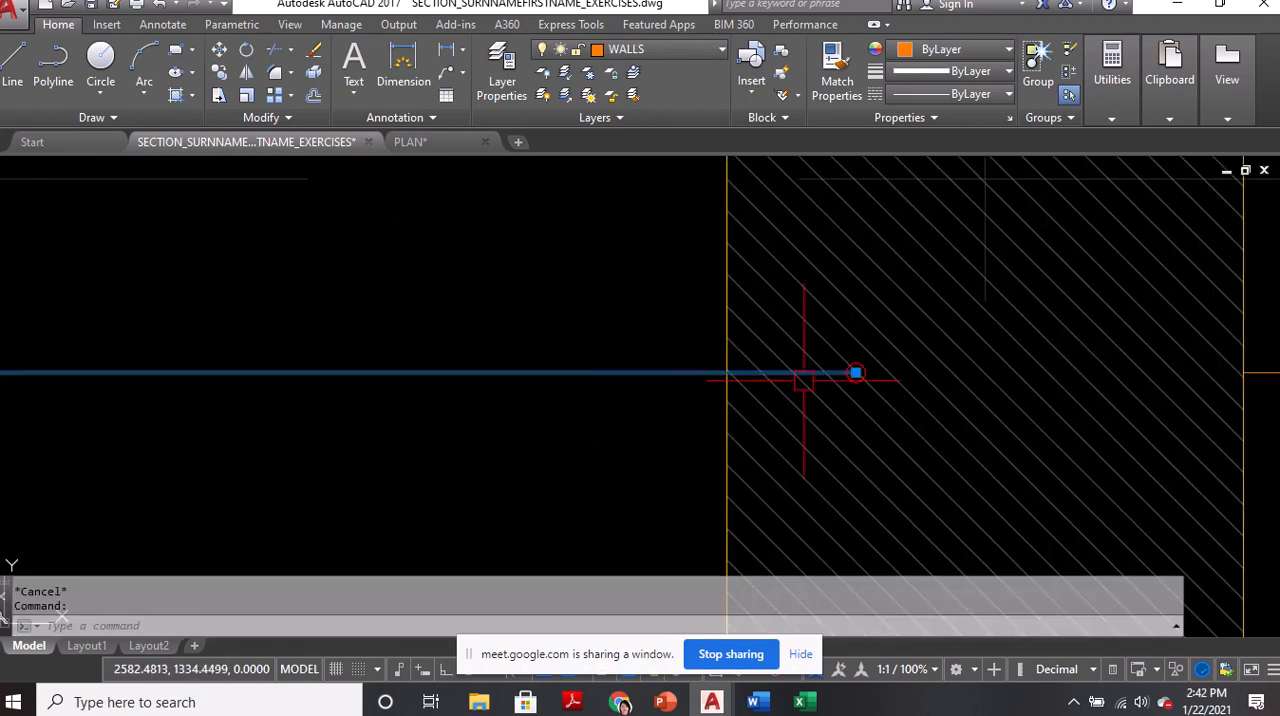
pyautogui.click(857, 372)
pyautogui.scroll(-2, 866, 340)
pyautogui.scroll(-6, 879, 325)
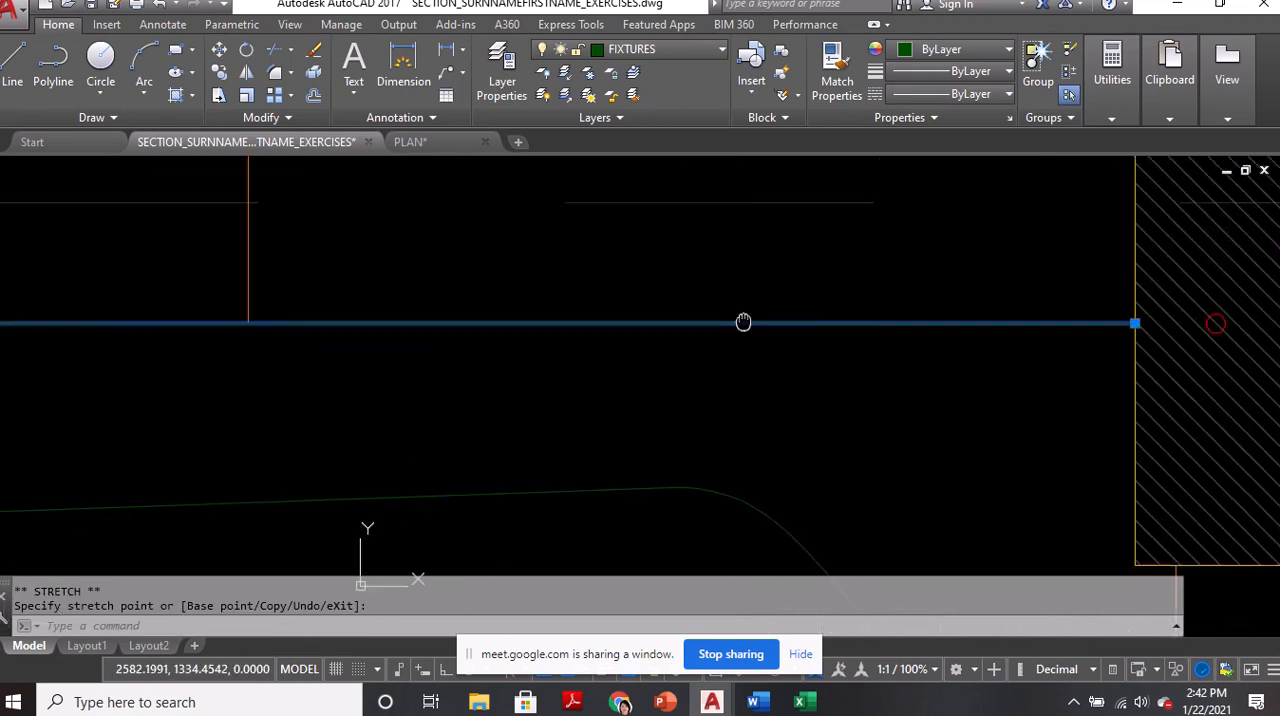
pyautogui.scroll(6, 176, 340)
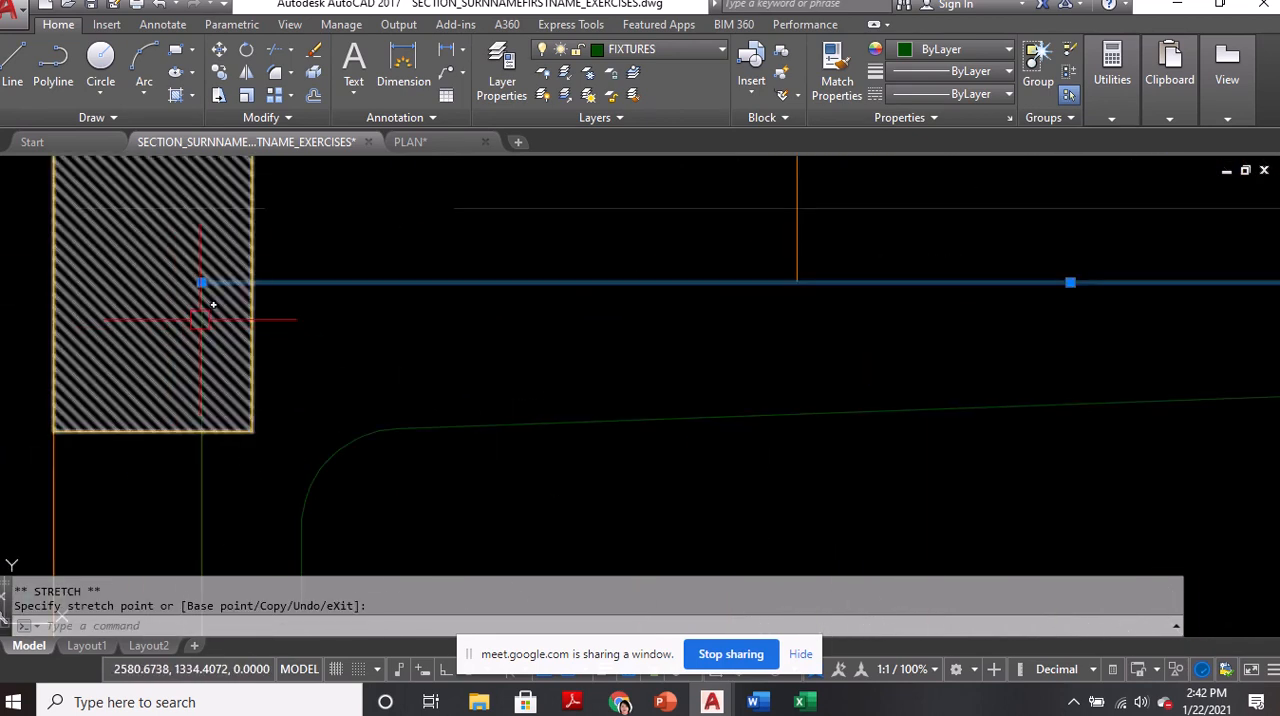
pyautogui.click(202, 282)
pyautogui.click(252, 282)
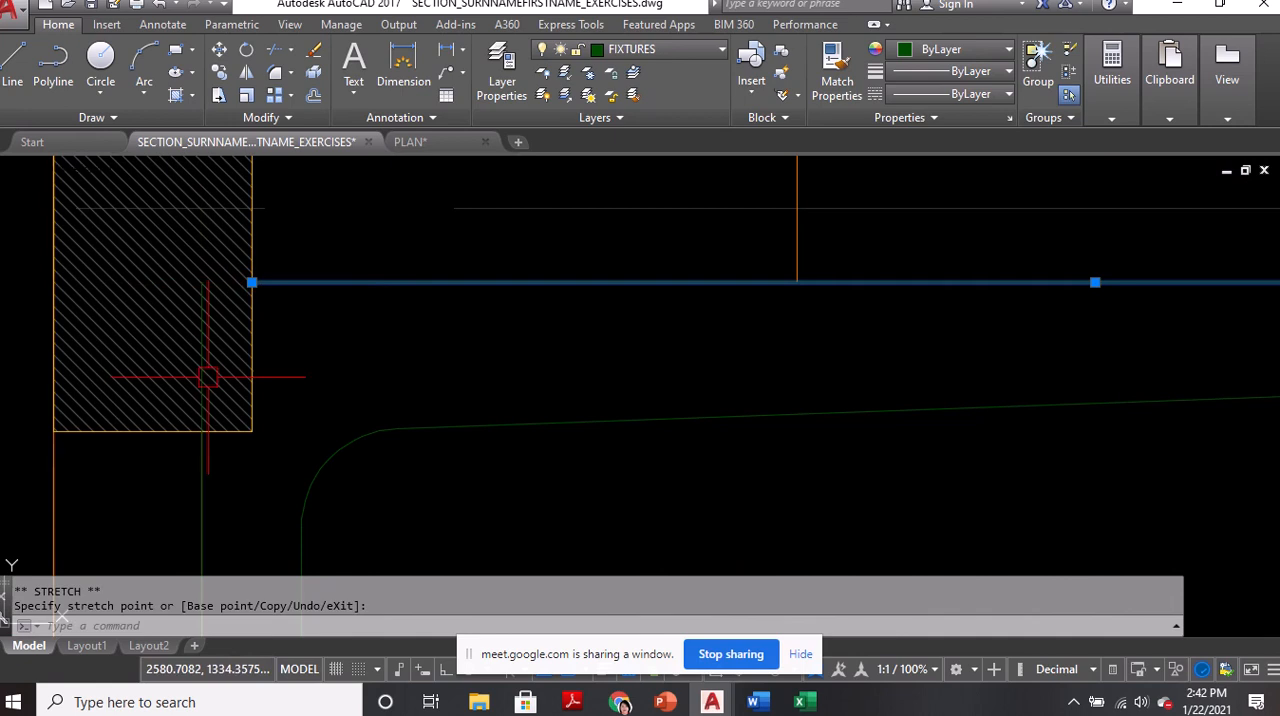
# Pull the upper end of the bathtub's left edge down to the column's underside and save the drawing
pyautogui.click(207, 492)
pyautogui.click(201, 282)
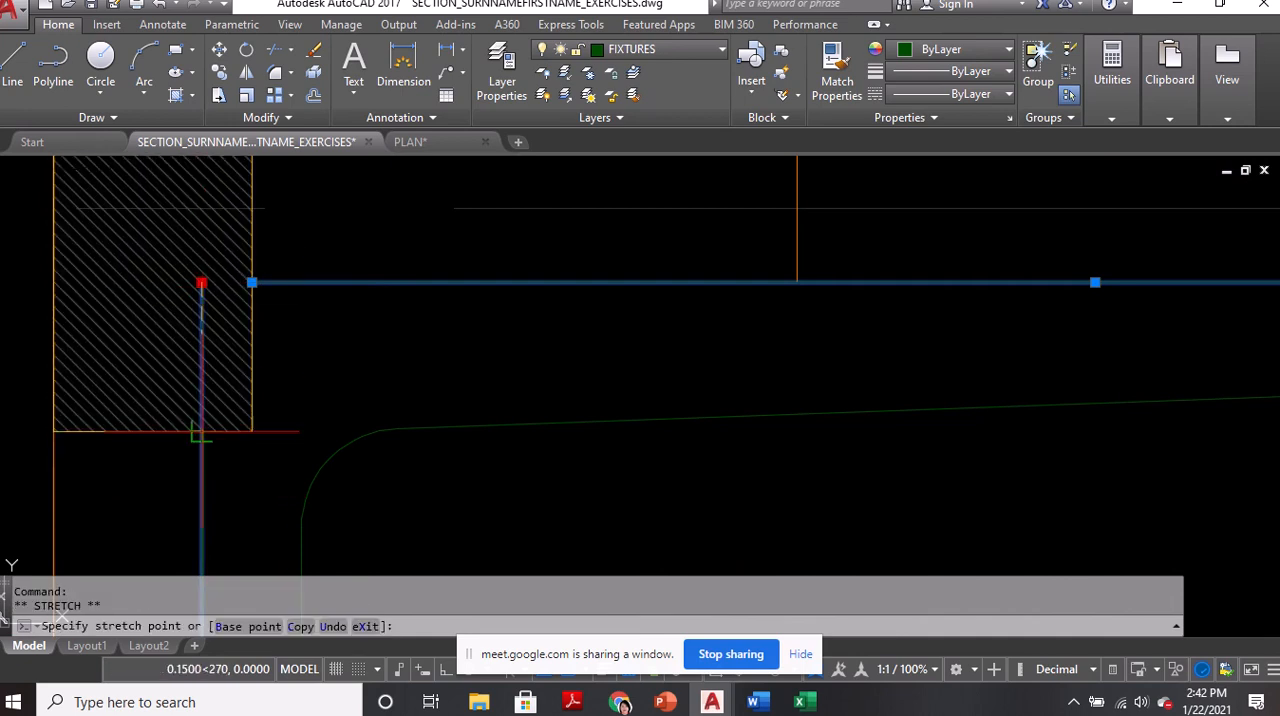
pyautogui.press('Escape')
pyautogui.scroll(-7, 366, 277)
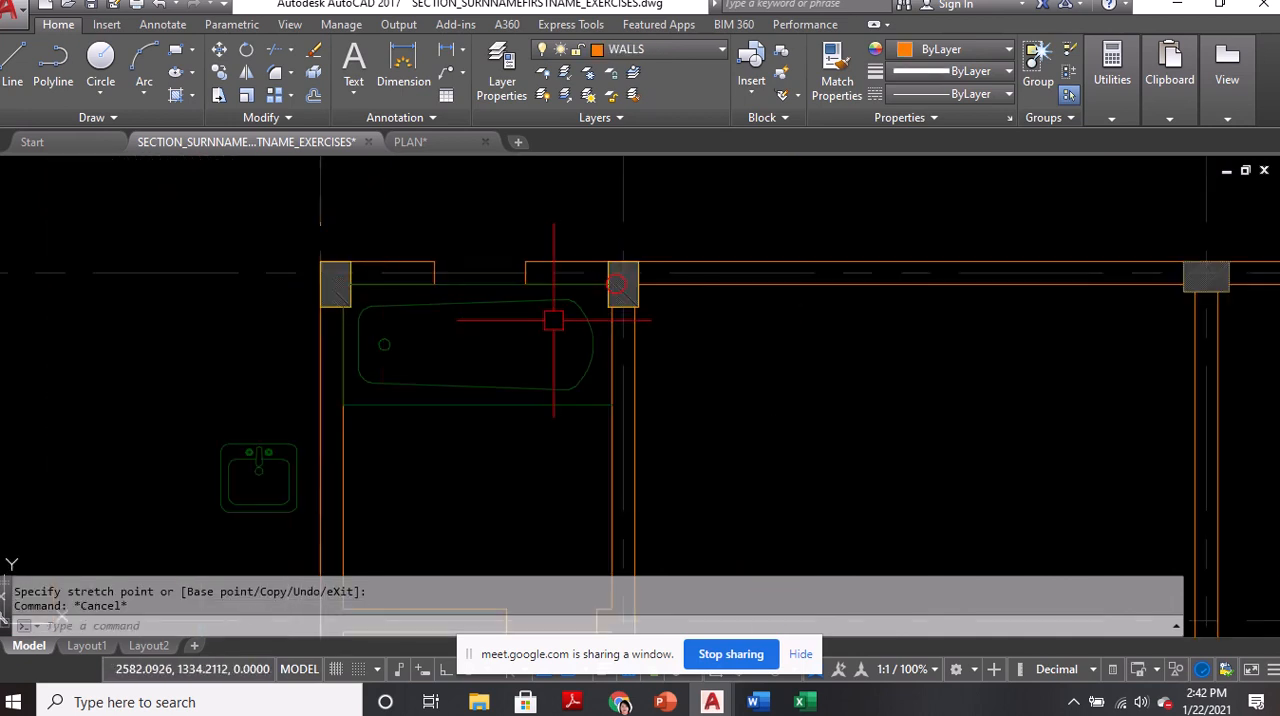
pyautogui.hotkey('ctrl', 's')
# Move the toilet by its tank's back midpoint onto the left wall's inner face, midway (M2P) between the bathtub's lower edge and the wall corner below
pyautogui.scroll(-3, 616, 284)
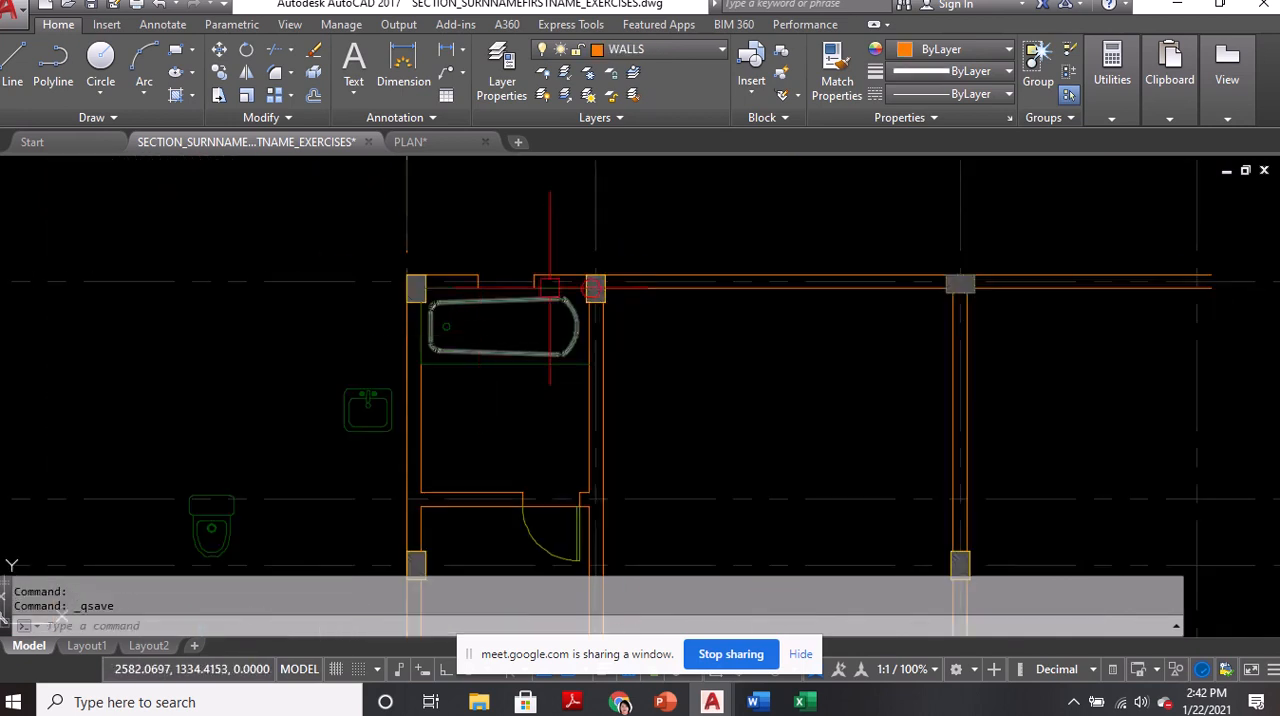
pyautogui.scroll(2, 348, 391)
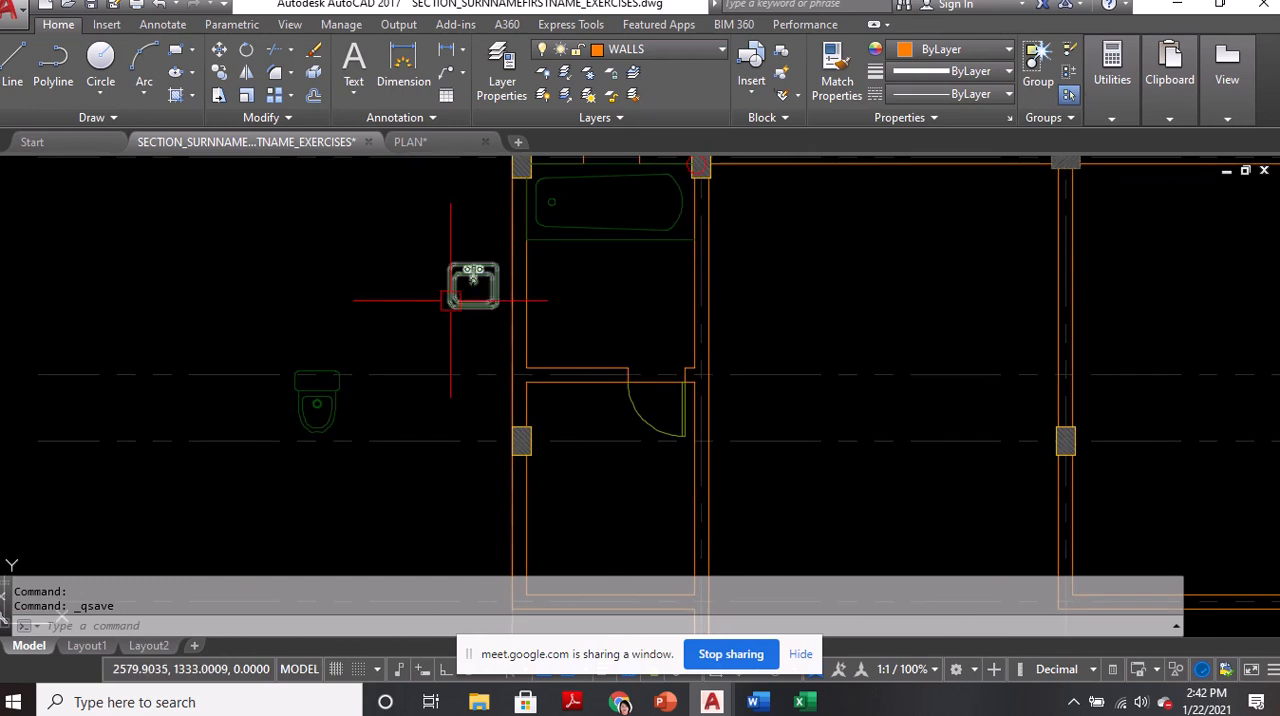
pyautogui.write('m')
pyautogui.press('Return')
pyautogui.click(315, 413)
pyautogui.scroll(2, 315, 413)
pyautogui.press('Return')
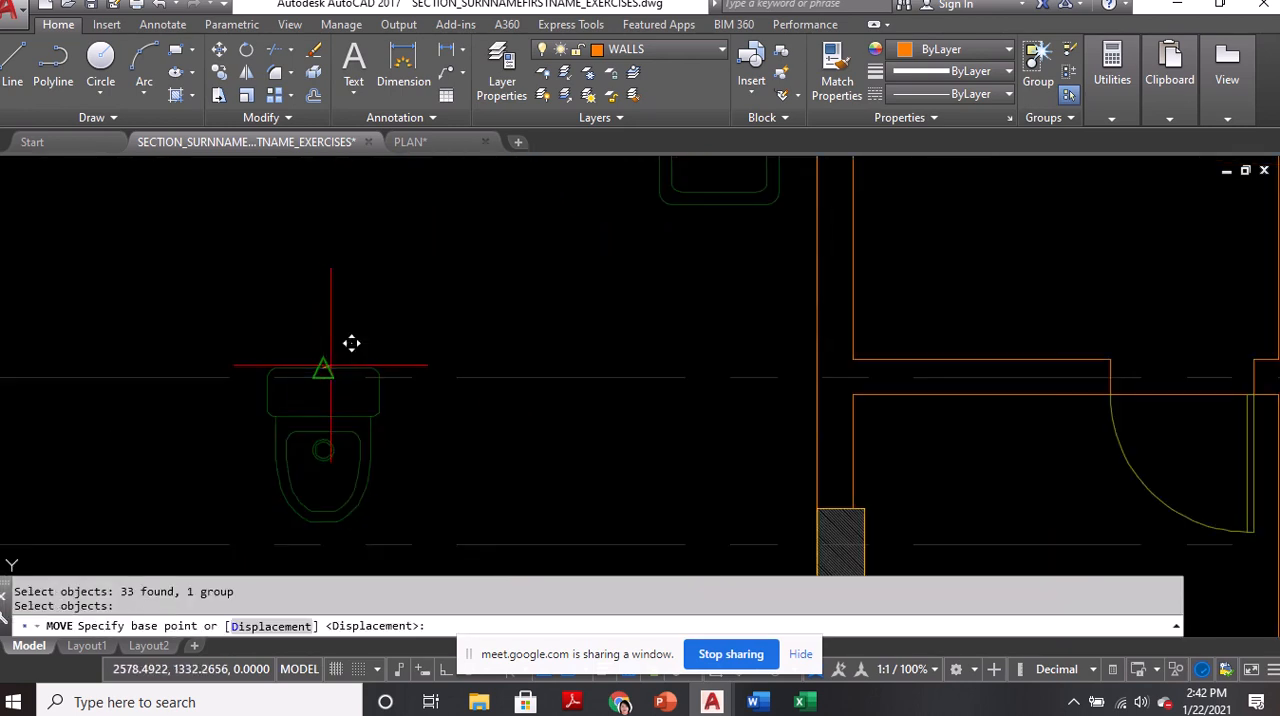
pyautogui.click(323, 368)
pyautogui.scroll(-3, 390, 400)
pyautogui.scroll(2, 450, 300)
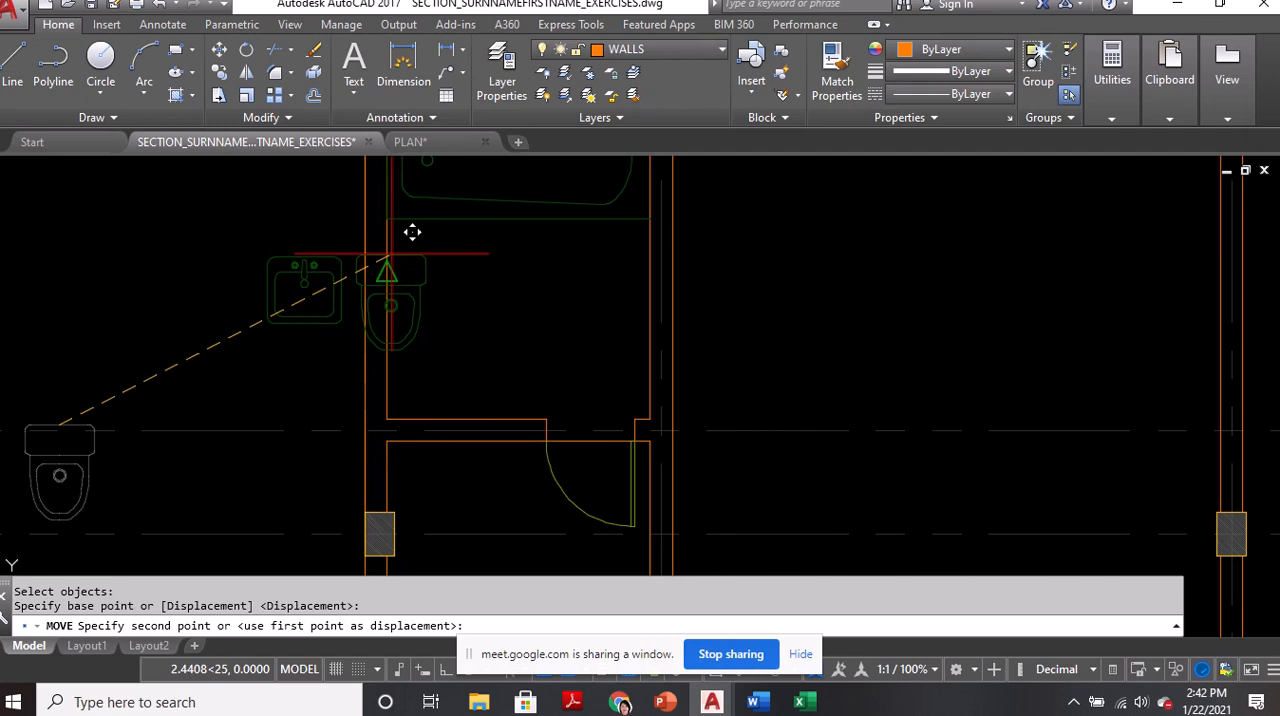
pyautogui.write('M')
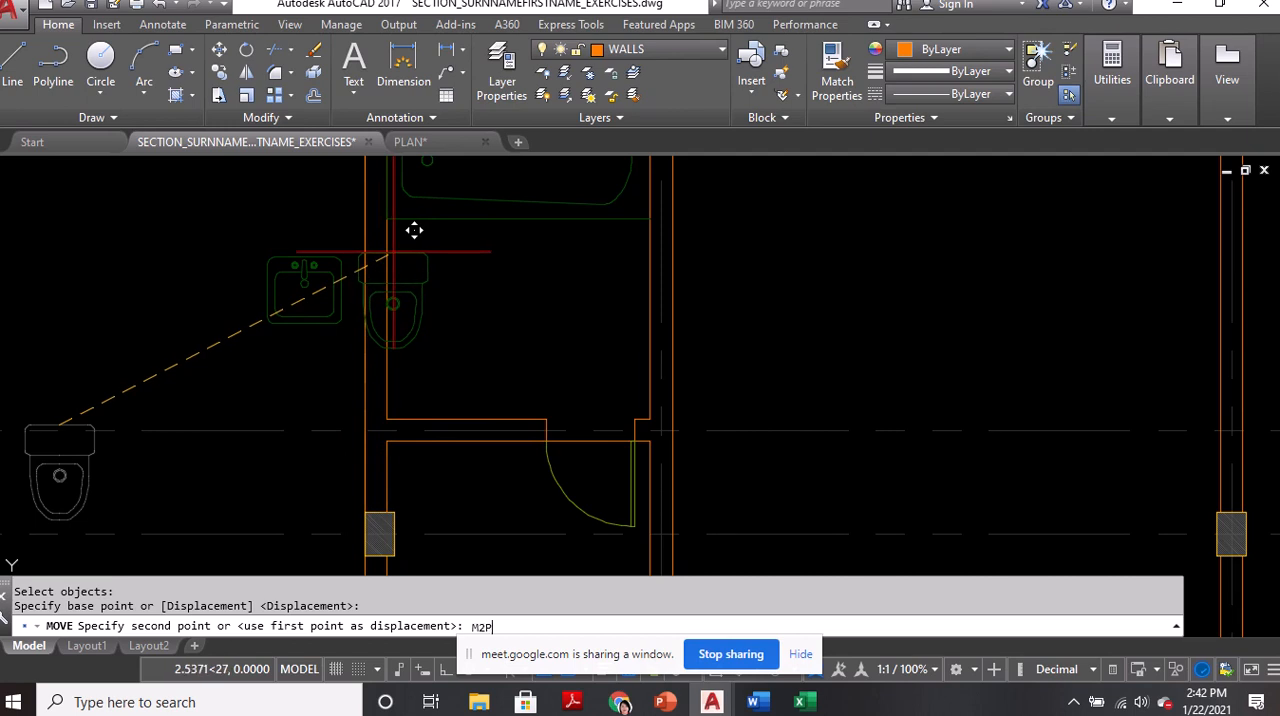
pyautogui.write('2P')
pyautogui.press('Return')
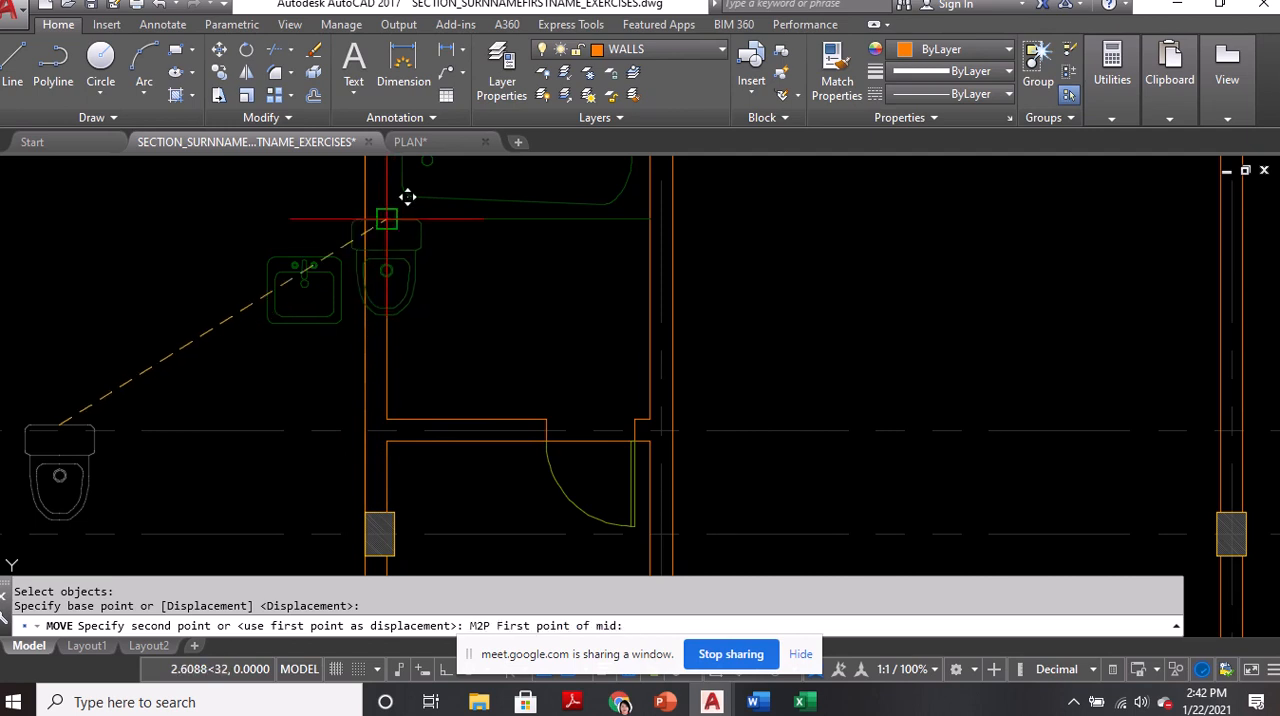
pyautogui.click(407, 197)
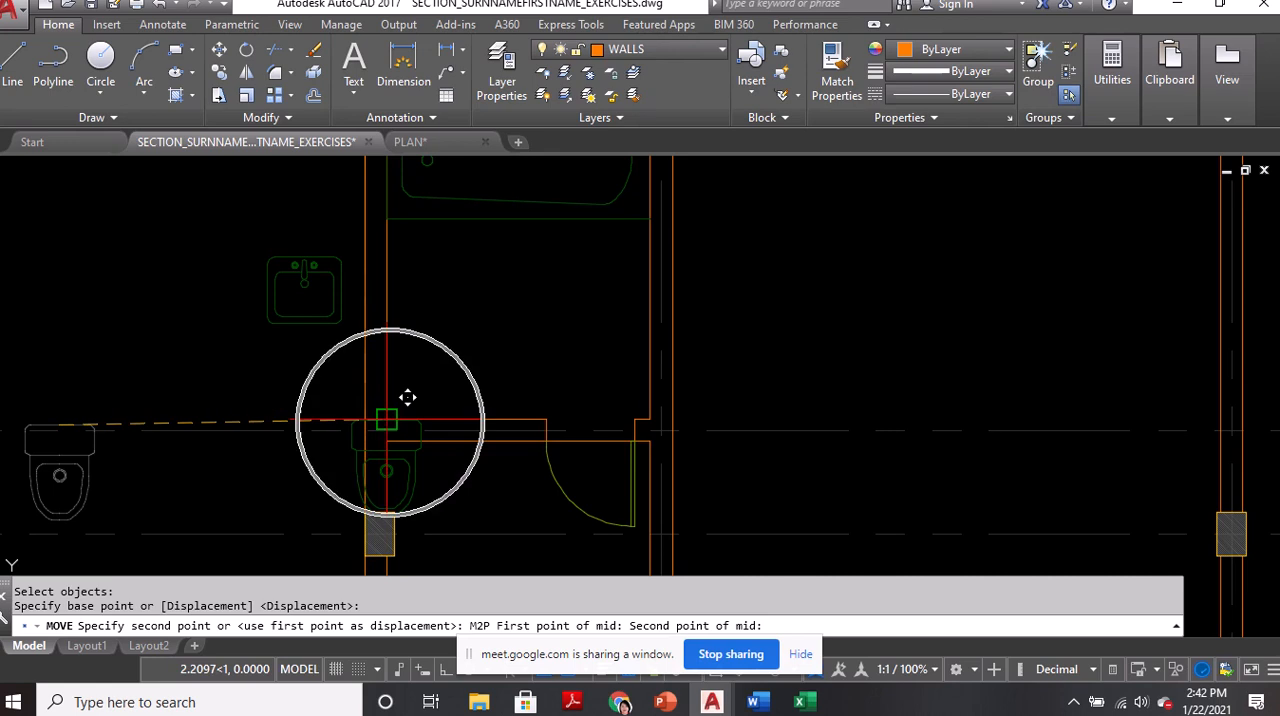
pyautogui.click(408, 397)
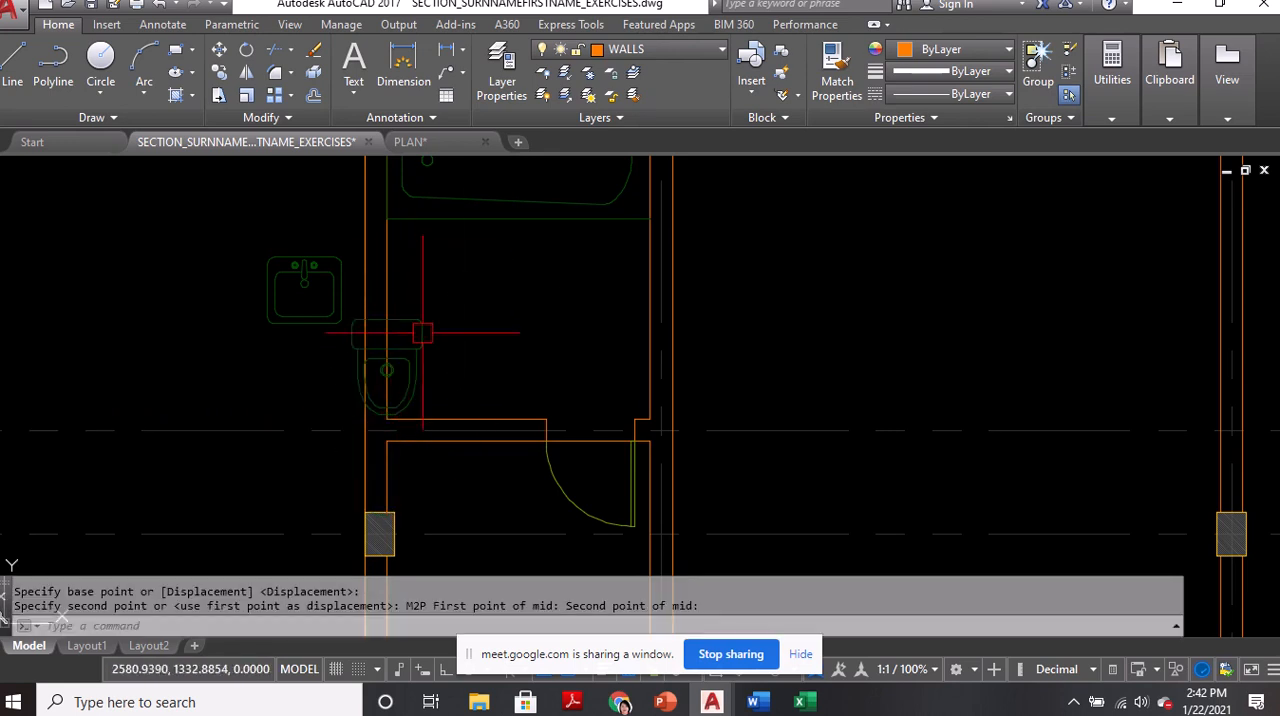
# Rotate the toilet 90 degrees about the midpoint of its tank's back edge
pyautogui.write('ro')
pyautogui.press('Return')
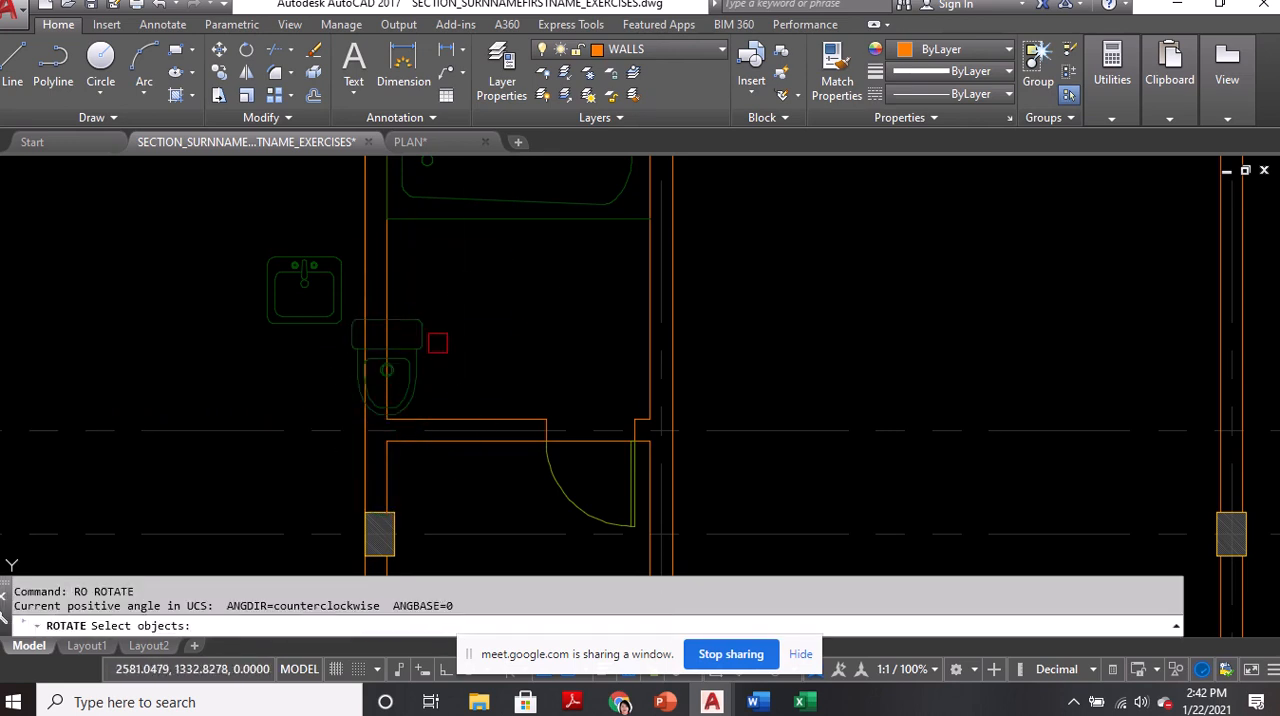
pyautogui.scroll(2, 438, 346)
pyautogui.click(397, 344)
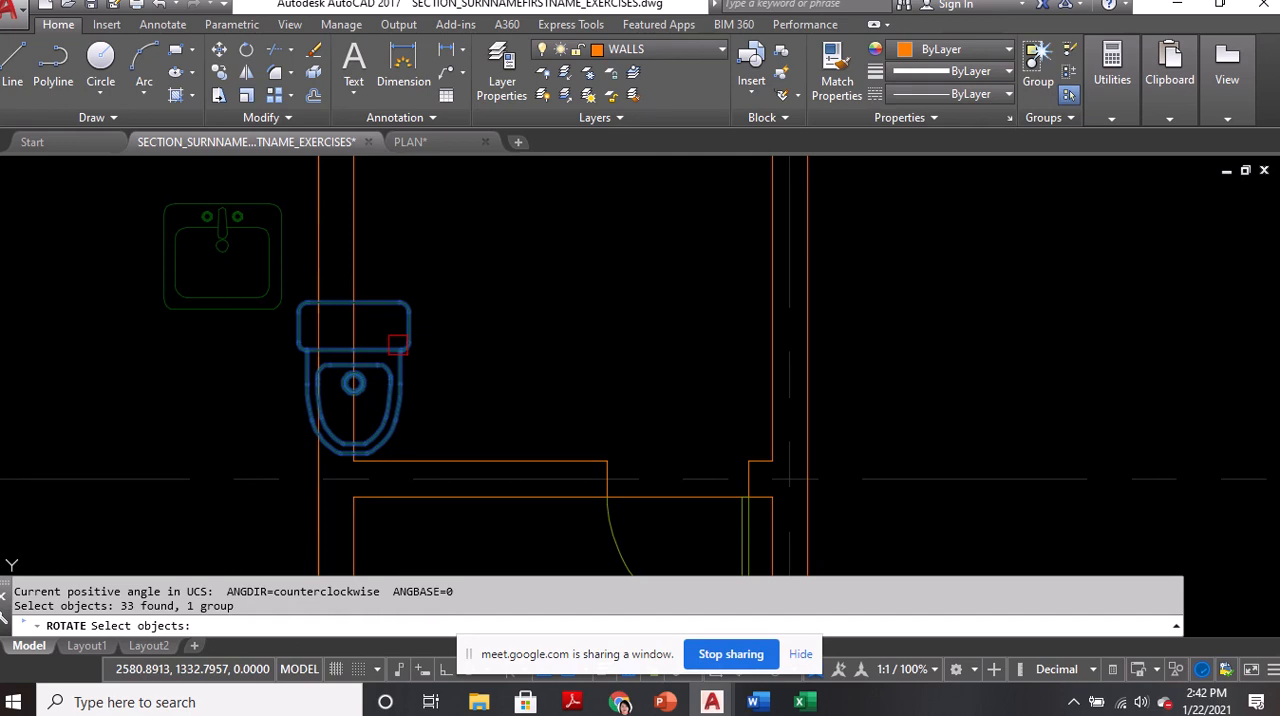
pyautogui.press('Return')
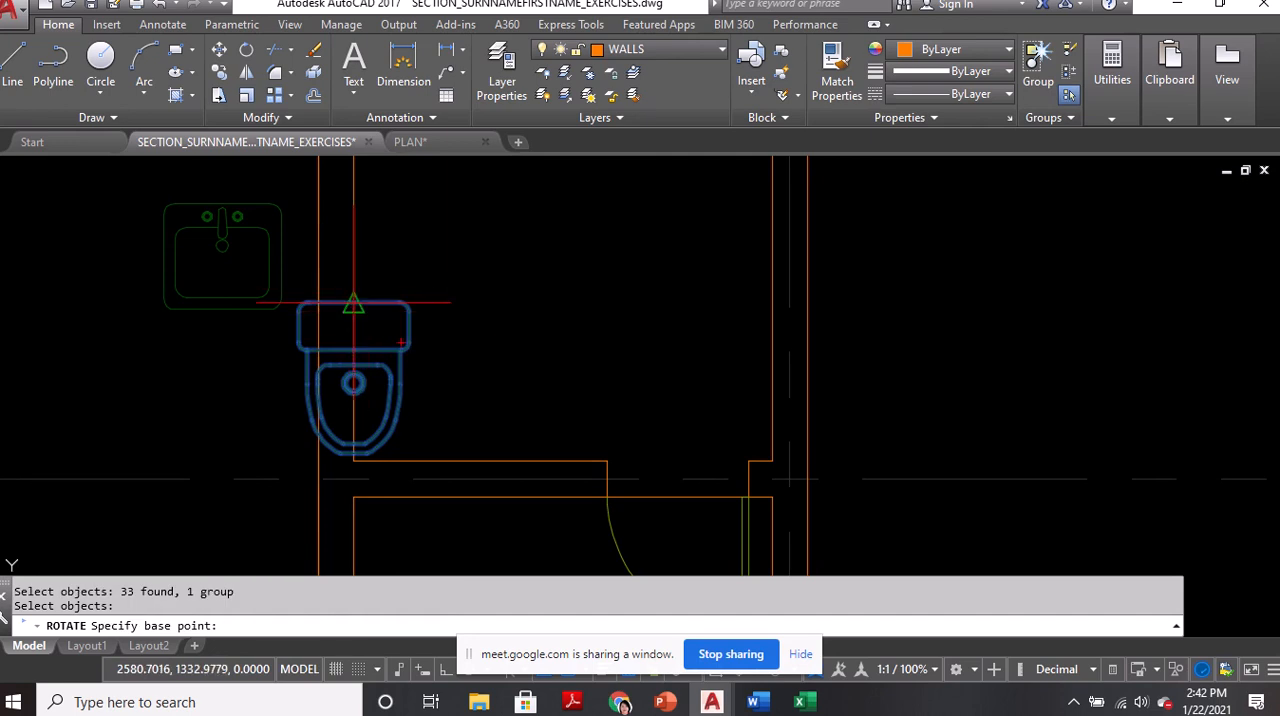
pyautogui.click(353, 301)
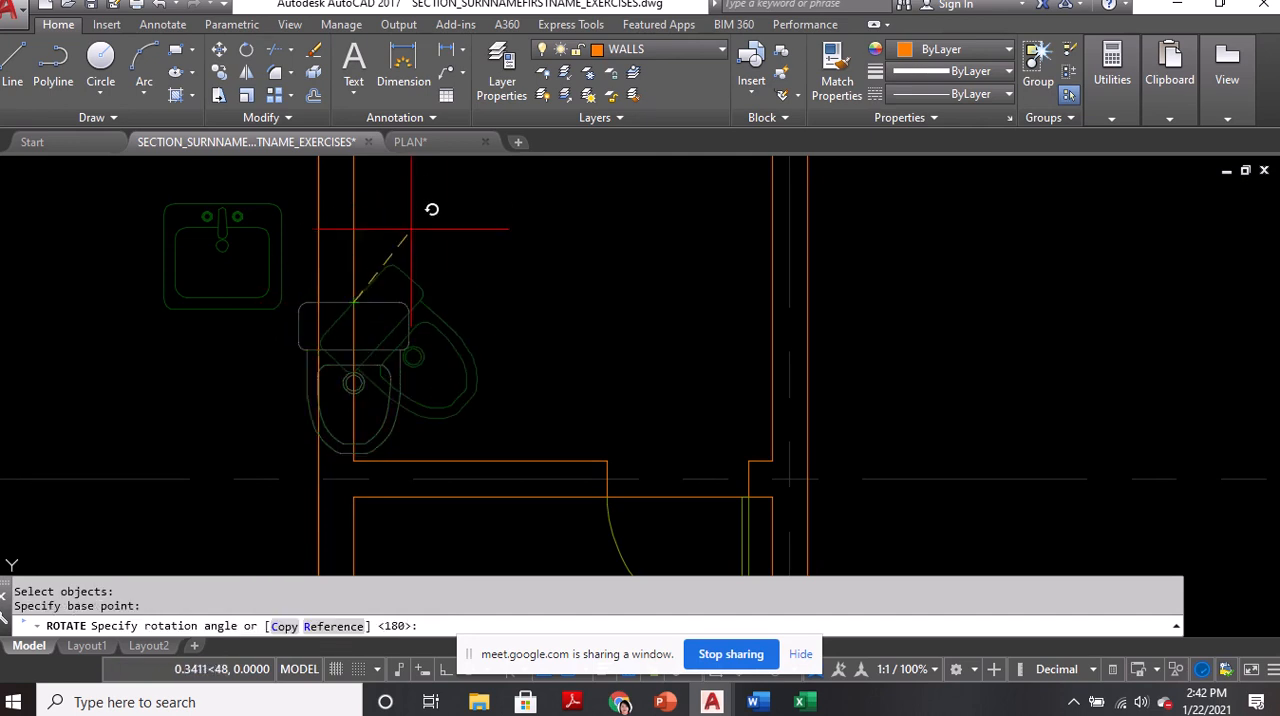
pyautogui.write('90')
pyautogui.press('Return')
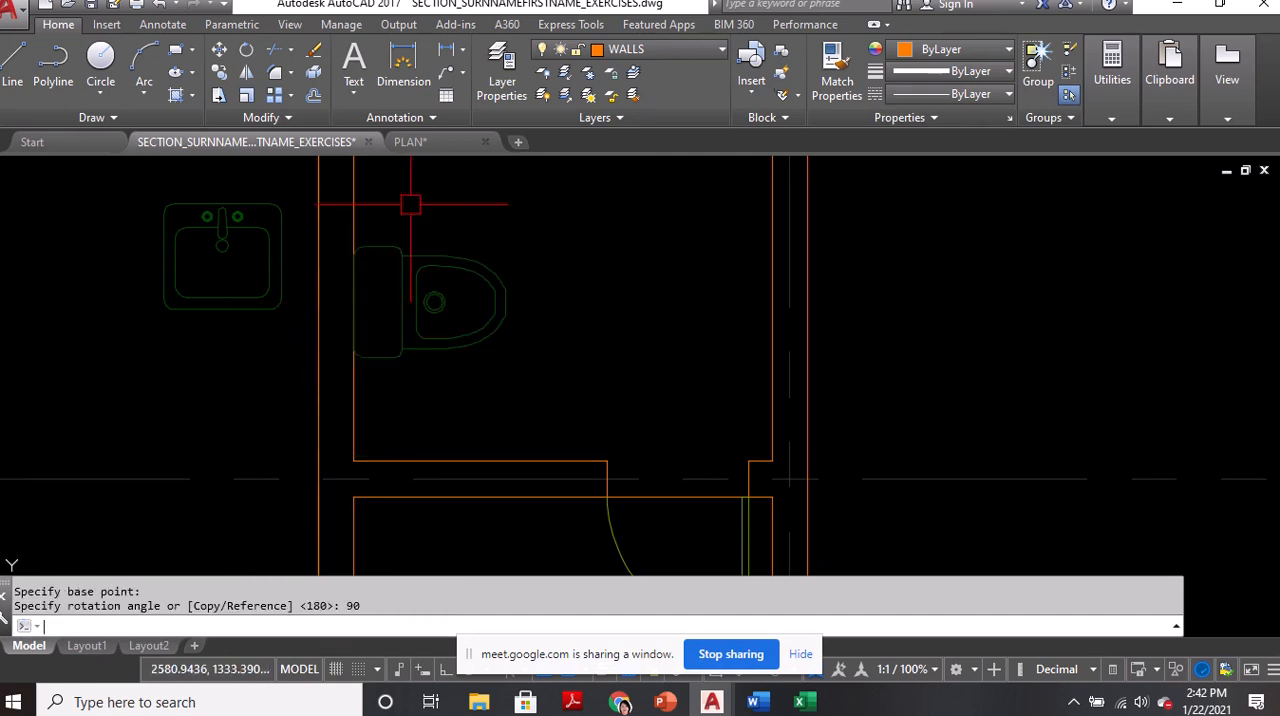
# Move the lavatory by its back edge's midpoint onto the right wall's inner face, midway (M2P) between the bathtub's lower edge and the wall corner below
pyautogui.scroll(-3, 415, 345)
pyautogui.scroll(3, 345, 310)
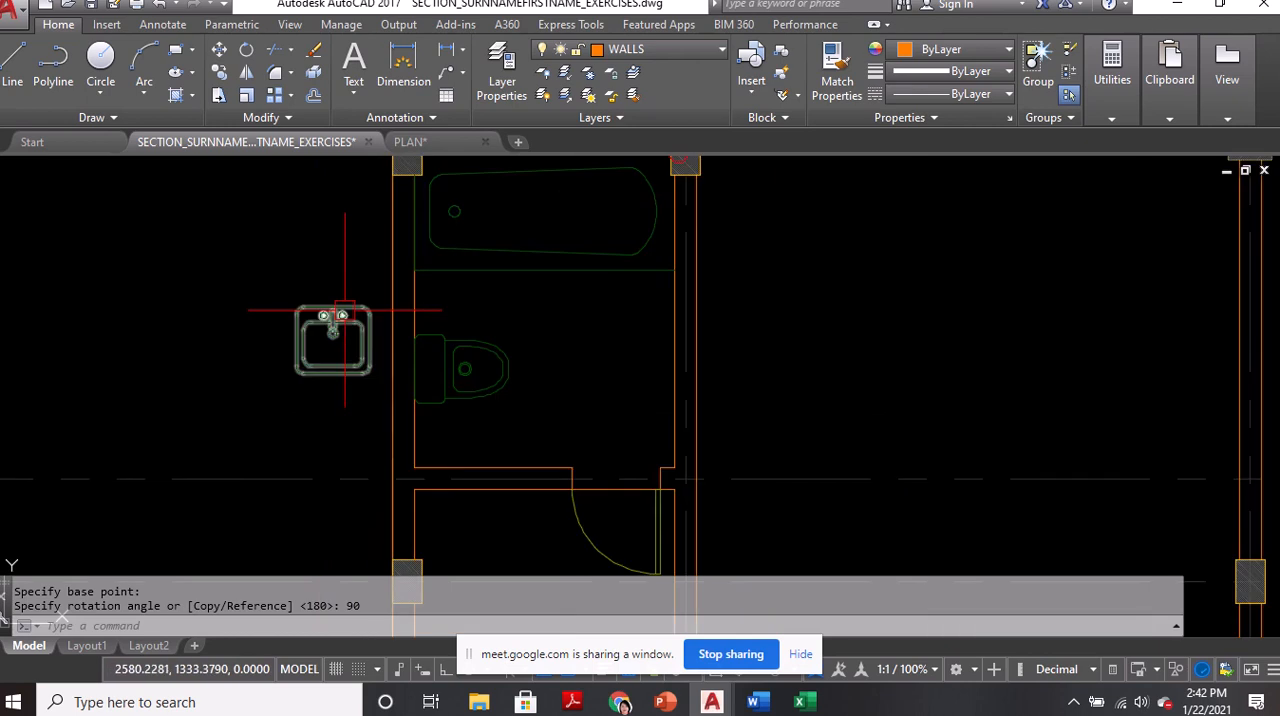
pyautogui.write('m')
pyautogui.press('Return')
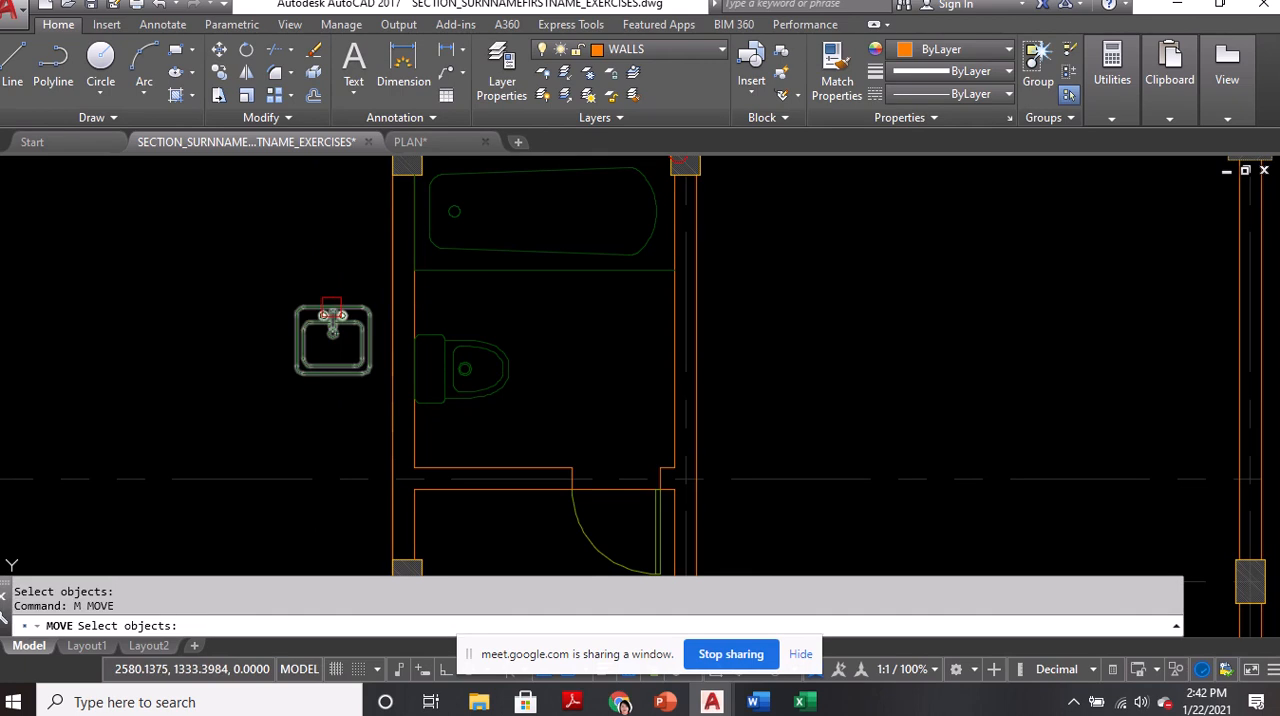
pyautogui.click(333, 316)
pyautogui.press('Return')
pyautogui.scroll(7, 349, 337)
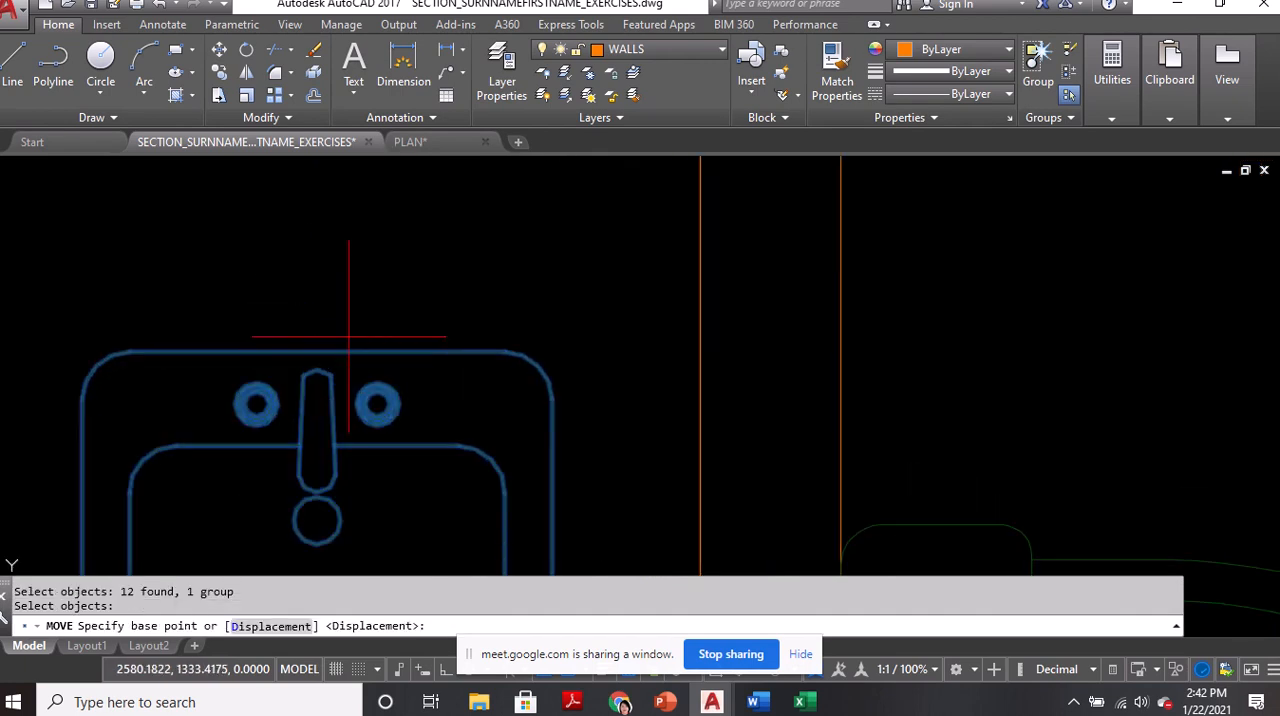
pyautogui.click(315, 352)
pyautogui.scroll(-8, 270, 320)
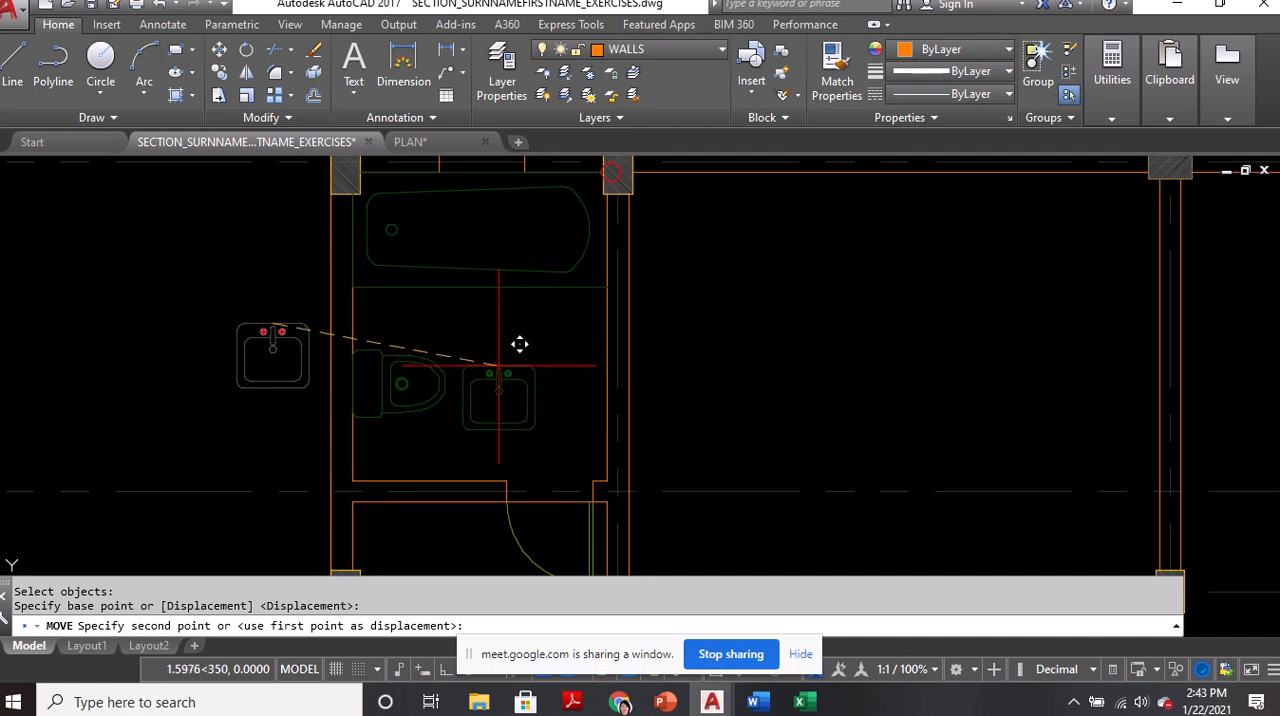
pyautogui.write('M2P')
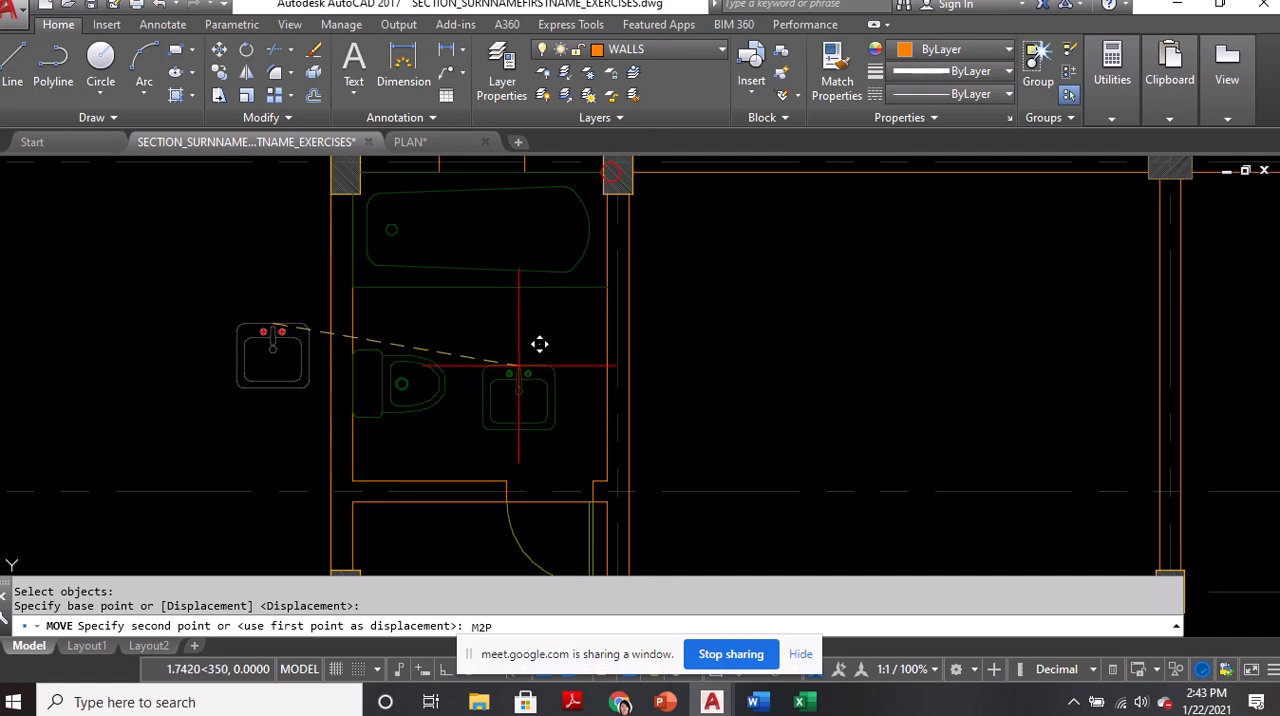
pyautogui.press('Return')
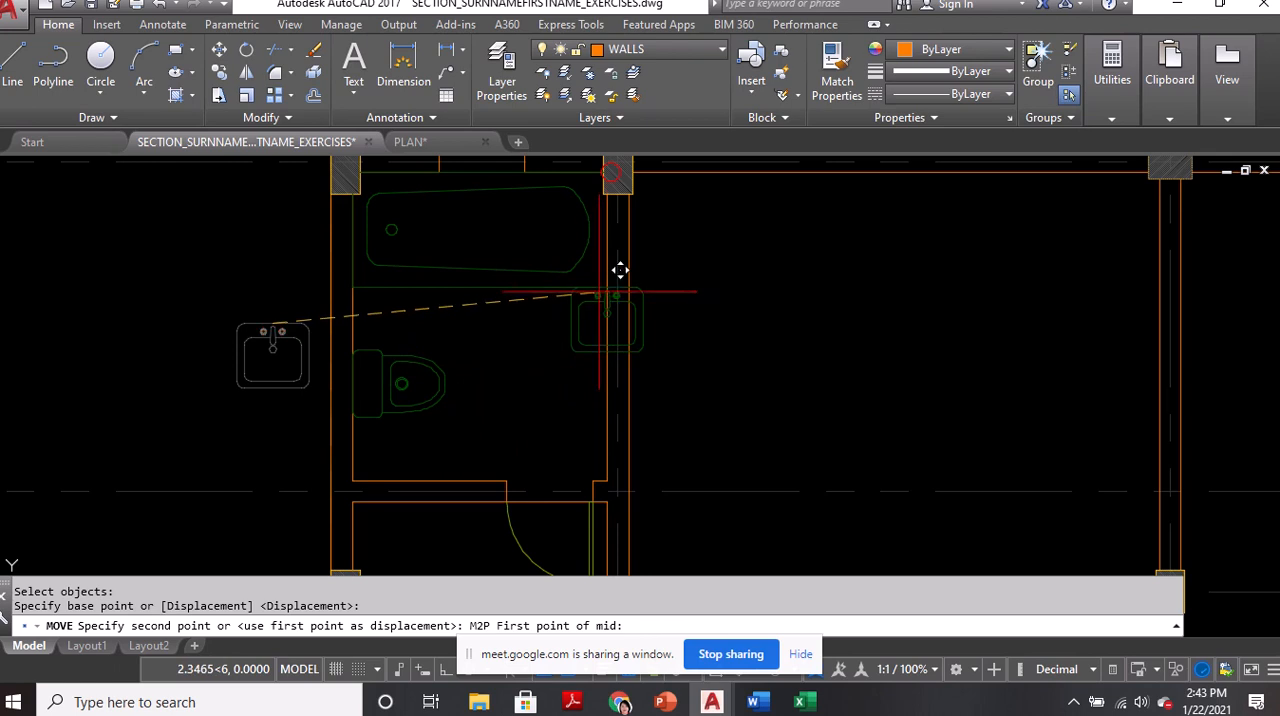
pyautogui.click(620, 272)
pyautogui.click(600, 475)
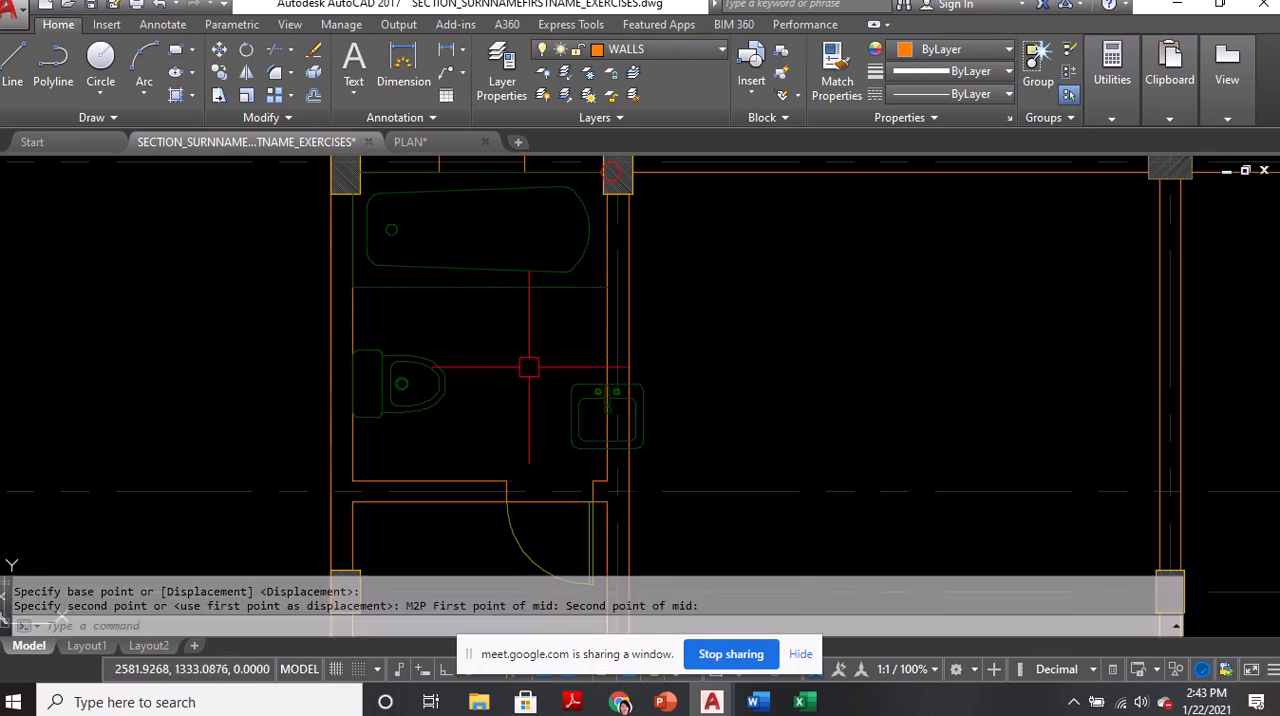
# Rotate the lavatory -90 degrees about the midpoint of its back edge
pyautogui.write('ro')
pyautogui.press('Return')
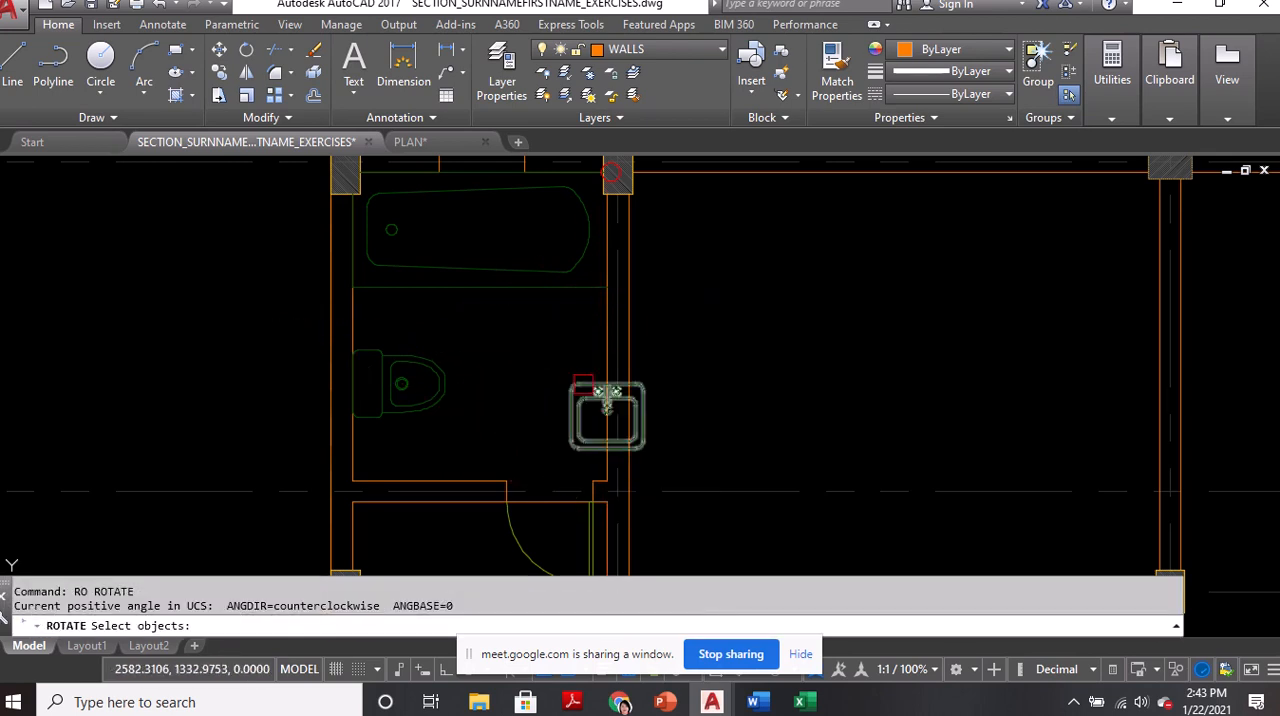
pyautogui.click(583, 385)
pyautogui.press('Return')
pyautogui.scroll(5, 591, 385)
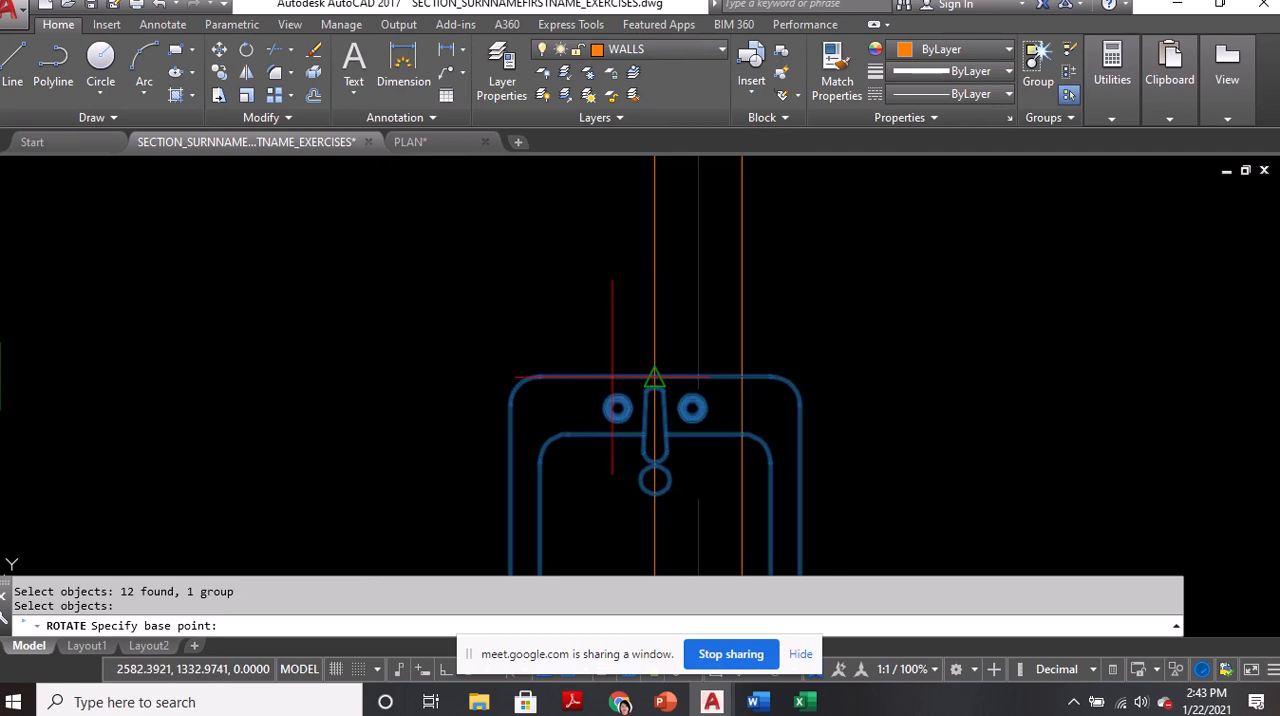
pyautogui.click(655, 378)
pyautogui.scroll(-5, 660, 370)
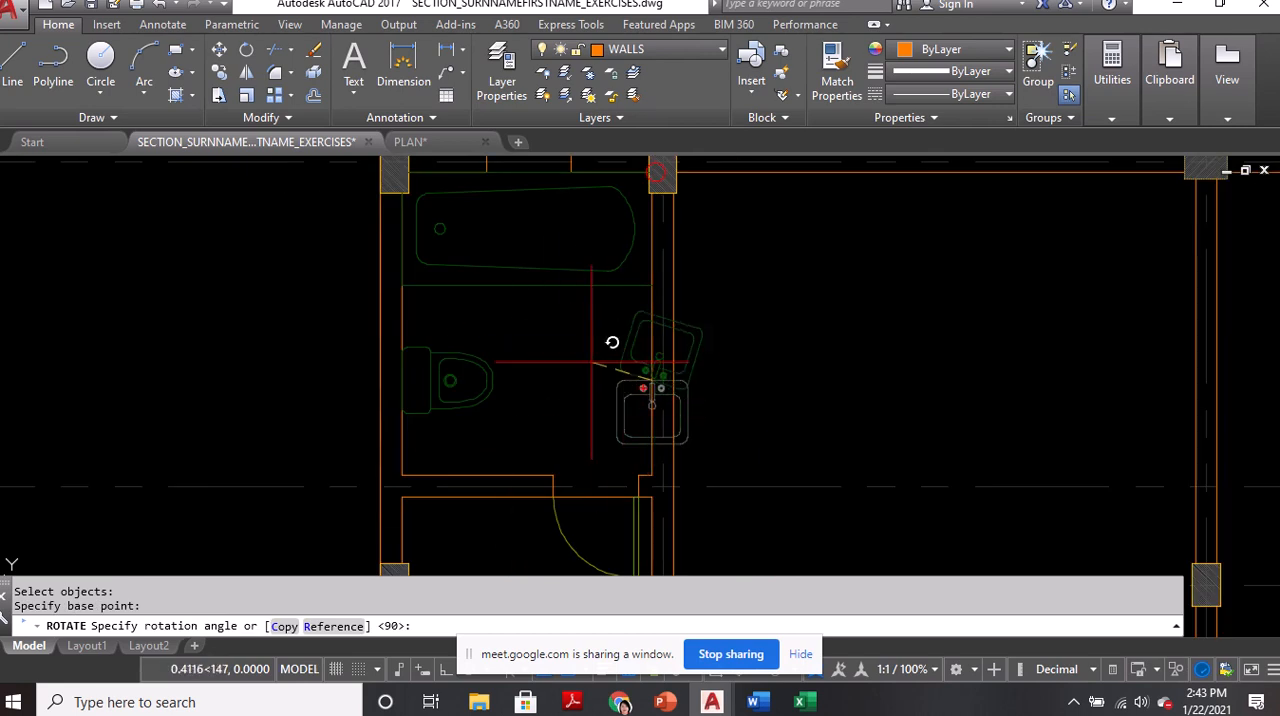
pyautogui.write('-')
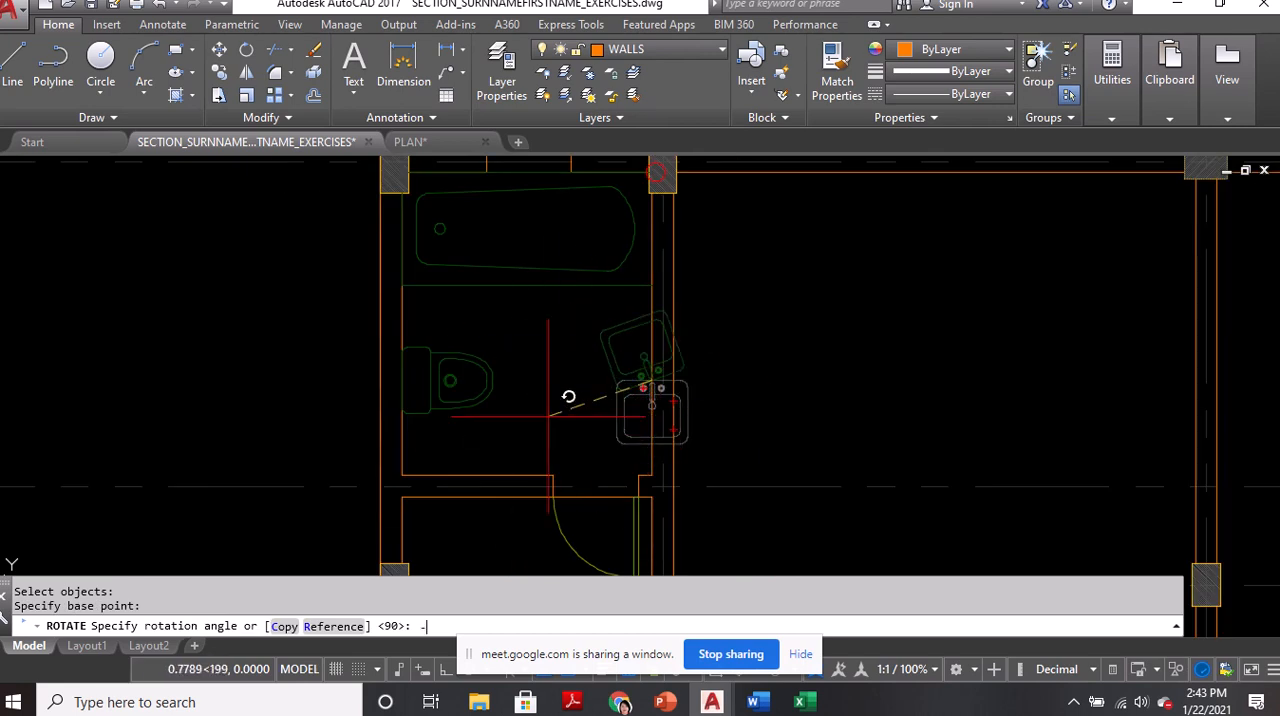
pyautogui.write('90')
pyautogui.press('Return')
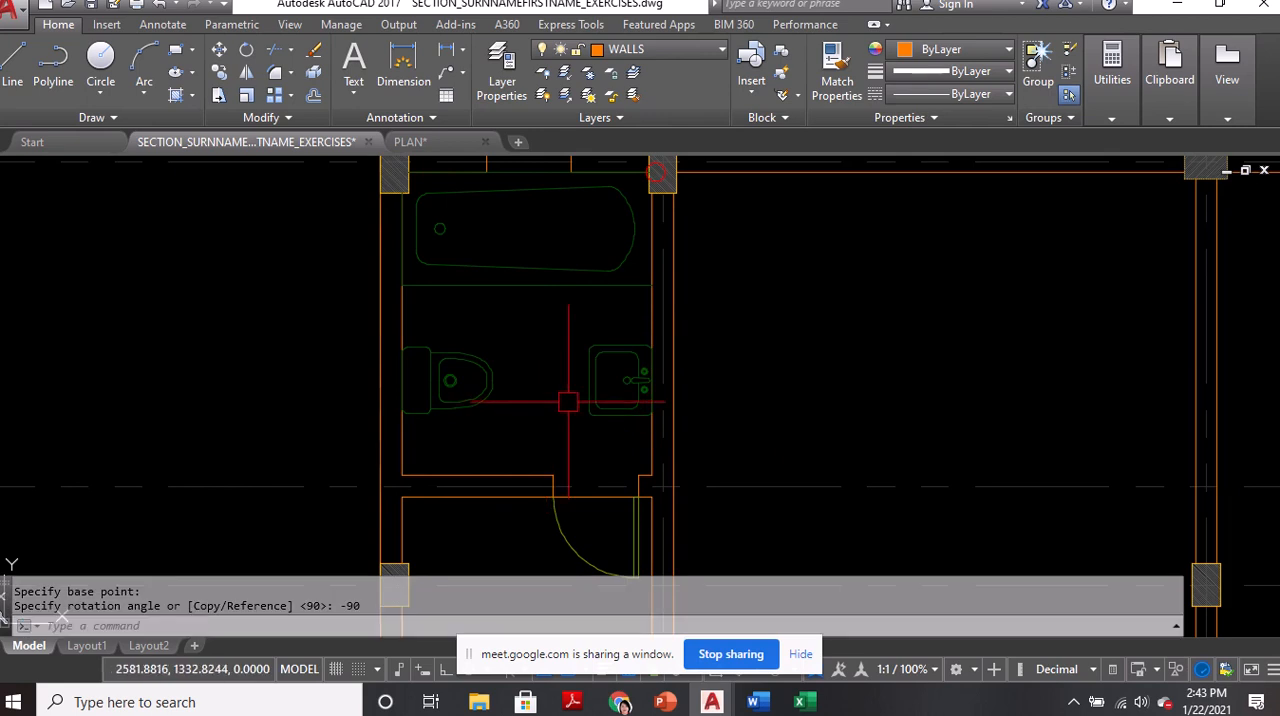
# Make AR 01 the current layer
pyautogui.moveTo(642, 214); pyautogui.dragTo(647, 221, button='middle')
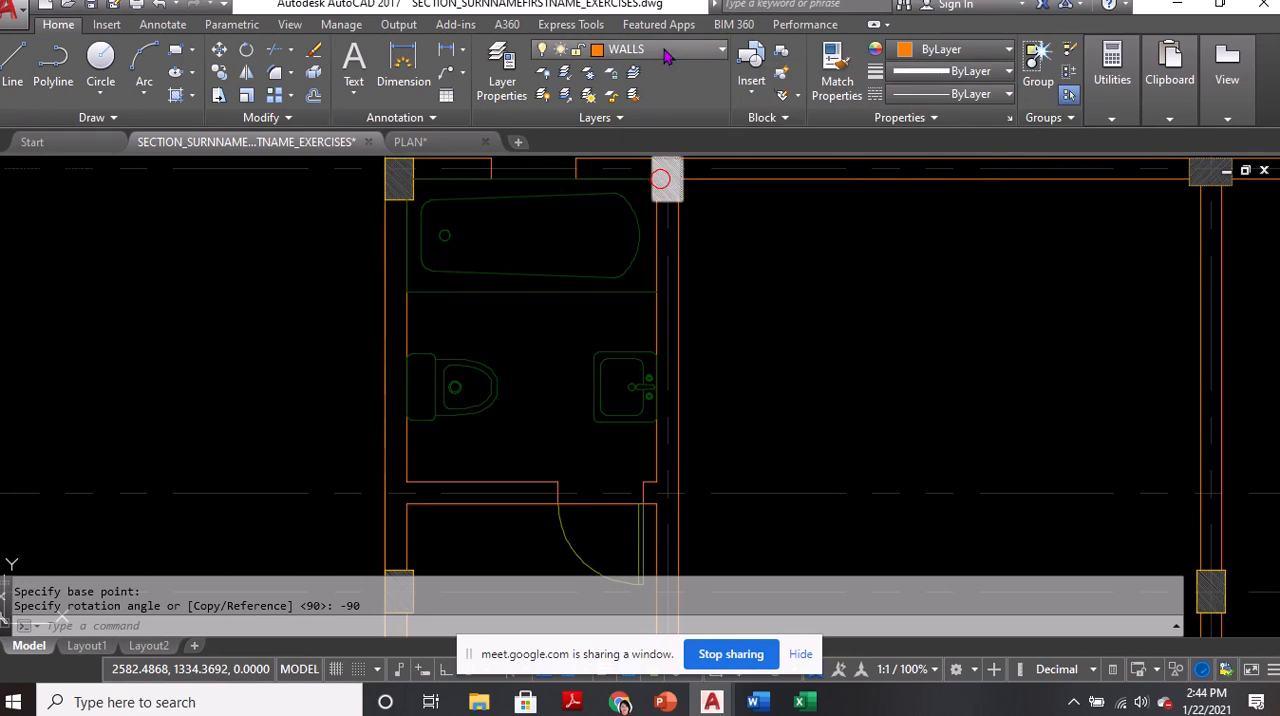
pyautogui.click(660, 49)
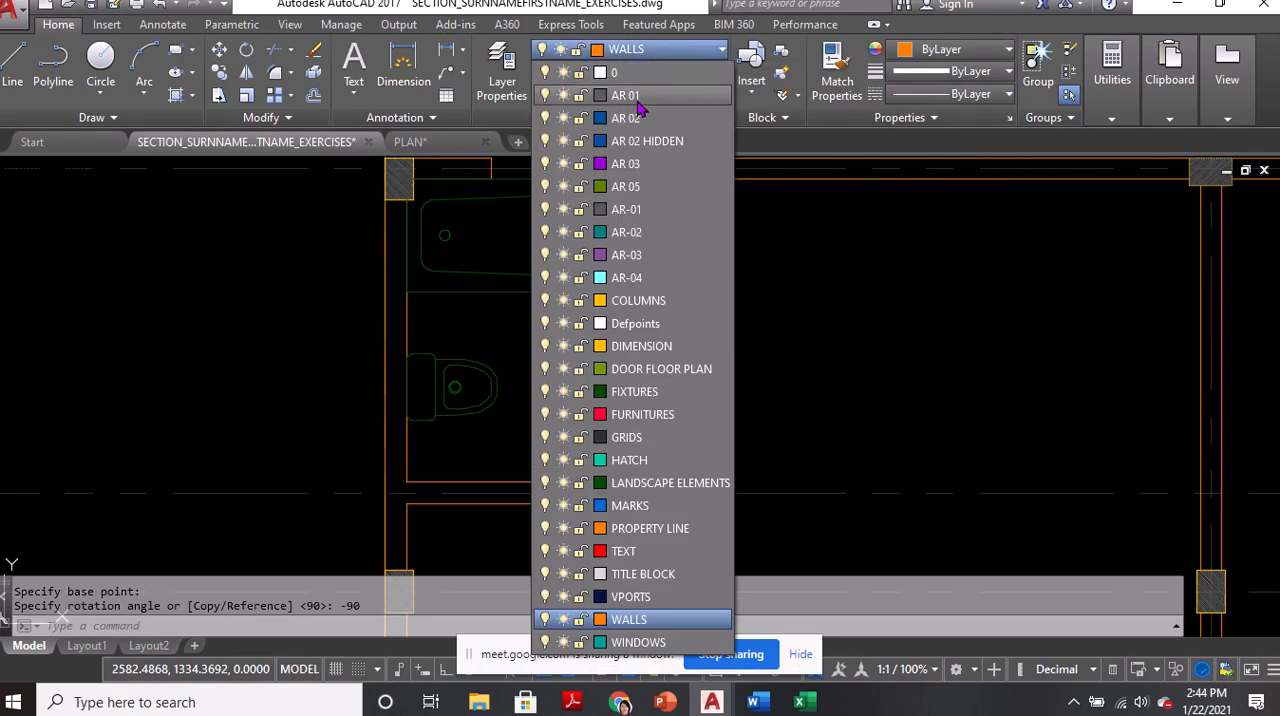
pyautogui.click(630, 96)
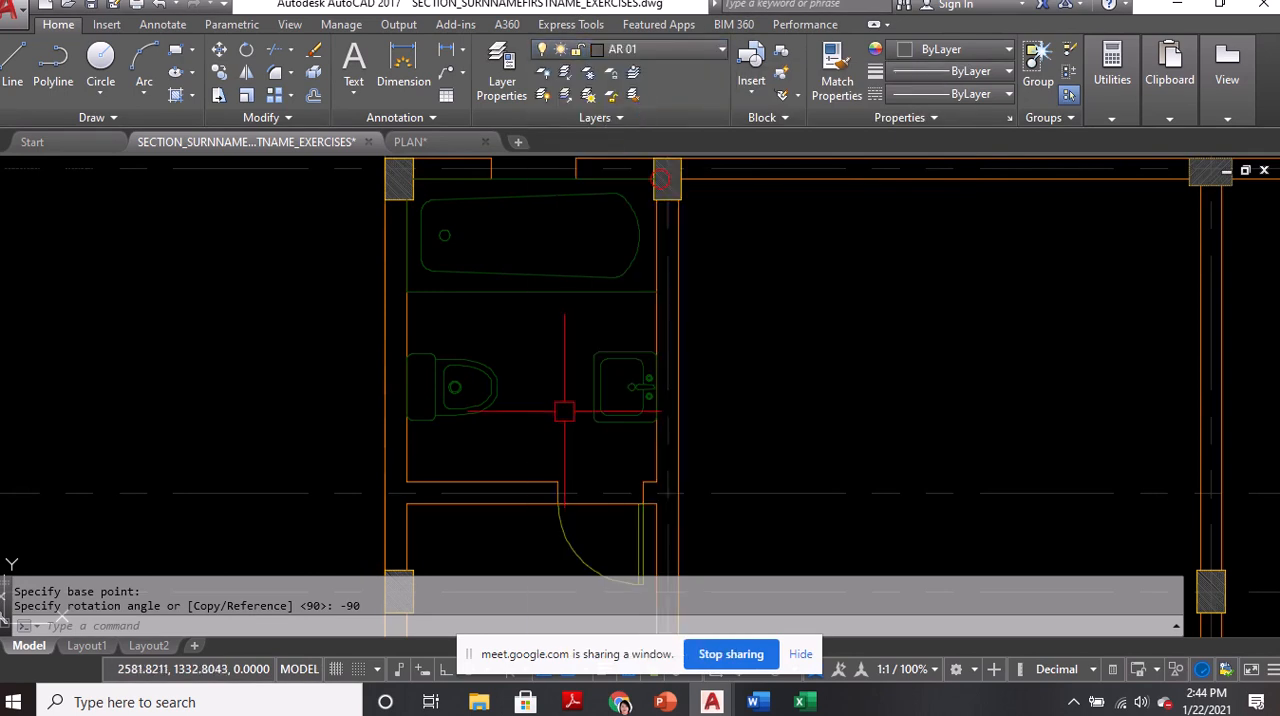
# Start the Hatch command for the bathroom floor around the toilet and lavatory
pyautogui.moveTo(564, 411); pyautogui.dragTo(631, 455, button='middle')
pyautogui.write('z')
pyautogui.press('Return')
pyautogui.press('Return')
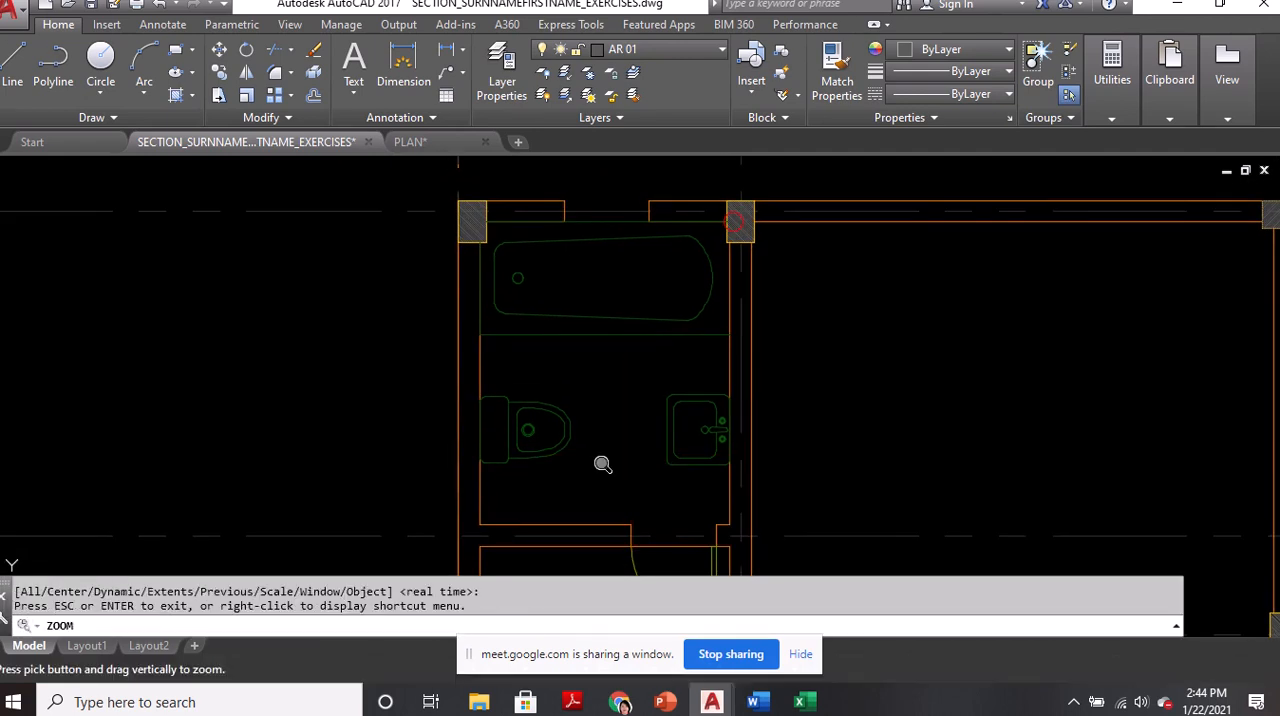
pyautogui.moveTo(603, 464); pyautogui.dragTo(572, 328)
pyautogui.moveTo(548, 450); pyautogui.dragTo(578, 406, button='middle')
pyautogui.press('Escape')
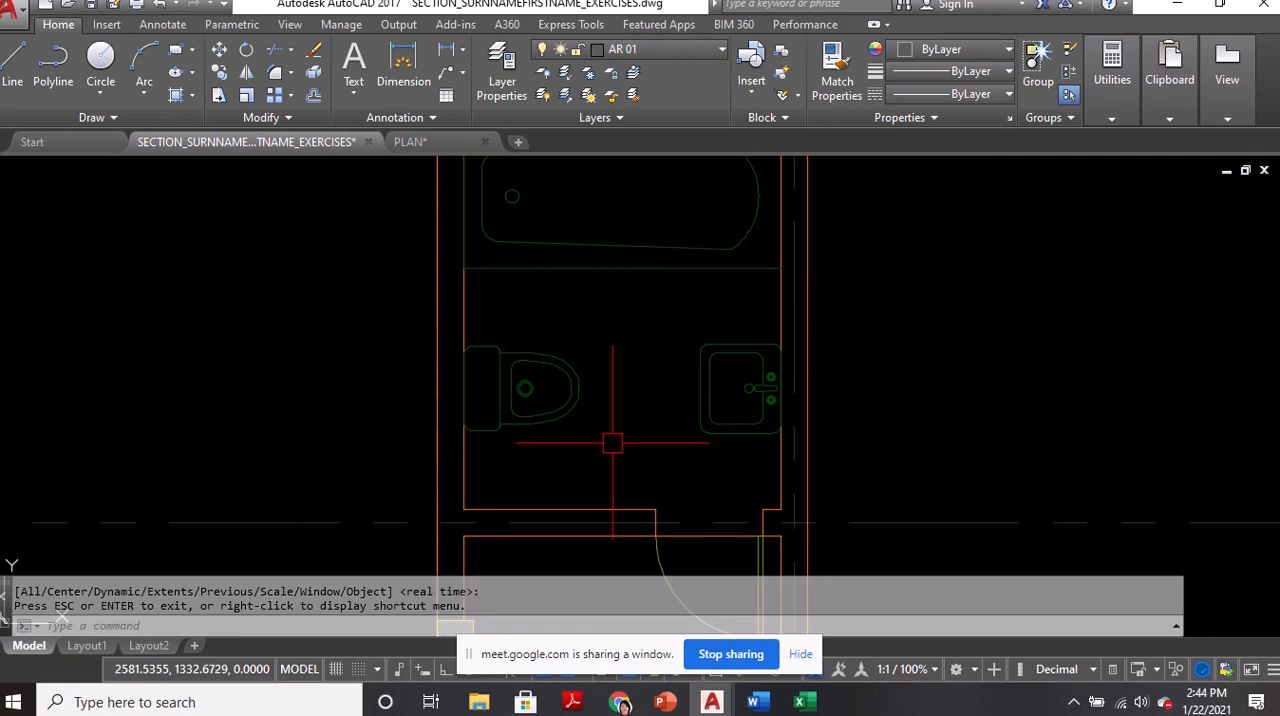
pyautogui.write('H')
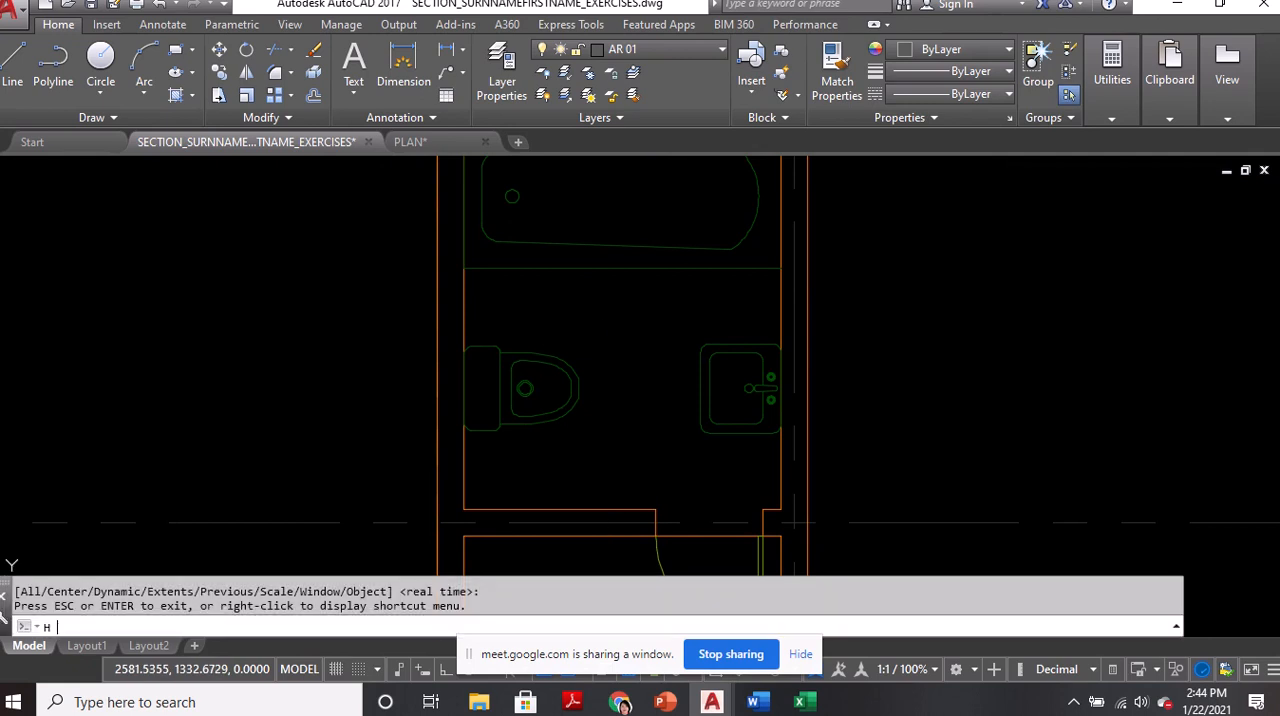
pyautogui.press('Return')
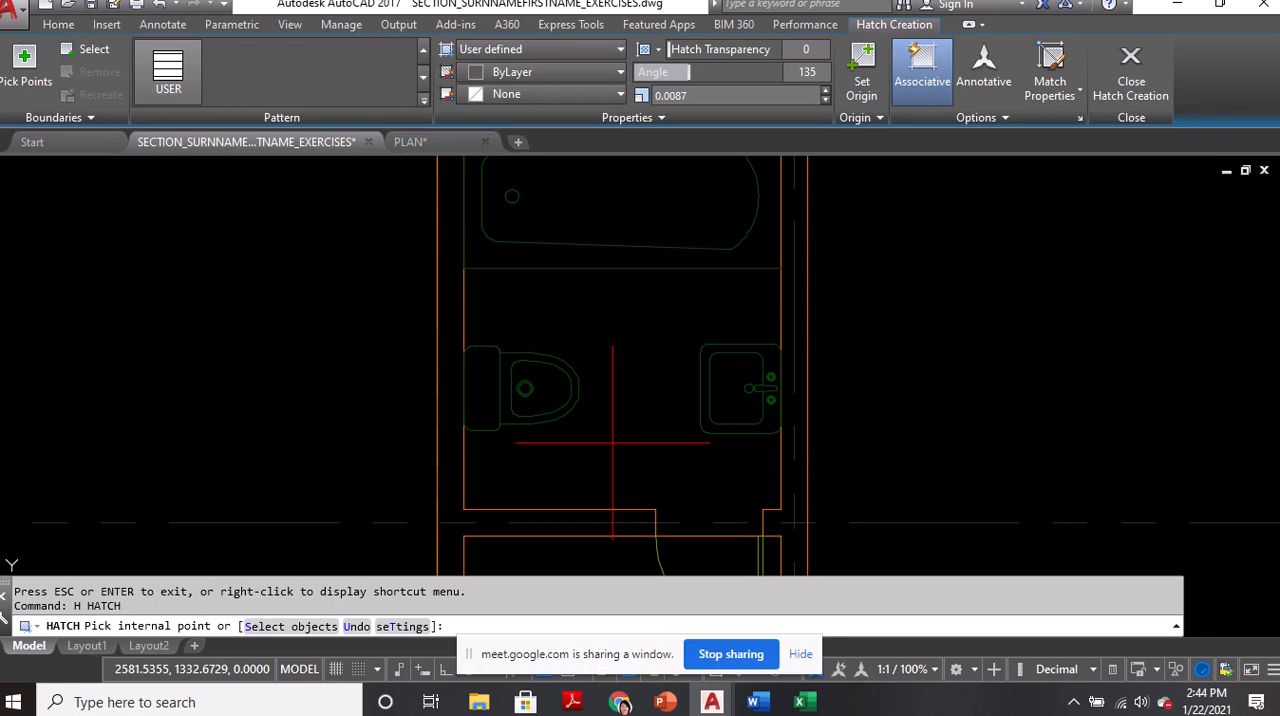
# Review the Google Meet participant grid and the attendance screenshots in the JAN 22 2021 Word document, and return to the AutoCAD drawing
pyautogui.moveTo(620, 702)
pyautogui.click(598, 670)
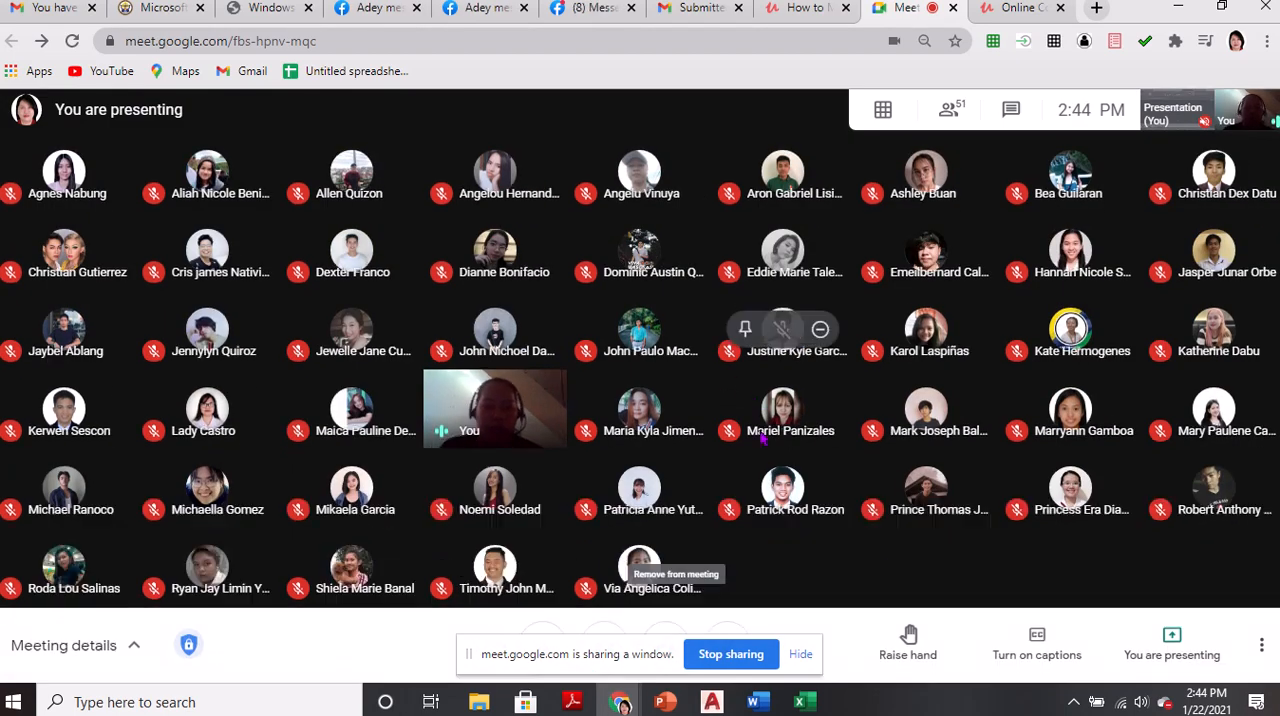
pyautogui.moveTo(756, 702)
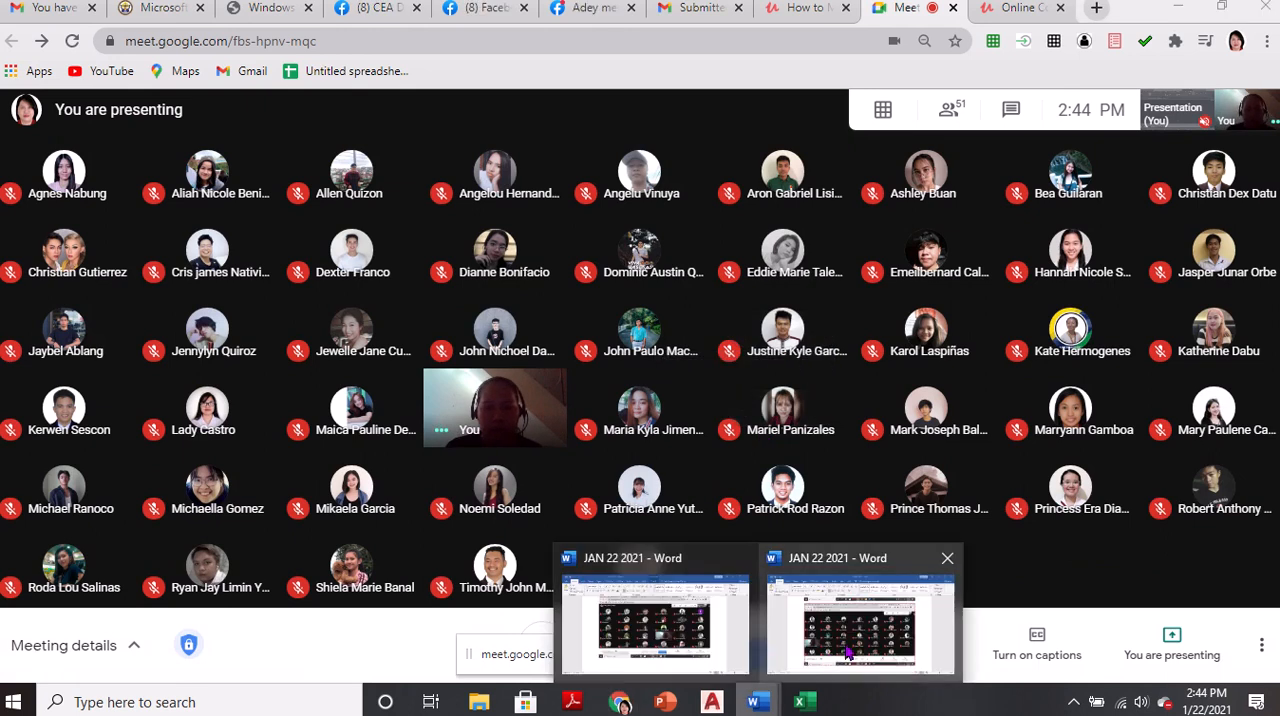
pyautogui.click(973, 583)
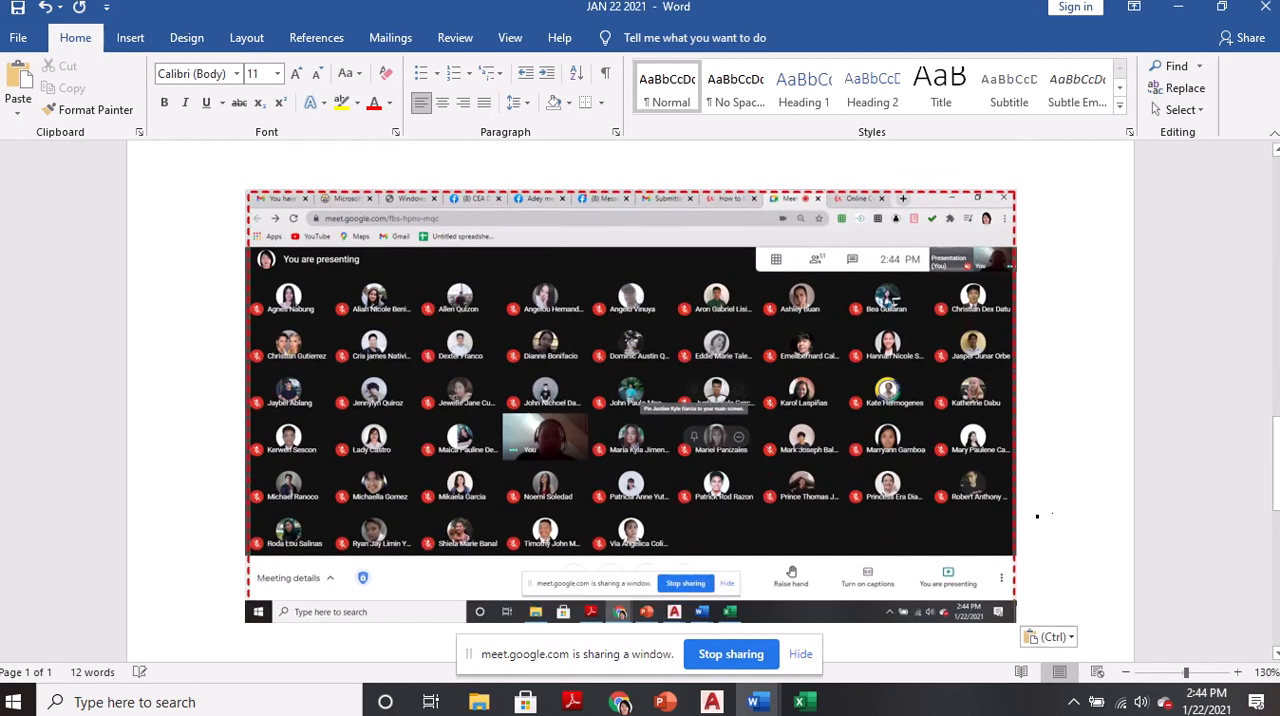
pyautogui.click(620, 702)
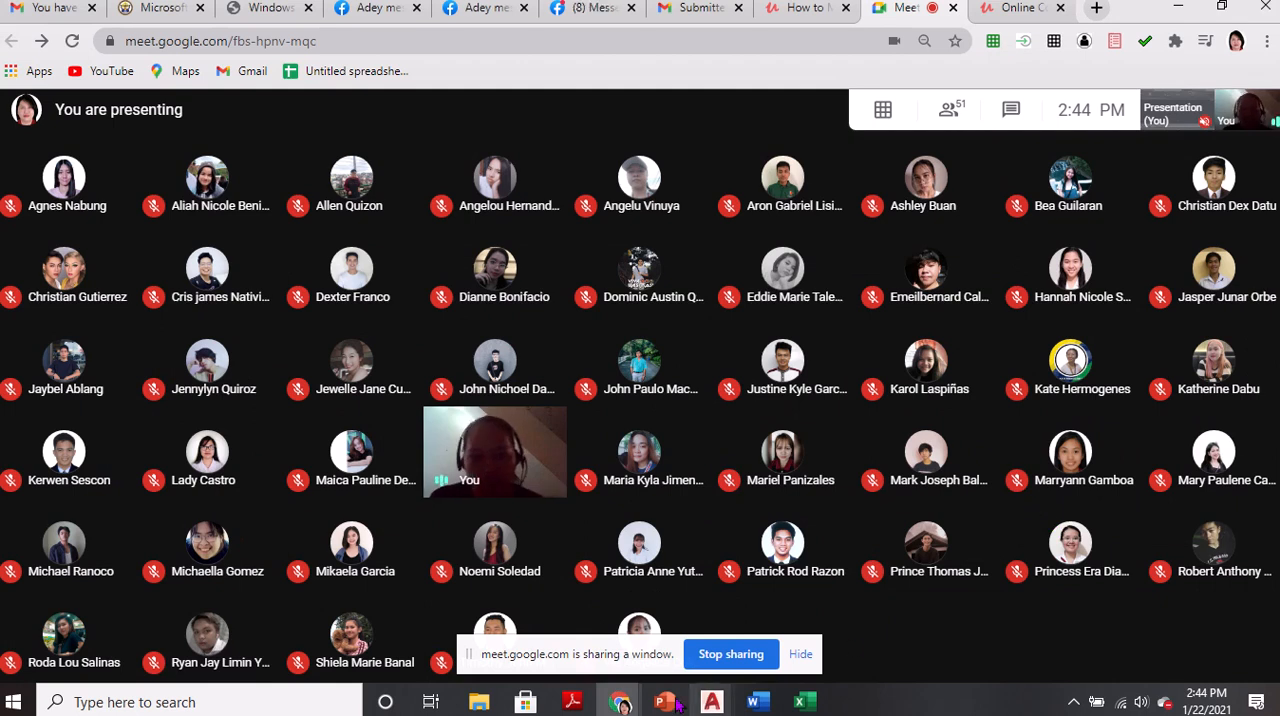
pyautogui.moveTo(711, 702)
pyautogui.click(607, 650)
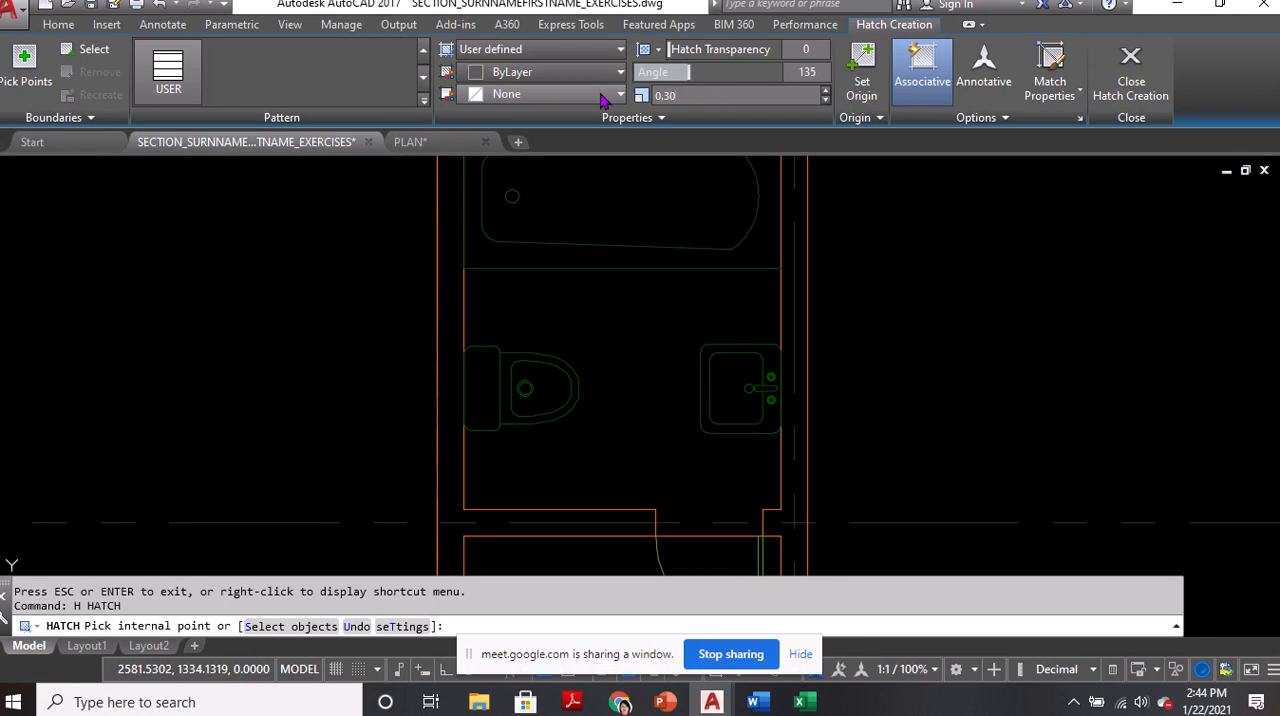
# Hatch the bathroom floor and its doorway with a double user-defined pattern at angle 0 and 0.30 spacing
pyautogui.click(806, 74)
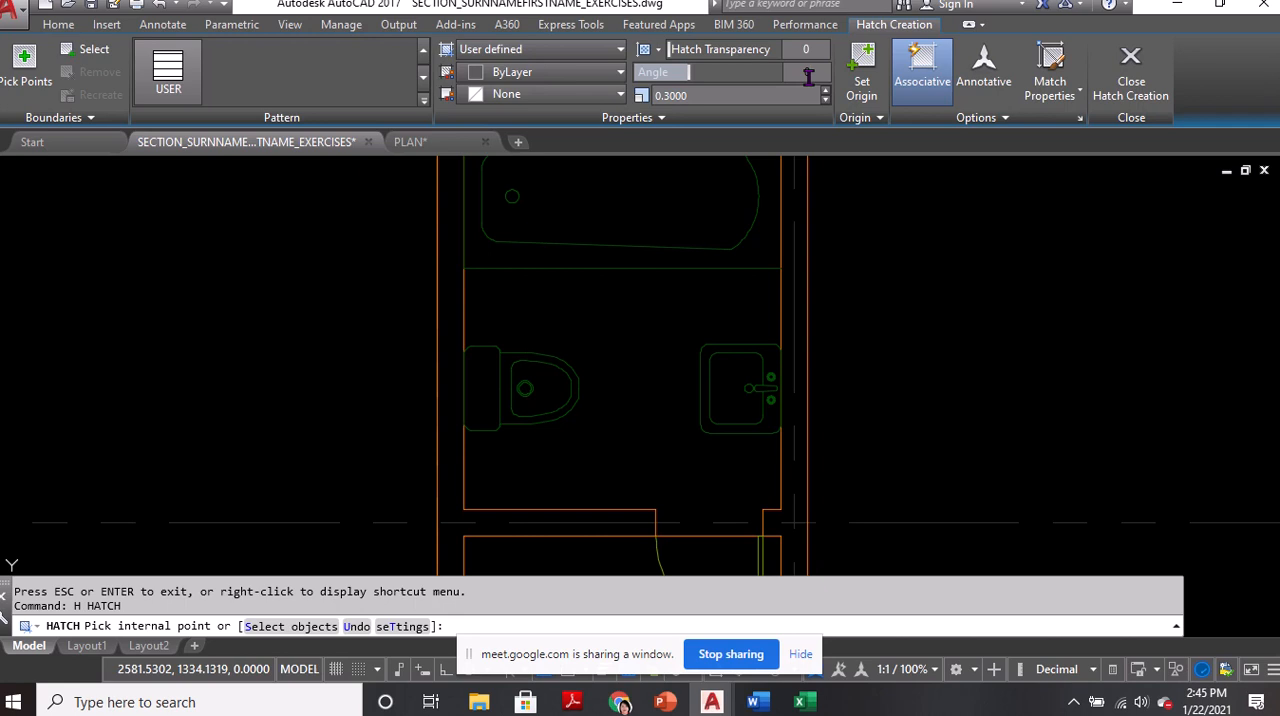
pyautogui.click(643, 405)
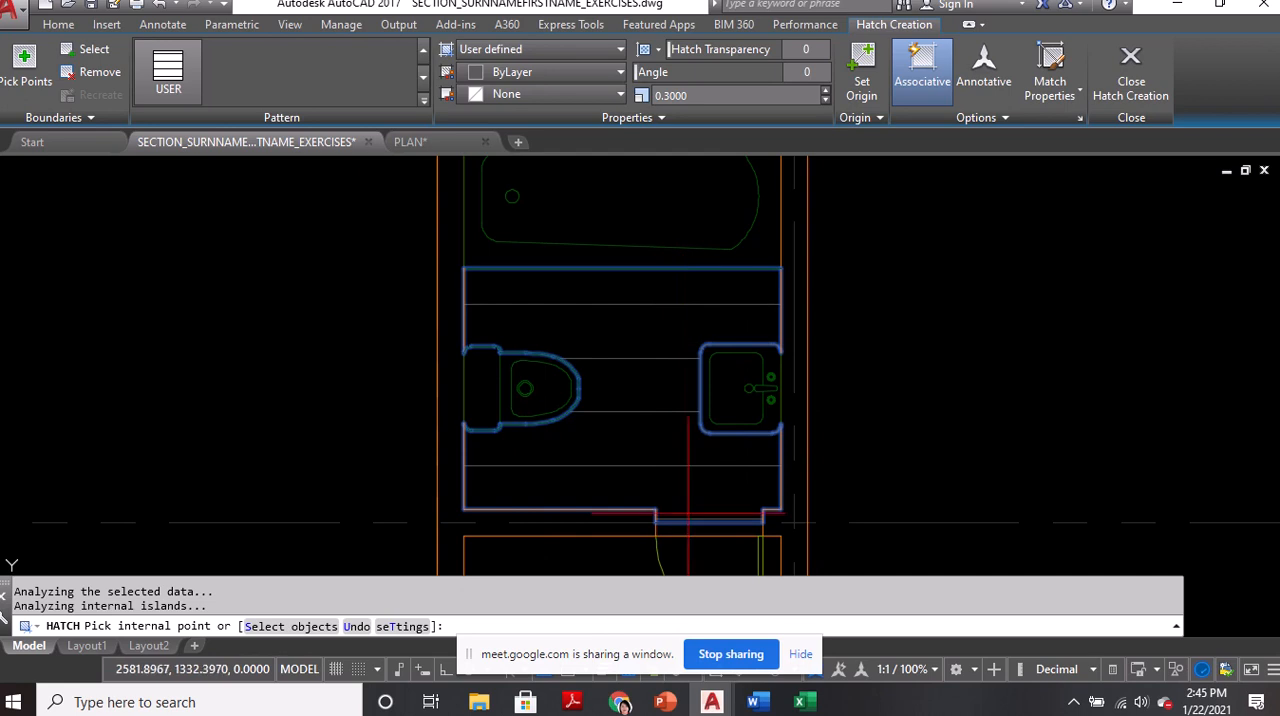
pyautogui.click(712, 515)
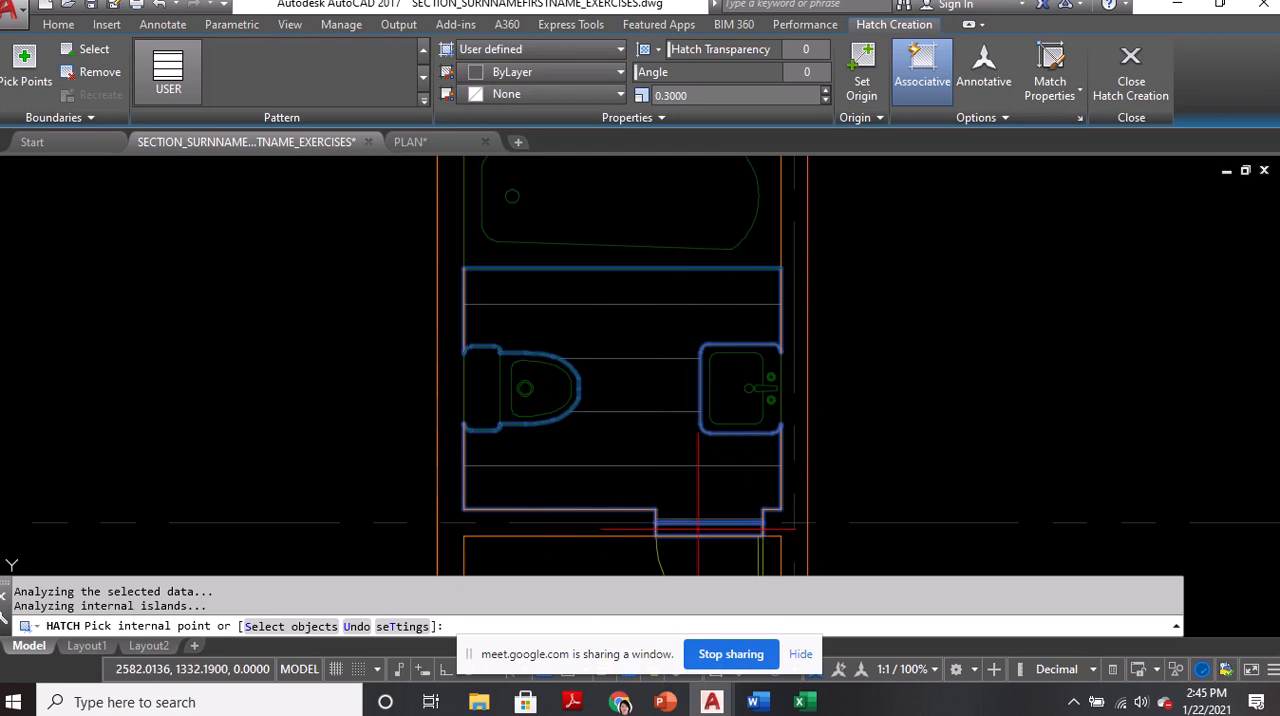
pyautogui.click(676, 126)
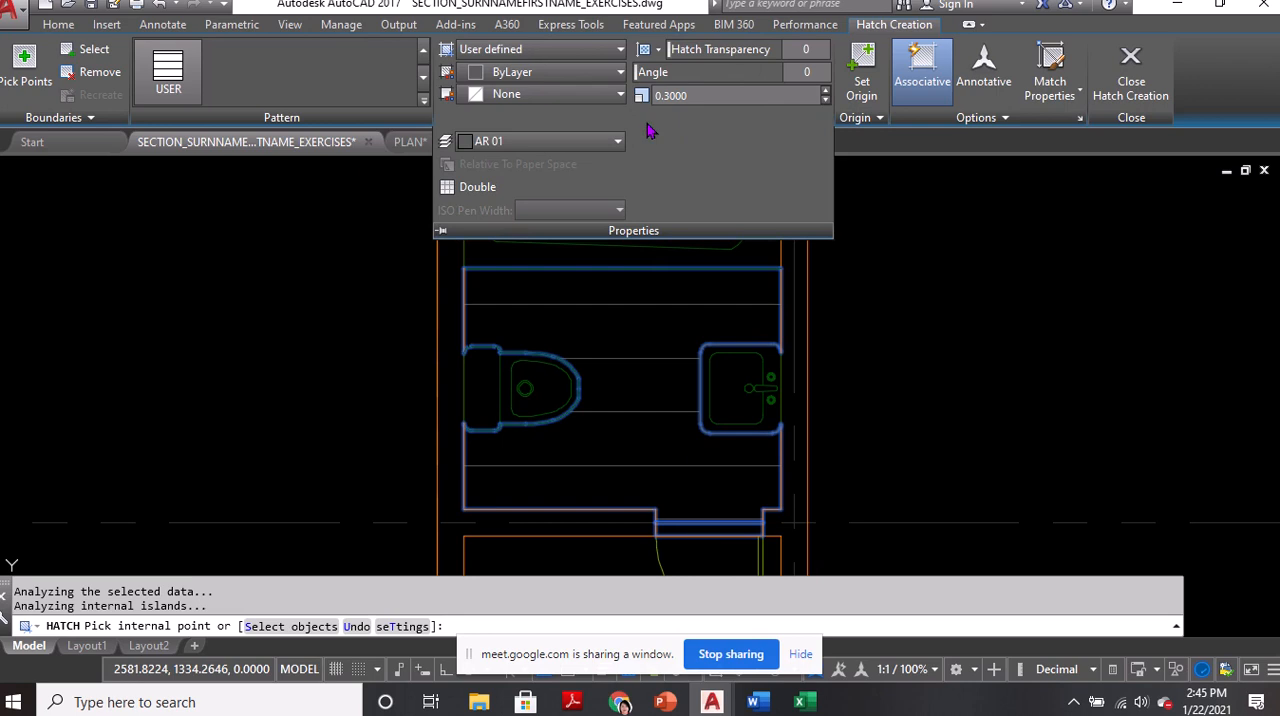
pyautogui.click(470, 188)
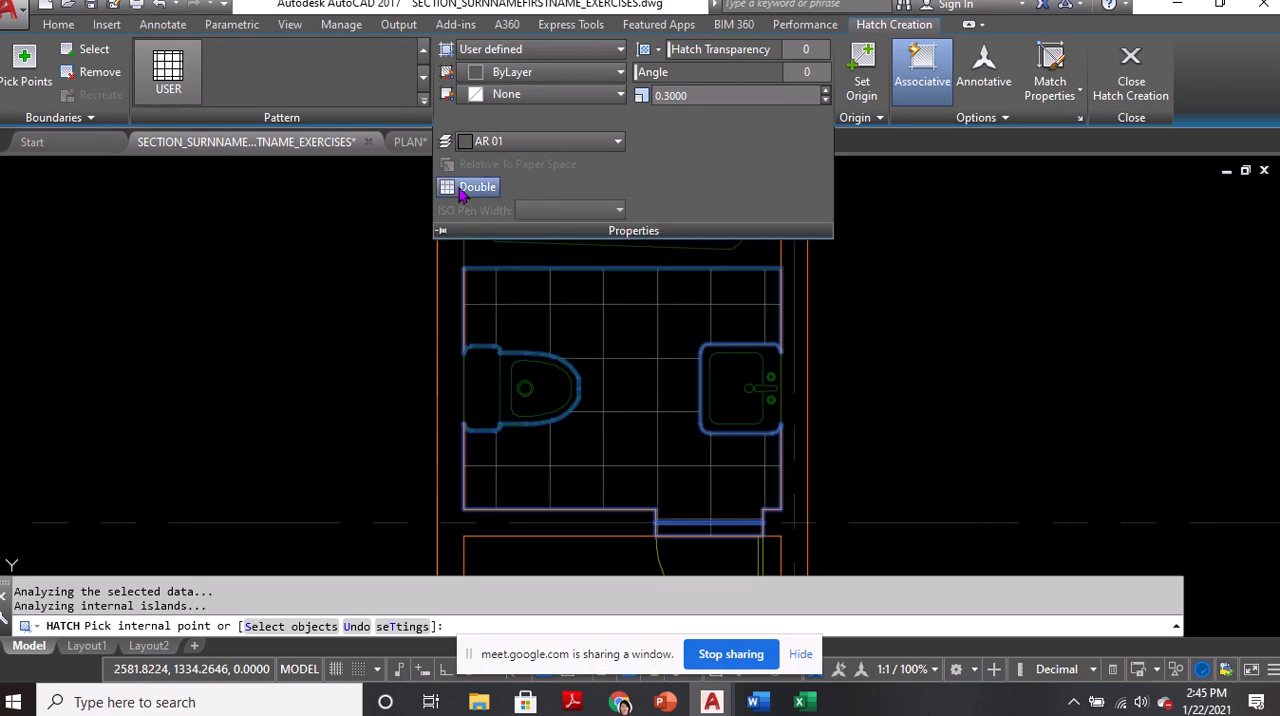
pyautogui.click(1127, 85)
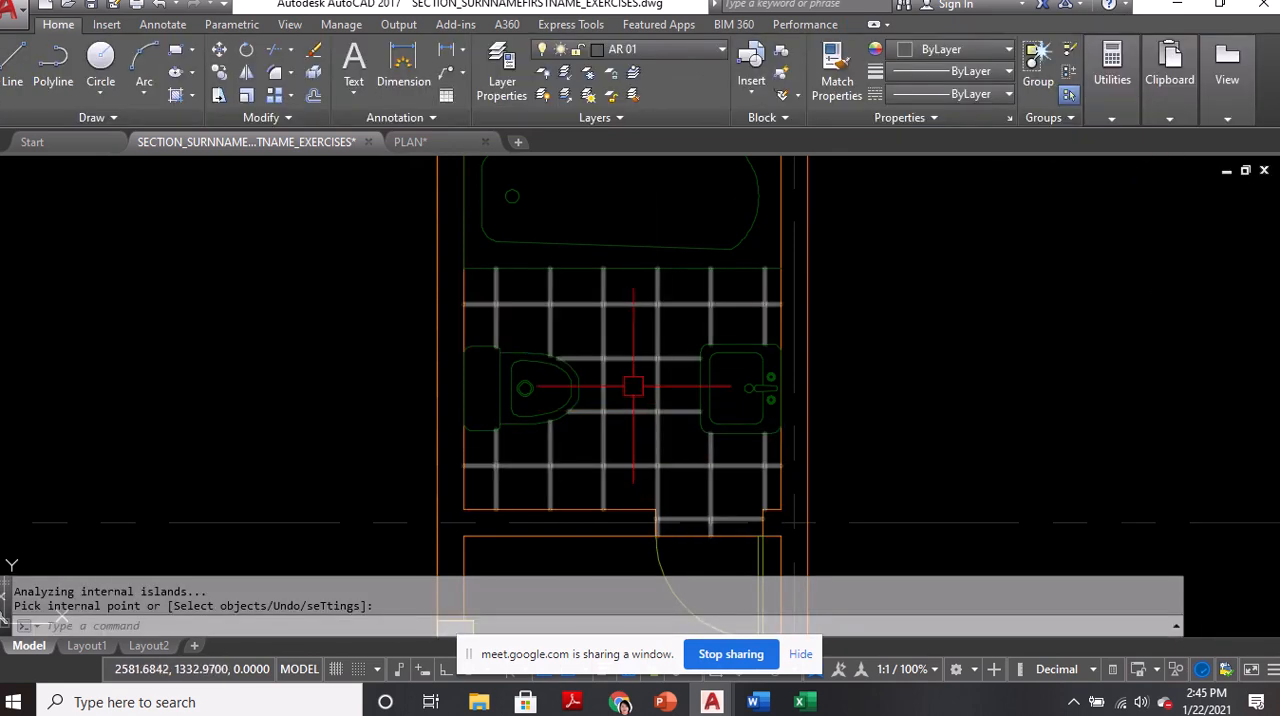
# Copy the PT. 03 text beside the hatched lot's corner and paste it over the bathroom floor
pyautogui.scroll(-2, 618, 395)
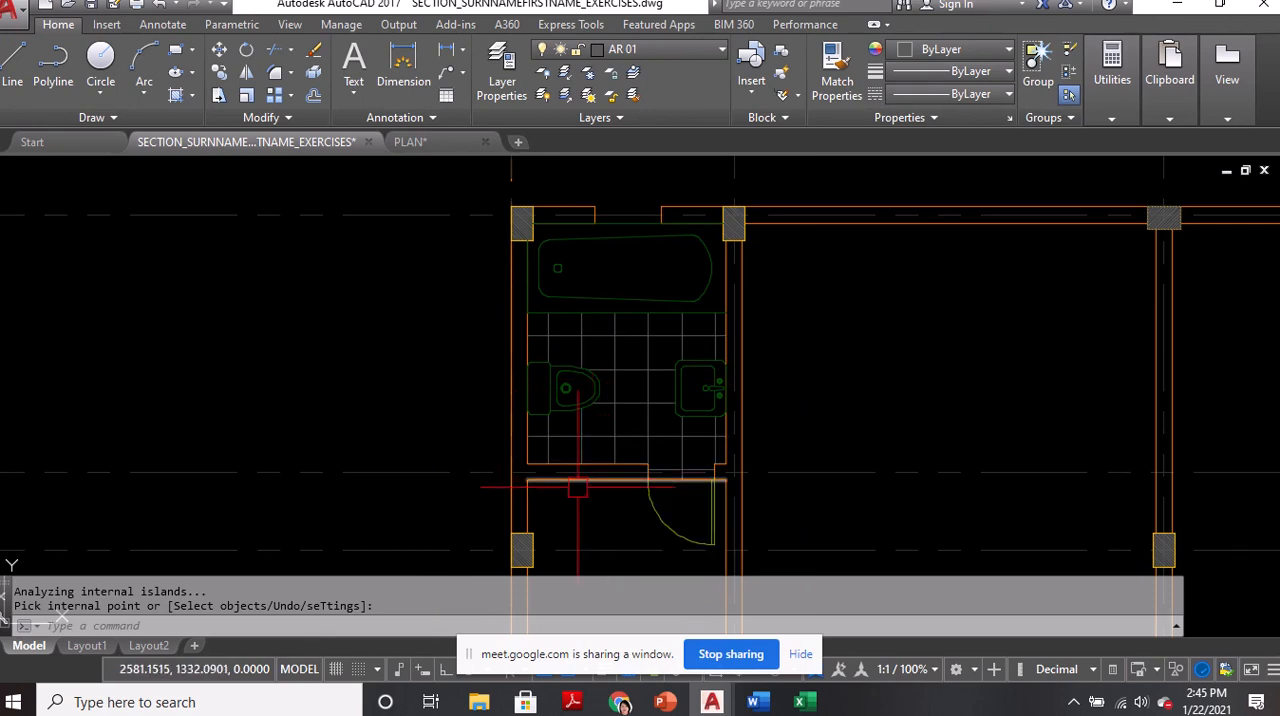
pyautogui.scroll(-5, 578, 478)
pyautogui.moveTo(780, 295); pyautogui.dragTo(757, 471, button='middle')
pyautogui.scroll(6, 745, 329)
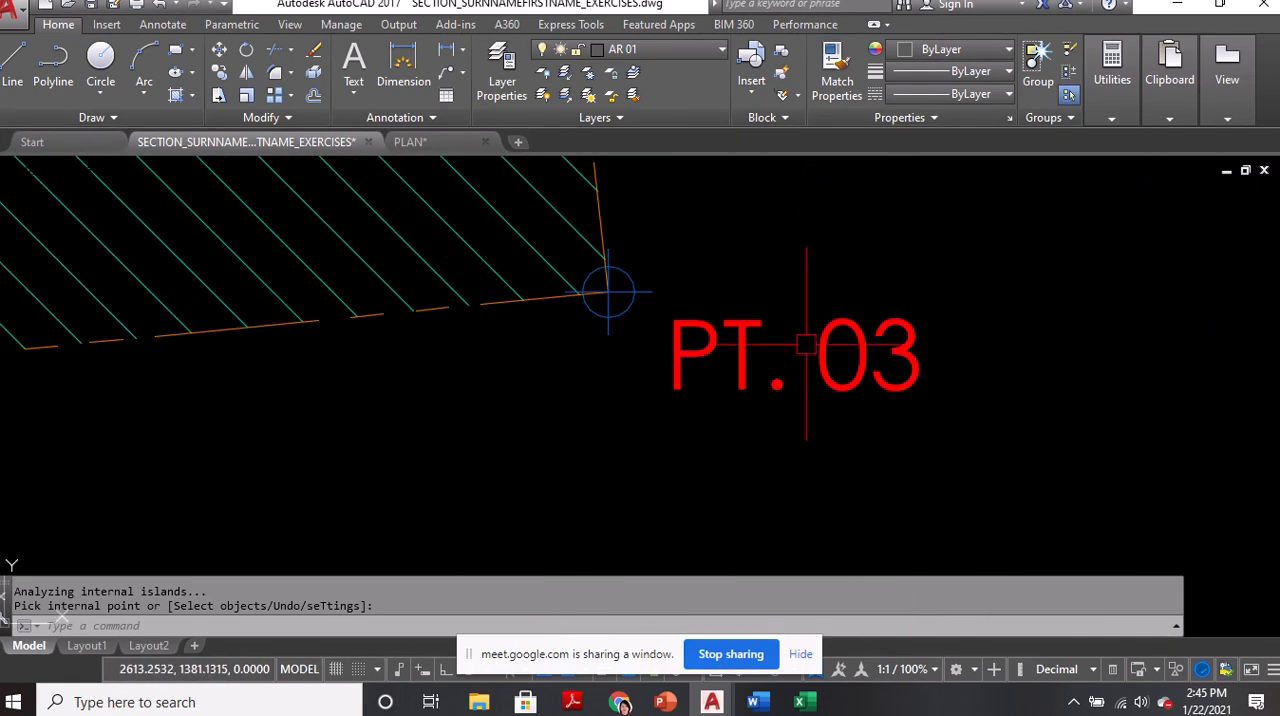
pyautogui.press('Return')
pyautogui.click(749, 322)
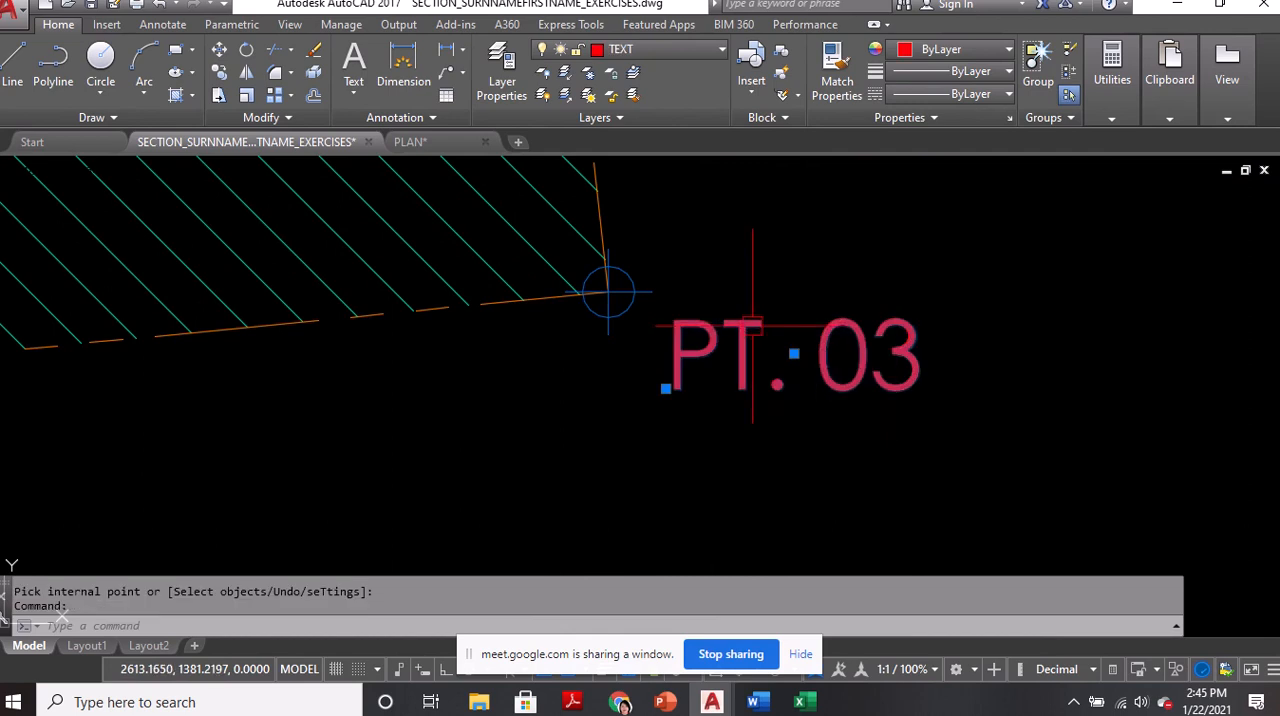
pyautogui.hotkey('ctrl', 'c')
pyautogui.scroll(-10, 749, 322)
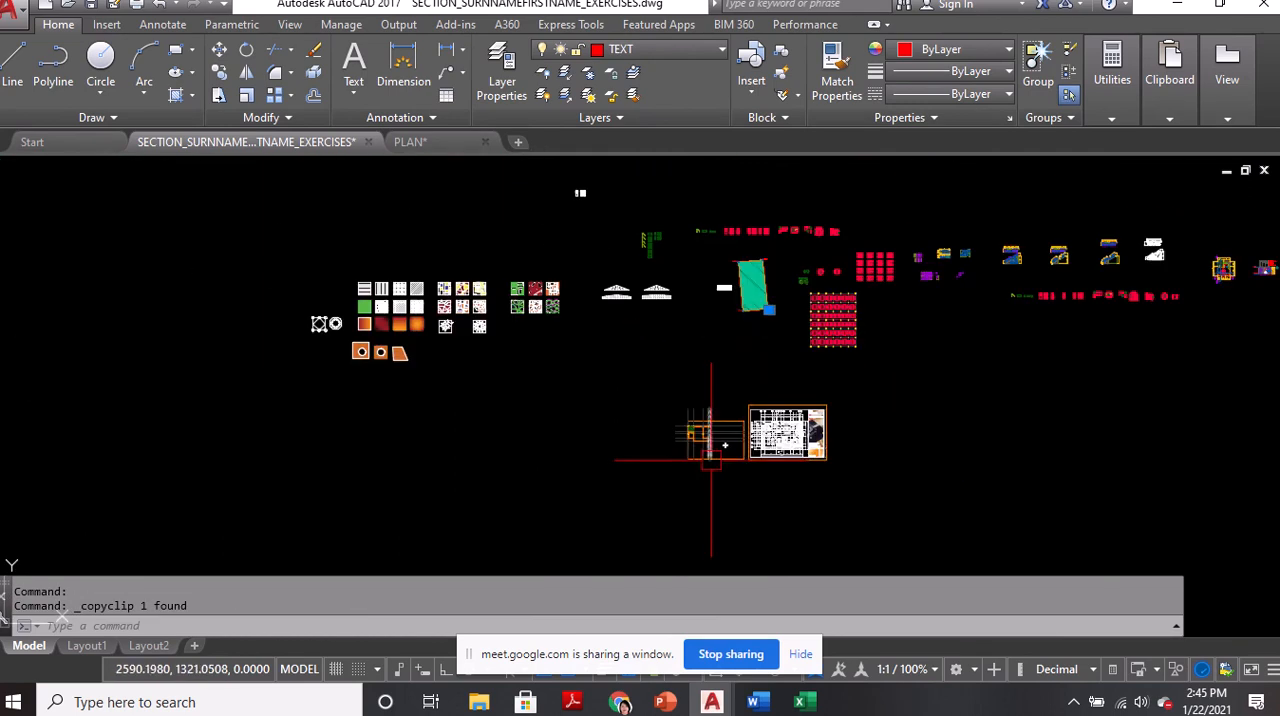
pyautogui.scroll(10, 700, 430)
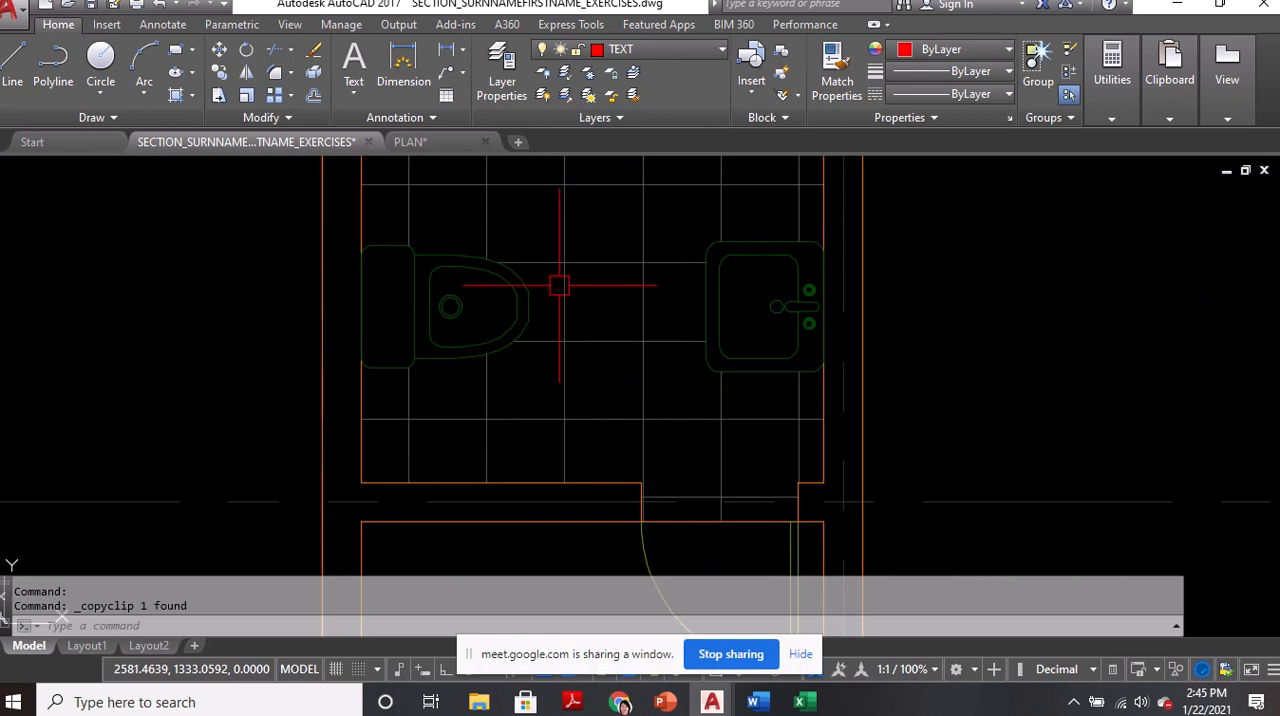
pyautogui.hotkey('ctrl', 'v')
pyautogui.scroll(-3, 589, 383)
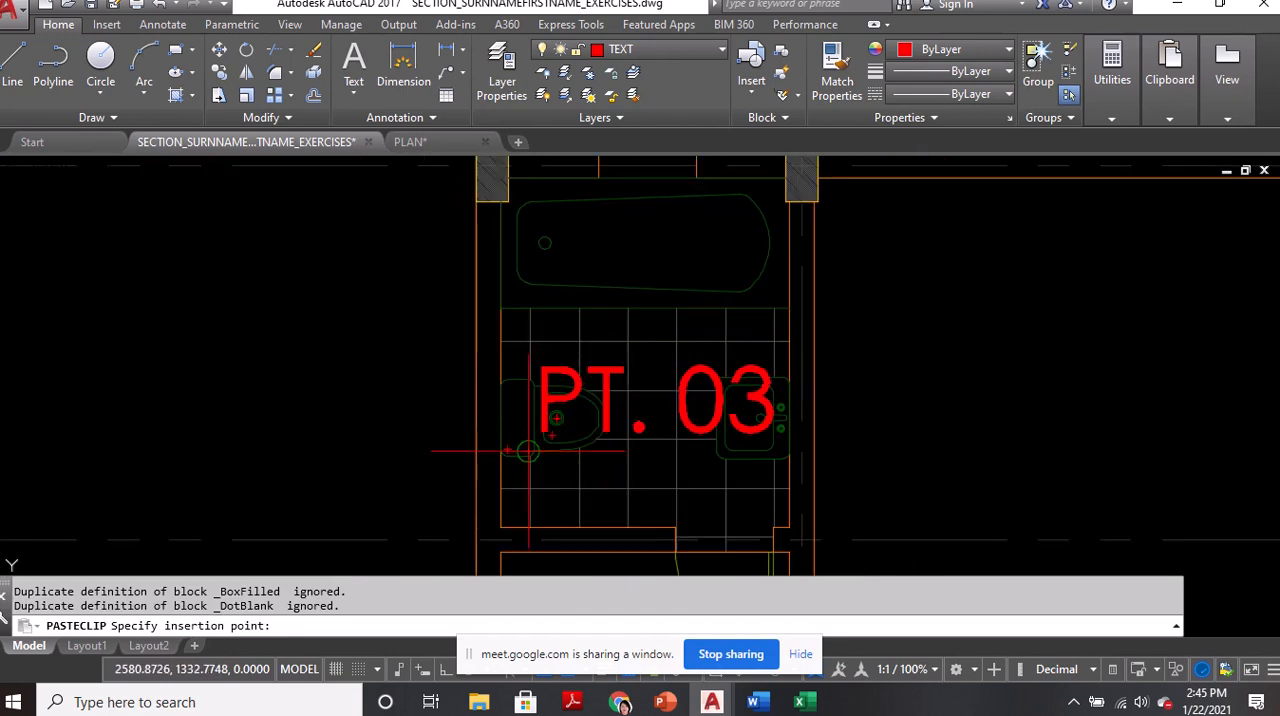
pyautogui.click(519, 458)
# Move the pasted text by its middle grip to the midpoint (M2P) between the bathroom's lower-left outer wall intersection and the upper-right column's top edge
pyautogui.click(654, 397)
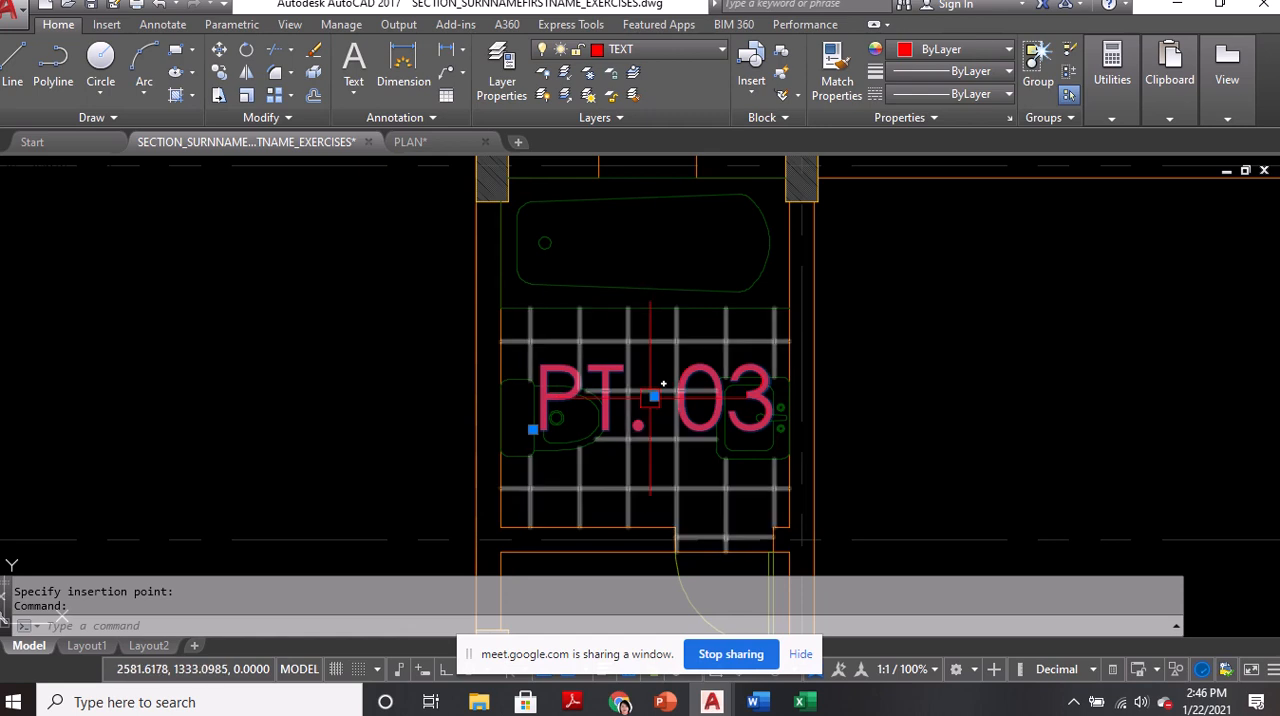
pyautogui.click(632, 400)
pyautogui.click(654, 397)
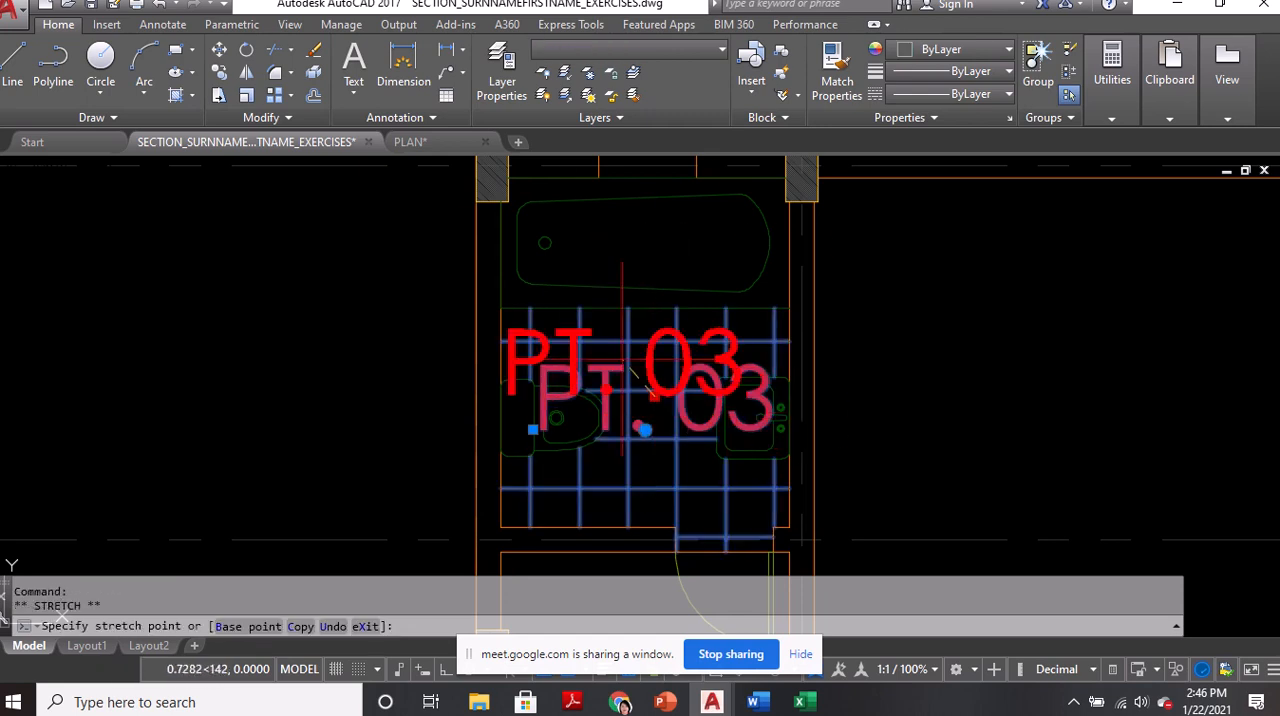
pyautogui.write('m2p')
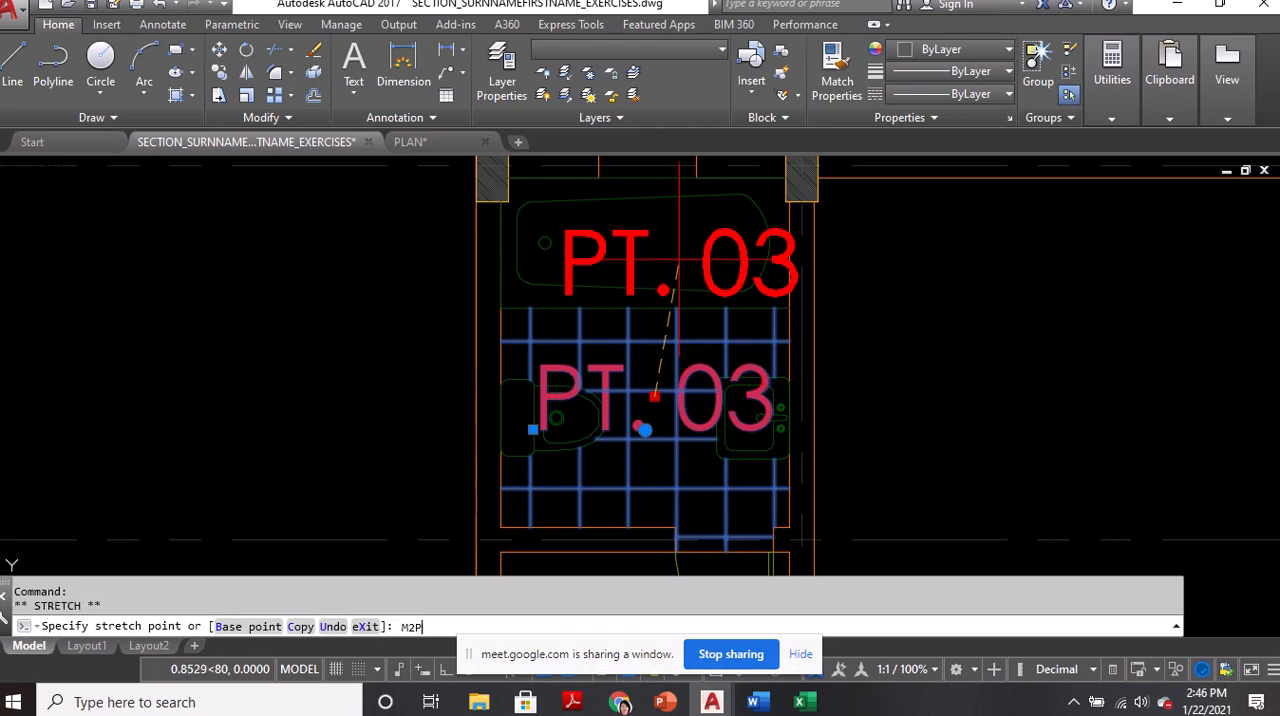
pyautogui.press('Return')
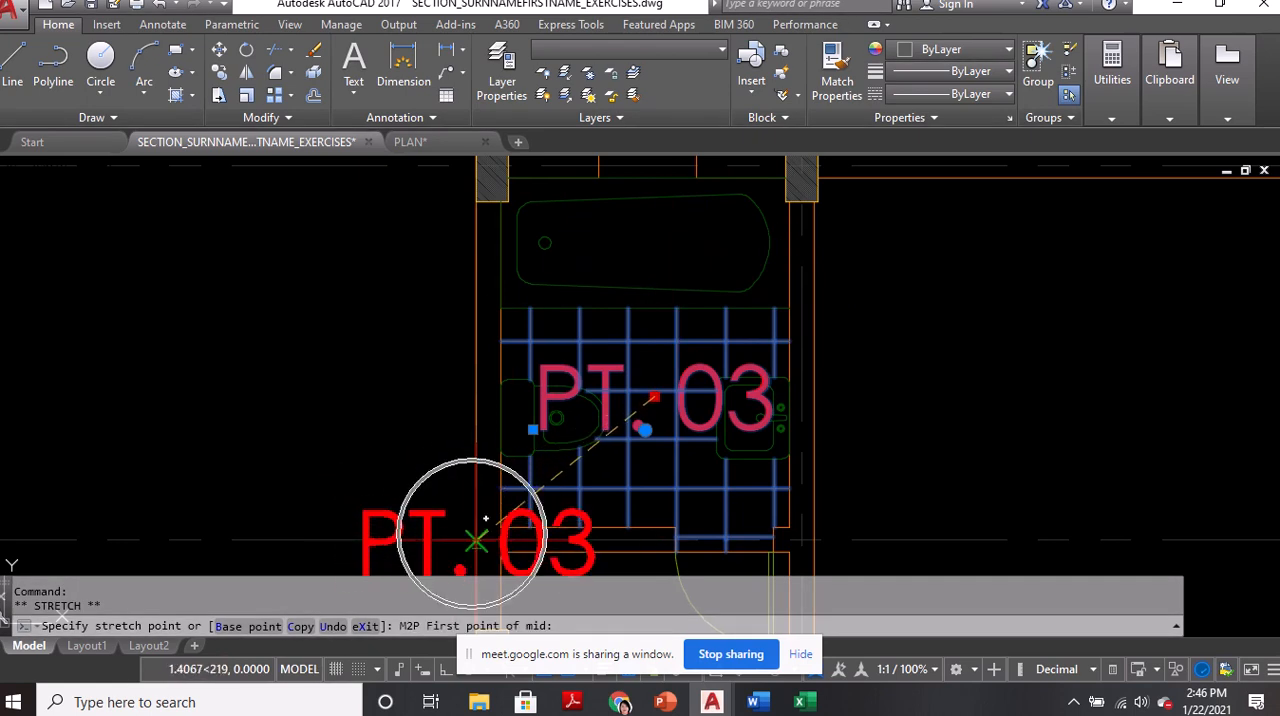
pyautogui.click(478, 540)
pyautogui.moveTo(803, 157); pyautogui.dragTo(745, 257, button='middle')
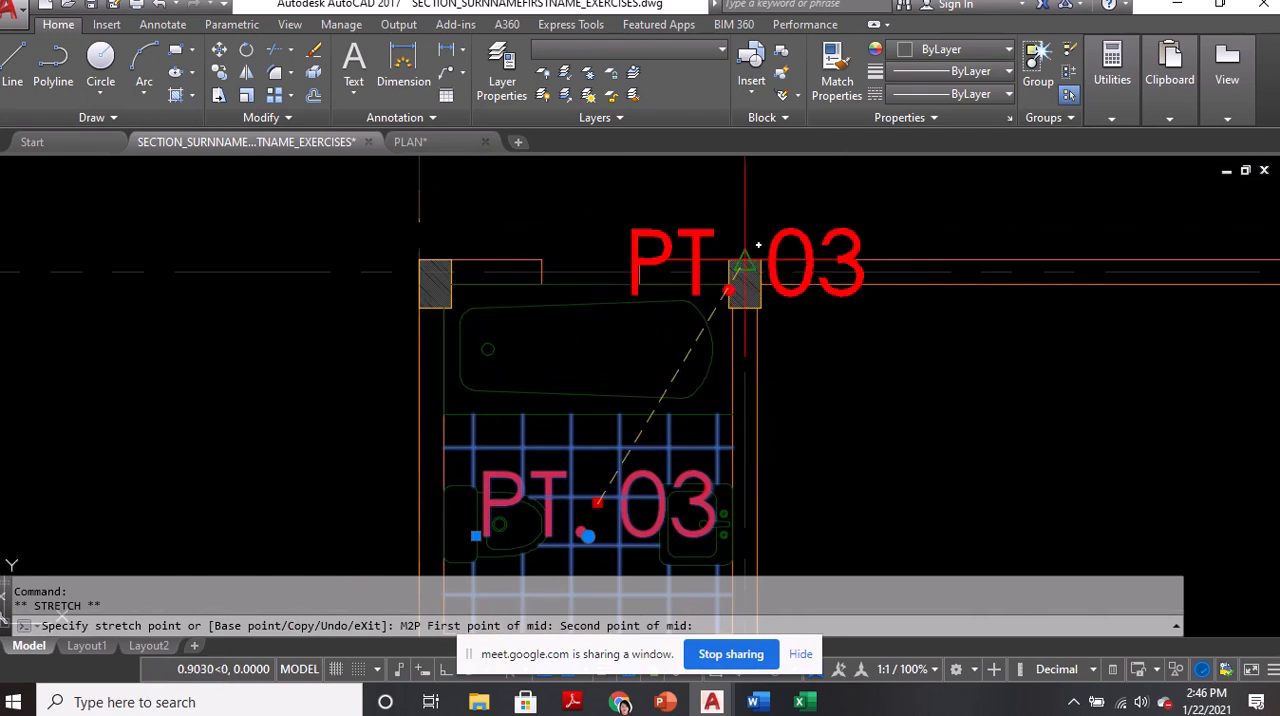
pyautogui.click(745, 255)
pyautogui.press('Escape')
# Set the bathroom text's height to 0.2 using Quick Properties
pyautogui.moveTo(609, 443); pyautogui.dragTo(660, 340, button='middle')
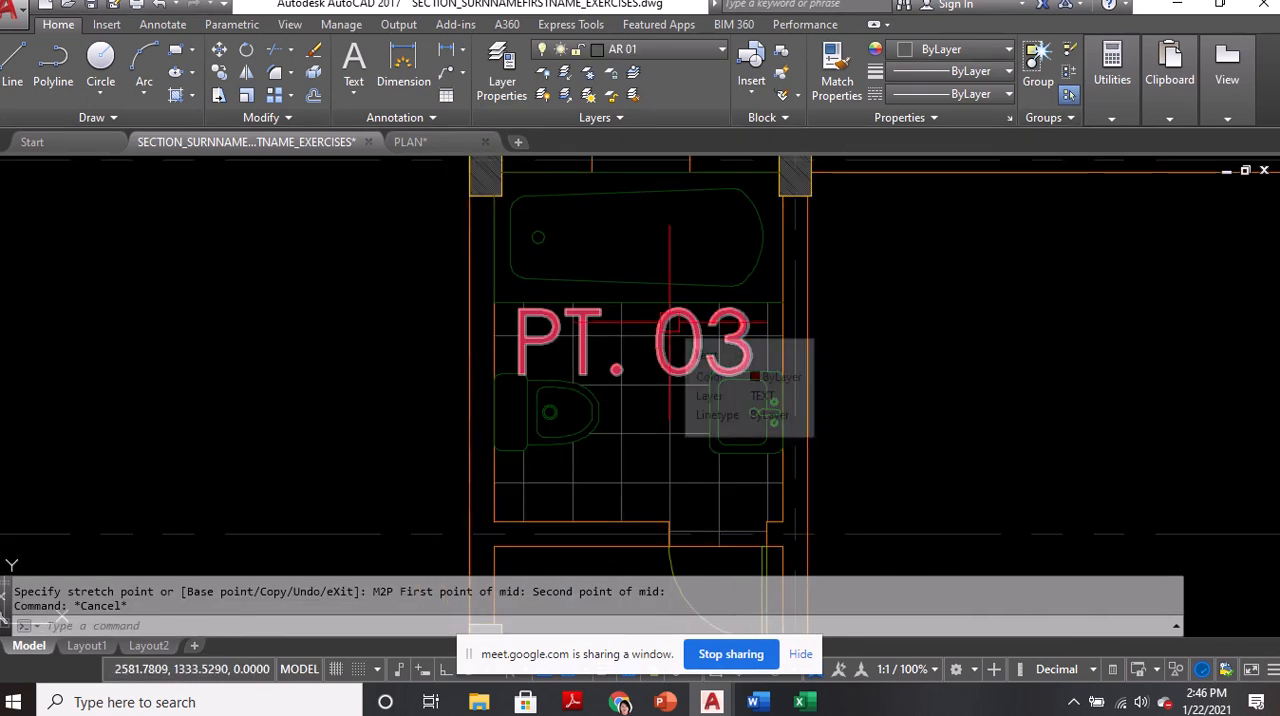
pyautogui.write('q')
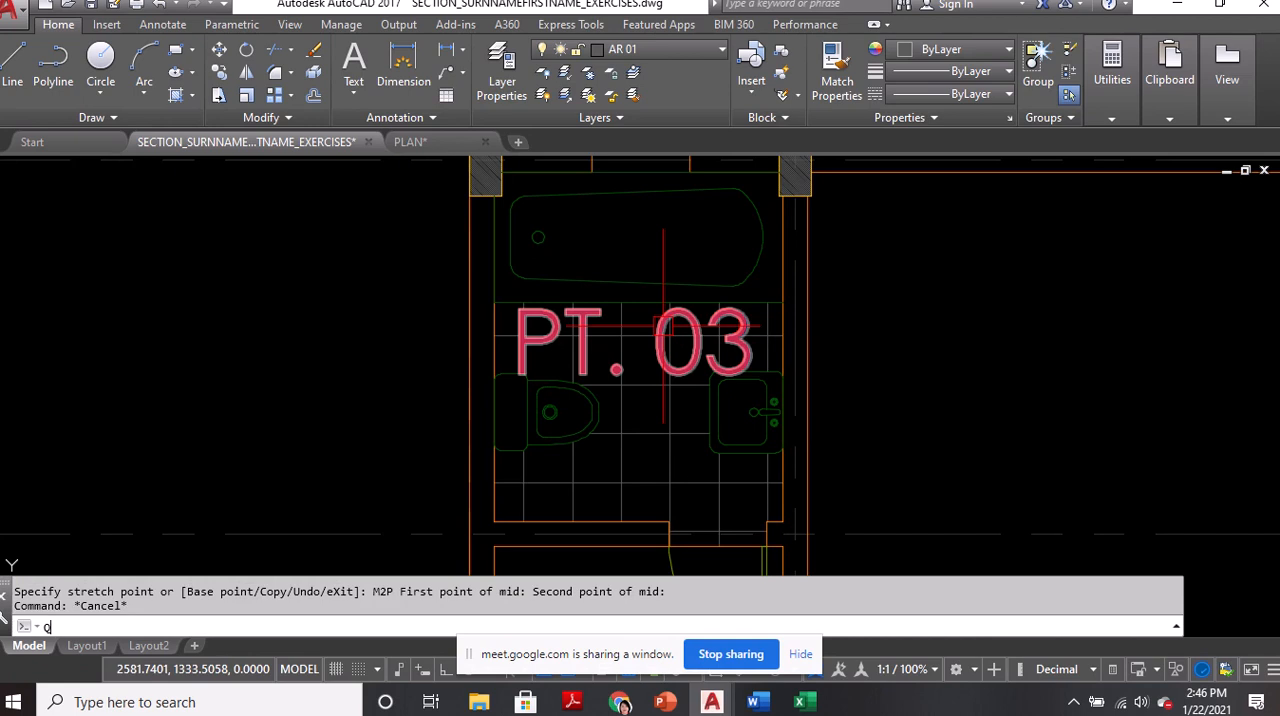
pyautogui.write('p')
pyautogui.press('Return')
pyautogui.click(663, 321)
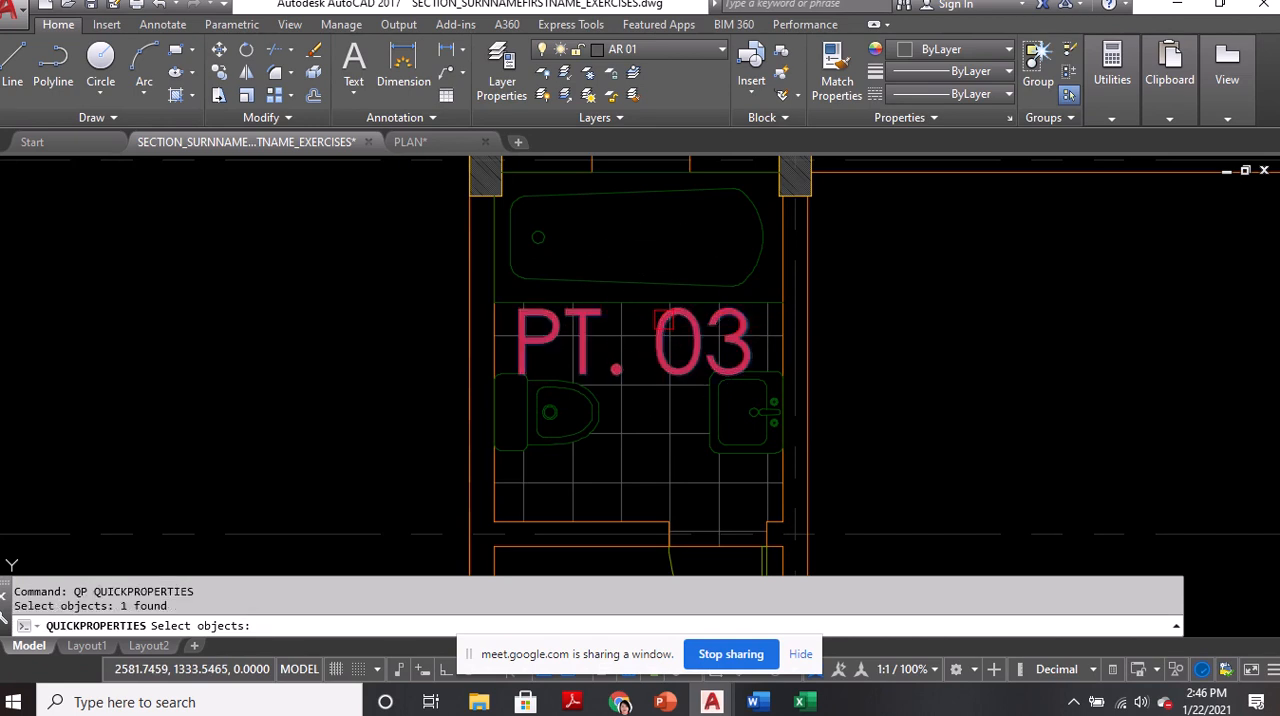
pyautogui.press('Return')
pyautogui.click(873, 280)
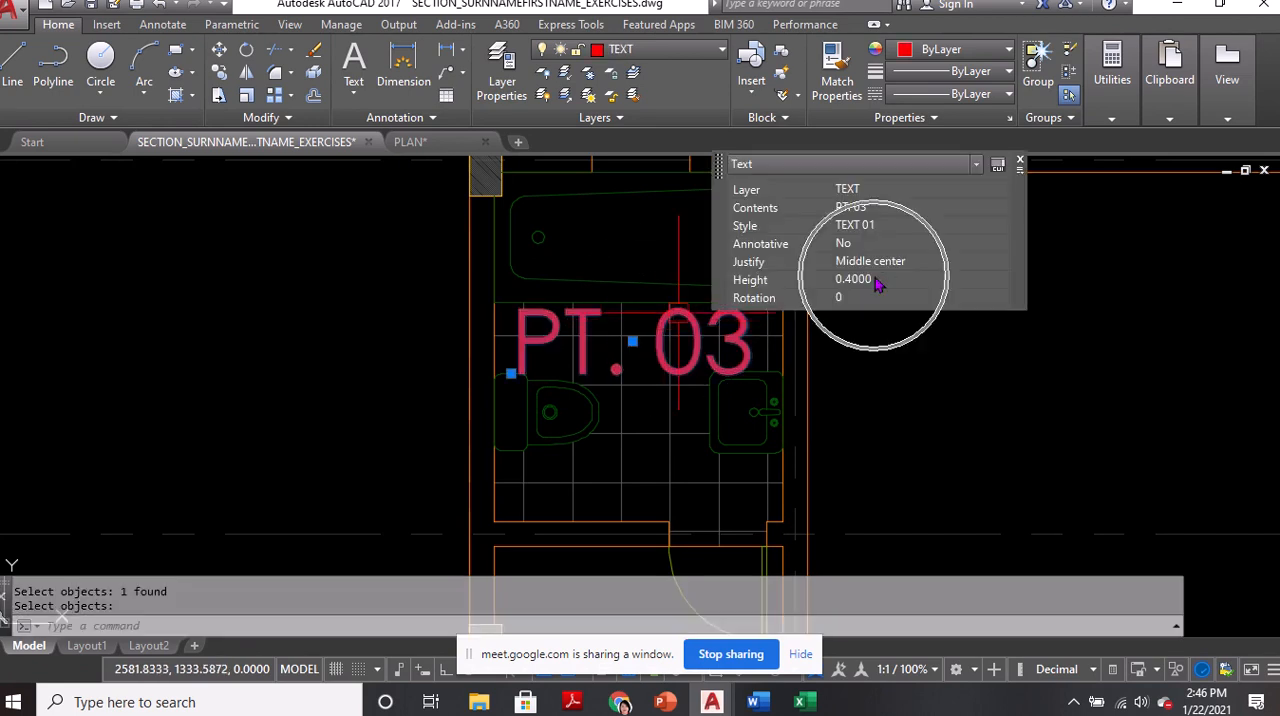
pyautogui.write('0')
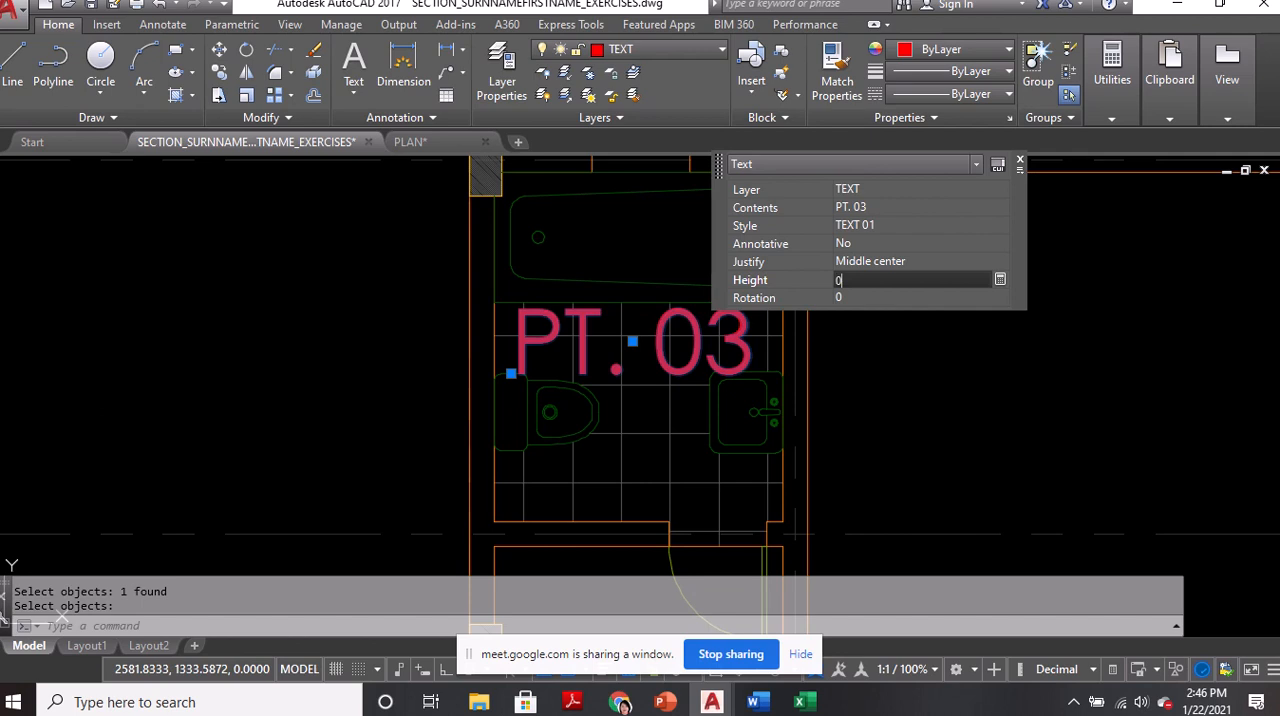
pyautogui.press('Tab')
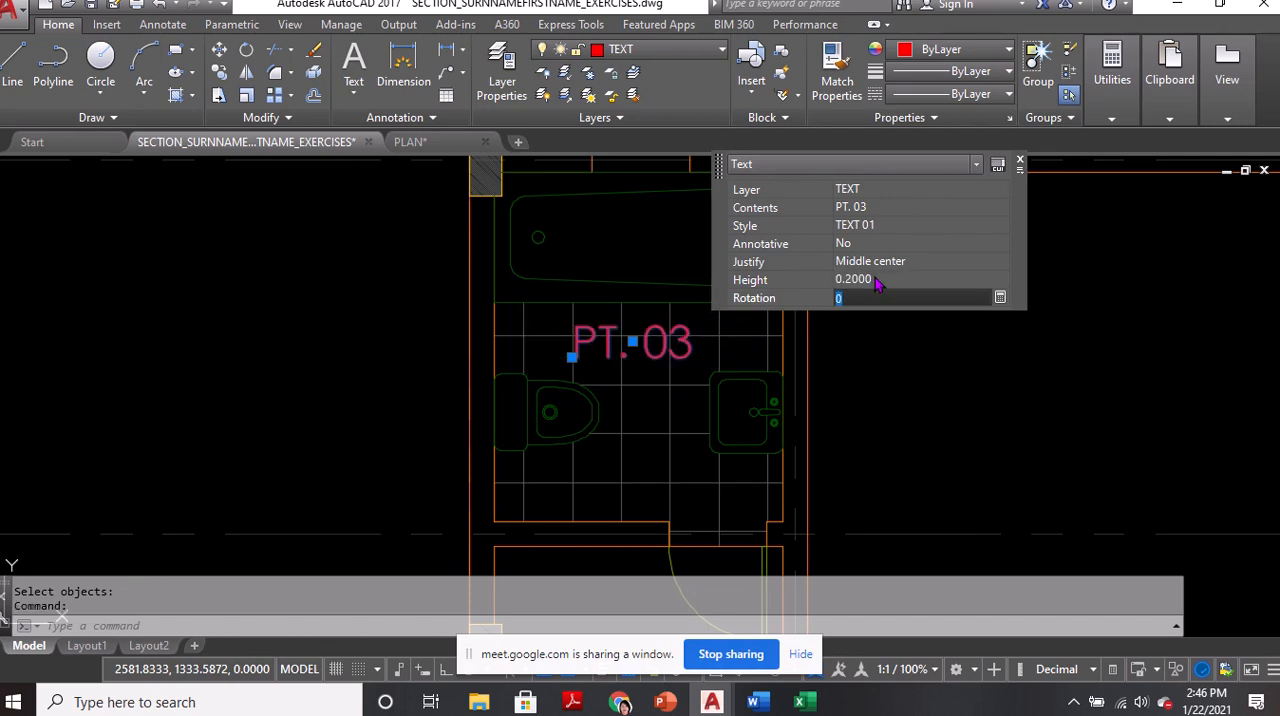
pyautogui.press('Escape')
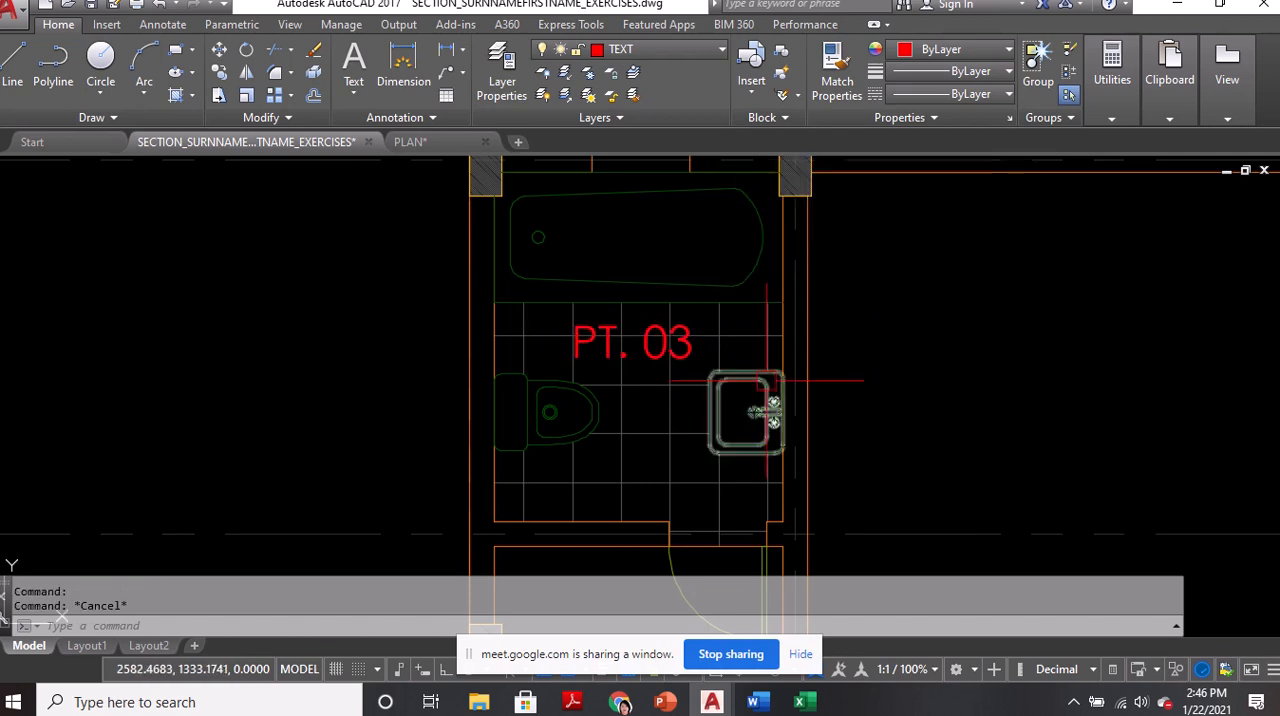
# Change the bathroom label's contents to T&B and save the drawing
pyautogui.doubleClick(646, 356)
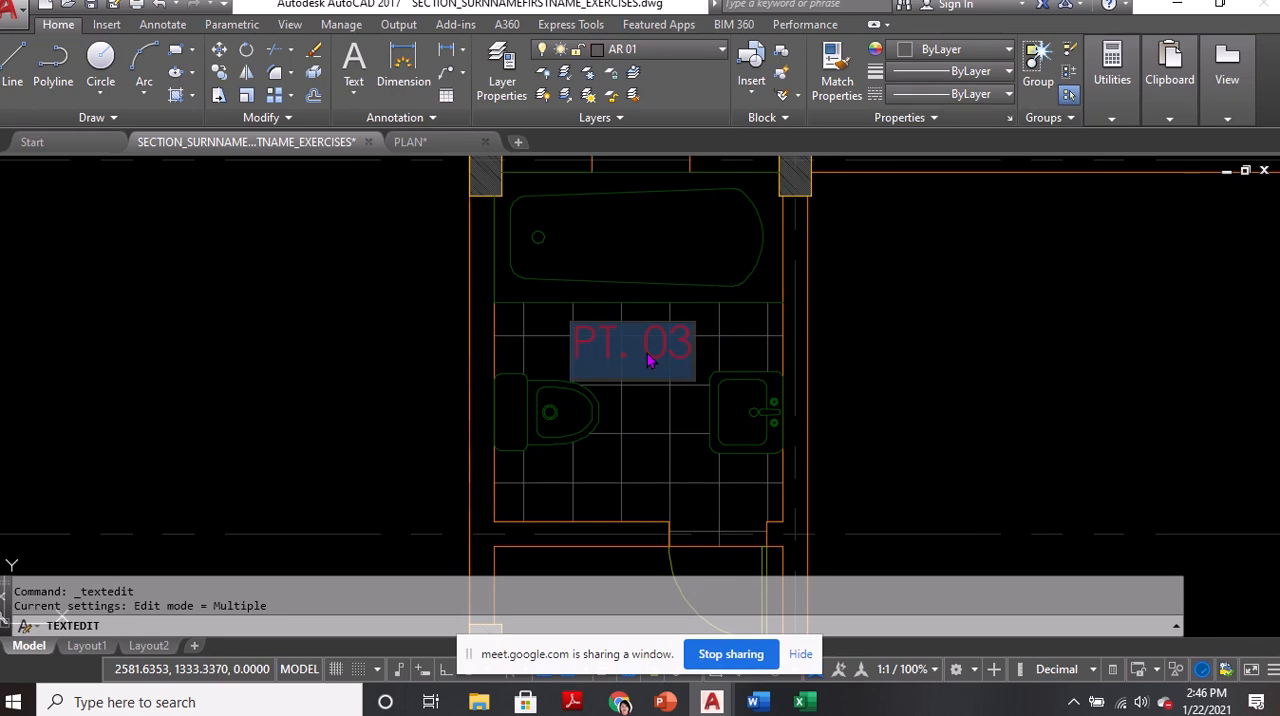
pyautogui.write('T&')
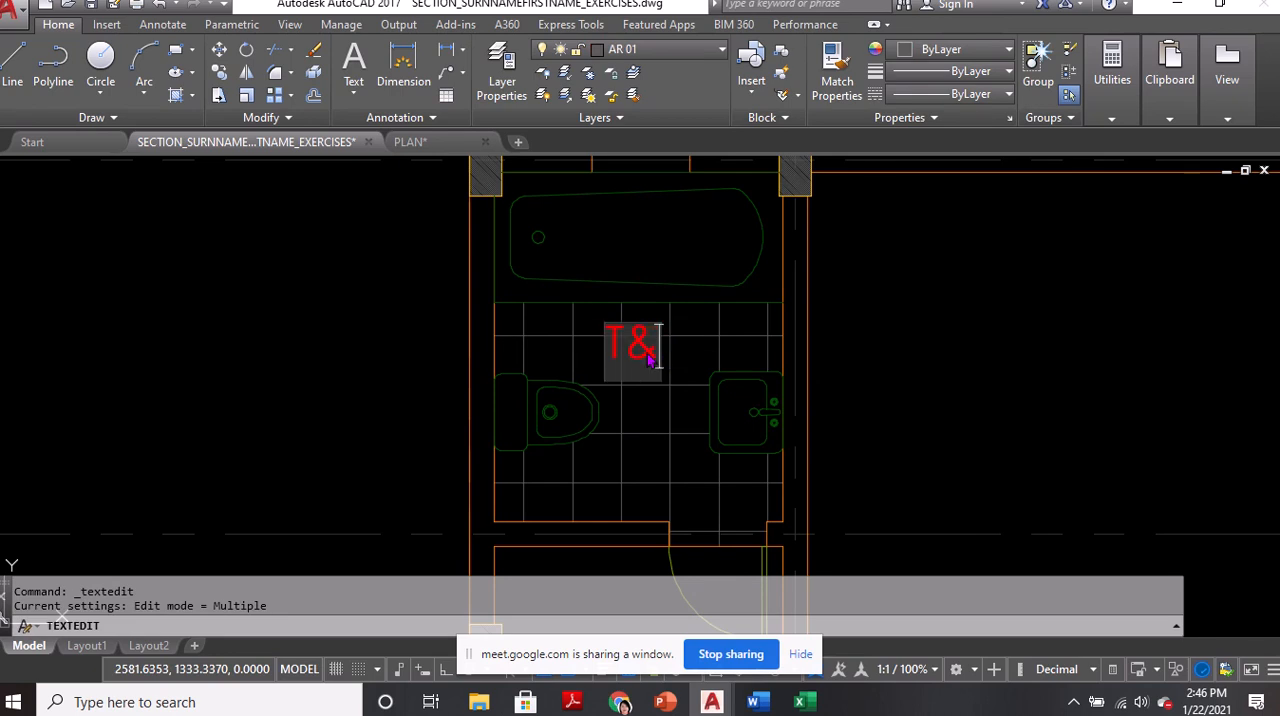
pyautogui.write('B')
pyautogui.press('Return')
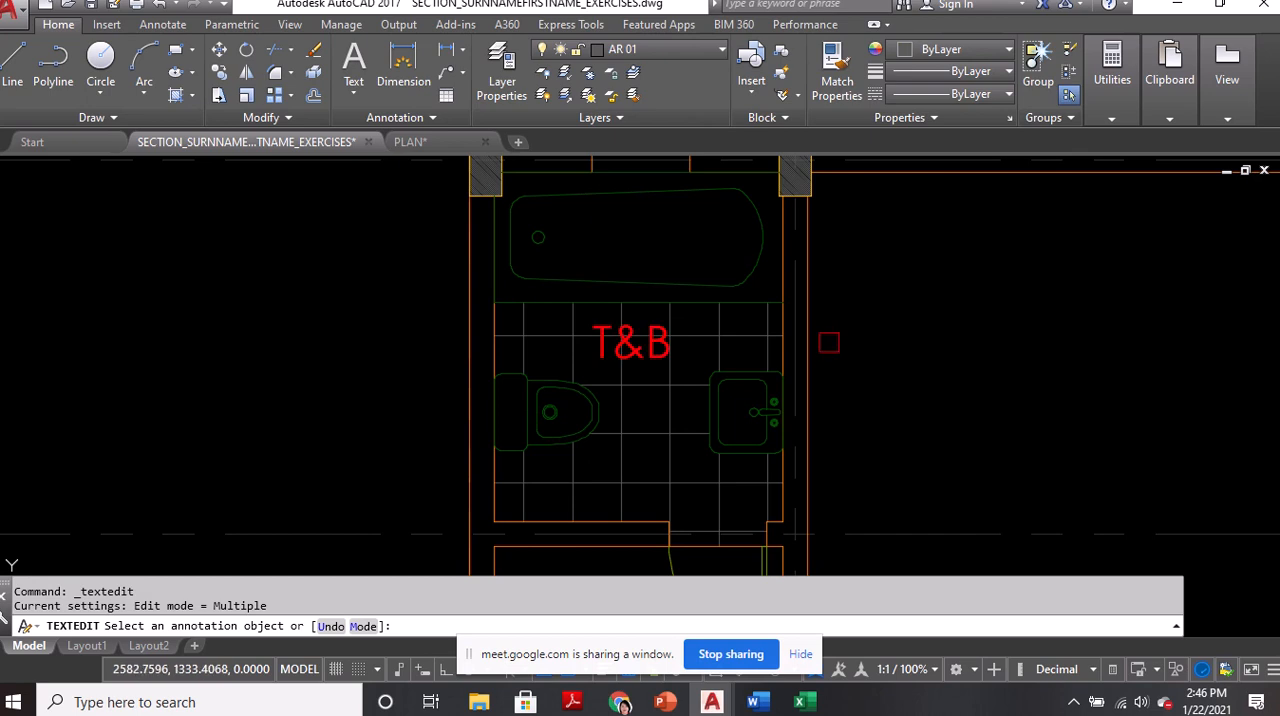
pyautogui.press('Return')
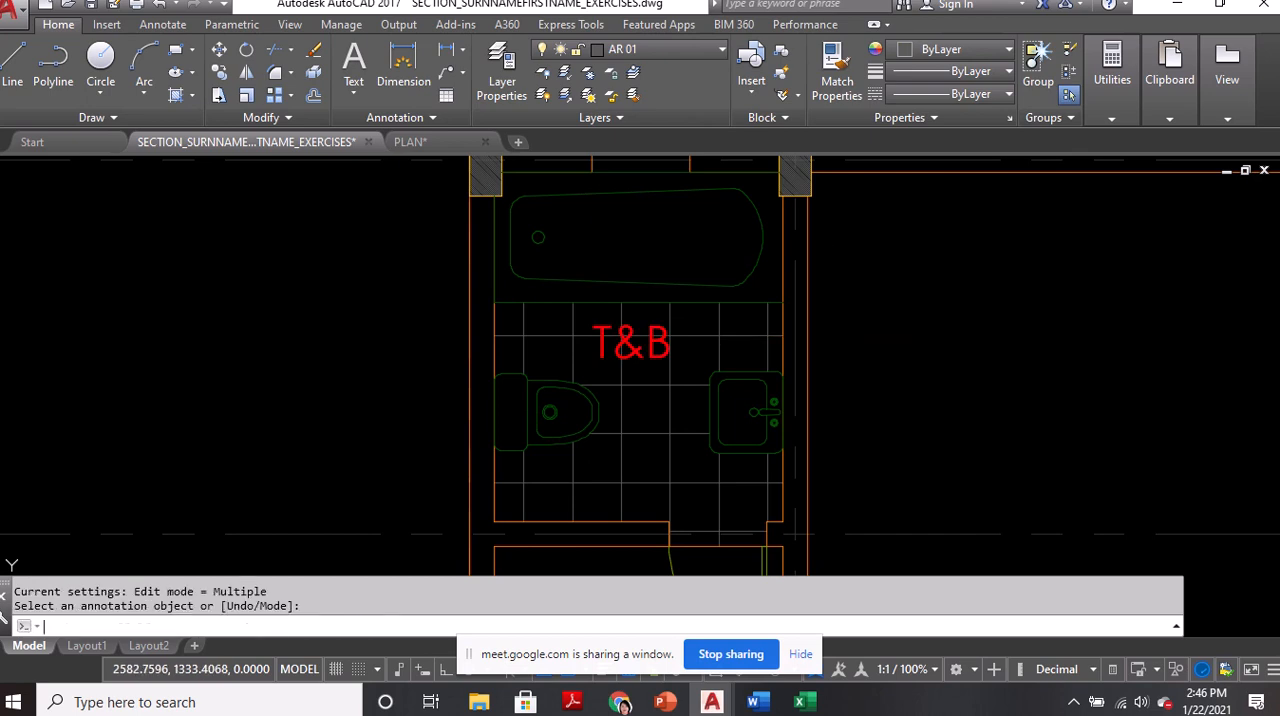
pyautogui.hotkey('ctrl', 's')
# Switch to the Google Meet window to check the class participants
pyautogui.moveTo(664, 387)
pyautogui.mouseDown(button='middle')
pyautogui.moveTo(654, 449)
pyautogui.moveTo(654, 337)
pyautogui.mouseUp(button='middle')
pyautogui.moveTo(620, 704)
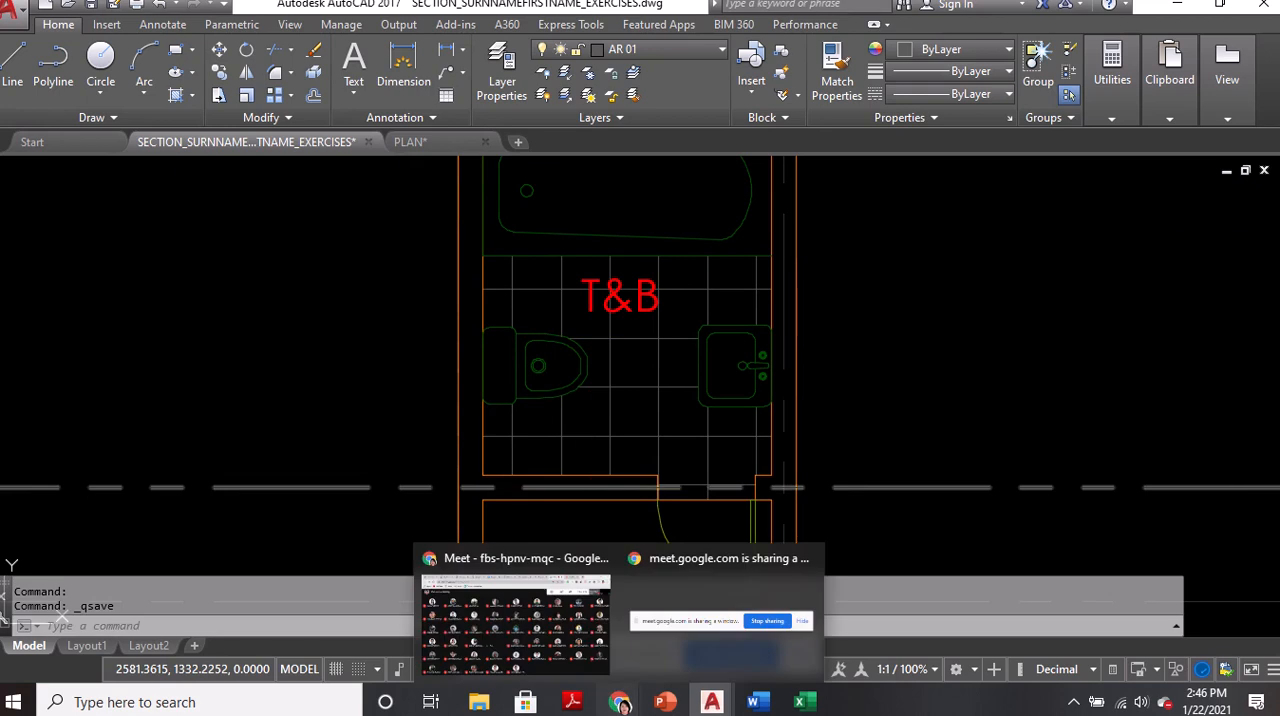
pyautogui.click(590, 683)
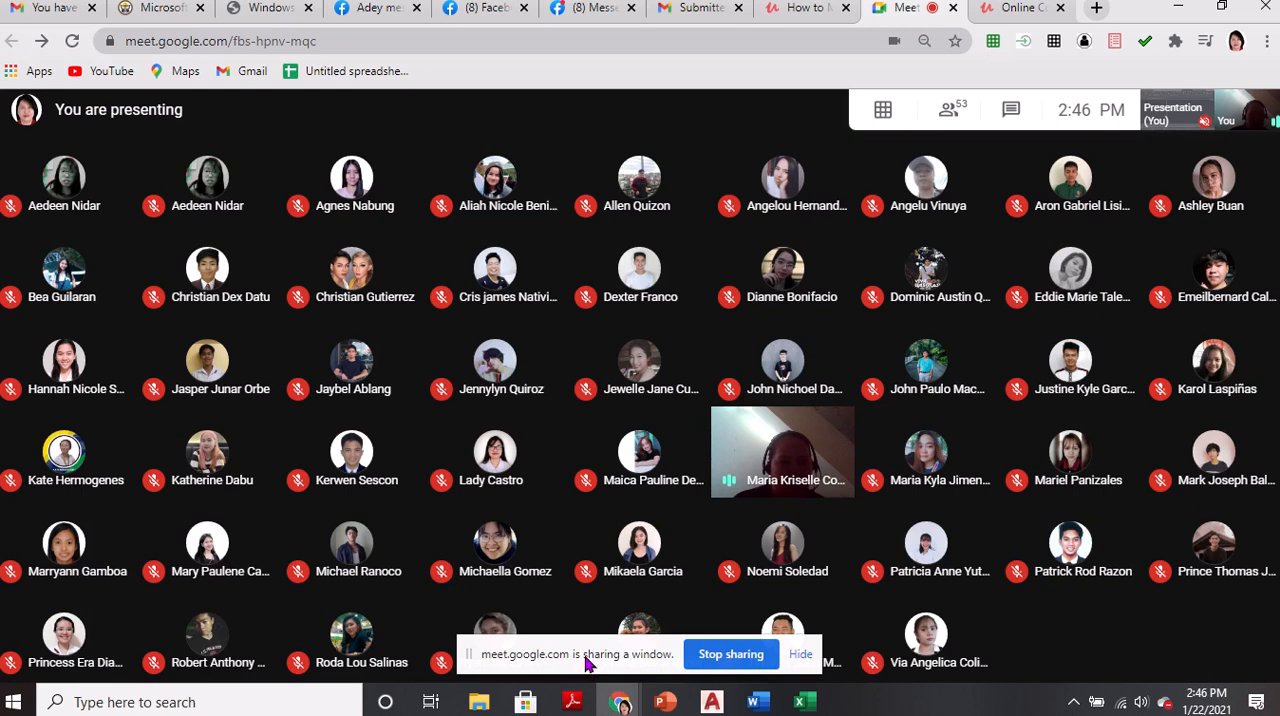
# Review the labelled bathroom in AutoCAD, check the class participants in Google Meet, and return to the AutoCAD drawing
pyautogui.hotkey('alt', 'Tab')
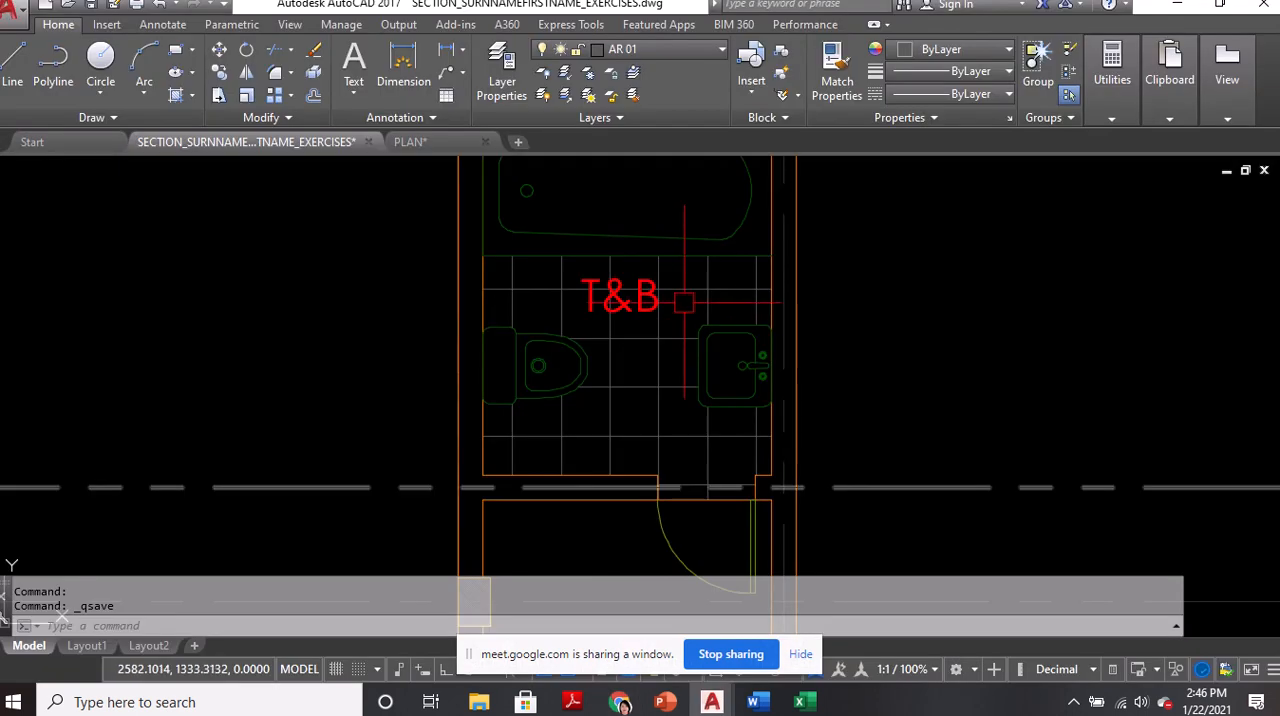
pyautogui.scroll(-3, 705, 310)
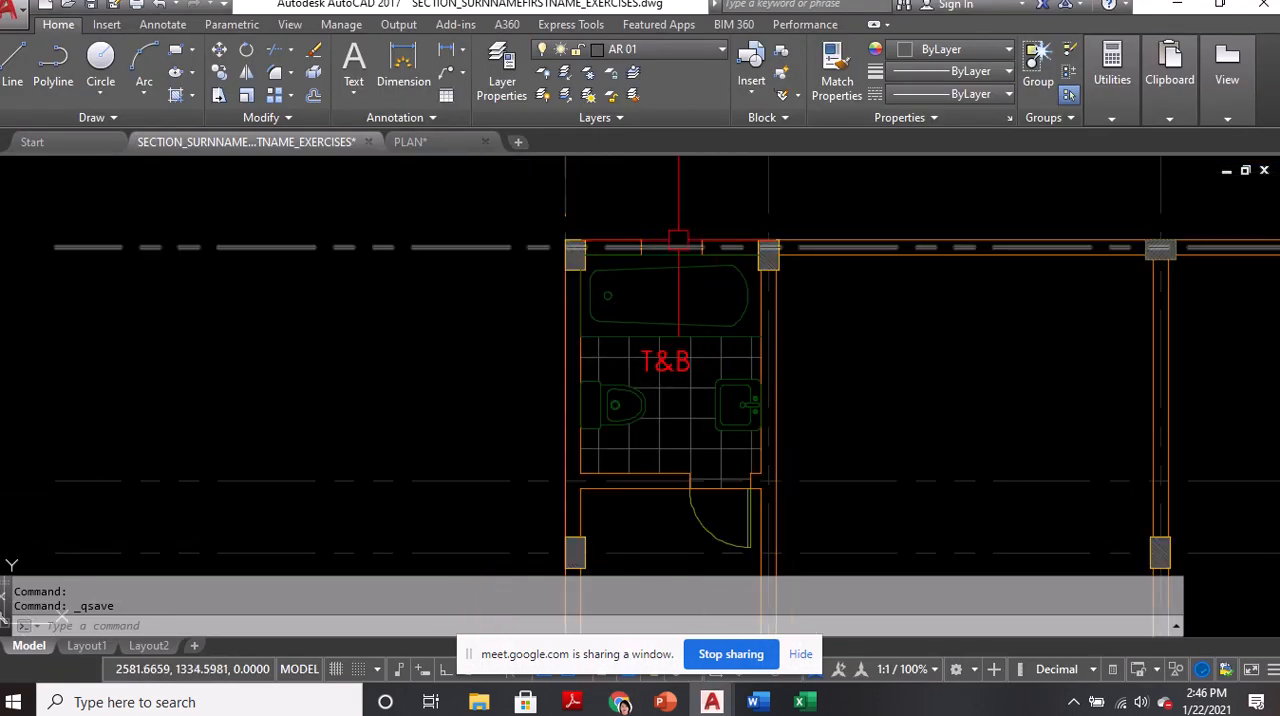
pyautogui.moveTo(705, 264)
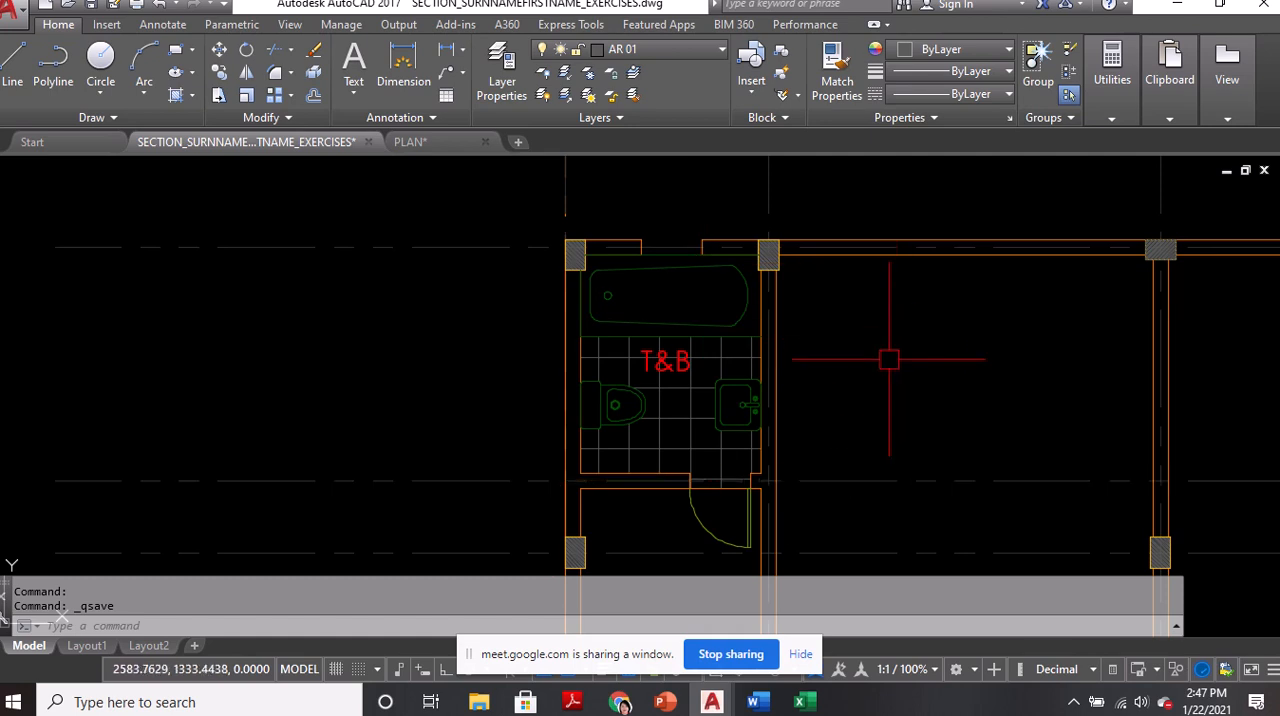
pyautogui.moveTo(620, 704)
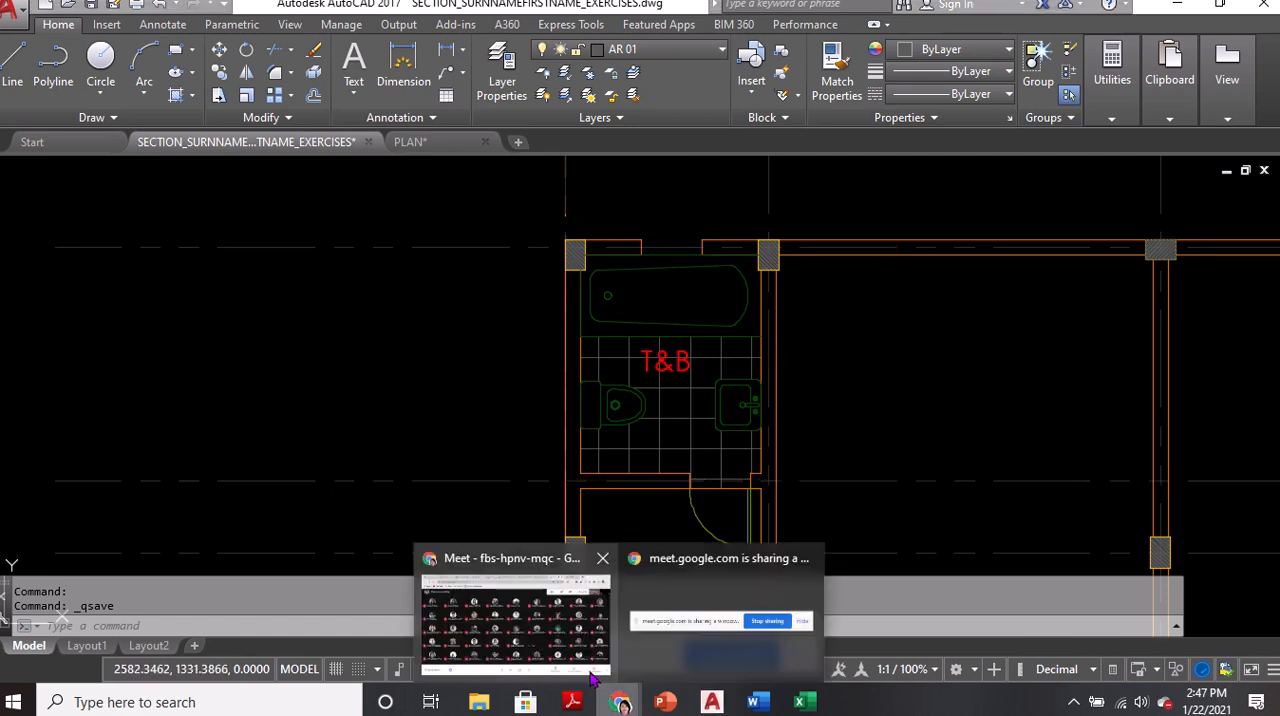
pyautogui.click(590, 668)
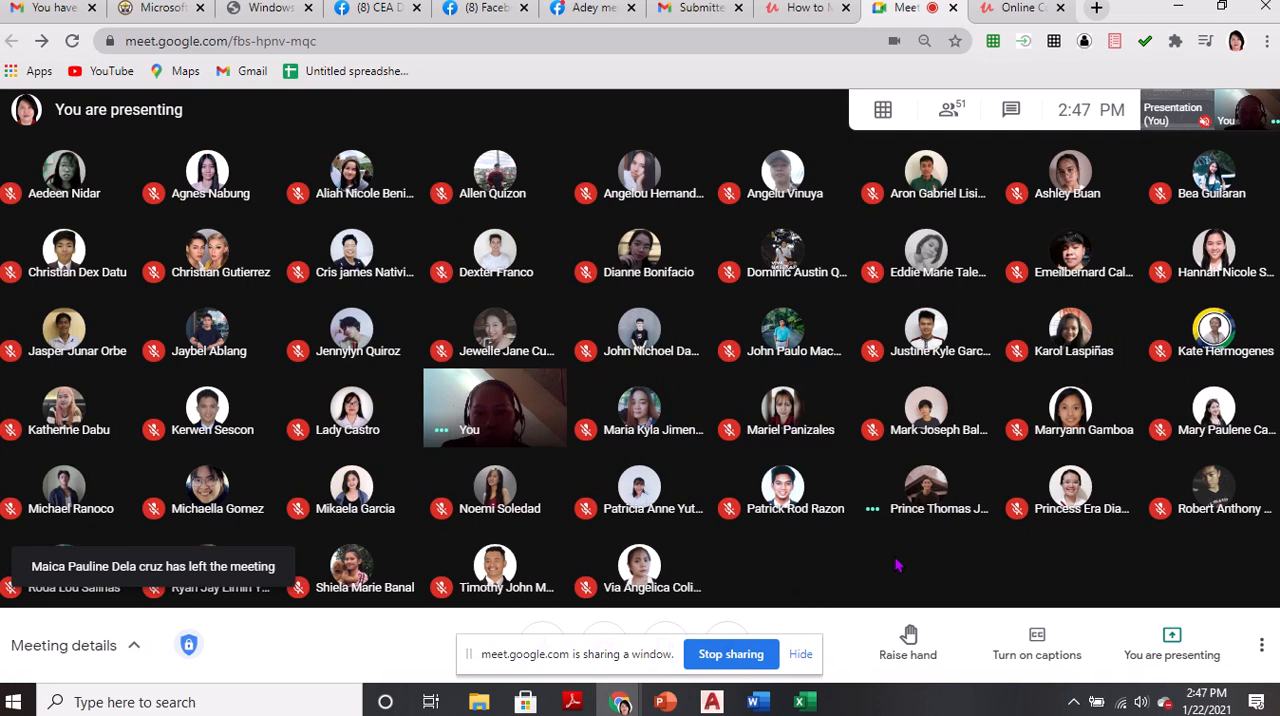
pyautogui.hotkey('alt', 'Tab')
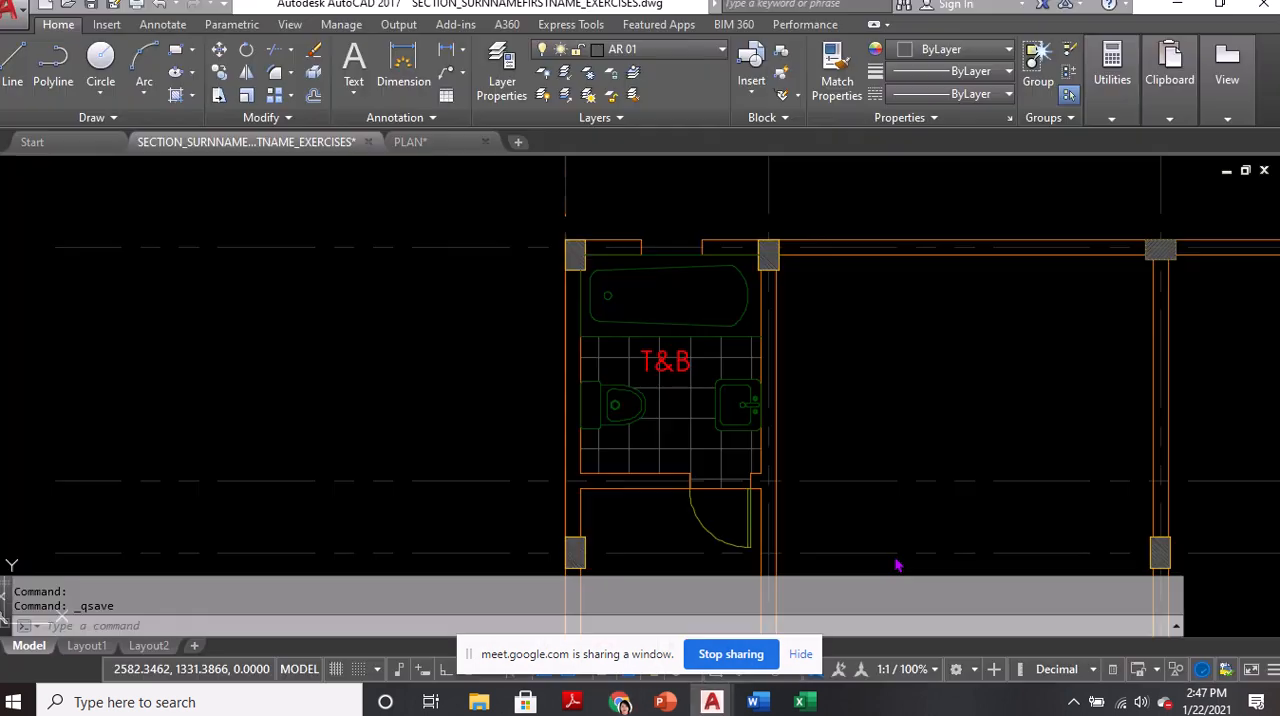
pyautogui.moveTo(733, 344); pyautogui.dragTo(705, 372, button='middle')
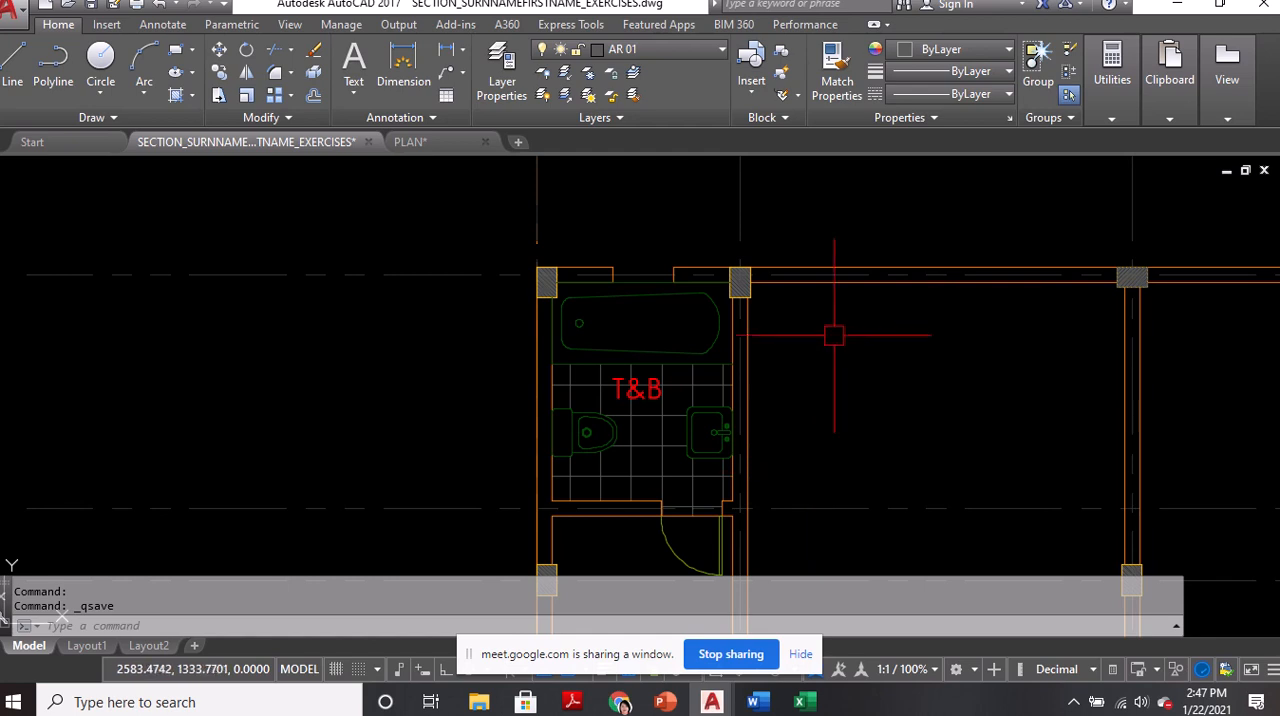
pyautogui.click(730, 428)
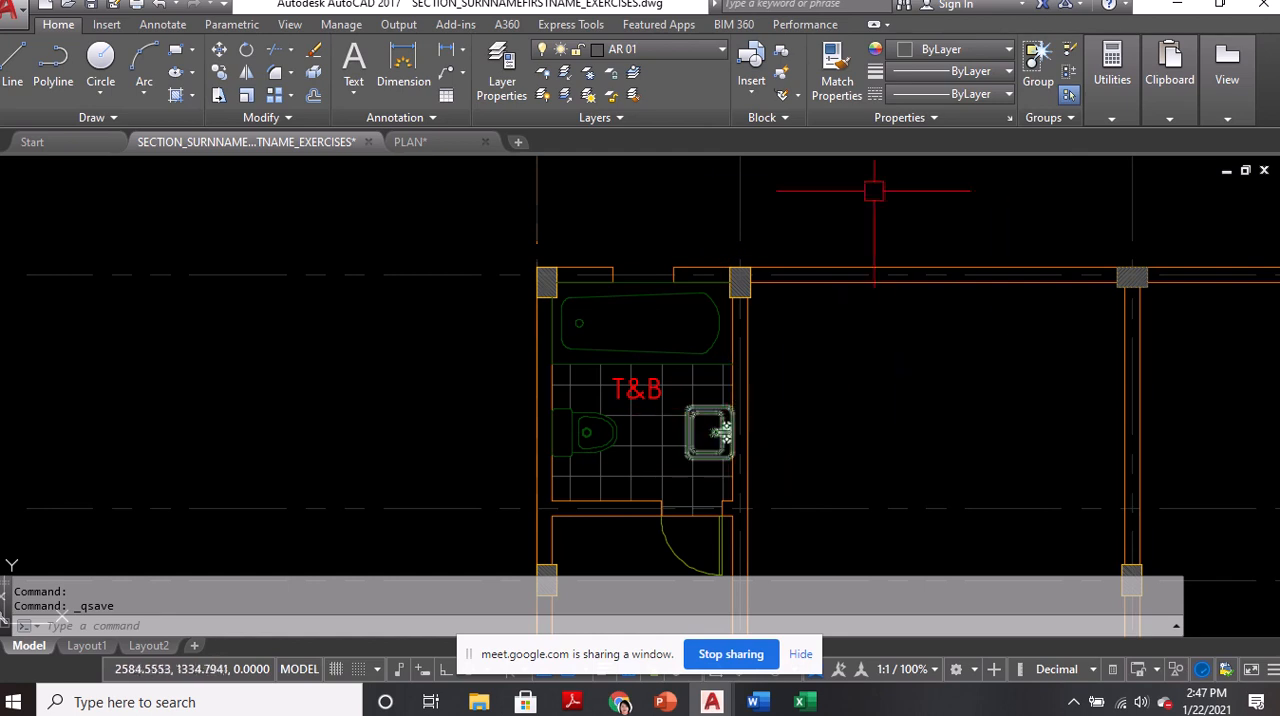
pyautogui.press('Escape')
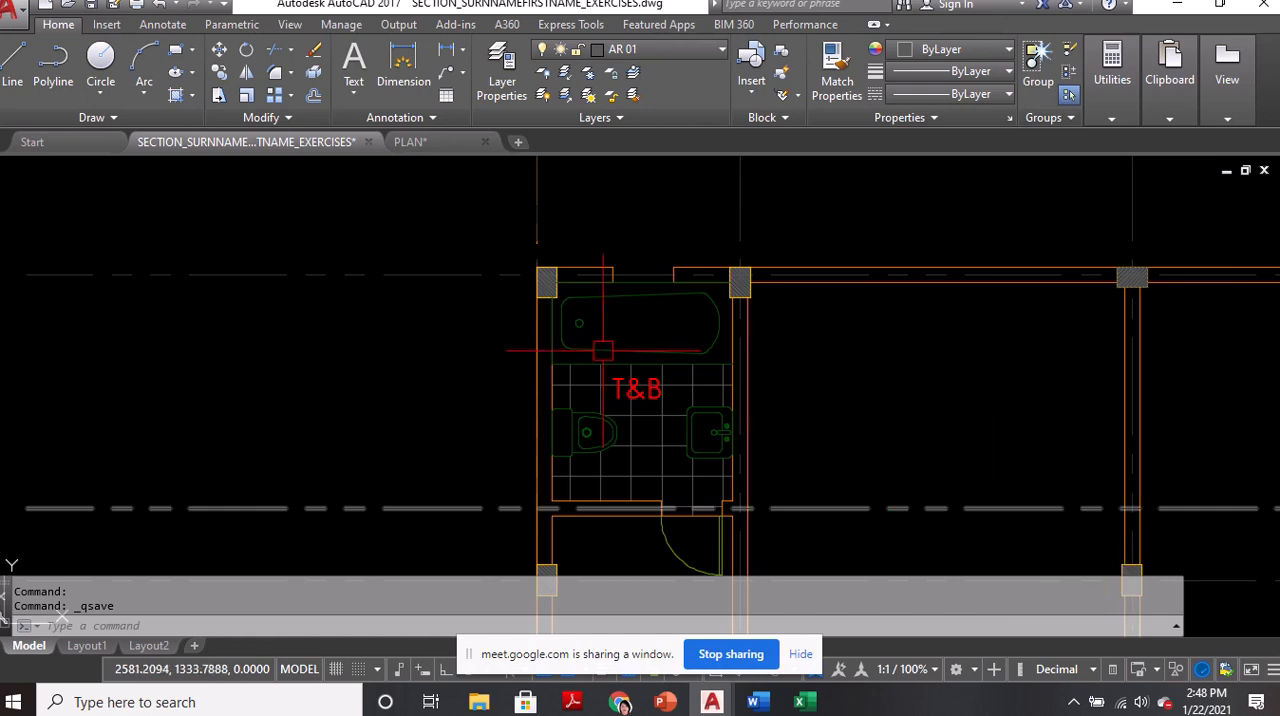
# Make WINDOWS the current layer in the Layer Properties Manager
pyautogui.scroll(6, 630, 280)
pyautogui.moveTo(620, 251); pyautogui.dragTo(614, 322, button='middle')
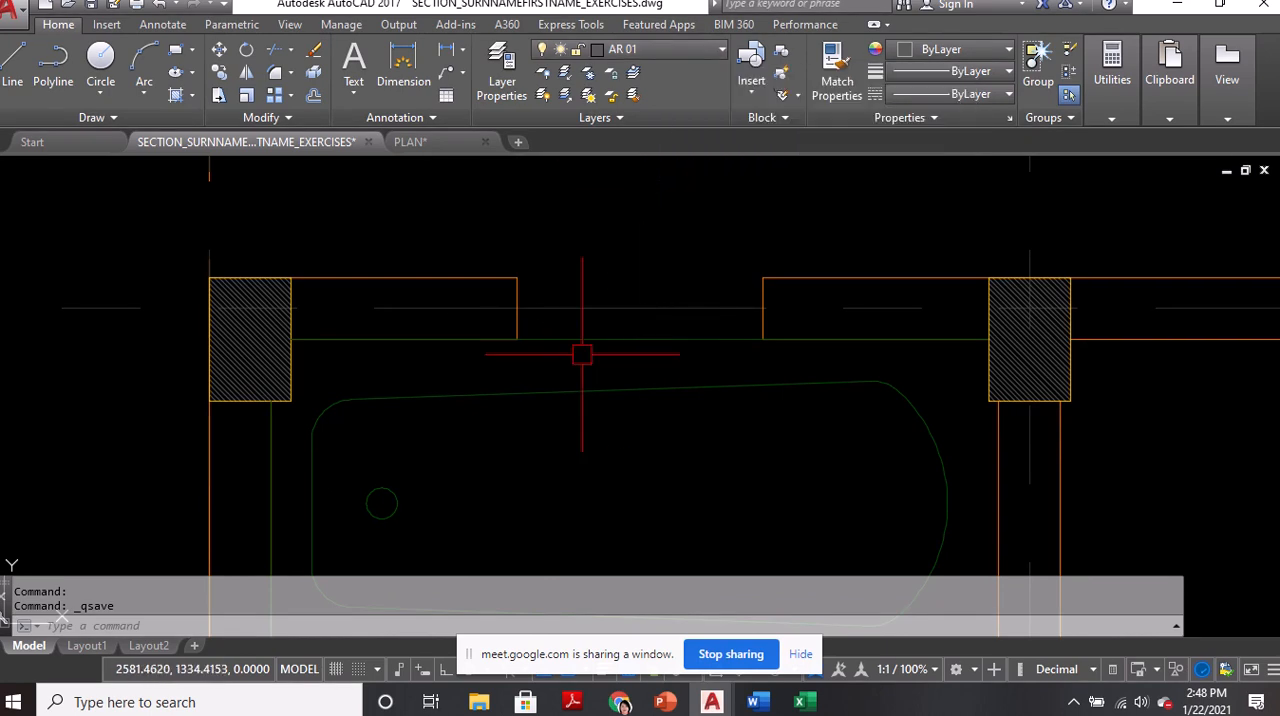
pyautogui.write('la')
pyautogui.press('Return')
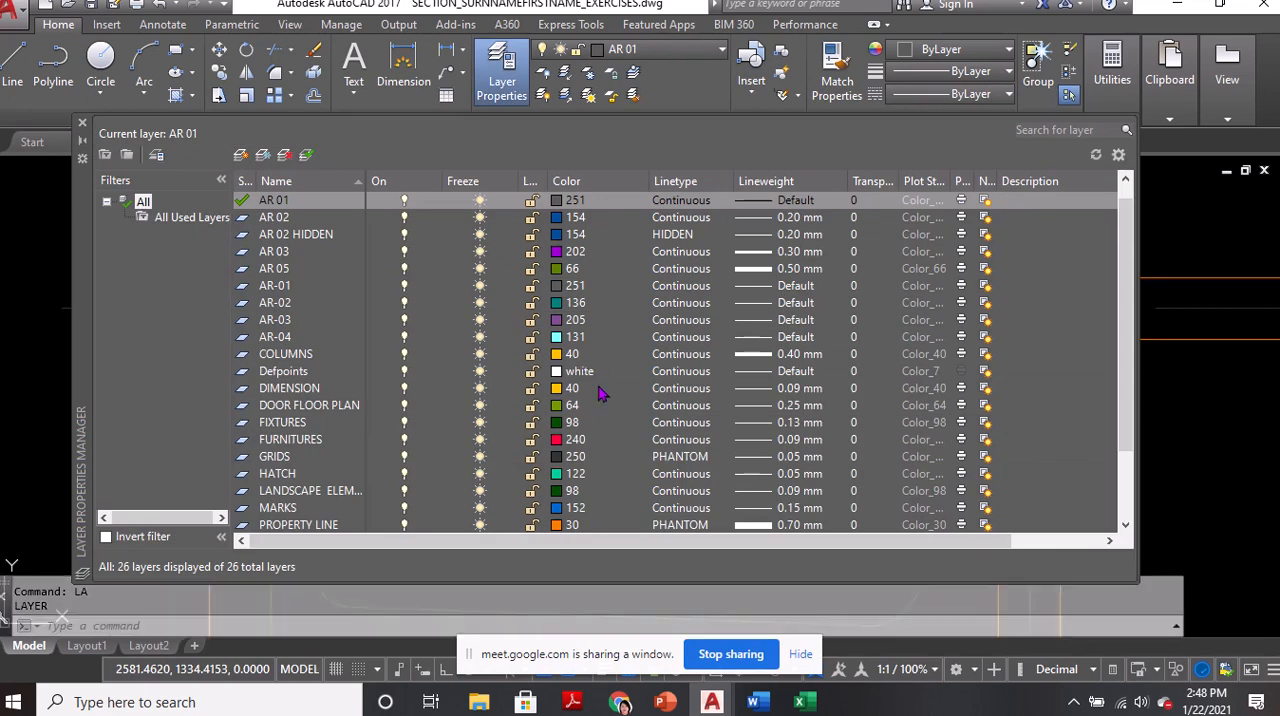
pyautogui.scroll(-2, 777, 368)
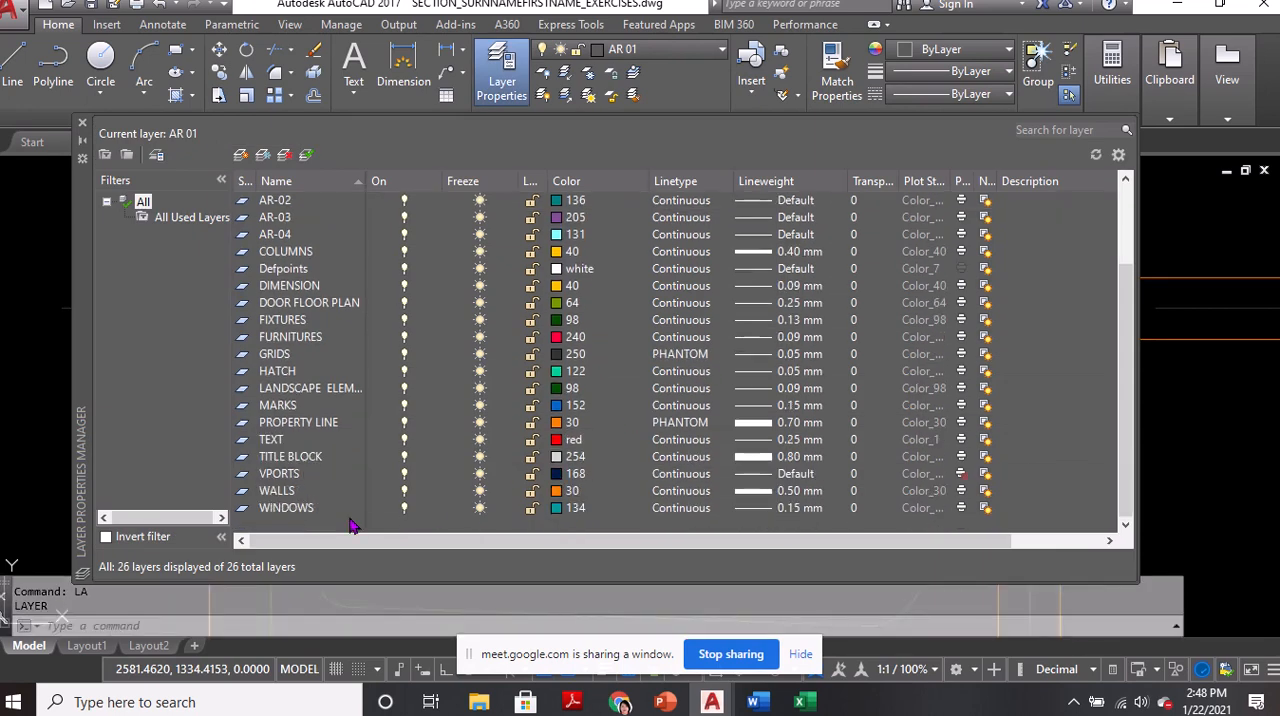
pyautogui.click(290, 512)
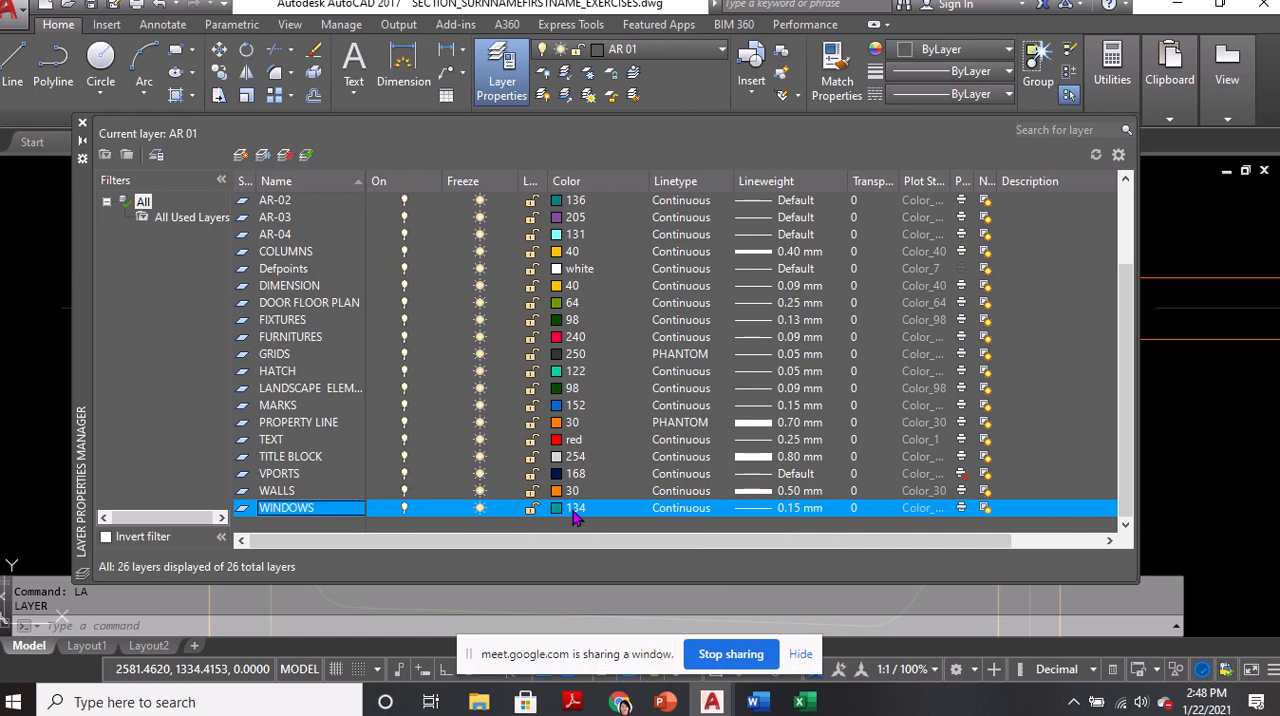
pyautogui.press('ctrl')
pyautogui.press('ctrl')
pyautogui.press('ctrl')
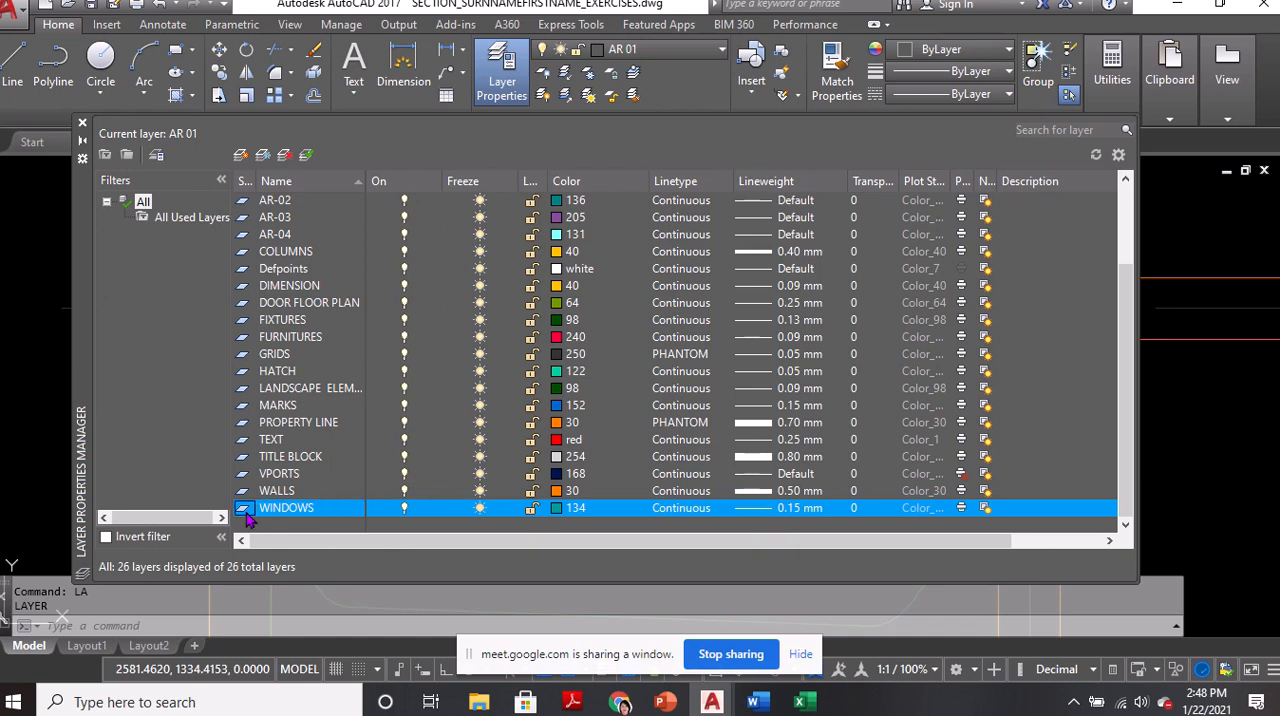
pyautogui.click(82, 123)
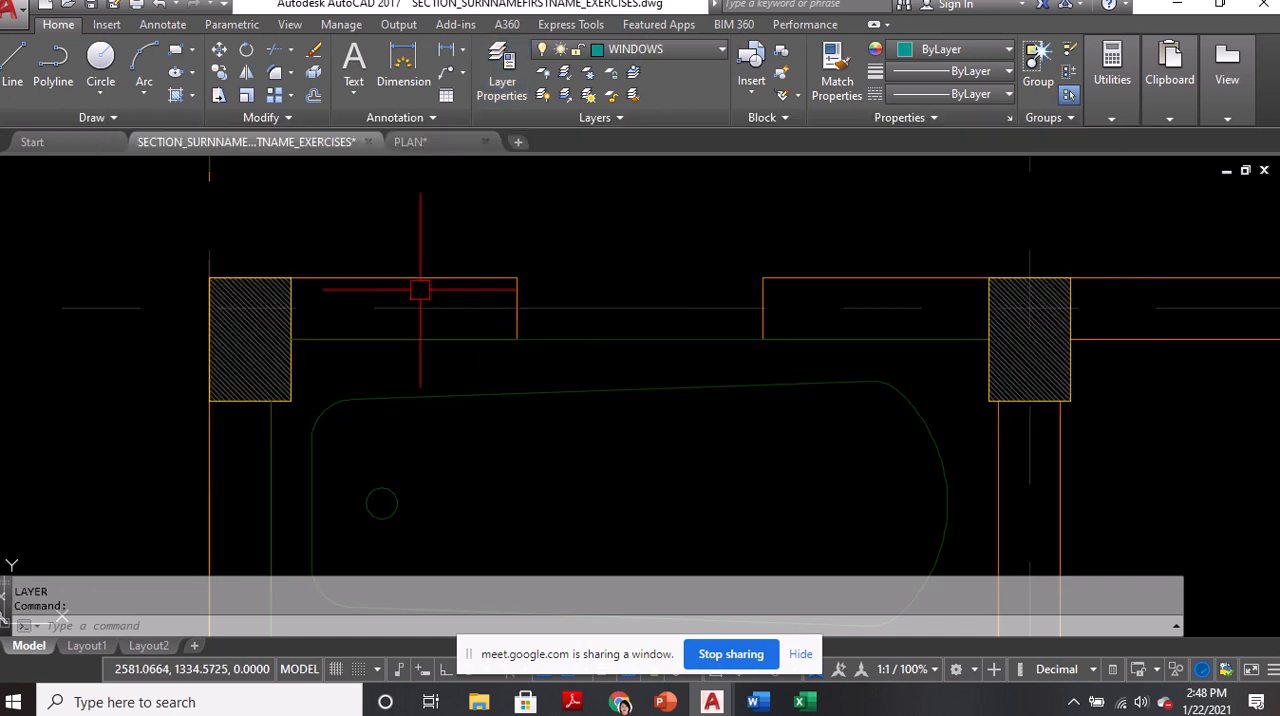
# Draw a line across the bathroom window opening between the midpoints of its two wall ends
pyautogui.write('L')
pyautogui.press('Return')
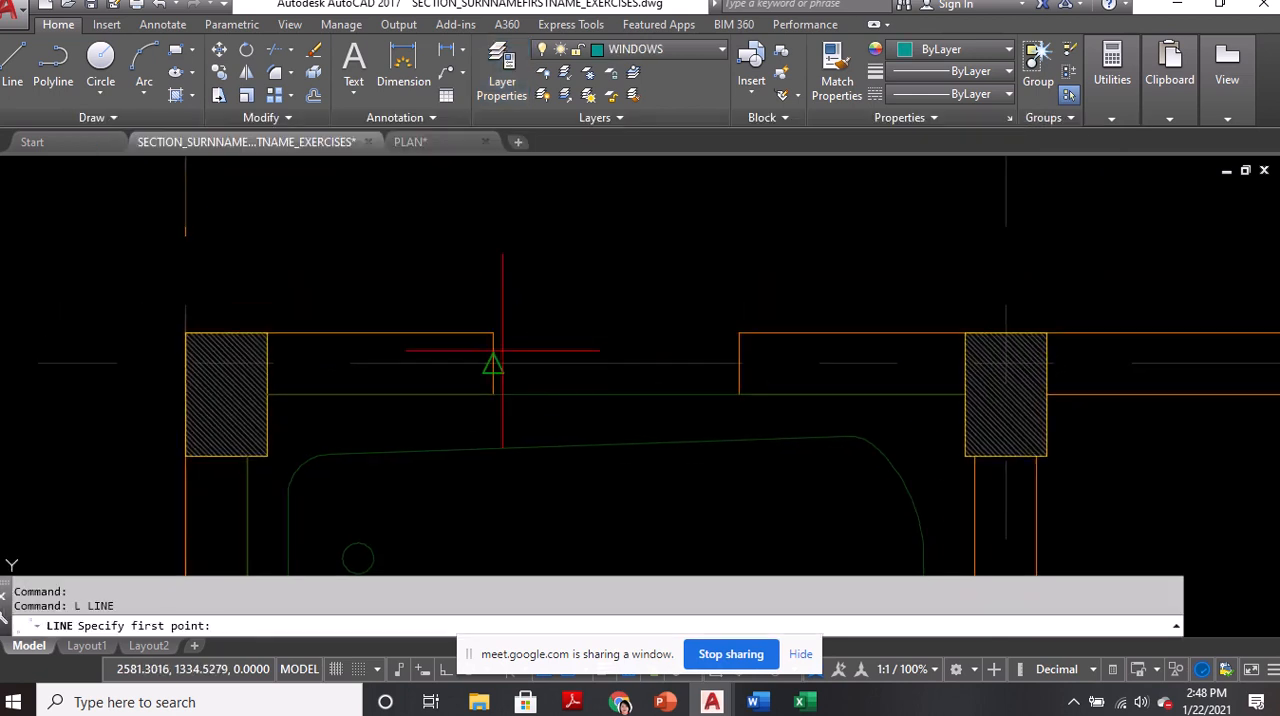
pyautogui.click(493, 363)
pyautogui.click(737, 363)
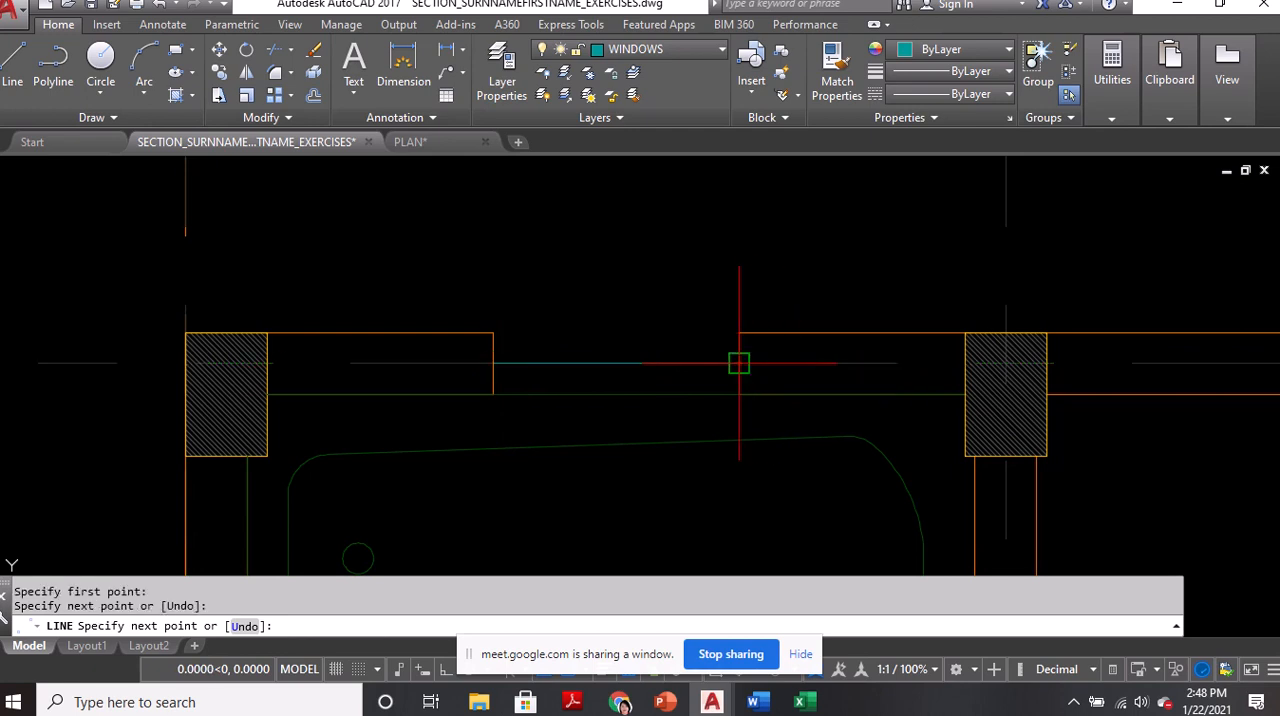
pyautogui.press('Return')
# Try offsetting the bathroom window line 0.07 toward the outer wall face, and undo that offset
pyautogui.write('o')
pyautogui.press('Return')
pyautogui.write('.0')
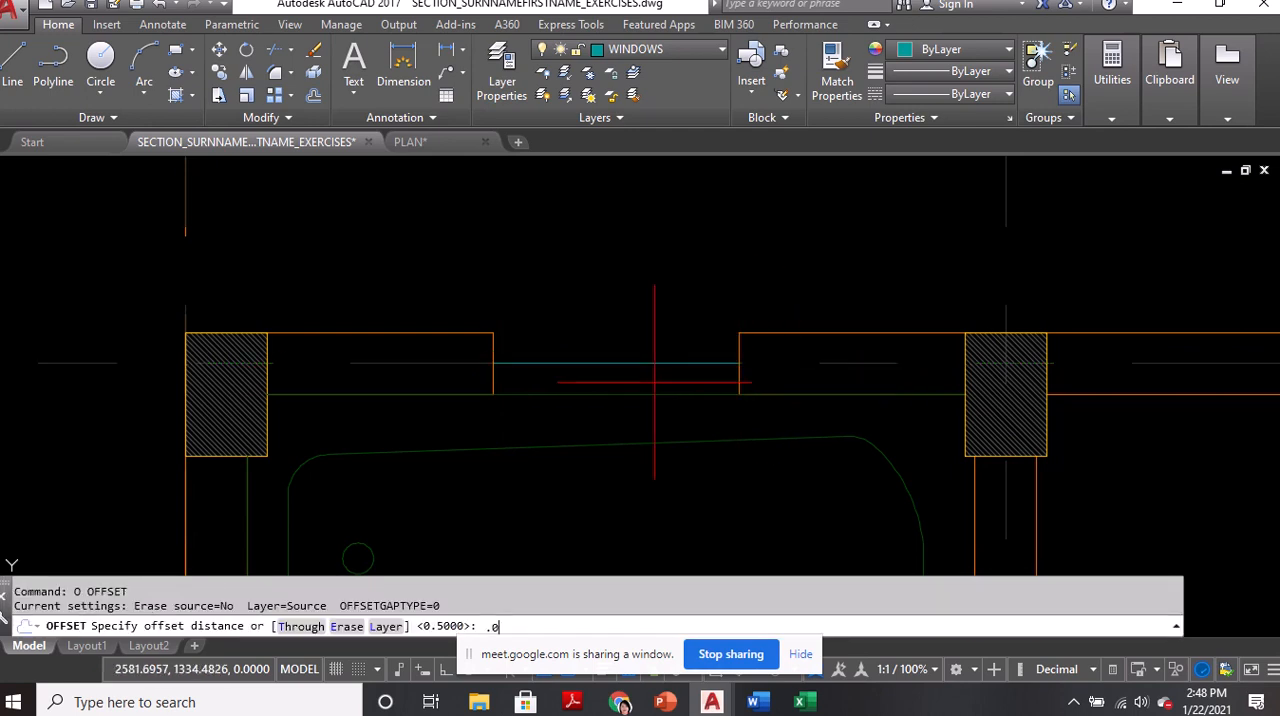
pyautogui.write('7')
pyautogui.press('Return')
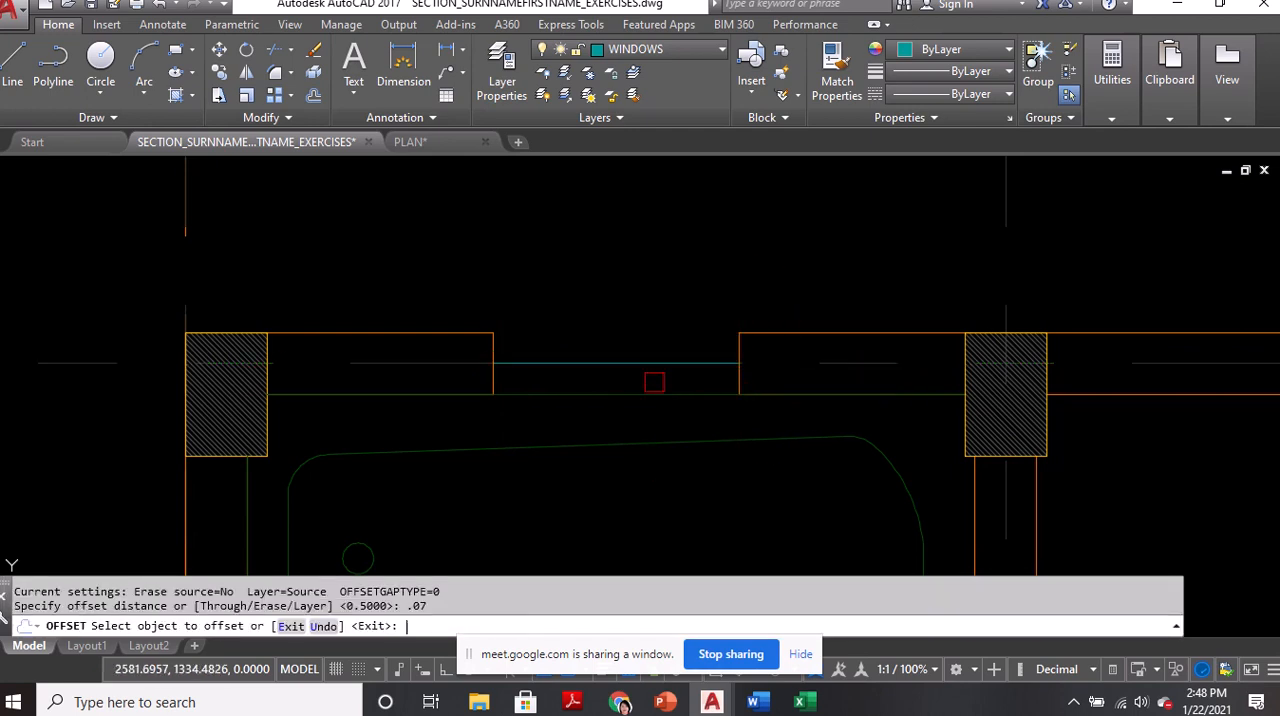
pyautogui.click(646, 358)
pyautogui.click(640, 340)
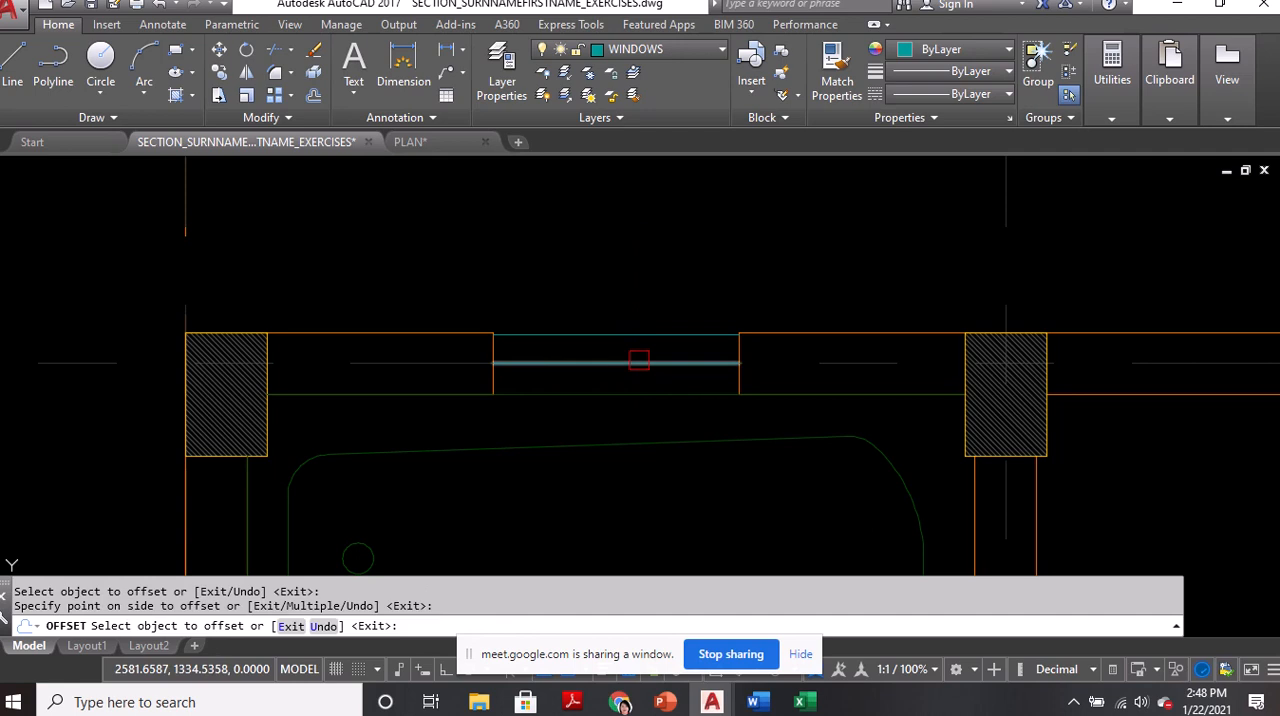
pyautogui.press('Escape')
pyautogui.hotkey('ctrl', 'z')
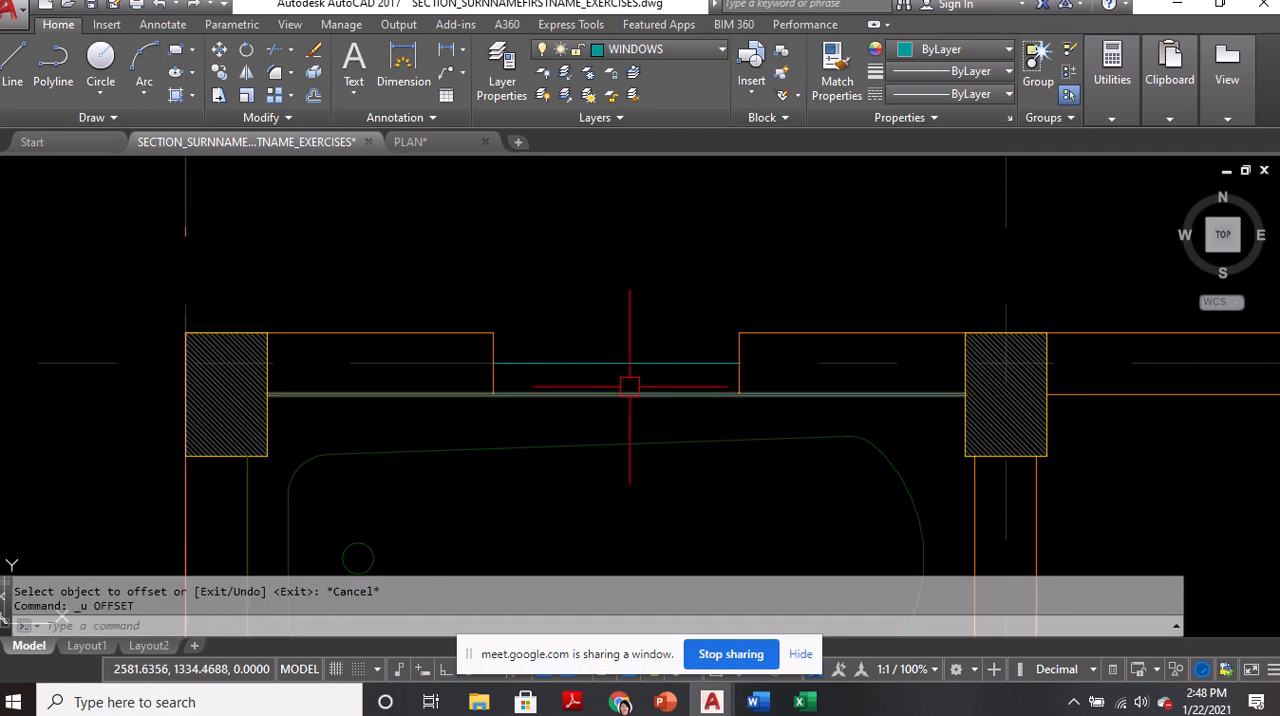
# Offset the bathroom window line 0.05 to both sides
pyautogui.write('o')
pyautogui.press('Return')
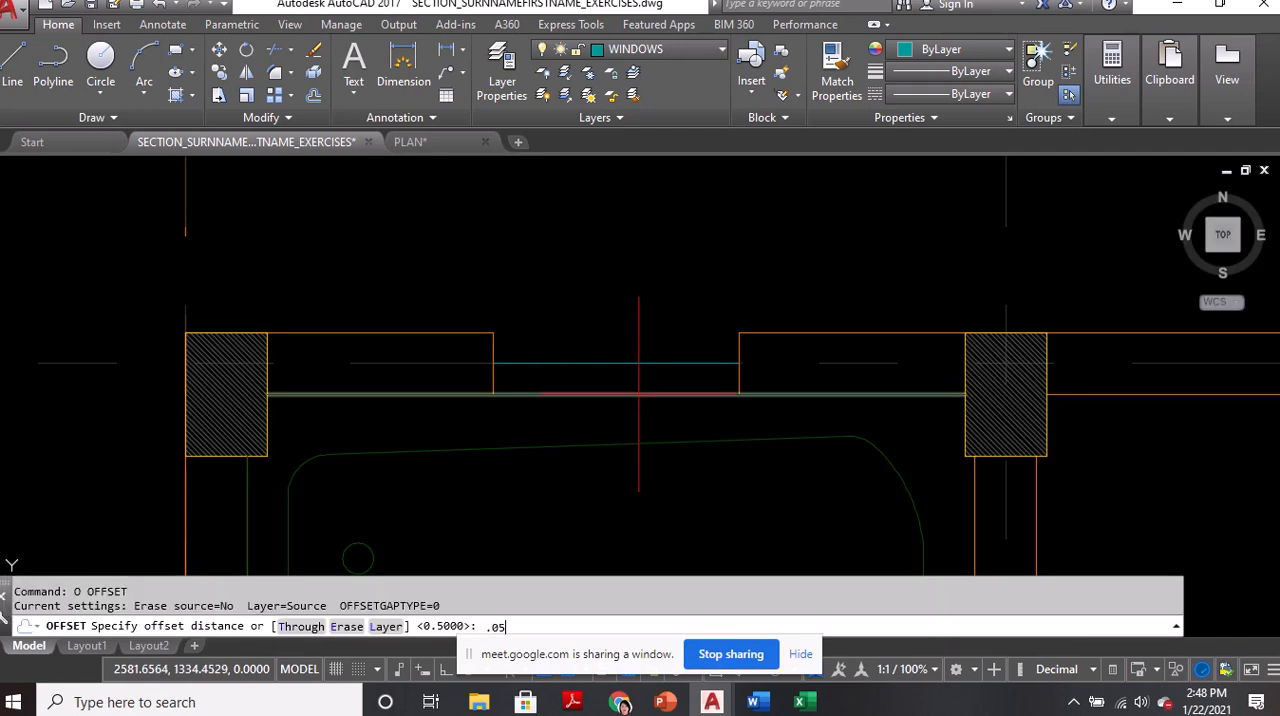
pyautogui.write('.05')
pyautogui.press('Return')
pyautogui.click(630, 362)
pyautogui.click(629, 366)
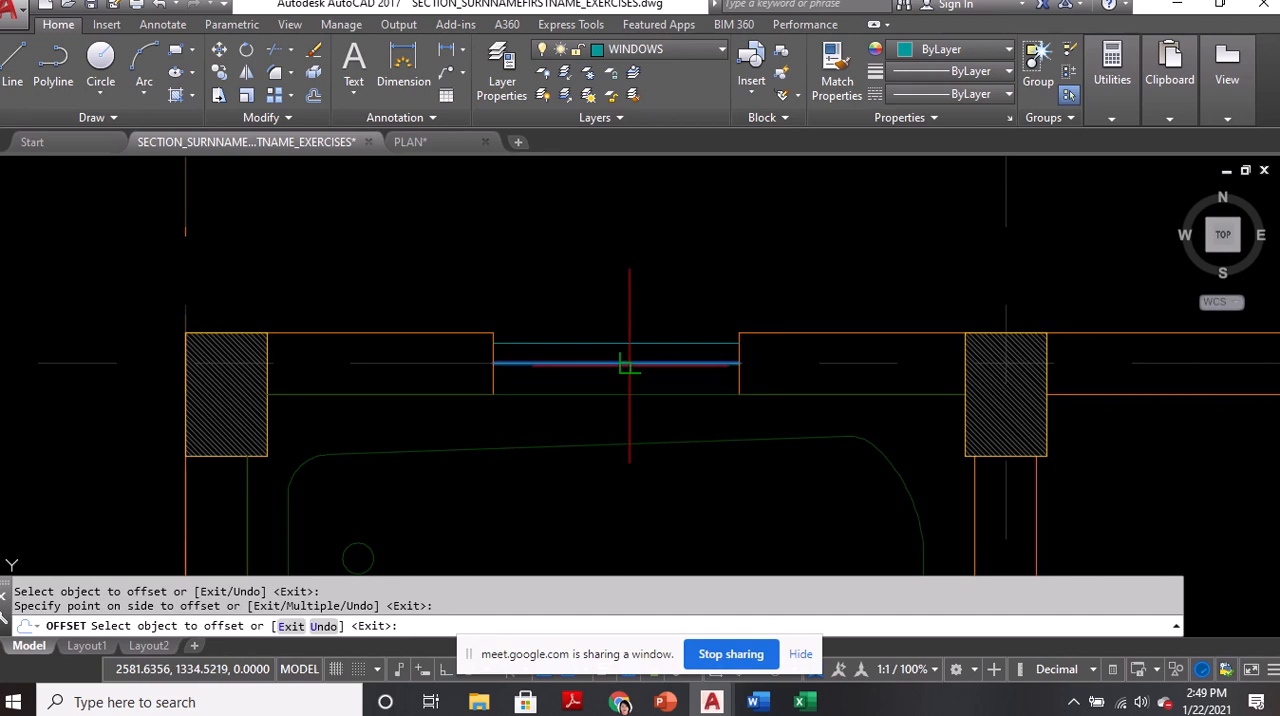
pyautogui.click(629, 366)
pyautogui.click(630, 386)
pyautogui.press('Return')
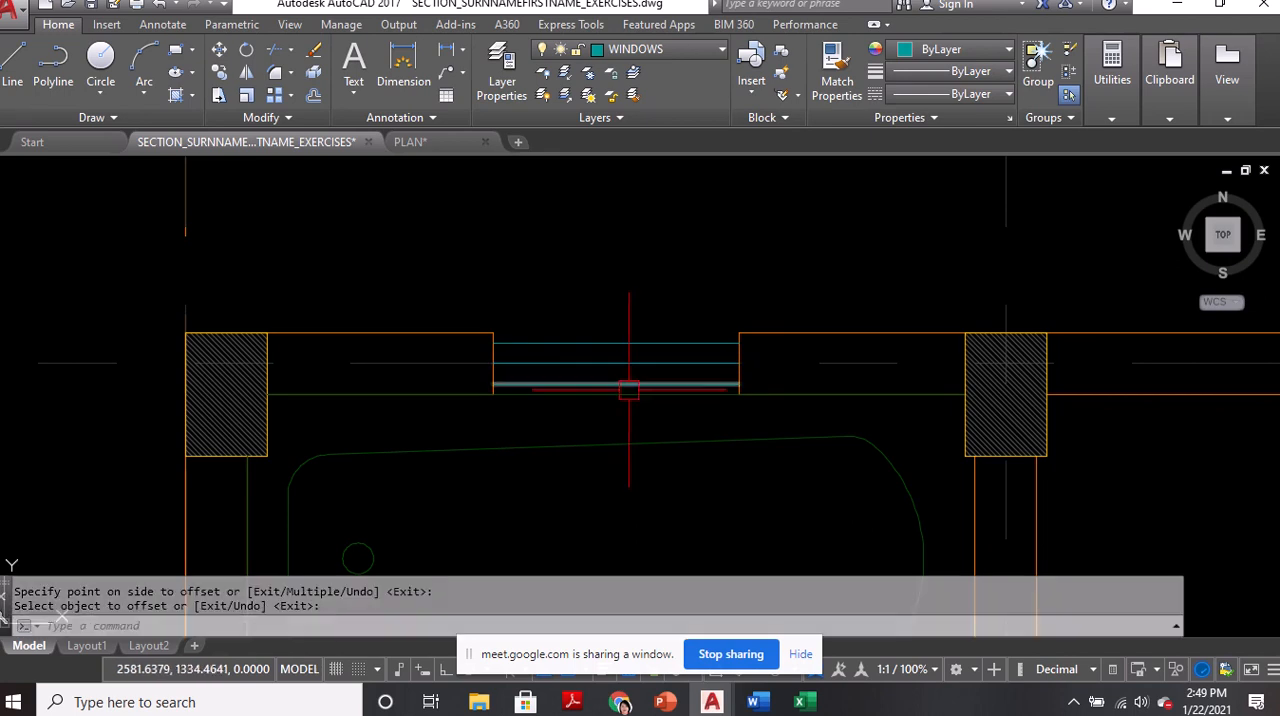
# Erase the three parallel lines in the bathroom window opening
pyautogui.click(624, 384)
pyautogui.click(620, 364)
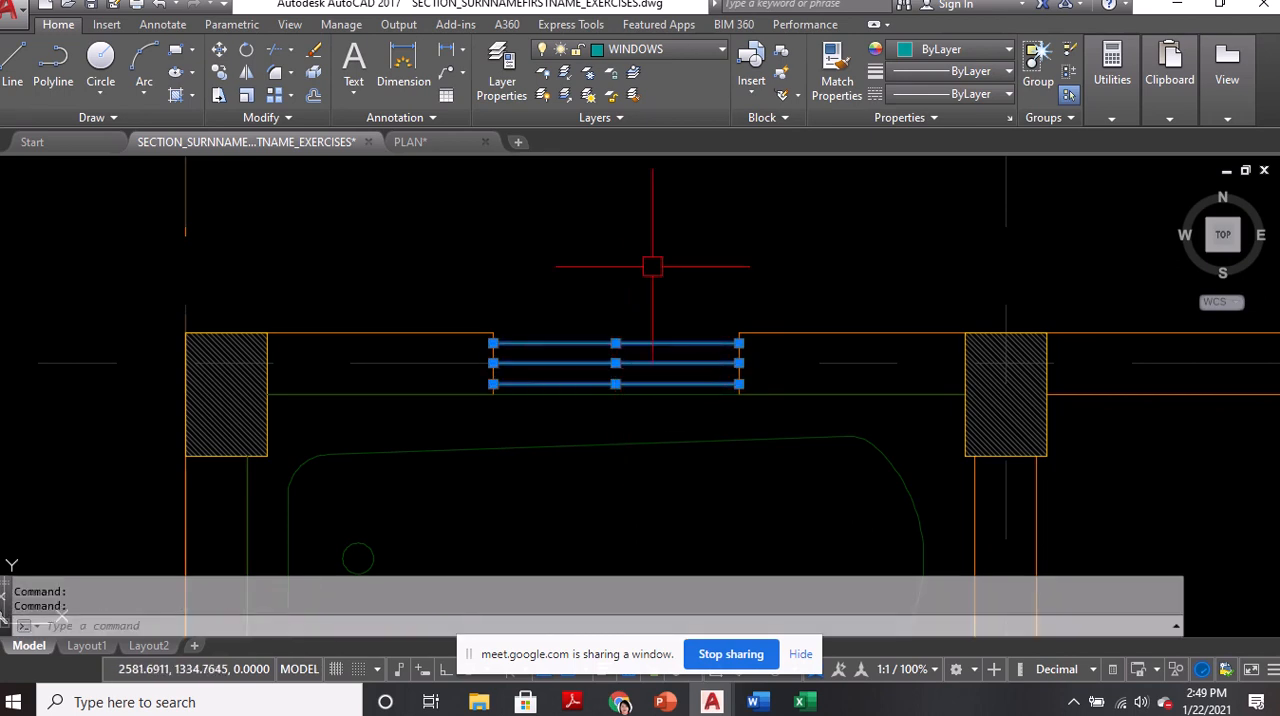
pyautogui.write('e')
pyautogui.press('Return')
# Draw a multiline in the WINDOWLINES style across the bathroom window opening, between the midpoints of the two wall ends
pyautogui.write('m')
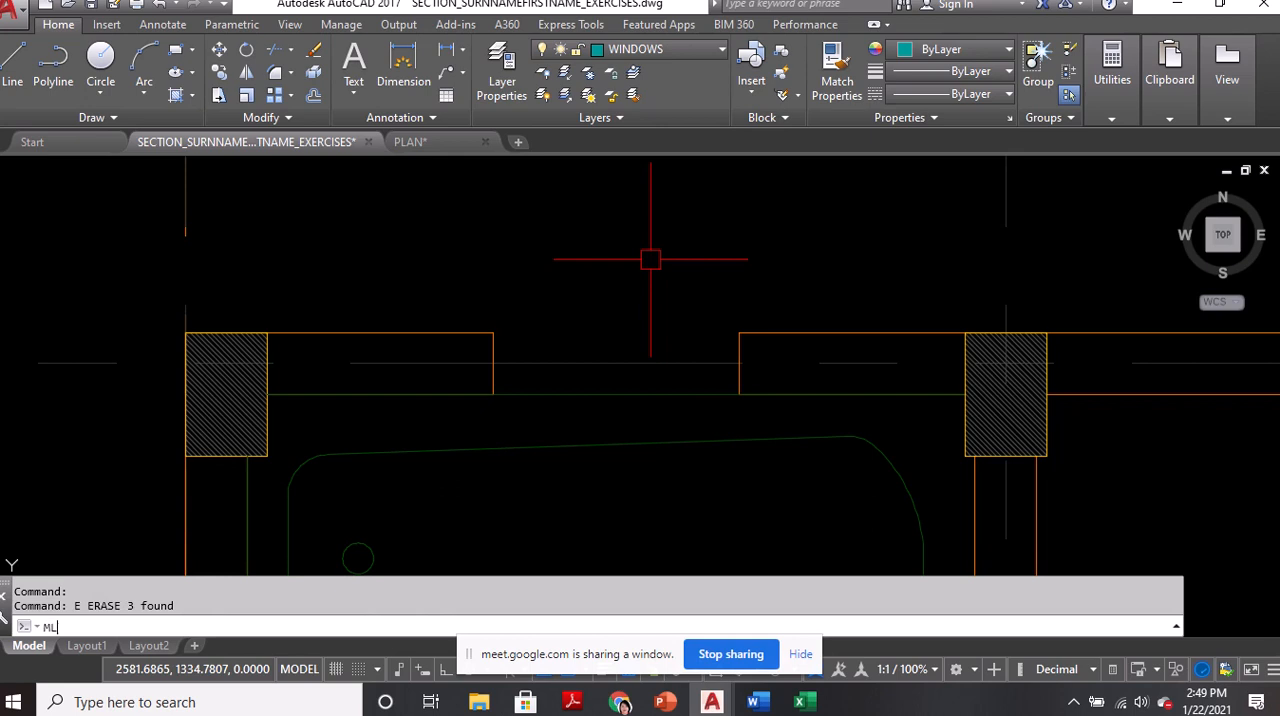
pyautogui.write('l')
pyautogui.press('Return')
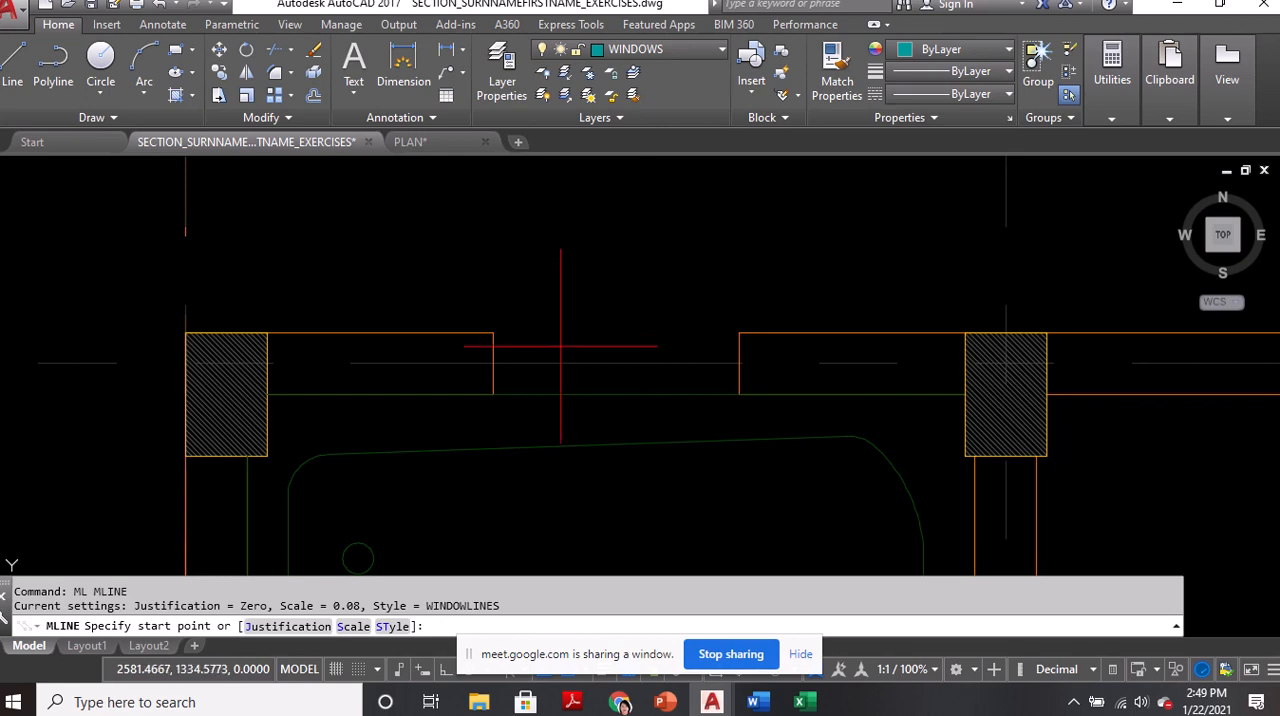
pyautogui.click(492, 364)
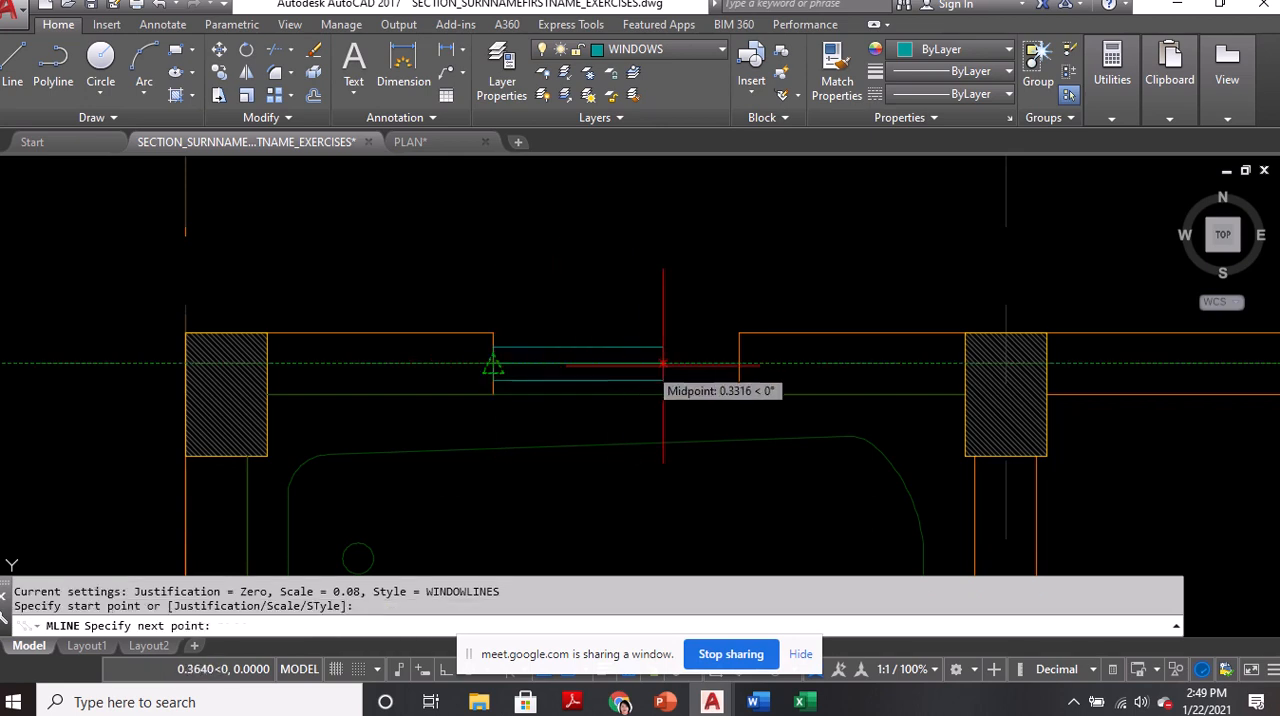
pyautogui.click(739, 364)
pyautogui.press('Return')
# Draw a line on the WALLS layer across the upper exterior wall, midway between the two columns of the room beside the bathroom
pyautogui.scroll(-5, 428, 292)
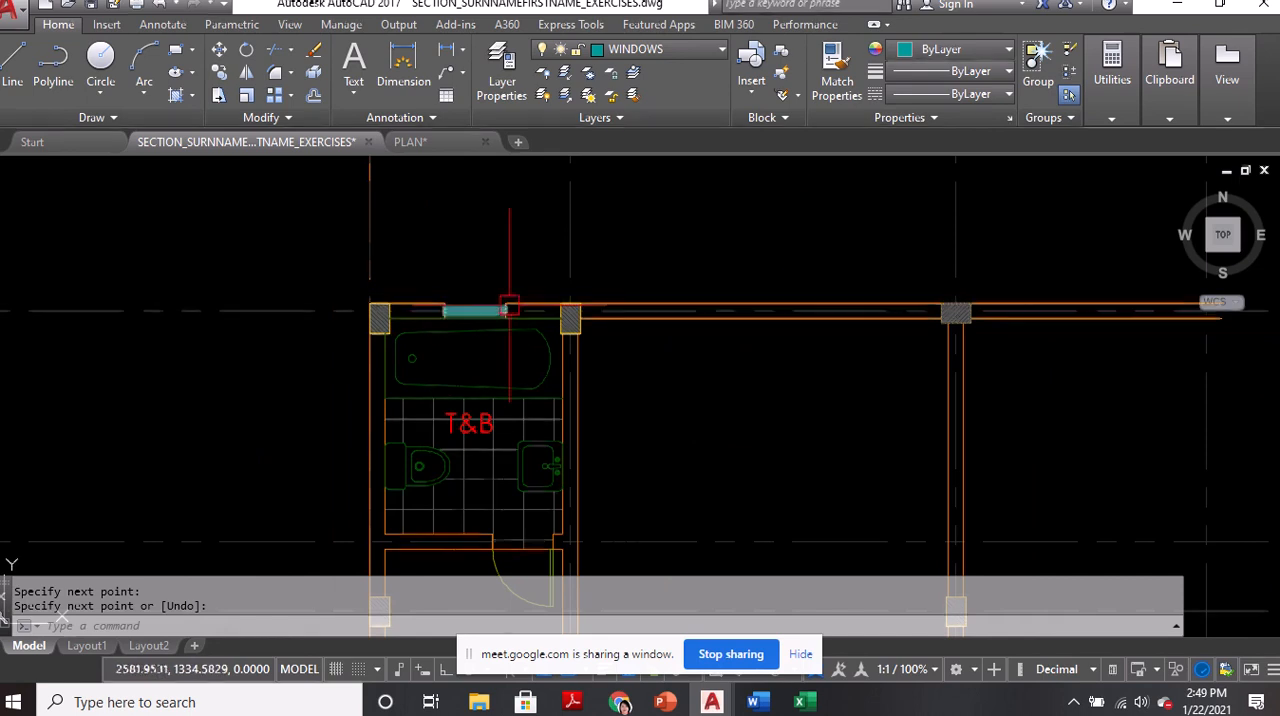
pyautogui.scroll(4, 456, 300)
pyautogui.moveTo(863, 352); pyautogui.dragTo(355, 353, button='middle')
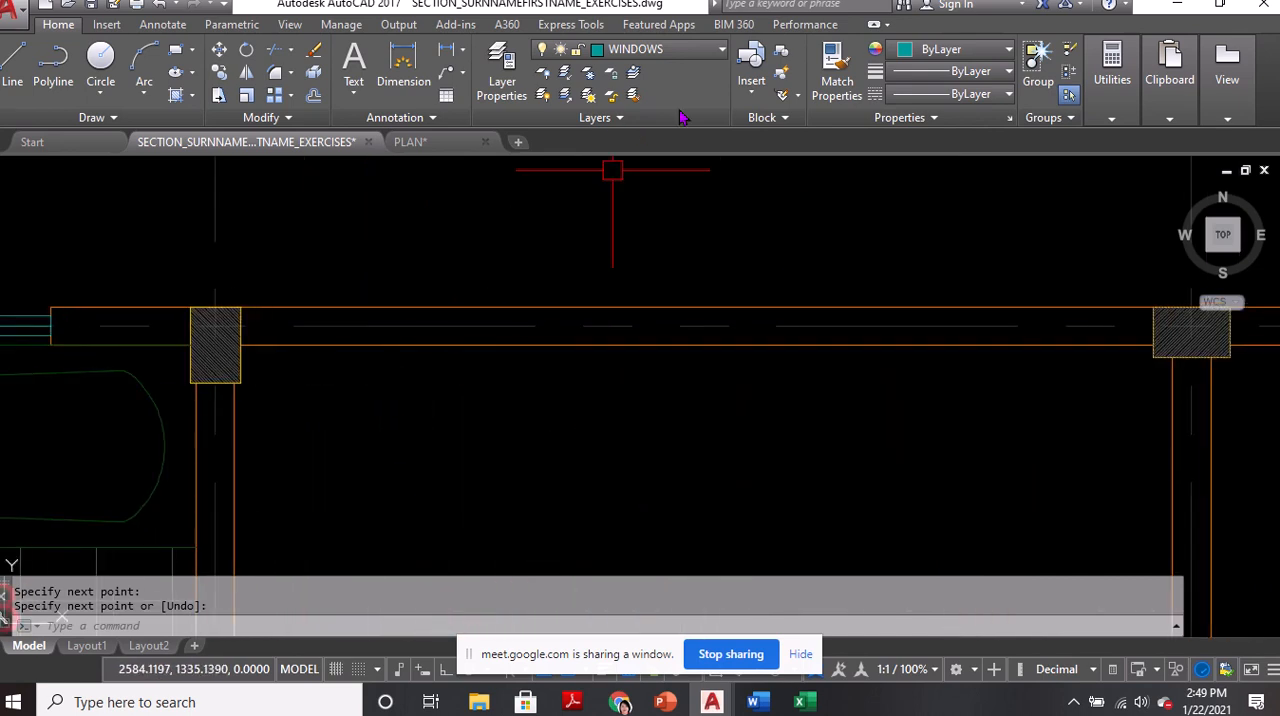
pyautogui.click(688, 56)
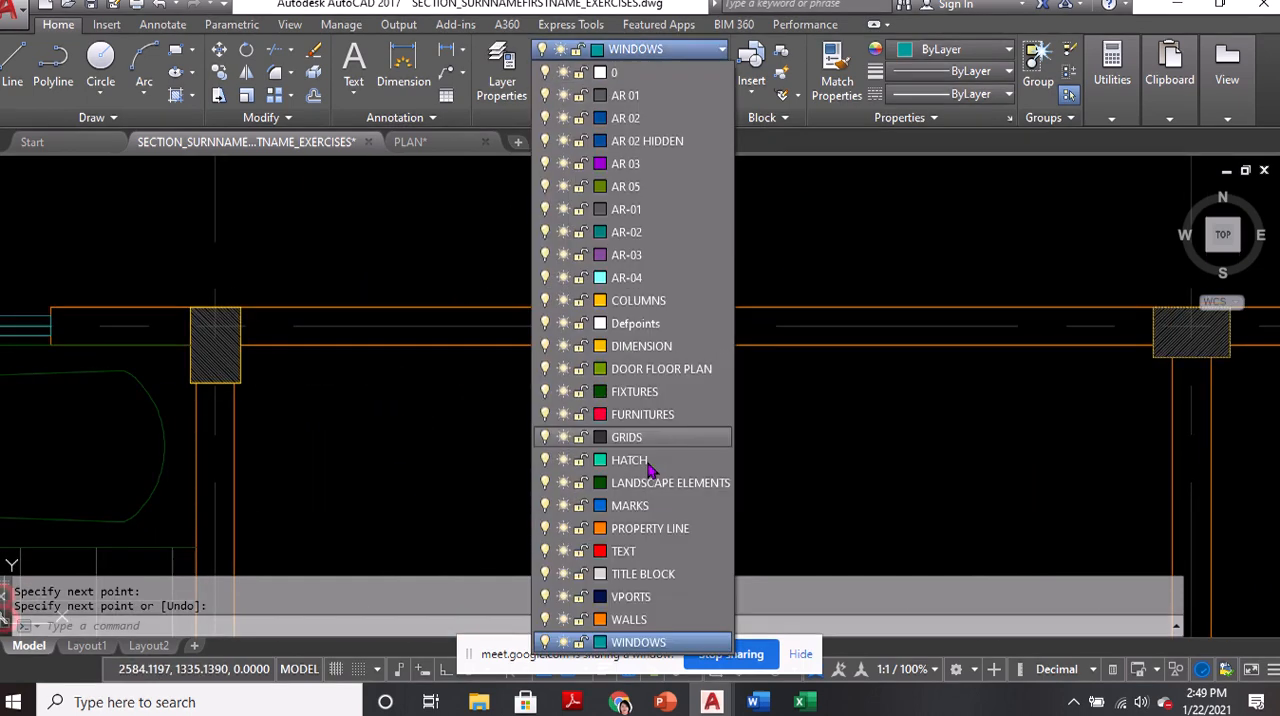
pyautogui.click(612, 614)
pyautogui.write('l')
pyautogui.press('Return')
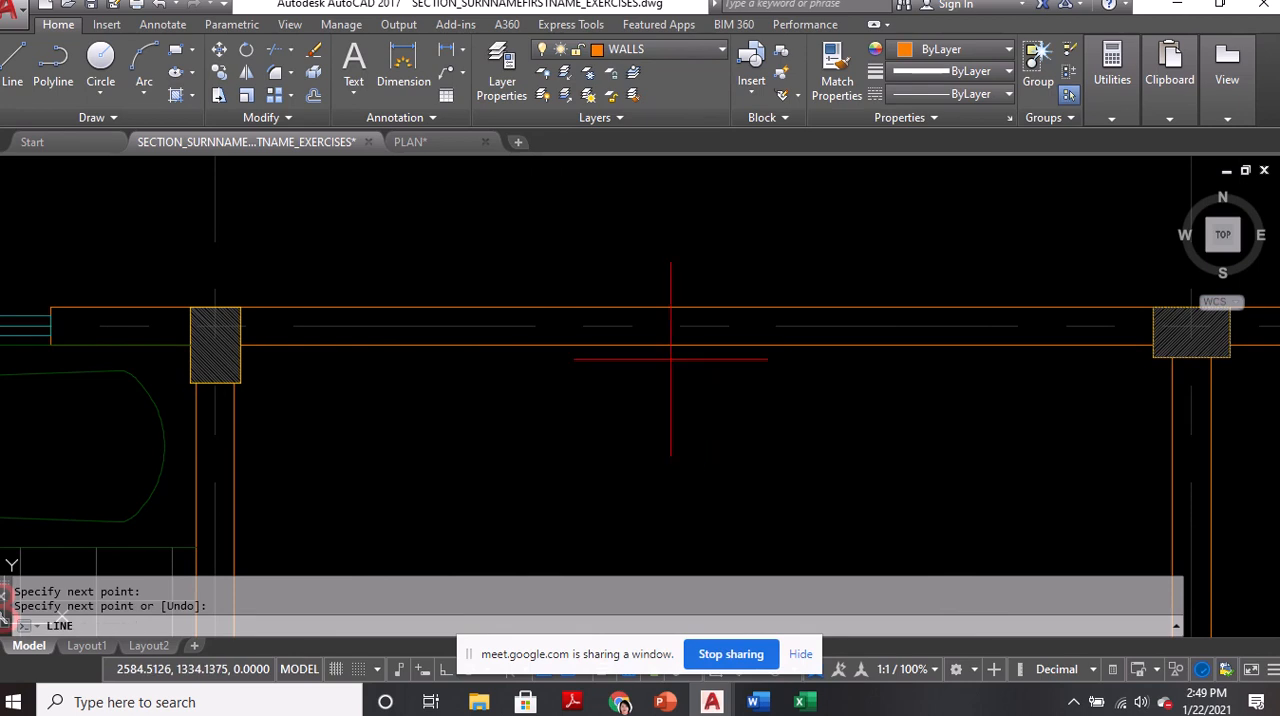
pyautogui.click(696, 345)
pyautogui.click(697, 308)
pyautogui.press('Return')
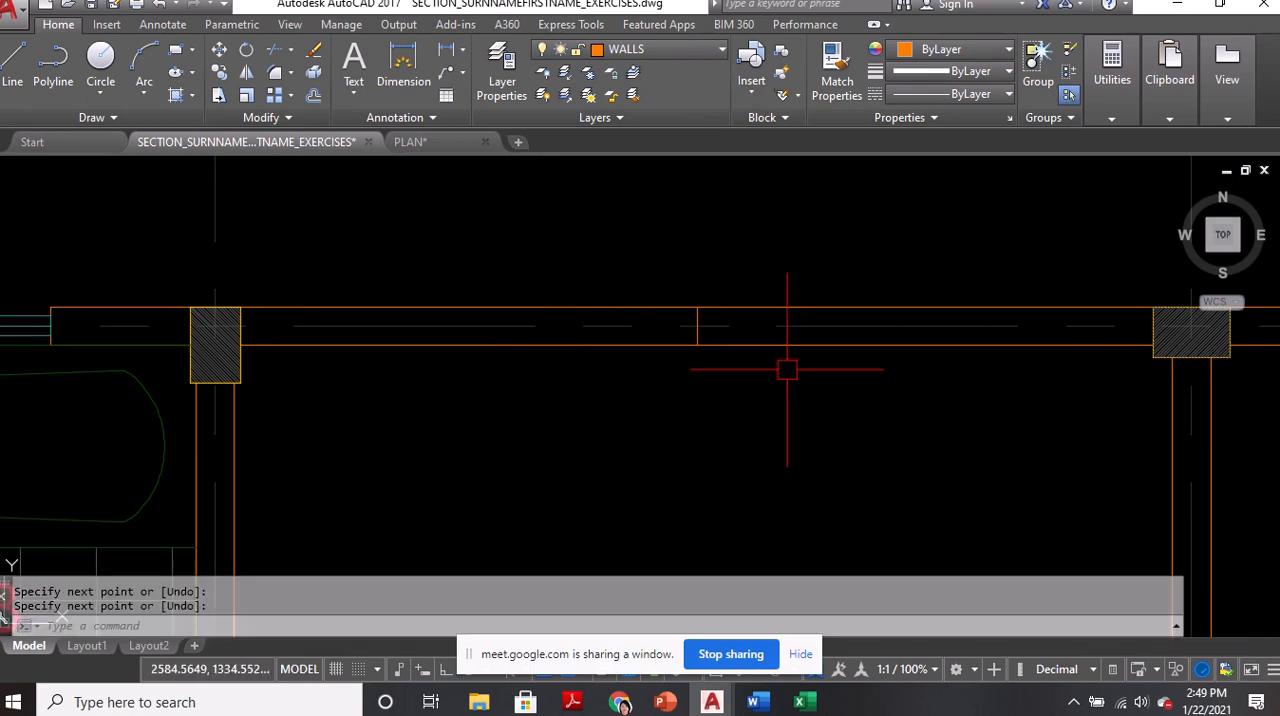
# Offset the line across the upper exterior wall 0.3 to both sides to mark the edges of a window opening
pyautogui.write('o')
pyautogui.press('Return')
pyautogui.write('.3')
pyautogui.press('Return')
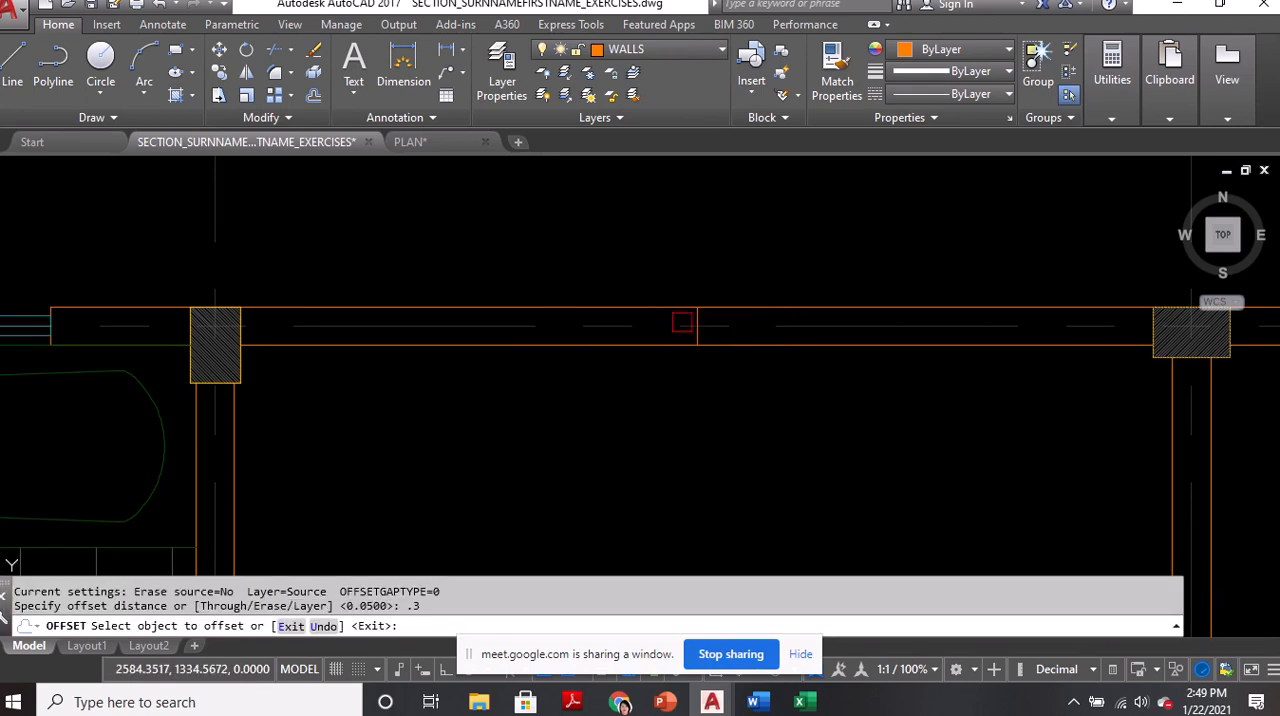
pyautogui.scroll(2, 700, 322)
pyautogui.click(697, 310)
pyautogui.click(723, 308)
pyautogui.click(696, 310)
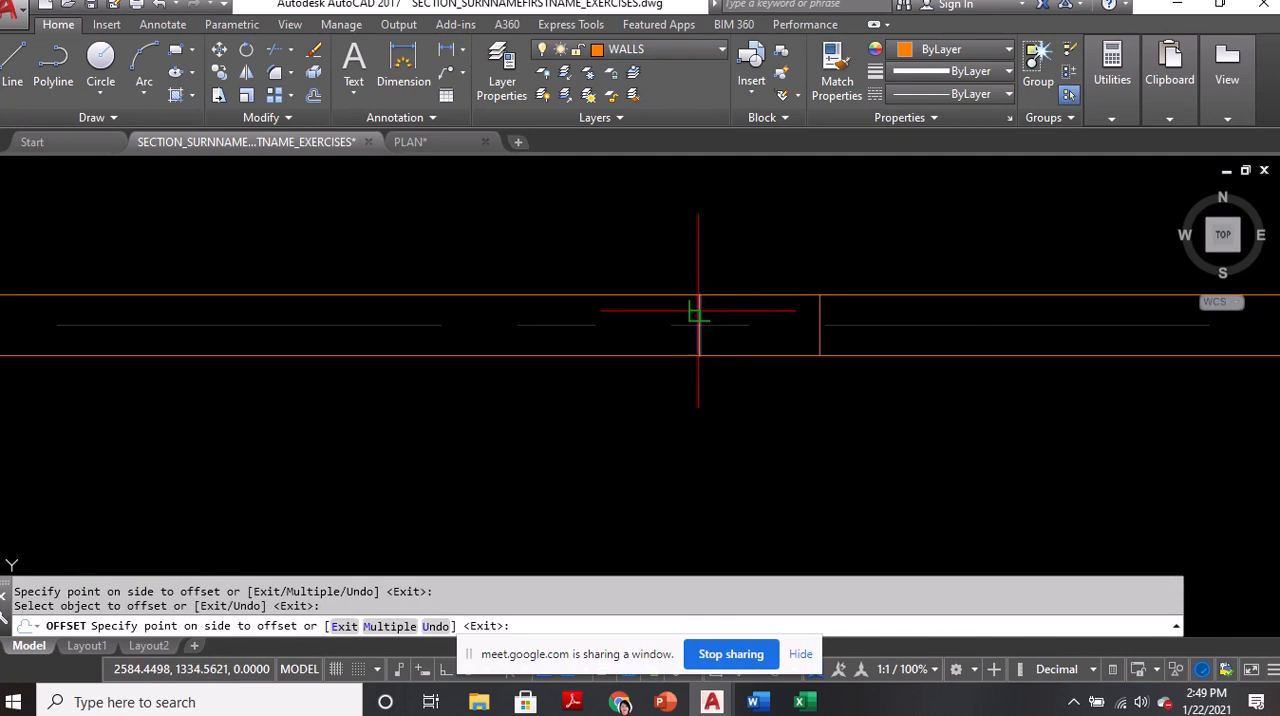
pyautogui.click(601, 318)
pyautogui.press('Return')
# Erase the original line midway between the two offset window edge lines
pyautogui.scroll(-2, 601, 318)
pyautogui.click(623, 272)
pyautogui.click(669, 393)
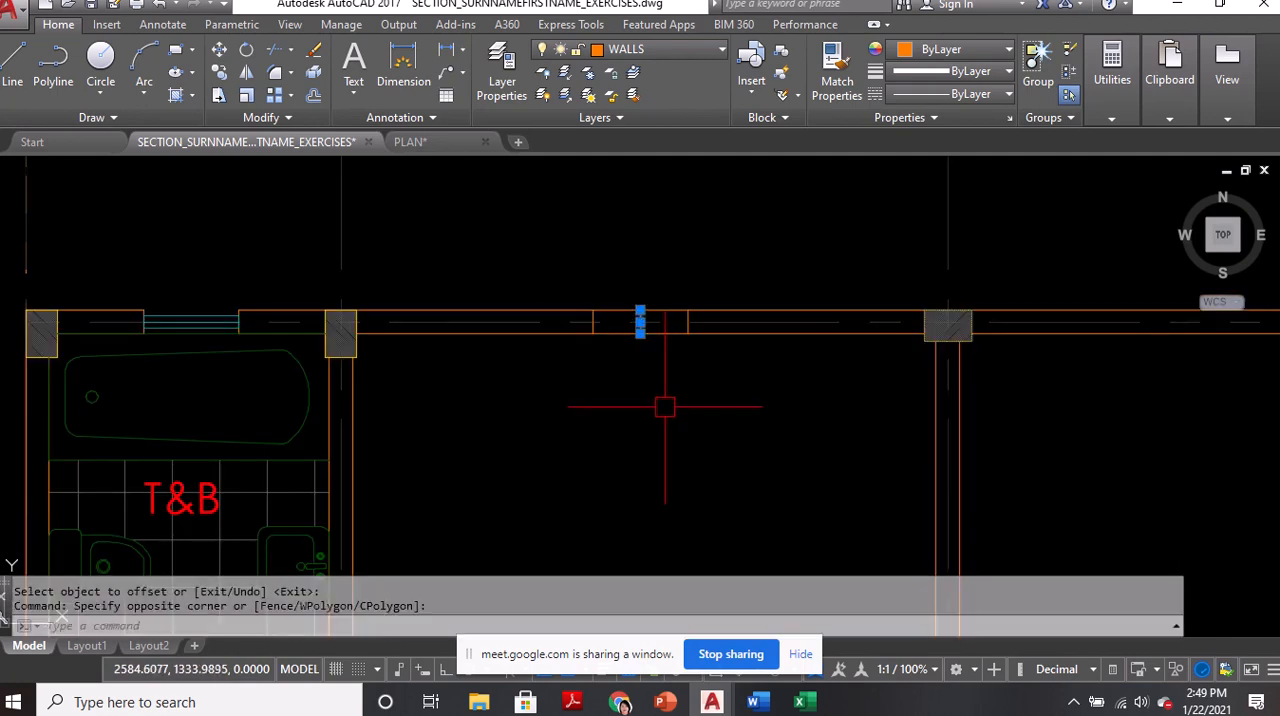
pyautogui.write('E')
pyautogui.press('Return')
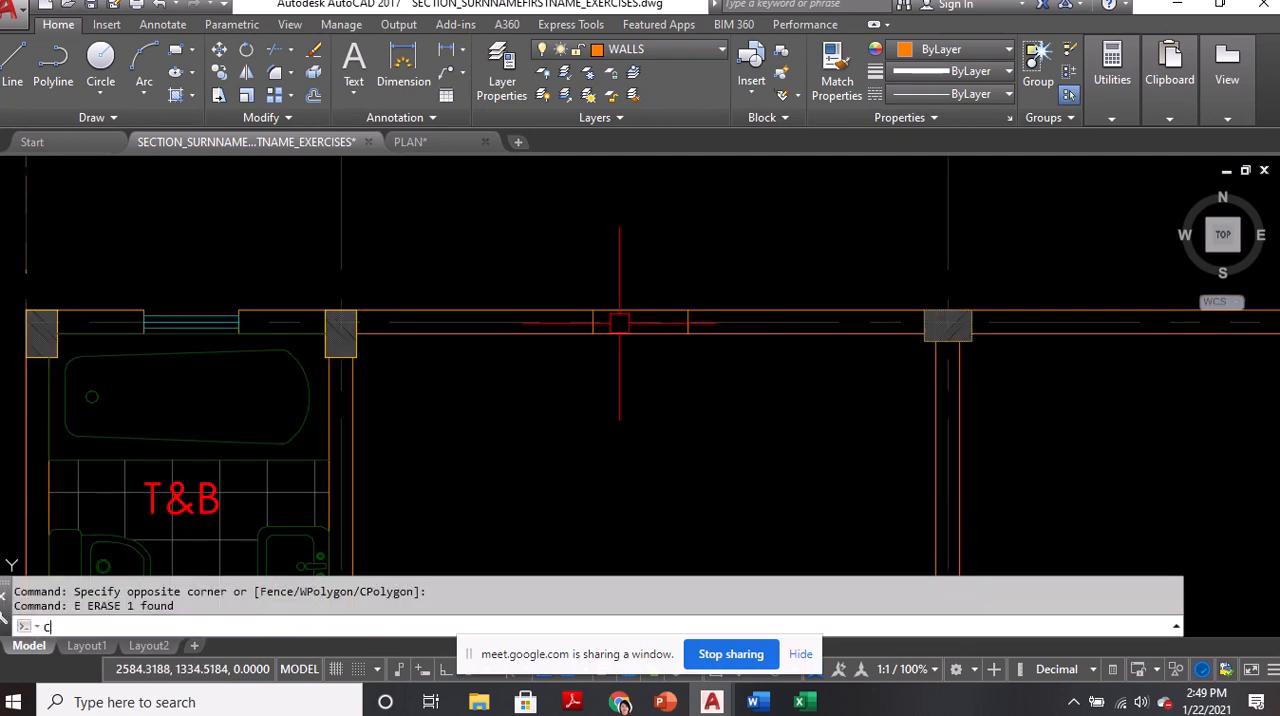
# Copy the two window edge lines 1.2 horizontally along the wall toward the bathroom, checking the reference floor plan PDF
pyautogui.write('CO')
pyautogui.press('Return')
pyautogui.click(564, 263)
pyautogui.click(727, 358)
pyautogui.press('Return')
pyautogui.click(694, 402)
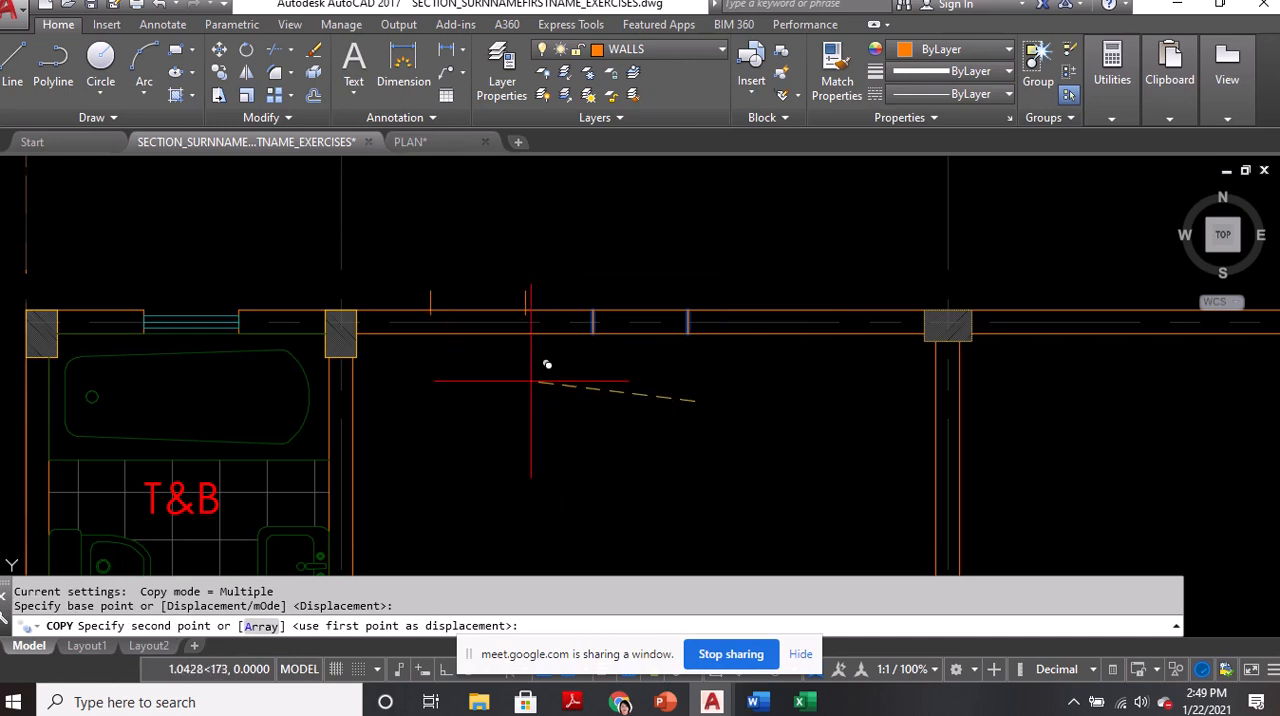
pyautogui.click(572, 703)
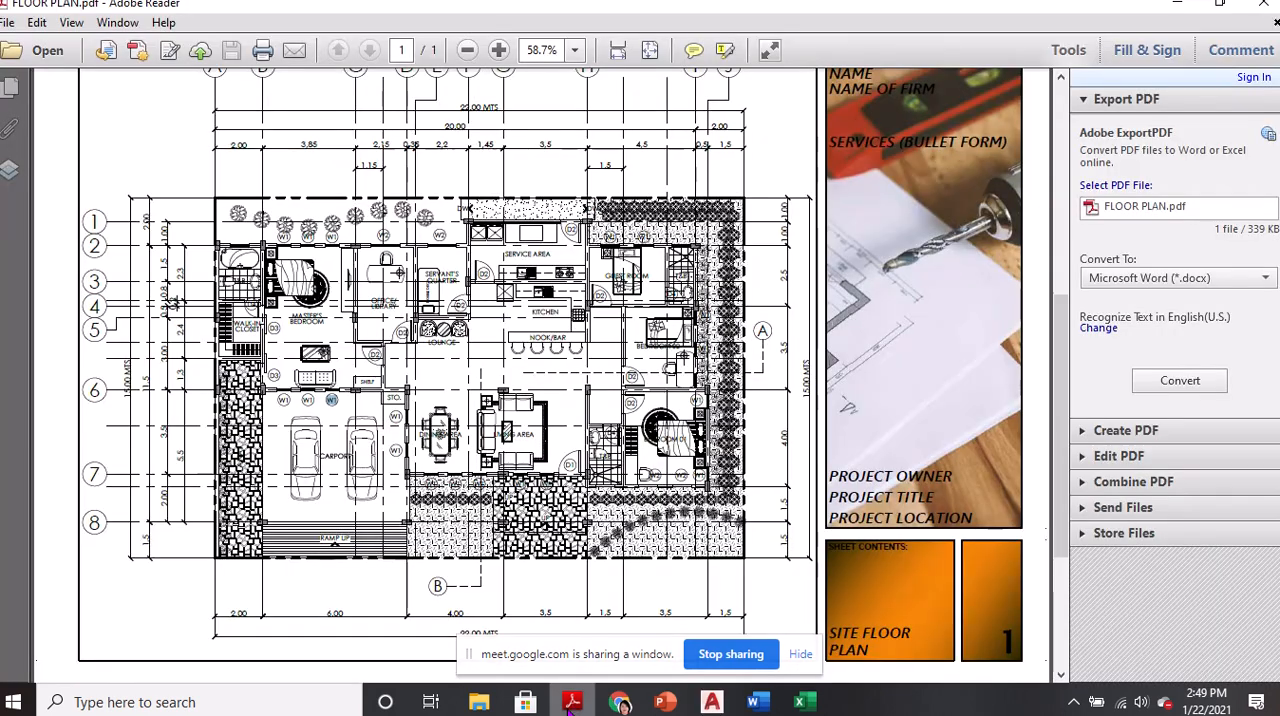
pyautogui.click(572, 703)
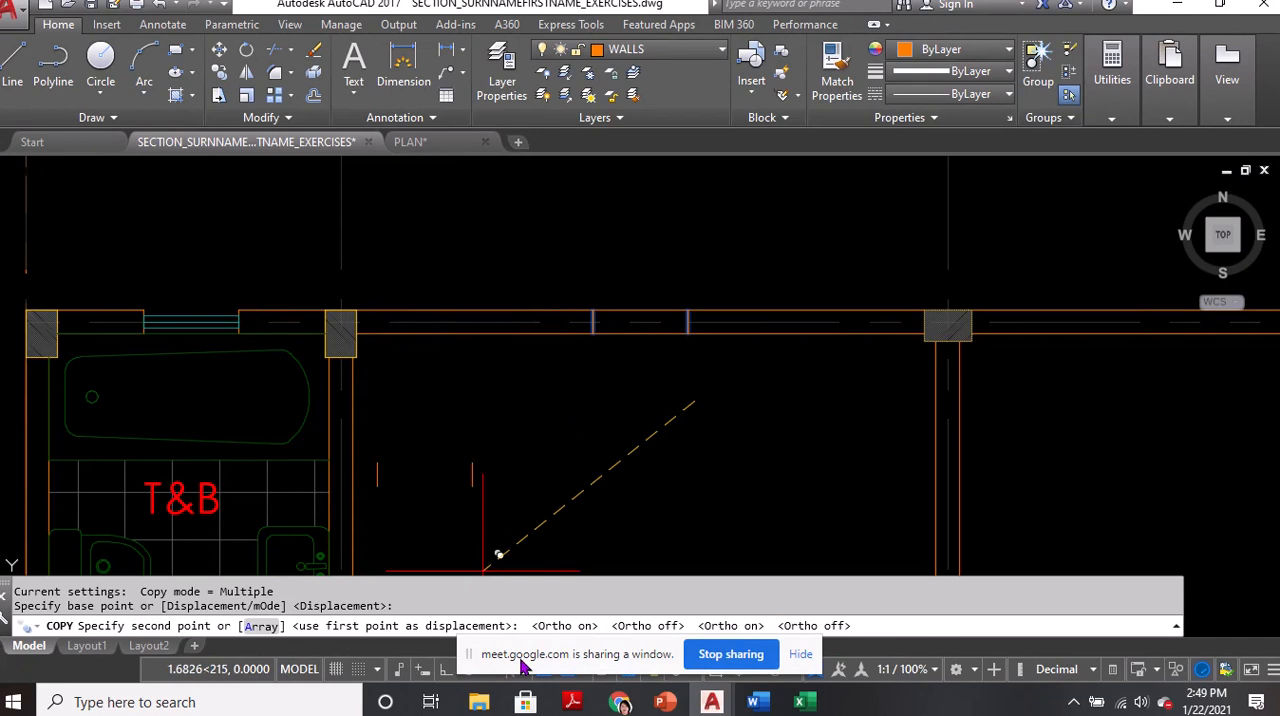
pyautogui.click(445, 669)
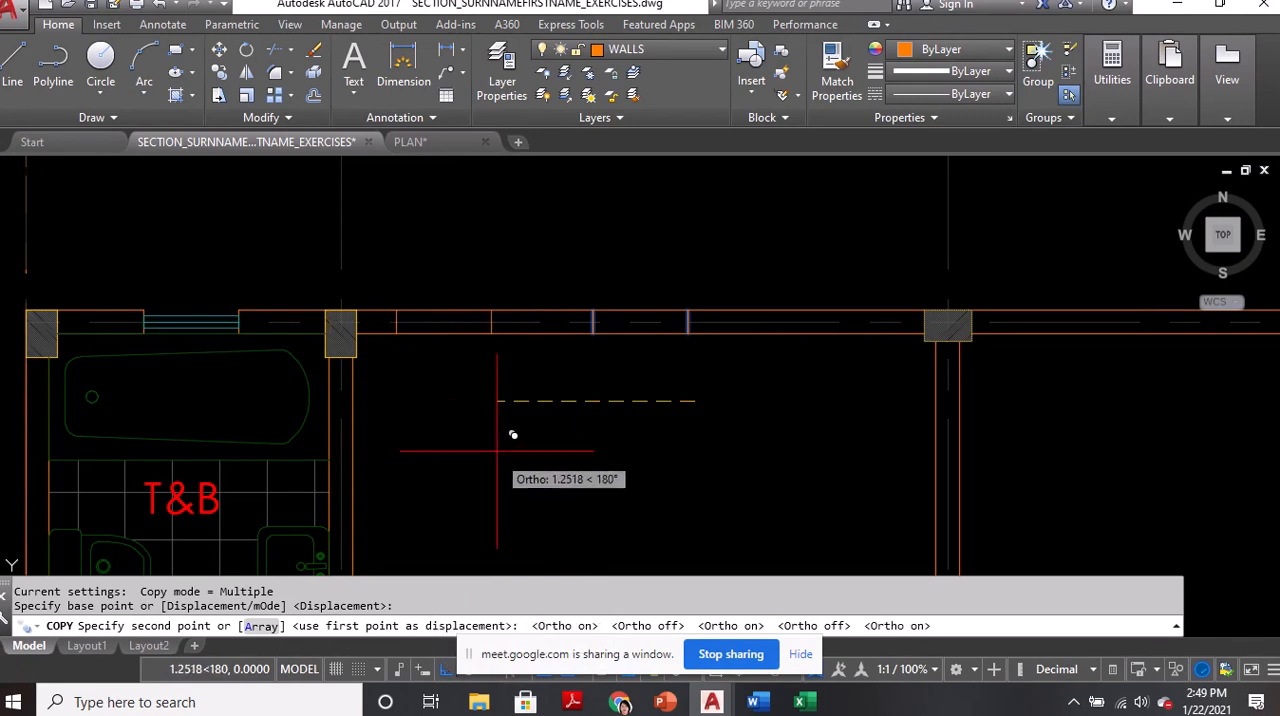
pyautogui.write('1.')
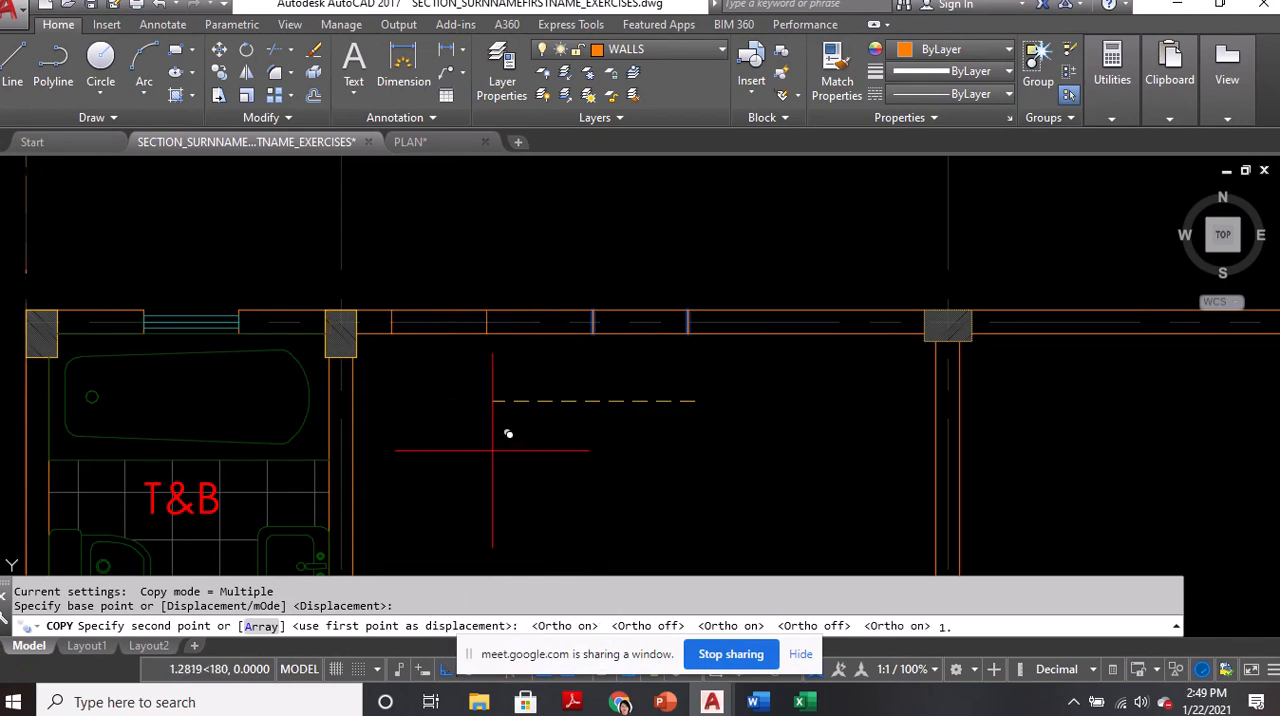
pyautogui.write('2')
pyautogui.press('Return')
# Place a second copy of the two window edge lines 1.2 in the opposite direction, away from the bathroom
pyautogui.write('1')
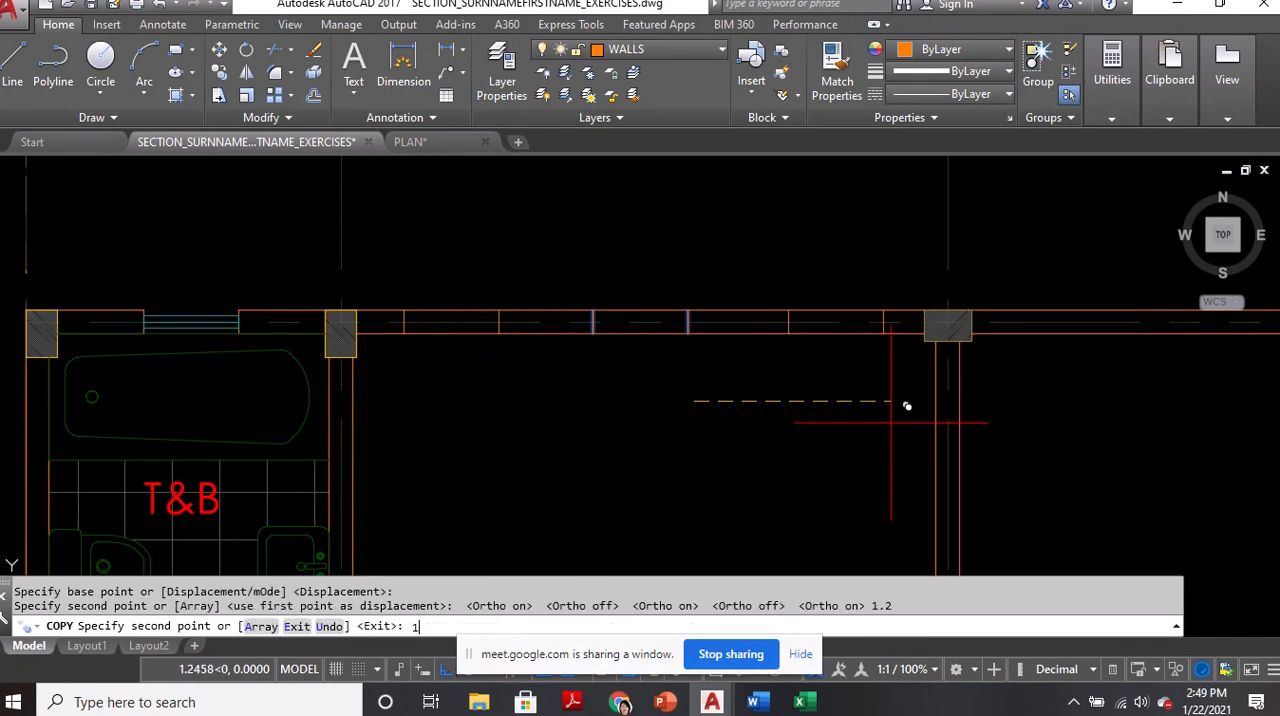
pyautogui.write('.2')
pyautogui.press('Return')
# Trim the exterior wall lines between each pair of edge lines to open the three window openings
pyautogui.press('Return')
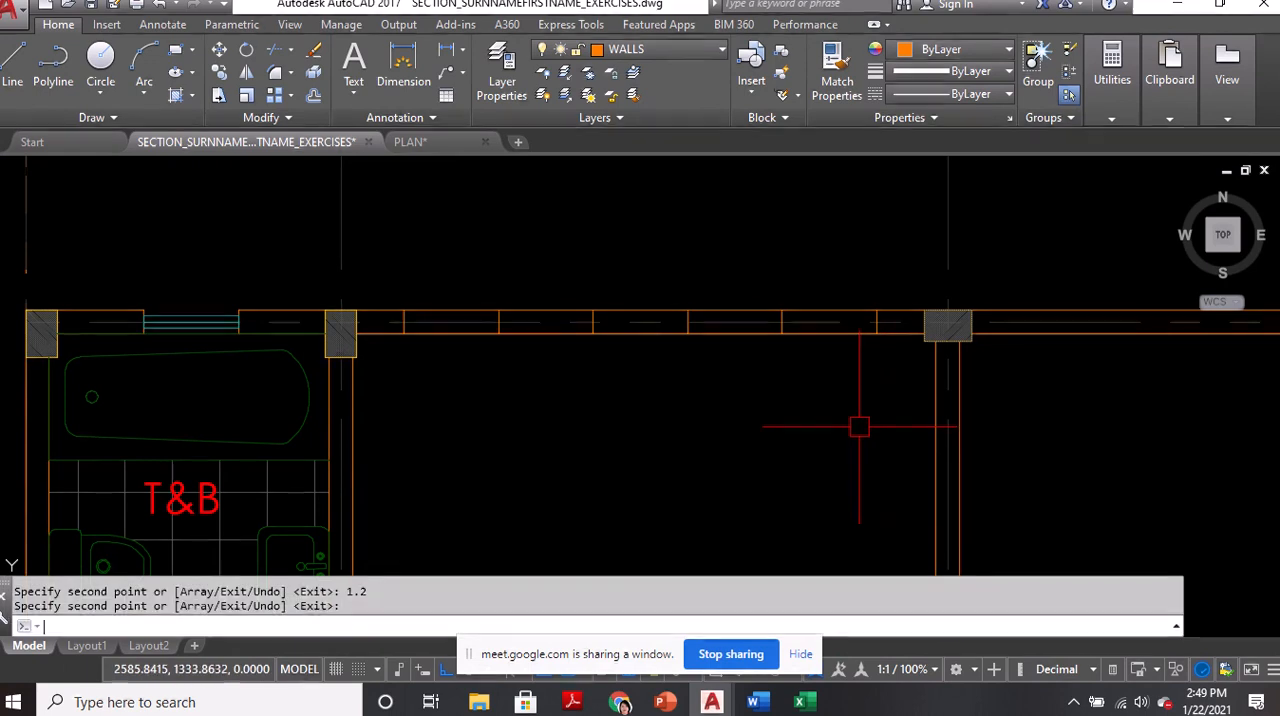
pyautogui.write('tr')
pyautogui.press('Return')
pyautogui.press('Return')
pyautogui.click(452, 333)
pyautogui.click(454, 313)
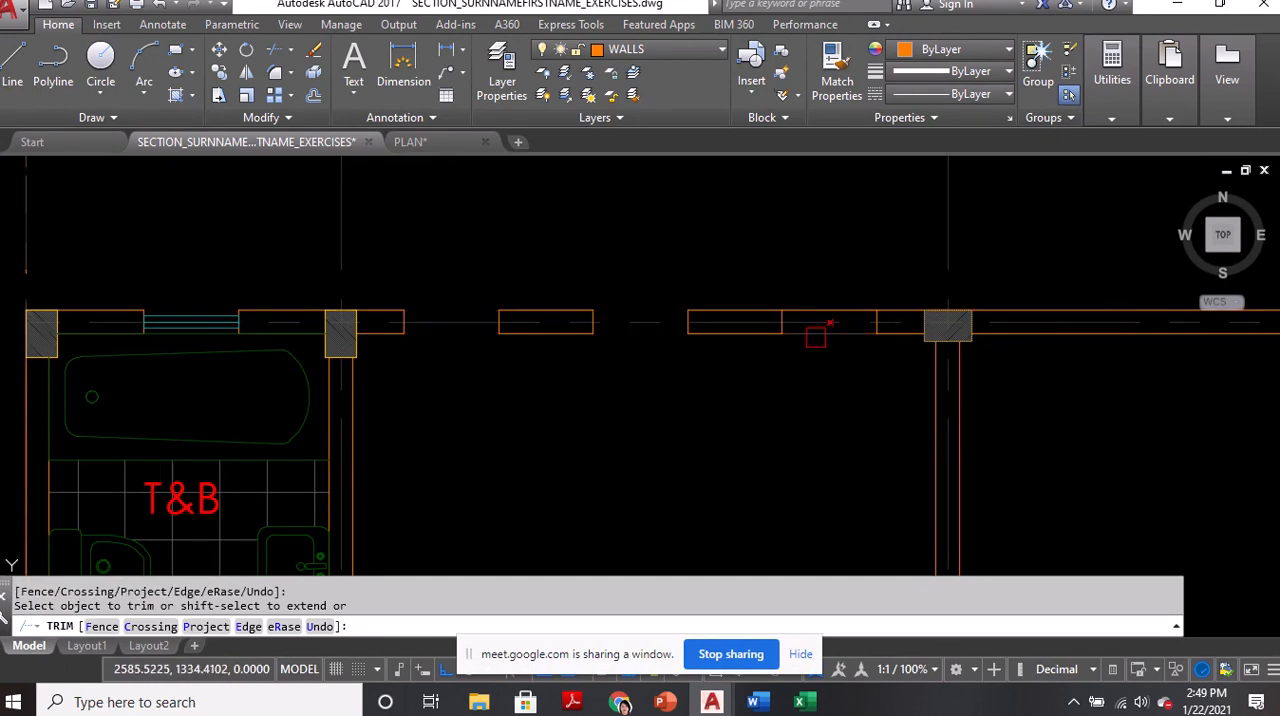
pyautogui.press('Return')
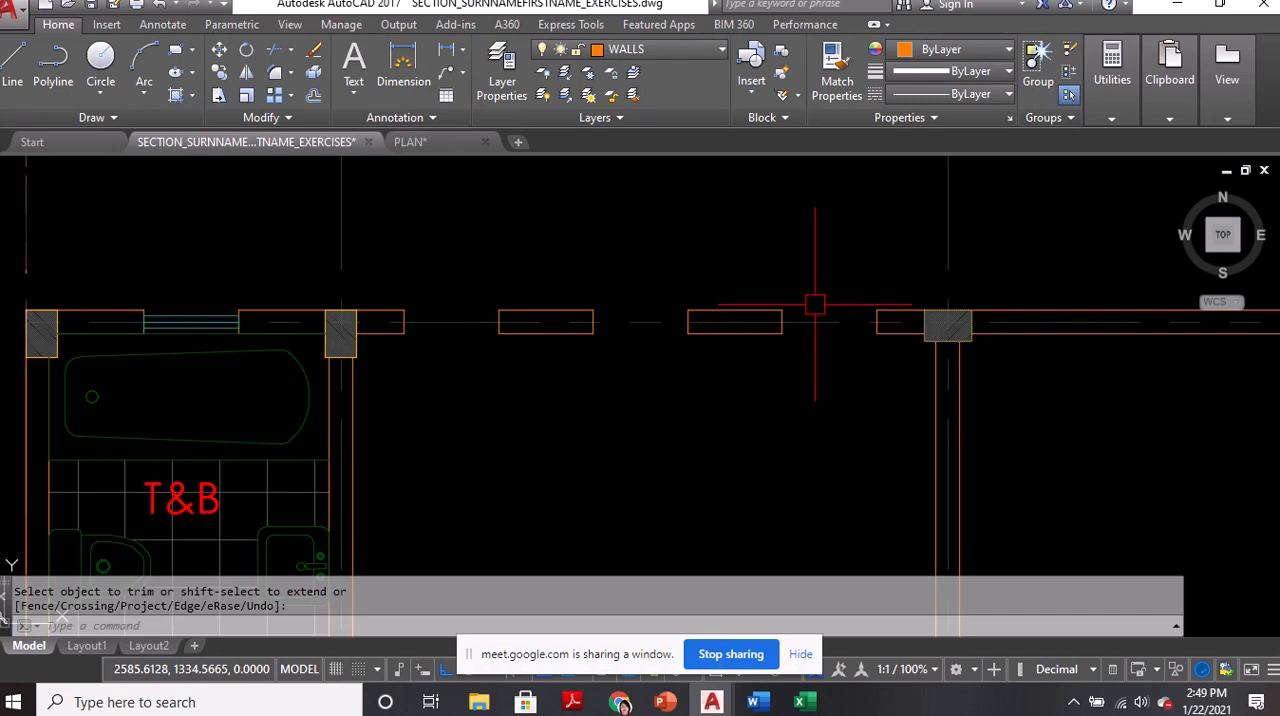
# Make WINDOWS the current layer and draw a WINDOWLINES multiline across the opening nearest the bathroom, between the wall end midpoints
pyautogui.click(686, 52)
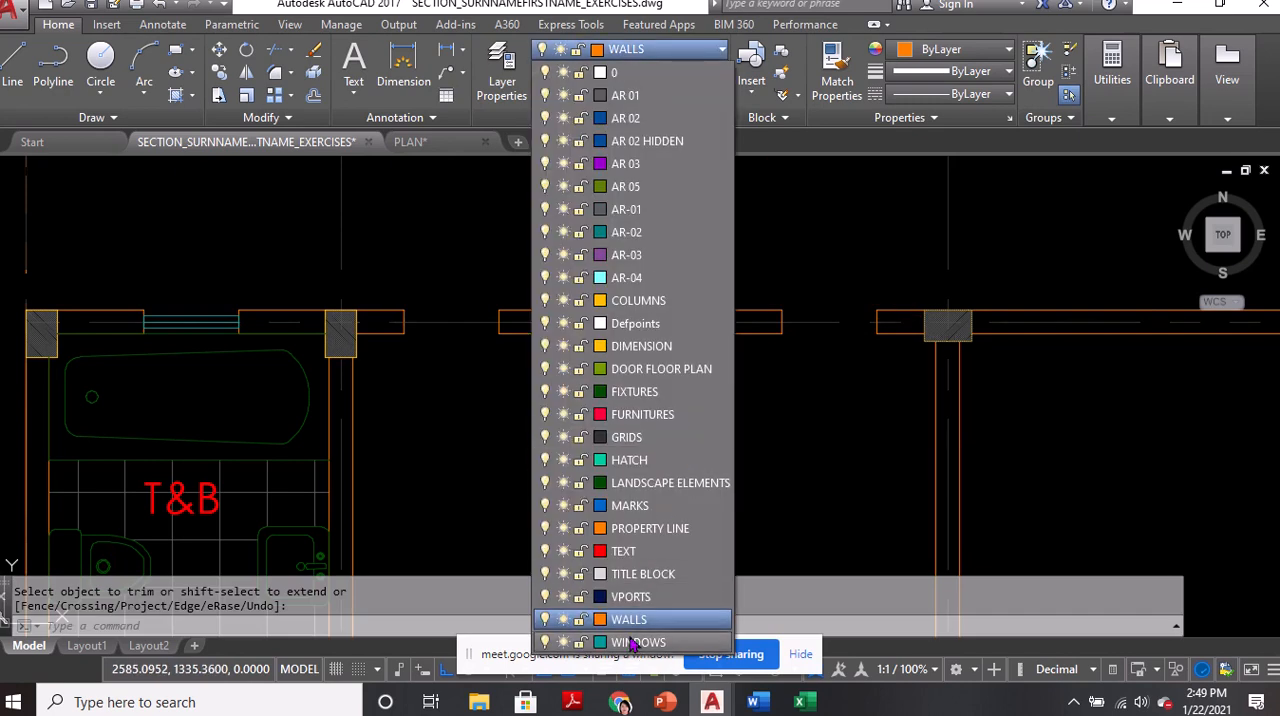
pyautogui.click(638, 619)
pyautogui.moveTo(502, 476); pyautogui.dragTo(572, 468, button='middle')
pyautogui.write('ml')
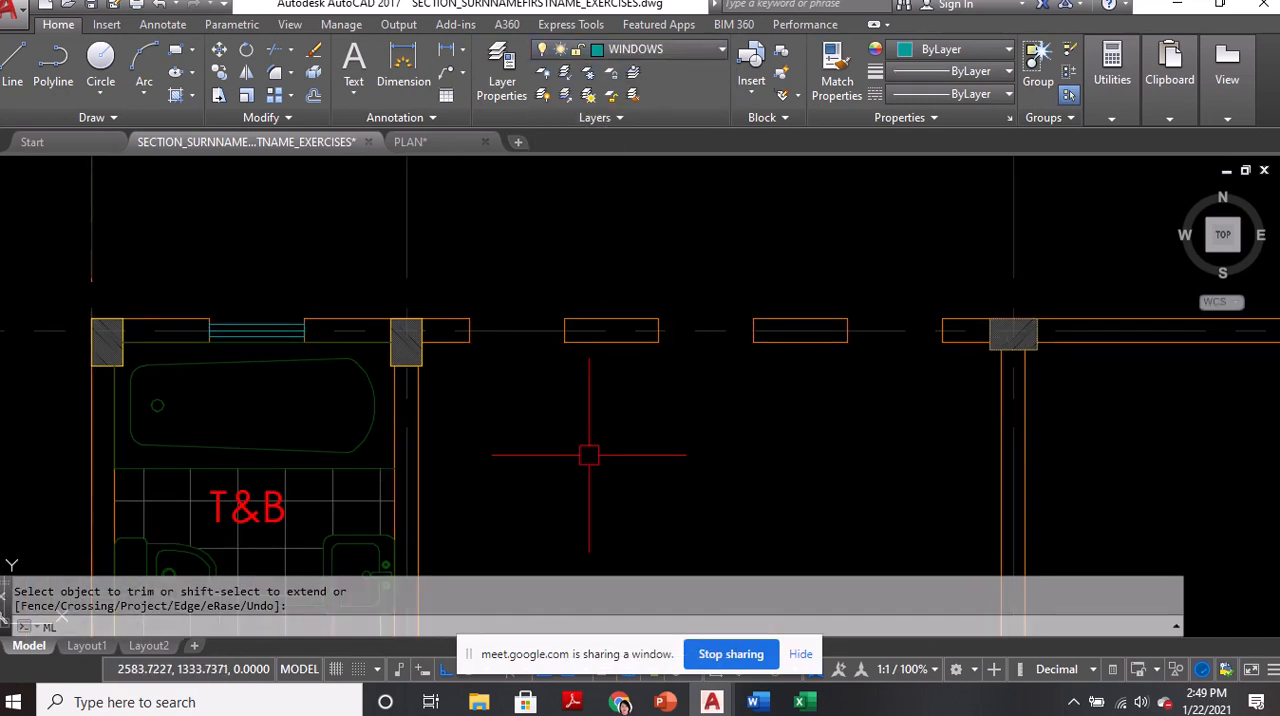
pyautogui.press('Return')
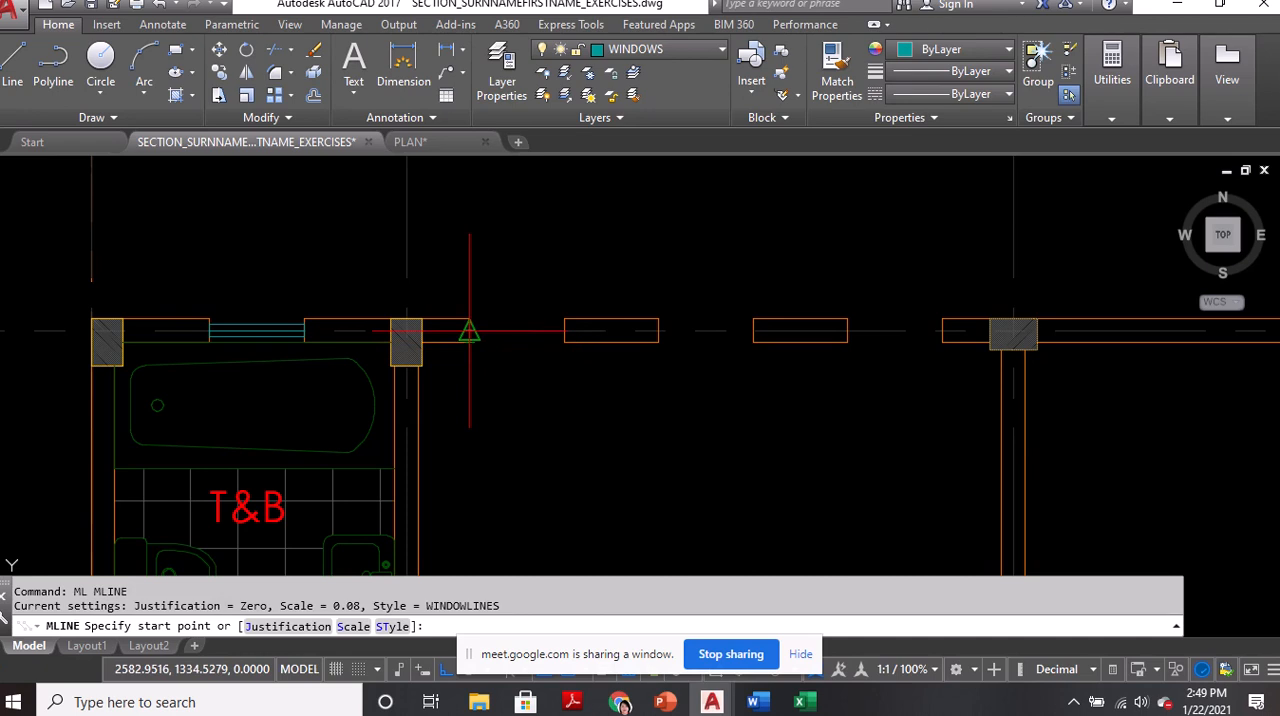
pyautogui.click(469, 330)
pyautogui.click(564, 330)
pyautogui.press('Return')
# Draw a WINDOWLINES multiline across the middle window opening, between the midpoints of its two wall ends
pyautogui.scroll(2, 677, 340)
pyautogui.write('m')
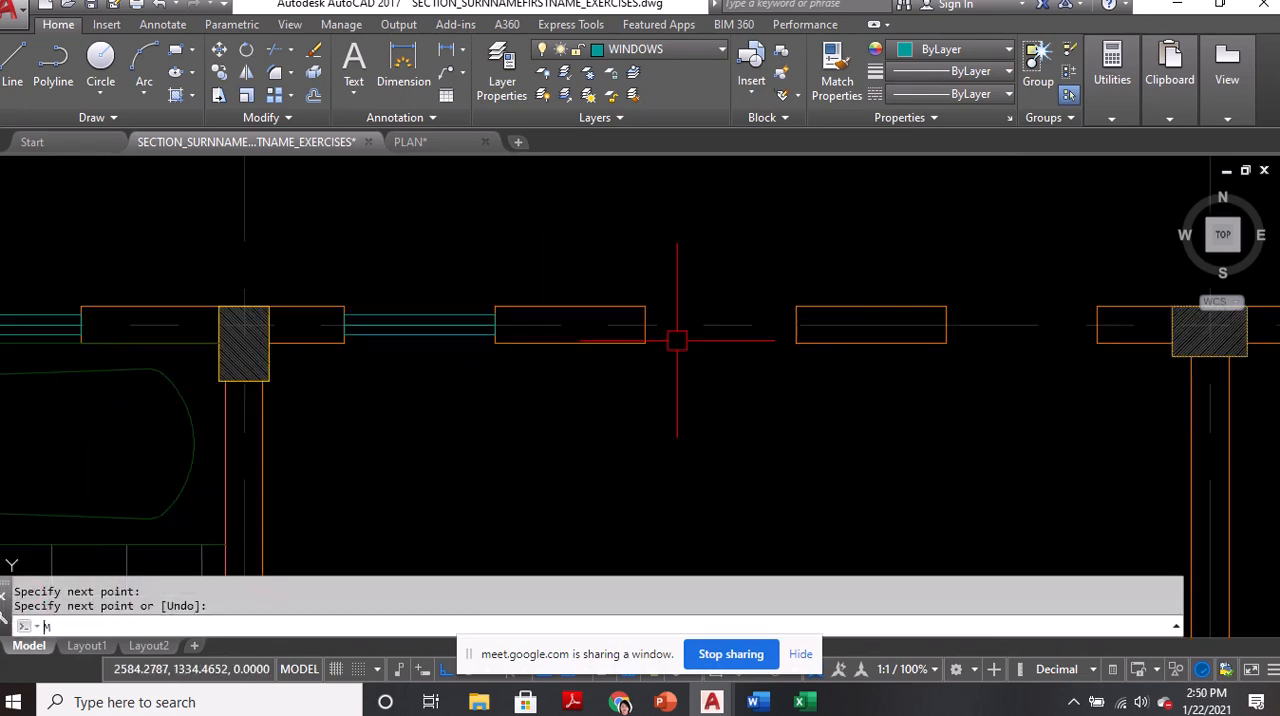
pyautogui.press('Return')
pyautogui.click(645, 324)
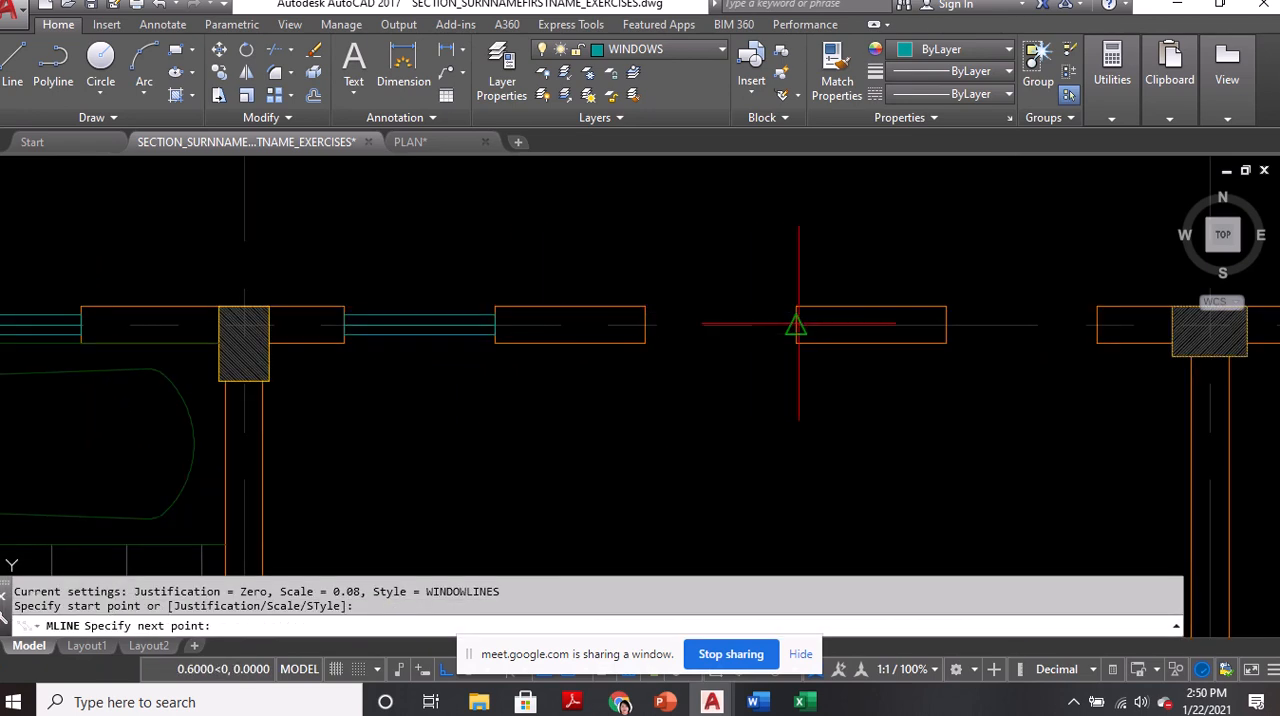
pyautogui.click(796, 324)
pyautogui.press('Return')
# Draw a WINDOWLINES multiline across the window opening farthest from the bathroom, between its wall end midpoints
pyautogui.write('ml')
pyautogui.press('Return')
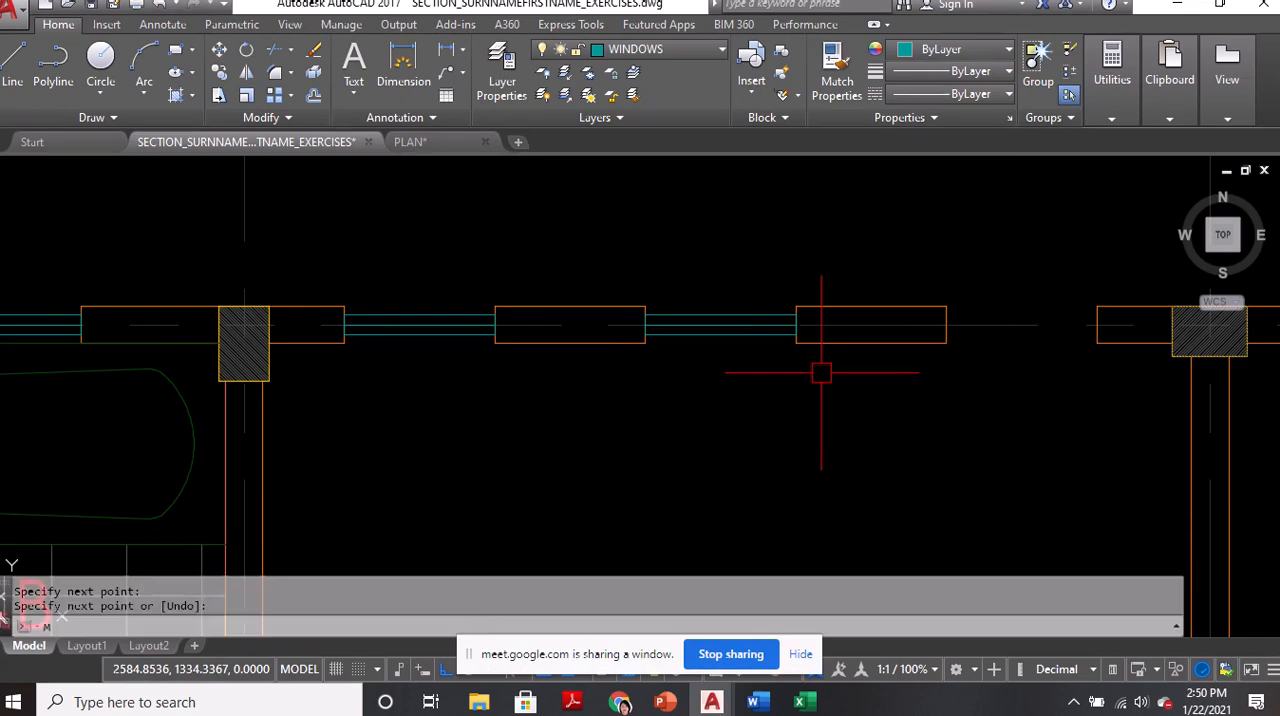
pyautogui.click(947, 324)
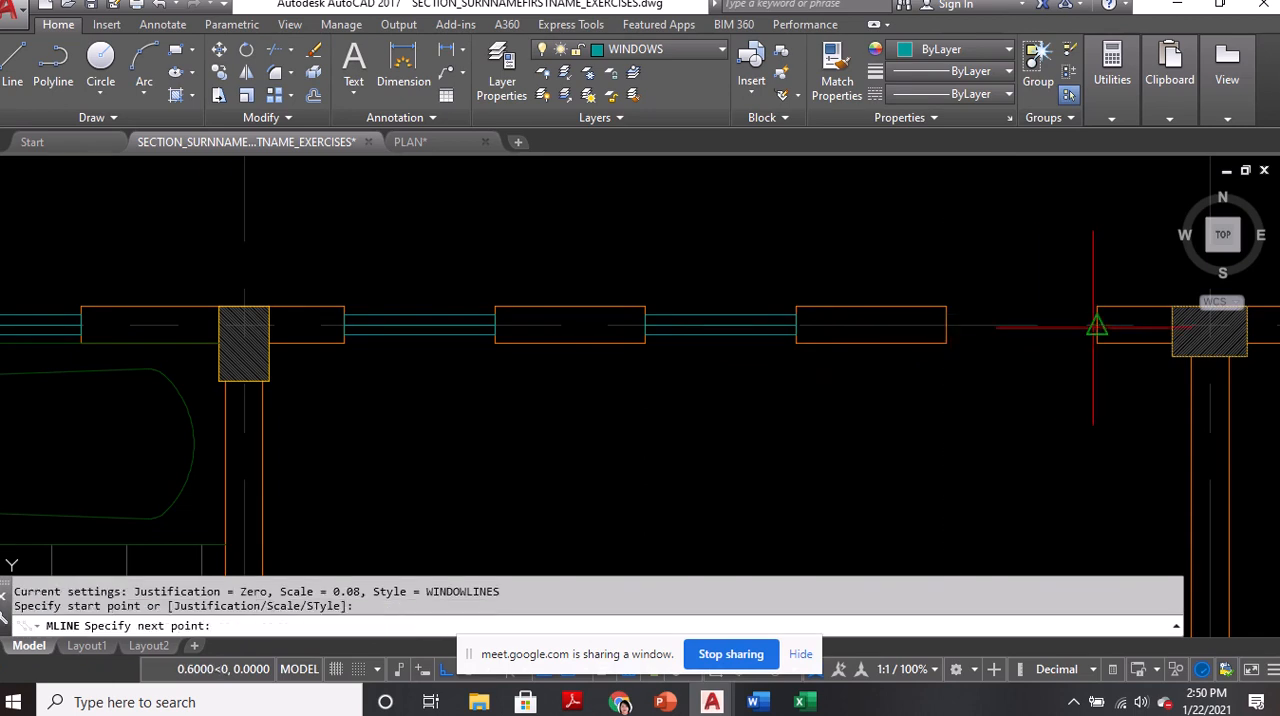
pyautogui.click(1097, 324)
pyautogui.press('Return')
pyautogui.scroll(-5, 826, 346)
pyautogui.scroll(4, 836, 358)
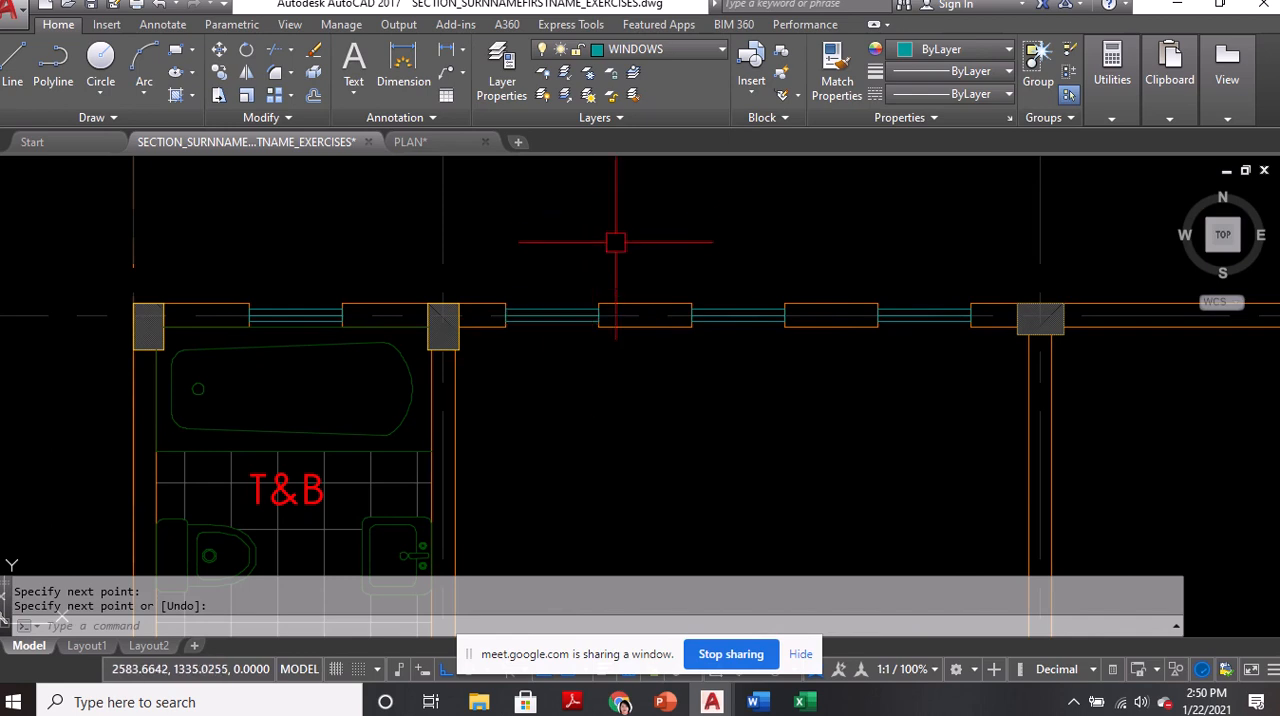
# Try stretching each end of the room's first window multiline over the adjoining wall segment, and undo both stretches
pyautogui.scroll(4, 600, 270)
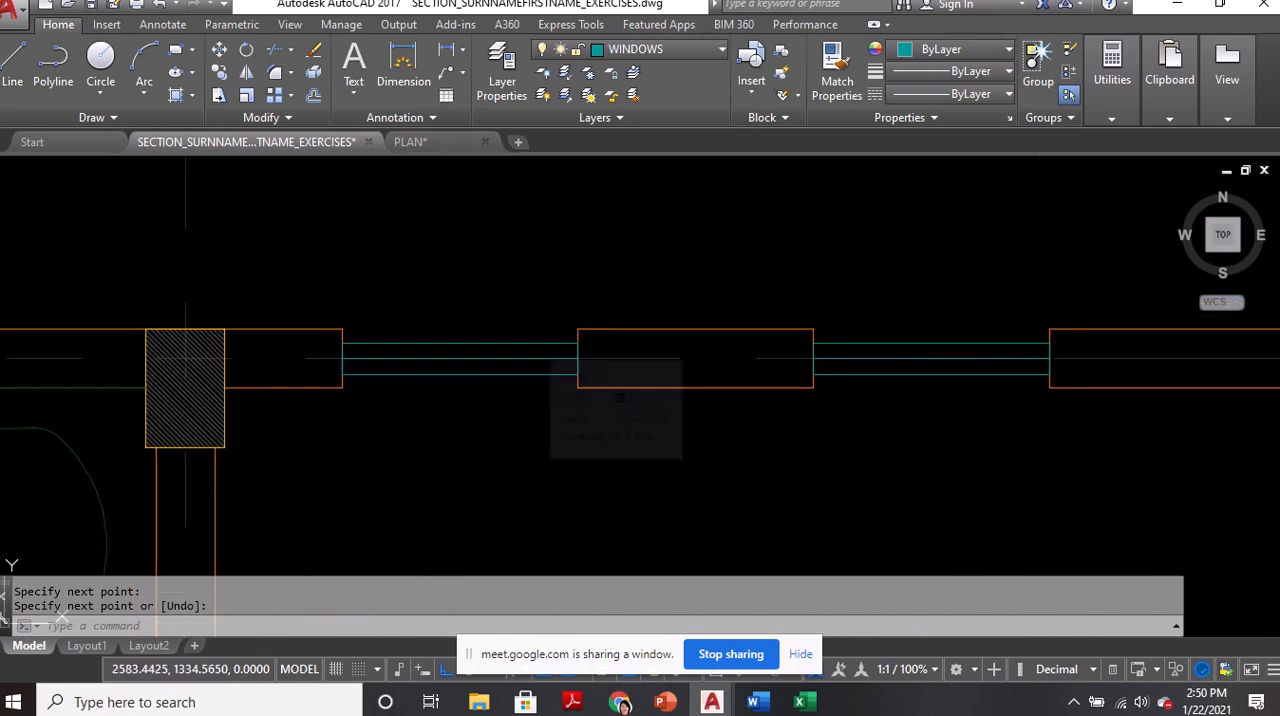
pyautogui.press('Return')
pyautogui.click(595, 362)
pyautogui.click(577, 358)
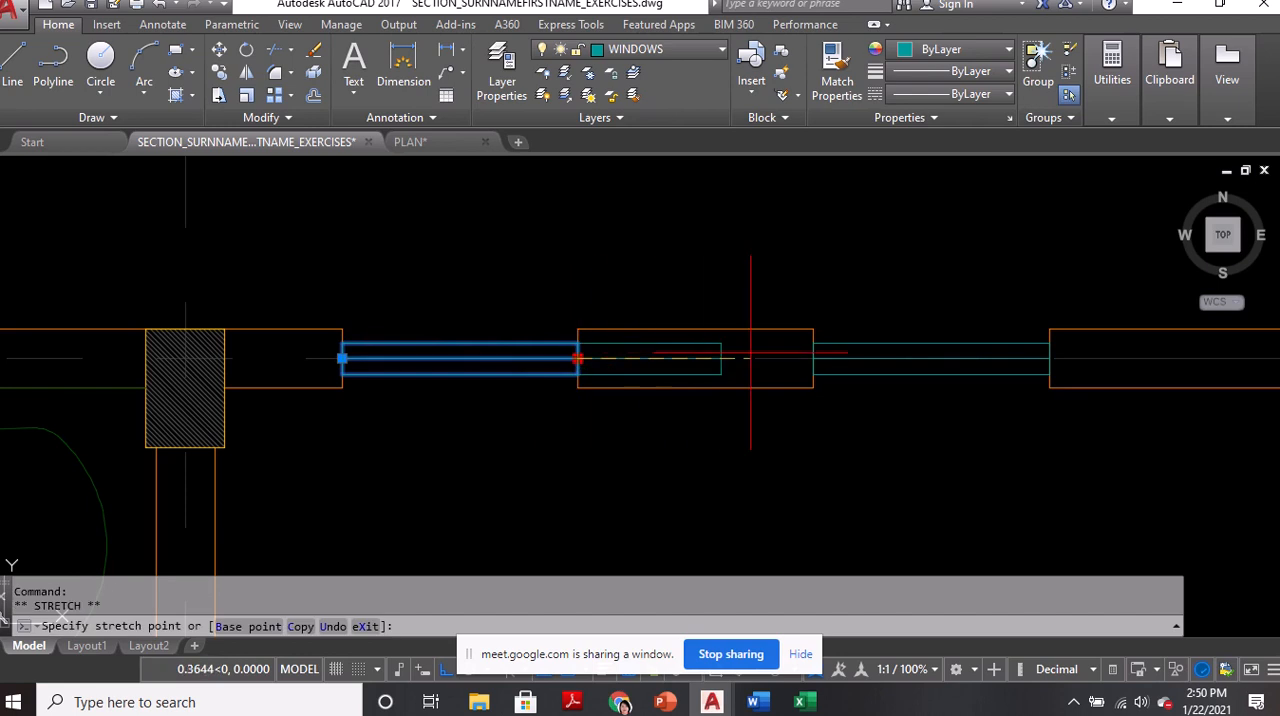
pyautogui.click(813, 358)
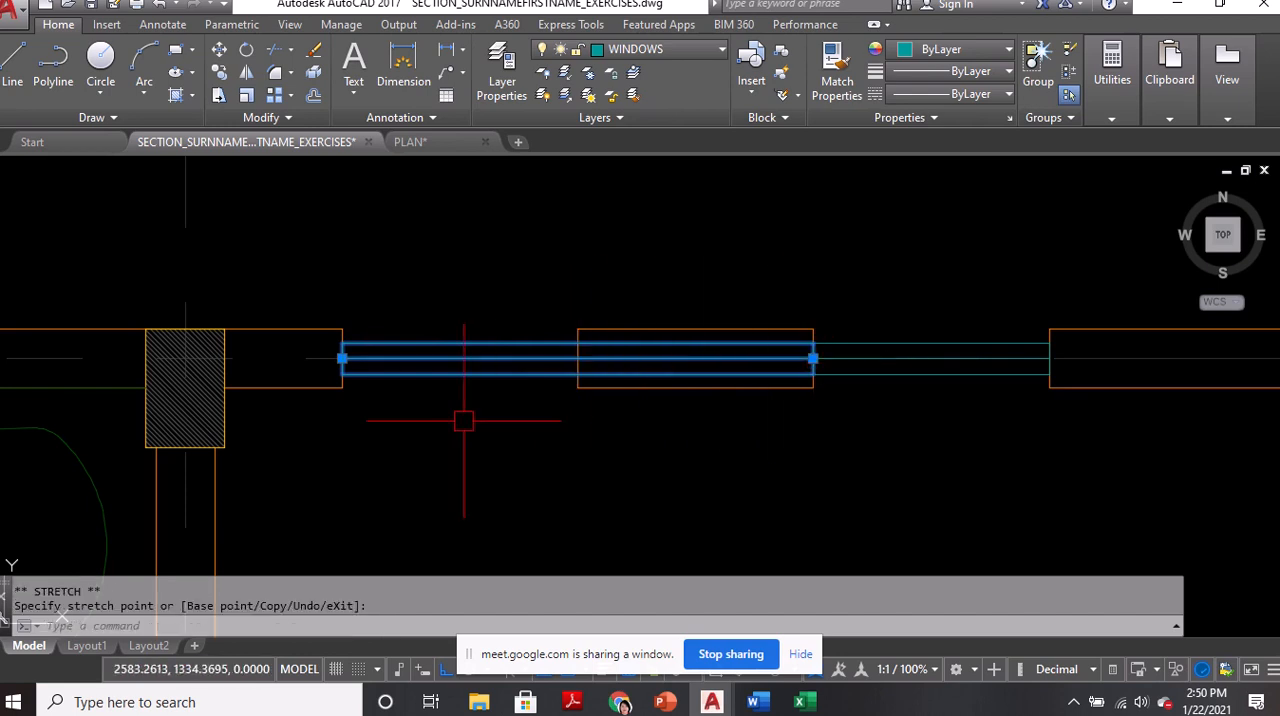
pyautogui.hotkey('ctrl', 'z')
pyautogui.click(454, 359)
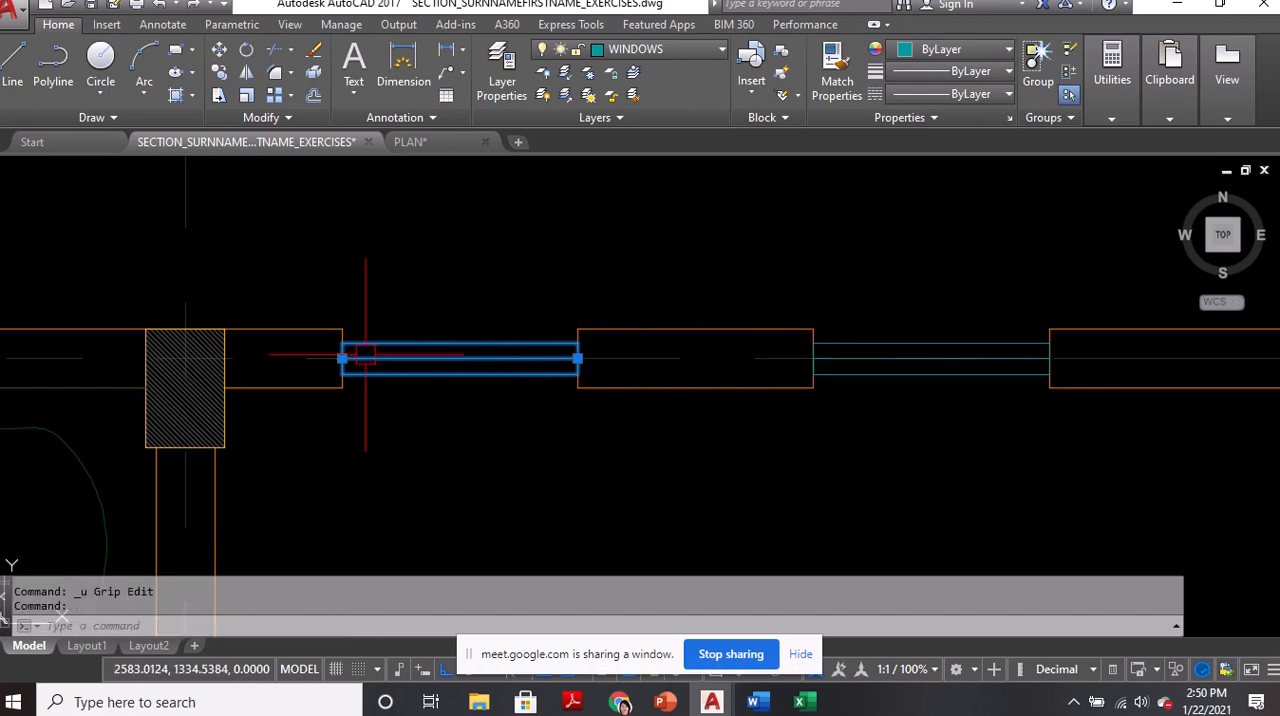
pyautogui.click(342, 358)
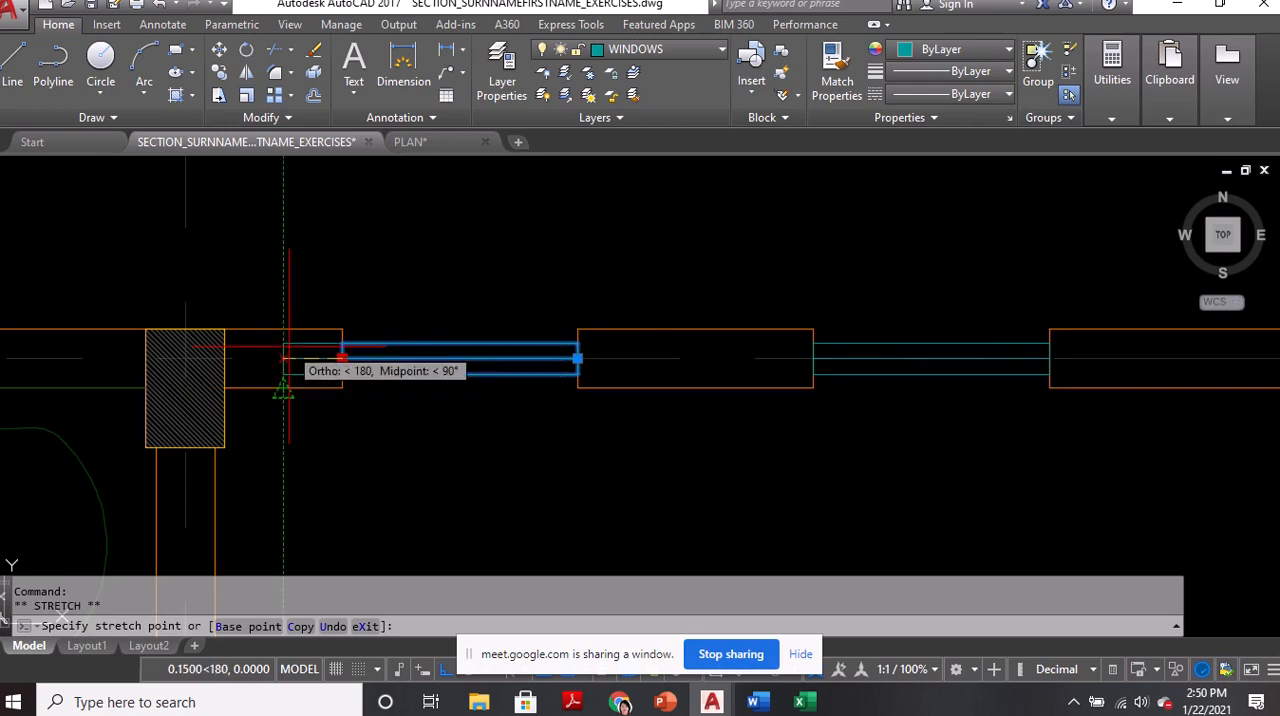
pyautogui.hotkey('ctrl', 'z')
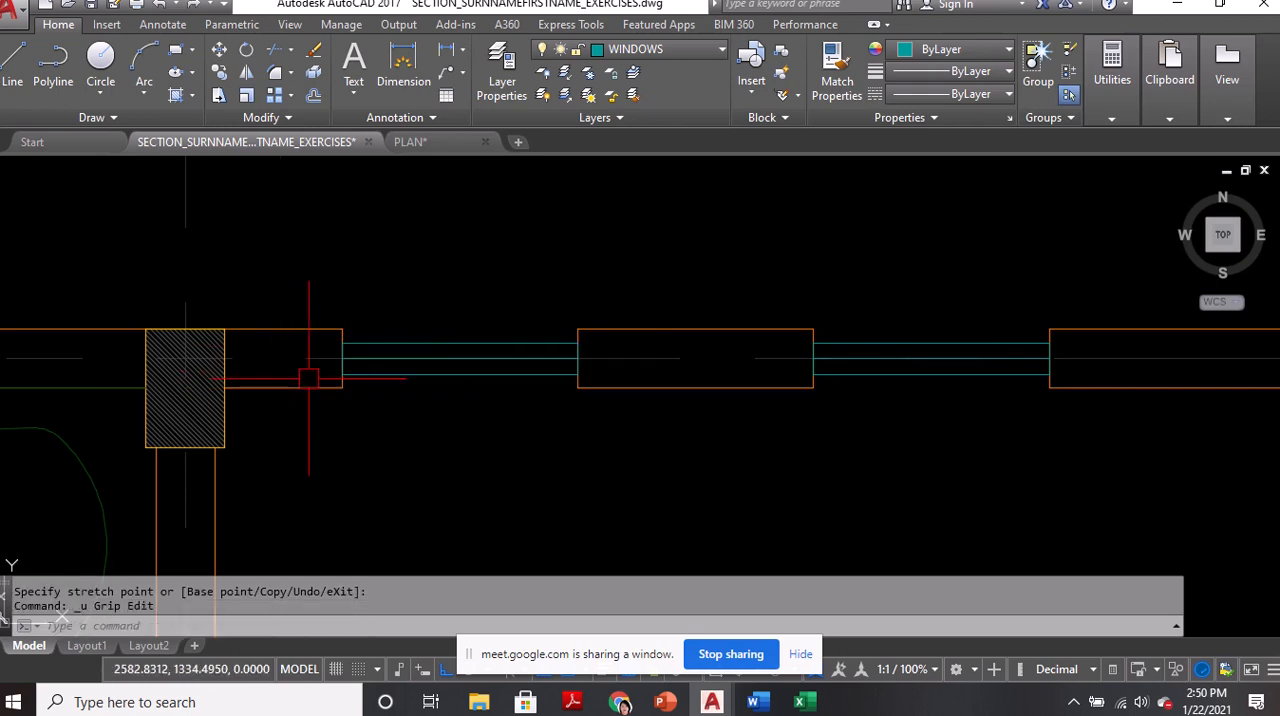
# Save the drawing with the new windows
pyautogui.scroll(-2, 443, 394)
pyautogui.hotkey('ctrl', 'z')
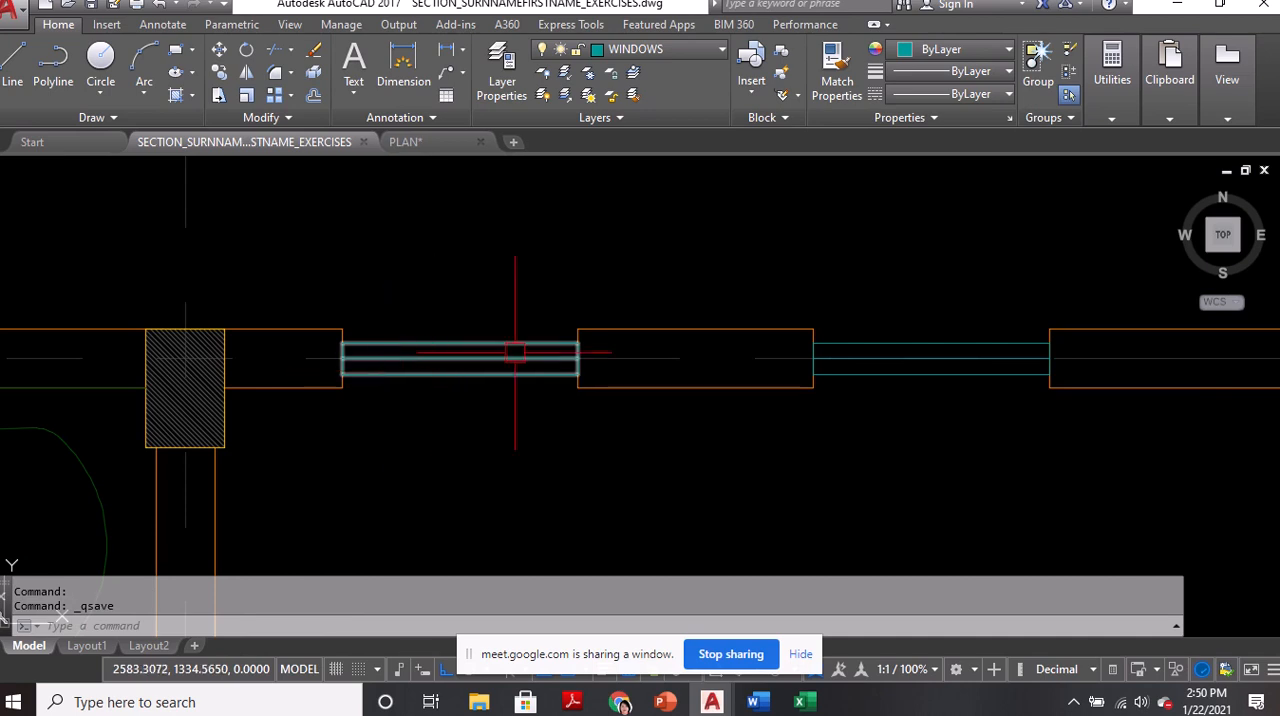
pyautogui.scroll(-4, 606, 370)
# Switch to the Google Meet window to check the class participants, and return to AutoCAD
pyautogui.moveTo(620, 702)
pyautogui.click(597, 669)
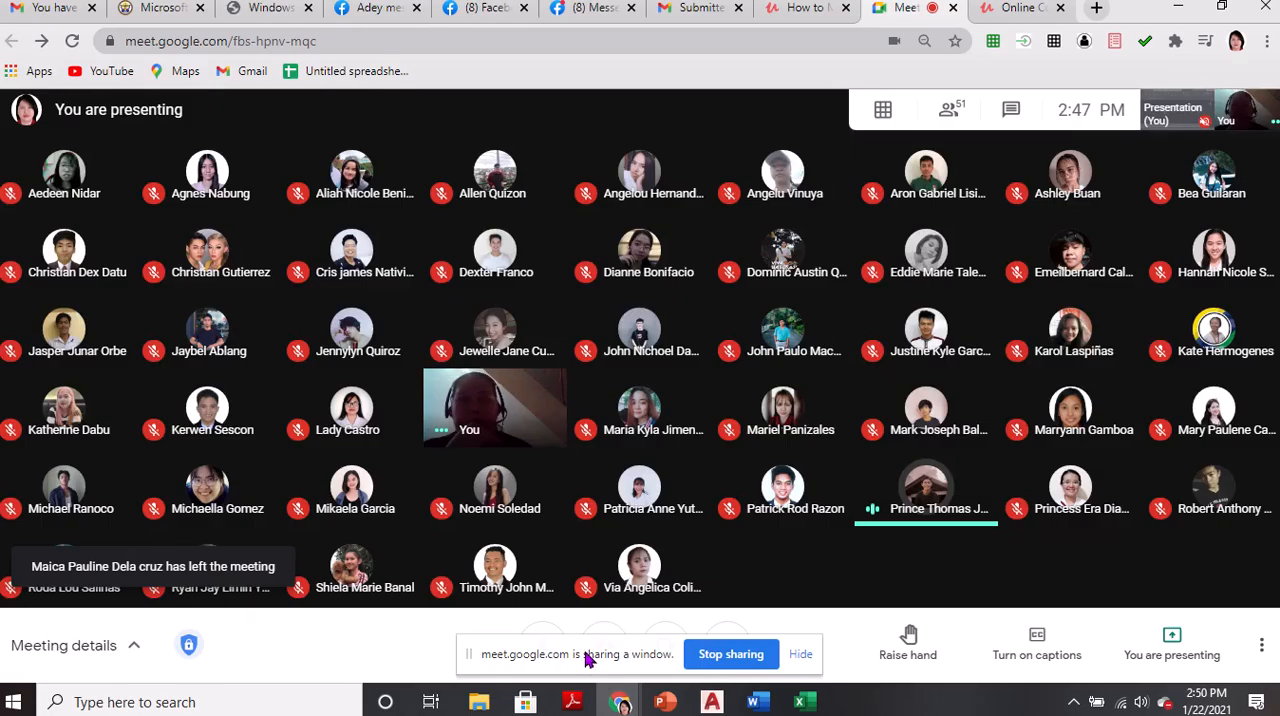
pyautogui.click(797, 193)
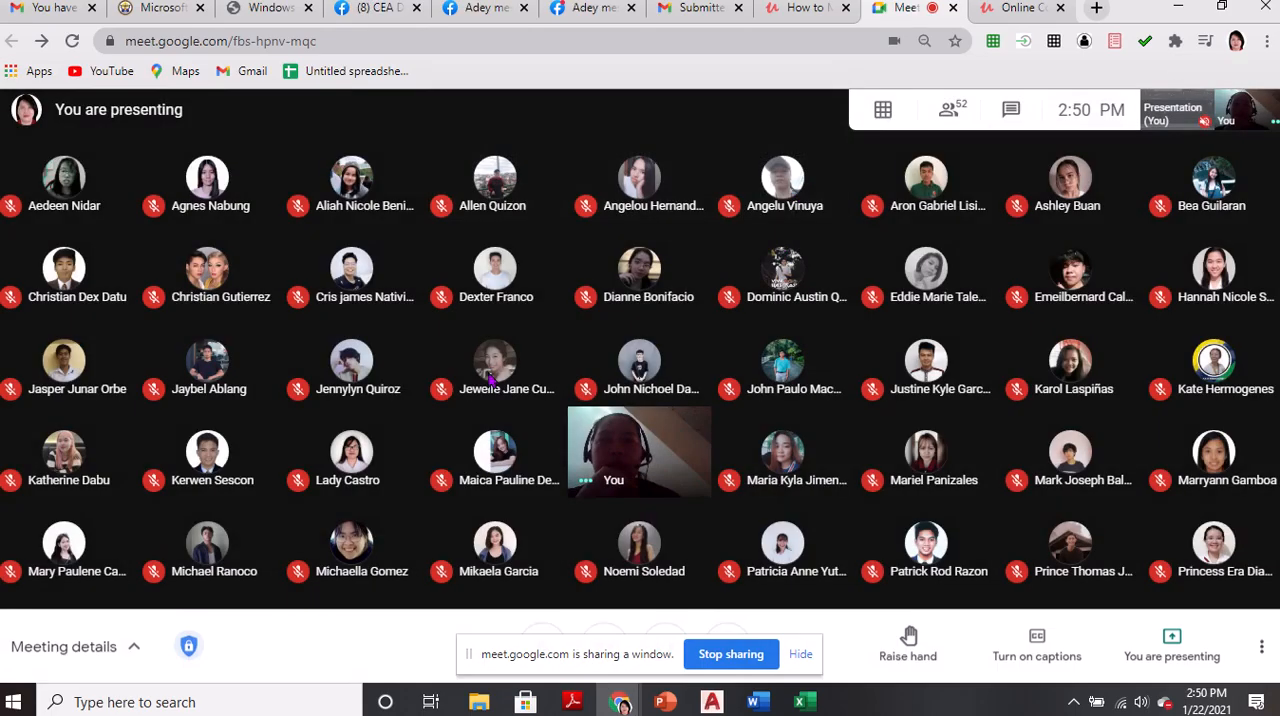
pyautogui.hotkey('alt', 'Tab')
pyautogui.scroll(-6, 500, 380)
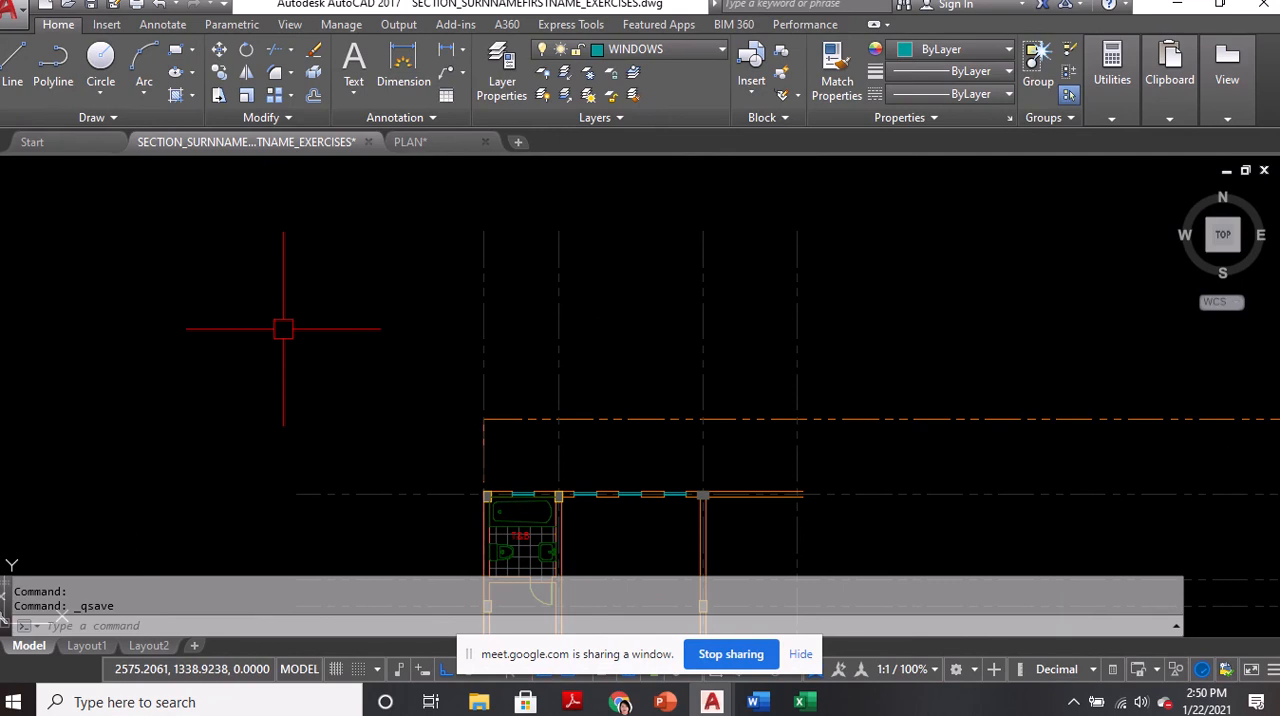
pyautogui.press('BackSpace')
pyautogui.write('S')
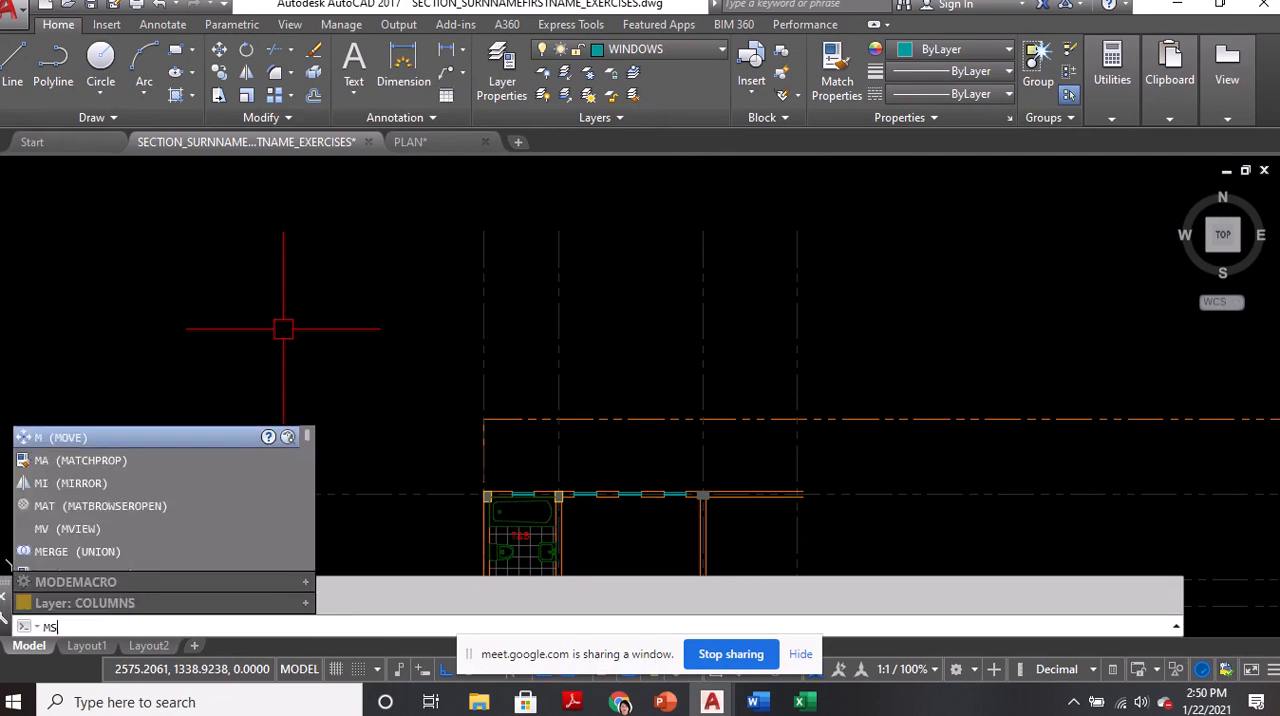
pyautogui.write('TYLE')
pyautogui.press('Return')
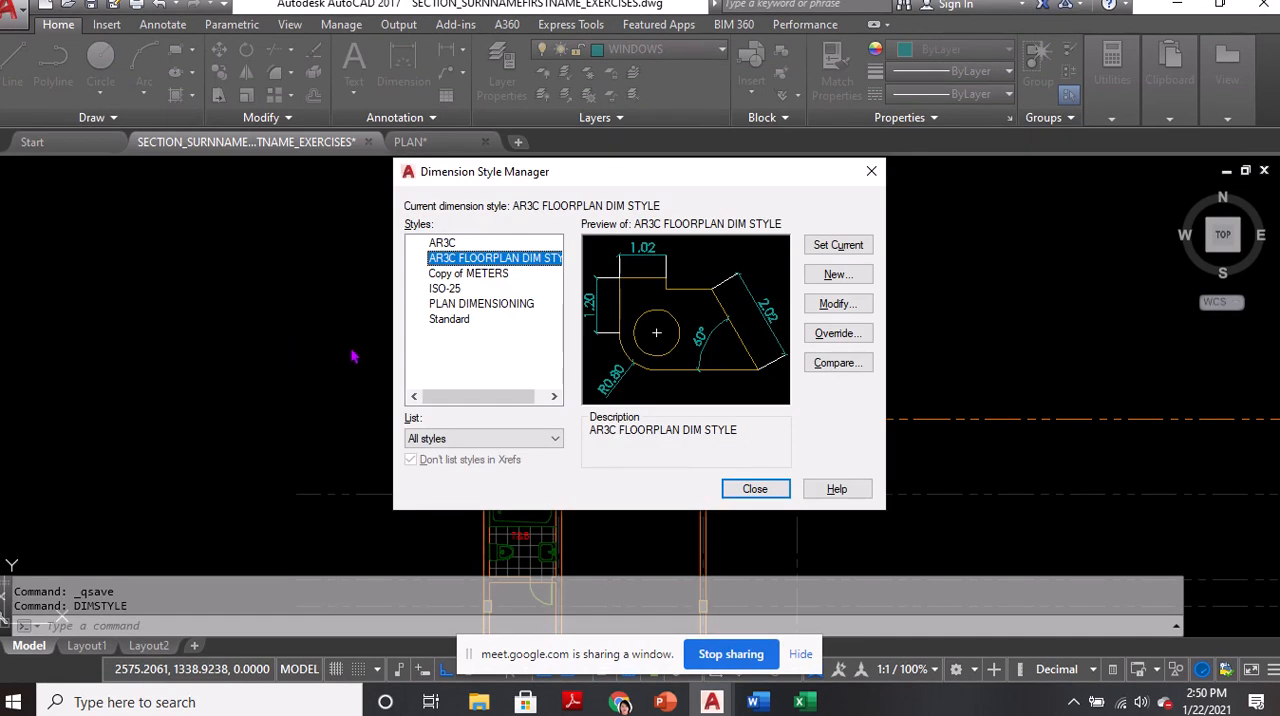
pyautogui.press('Escape')
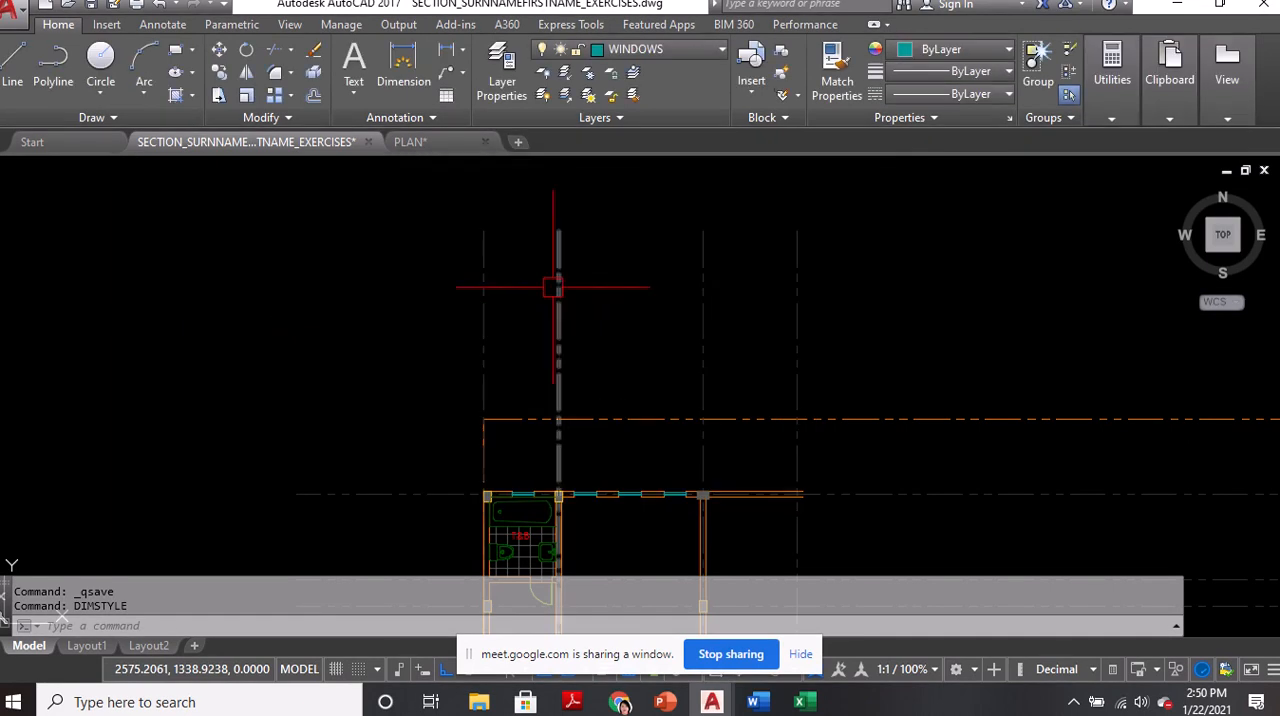
# Set STANDARD as the current multiline style
pyautogui.write('MLS')
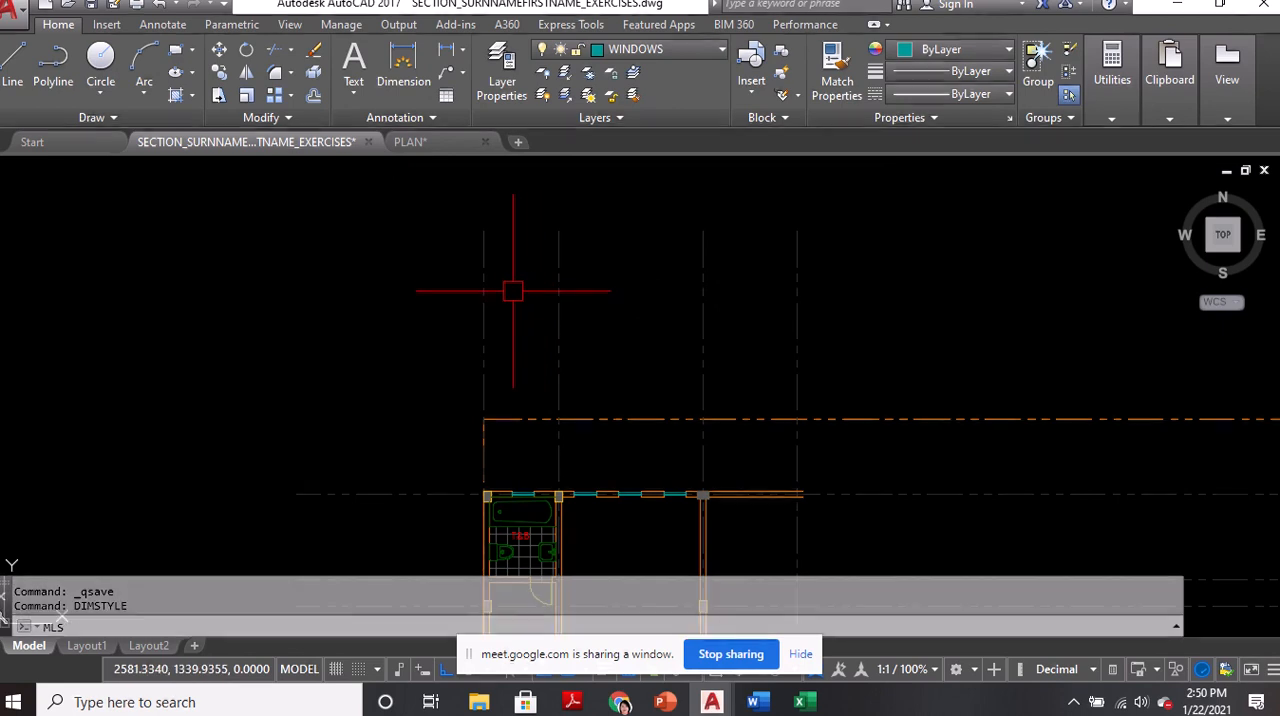
pyautogui.write('TYLE')
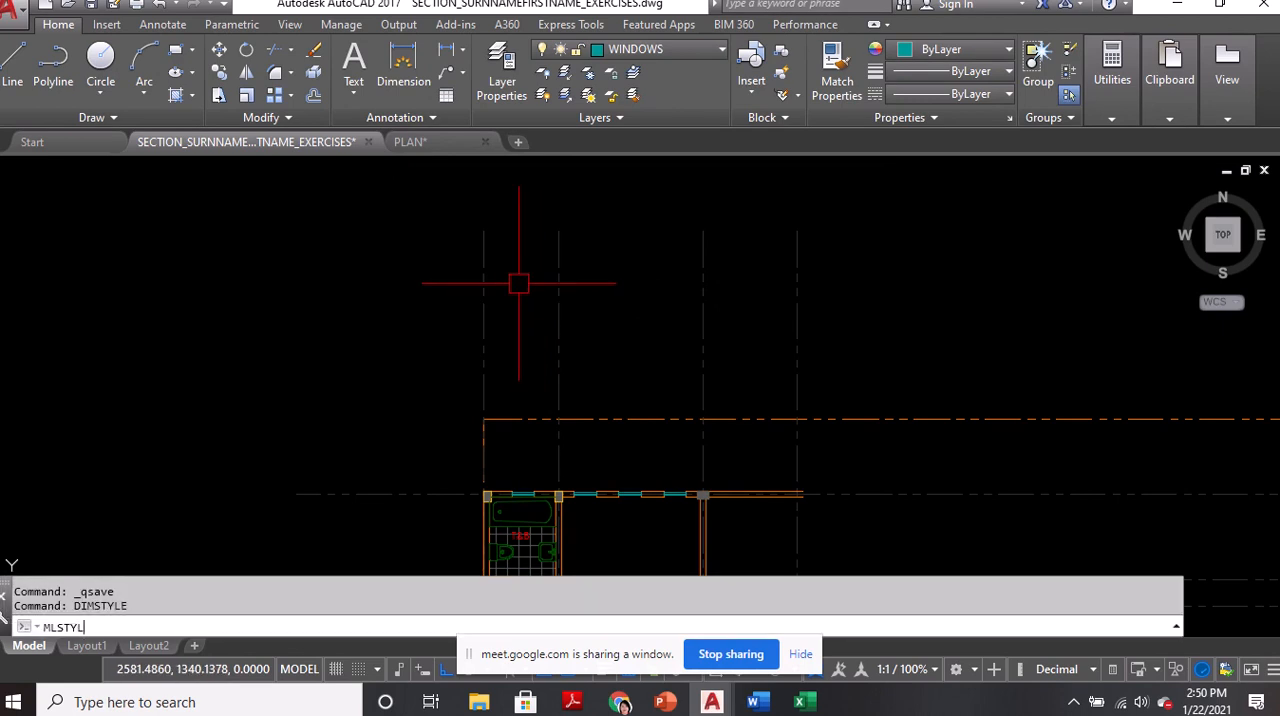
pyautogui.press('Return')
pyautogui.click(480, 260)
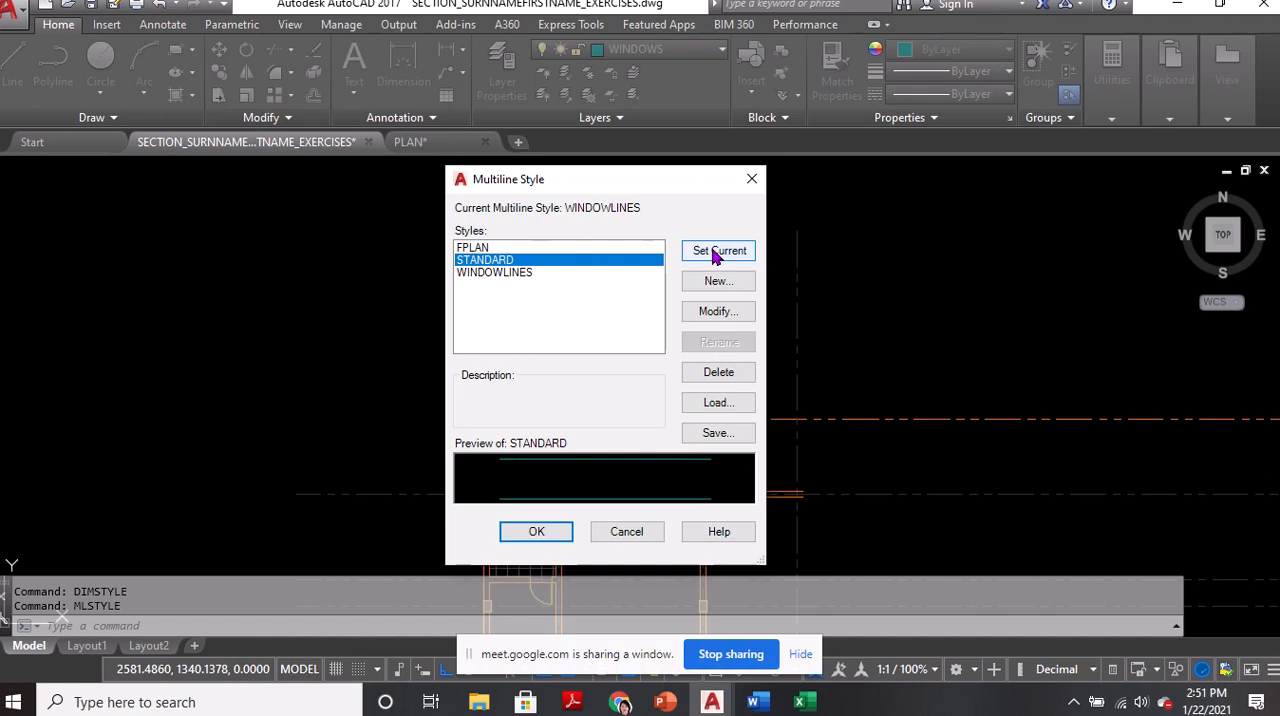
pyautogui.click(716, 253)
pyautogui.click(534, 533)
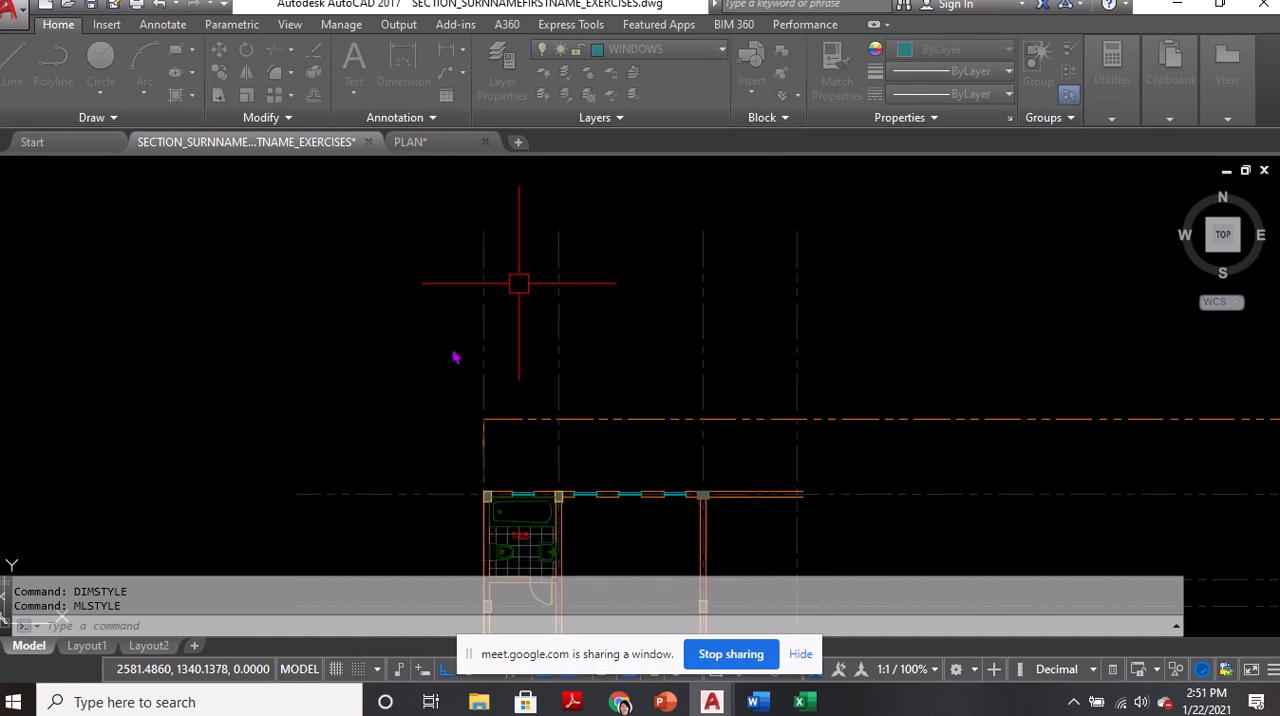
# Draw a horizontal test multiline in the STANDARD style at scale 0.08 in the empty area outside the floor plan
pyautogui.write('ML')
pyautogui.press('Return')
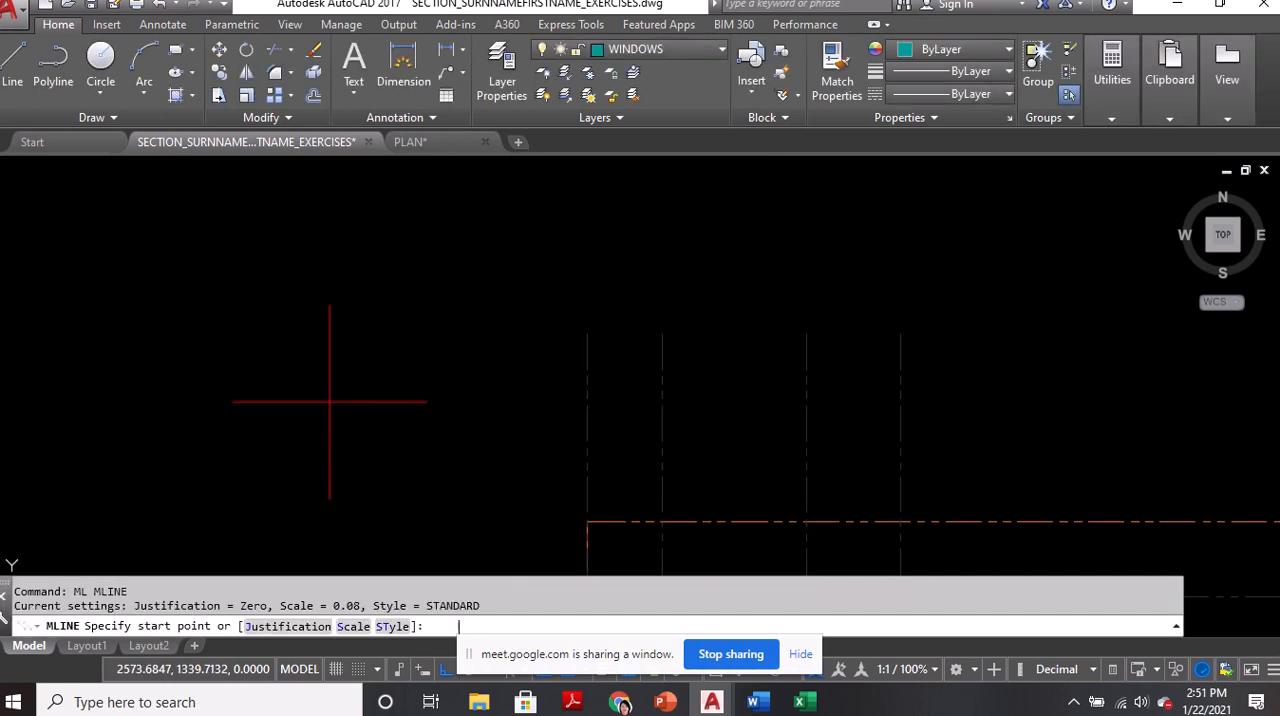
pyautogui.scroll(-5, 330, 402)
pyautogui.click(307, 379)
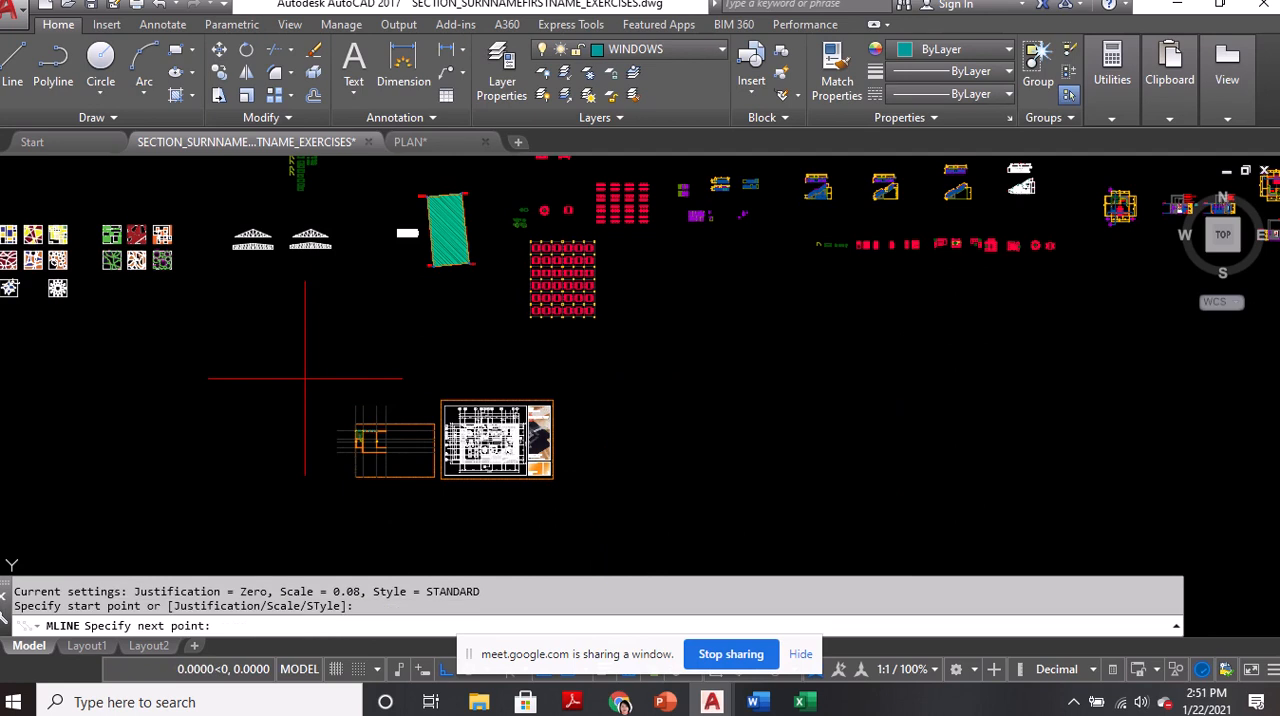
pyautogui.scroll(5, 313, 387)
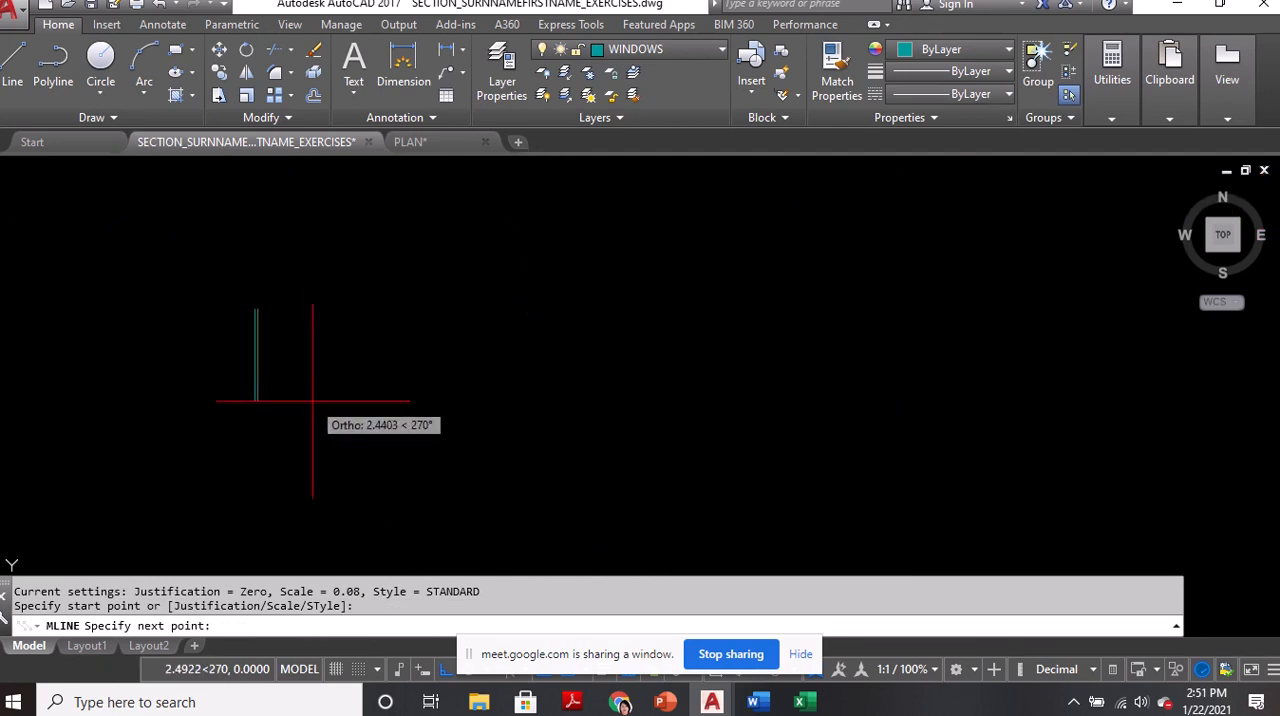
pyautogui.click(380, 309)
pyautogui.scroll(6, 311, 326)
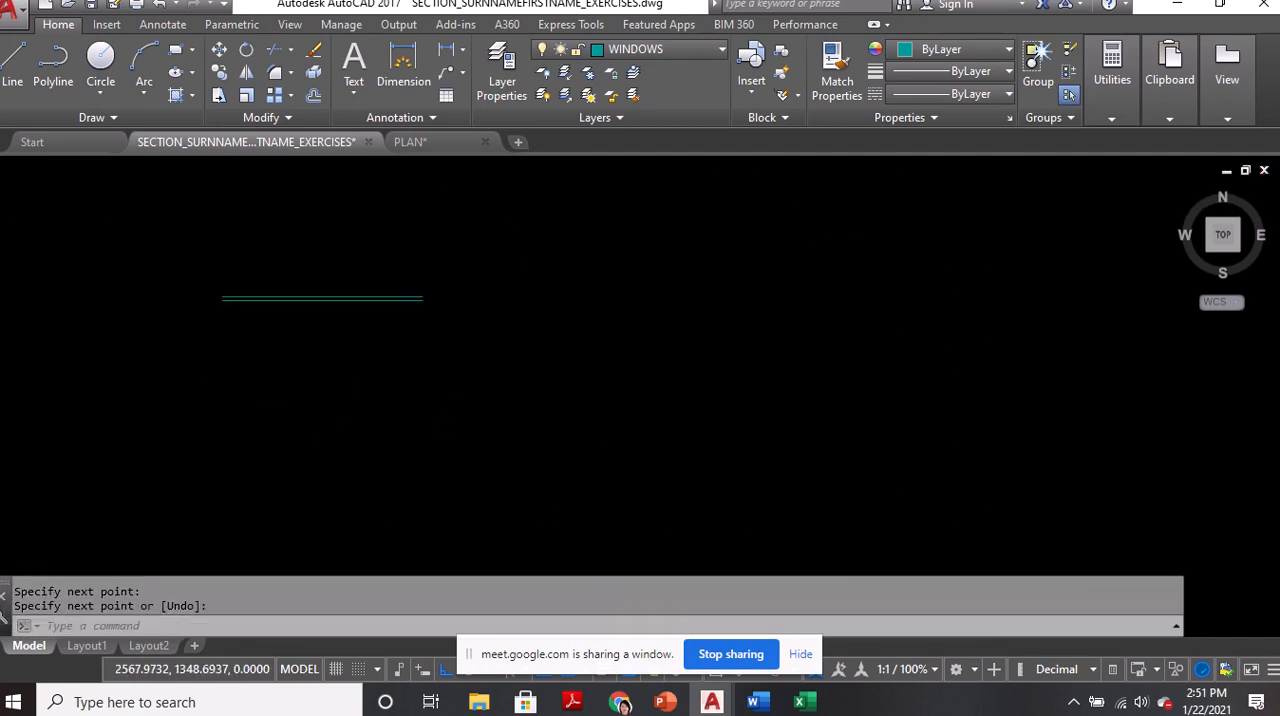
pyautogui.moveTo(271, 302); pyautogui.dragTo(414, 348, button='middle')
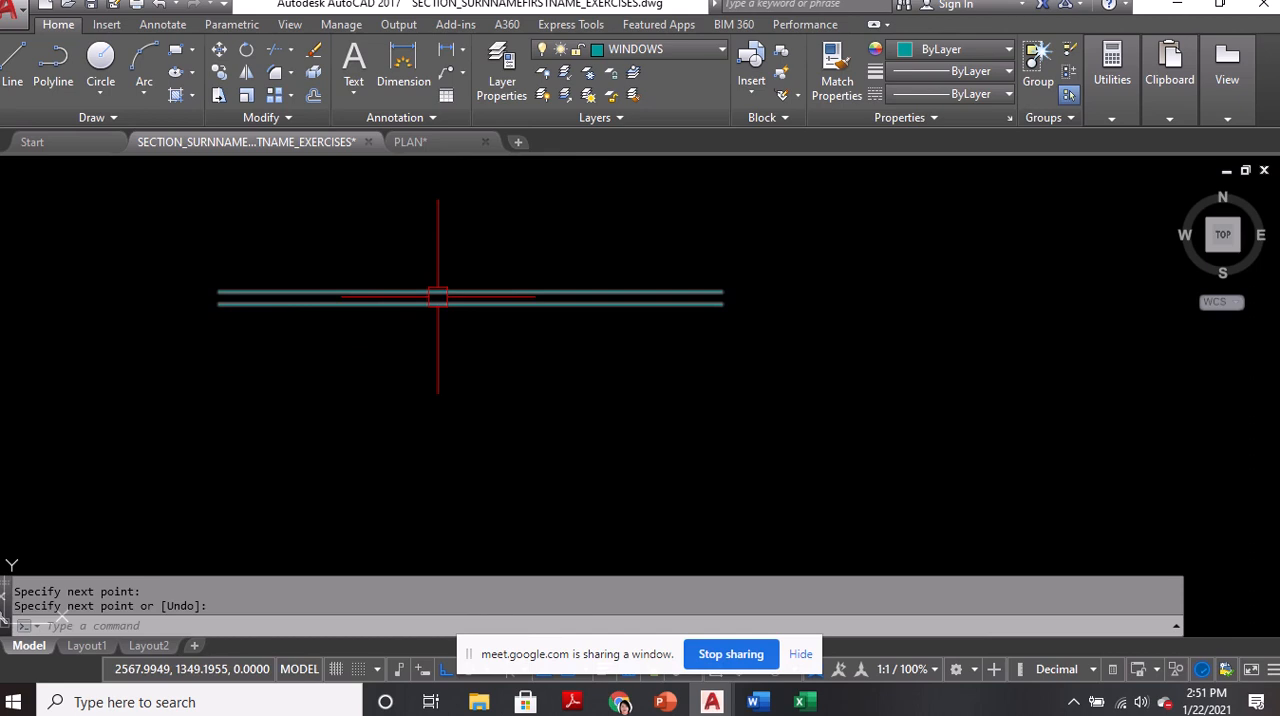
# Examine the current multiline scale setting and the spacing of the test multiline's two lines, referring back to the plan's walls
pyautogui.scroll(-2, 437, 296)
pyautogui.press('Return')
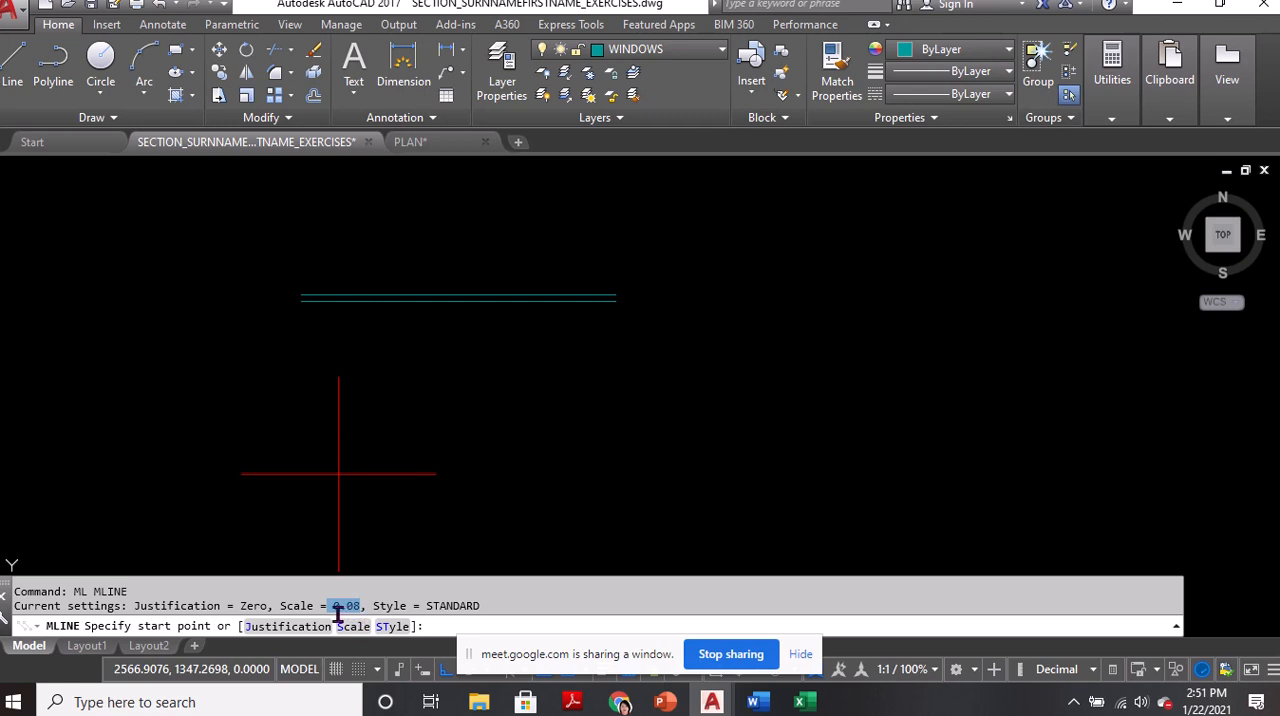
pyautogui.scroll(4, 263, 277)
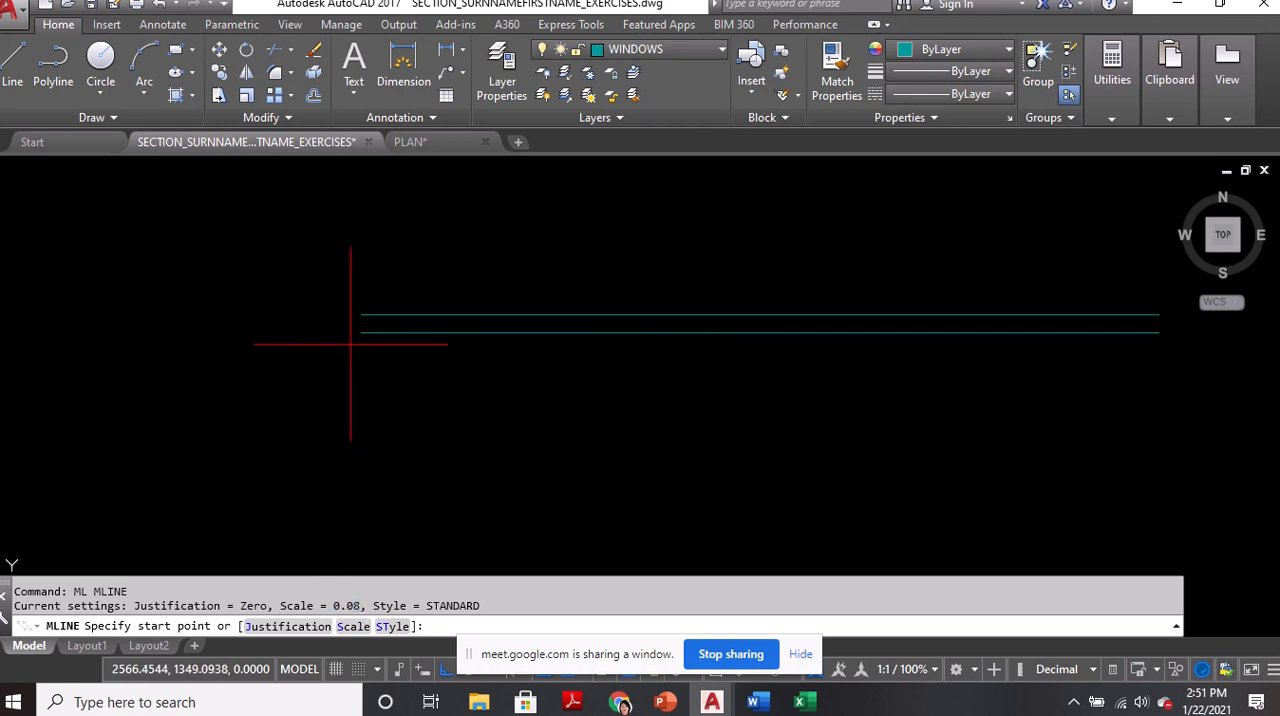
pyautogui.press('ctrl')
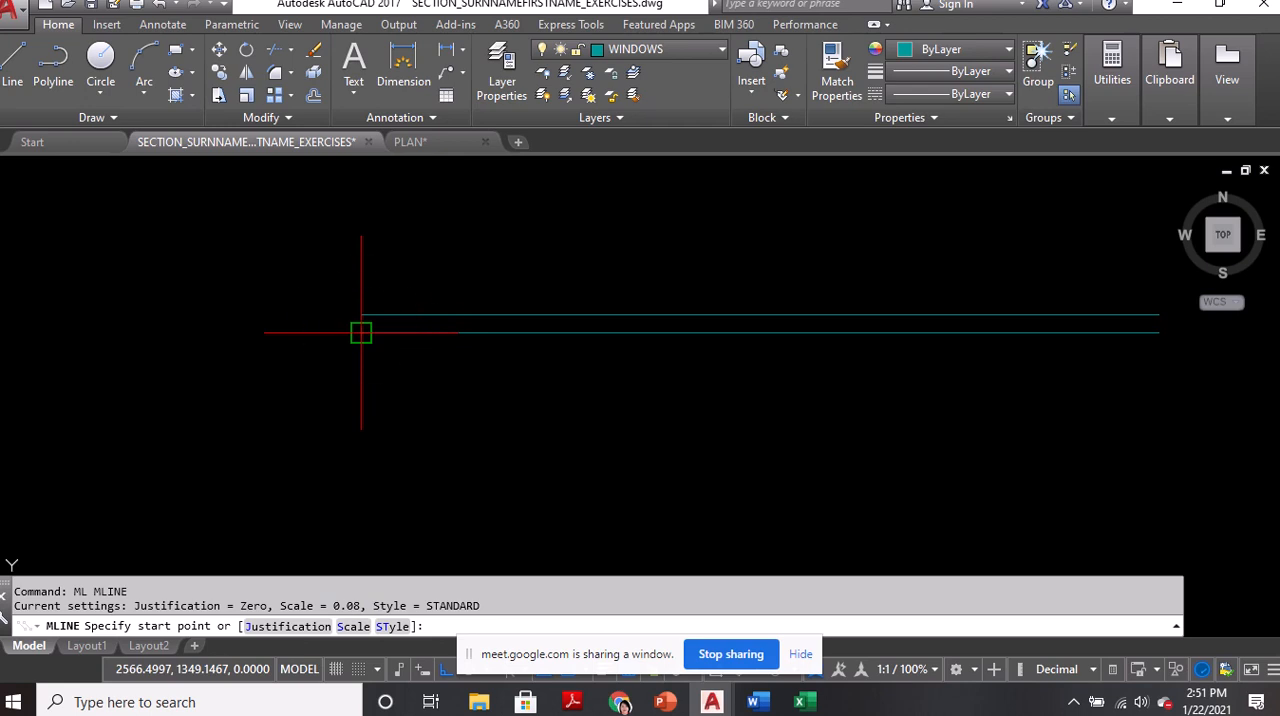
pyautogui.press('ctrl')
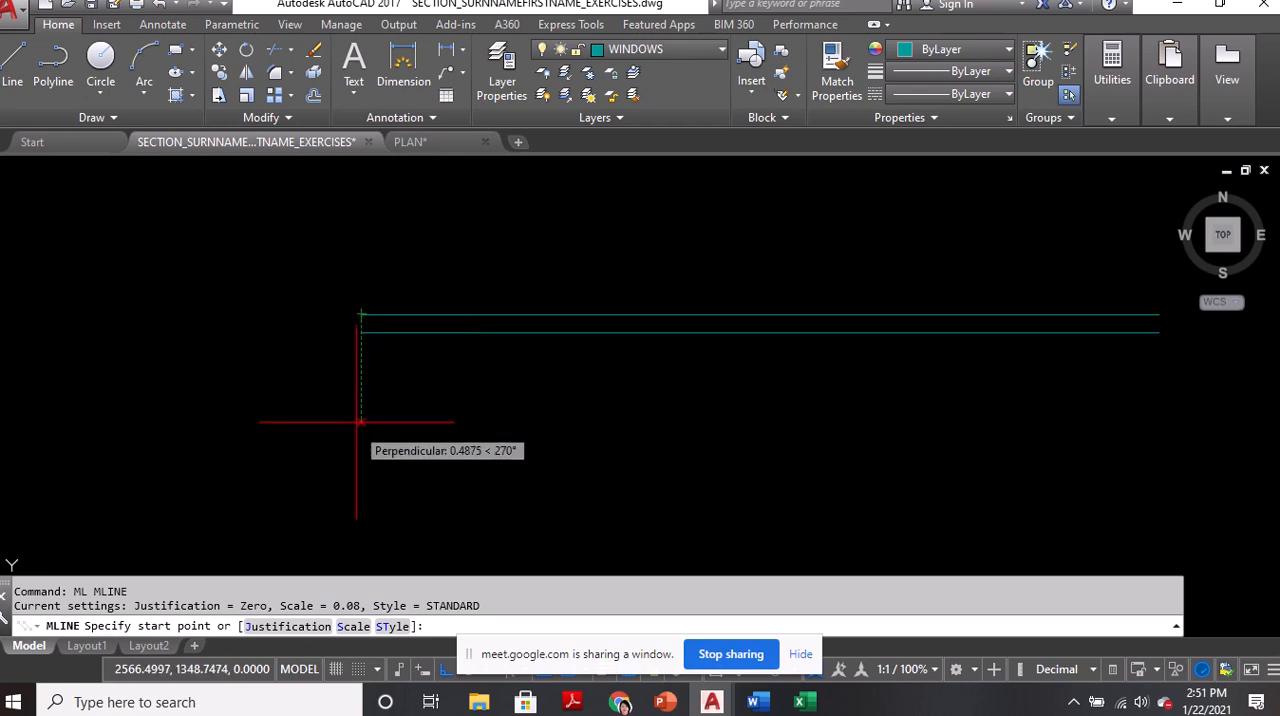
pyautogui.scroll(2, 358, 323)
pyautogui.scroll(-7, 352, 377)
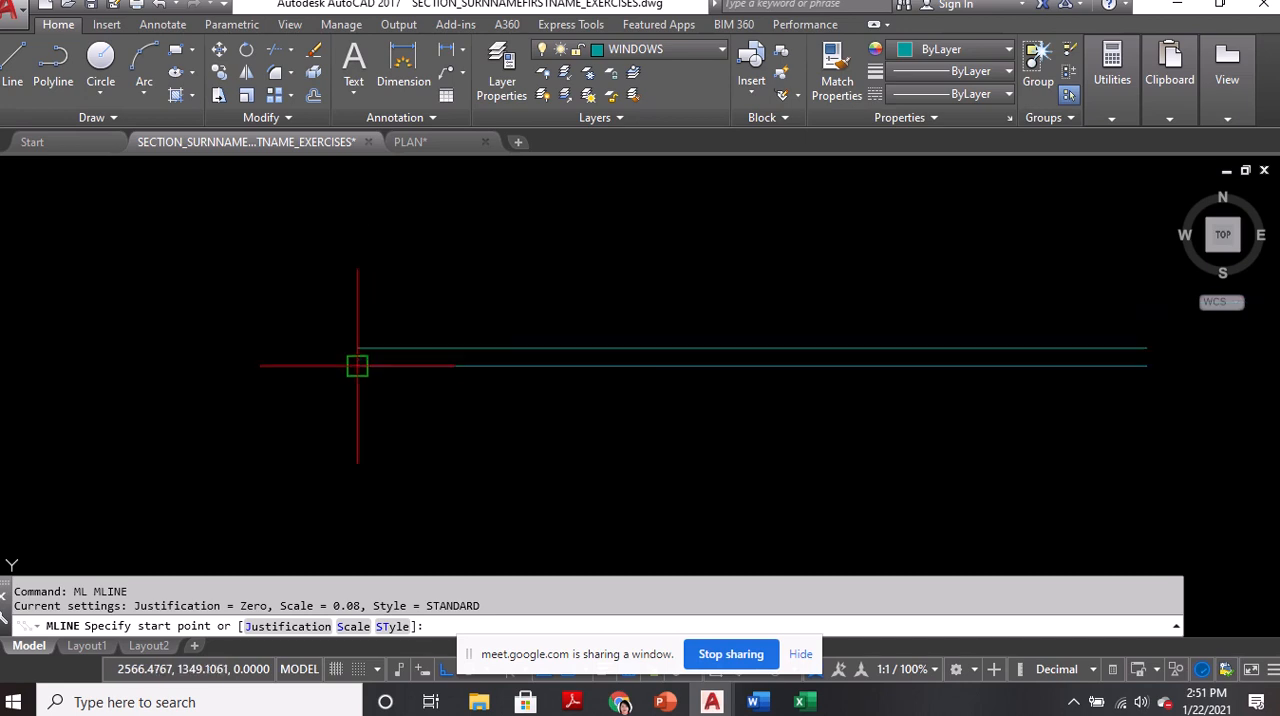
pyautogui.scroll(5, 563, 337)
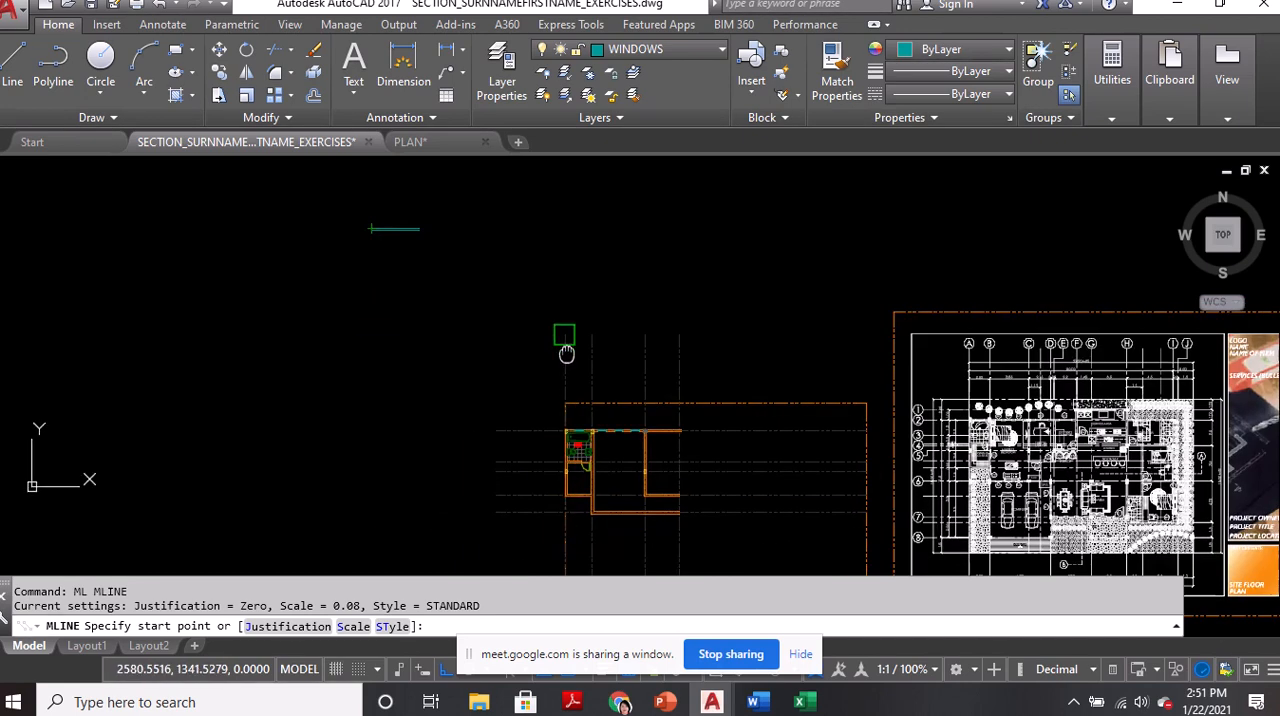
pyautogui.scroll(-3, 682, 466)
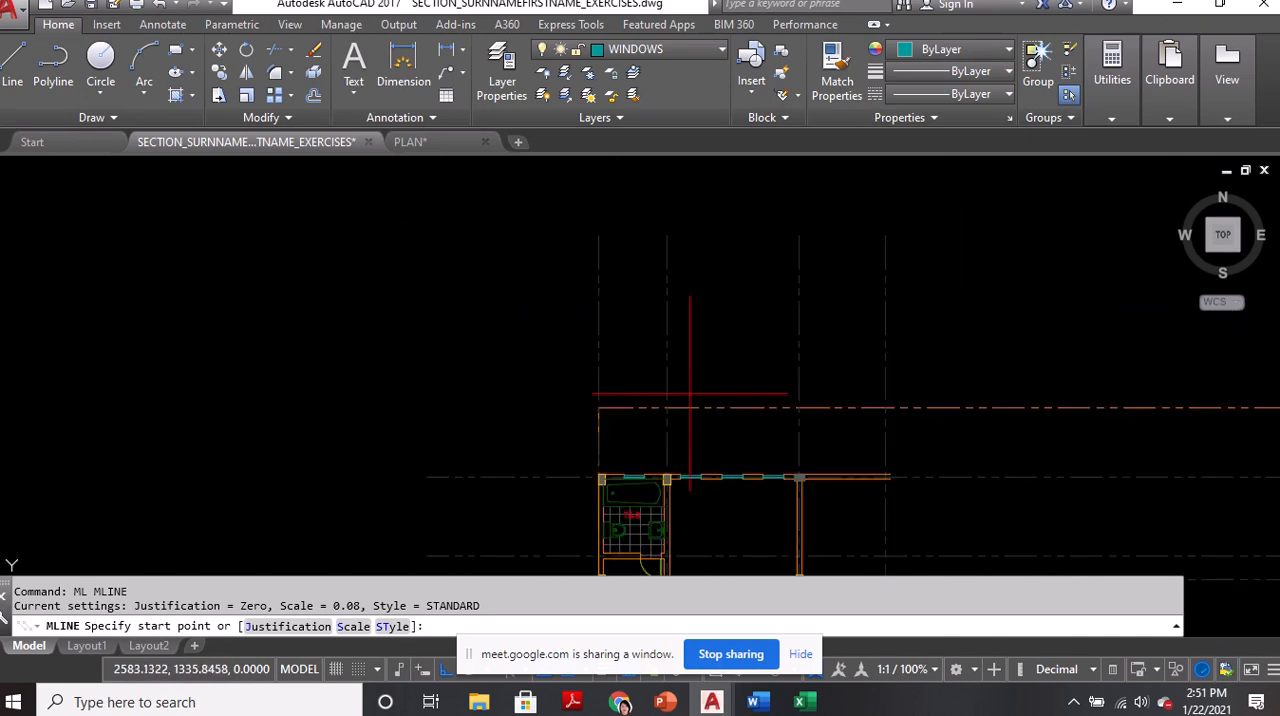
pyautogui.moveTo(598, 289); pyautogui.dragTo(744, 499, button='middle')
pyautogui.scroll(5, 348, 178)
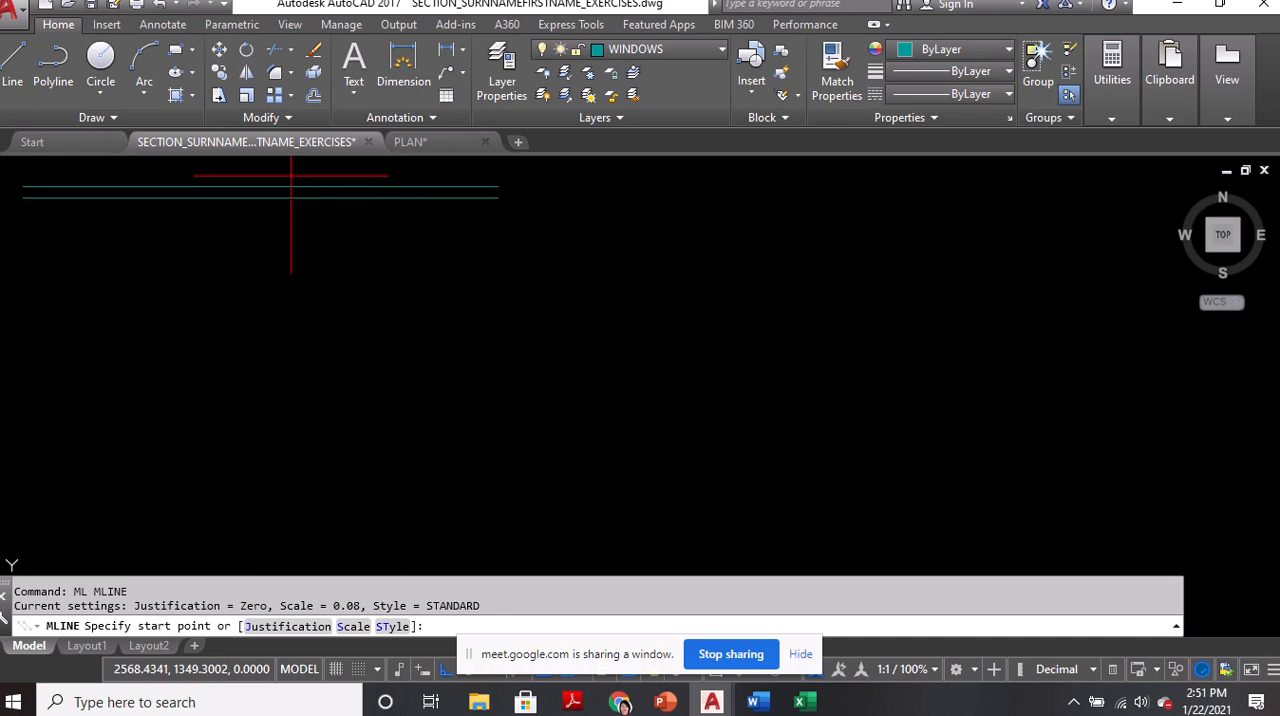
pyautogui.moveTo(273, 203); pyautogui.dragTo(429, 324, button='middle')
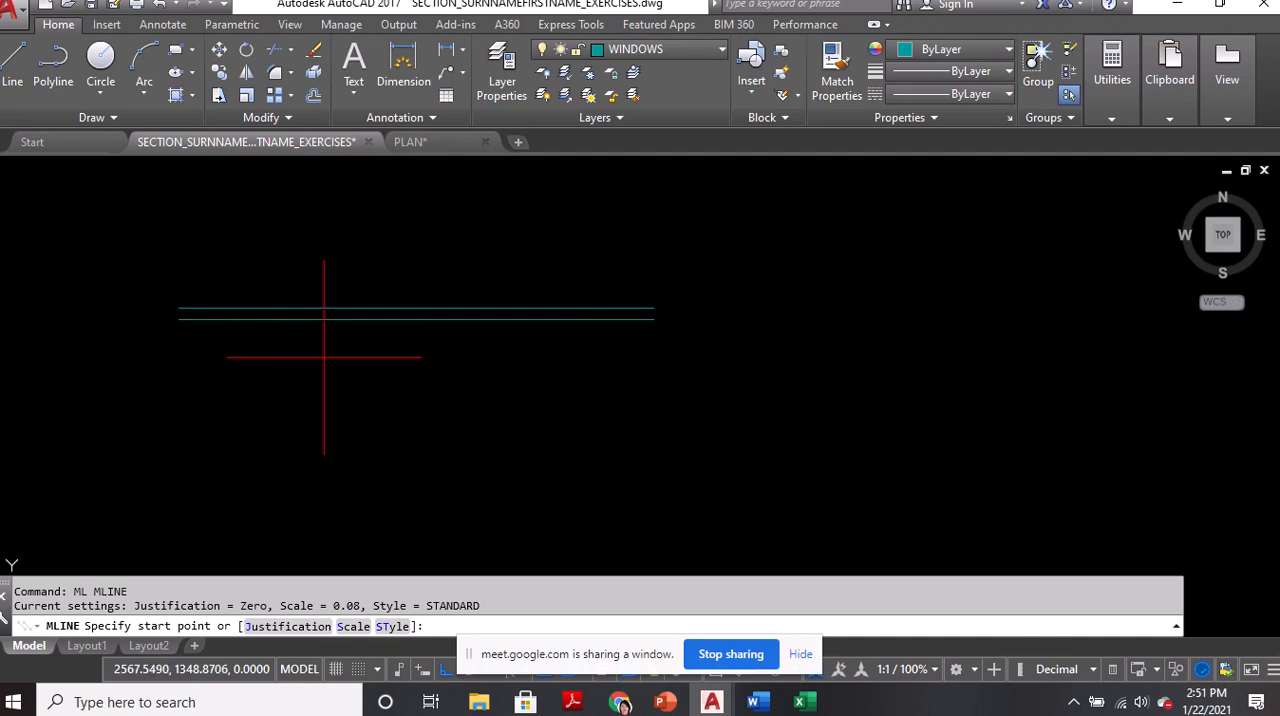
pyautogui.press('Escape')
# Erase the horizontal test multiline
pyautogui.click(330, 318)
pyautogui.write('E')
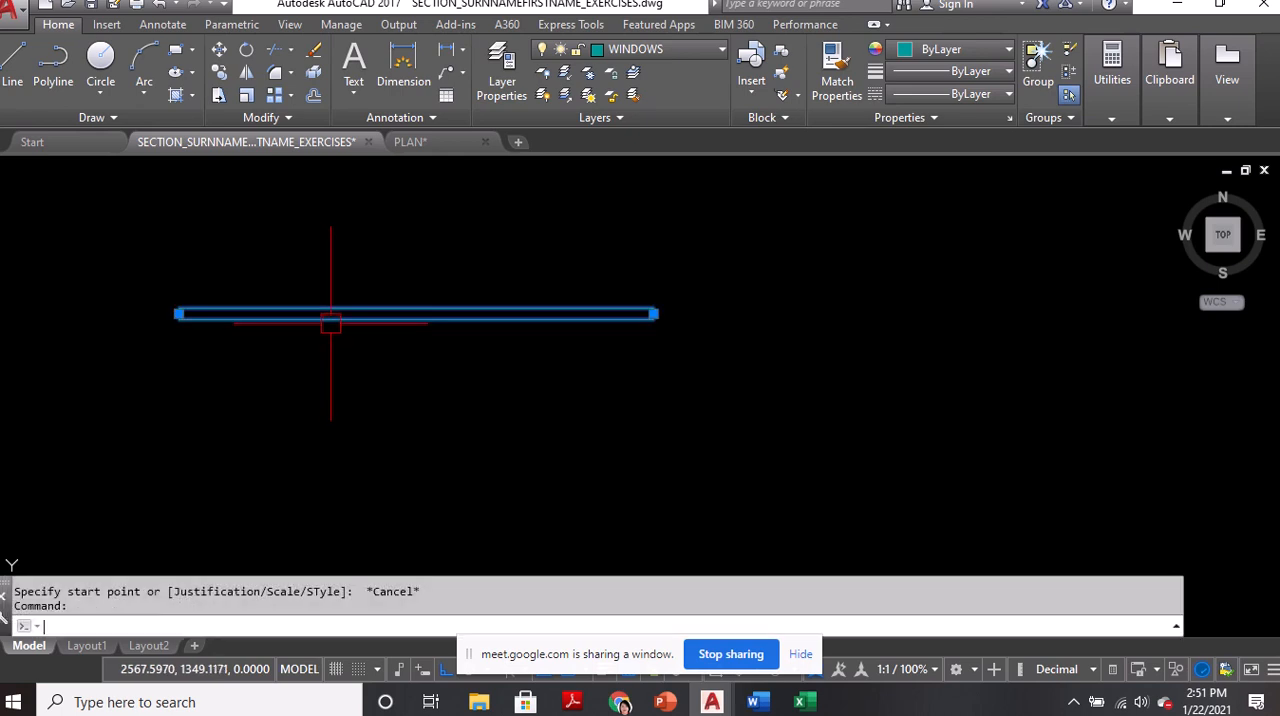
pyautogui.press('Return')
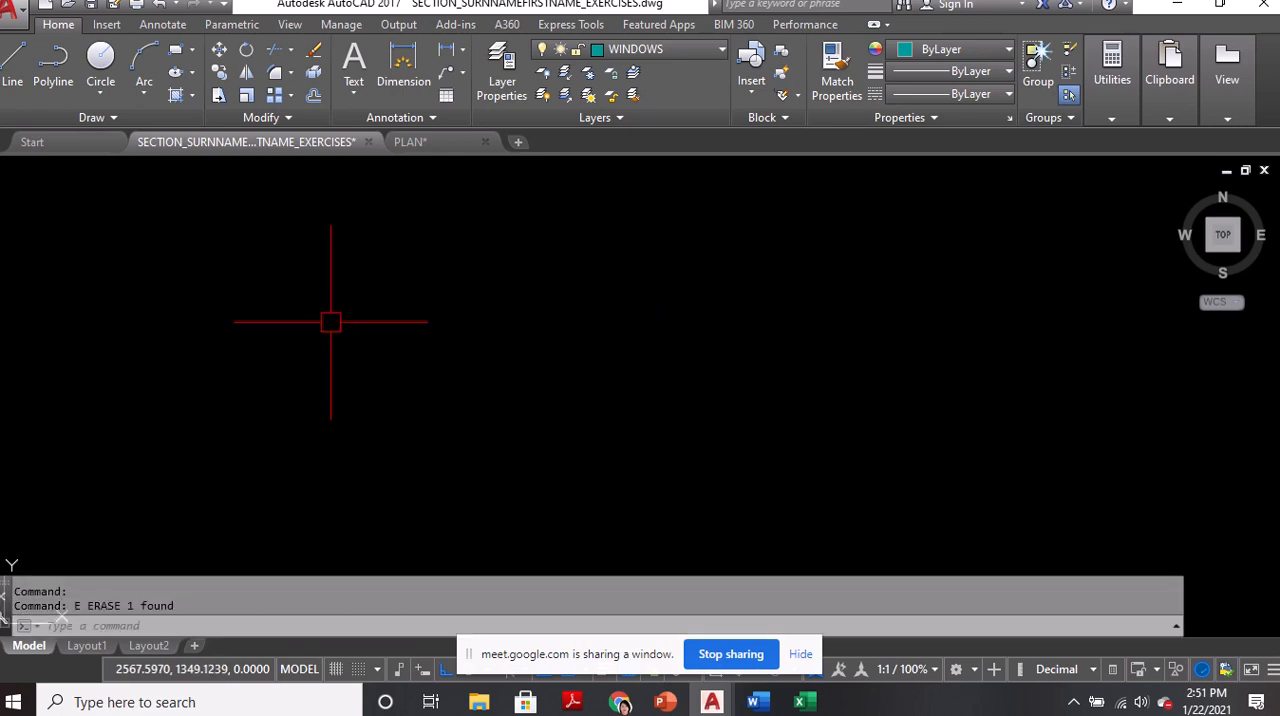
# Make layer 0 the current layer
pyautogui.click(624, 50)
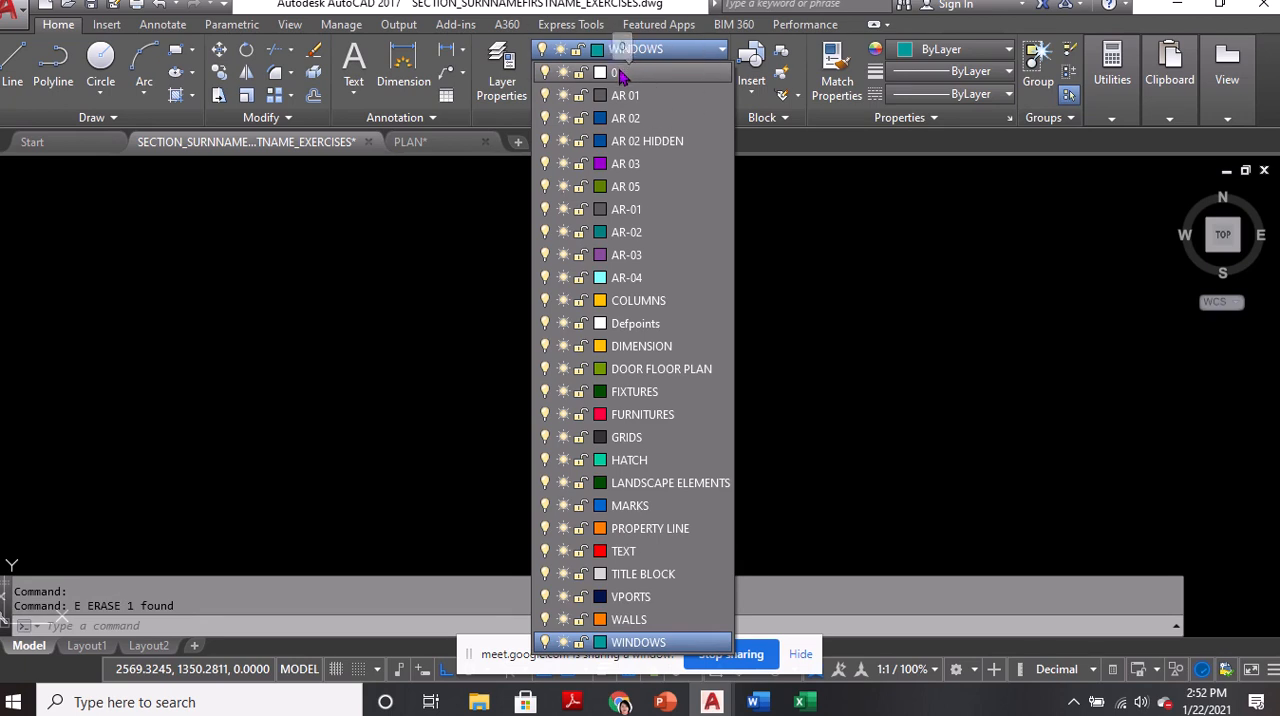
pyautogui.click(622, 73)
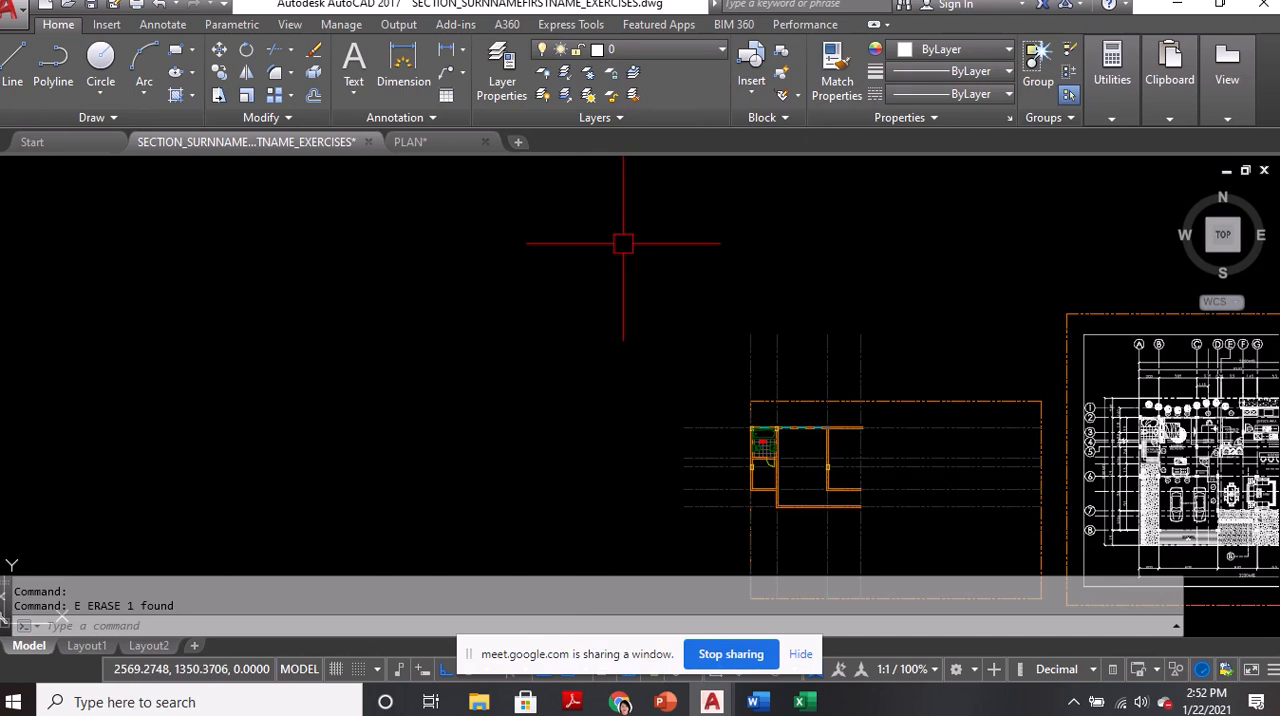
pyautogui.scroll(3, 686, 394)
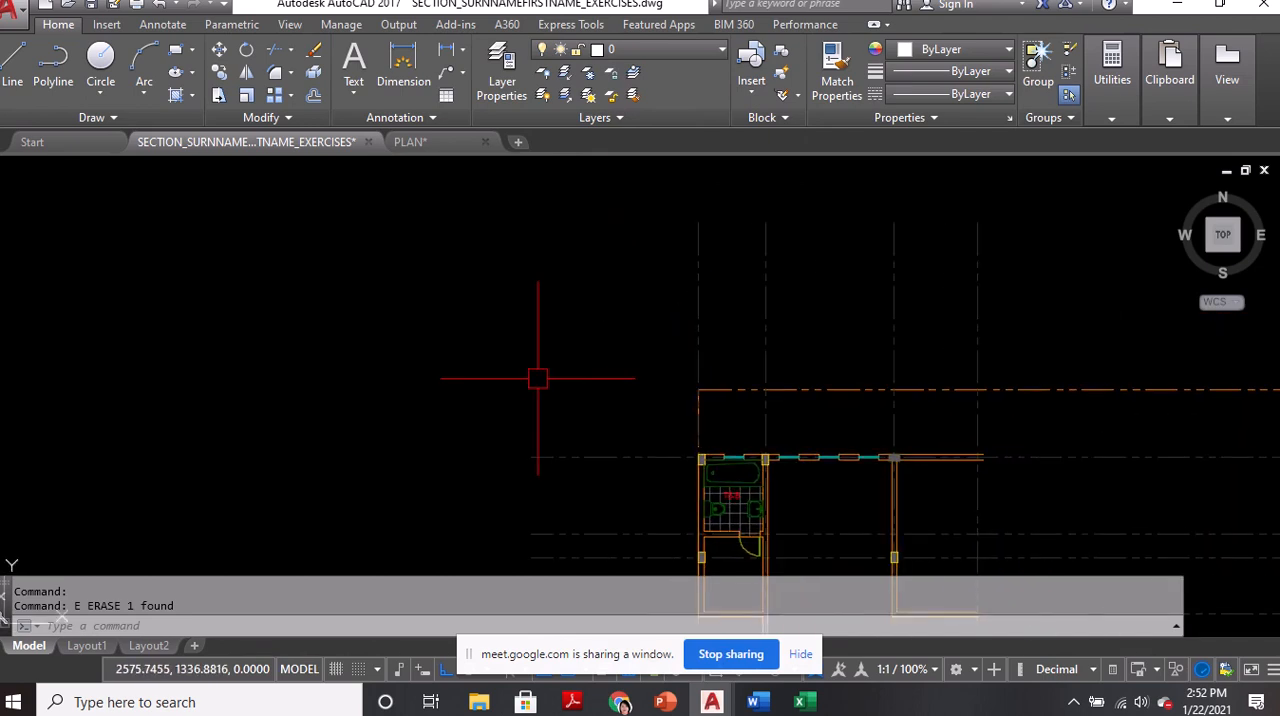
pyautogui.write('ml')
pyautogui.press('Return')
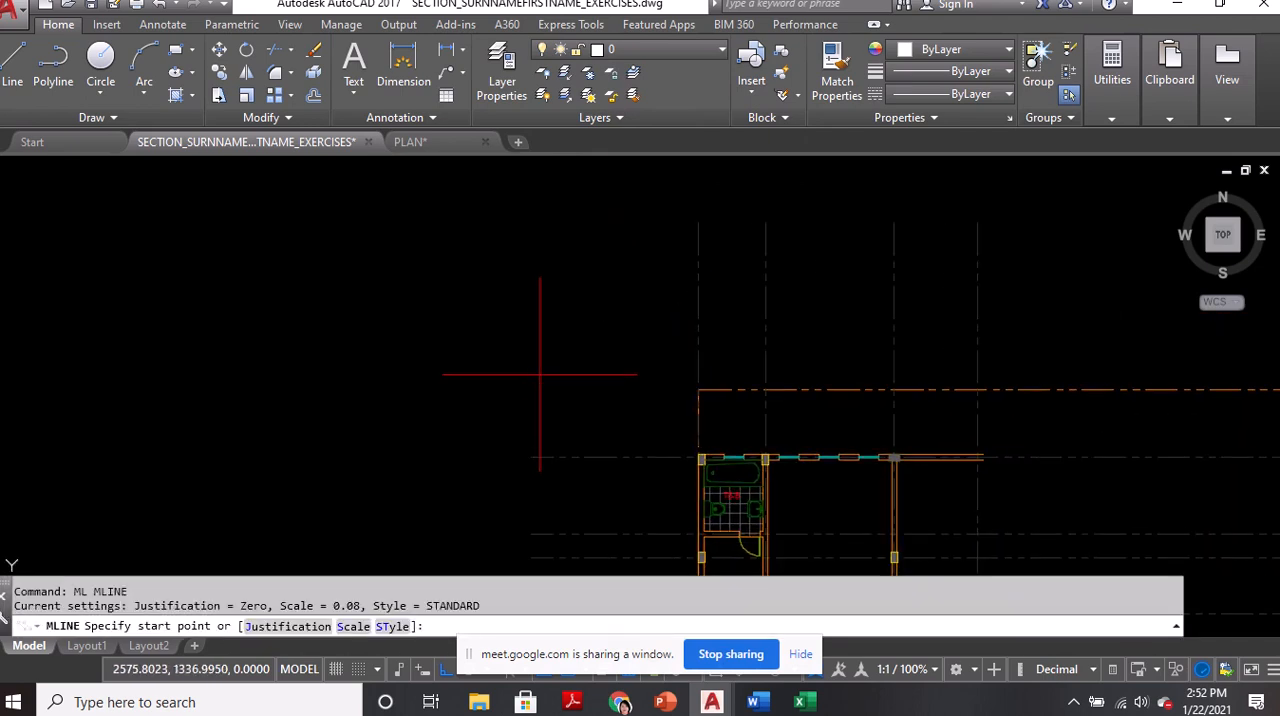
pyautogui.press('Escape')
# Open the Multiline Style manager to review the available styles
pyautogui.write('ml')
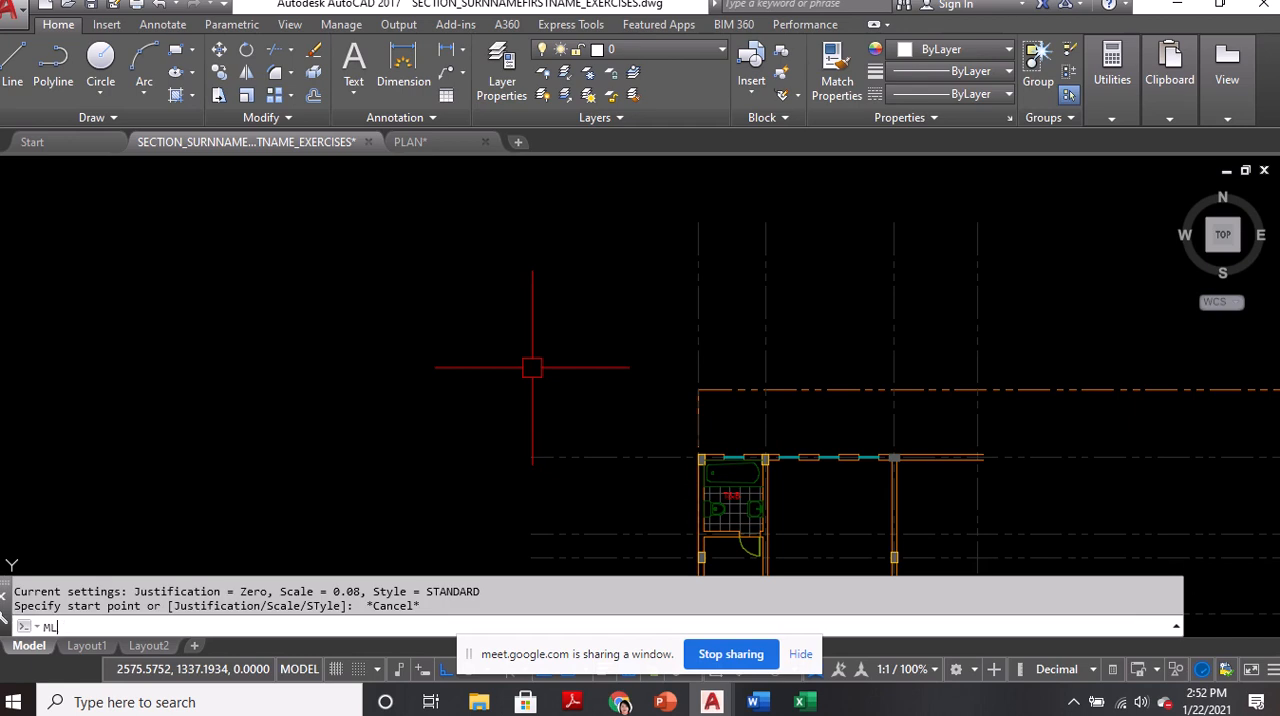
pyautogui.write('style')
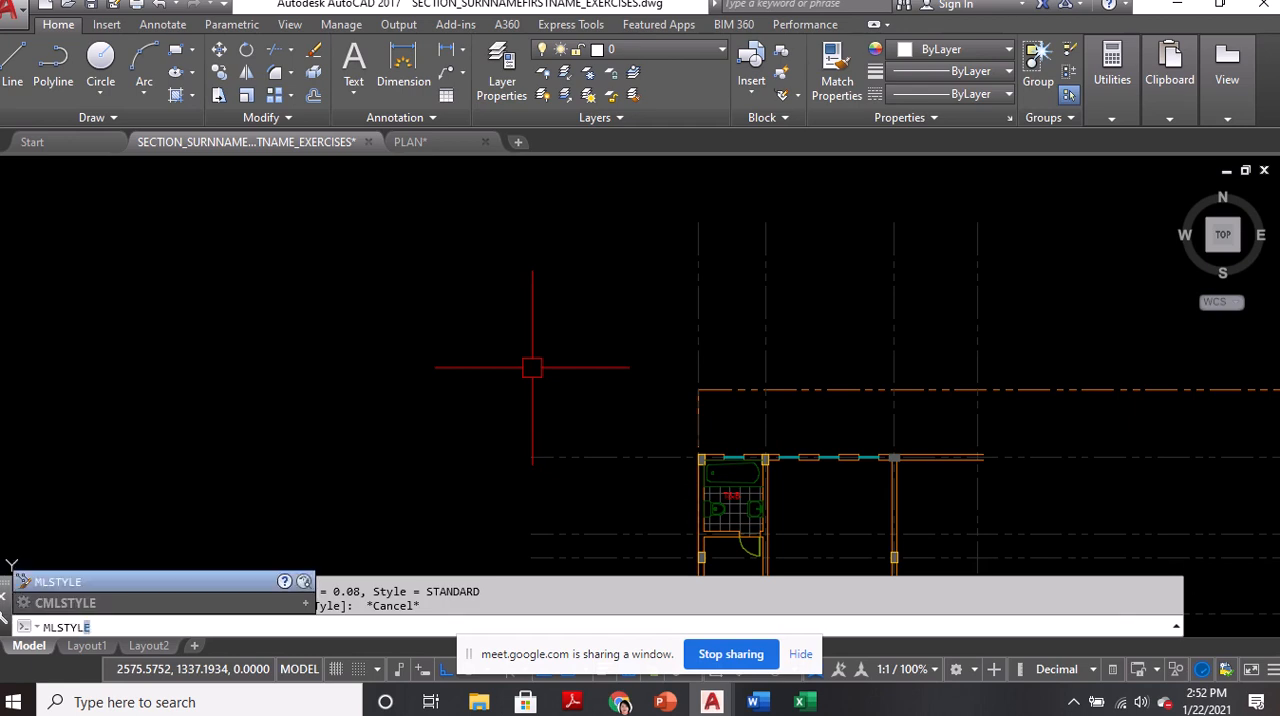
pyautogui.press('Return')
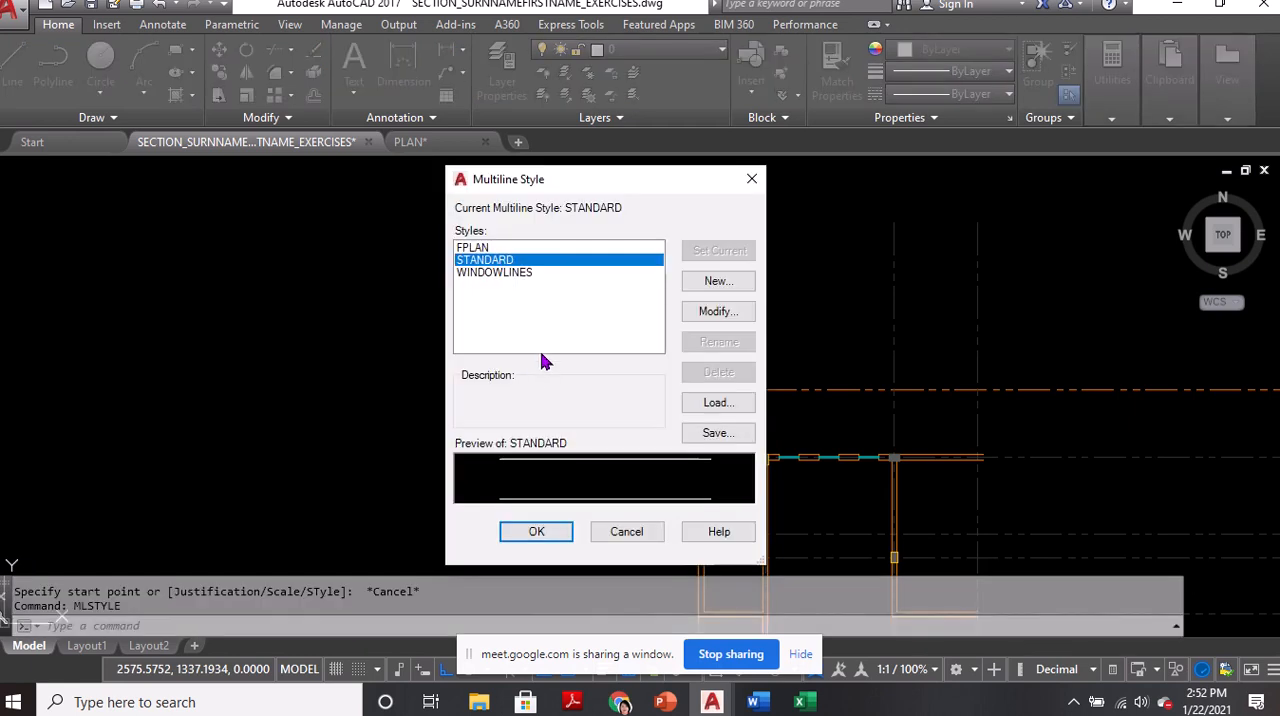
pyautogui.moveTo(602, 187)
pyautogui.mouseDown()
pyautogui.moveTo(554, 199)
pyautogui.moveTo(723, 209)
pyautogui.moveTo(623, 234)
pyautogui.moveTo(648, 228)
pyautogui.moveTo(621, 204)
pyautogui.mouseUp()
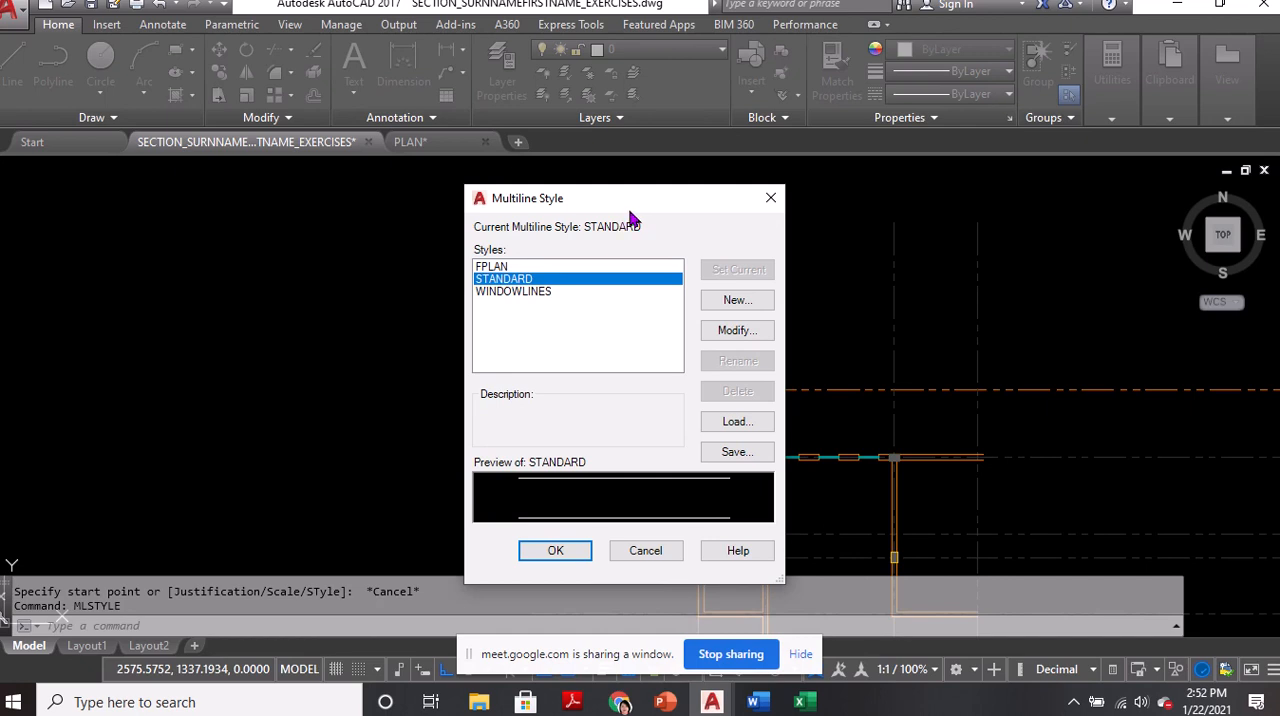
pyautogui.moveTo(630, 213)
pyautogui.mouseDown()
pyautogui.moveTo(590, 193)
pyautogui.moveTo(616, 205)
pyautogui.moveTo(577, 222)
pyautogui.moveTo(678, 196)
pyautogui.moveTo(657, 189)
pyautogui.moveTo(620, 214)
pyautogui.moveTo(617, 193)
pyautogui.moveTo(606, 200)
pyautogui.moveTo(626, 195)
pyautogui.mouseUp()
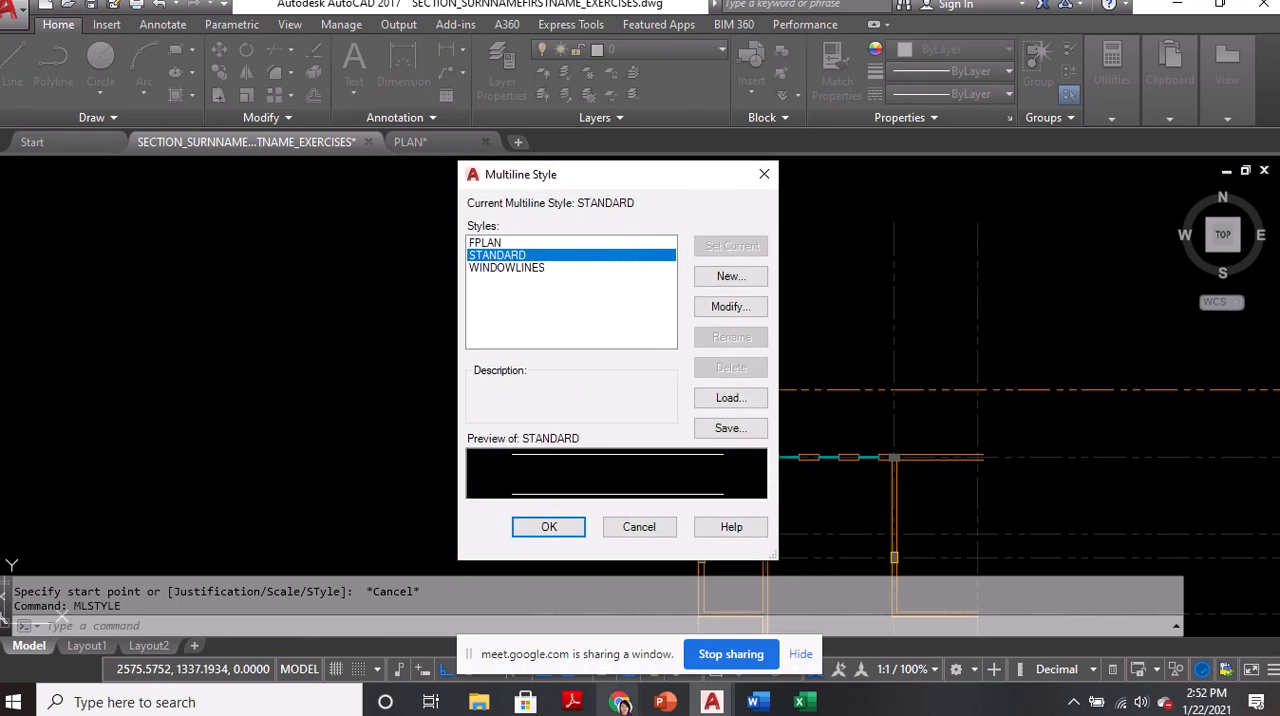
# Switch to the Google Meet window to check the class participants, and return to the Multiline Style manager in AutoCAD
pyautogui.moveTo(620, 703)
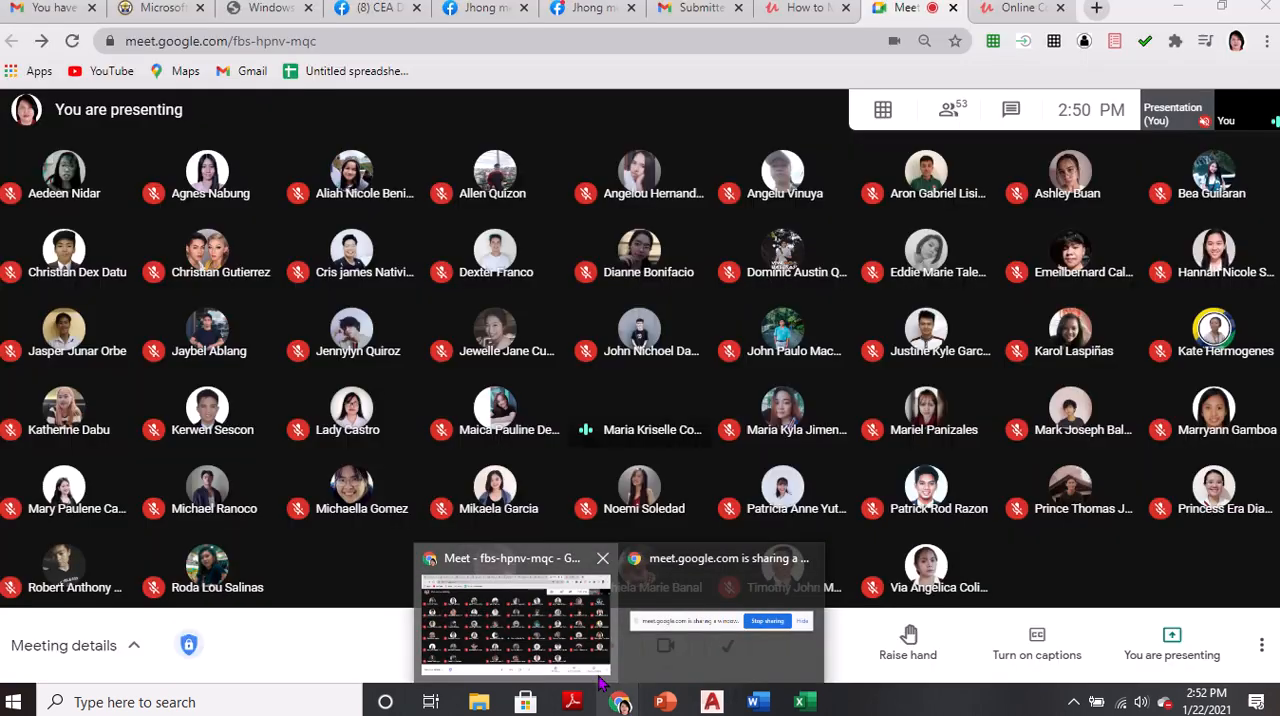
pyautogui.click(600, 683)
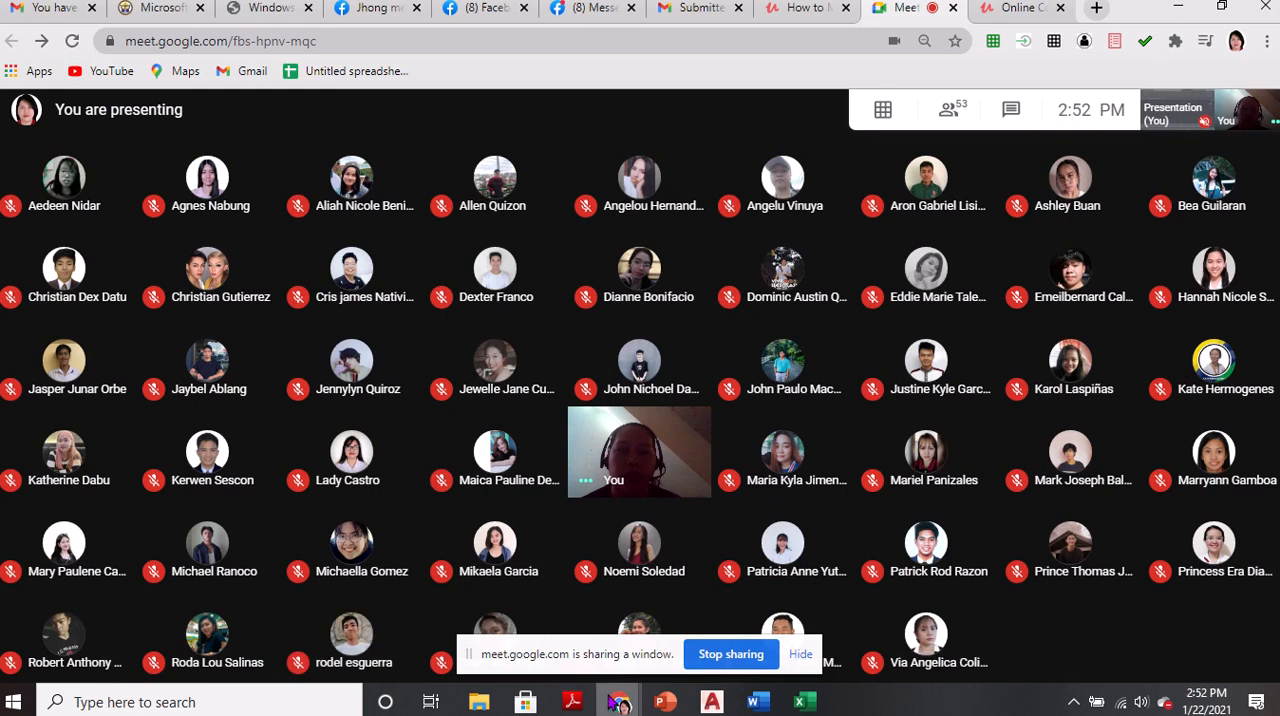
pyautogui.moveTo(620, 705)
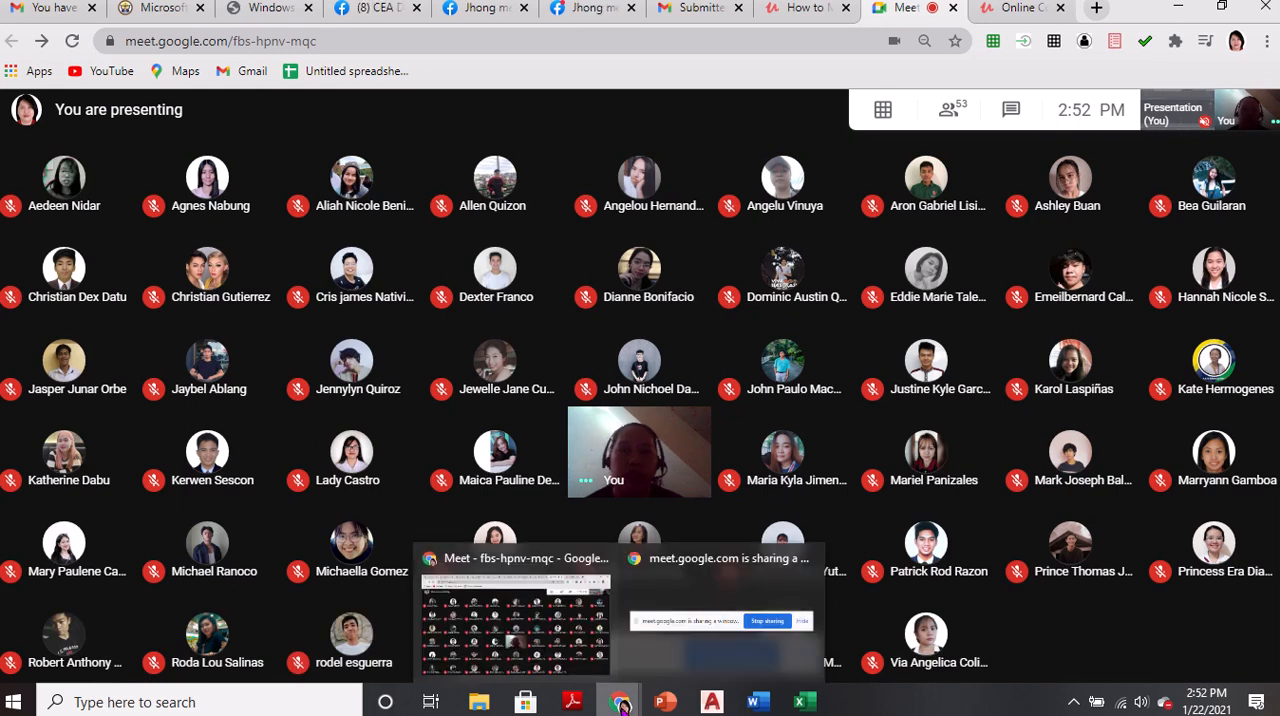
pyautogui.click(712, 703)
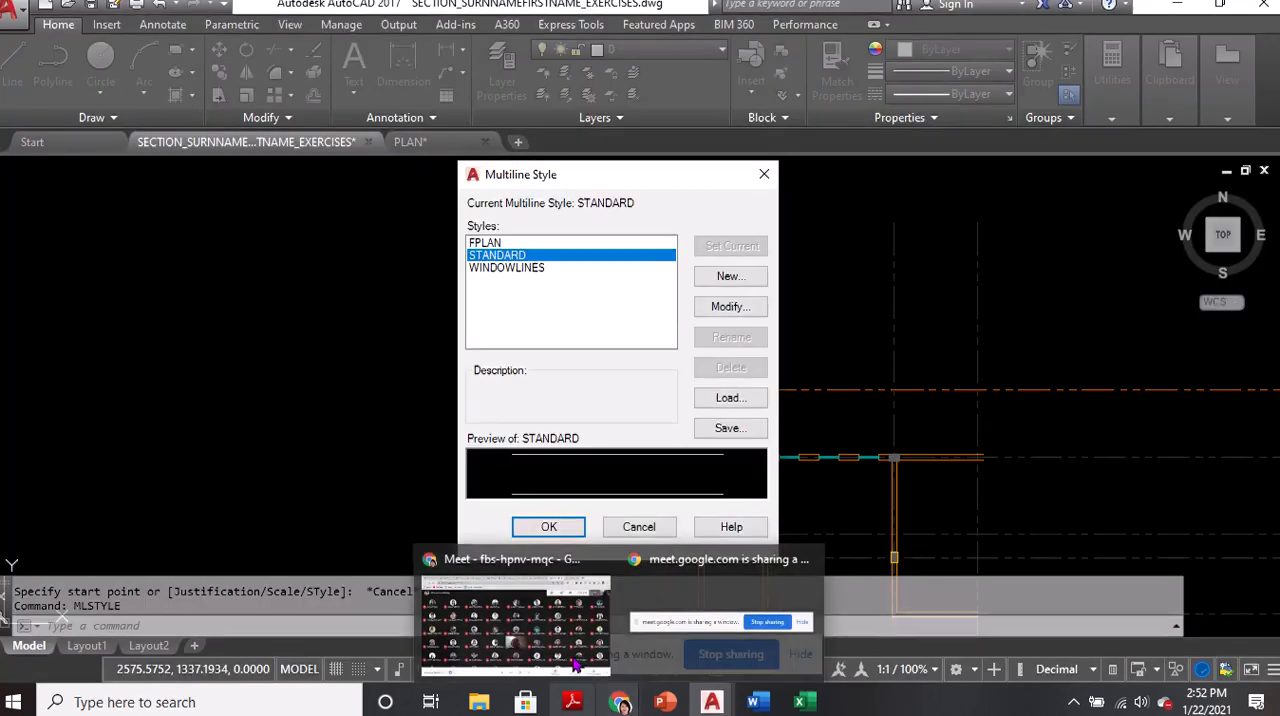
# Reposition the Multiline Style dialog and switch to the Google Meet window to check for the class's replies
pyautogui.moveTo(617, 173); pyautogui.dragTo(631, 125)
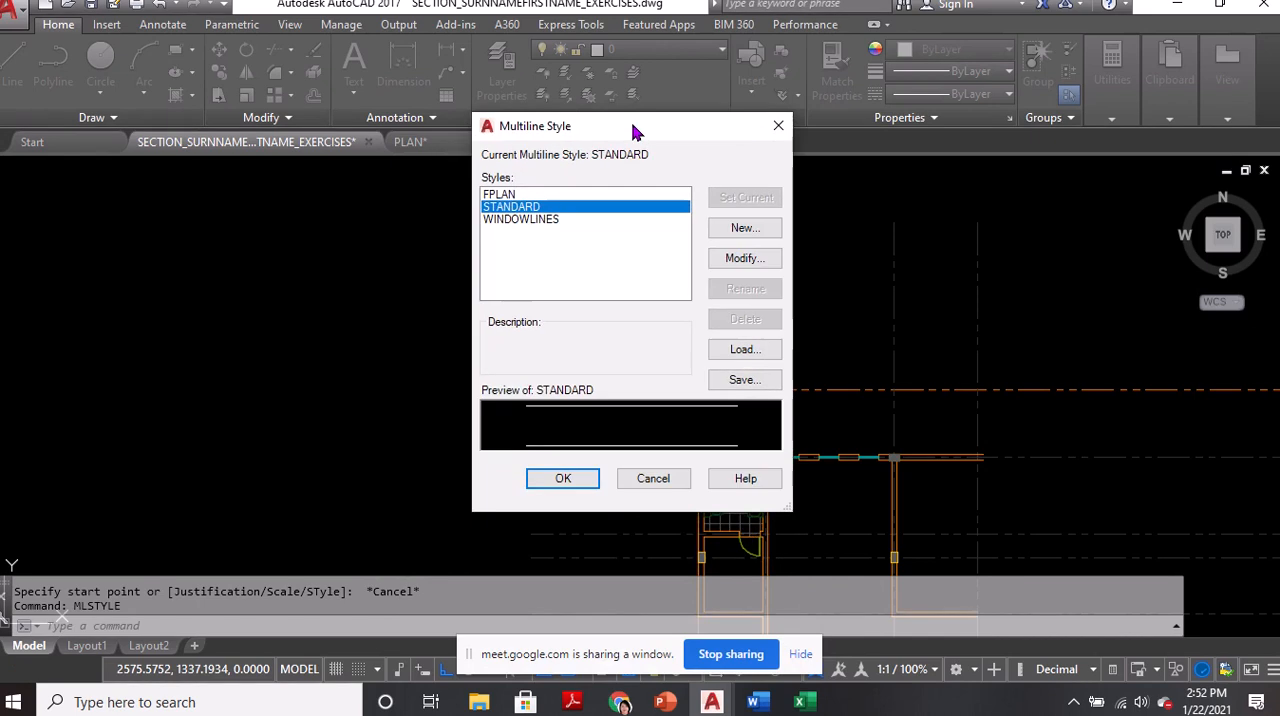
pyautogui.moveTo(620, 703)
pyautogui.click(699, 604)
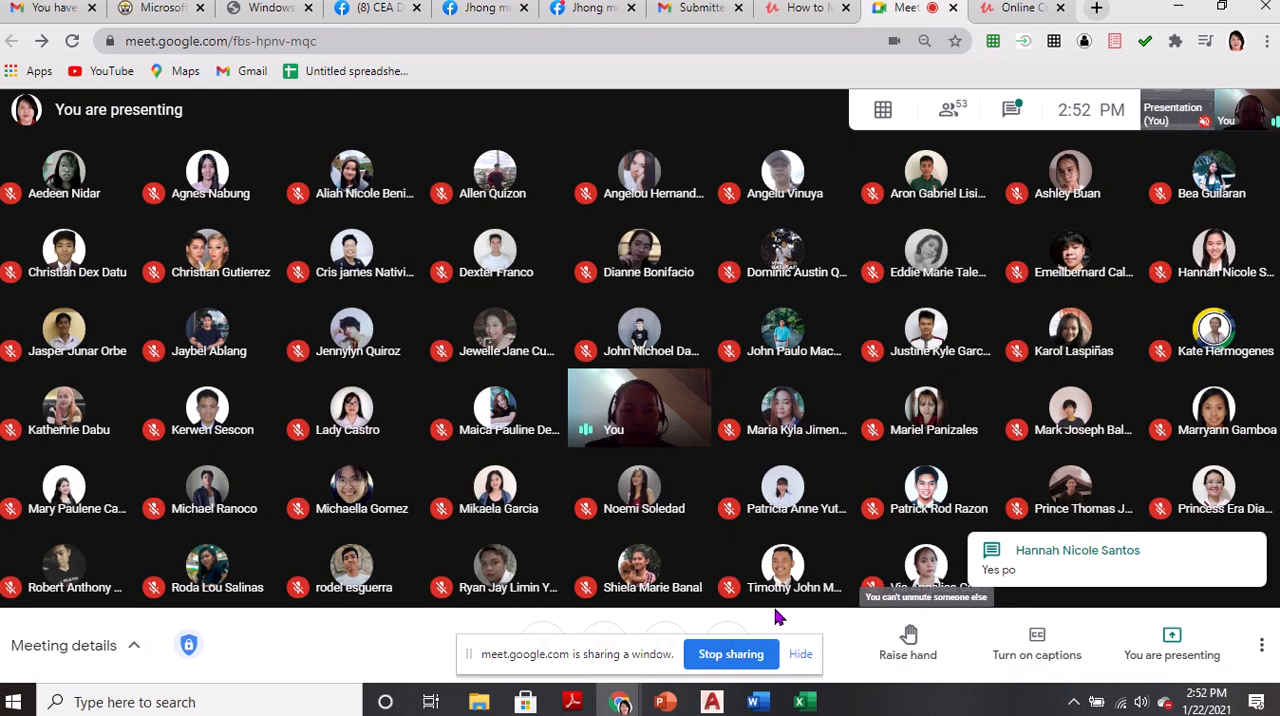
# Return to AutoCAD, reposition the Multiline Style dialog, and preview the FPLAN, WINDOWLINES and STANDARD styles
pyautogui.hotkey('alt', 'Tab')
pyautogui.moveTo(641, 127); pyautogui.dragTo(628, 184)
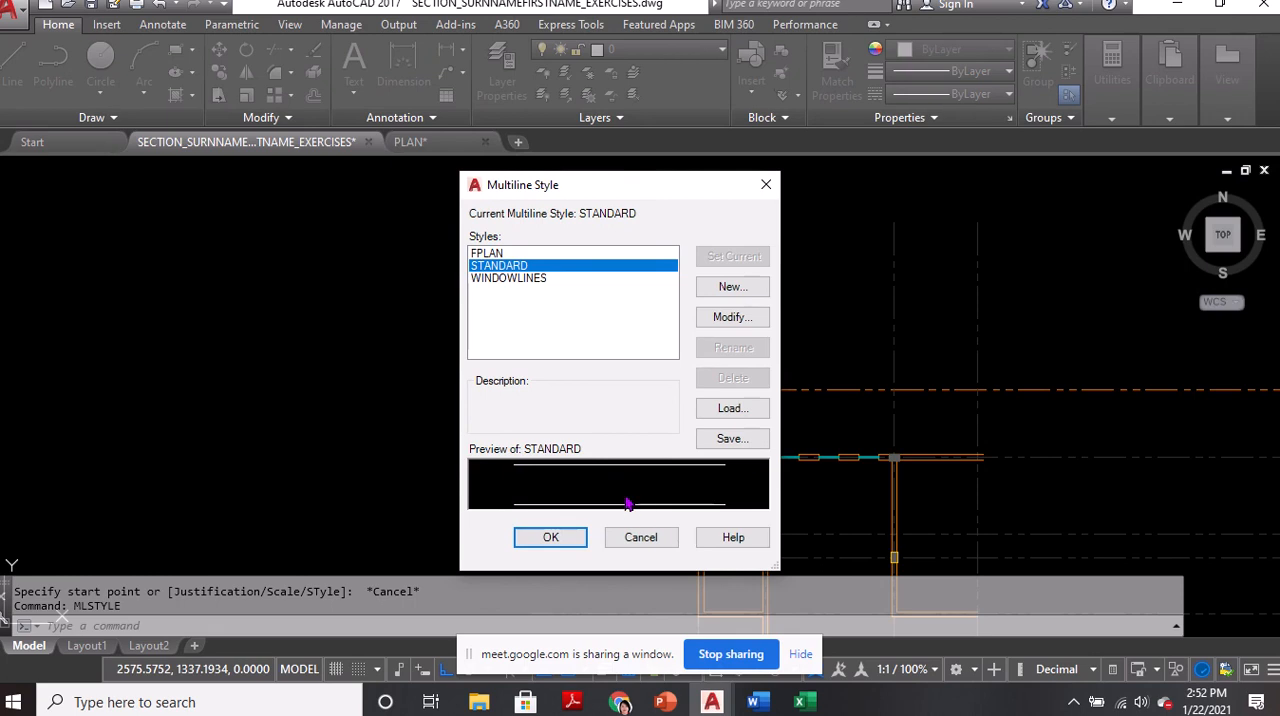
pyautogui.click(500, 254)
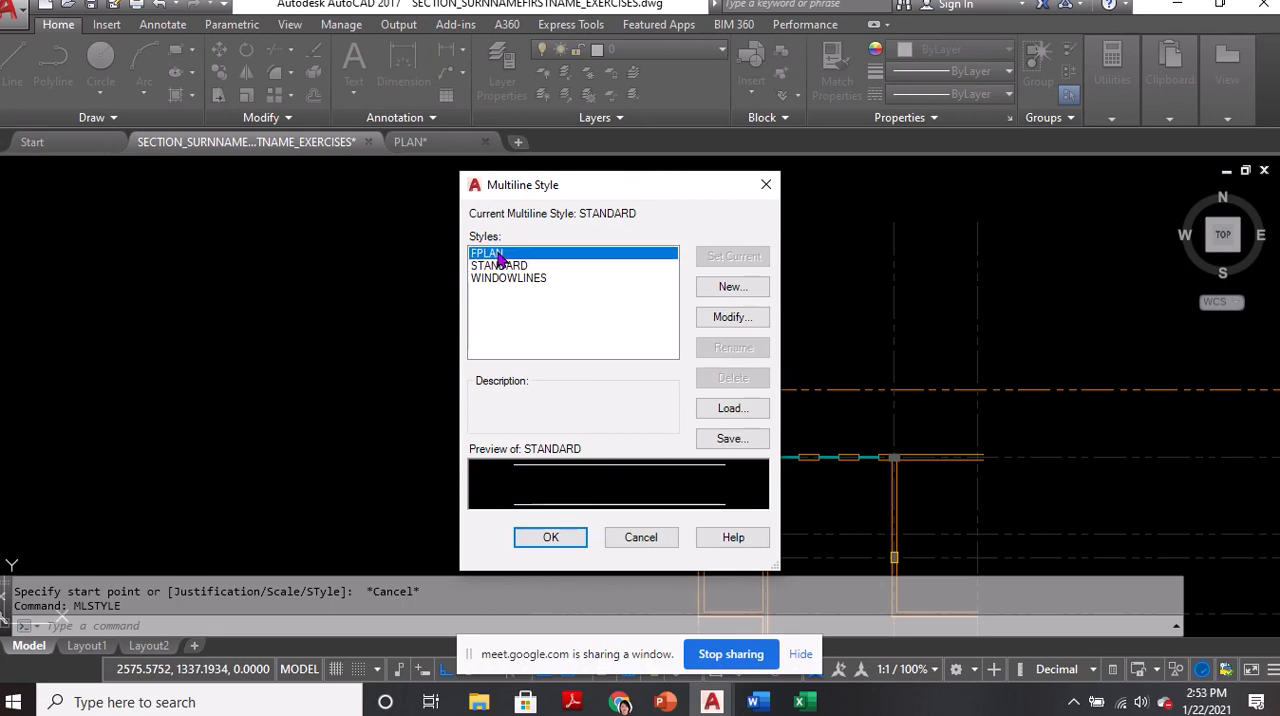
pyautogui.click(507, 279)
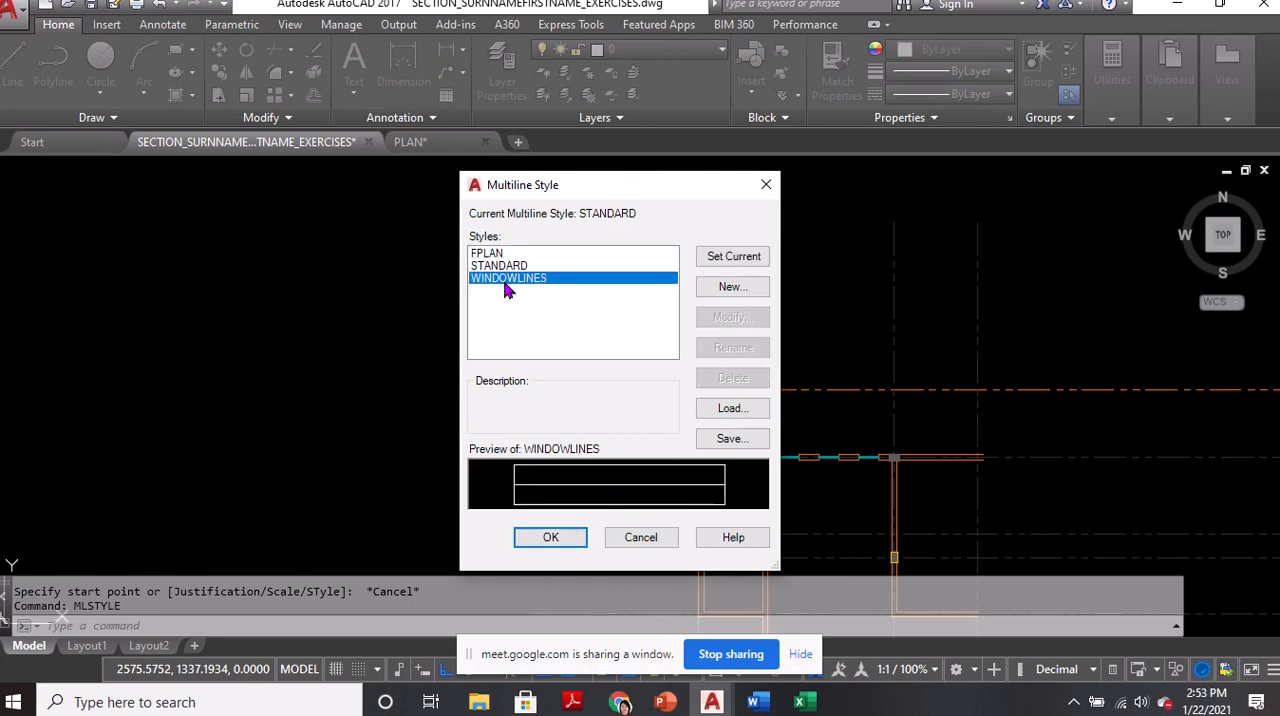
pyautogui.click(503, 254)
pyautogui.click(507, 266)
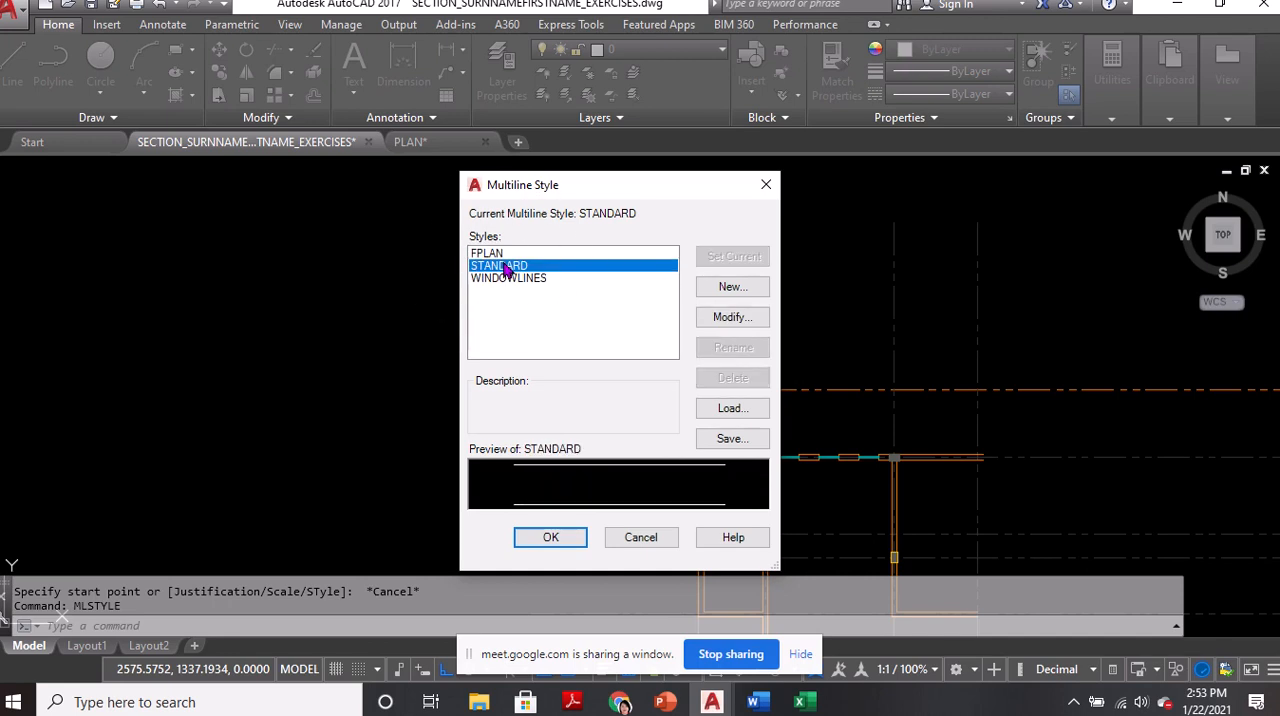
pyautogui.press('ctrl')
pyautogui.press('ctrl')
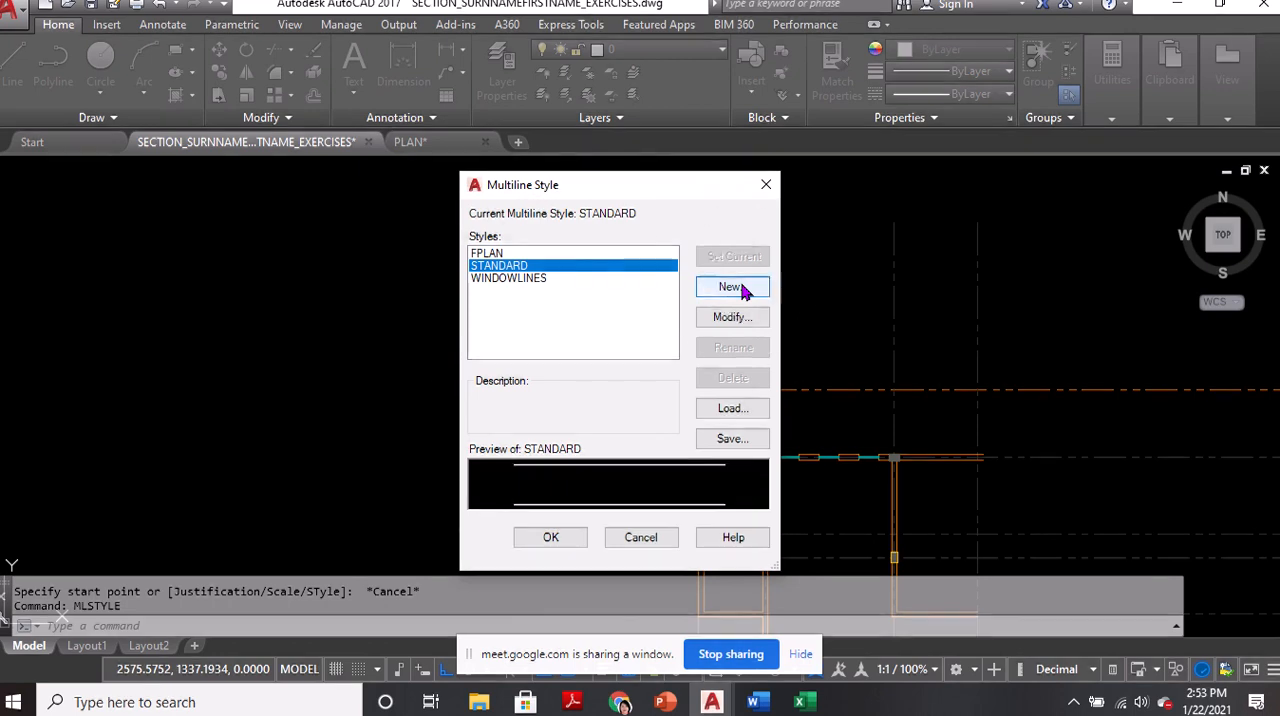
# Start a new multiline style named WDWLINES based on STANDARD, view its element settings, and discard it
pyautogui.click(740, 288)
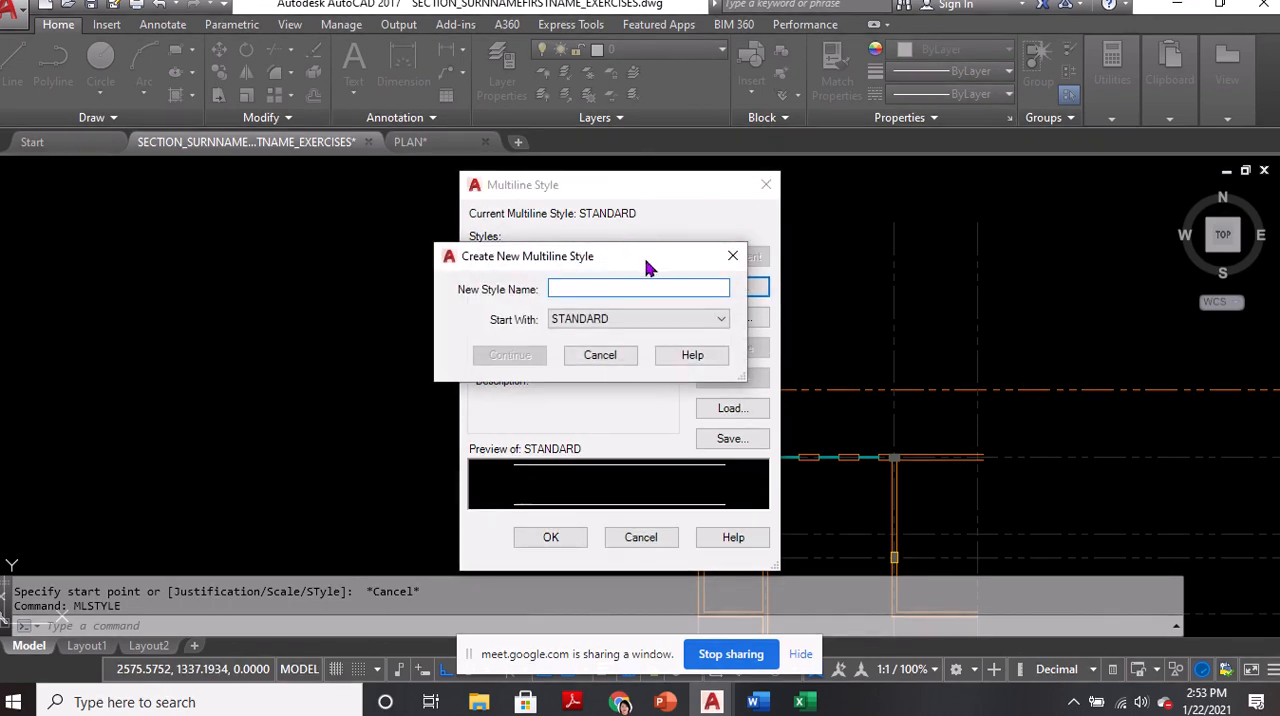
pyautogui.write('WDWLINES')
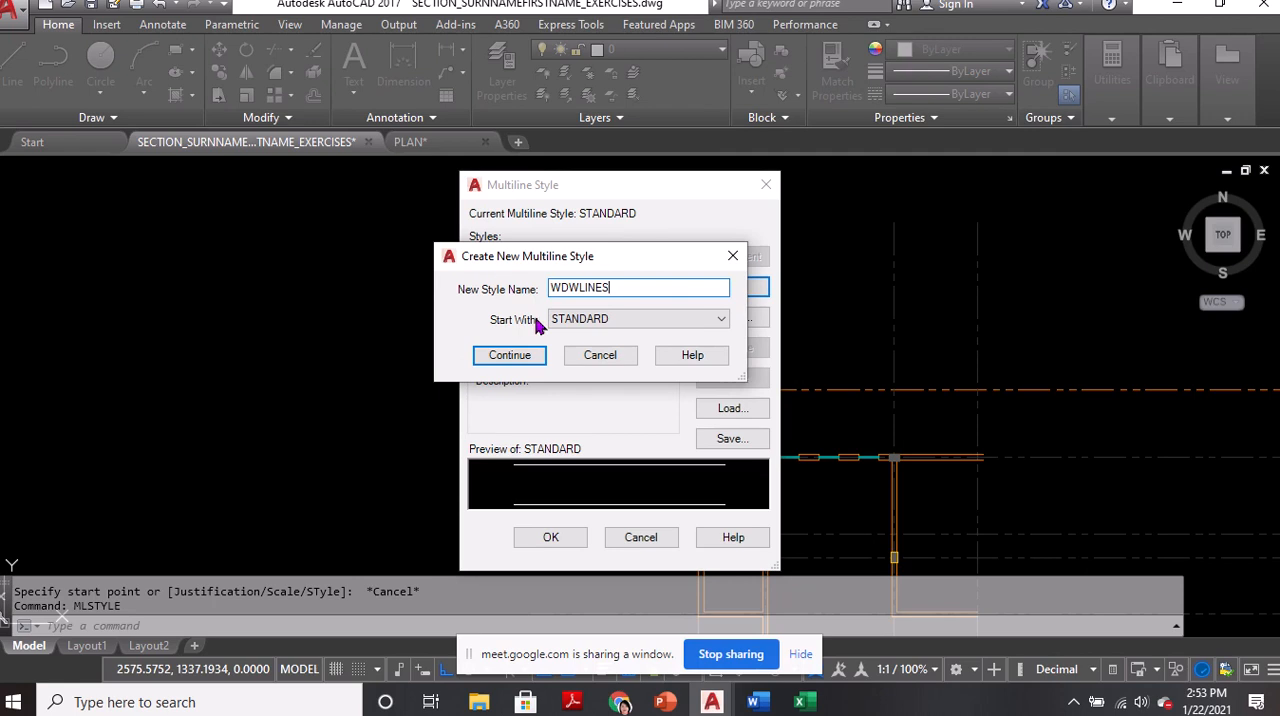
pyautogui.press('ctrl')
pyautogui.press('ctrl')
pyautogui.click(511, 355)
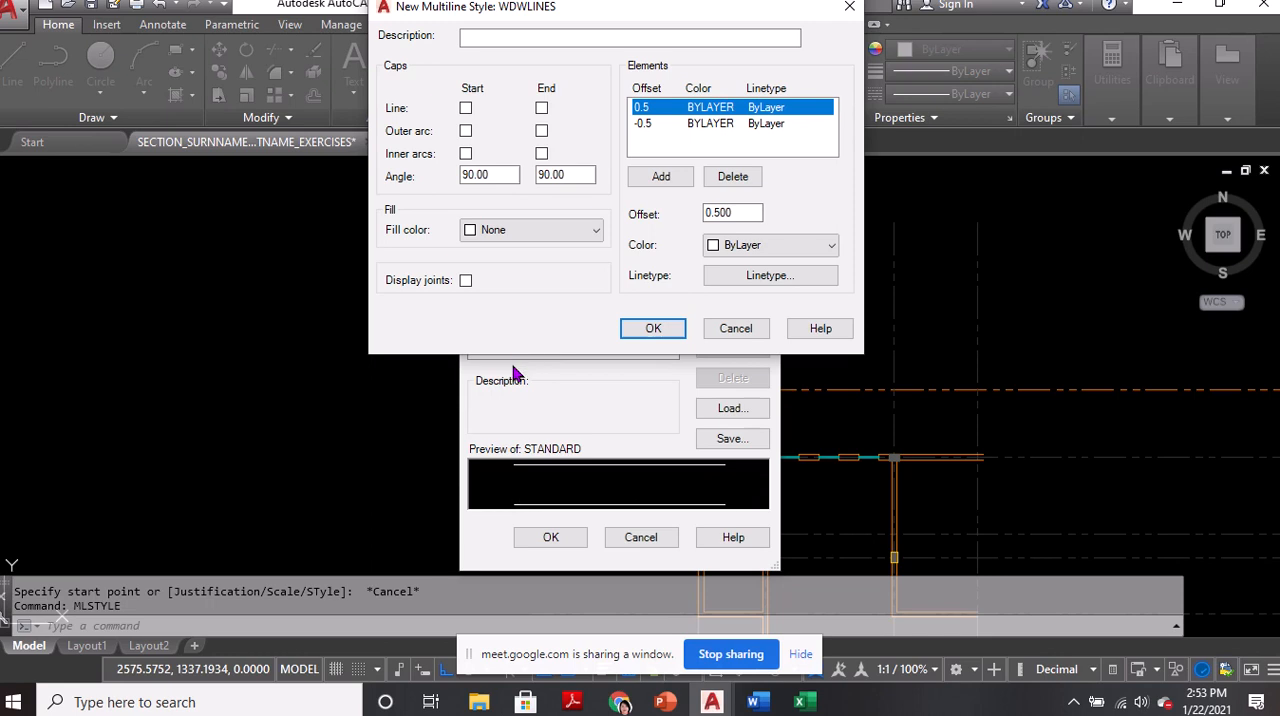
pyautogui.click(736, 328)
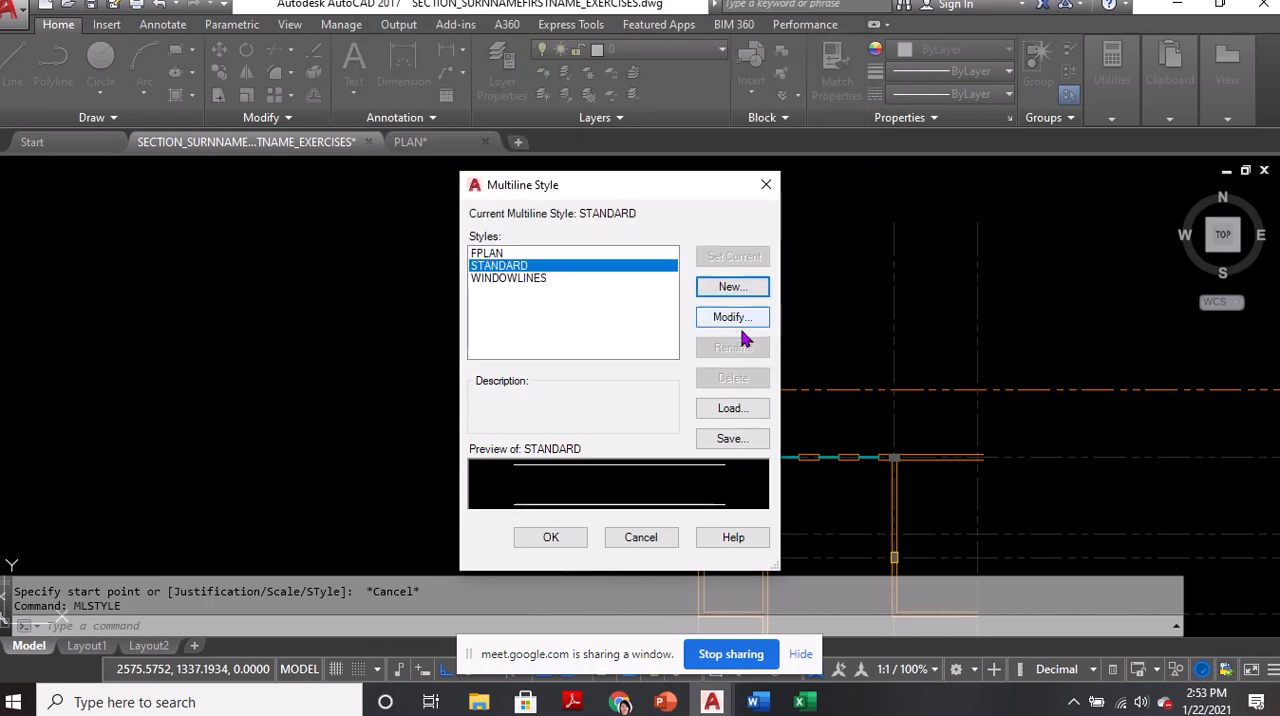
pyautogui.click(641, 537)
# Erase the first window east of the T&B column in the upper wall
pyautogui.moveTo(543, 363); pyautogui.dragTo(474, 349, button='middle')
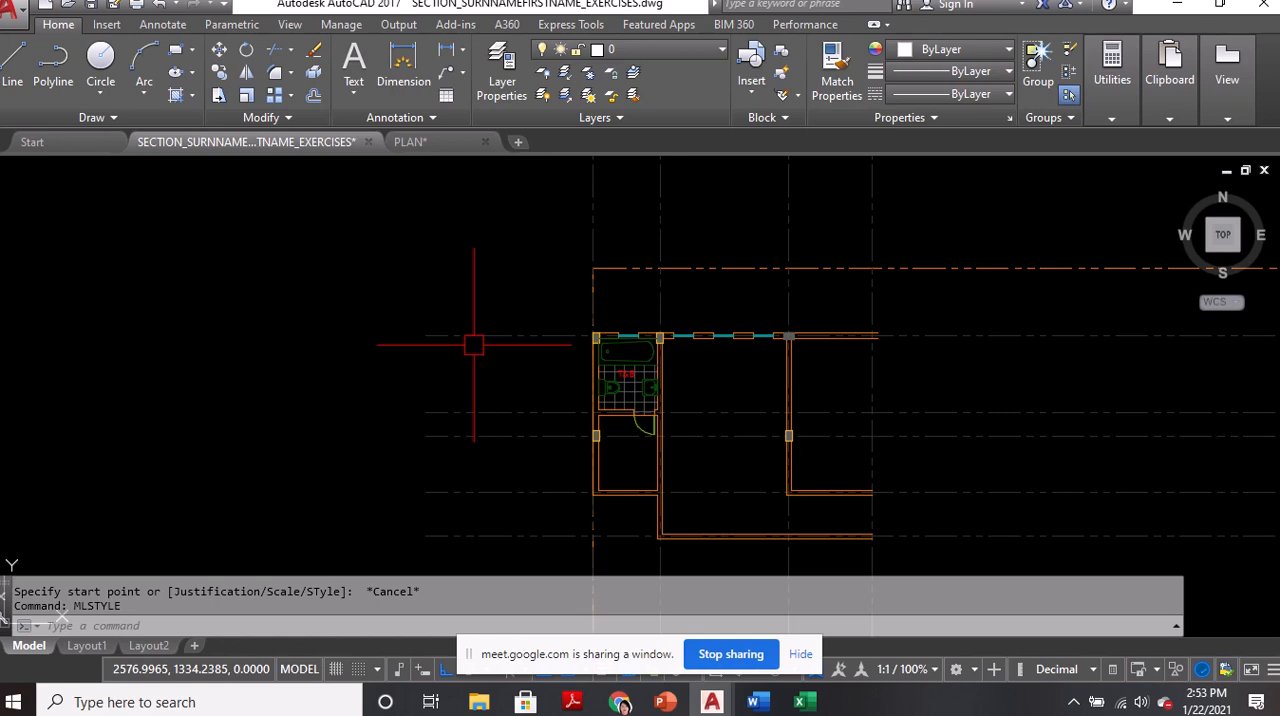
pyautogui.scroll(5, 609, 360)
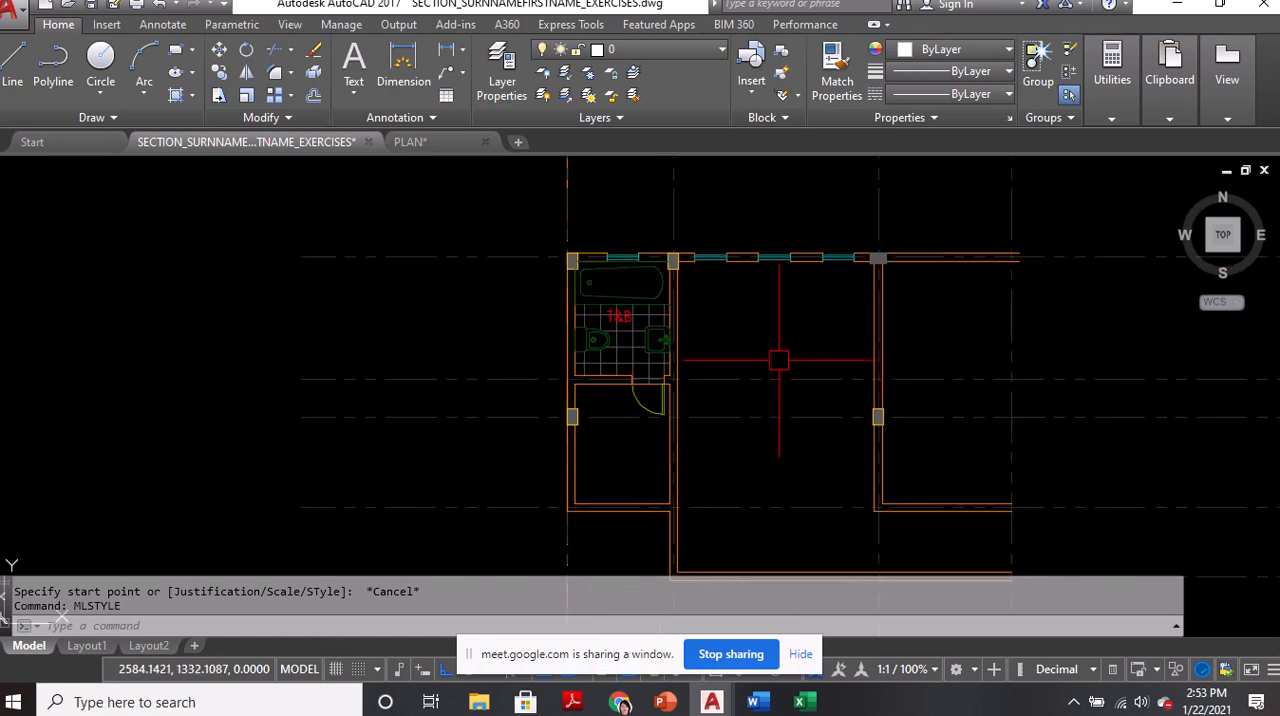
pyautogui.scroll(4, 701, 246)
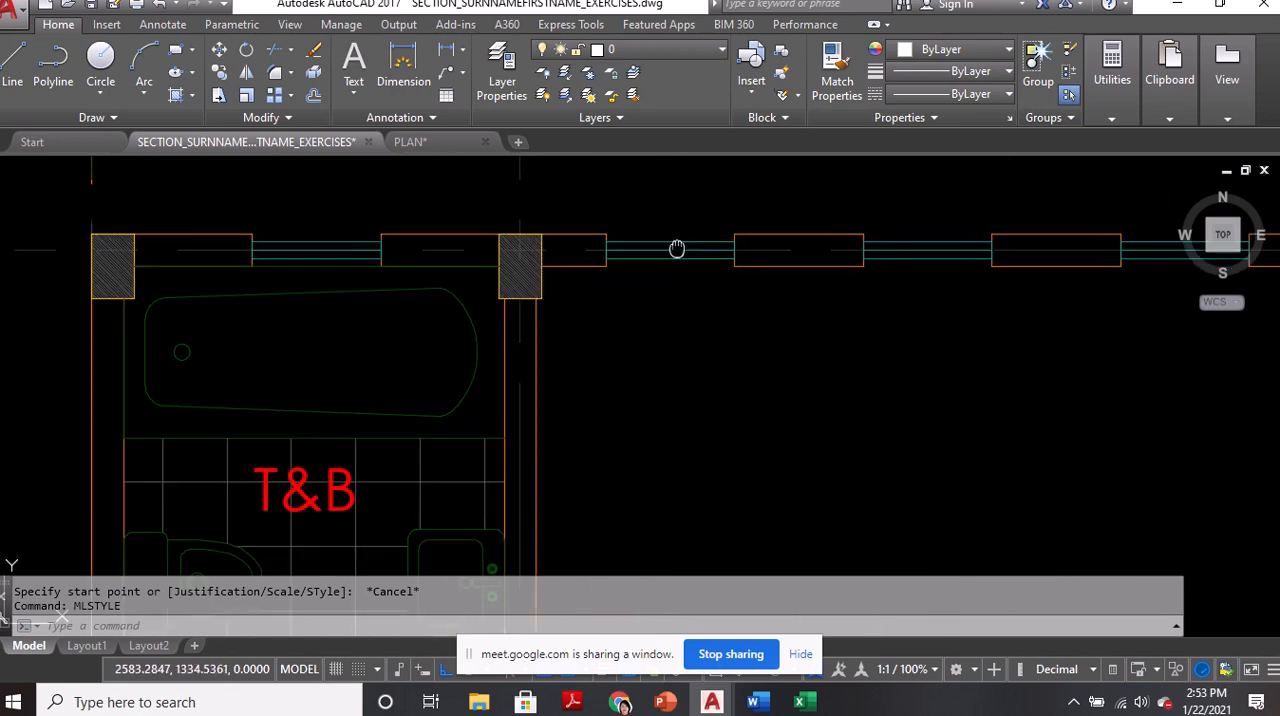
pyautogui.moveTo(668, 407); pyautogui.dragTo(666, 291, button='middle')
pyautogui.scroll(-6, 666, 278)
pyautogui.scroll(6, 666, 238)
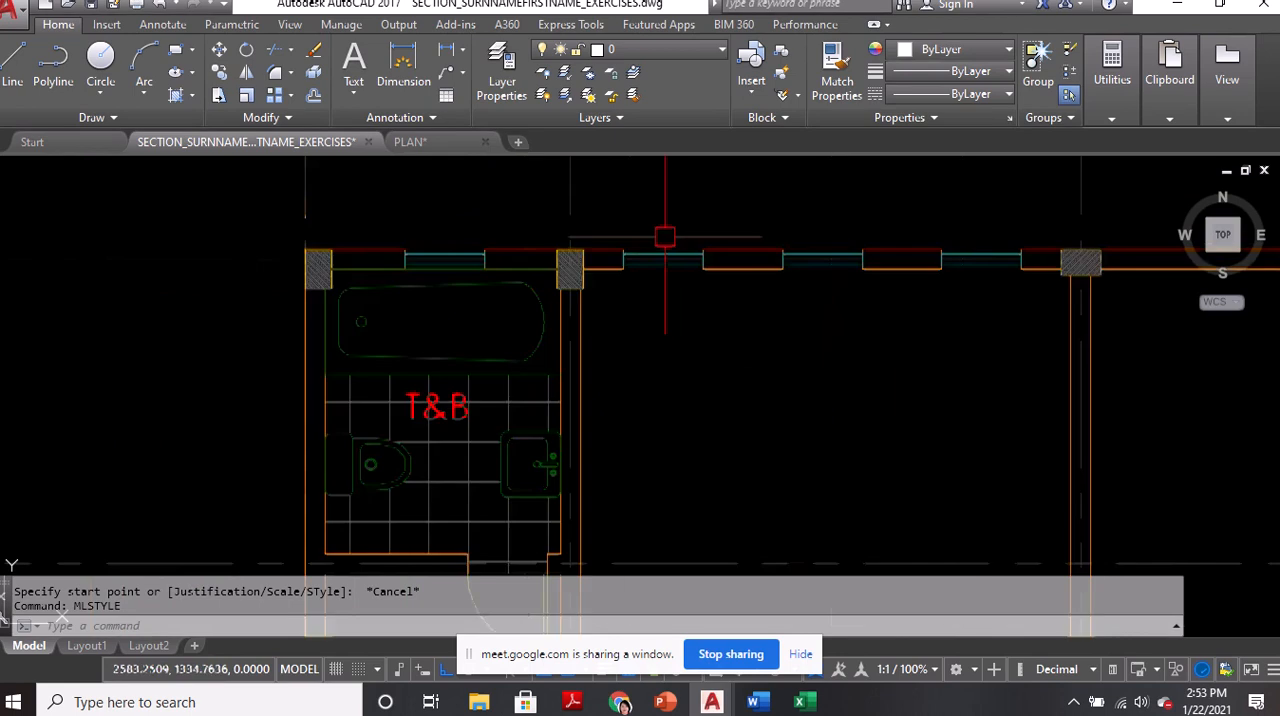
pyautogui.click(662, 272)
pyautogui.write('e')
pyautogui.press('Return')
# Make the WINDOWS layer current for redrawing the window in the emptied wall opening
pyautogui.scroll(2, 703, 300)
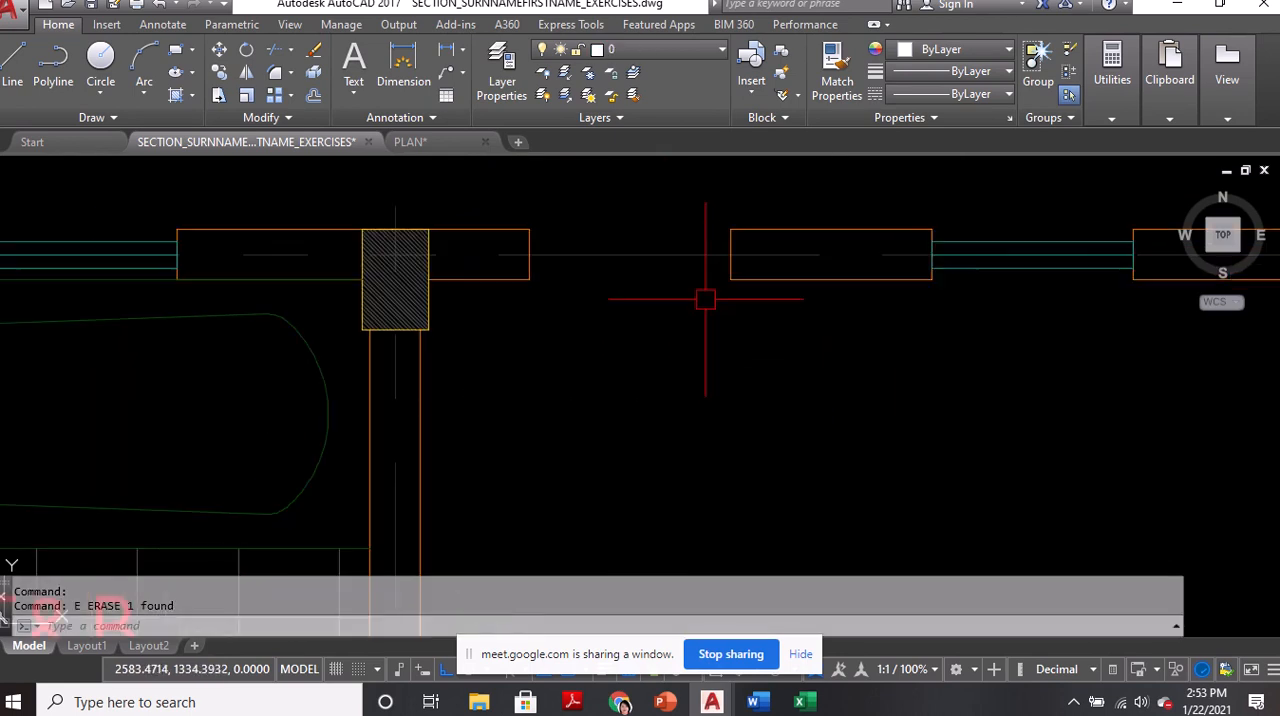
pyautogui.click(668, 58)
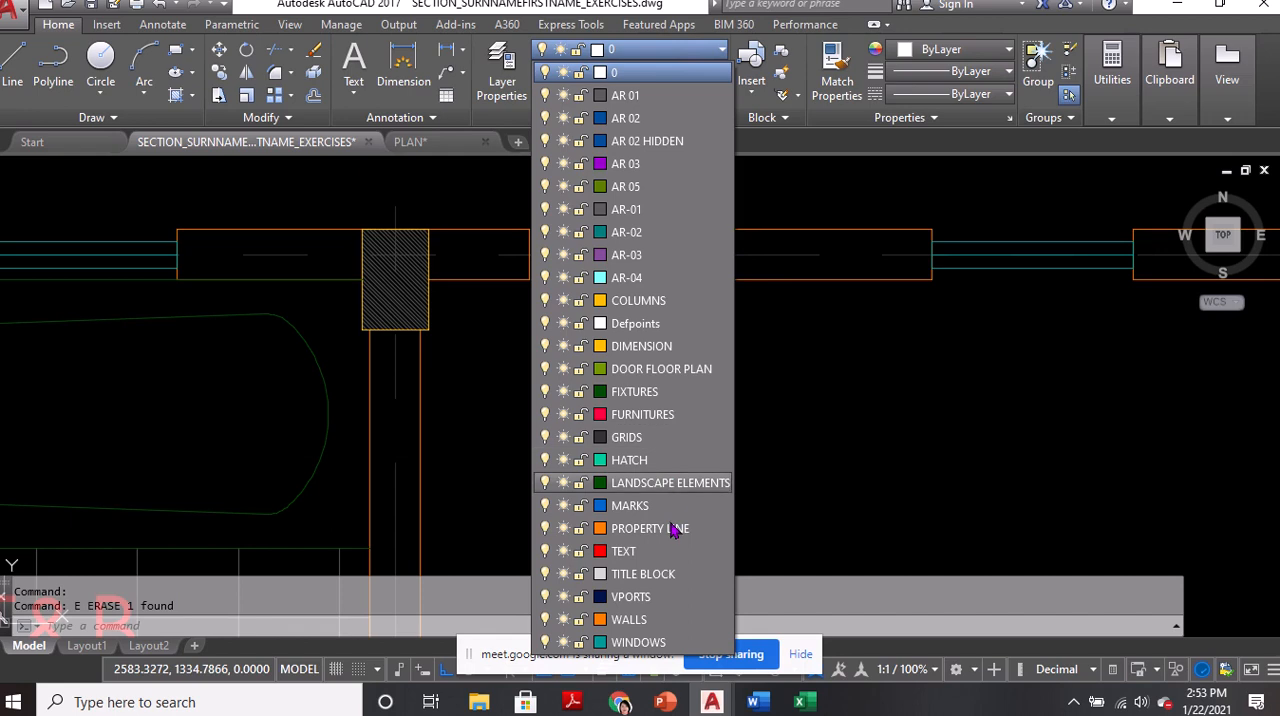
pyautogui.click(651, 644)
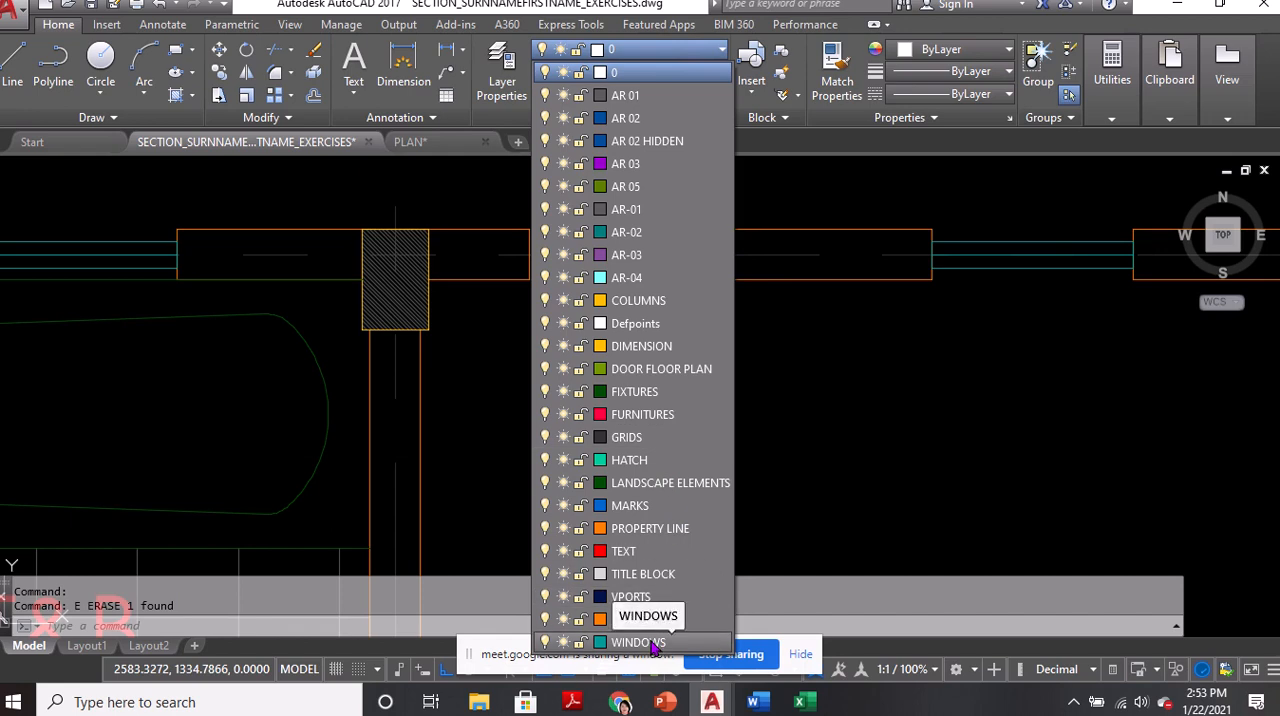
pyautogui.click(651, 644)
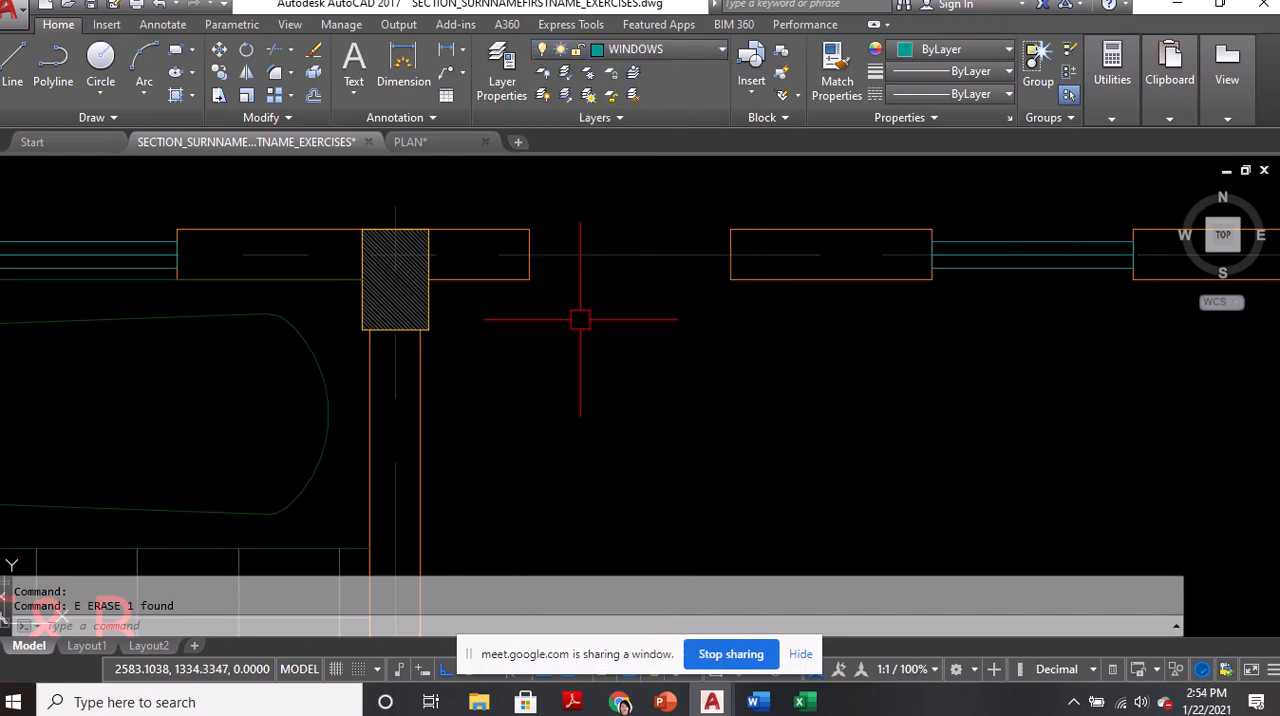
# Start a multiline and set its justification to Zero
pyautogui.write('ML')
pyautogui.press('Return')
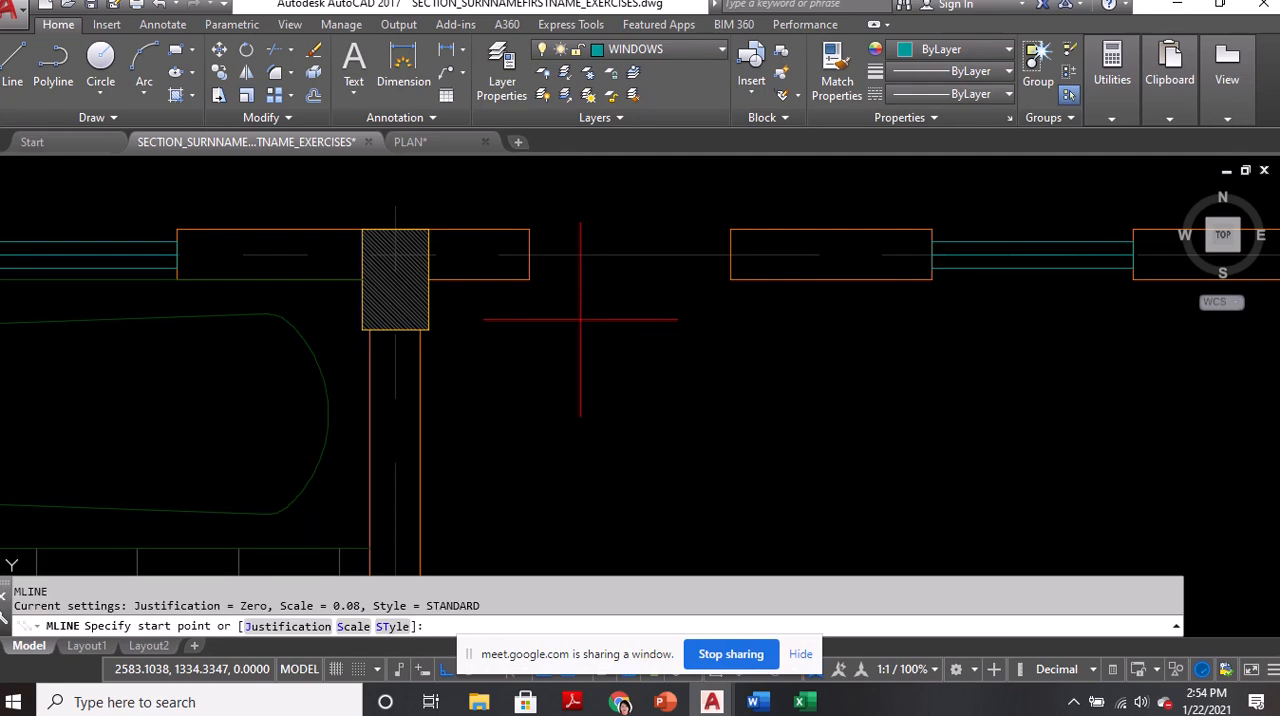
pyautogui.click(240, 606)
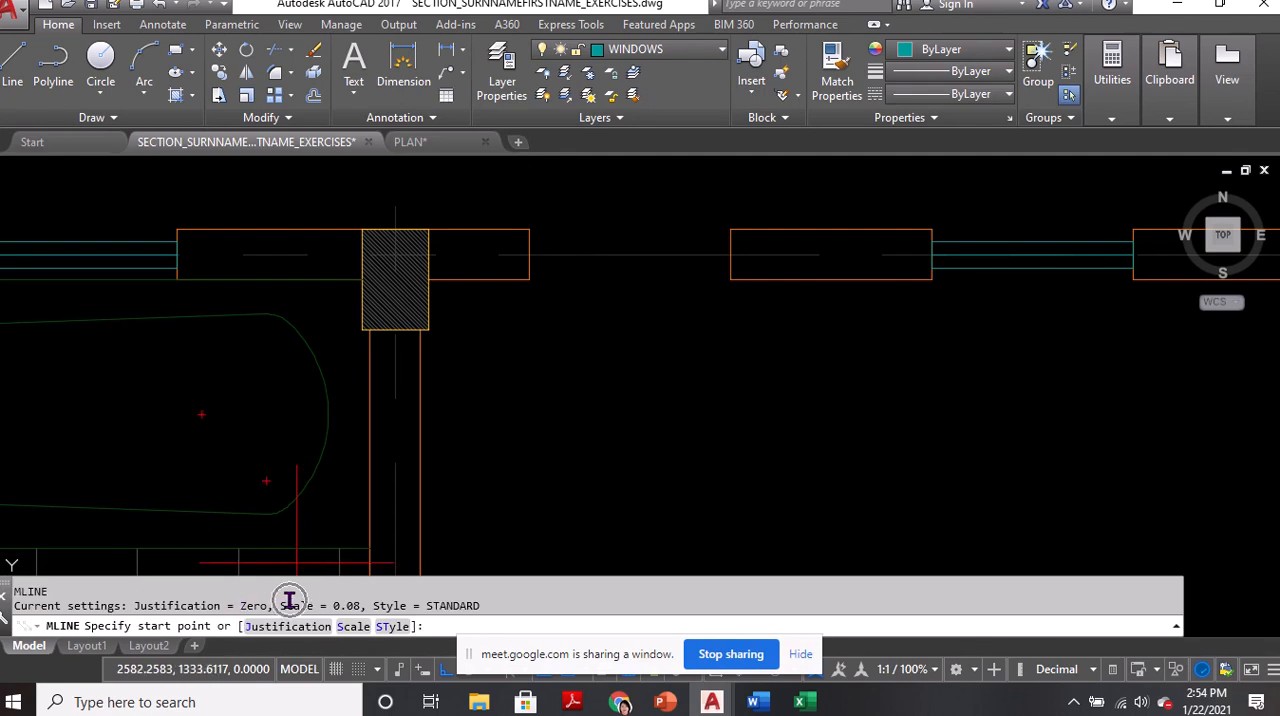
pyautogui.click(284, 599)
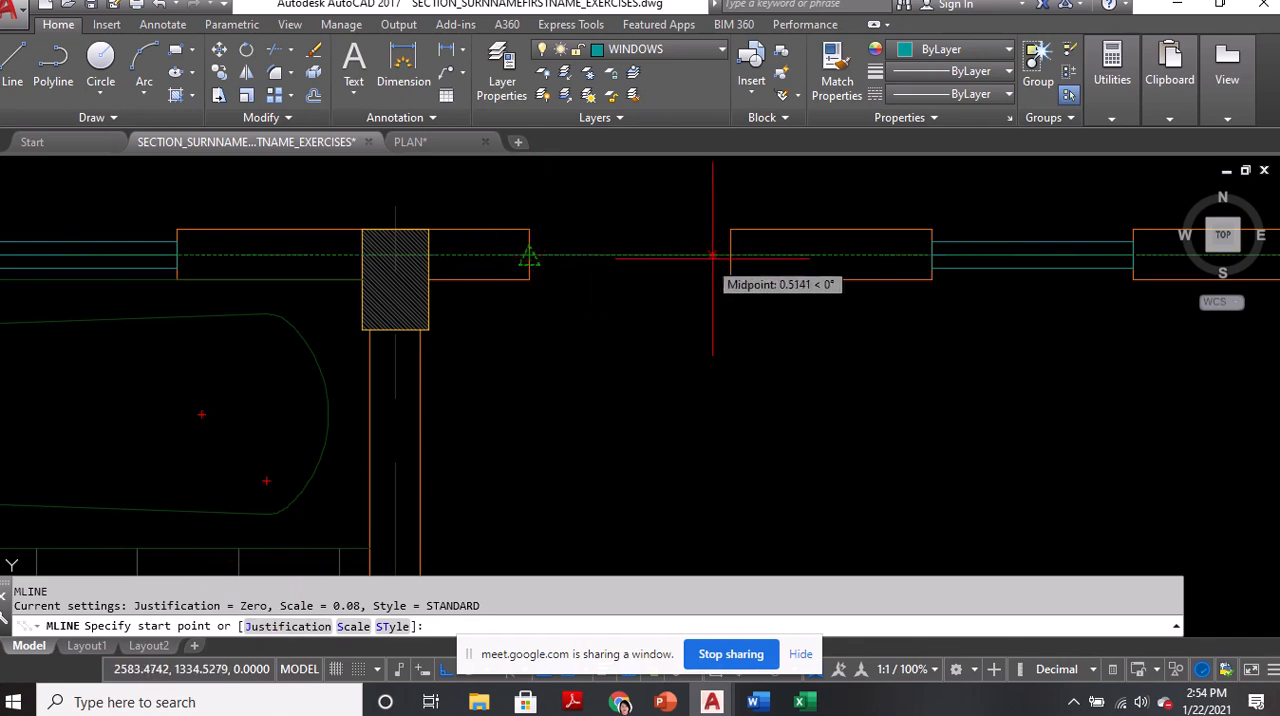
pyautogui.click(291, 632)
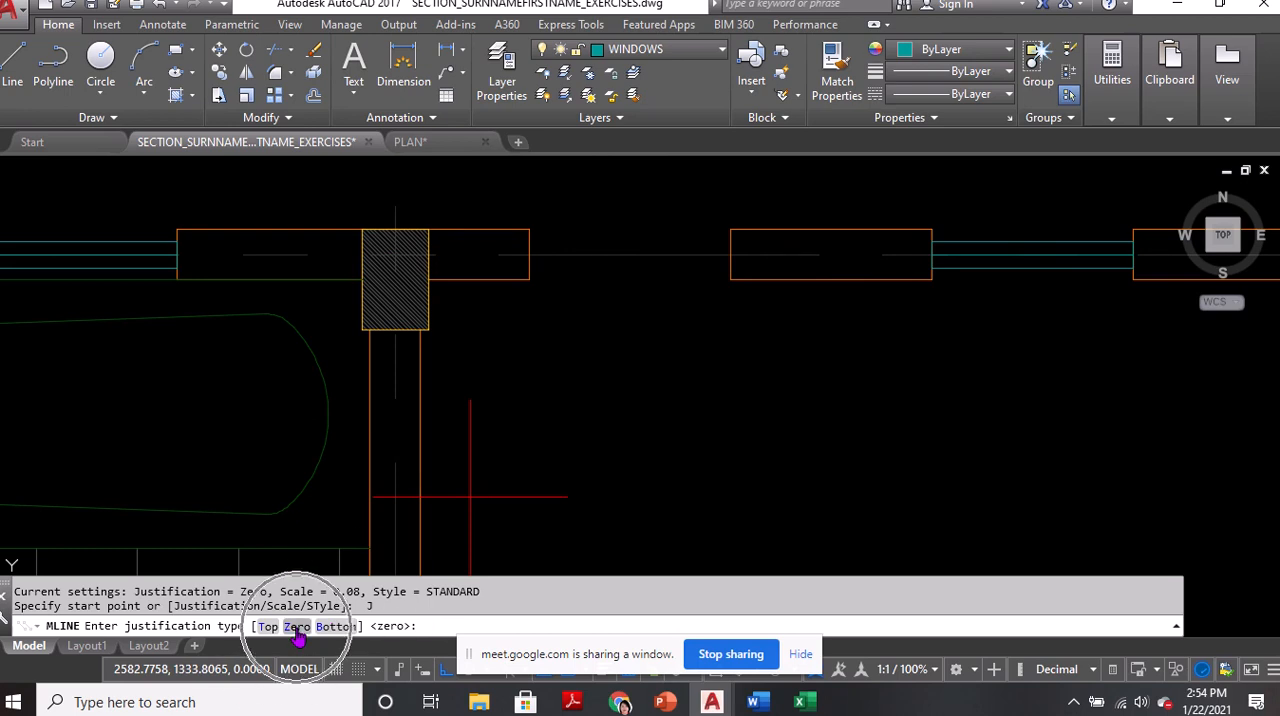
pyautogui.click(296, 627)
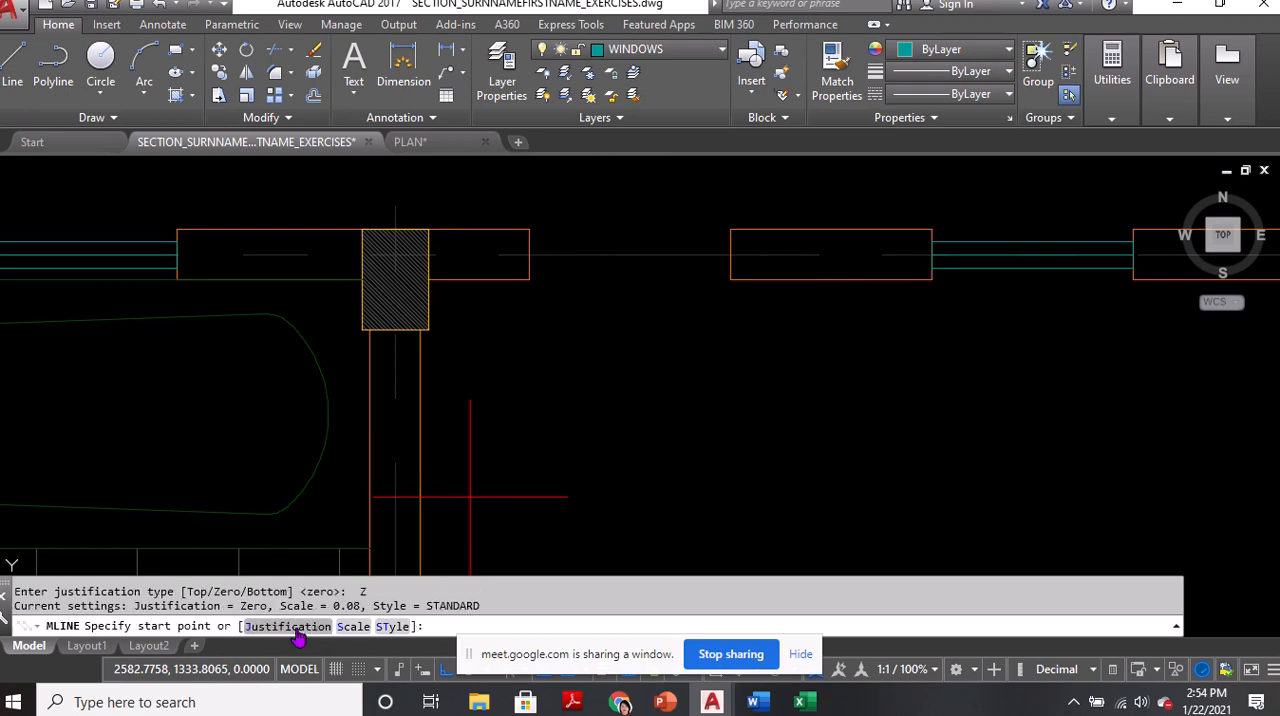
# Open the multiline scale option and inspect the spacing of the adjacent window's lines
pyautogui.click(354, 627)
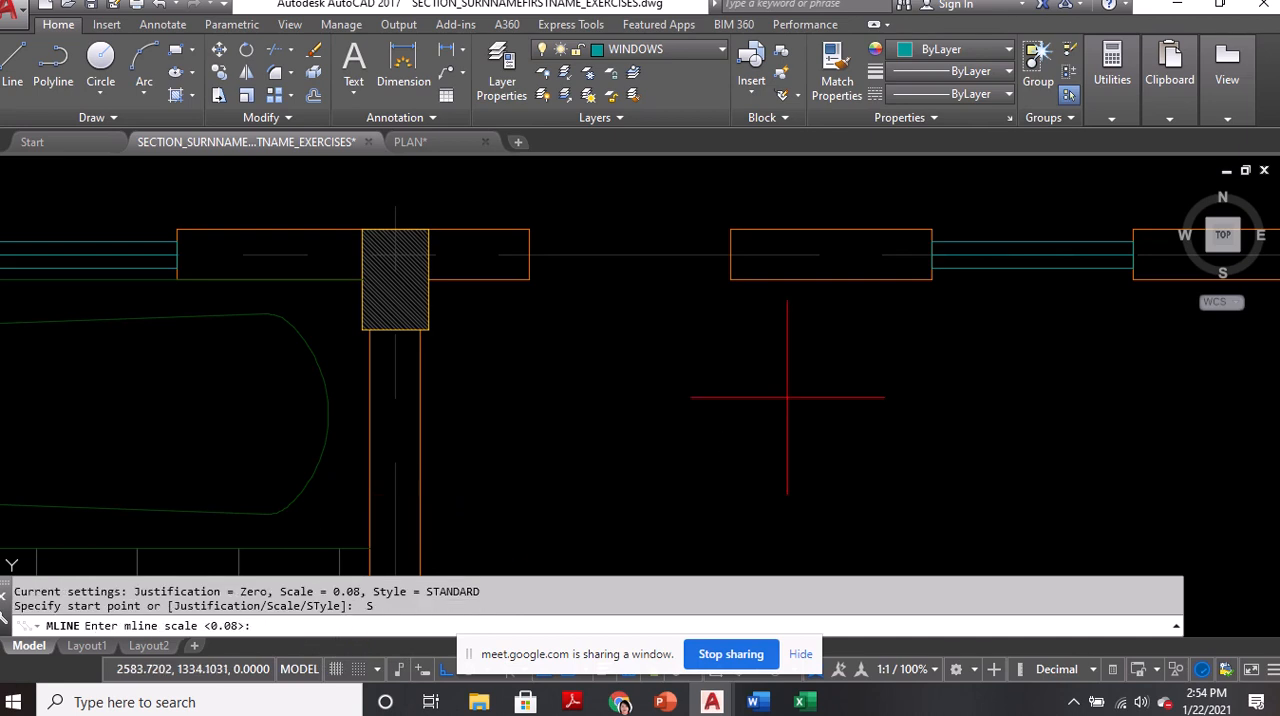
pyautogui.scroll(6, 915, 243)
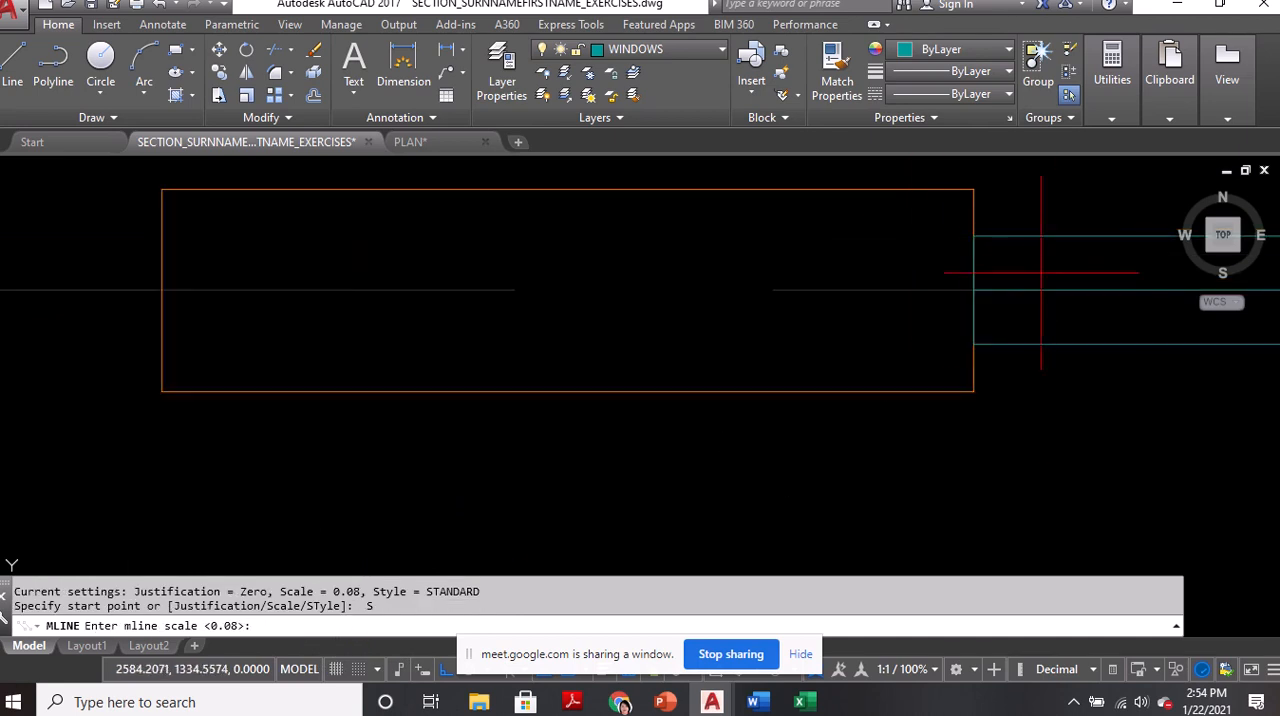
pyautogui.scroll(-6, 810, 355)
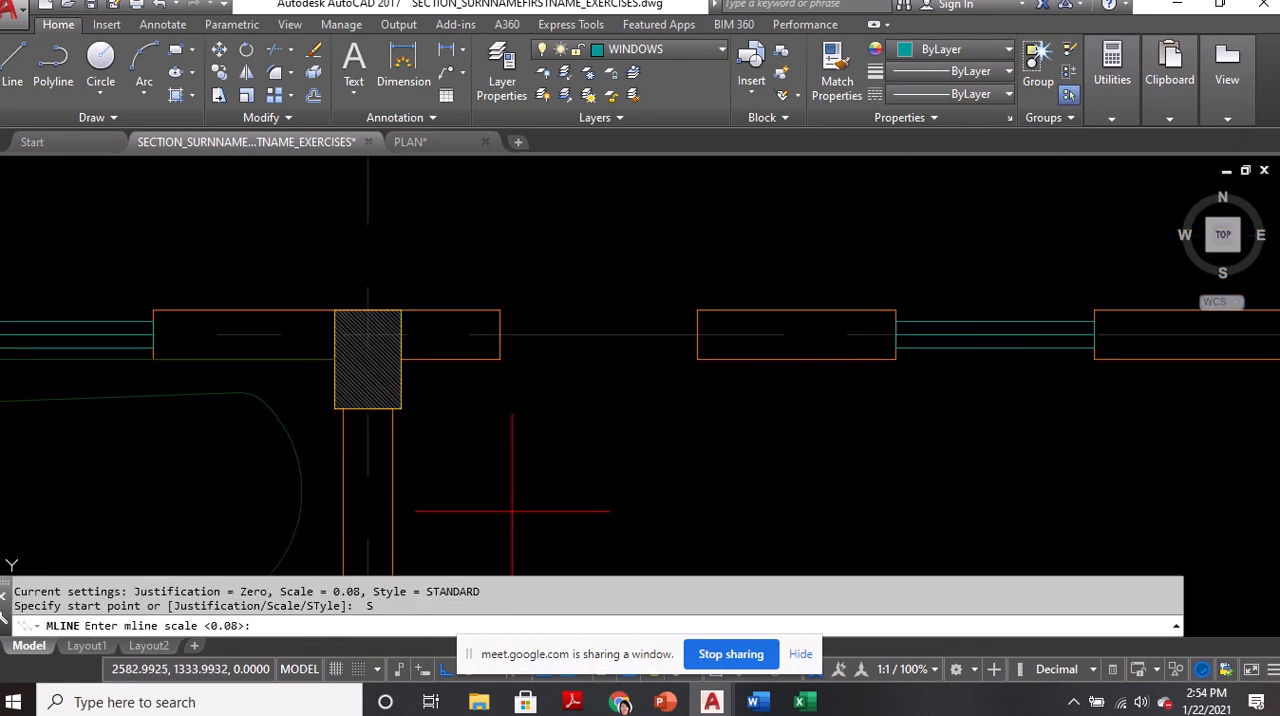
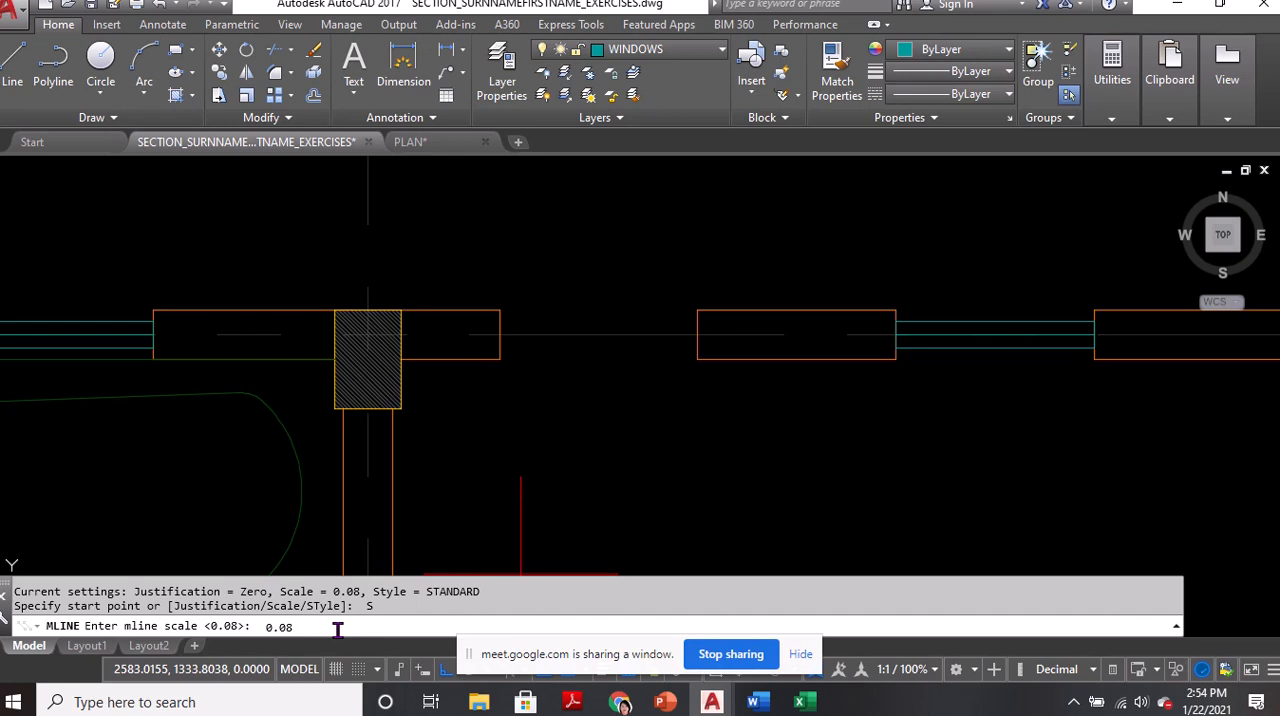
# Set the multiline scale to 0.08 and draw a STANDARD-style window along the centreline of the emptied wall opening
pyautogui.press('Return')
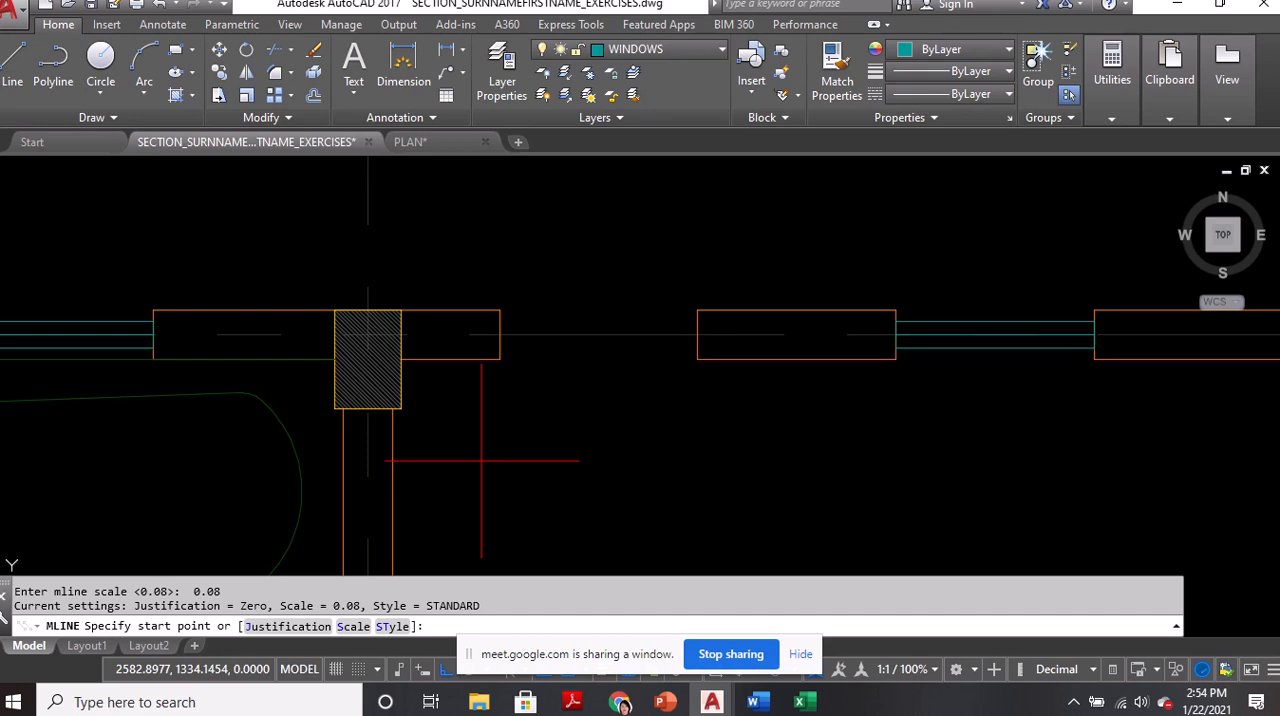
pyautogui.click(500, 337)
pyautogui.click(500, 337)
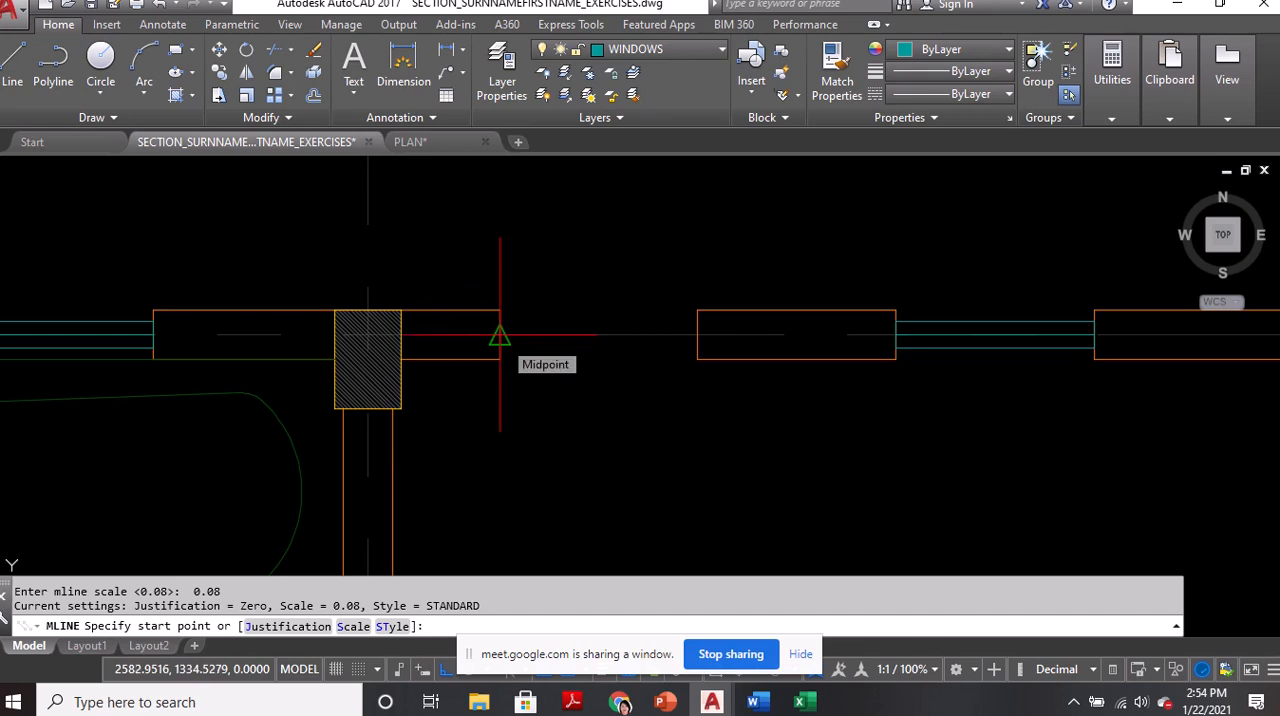
pyautogui.click(697, 337)
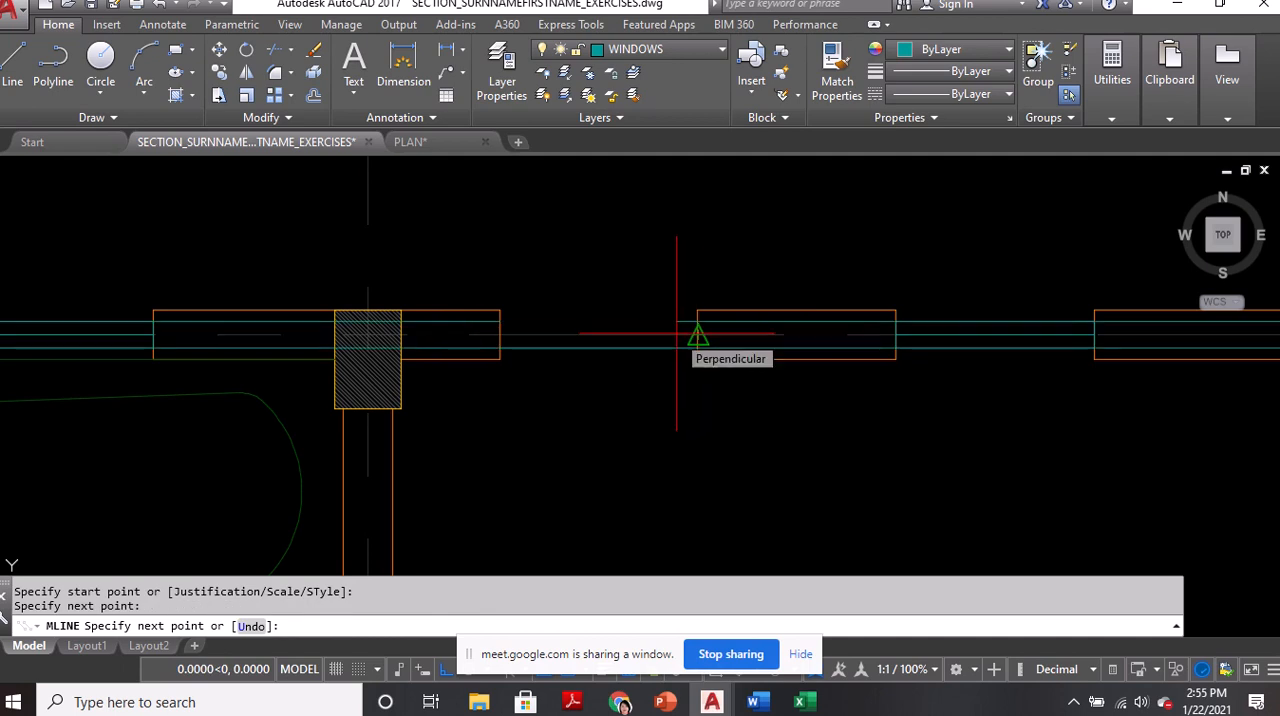
pyautogui.press('Return')
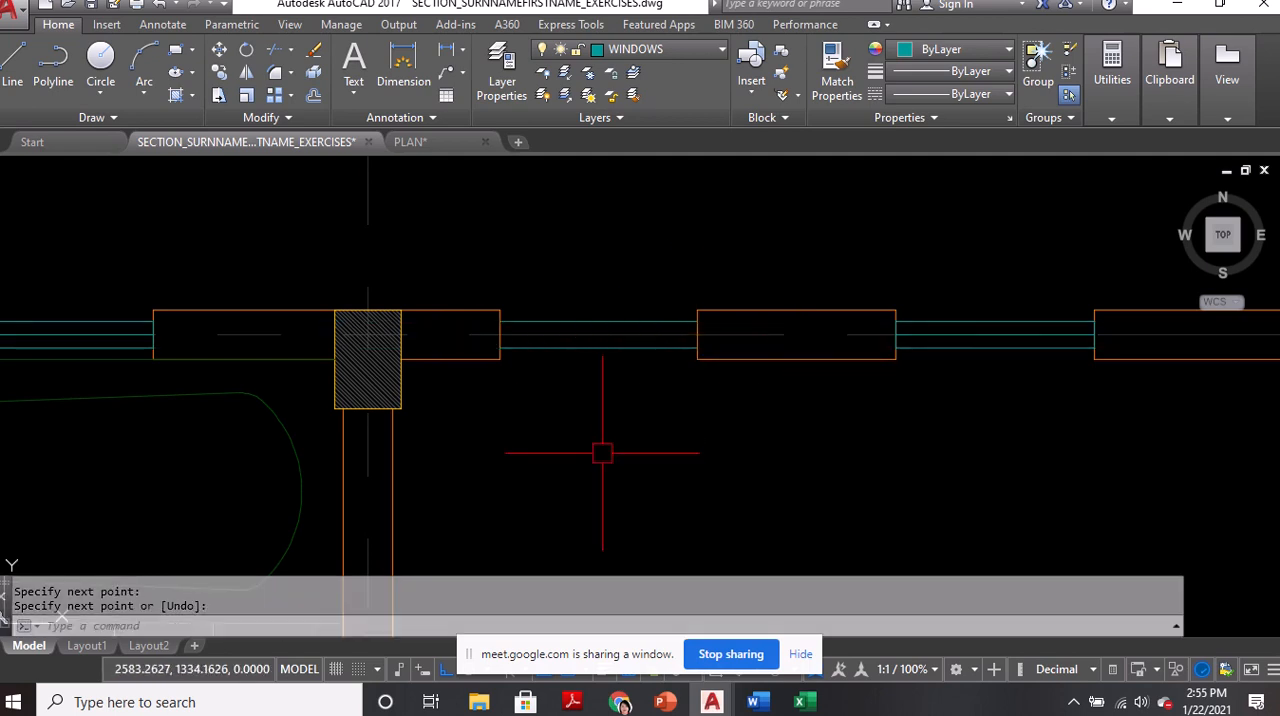
# Check the redrawn window's lines against the adjacent window, and erase the redrawn multiline from the opening
pyautogui.click(604, 352)
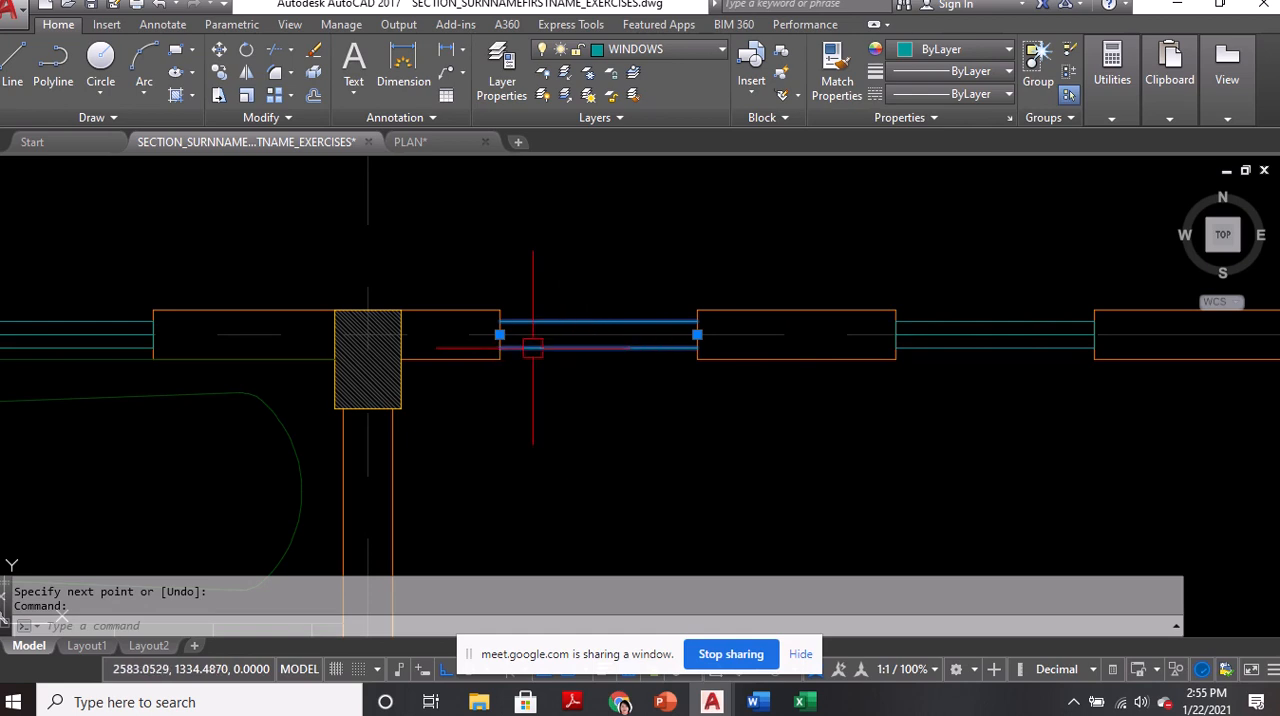
pyautogui.scroll(4, 528, 340)
pyautogui.scroll(-4, 410, 318)
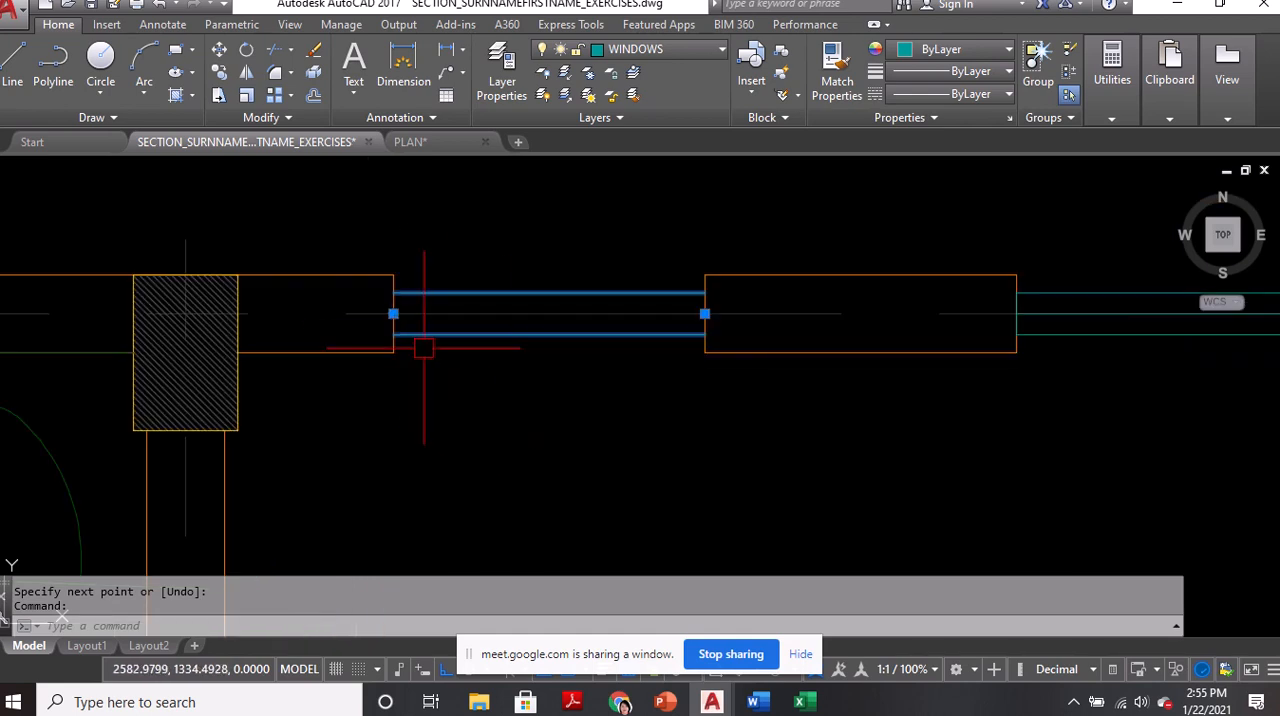
pyautogui.press('Escape')
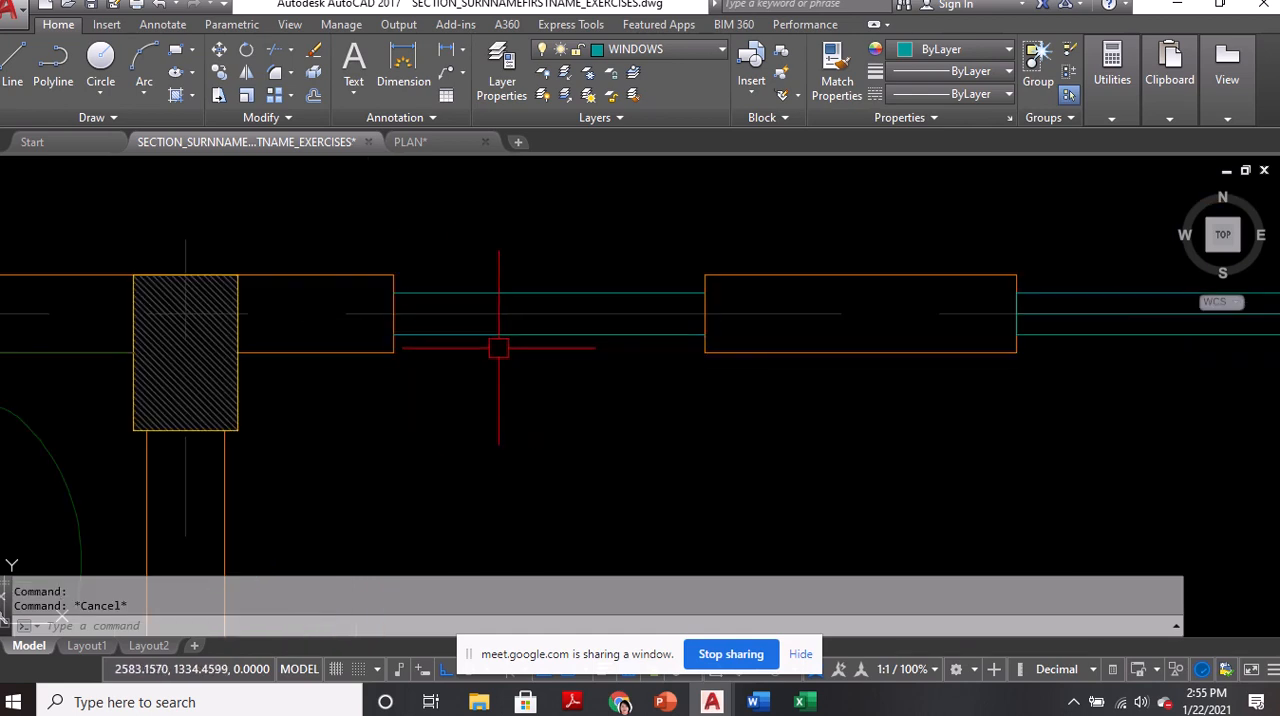
pyautogui.write('e')
pyautogui.press('Return')
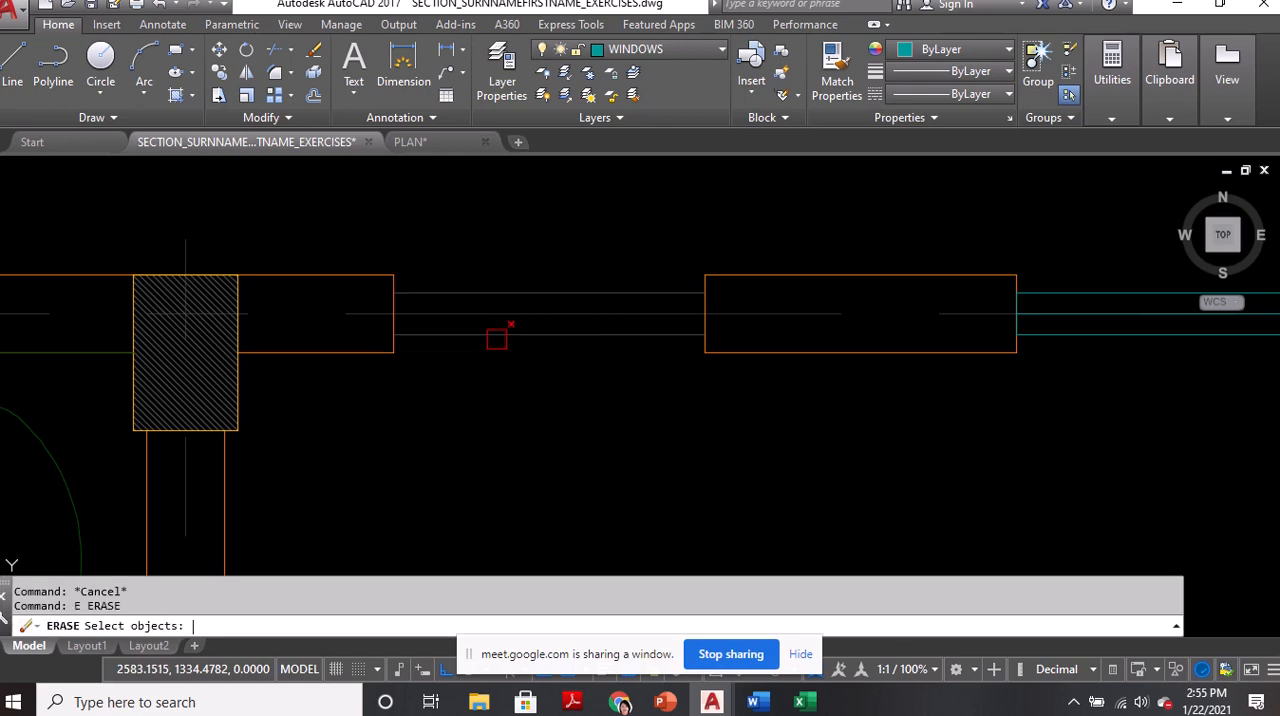
pyautogui.press('Escape')
pyautogui.click(494, 336)
pyautogui.write('e')
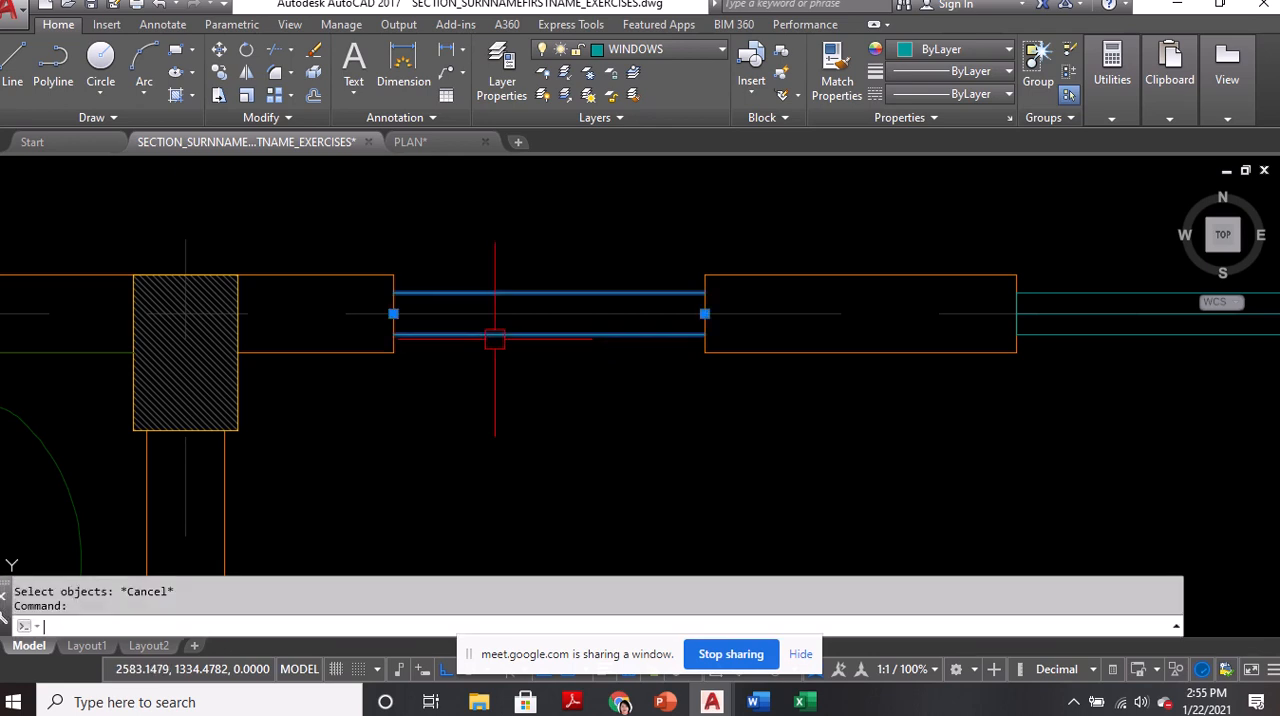
pyautogui.press('Return')
# Make WINDOWLINES the current multiline style
pyautogui.write('MLSTYL')
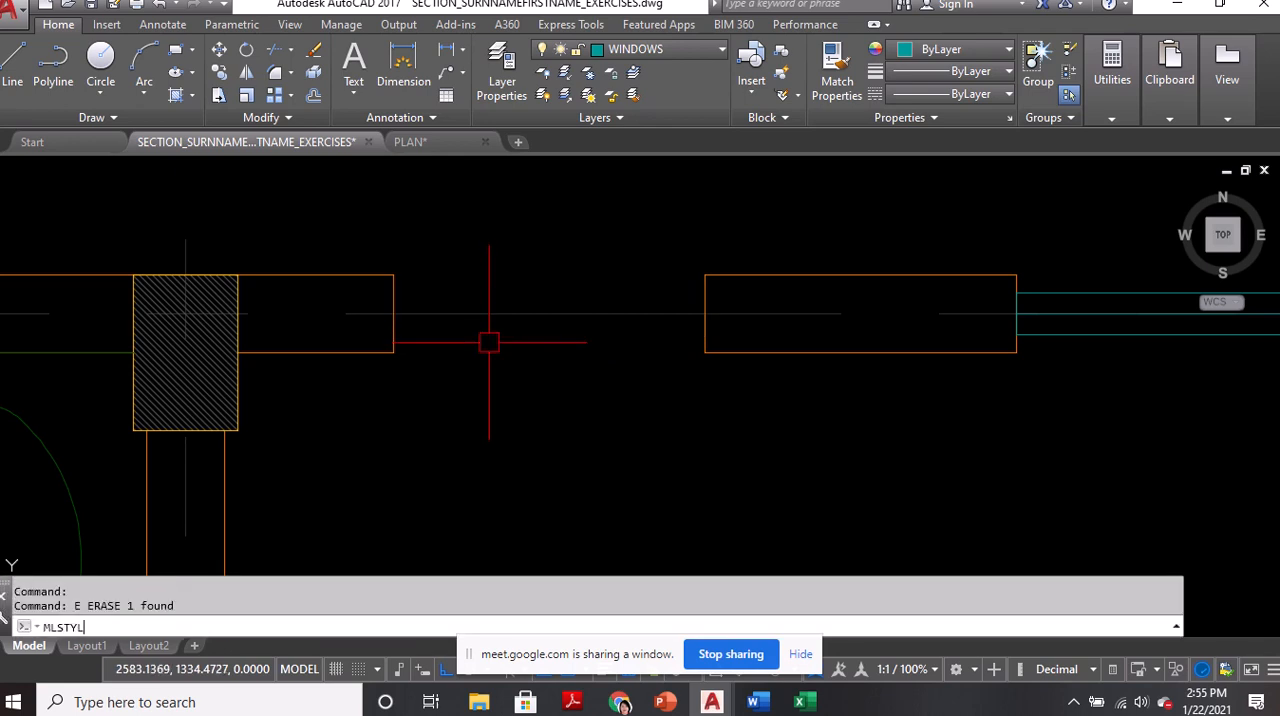
pyautogui.write('E')
pyautogui.press('Return')
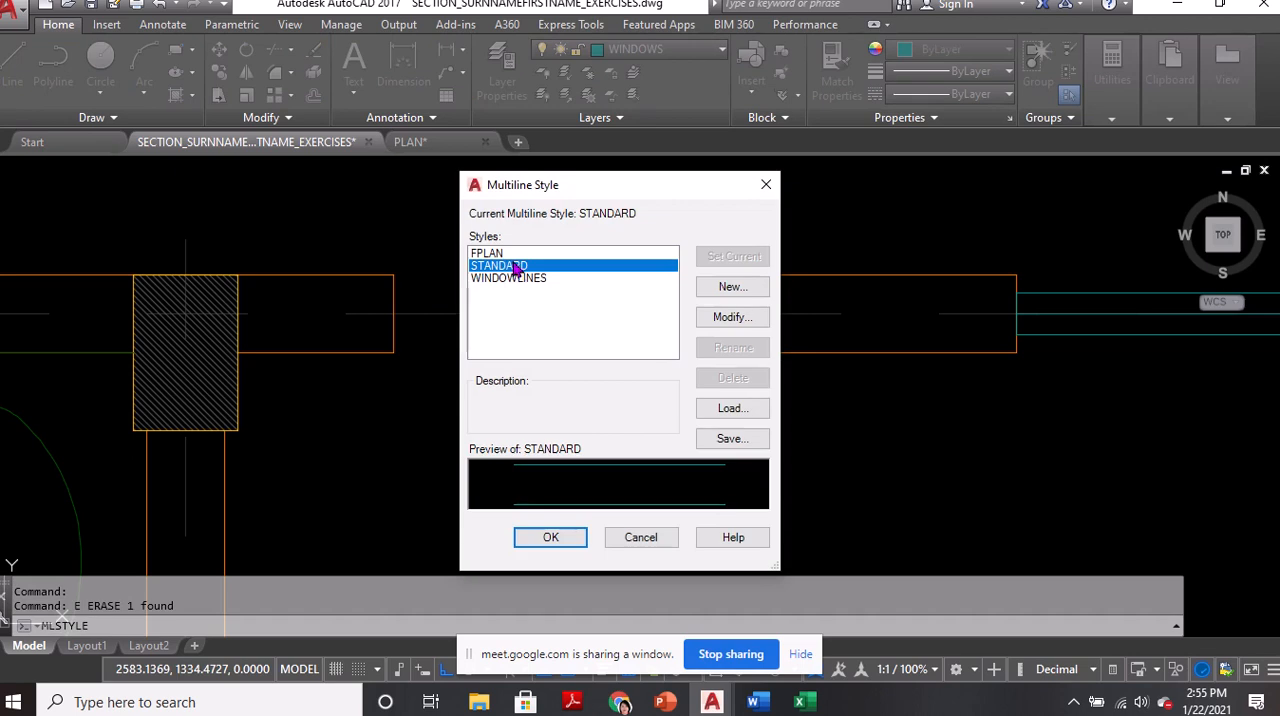
pyautogui.doubleClick(508, 278)
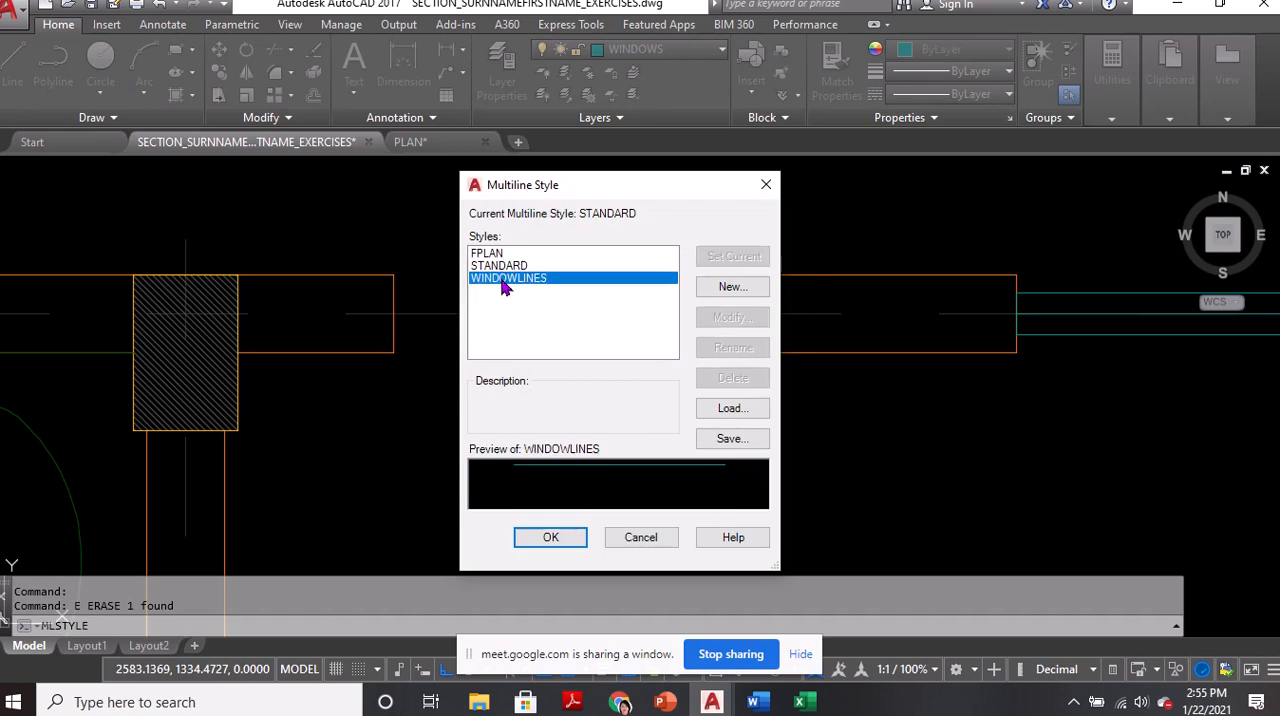
pyautogui.click(551, 538)
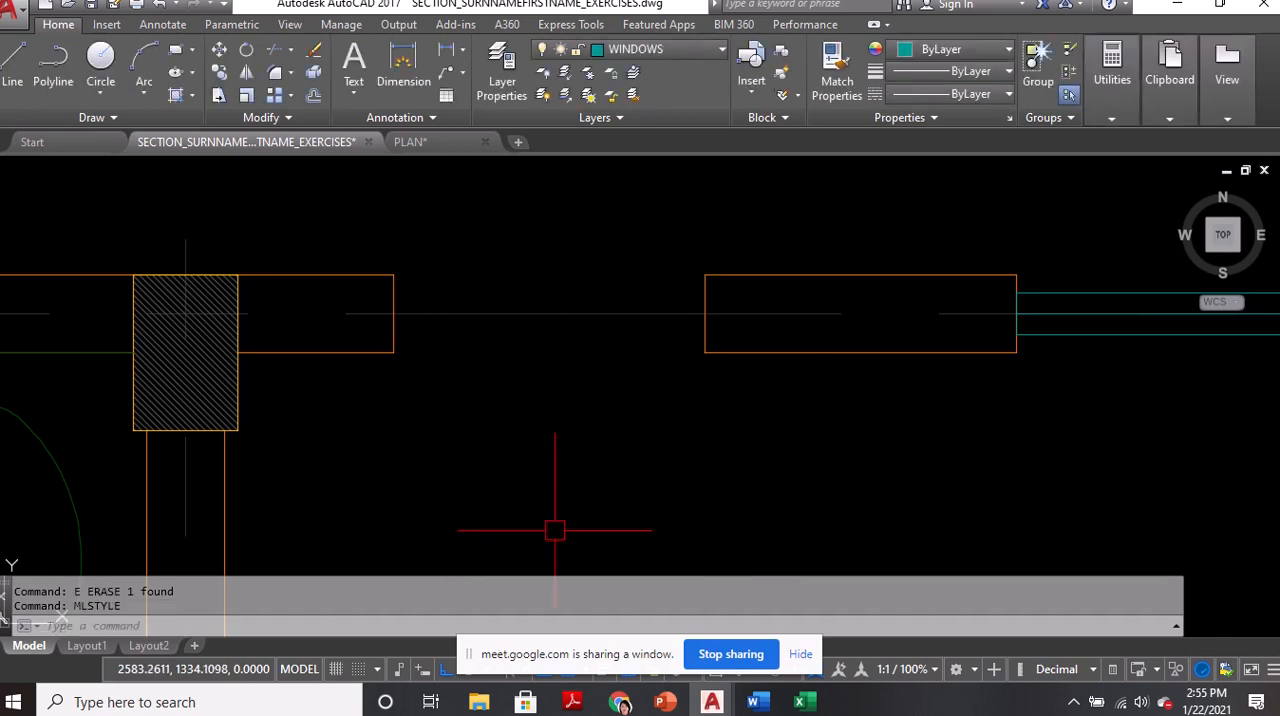
# Draw a WINDOWLINES multiline along the wall centreline, spanning the emptied opening from one wall end to the other
pyautogui.write('ML')
pyautogui.press('Return')
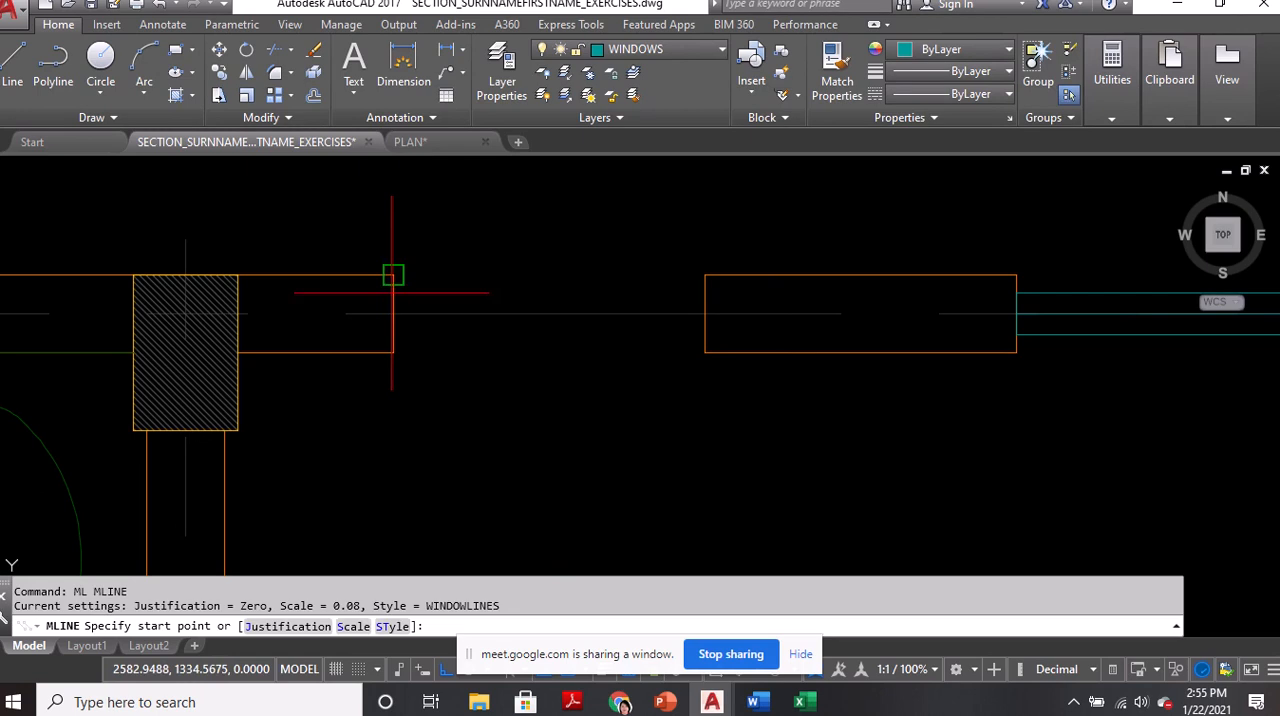
pyautogui.click(393, 314)
pyautogui.click(705, 314)
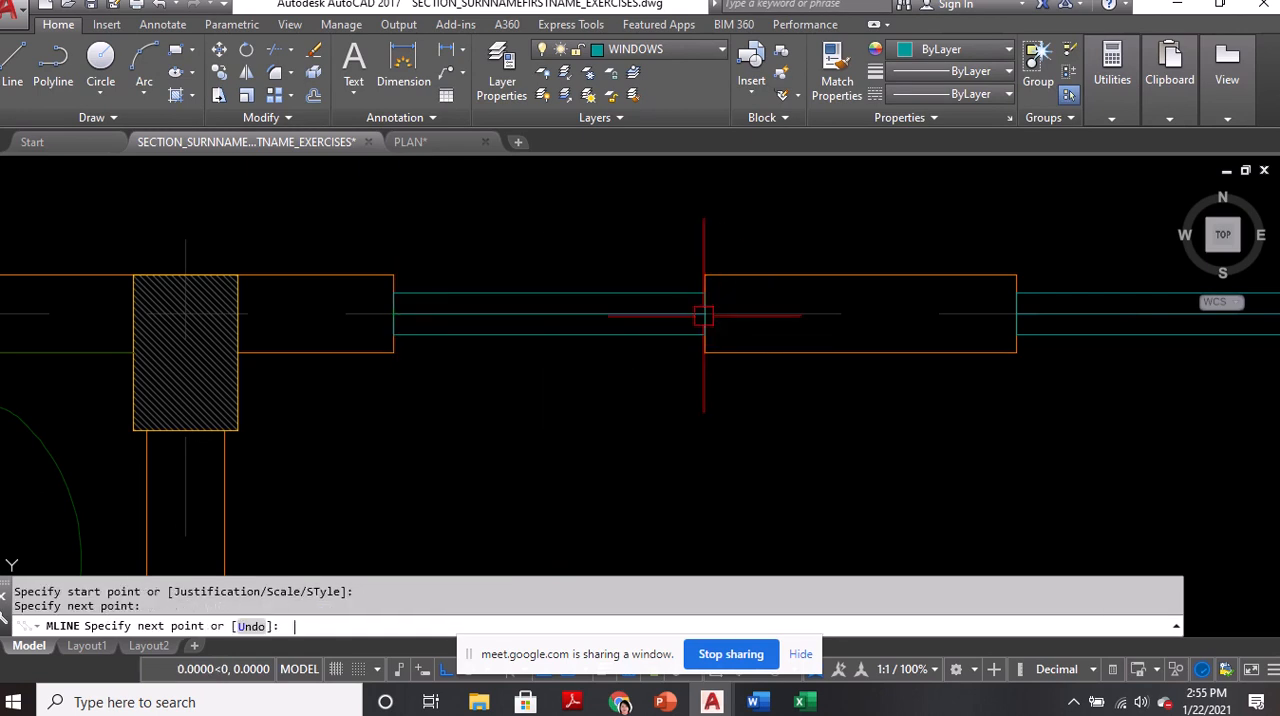
pyautogui.press('Return')
# Examine the walk-in closet's layout below the T&B in the reference plan
pyautogui.scroll(-5, 705, 314)
pyautogui.moveTo(678, 512); pyautogui.dragTo(675, 355, button='middle')
pyautogui.scroll(-4, 677, 350)
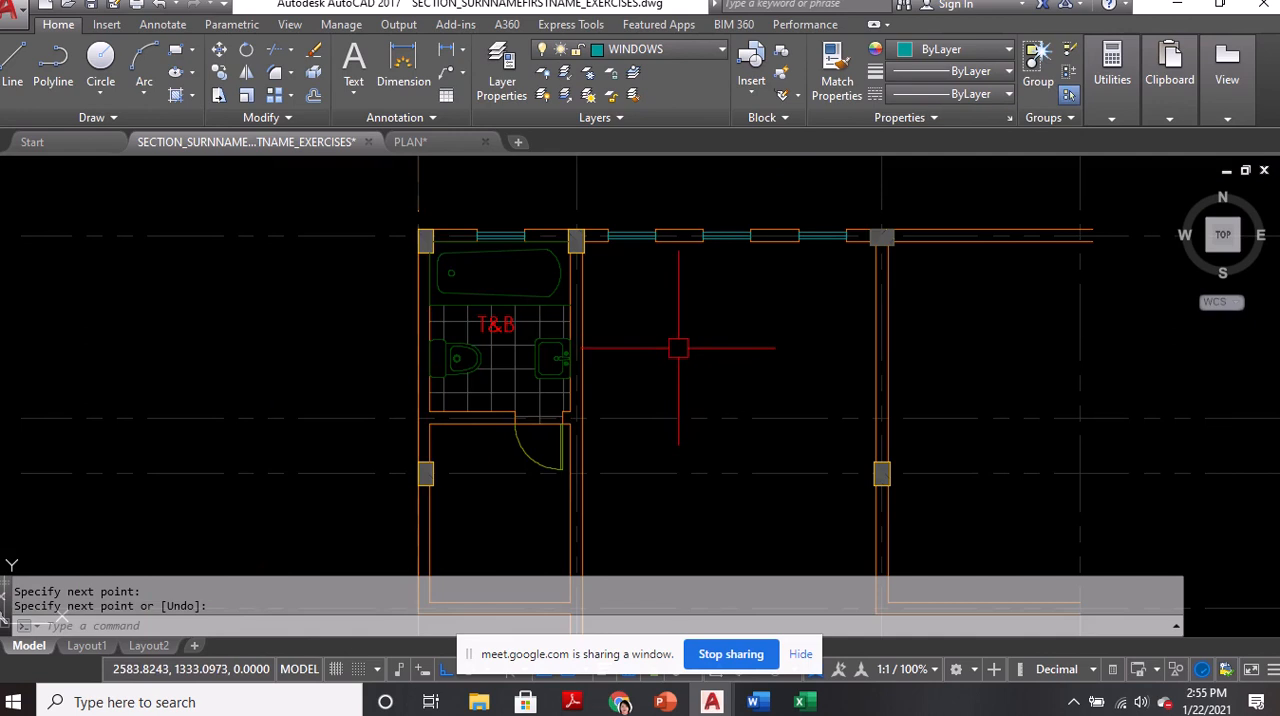
pyautogui.scroll(2, 501, 517)
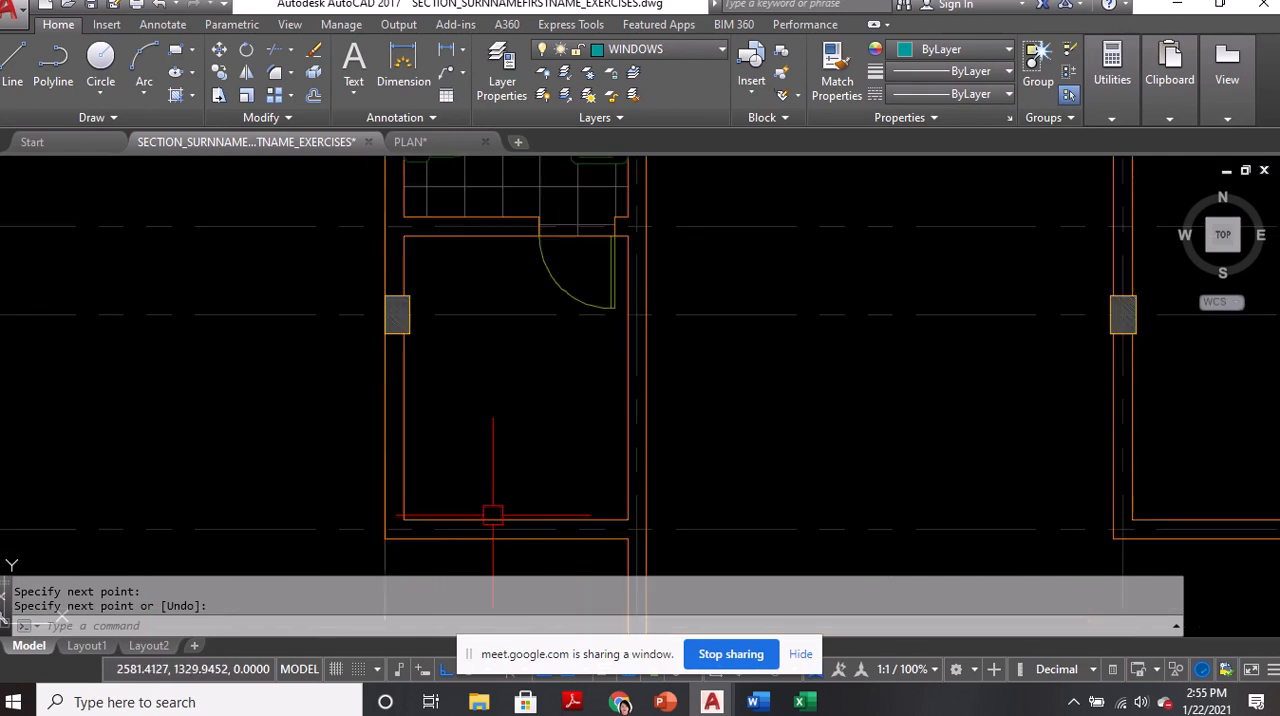
pyautogui.scroll(-3, 495, 500)
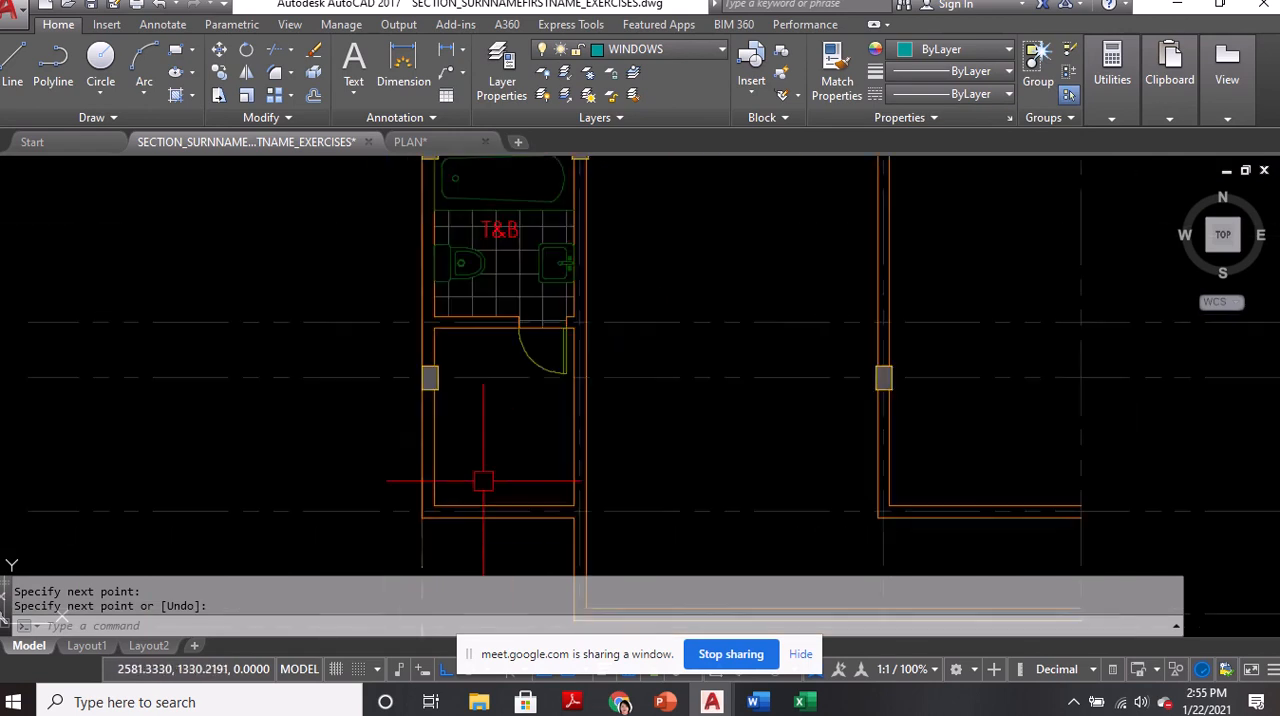
pyautogui.moveTo(794, 437); pyautogui.dragTo(371, 426, button='middle')
pyautogui.scroll(5, 985, 394)
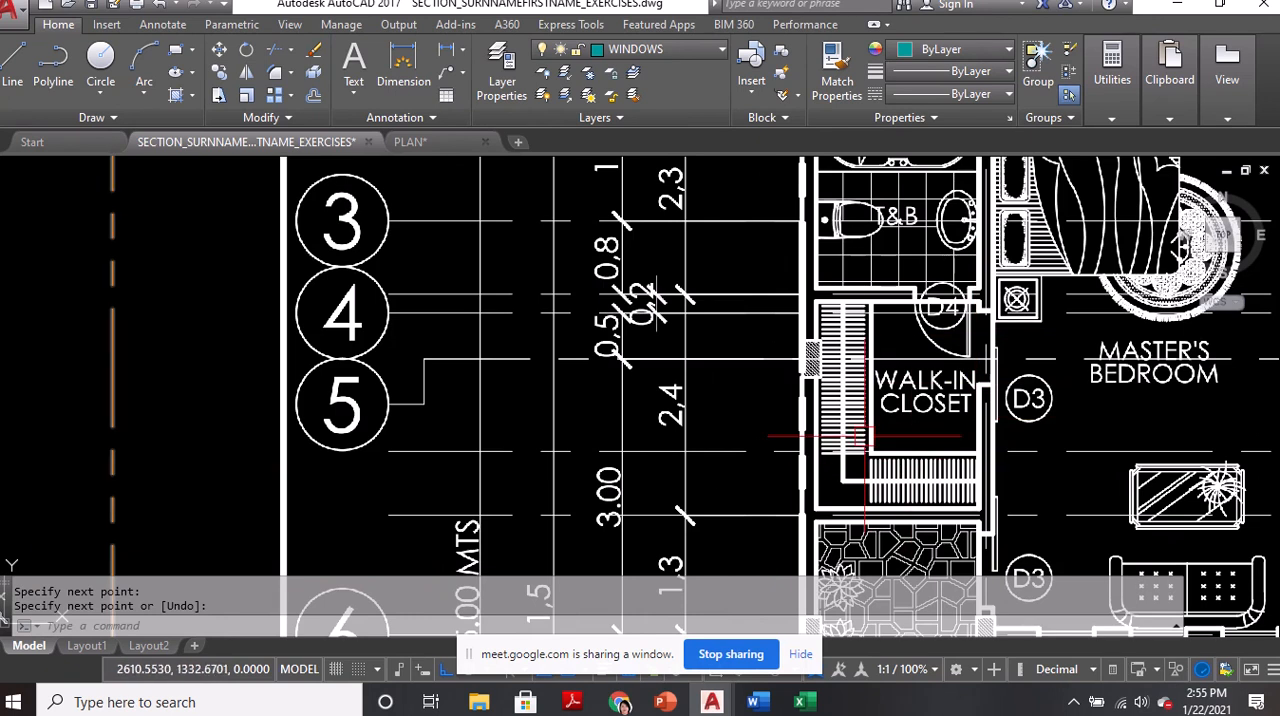
pyautogui.scroll(2, 921, 480)
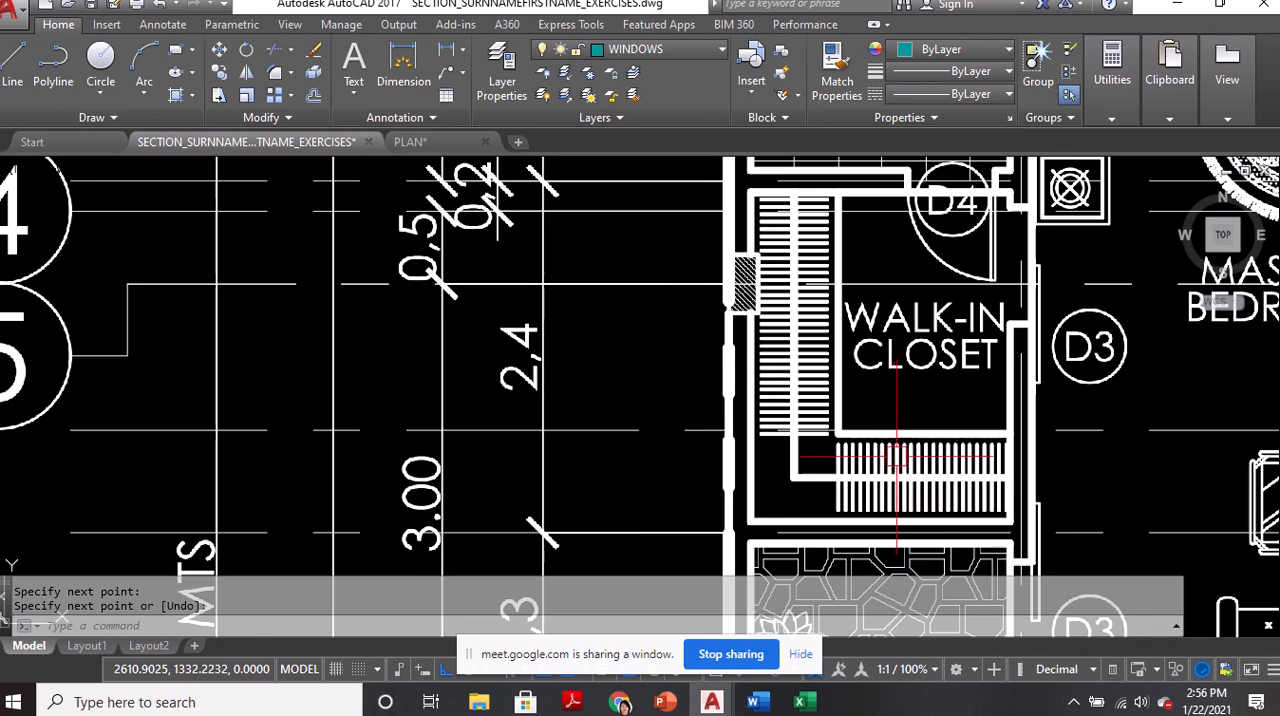
pyautogui.scroll(-6, 960, 438)
# Offset the inner west and south wall lines of the walk-in closet 0.55 into the room
pyautogui.moveTo(506, 471); pyautogui.dragTo(1279, 320, button='middle')
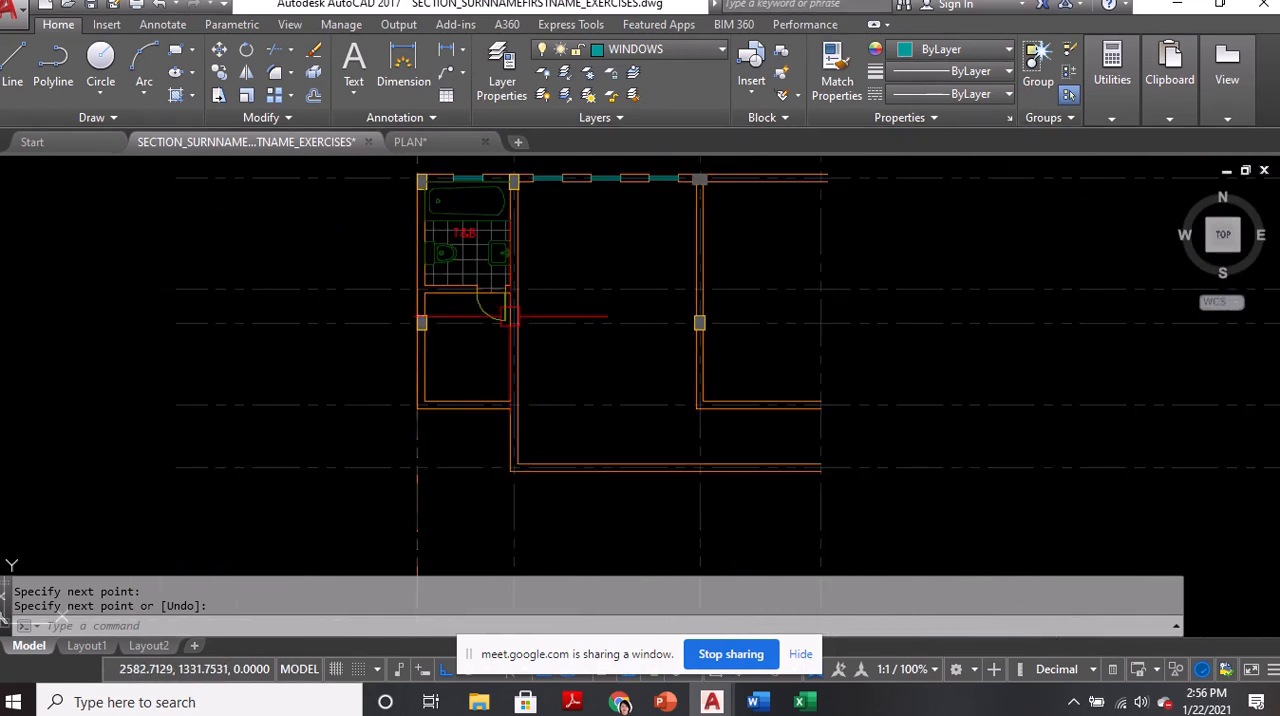
pyautogui.scroll(5, 470, 340)
pyautogui.write('OFFSET')
pyautogui.press('Return')
pyautogui.write('.')
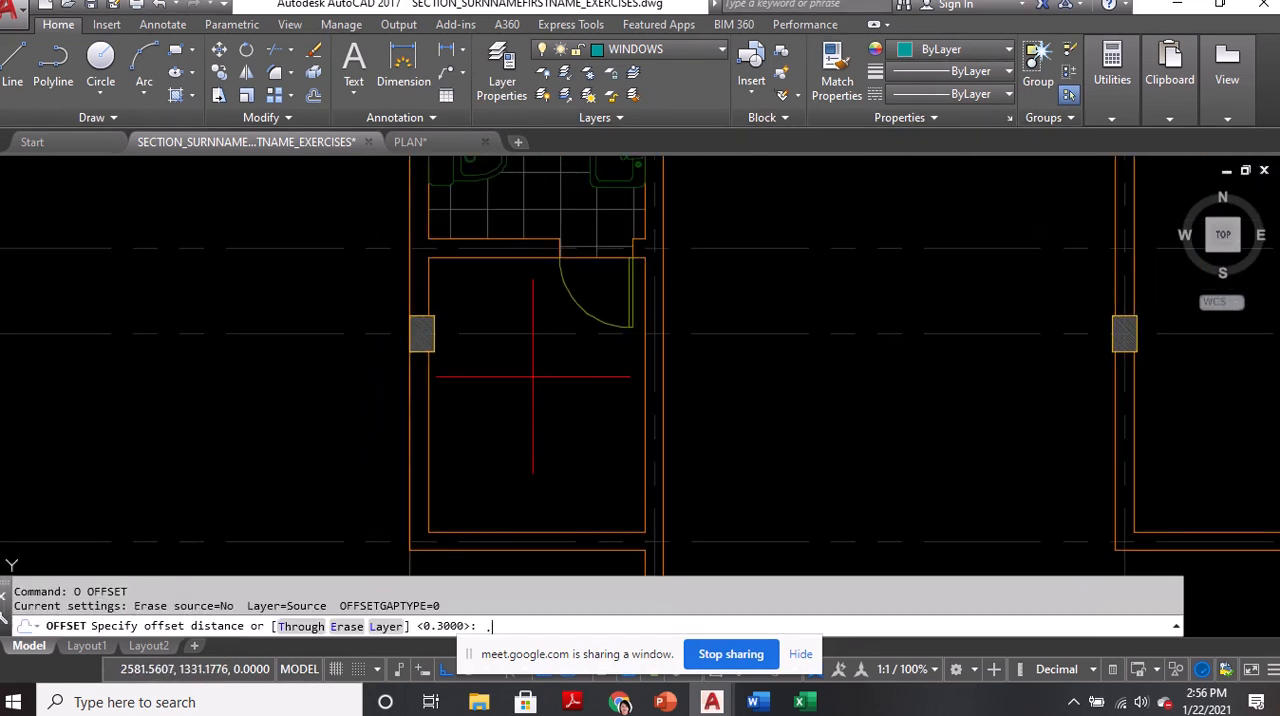
pyautogui.write('5')
pyautogui.press('Return')
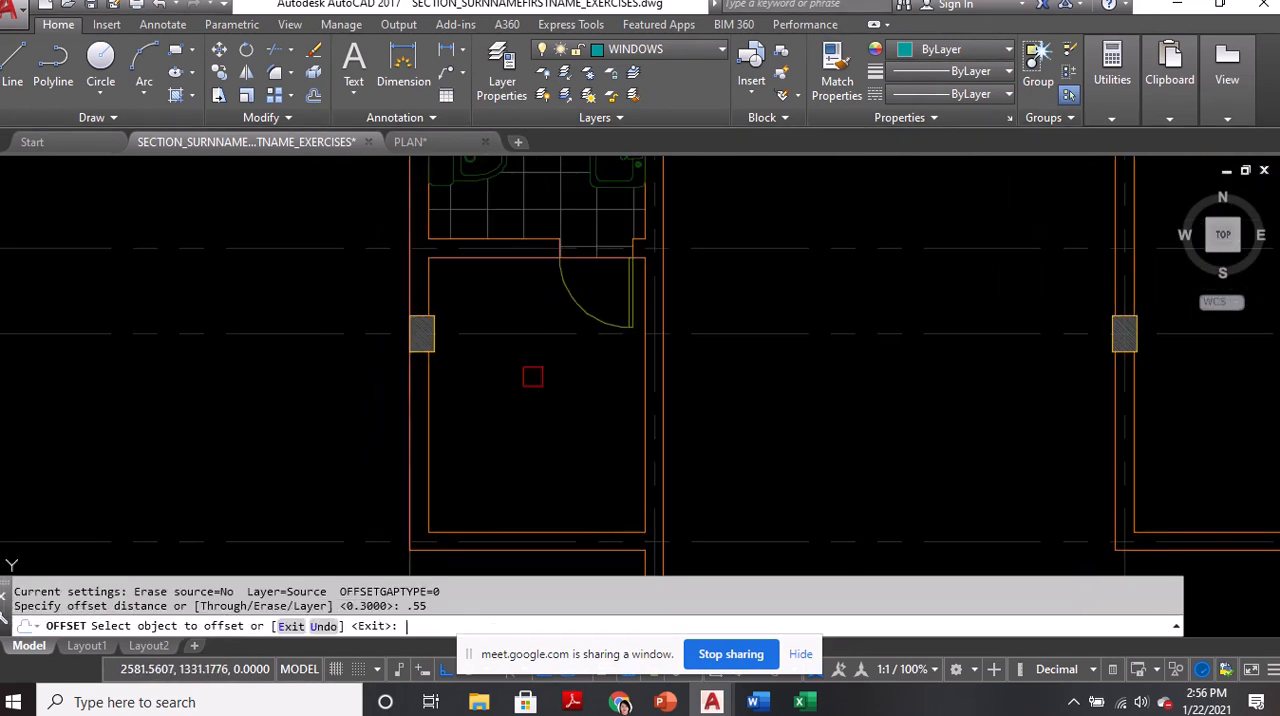
pyautogui.click(428, 429)
pyautogui.click(504, 490)
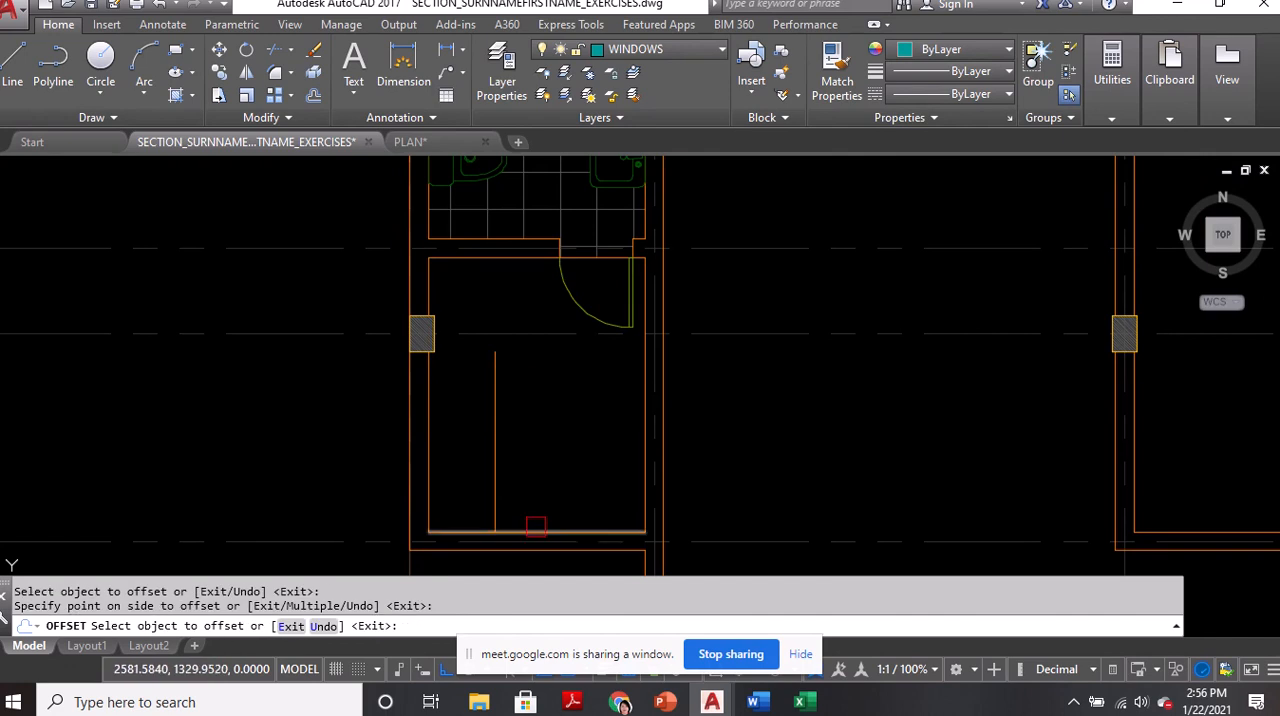
pyautogui.click(534, 531)
pyautogui.click(530, 495)
pyautogui.press('Return')
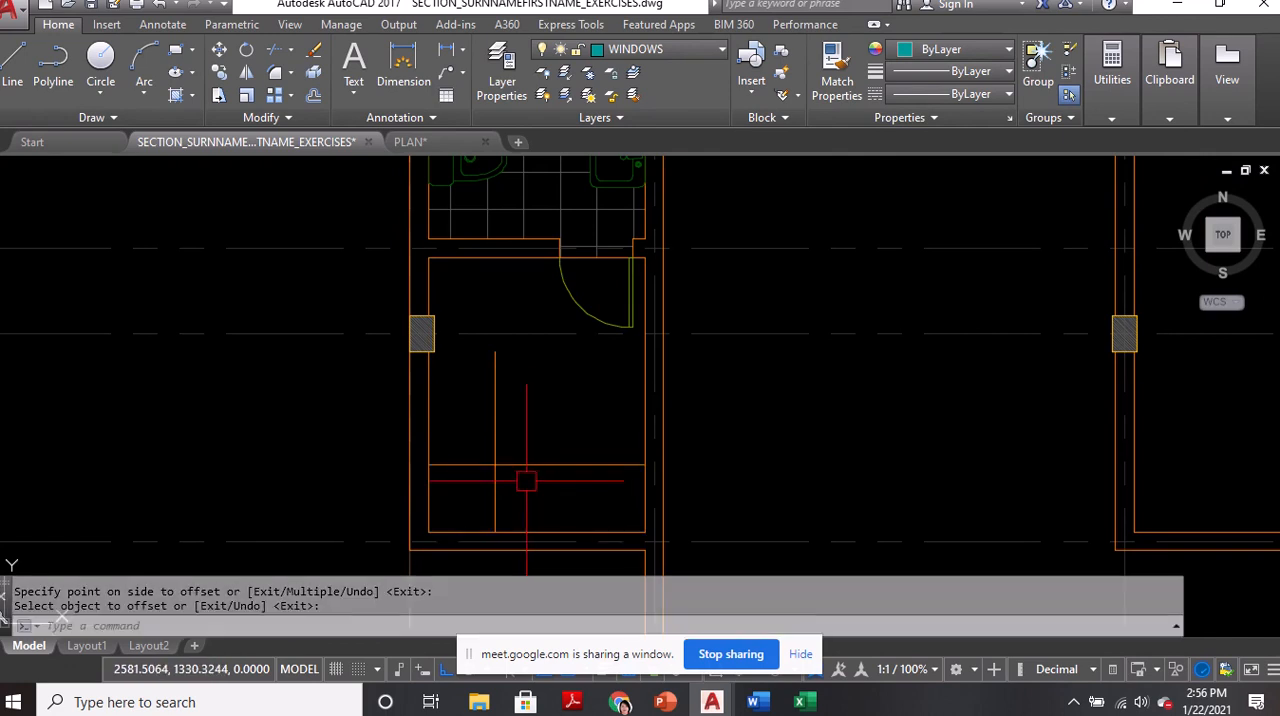
# Fillet the two offset closet lines into a corner and stretch the vertical one up to the closet's north wall
pyautogui.write('f')
pyautogui.press('Return')
pyautogui.click(520, 465)
pyautogui.click(495, 420)
pyautogui.click(499, 378)
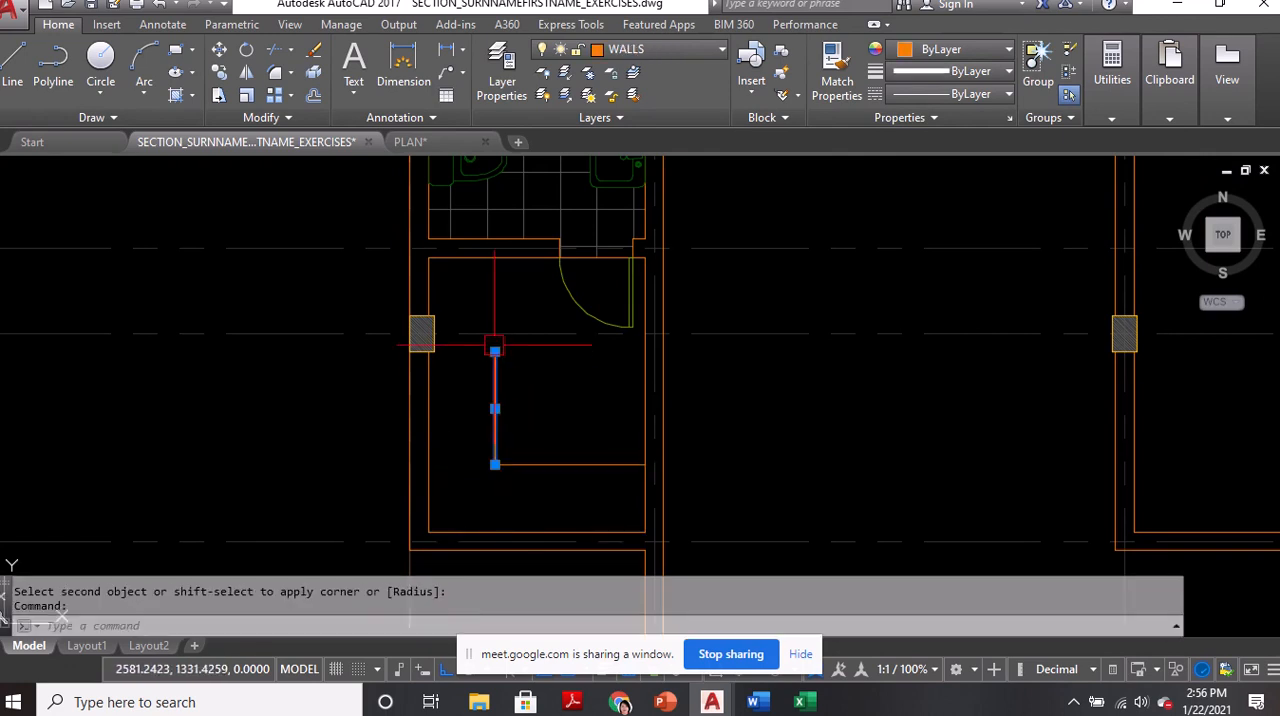
pyautogui.click(495, 352)
pyautogui.click(495, 258)
pyautogui.press('Escape')
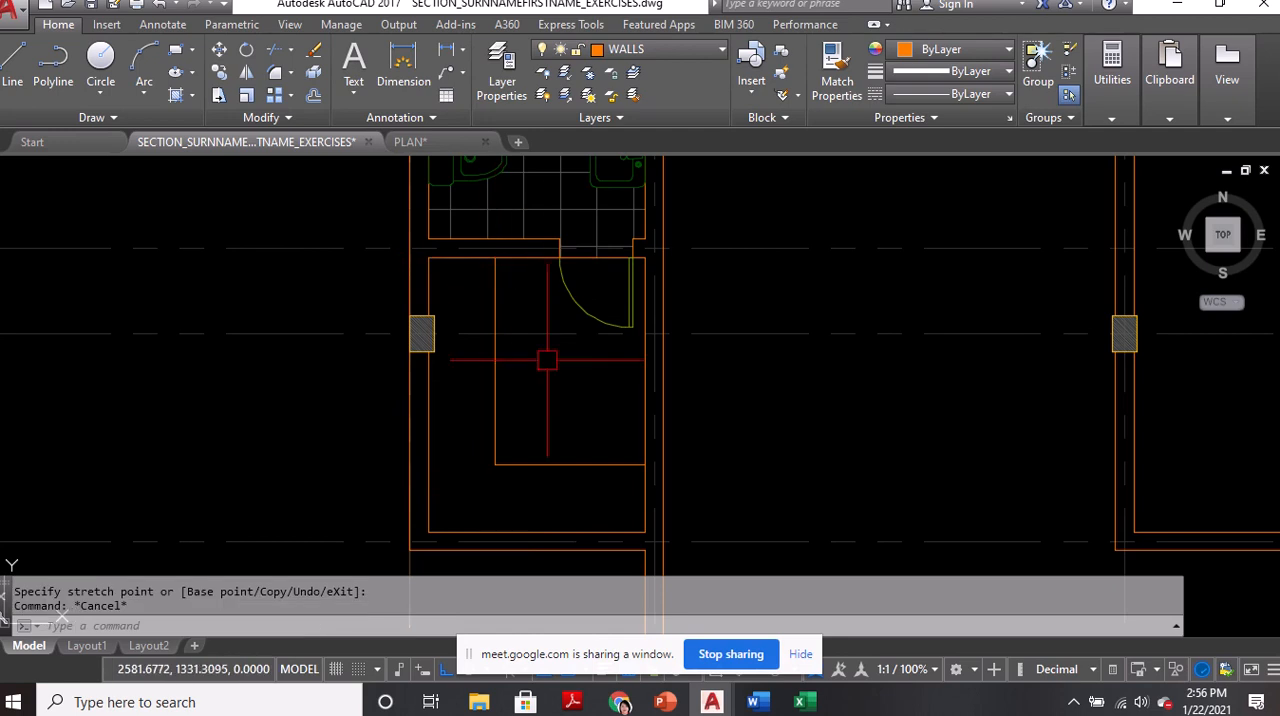
# Offset the closet's vertical and horizontal cabinet front lines 0.275 toward the west and south walls
pyautogui.moveTo(528, 382); pyautogui.dragTo(629, 317, button='middle')
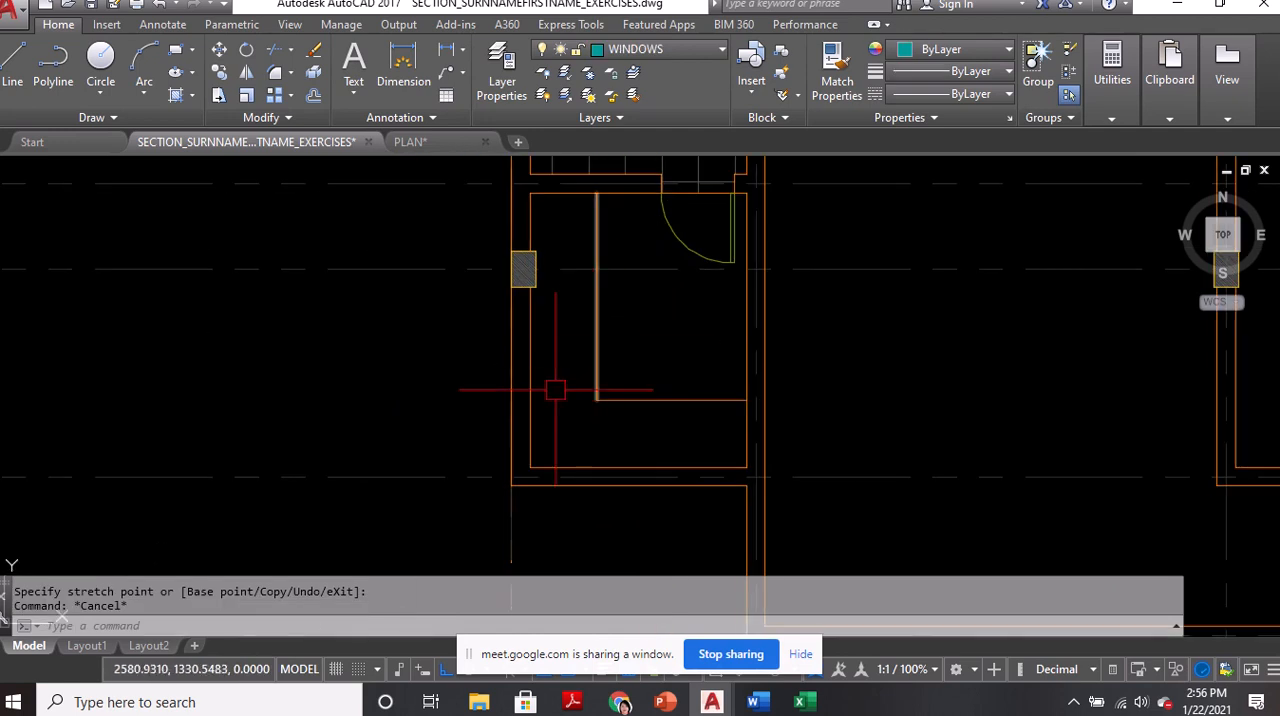
pyautogui.write('o')
pyautogui.press('Return')
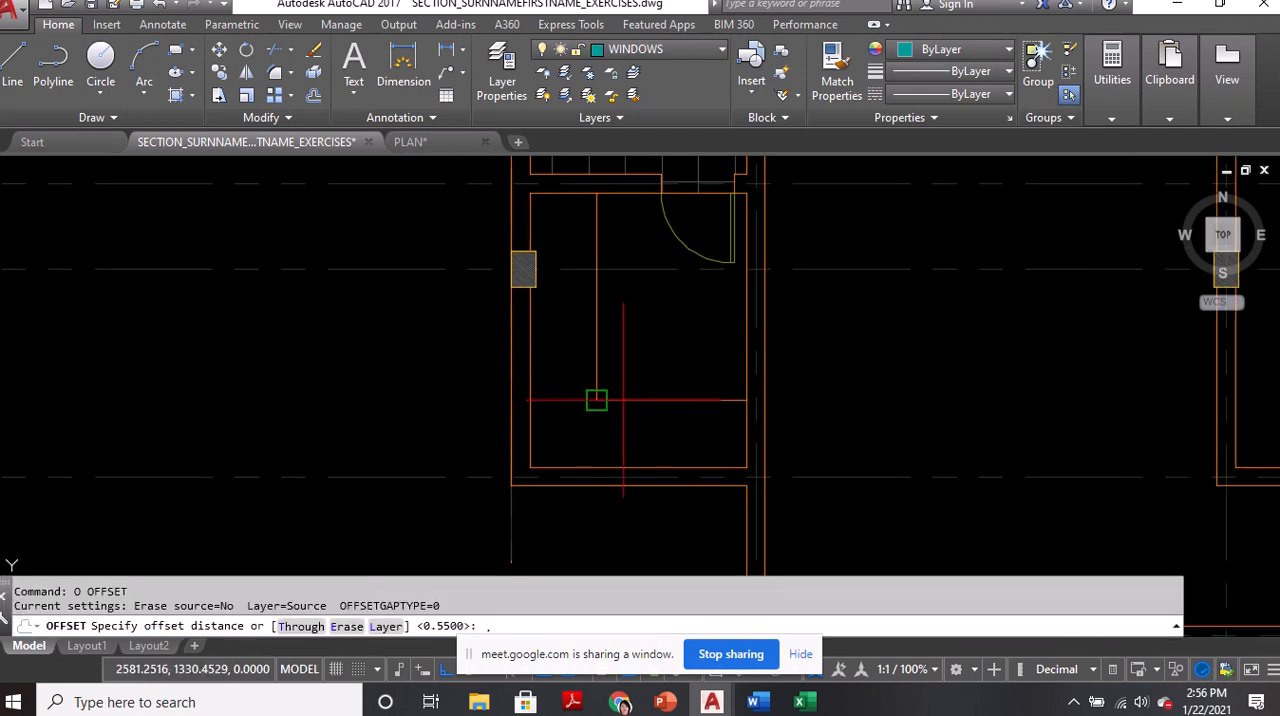
pyautogui.write('.')
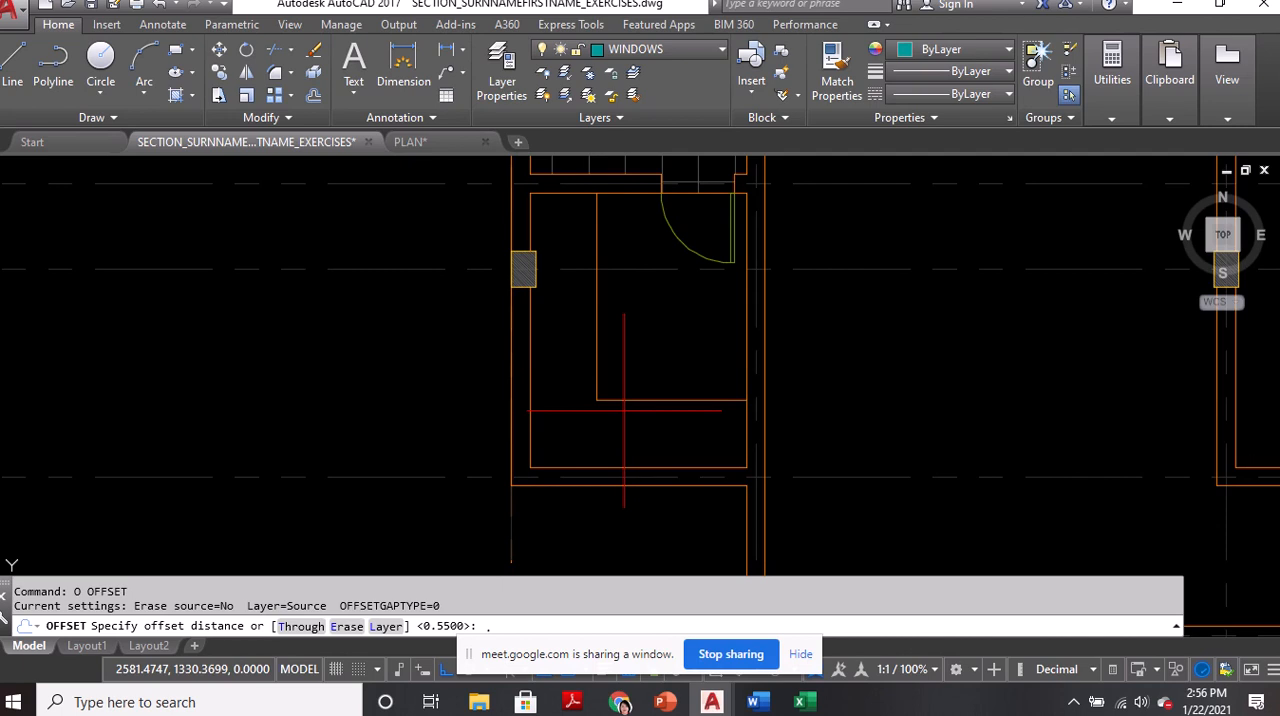
pyautogui.write('275')
pyautogui.press('Return')
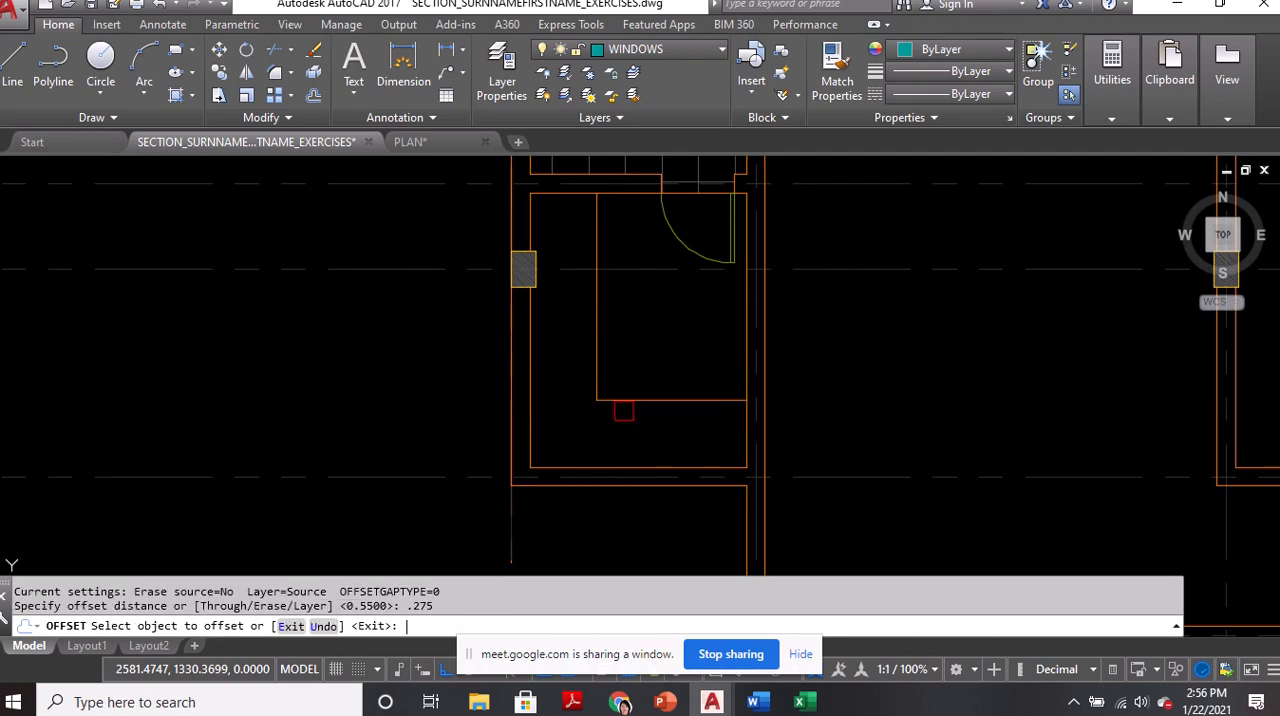
pyautogui.click(601, 358)
pyautogui.click(586, 369)
pyautogui.click(626, 399)
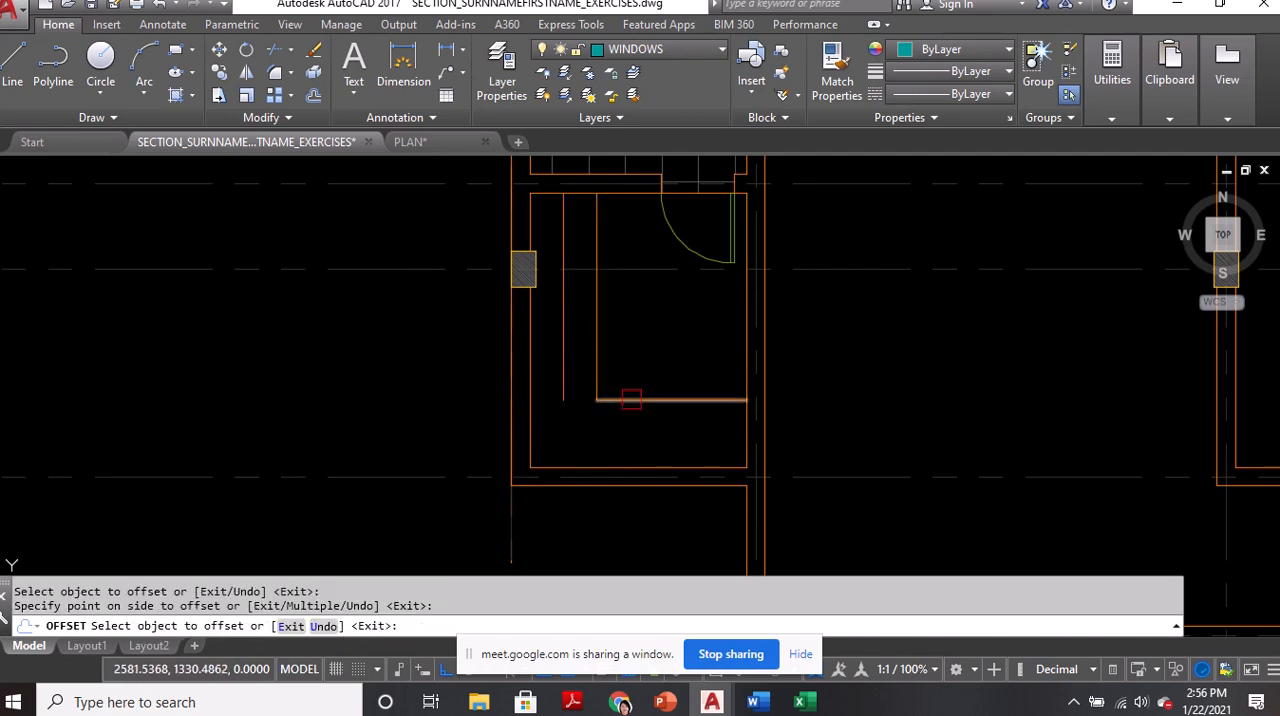
pyautogui.click(625, 443)
pyautogui.press('Return')
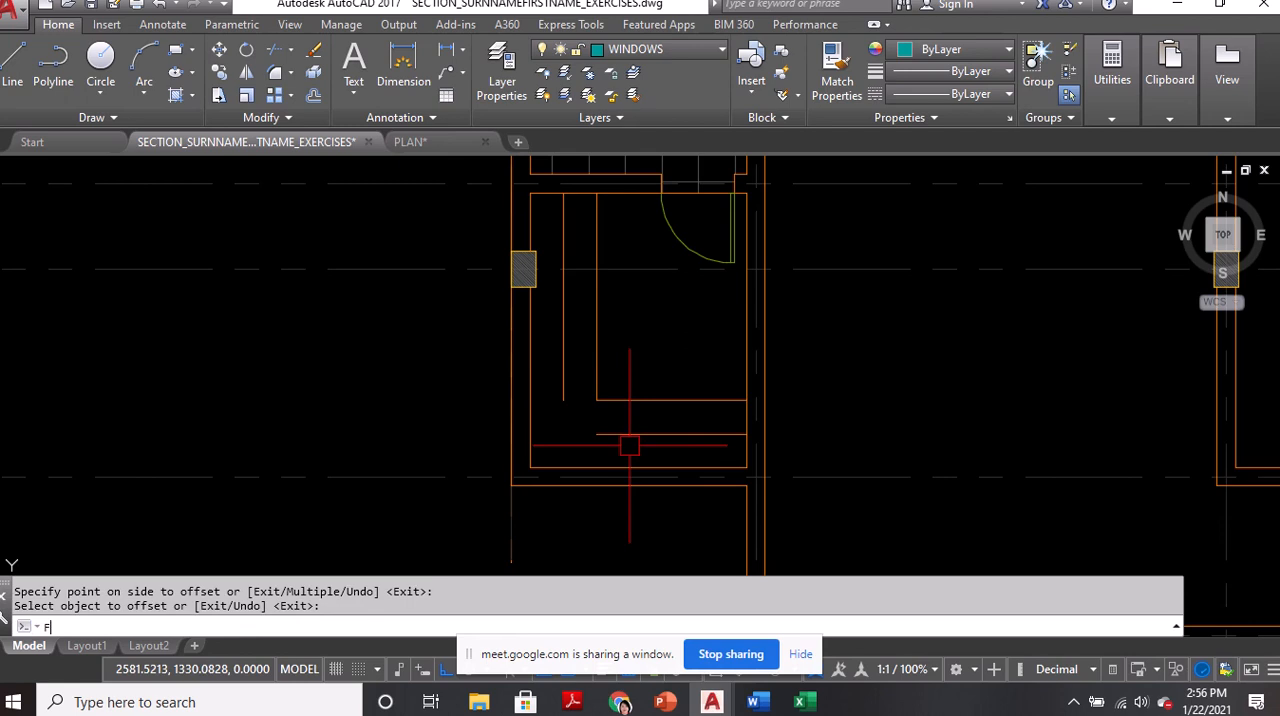
# Fillet the two middle cabinet lines into a corner
pyautogui.press('Return')
pyautogui.click(626, 438)
pyautogui.click(563, 388)
# Fillet the two middle cabinet lines into a corner, move both to layer AR 02, and save the drawing
pyautogui.click(588, 425)
pyautogui.click(557, 442)
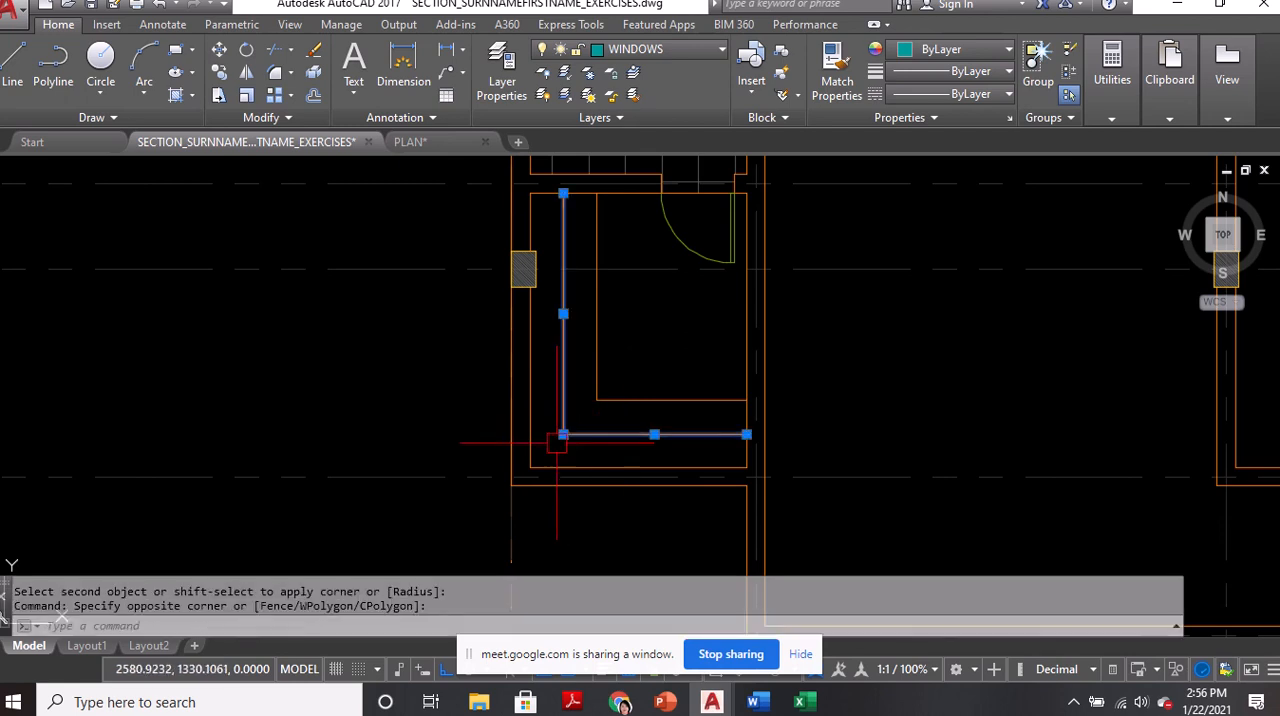
pyautogui.click(643, 51)
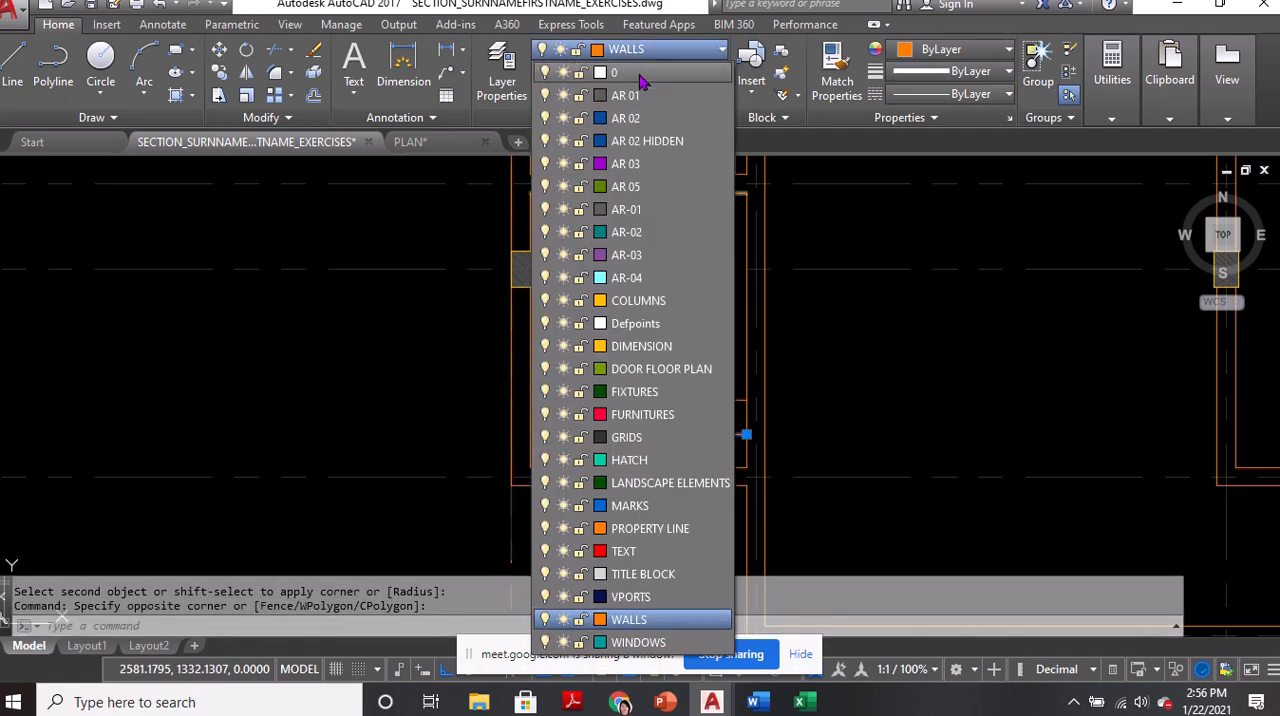
pyautogui.click(640, 118)
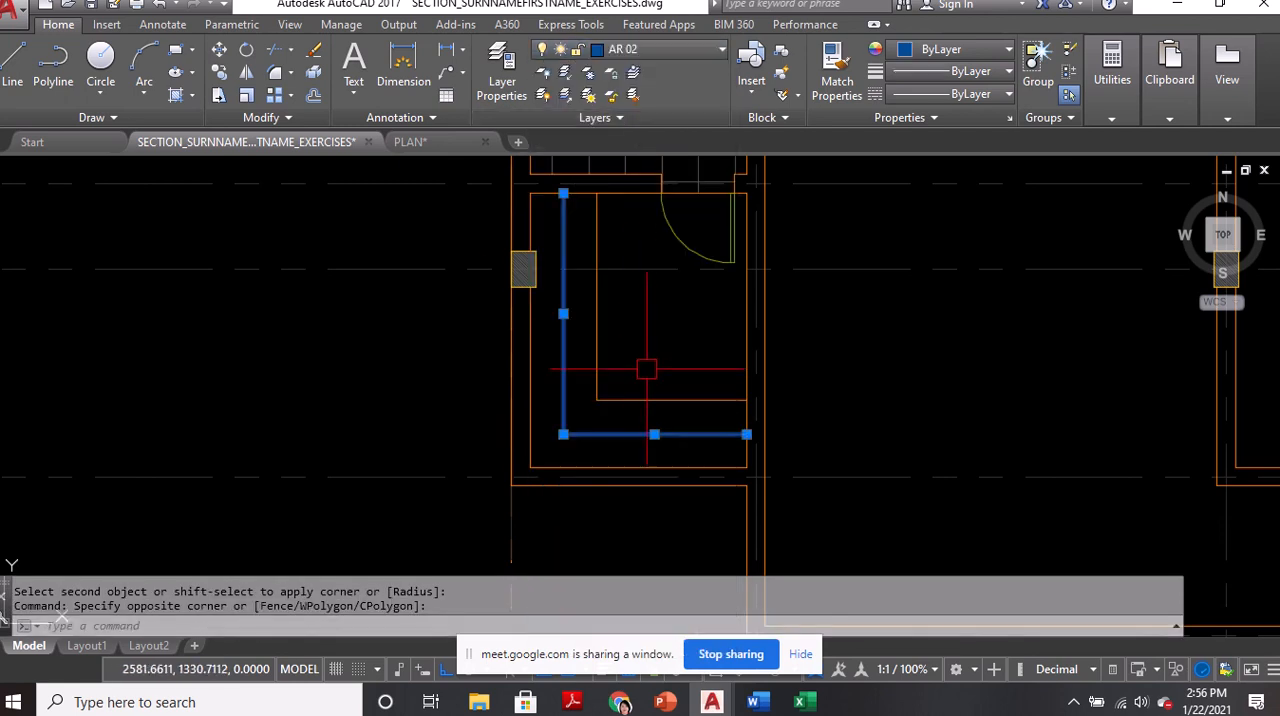
pyautogui.hotkey('ctrl', 's')
pyautogui.press('Escape')
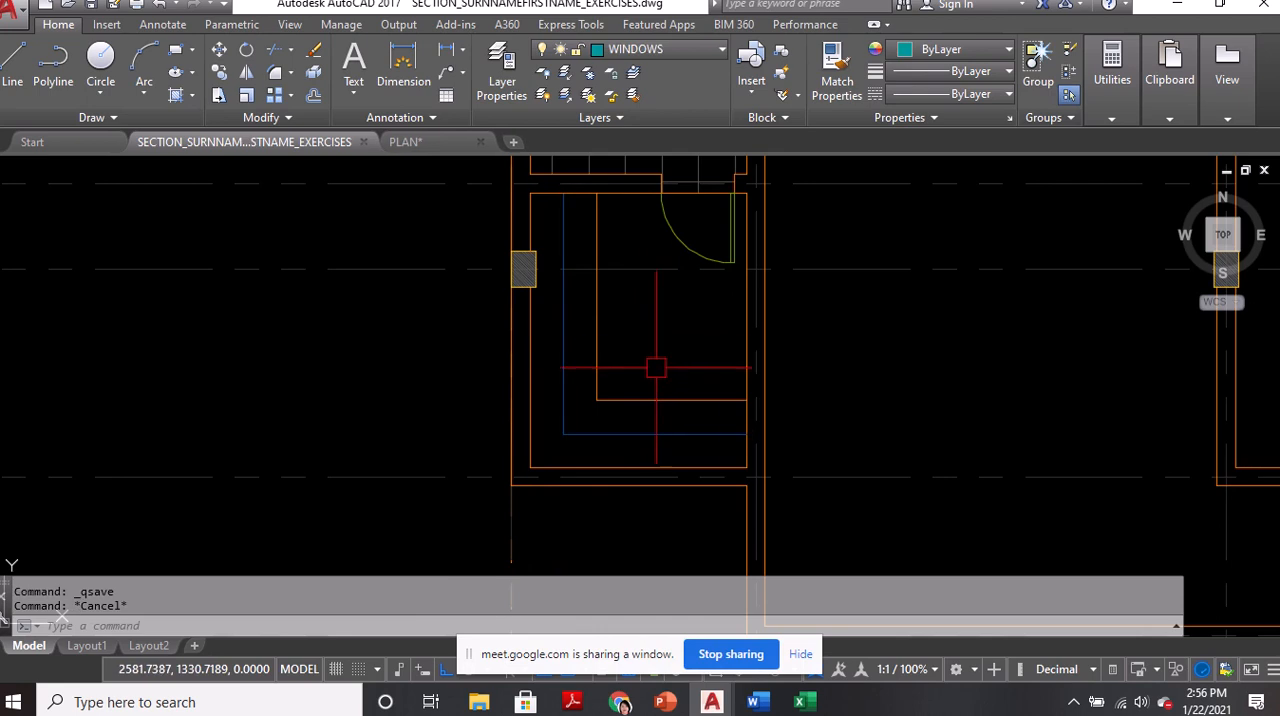
# Examine the hanging-clothes lines along the cabinet rods in the reference plan's walk-in closet
pyautogui.moveTo(672, 341); pyautogui.dragTo(602, 341, button='middle')
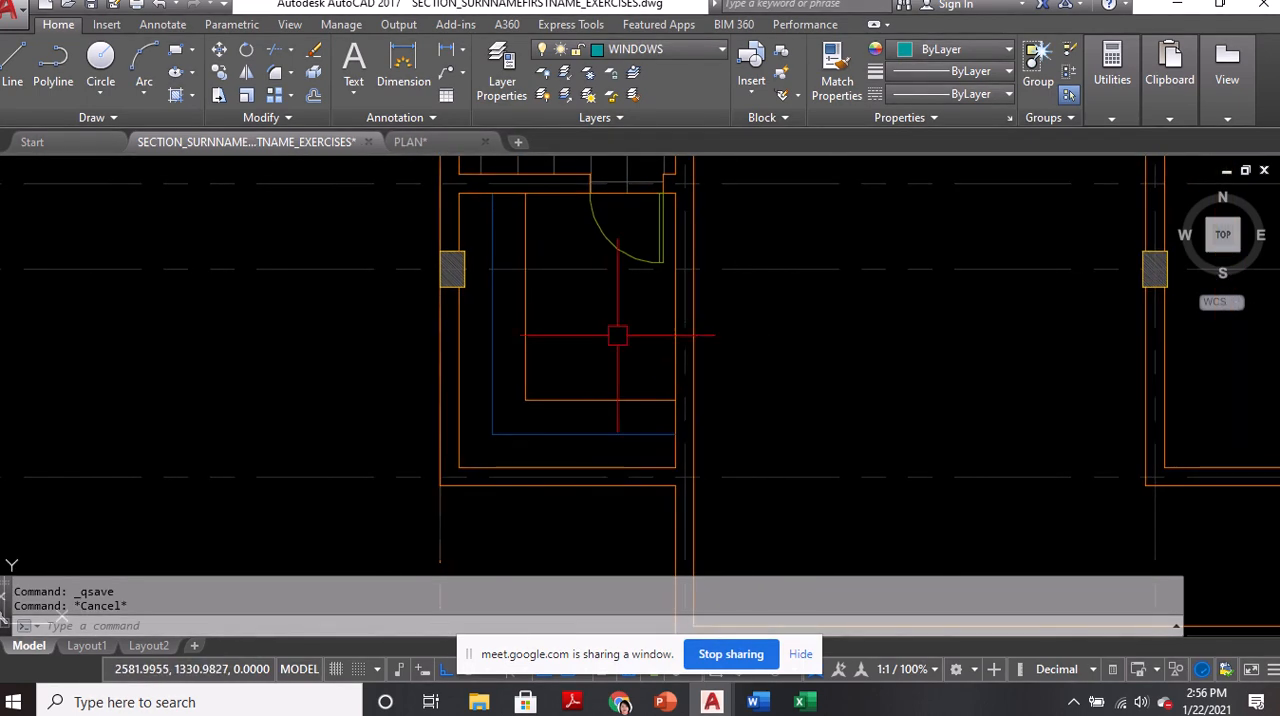
pyautogui.scroll(-8, 492, 349)
pyautogui.moveTo(823, 343); pyautogui.dragTo(457, 347, button='middle')
pyautogui.scroll(4, 625, 322)
pyautogui.scroll(6, 670, 325)
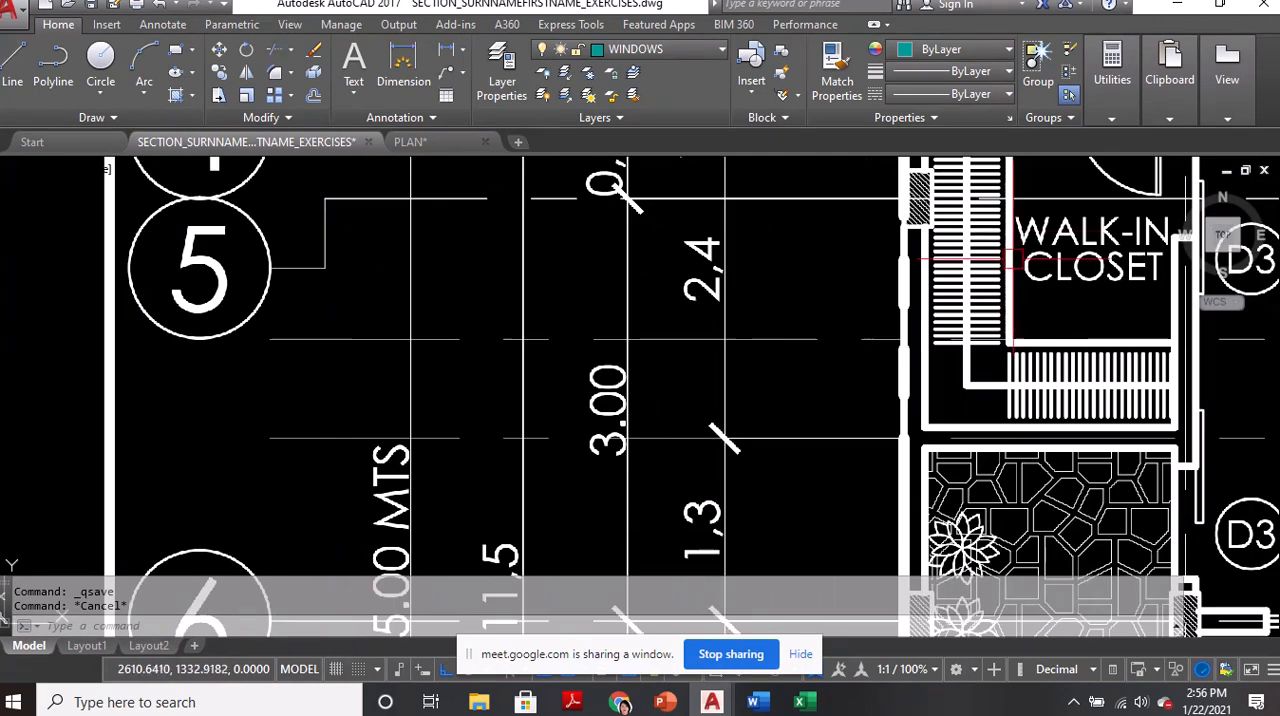
pyautogui.moveTo(993, 390); pyautogui.dragTo(803, 390, button='middle')
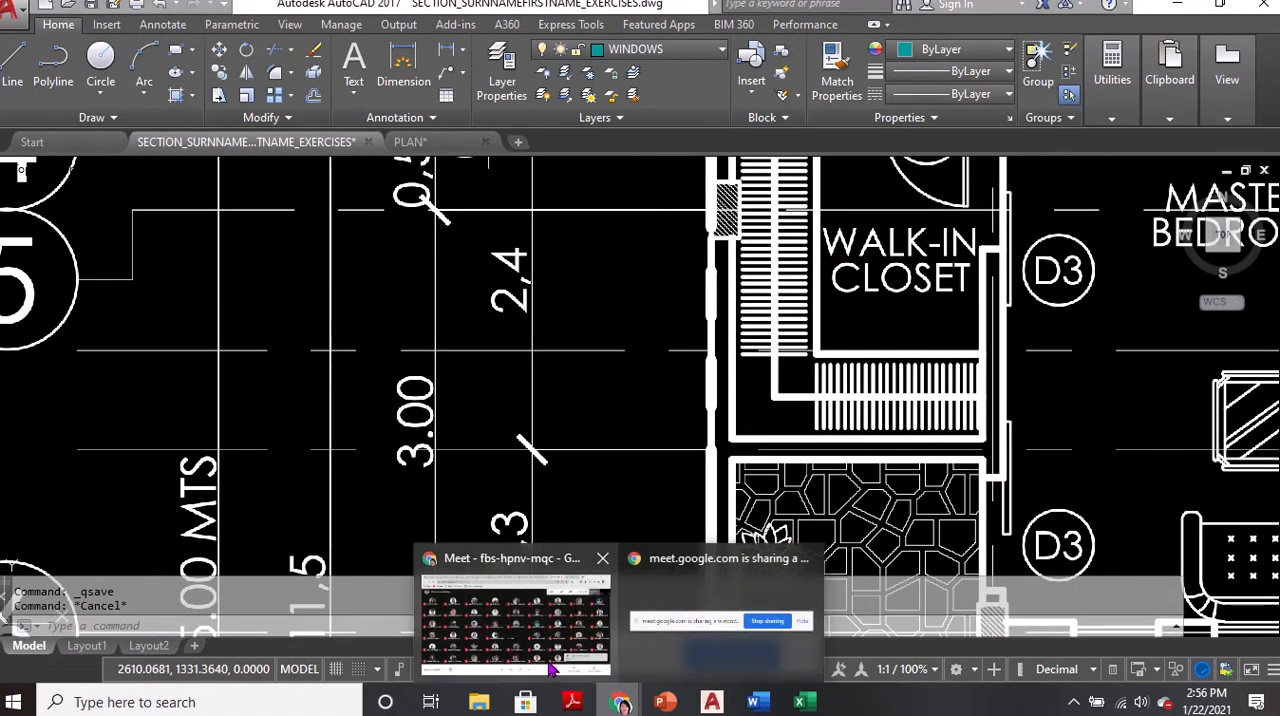
# Switch to the Google Meet window, check the meeting chat, and return to AutoCAD
pyautogui.click(555, 674)
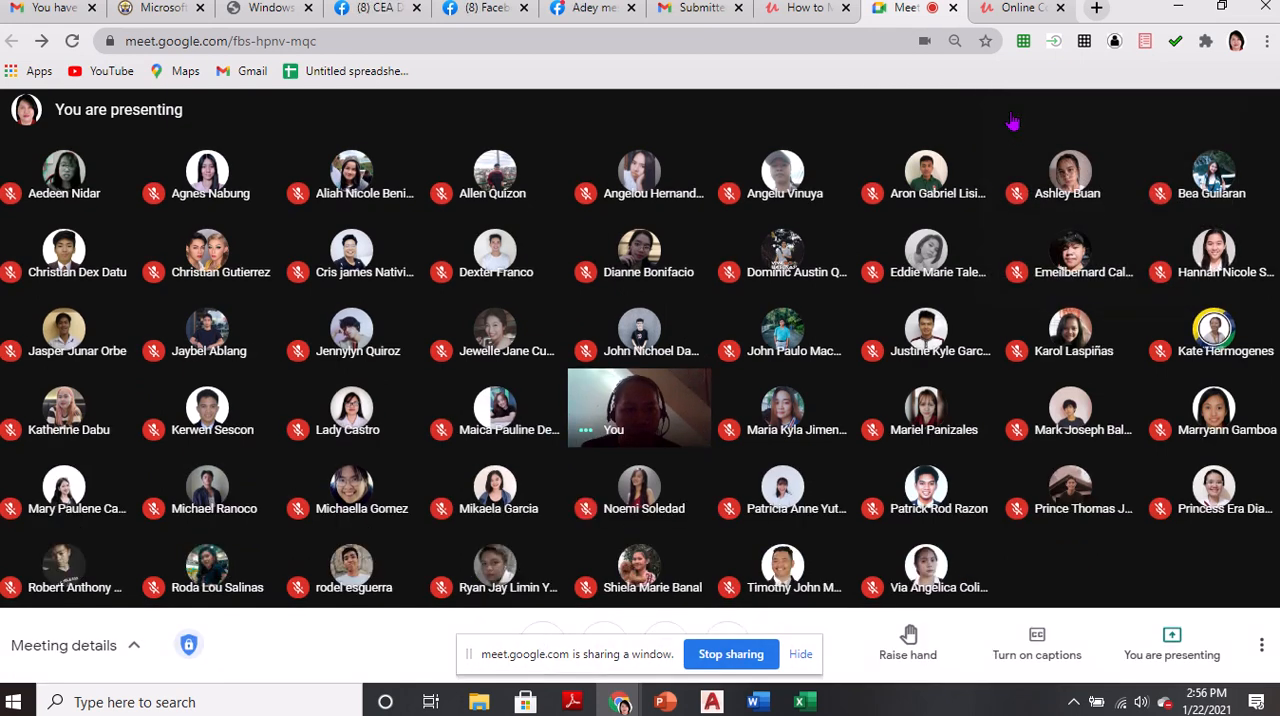
pyautogui.click(1012, 121)
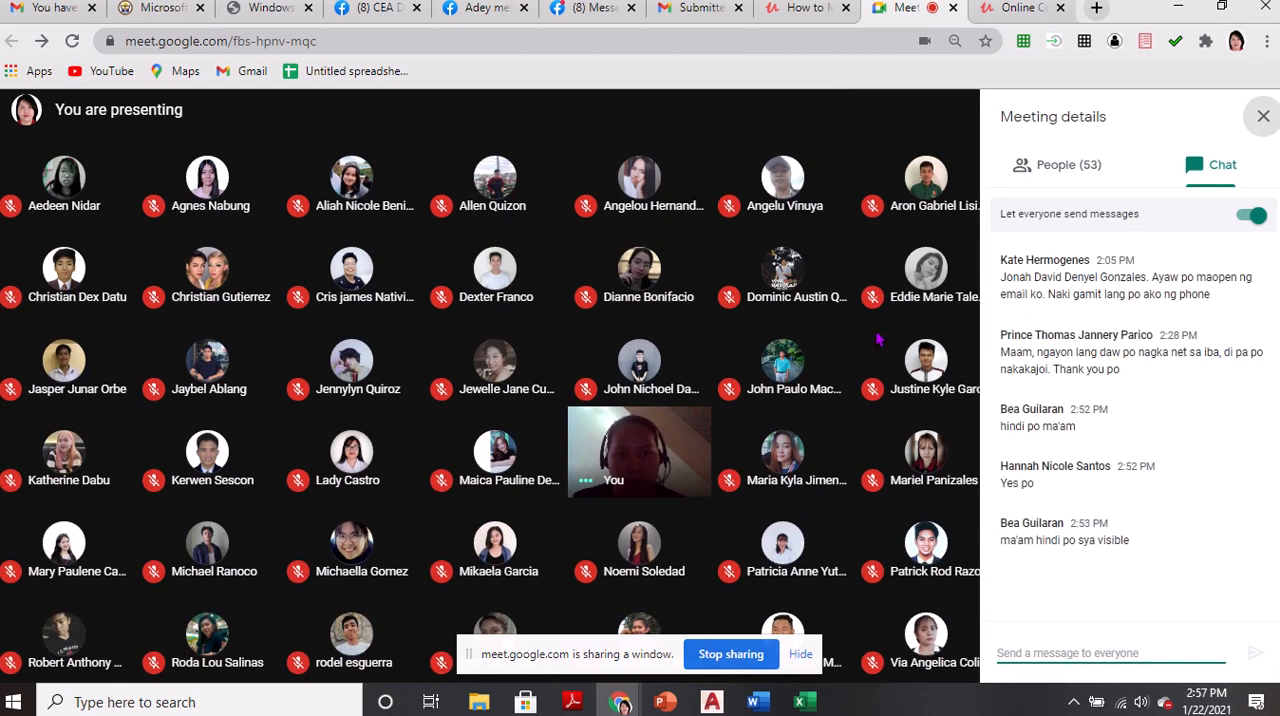
pyautogui.click(90, 644)
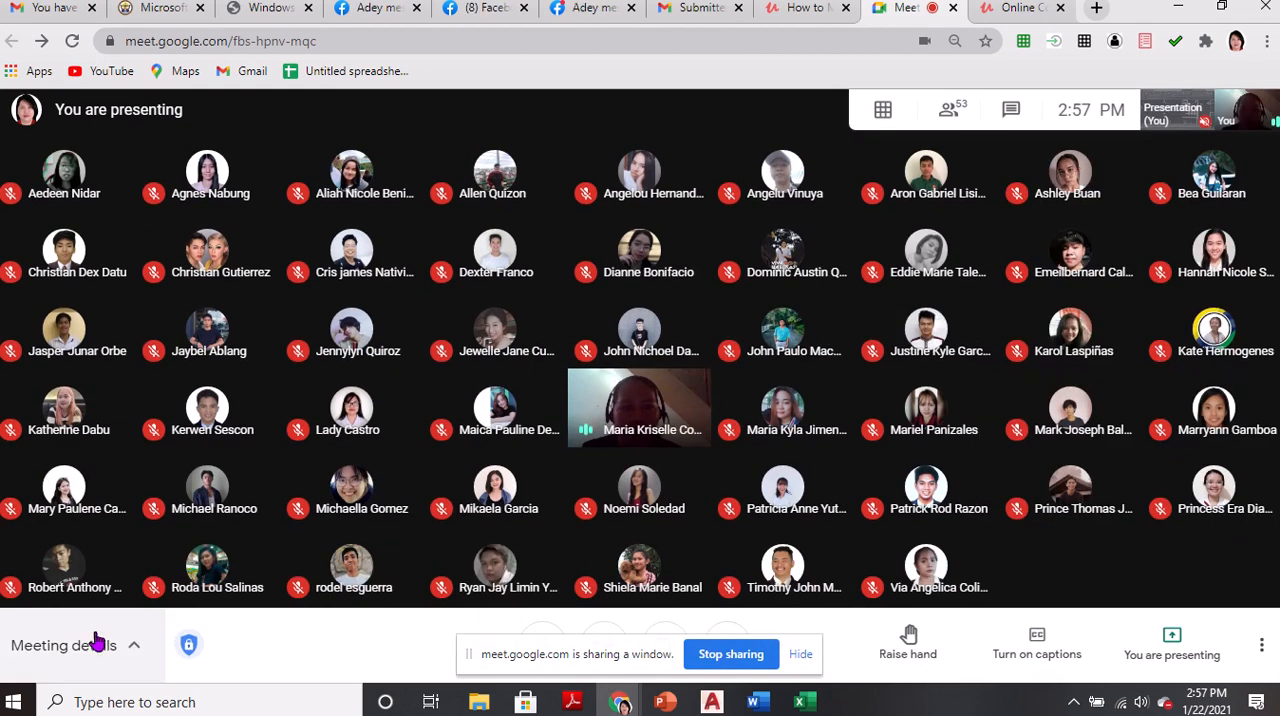
pyautogui.hotkey('alt', 'Tab')
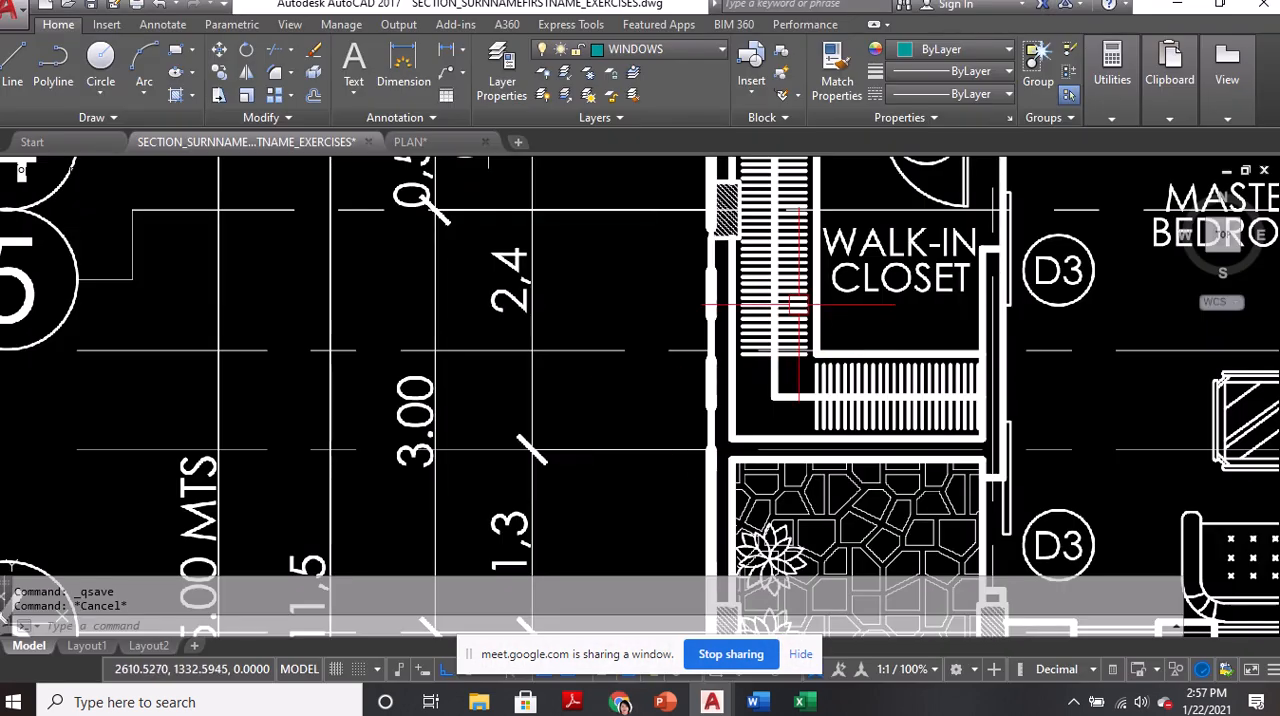
pyautogui.press('ctrl')
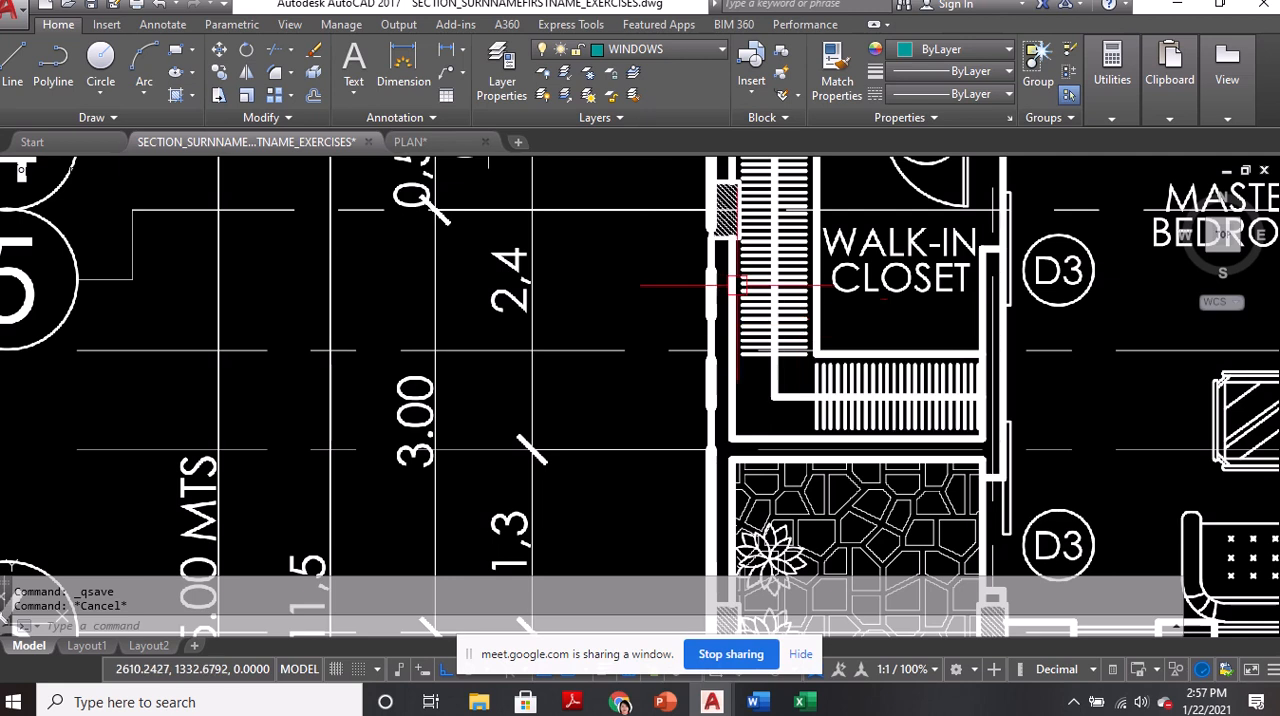
# Make AR 01 the current layer for the lines in the walk-in closet
pyautogui.scroll(-6, 799, 325)
pyautogui.scroll(8, 748, 347)
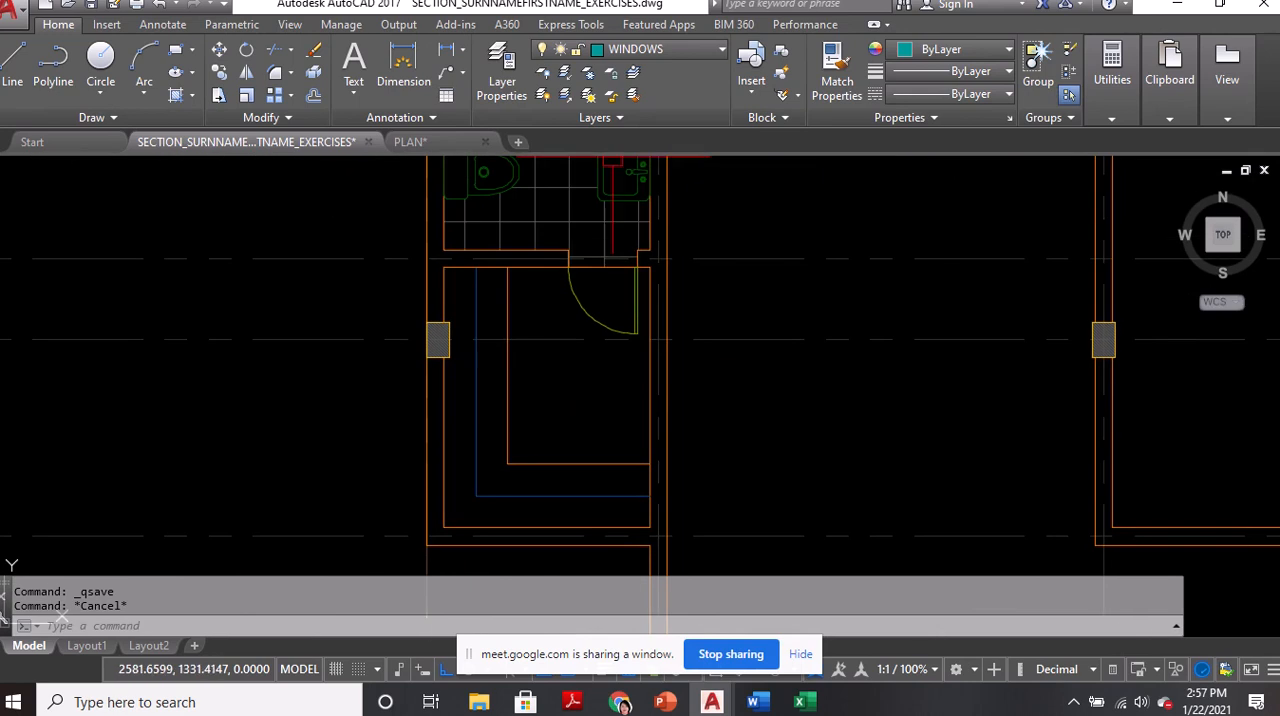
pyautogui.click(648, 49)
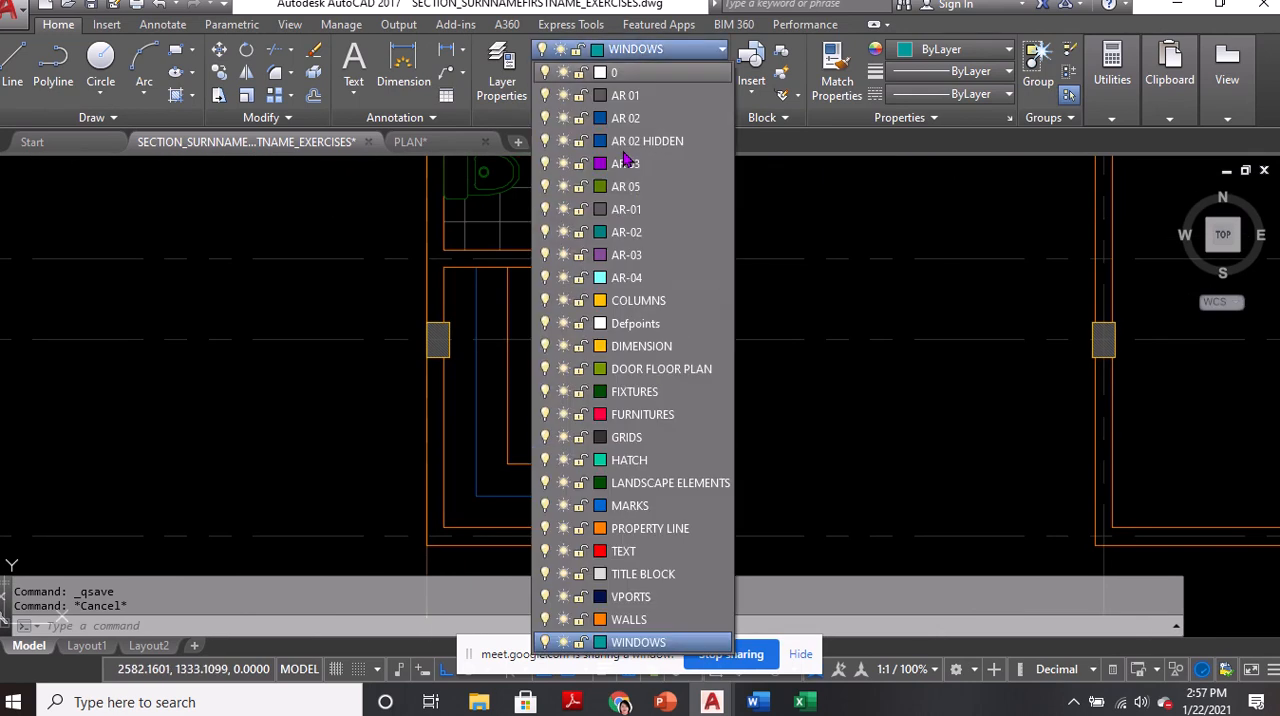
pyautogui.click(625, 95)
# Draw a horizontal line 0.45 long inside the walk-in closet and erase it
pyautogui.write('L')
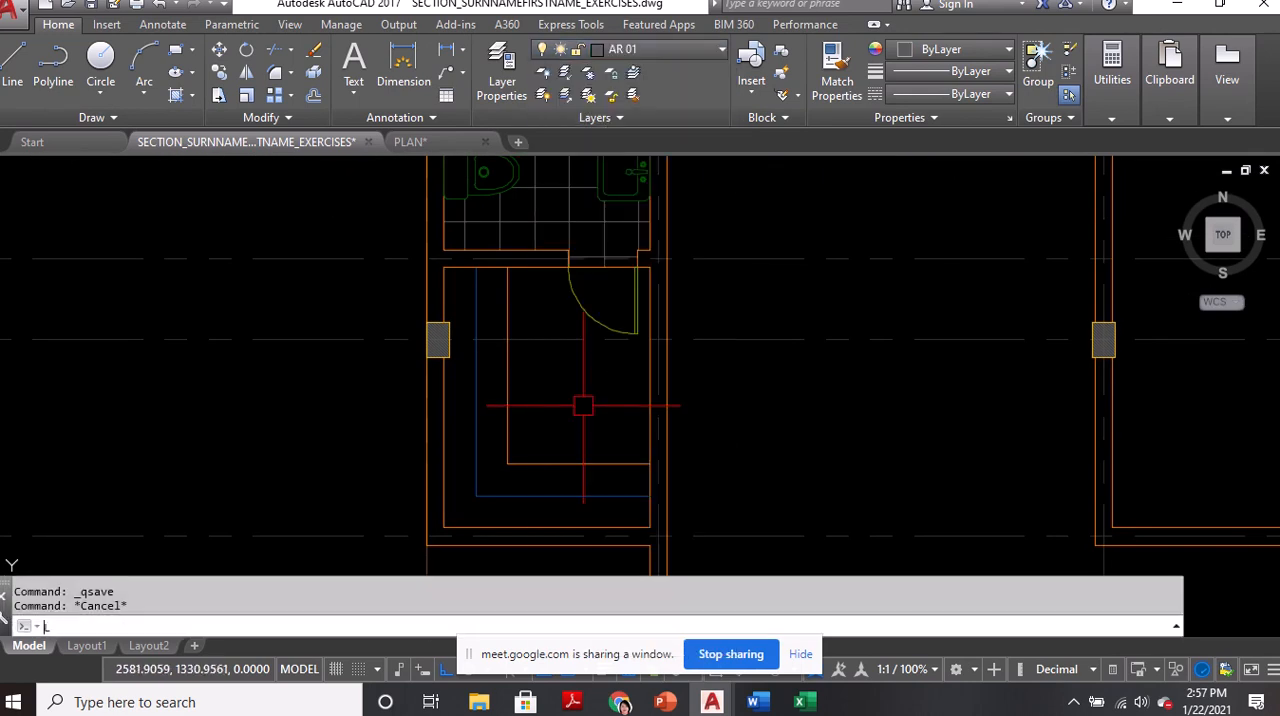
pyautogui.press('Return')
pyautogui.scroll(4, 560, 400)
pyautogui.click(509, 395)
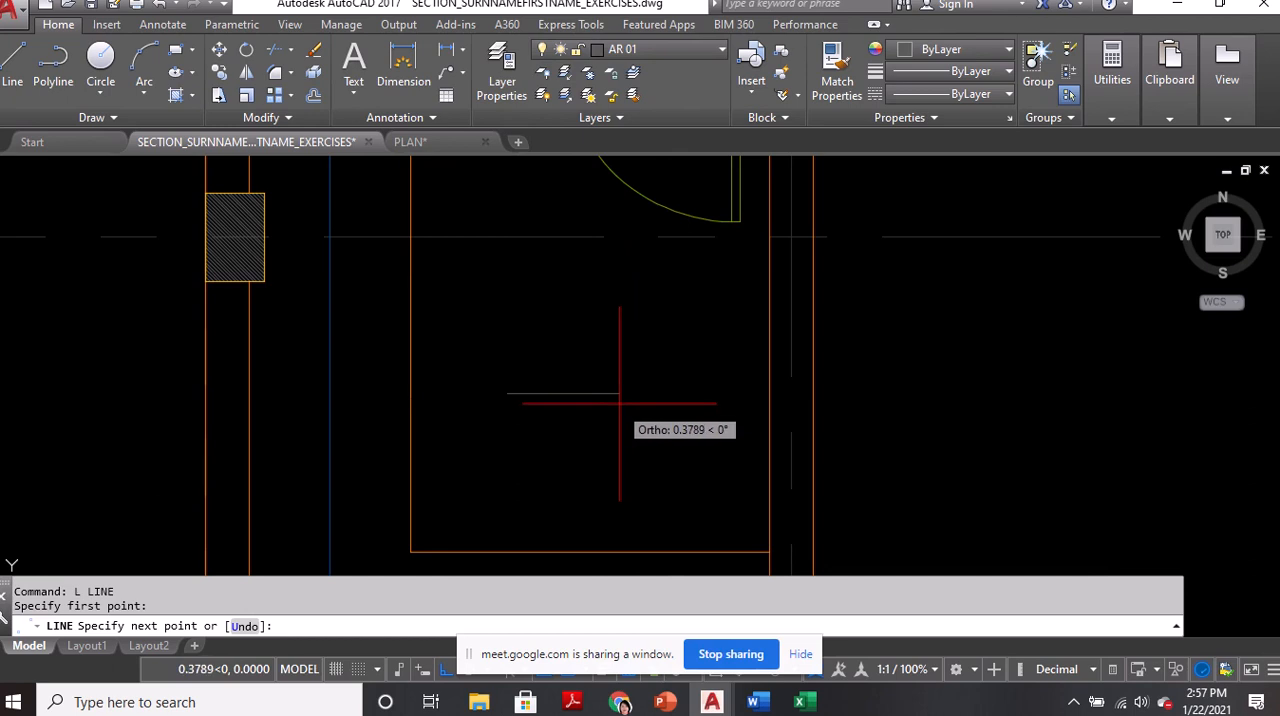
pyautogui.write('.4')
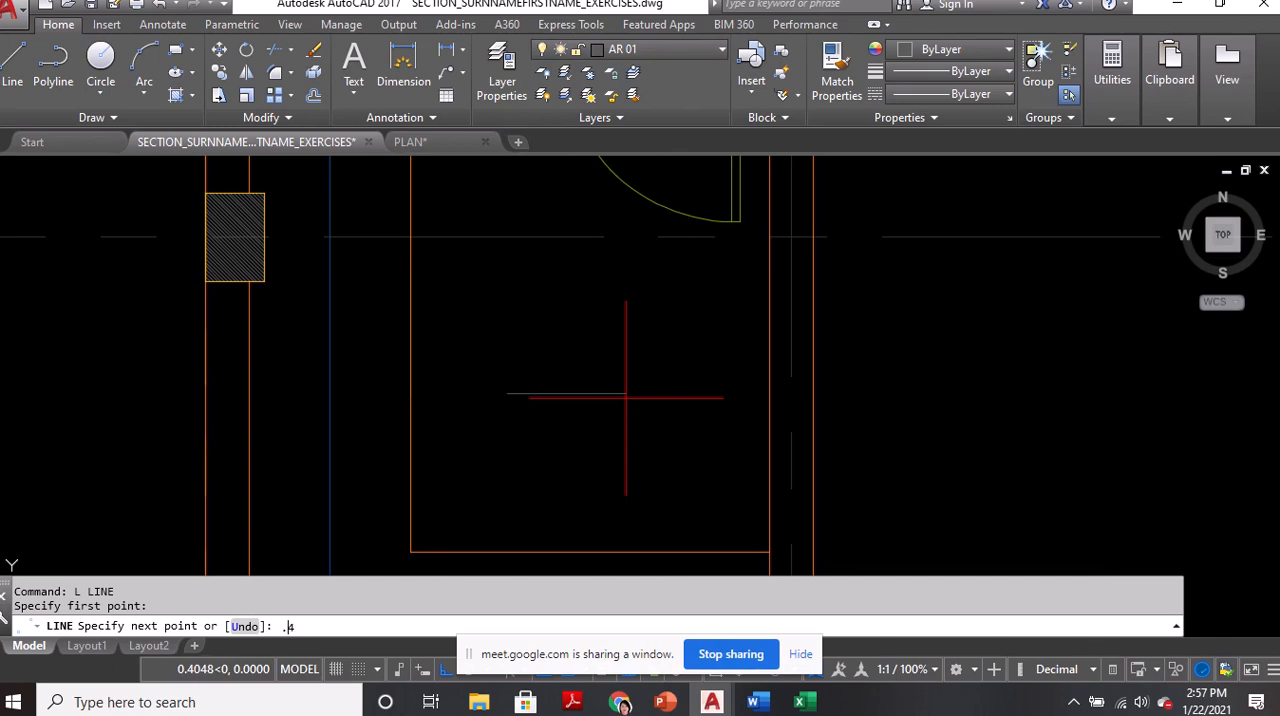
pyautogui.write('5')
pyautogui.press('Return')
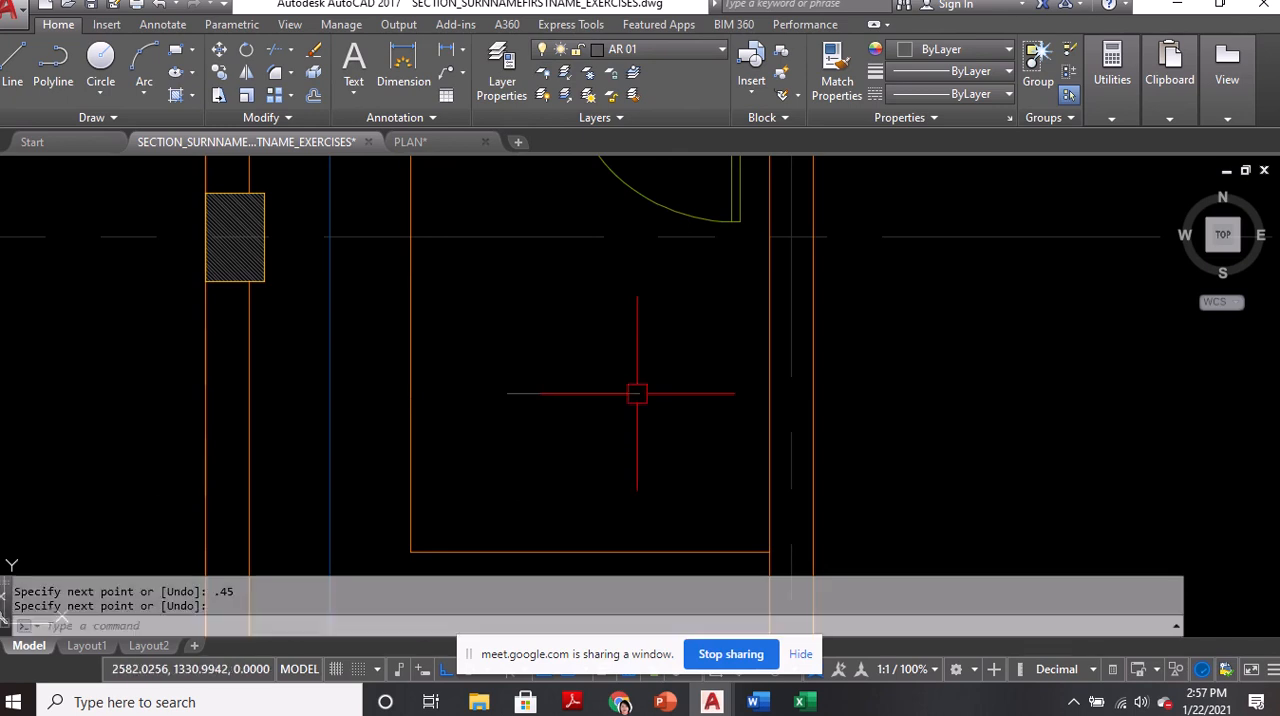
pyautogui.scroll(-3, 634, 391)
pyautogui.press('Return')
pyautogui.click(580, 329)
pyautogui.write('E')
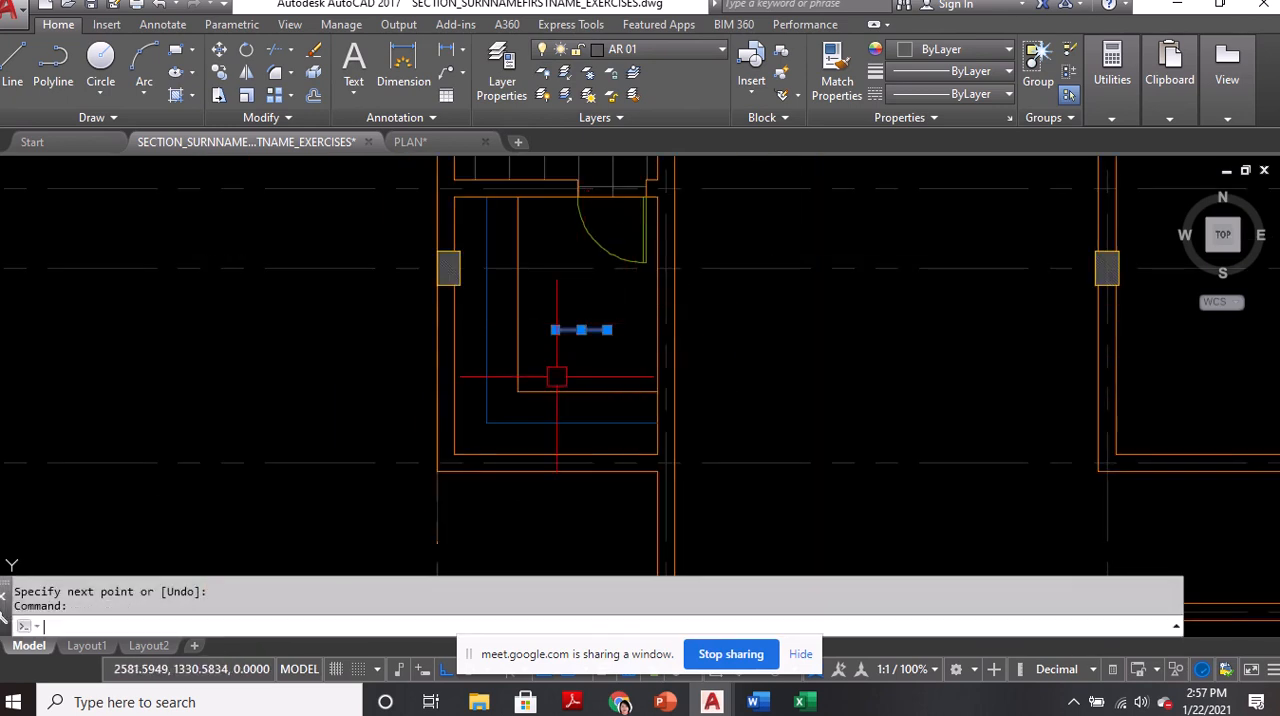
pyautogui.press('Return')
# Draw a vertical line 0.45 long in the open floor area of the walk-in closet
pyautogui.scroll(3, 549, 371)
pyautogui.write('L')
pyautogui.press('Return')
pyautogui.click(544, 272)
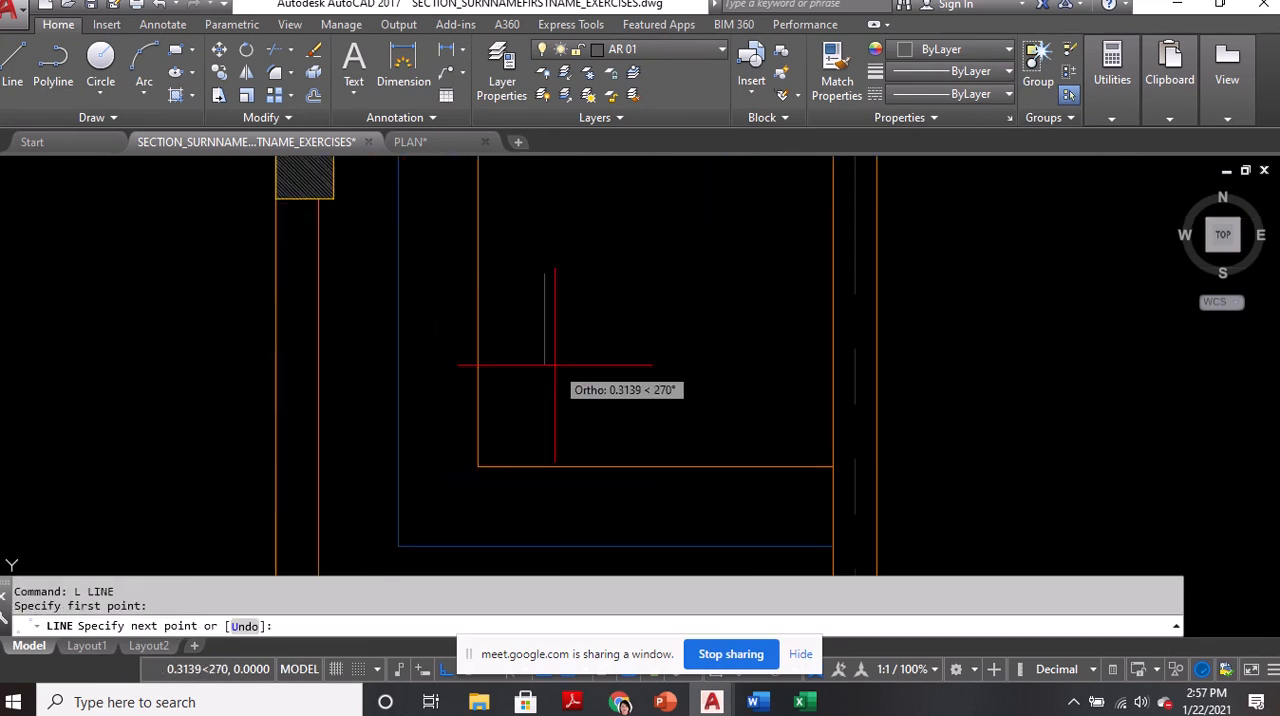
pyautogui.write('.45')
pyautogui.press('Return')
# With Ortho off, move the vertical line by its midpoint onto the south cabinet's blue middle line, directly below the cabinet fronts' corner
pyautogui.press('Return')
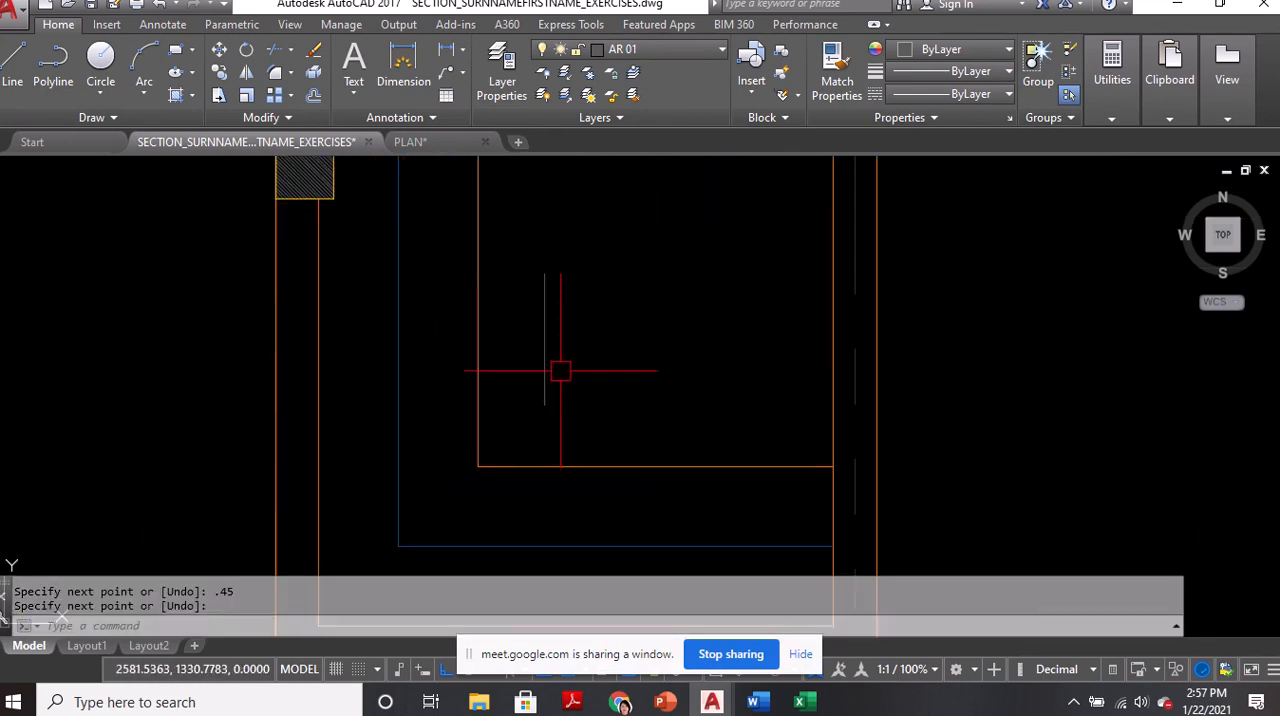
pyautogui.moveTo(557, 366); pyautogui.dragTo(560, 320, button='middle')
pyautogui.write('M')
pyautogui.press('Return')
pyautogui.click(544, 290)
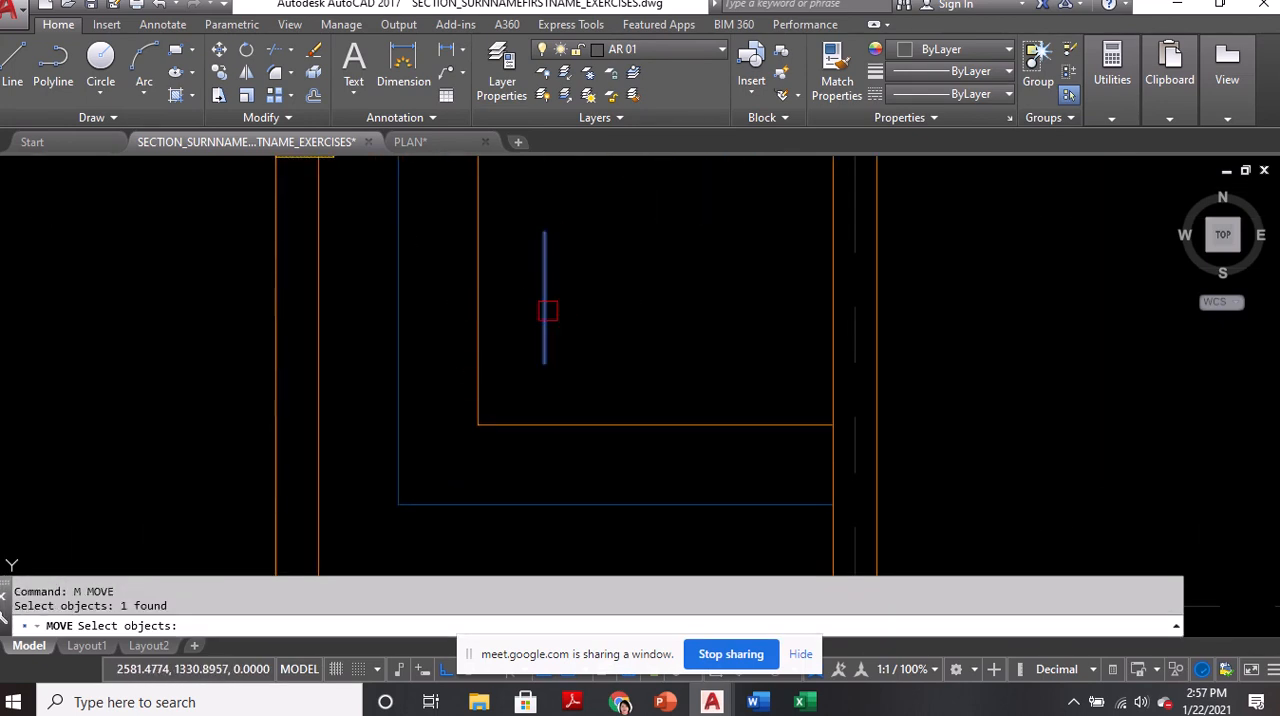
pyautogui.press('Return')
pyautogui.click(544, 299)
pyautogui.moveTo(485, 418); pyautogui.dragTo(557, 260, button='middle')
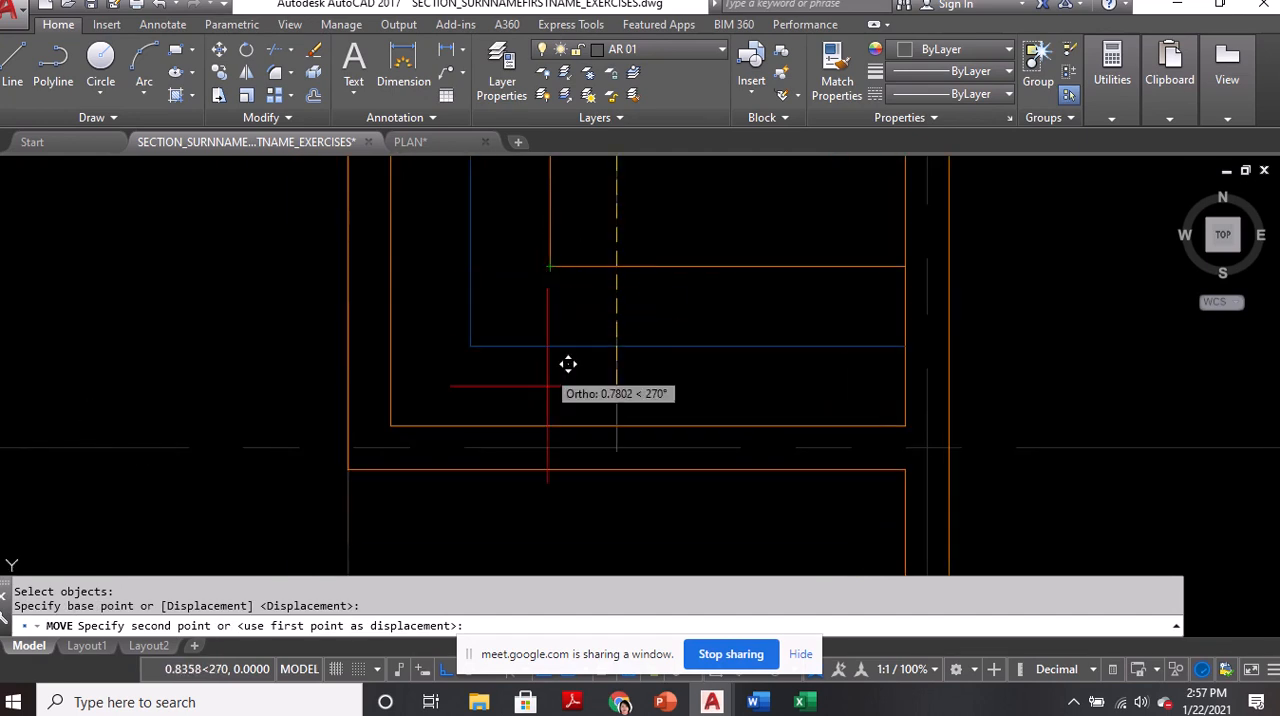
pyautogui.press('F8')
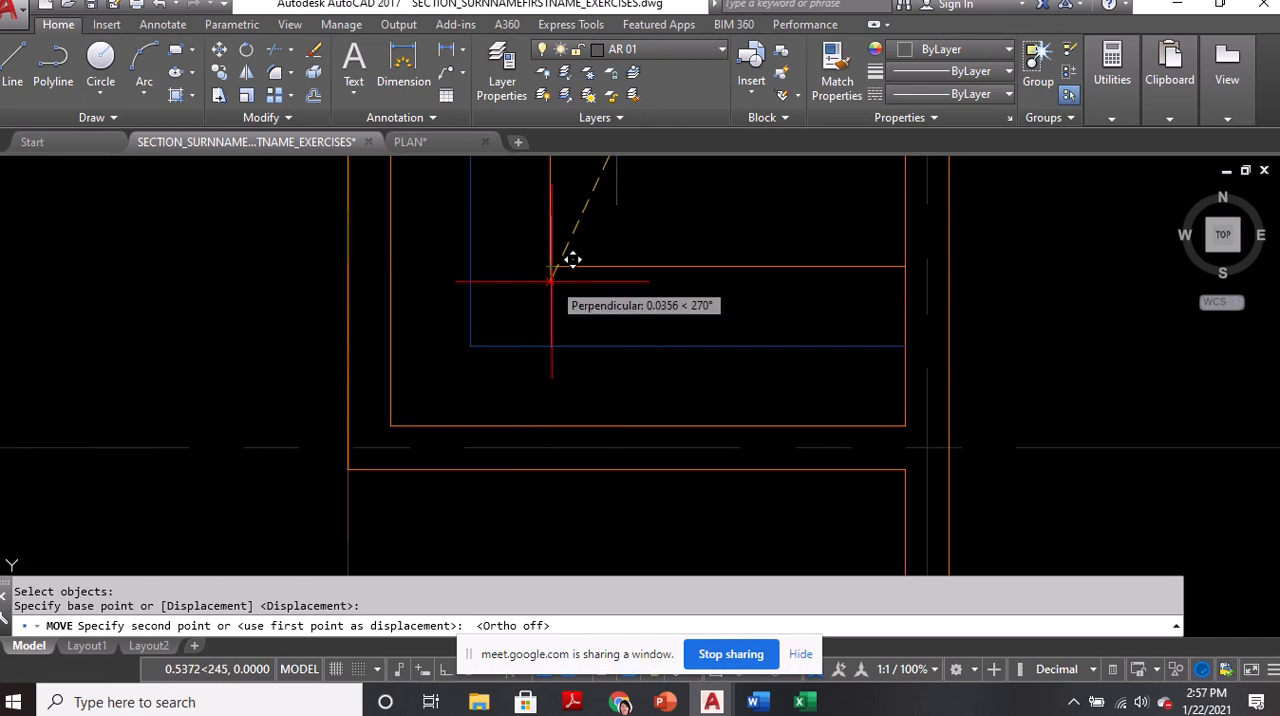
pyautogui.click(550, 346)
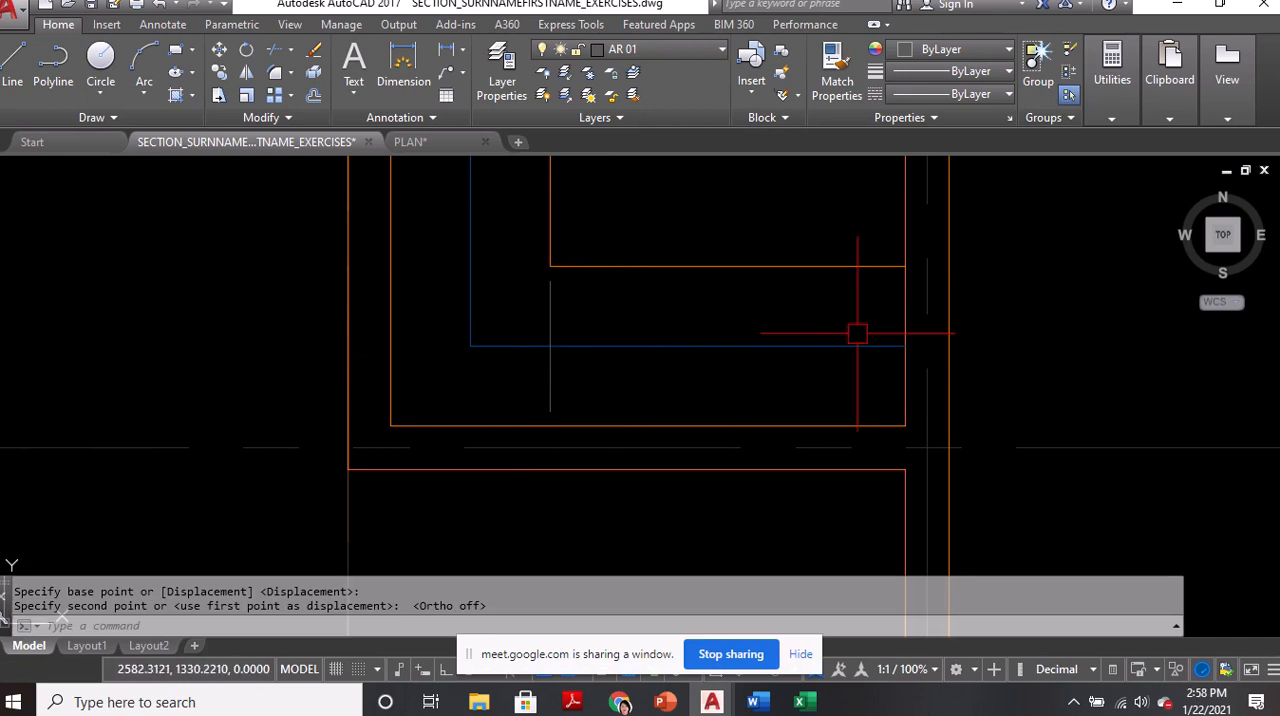
# Create a rectangular array from the short vertical line and set it to 1 row
pyautogui.write('ar')
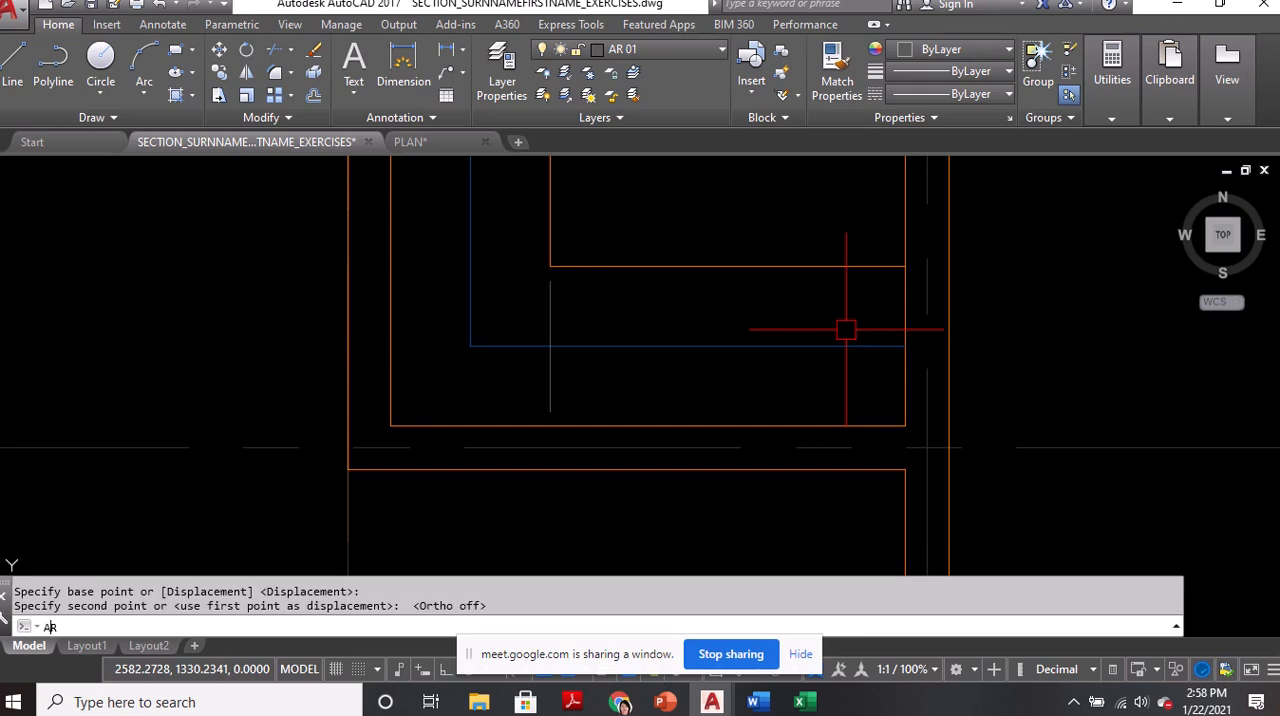
pyautogui.press('Return')
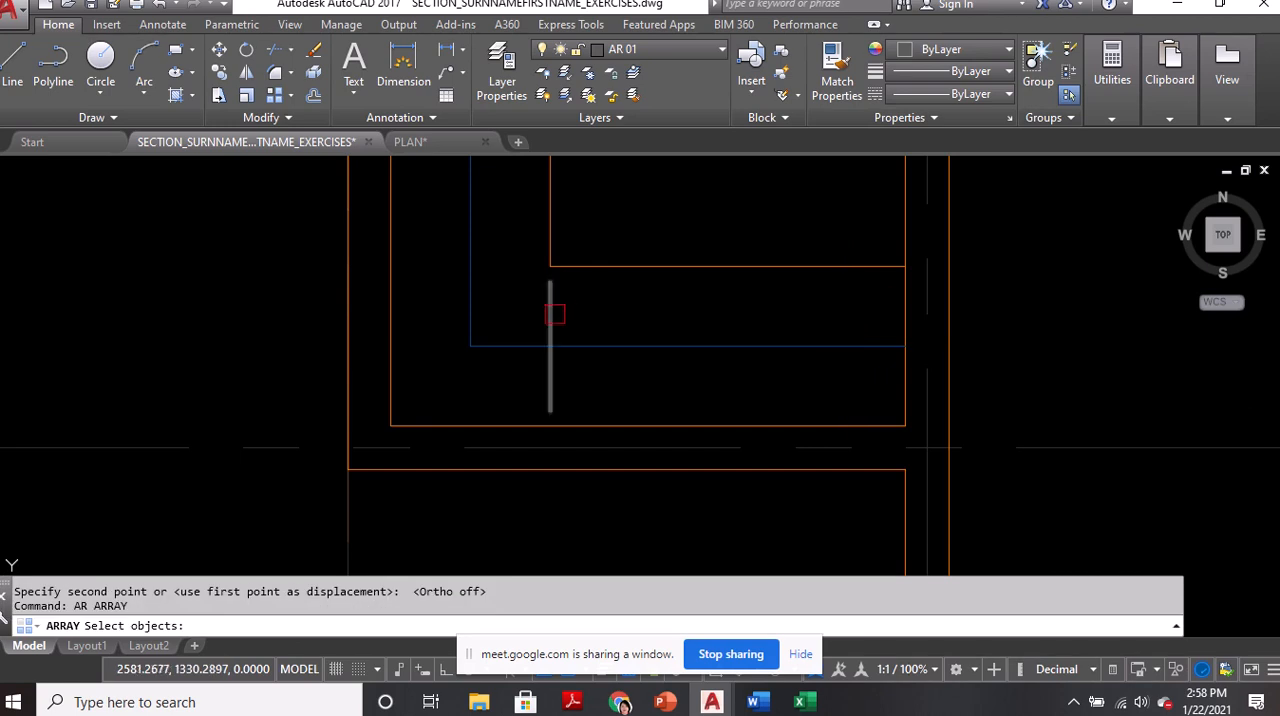
pyautogui.click(553, 315)
pyautogui.press('Return')
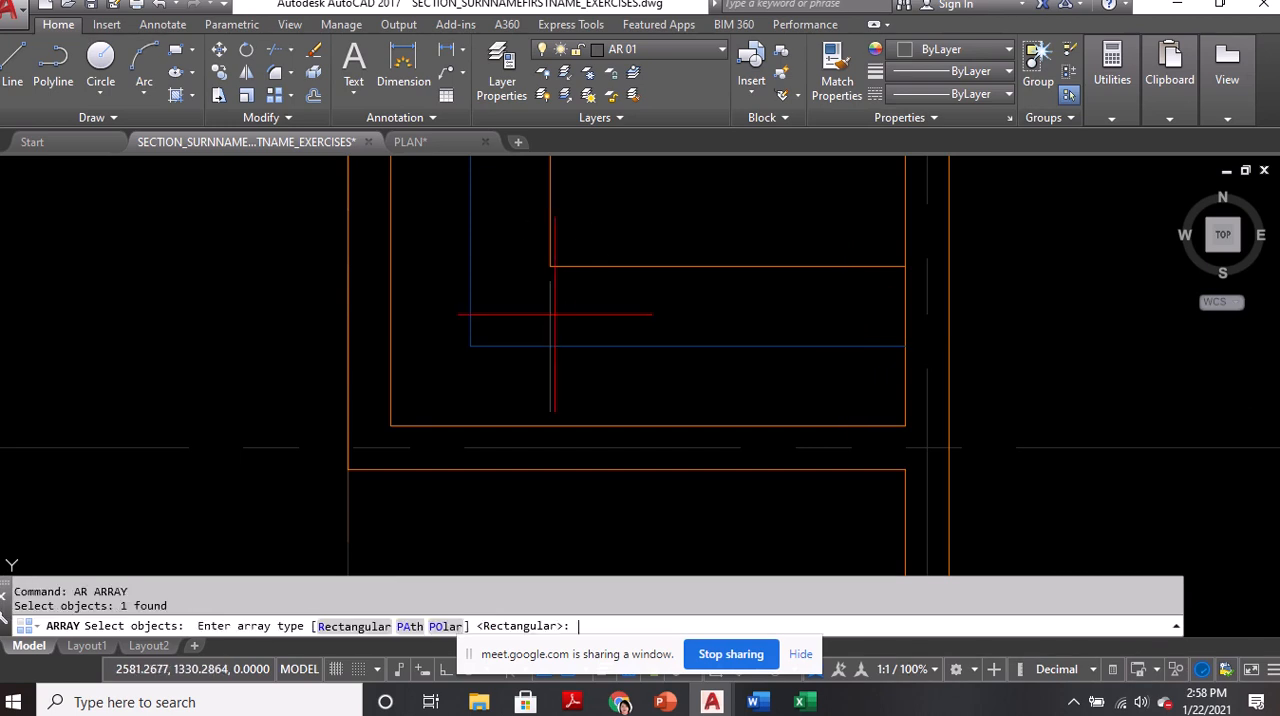
pyautogui.click(354, 628)
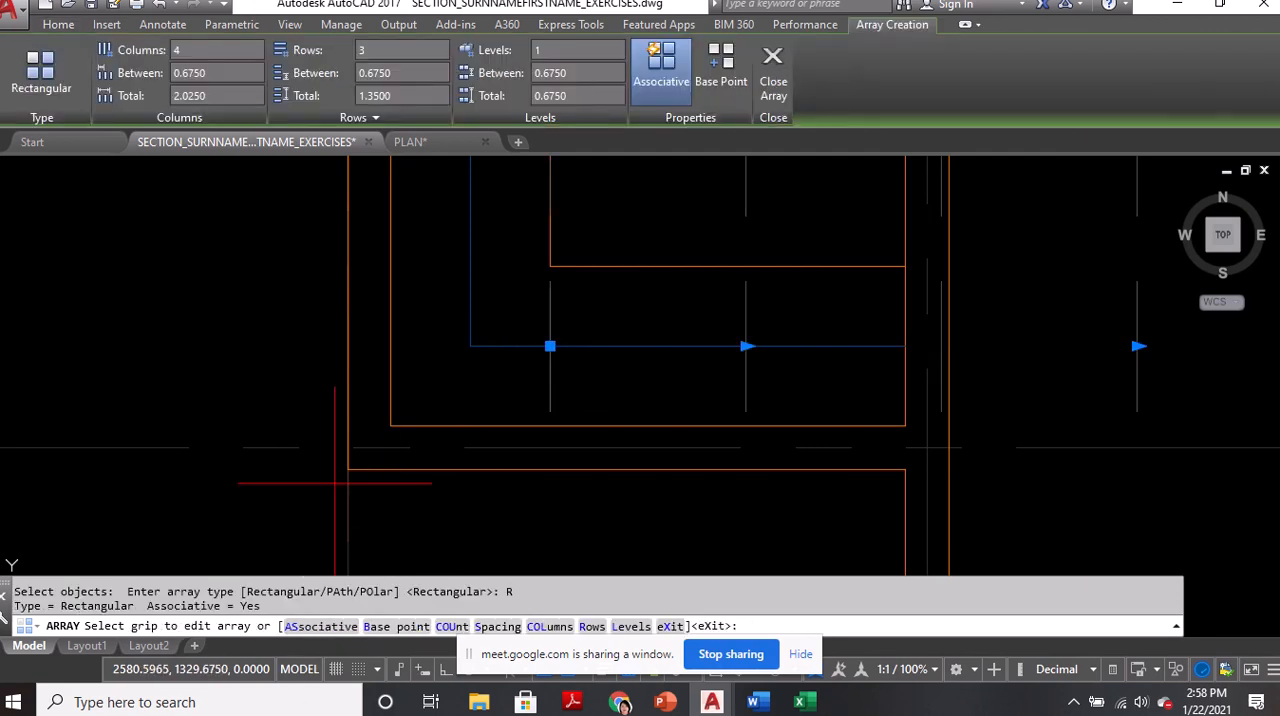
pyautogui.scroll(-3, 299, 433)
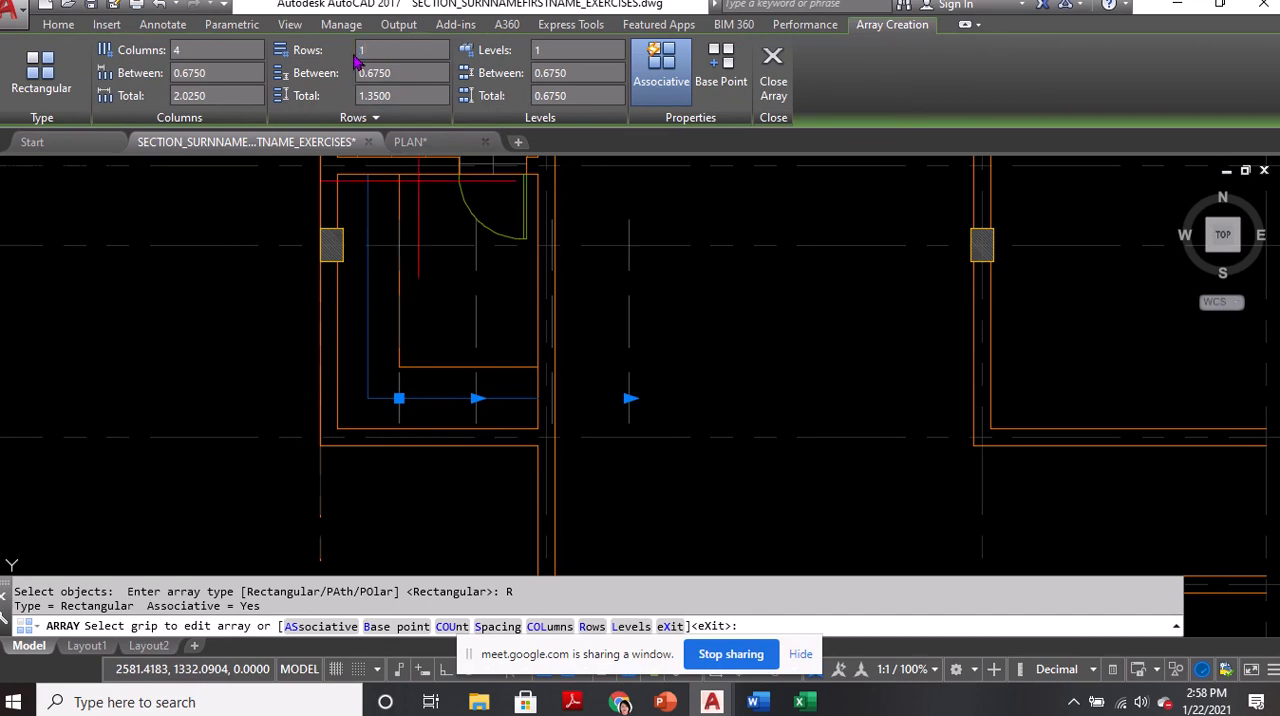
pyautogui.press('Return')
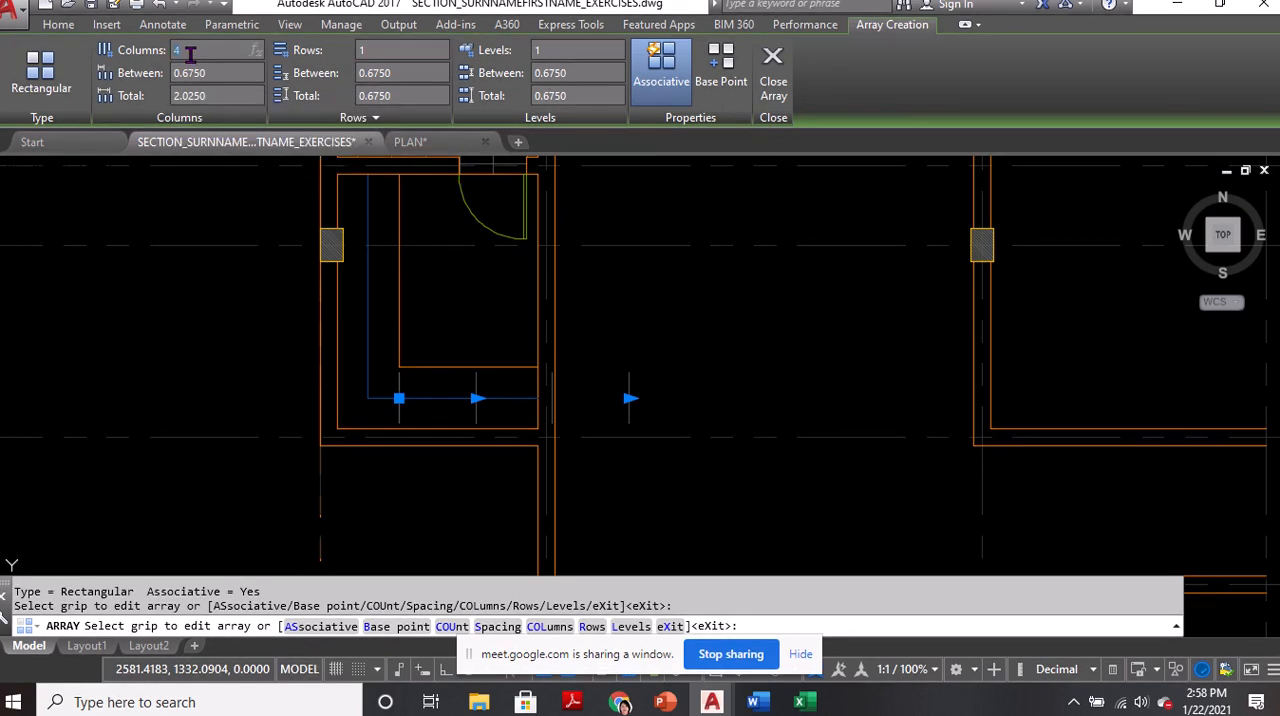
# Set the array to 20 columns spaced 0.05 apart and finish it
pyautogui.click(190, 55)
pyautogui.write('20')
pyautogui.press('Return')
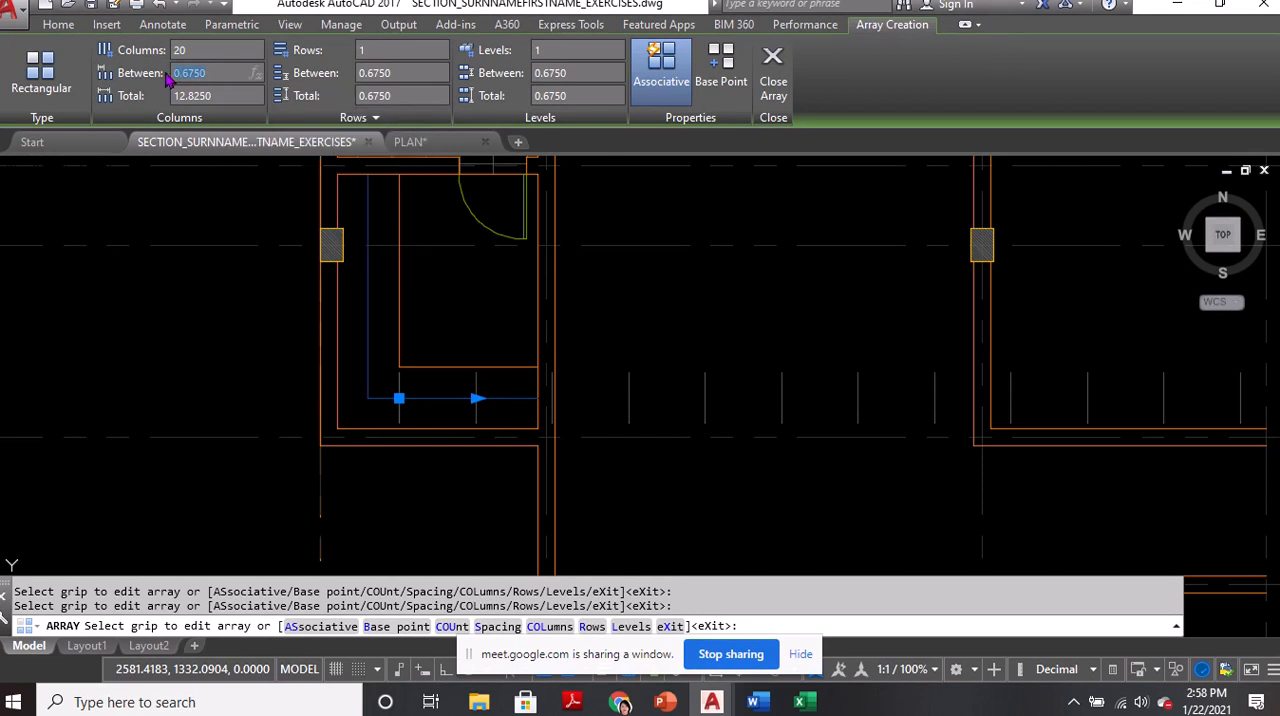
pyautogui.write('0.')
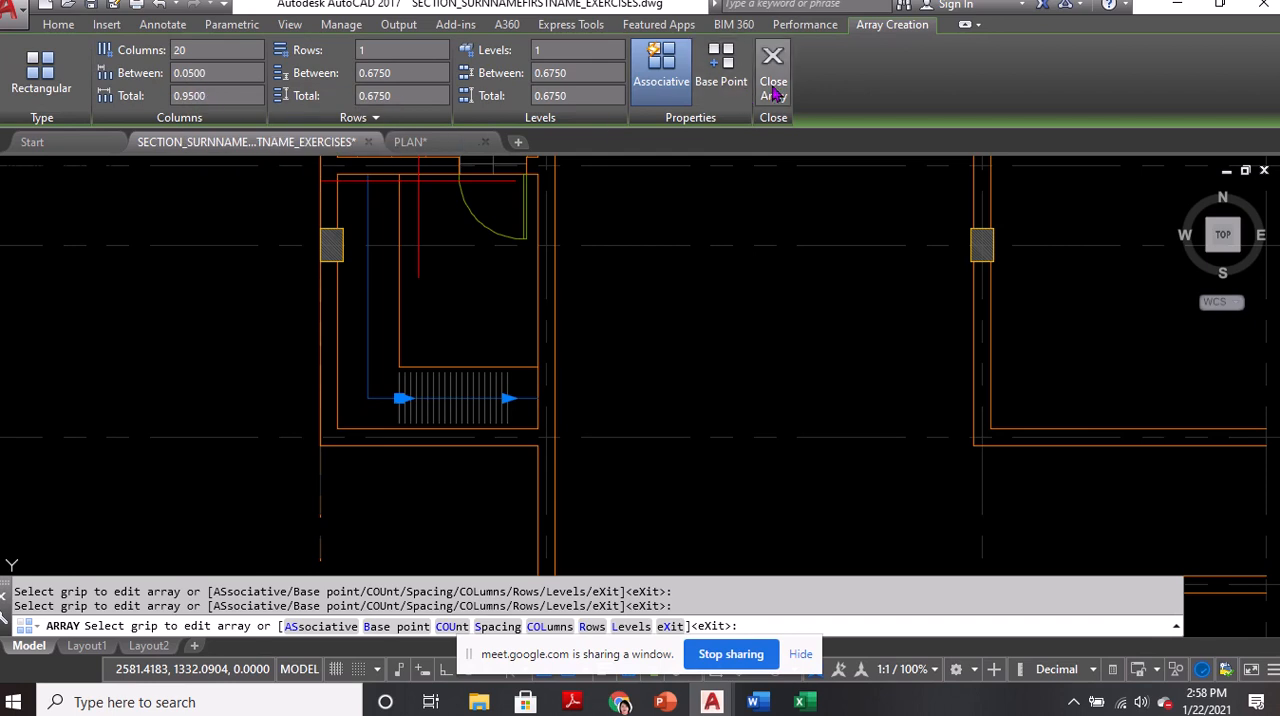
pyautogui.click(775, 93)
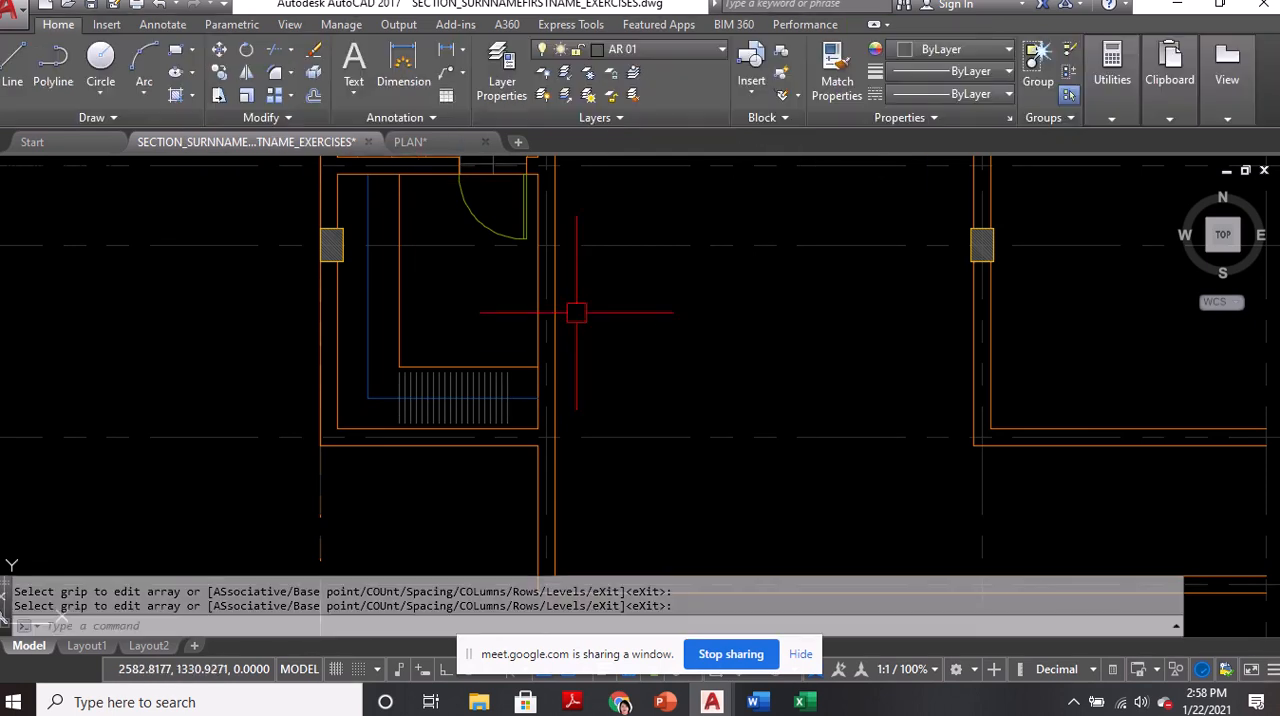
pyautogui.scroll(5, 460, 430)
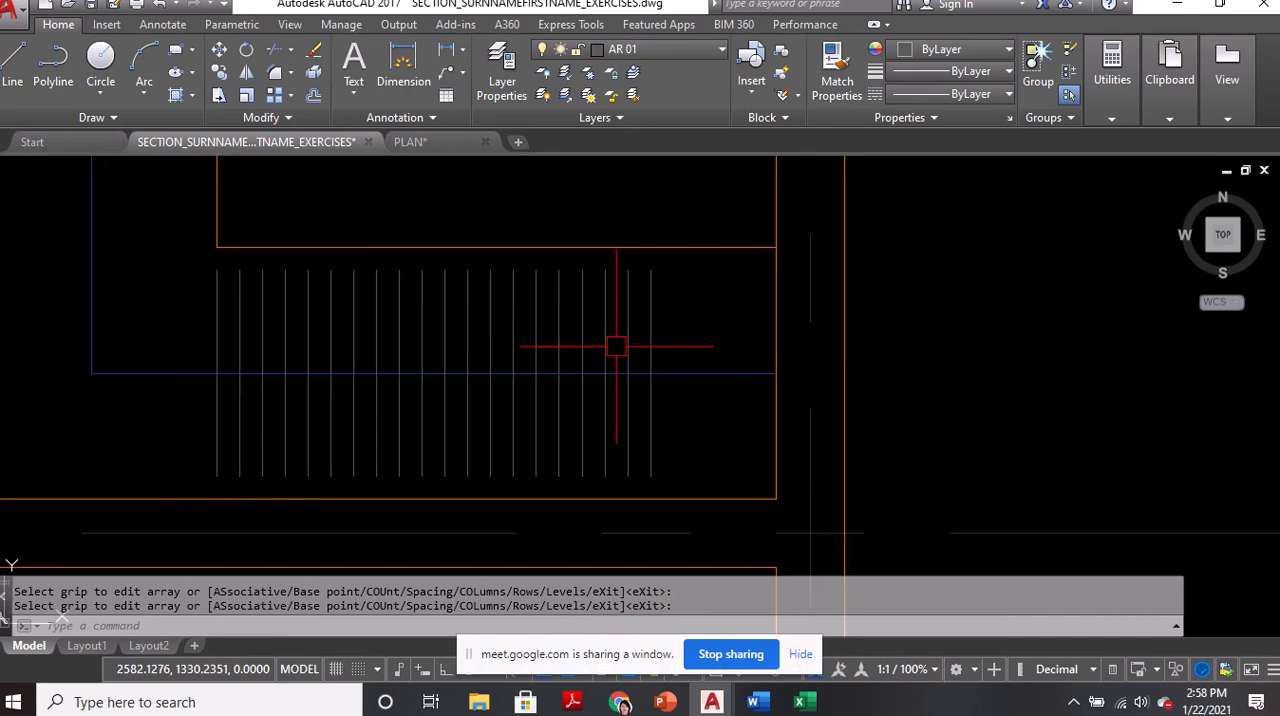
# Extend the hanging-clothes array in the south cabinet to 25 columns so it reaches the east wall
pyautogui.click(645, 318)
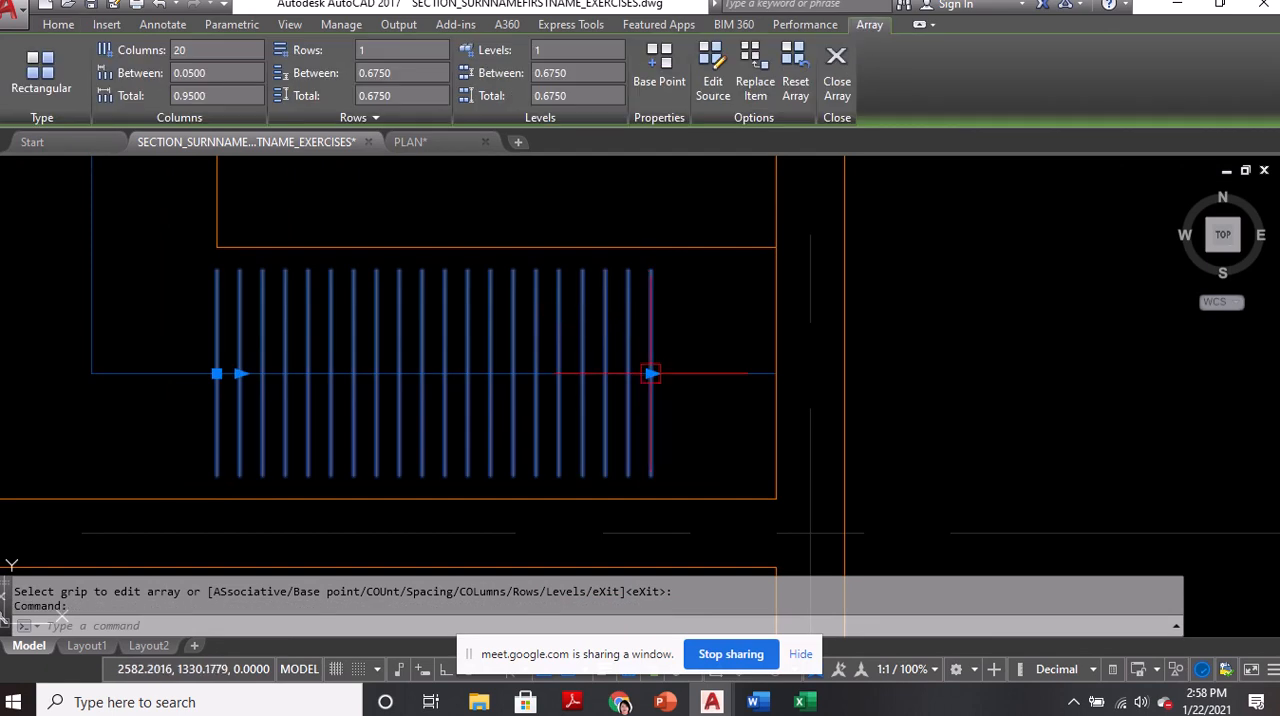
pyautogui.click(650, 374)
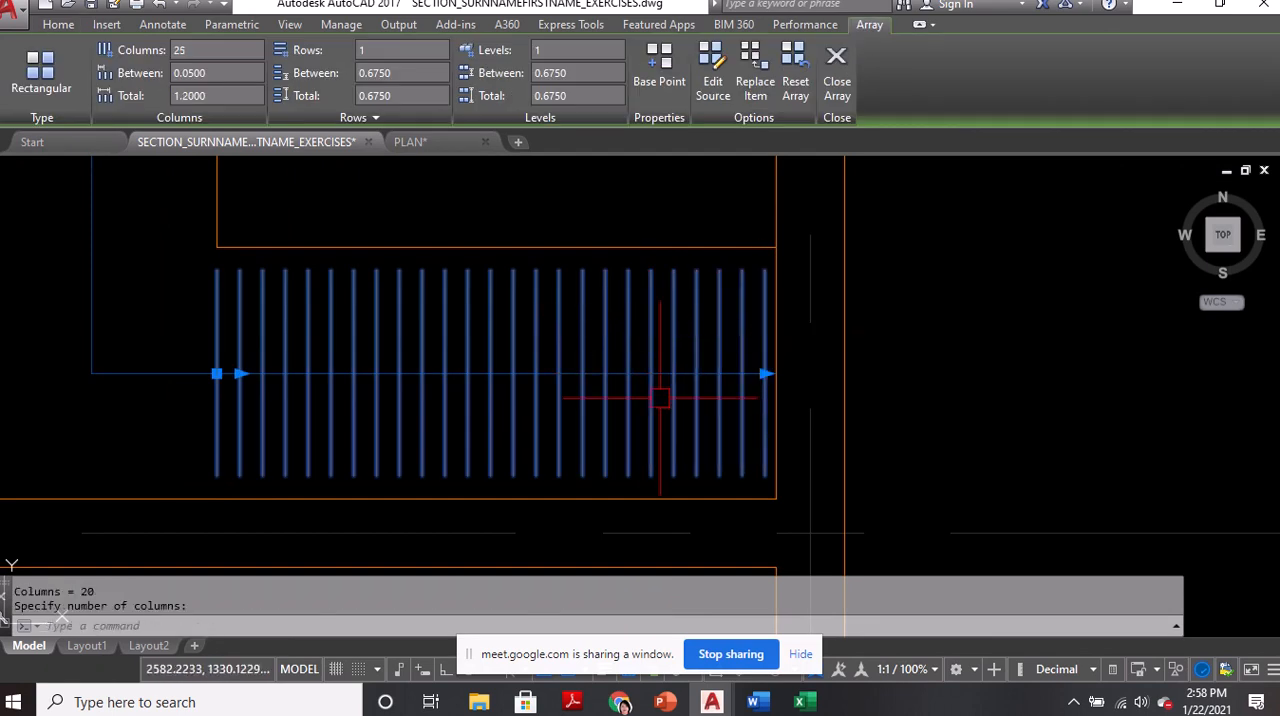
pyautogui.scroll(-3, 660, 460)
pyautogui.press('Escape')
pyautogui.scroll(-2, 790, 370)
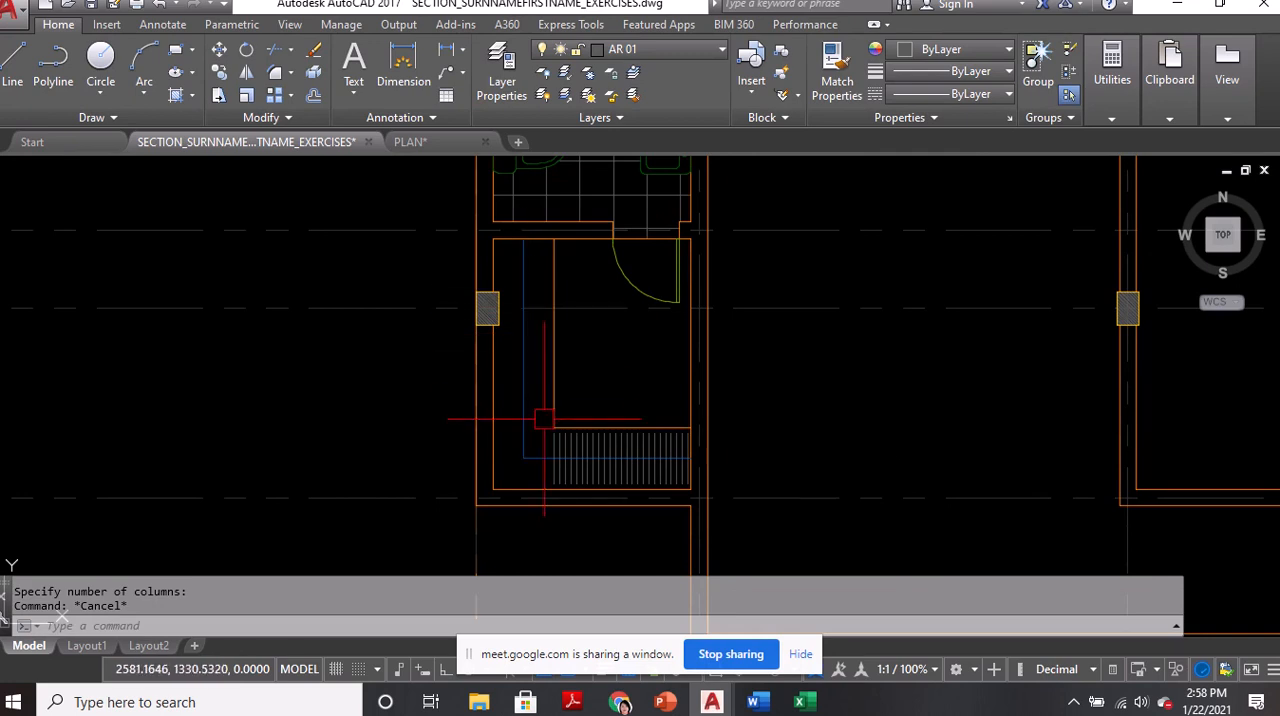
# Copy the array from its first line's midpoint onto the west cabinet's vertical blue line, level with the cabinet fronts' corner
pyautogui.scroll(2, 535, 415)
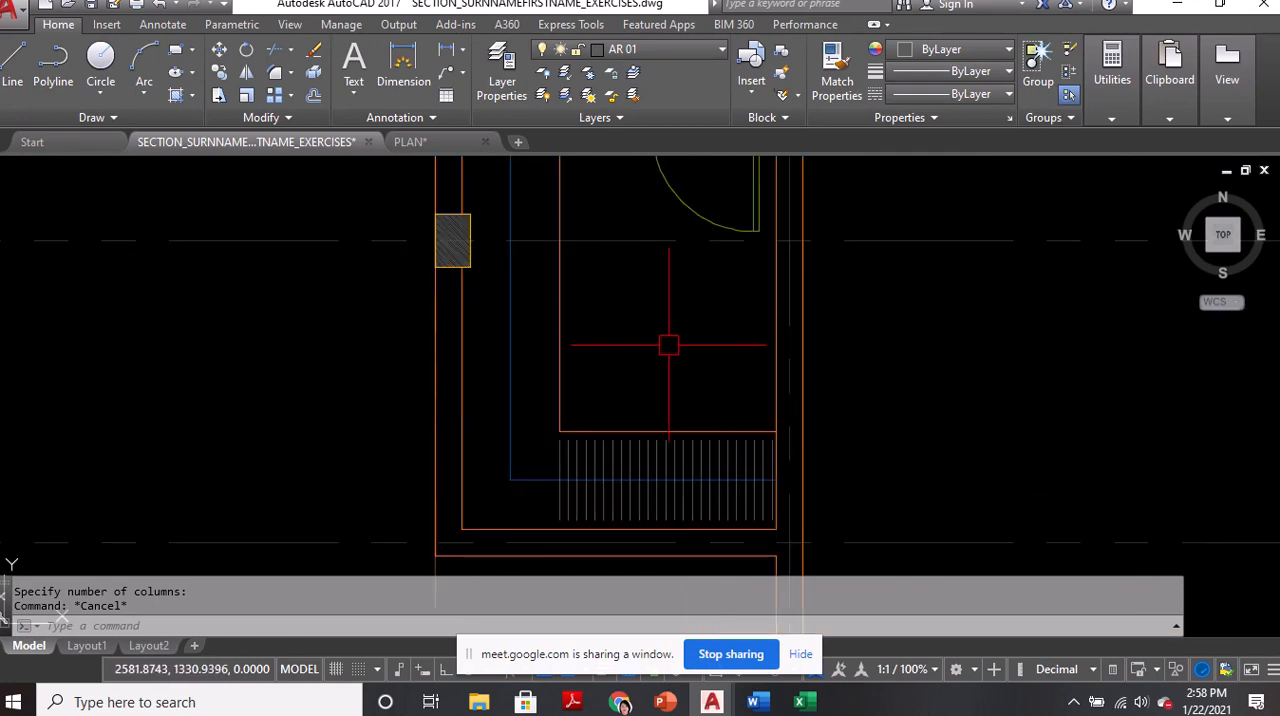
pyautogui.write('co')
pyautogui.press('Return')
pyautogui.scroll(3, 594, 491)
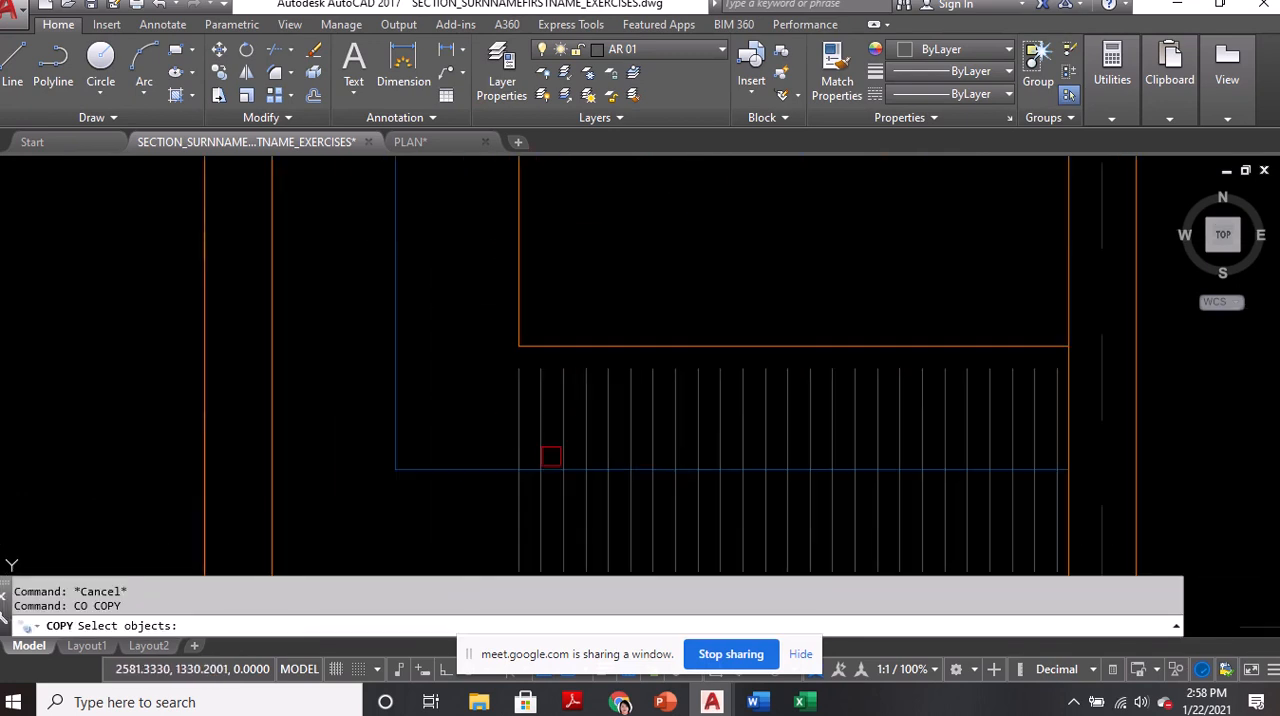
pyautogui.click(512, 418)
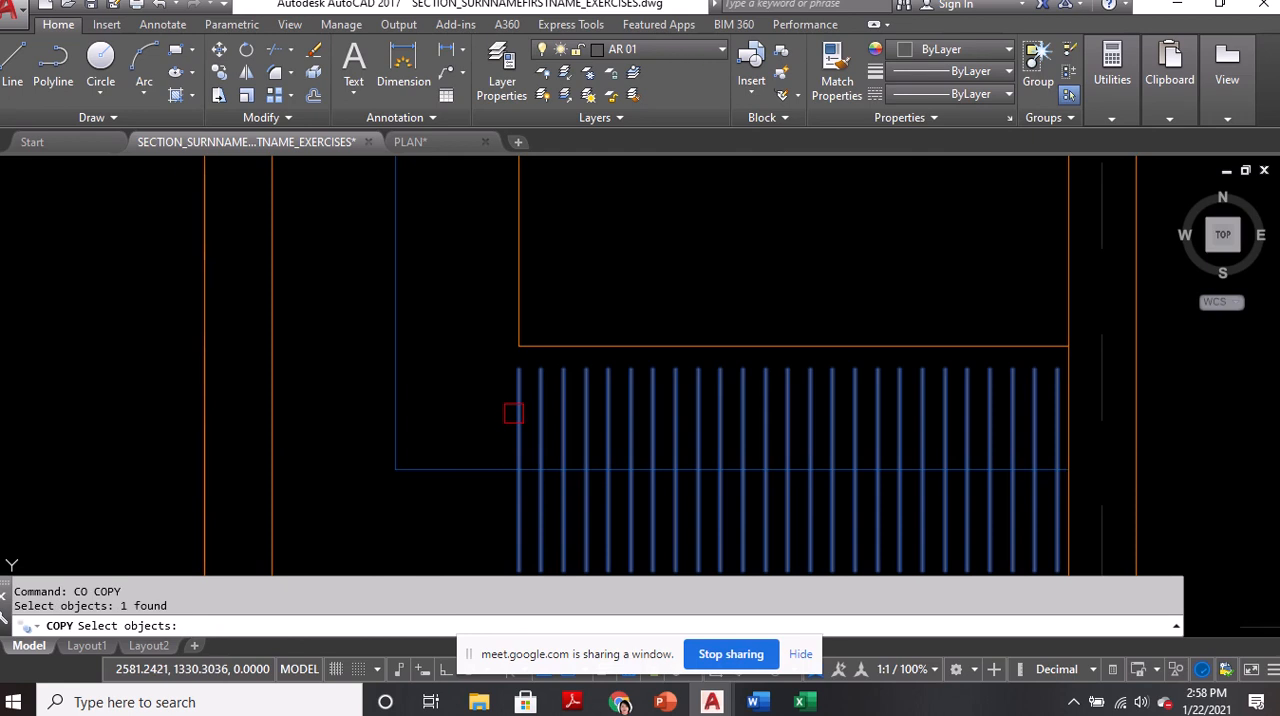
pyautogui.press('Return')
pyautogui.click(518, 470)
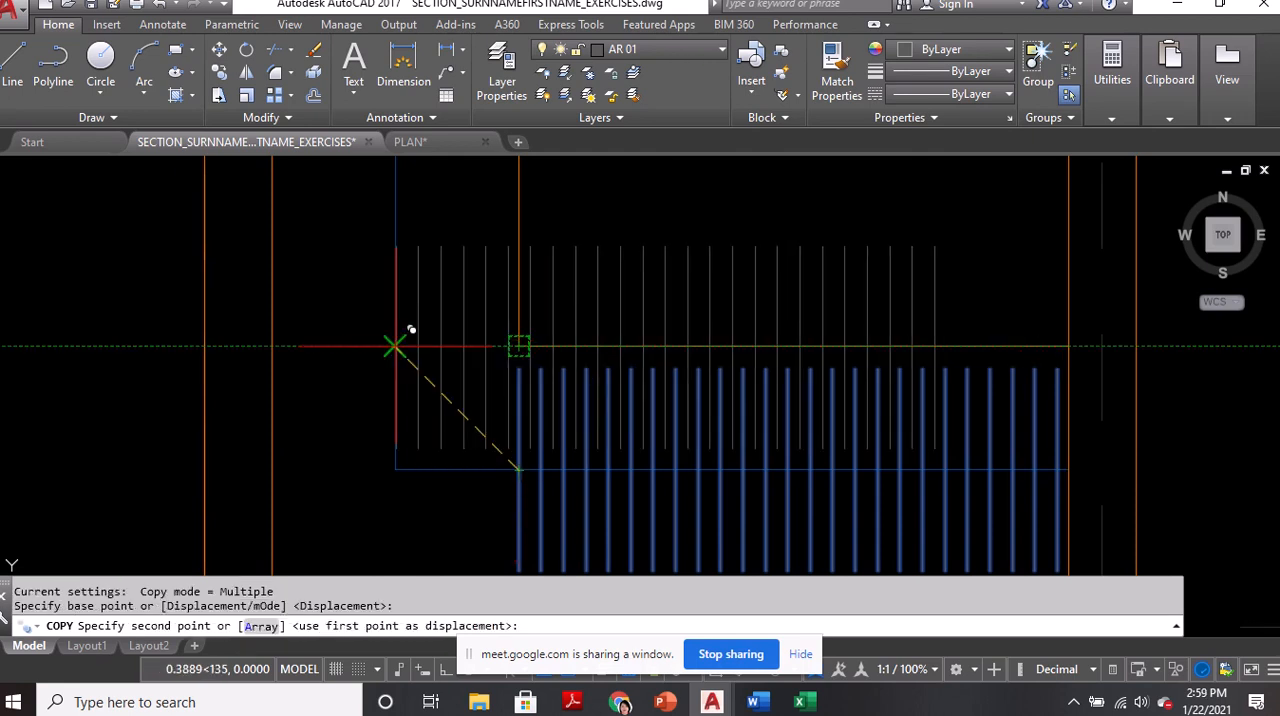
pyautogui.click(395, 345)
pyautogui.press('Escape')
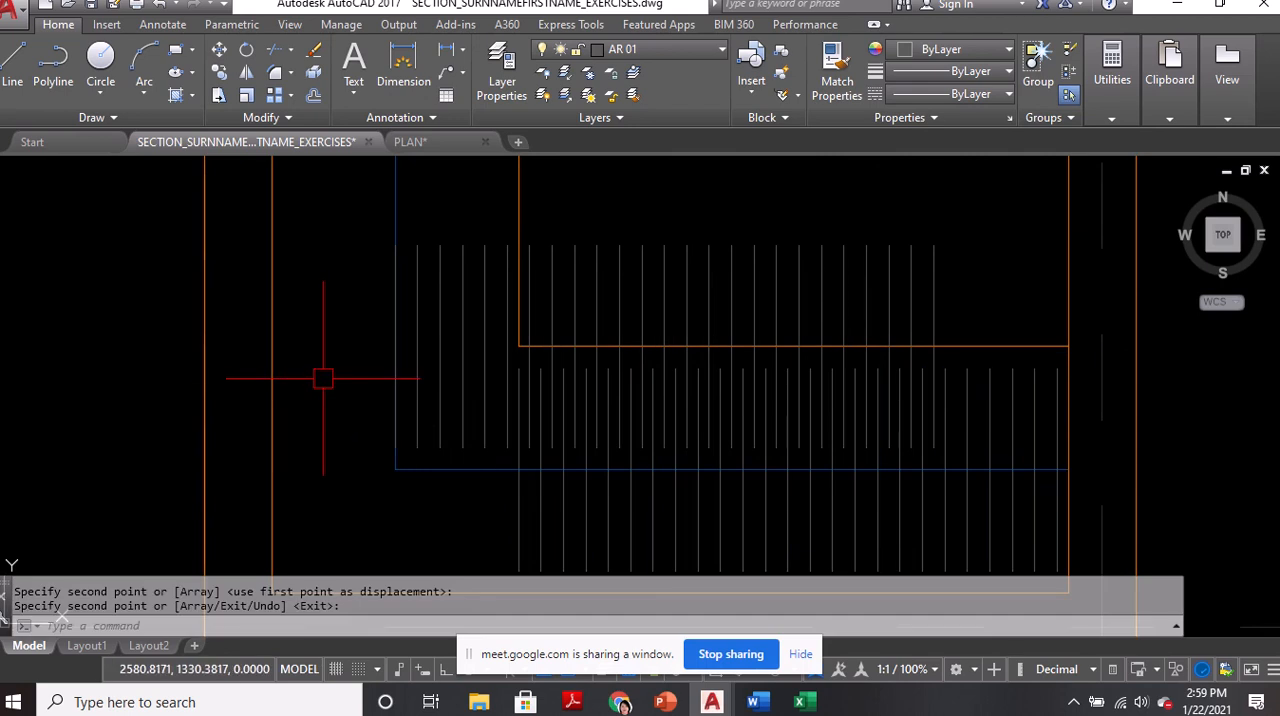
# Rotate the copied array 90 degrees about the midpoint of its first line, so it runs up the west cabinet
pyautogui.write('ro')
pyautogui.press('Return')
pyautogui.click(444, 348)
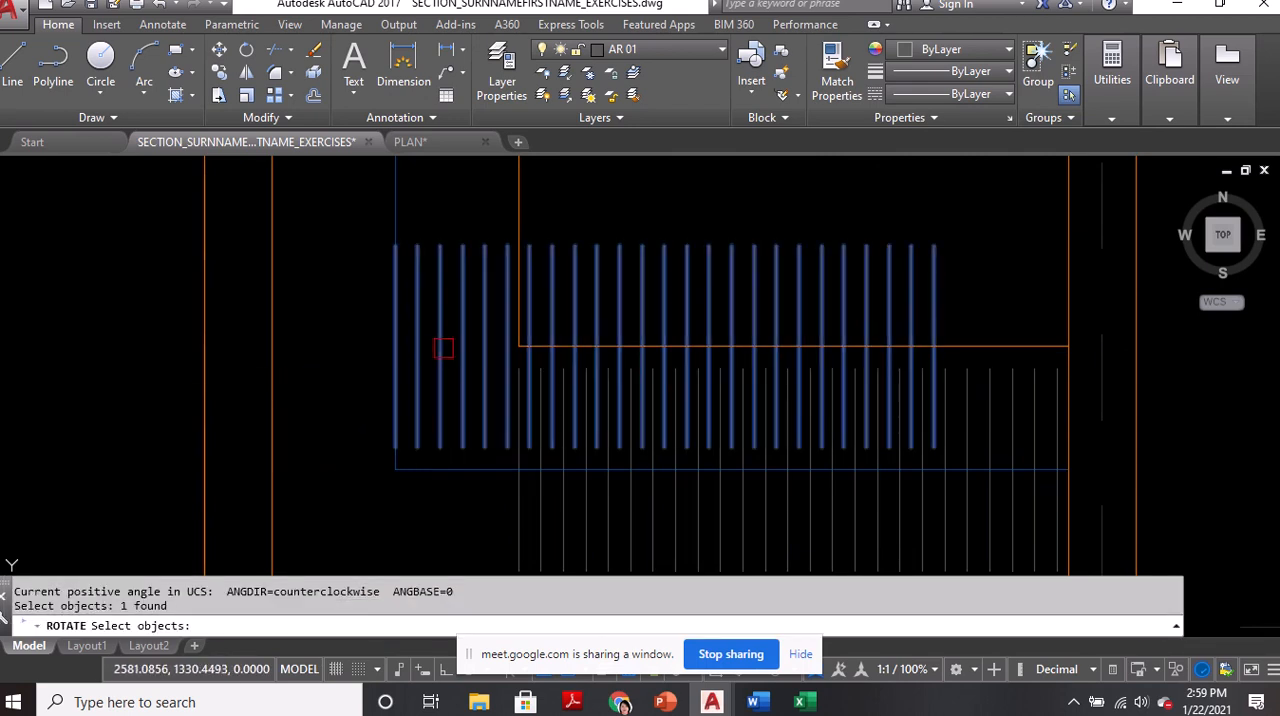
pyautogui.press('Return')
pyautogui.click(394, 347)
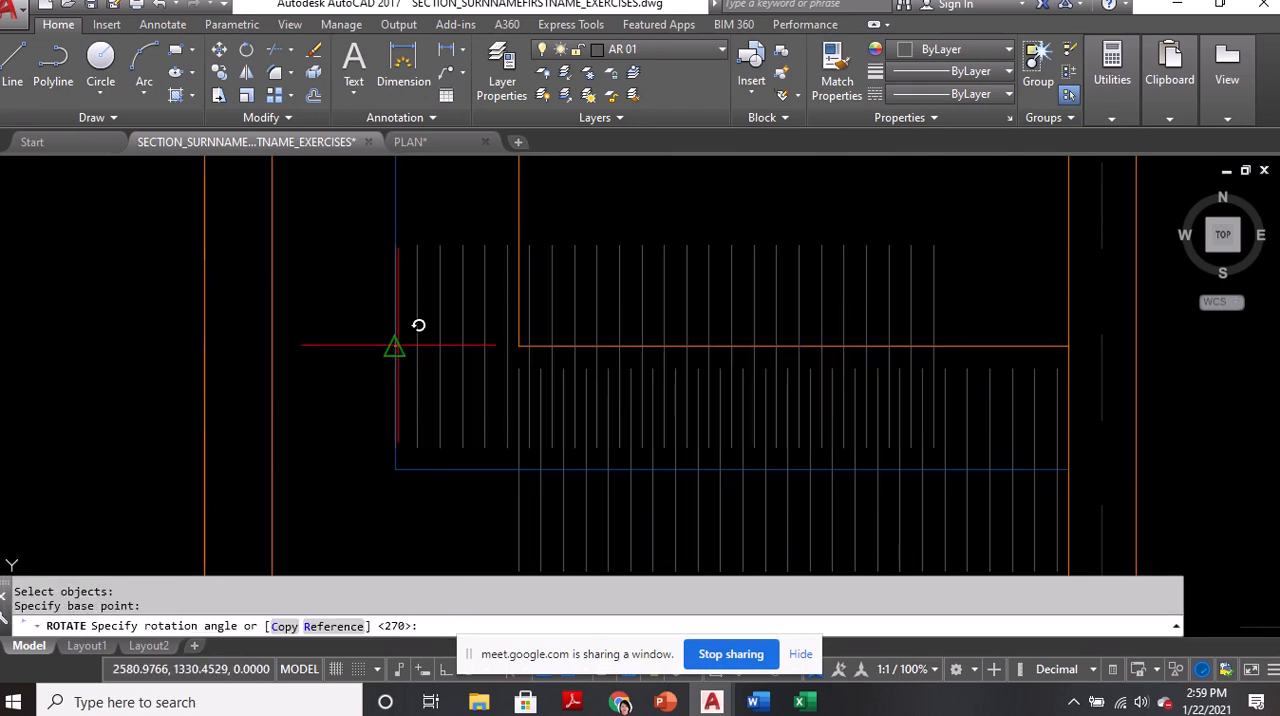
pyautogui.press('Return')
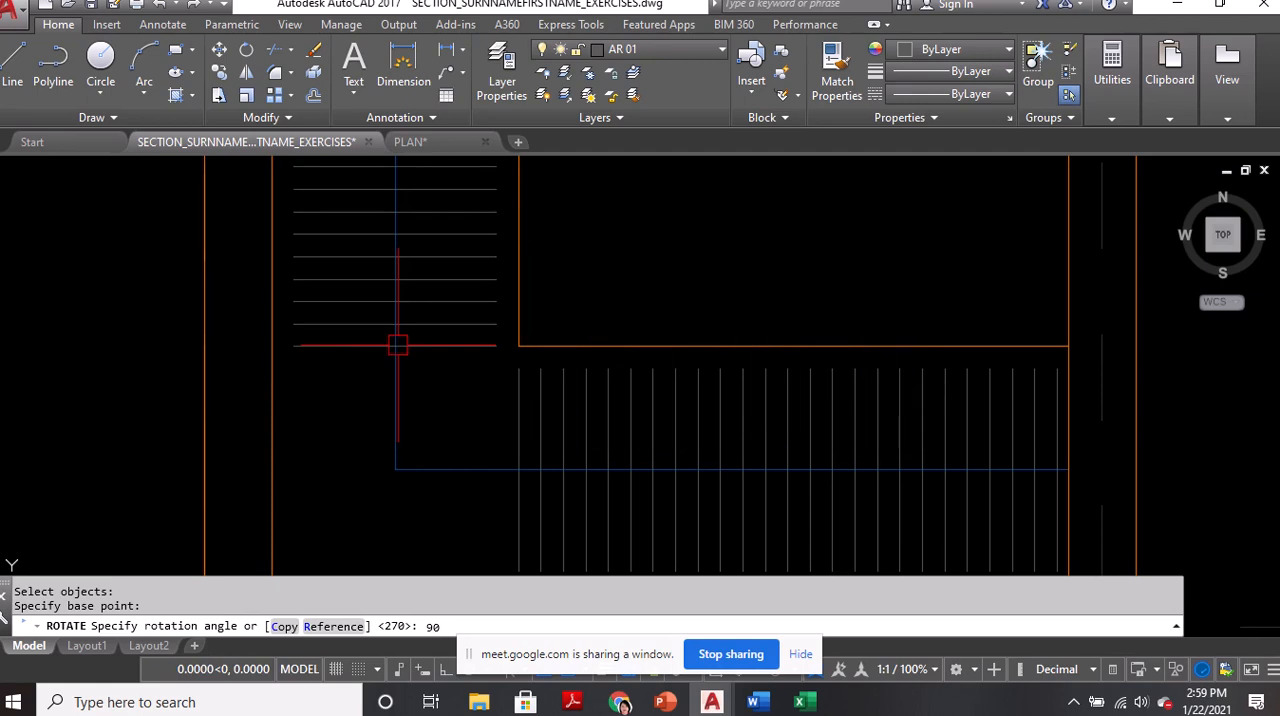
# Extend the west cabinet's array northward to 34 columns, ending just short of the closet's north wall
pyautogui.scroll(-4, 513, 413)
pyautogui.moveTo(526, 217); pyautogui.dragTo(573, 408, button='middle')
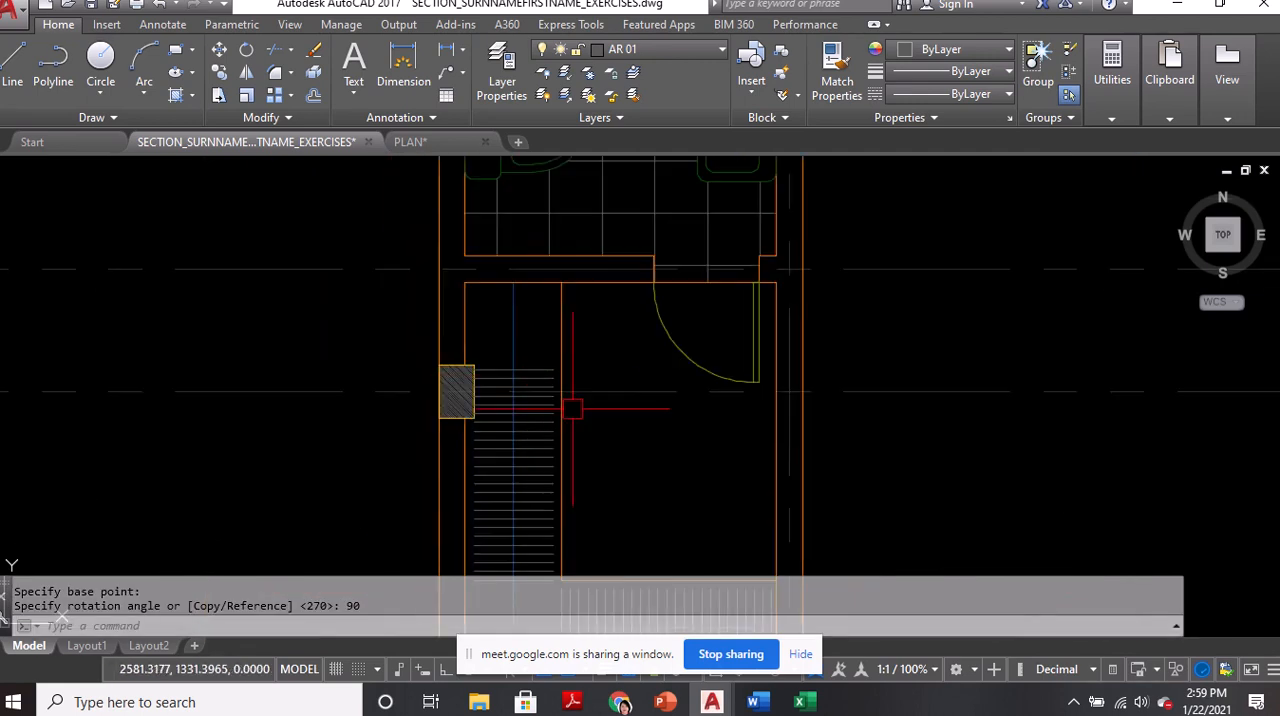
pyautogui.scroll(4, 517, 366)
pyautogui.click(523, 374)
pyautogui.scroll(2, 481, 377)
pyautogui.scroll(3, 490, 372)
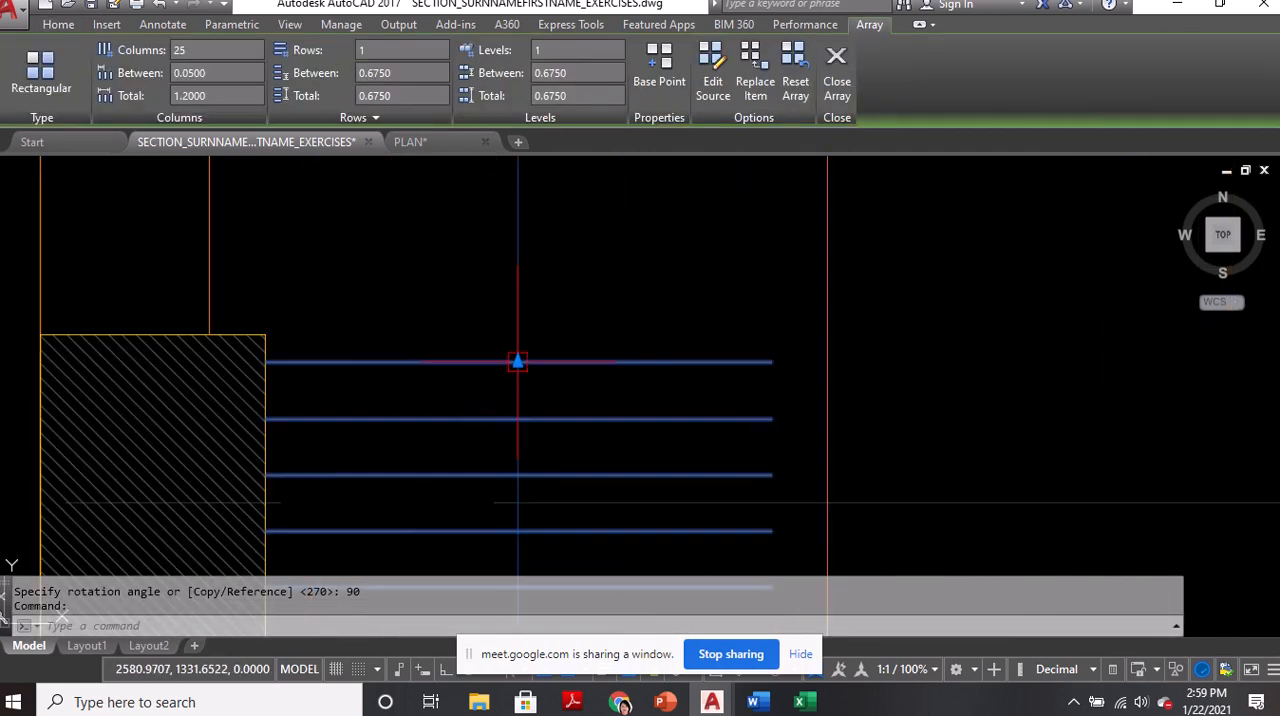
pyautogui.click(517, 363)
pyautogui.scroll(-4, 517, 362)
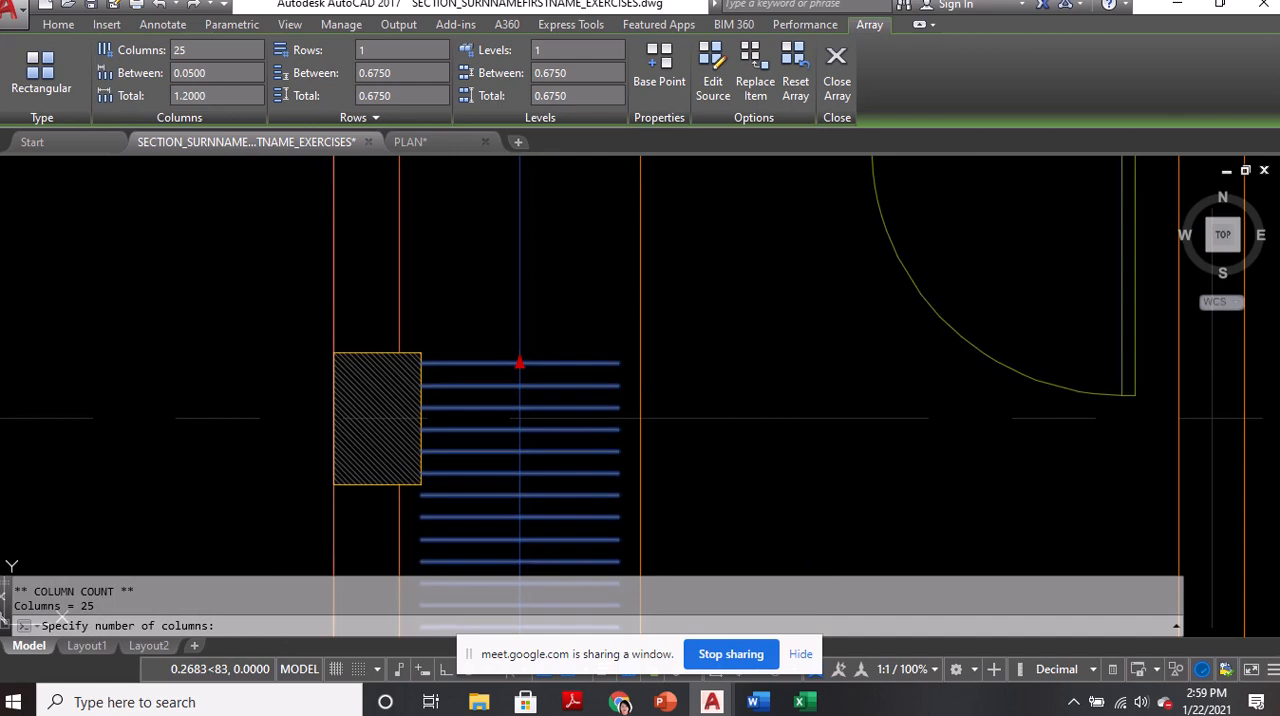
pyautogui.moveTo(532, 251); pyautogui.dragTo(548, 389, button='middle')
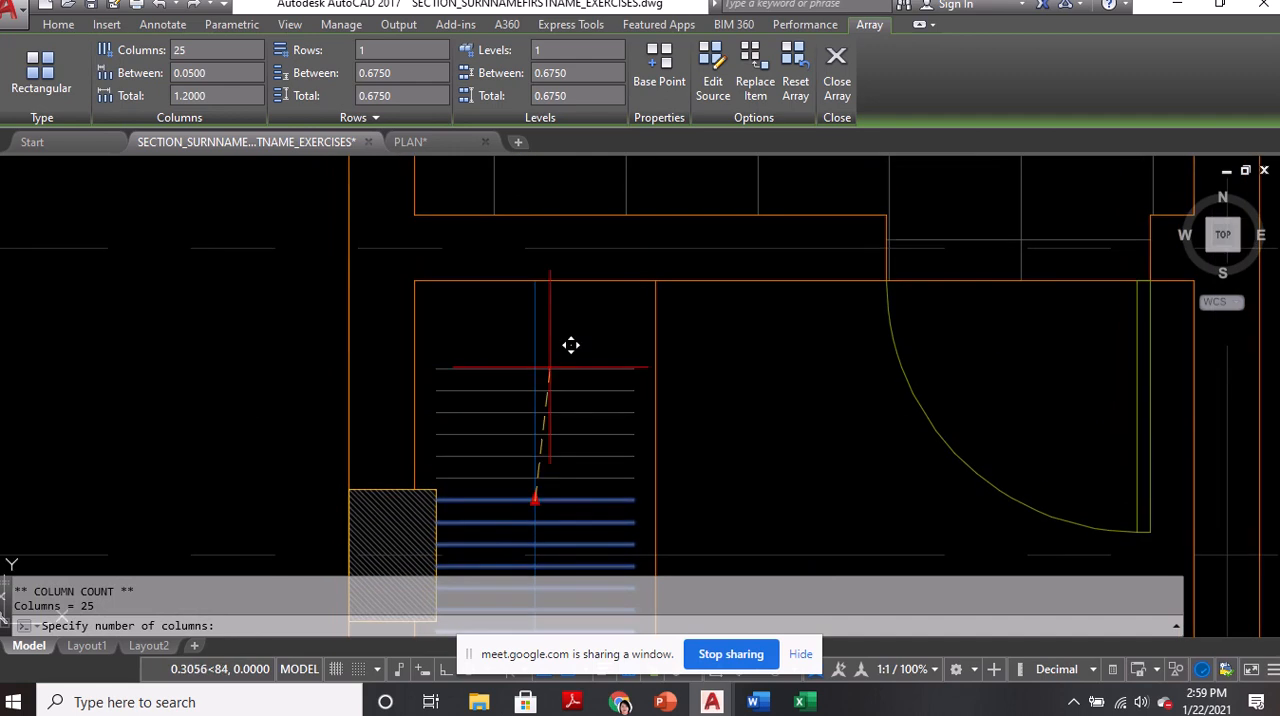
pyautogui.scroll(2, 571, 346)
pyautogui.scroll(-5, 566, 360)
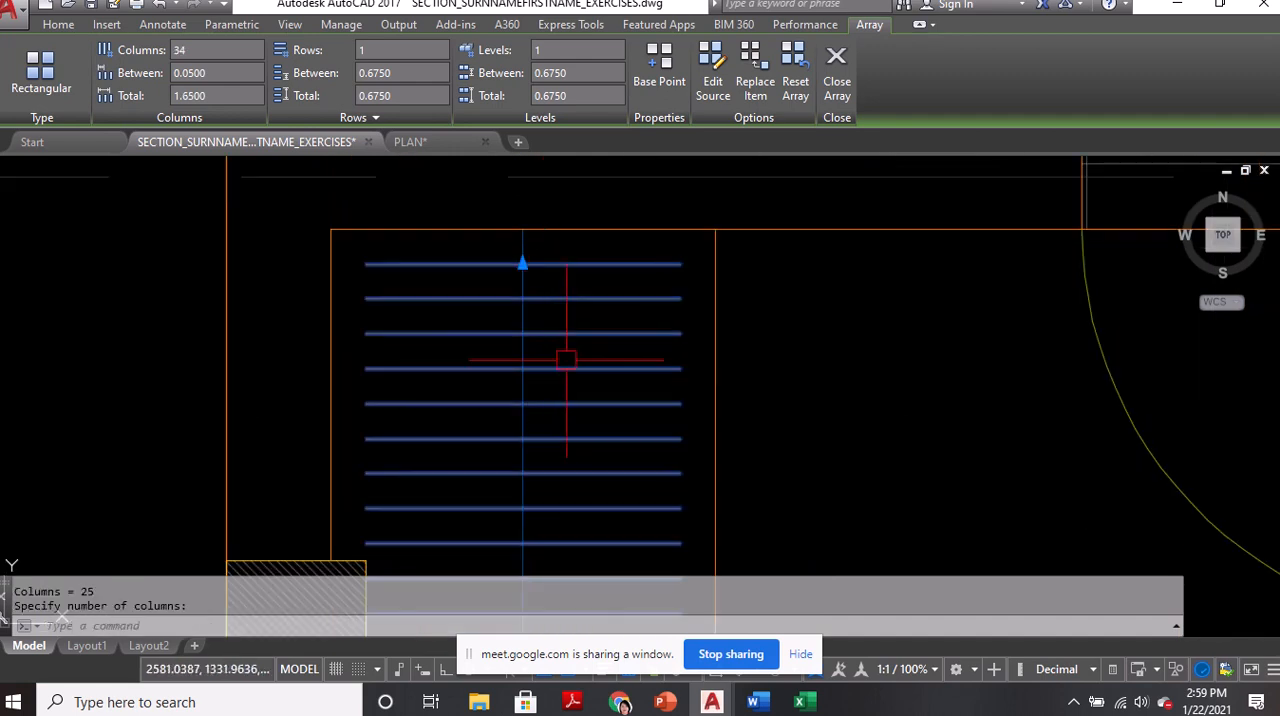
pyautogui.press('Escape')
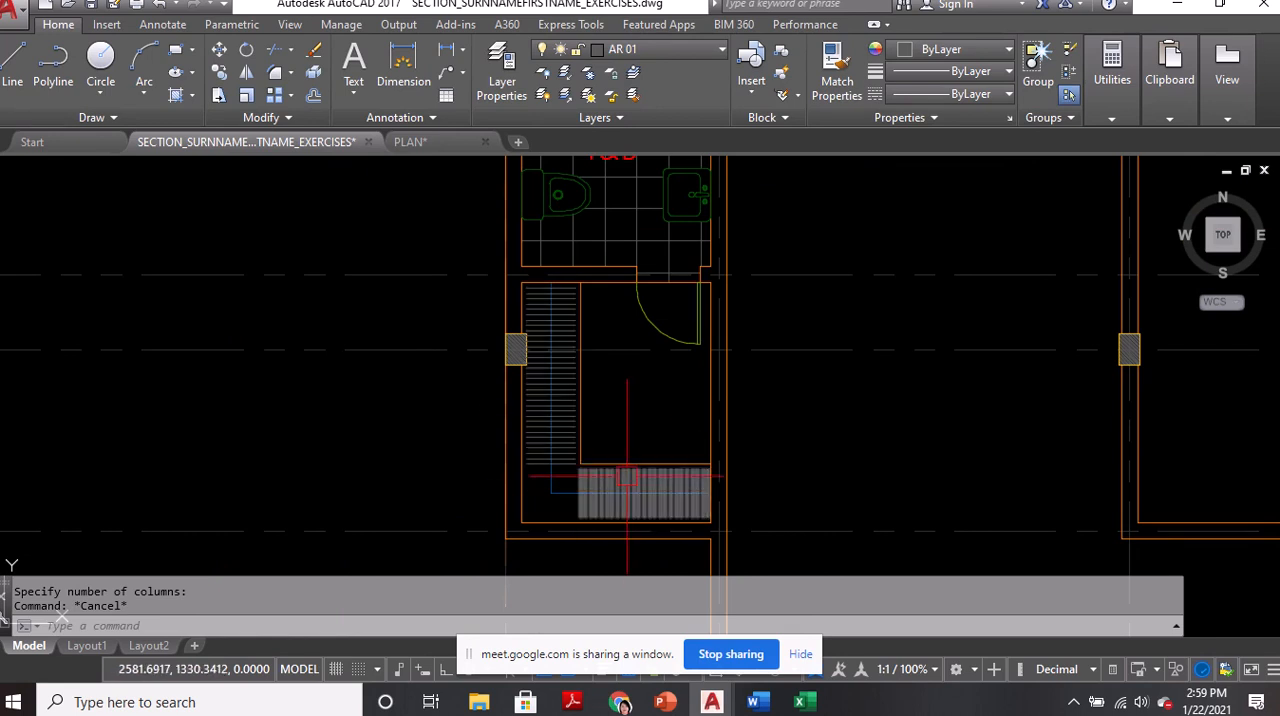
# Copy the T&B room label from the bathroom into the open floor area of the walk-in closet
pyautogui.scroll(-3, 706, 434)
pyautogui.scroll(3, 720, 286)
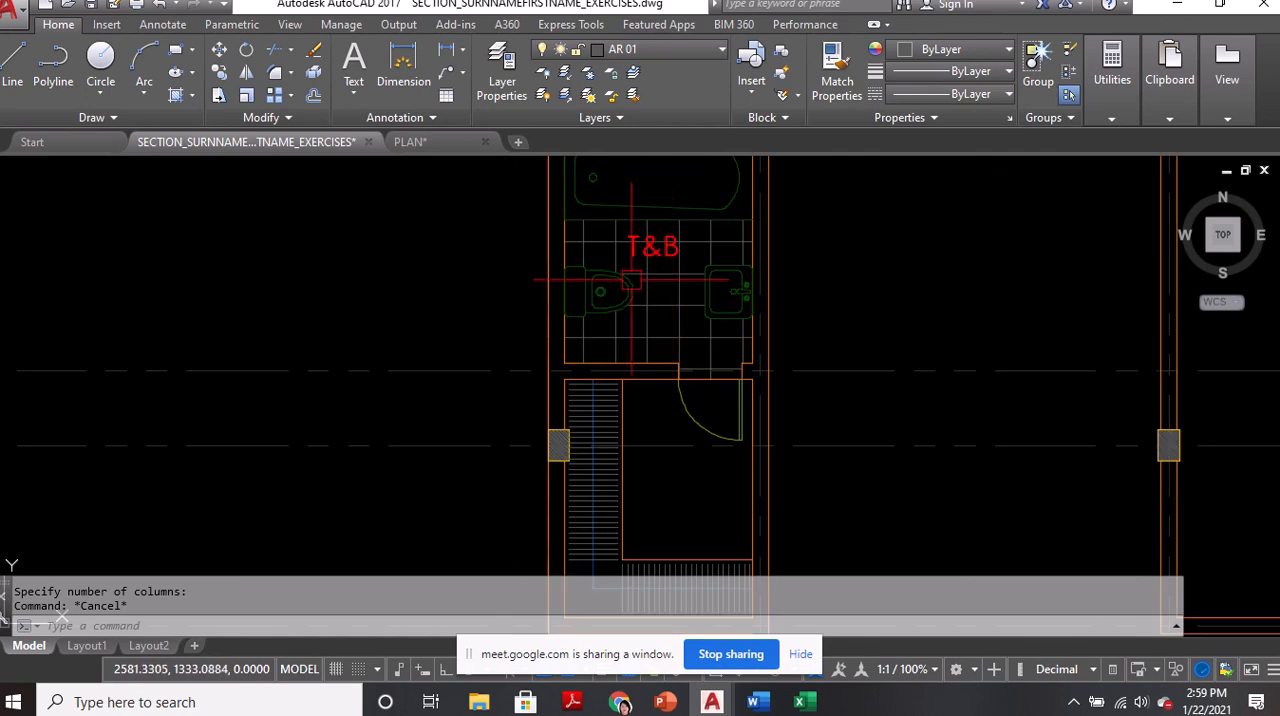
pyautogui.moveTo(688, 305); pyautogui.dragTo(596, 303, button='middle')
pyautogui.write('ci')
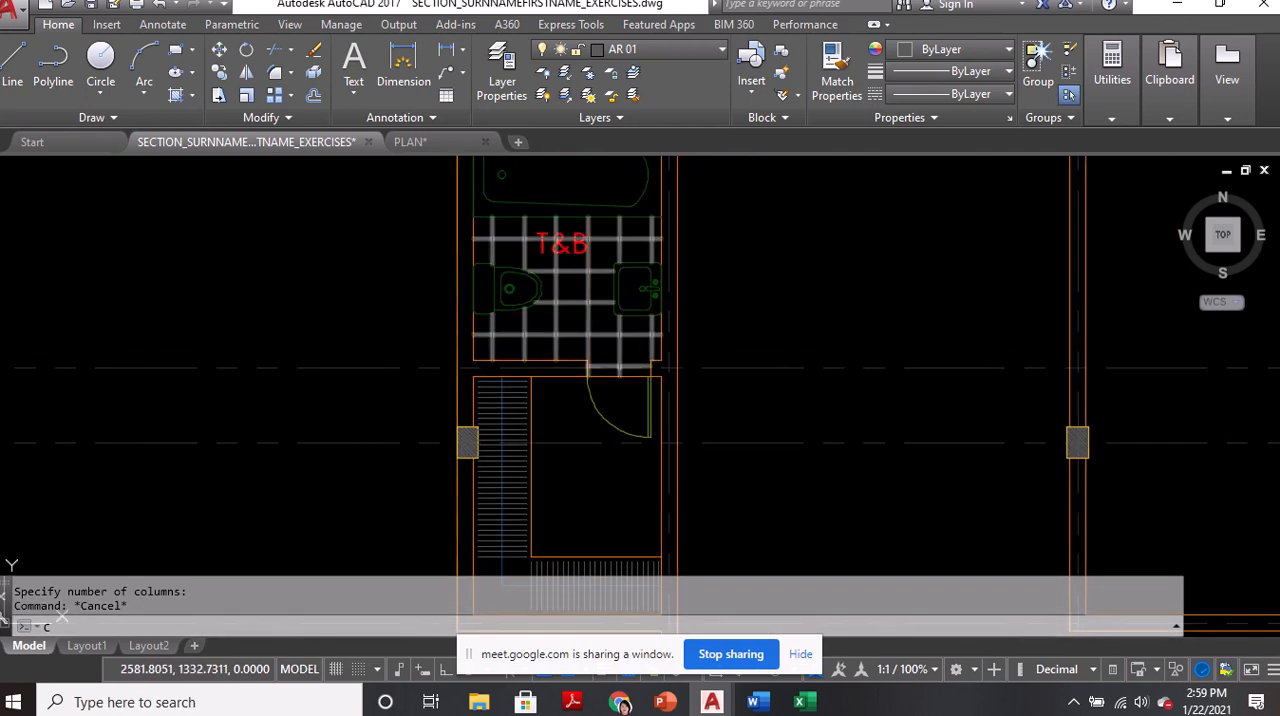
pyautogui.press('Return')
pyautogui.scroll(2, 556, 246)
pyautogui.write('c')
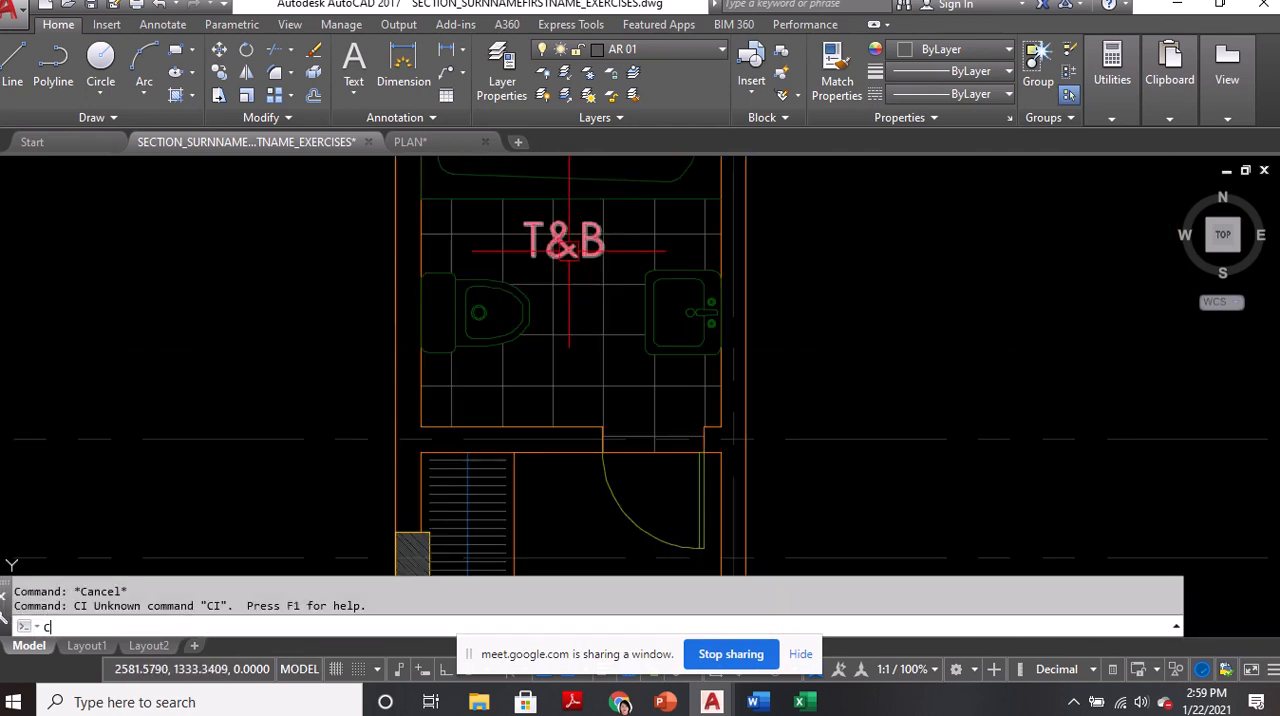
pyautogui.write('o')
pyautogui.press('Return')
pyautogui.click(566, 251)
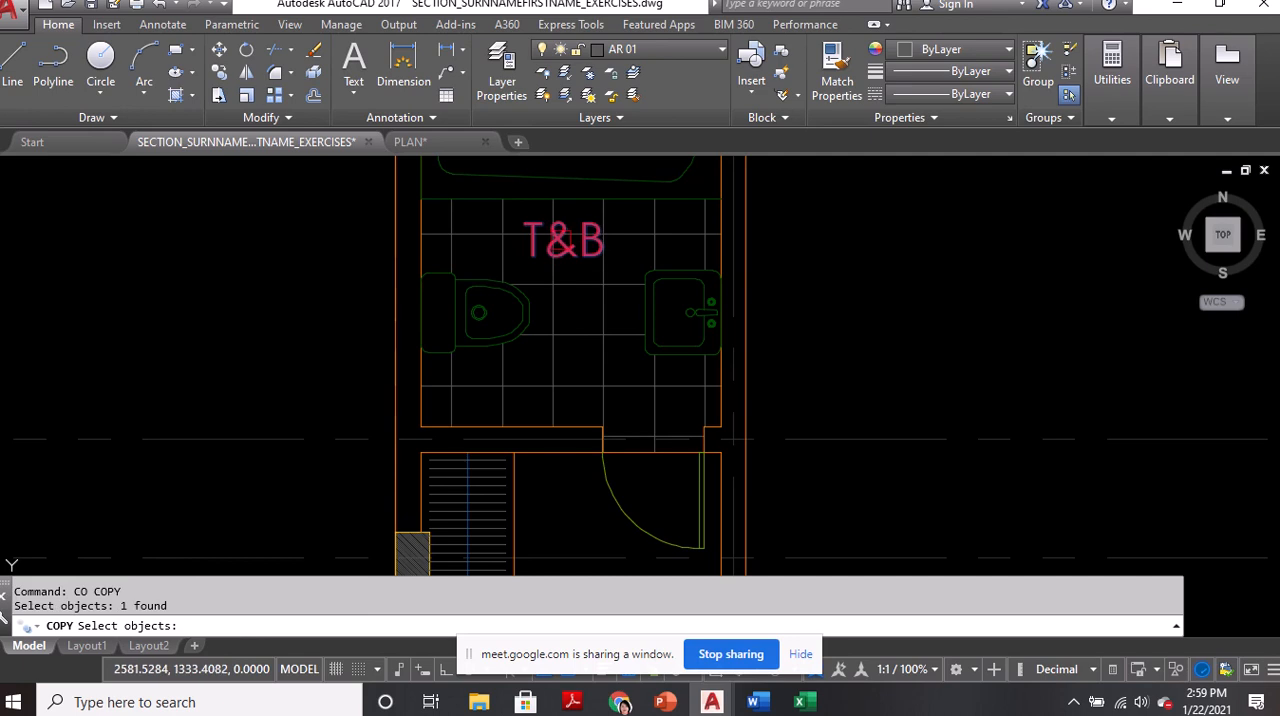
pyautogui.press('Return')
pyautogui.click(563, 238)
pyautogui.scroll(-4, 570, 226)
pyautogui.scroll(4, 564, 383)
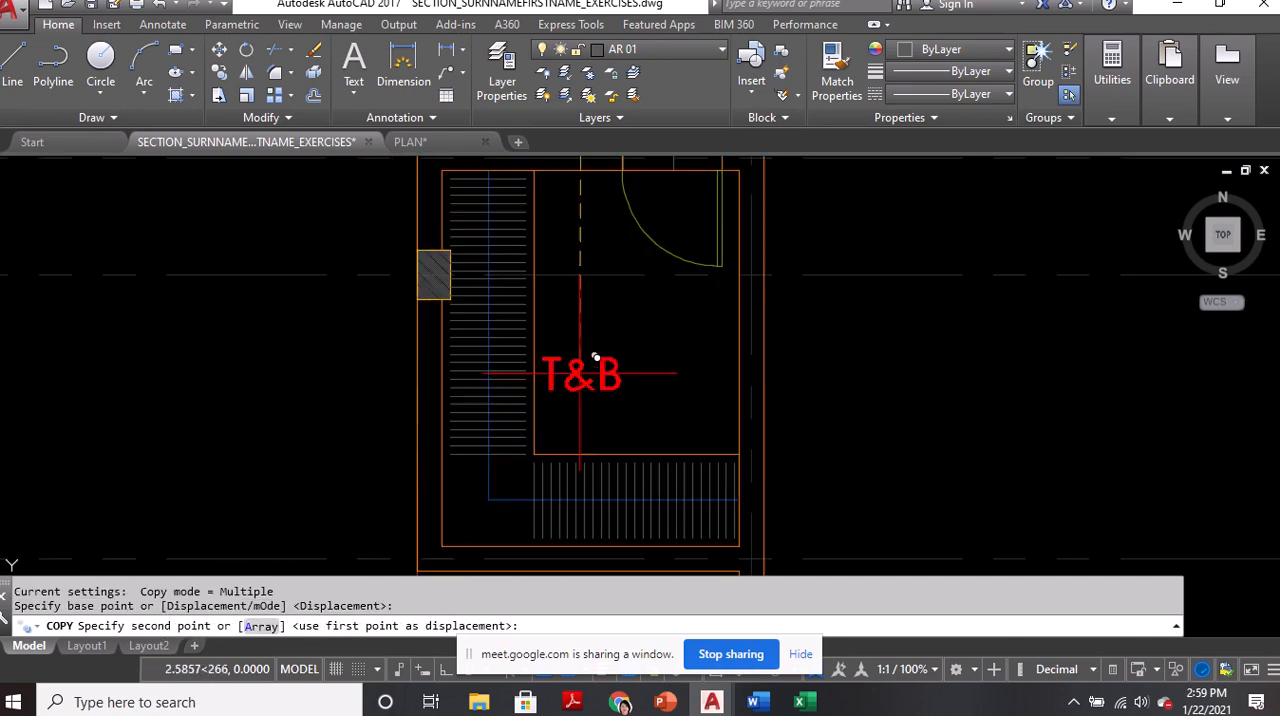
pyautogui.click(597, 340)
pyautogui.press('Return')
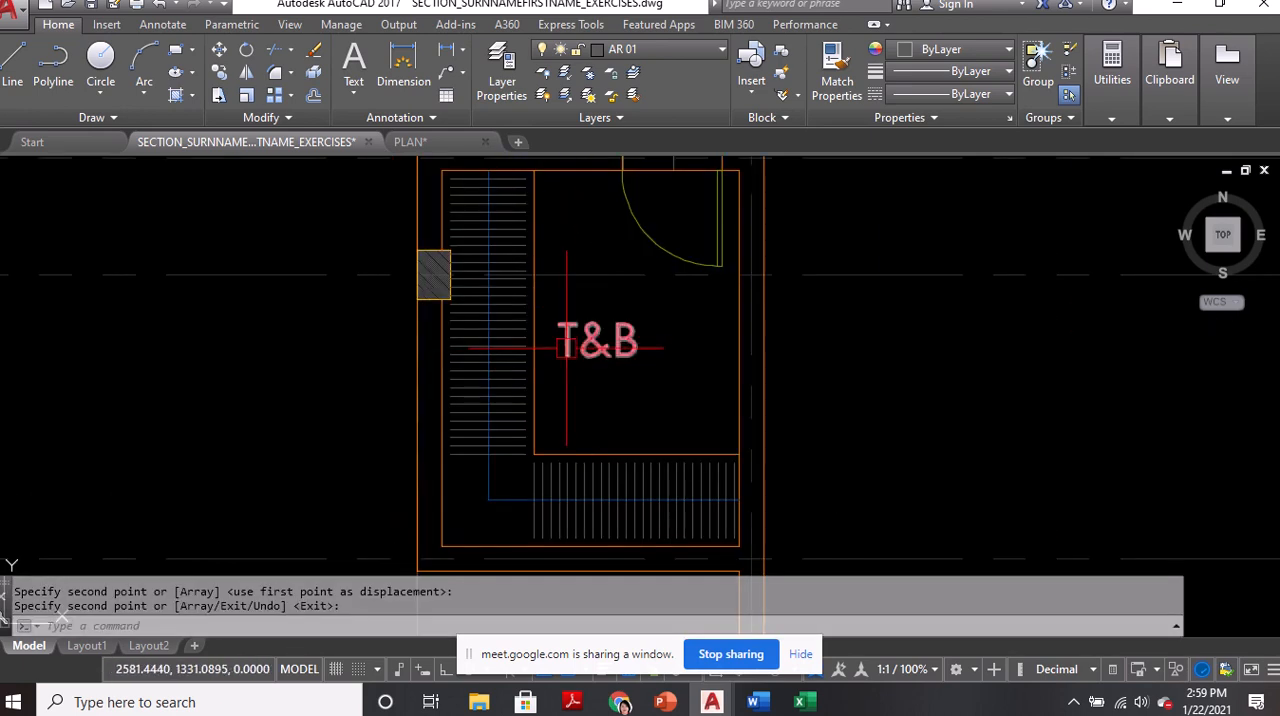
# Move the copied T&B label slightly lower in the closet by its middle grip, using the M2P midpoint option
pyautogui.click(607, 350)
pyautogui.click(597, 340)
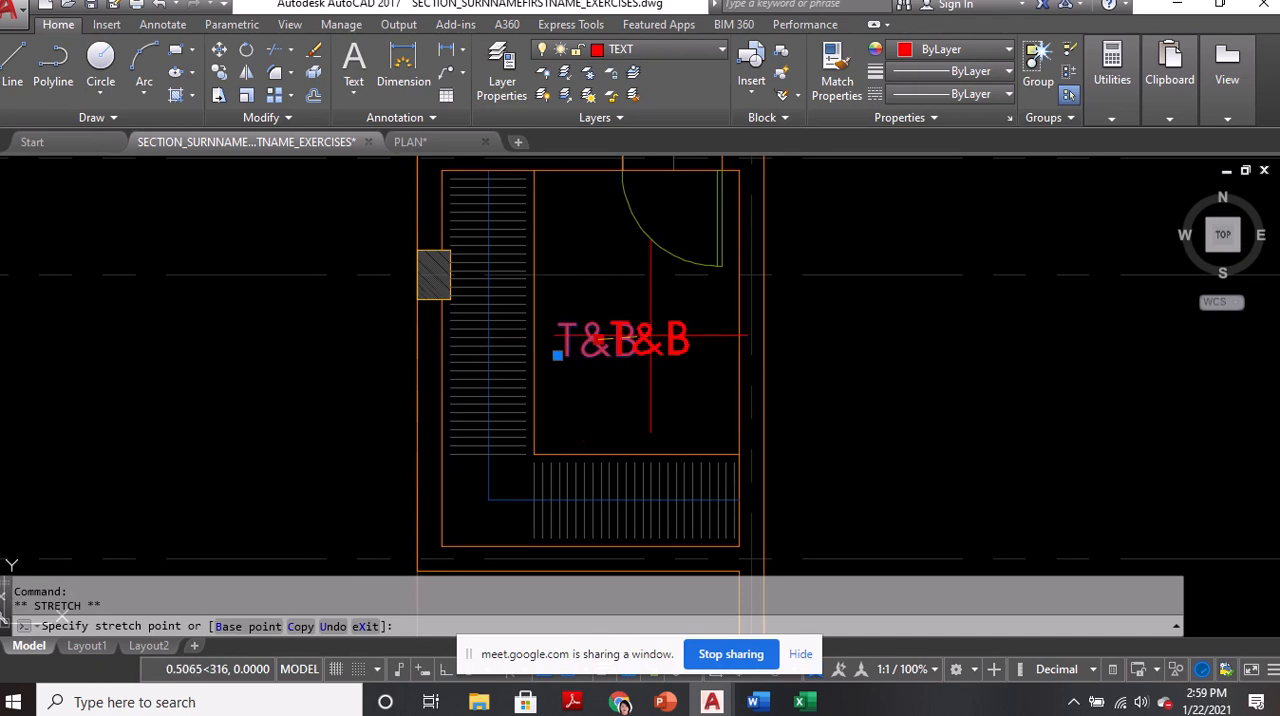
pyautogui.write('M2P')
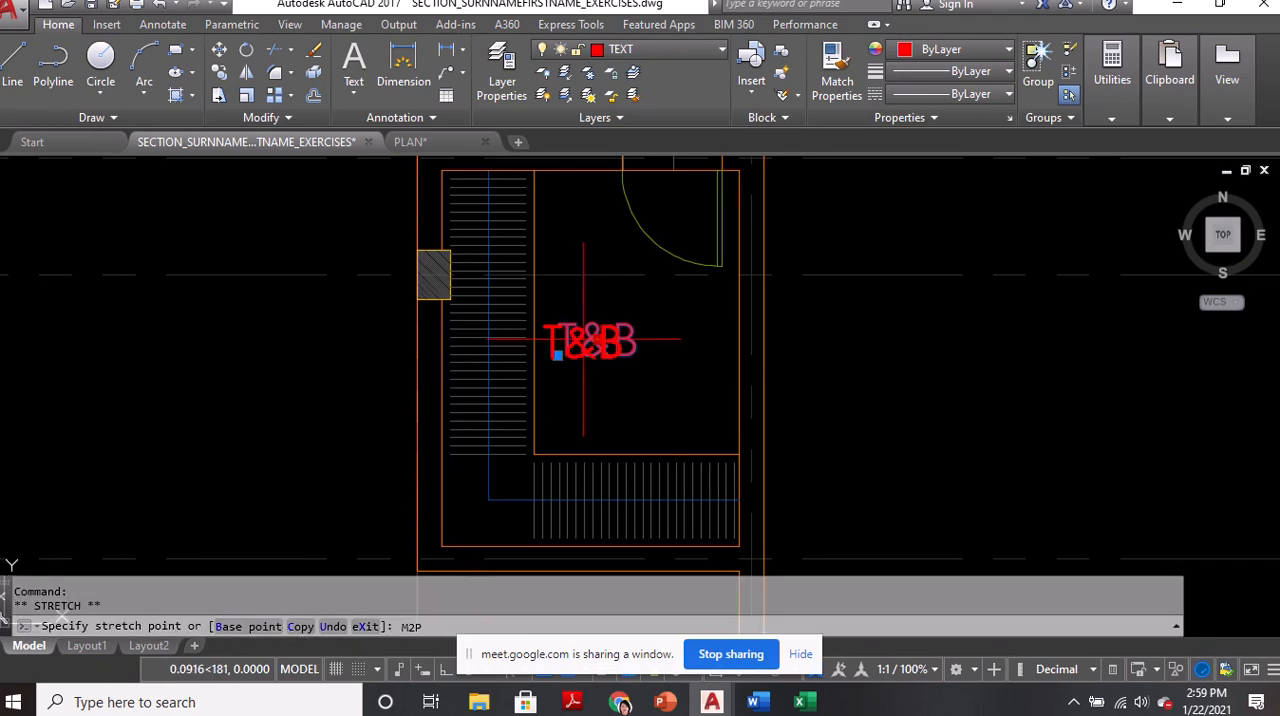
pyautogui.press('Return')
pyautogui.click(598, 340)
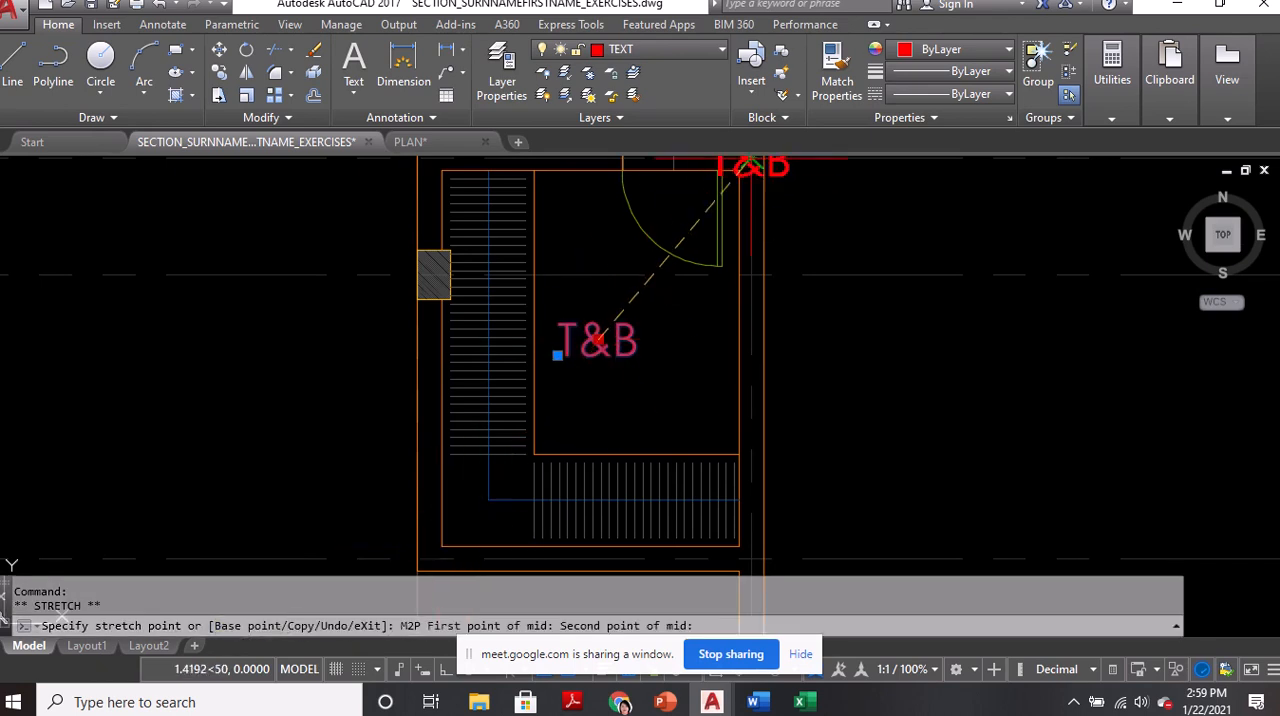
pyautogui.click(590, 376)
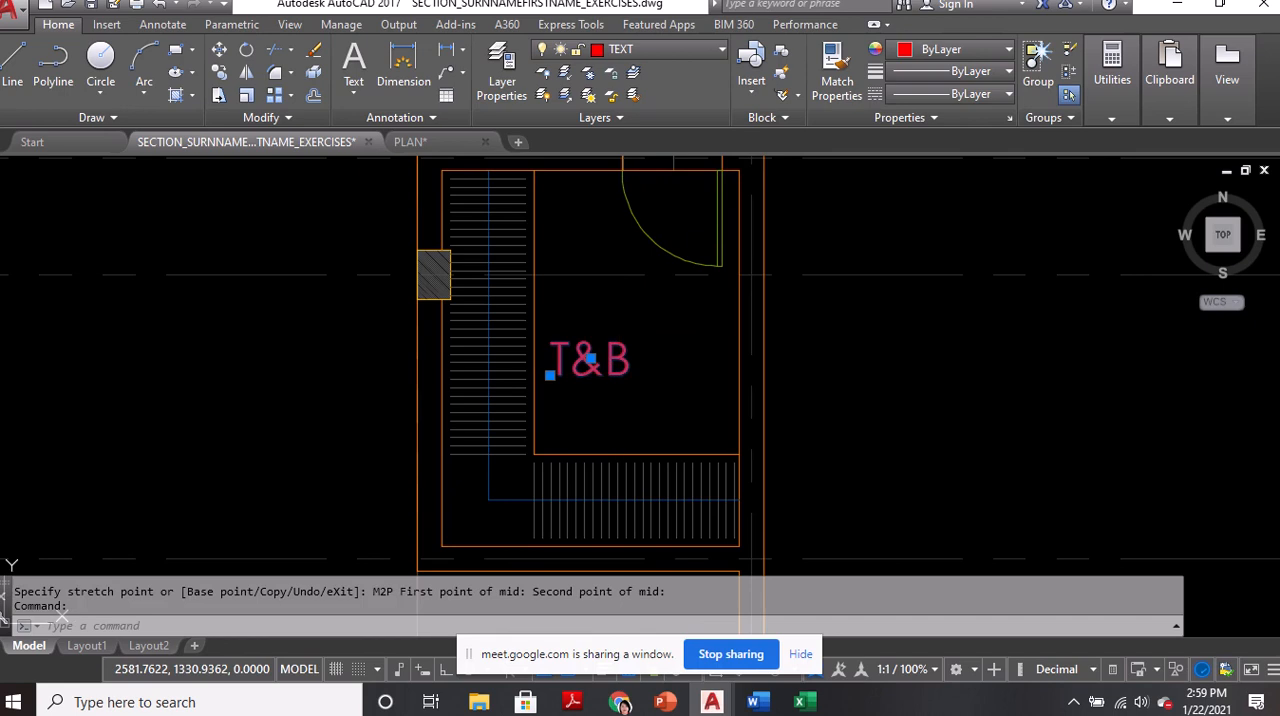
# Change the text of the copied label in the closet to WALK-IN and finish text editing
pyautogui.doubleClick(621, 380)
pyautogui.write('WA')
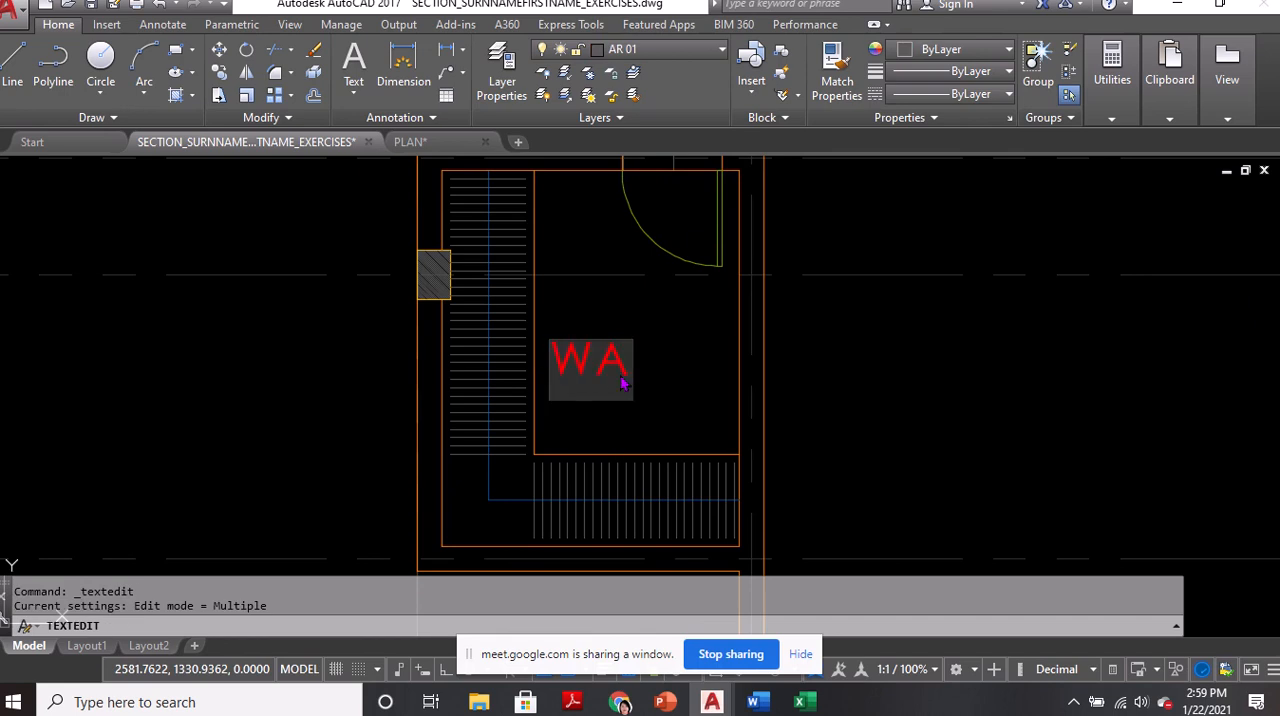
pyautogui.write('LK0')
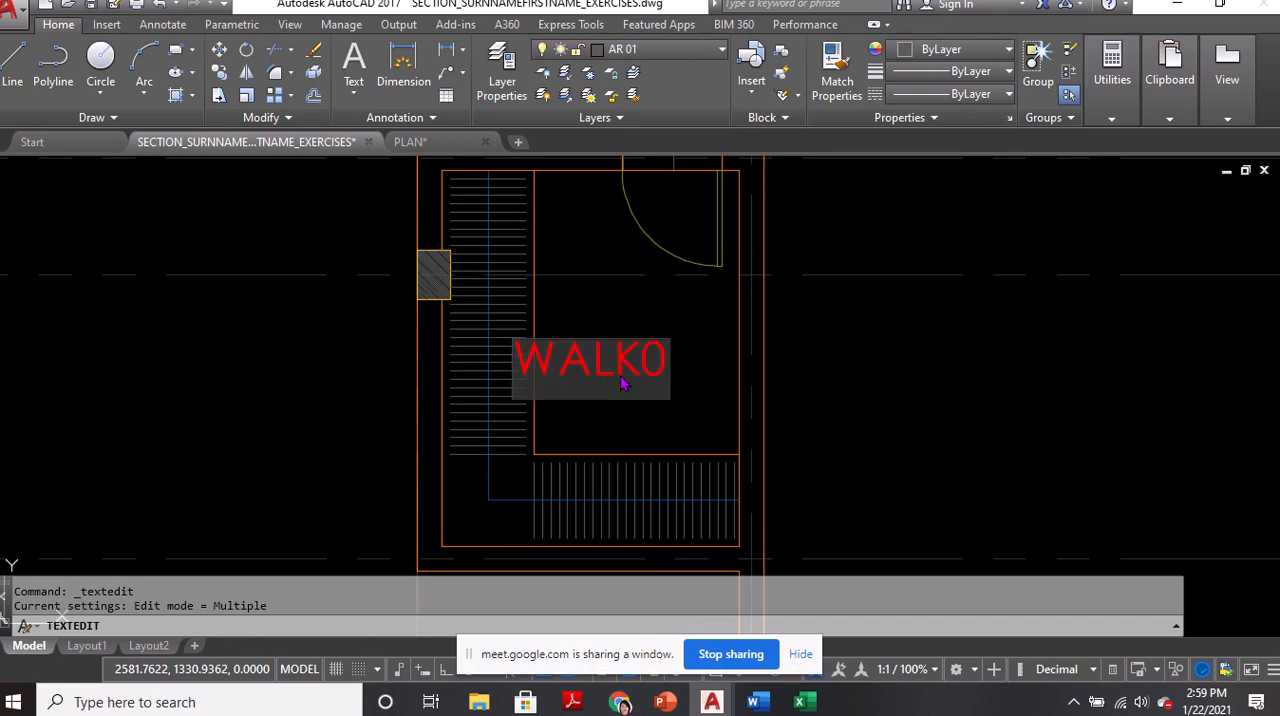
pyautogui.press('BackSpace')
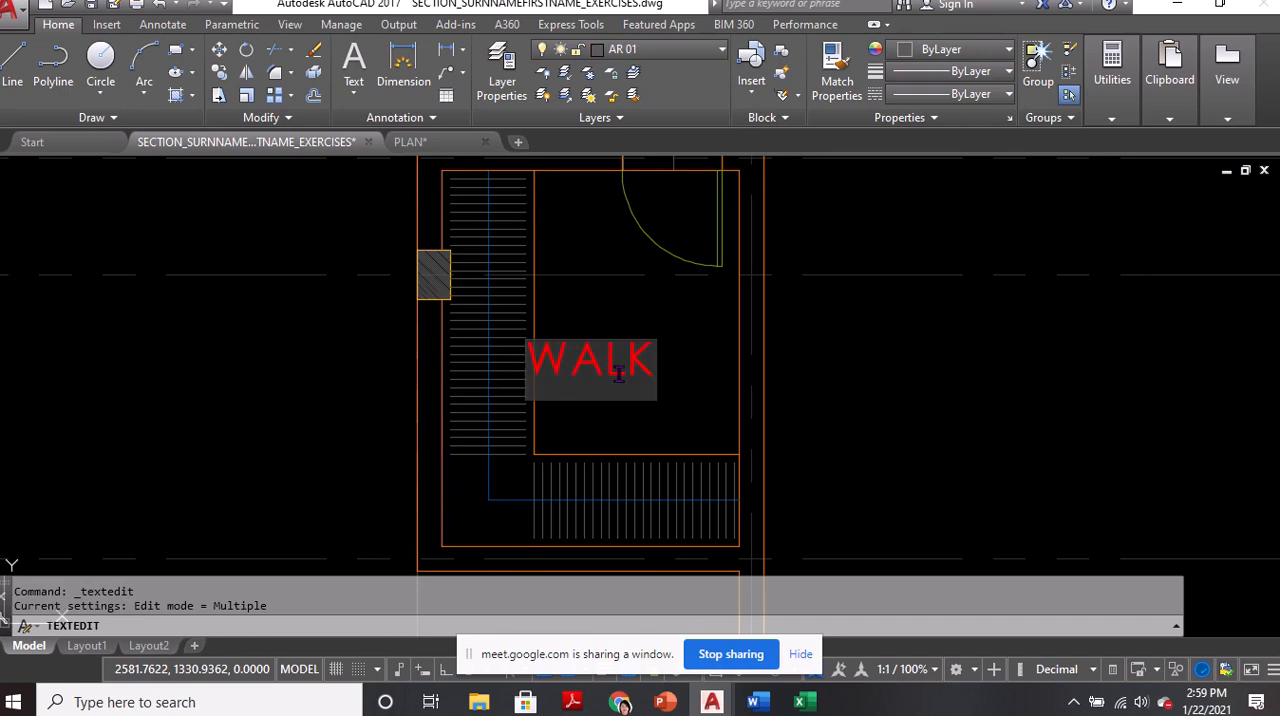
pyautogui.write('IN')
pyautogui.press('BackSpace')
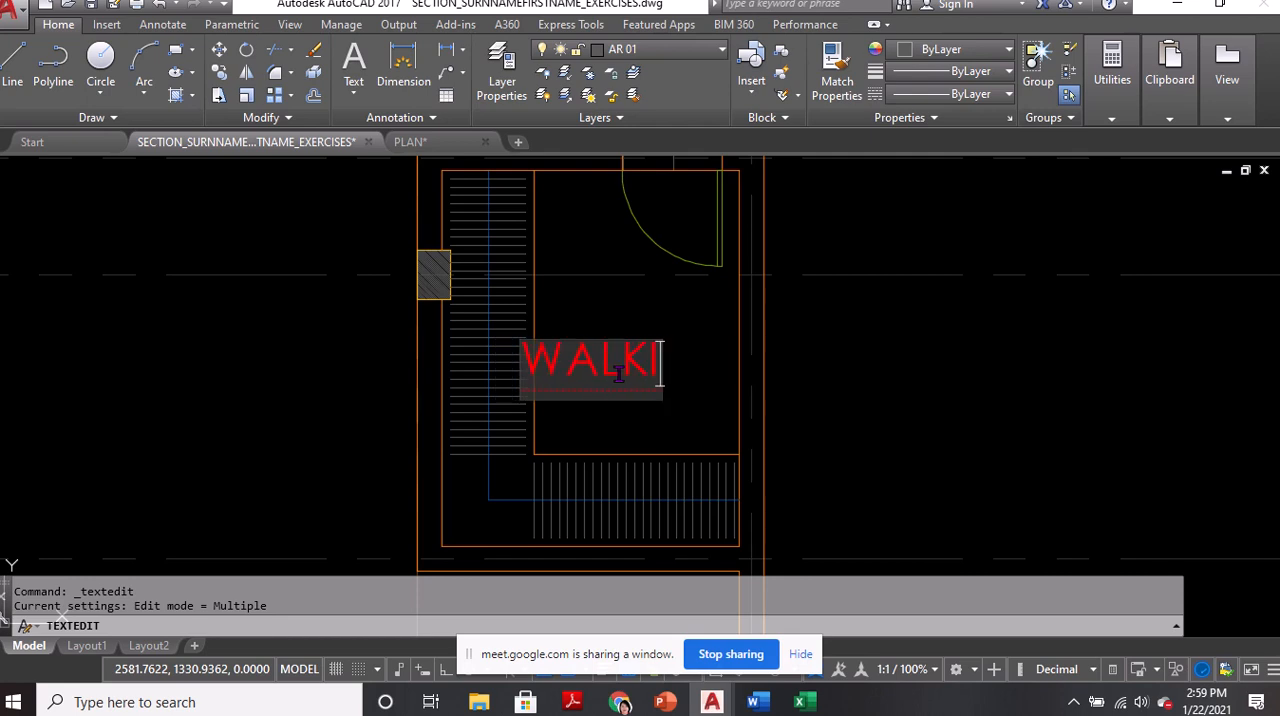
pyautogui.write('-IN')
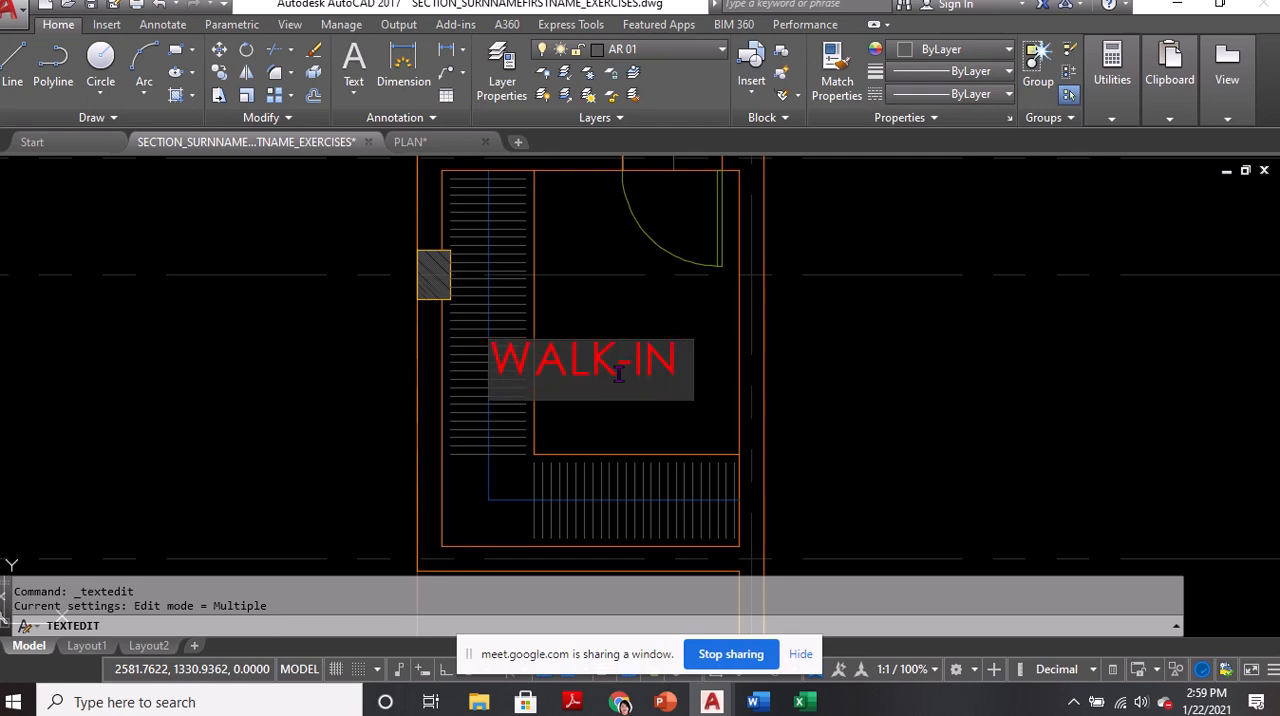
pyautogui.write(' CLOSET')
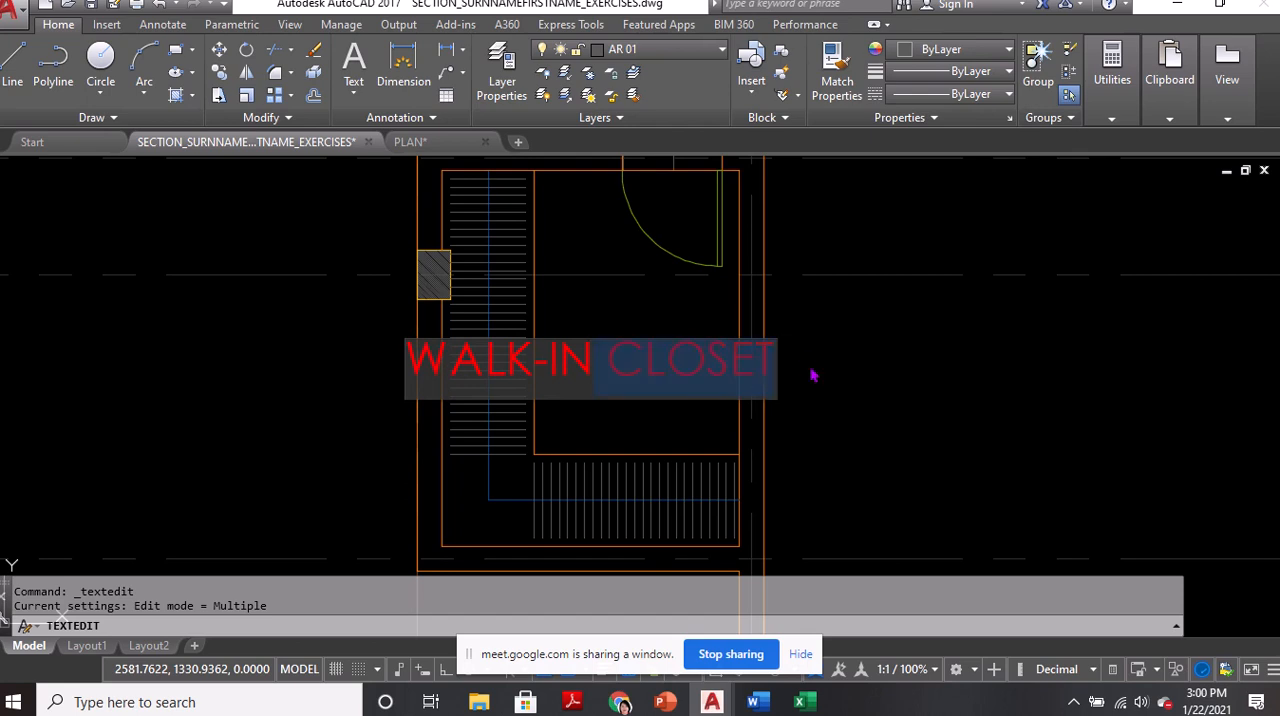
pyautogui.press('BackSpace')
pyautogui.click(834, 311)
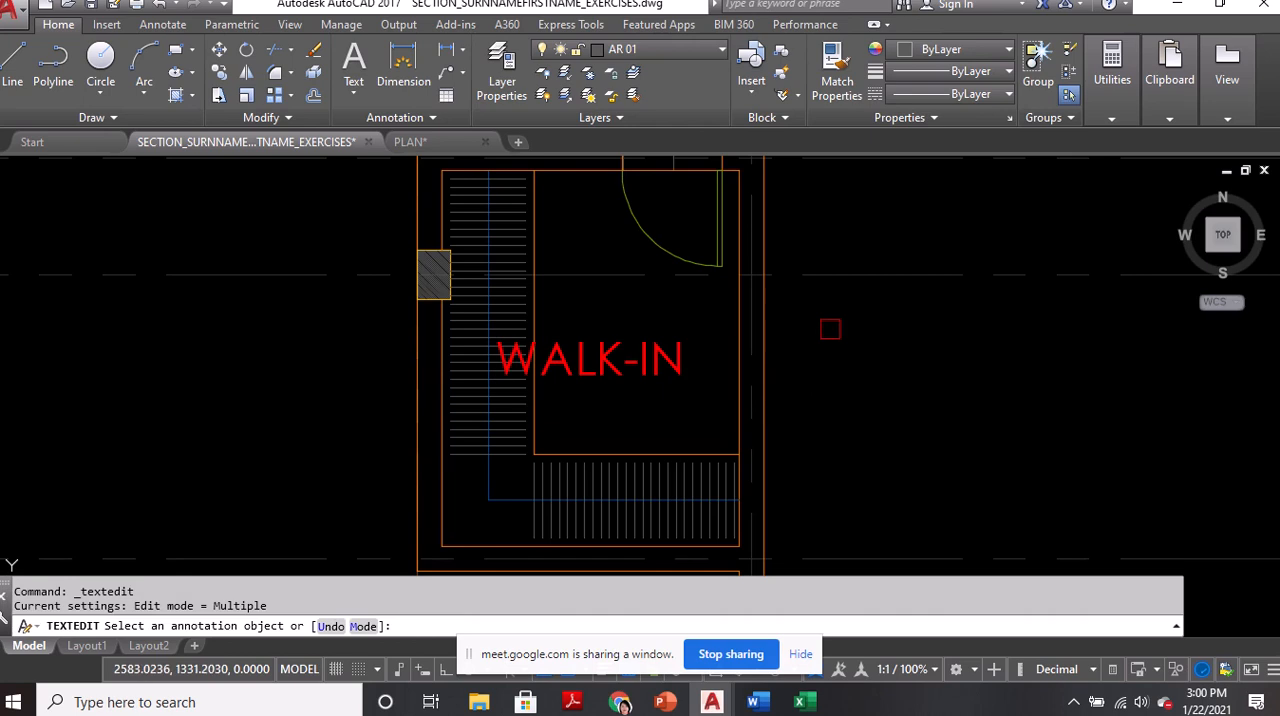
pyautogui.press('Return')
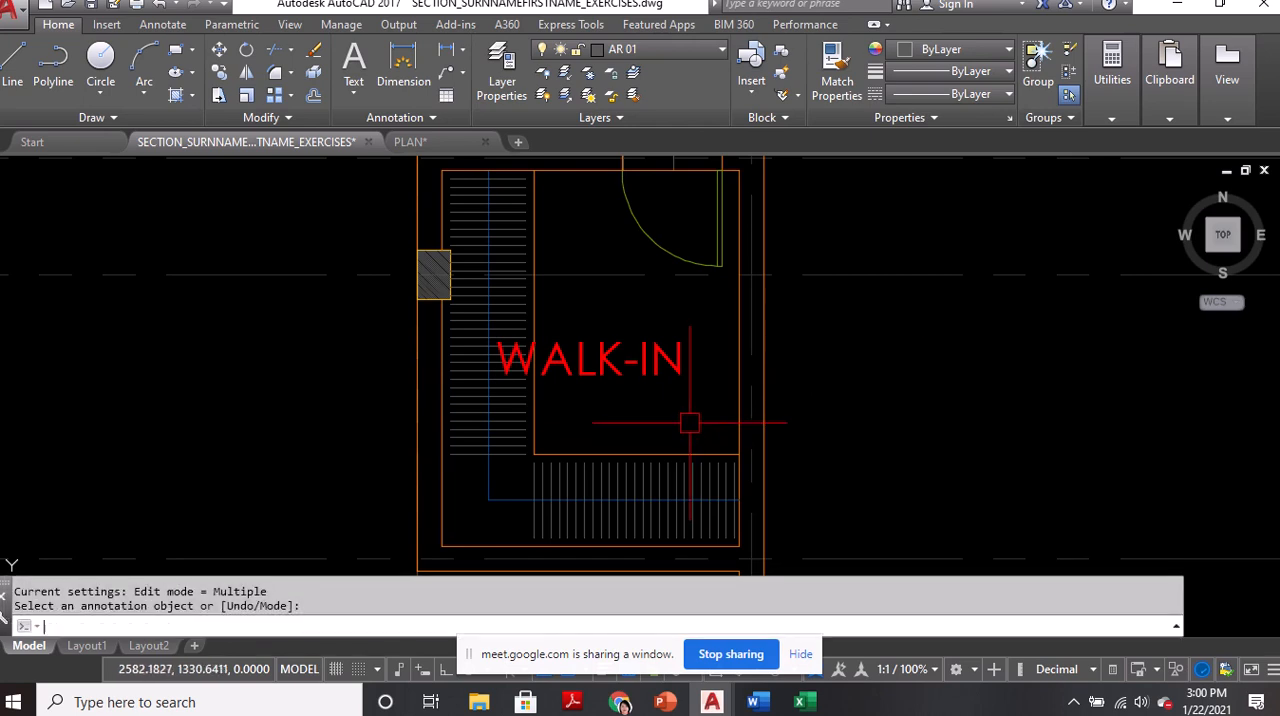
pyautogui.write('m')
pyautogui.press('Return')
pyautogui.click(590, 358)
pyautogui.press('Return')
pyautogui.click(872, 371)
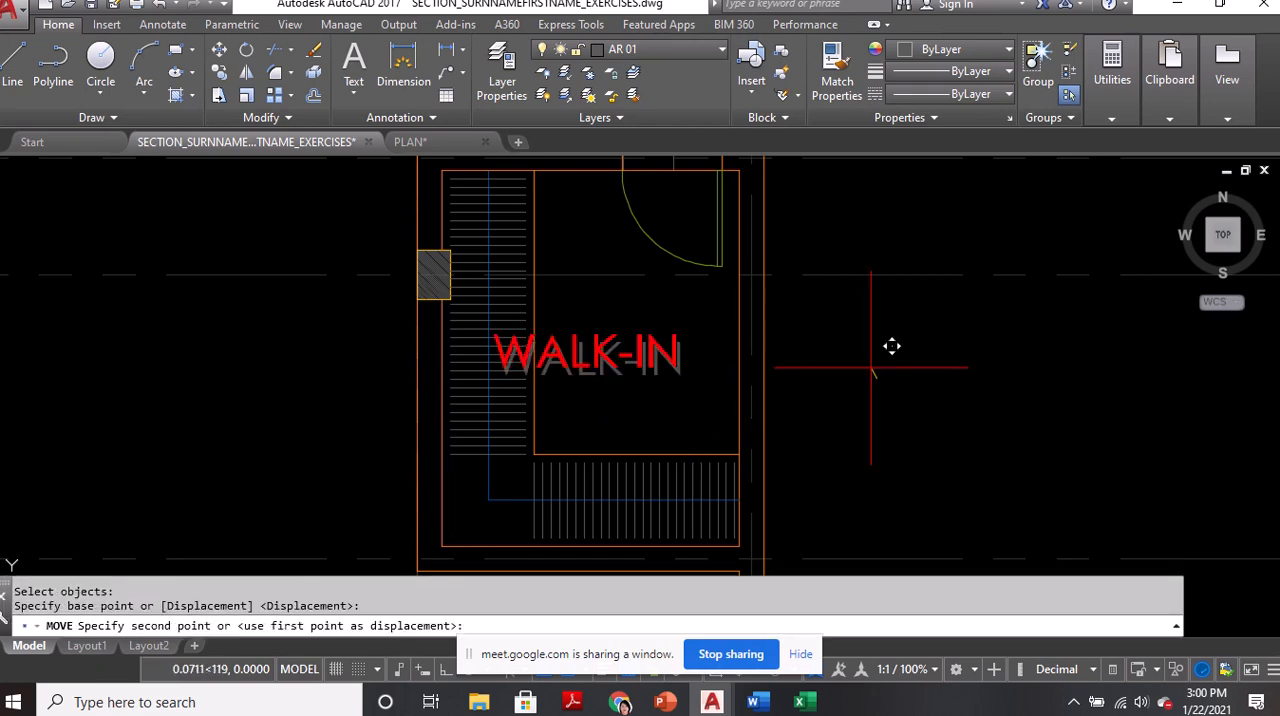
pyautogui.press('Escape')
# Turn on Ortho and move the WALK-IN label straight up a short distance inside the closet
pyautogui.press('F8')
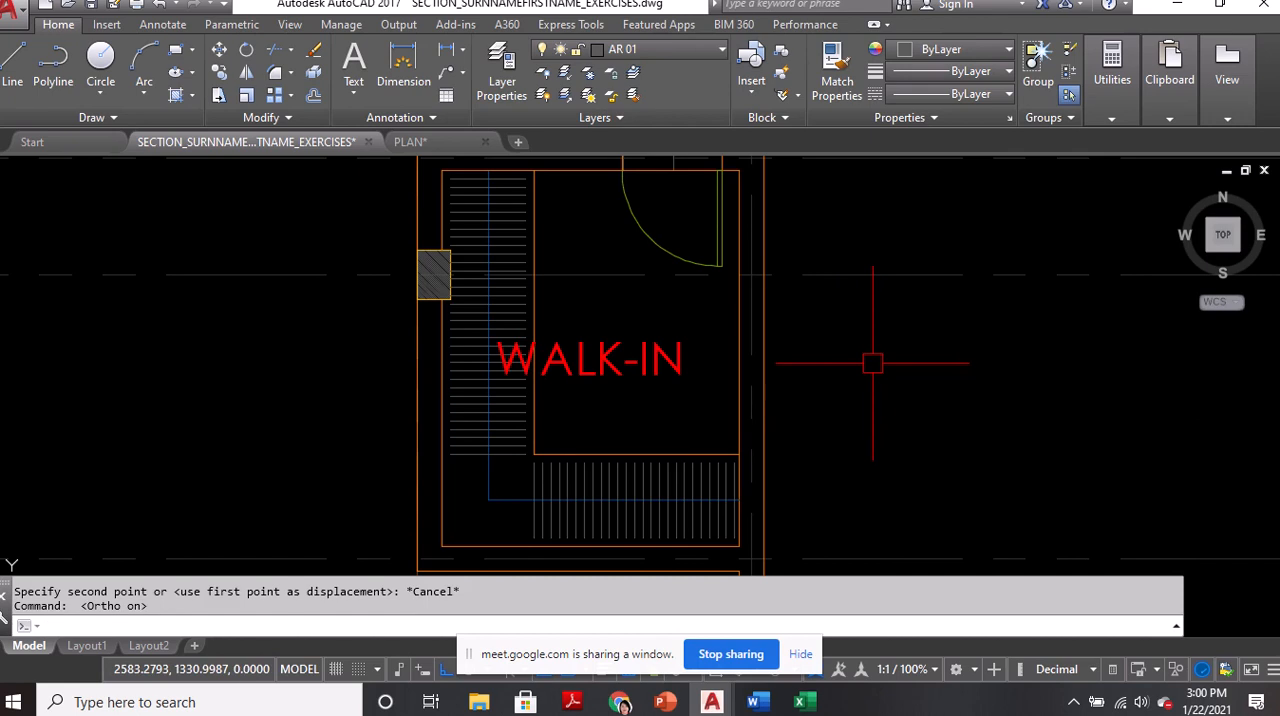
pyautogui.write('m')
pyautogui.press('Return')
pyautogui.click(660, 358)
pyautogui.press('Return')
pyautogui.click(818, 358)
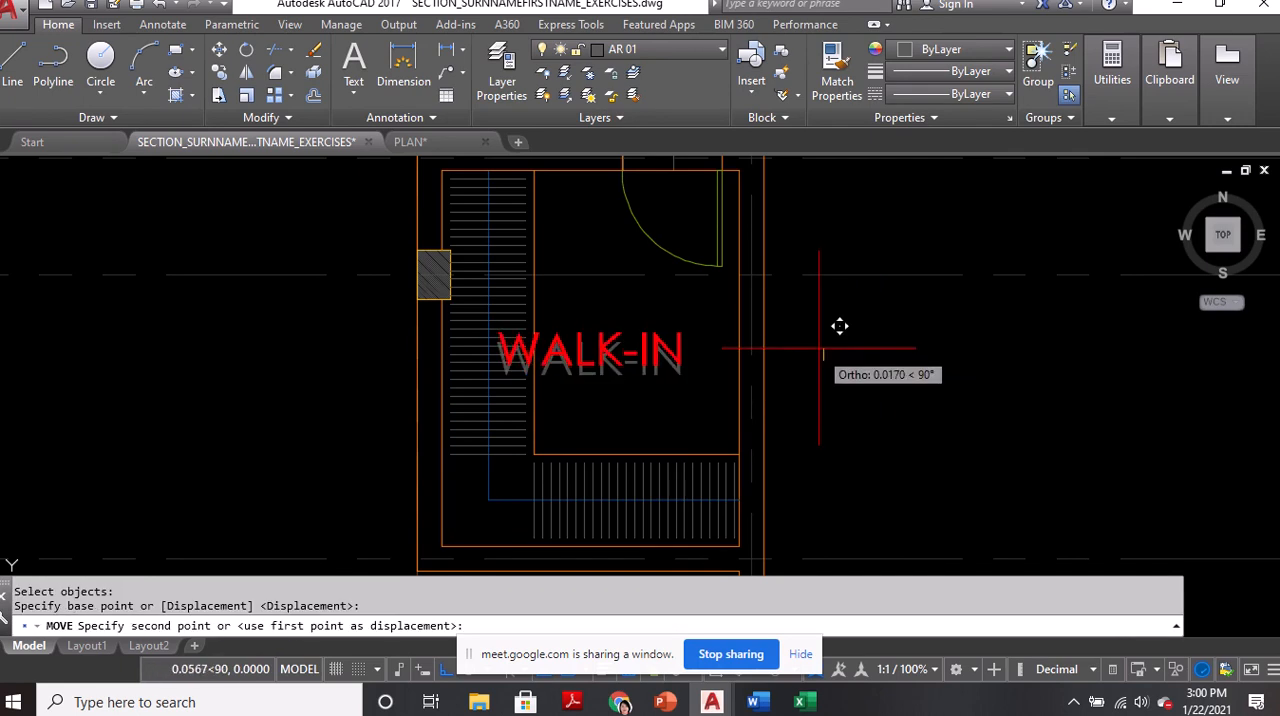
pyautogui.click(818, 336)
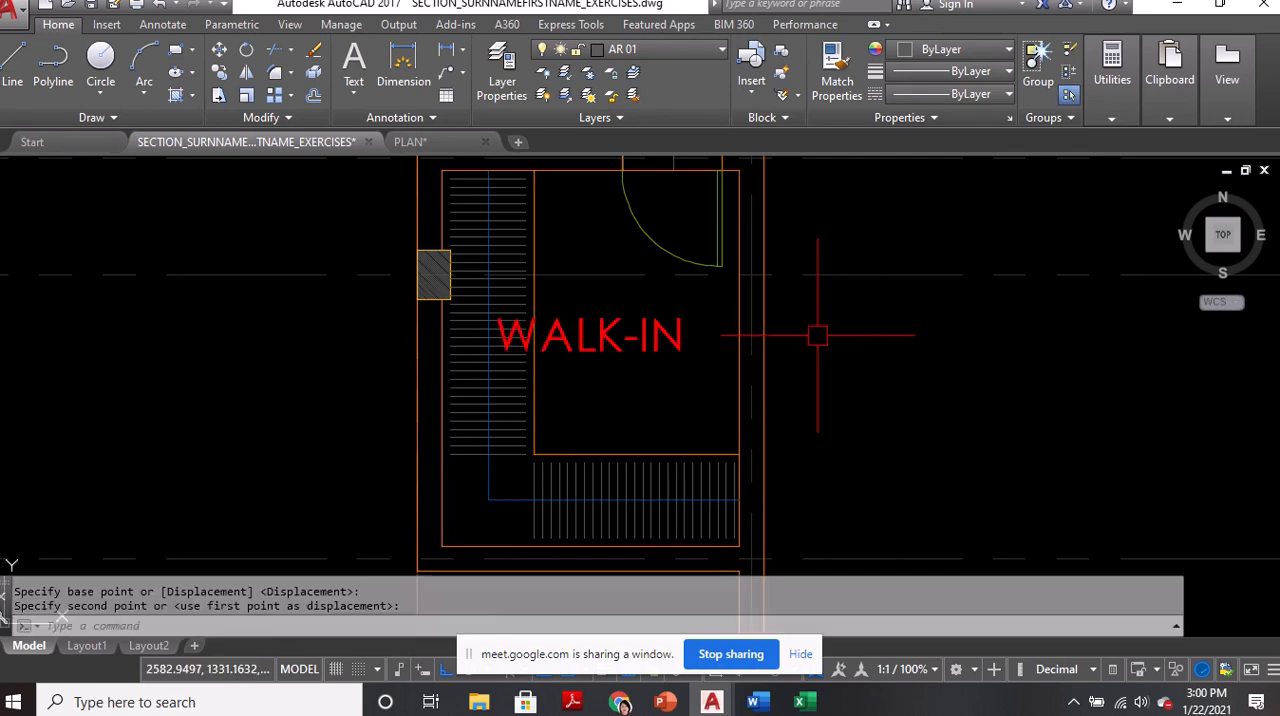
# Copy the WALK-IN label straight down to form a second text line directly beneath it
pyautogui.write('co')
pyautogui.press('Return')
pyautogui.click(600, 336)
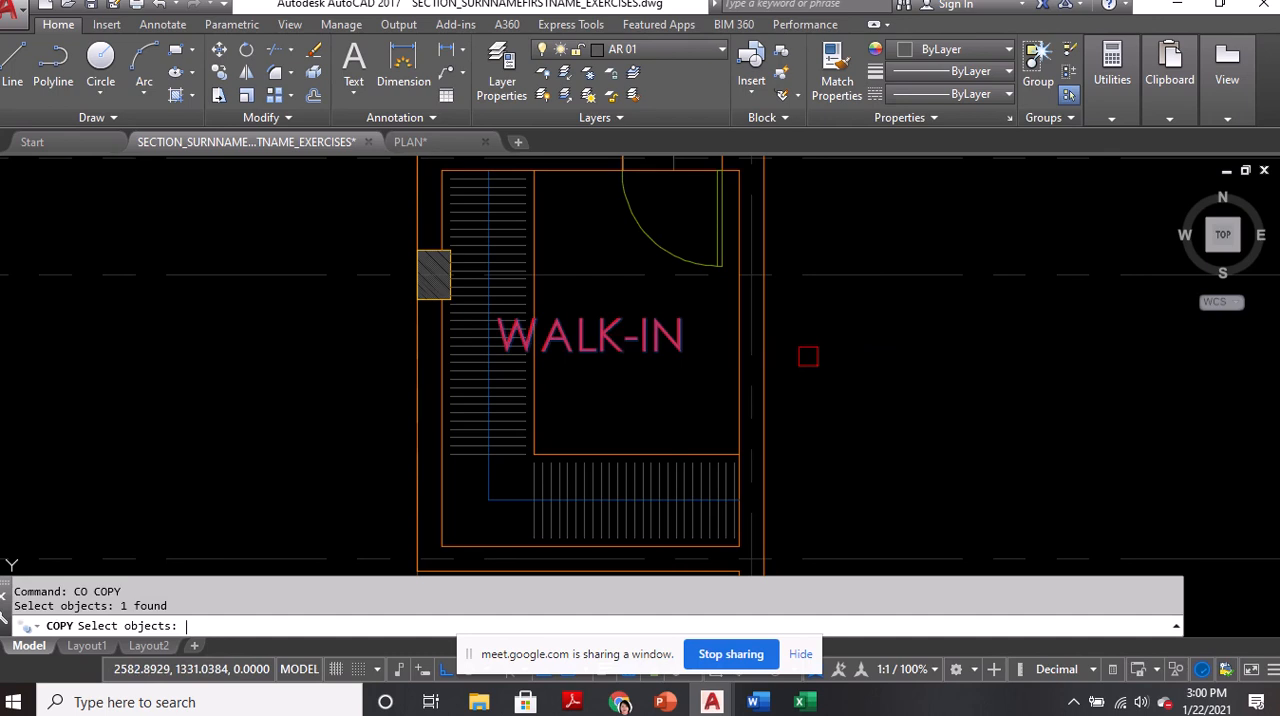
pyautogui.press('Return')
pyautogui.click(830, 350)
pyautogui.click(851, 385)
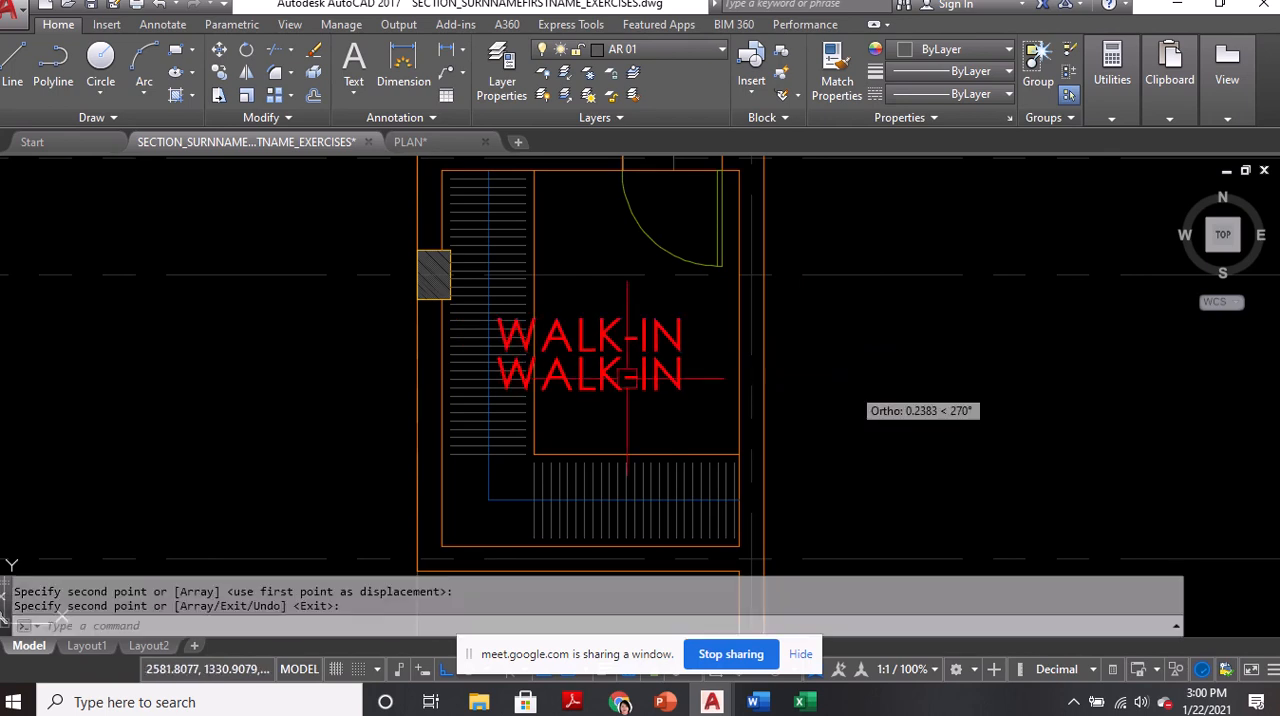
pyautogui.press('Return')
# Change the lower label's text to CLOSET and save the drawing
pyautogui.doubleClick(630, 376)
pyautogui.write('CLOSET')
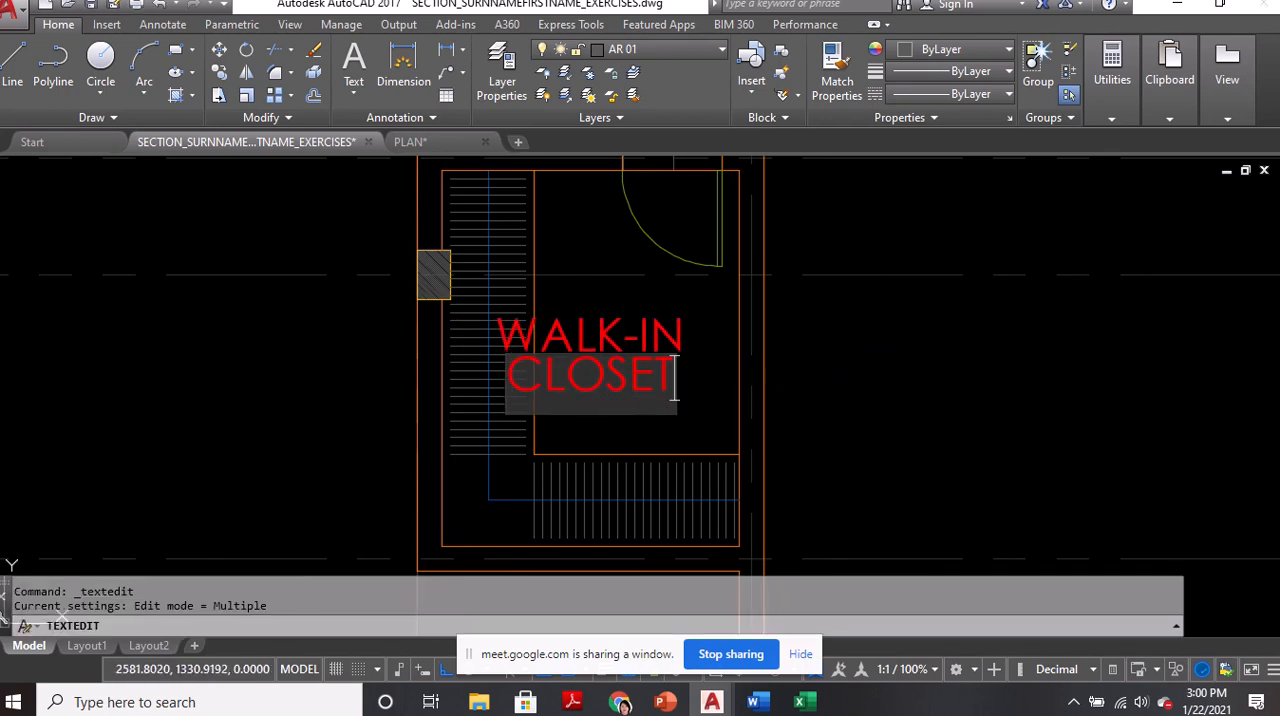
pyautogui.press('Return')
pyautogui.press('Return')
pyautogui.scroll(-2, 612, 433)
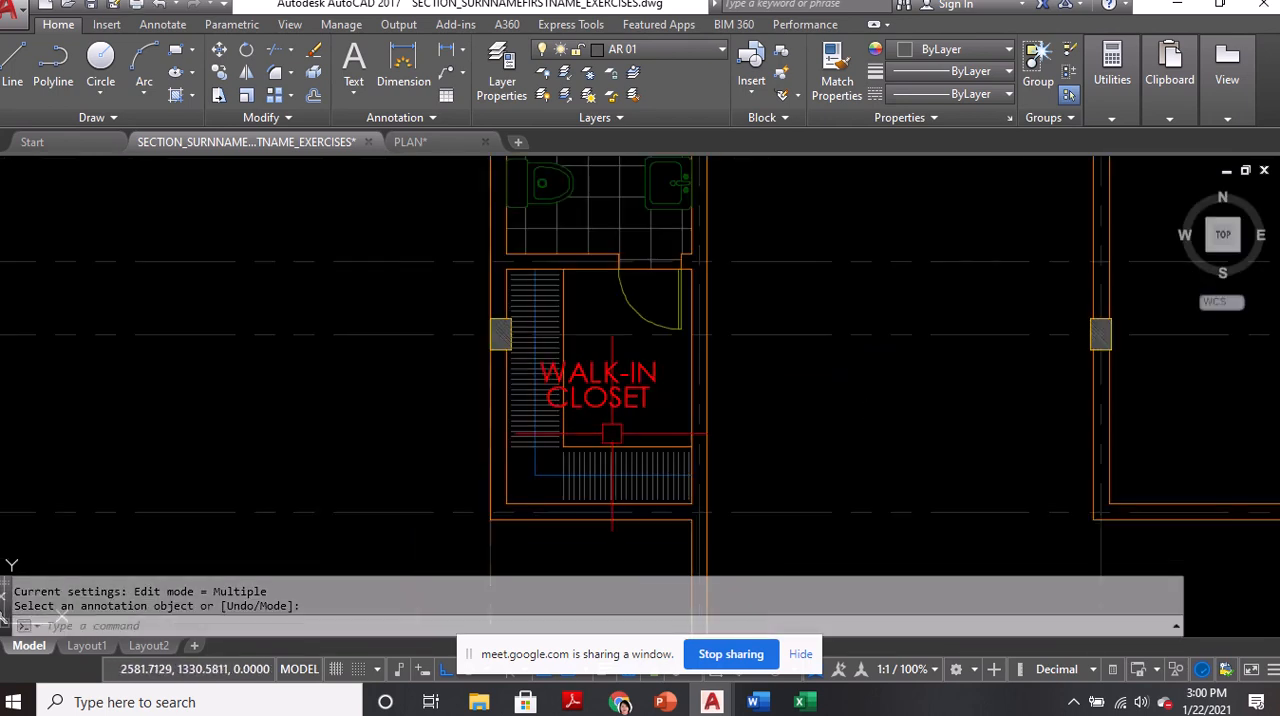
pyautogui.hotkey('ctrl', 's')
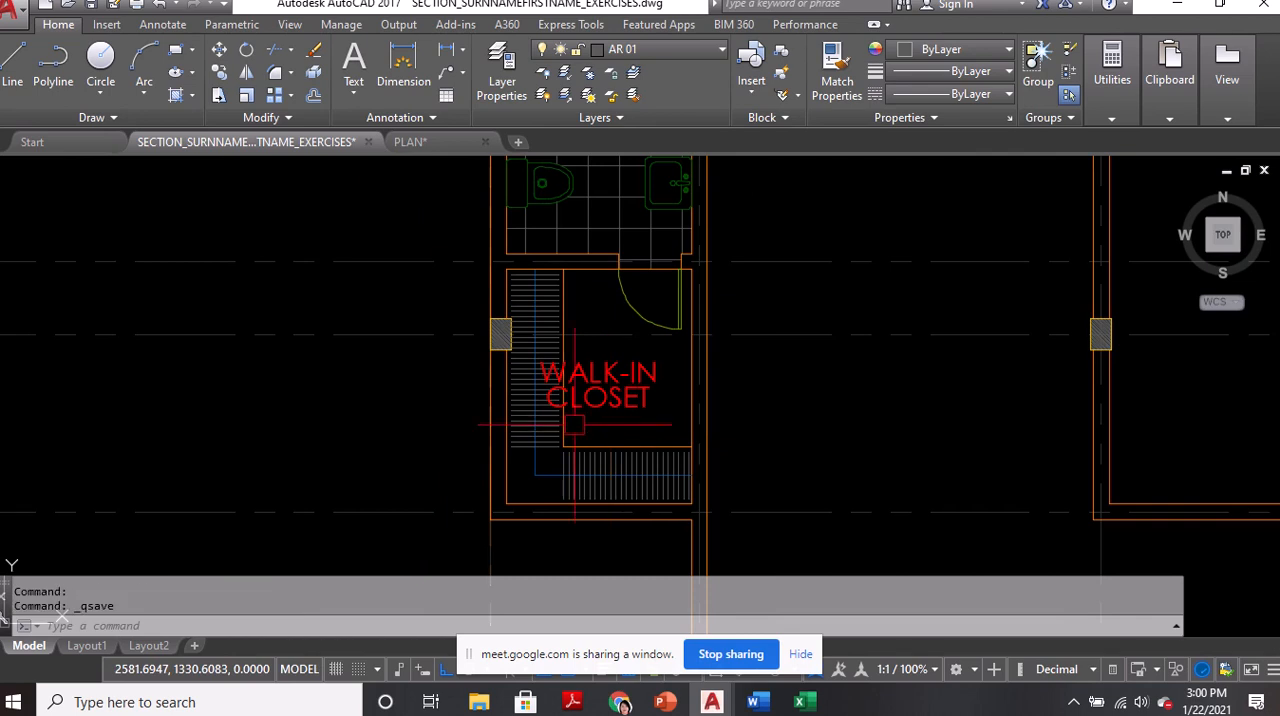
# Examine the walk-in closet and its D3 door opening in the reference plan, comparing them with the drafted closet
pyautogui.scroll(-5, 343, 401)
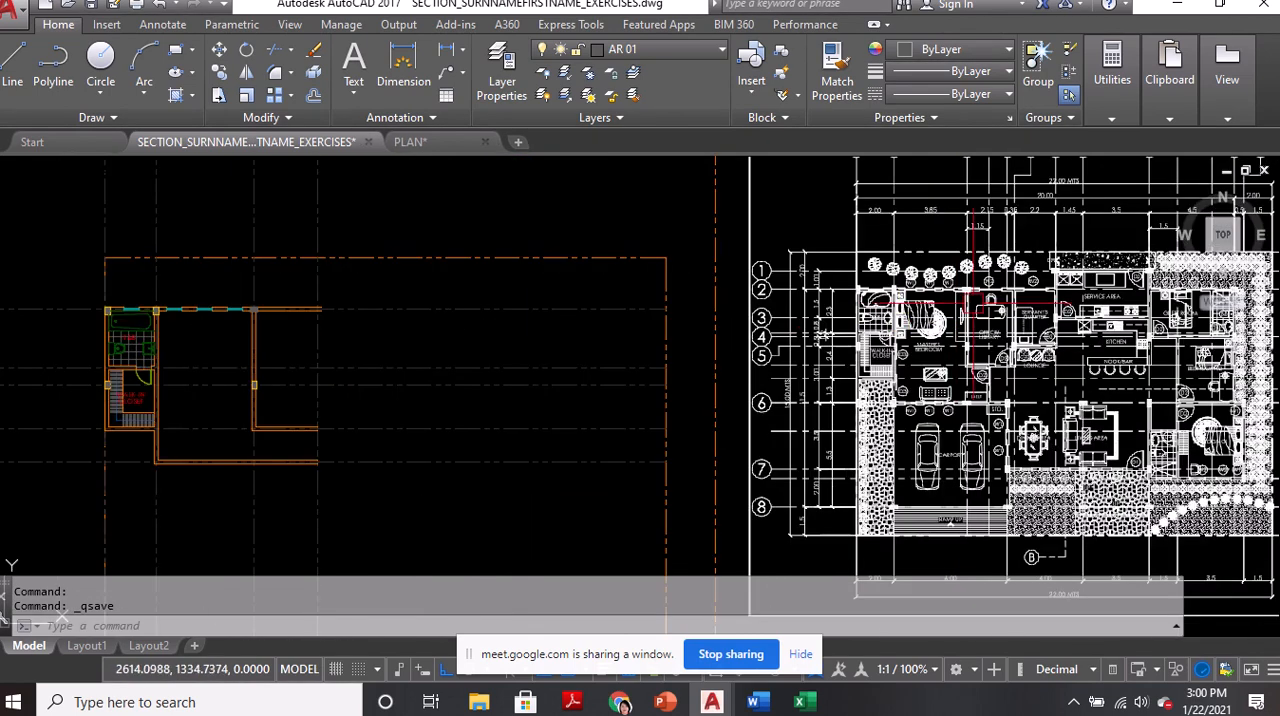
pyautogui.scroll(6, 990, 312)
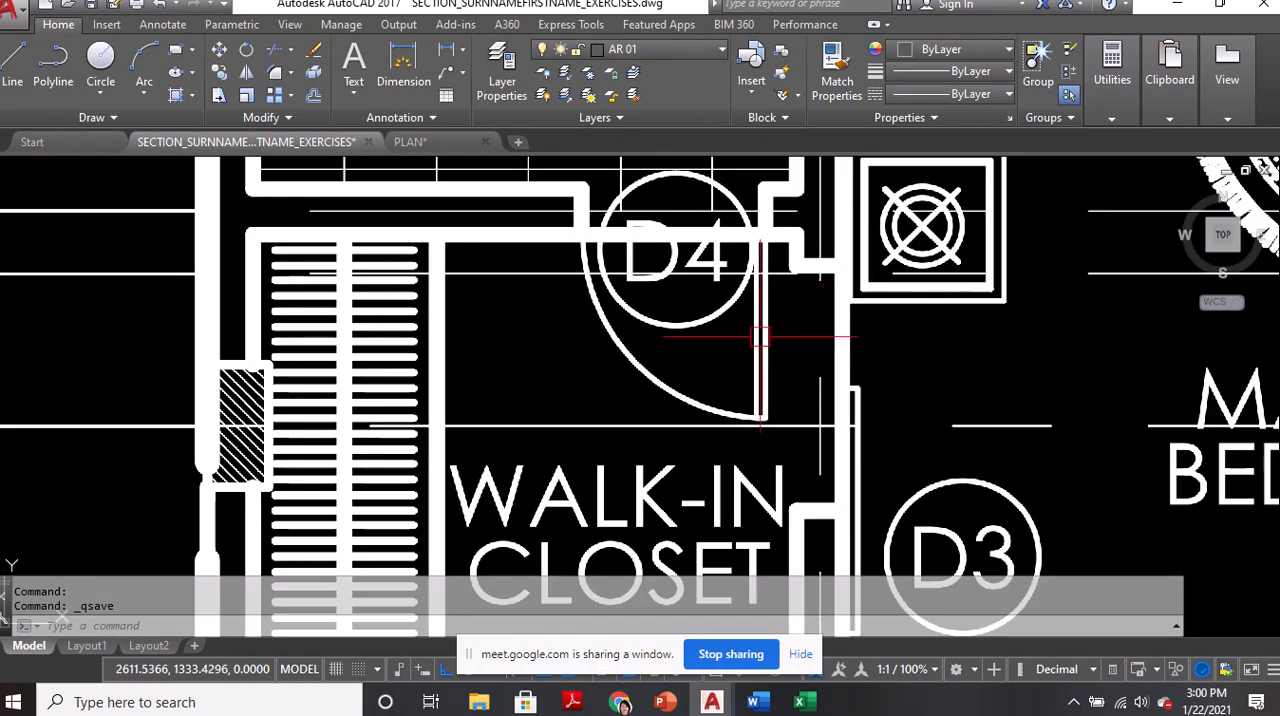
pyautogui.scroll(-4, 817, 411)
pyautogui.scroll(2, 817, 431)
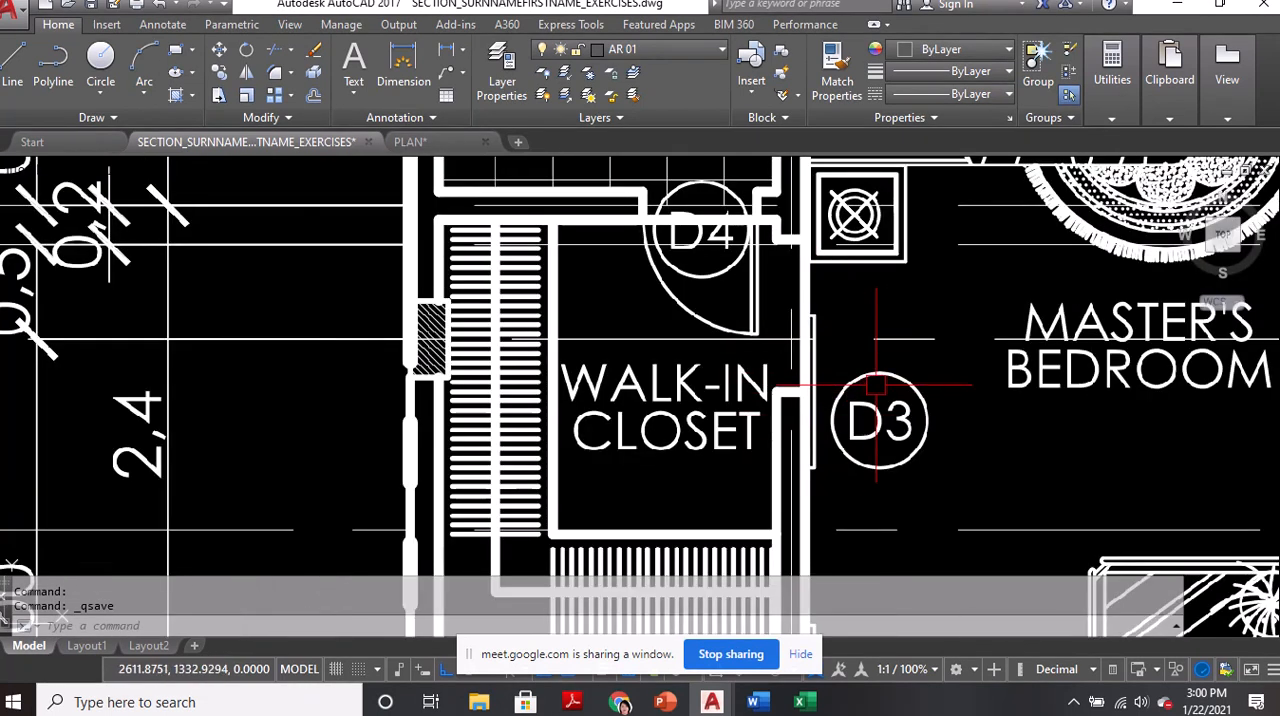
pyautogui.scroll(-5, 876, 385)
pyautogui.moveTo(480, 419); pyautogui.dragTo(1279, 387, button='middle')
pyautogui.moveTo(500, 440); pyautogui.dragTo(1018, 326, button='middle')
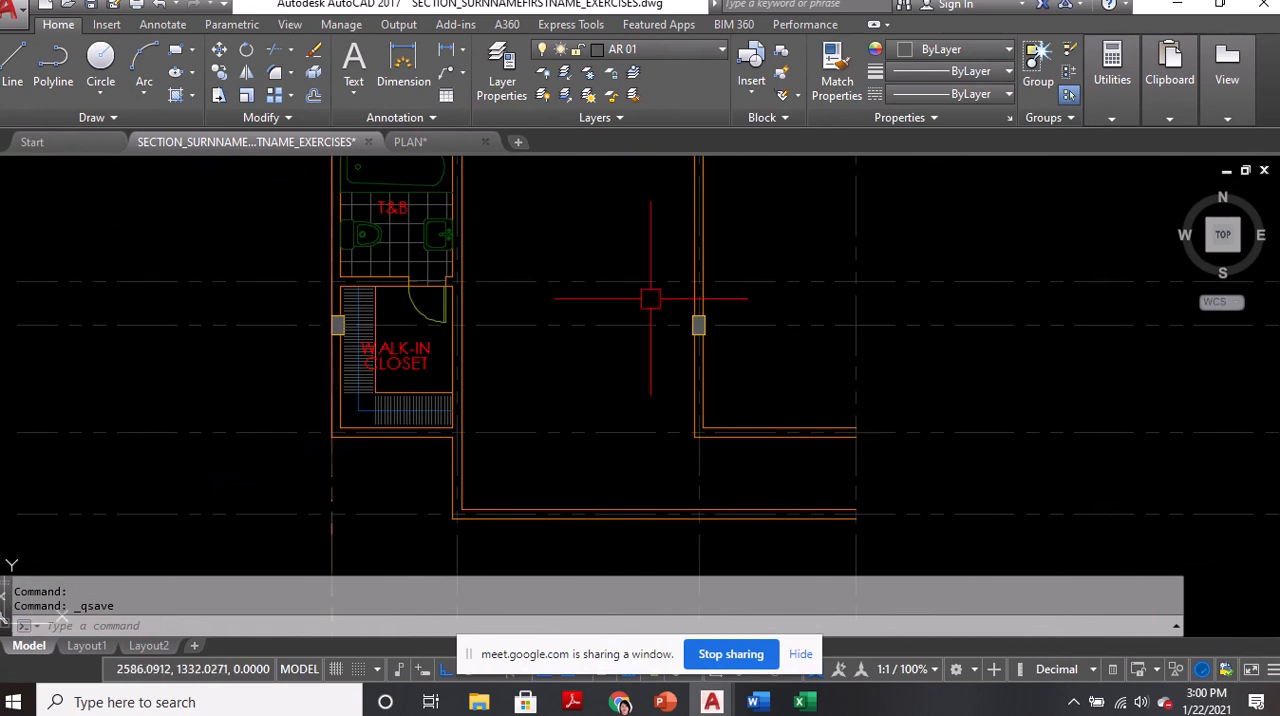
pyautogui.scroll(2, 425, 363)
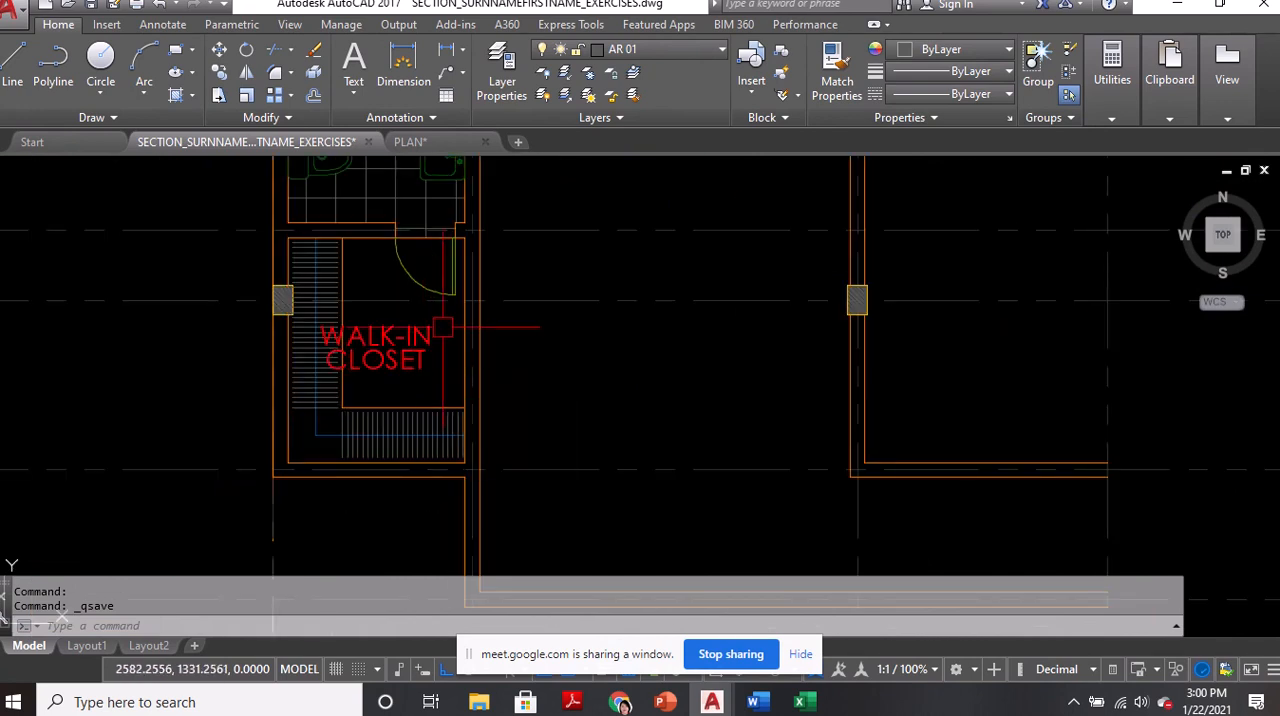
pyautogui.moveTo(398, 366); pyautogui.dragTo(396, 390, button='middle')
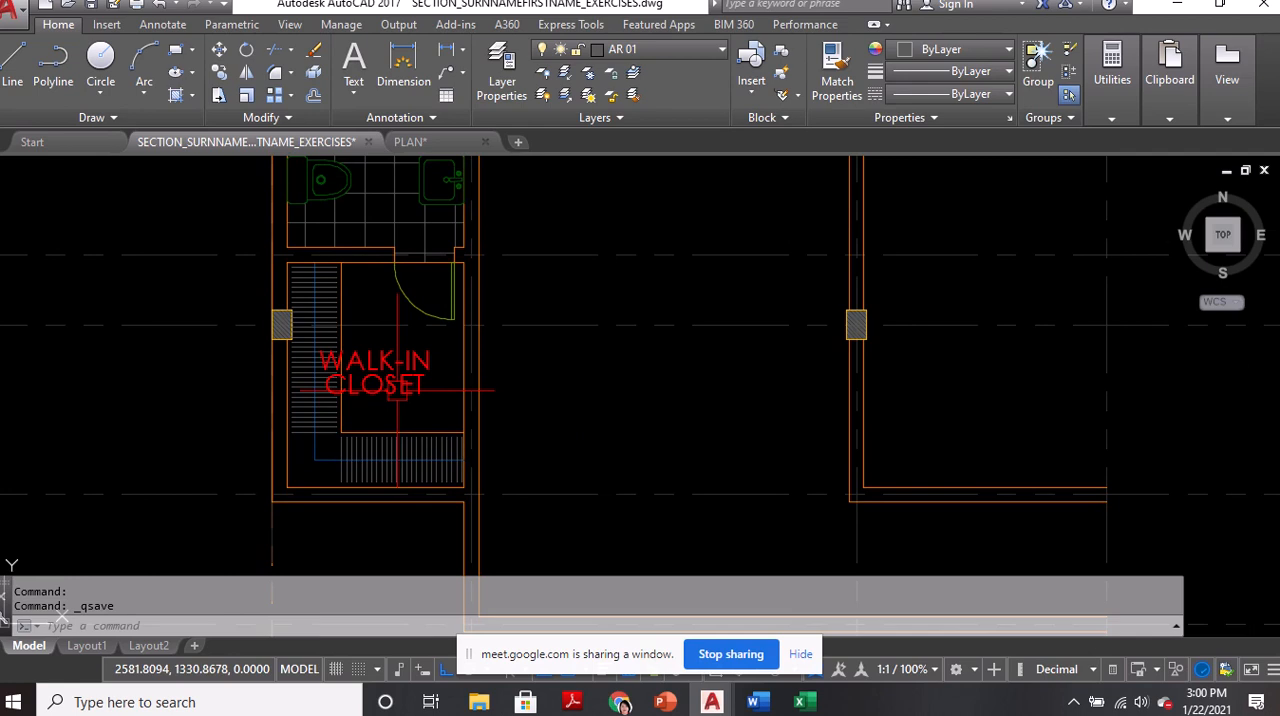
pyautogui.moveTo(395, 385)
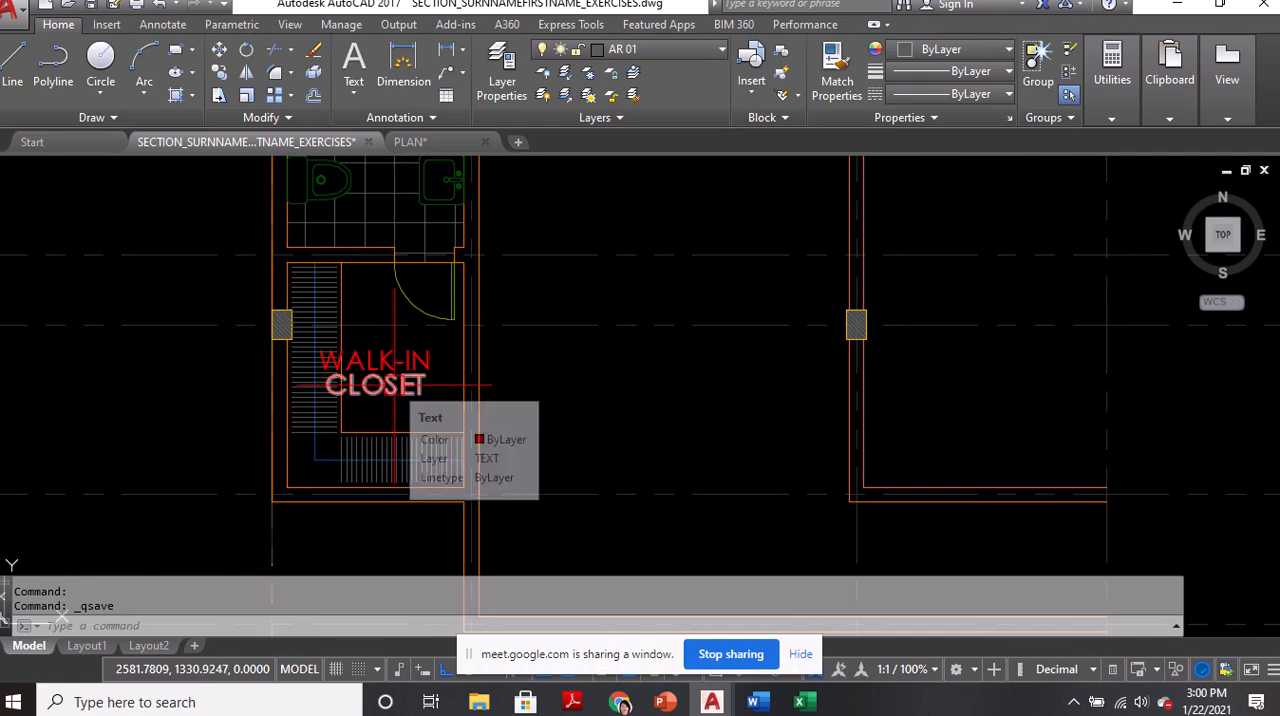
# Offset the walk-in closet's north wall line 0.1 southward into the closet
pyautogui.scroll(4, 415, 275)
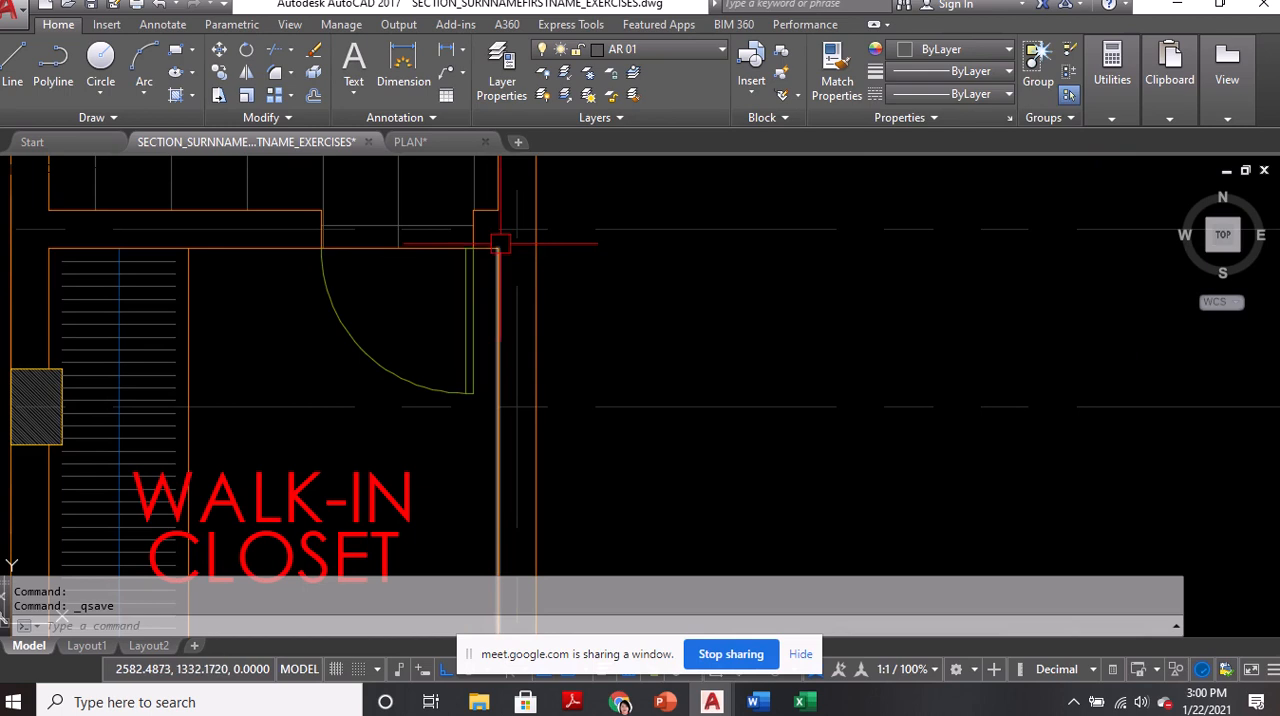
pyautogui.write('o')
pyautogui.press('Return')
pyautogui.write('.')
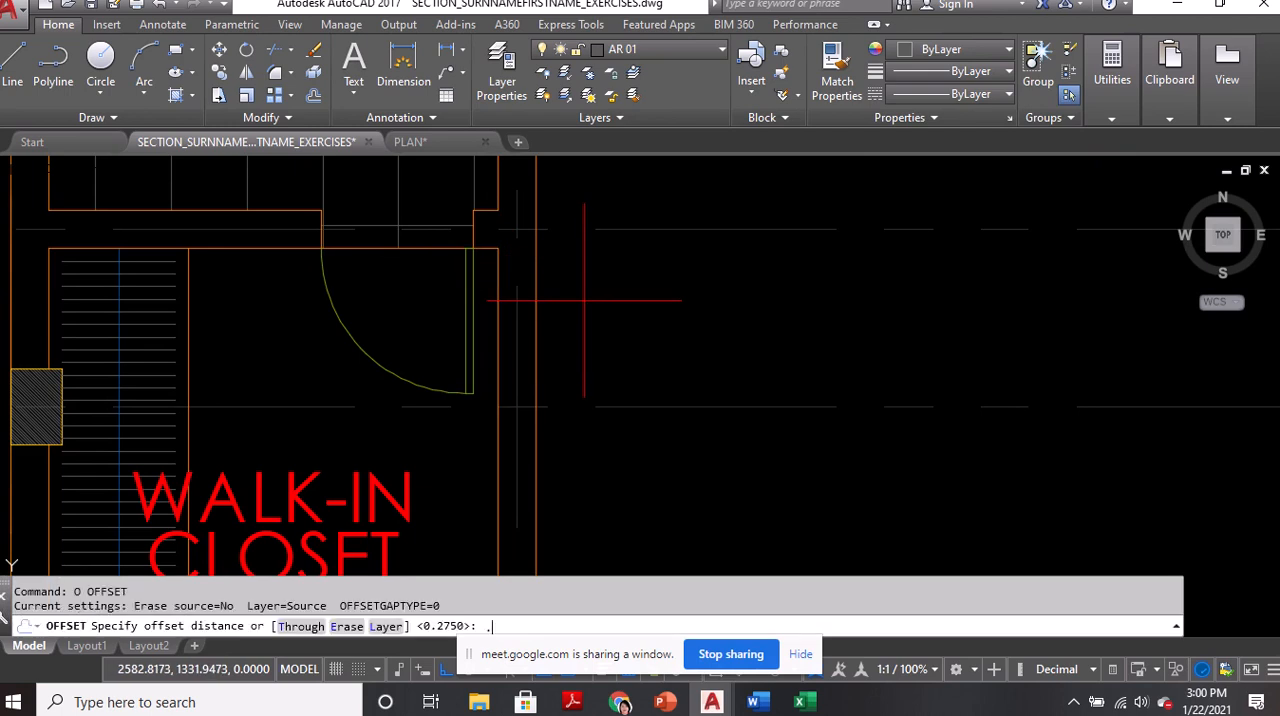
pyautogui.write('1')
pyautogui.press('Return')
pyautogui.scroll(4, 494, 249)
pyautogui.click(494, 250)
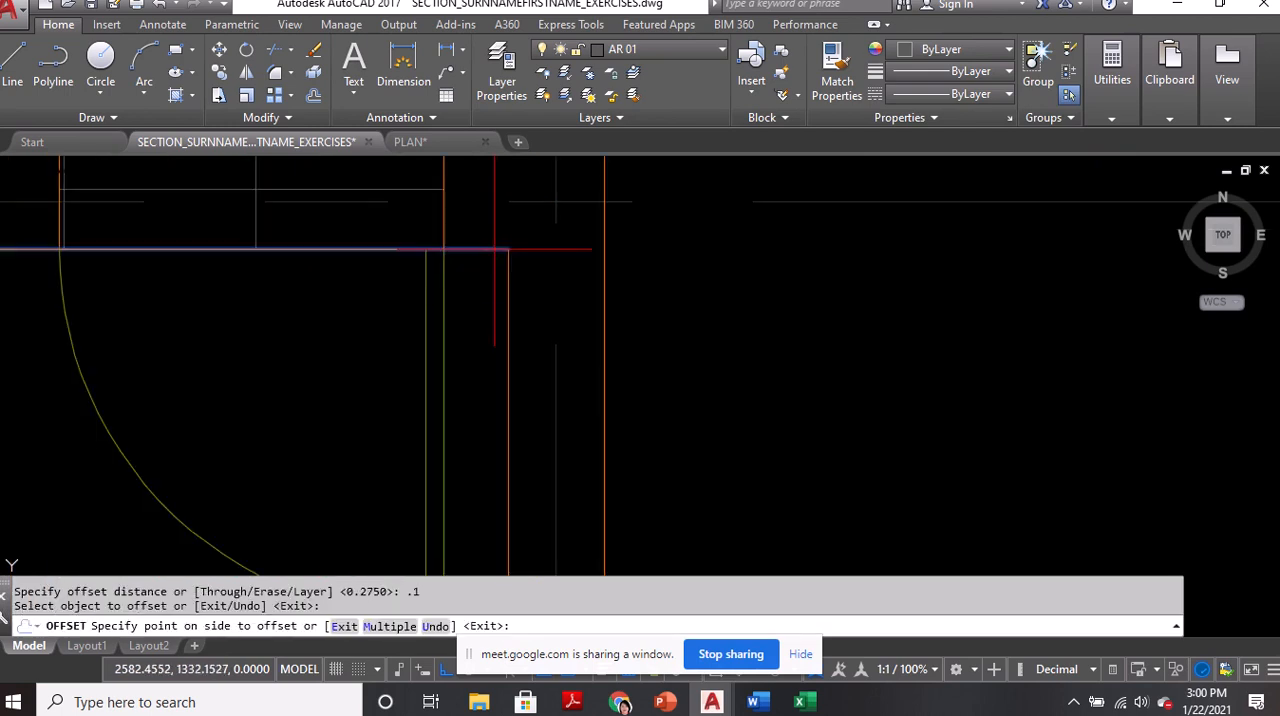
pyautogui.click(485, 326)
pyautogui.press('Return')
# Stretch the offset line's west end across to the outer face of the east wall, leaving a short jamb line within the wall thickness
pyautogui.click(484, 315)
pyautogui.scroll(-4, 520, 325)
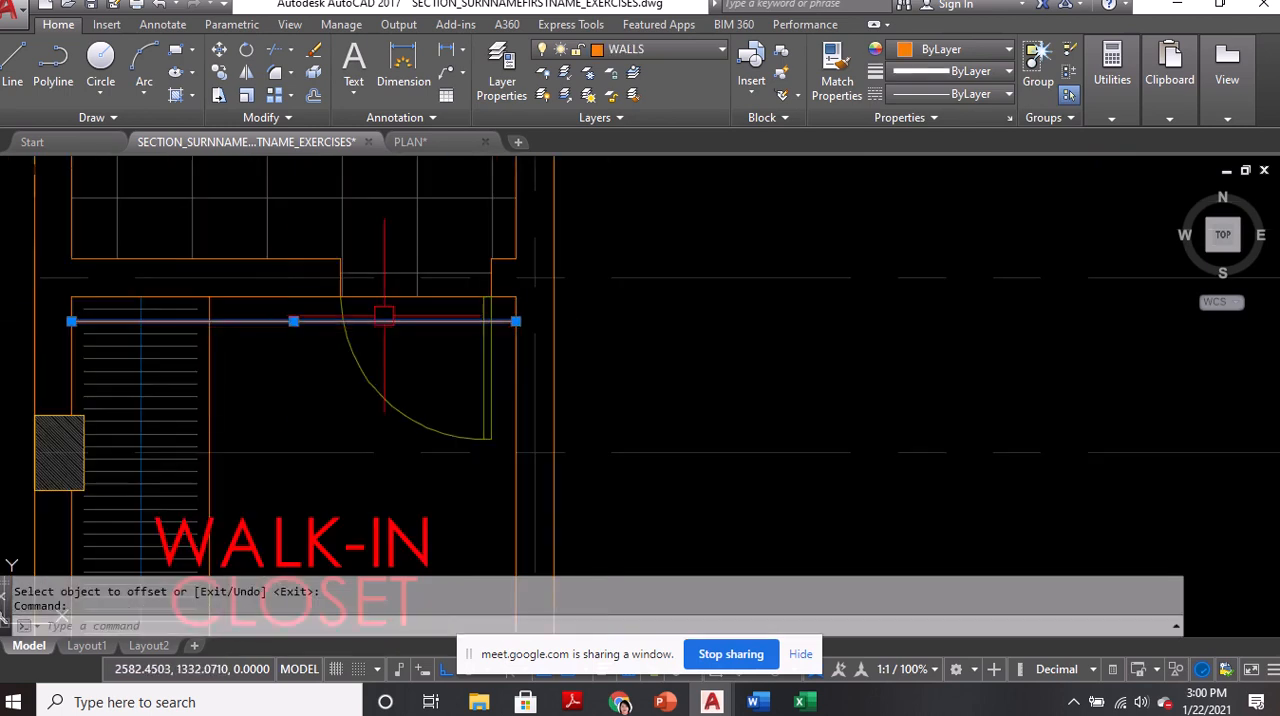
pyautogui.click(71, 321)
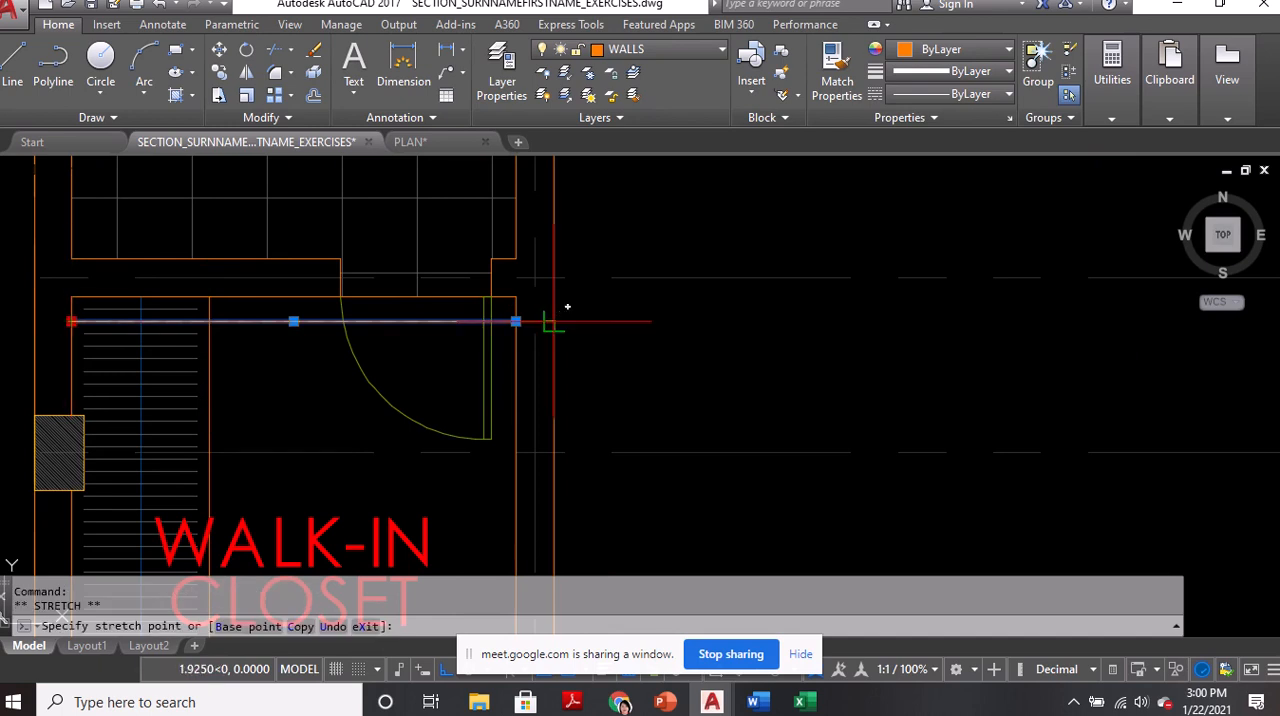
pyautogui.press('Escape')
# Offset the short jamb line in the closet's east wall 0.7 southward to mark the door opening's other side
pyautogui.write('o')
pyautogui.press('Return')
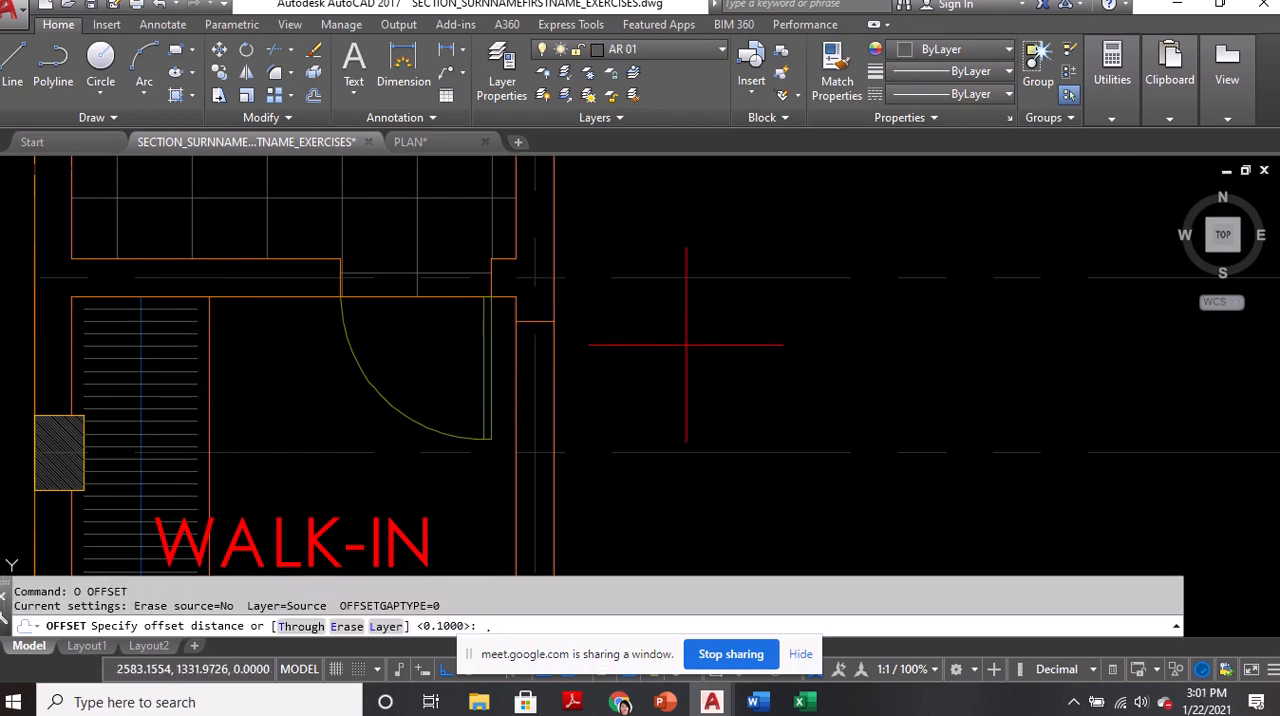
pyautogui.write('.7')
pyautogui.press('Return')
pyautogui.scroll(5, 502, 327)
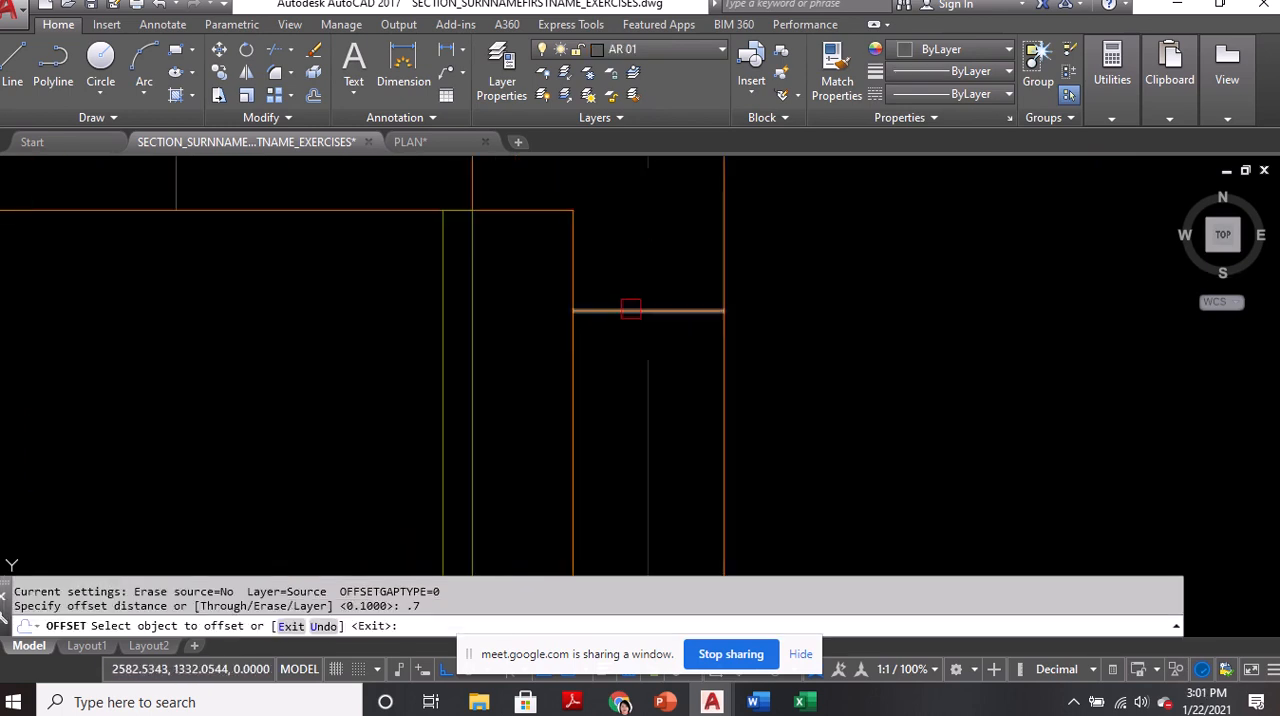
pyautogui.click(522, 321)
pyautogui.scroll(-5, 524, 322)
pyautogui.click(703, 386)
pyautogui.press('Return')
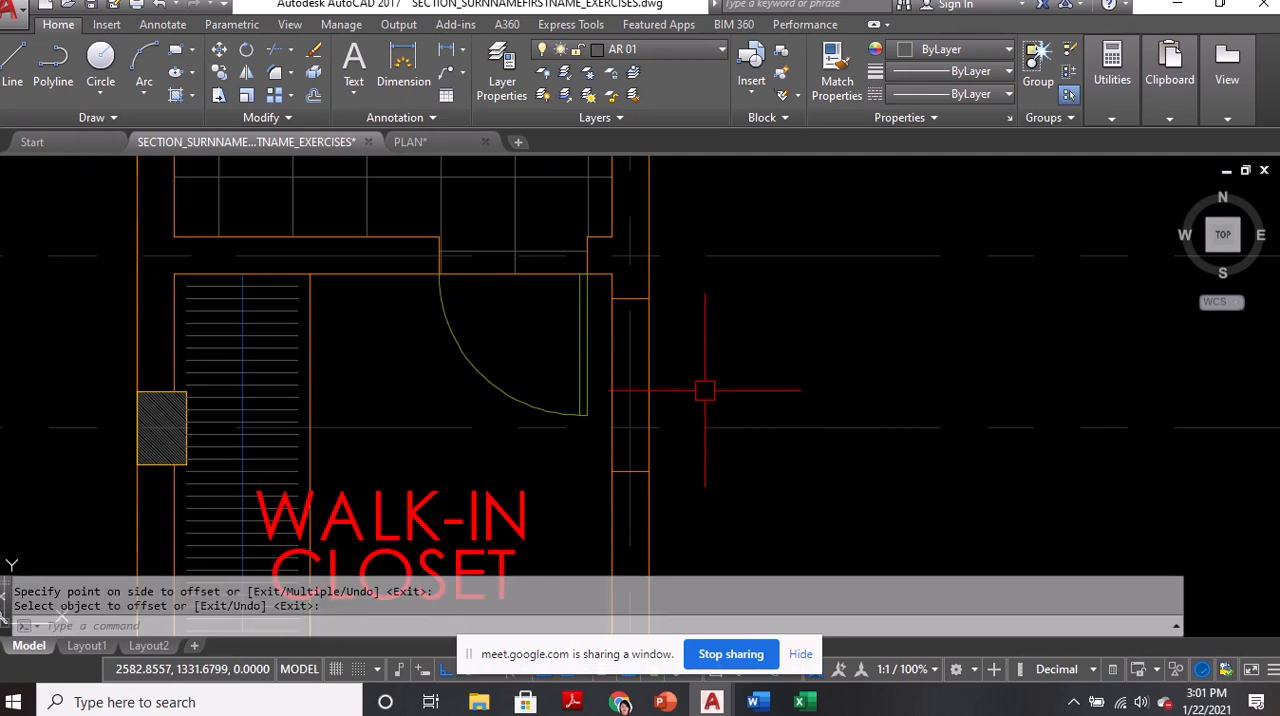
# Trim both east wall lines between the two jamb lines to open the closet doorway
pyautogui.write('tr')
pyautogui.press('Return')
pyautogui.press('Return')
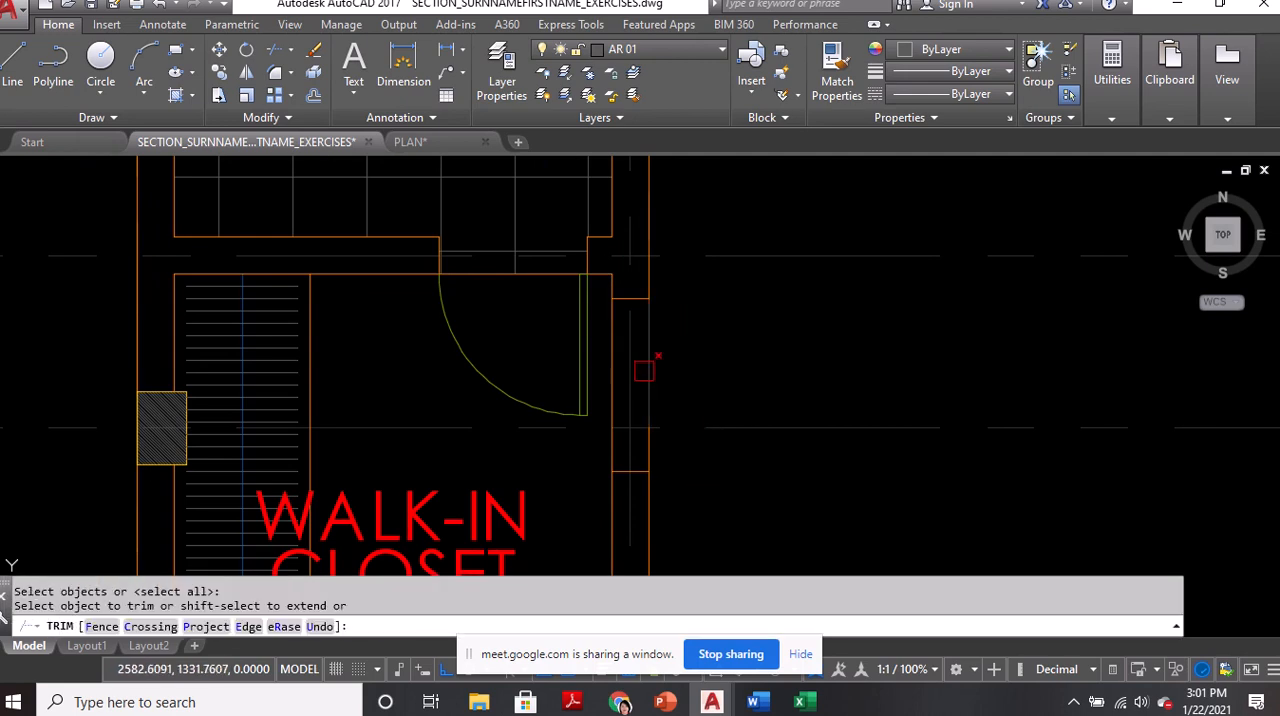
pyautogui.scroll(2, 615, 443)
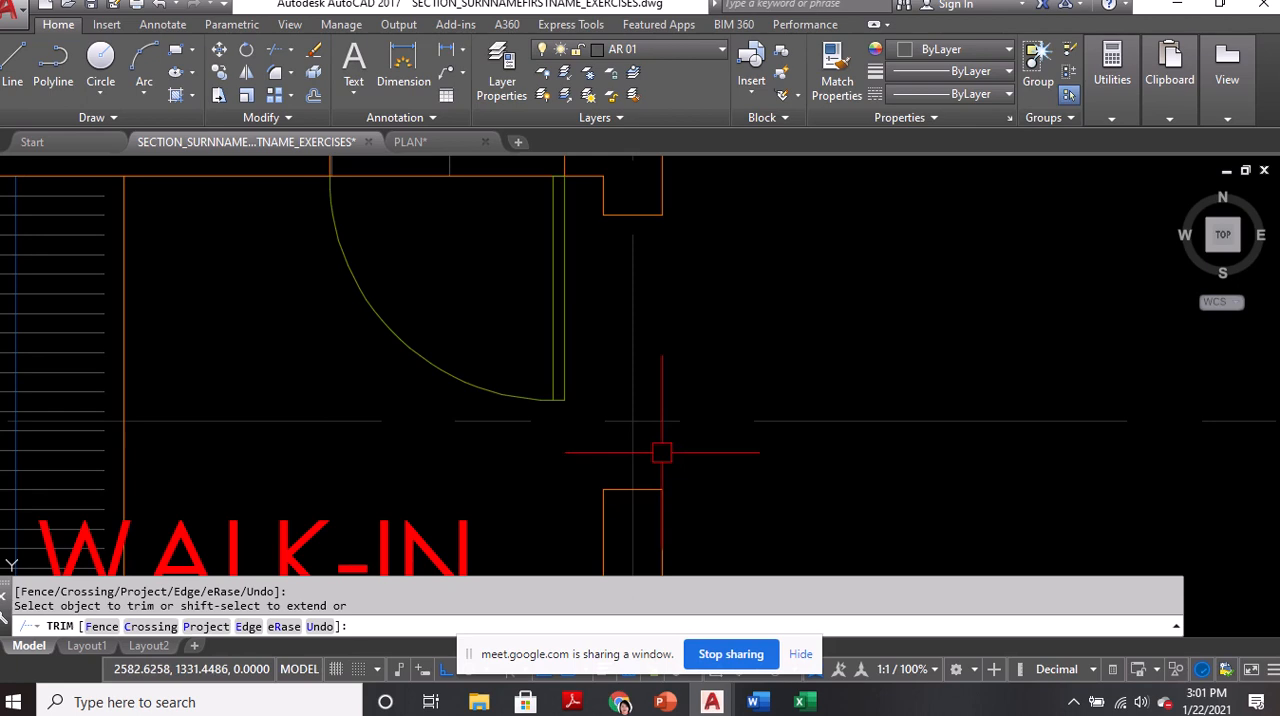
pyautogui.scroll(-2, 661, 452)
pyautogui.press('Return')
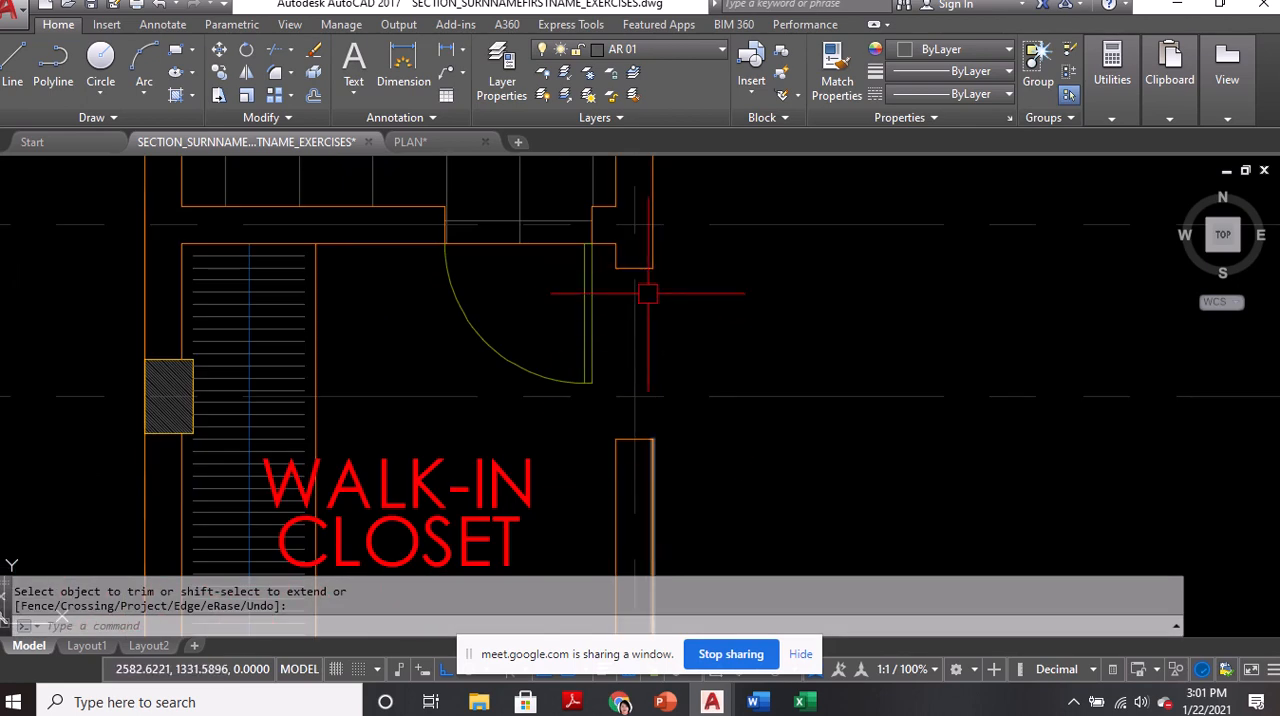
# Make DOOR FLOOR PLAN the current layer
pyautogui.scroll(-3, 690, 388)
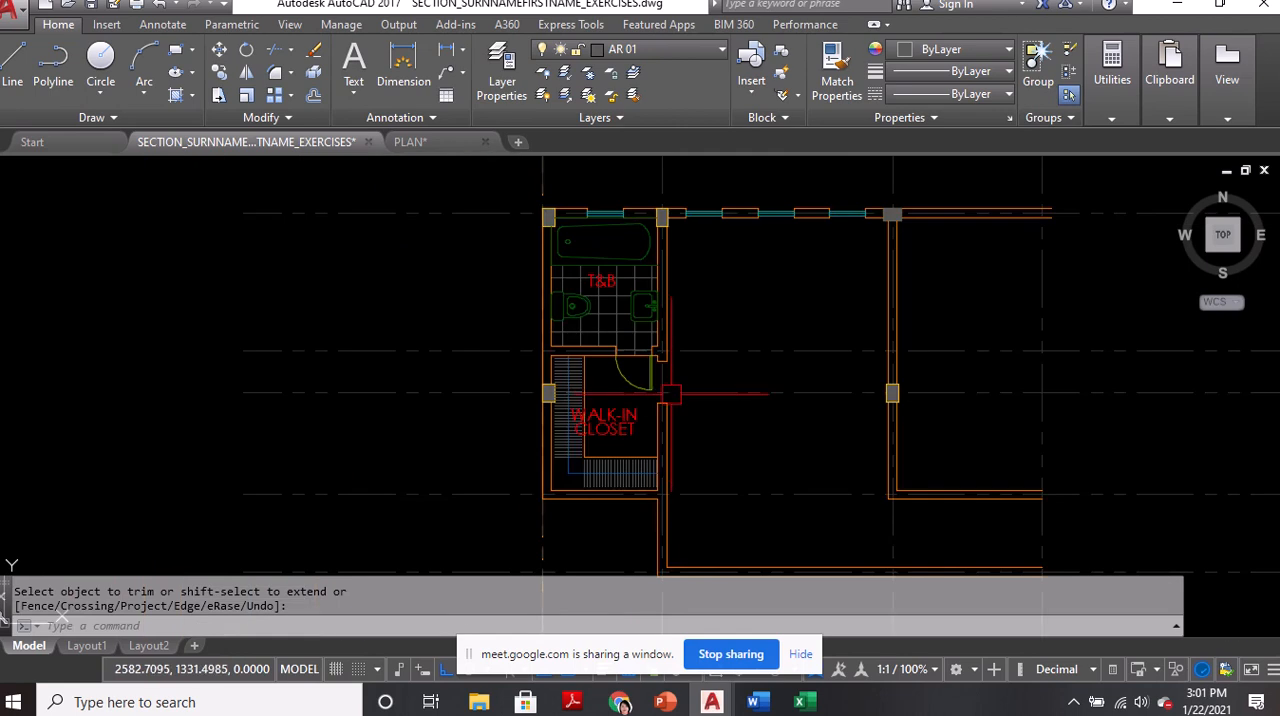
pyautogui.scroll(3, 675, 383)
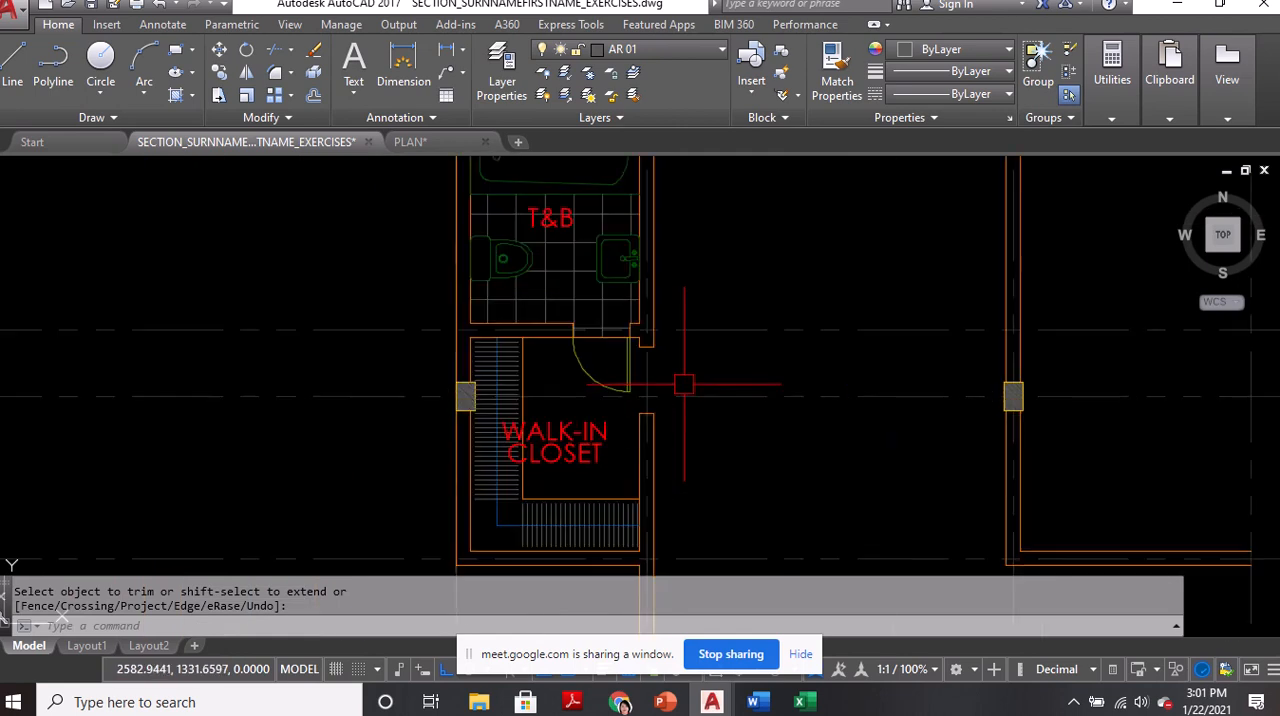
pyautogui.click(651, 49)
pyautogui.click(628, 187)
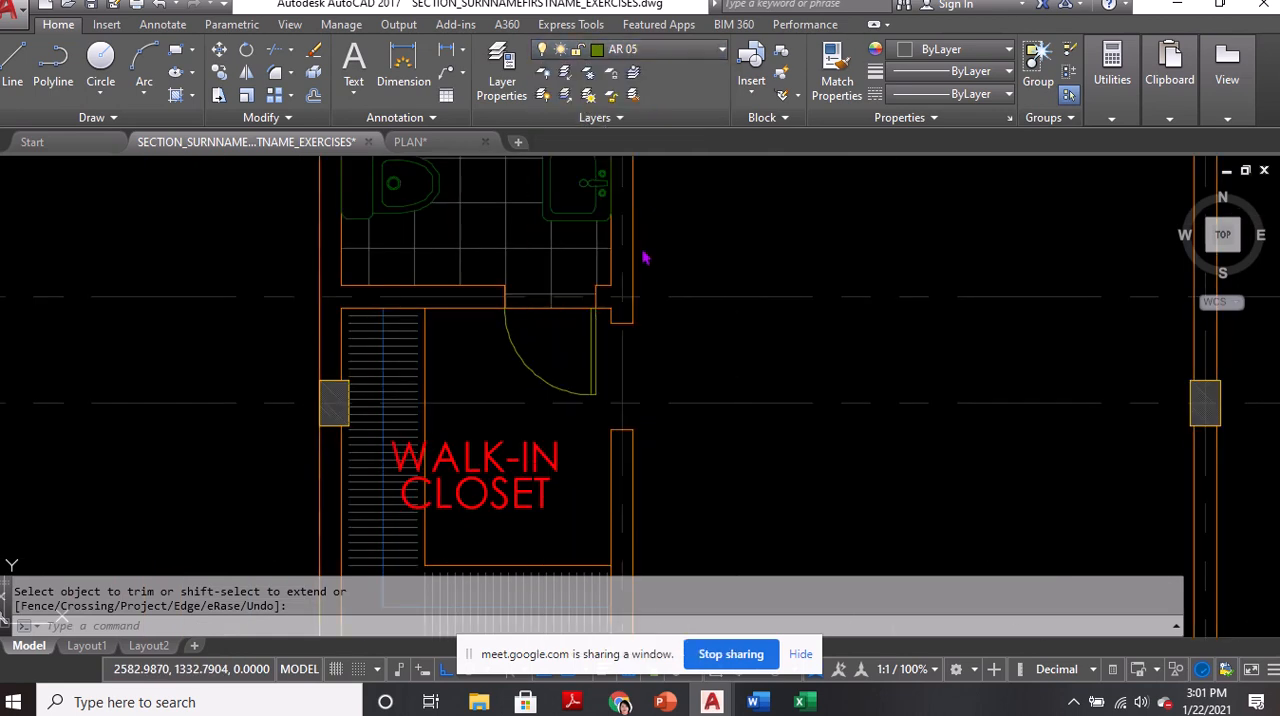
pyautogui.click(655, 49)
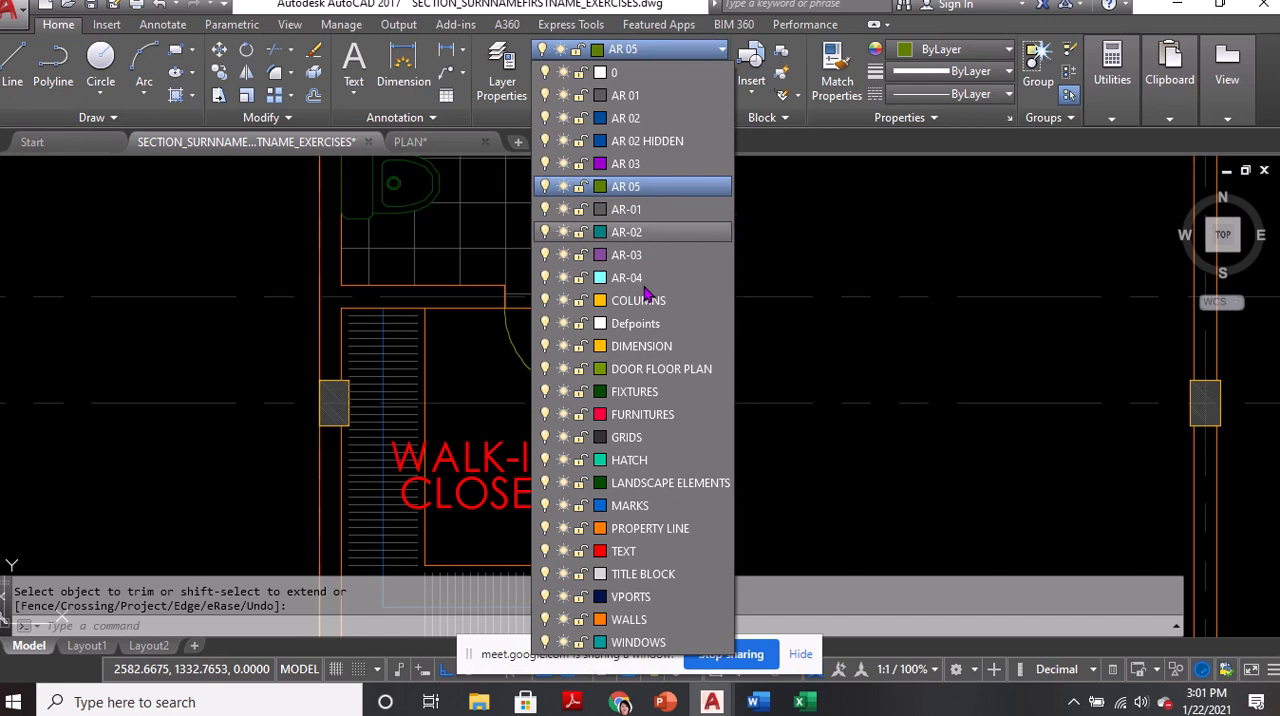
pyautogui.click(652, 366)
pyautogui.scroll(2, 684, 371)
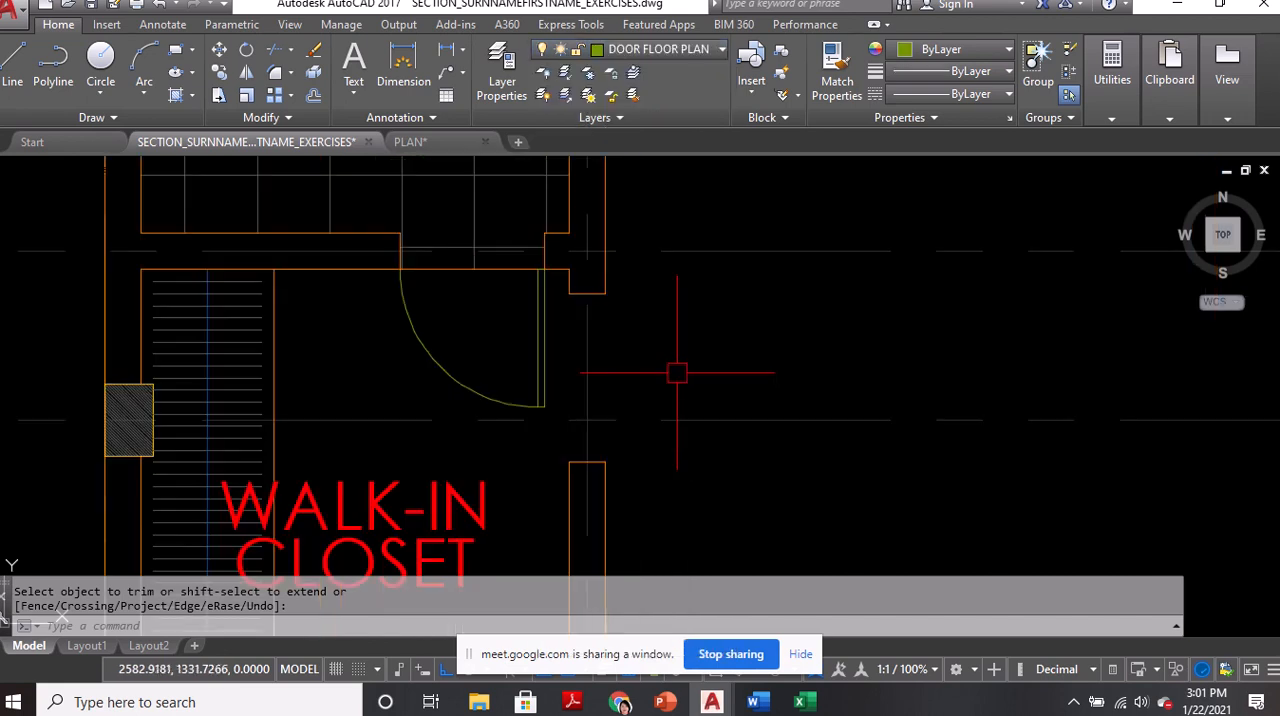
# Draw a 0.05 by 0.70 rectangle as the door panel, in the open area just east of the closet doorway
pyautogui.write('RECTANG')
pyautogui.press('Return')
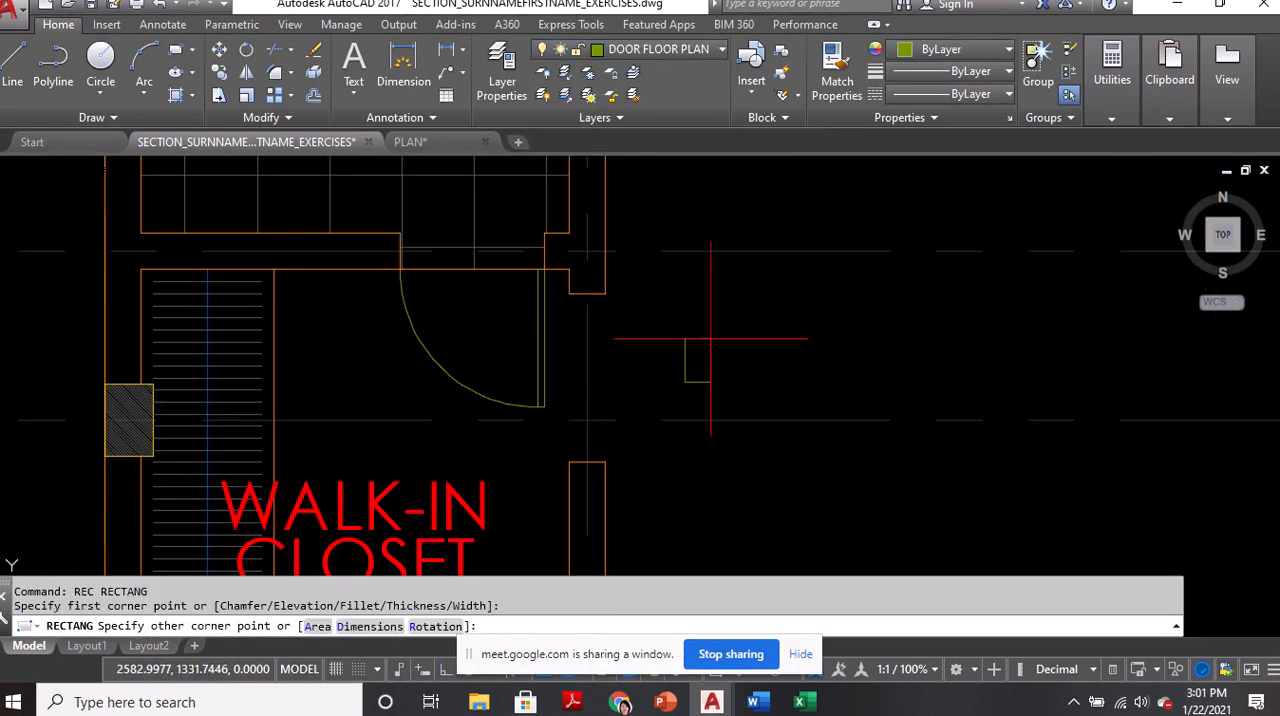
pyautogui.click(685, 381)
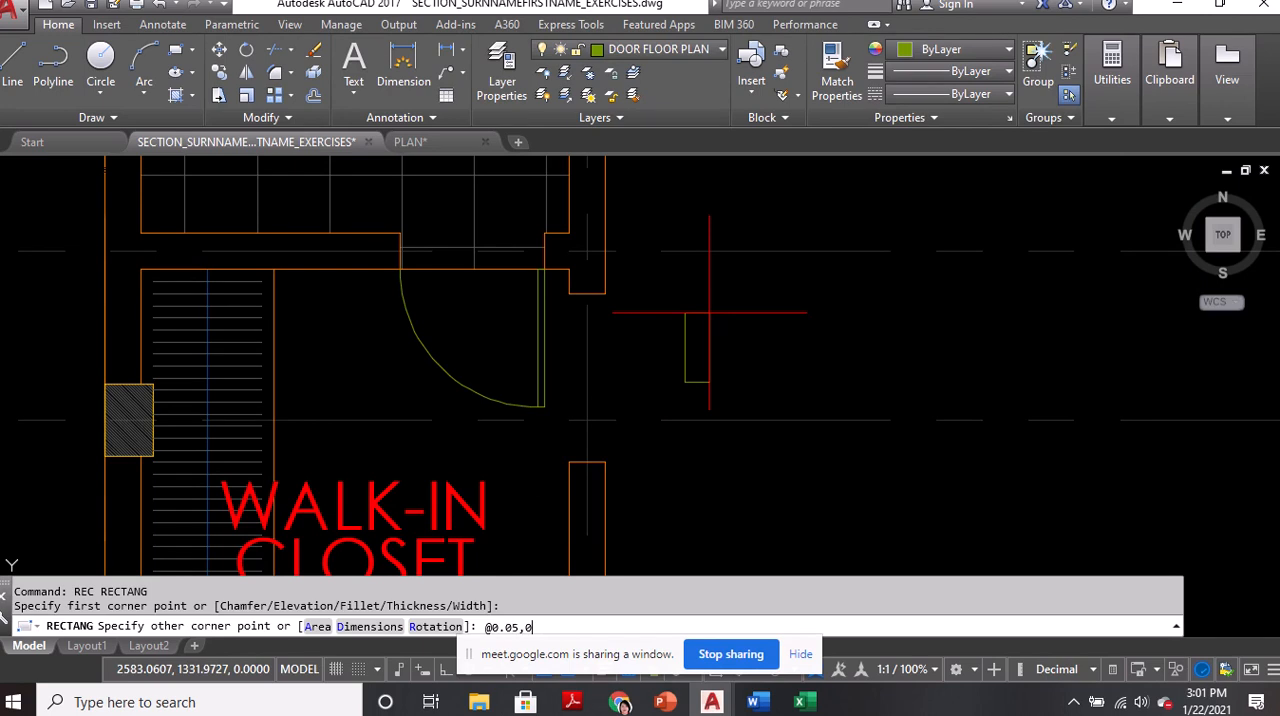
pyautogui.write('@0.05,0.70')
pyautogui.press('Return')
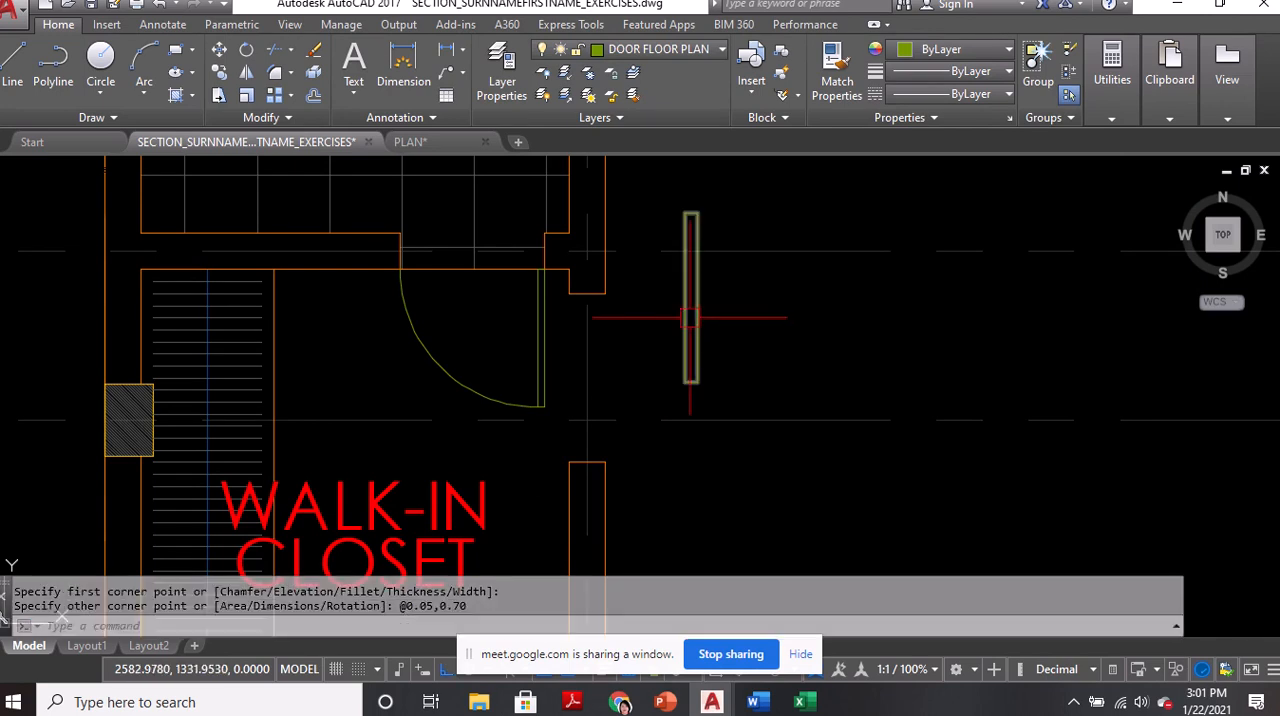
# Move the door panel so its west edge's midpoint sits on the outer corner of the closet doorway's south jamb
pyautogui.write('M')
pyautogui.press('Return')
pyautogui.click(685, 312)
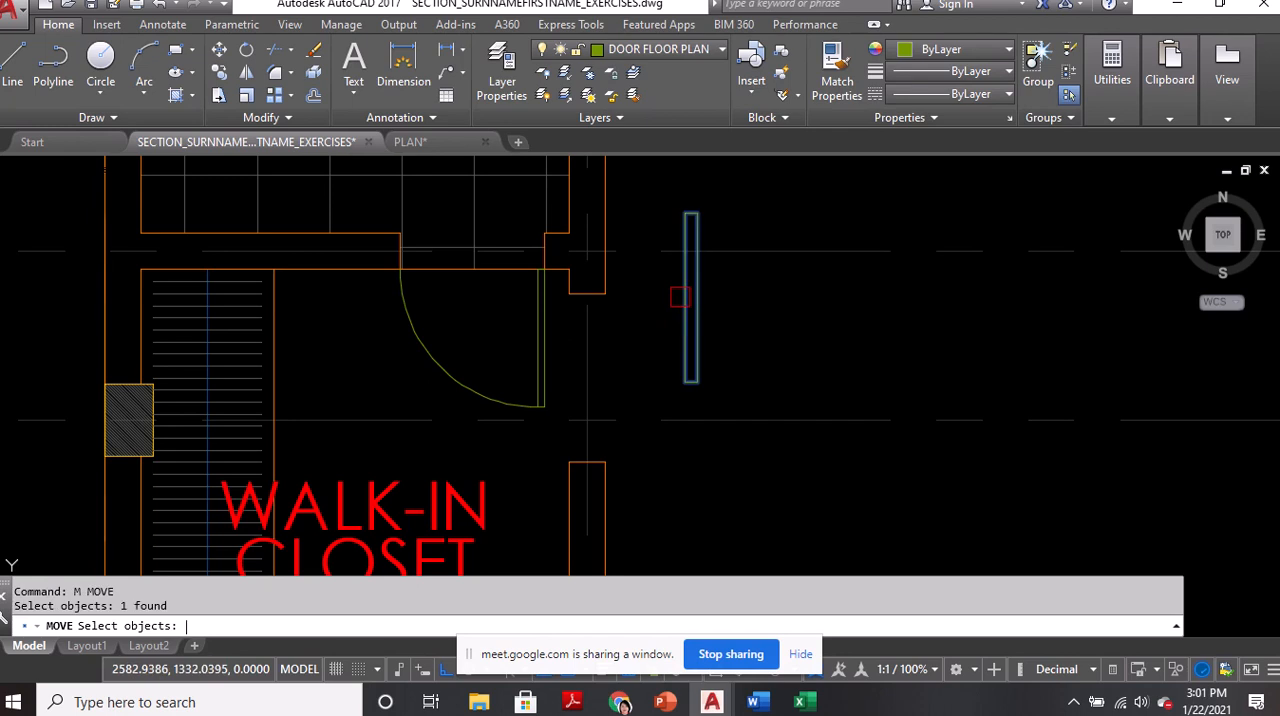
pyautogui.press('Return')
pyautogui.click(685, 297)
pyautogui.click(628, 453)
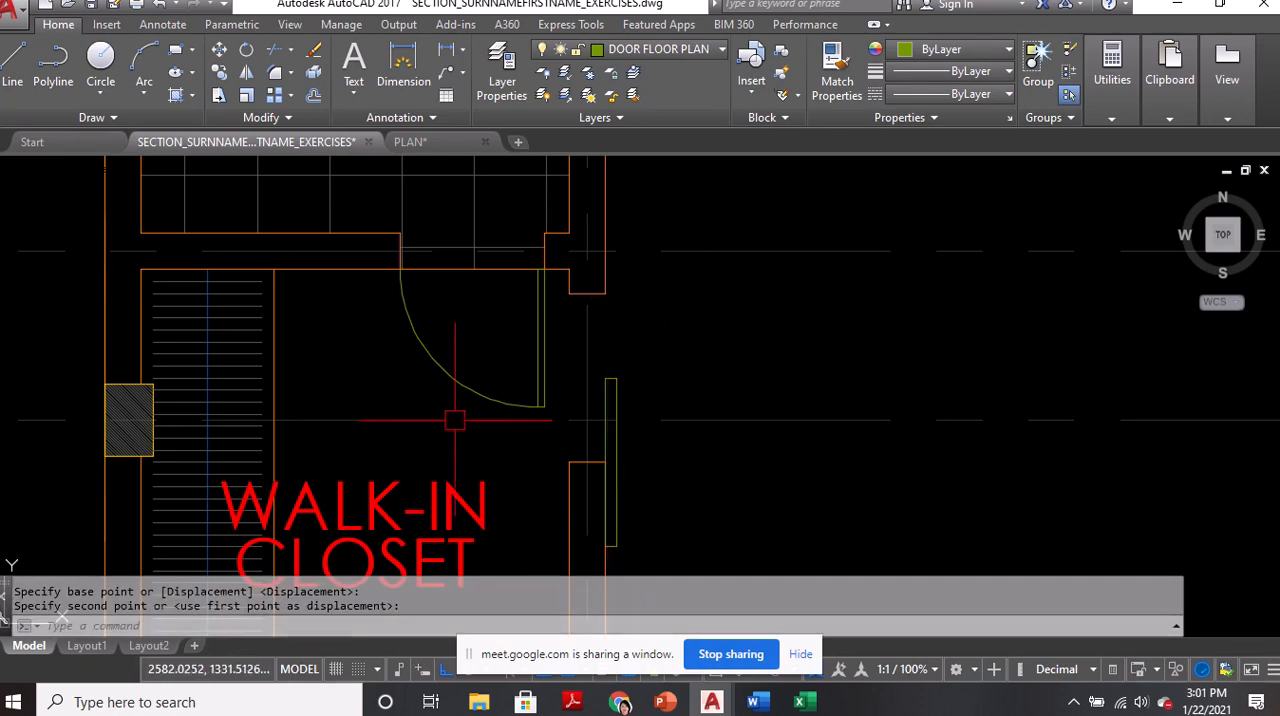
# Copy the purple V-shaped marker beside the CEILING LINE label in the section drawing to the clipboard
pyautogui.scroll(-8, 640, 400)
pyautogui.moveTo(760, 286); pyautogui.dragTo(440, 465, button='middle')
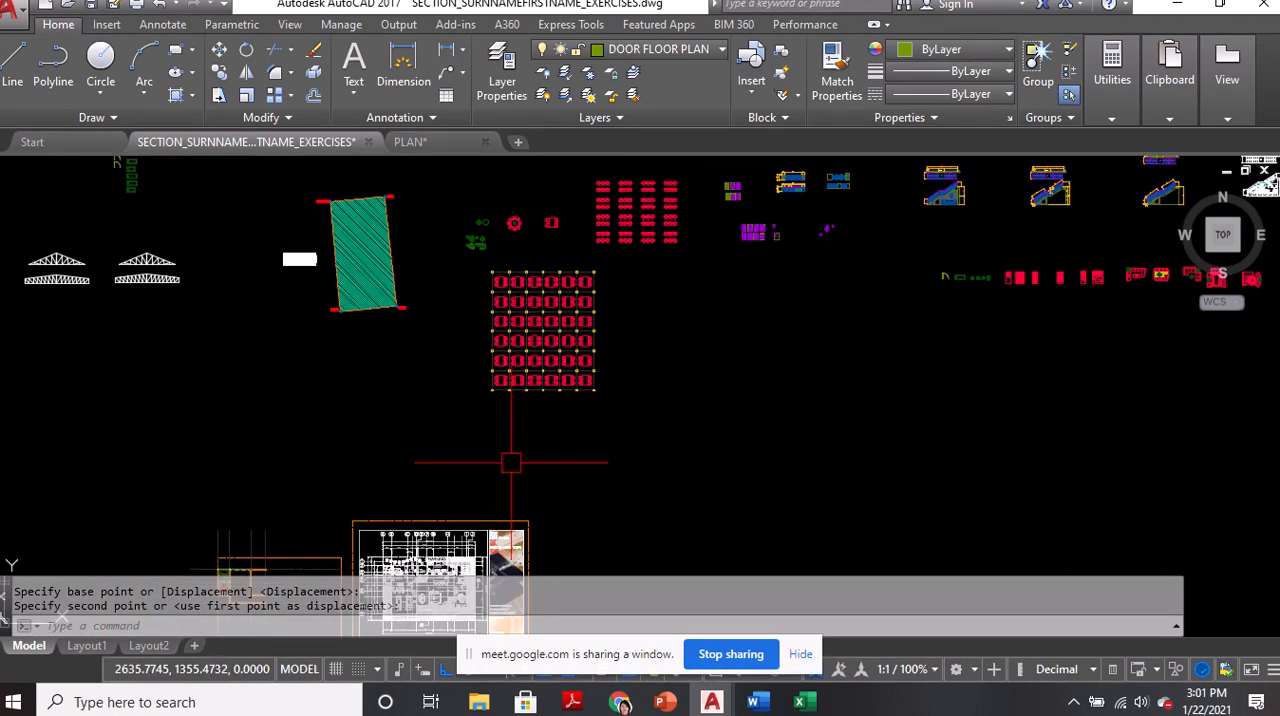
pyautogui.scroll(-3, 610, 398)
pyautogui.scroll(5, 945, 360)
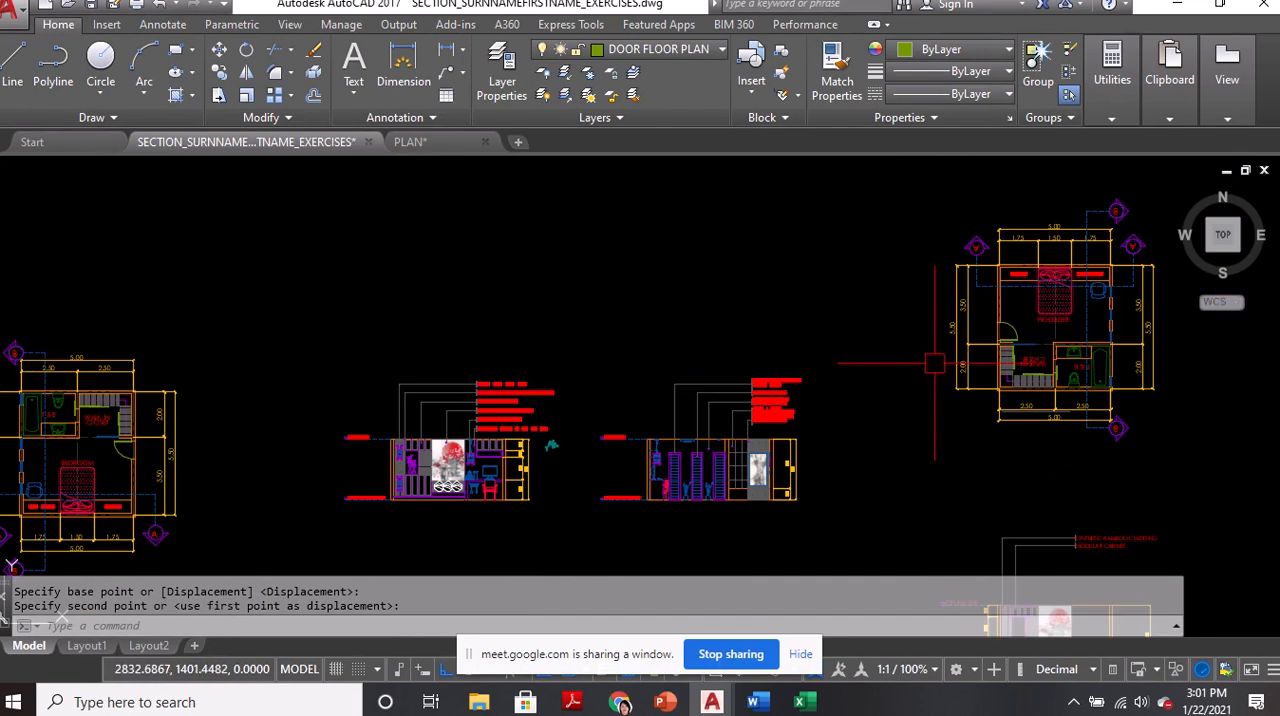
pyautogui.scroll(2, 541, 436)
pyautogui.scroll(5, 541, 436)
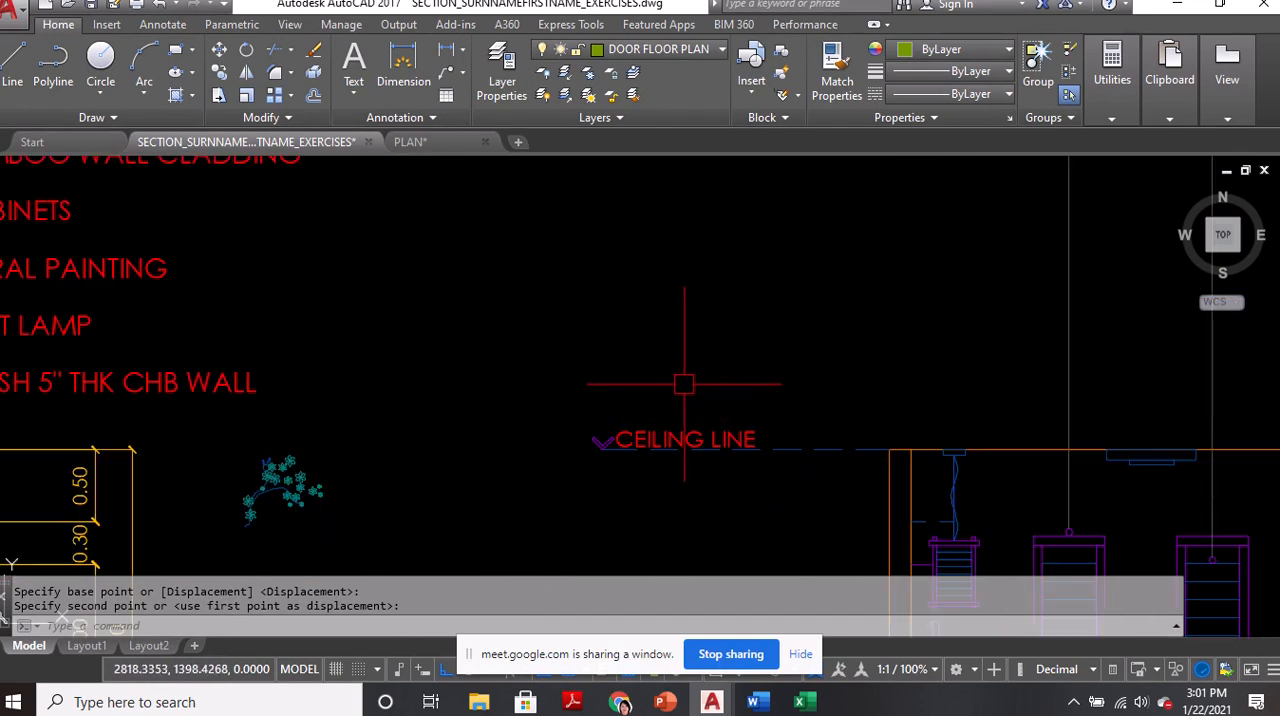
pyautogui.click(545, 391)
pyautogui.click(616, 472)
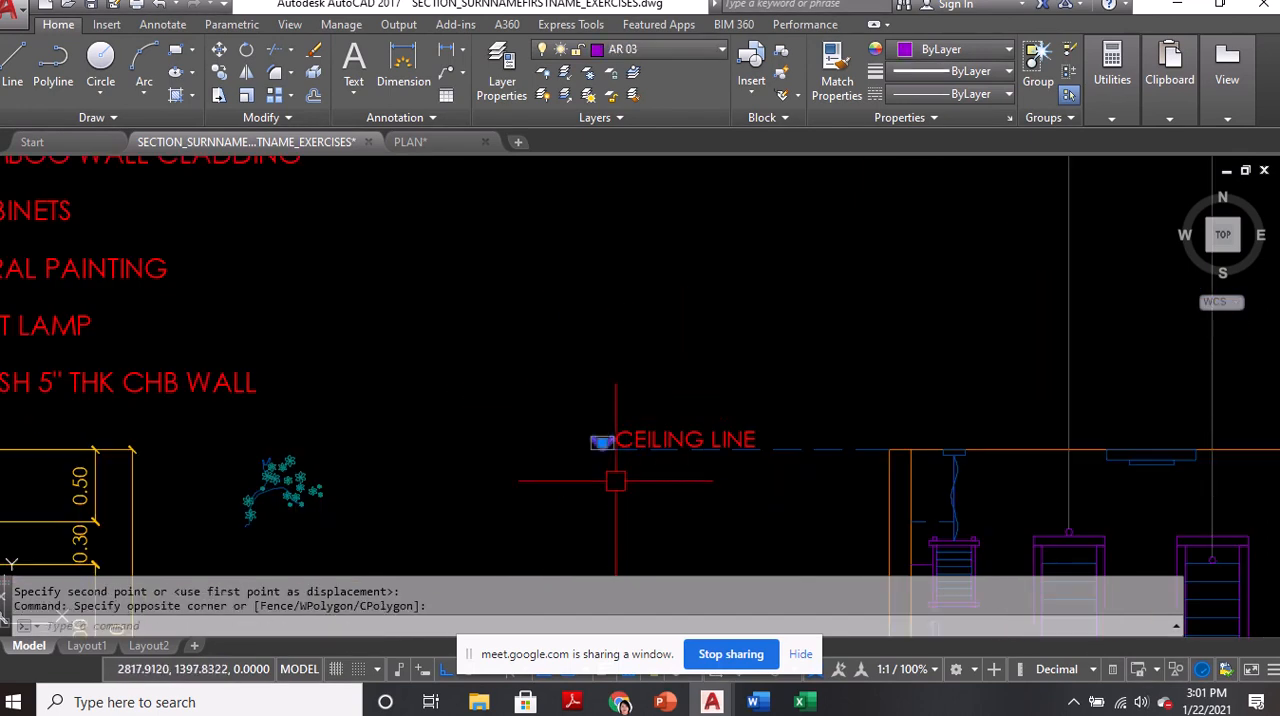
pyautogui.hotkey('ctrl', 'c')
# Paste the V-shaped marker just east of the closet's sliding door panel in the floor plan
pyautogui.scroll(-10, 616, 481)
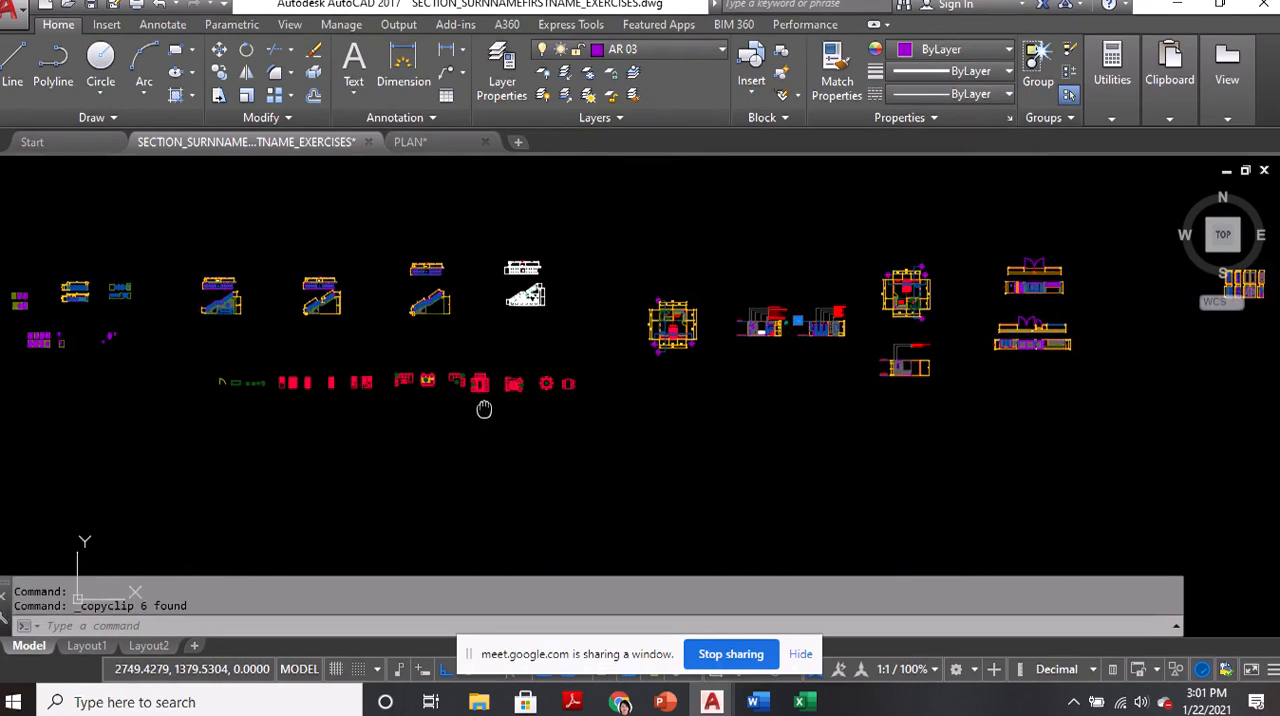
pyautogui.scroll(5, 149, 349)
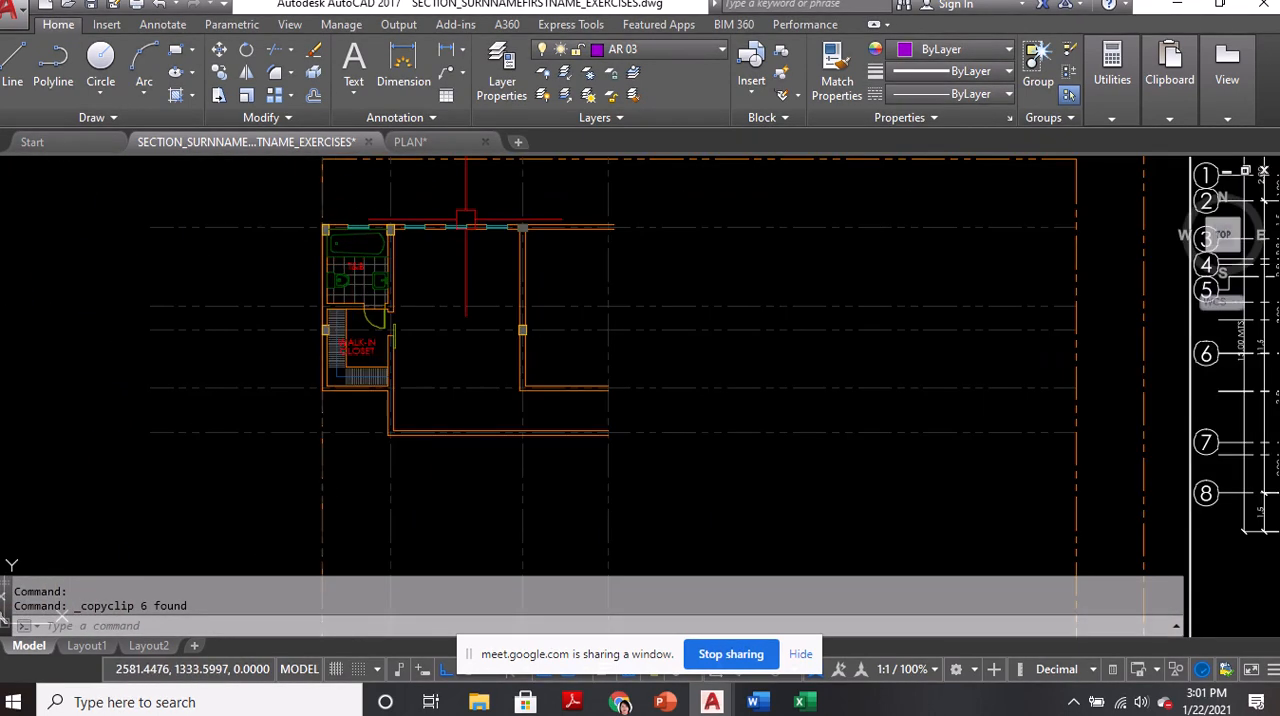
pyautogui.scroll(4, 401, 226)
pyautogui.hotkey('ctrl', 'v')
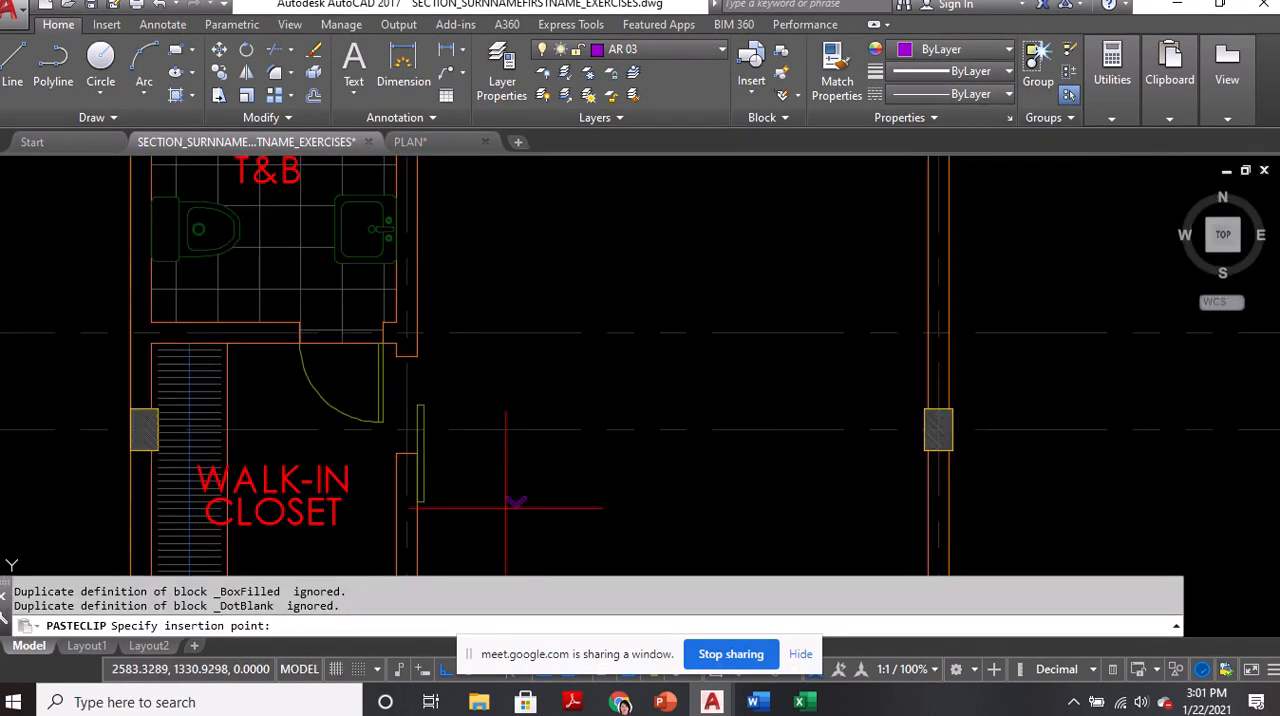
pyautogui.scroll(3, 415, 458)
pyautogui.click(166, 340)
pyautogui.scroll(-5, 362, 324)
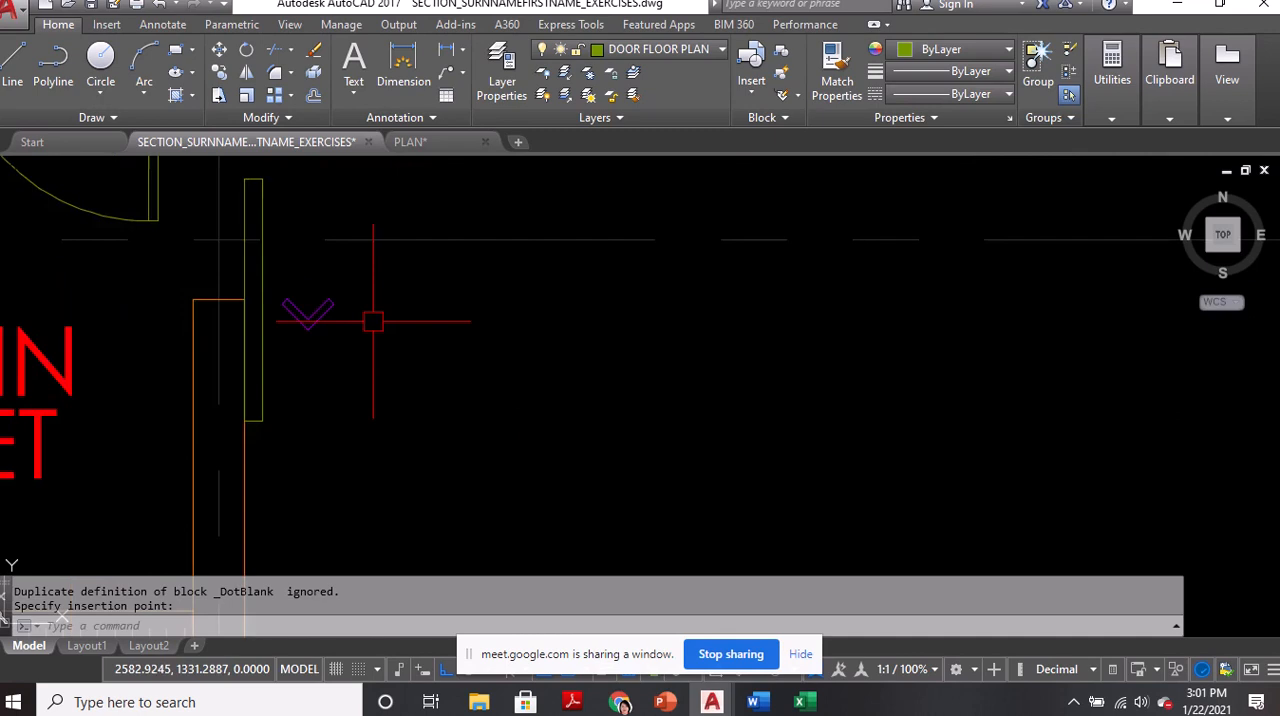
# Examine the closet's sliding door and the overall floor plan around the bedroom
pyautogui.moveTo(430, 340); pyautogui.dragTo(539, 331, button='middle')
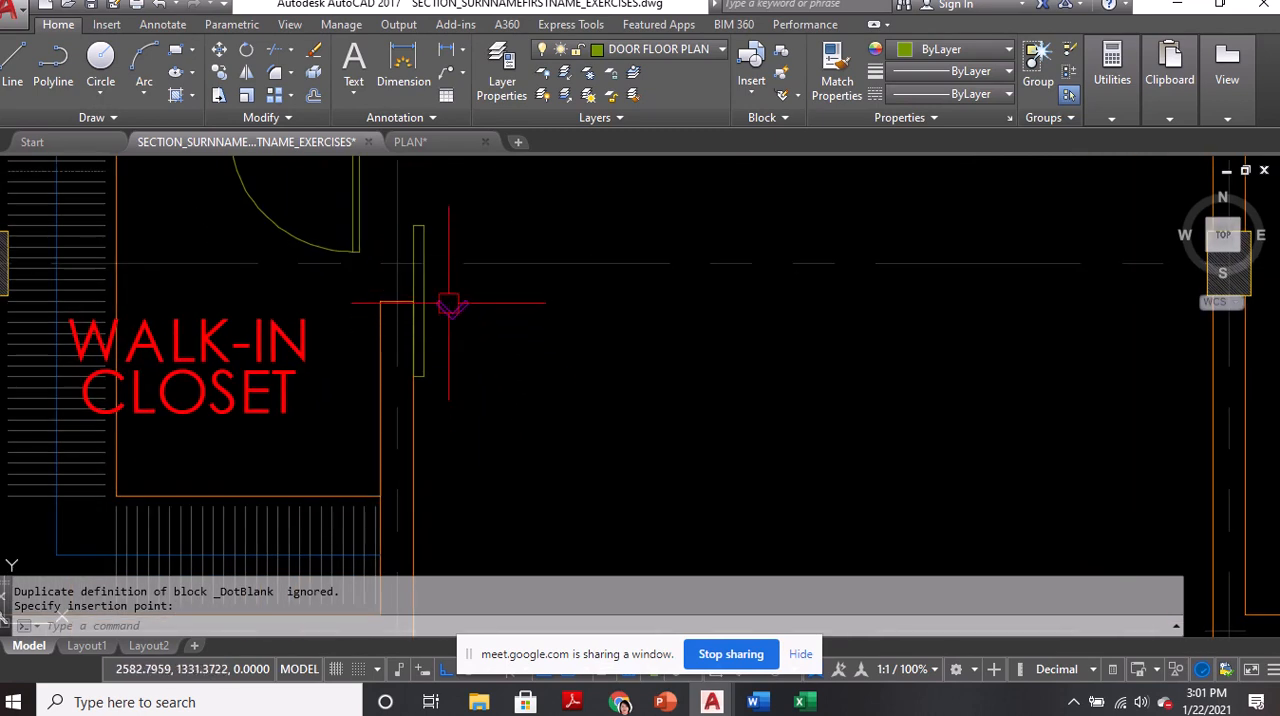
pyautogui.scroll(-2, 484, 295)
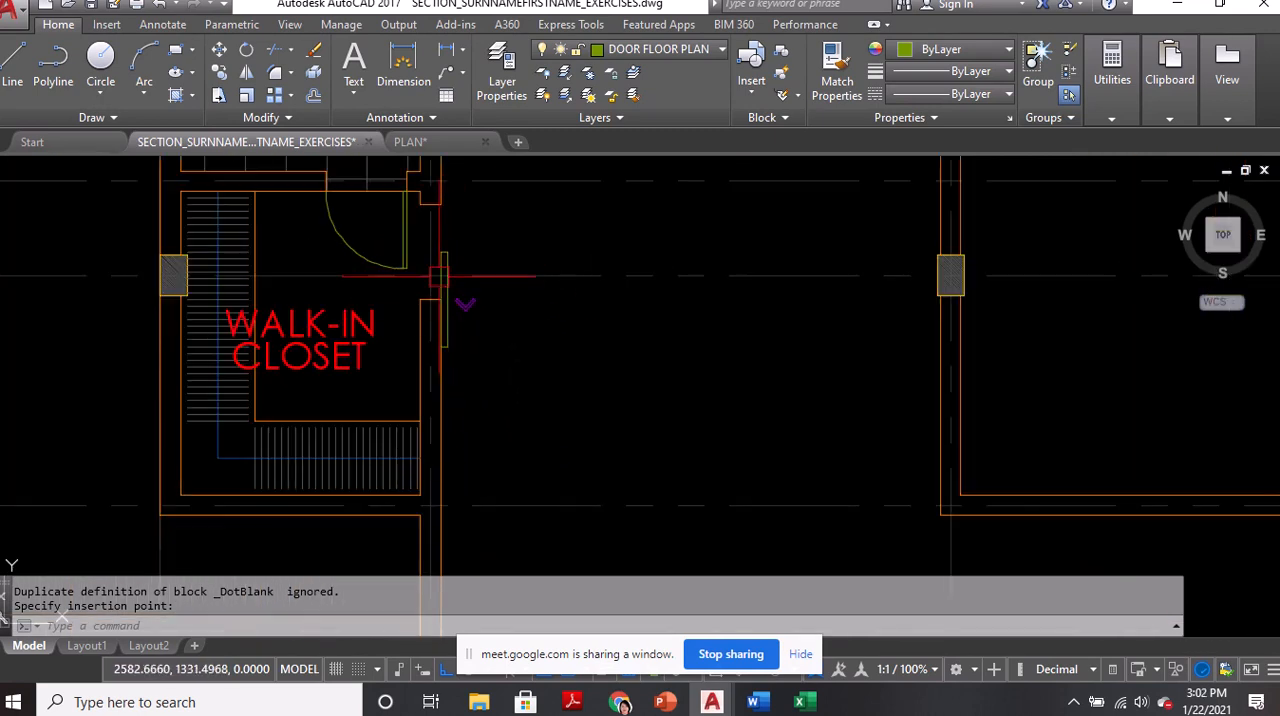
pyautogui.scroll(2, 445, 280)
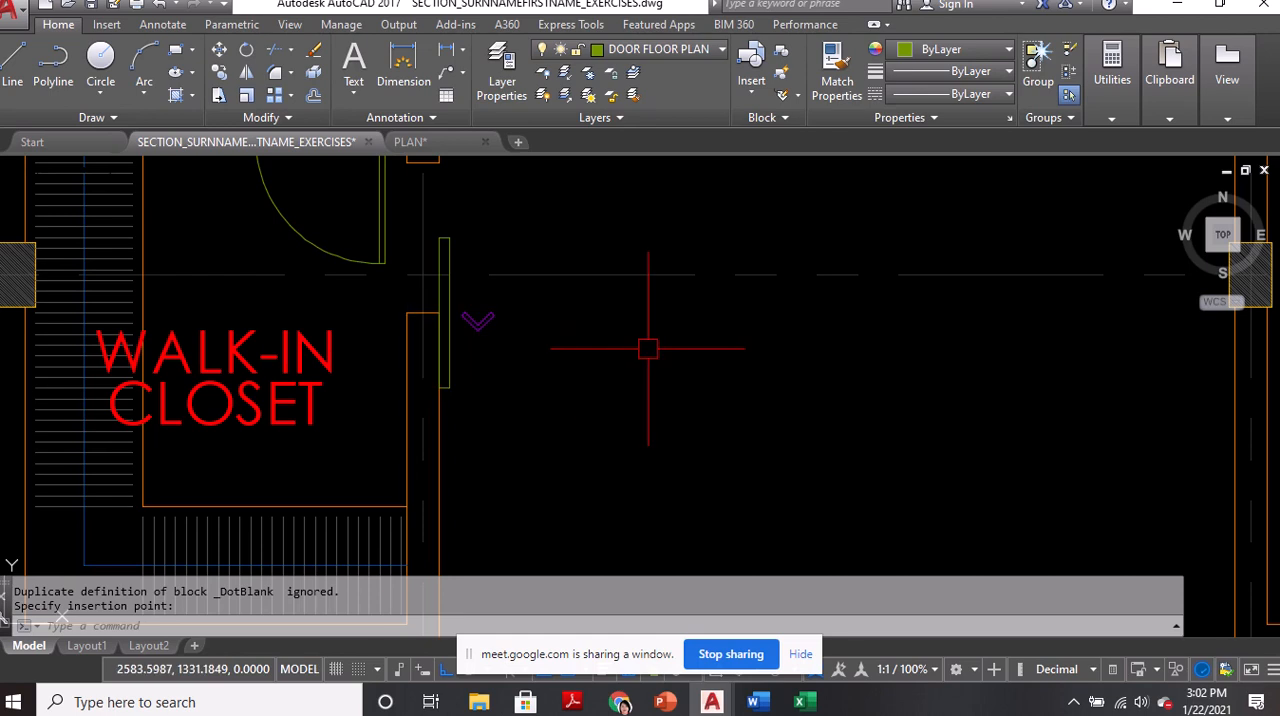
pyautogui.scroll(-2, 640, 345)
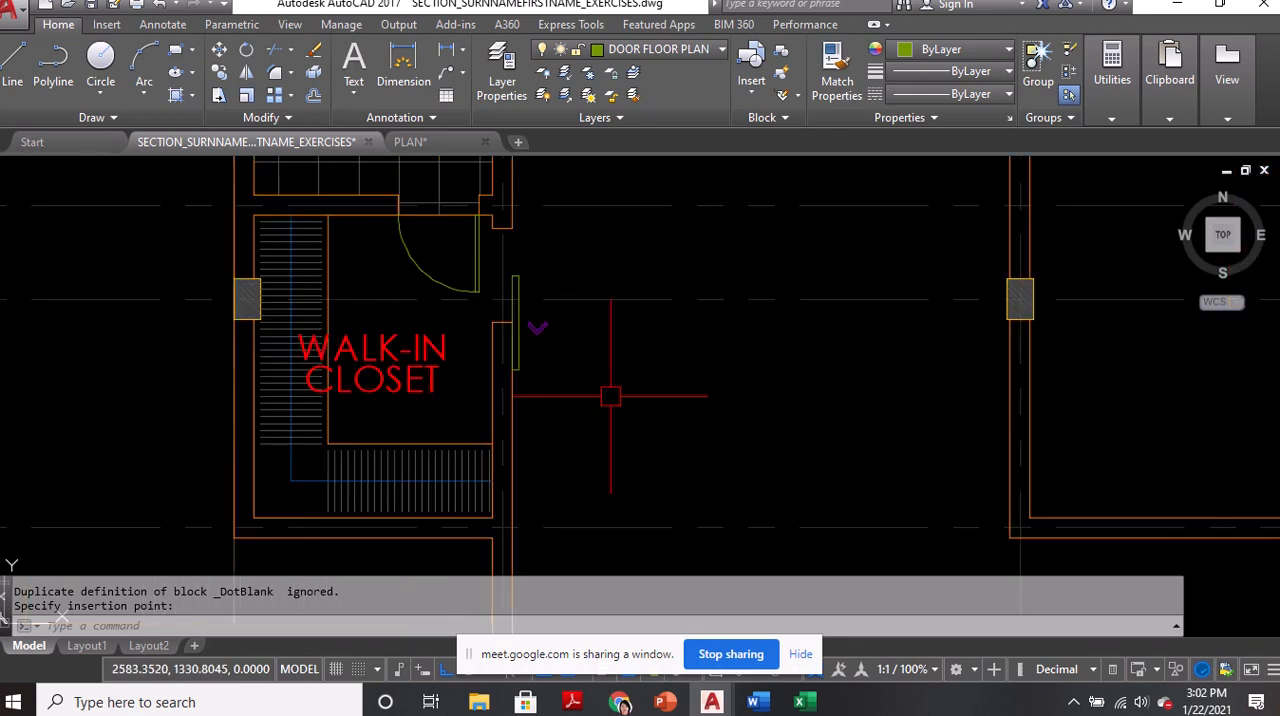
pyautogui.scroll(-3, 614, 388)
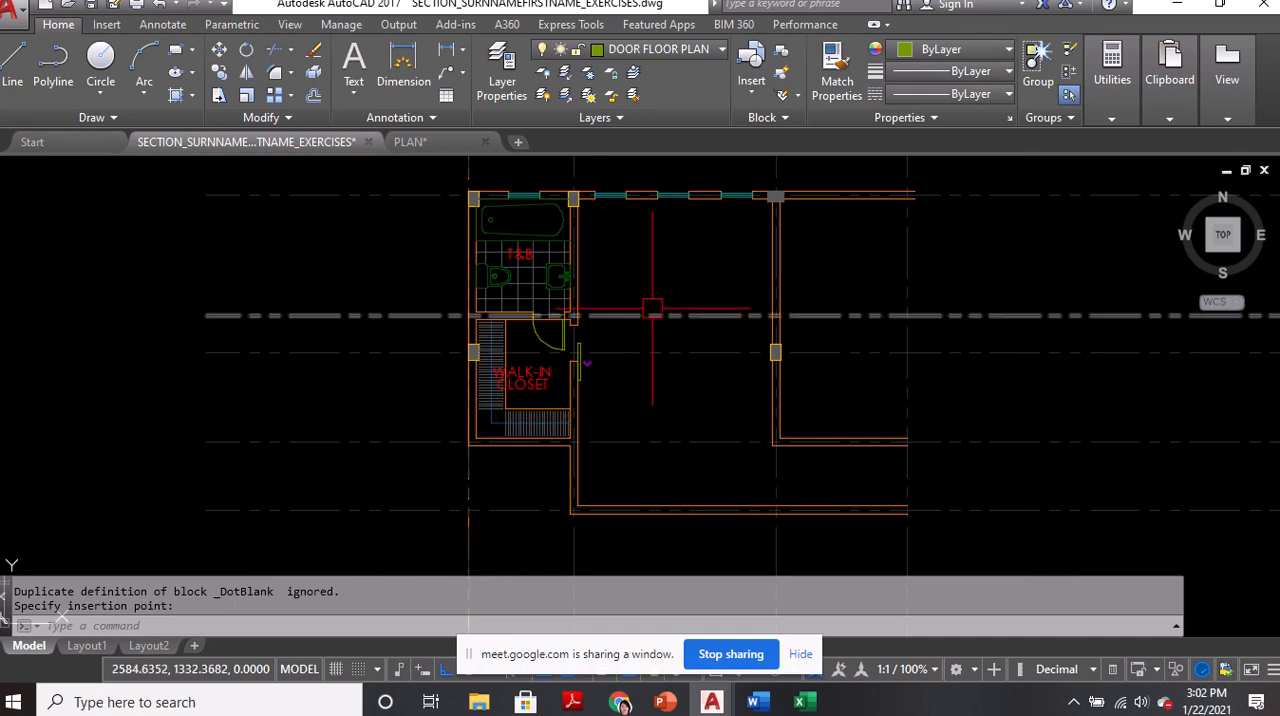
pyautogui.scroll(-2, 625, 318)
pyautogui.moveTo(912, 364); pyautogui.dragTo(800, 366, button='middle')
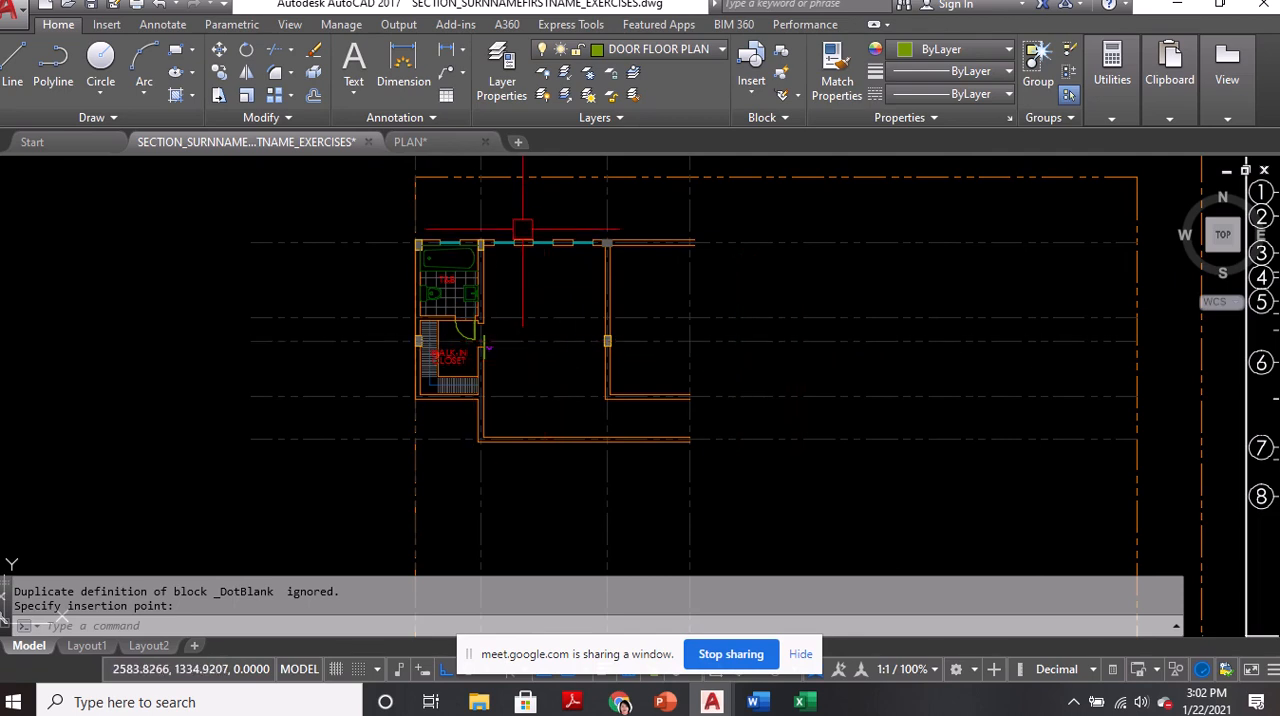
pyautogui.moveTo(530, 236); pyautogui.dragTo(563, 348, button='middle')
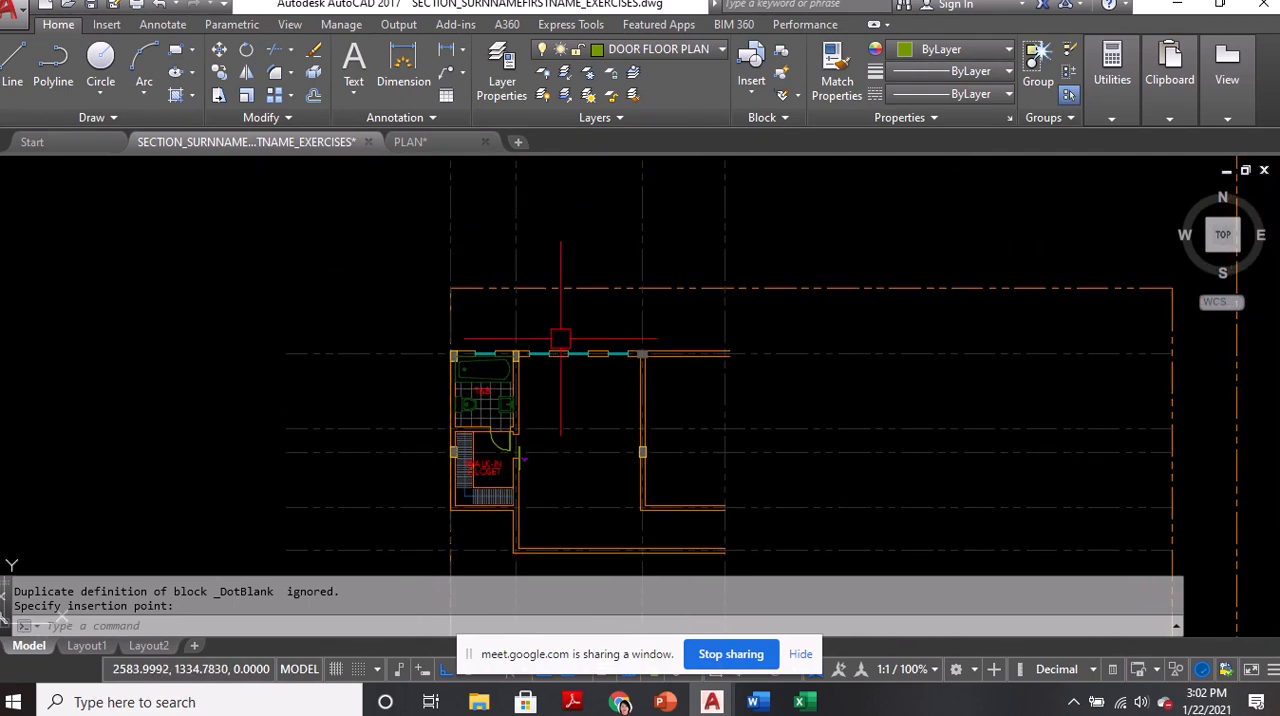
pyautogui.scroll(-2, 560, 338)
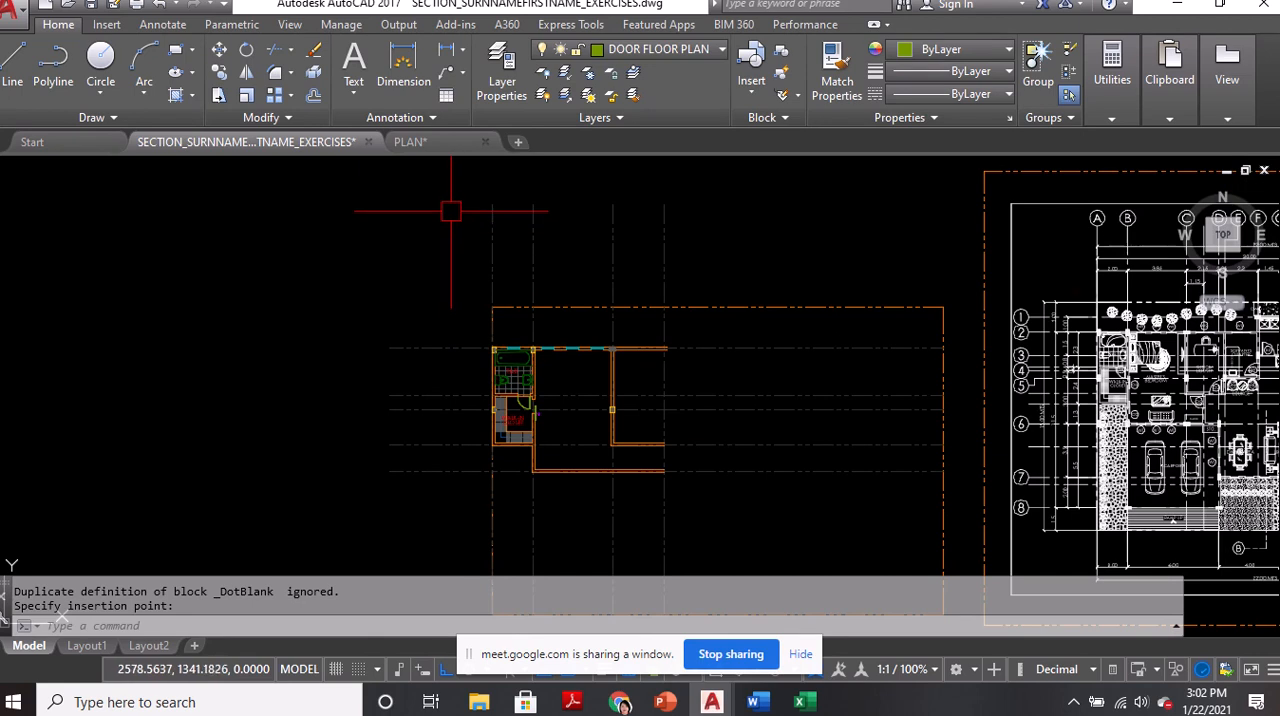
# Make GRIDS the current layer and draw a circle of radius 0.5 above the westernmost vertical grid line
pyautogui.click(670, 49)
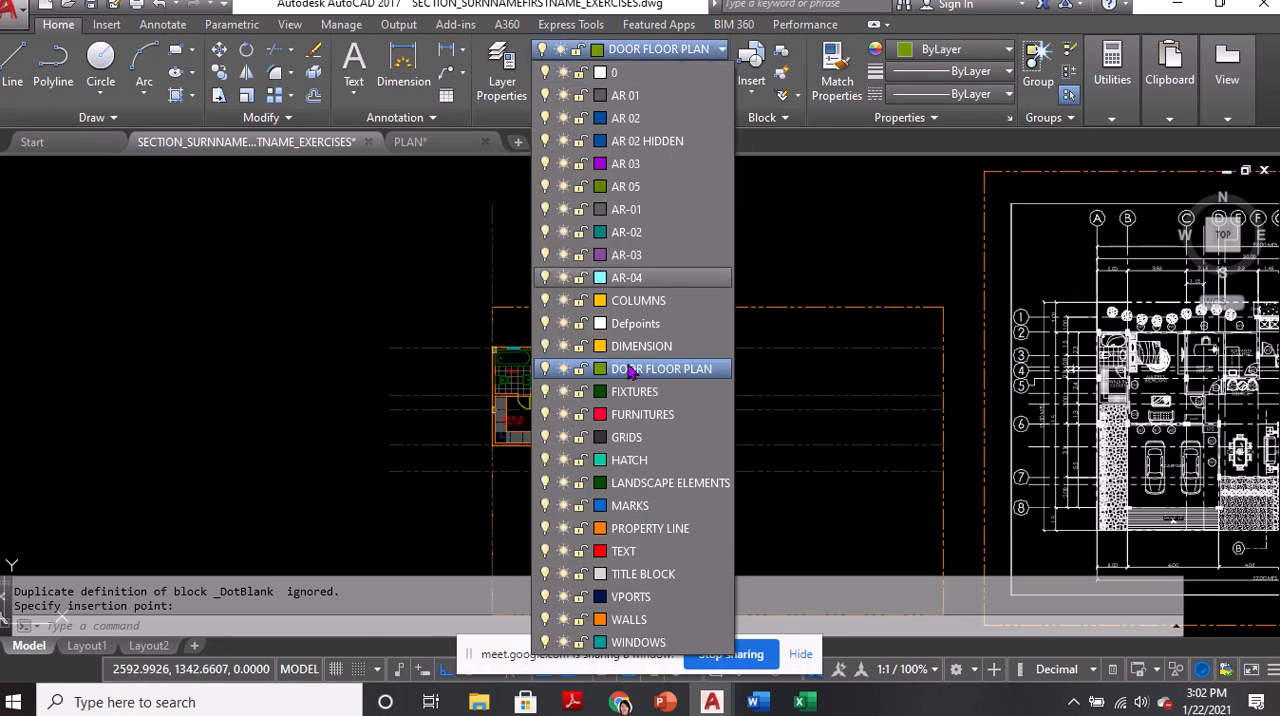
pyautogui.click(632, 436)
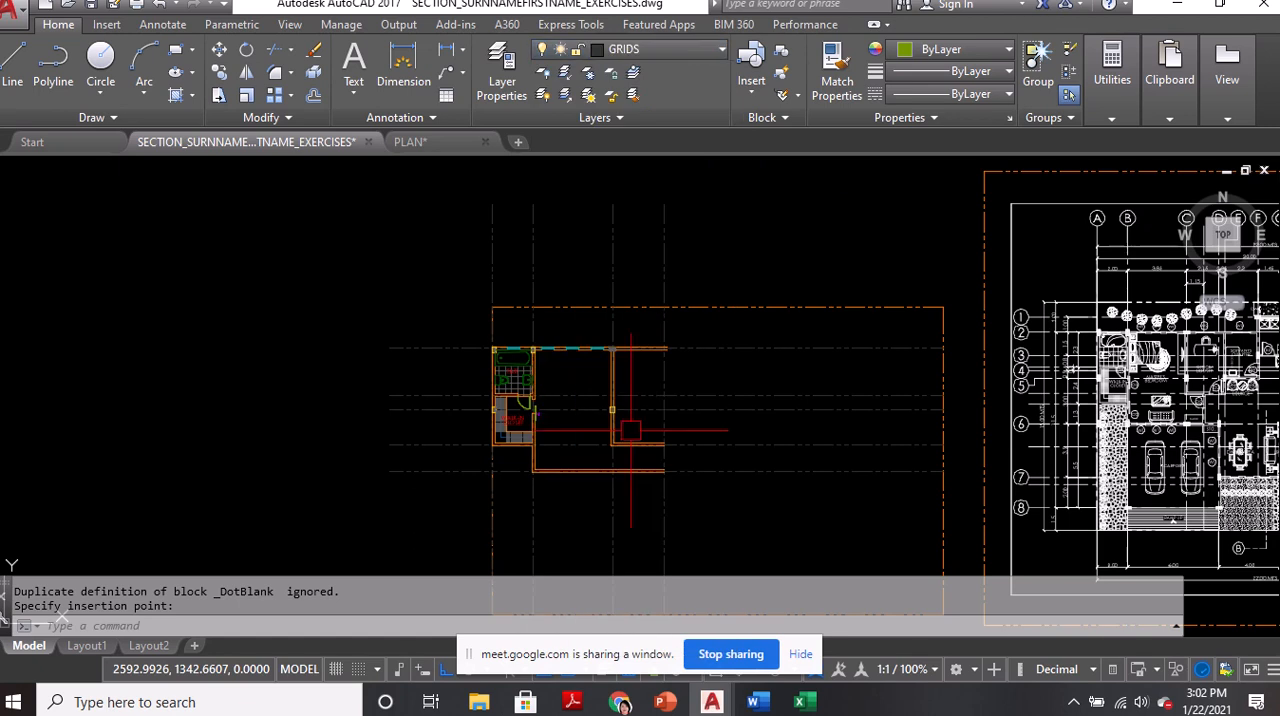
pyautogui.scroll(5, 491, 290)
pyautogui.scroll(2, 494, 267)
pyautogui.write('c')
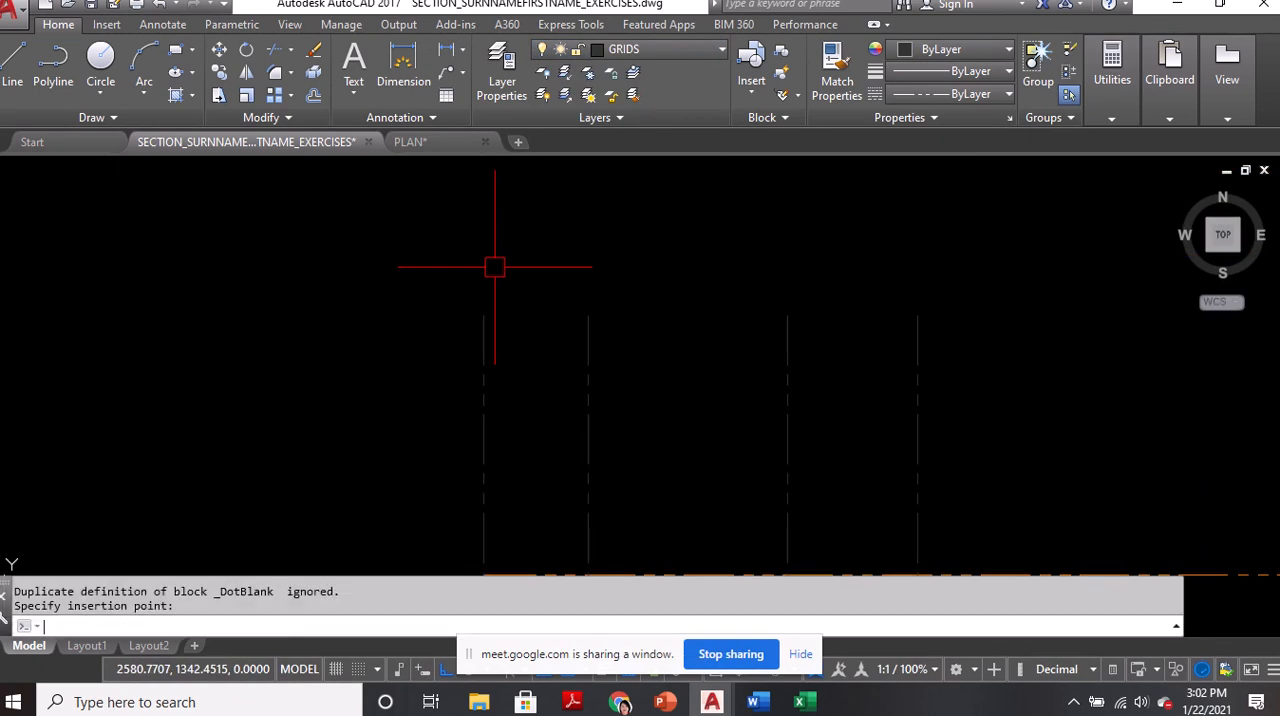
pyautogui.press('Return')
pyautogui.click(476, 250)
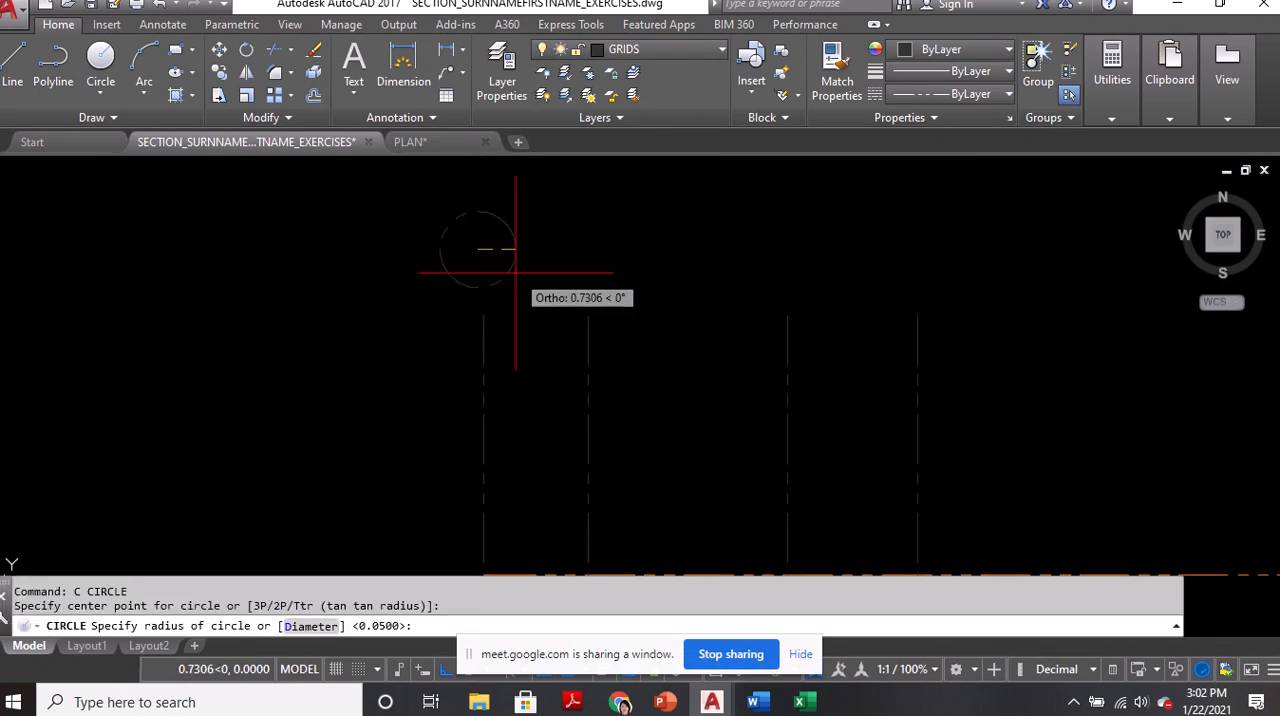
pyautogui.write('.5')
pyautogui.press('Return')
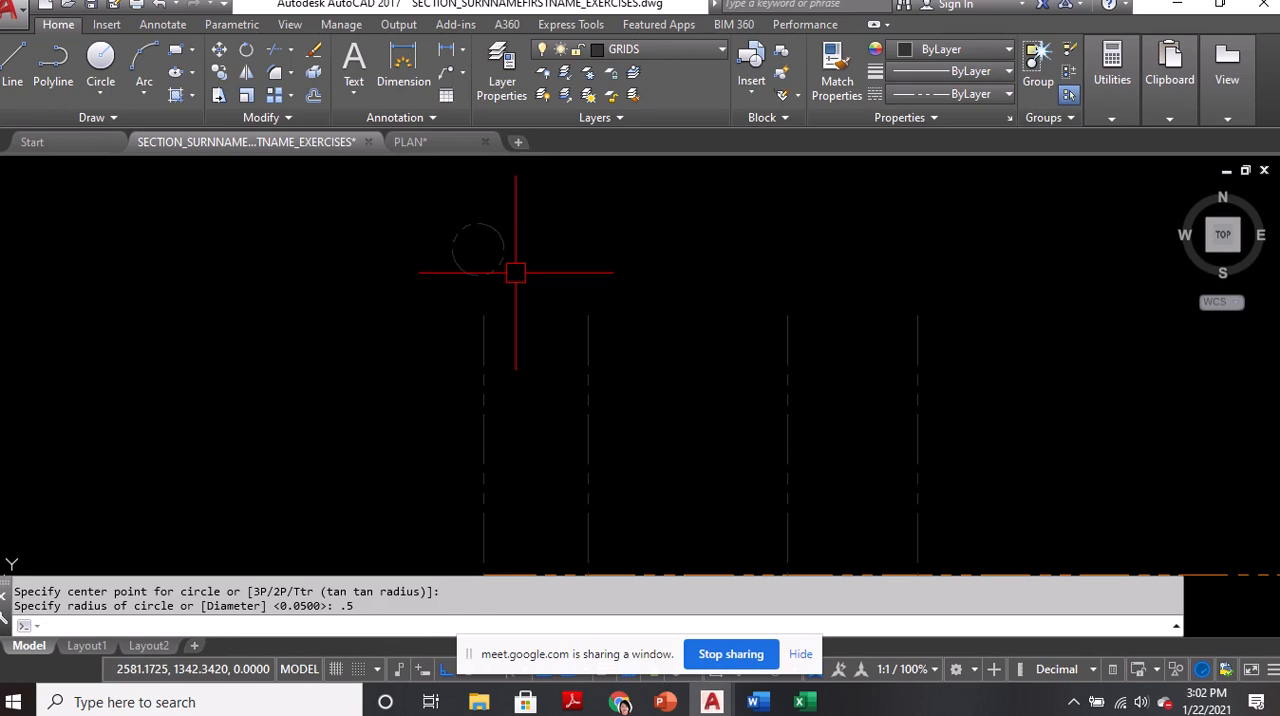
# Move the circle by its bottom quadrant onto the upper end of the westernmost vertical grid line
pyautogui.write('m')
pyautogui.press('Return')
pyautogui.click(505, 260)
pyautogui.press('Return')
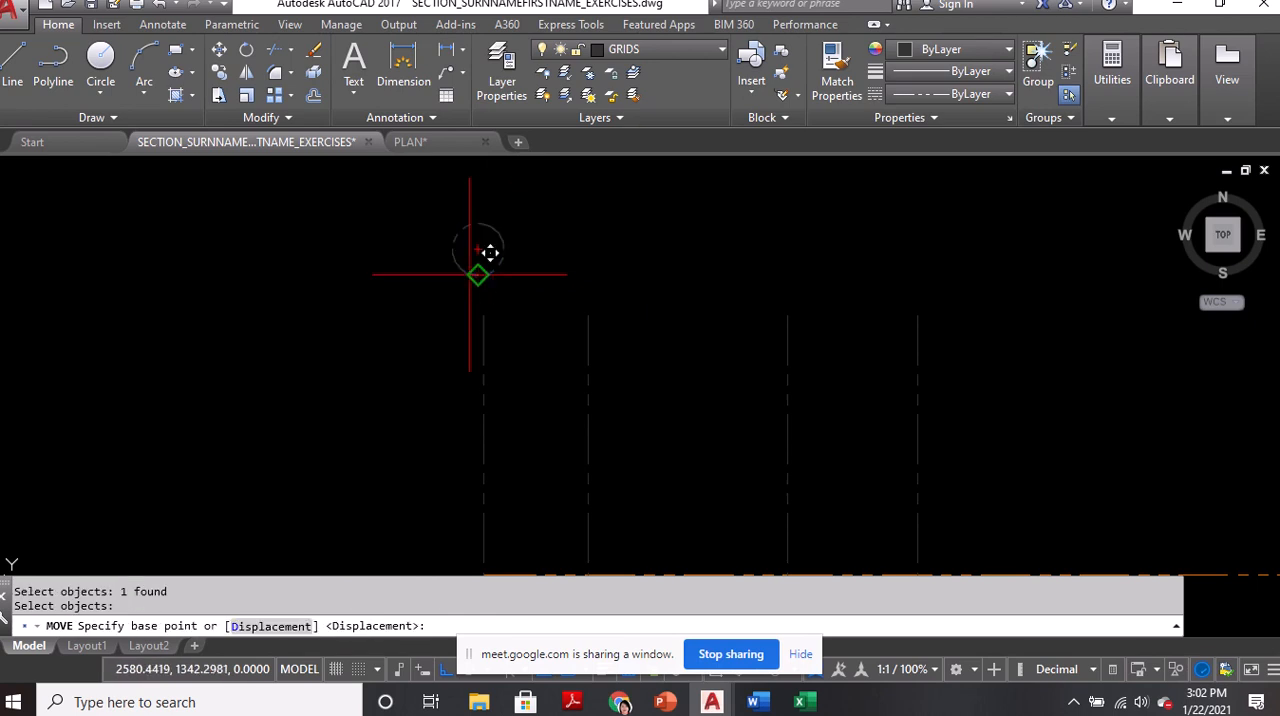
pyautogui.click(477, 274)
pyautogui.click(484, 315)
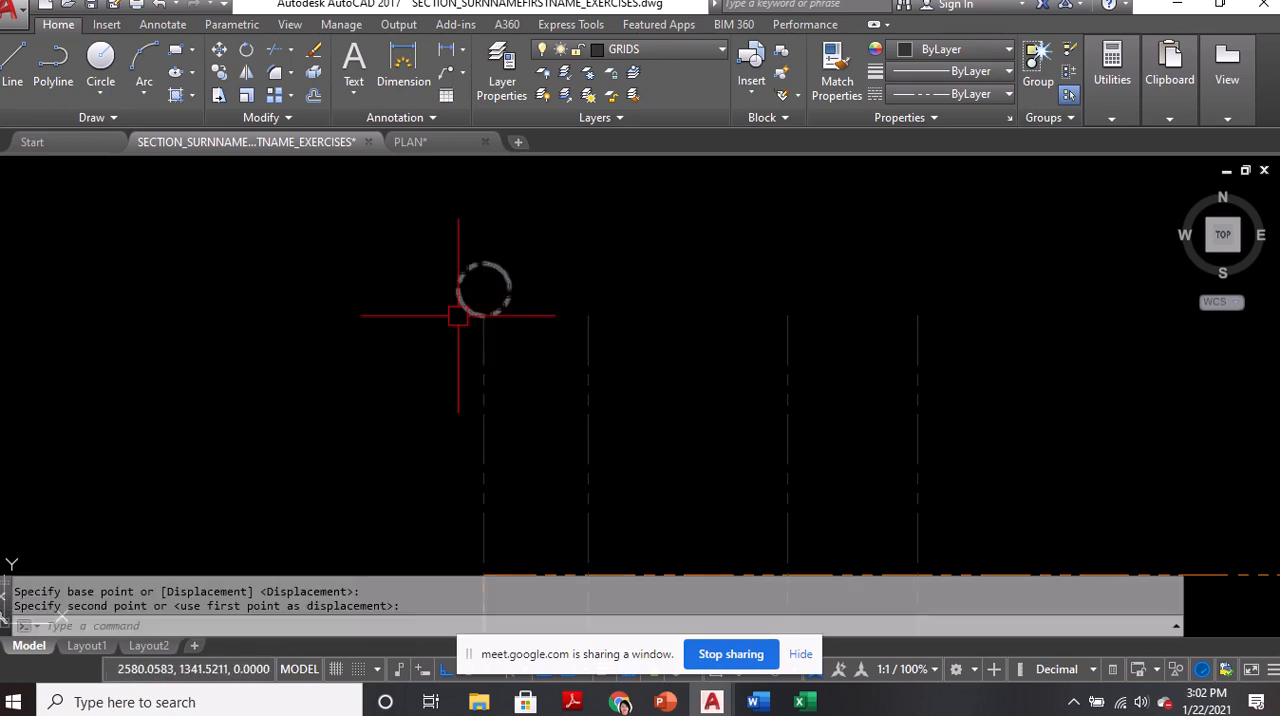
pyautogui.scroll(4, 480, 330)
pyautogui.scroll(-5, 470, 305)
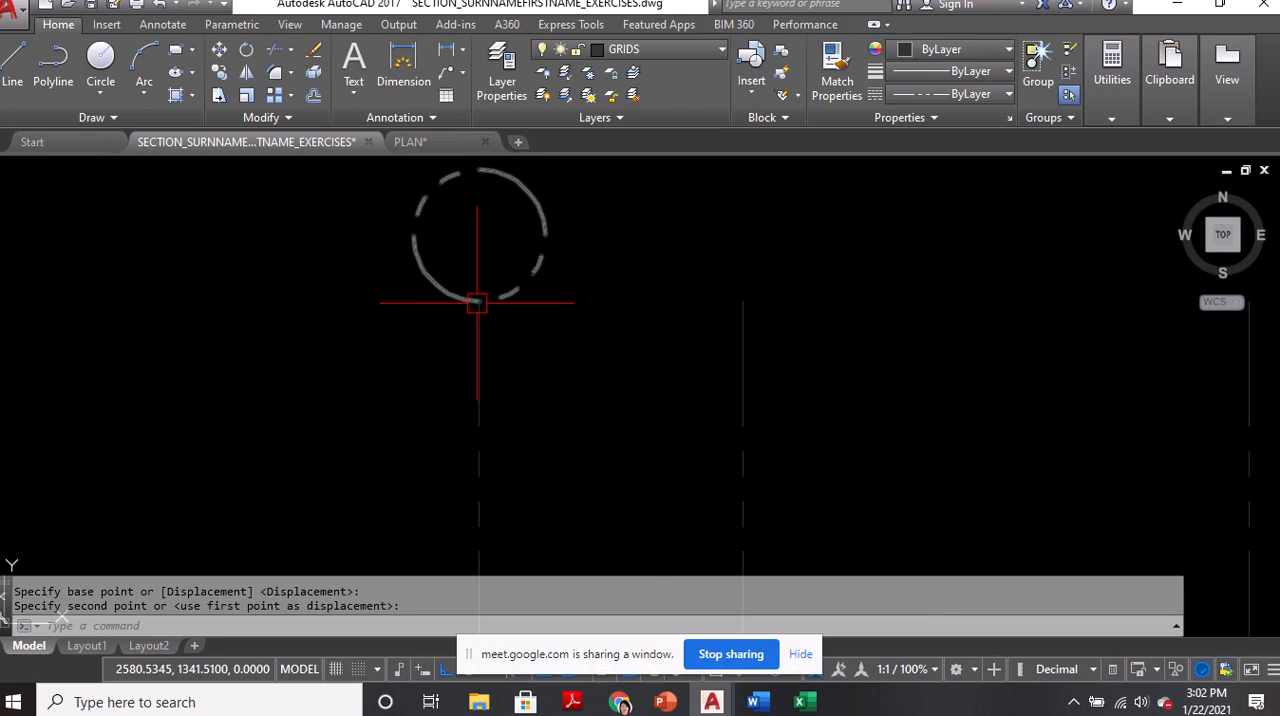
# Copy the WALK-IN text from the closet label and paste it over the grid circle
pyautogui.moveTo(471, 300); pyautogui.dragTo(480, 162, button='middle')
pyautogui.scroll(6, 480, 400)
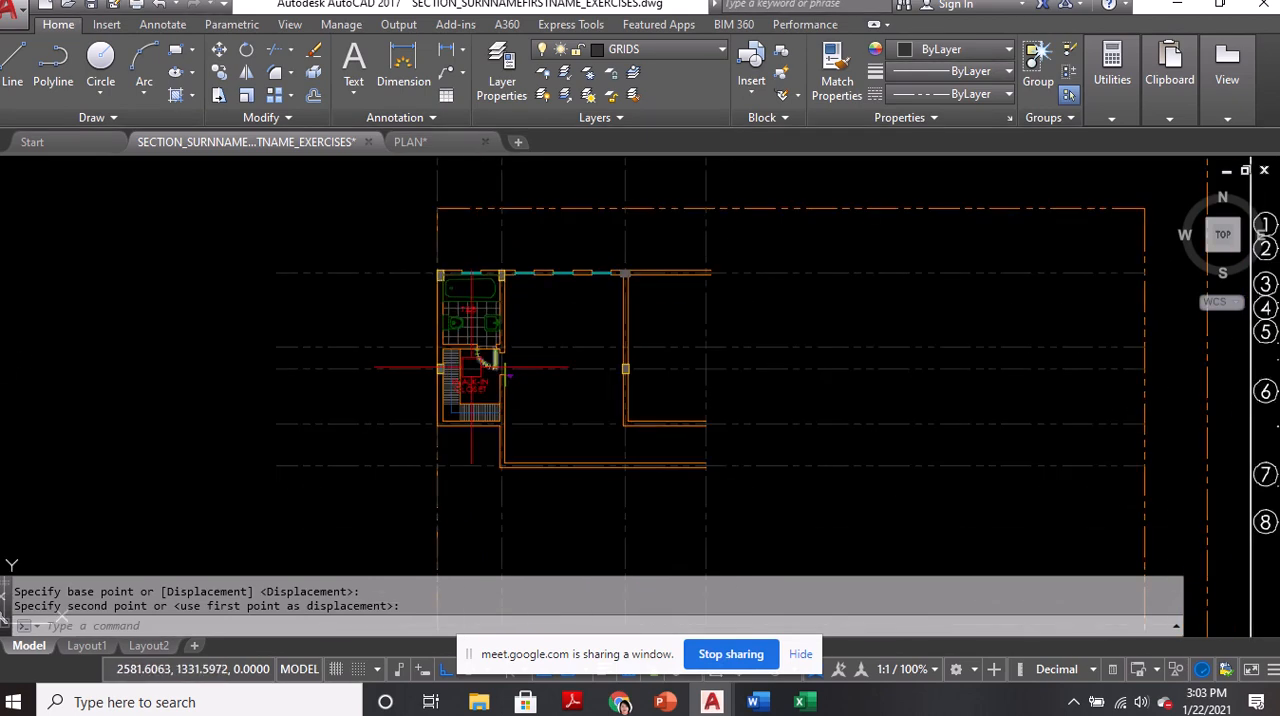
pyautogui.click(472, 418)
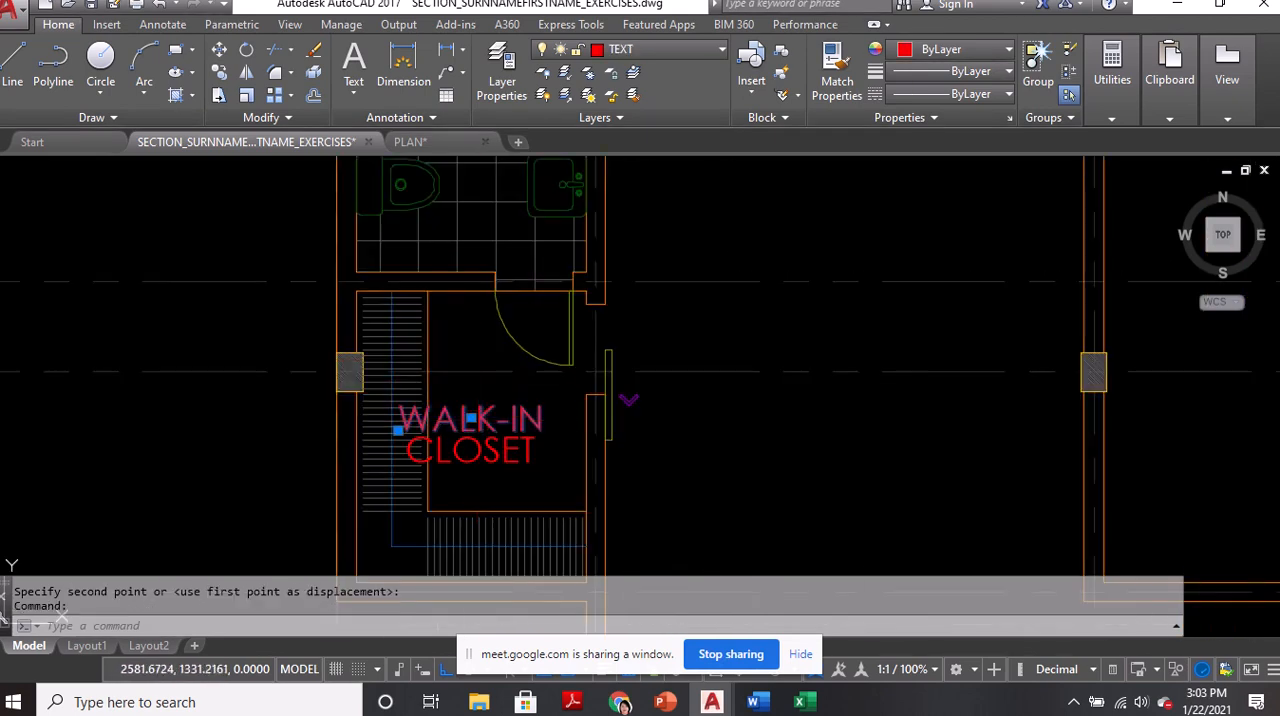
pyautogui.hotkey('ctrl', 'c')
pyautogui.scroll(-6, 475, 440)
pyautogui.scroll(6, 495, 360)
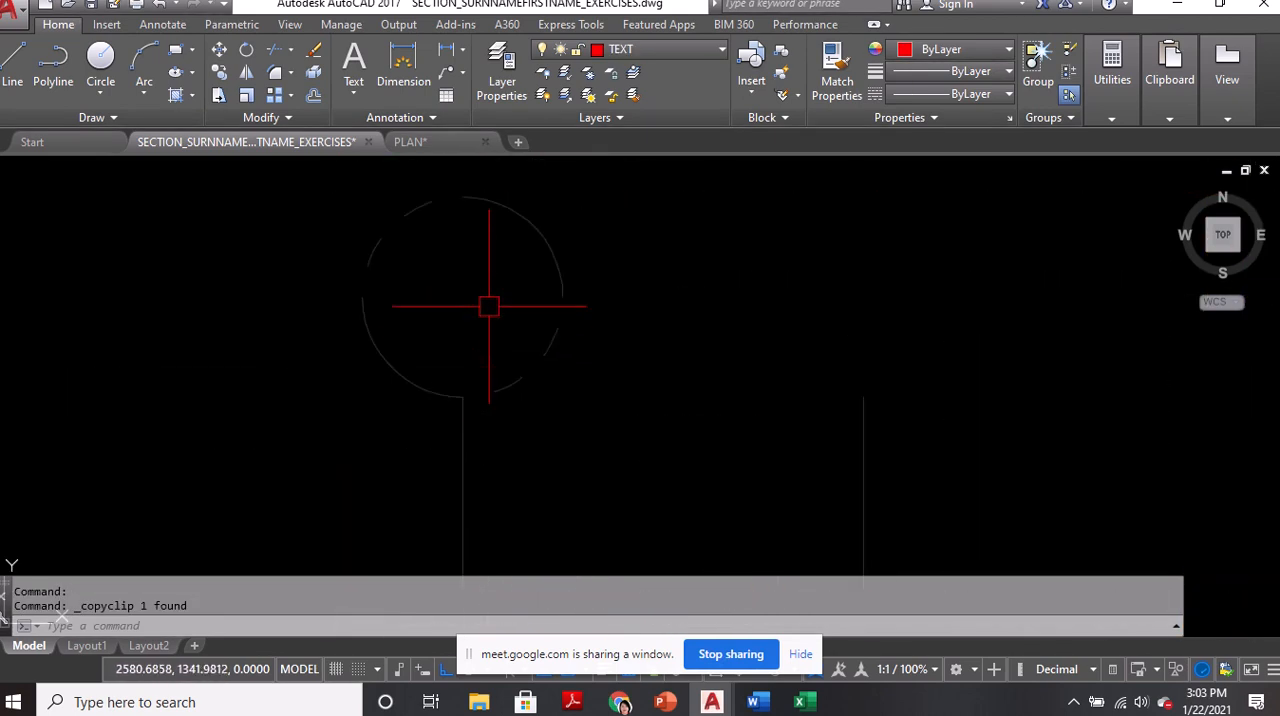
pyautogui.hotkey('ctrl', 'v')
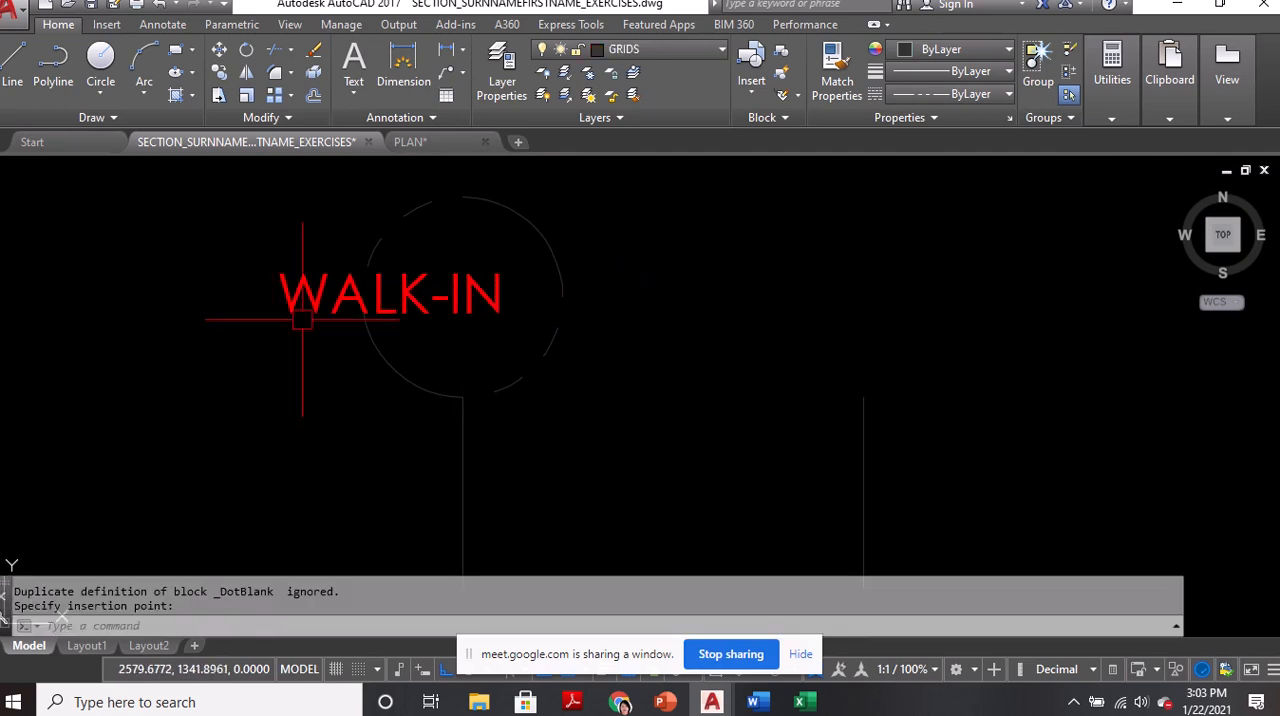
pyautogui.click(302, 320)
# Centre the pasted WALK-IN text on the middle of the grid circle
pyautogui.click(418, 285)
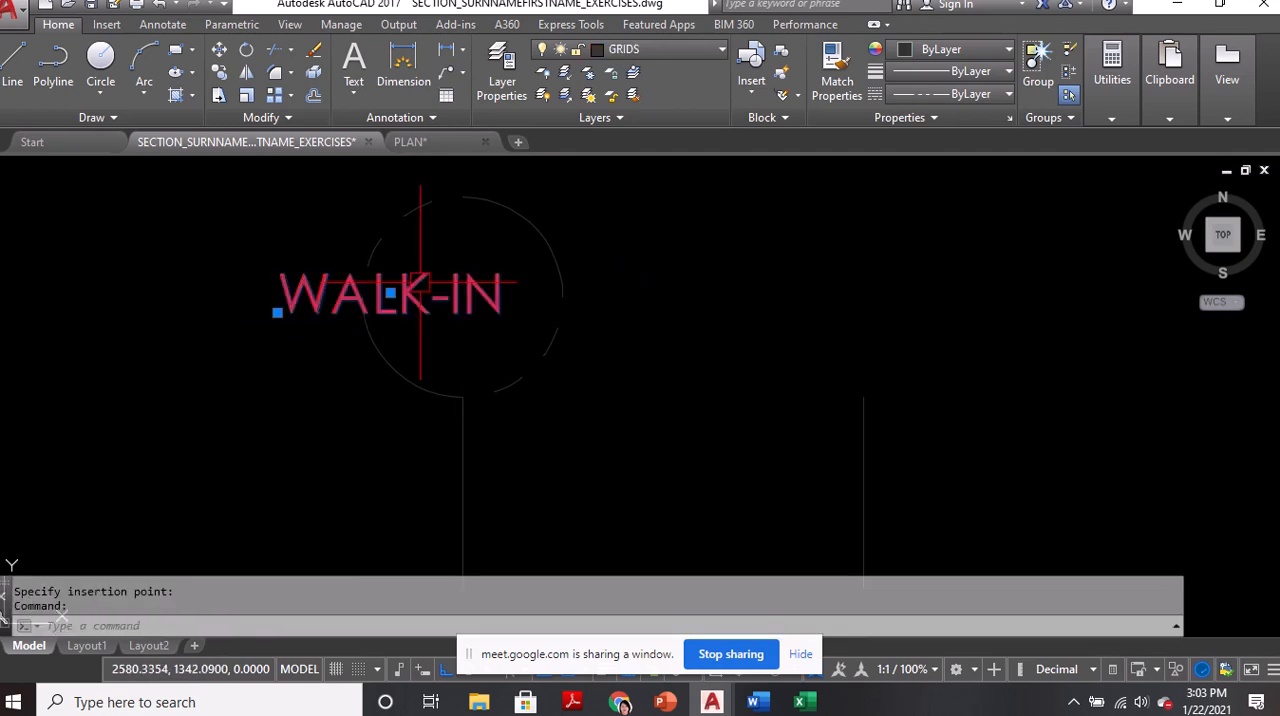
pyautogui.click(390, 293)
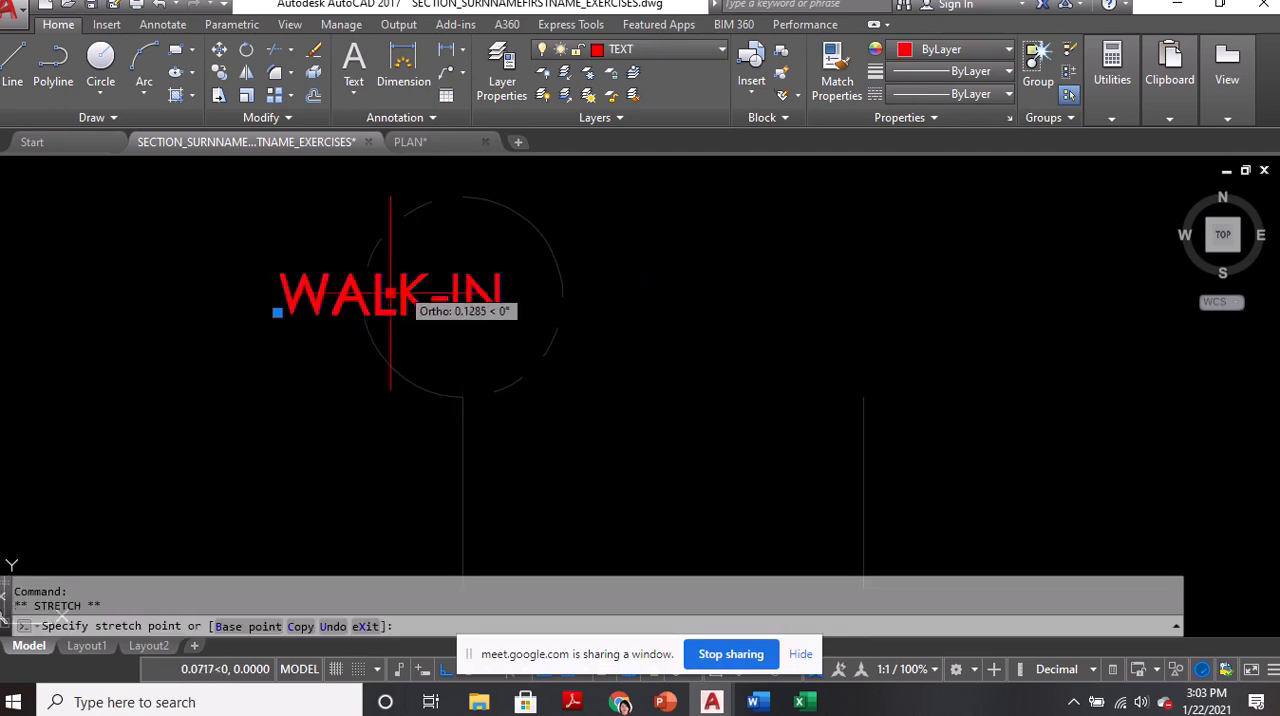
pyautogui.scroll(-4, 462, 295)
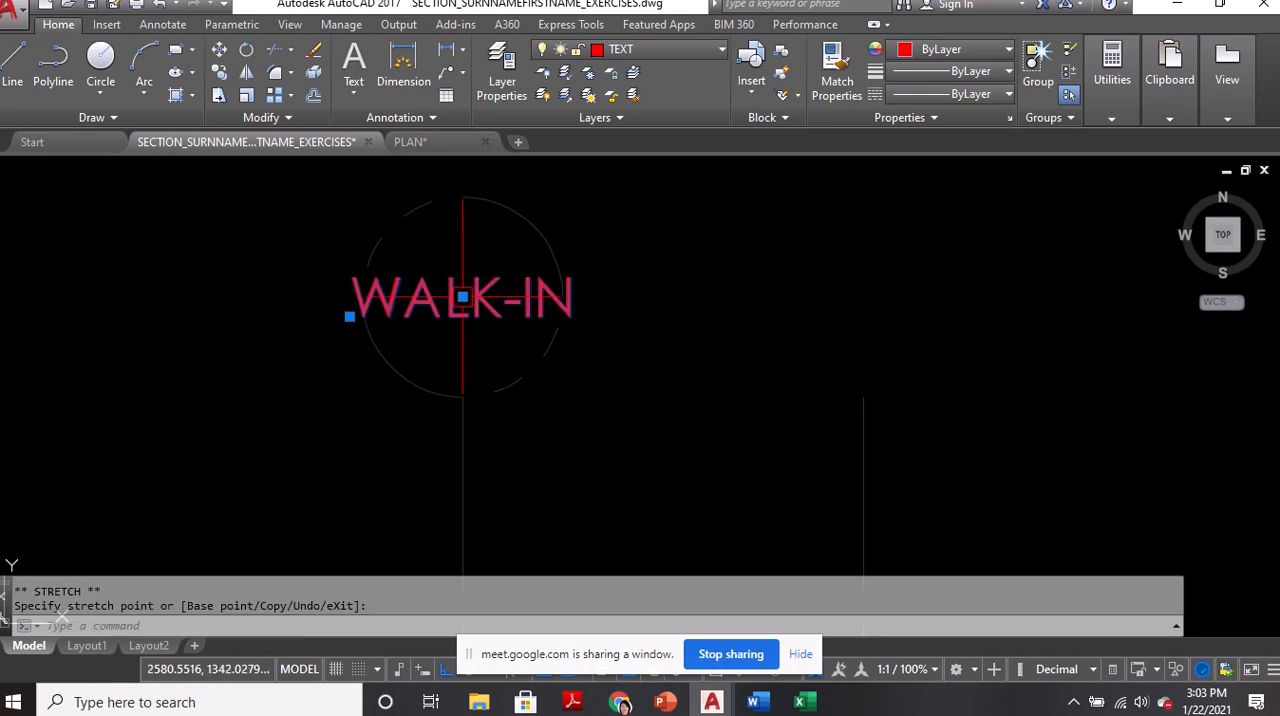
# Move the pasted WALK-IN text out of the grid circle to the open area east of it
pyautogui.click(485, 333)
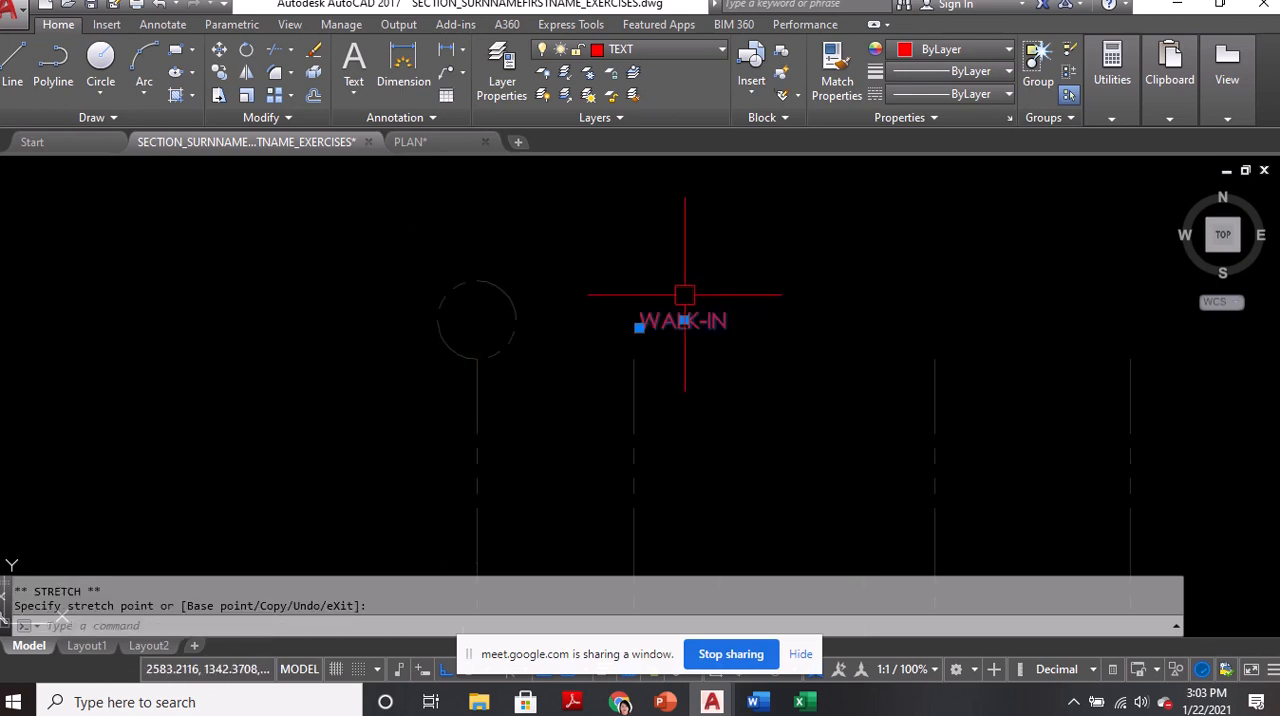
pyautogui.click(683, 321)
pyautogui.press('Escape')
pyautogui.click(720, 323)
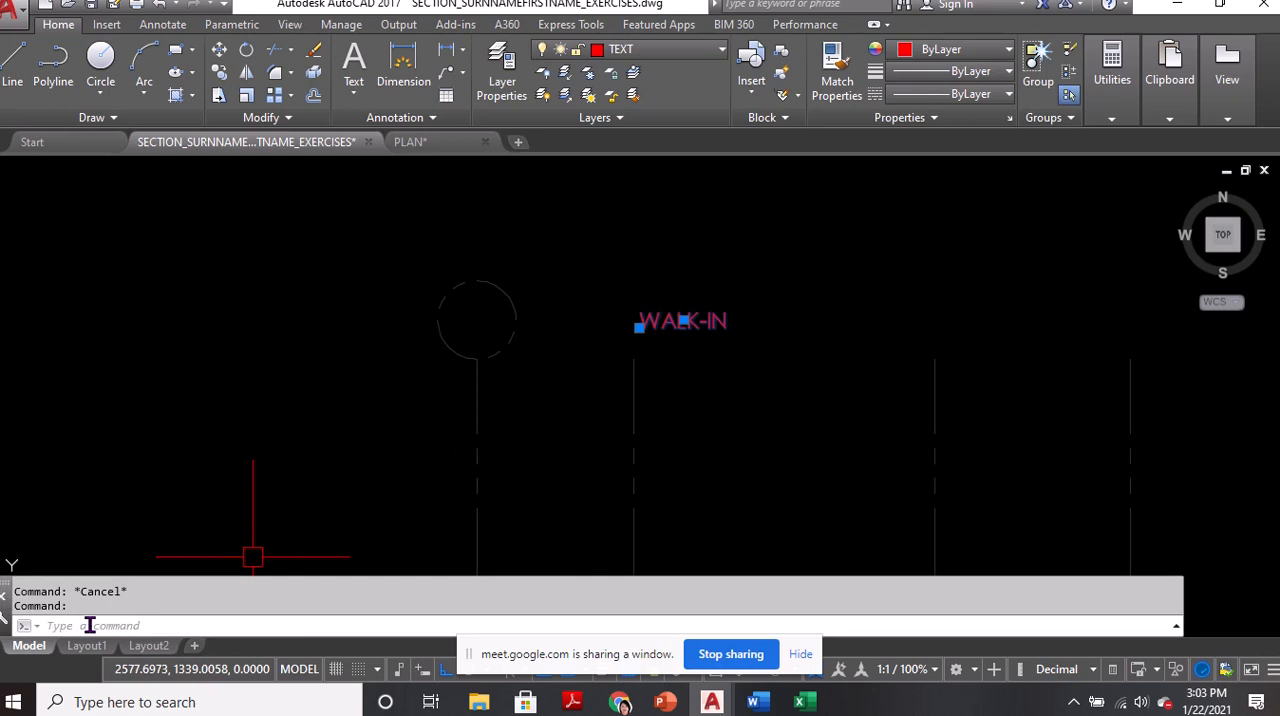
# Move the WALK-IN text to the centre of the grid circle and change its content to A
pyautogui.click(684, 320)
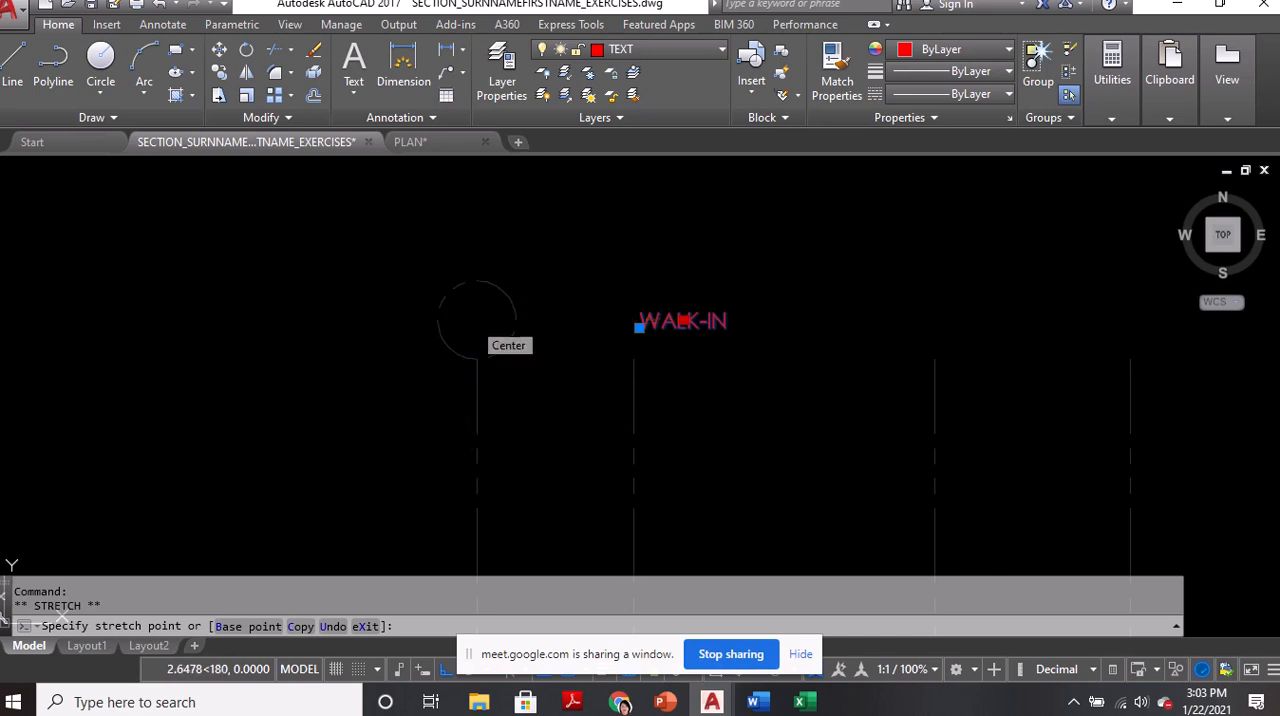
pyautogui.click(477, 321)
pyautogui.doubleClick(477, 321)
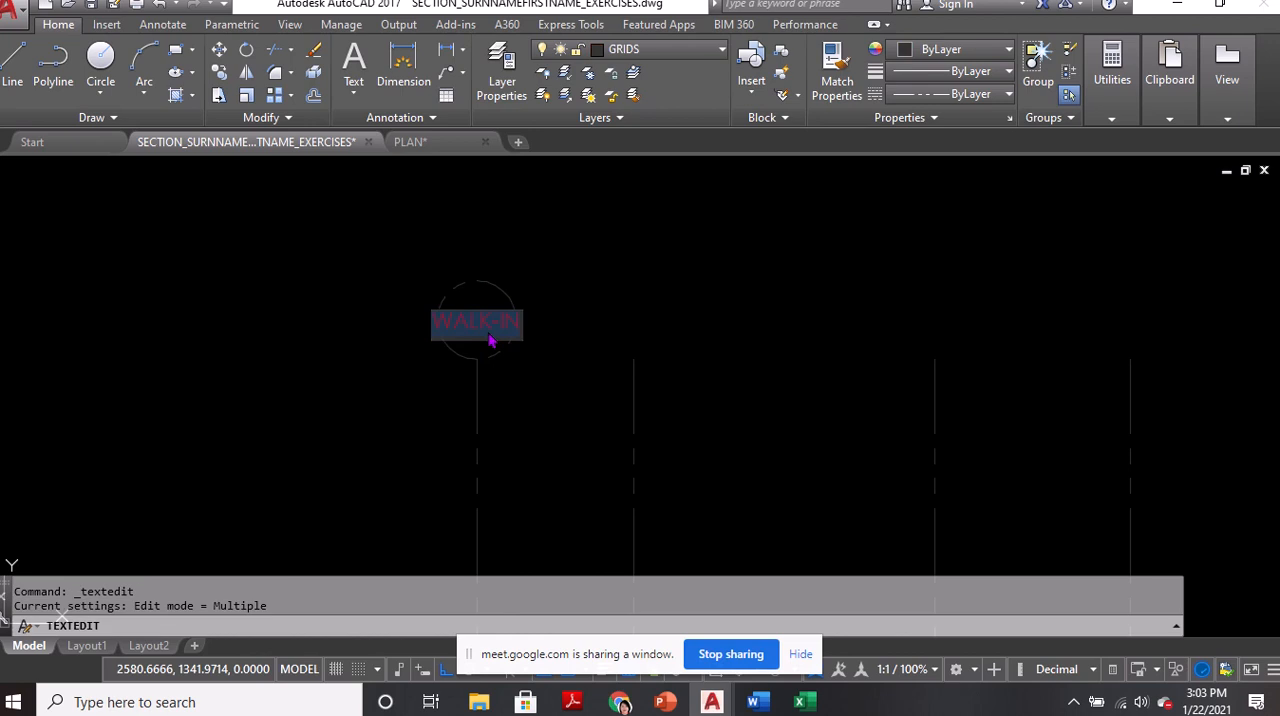
pyautogui.write('A')
pyautogui.click(617, 328)
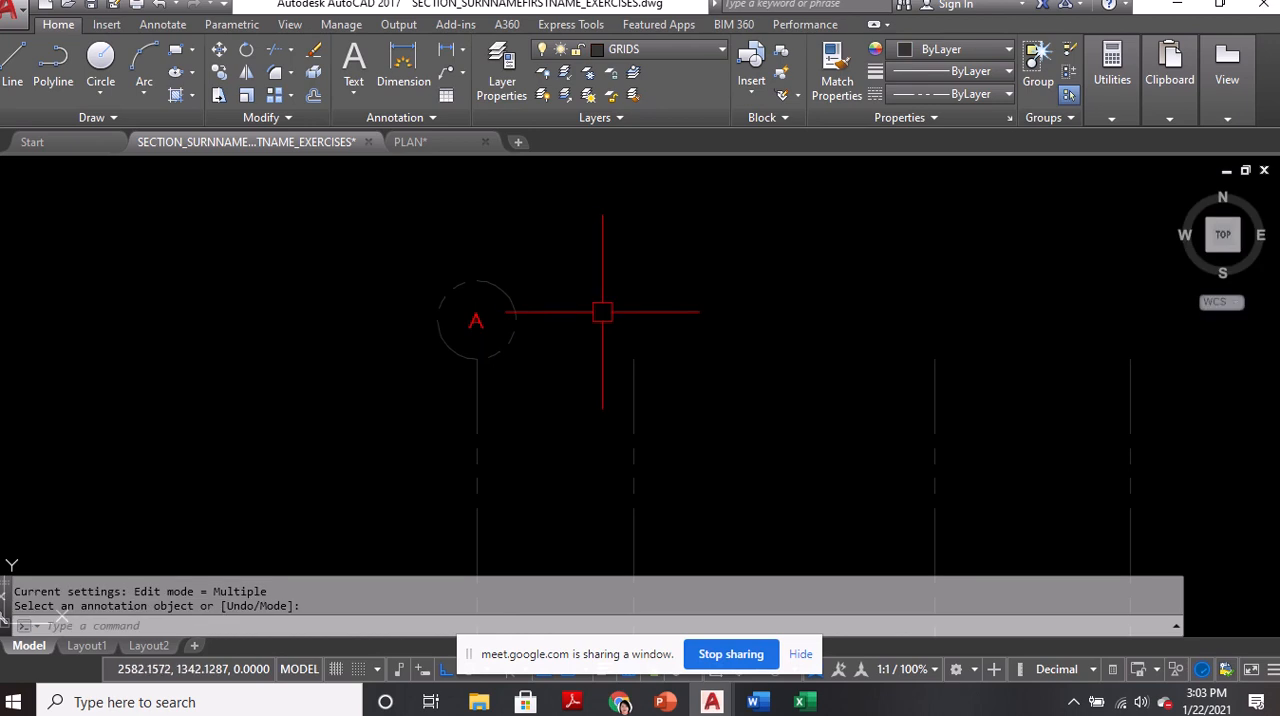
# Set the height of the letter A in the grid circle to 0.5
pyautogui.write('qp')
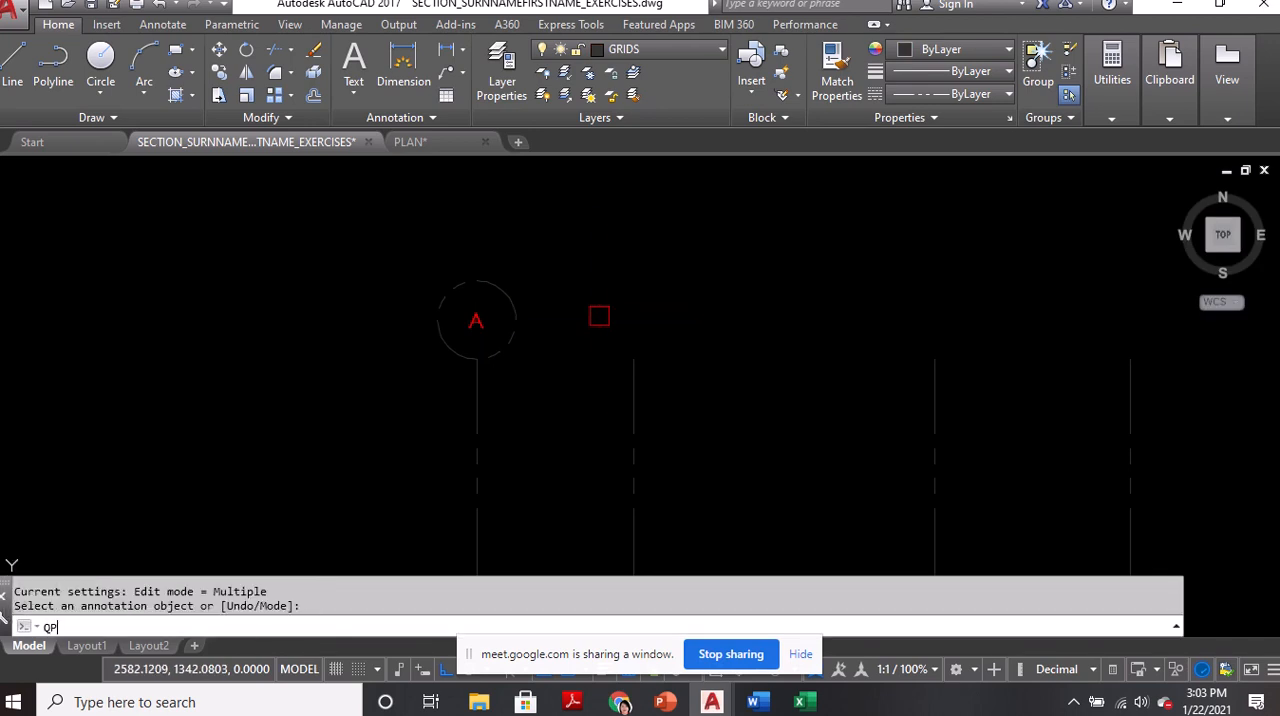
pyautogui.press('Return')
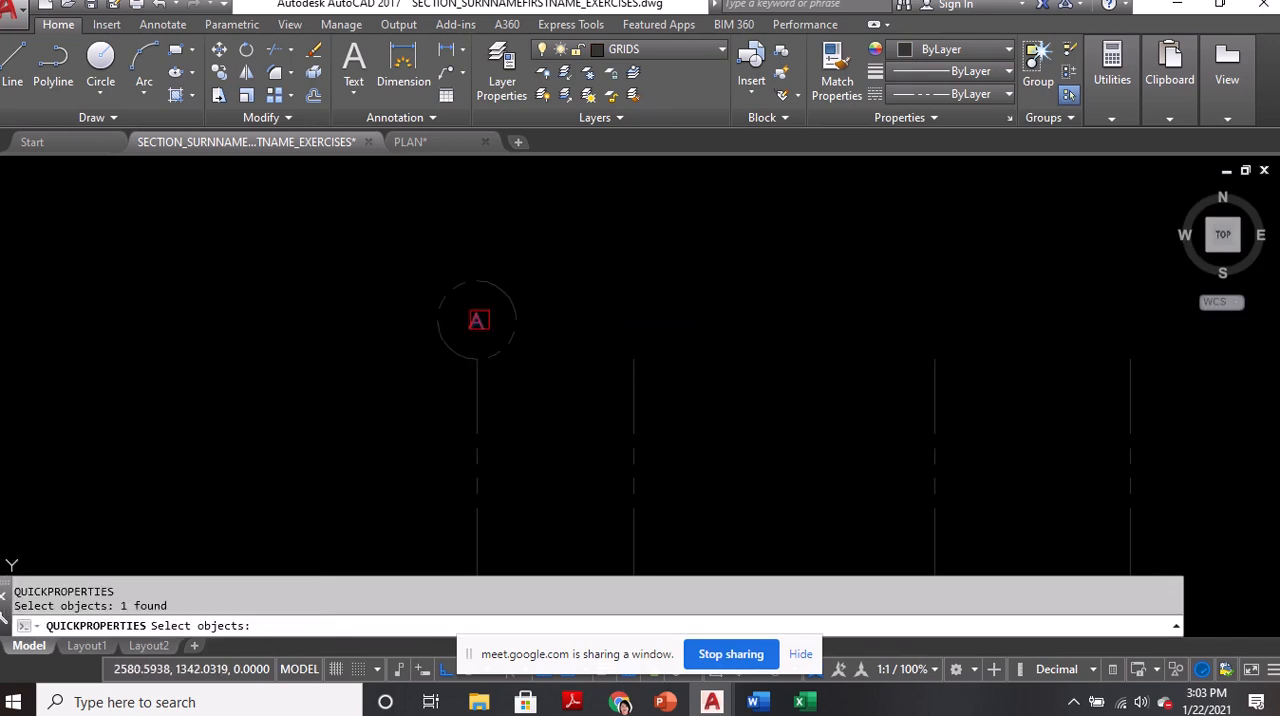
pyautogui.press('Return')
pyautogui.click(698, 243)
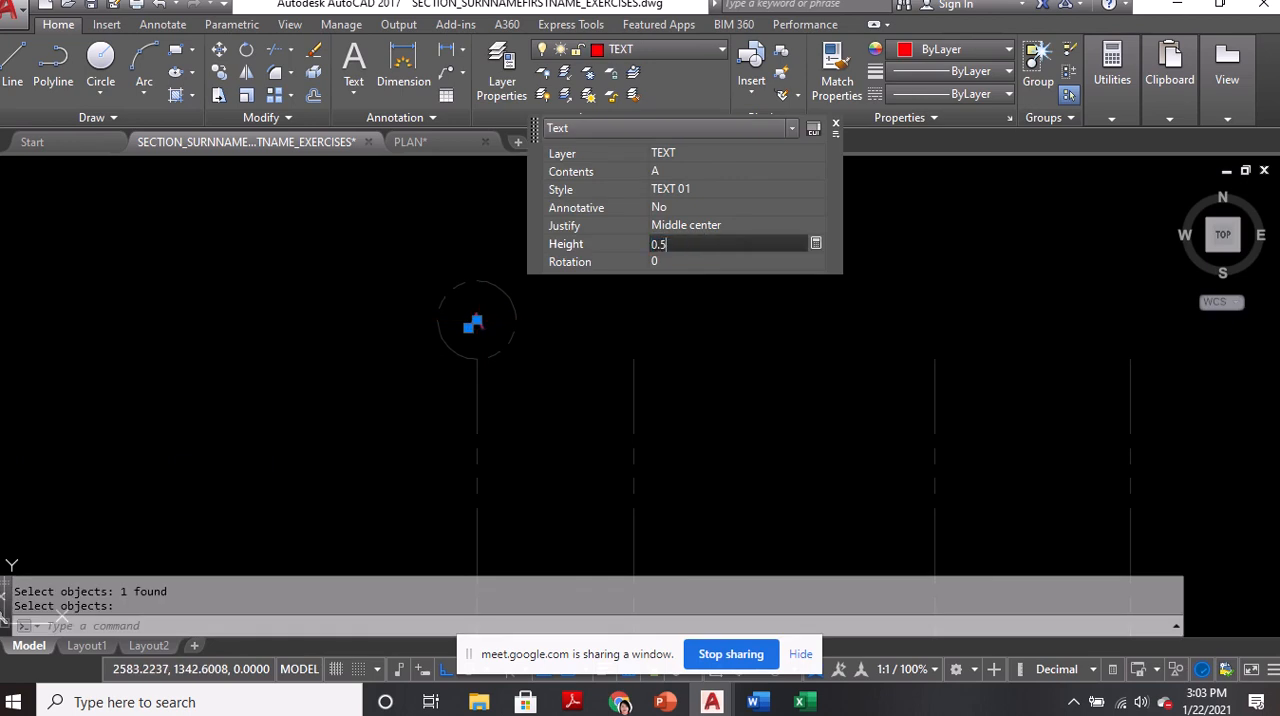
pyautogui.write('0.5')
pyautogui.press('Return')
pyautogui.press('Escape')
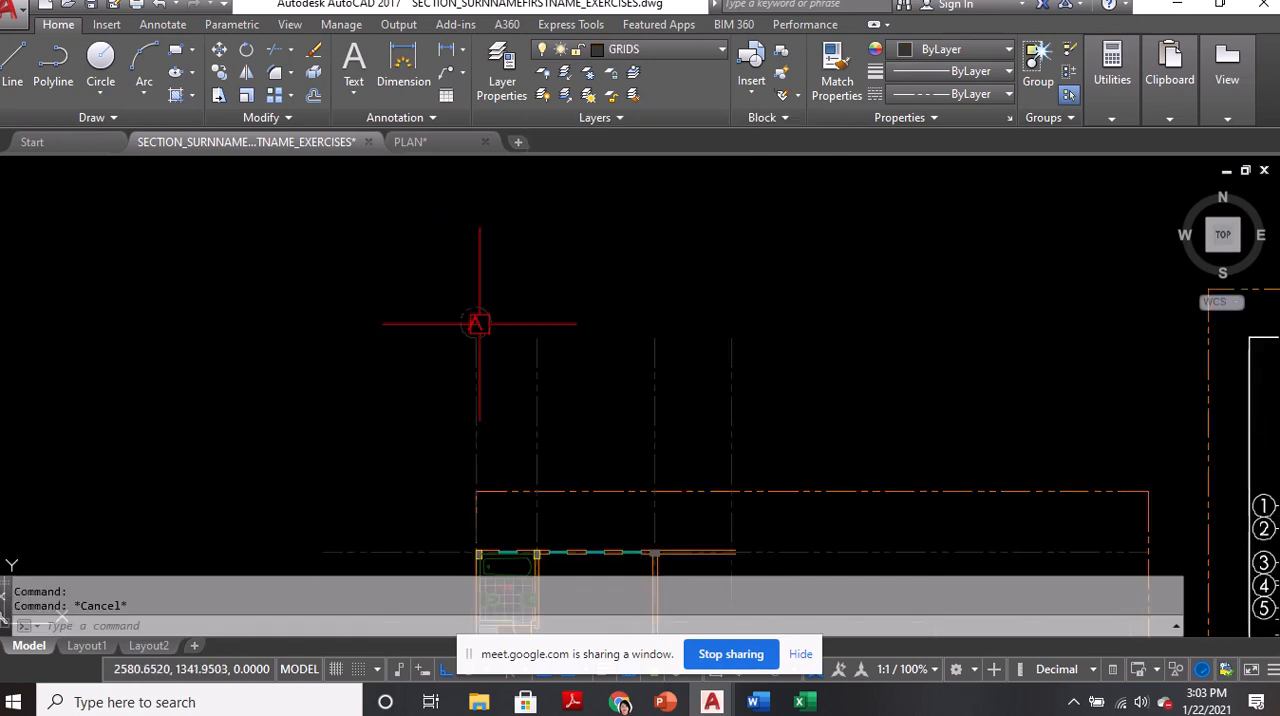
# Copy the A grid bubble from its bottom quadrant onto the upper ends of the second and third vertical grid lines
pyautogui.moveTo(517, 354); pyautogui.dragTo(520, 306, button='middle')
pyautogui.write('c')
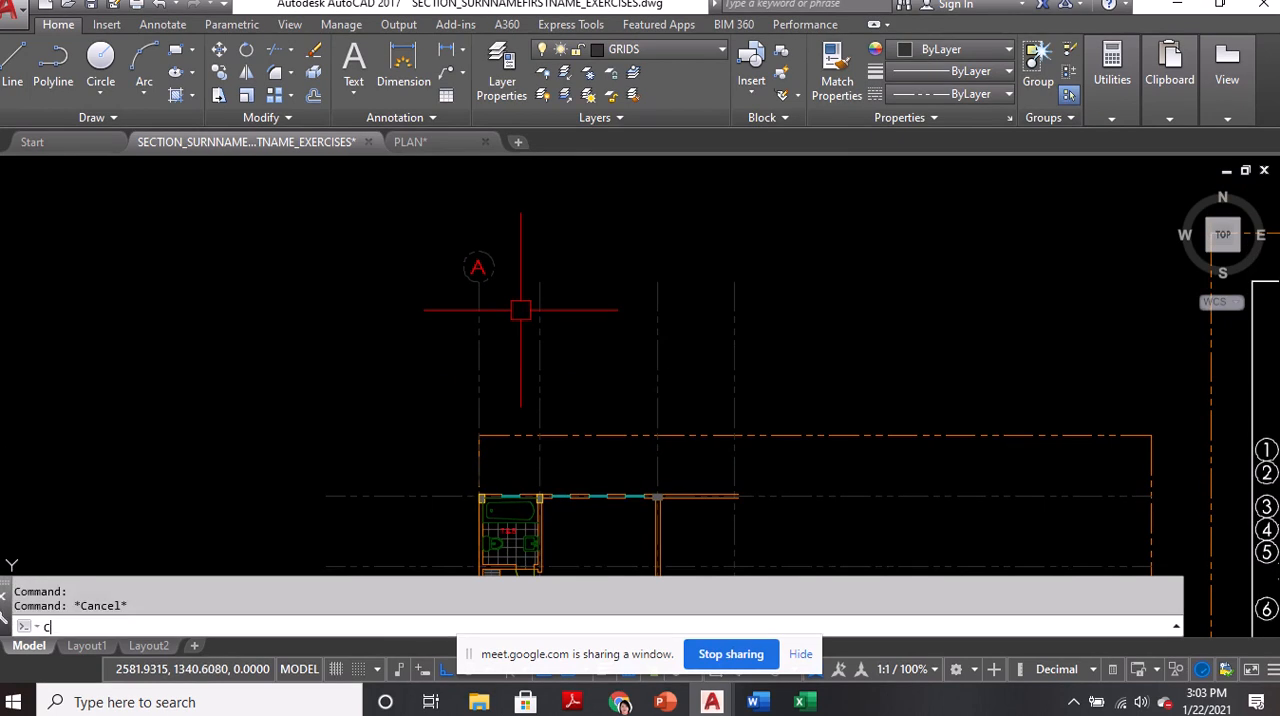
pyautogui.write('t o')
pyautogui.press('Return')
pyautogui.scroll(3, 505, 282)
pyautogui.click(450, 243)
pyautogui.click(488, 243)
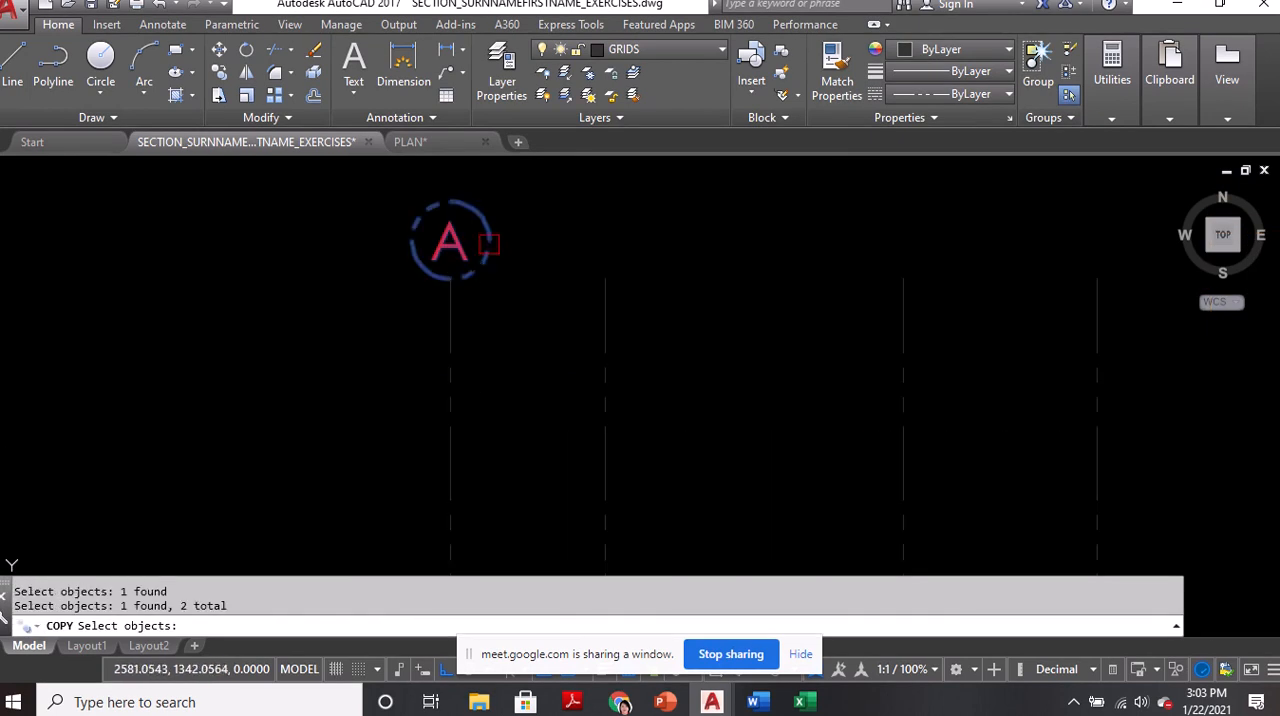
pyautogui.press('Return')
pyautogui.click(450, 278)
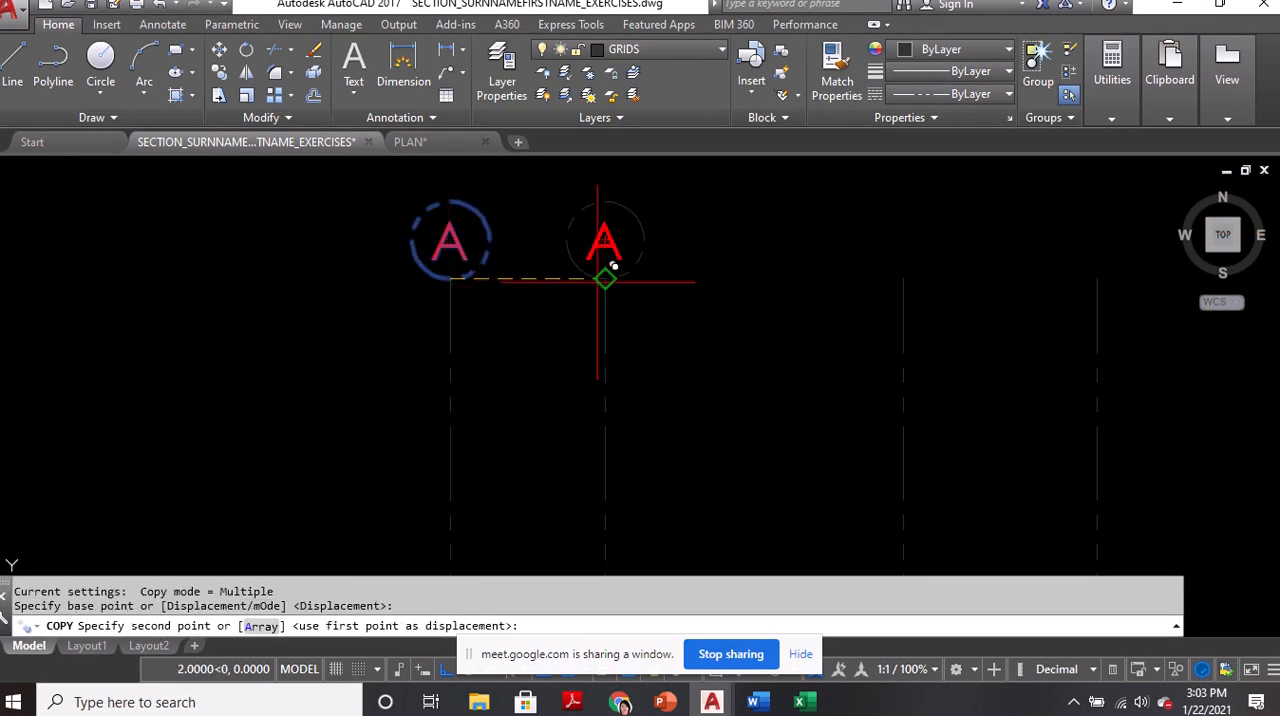
pyautogui.click(605, 278)
pyautogui.click(903, 278)
pyautogui.press('Return')
# Relabel the bubbles on the second and third vertical grid lines as B and C
pyautogui.click(604, 243)
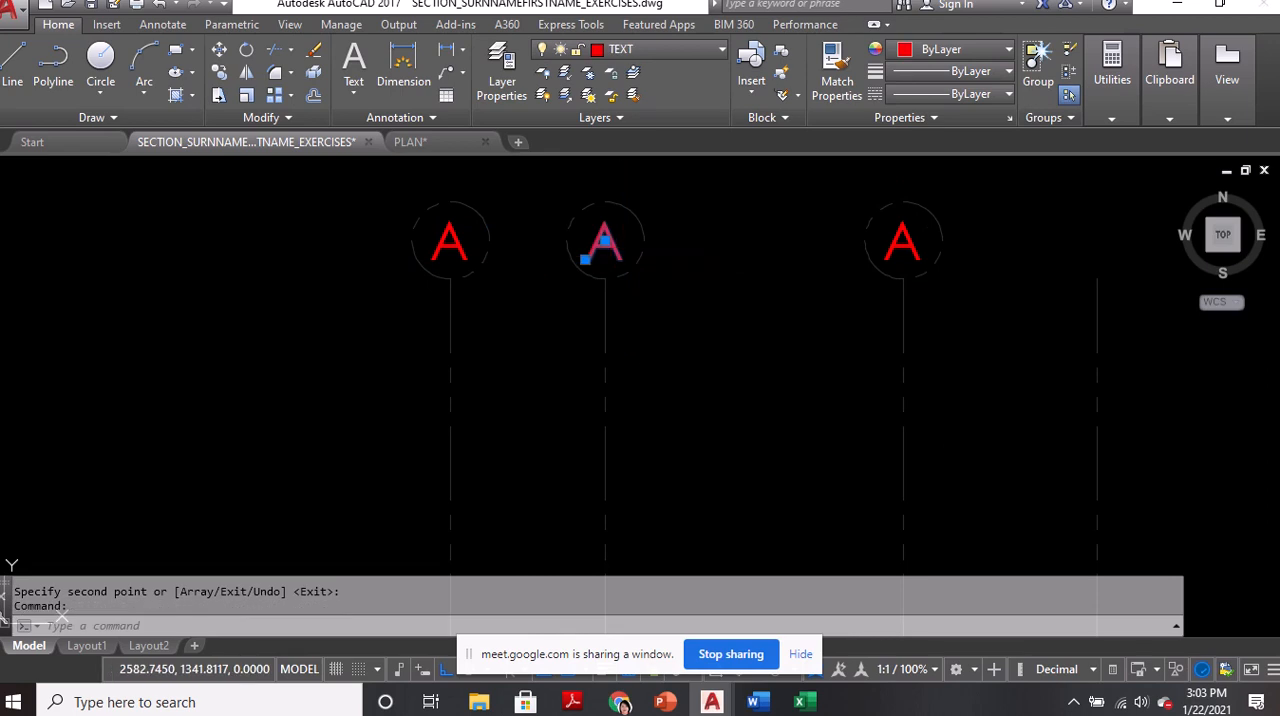
pyautogui.doubleClick(604, 243)
pyautogui.write('B')
pyautogui.press('Return')
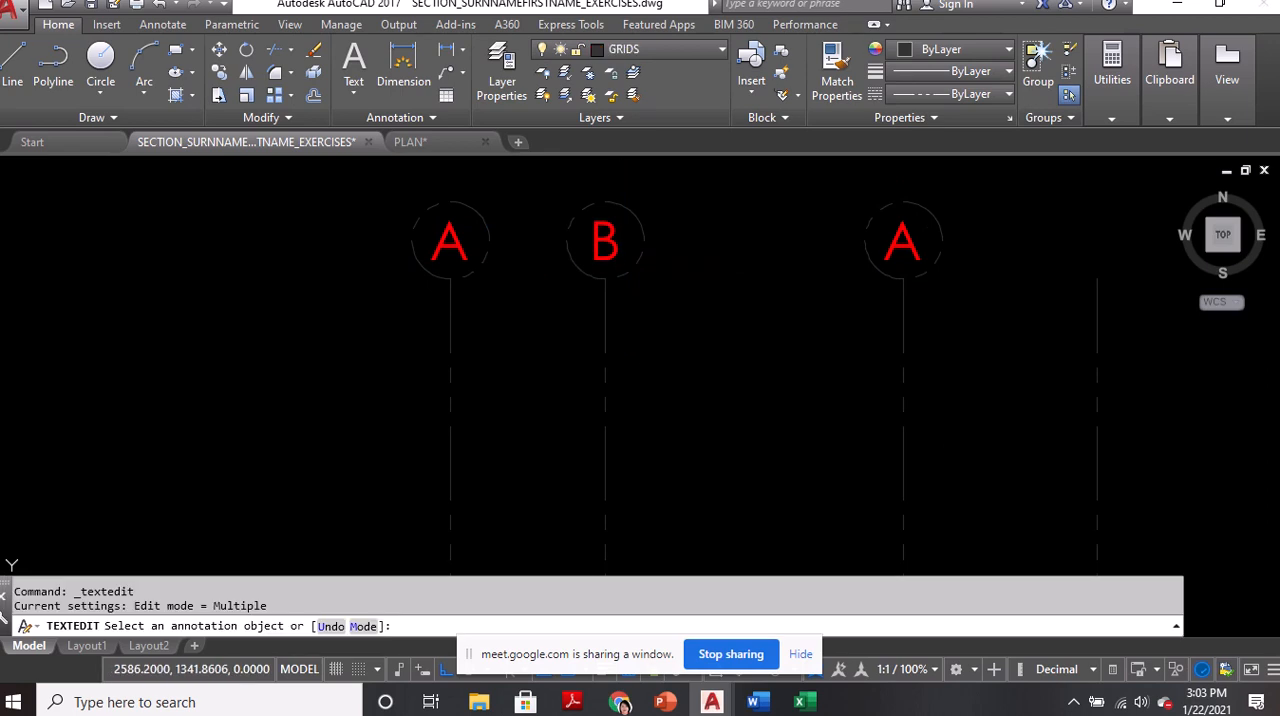
pyautogui.click(902, 252)
pyautogui.write('C')
pyautogui.press('Return')
pyautogui.press('Return')
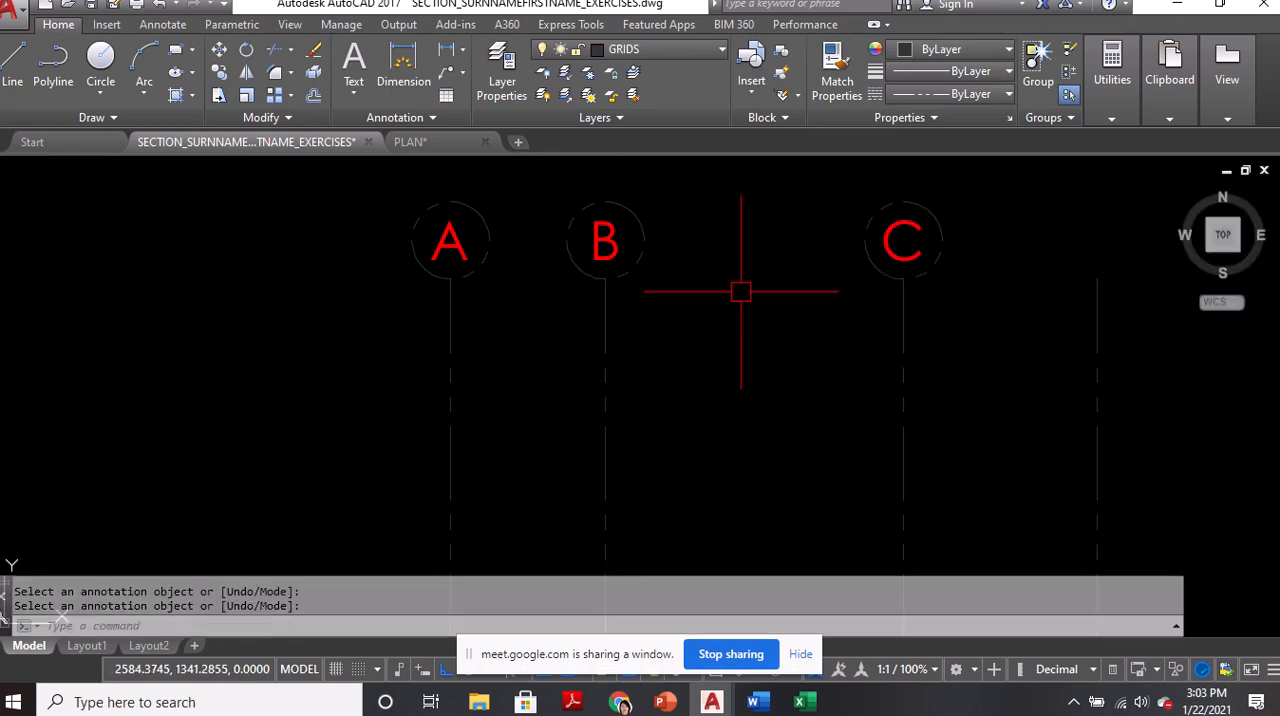
# Copy the A grid bubble by its east quadrant onto the west ends of the first and third horizontal grid lines from the north
pyautogui.scroll(-5, 666, 254)
pyautogui.moveTo(650, 572); pyautogui.dragTo(643, 505, button='middle')
pyautogui.write('co')
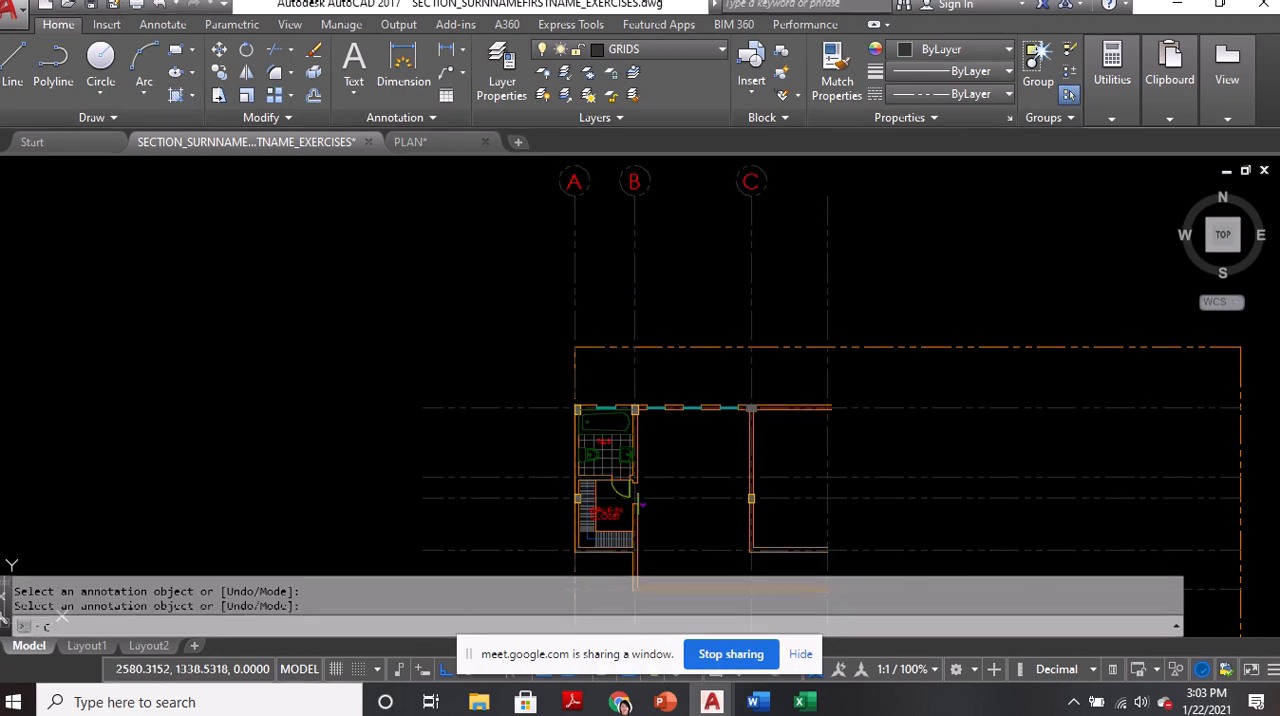
pyautogui.press('Return')
pyautogui.scroll(4, 580, 180)
pyautogui.click(570, 184)
pyautogui.click(597, 181)
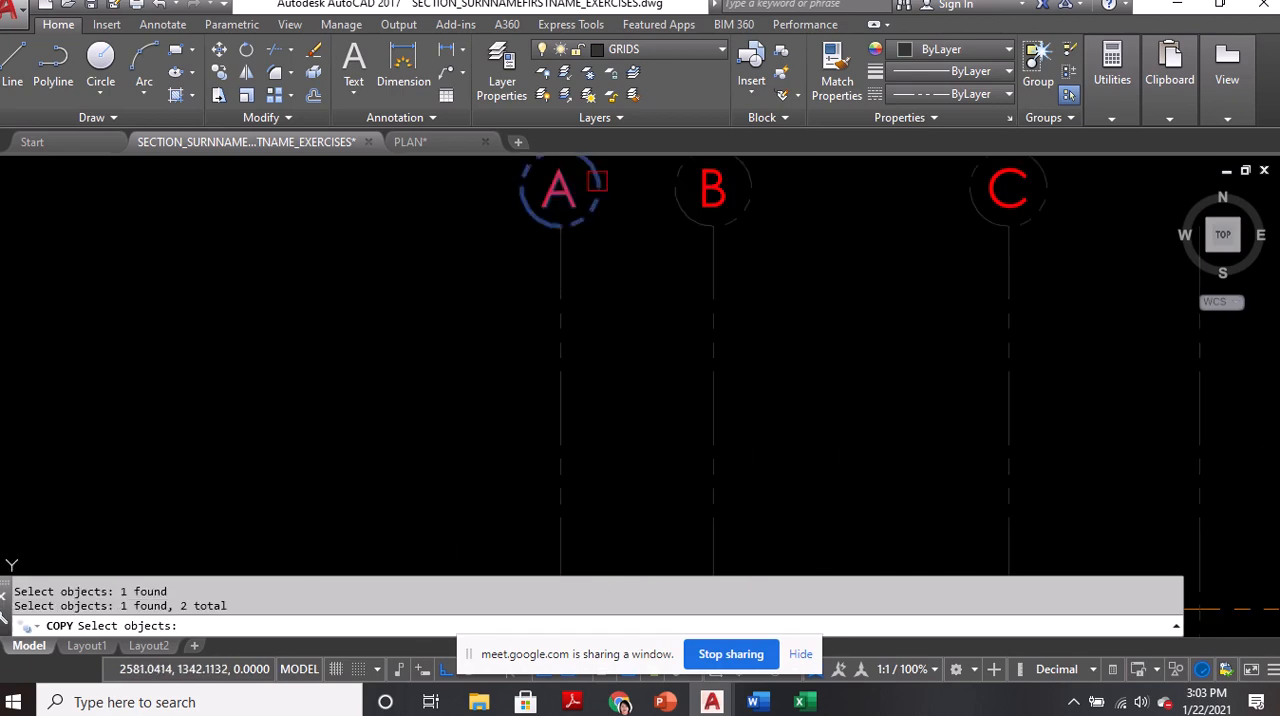
pyautogui.press('Return')
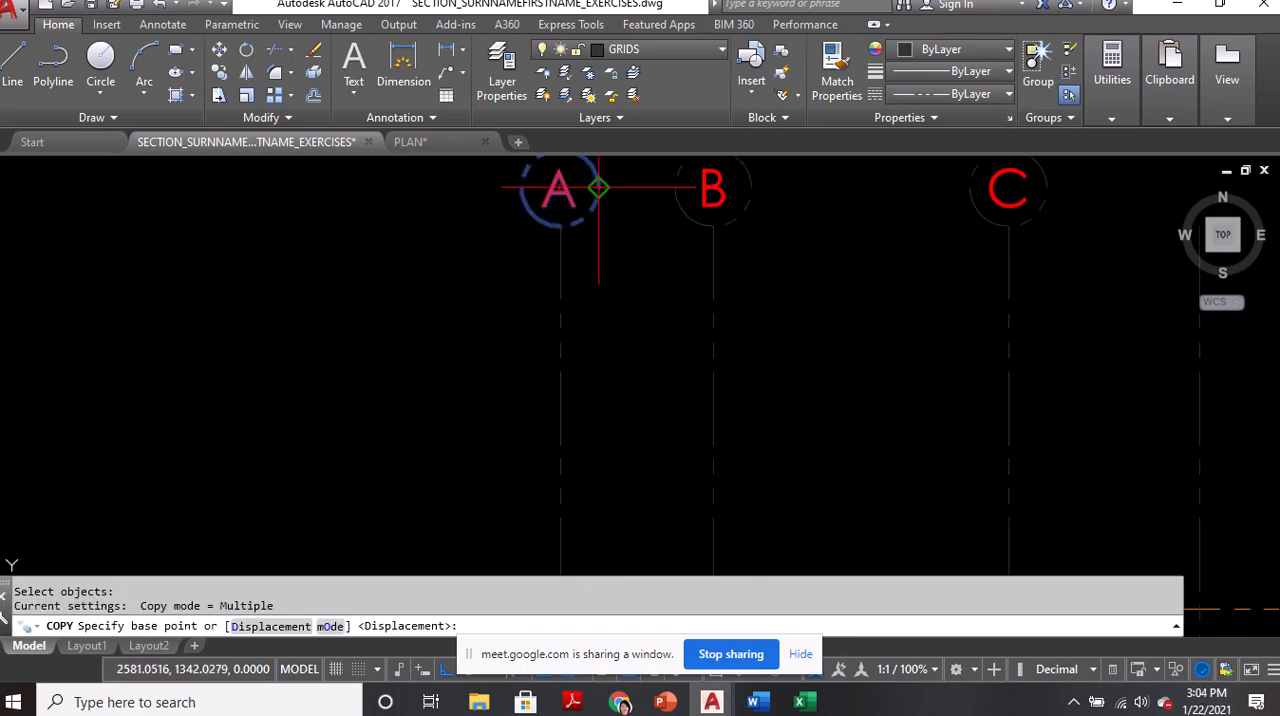
pyautogui.click(598, 187)
pyautogui.scroll(-2, 600, 187)
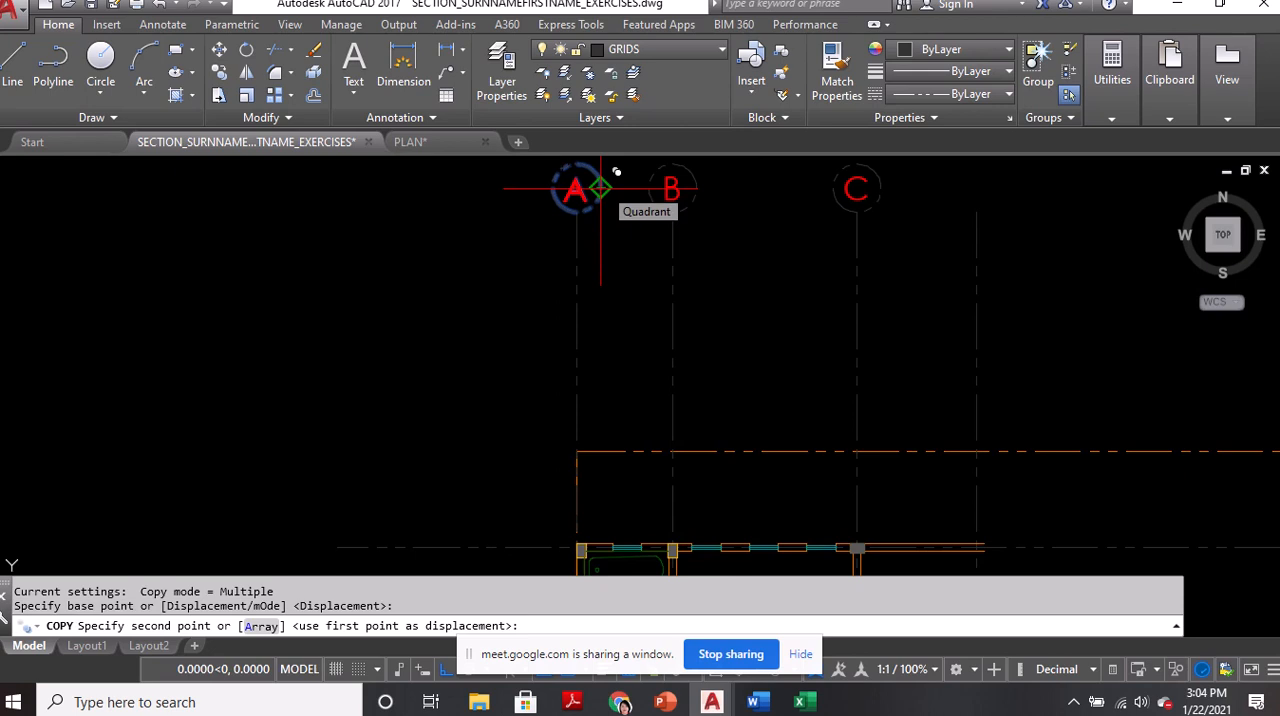
pyautogui.scroll(-2, 601, 188)
pyautogui.moveTo(496, 348); pyautogui.dragTo(493, 240, button='middle')
pyautogui.scroll(2, 484, 292)
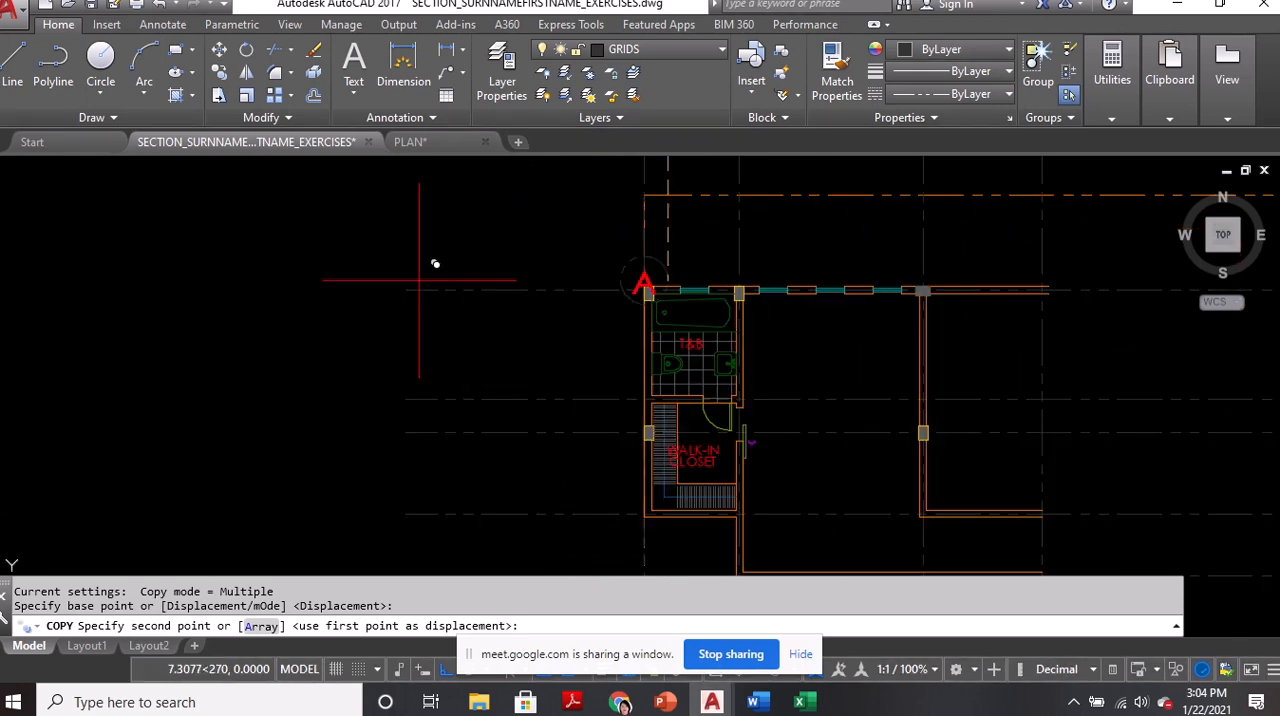
pyautogui.click(405, 291)
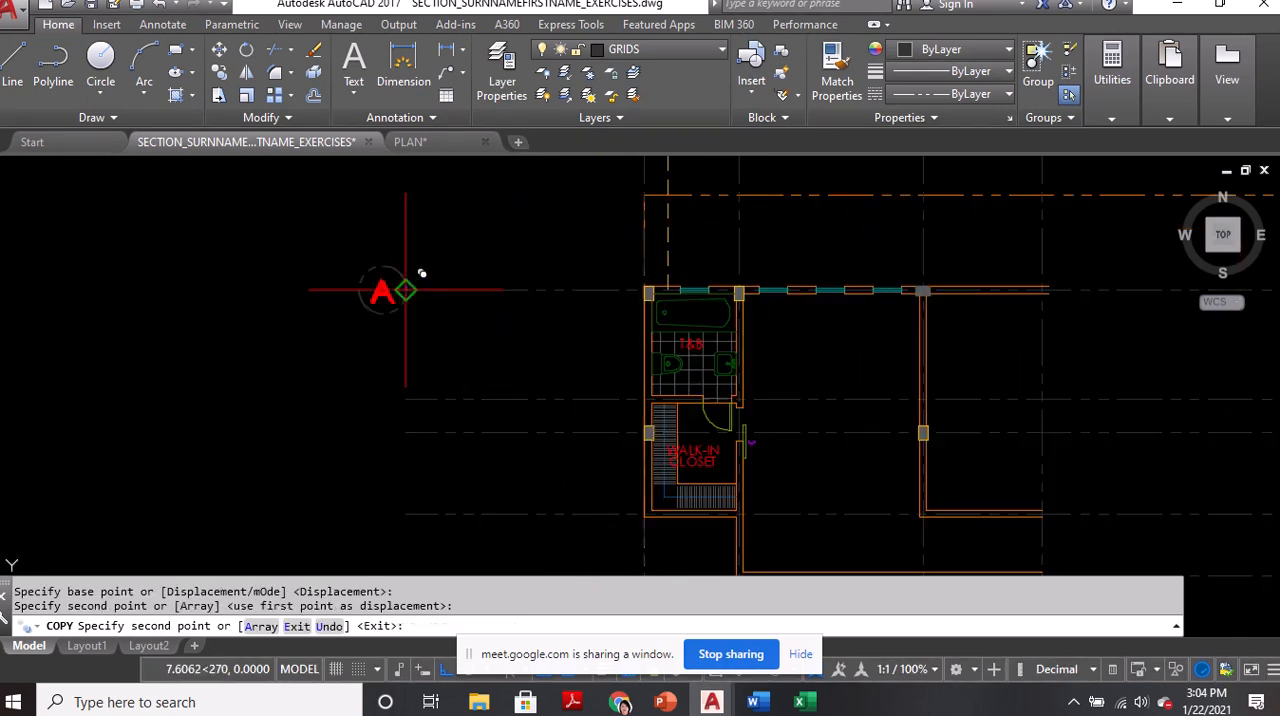
pyautogui.click(405, 432)
pyautogui.press('Return')
# Relabel the two bubbles on the horizontal grid lines as 1 and 2, from north to south
pyautogui.scroll(2, 366, 331)
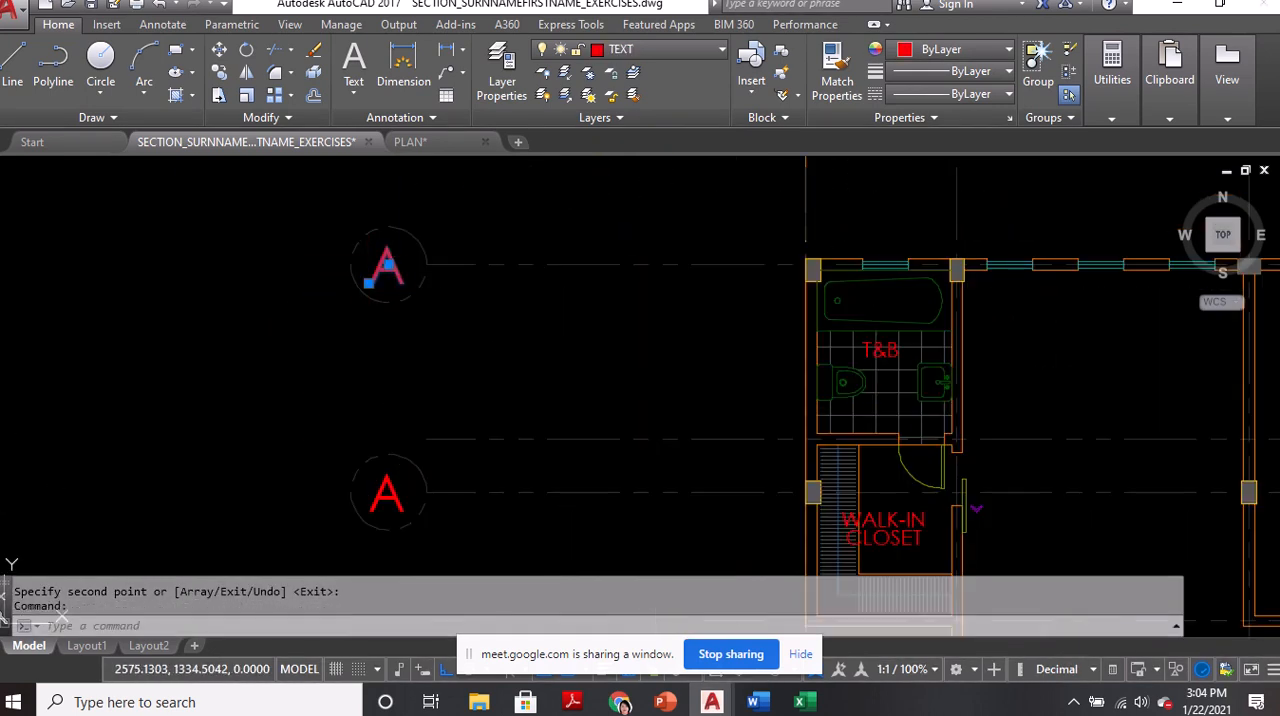
pyautogui.doubleClick(387, 265)
pyautogui.write('1')
pyautogui.press('Return')
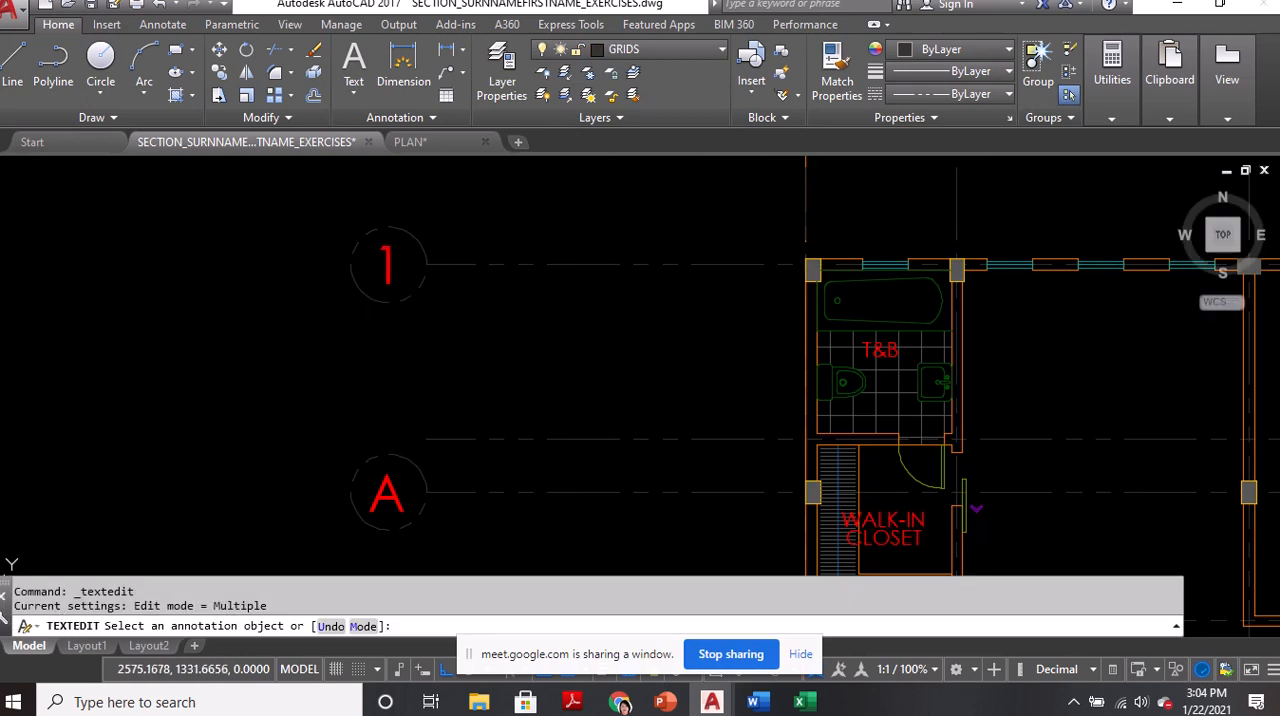
pyautogui.write('2')
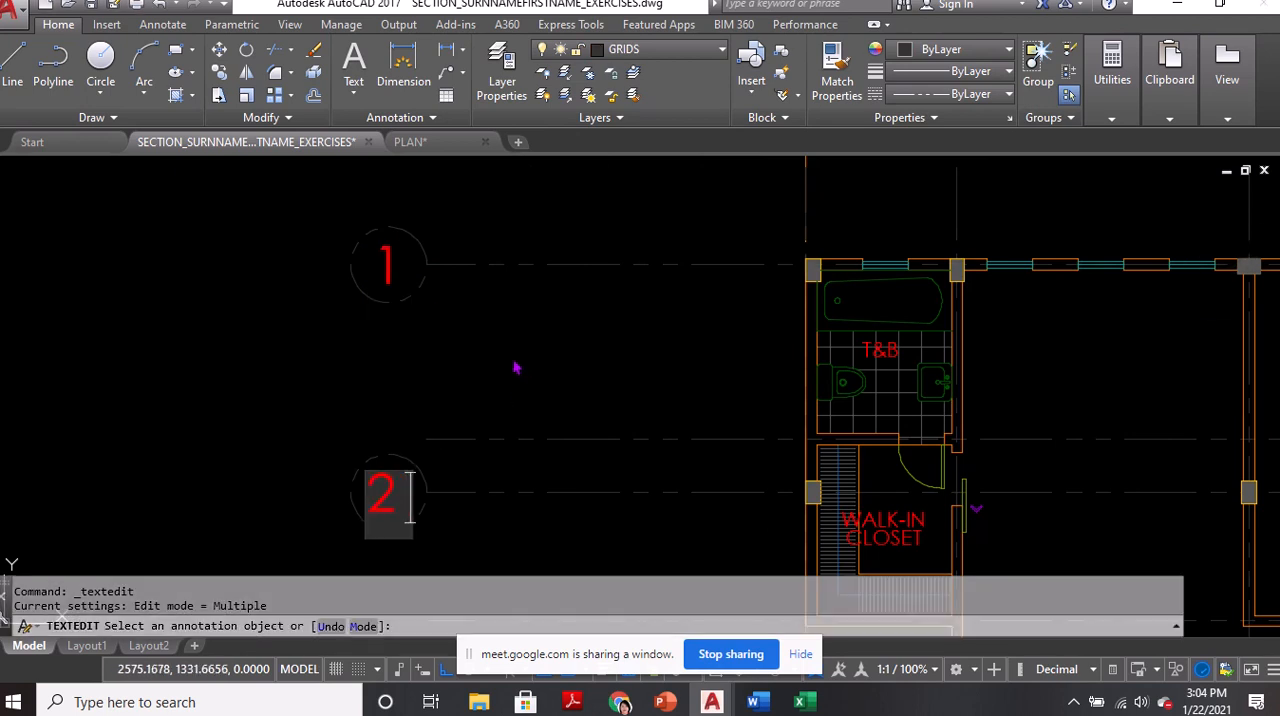
pyautogui.press('Return')
pyautogui.press('Return')
# Examine the reference floor plan's overall room layout and its lettered and numbered grid bubbles
pyautogui.scroll(-4, 560, 337)
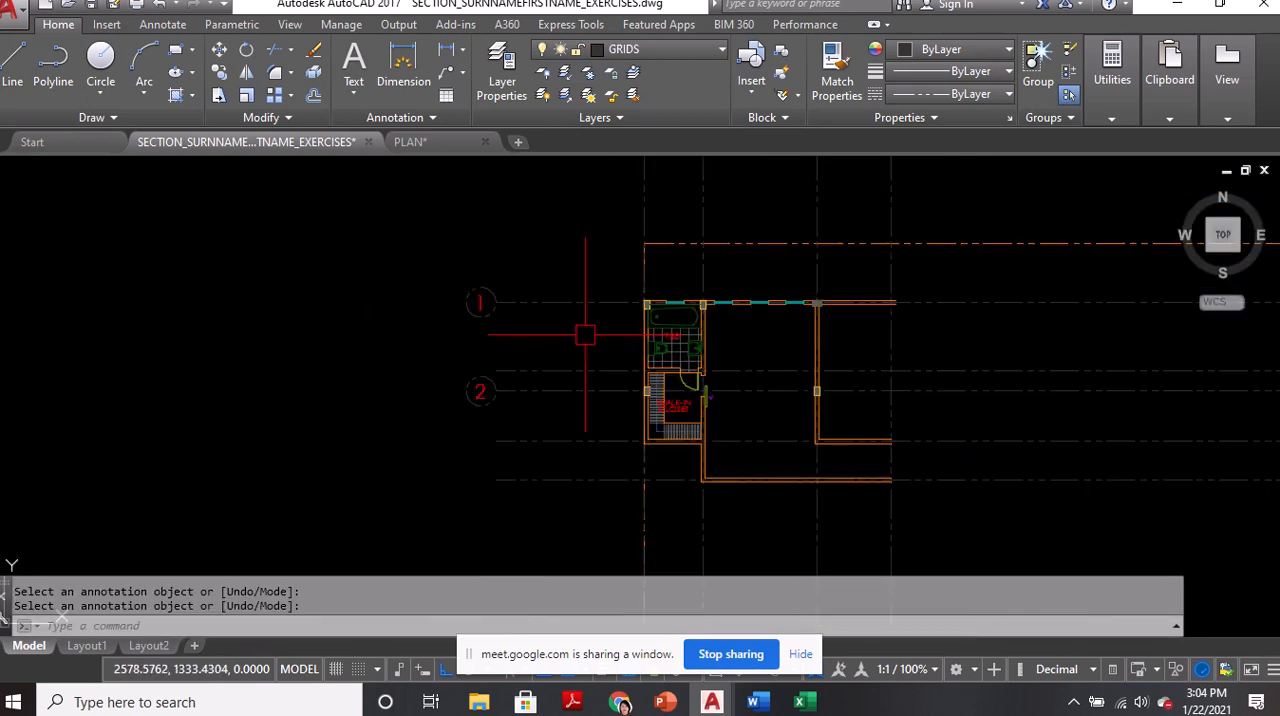
pyautogui.scroll(-4, 585, 335)
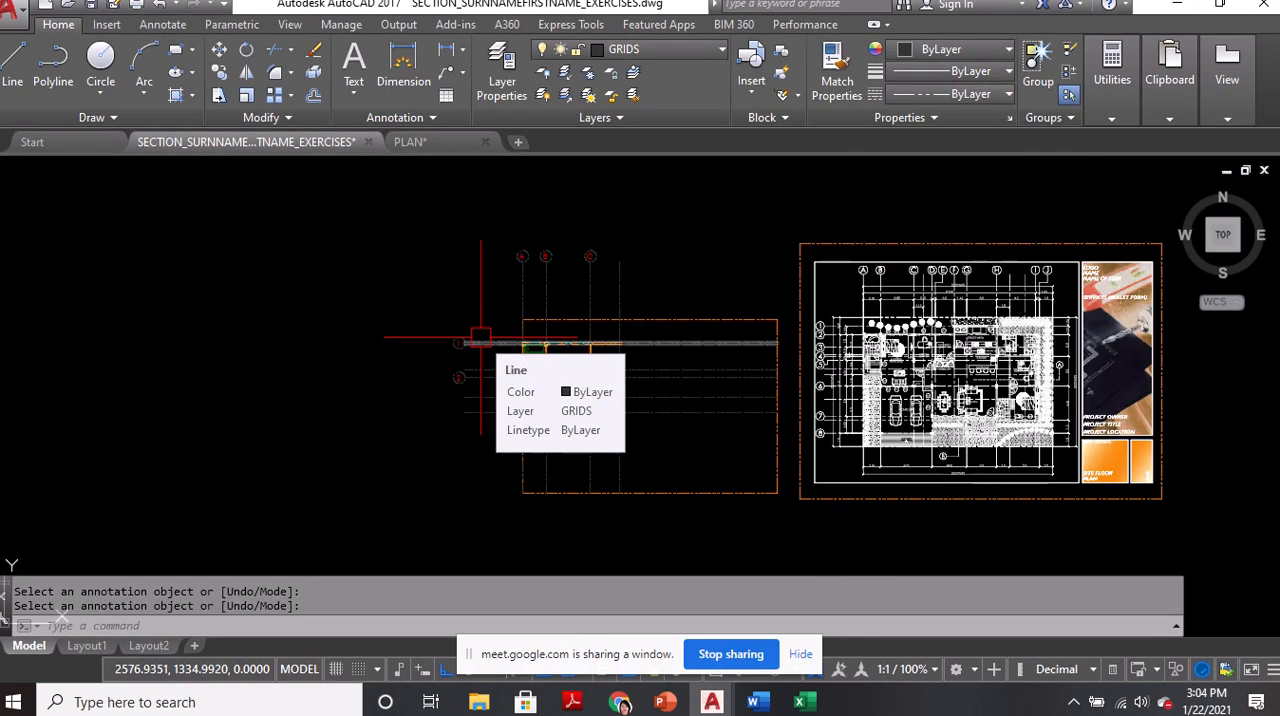
pyautogui.moveTo(969, 402); pyautogui.dragTo(763, 380, button='middle')
pyautogui.scroll(4, 763, 380)
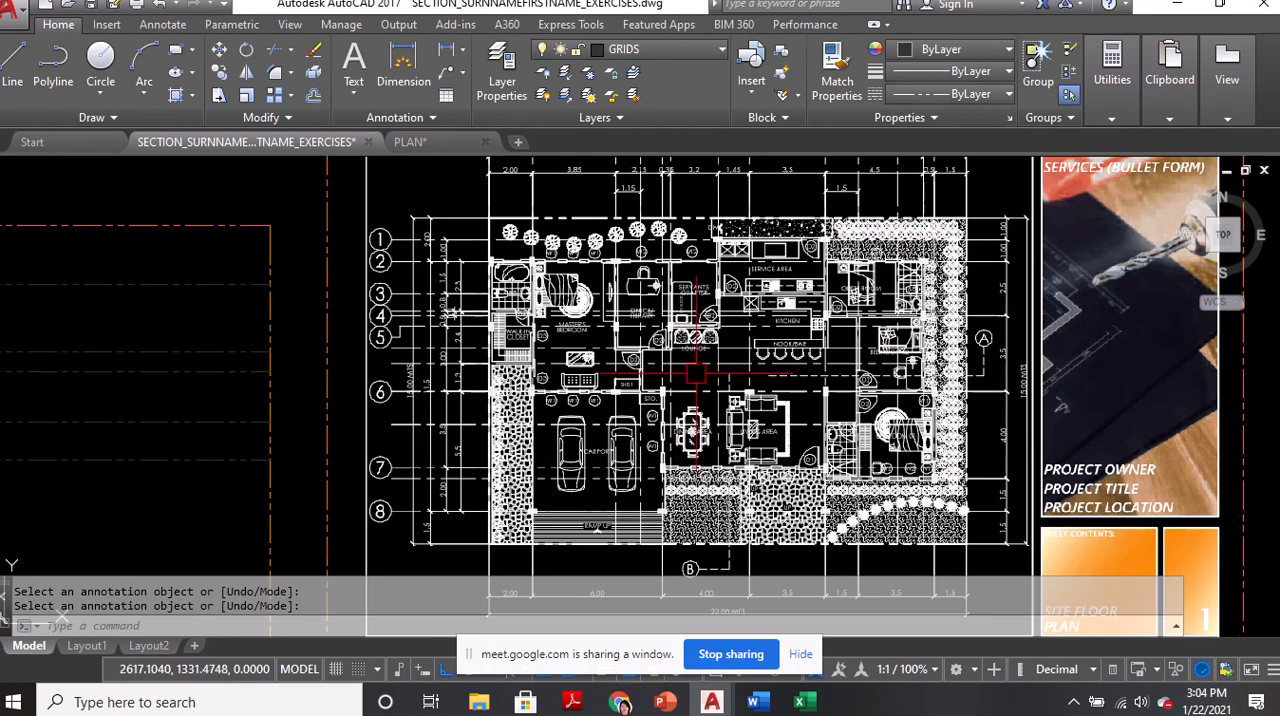
pyautogui.scroll(4, 695, 374)
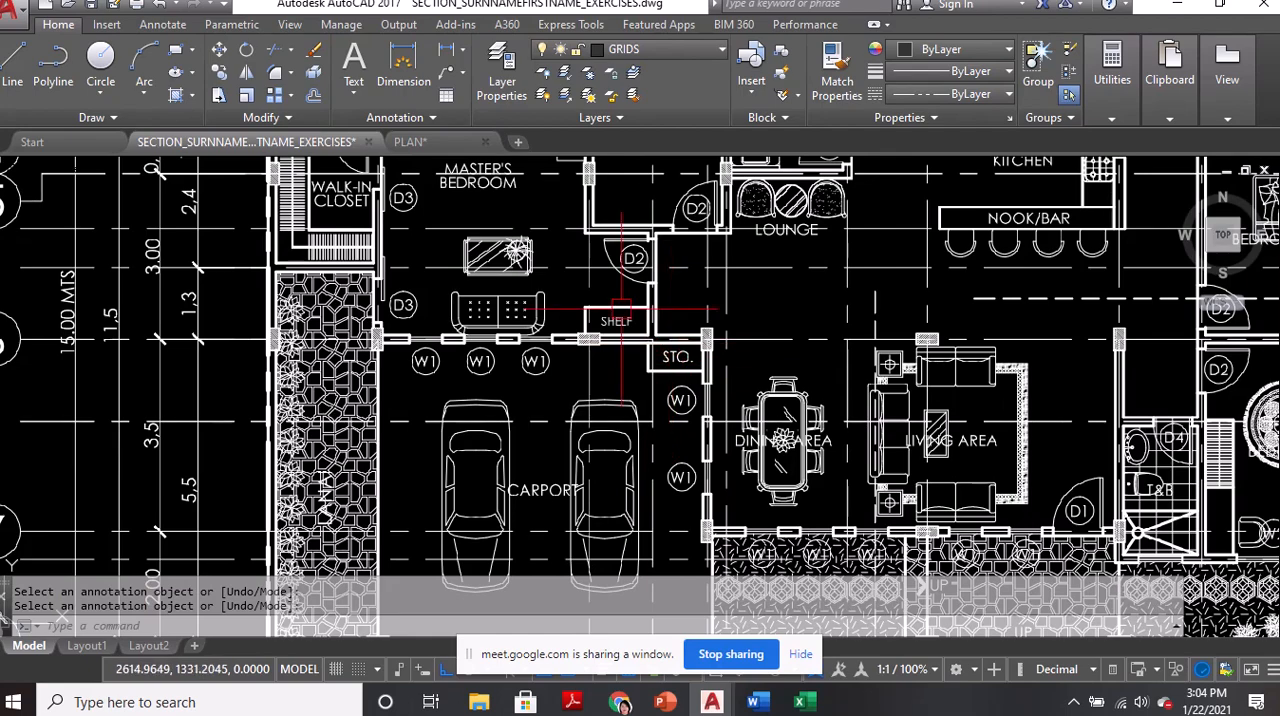
pyautogui.scroll(-4, 676, 362)
pyautogui.scroll(-3, 438, 509)
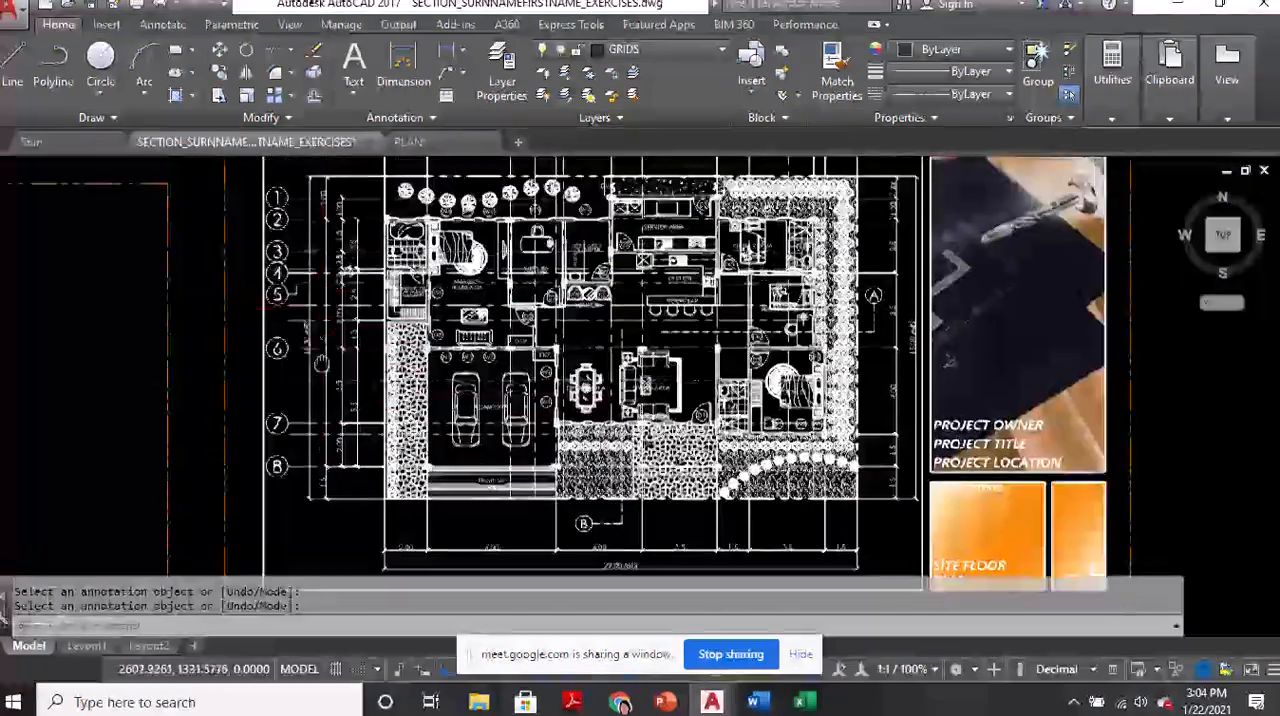
pyautogui.moveTo(321, 364); pyautogui.dragTo(321, 509, button='middle')
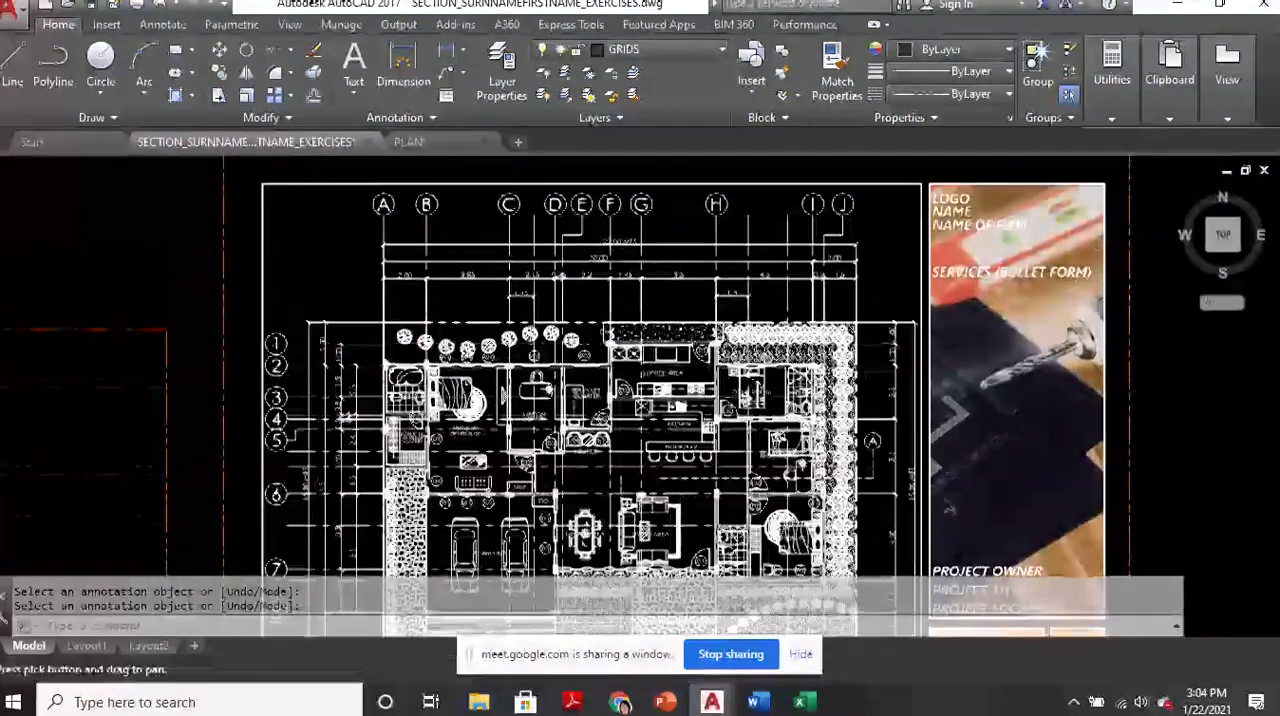
# Examine the reference plan's grid spacing dimensions along the west and north sides around the master's bedroom and closet
pyautogui.scroll(4, 422, 268)
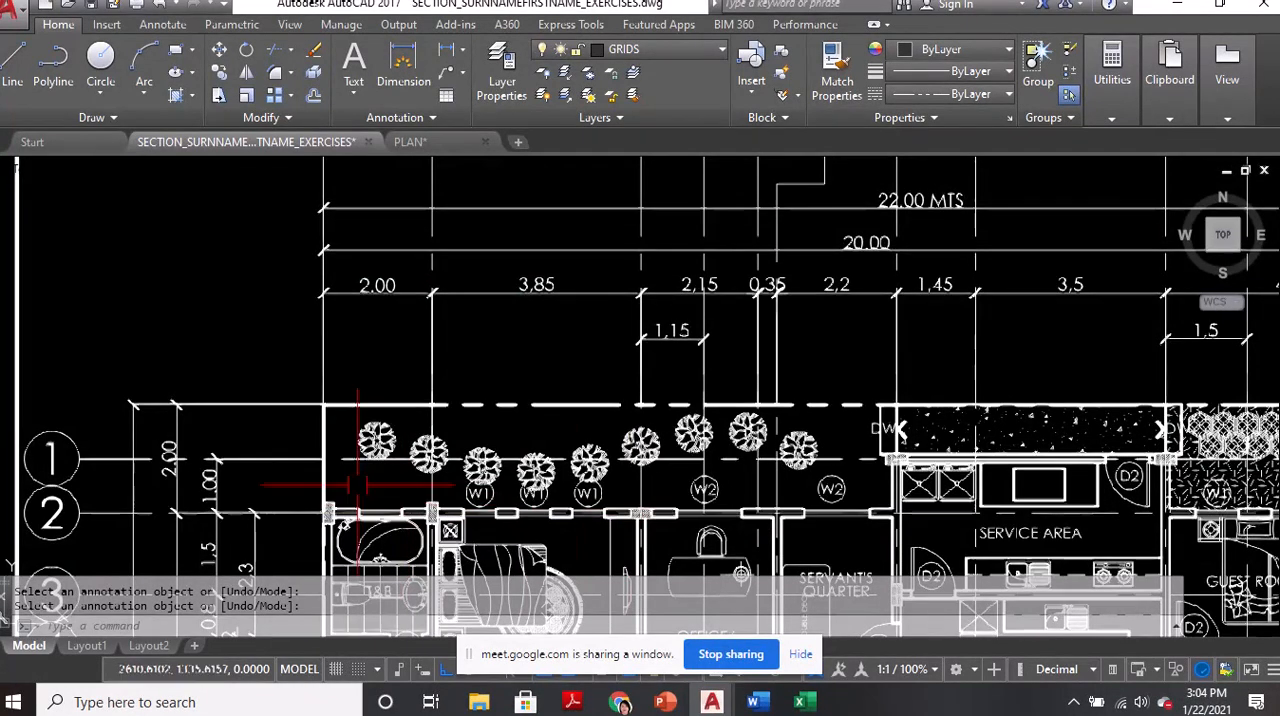
pyautogui.moveTo(355, 495); pyautogui.dragTo(402, 265, button='middle')
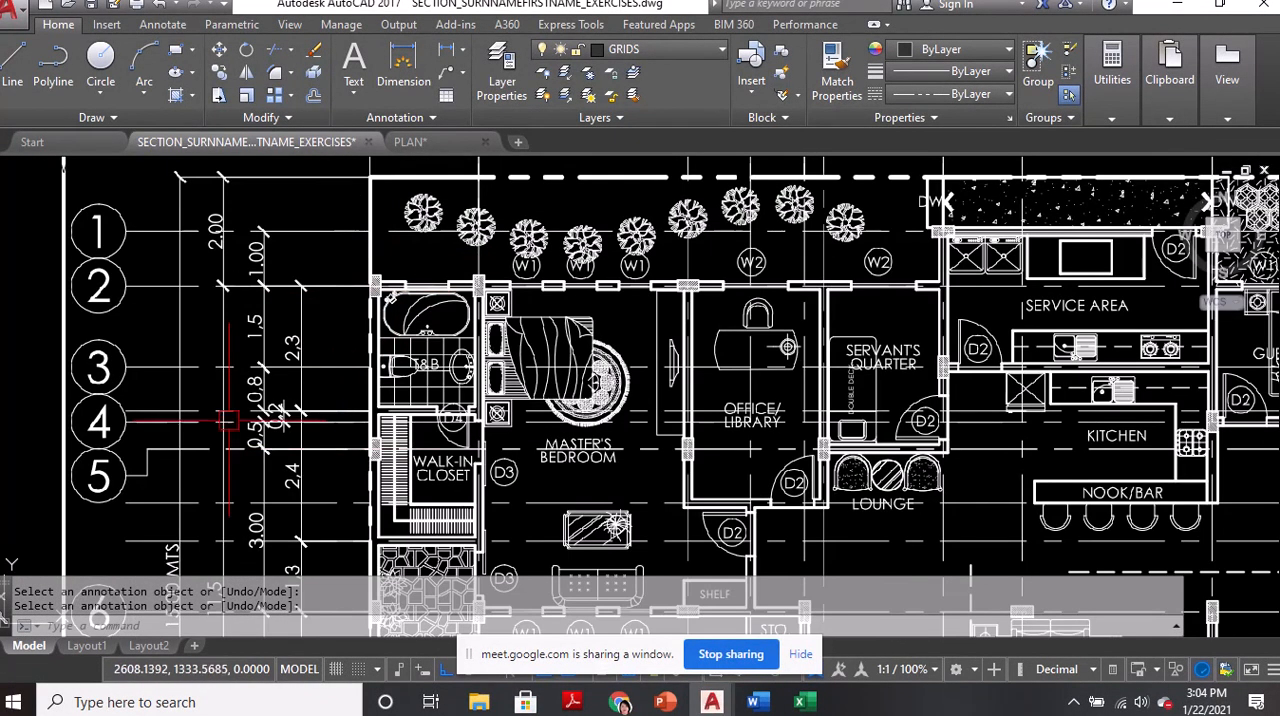
pyautogui.moveTo(222, 430); pyautogui.dragTo(230, 340, button='middle')
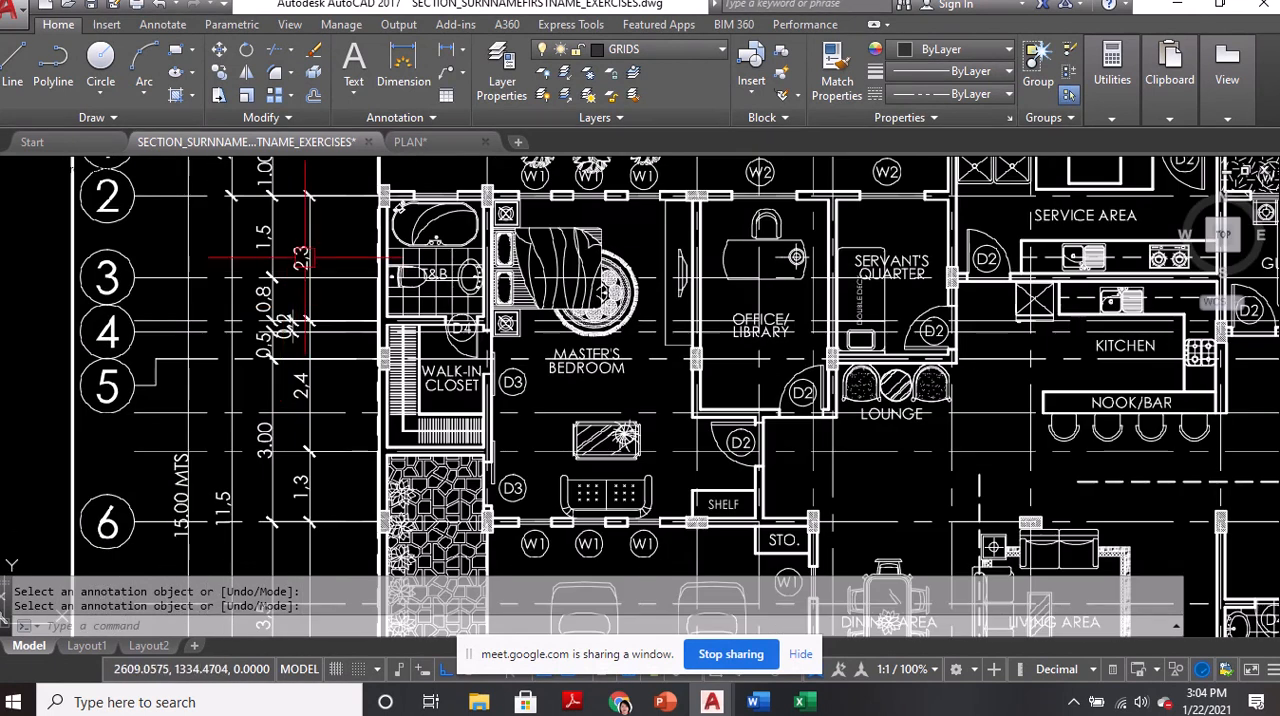
pyautogui.scroll(-2, 305, 260)
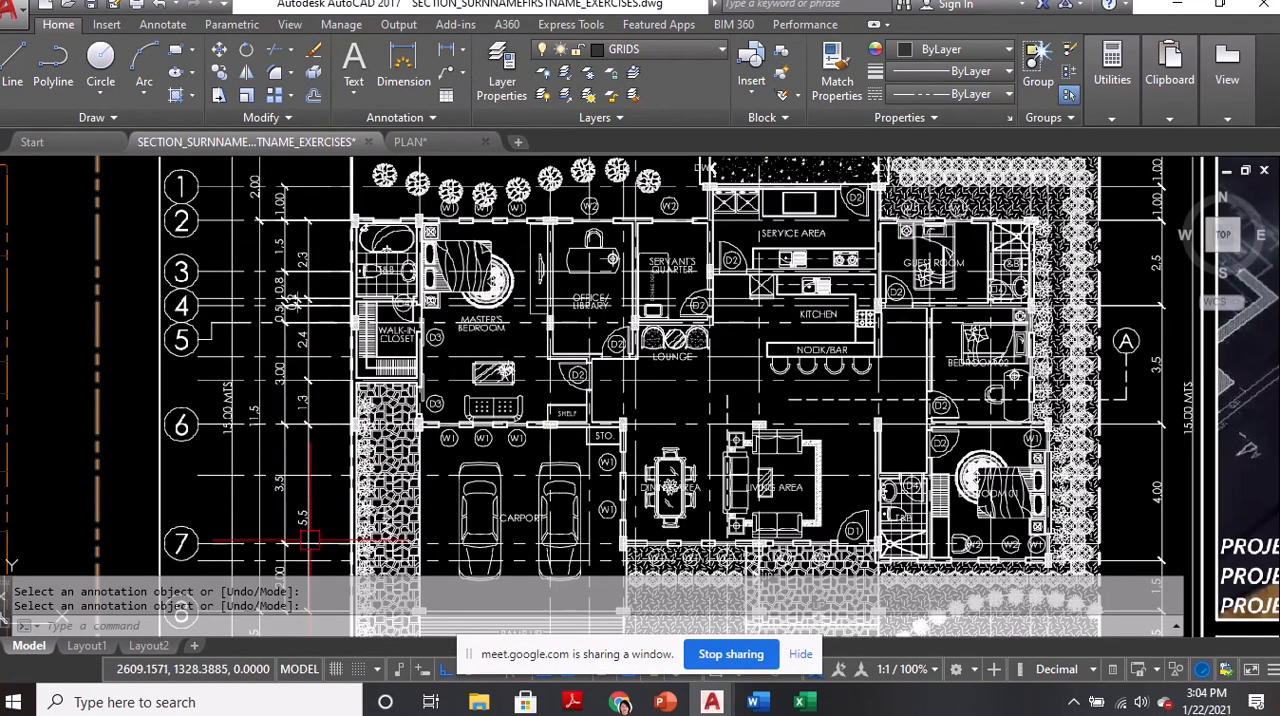
pyautogui.moveTo(286, 470); pyautogui.dragTo(298, 393, button='middle')
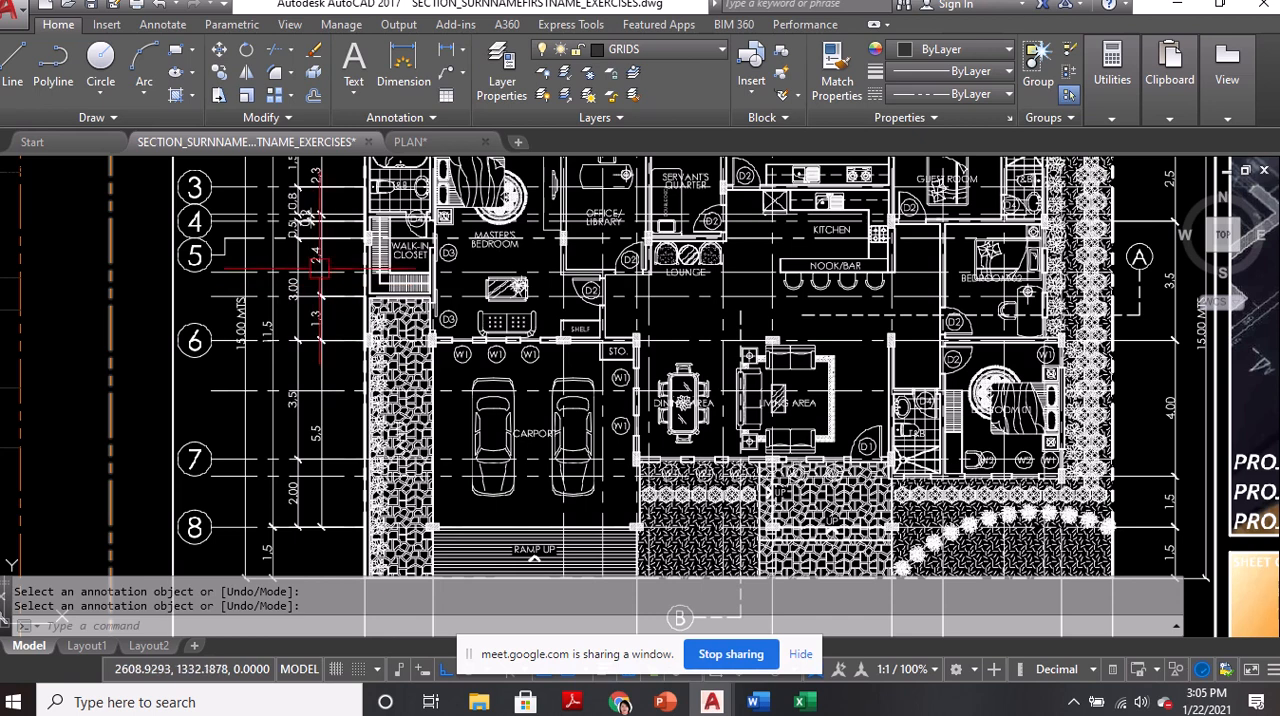
pyautogui.moveTo(316, 289); pyautogui.dragTo(361, 448, button='middle')
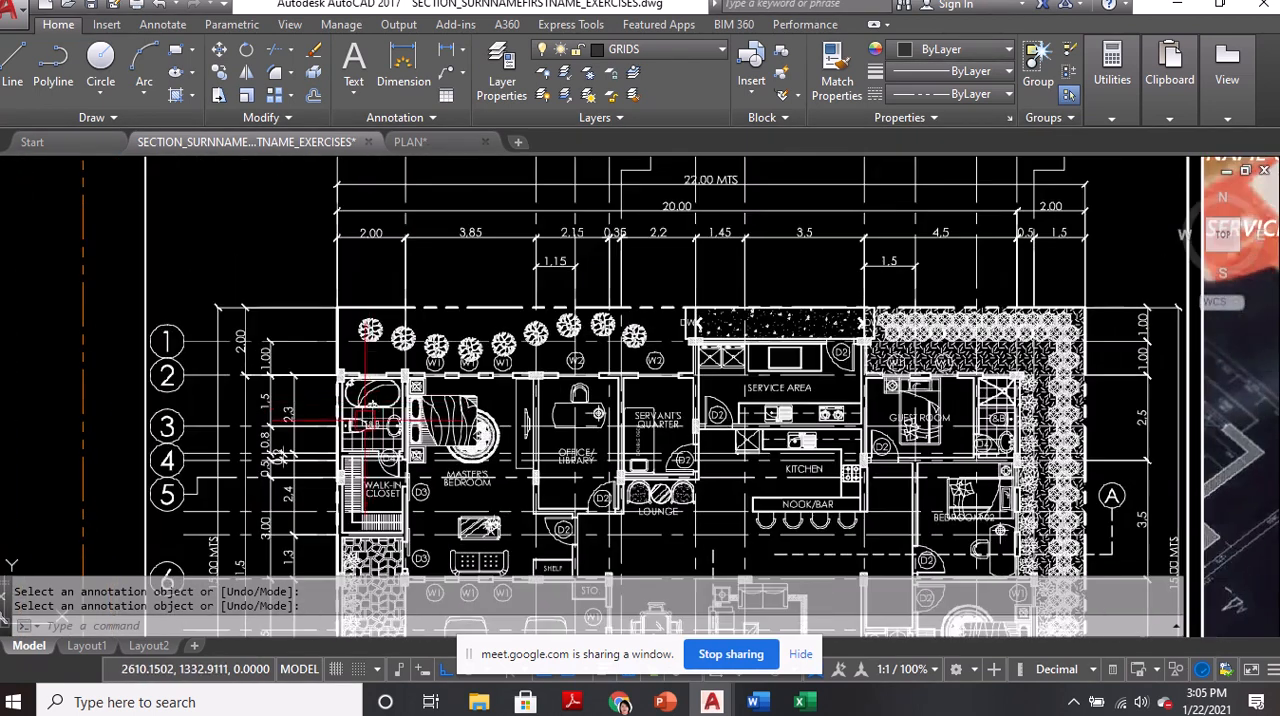
pyautogui.scroll(2, 390, 360)
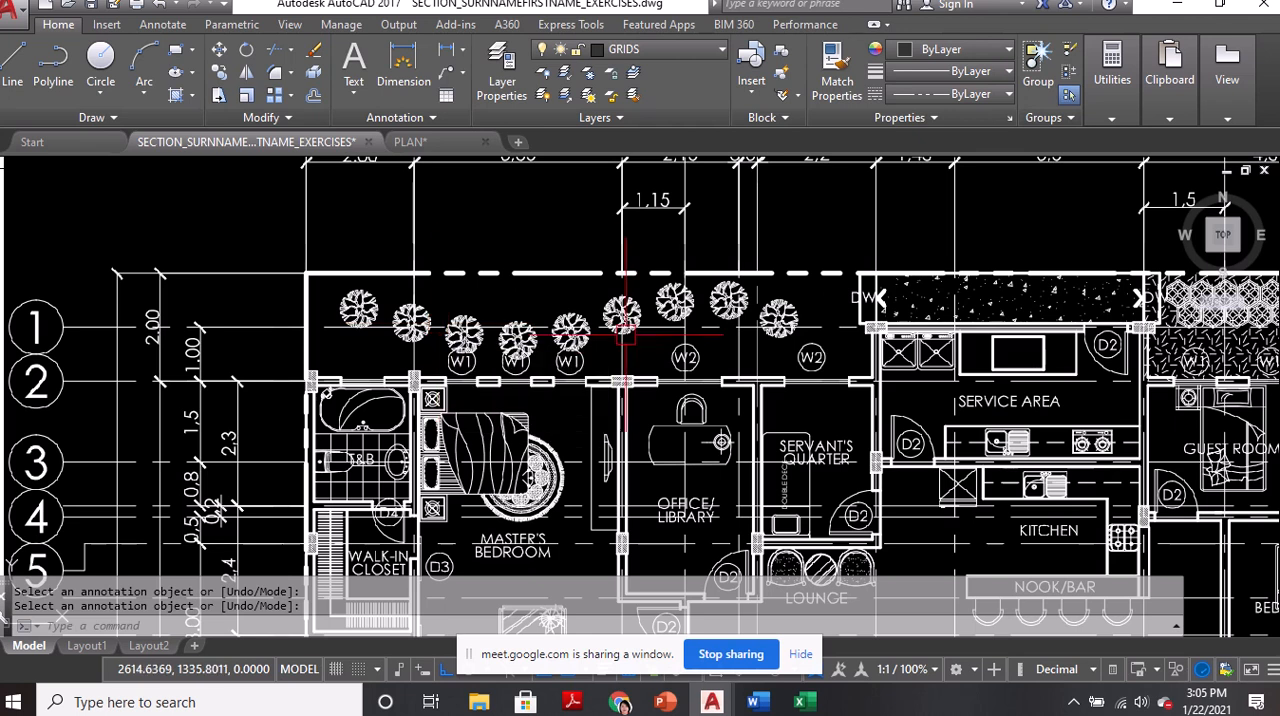
# Examine the reference sheet's title block, focusing on the logo, name, name of firm and services entries beside the floor plan
pyautogui.scroll(-4, 600, 285)
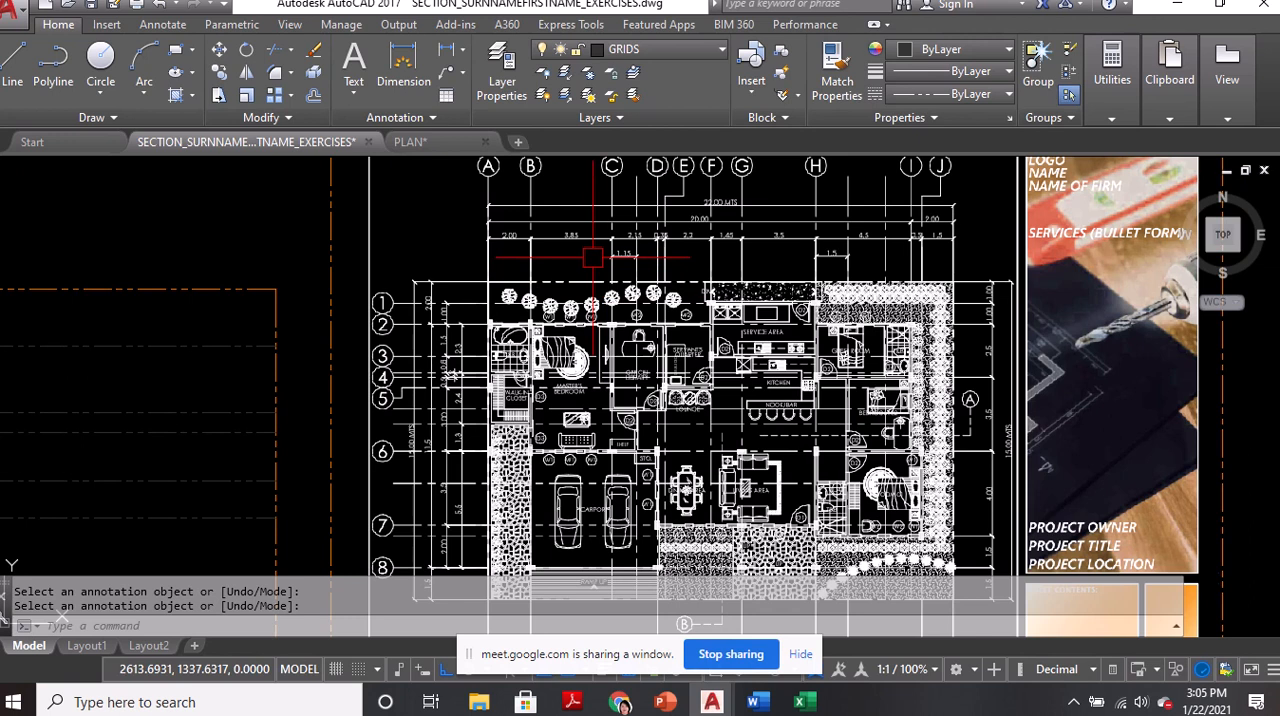
pyautogui.scroll(-3, 598, 256)
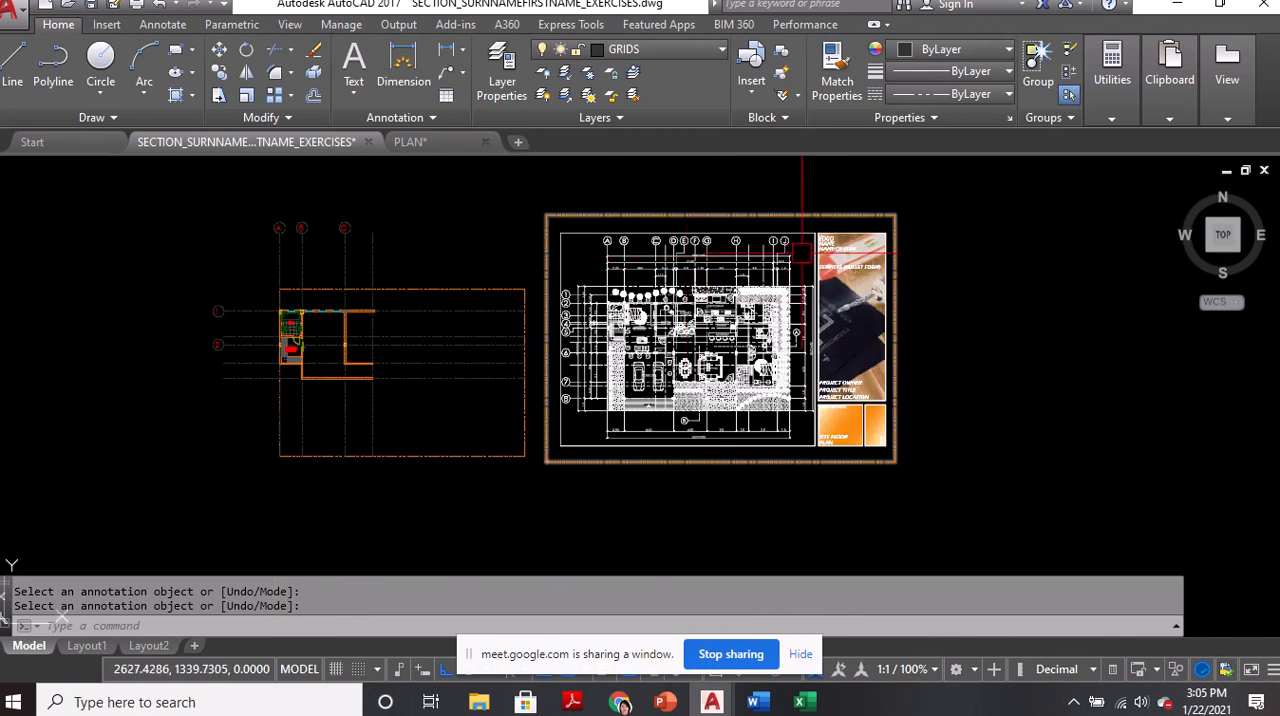
pyautogui.scroll(2, 686, 304)
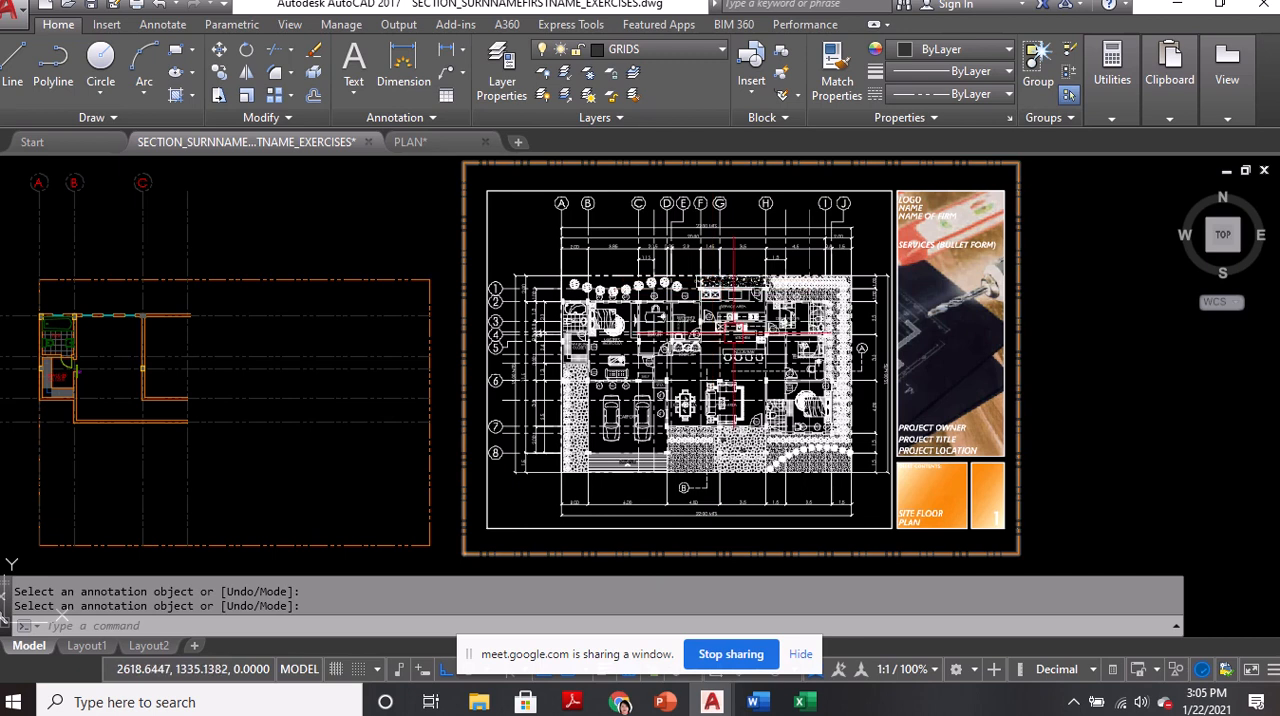
pyautogui.moveTo(730, 322); pyautogui.dragTo(460, 300, button='middle')
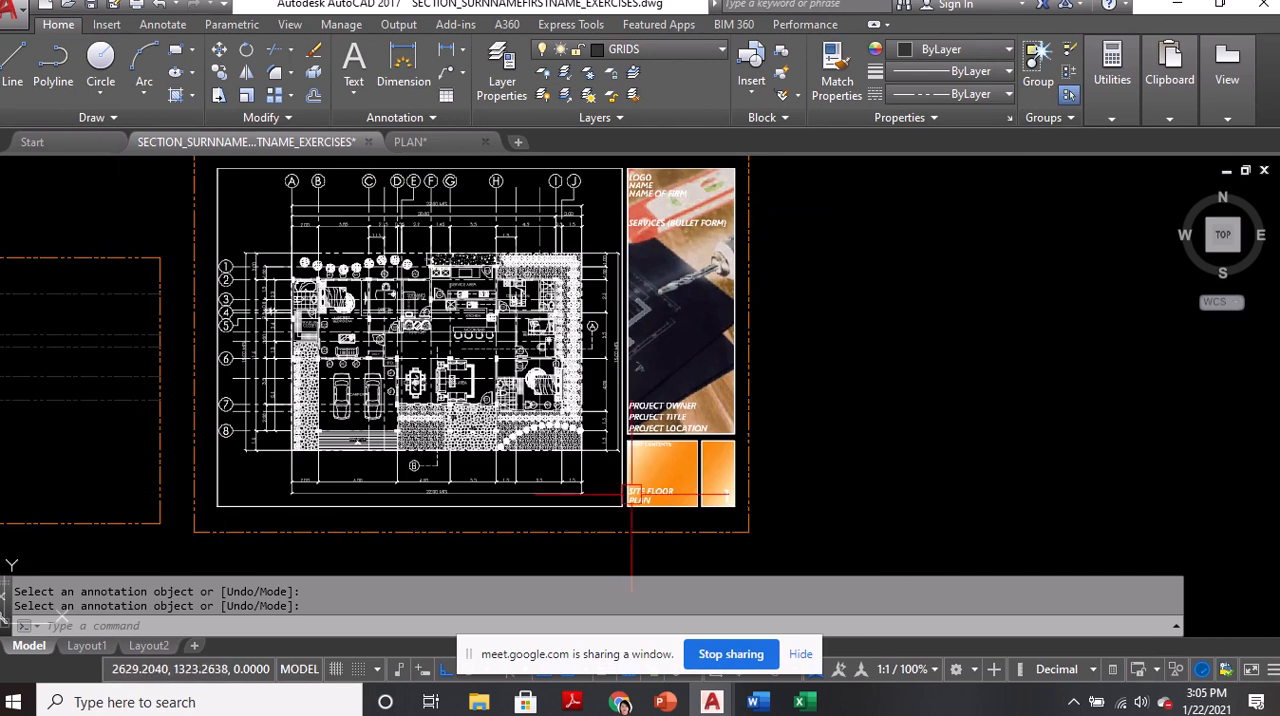
pyautogui.scroll(2, 680, 237)
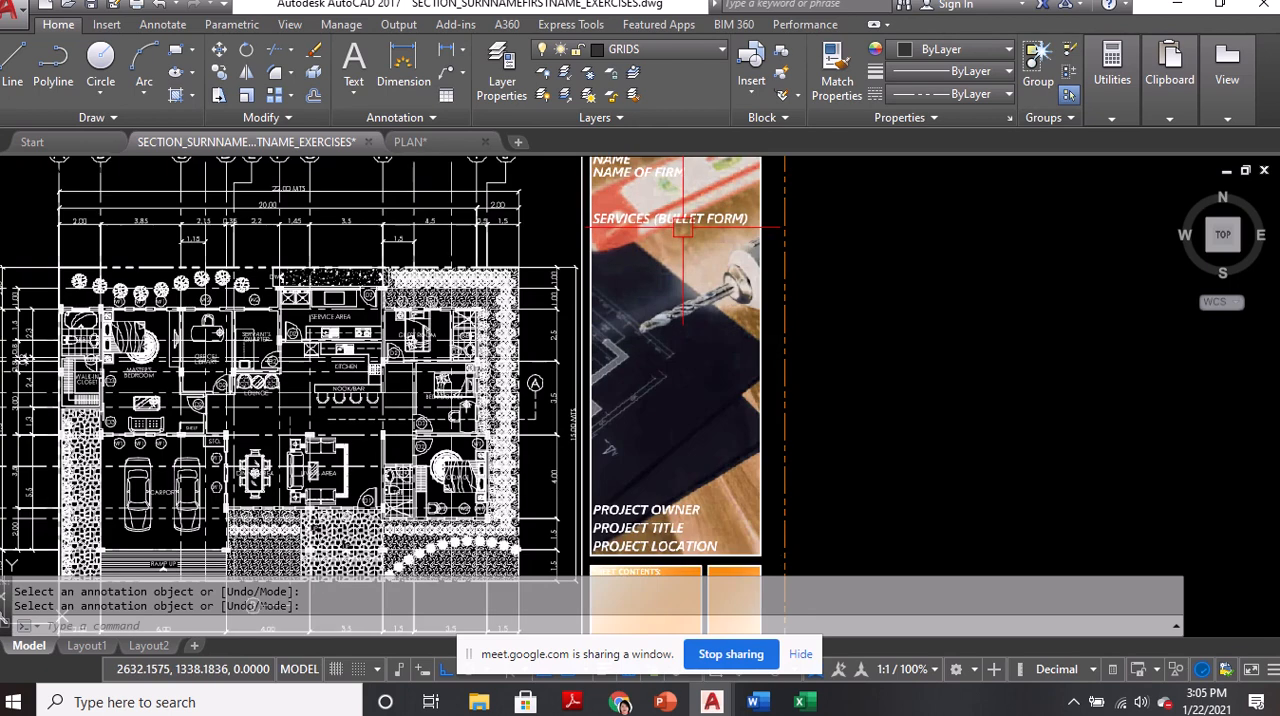
pyautogui.scroll(2, 680, 230)
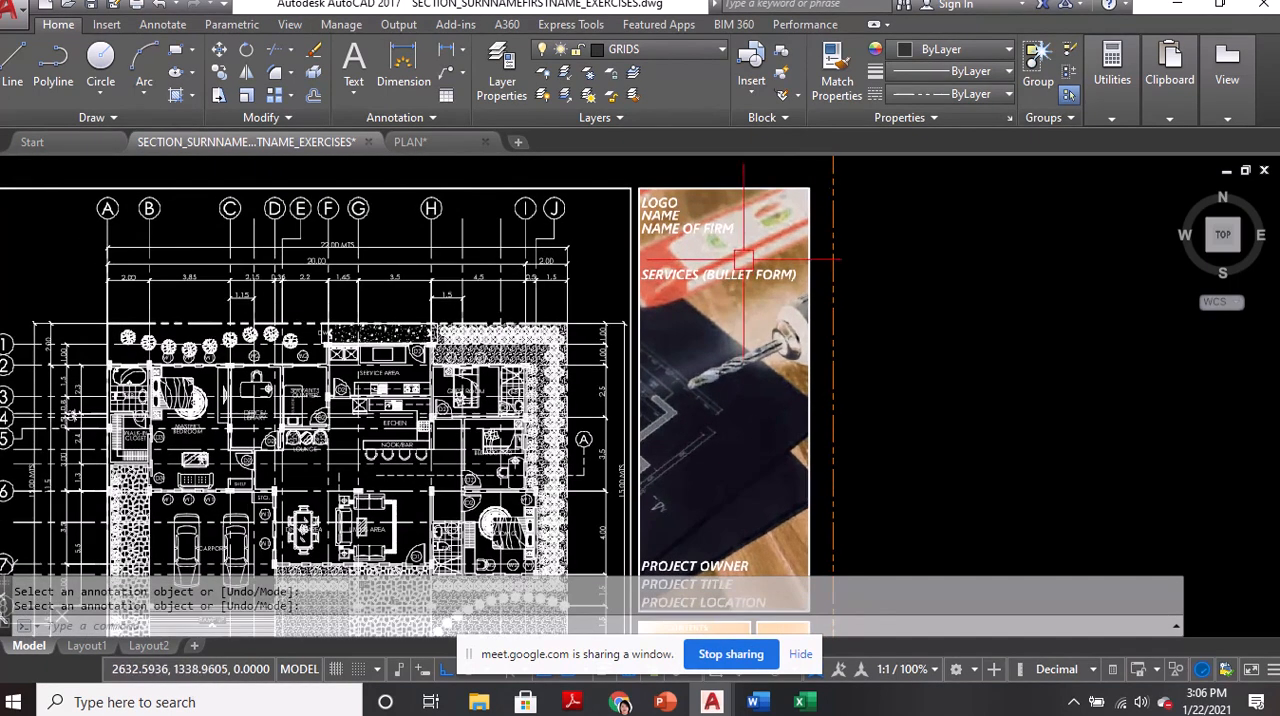
pyautogui.moveTo(758, 240); pyautogui.dragTo(765, 311, button='middle')
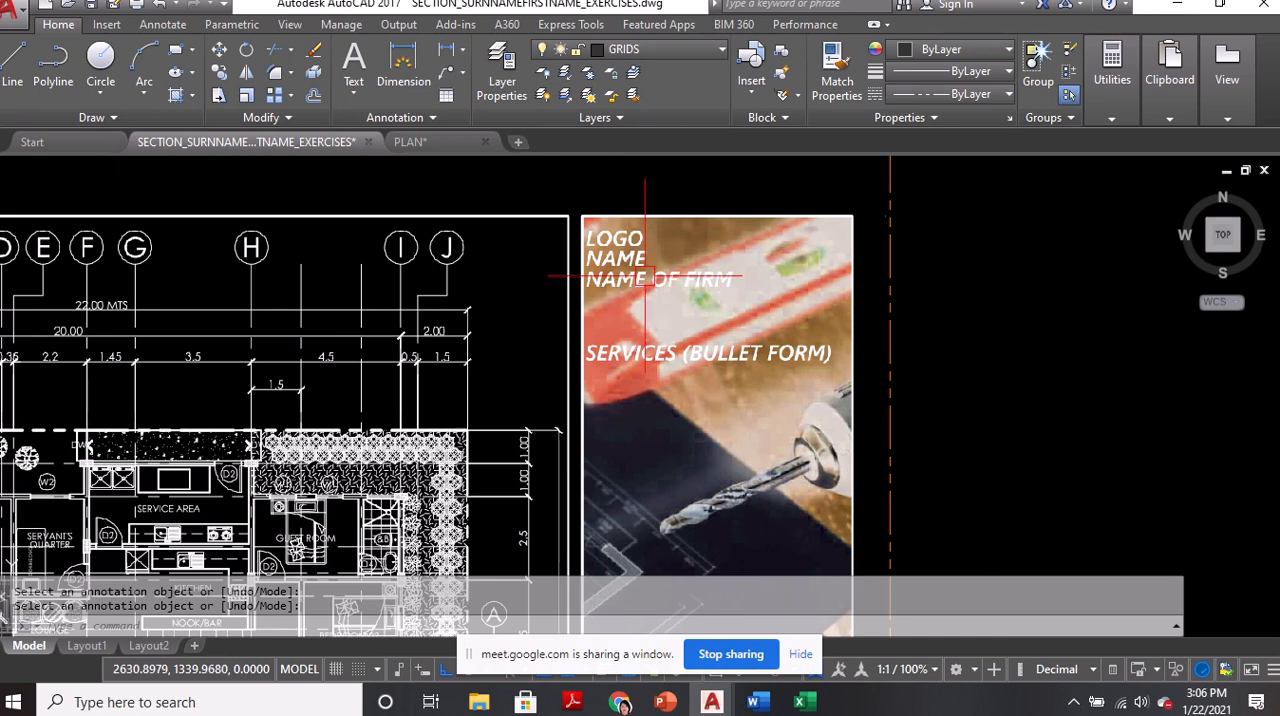
pyautogui.scroll(2, 617, 260)
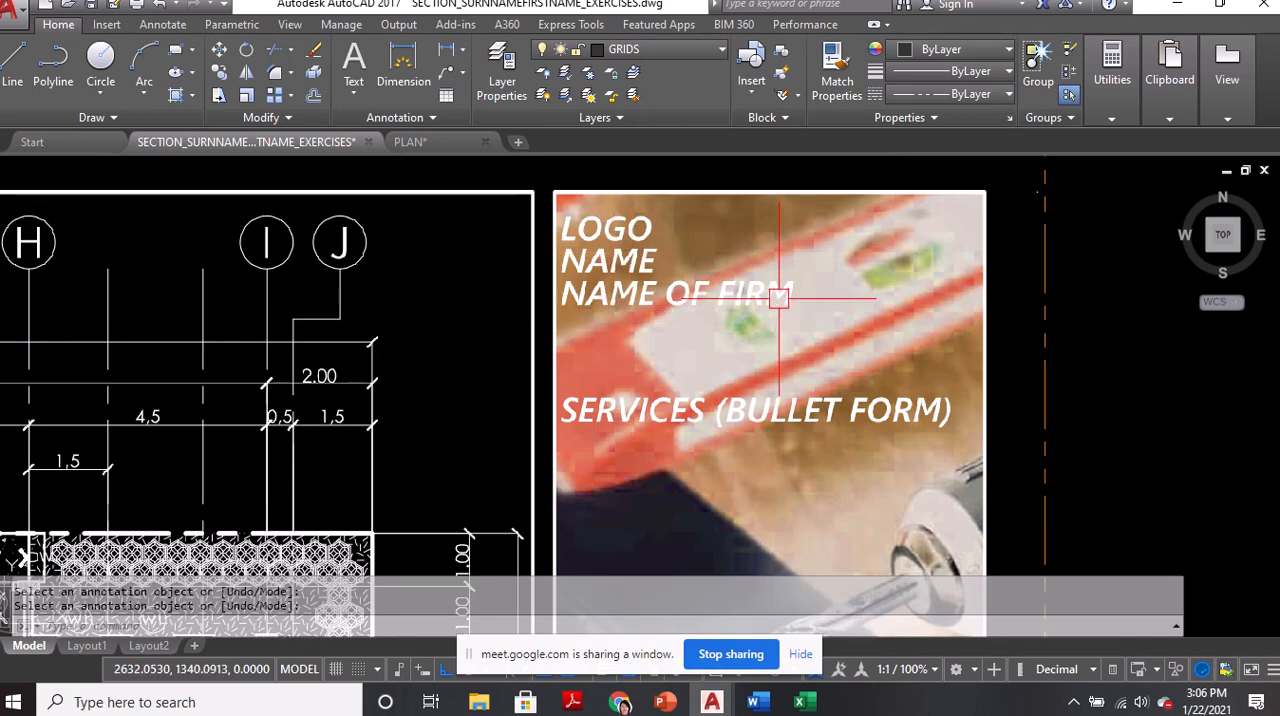
pyautogui.moveTo(749, 434); pyautogui.dragTo(748, 319, button='middle')
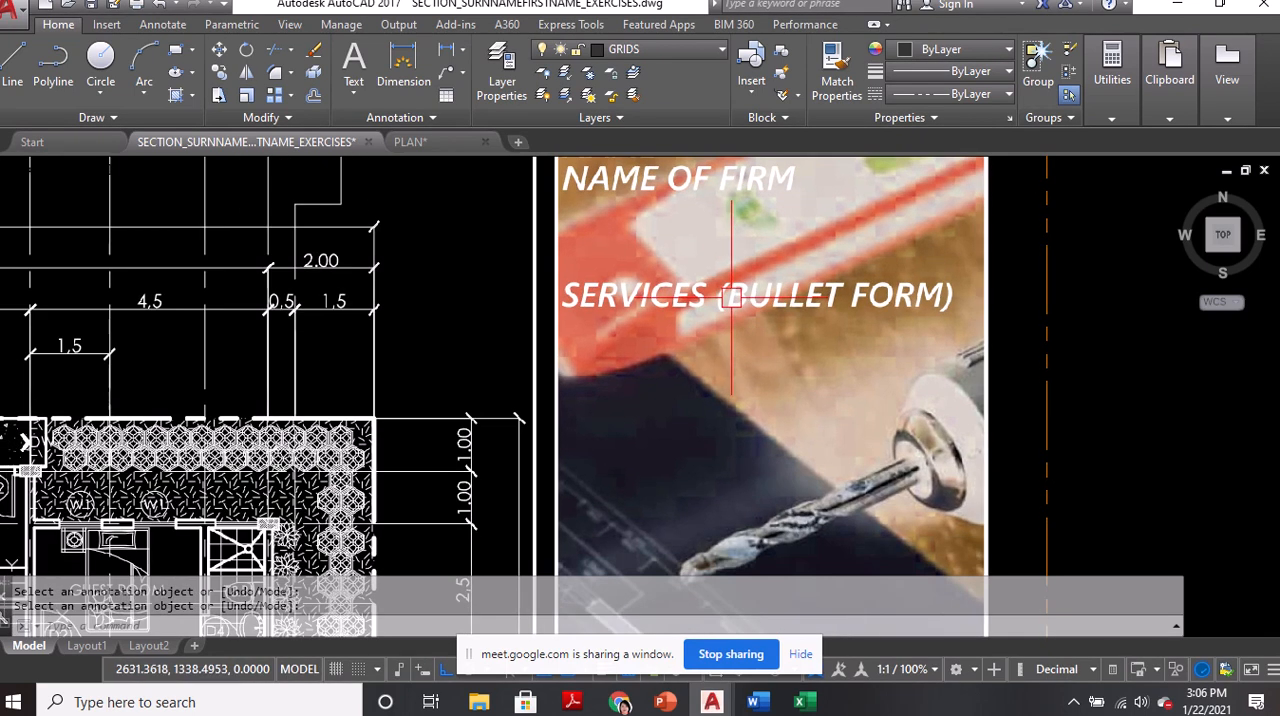
# Examine the title block's project owner, project title, project location and sheet contents entries on the reference sheet
pyautogui.scroll(-1, 745, 250)
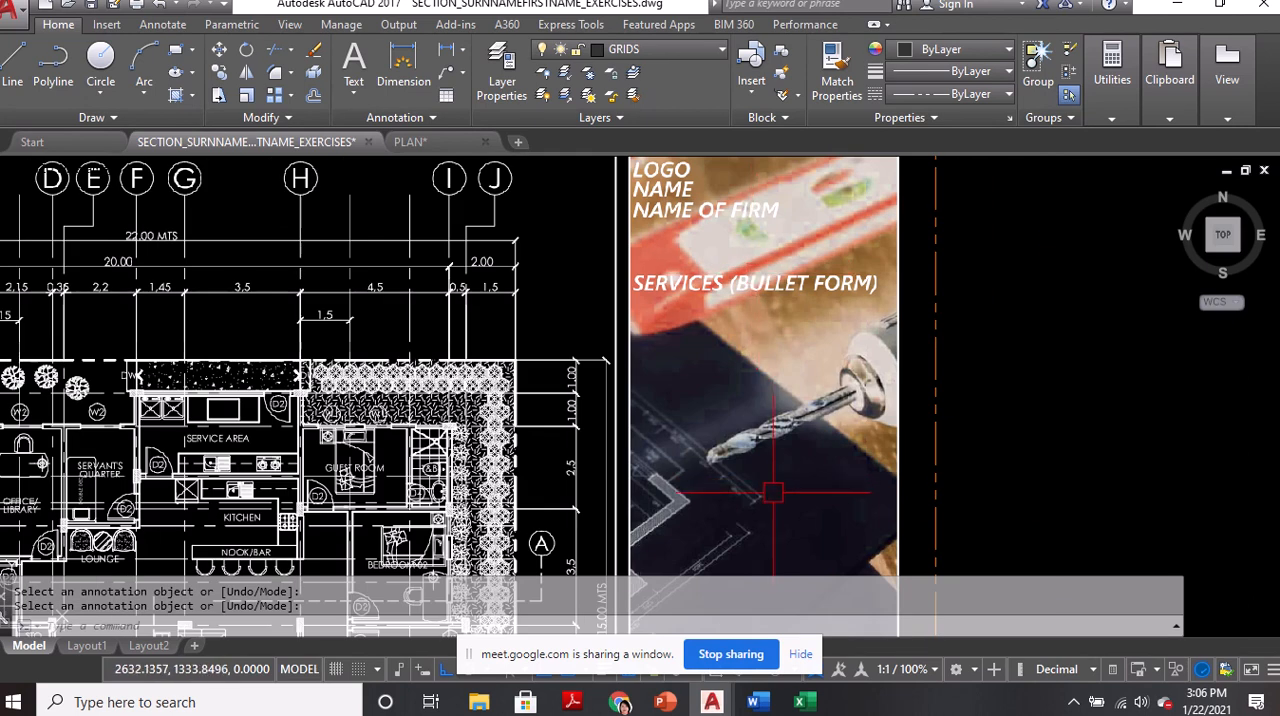
pyautogui.moveTo(772, 483); pyautogui.dragTo(772, 267, button='middle')
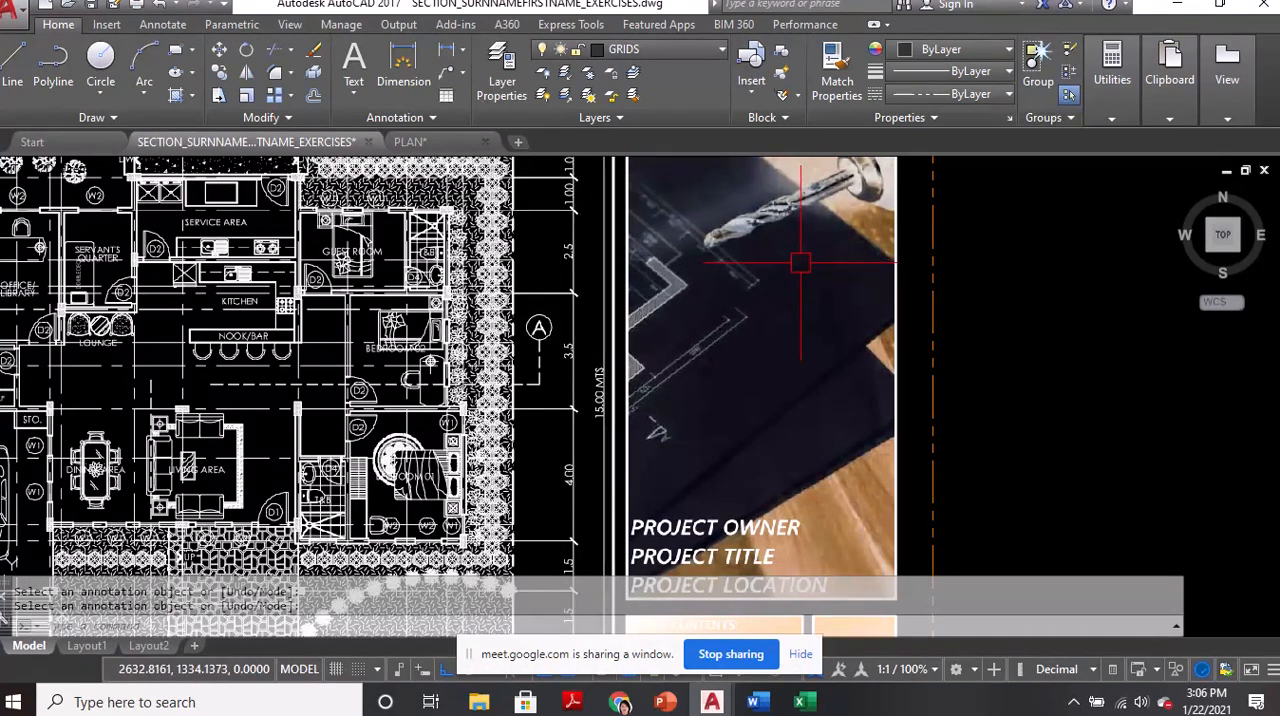
pyautogui.moveTo(770, 525); pyautogui.dragTo(765, 383, button='middle')
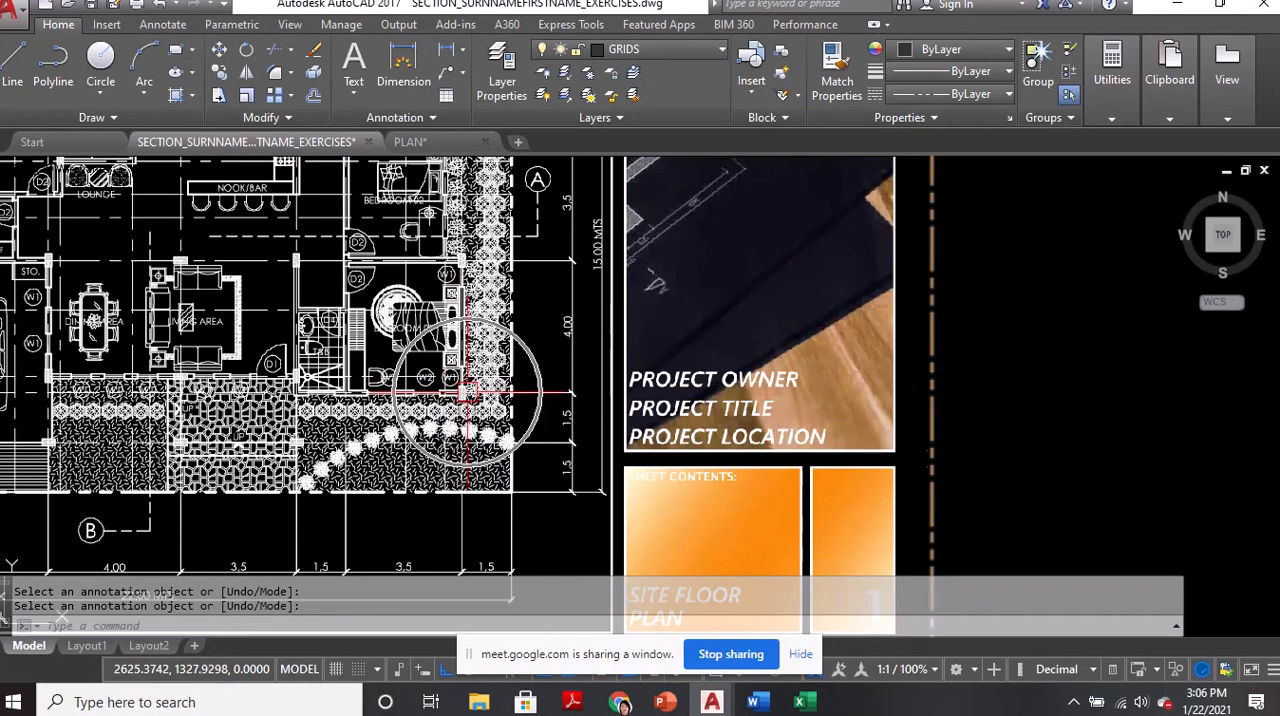
pyautogui.scroll(4, 720, 356)
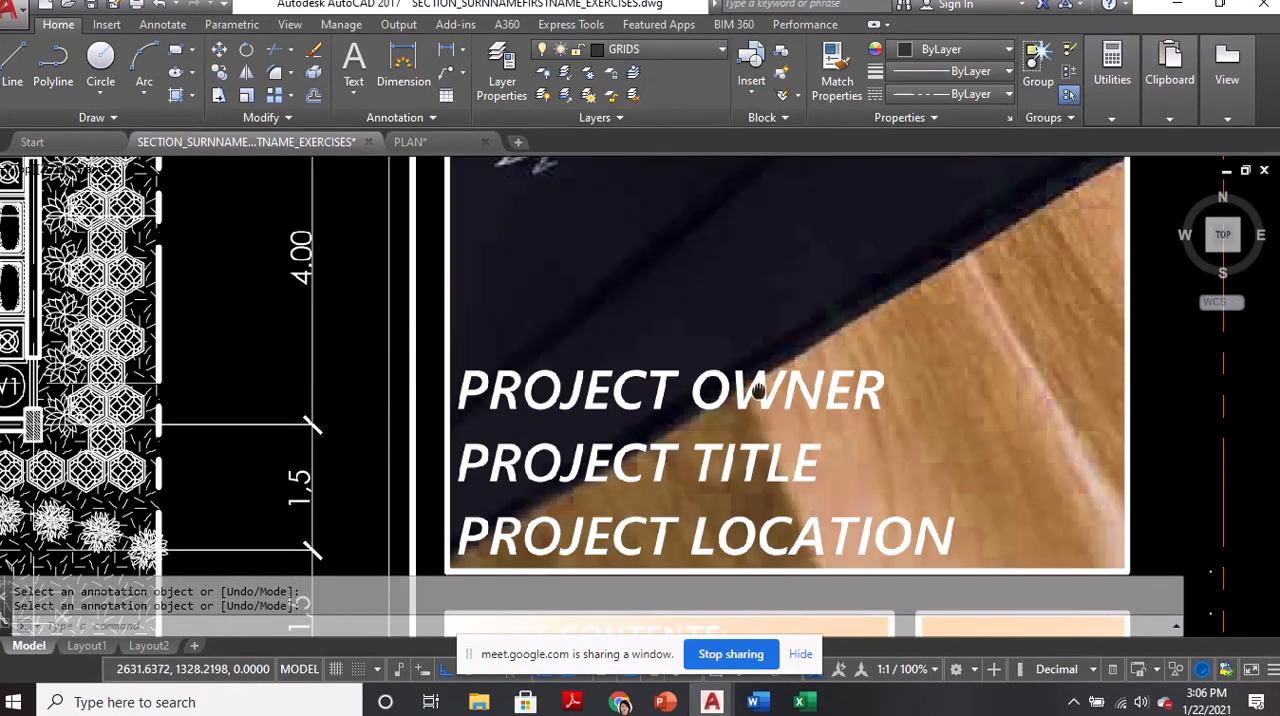
pyautogui.press('ctrl')
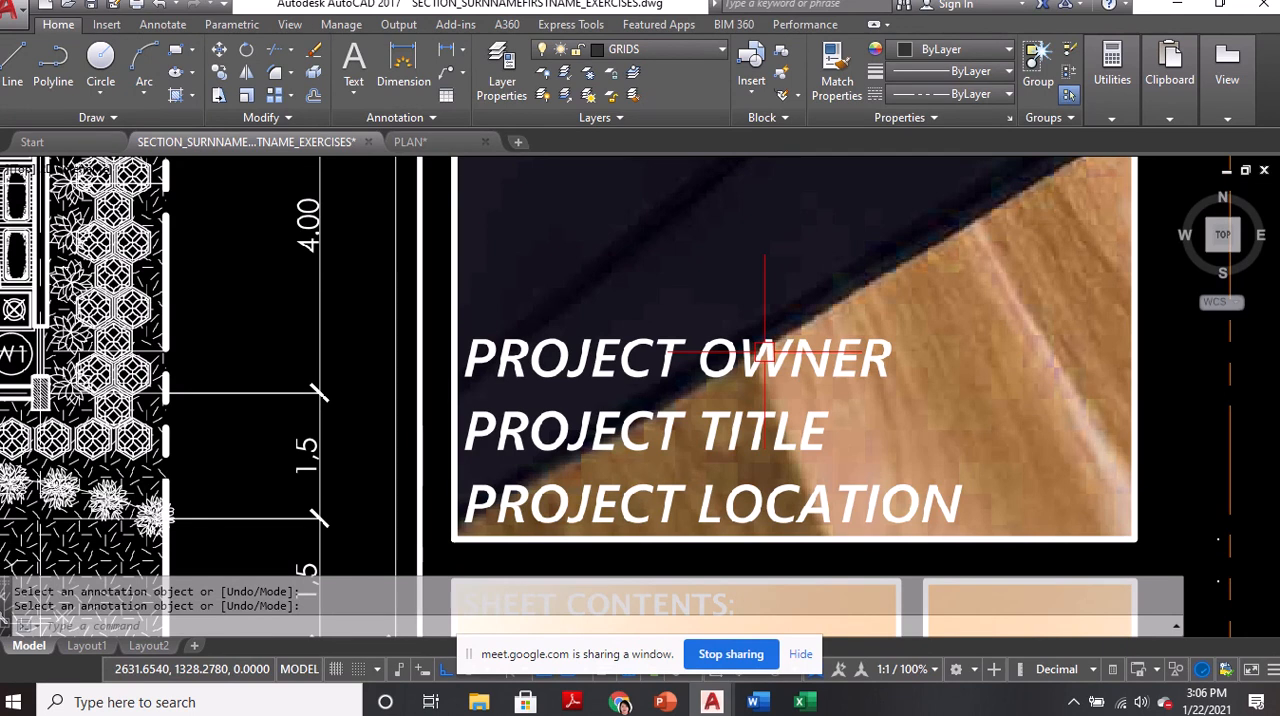
pyautogui.scroll(-3, 766, 352)
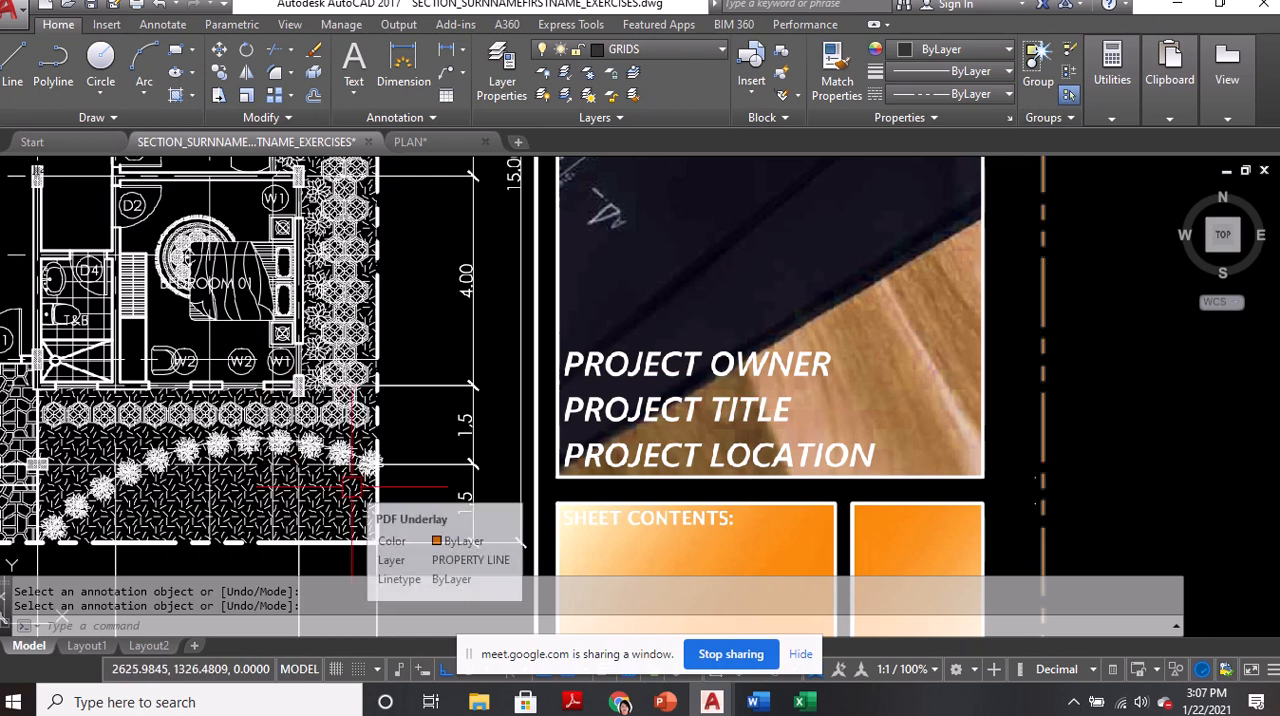
pyautogui.press('ctrl')
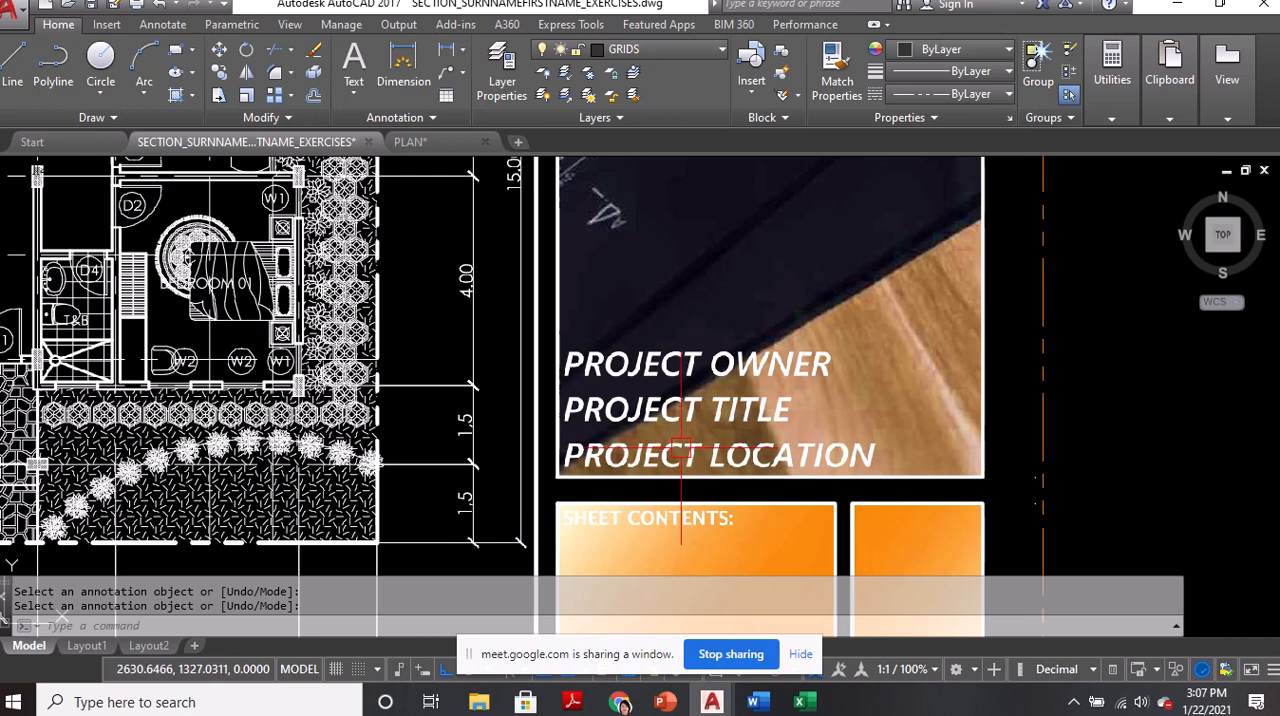
# Check the class's latest question in the Google Meet chat and return to the section exercises drawing in AutoCAD
pyautogui.moveTo(620, 702)
pyautogui.click(576, 674)
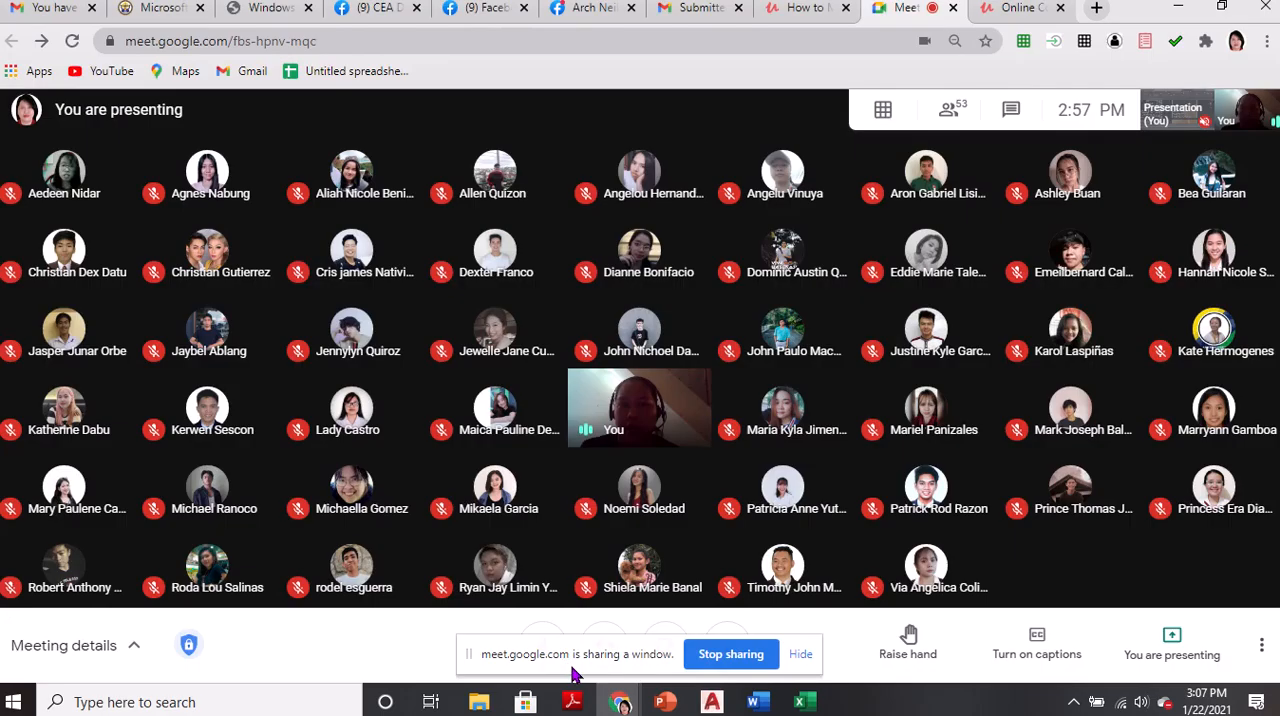
pyautogui.click(1013, 112)
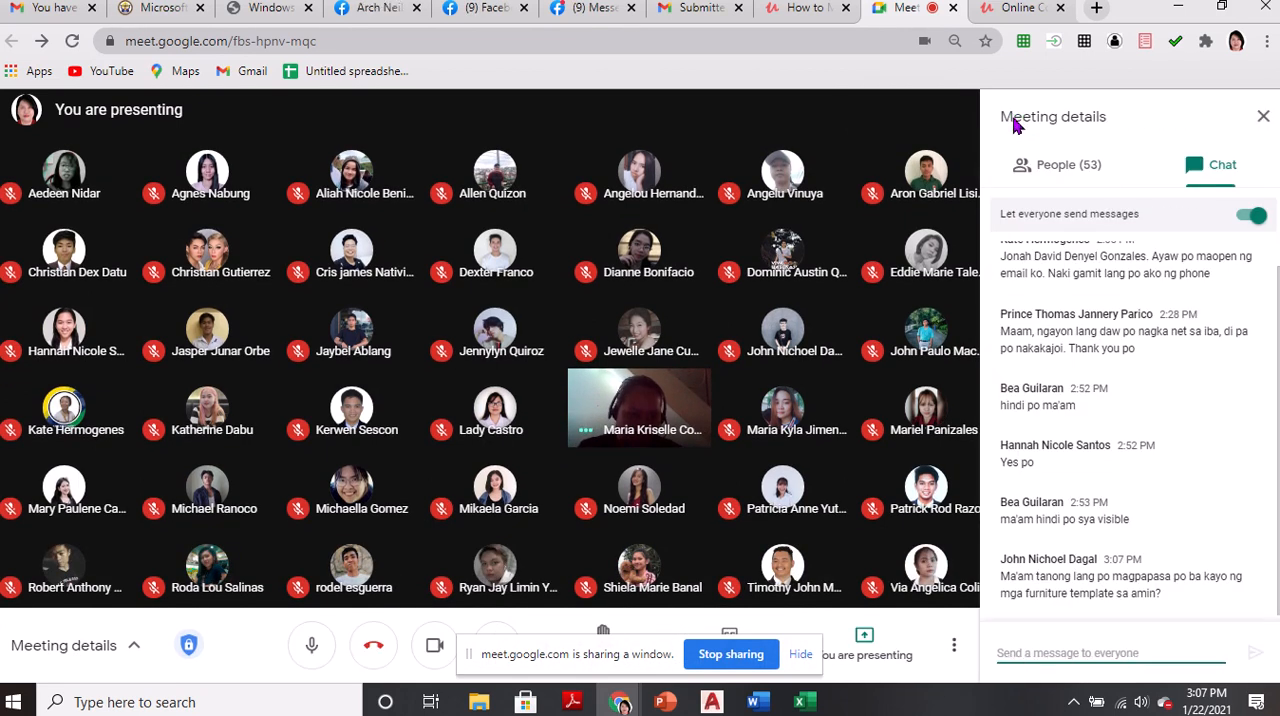
pyautogui.click(1256, 122)
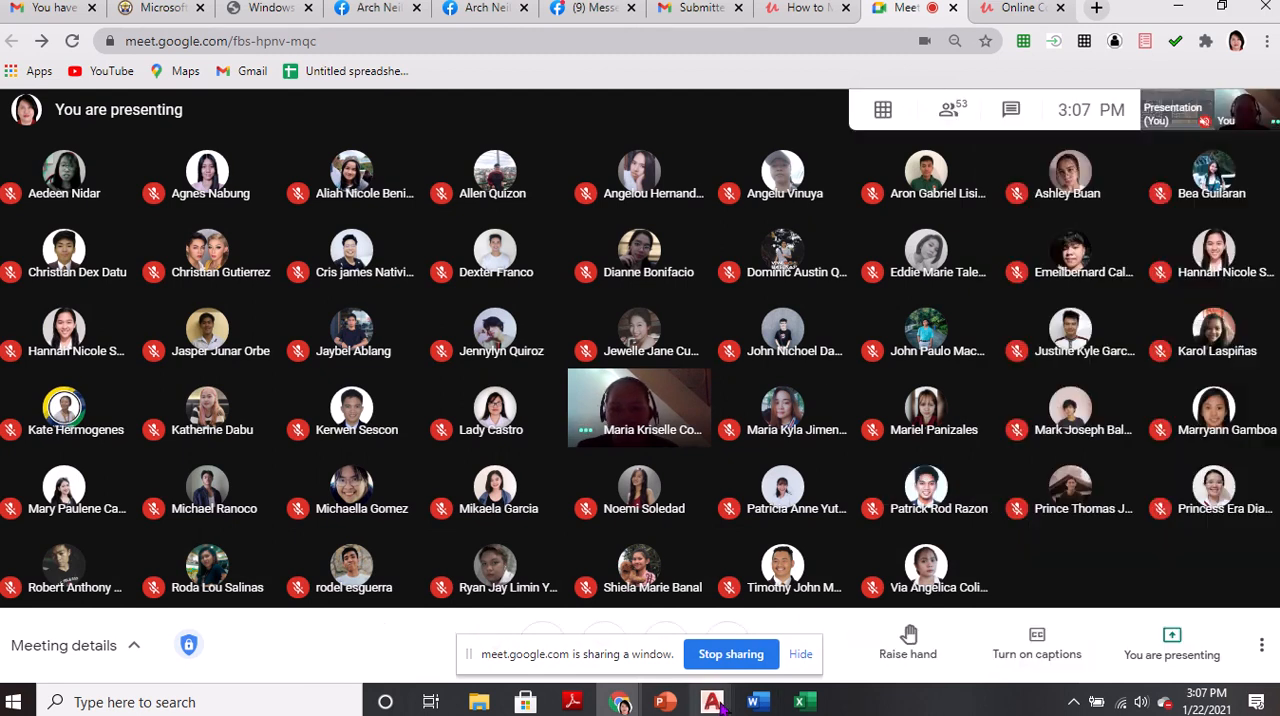
pyautogui.moveTo(711, 702)
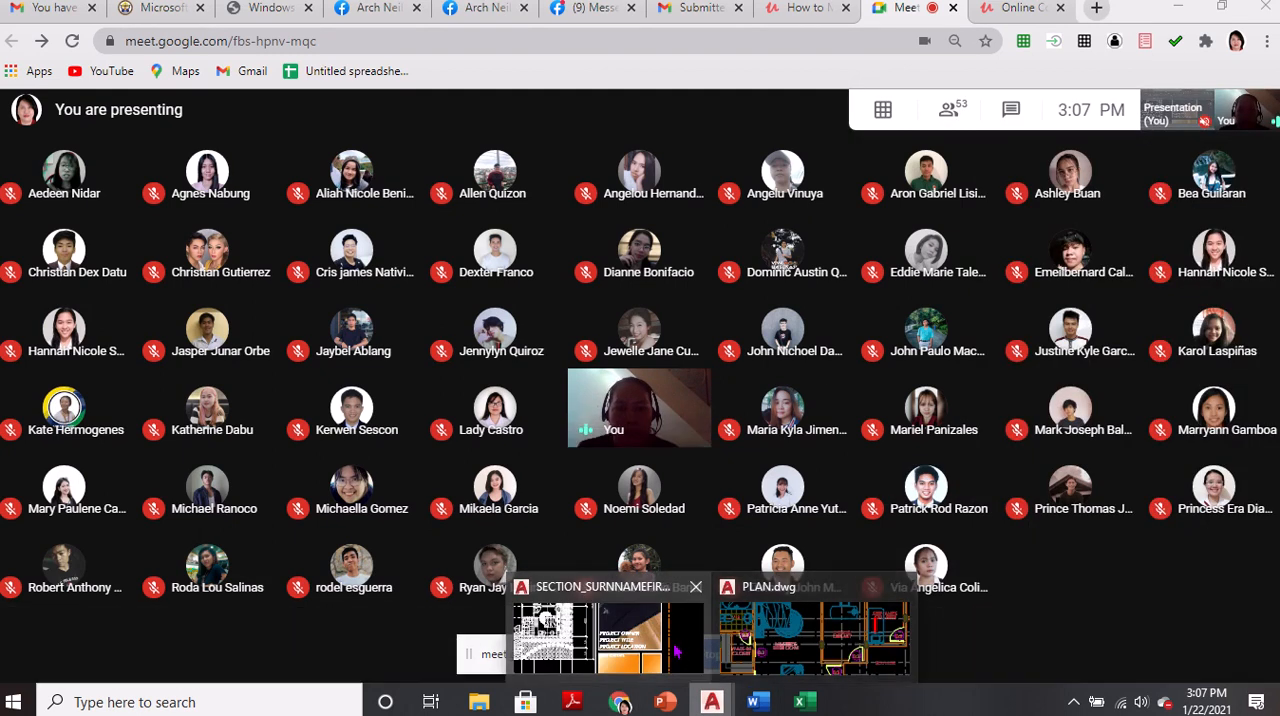
pyautogui.click(608, 635)
# Locate the row of furniture blocks below the stair exercises and return to the draft floor plan
pyautogui.scroll(-5, 822, 420)
pyautogui.moveTo(822, 420); pyautogui.dragTo(730, 665, button='middle')
pyautogui.moveTo(1073, 475); pyautogui.dragTo(697, 424, button='middle')
pyautogui.scroll(8, 883, 397)
pyautogui.scroll(-2, 487, 363)
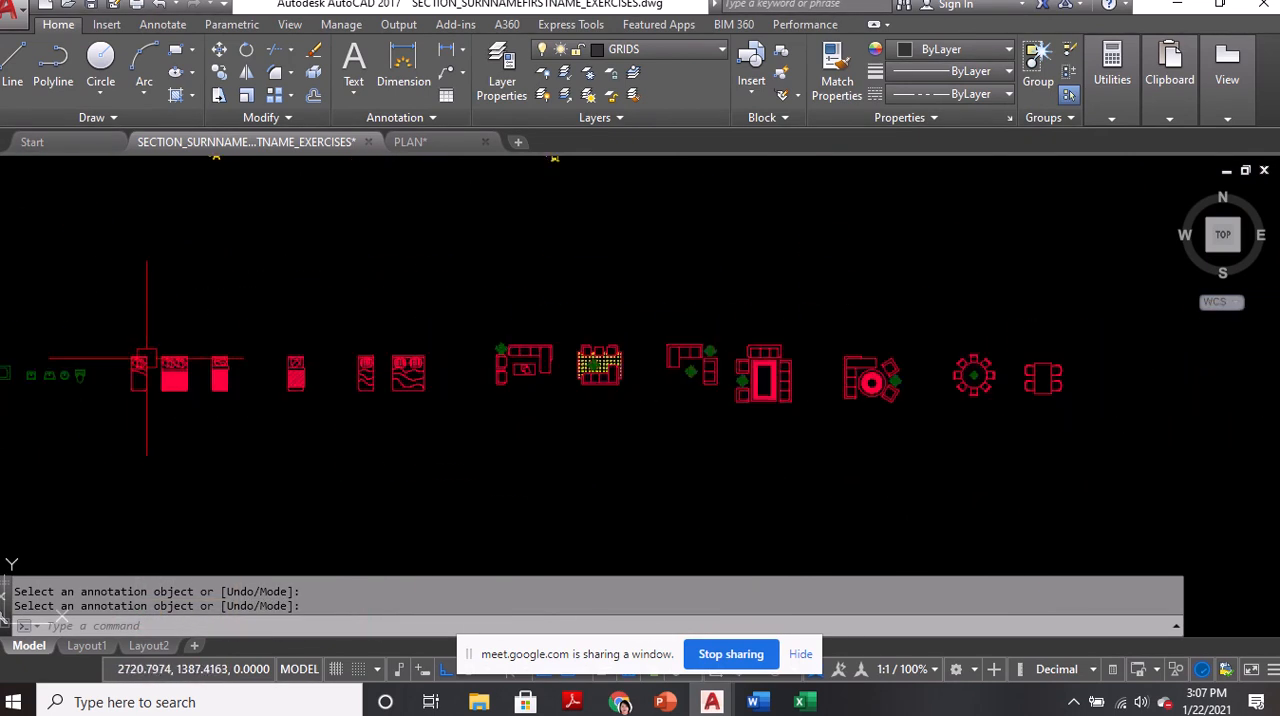
pyautogui.scroll(-2, 160, 368)
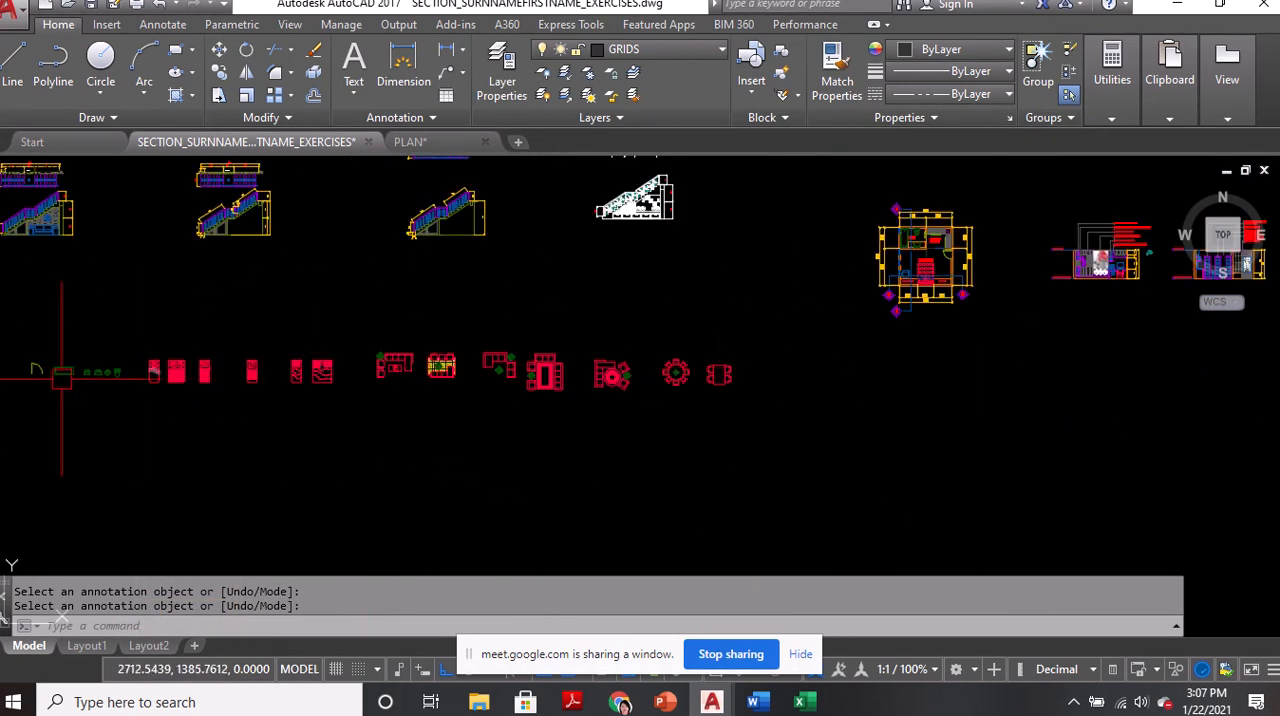
pyautogui.moveTo(62, 379); pyautogui.dragTo(537, 294, button='middle')
pyautogui.scroll(-4, 676, 294)
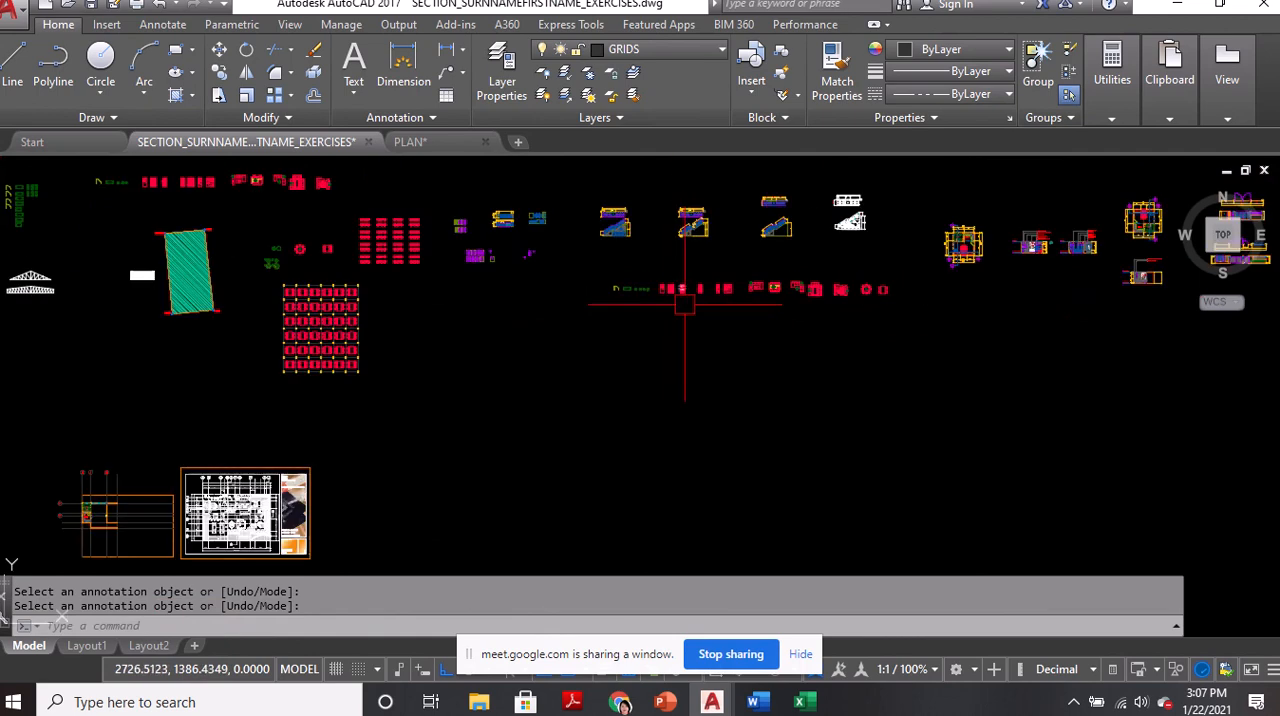
pyautogui.moveTo(424, 532); pyautogui.dragTo(680, 406, button='middle')
pyautogui.scroll(2, 285, 384)
pyautogui.scroll(2, 285, 383)
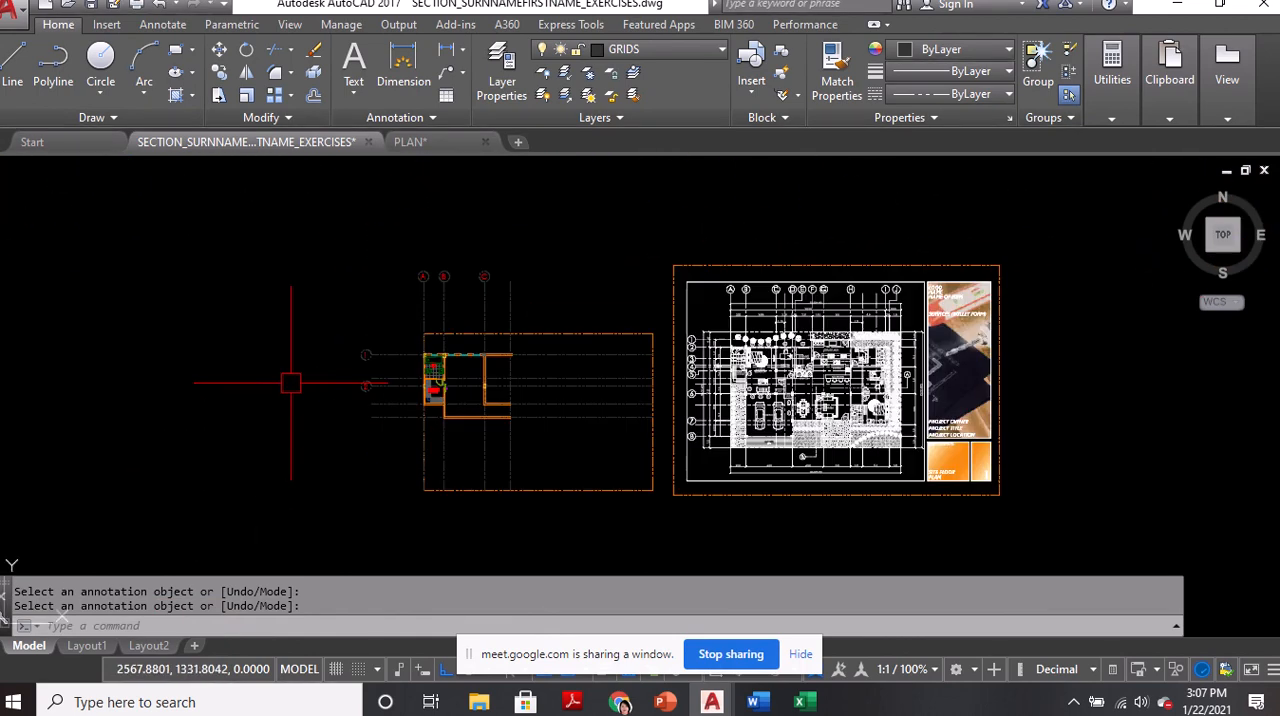
pyautogui.scroll(2, 310, 393)
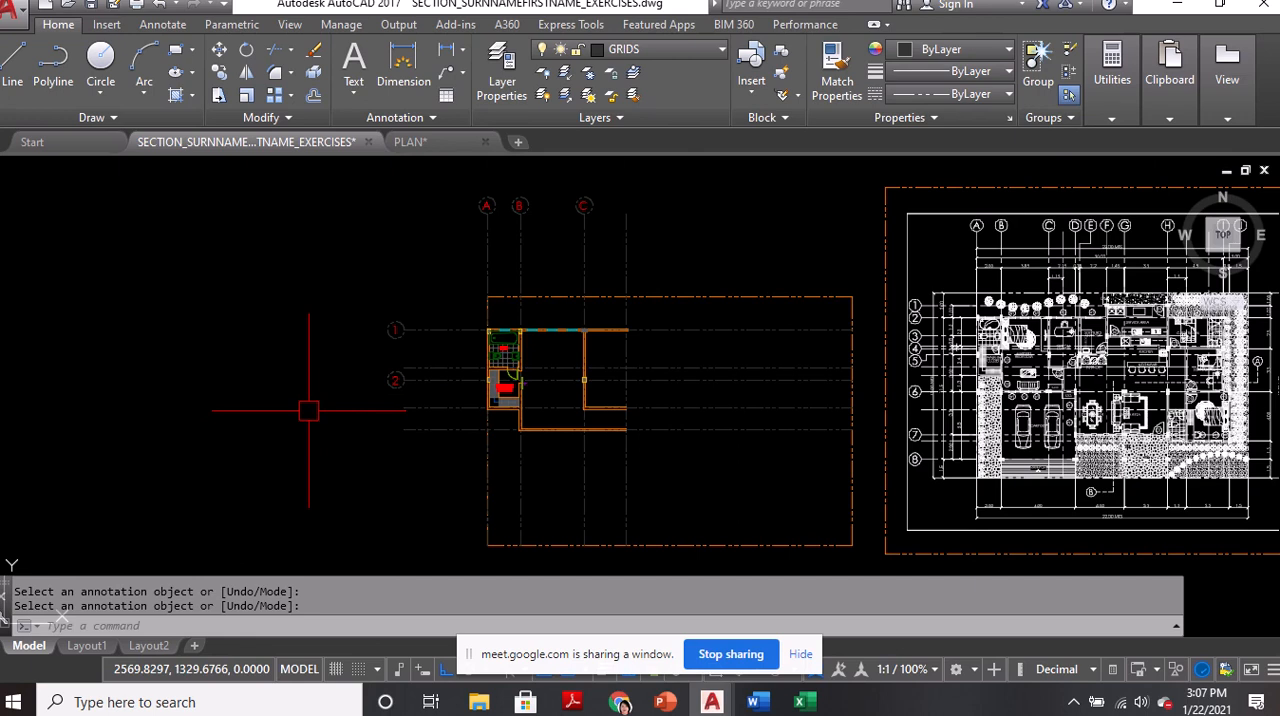
# Examine the bedroom exercise plan, including the furniture and fixtures in its walk-in closet and T&B
pyautogui.scroll(-4, 286, 426)
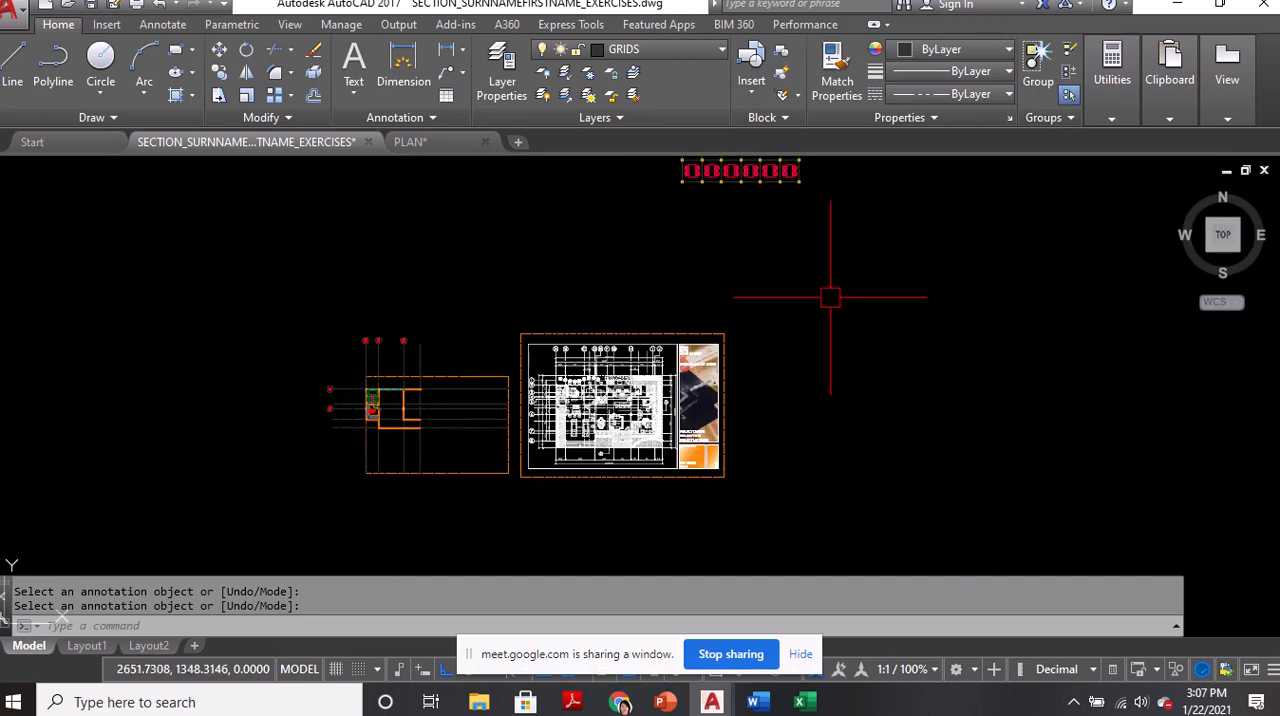
pyautogui.moveTo(830, 298); pyautogui.dragTo(318, 540, button='middle')
pyautogui.scroll(-4, 344, 508)
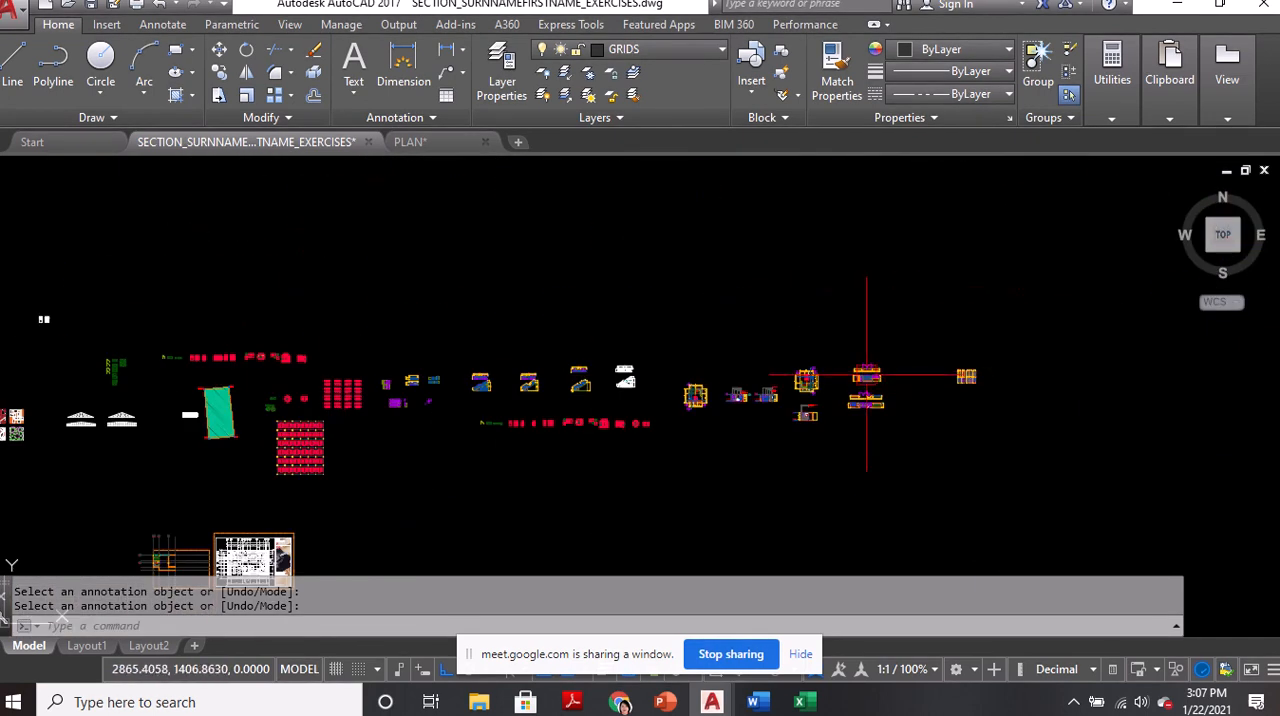
pyautogui.scroll(7, 808, 398)
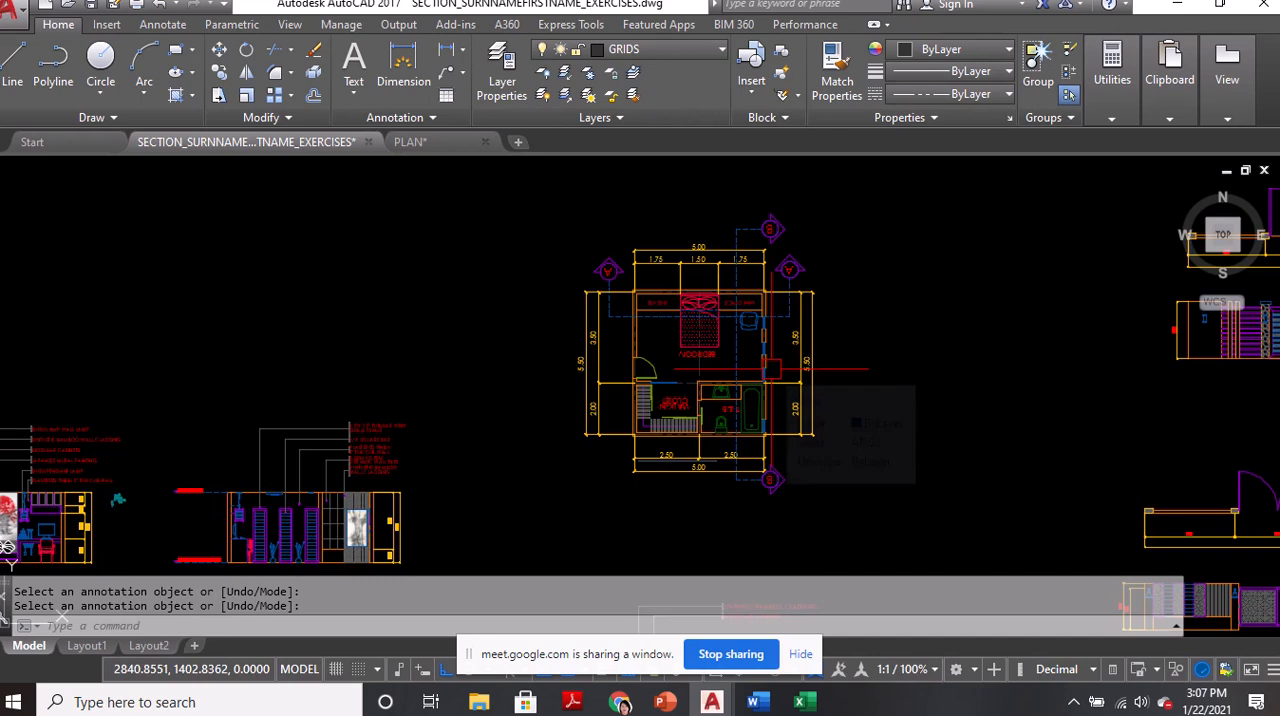
pyautogui.scroll(4, 754, 415)
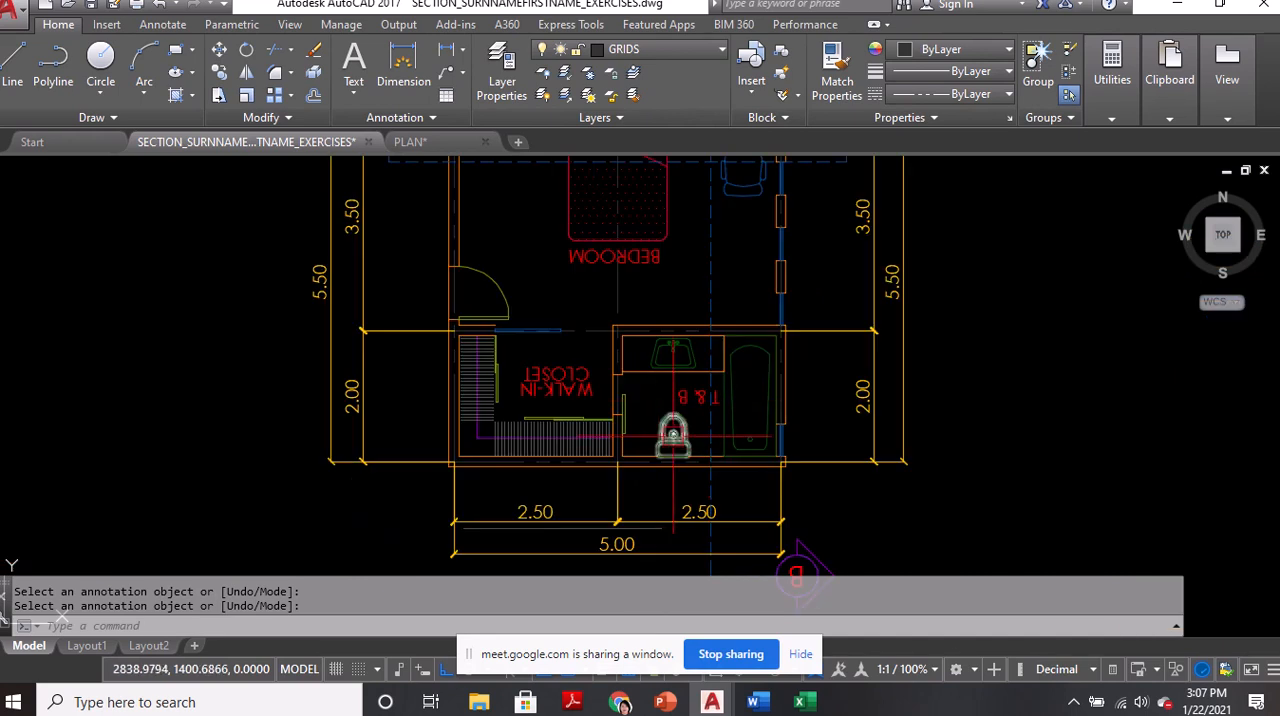
pyautogui.scroll(-3, 795, 285)
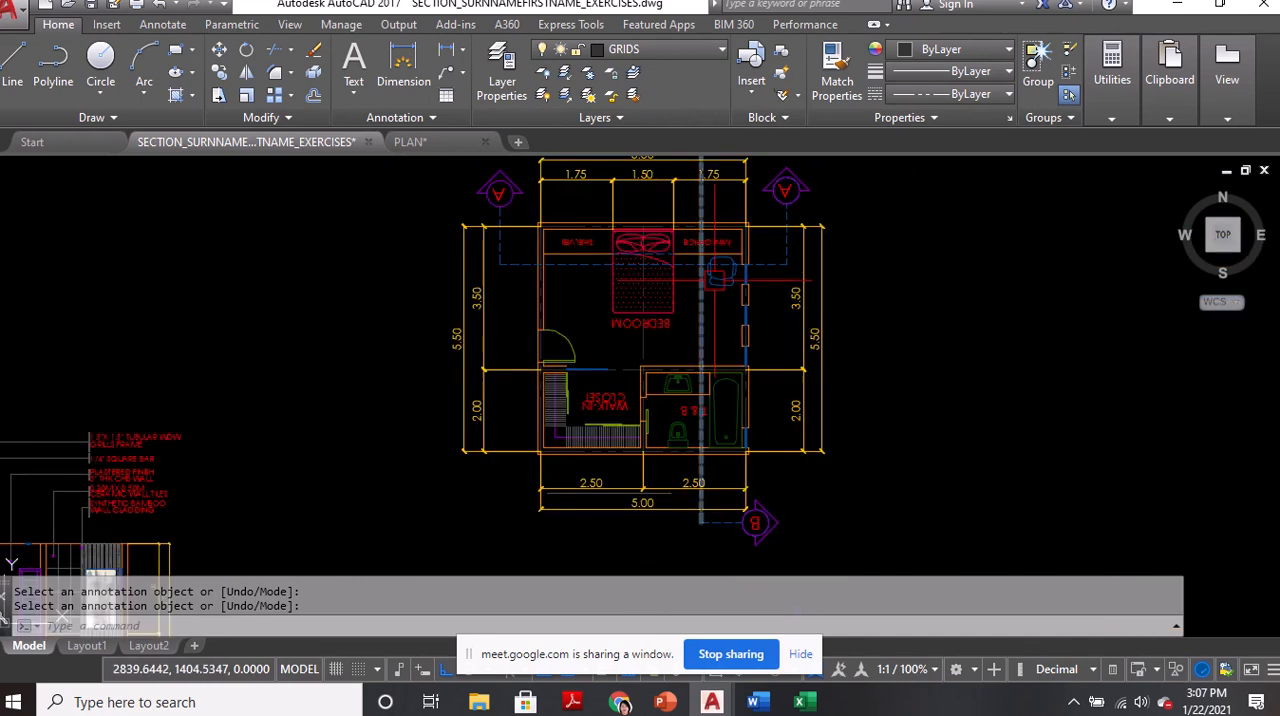
# Review the sofa set, dining table, bed, door and bathroom fixture blocks in the furniture row and return to the floor plans
pyautogui.scroll(-5, 799, 282)
pyautogui.moveTo(601, 384); pyautogui.dragTo(1279, 253, button='middle')
pyautogui.scroll(2, 900, 304)
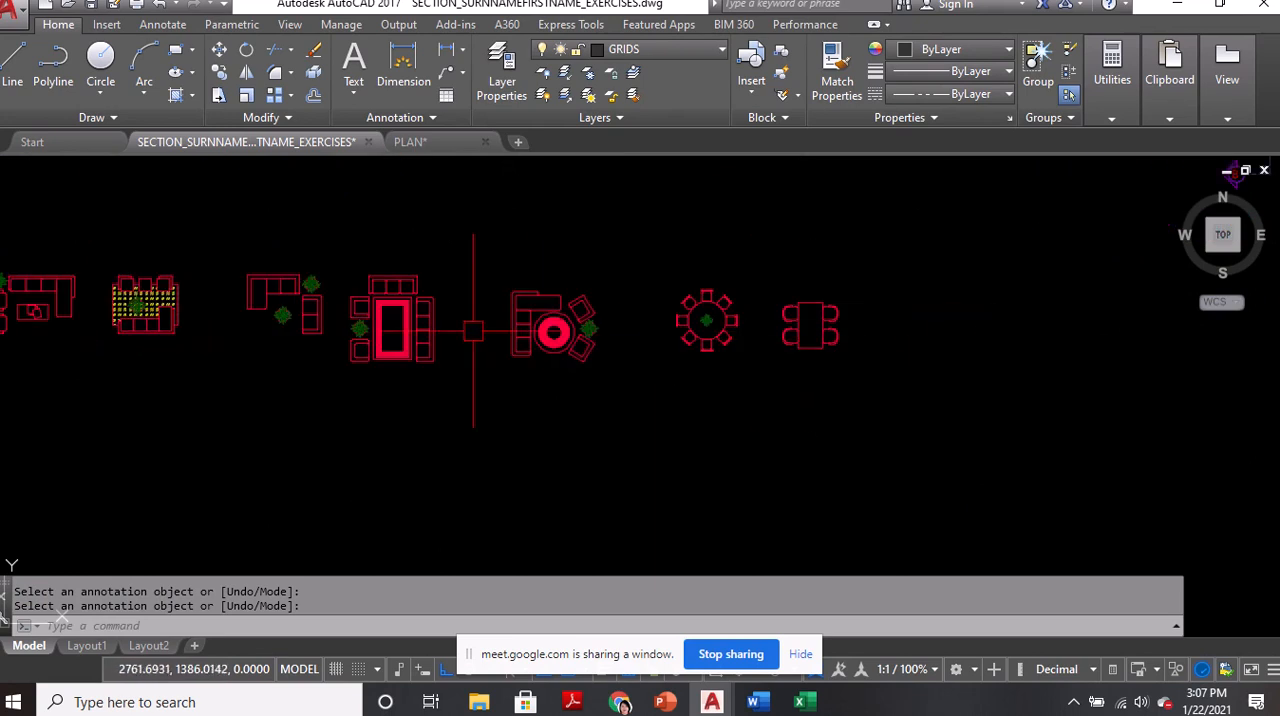
pyautogui.scroll(2, 630, 325)
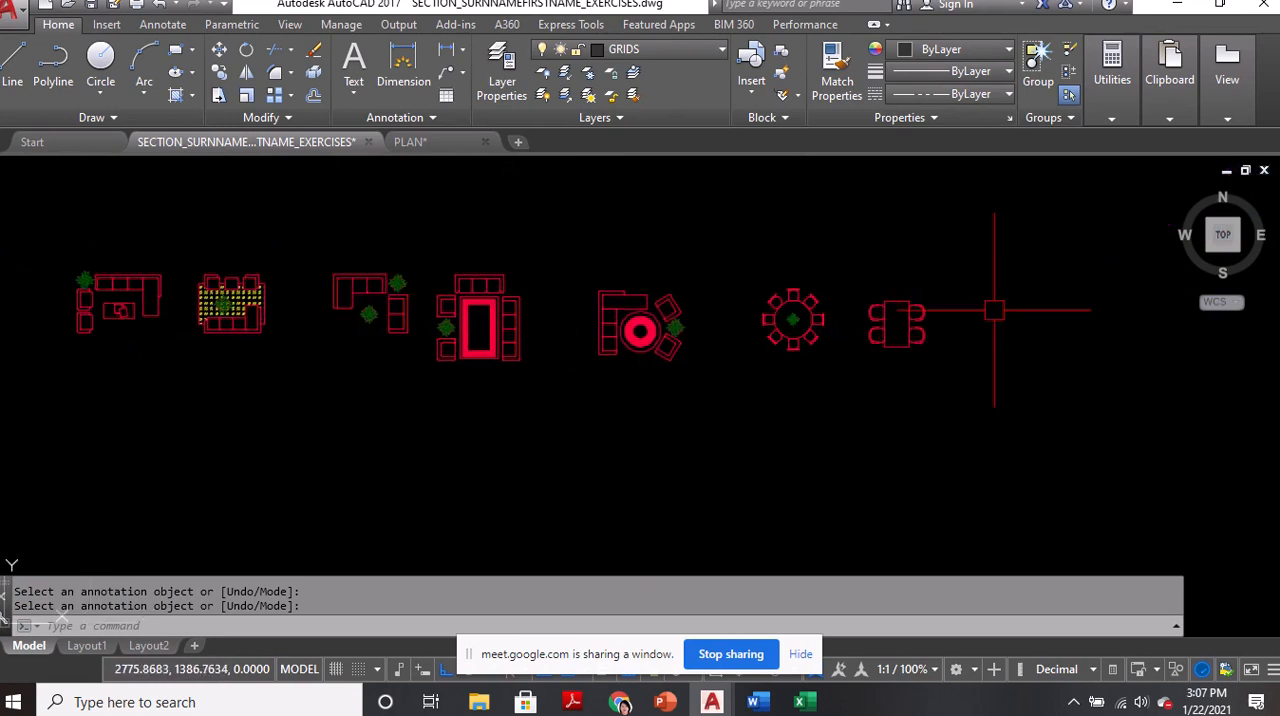
pyautogui.scroll(-3, 1020, 323)
pyautogui.scroll(3, 385, 318)
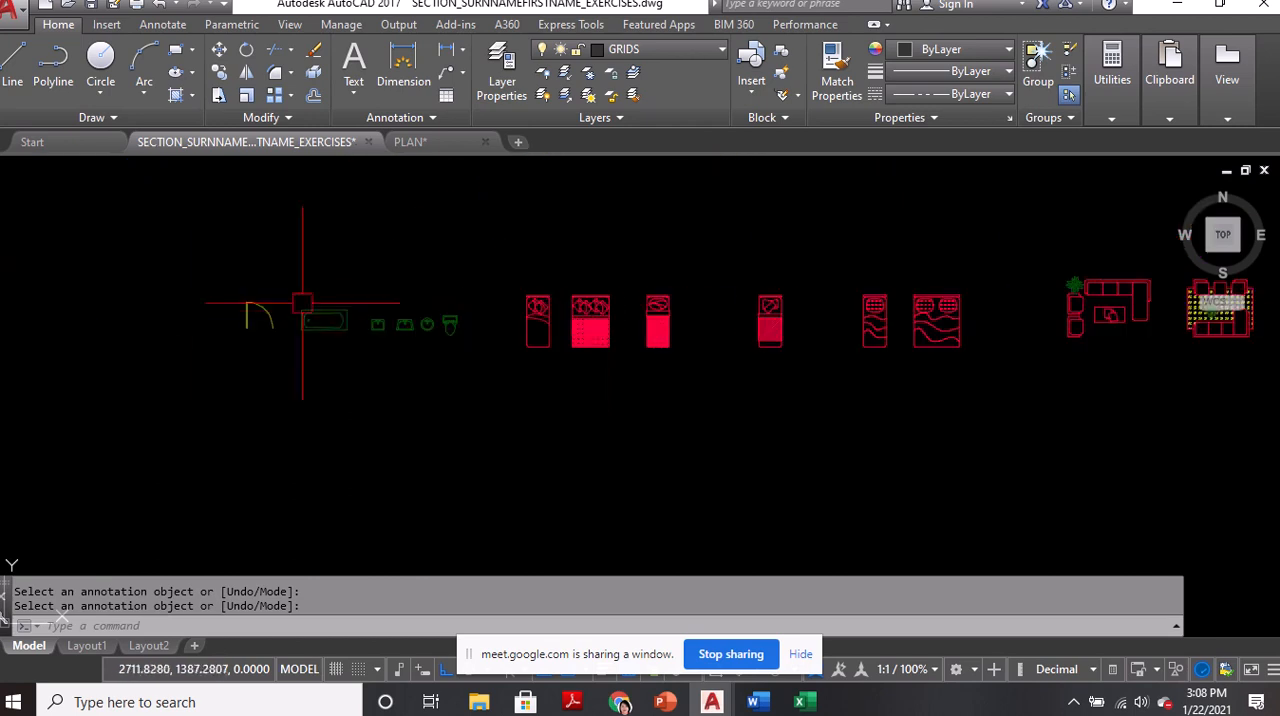
pyautogui.scroll(-5, 495, 316)
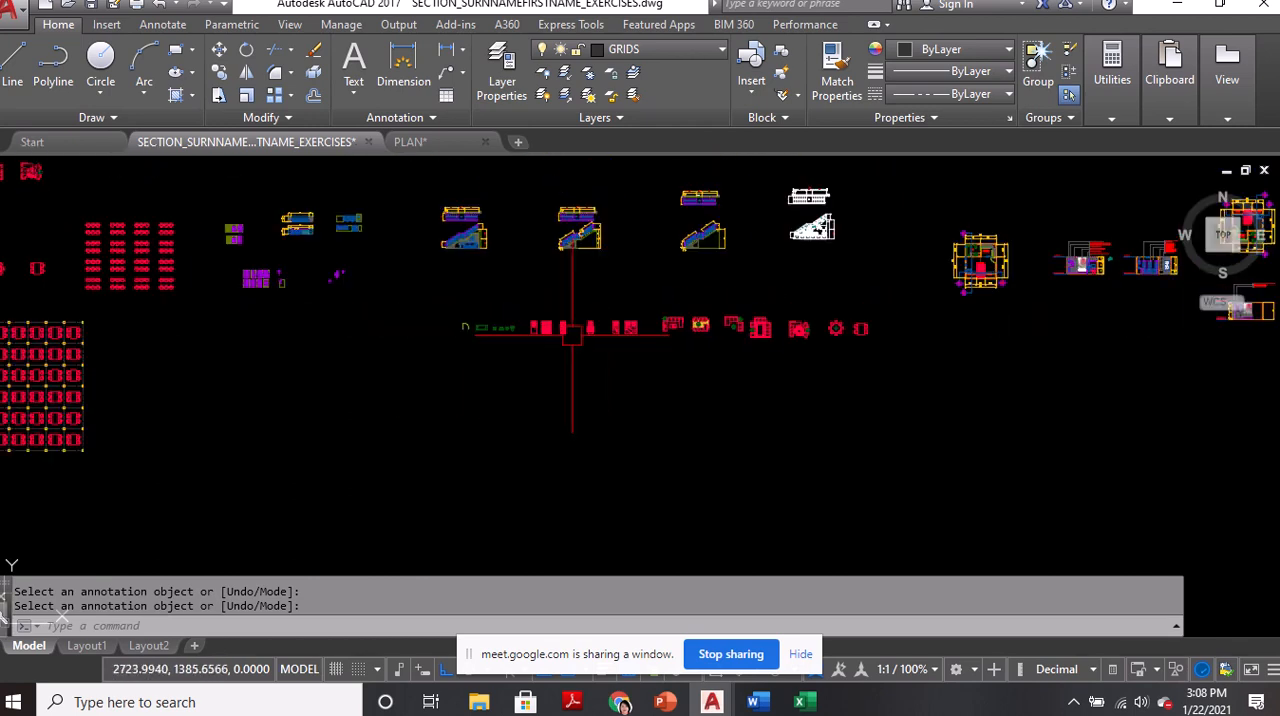
pyautogui.scroll(5, 479, 389)
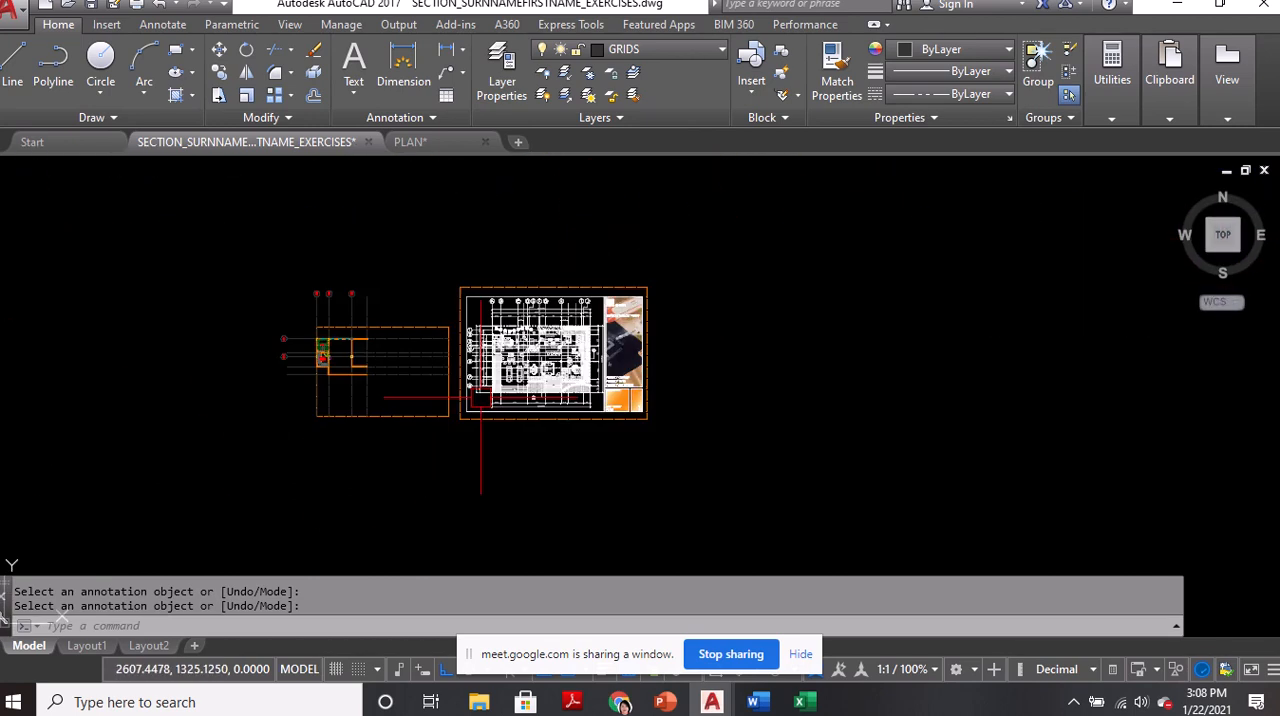
# Review the sheet contents and sheet number boxes in the reference sheet's title block and return to the draft floor plan
pyautogui.moveTo(617, 339); pyautogui.dragTo(624, 381, button='middle')
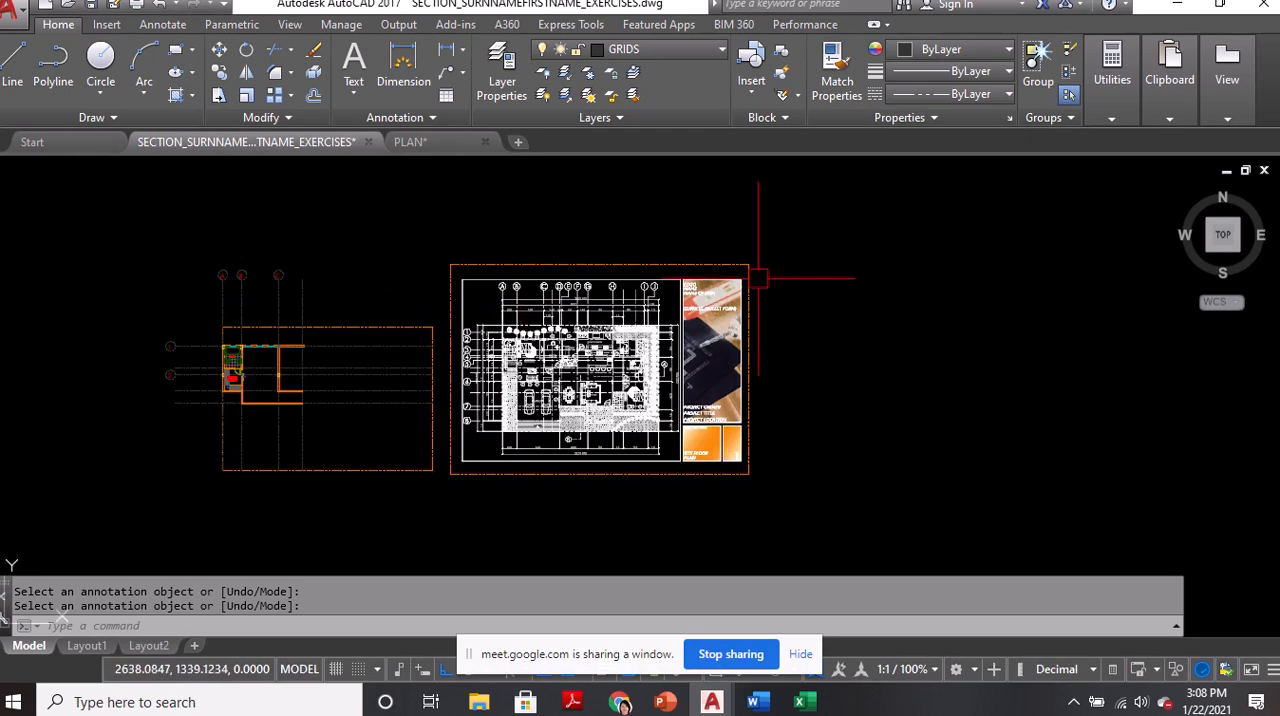
pyautogui.scroll(5, 690, 400)
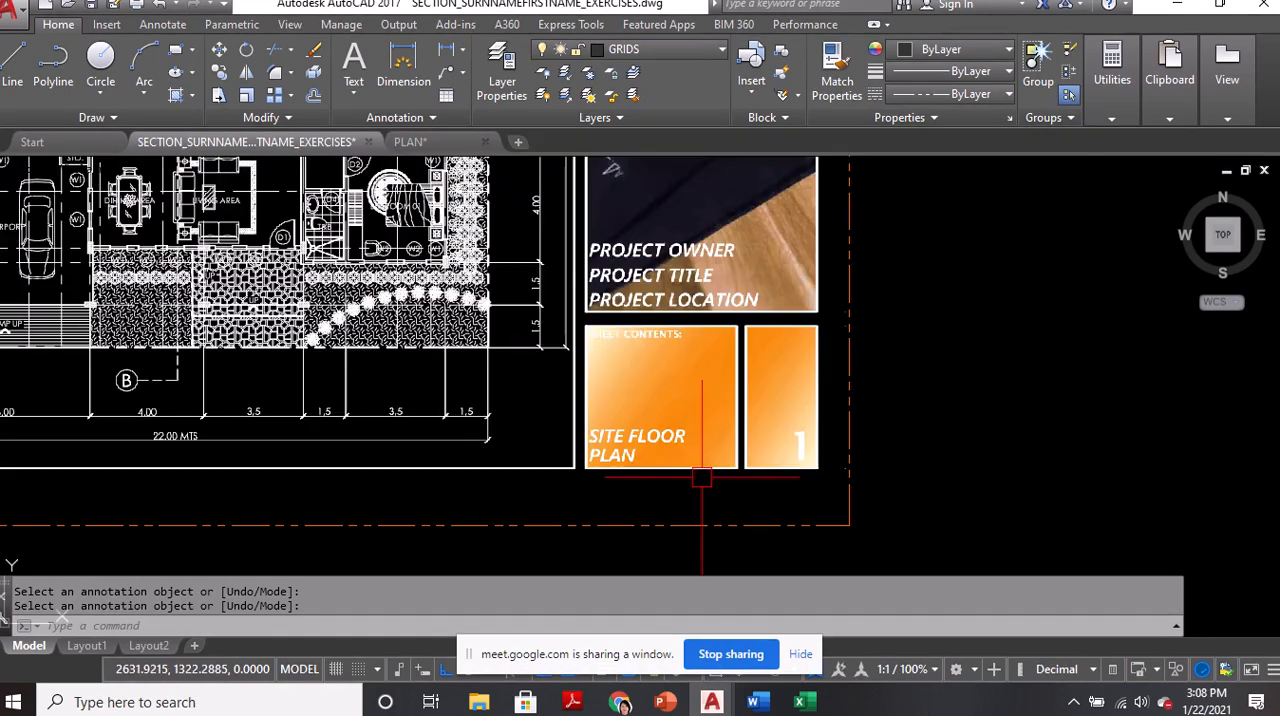
pyautogui.scroll(2, 679, 400)
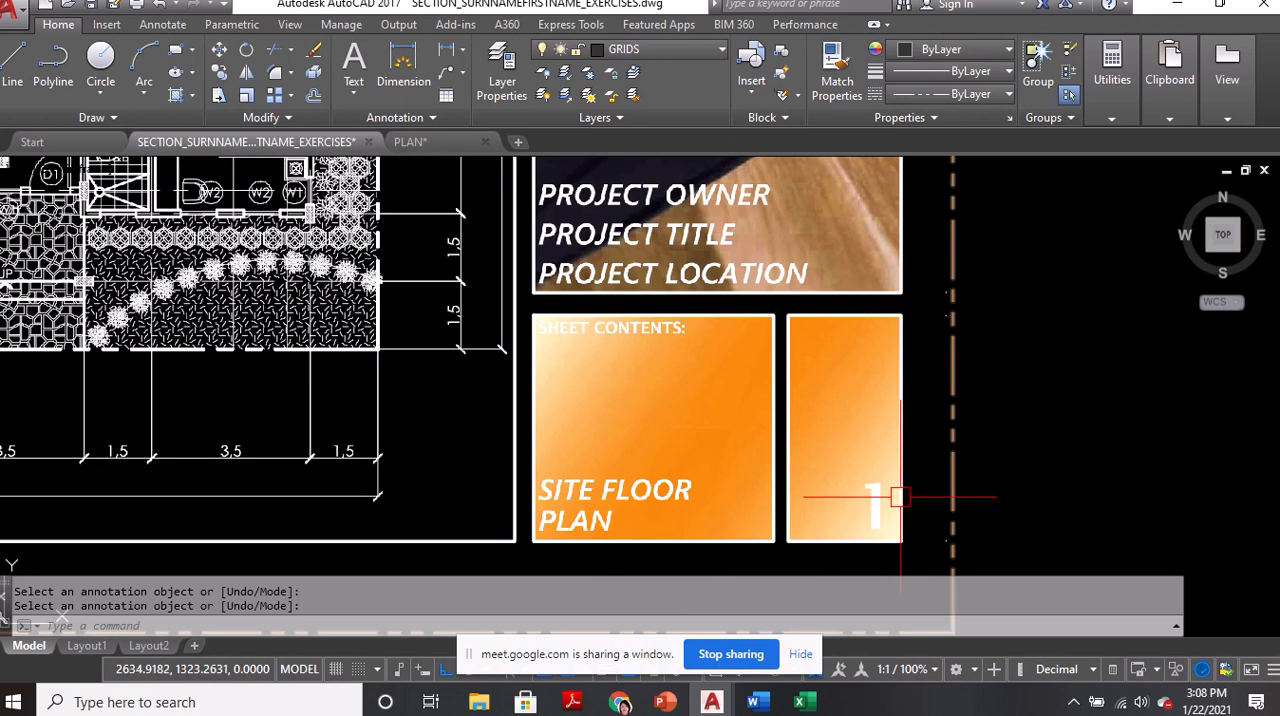
pyautogui.scroll(-5, 878, 466)
pyautogui.scroll(-2, 389, 394)
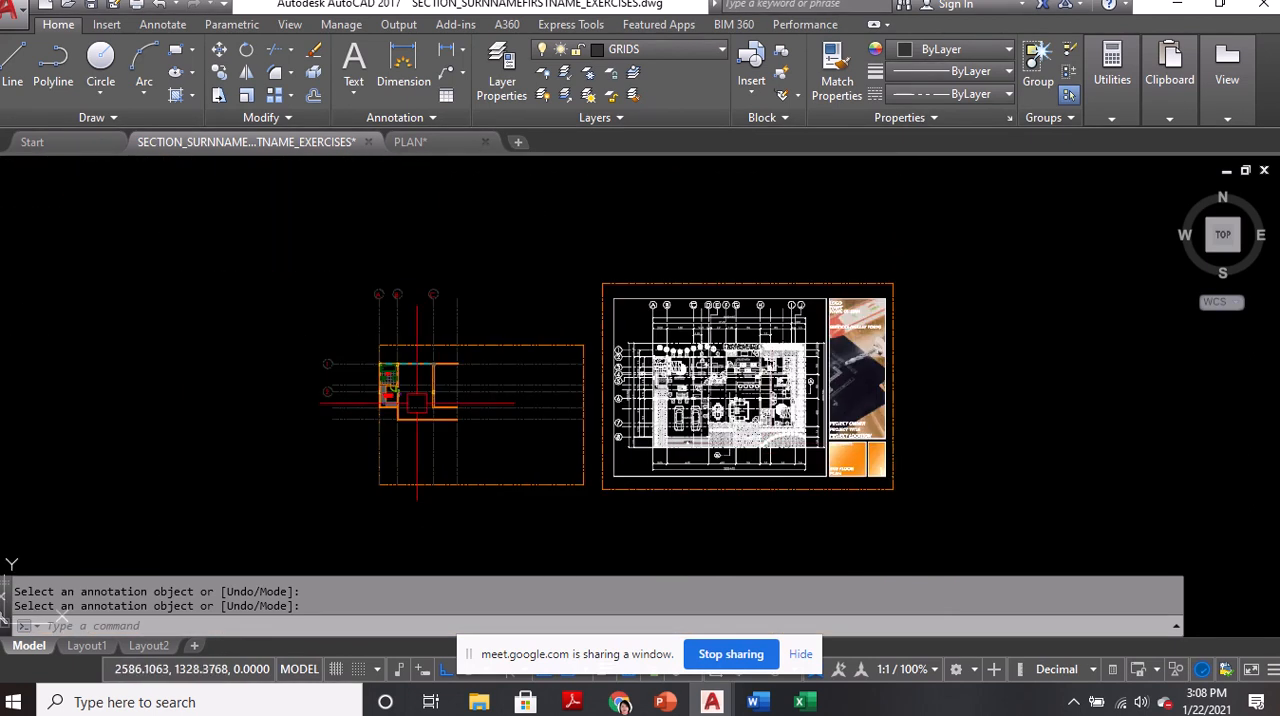
pyautogui.scroll(4, 392, 388)
pyautogui.moveTo(392, 388); pyautogui.dragTo(472, 373, button='middle')
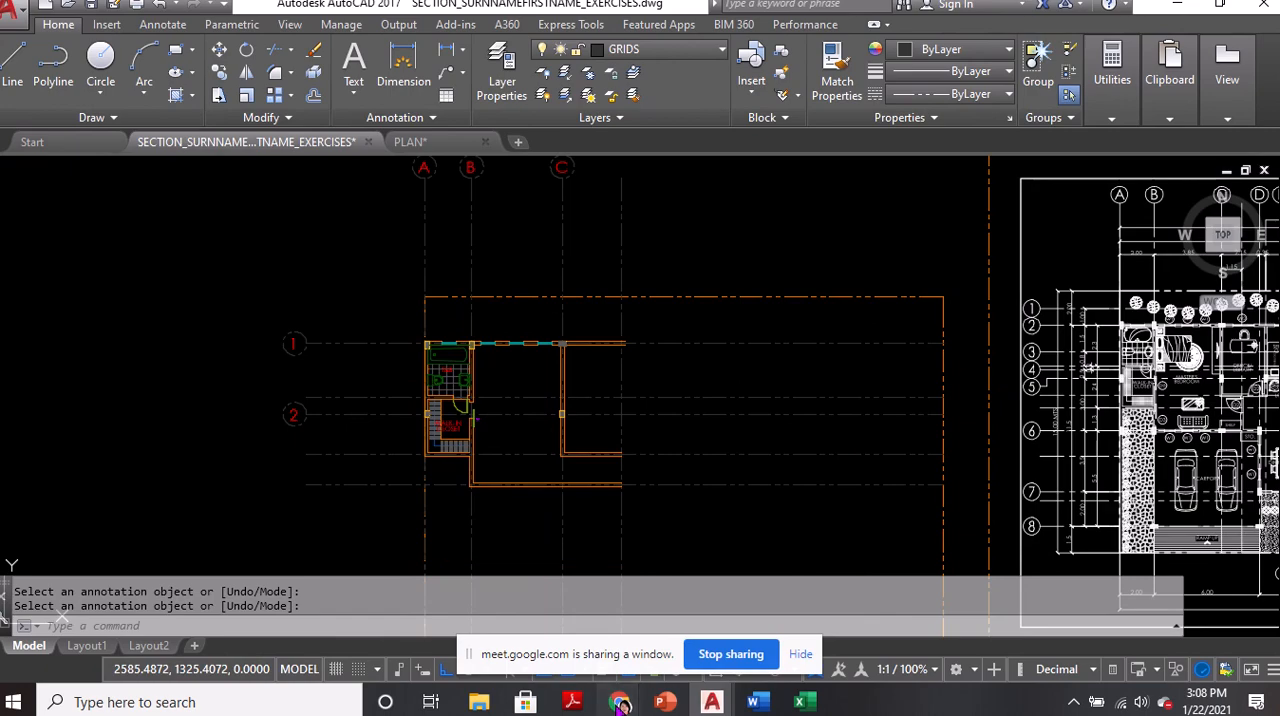
# Switch to Google Meet to read the latest class chat messages and return to the exercises drawing in AutoCAD
pyautogui.moveTo(620, 702)
pyautogui.click(500, 614)
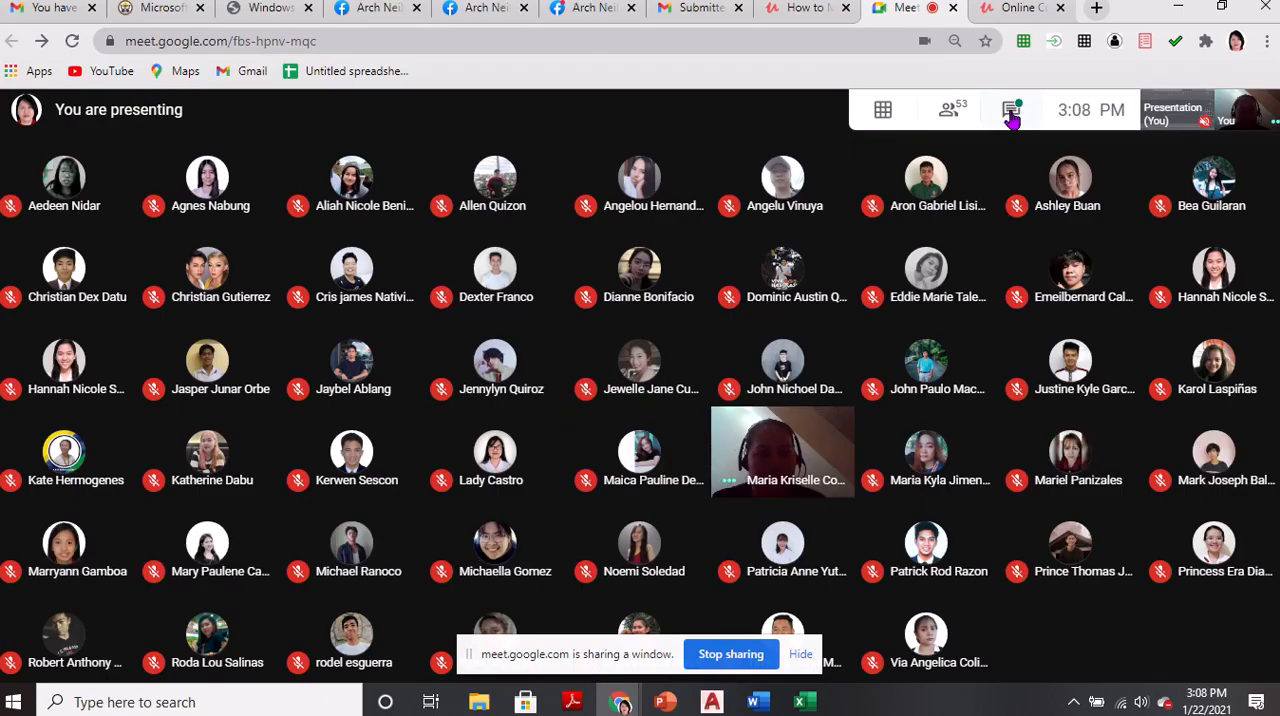
pyautogui.click(1012, 113)
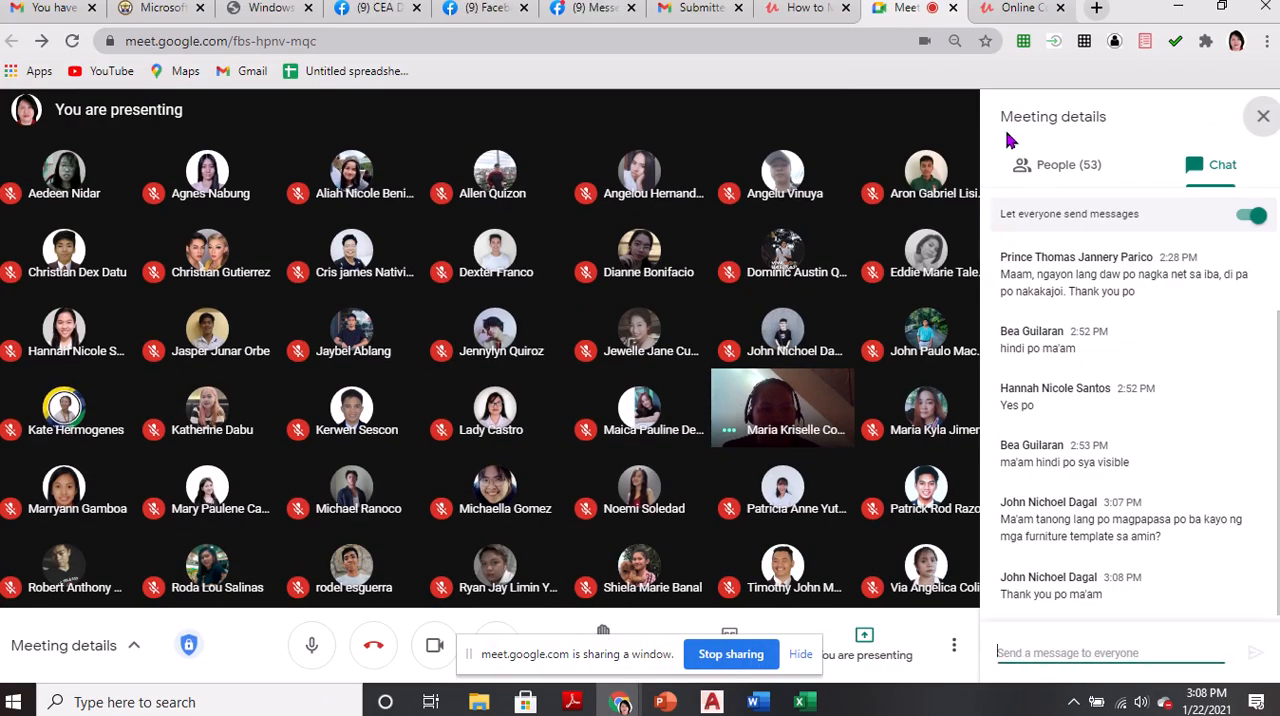
pyautogui.click(712, 702)
# Make DIMENSION the current layer
pyautogui.scroll(2, 370, 488)
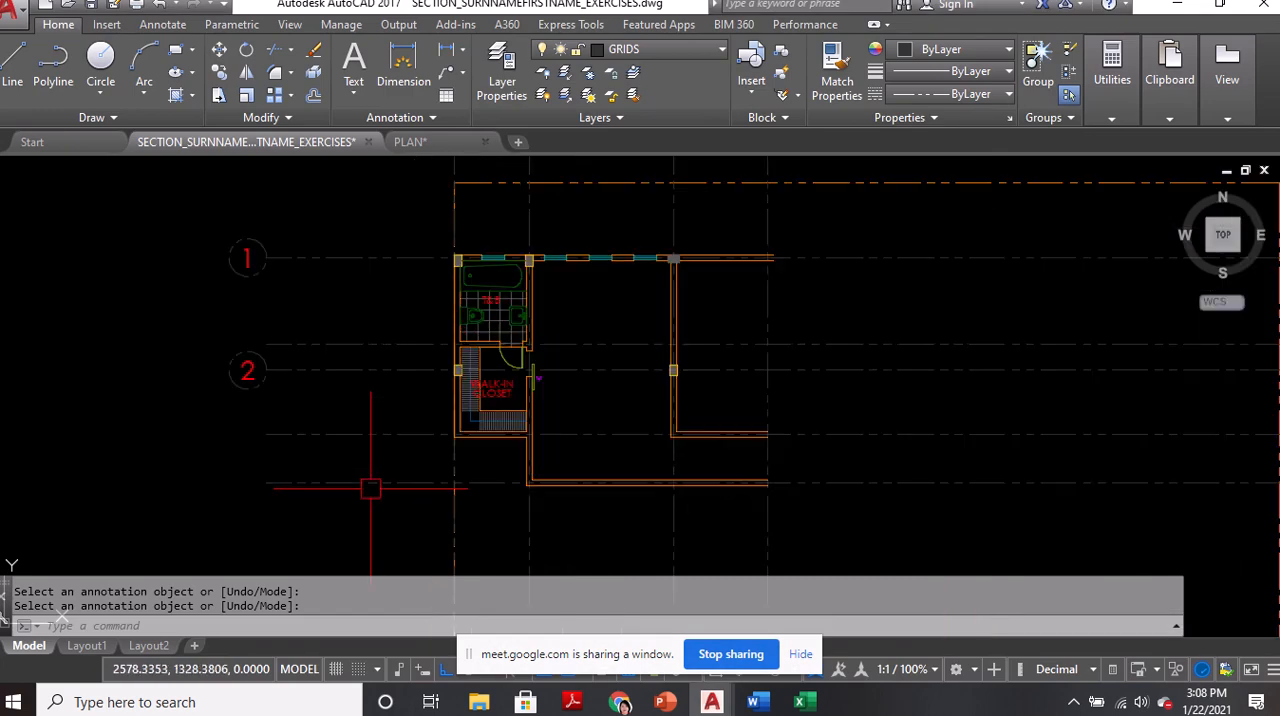
pyautogui.click(680, 50)
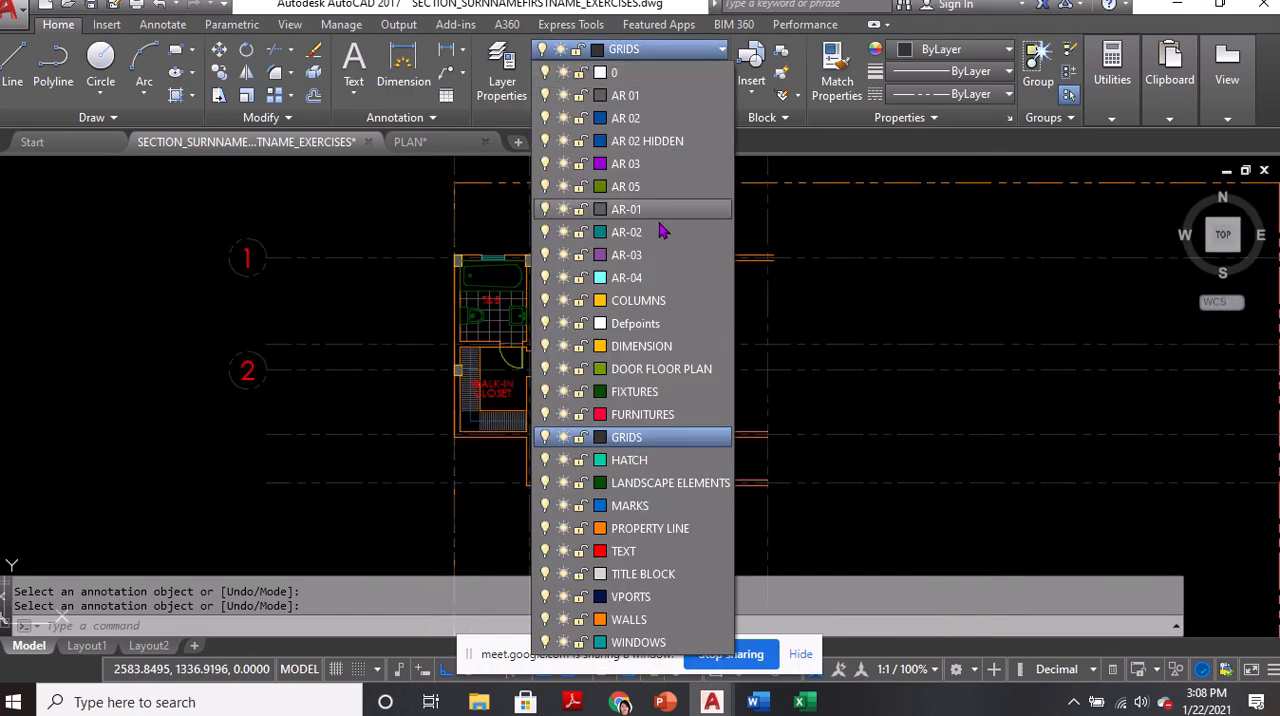
pyautogui.click(642, 350)
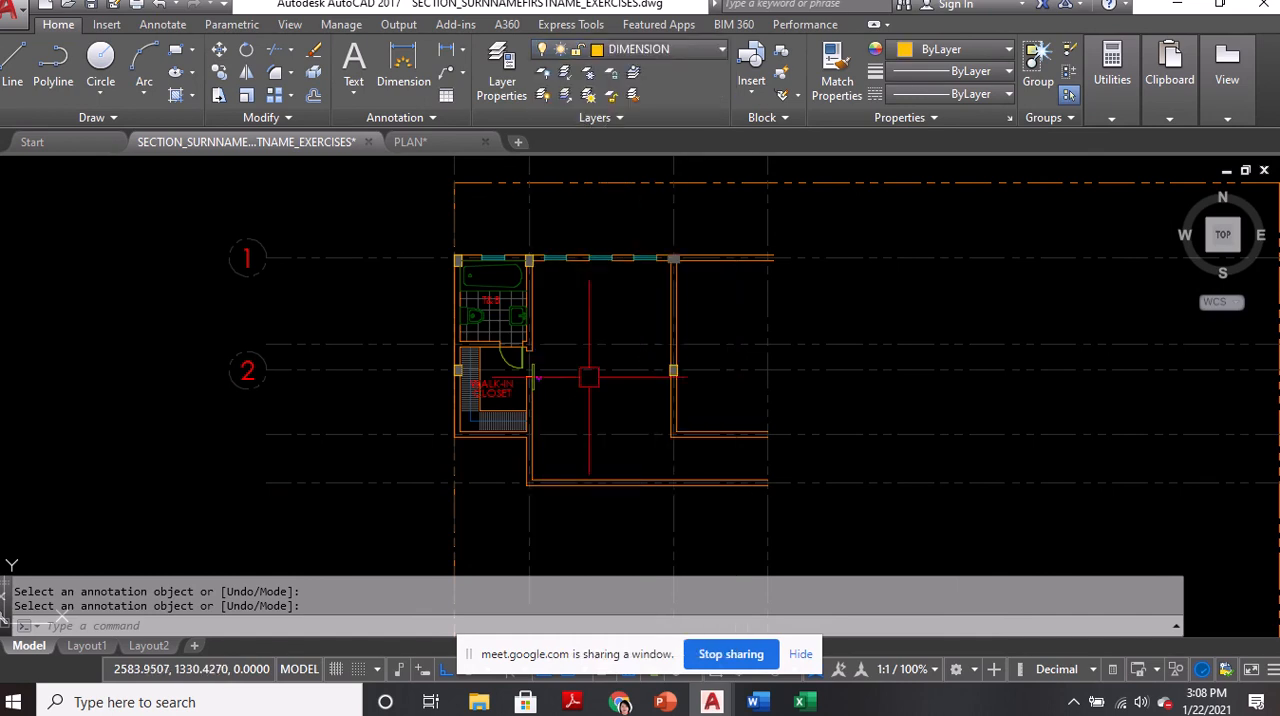
pyautogui.scroll(-2, 549, 390)
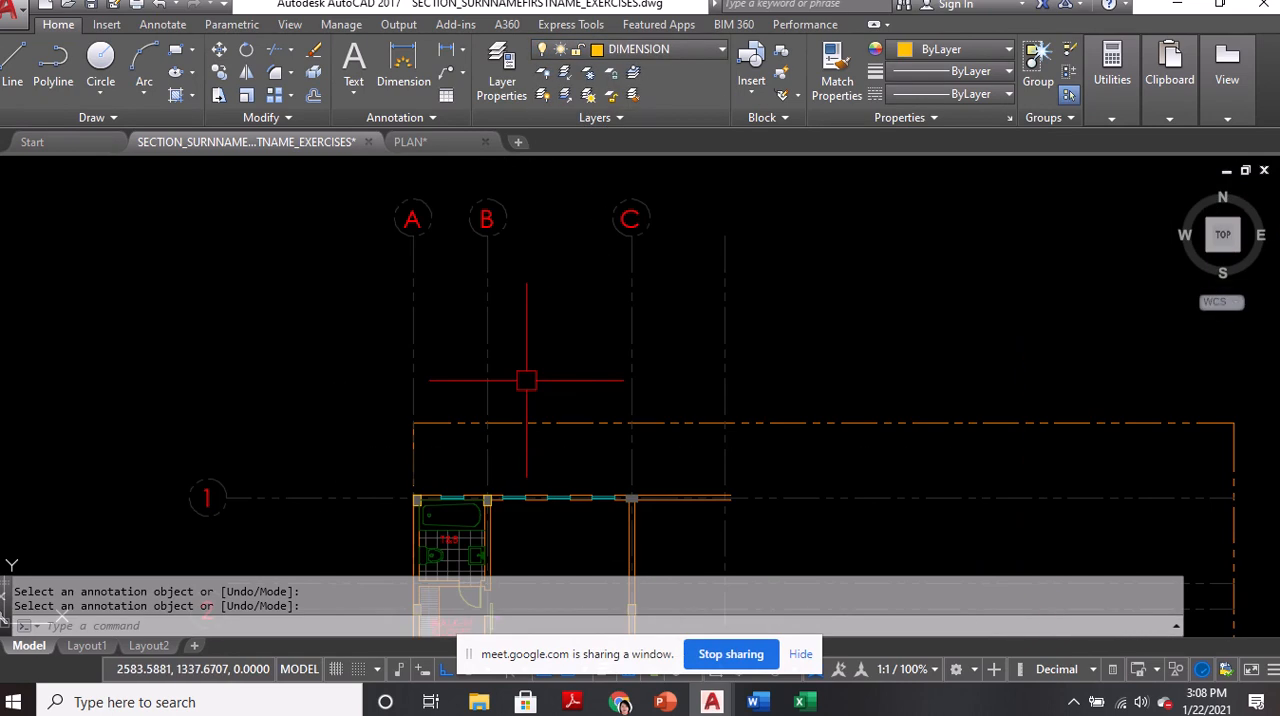
pyautogui.write('DLI')
pyautogui.press('Return')
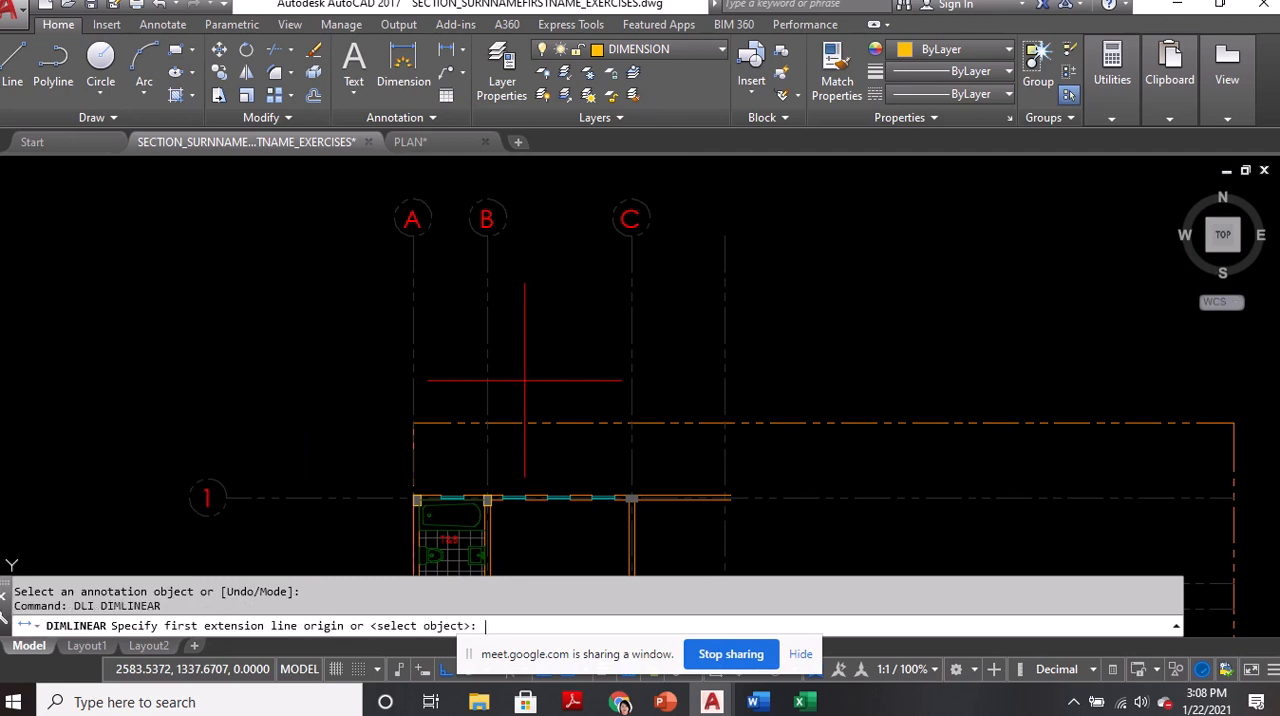
pyautogui.click(414, 423)
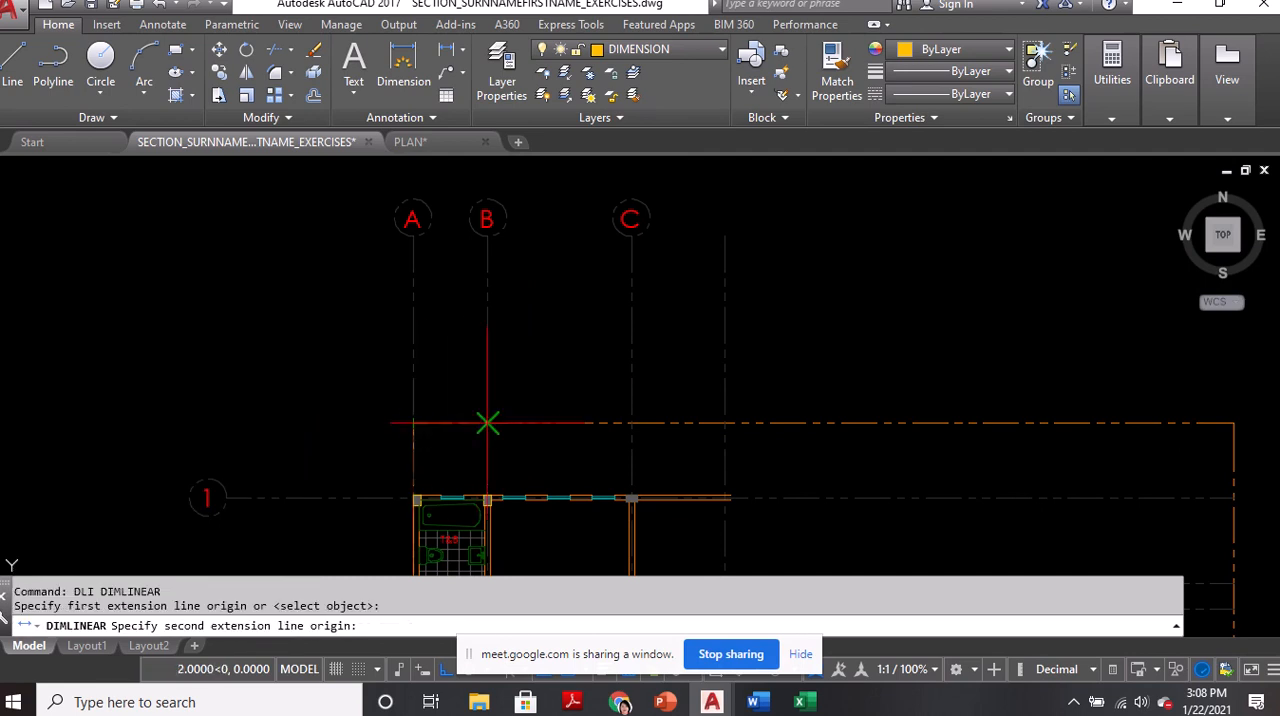
pyautogui.click(487, 423)
pyautogui.press('Escape')
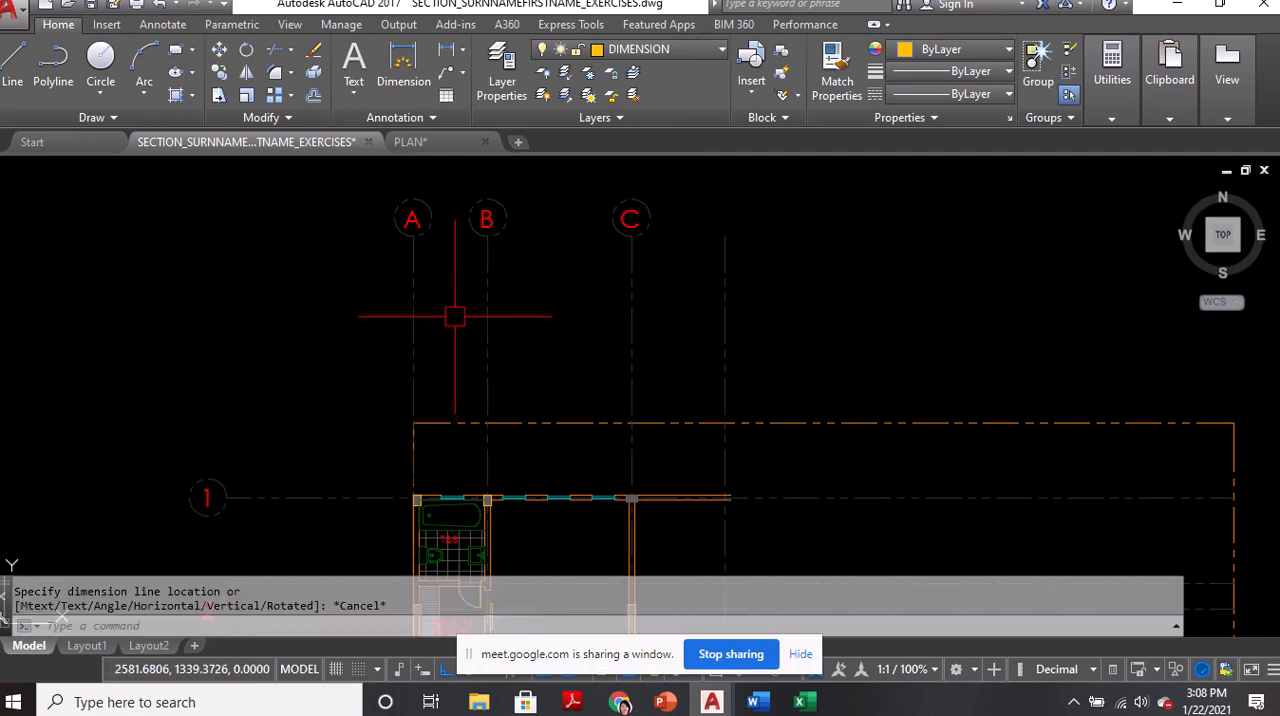
# Set AR3C as the current dimension style
pyautogui.write('D')
pyautogui.press('Return')
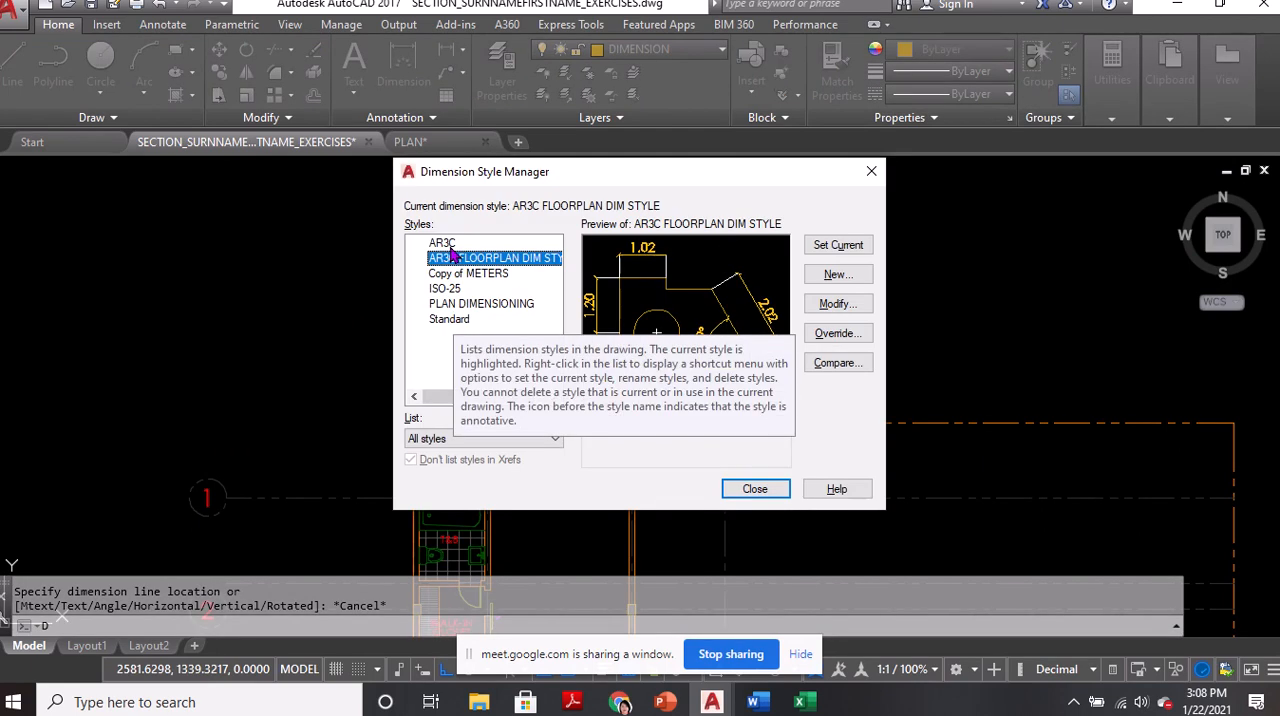
pyautogui.doubleClick(448, 243)
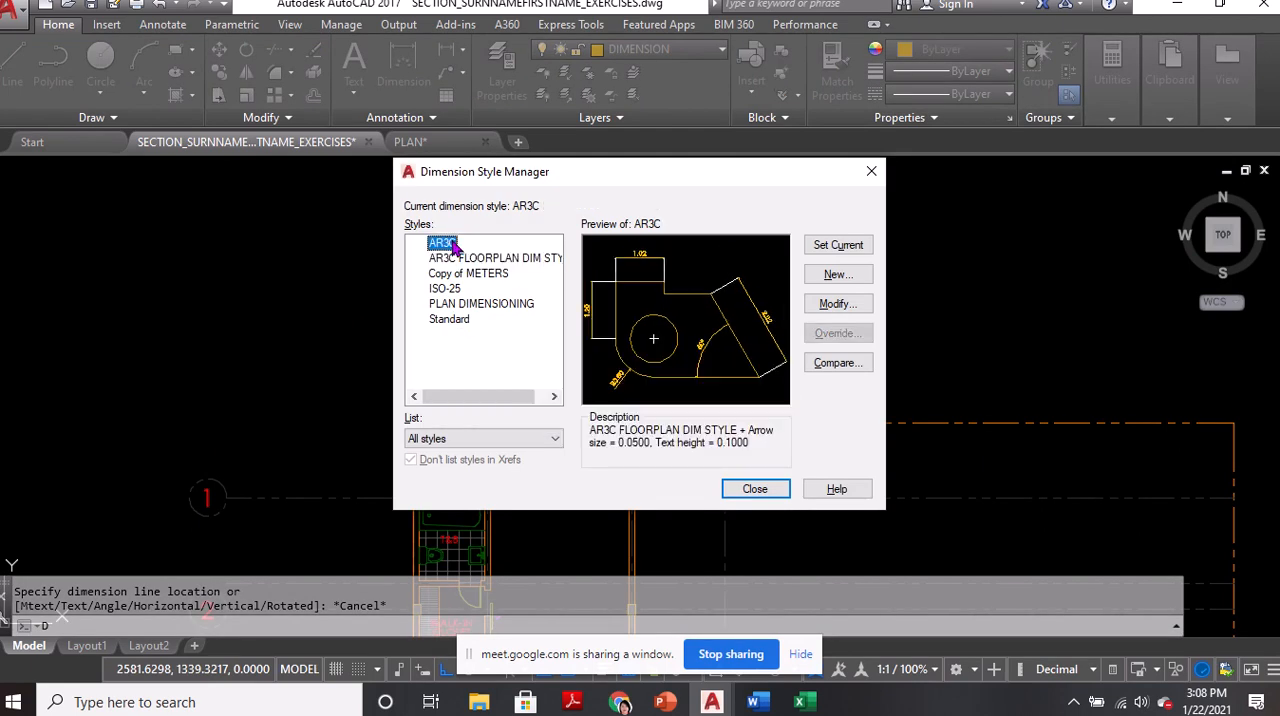
pyautogui.click(735, 490)
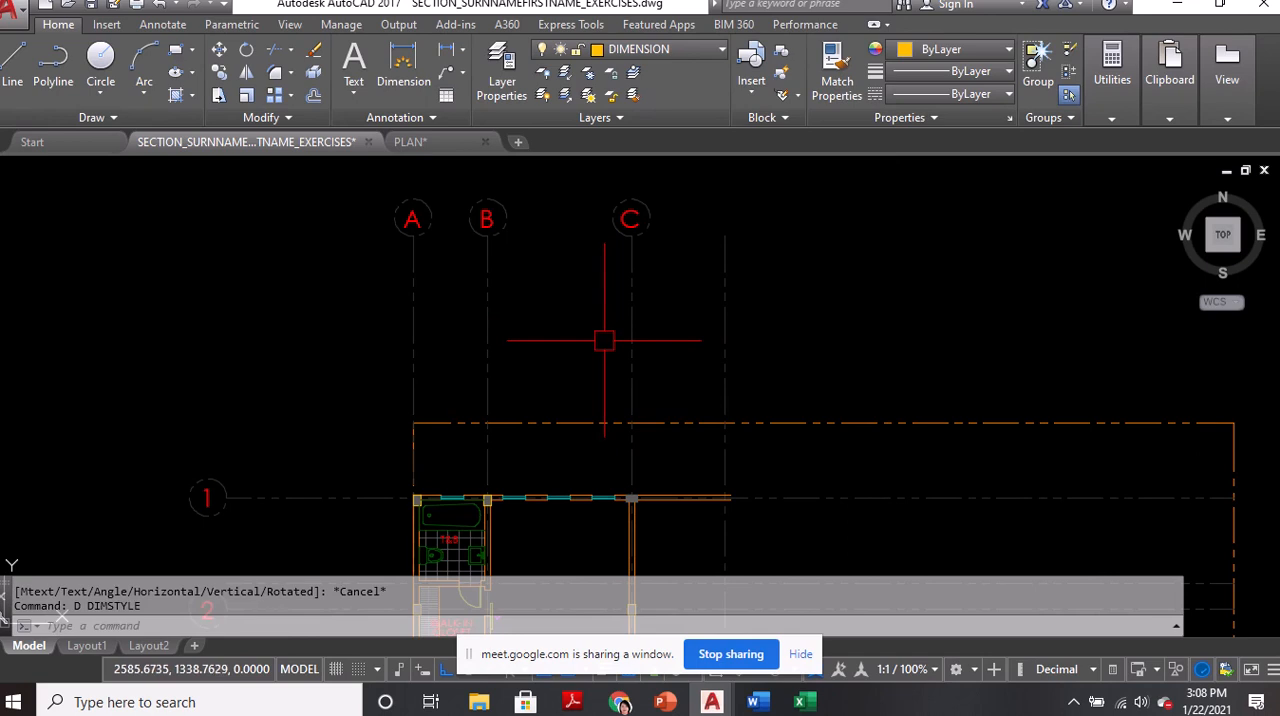
# Add a linear dimension between grid lines A and B, placed above the property line
pyautogui.write('DLI')
pyautogui.press('Return')
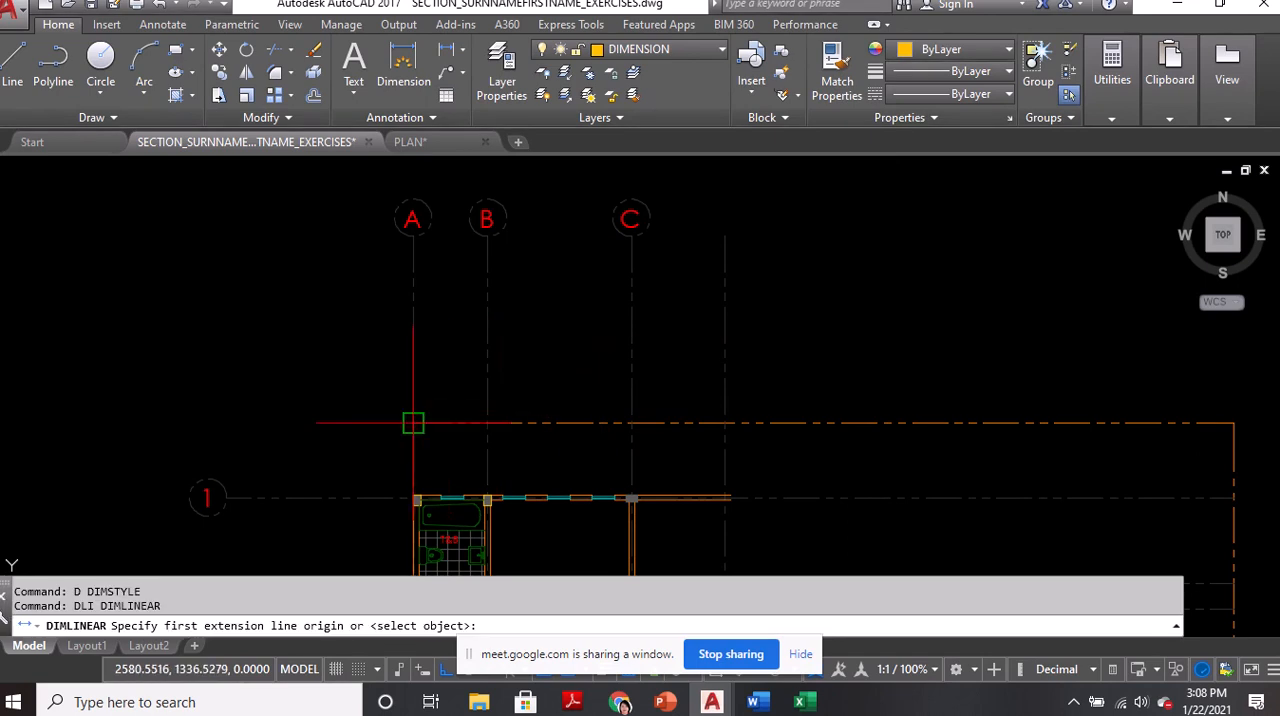
pyautogui.click(414, 423)
pyautogui.click(487, 423)
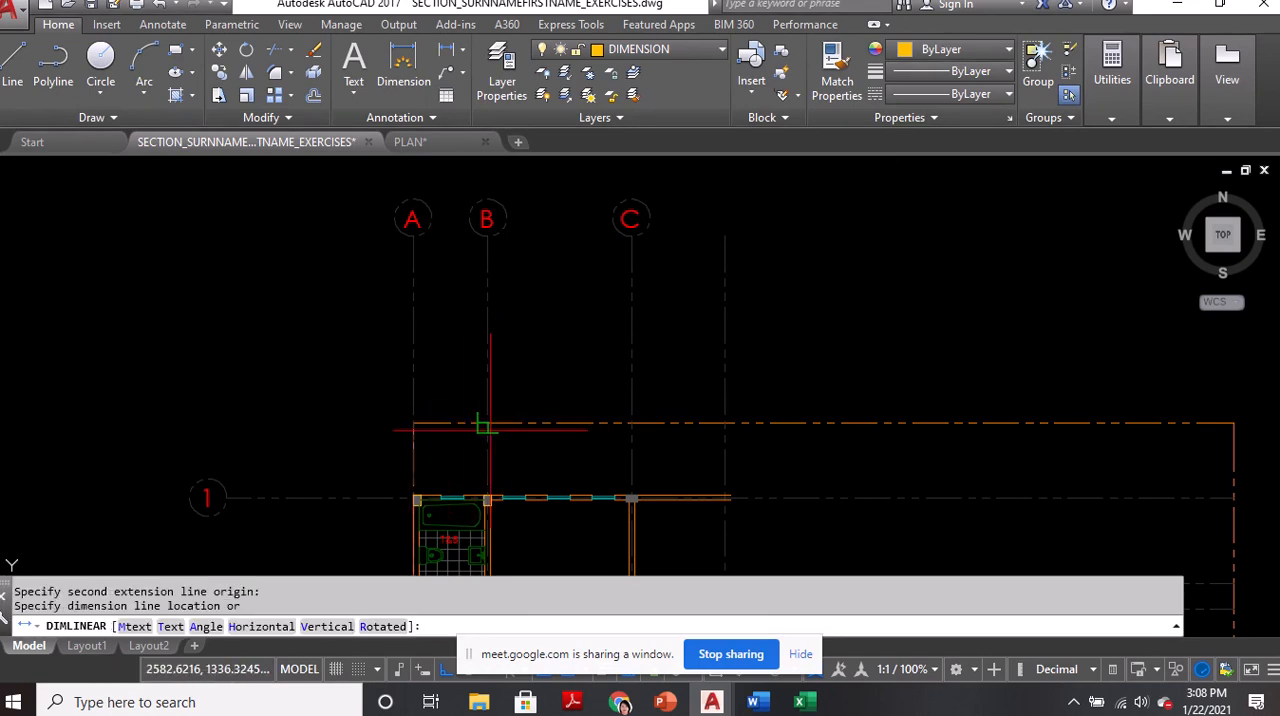
pyautogui.click(465, 332)
# Compare the text size of the dimension between grids A and B with the T&B room label
pyautogui.scroll(4, 465, 346)
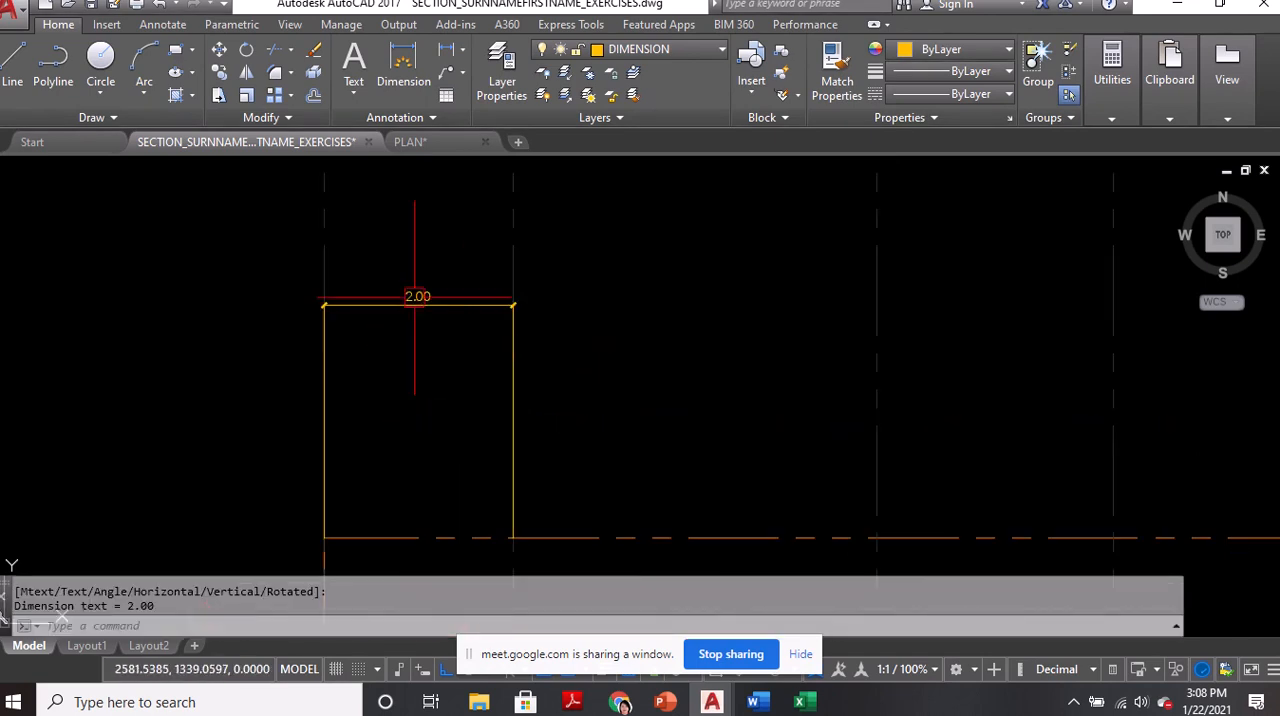
pyautogui.scroll(-4, 460, 315)
pyautogui.scroll(4, 450, 546)
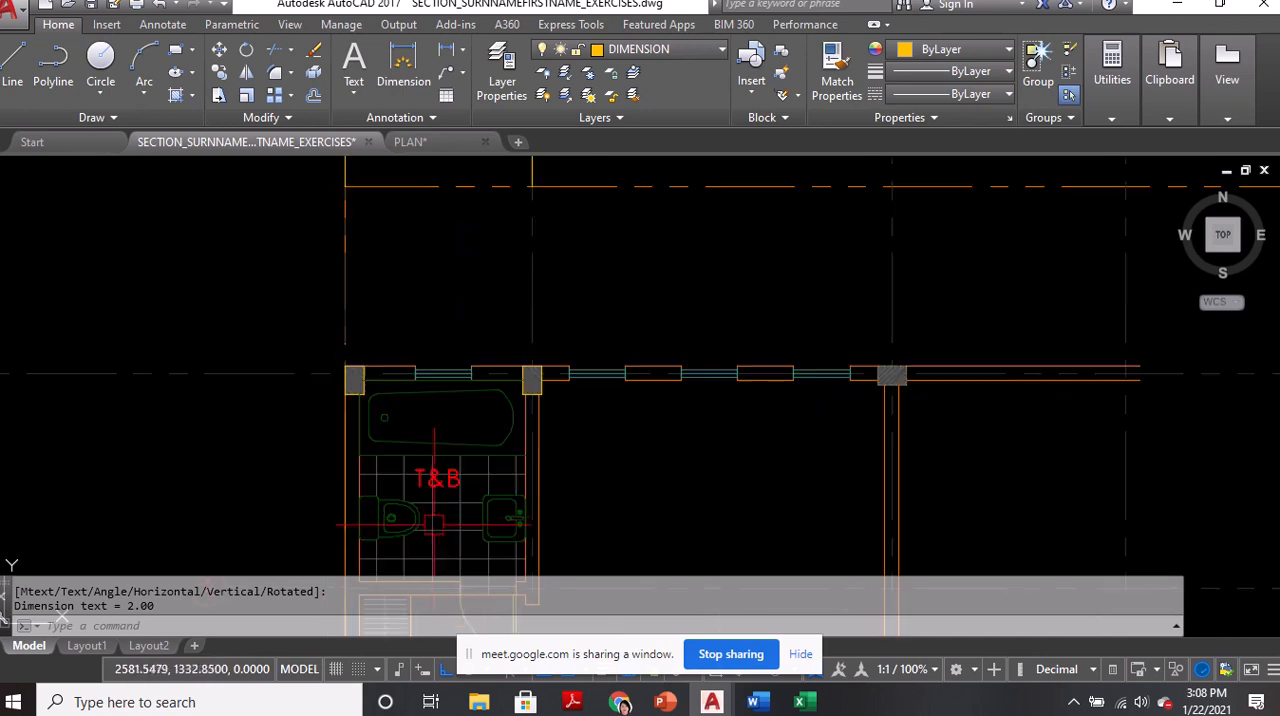
pyautogui.scroll(-2, 462, 476)
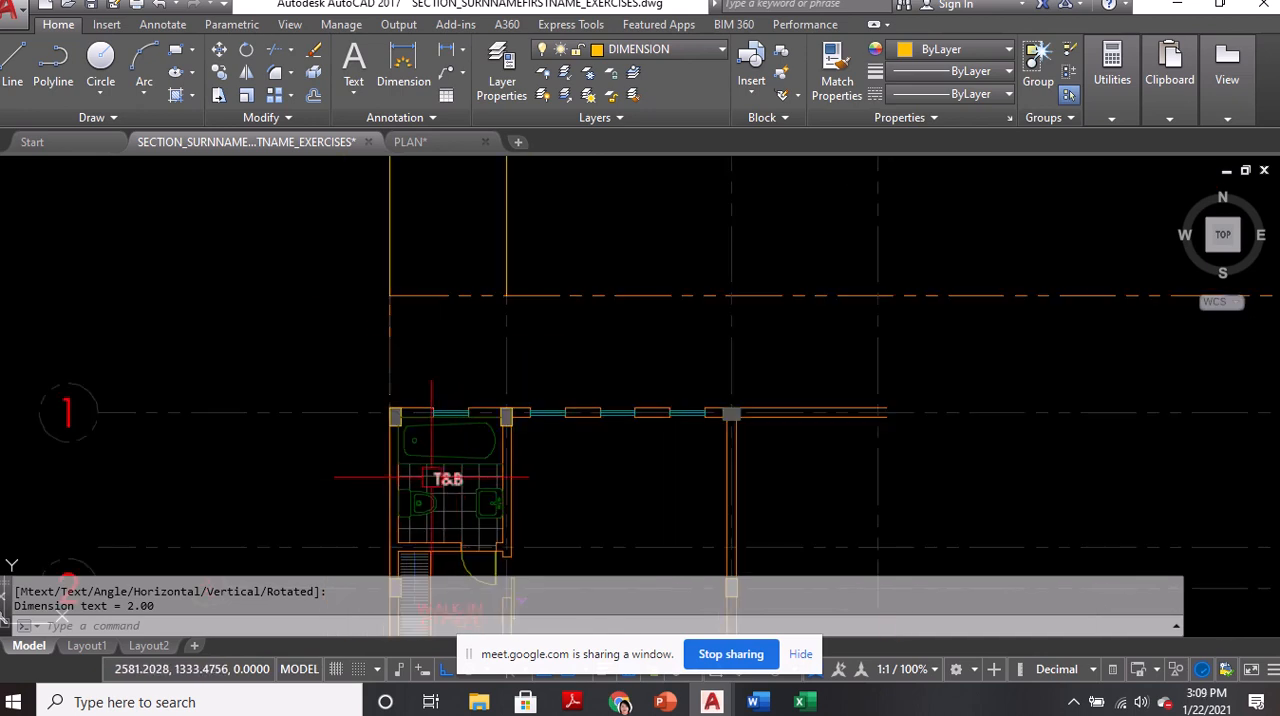
pyautogui.moveTo(456, 250); pyautogui.dragTo(486, 428, button='middle')
pyautogui.scroll(4, 458, 354)
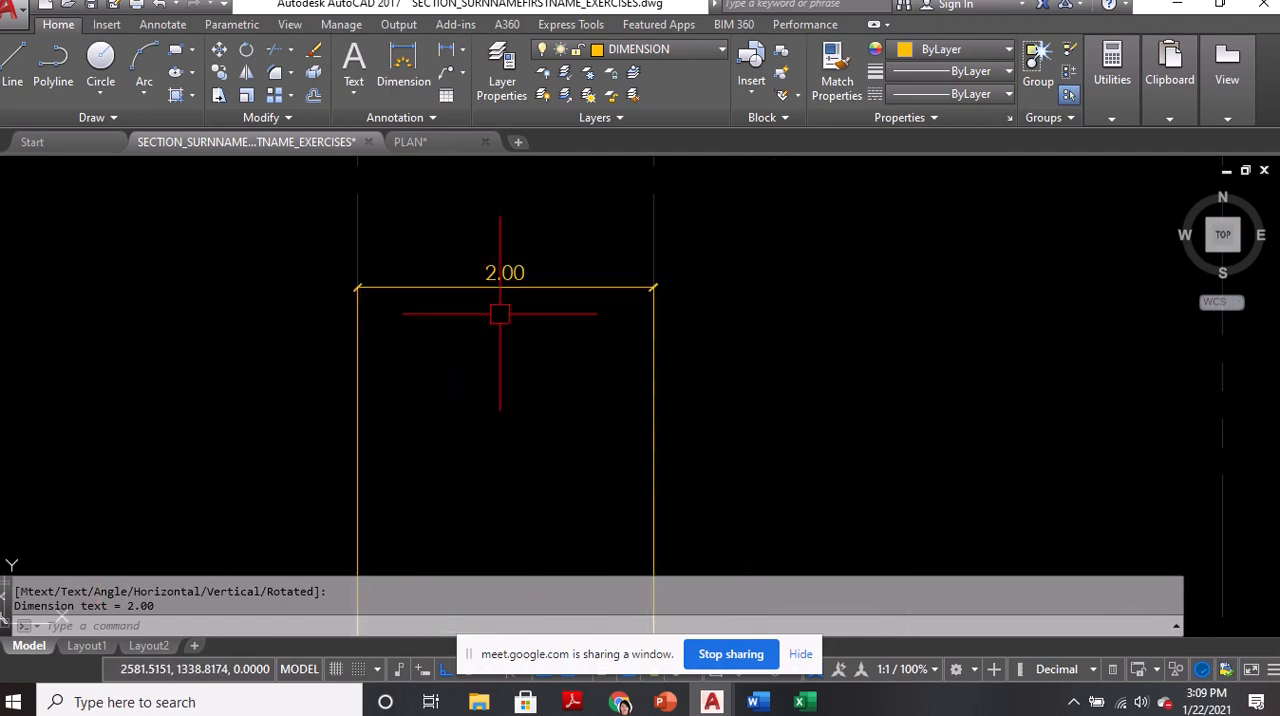
# Check the arrow size and text height in the properties of the dimension between grids A and B
pyautogui.write('PR')
pyautogui.press('Return')
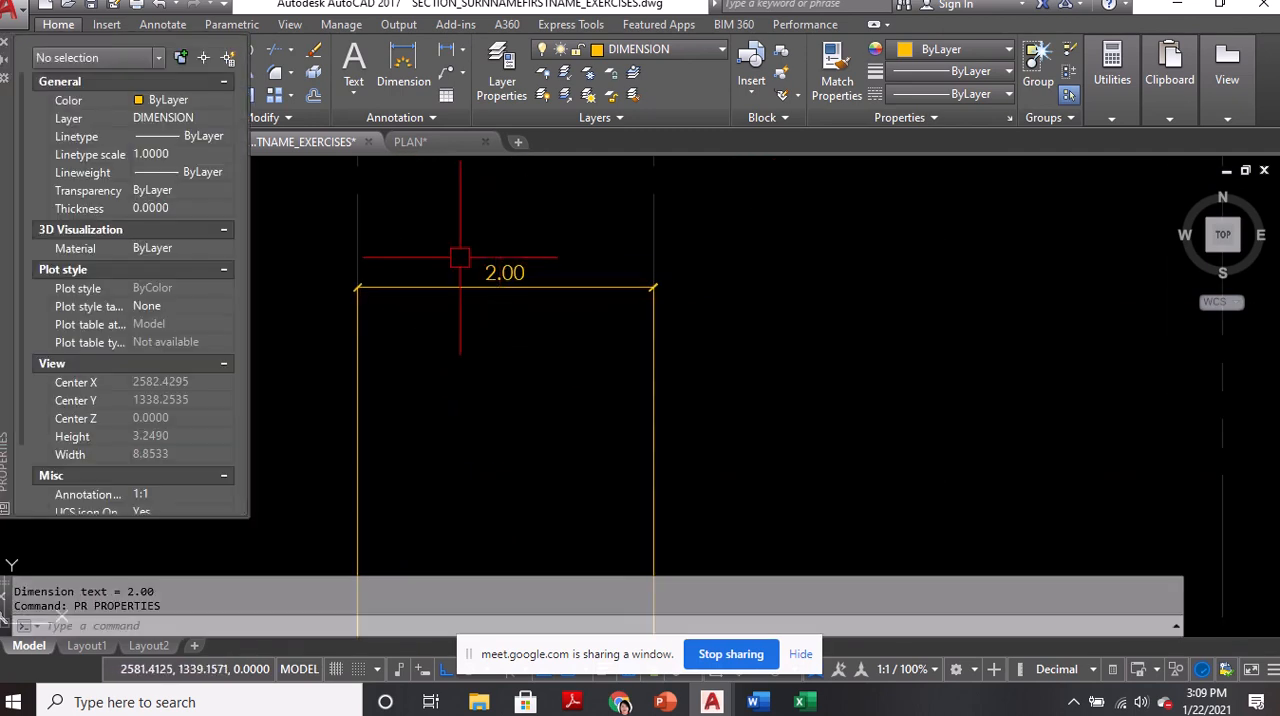
pyautogui.click(500, 264)
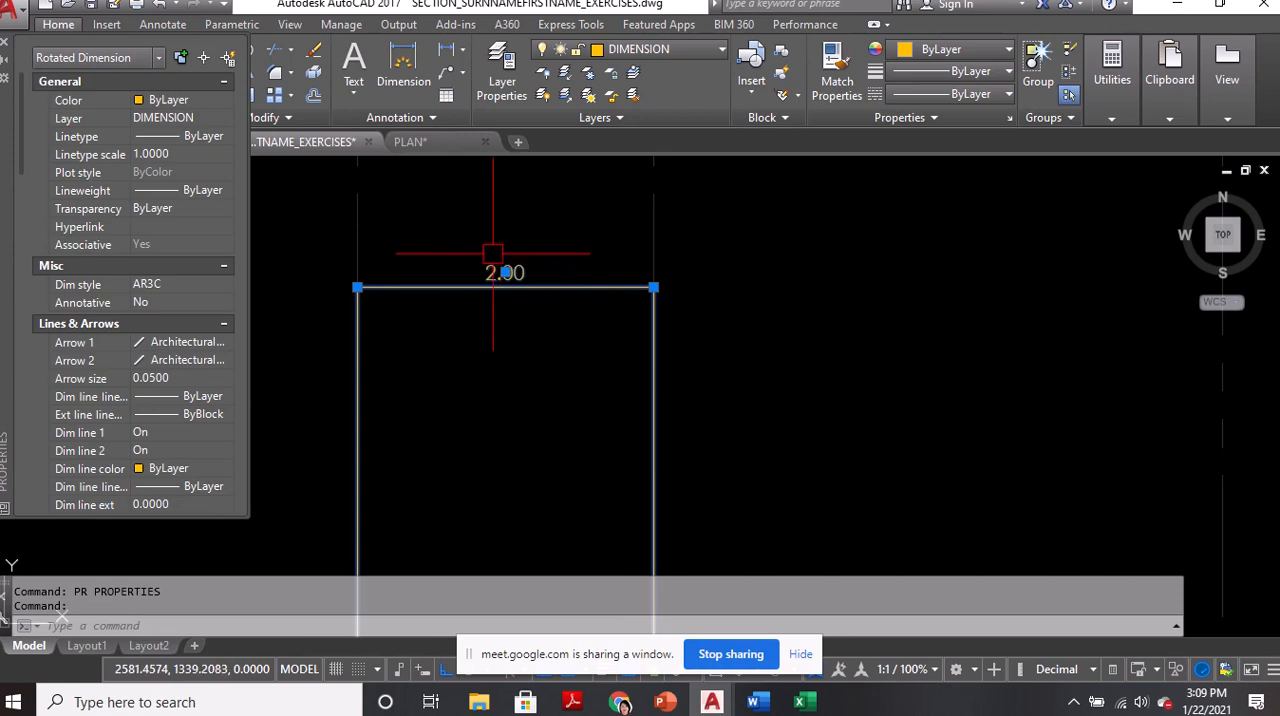
pyautogui.click(162, 379)
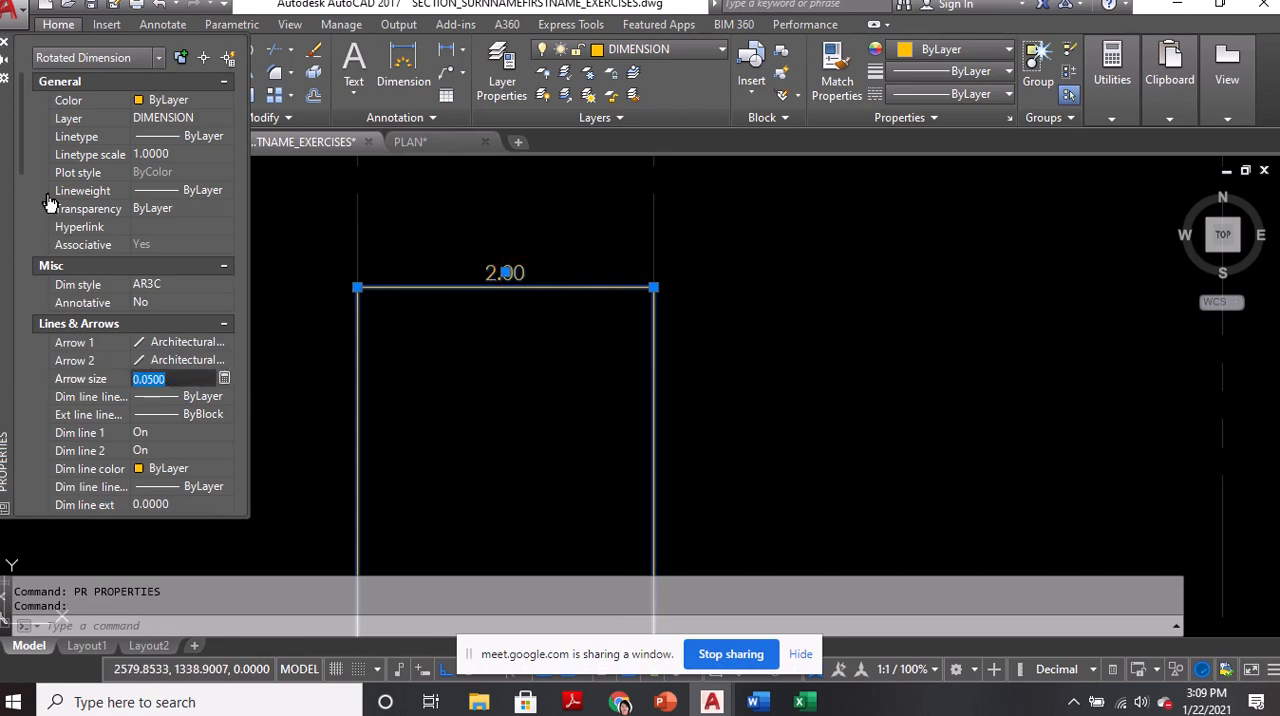
pyautogui.moveTo(26, 175); pyautogui.dragTo(32, 313)
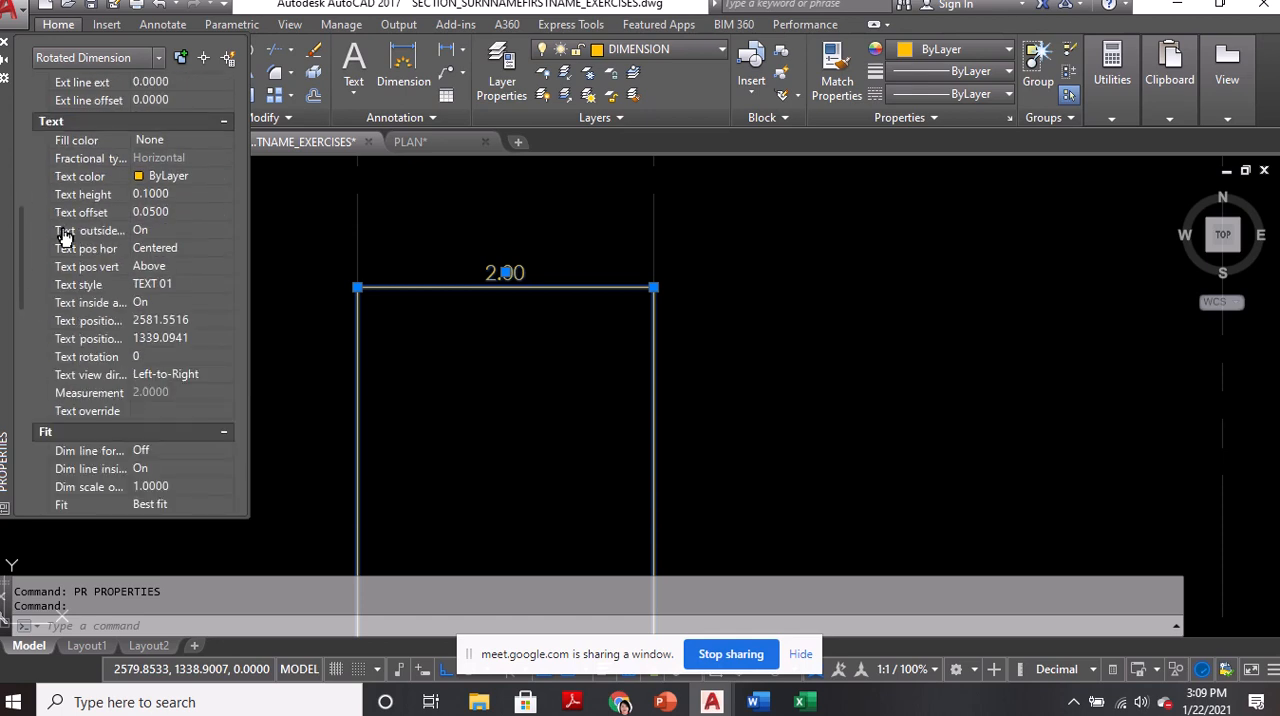
pyautogui.click(168, 195)
pyautogui.click(5, 42)
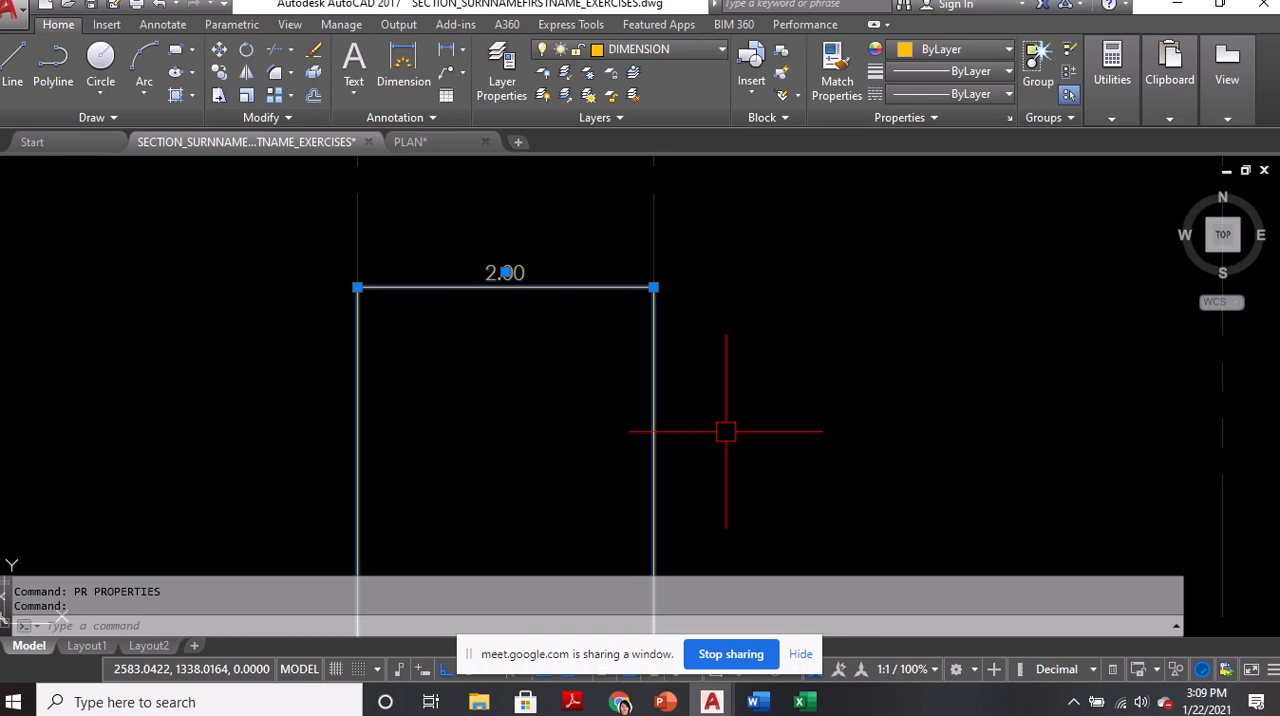
# Erase the existing 2.00 linear dimension between grid lines A and B
pyautogui.press('Escape')
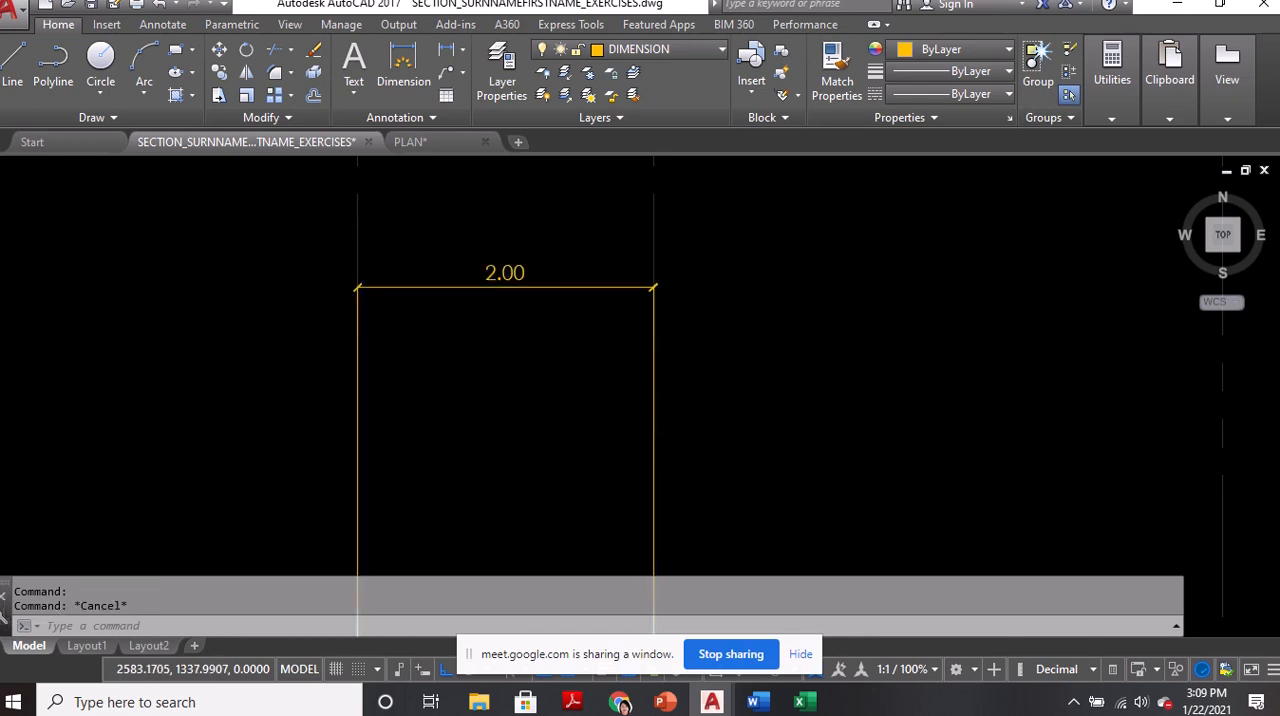
pyautogui.scroll(-4, 730, 430)
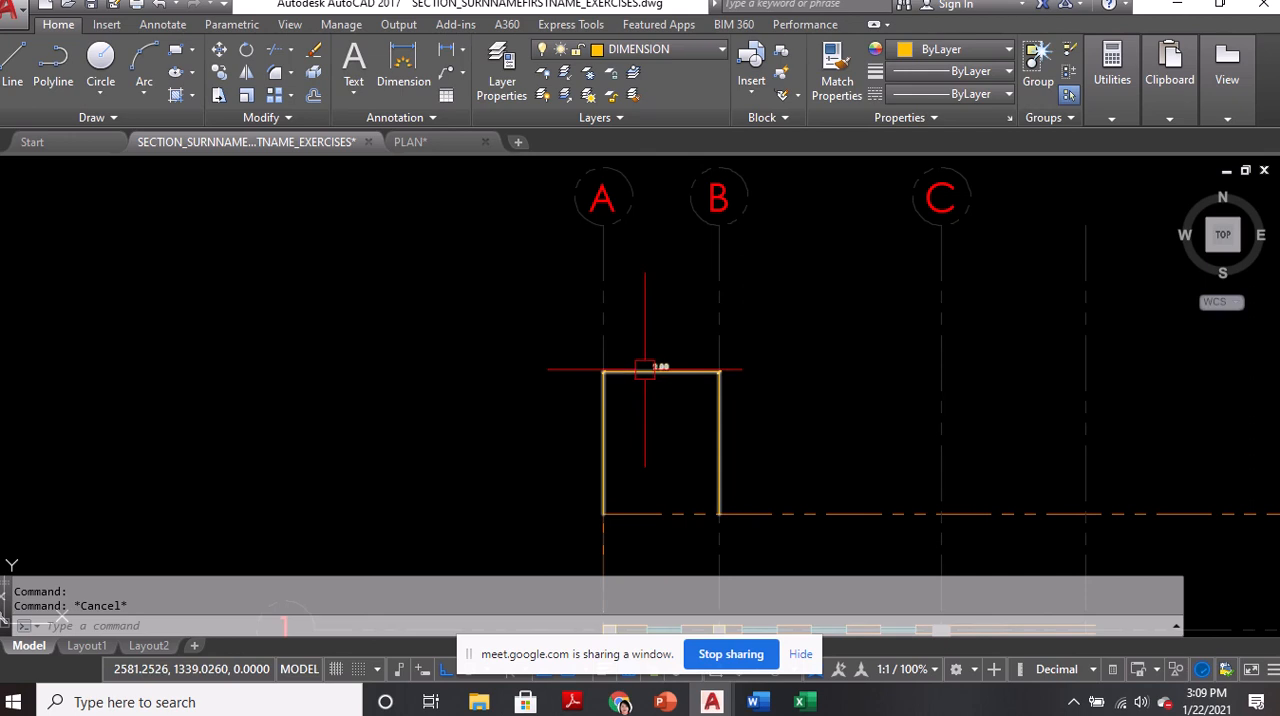
pyautogui.scroll(4, 653, 366)
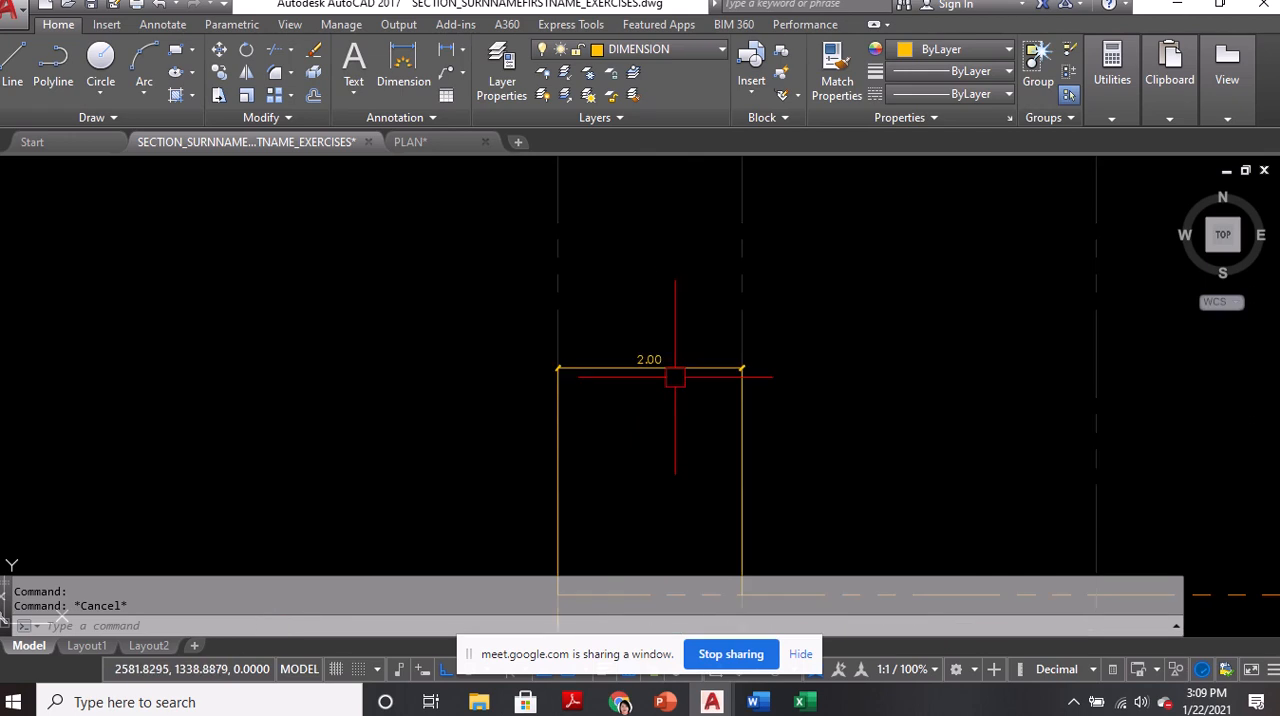
pyautogui.scroll(2, 669, 375)
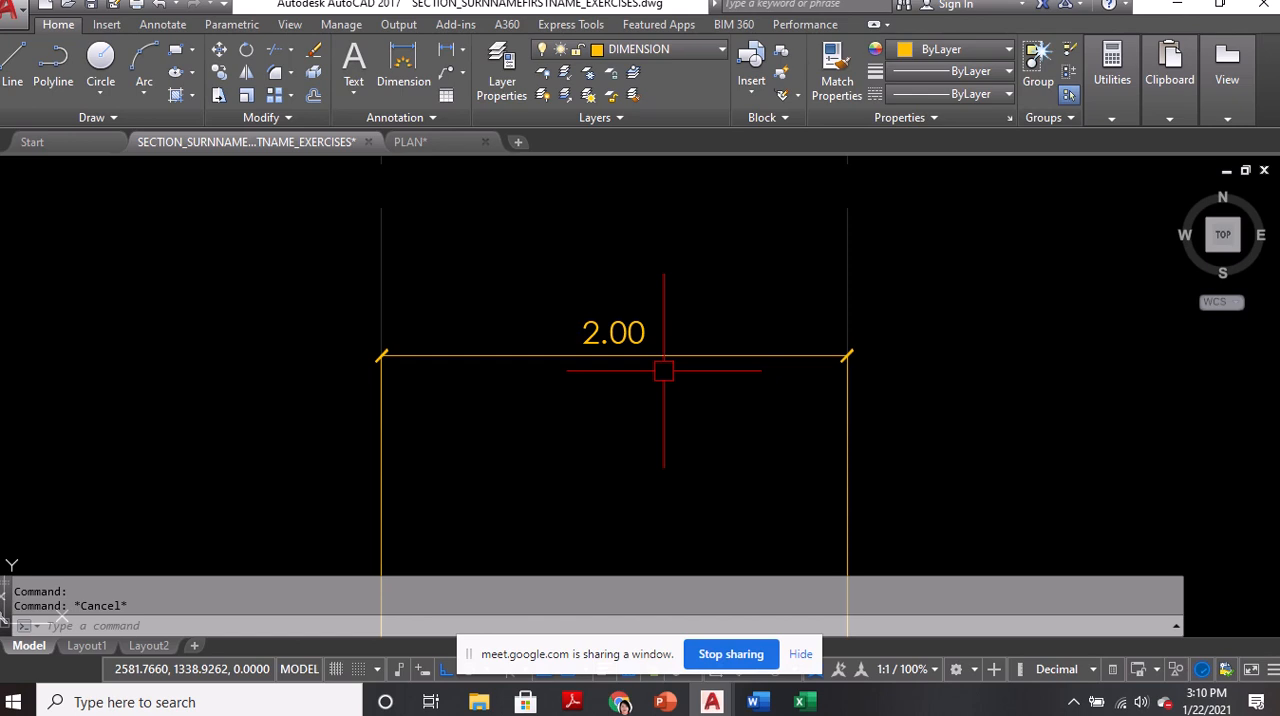
pyautogui.click(654, 334)
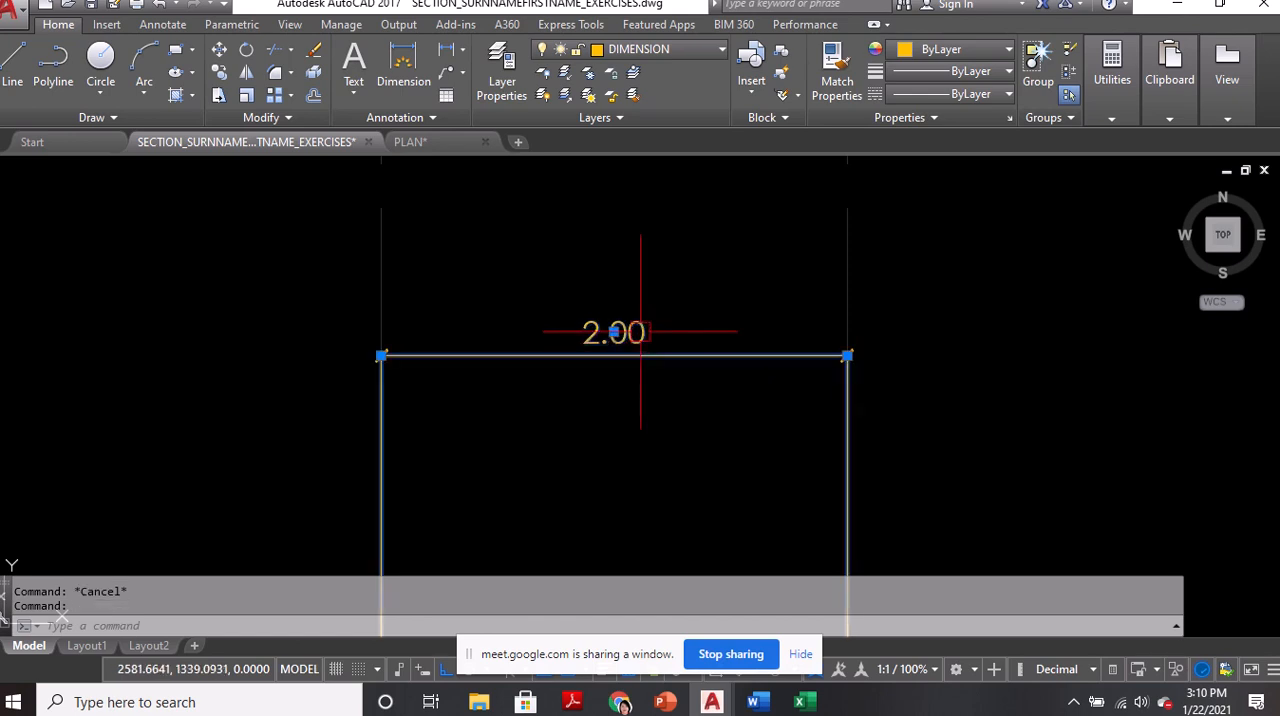
pyautogui.write('e')
pyautogui.press('Return')
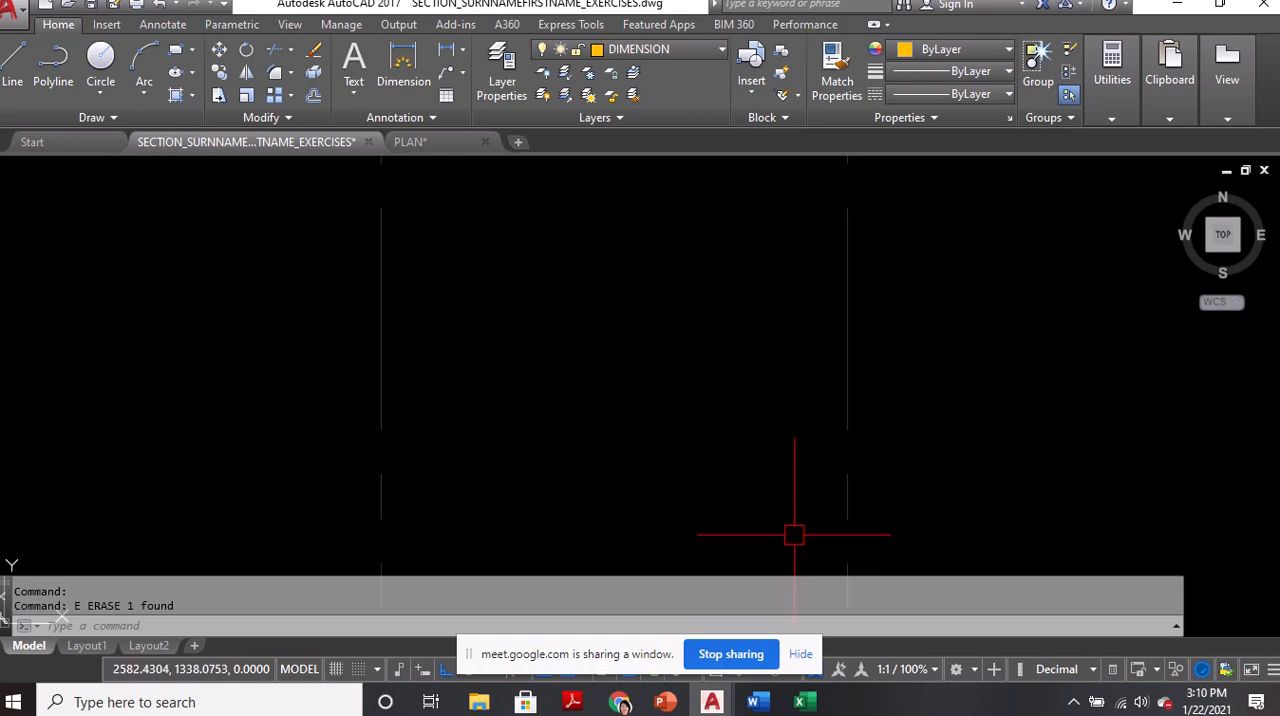
# Make layer 0 the current layer
pyautogui.click(650, 49)
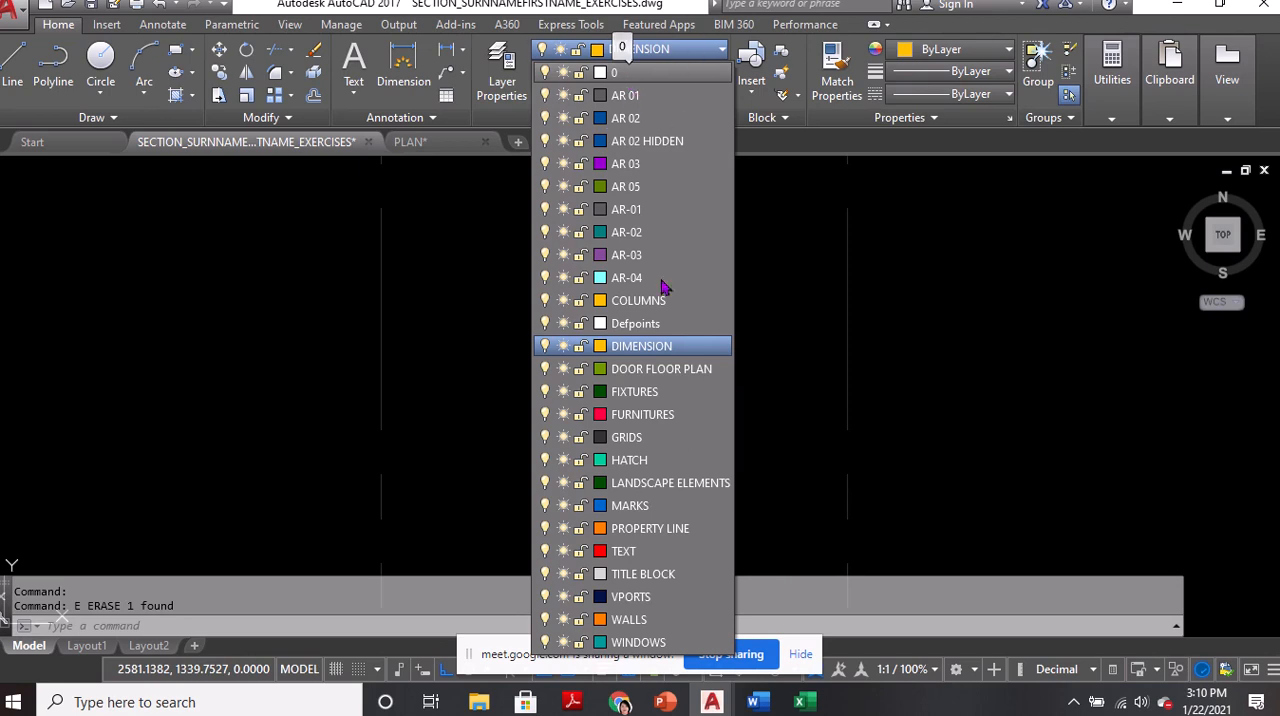
pyautogui.press('Escape')
pyautogui.scroll(-2, 657, 268)
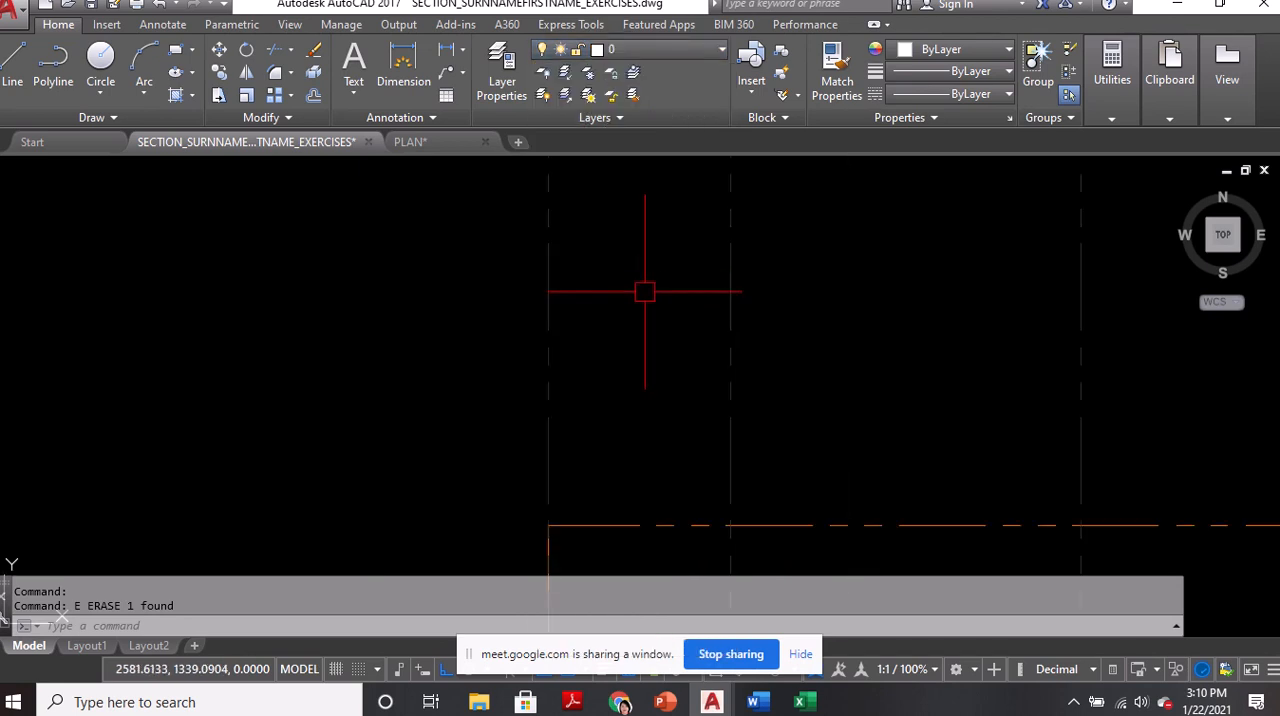
# Create a new dimension style named FLOORPLAN, based on AR3C and used for all dimensions
pyautogui.write('d')
pyautogui.press('Return')
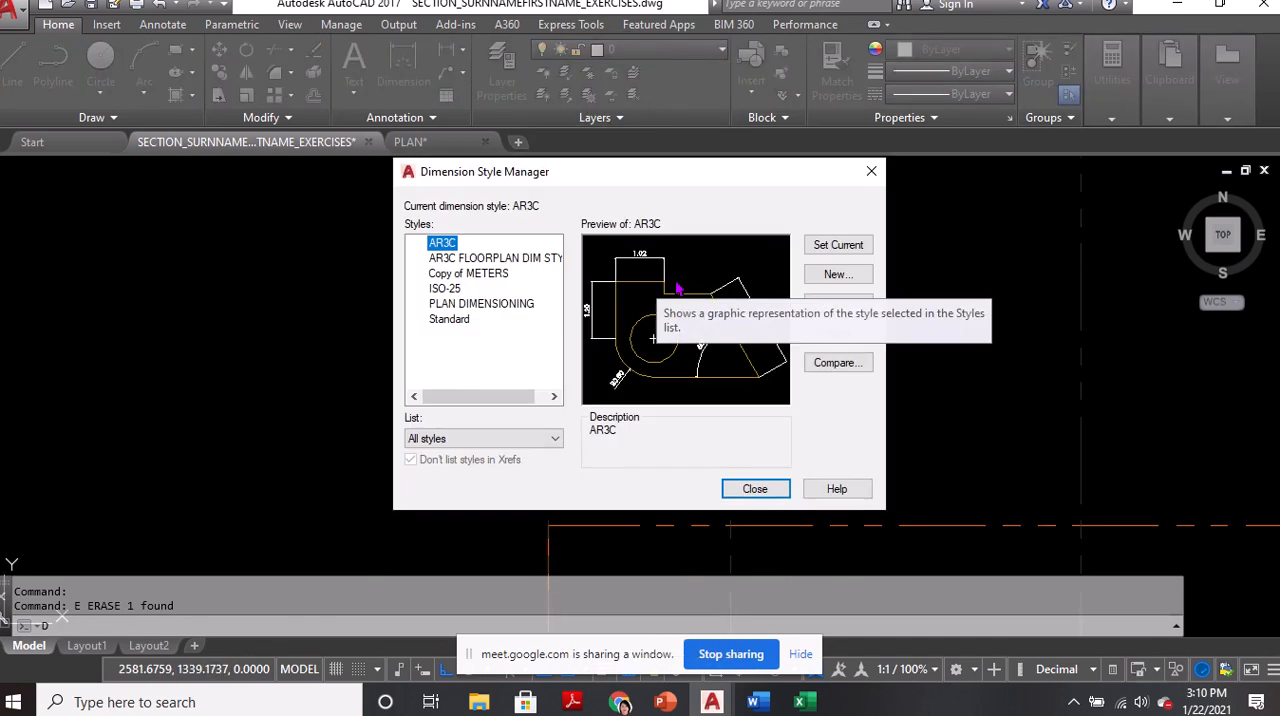
pyautogui.click(836, 276)
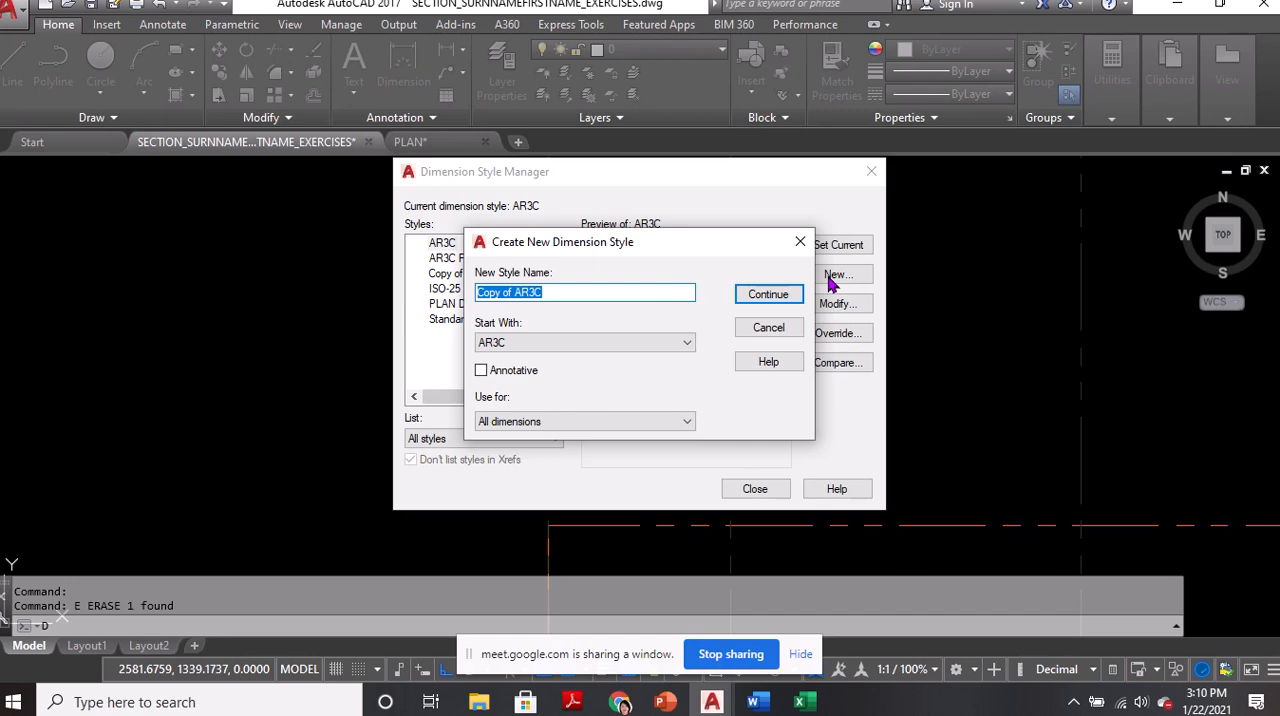
pyautogui.write('FLOOR')
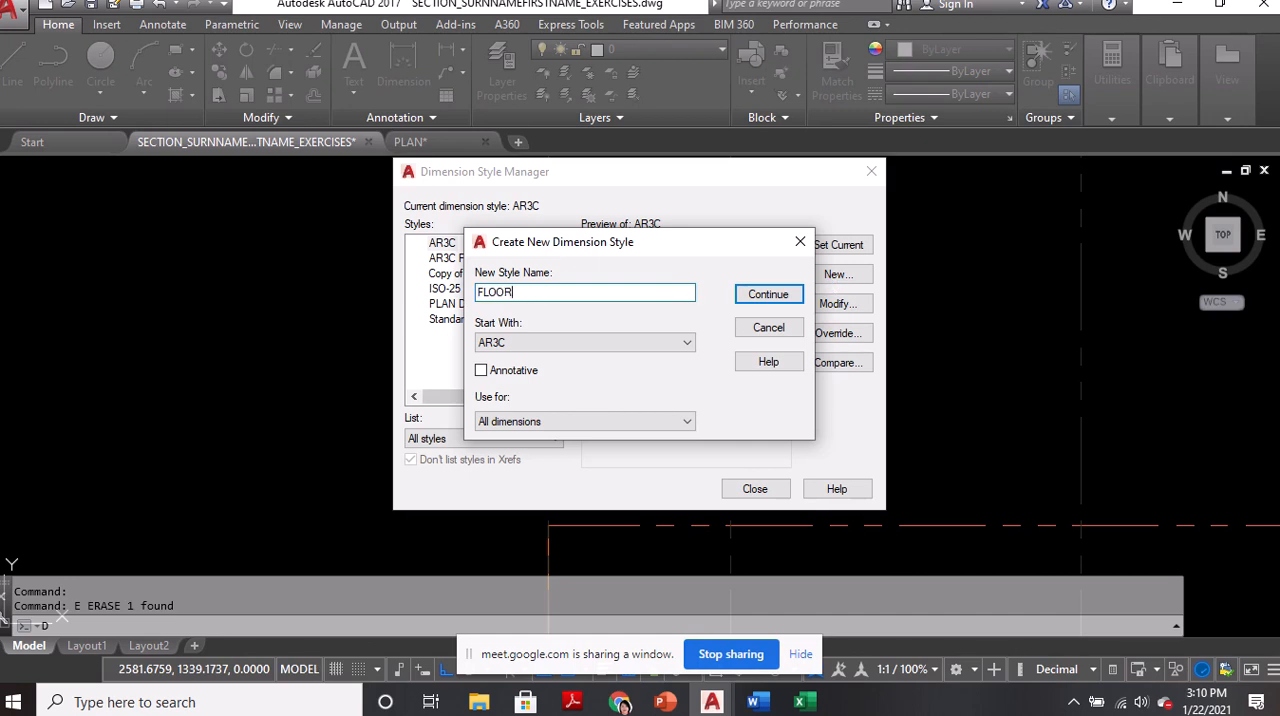
pyautogui.write('PLAN')
pyautogui.click(629, 342)
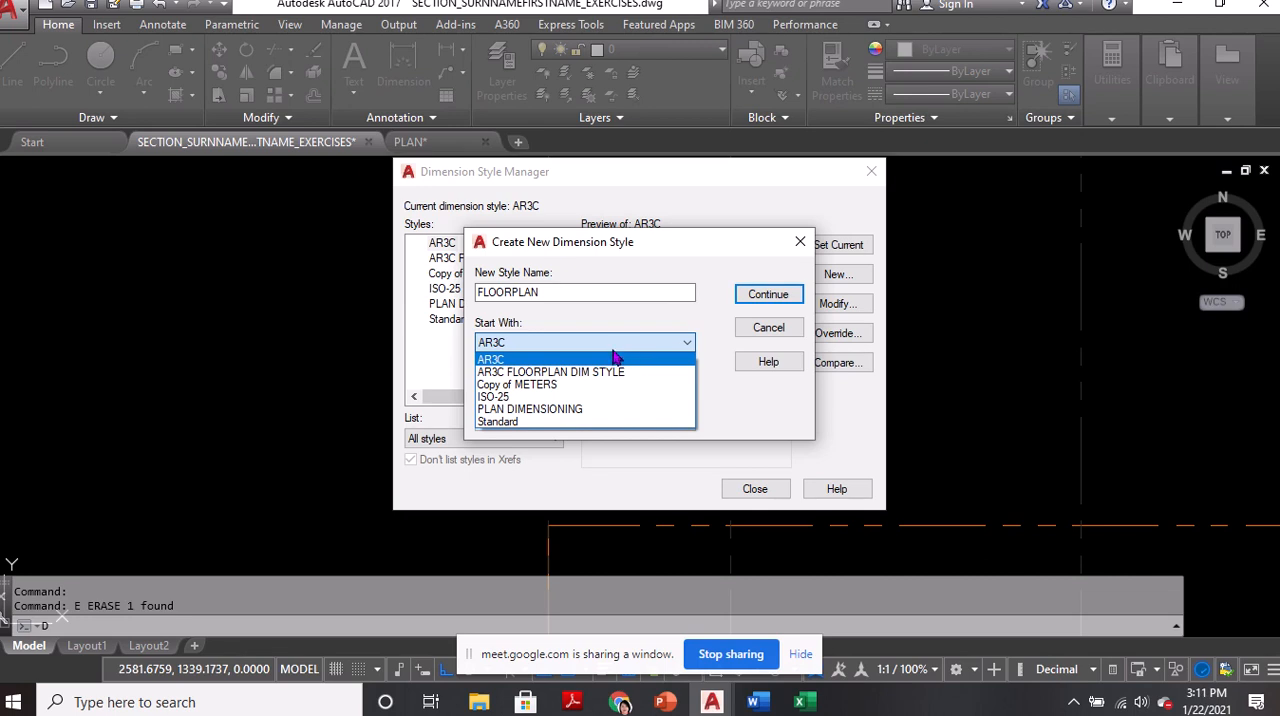
pyautogui.click(540, 362)
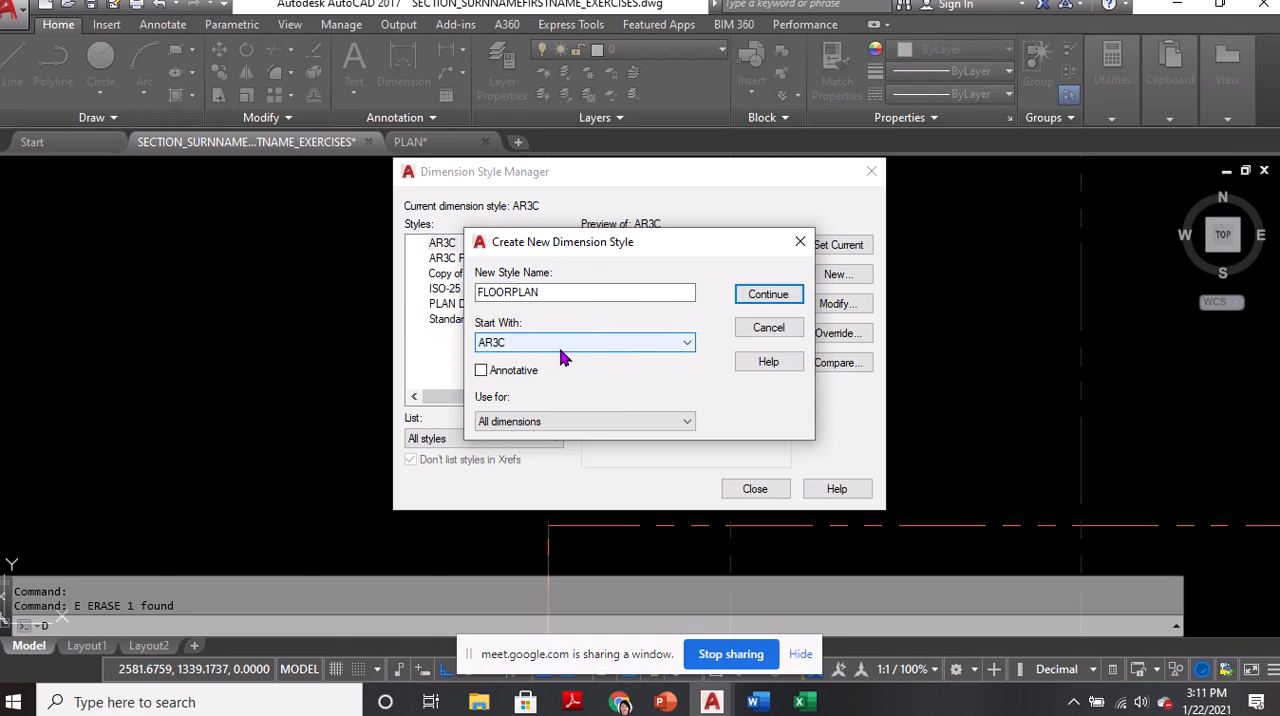
pyautogui.press('ctrl')
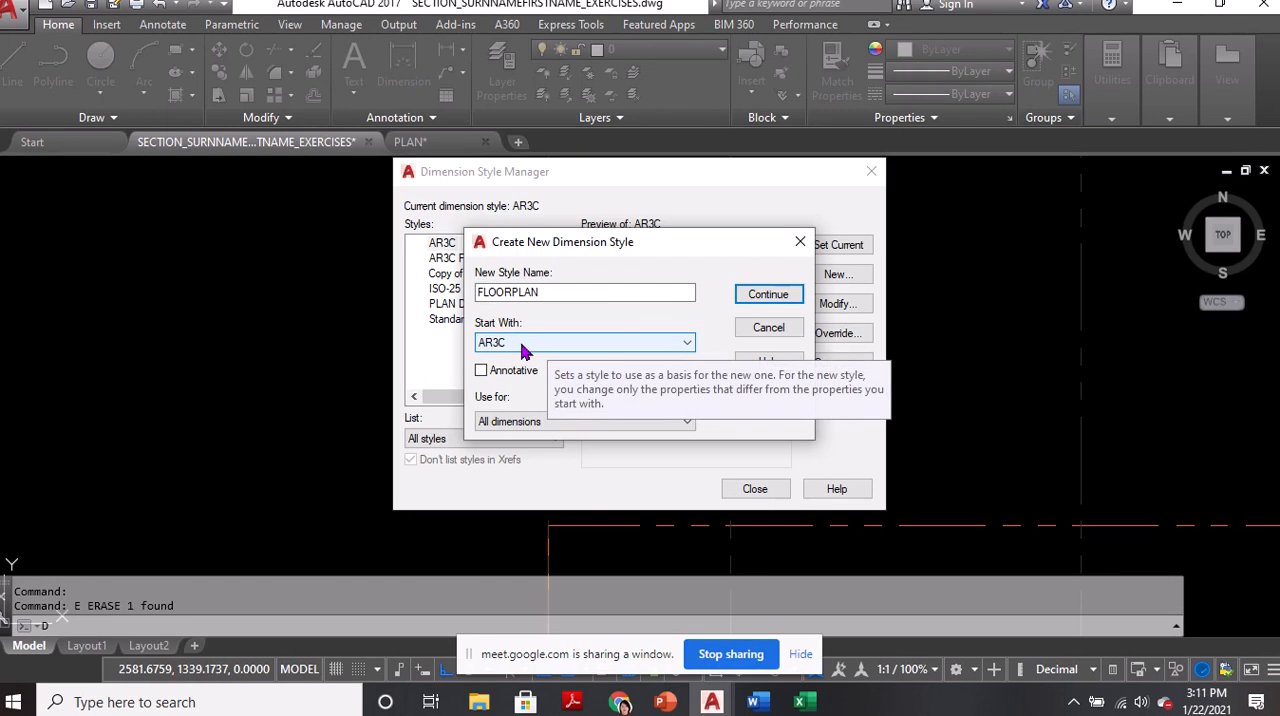
pyautogui.press('ctrl')
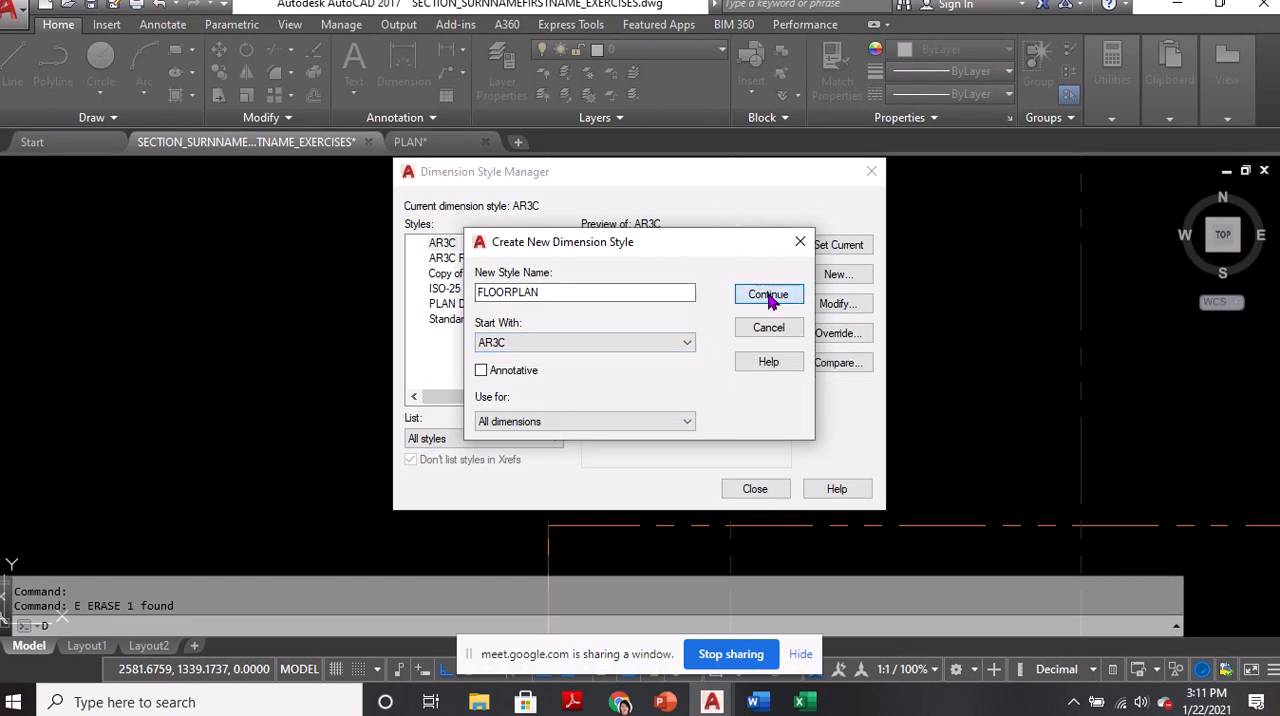
pyautogui.click(770, 297)
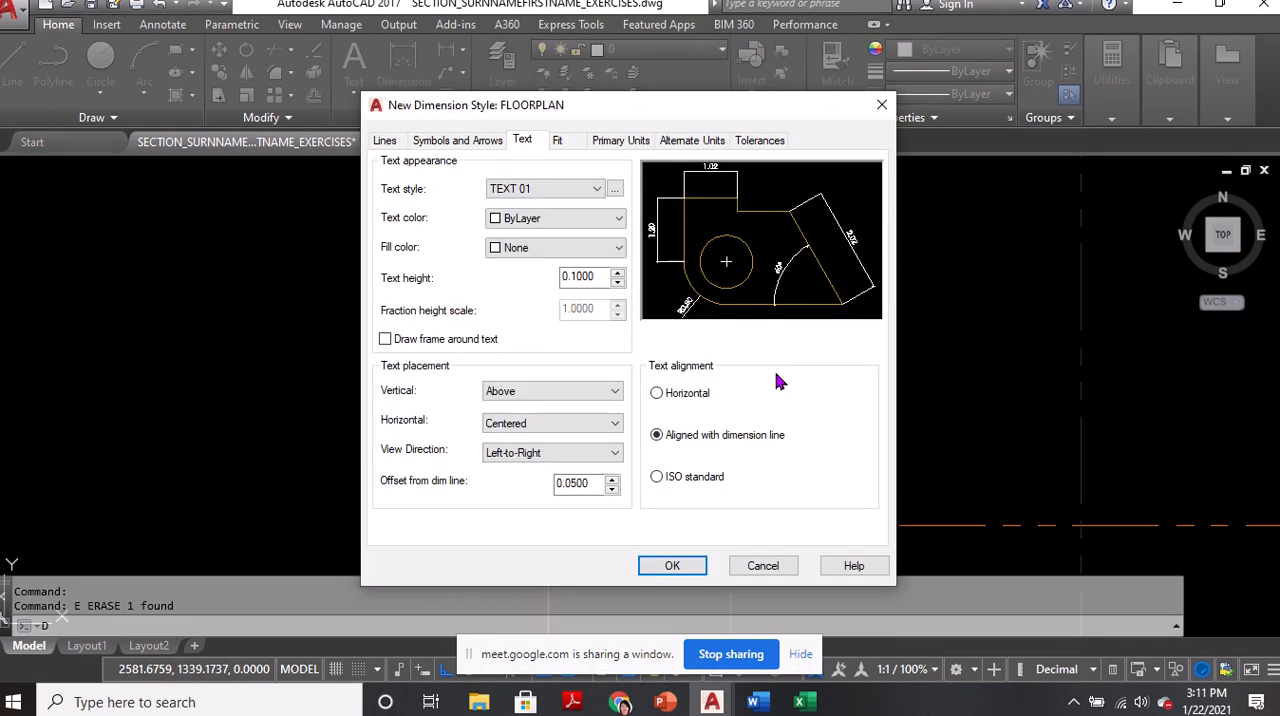
# Set the FLOORPLAN style's arrow size to 0.10, keeping architectural ticks as arrowheads
pyautogui.click(440, 145)
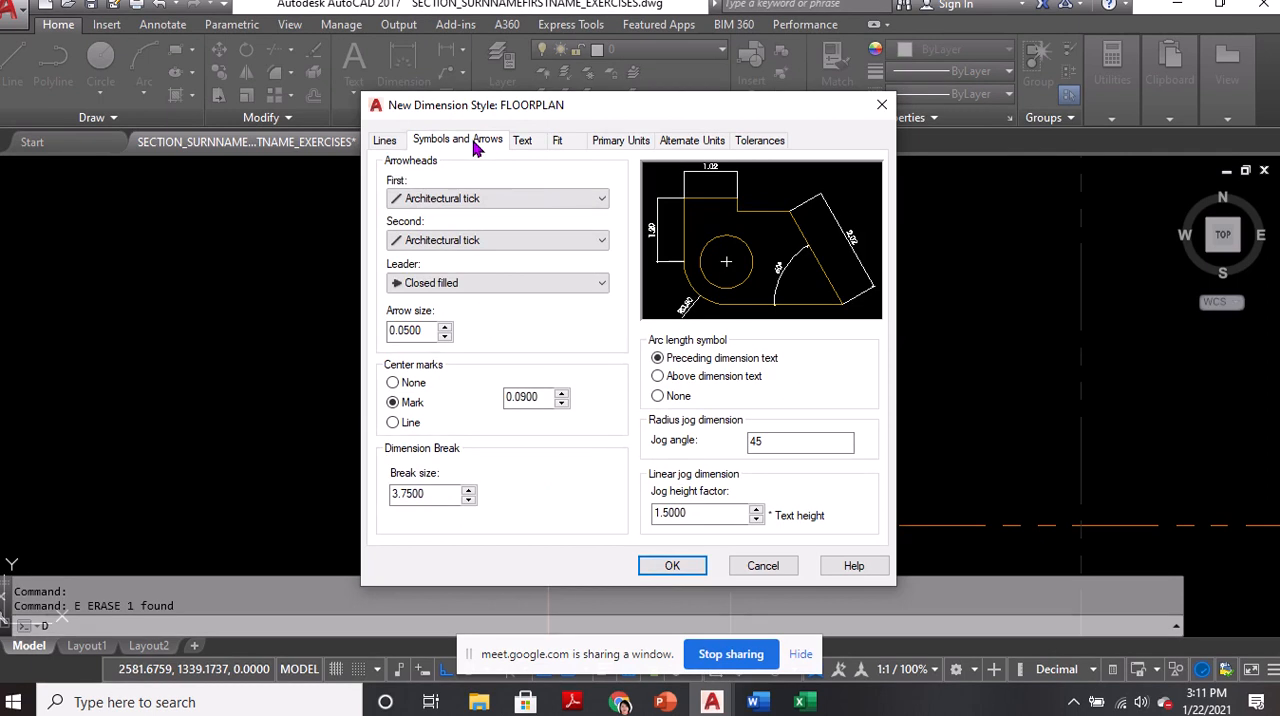
pyautogui.press('ctrl')
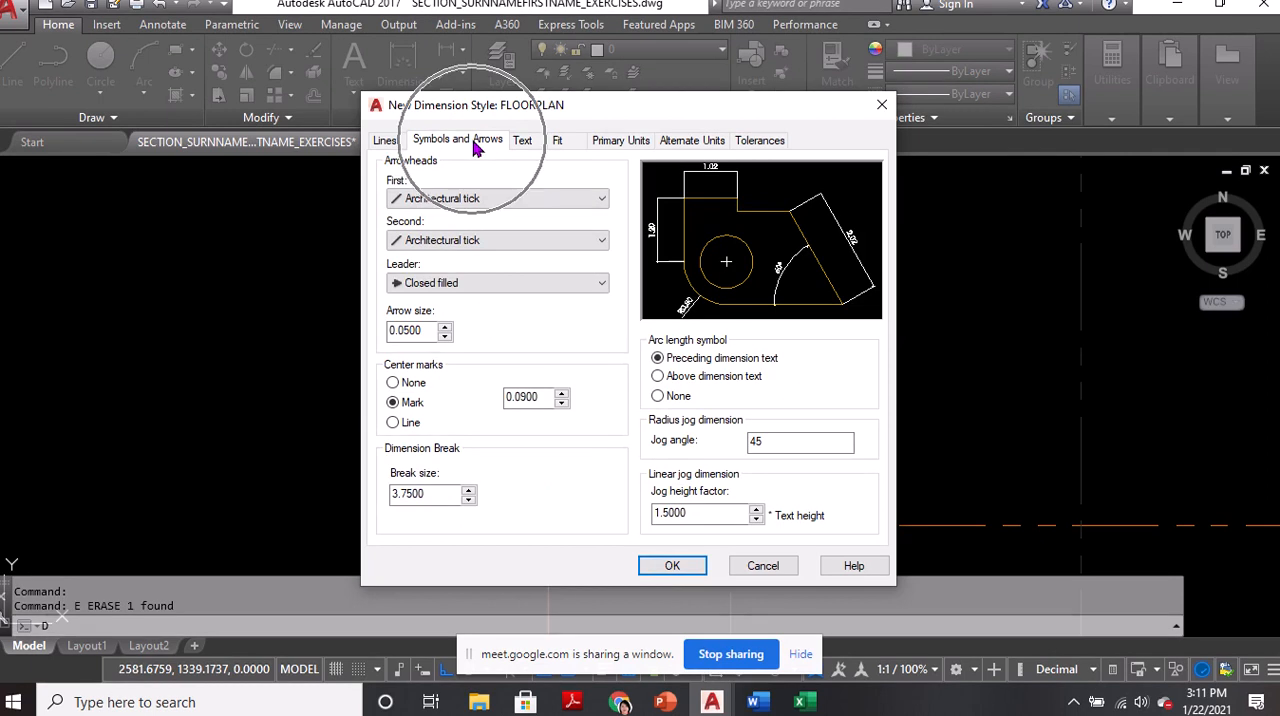
pyautogui.click(470, 200)
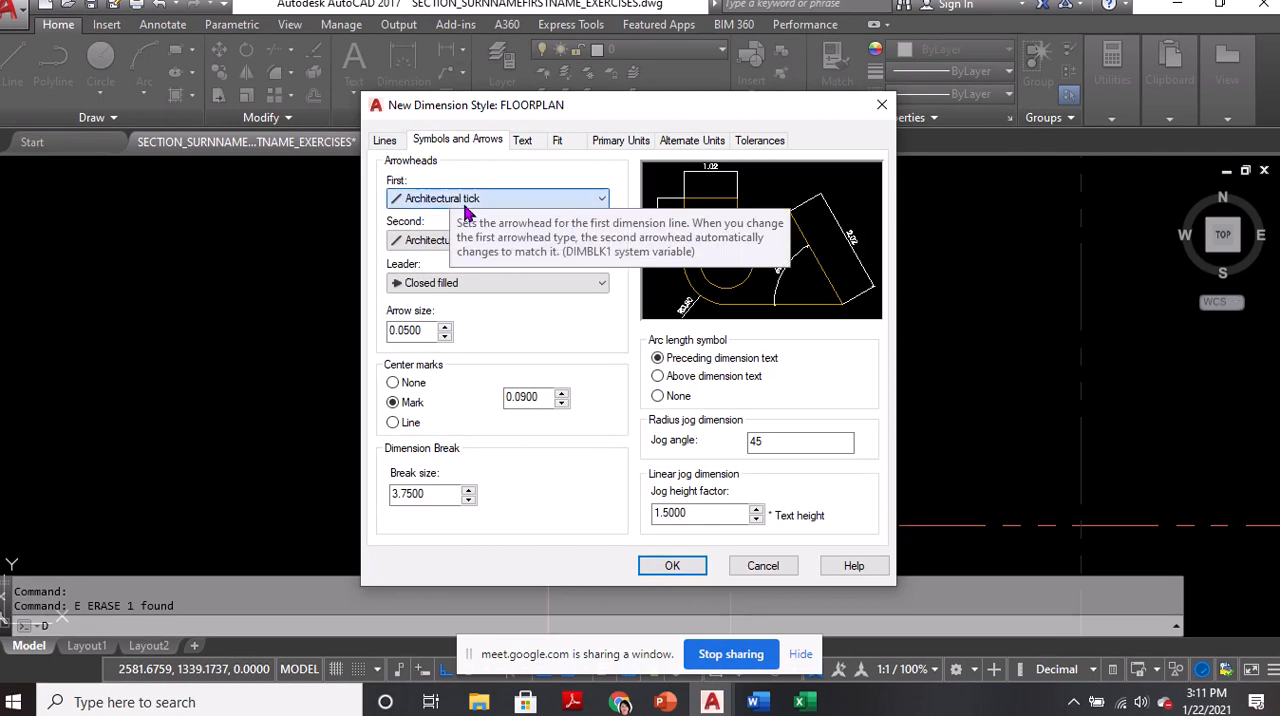
pyautogui.click(468, 278)
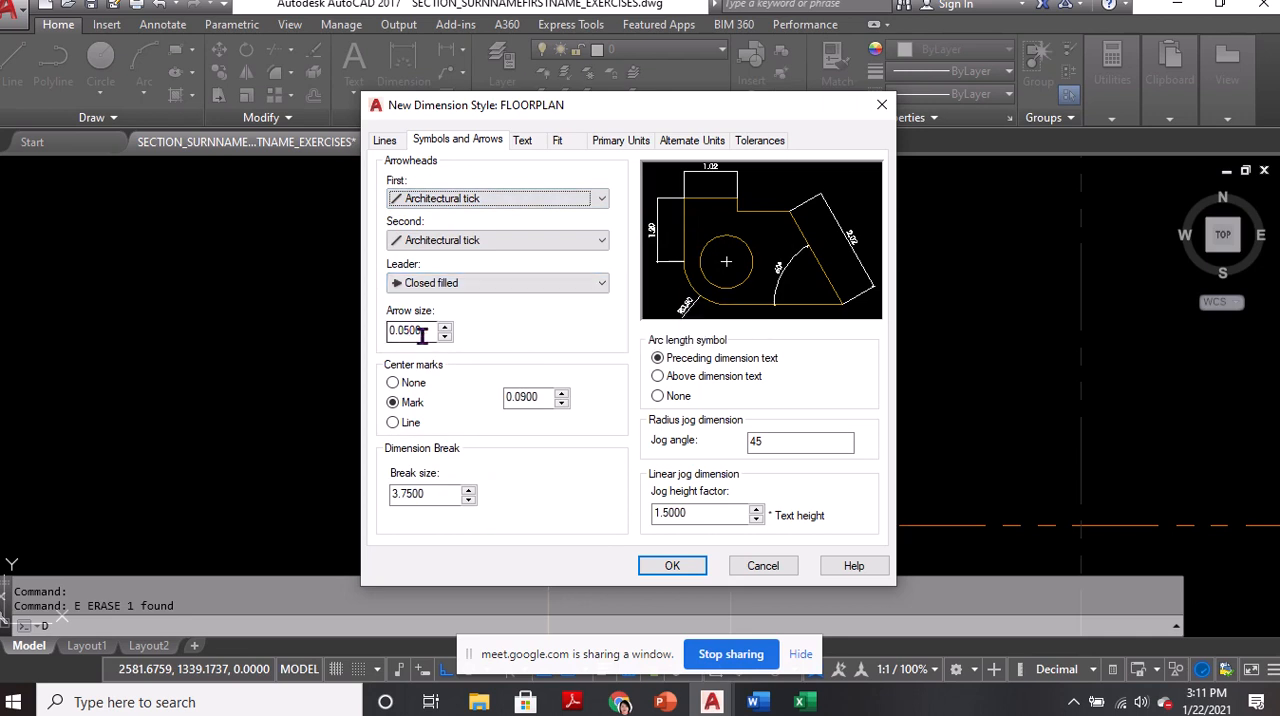
pyautogui.moveTo(426, 335); pyautogui.dragTo(350, 340)
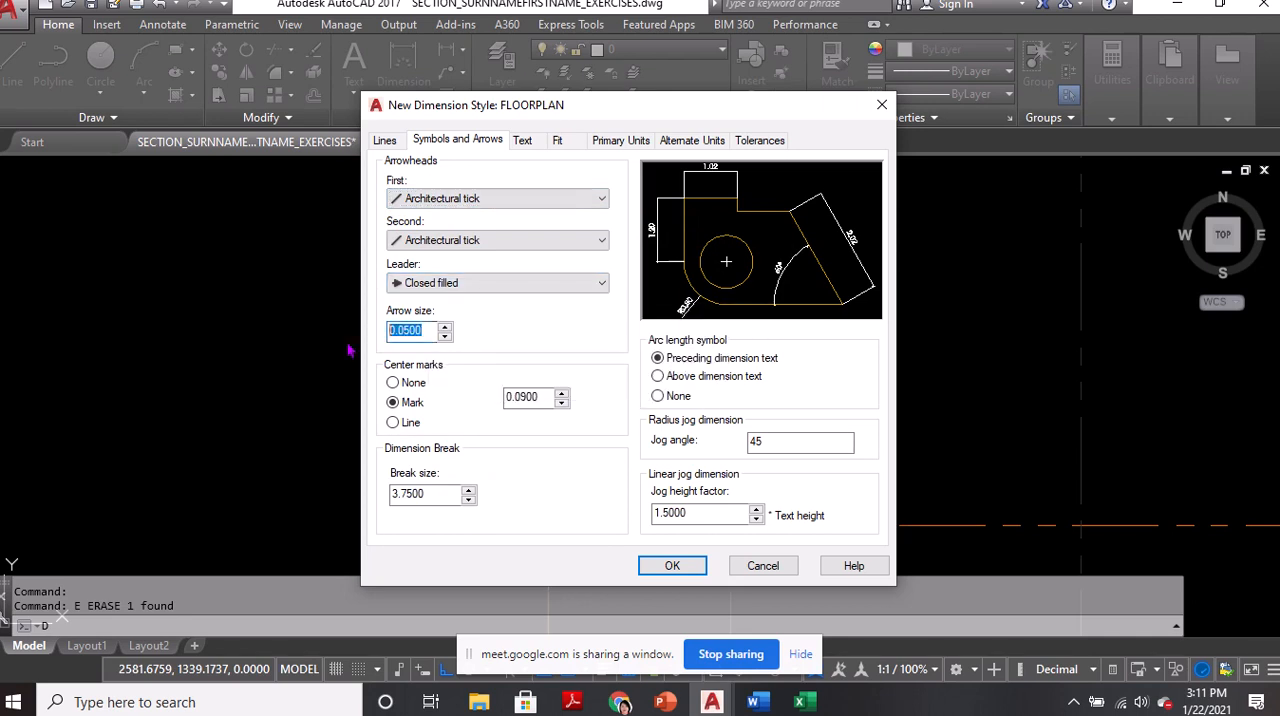
pyautogui.write('0.10')
# Set the FLOORPLAN style's text height to 0.20 and accept the new style's settings
pyautogui.click(523, 141)
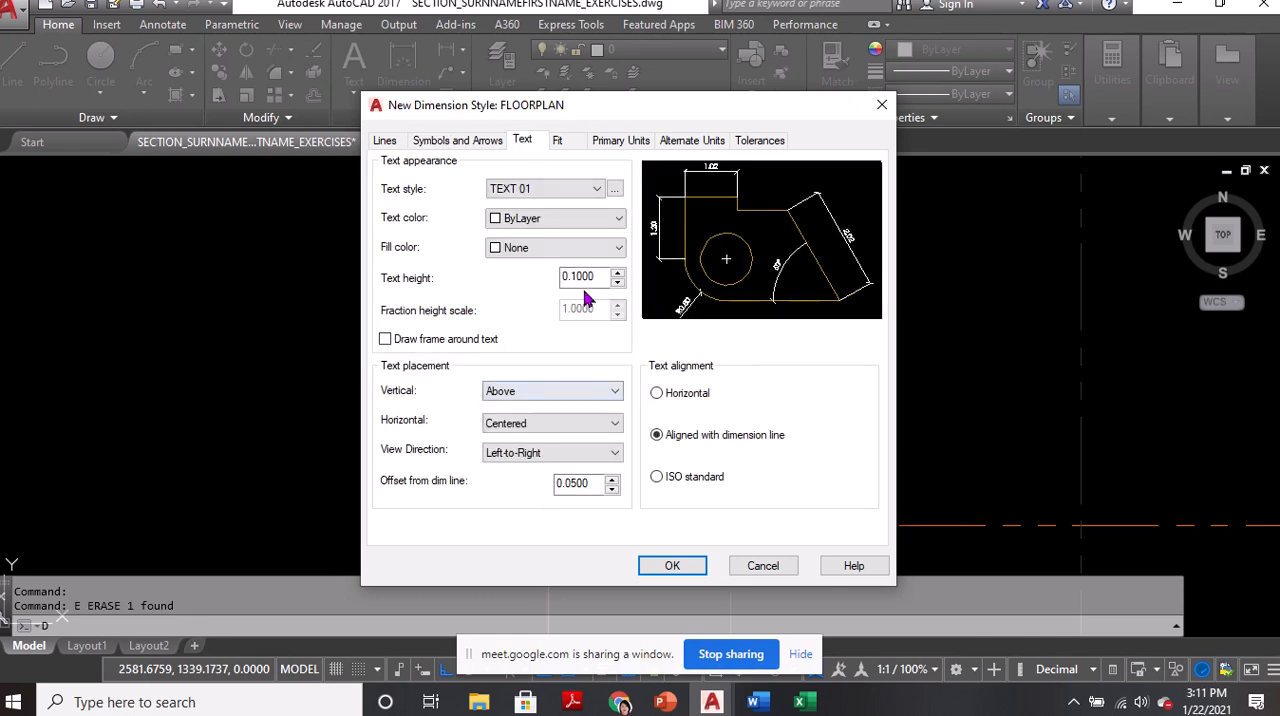
pyautogui.moveTo(604, 277); pyautogui.dragTo(543, 279)
pyautogui.write('0.20')
pyautogui.click(677, 568)
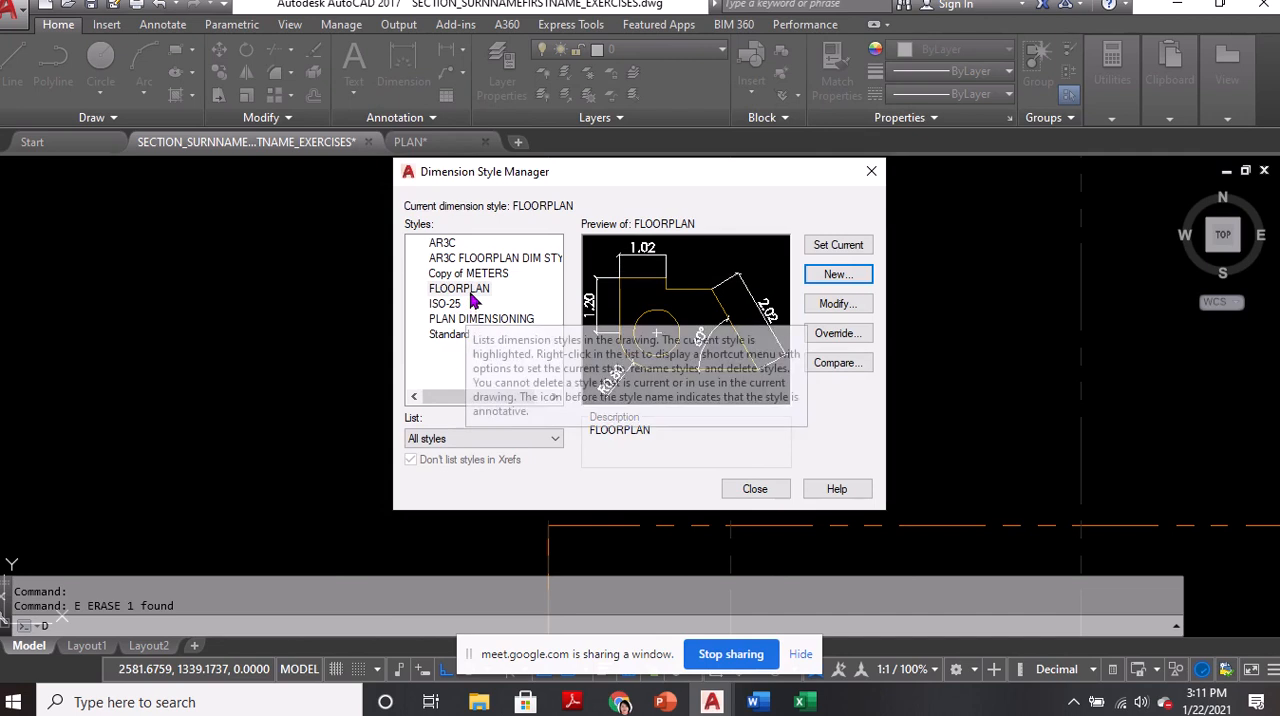
# Make FLOORPLAN the current dimension style and close the style manager
pyautogui.click(468, 289)
pyautogui.click(840, 247)
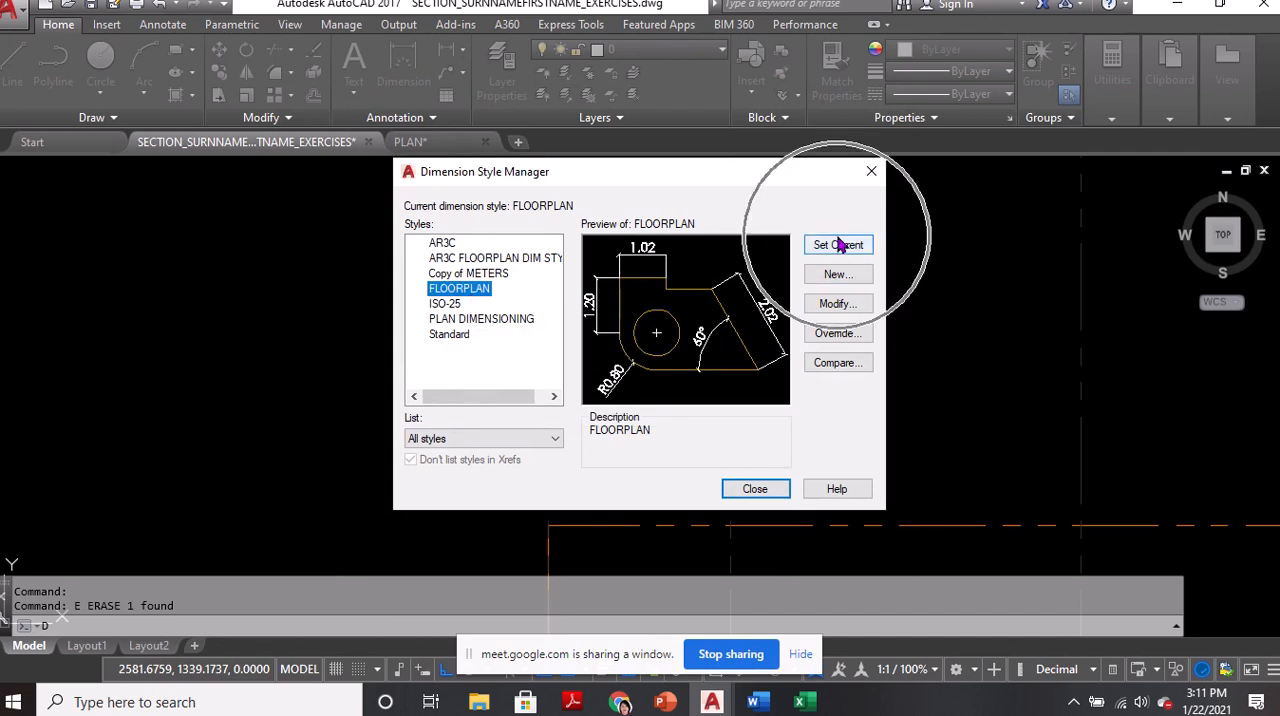
pyautogui.click(768, 490)
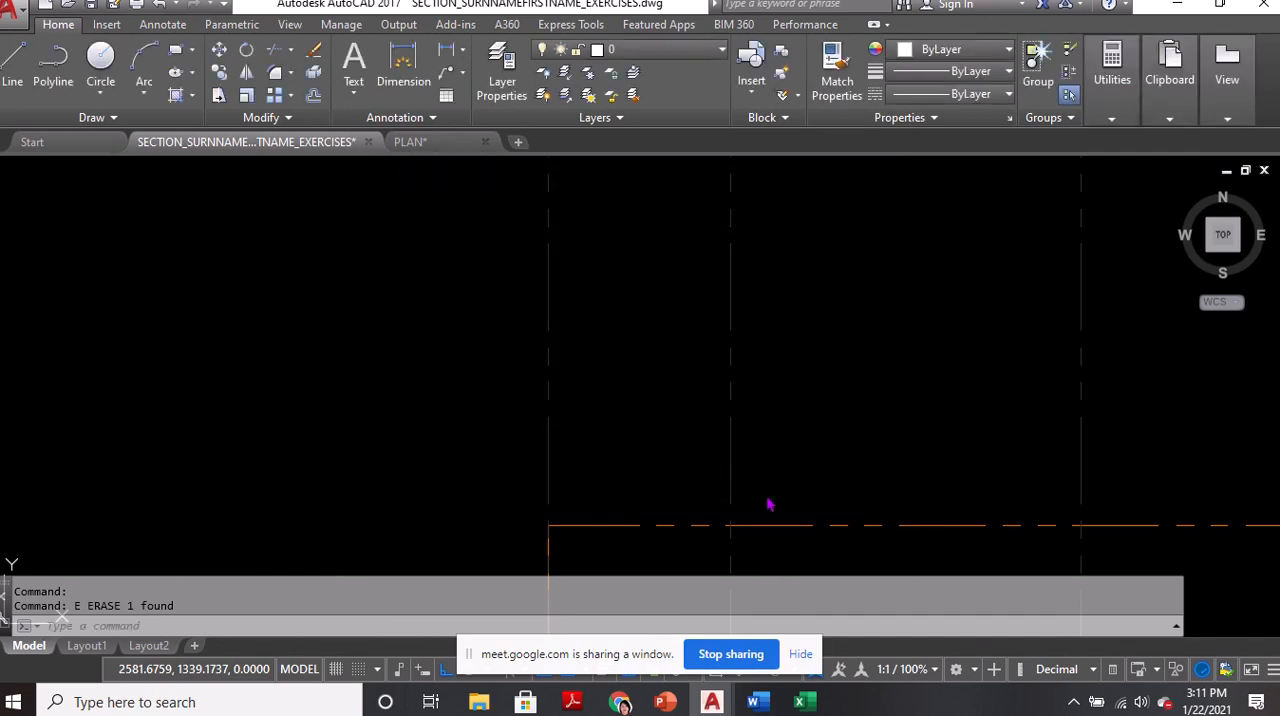
# On the DIMENSION layer, add a linear dimension between grid lines A and B from the property line, placed below the grid bubbles
pyautogui.click(650, 50)
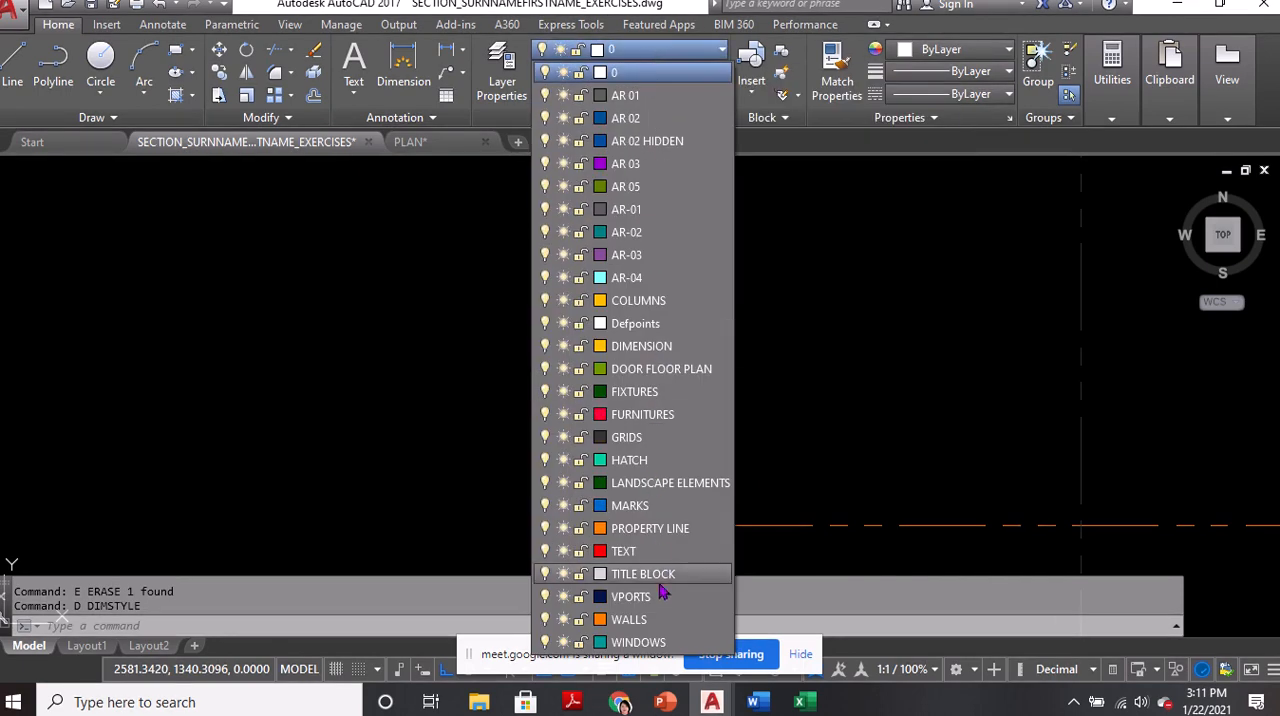
pyautogui.click(644, 354)
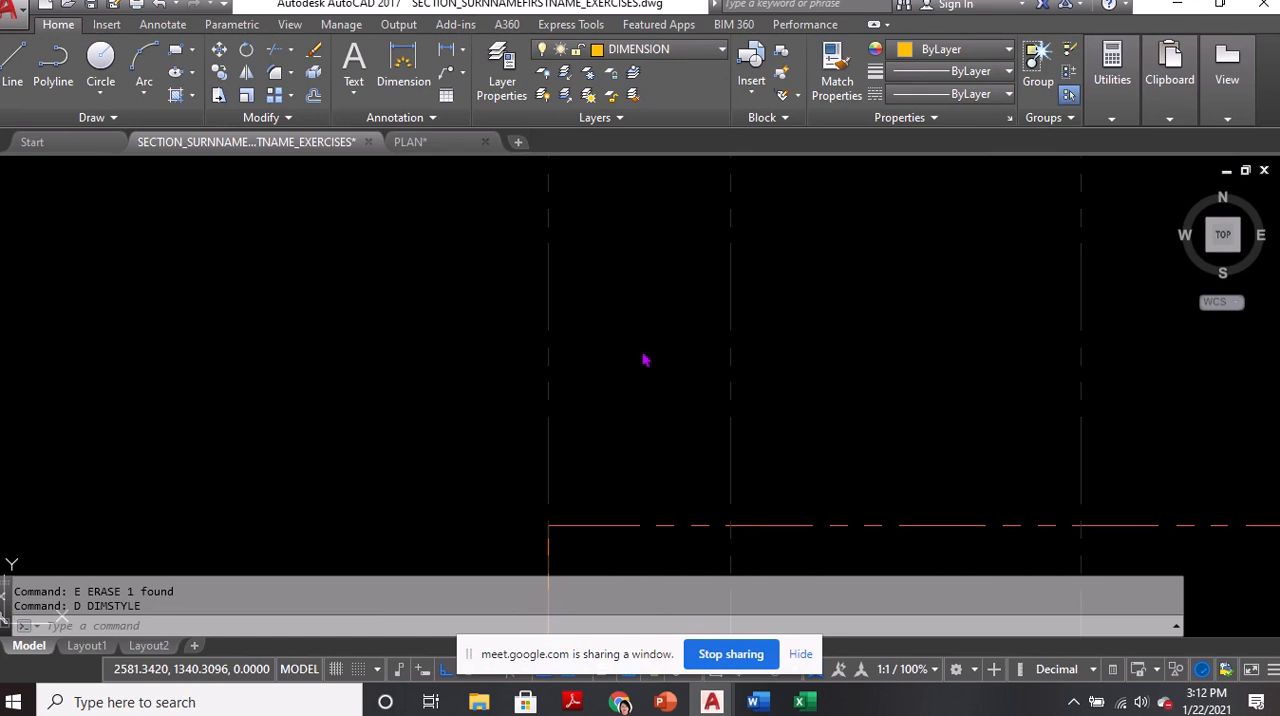
pyautogui.scroll(-4, 593, 356)
pyautogui.moveTo(572, 357); pyautogui.dragTo(487, 340, button='middle')
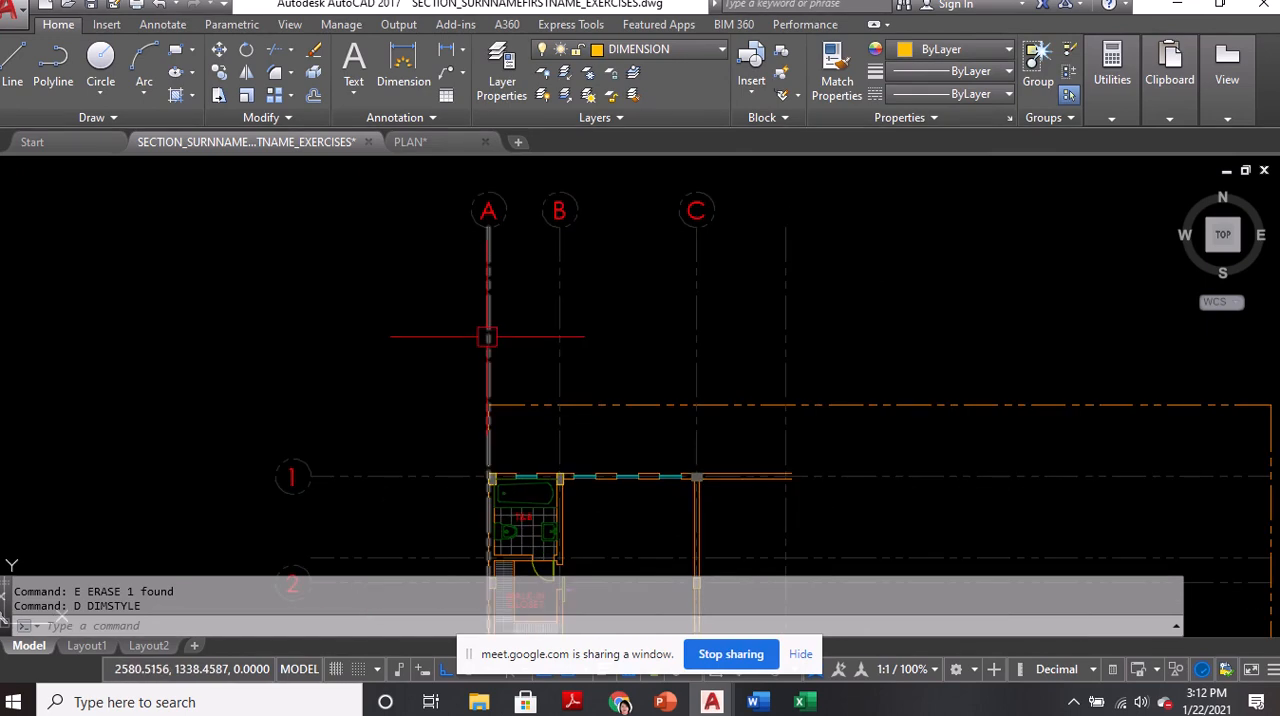
pyautogui.write('DLI')
pyautogui.press('Return')
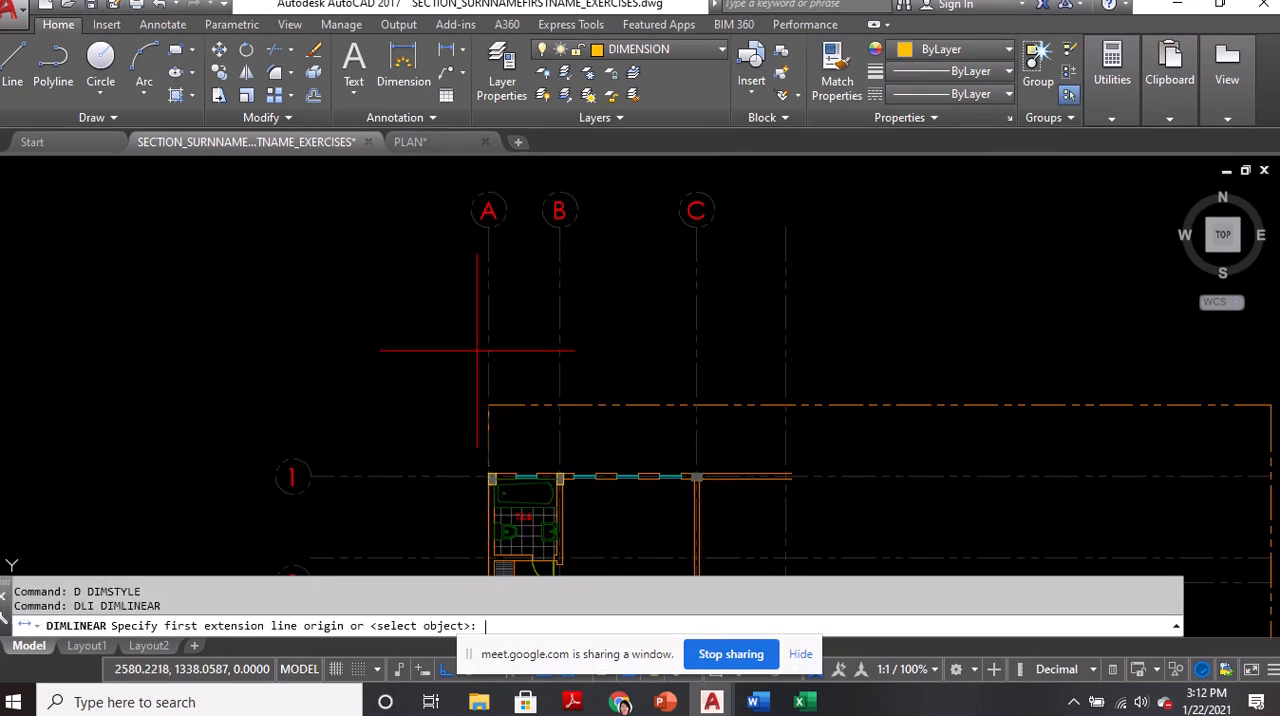
pyautogui.click(489, 405)
pyautogui.click(559, 405)
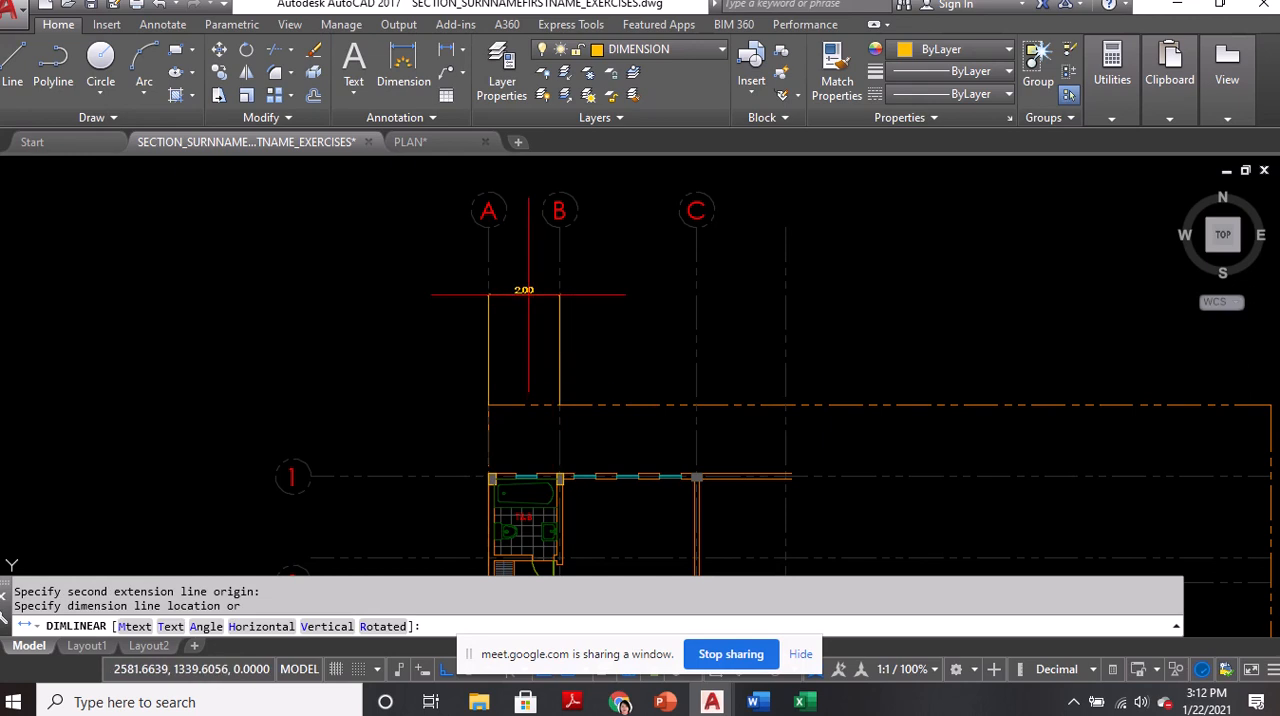
pyautogui.click(522, 296)
pyautogui.scroll(2, 398, 298)
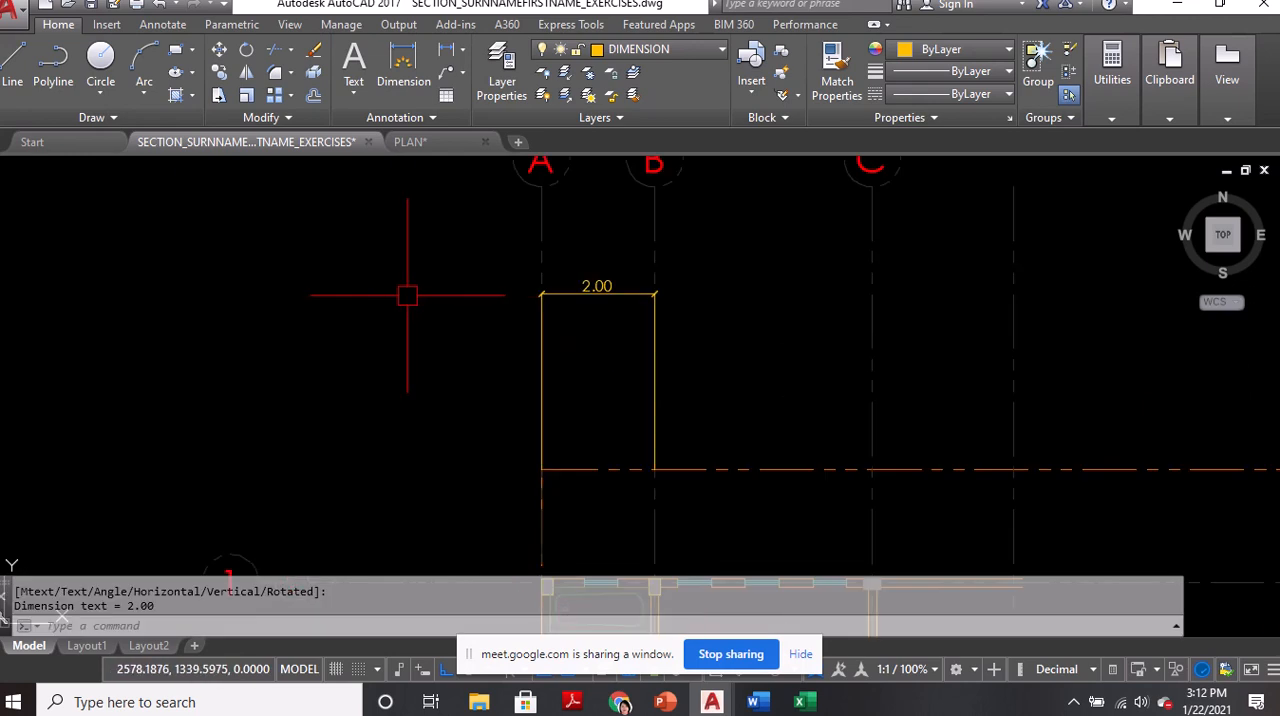
# Make AR3C the current dimension style and close the style manager
pyautogui.write('D')
pyautogui.press('Return')
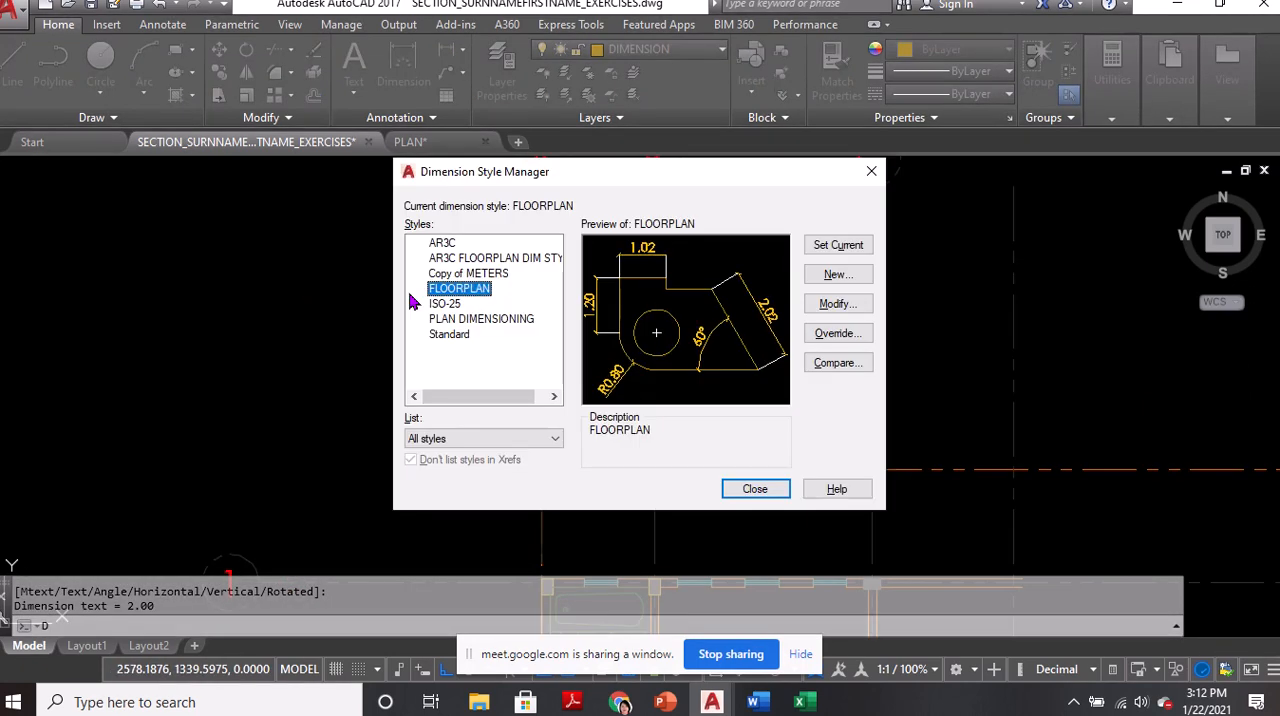
pyautogui.doubleClick(443, 245)
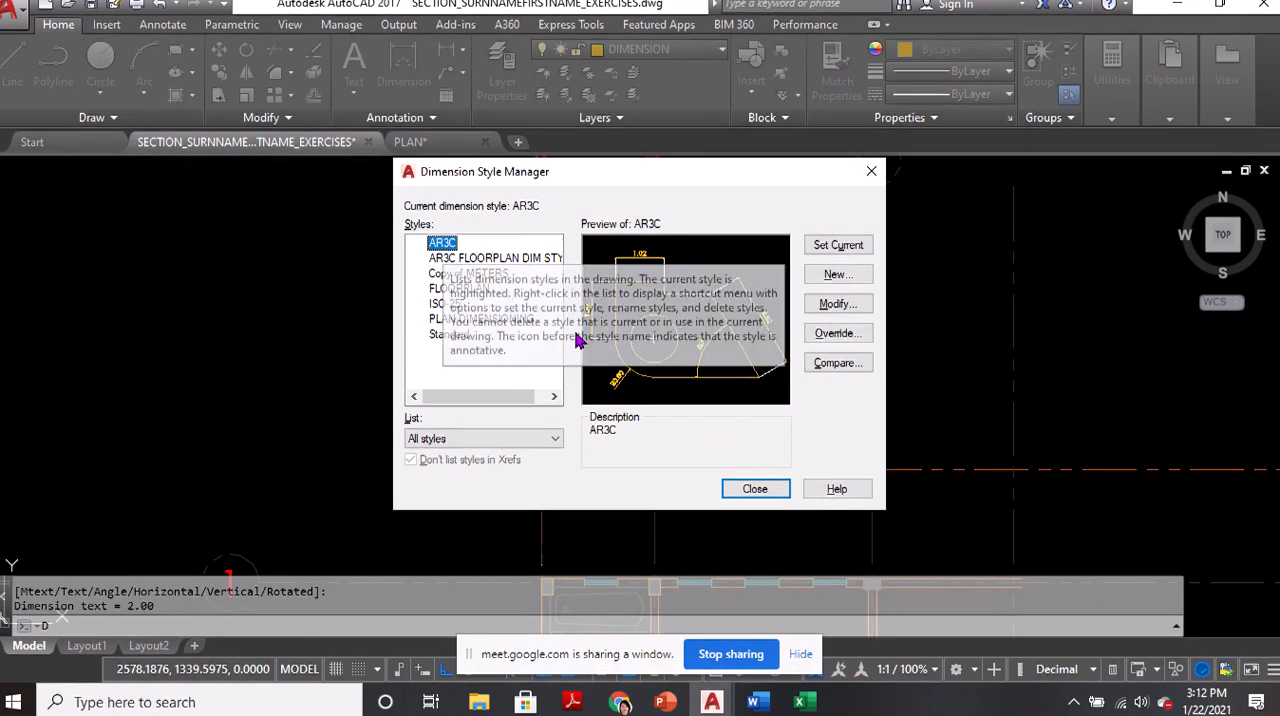
pyautogui.click(753, 489)
# Place a trial linear dimension about 2.53 wide in the empty space beside the A–B dimension for comparison
pyautogui.write('DIM')
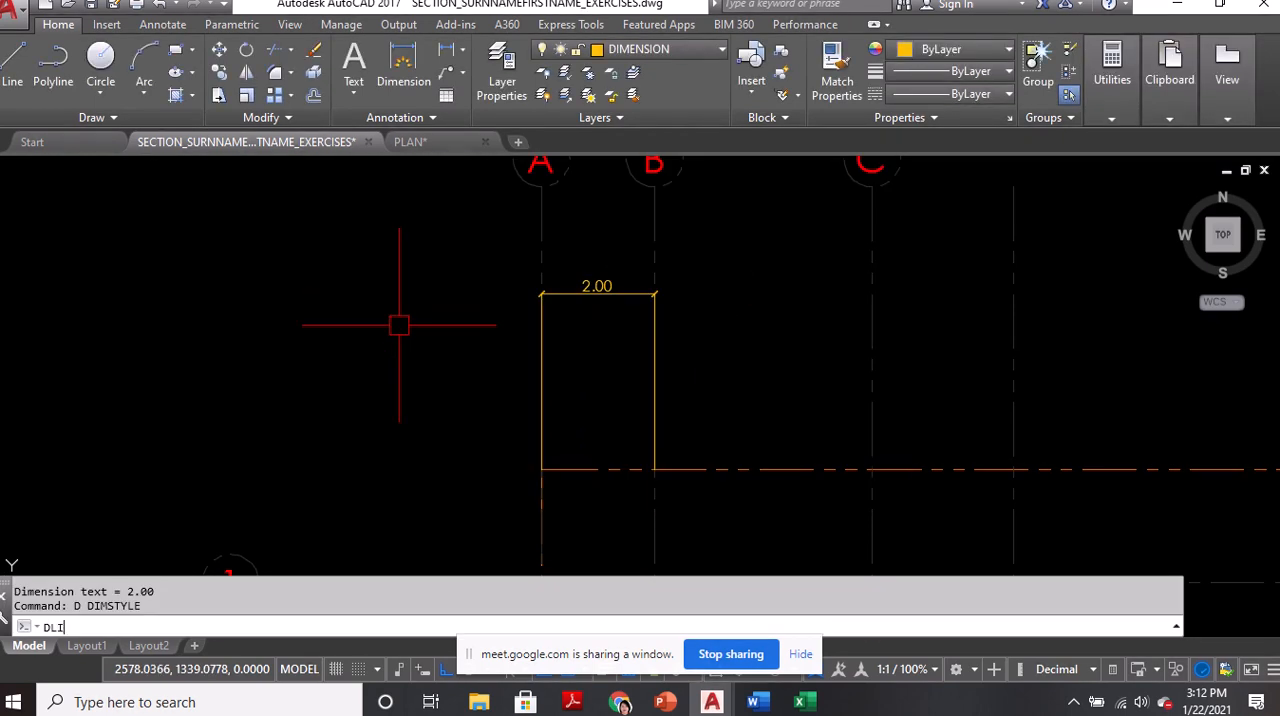
pyautogui.write('LI')
pyautogui.press('Return')
pyautogui.click(369, 415)
pyautogui.click(512, 420)
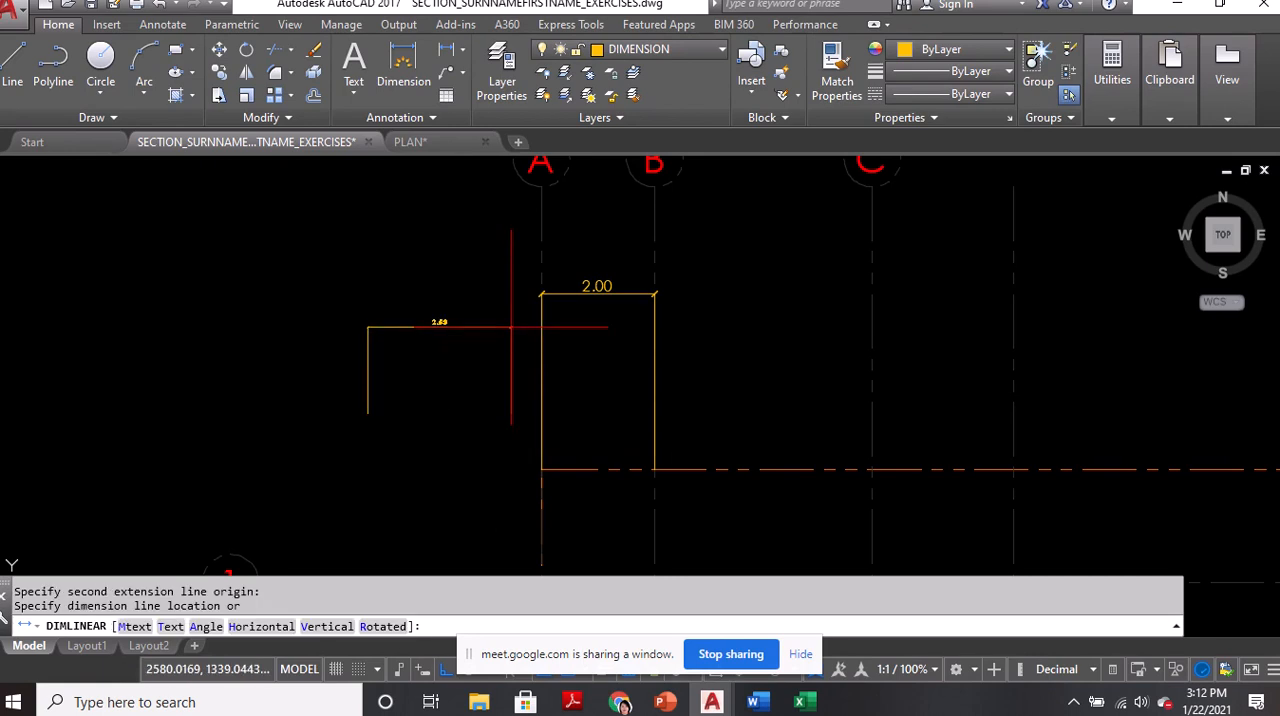
pyautogui.click(510, 318)
pyautogui.press('Return')
pyautogui.scroll(2, 495, 318)
pyautogui.press('Escape')
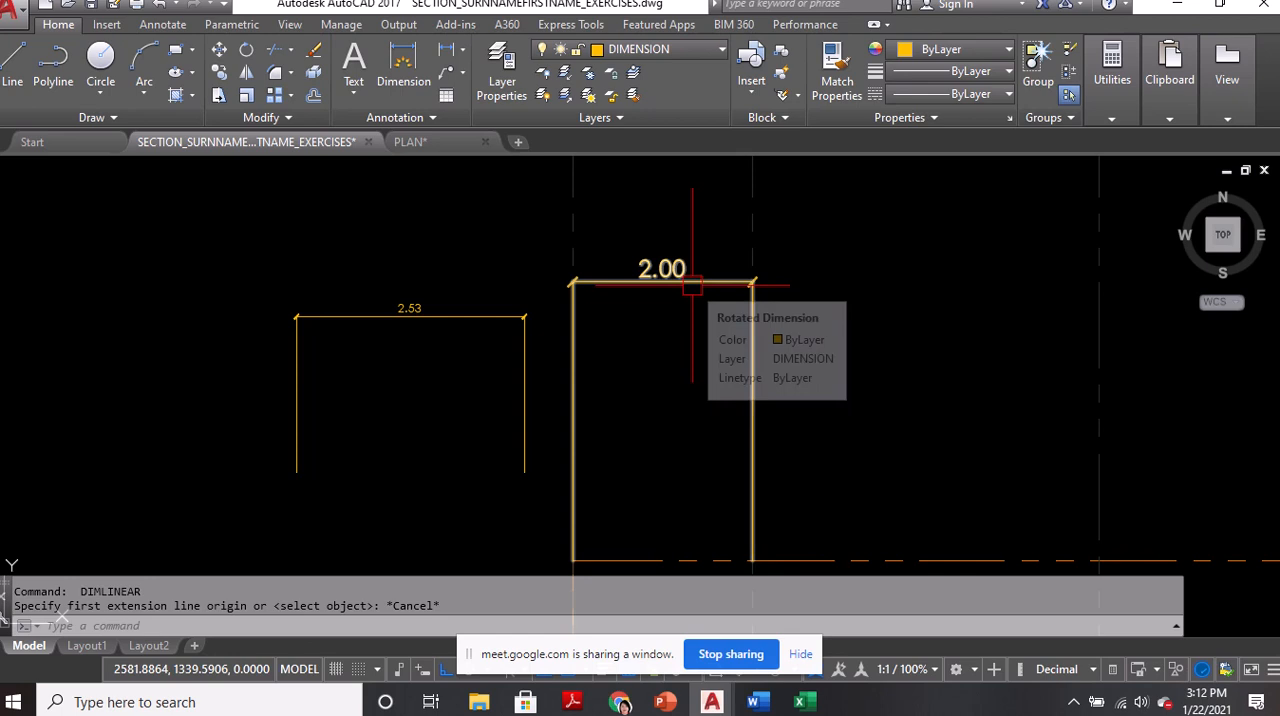
pyautogui.scroll(-3, 455, 323)
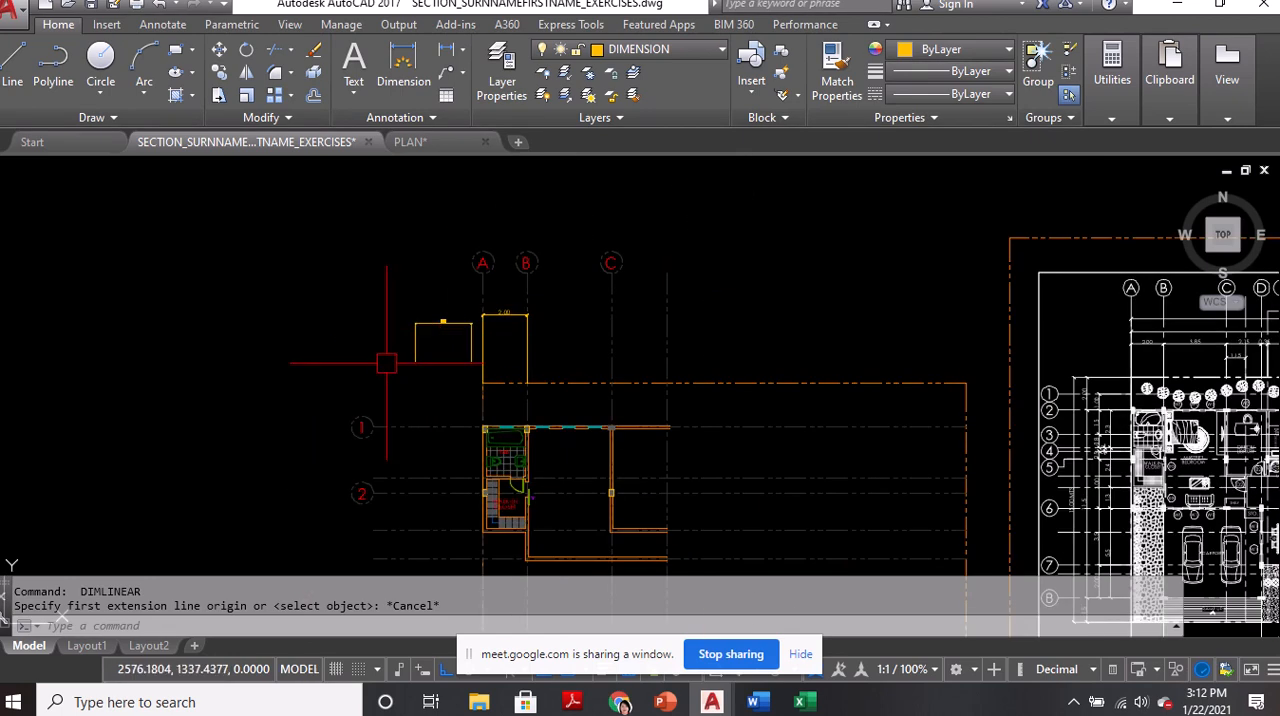
# Erase the trial dimension and the dimension between grid lines A and B
pyautogui.click(422, 324)
pyautogui.write('E')
pyautogui.press('Return')
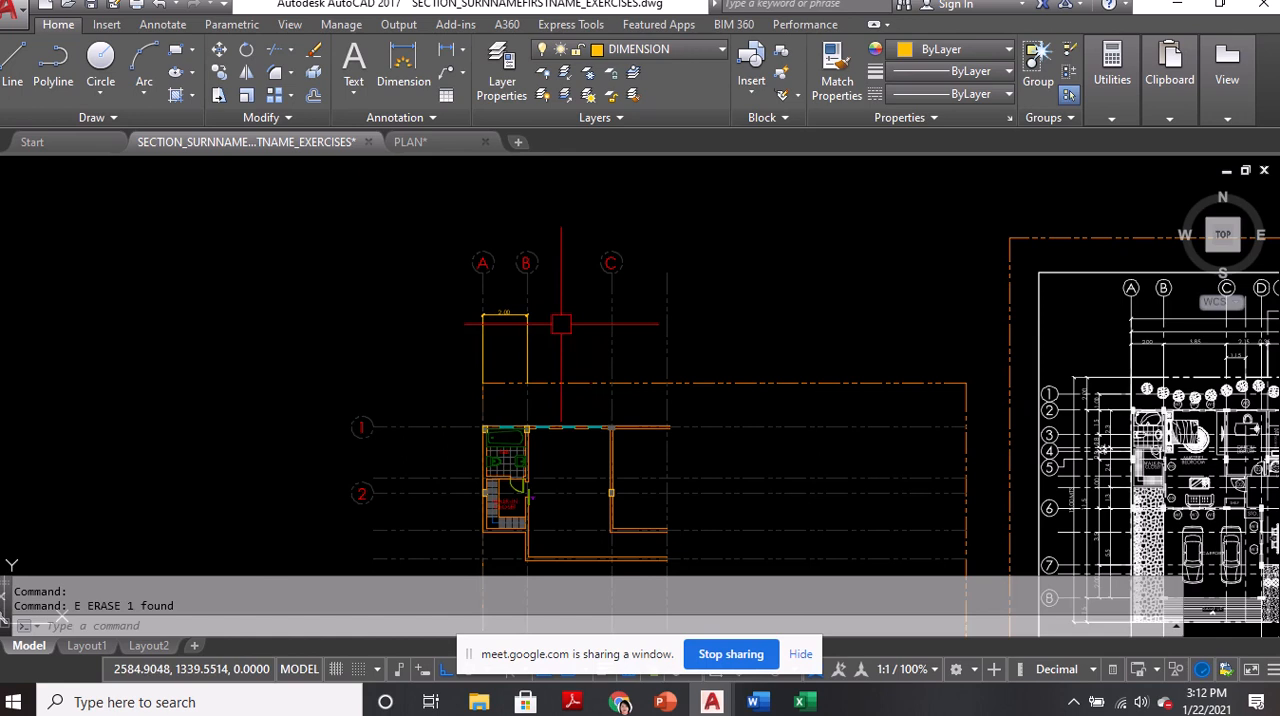
pyautogui.scroll(4, 540, 333)
pyautogui.click(390, 241)
pyautogui.write('E')
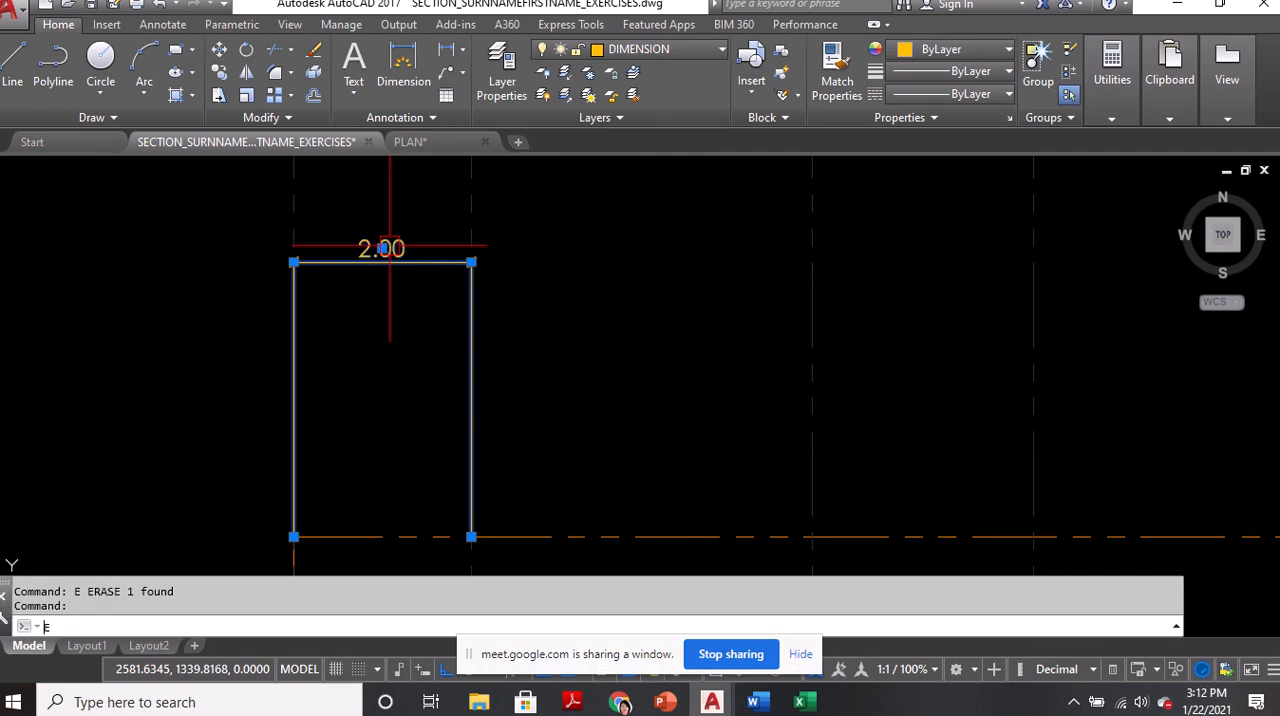
pyautogui.press('Return')
pyautogui.write('DLI')
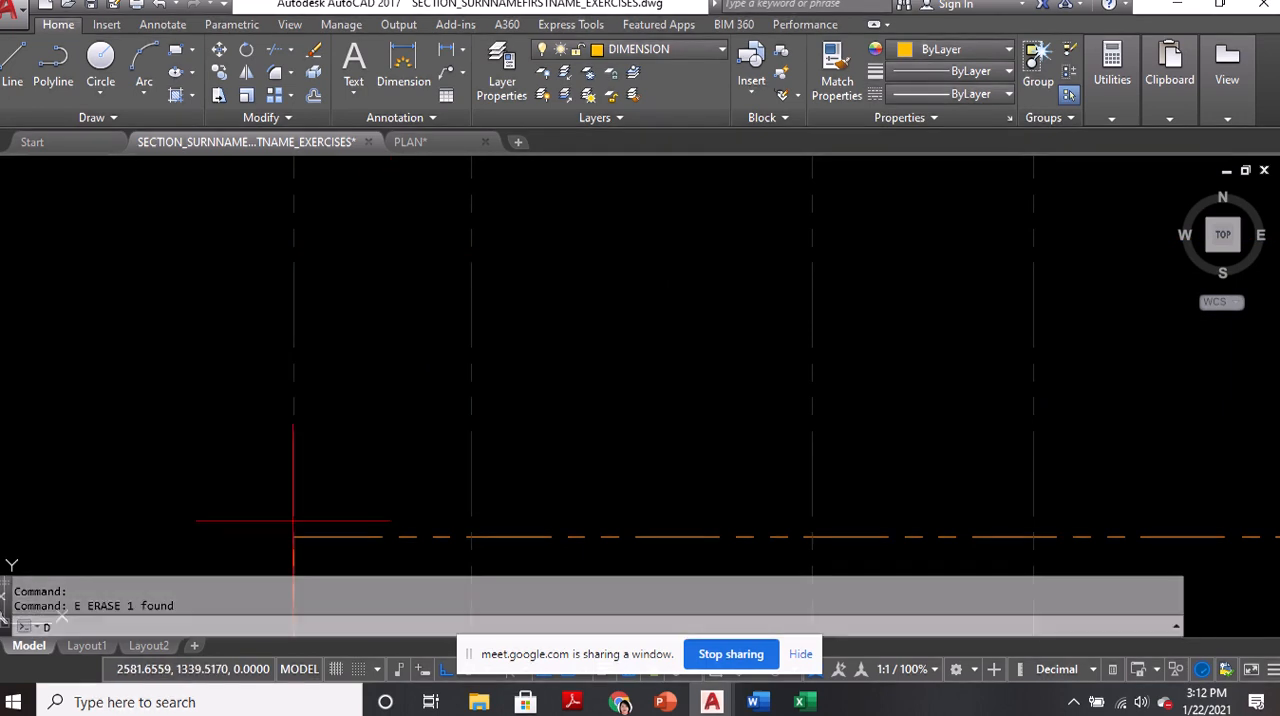
pyautogui.press('Return')
pyautogui.click(293, 537)
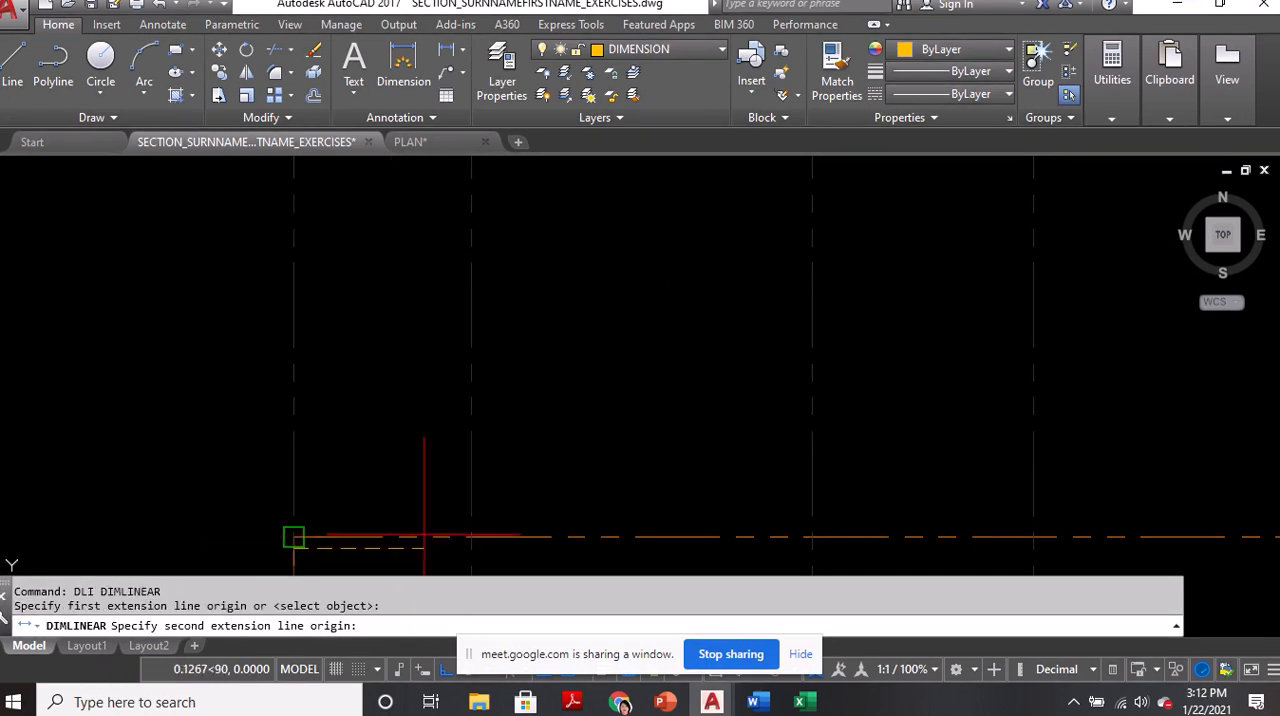
pyautogui.press('Escape')
pyautogui.write('DLI')
pyautogui.press('Return')
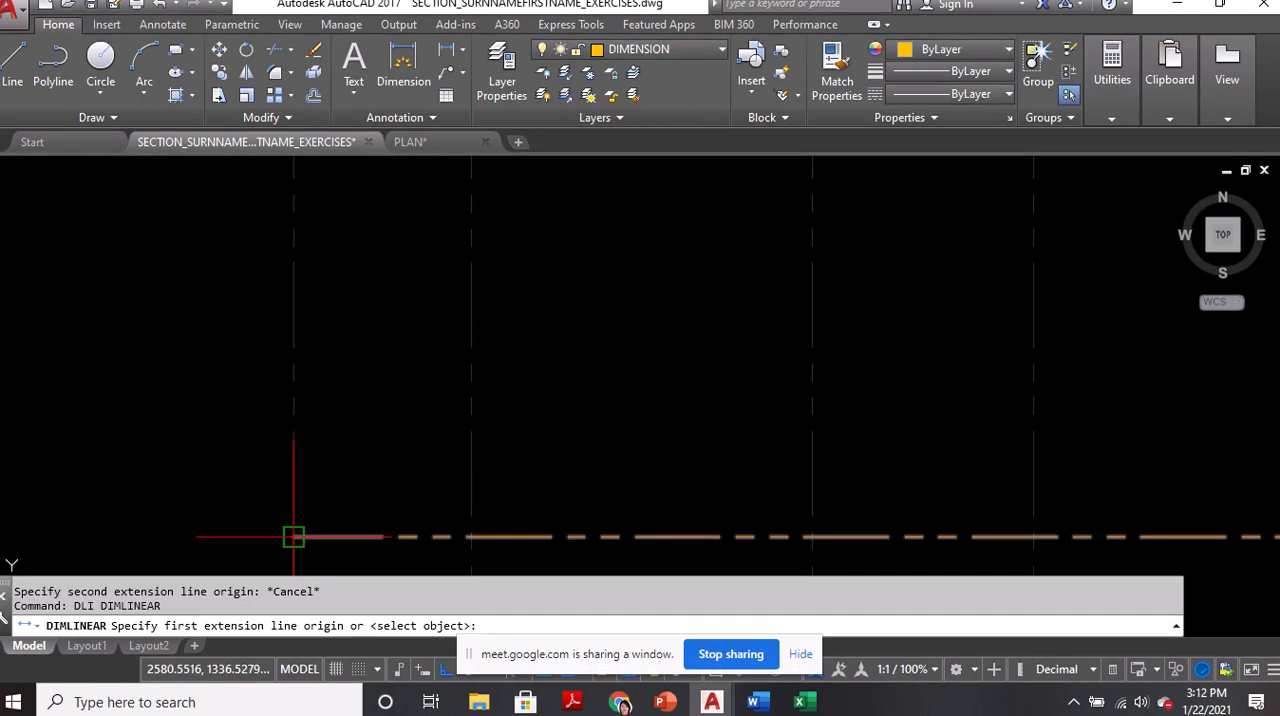
pyautogui.press('Escape')
pyautogui.write('DLI')
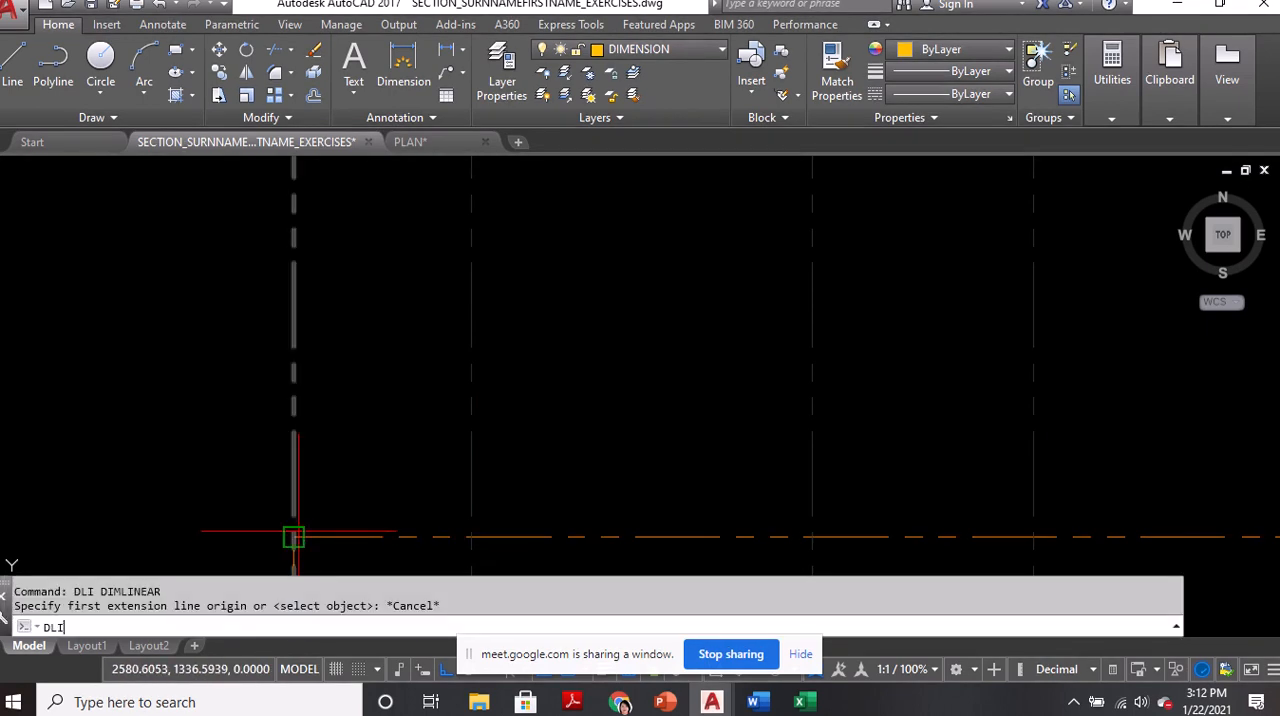
pyautogui.press('Return')
pyautogui.click(293, 537)
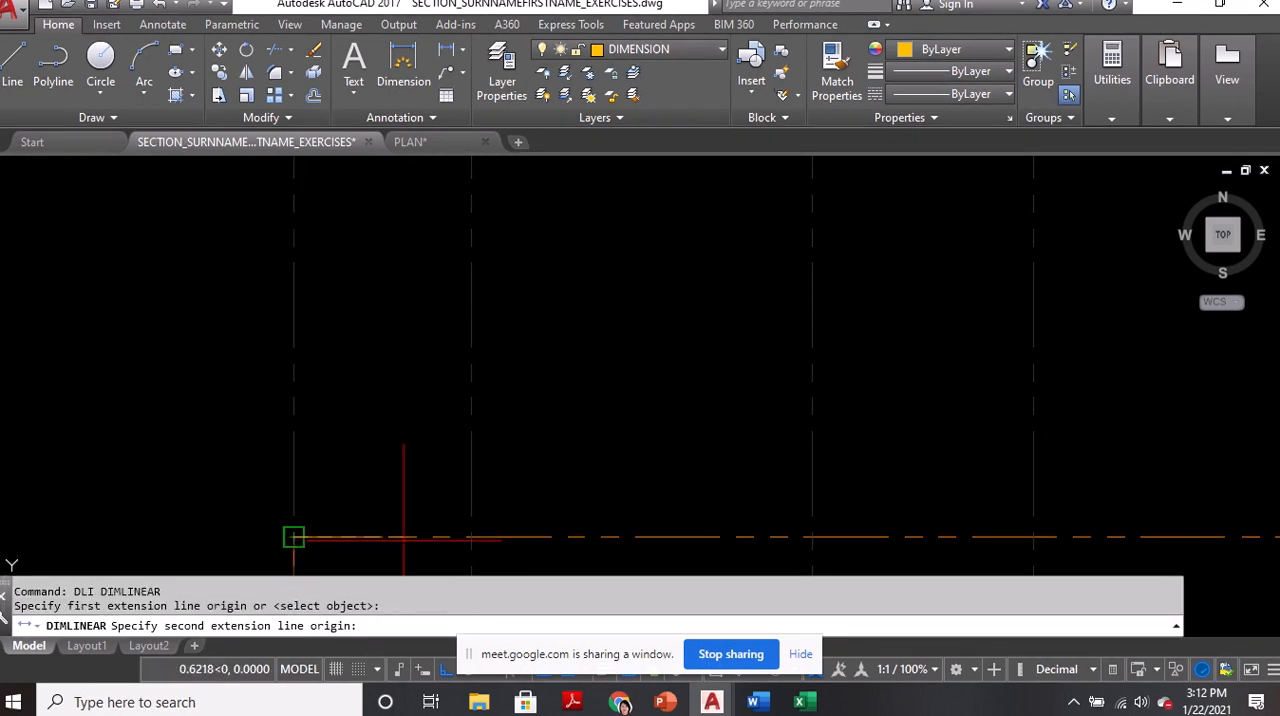
pyautogui.click(470, 537)
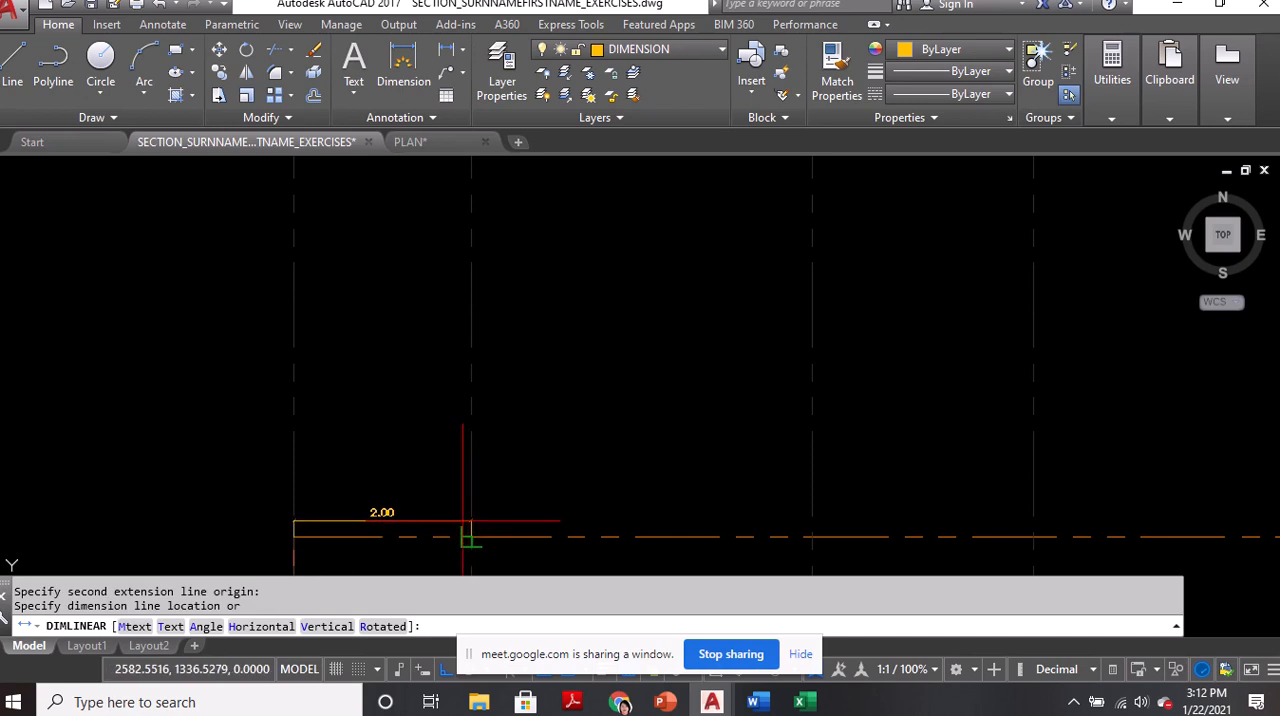
pyautogui.press('Escape')
# Make FLOORPLAN the current dimension style and close the style manager
pyautogui.write('D')
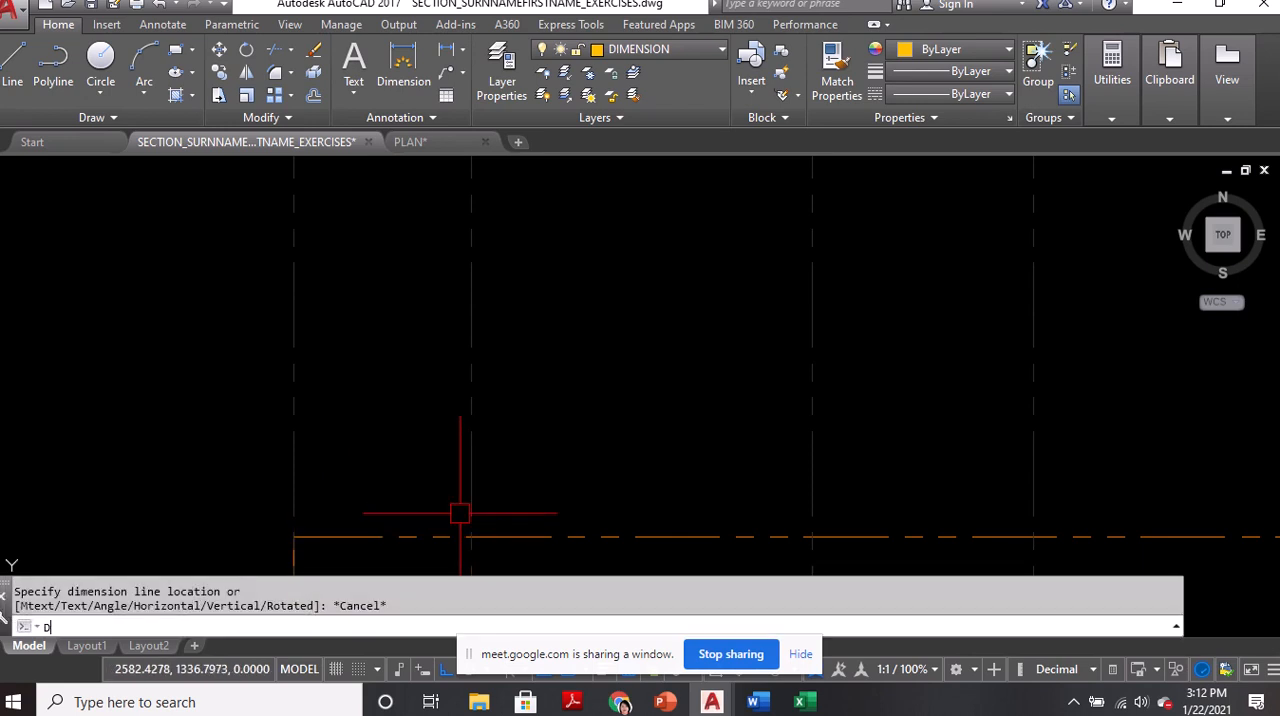
pyautogui.press('Return')
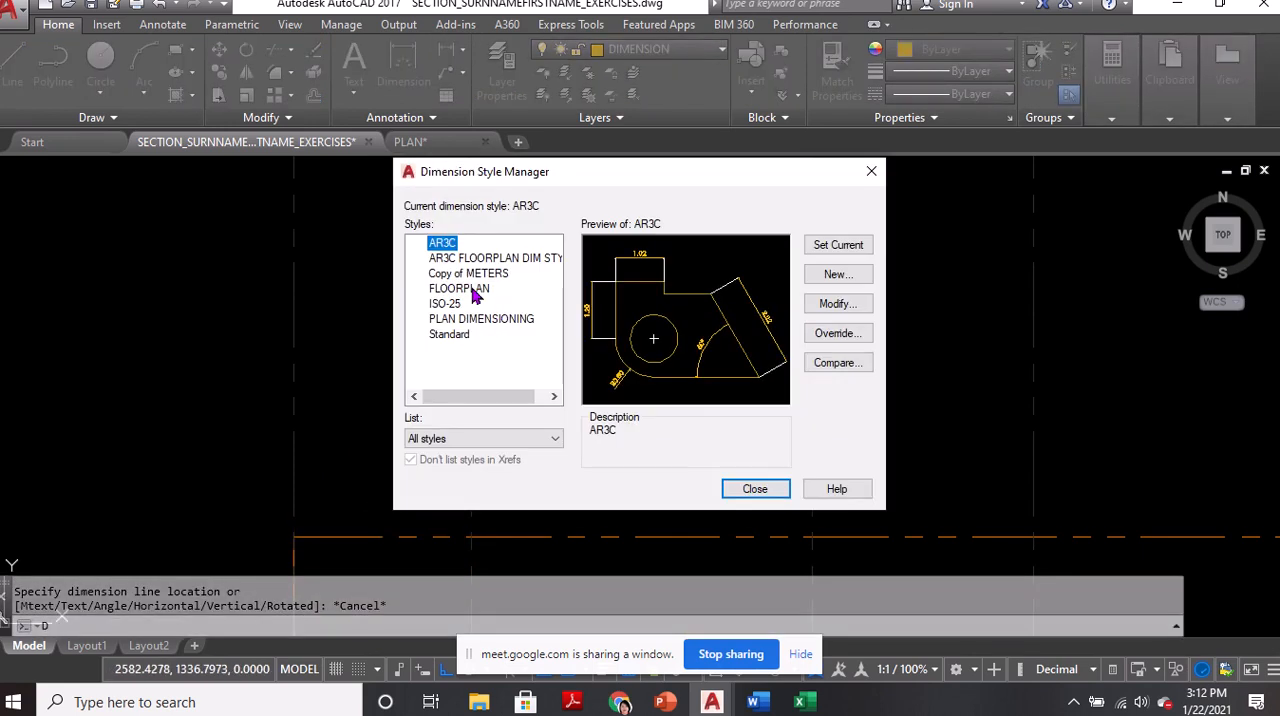
pyautogui.click(484, 291)
pyautogui.click(842, 247)
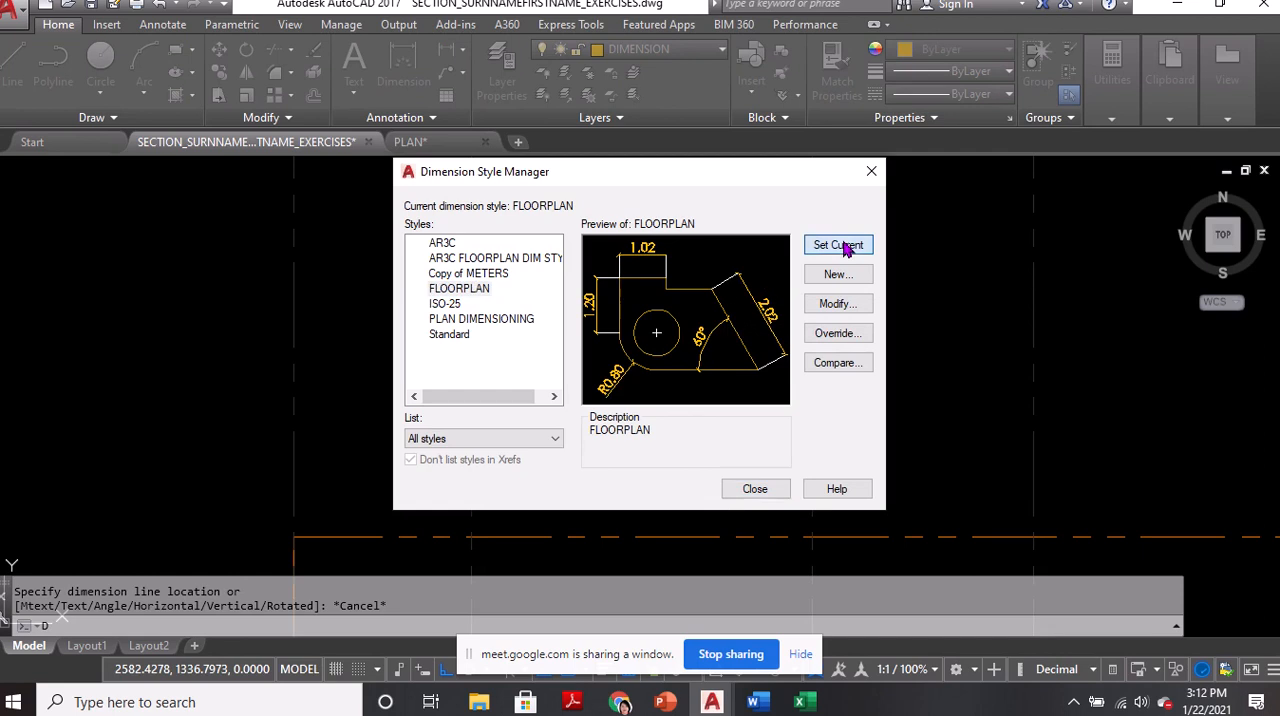
pyautogui.click(754, 490)
# Add a linear dimension along the property line between grid lines A and B, with the dimension line above the property line
pyautogui.write('D')
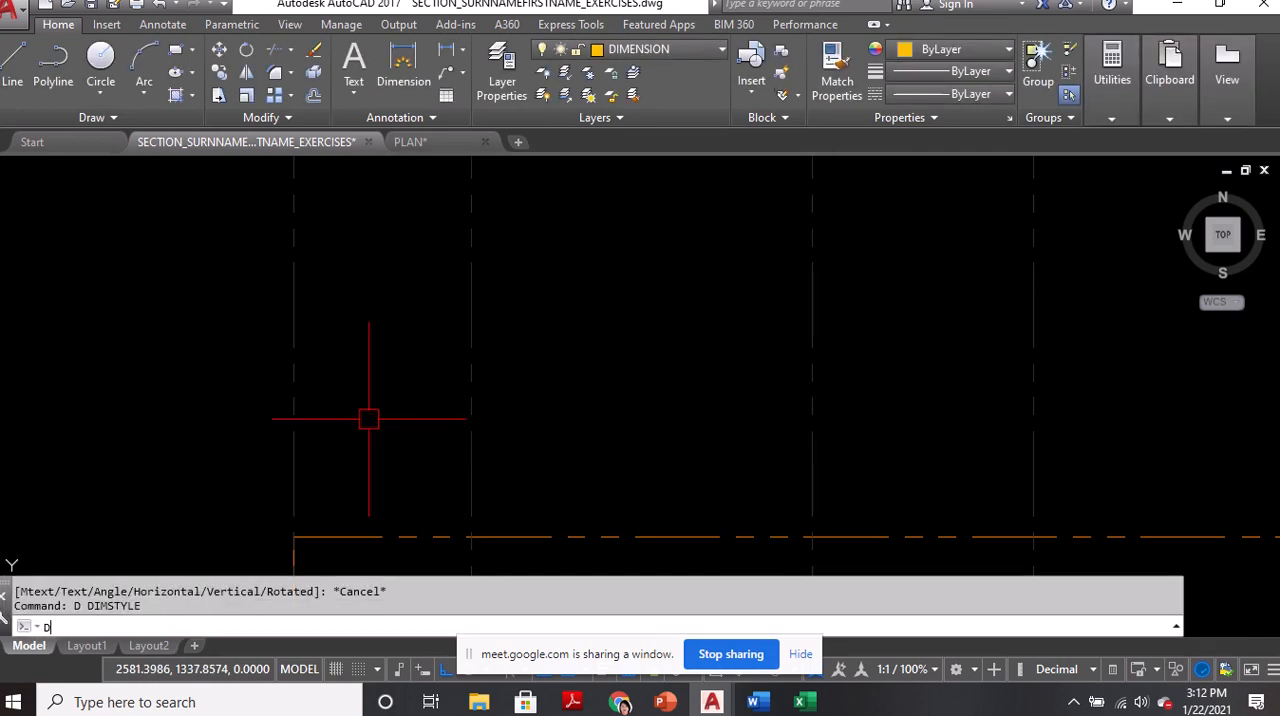
pyautogui.write('LI')
pyautogui.press('Return')
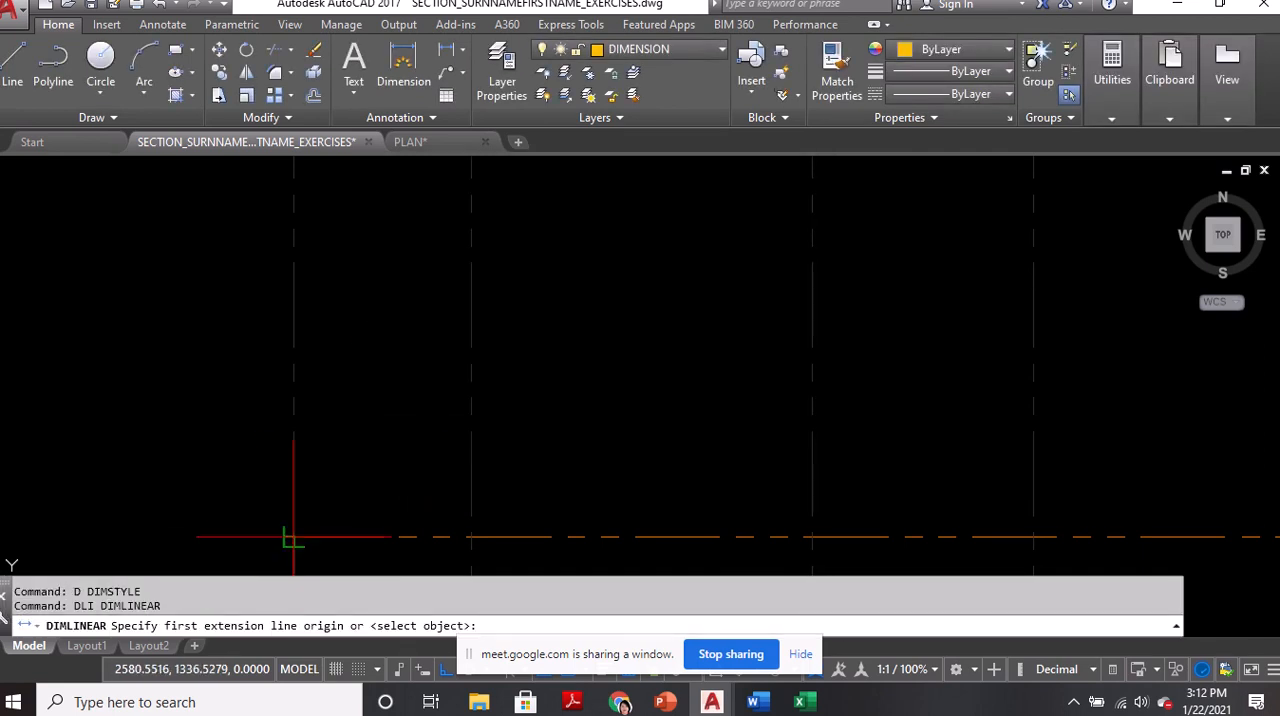
pyautogui.click(293, 537)
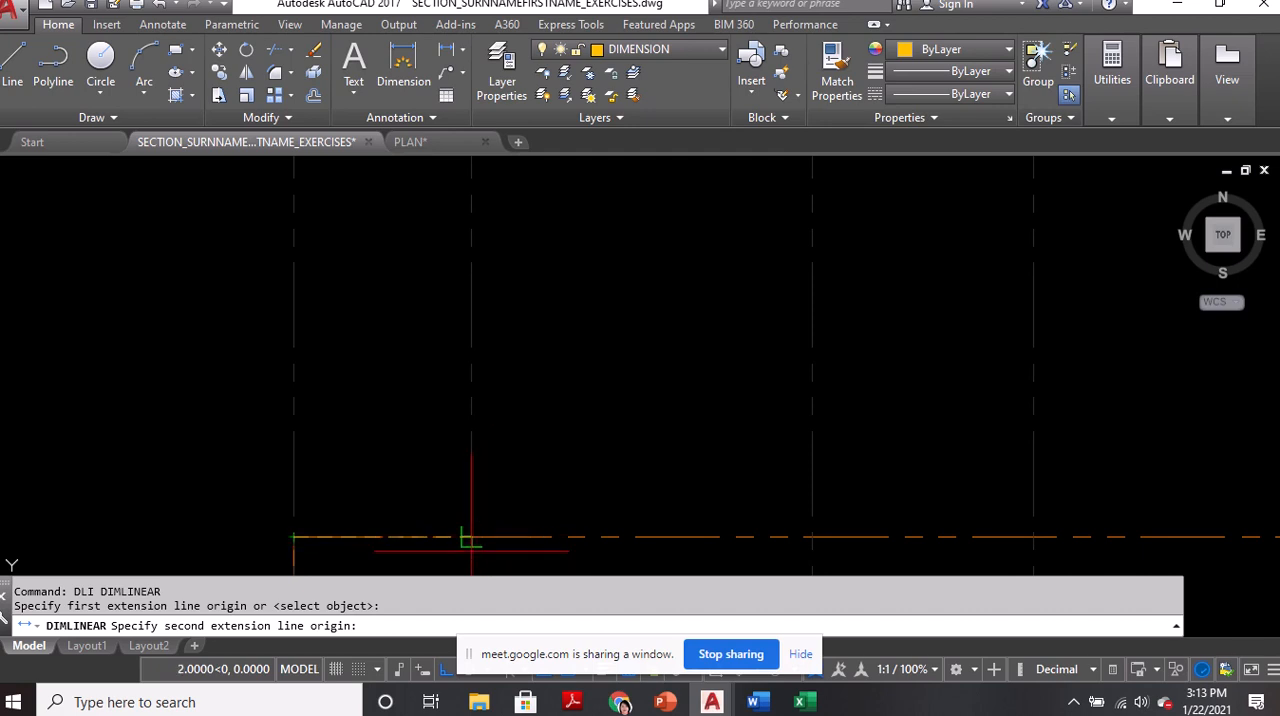
pyautogui.click(472, 537)
pyautogui.click(429, 276)
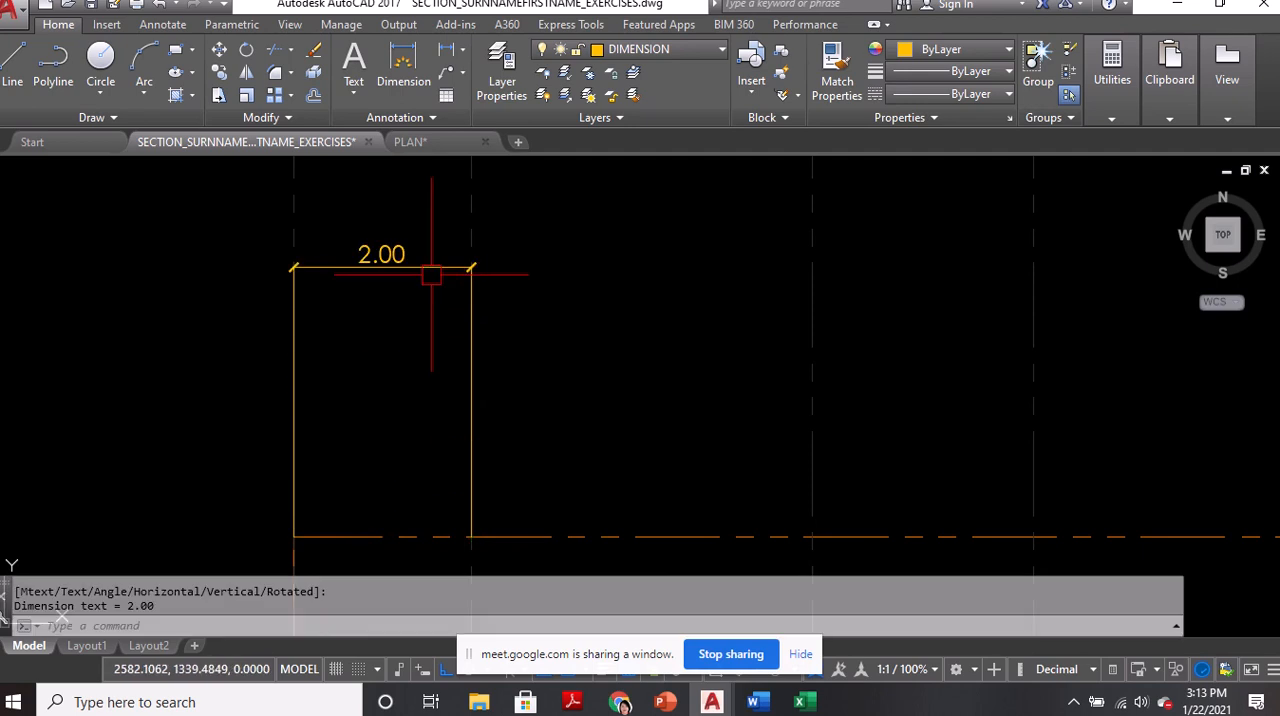
# Continue the A–B dimension along the property line to grid line C, the unlabeled grid line after it, the property line's midpoint and its far corner
pyautogui.scroll(-1, 435, 291)
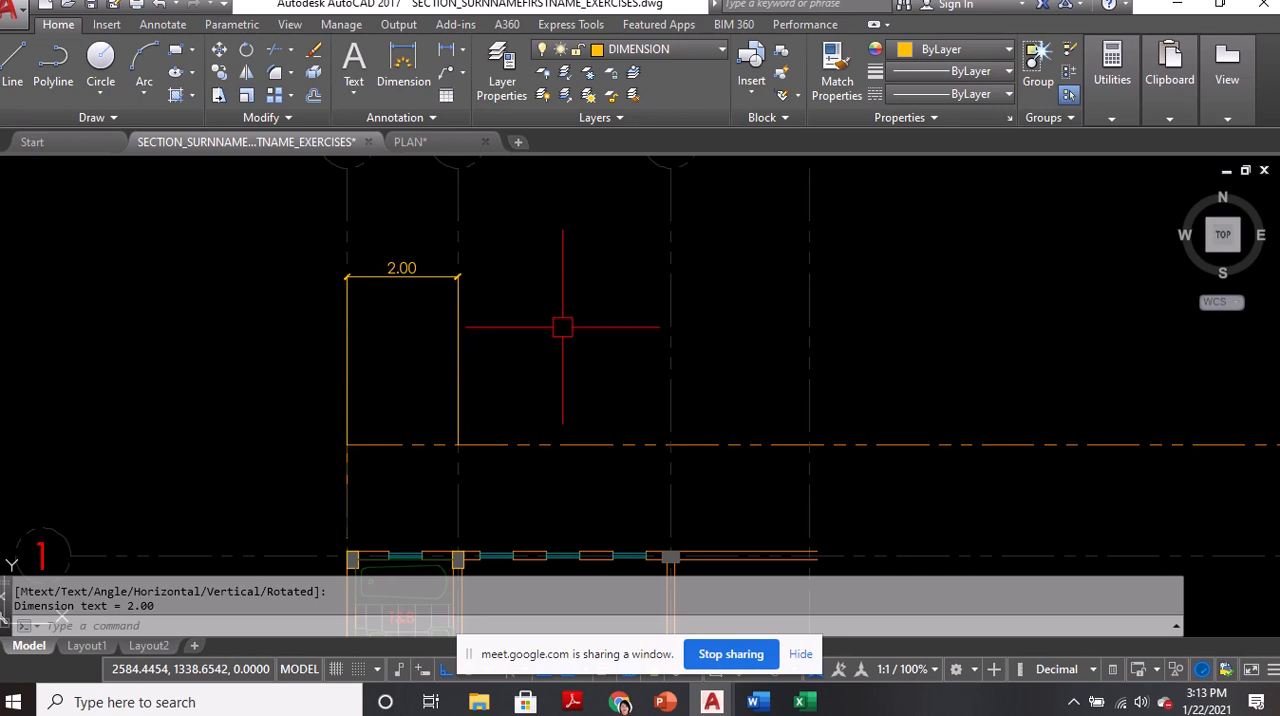
pyautogui.write('DCO')
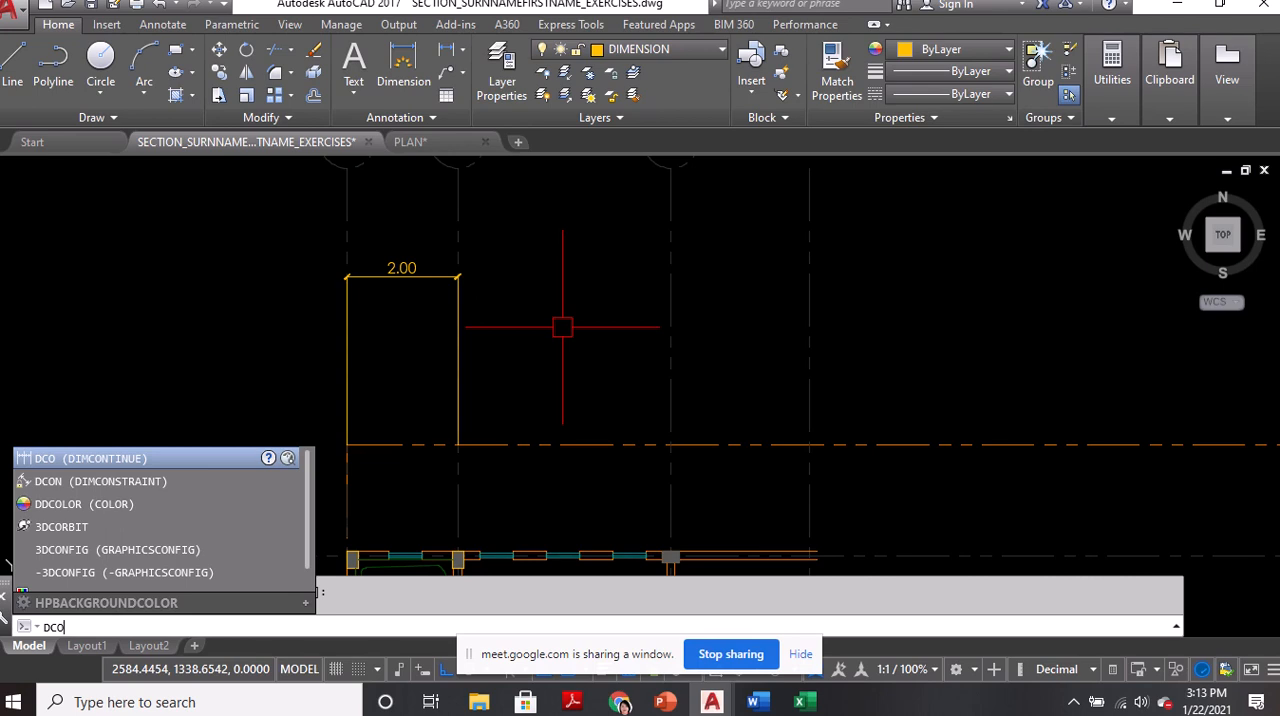
pyautogui.press('Return')
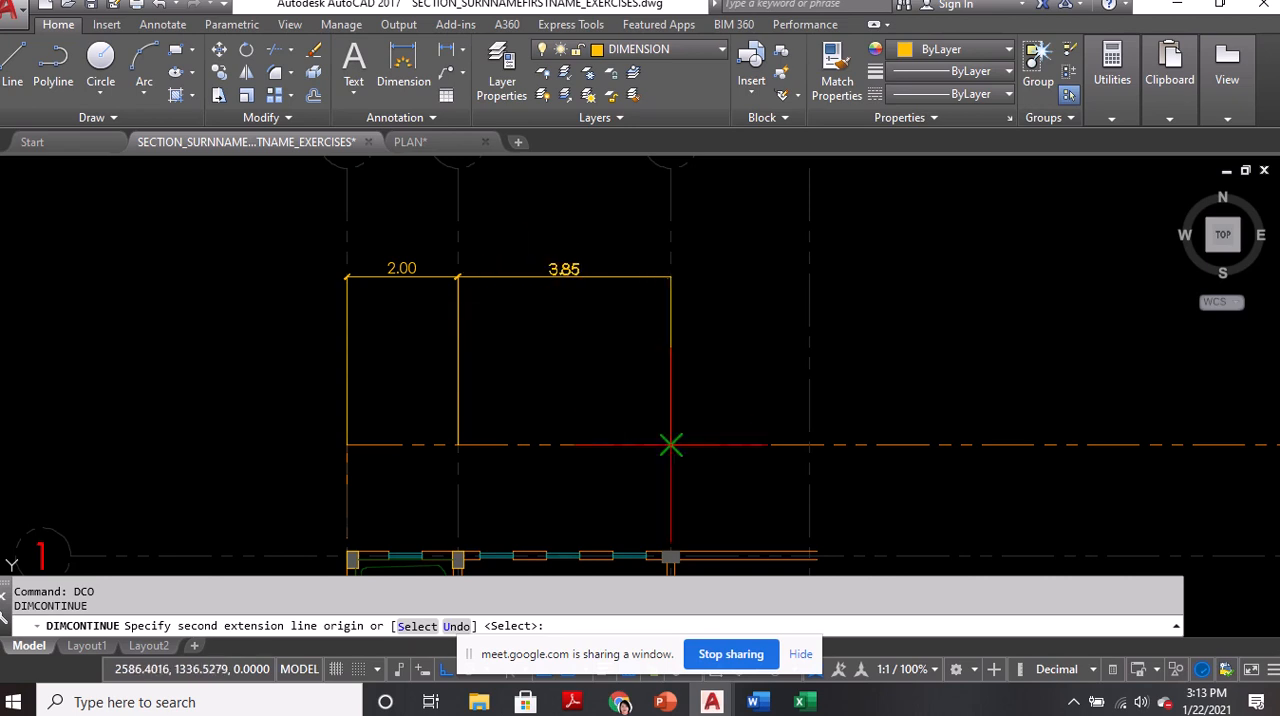
pyautogui.click(670, 444)
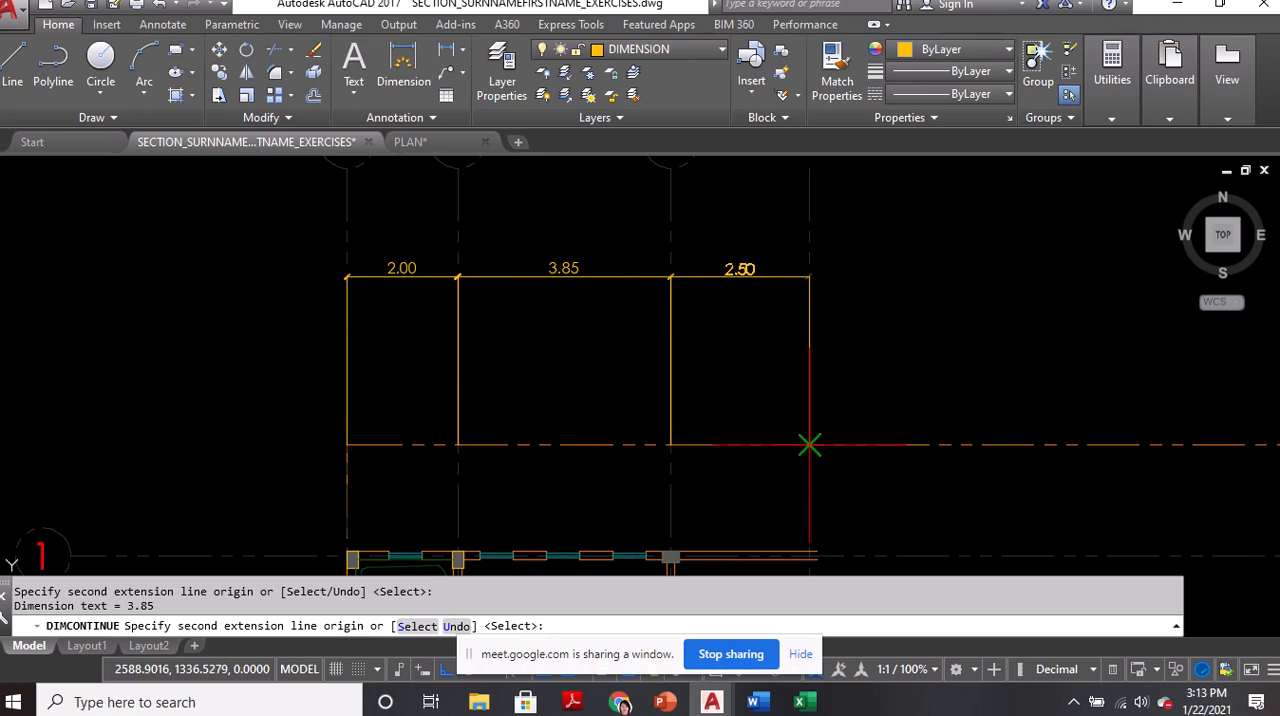
pyautogui.scroll(-2, 829, 260)
pyautogui.moveTo(1014, 356); pyautogui.dragTo(837, 383, button='middle')
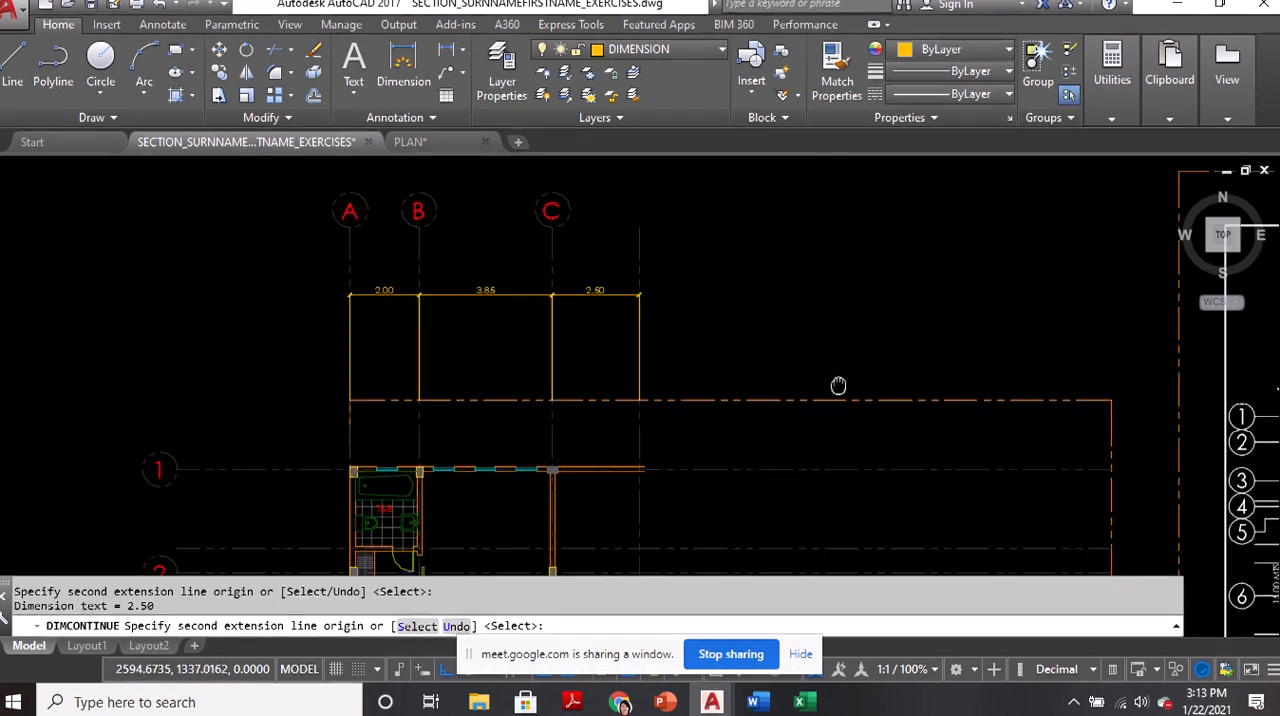
pyautogui.click(730, 404)
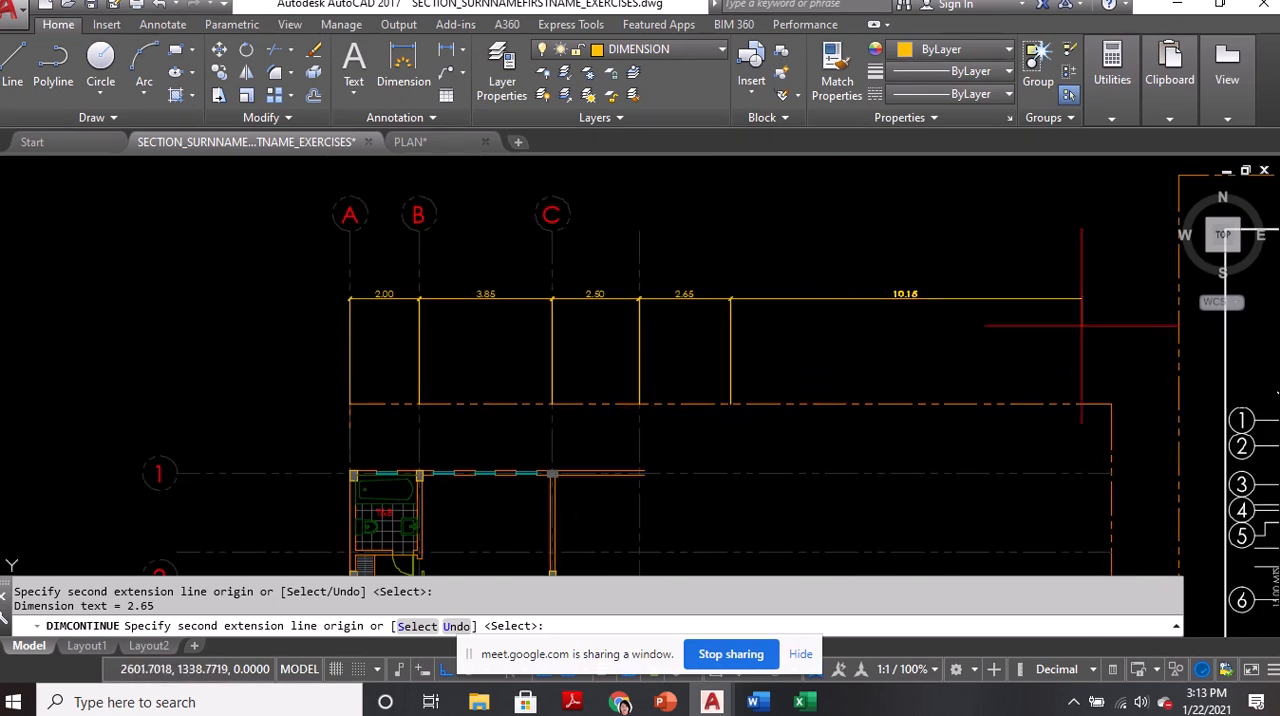
pyautogui.click(1110, 404)
pyautogui.press('Return')
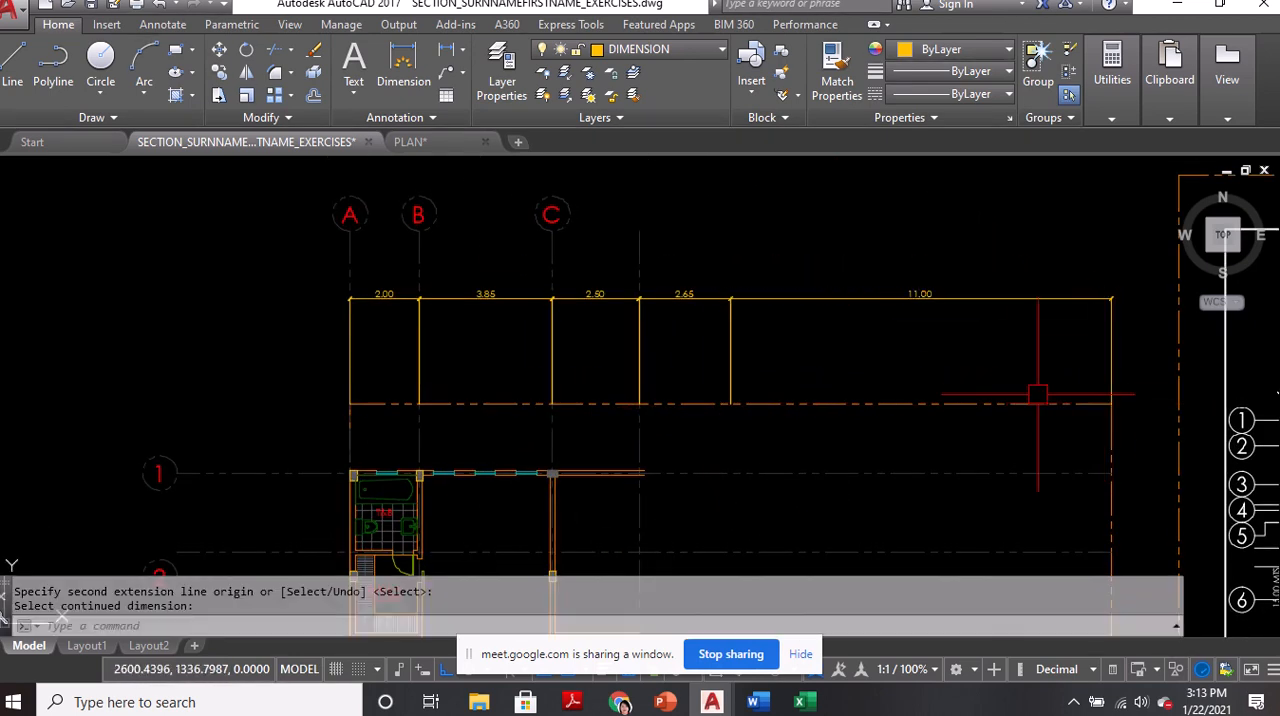
pyautogui.press('Escape')
pyautogui.moveTo(445, 420); pyautogui.dragTo(560, 235, button='middle')
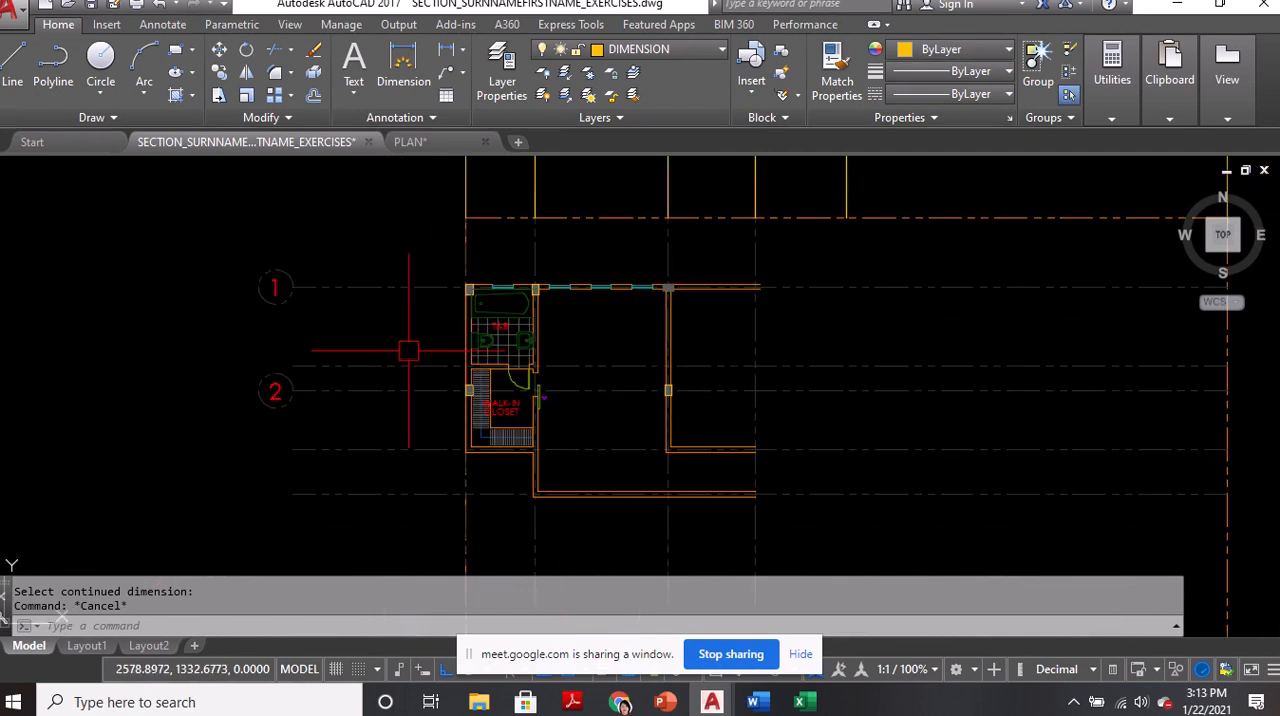
pyautogui.write('DLI')
pyautogui.press('Return')
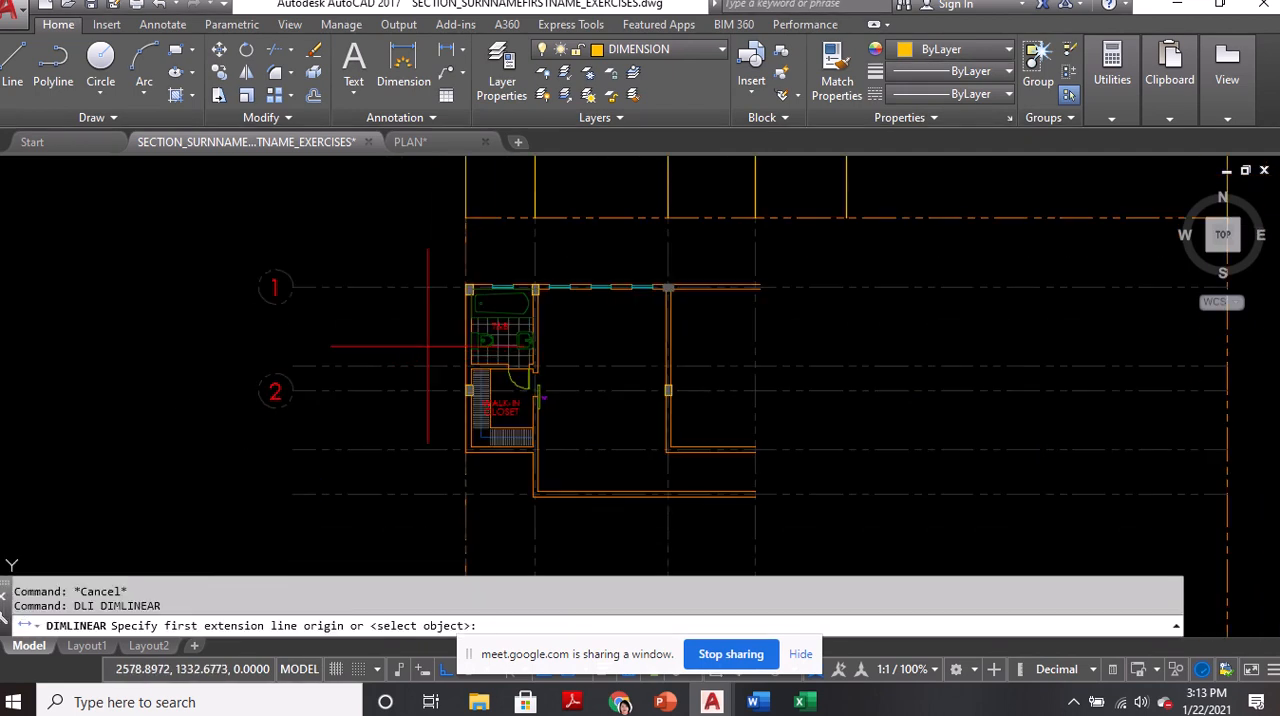
pyautogui.scroll(5, 420, 340)
pyautogui.moveTo(491, 227); pyautogui.dragTo(496, 280, button='middle')
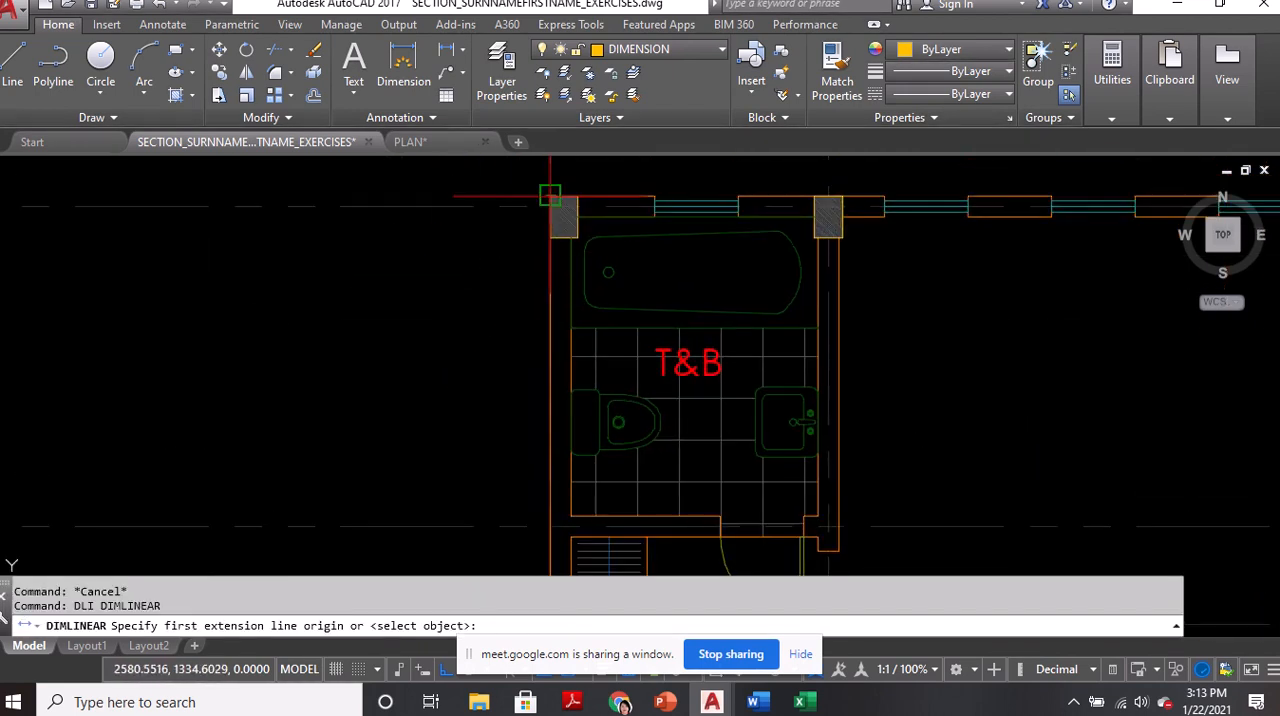
pyautogui.click(549, 206)
pyautogui.click(546, 523)
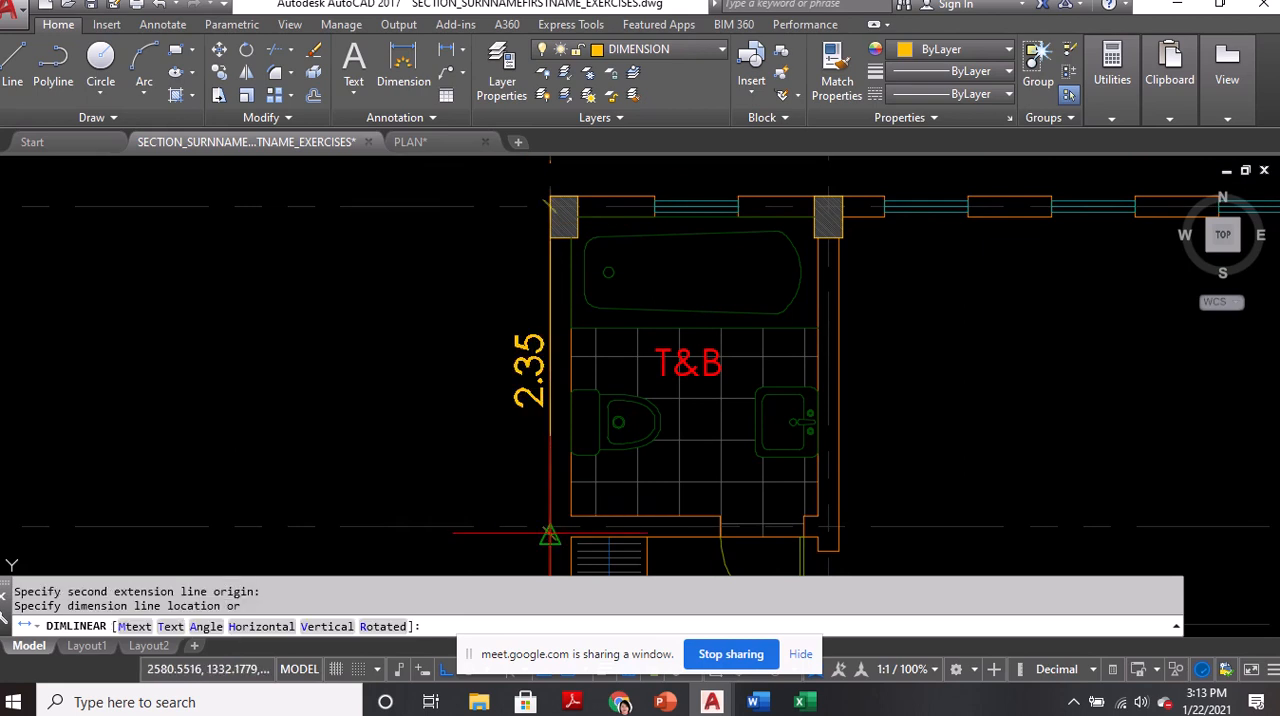
pyautogui.press('Escape')
# Add a vertical linear dimension from grid line 1 to the unlabeled grid line below the T&B, placed outside the plan's left wall
pyautogui.write('dli')
pyautogui.press('Return')
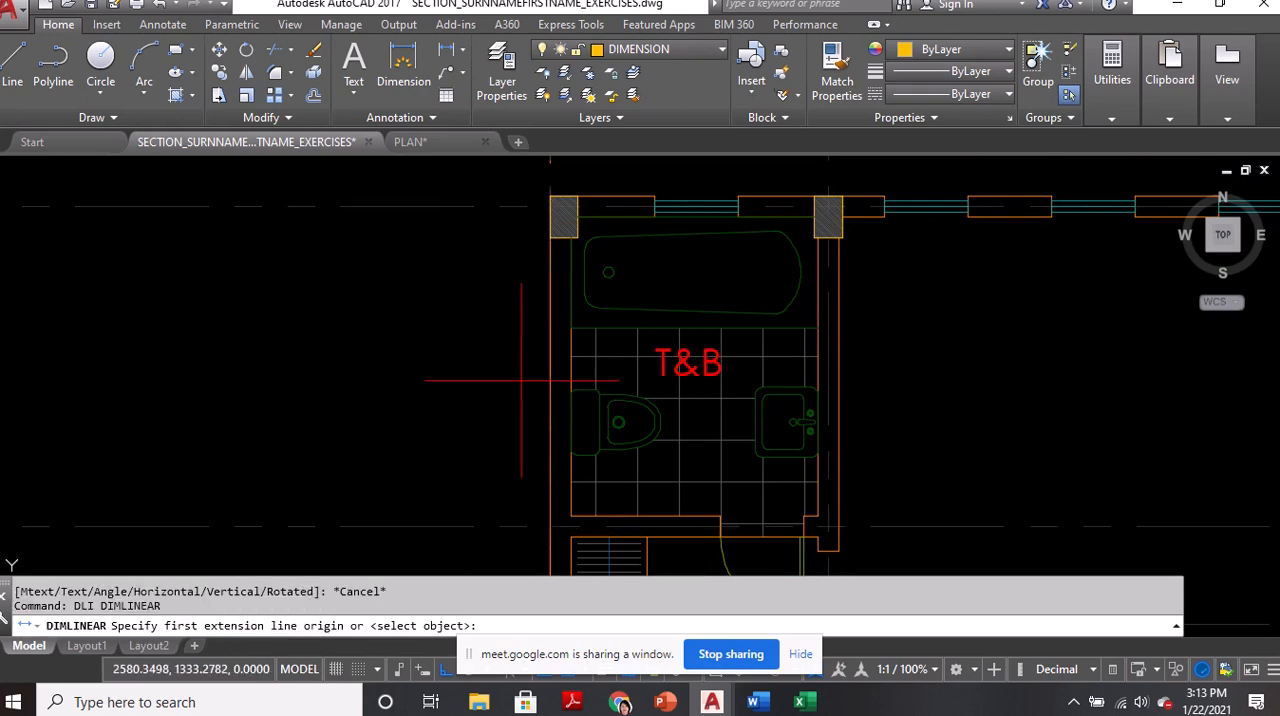
pyautogui.click(549, 206)
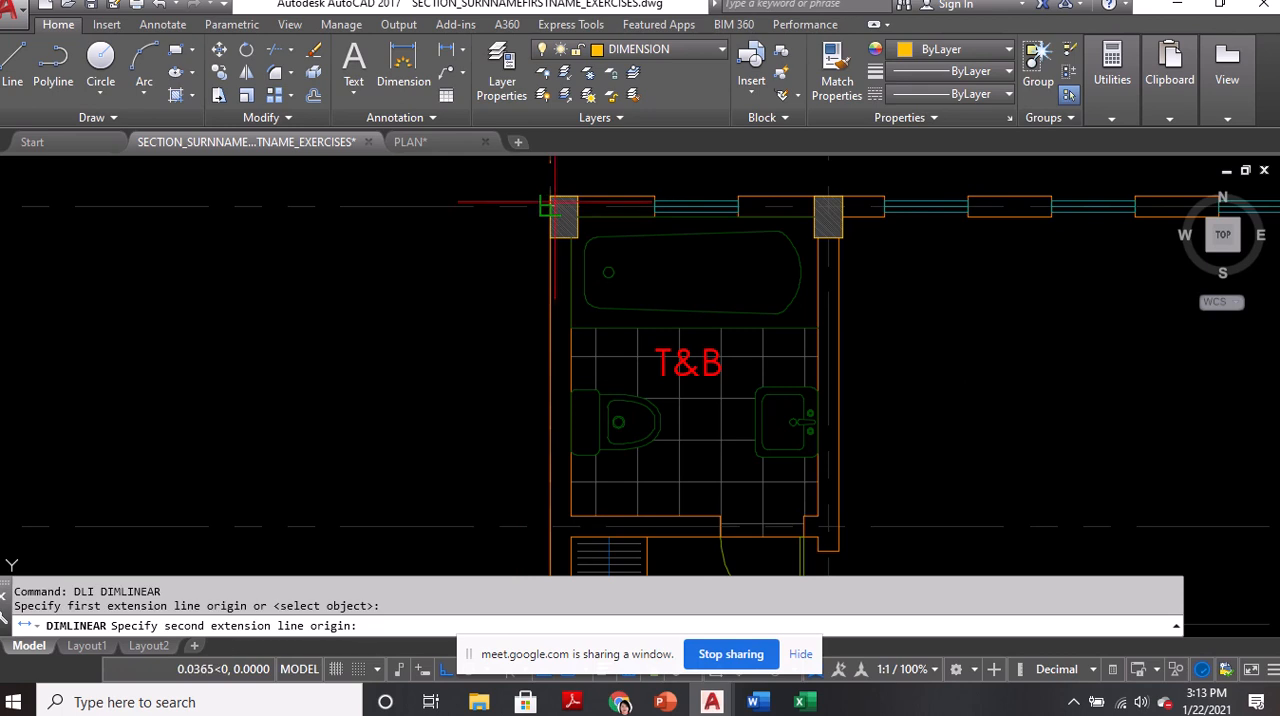
pyautogui.click(549, 523)
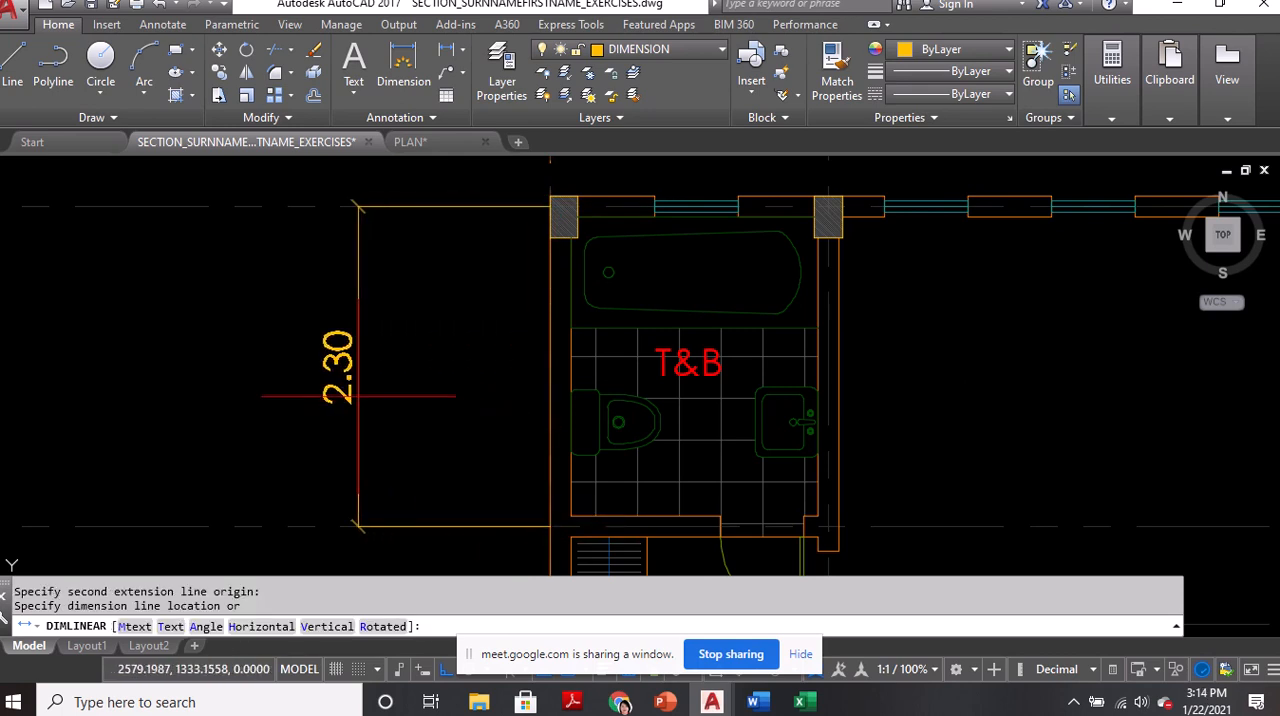
pyautogui.click(331, 392)
# Continue the vertical dimension outside the left wall to the grid line below the walk-in closet and on to the lowest grid line
pyautogui.scroll(-2, 369, 311)
pyautogui.moveTo(394, 470)
pyautogui.mouseDown(button='middle')
pyautogui.moveTo(420, 318)
pyautogui.moveTo(445, 331)
pyautogui.mouseUp(button='middle')
pyautogui.scroll(-2, 442, 301)
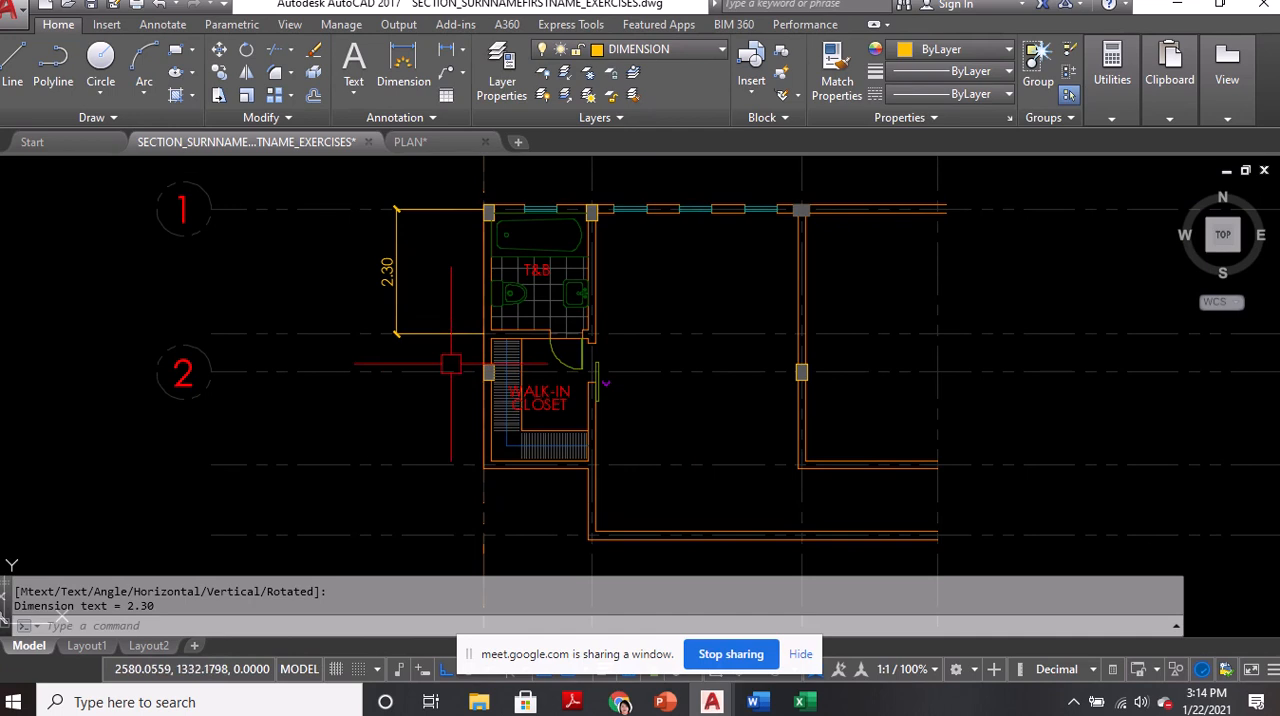
pyautogui.write('DCO')
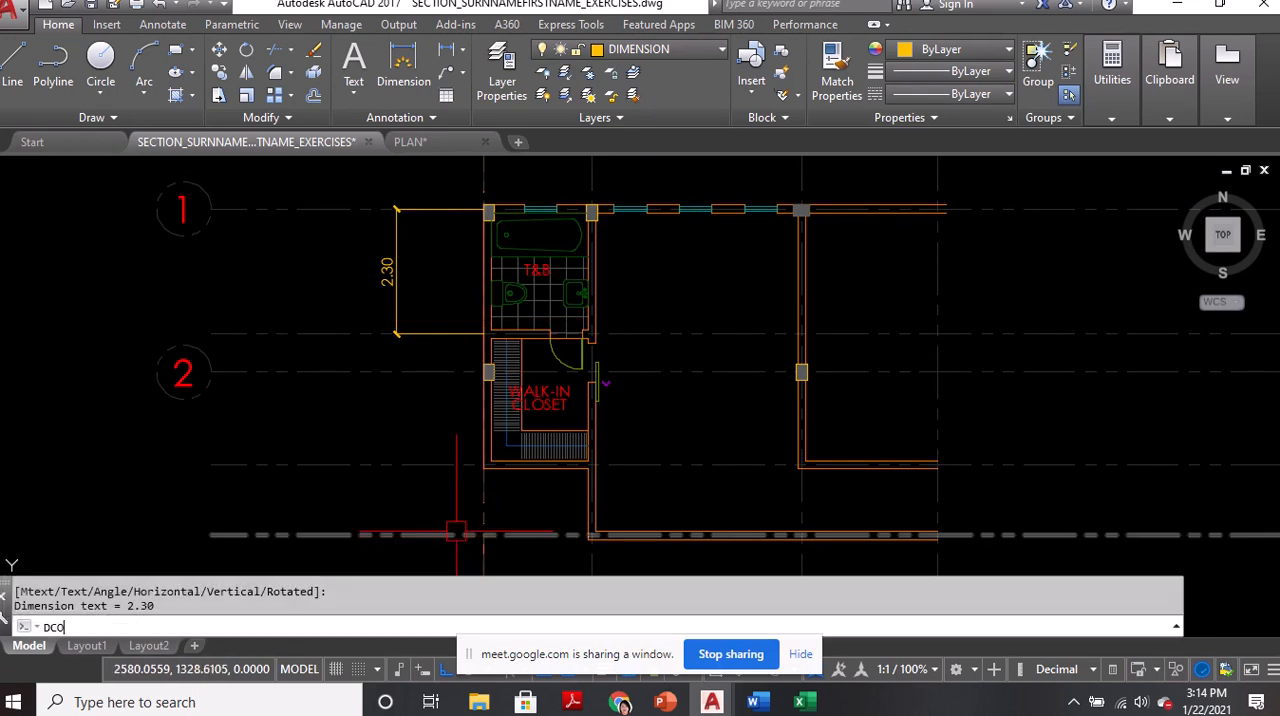
pyautogui.press('Return')
pyautogui.scroll(4, 456, 530)
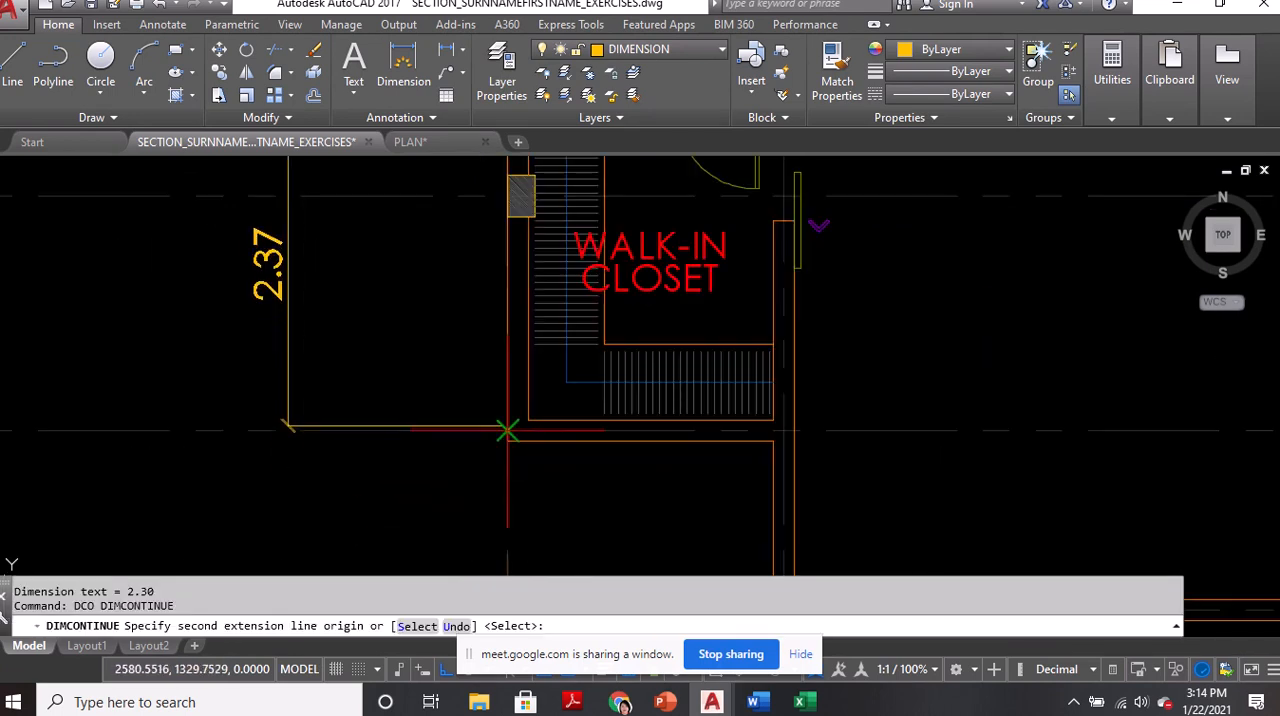
pyautogui.scroll(-3, 507, 540)
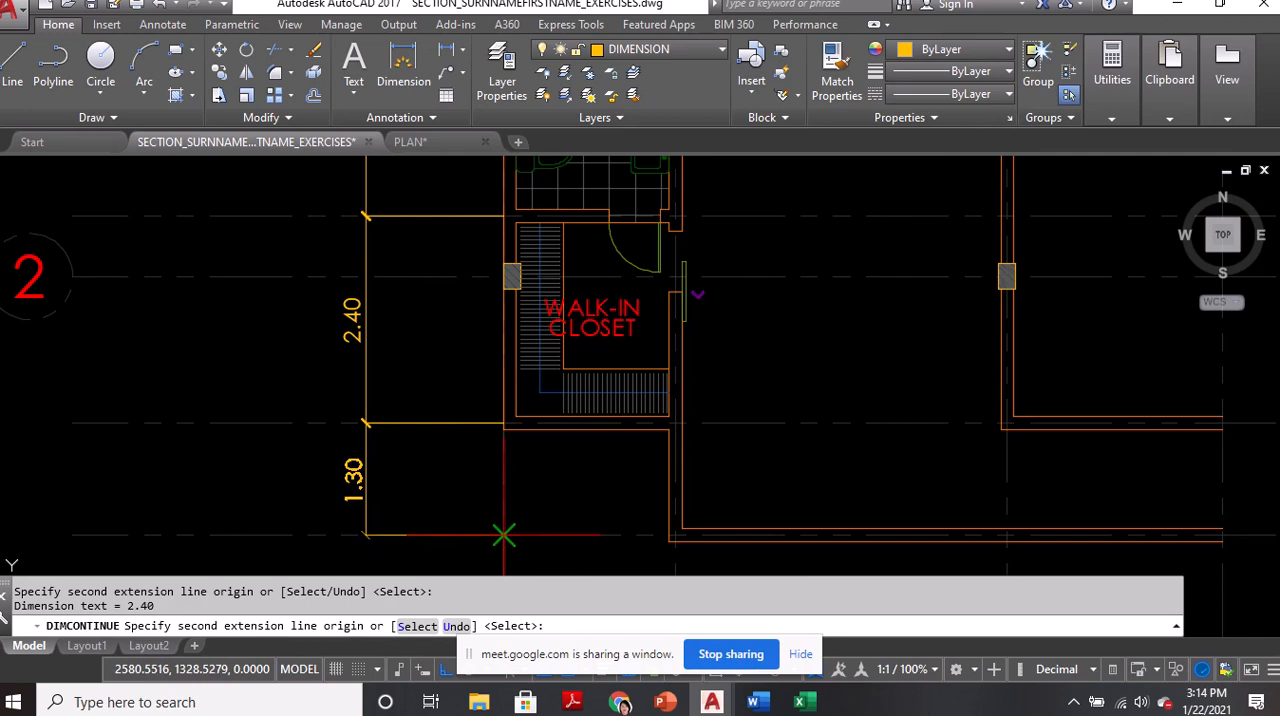
pyautogui.click(503, 536)
pyautogui.press('Return')
pyautogui.scroll(-4, 440, 450)
pyautogui.press('Return')
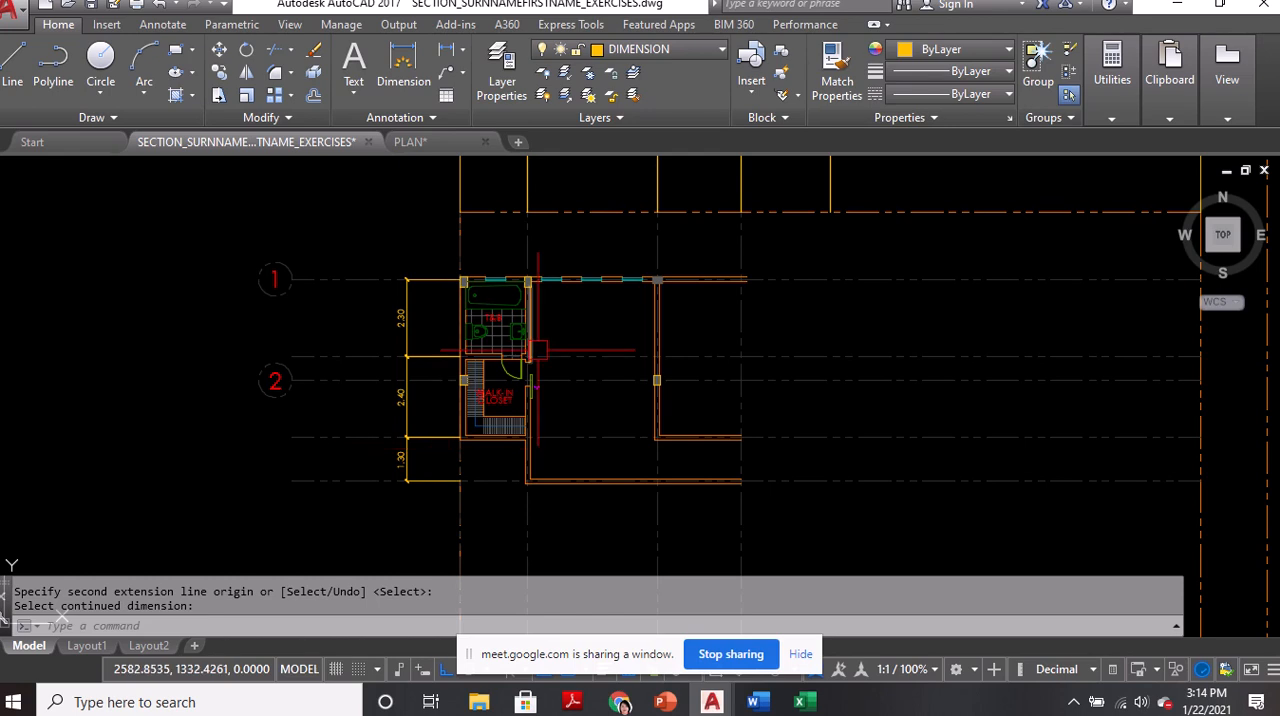
# Save the dimensioned floor plan drawing under its current file name
pyautogui.scroll(-2, 500, 376)
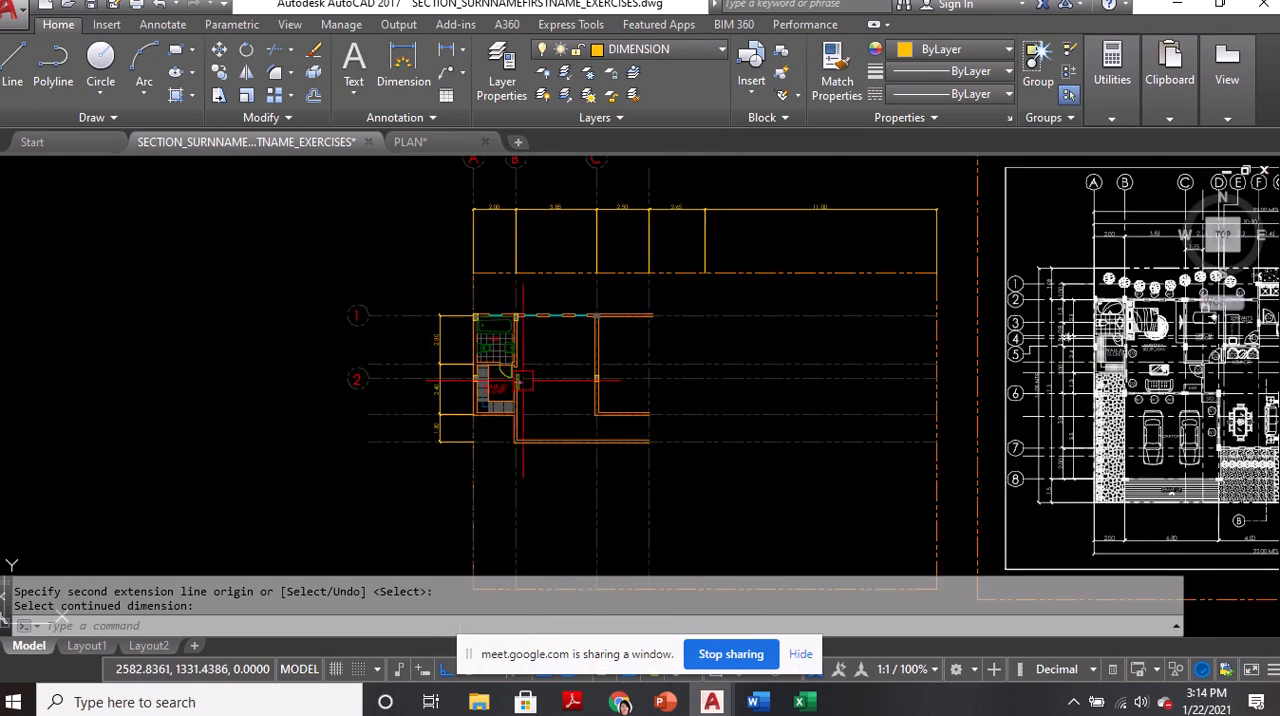
pyautogui.moveTo(636, 371); pyautogui.dragTo(374, 425, button='middle')
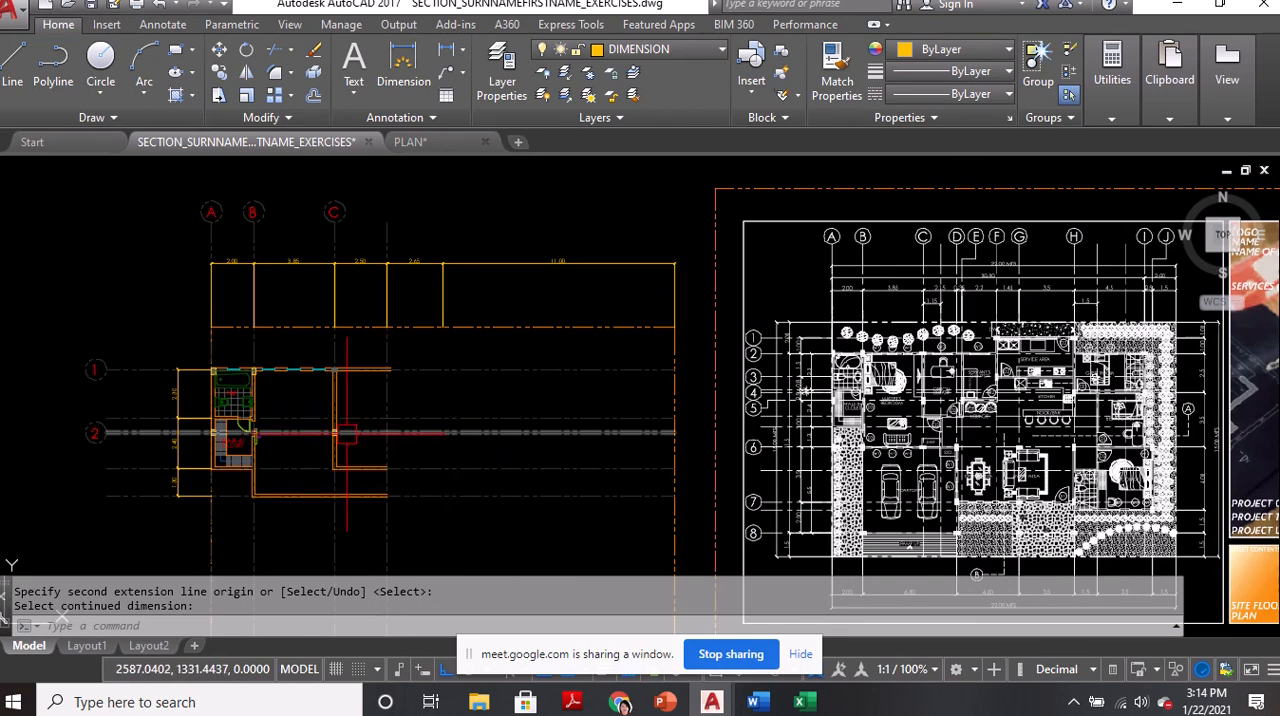
pyautogui.hotkey('ctrl', 's')
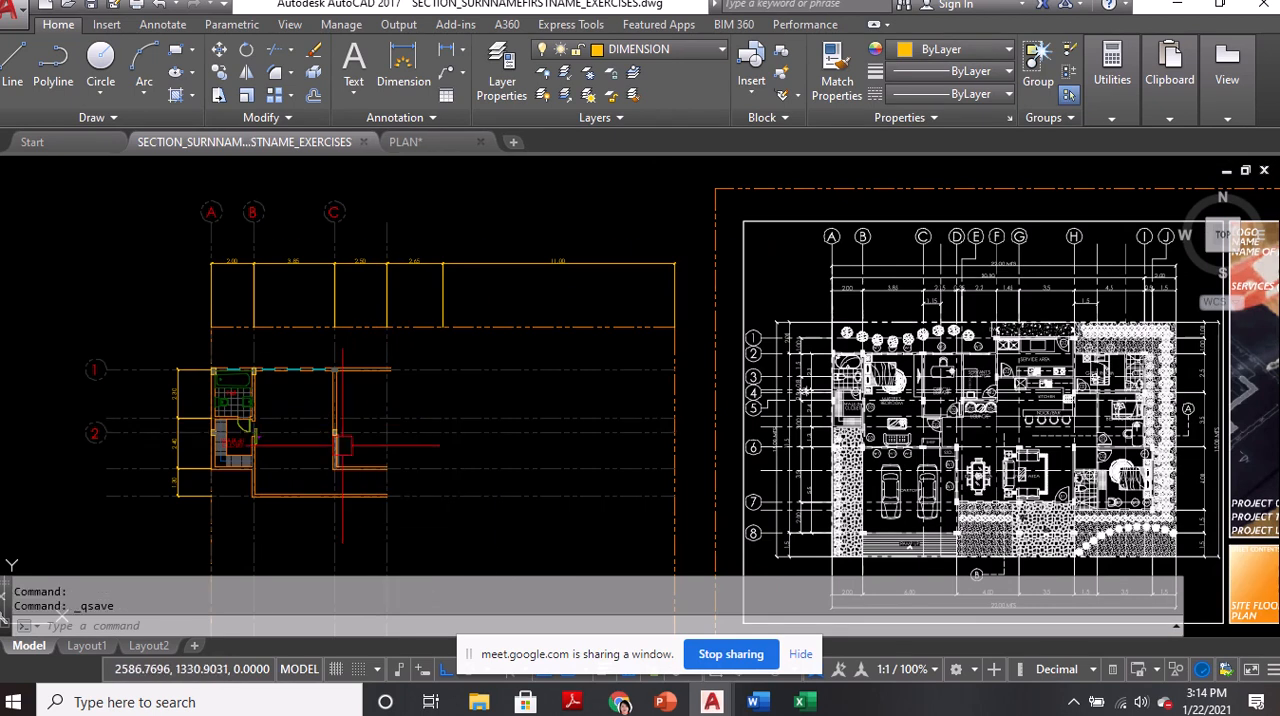
pyautogui.moveTo(604, 4)
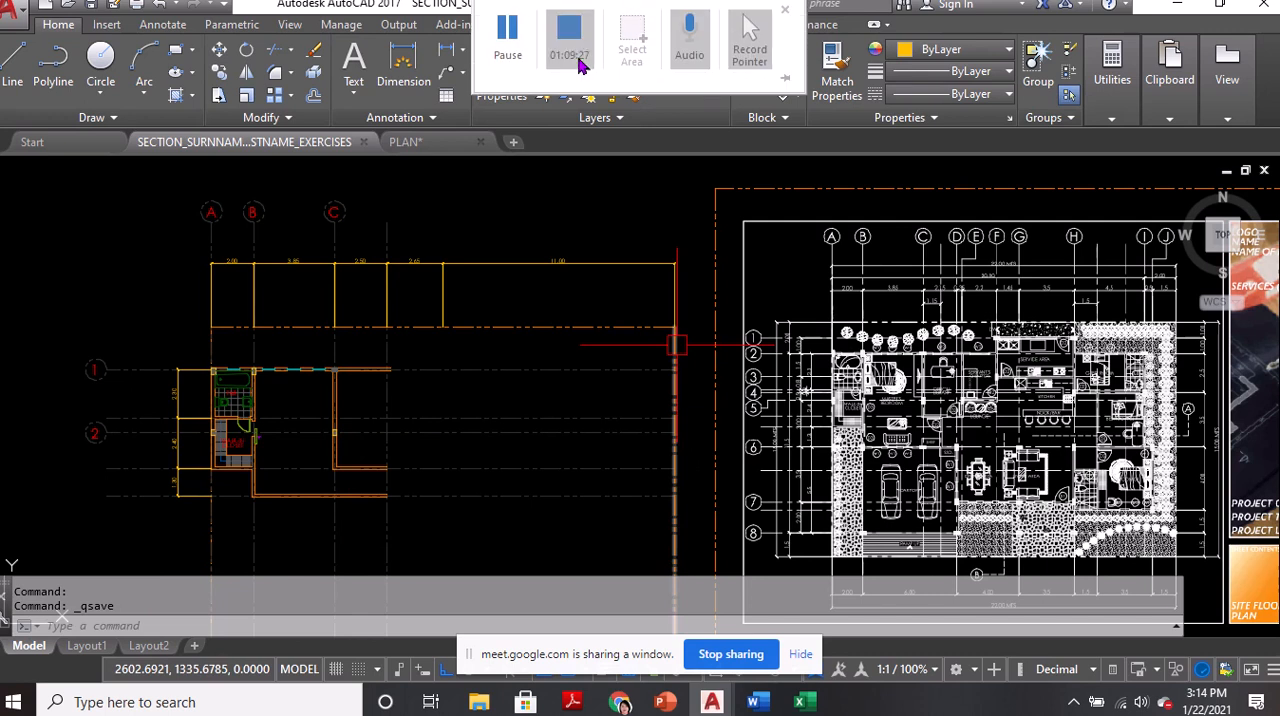